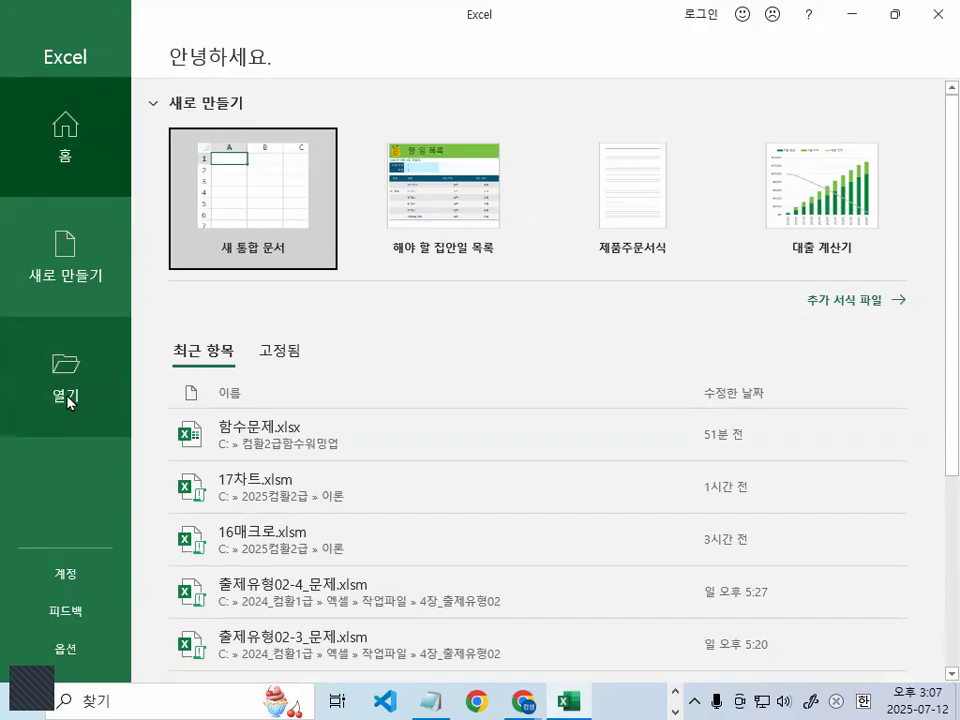
Open 출제유형02-5_문제.xlsm from C:\2024_컴활1급\엑셀\작업파일\4장_출제유형02, then show the Notepad notes
left_click(253, 330)
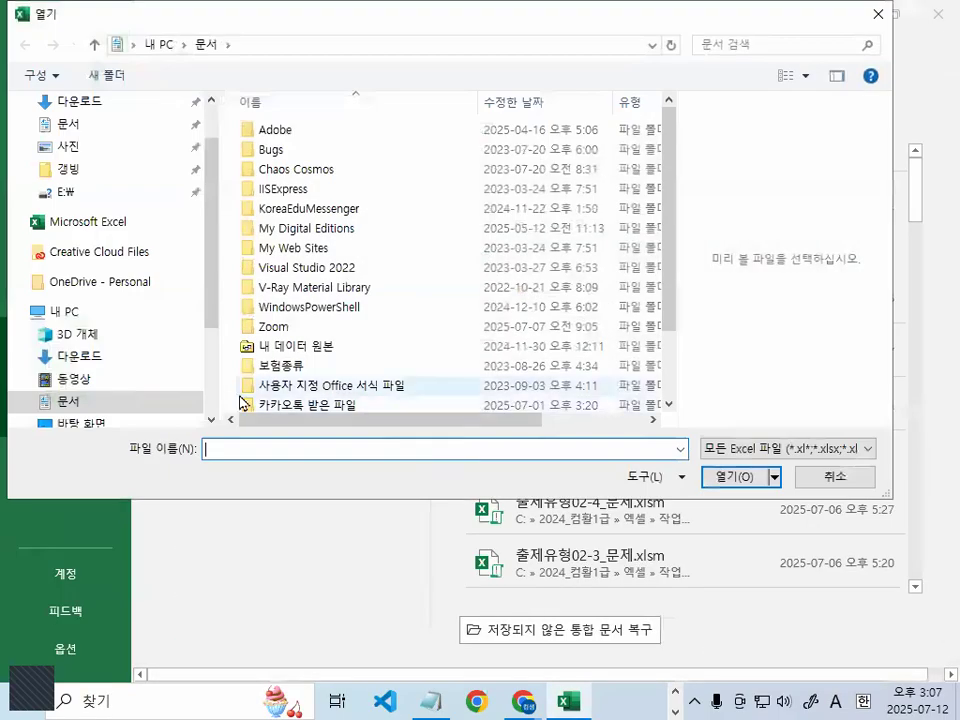
scroll(208, 302, "down", 2)
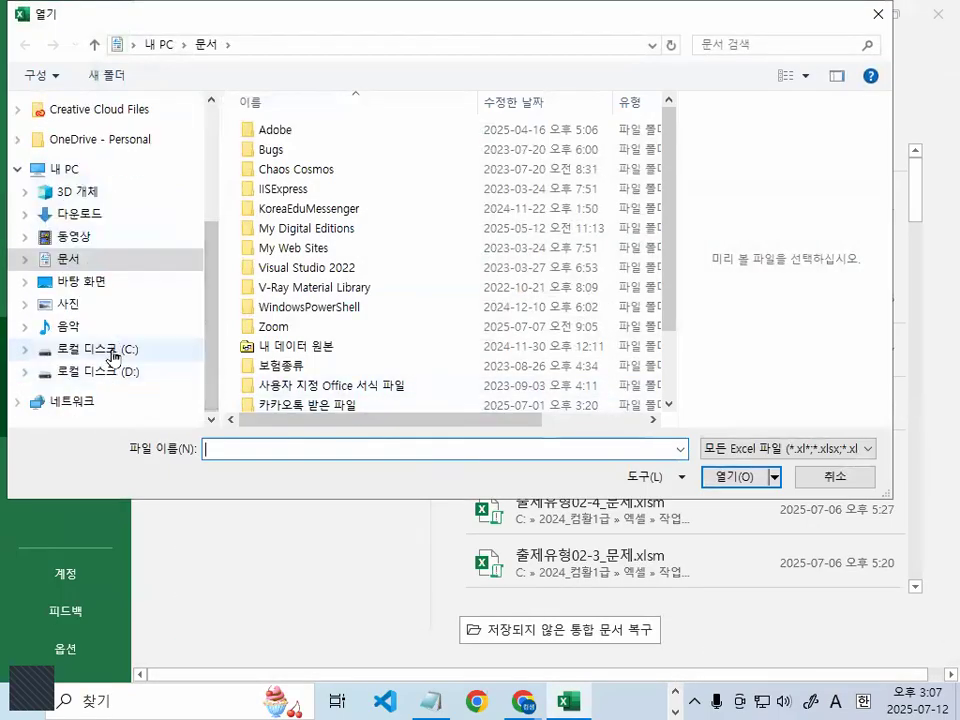
left_click(113, 352)
double_click(290, 170)
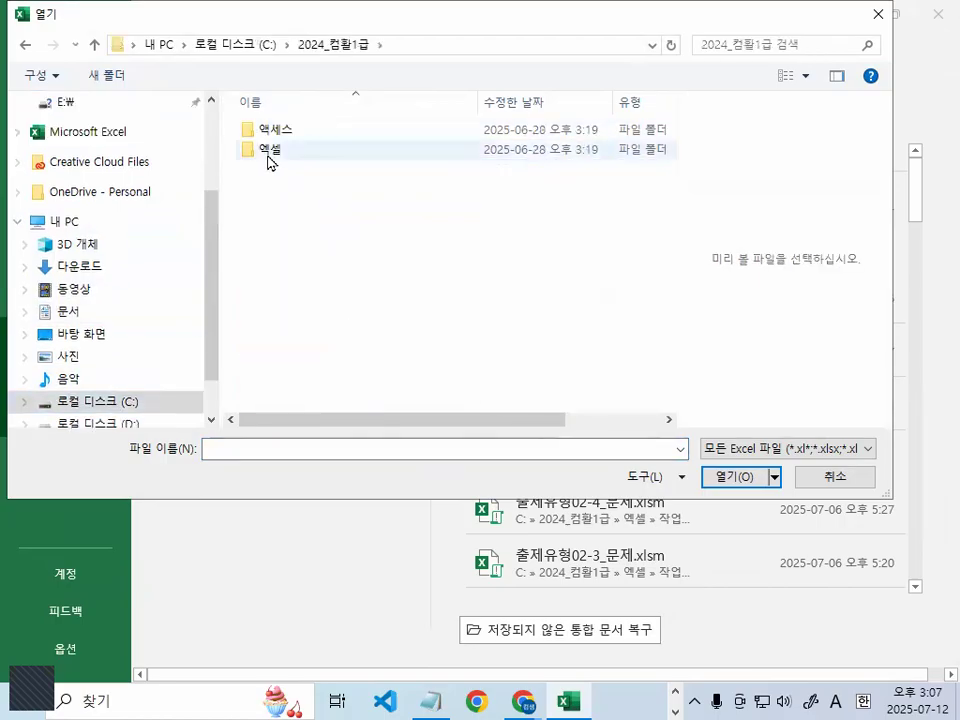
double_click(269, 150)
double_click(270, 150)
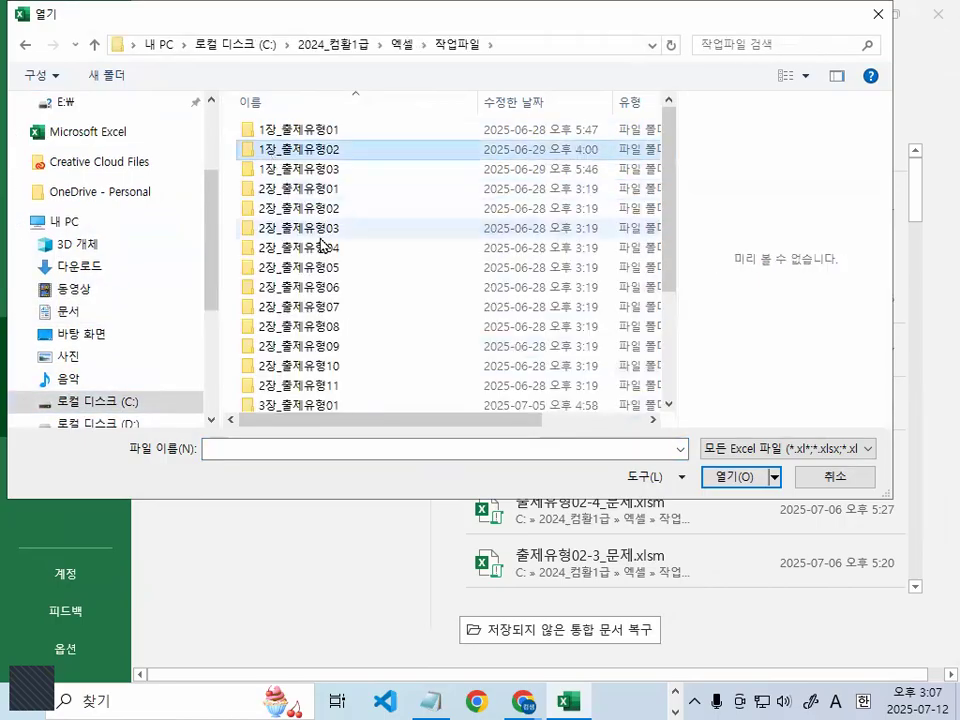
left_click(322, 247)
scroll(325, 250, "down", 2)
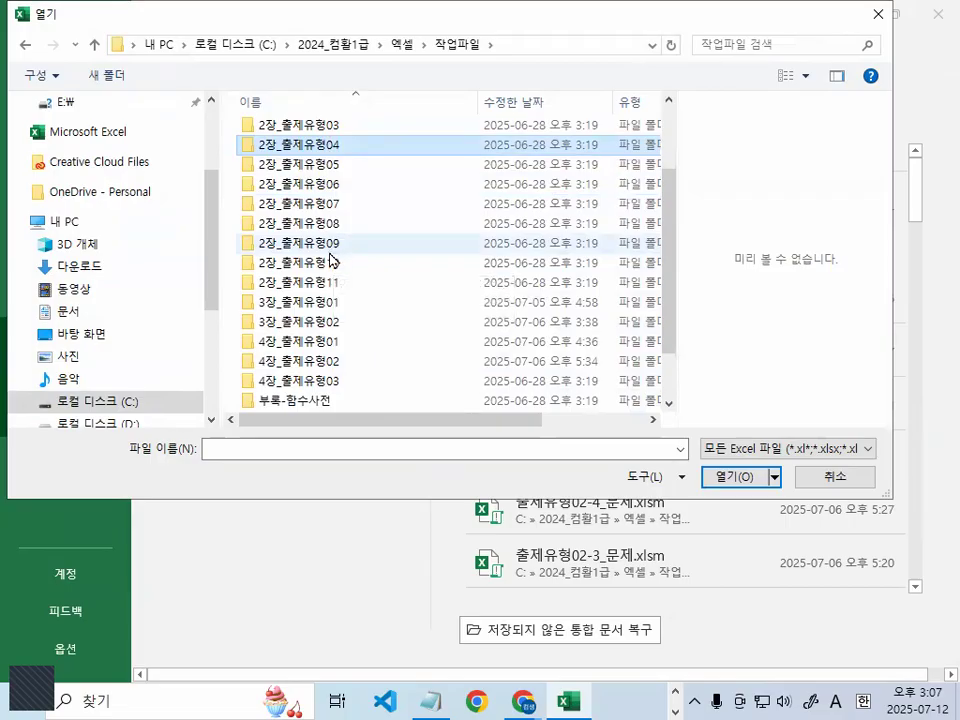
double_click(328, 361)
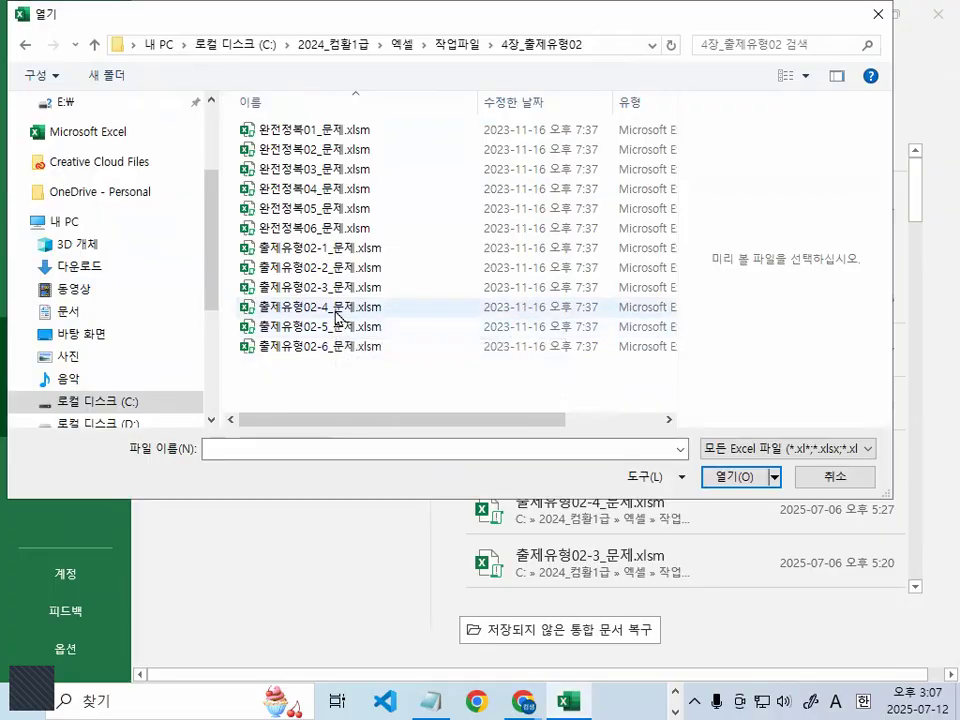
double_click(320, 328)
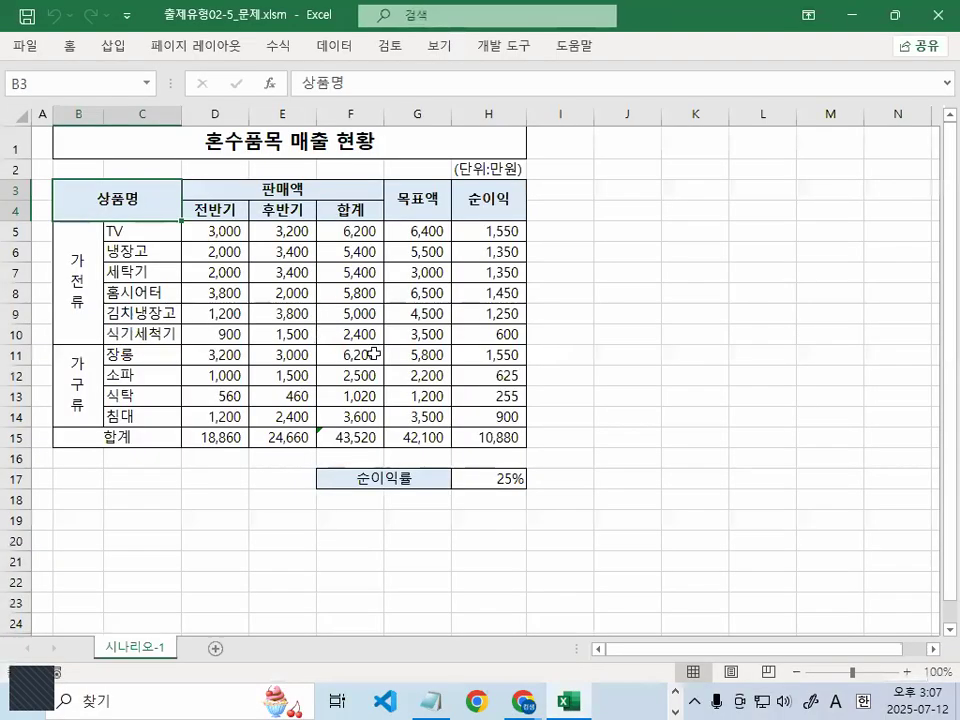
scroll(575, 374, "up", 3)
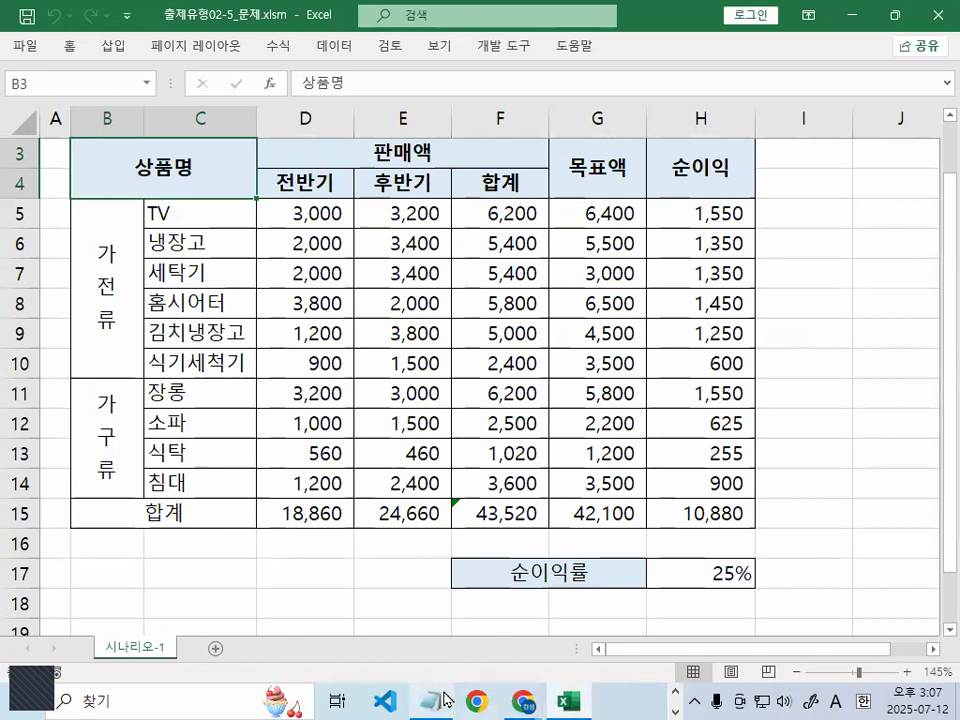
left_click(440, 699)
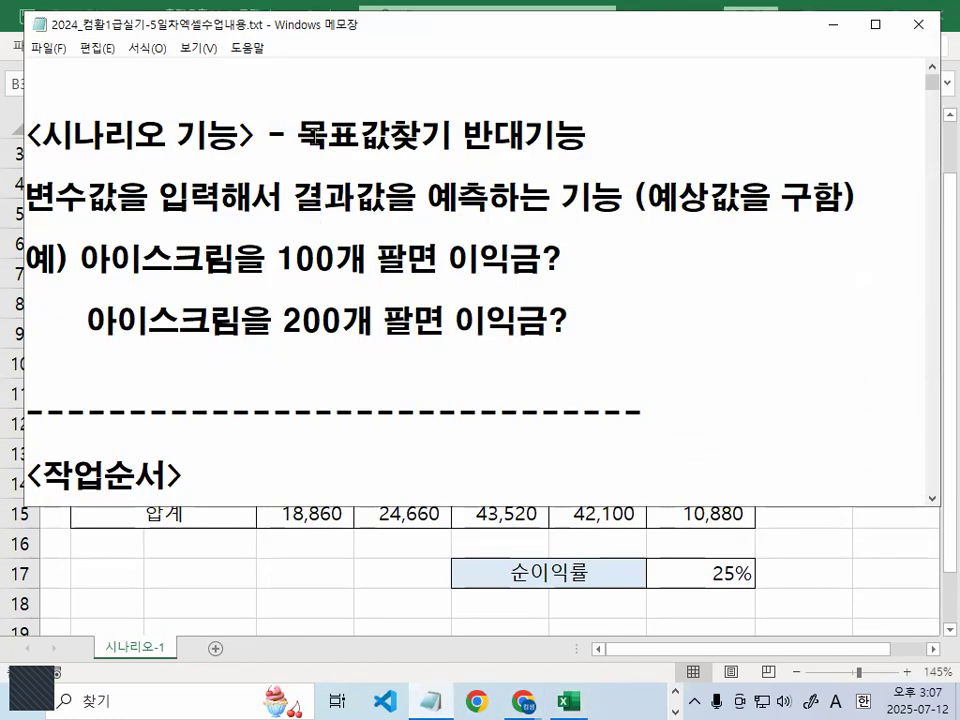
left_click_drag(396, 32, 376, 58)
left_click_drag(278, 160, 537, 160)
left_click_drag(8, 240, 184, 241)
left_click_drag(272, 241, 404, 242)
mouse_move(468, 200)
left_mouse_down()
mouse_move(410, 245)
mouse_move(476, 234)
left_mouse_up()
left_click_drag(618, 242, 810, 240)
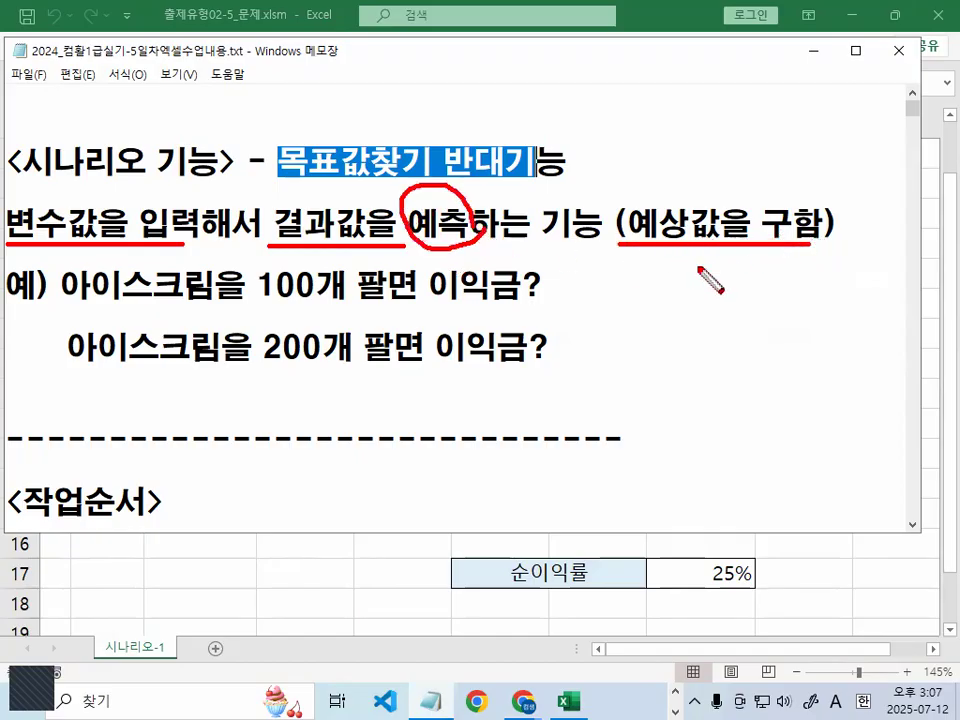
key("Escape")
left_click_drag(91, 285, 345, 285)
mouse_move(430, 287)
left_mouse_down()
mouse_move(568, 285)
mouse_move(446, 295)
mouse_move(563, 296)
left_mouse_up()
left_click(573, 285)
key("ctrl+2")
left_click_drag(247, 377, 319, 376)
mouse_move(525, 337)
left_mouse_down()
mouse_move(432, 360)
mouse_move(528, 366)
left_mouse_up()
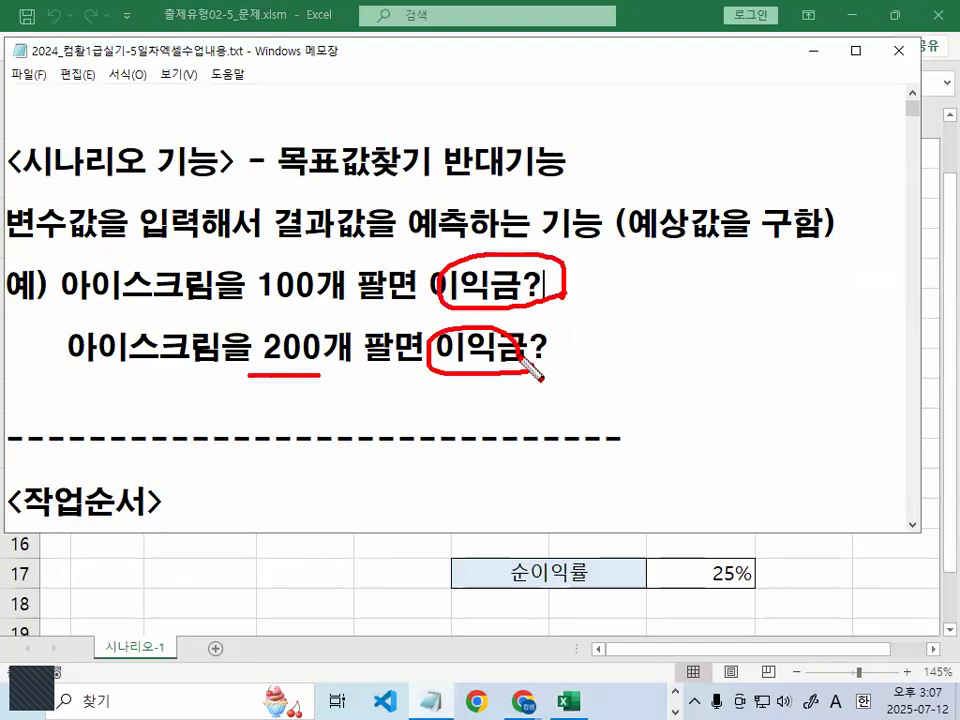
left_click_drag(215, 293, 298, 290)
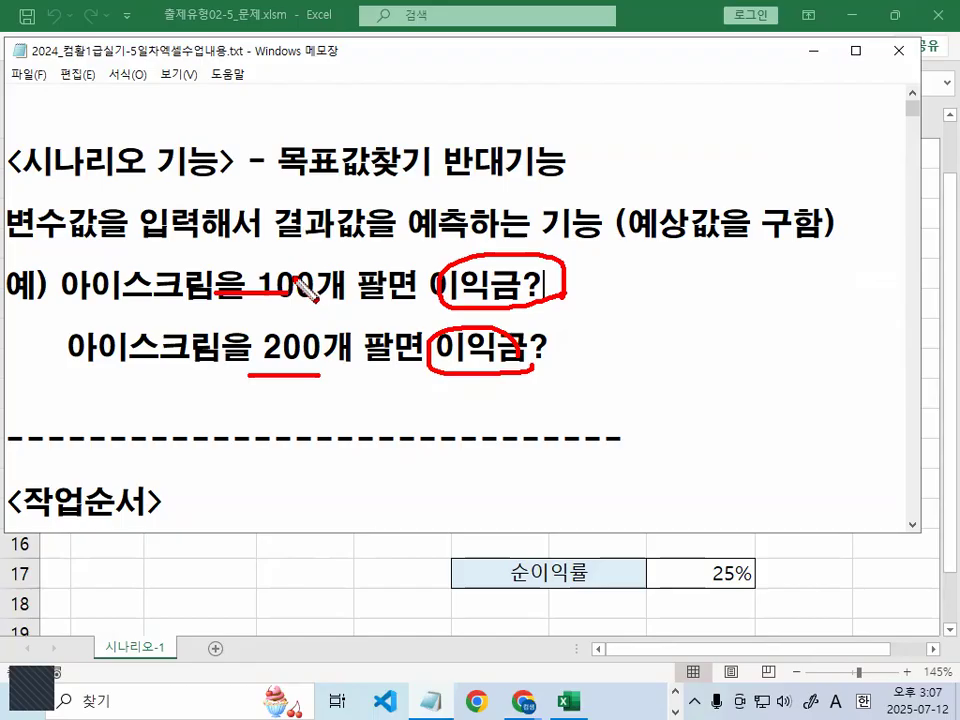
key("Escape")
left_click_drag(257, 287, 354, 287)
left_click_drag(430, 287, 537, 286)
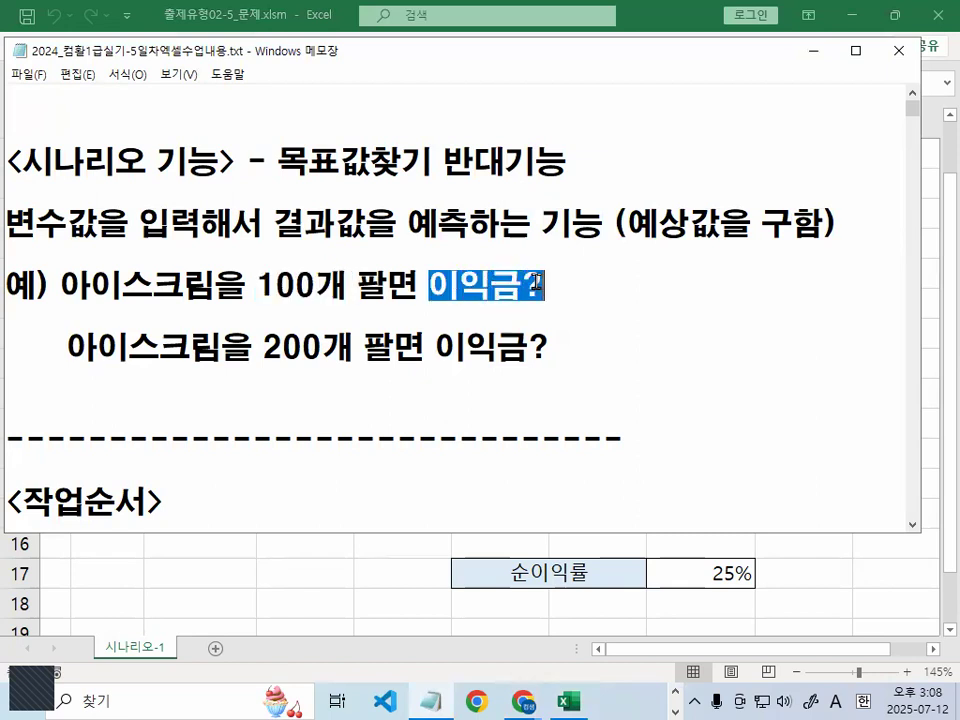
key("ctrl+2")
mouse_move(712, 240)
left_mouse_down()
mouse_move(696, 236)
mouse_move(733, 238)
left_mouse_up()
key("Escape")
scroll(514, 339, "down", 1)
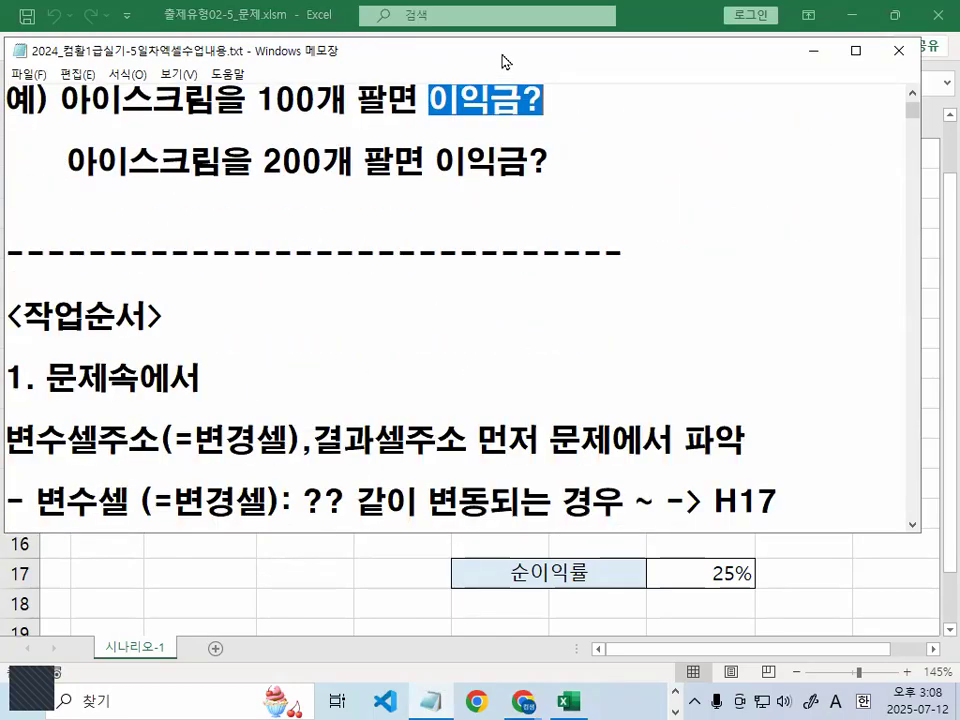
left_click_drag(505, 62, 522, 25)
scroll(208, 306, "down", 1)
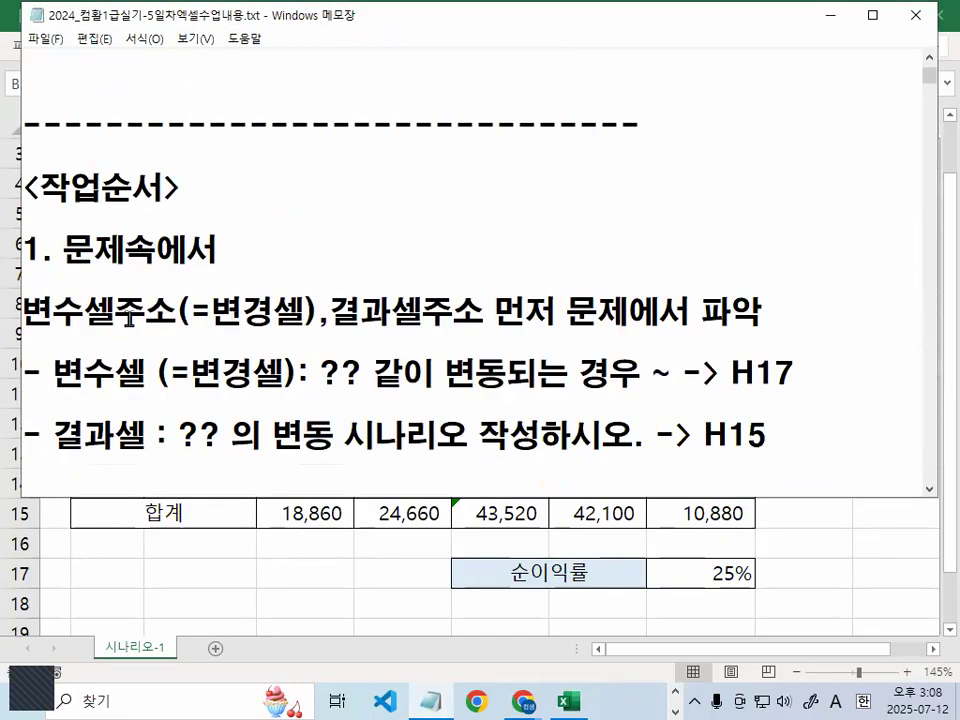
left_click_drag(22, 310, 804, 310)
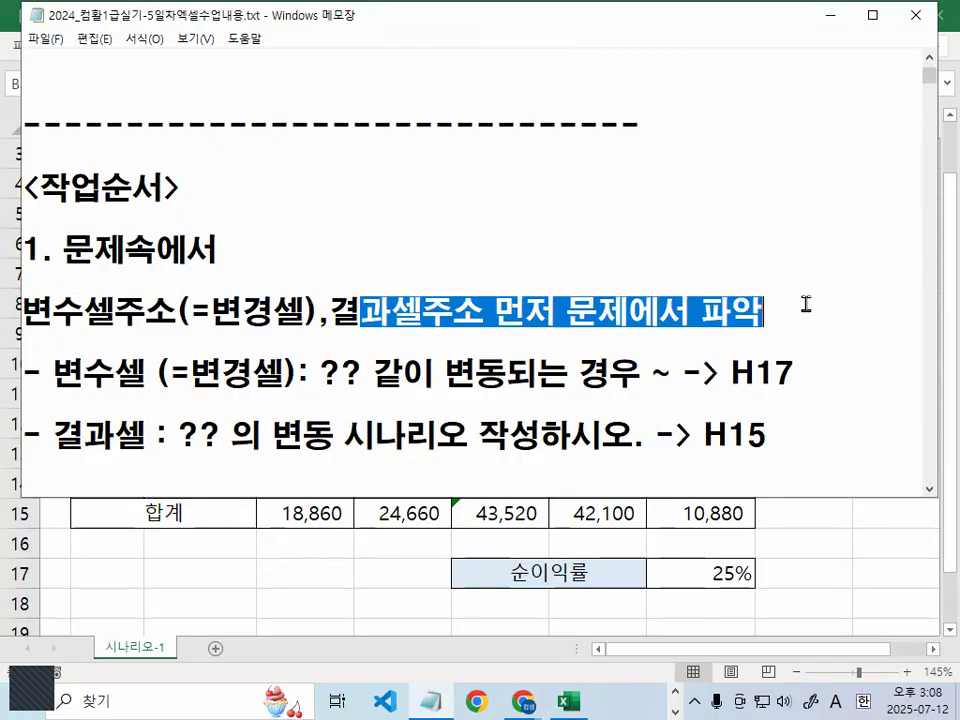
left_click_drag(52, 372, 162, 372)
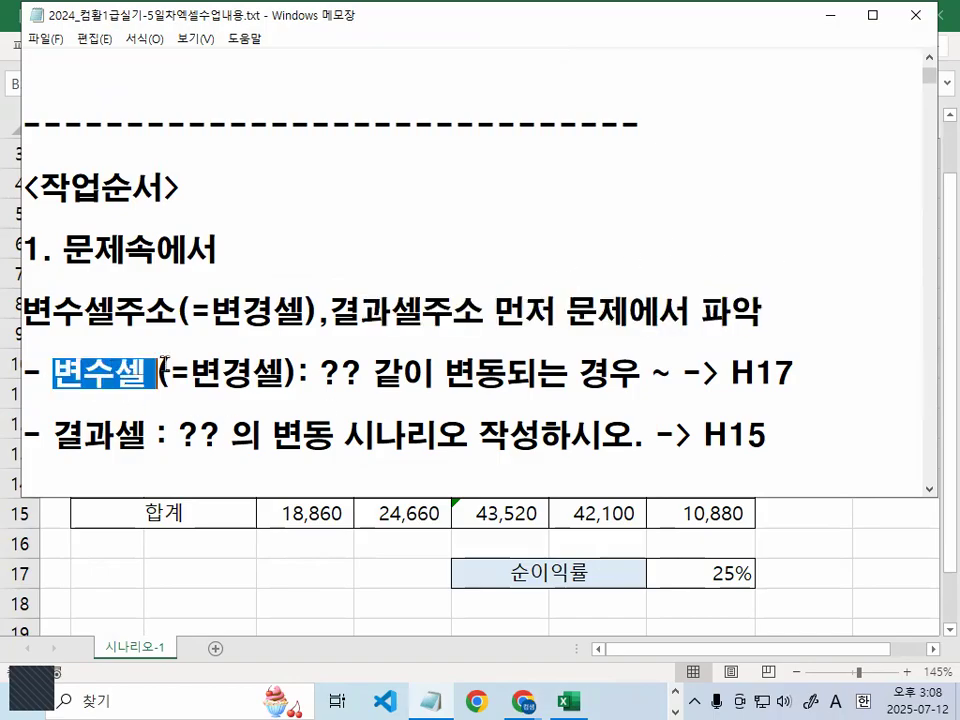
left_click_drag(320, 372, 632, 372)
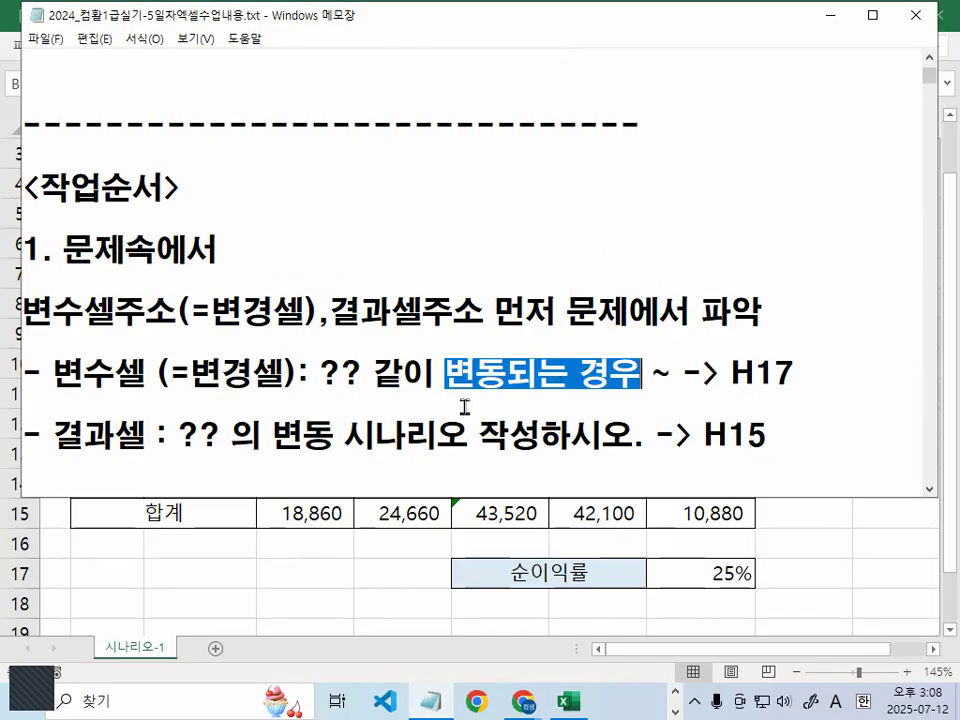
left_click_drag(447, 375, 507, 376)
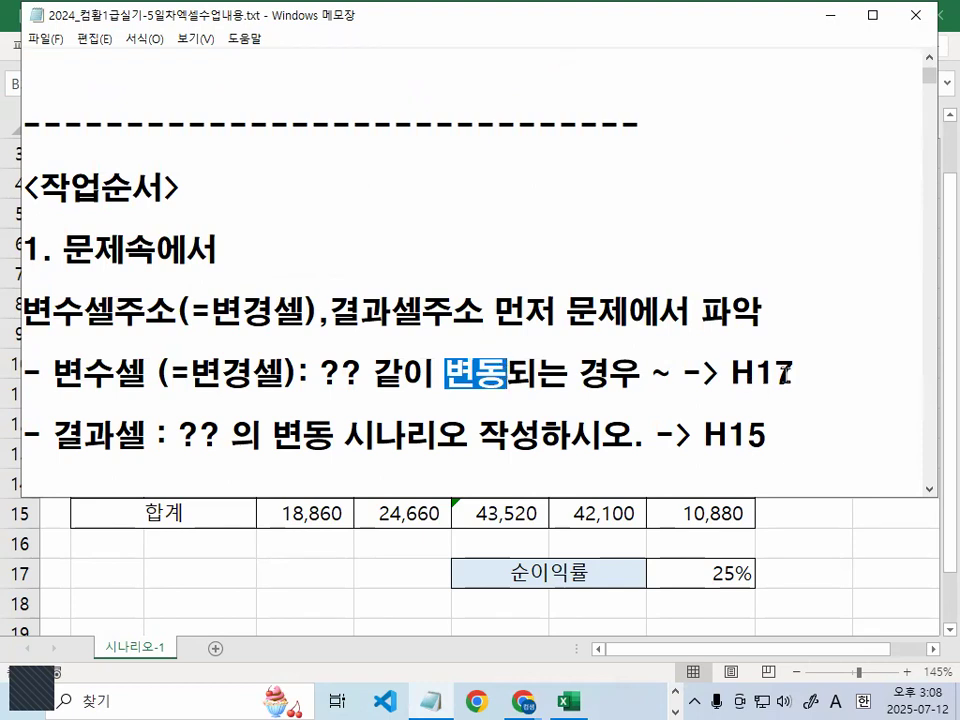
left_click_drag(720, 373, 799, 371)
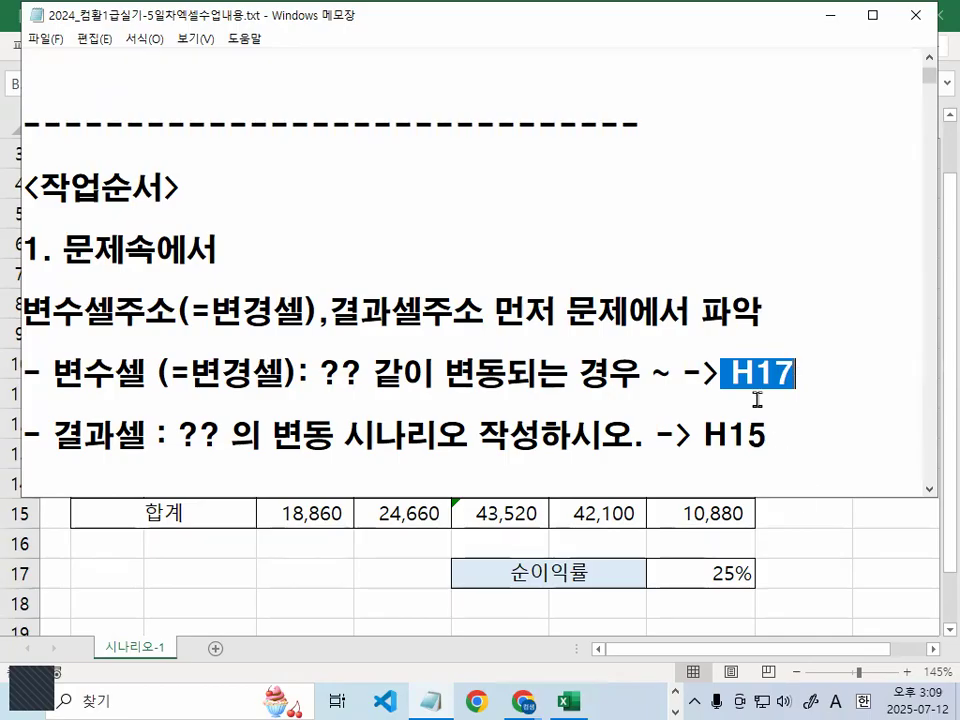
left_click_drag(53, 435, 114, 435)
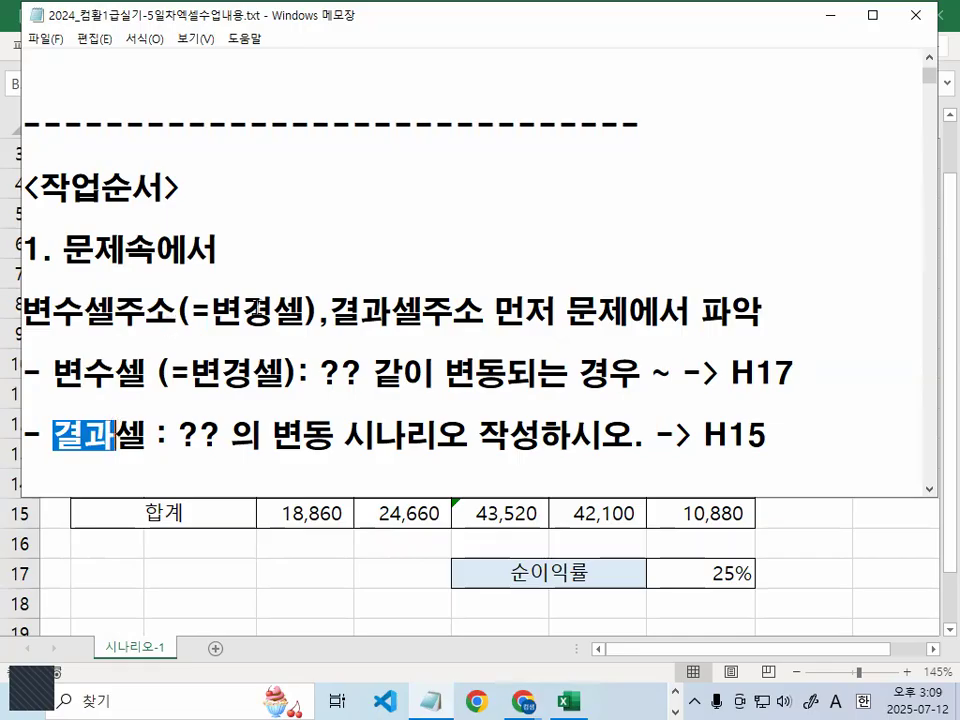
scroll(264, 320, "down", 1)
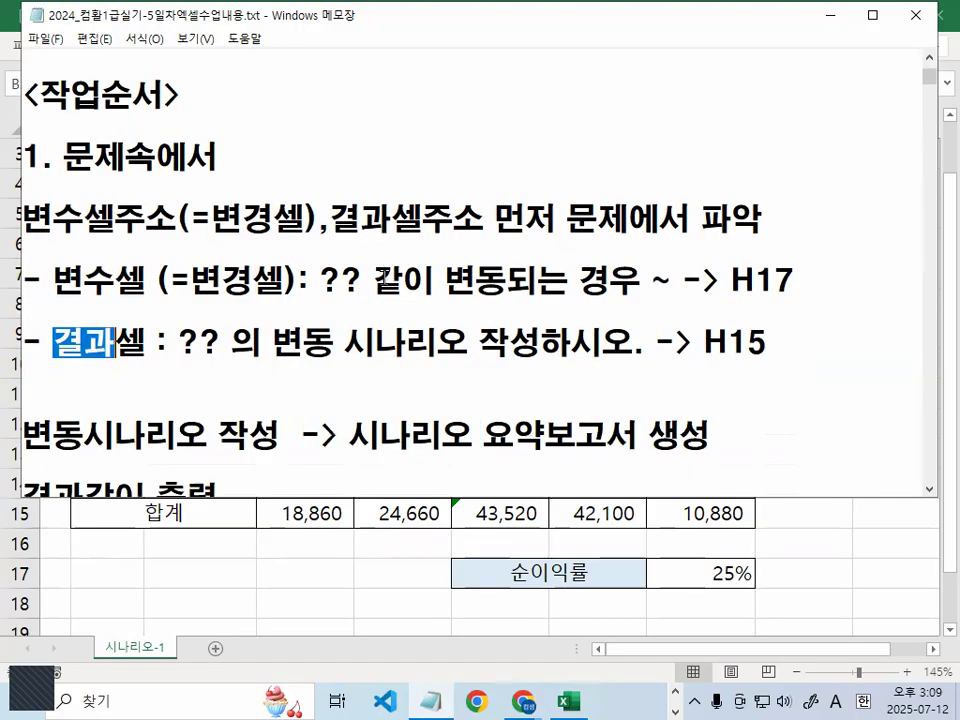
left_click(384, 275)
left_click_drag(273, 343, 541, 343)
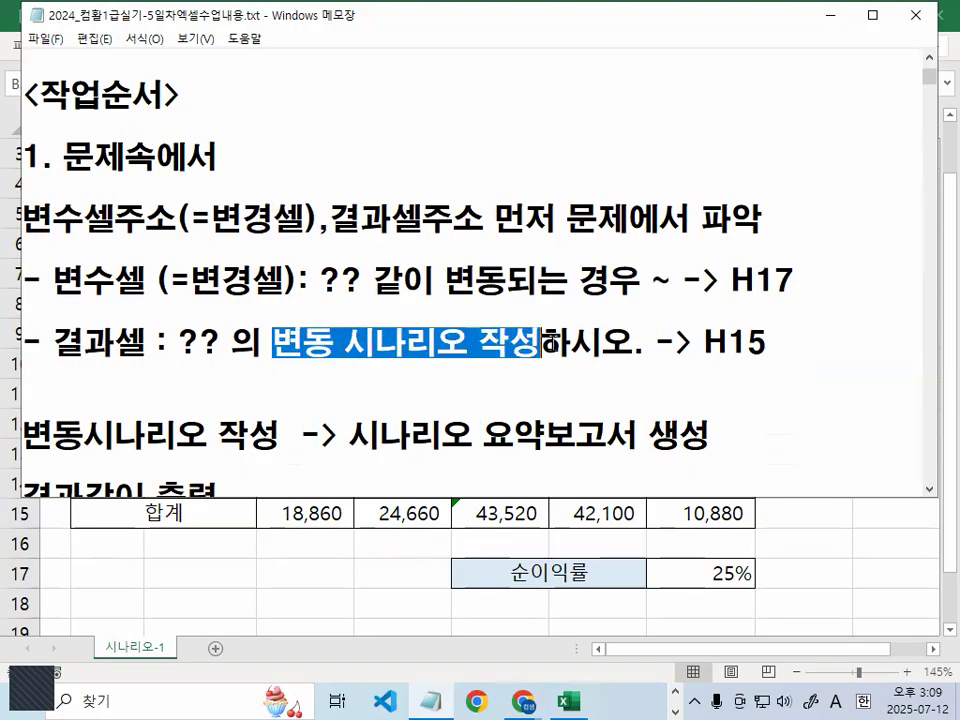
scroll(396, 388, "down", 1)
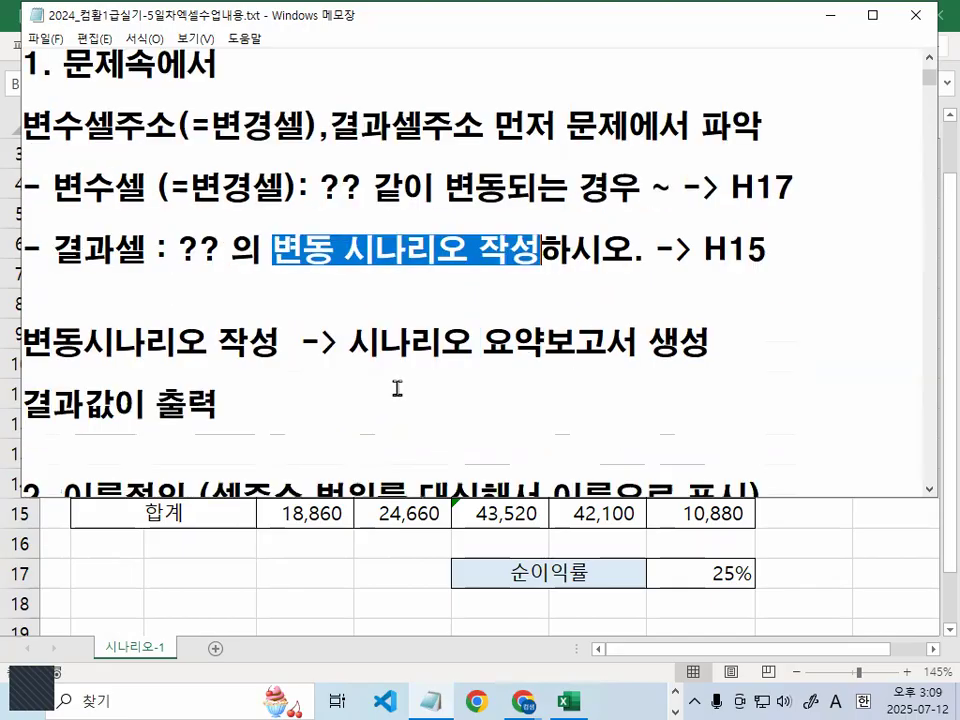
left_click_drag(45, 343, 252, 343)
left_click_drag(349, 343, 708, 341)
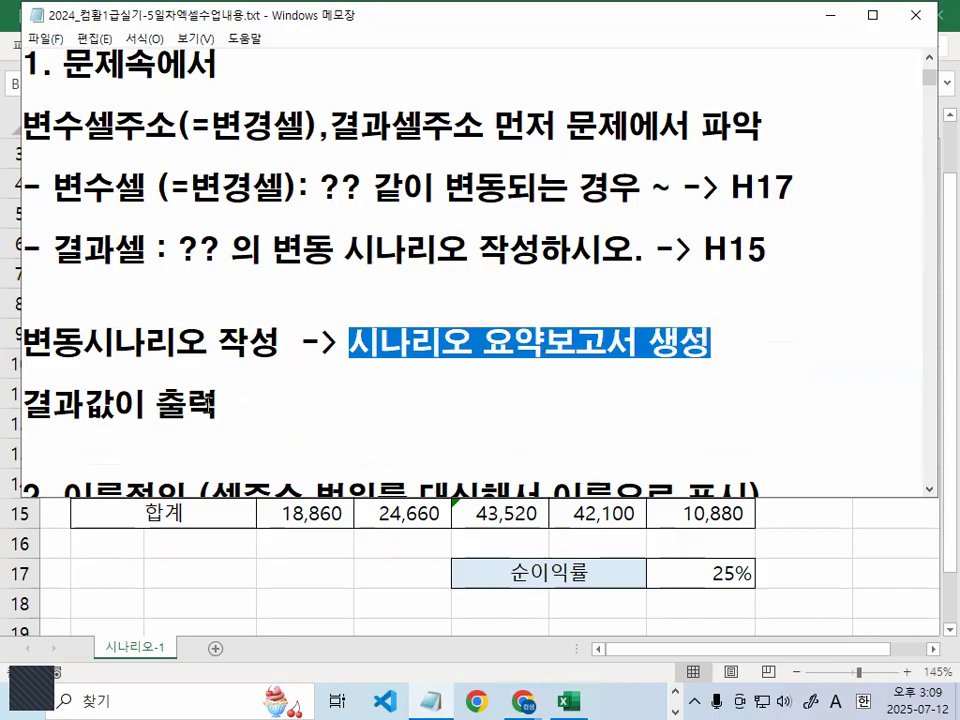
left_click_drag(50, 248, 147, 248)
left_click_drag(84, 405, 216, 403)
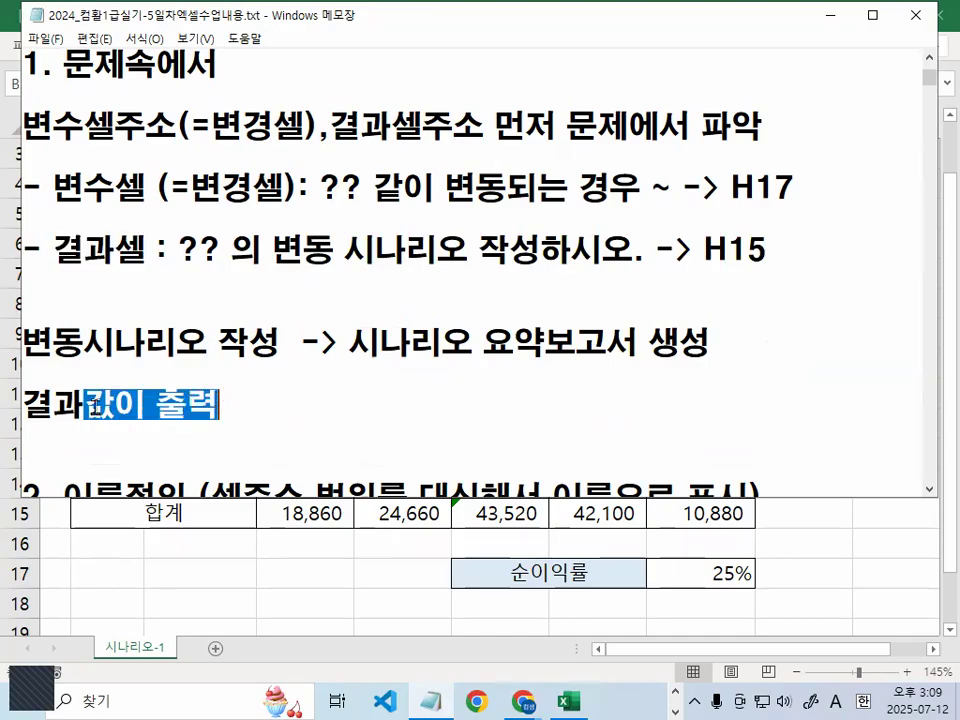
left_click_drag(24, 404, 190, 404)
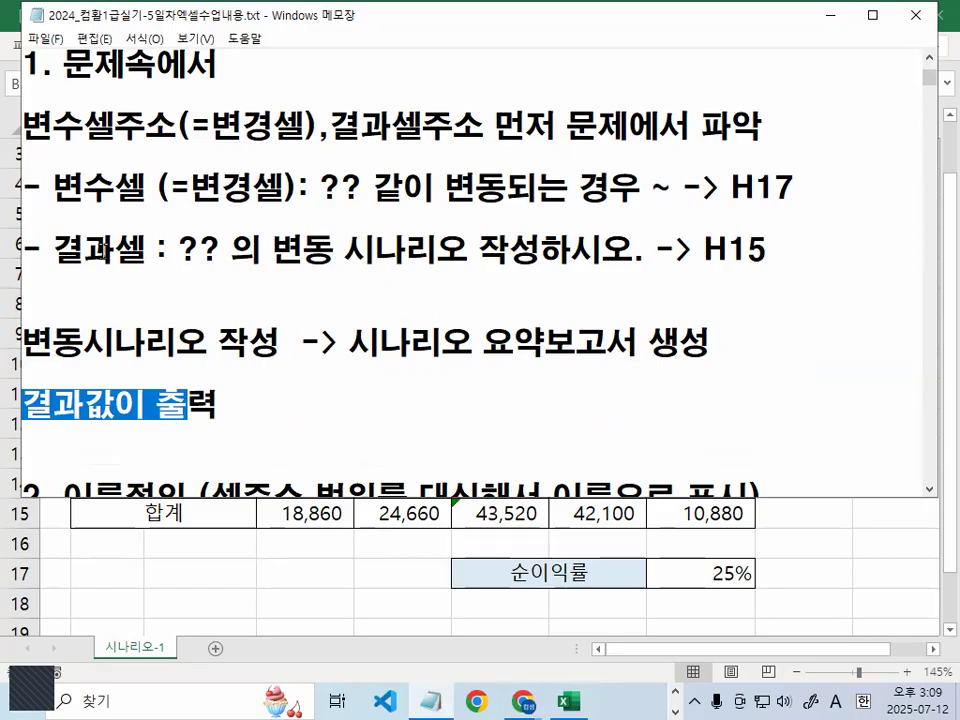
left_click_drag(50, 248, 180, 247)
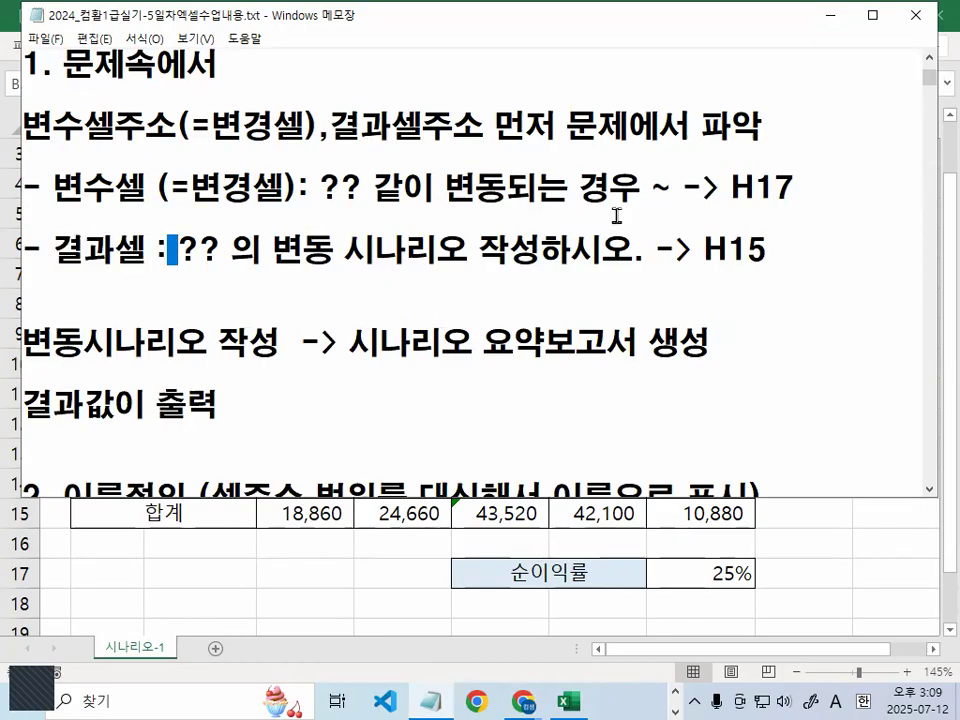
left_click_drag(754, 212, 800, 177)
mouse_move(774, 251)
left_mouse_down()
mouse_move(701, 266)
mouse_move(752, 234)
mouse_move(785, 262)
left_mouse_up()
mouse_move(810, 187)
left_mouse_down()
mouse_move(829, 189)
mouse_move(796, 258)
left_mouse_up()
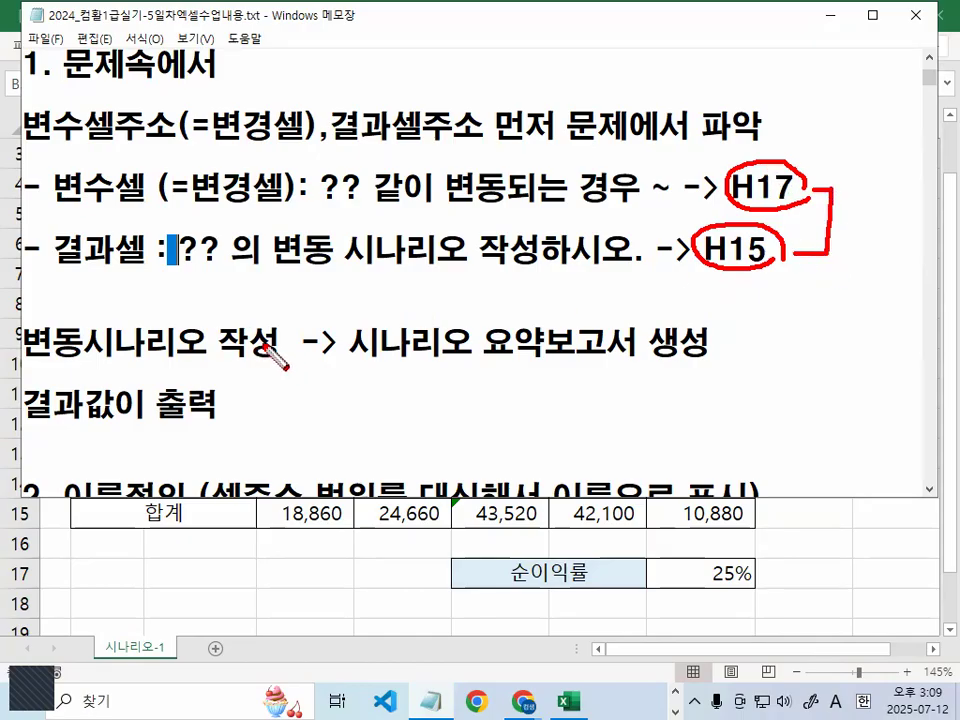
key("Escape")
scroll(422, 332, "down", 1)
left_click_drag(63, 312, 167, 308)
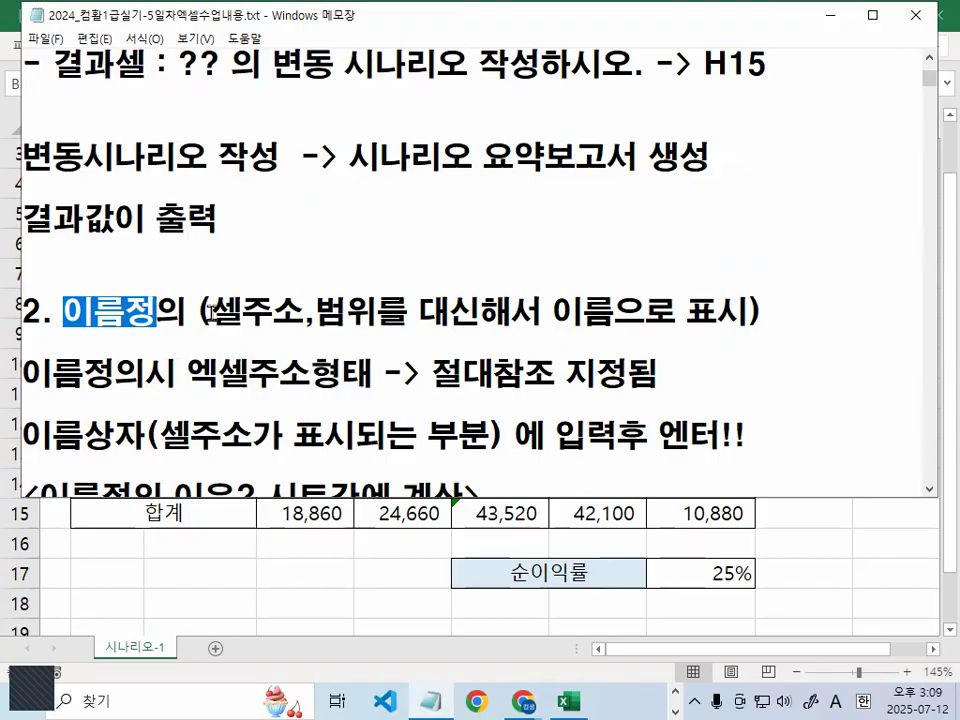
Highlight 이름으로 표시 and 셀주소가 표시되는 부분 in the 이름정의 note for emphasis
left_click_drag(211, 312, 272, 312)
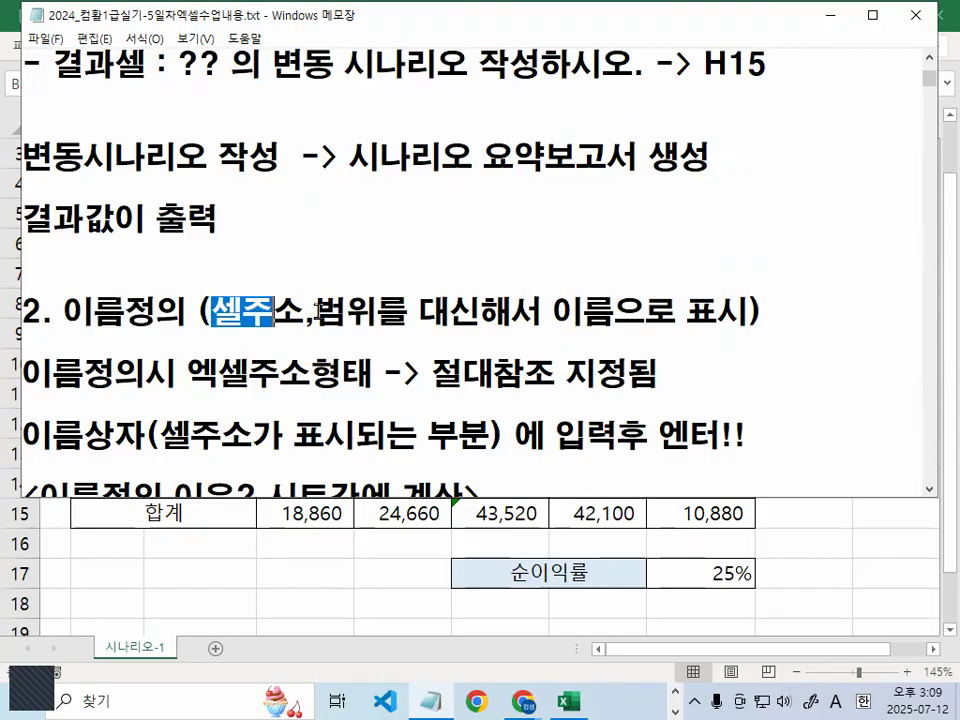
left_click_drag(198, 312, 211, 312)
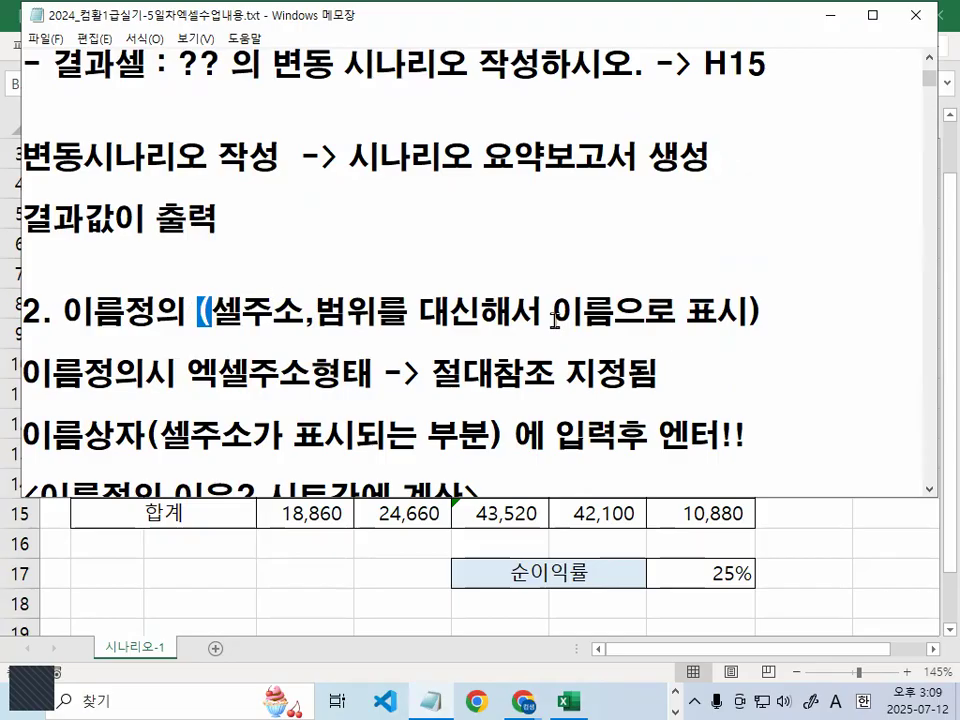
left_click_drag(554, 312, 752, 312)
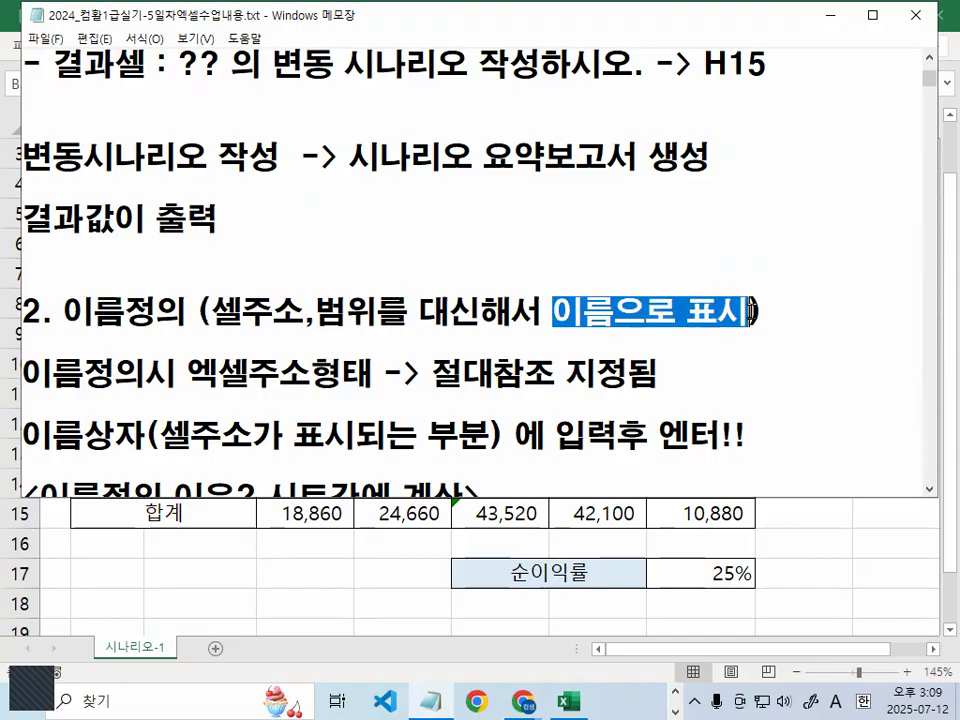
left_click(147, 373)
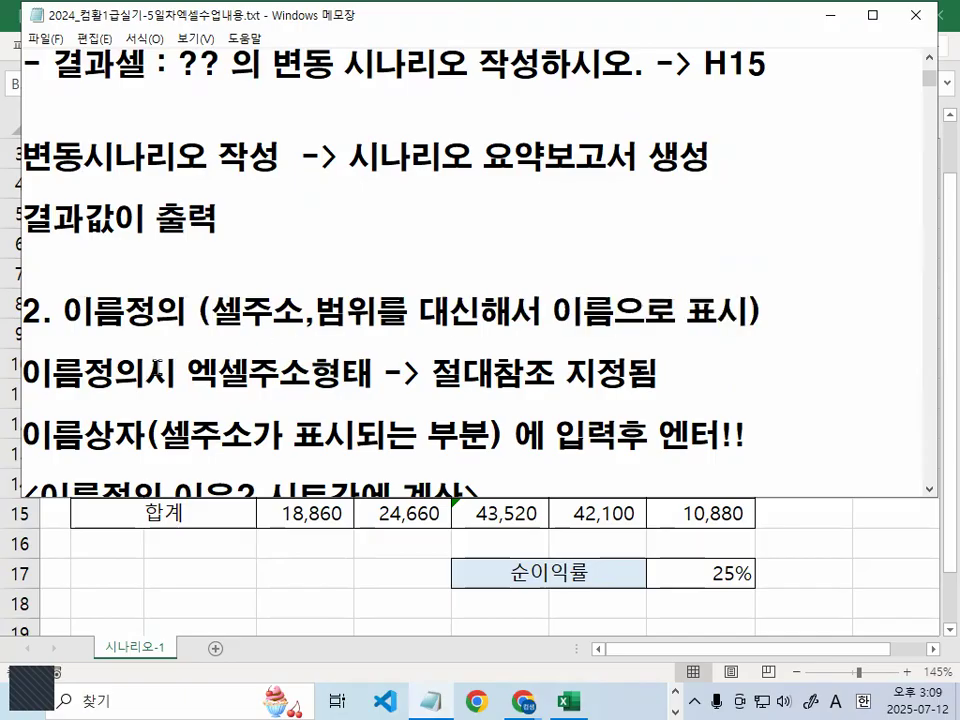
scroll(165, 367, "down", 1)
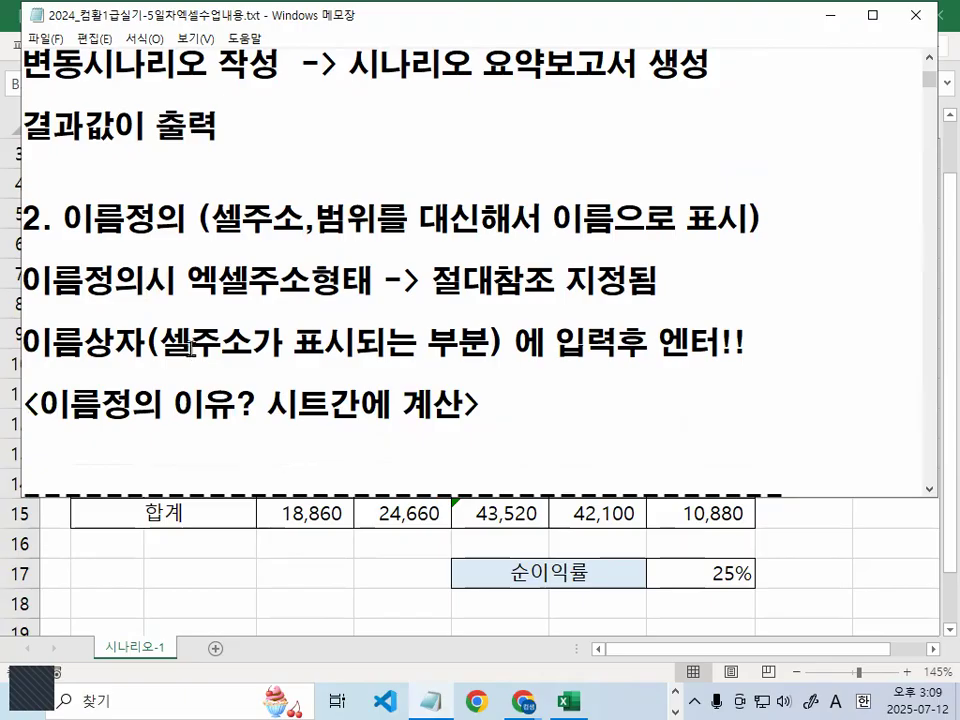
left_click_drag(161, 346, 474, 340)
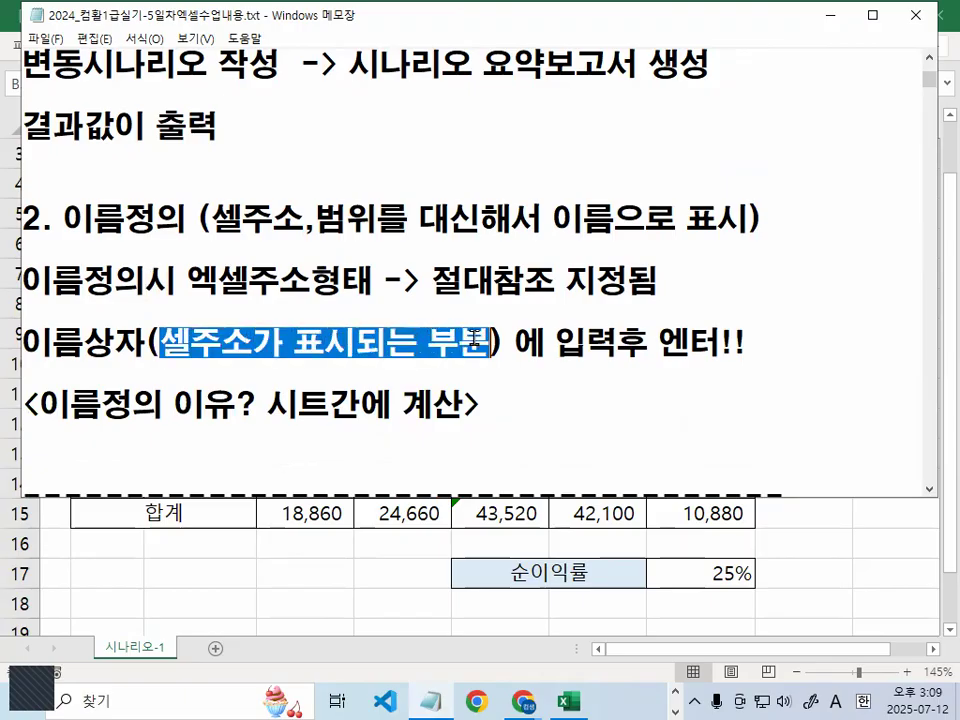
Insert '에 가서 한번 클릭 블록이 지정된 상태에서 이름을 입력' before 입력후 and start a new line
left_click(551, 345)
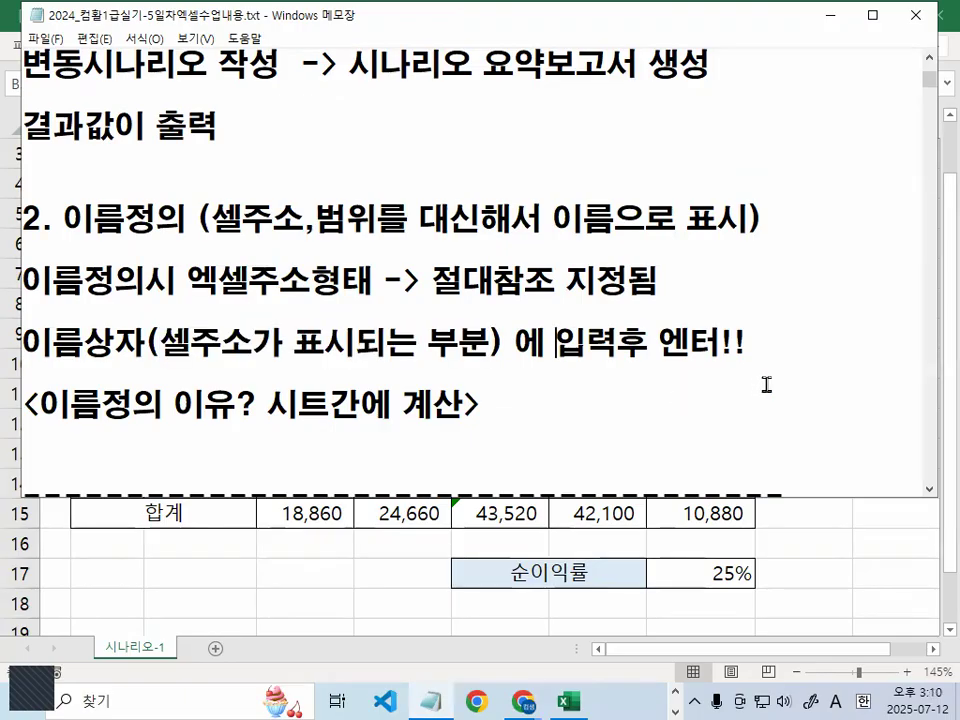
type("DLQ")
key("BackSpace")
key("BackSpace")
key("BackSpace")
key("BackSpace")
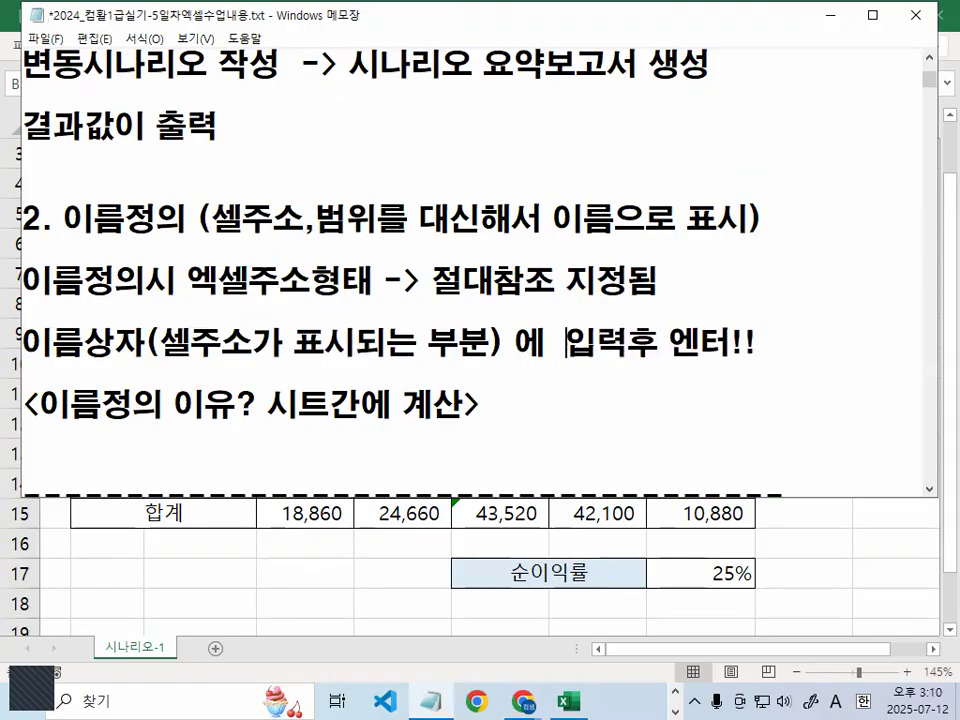
key("BackSpace")
key("BackSpace")
key("BackSpace")
type("DP")
key("BackSpace")
key("BackSpace")
type("DP")
key("BackSpace")
key("BackSpace")
key("Hangul")
type("에 가서 ㅎ")
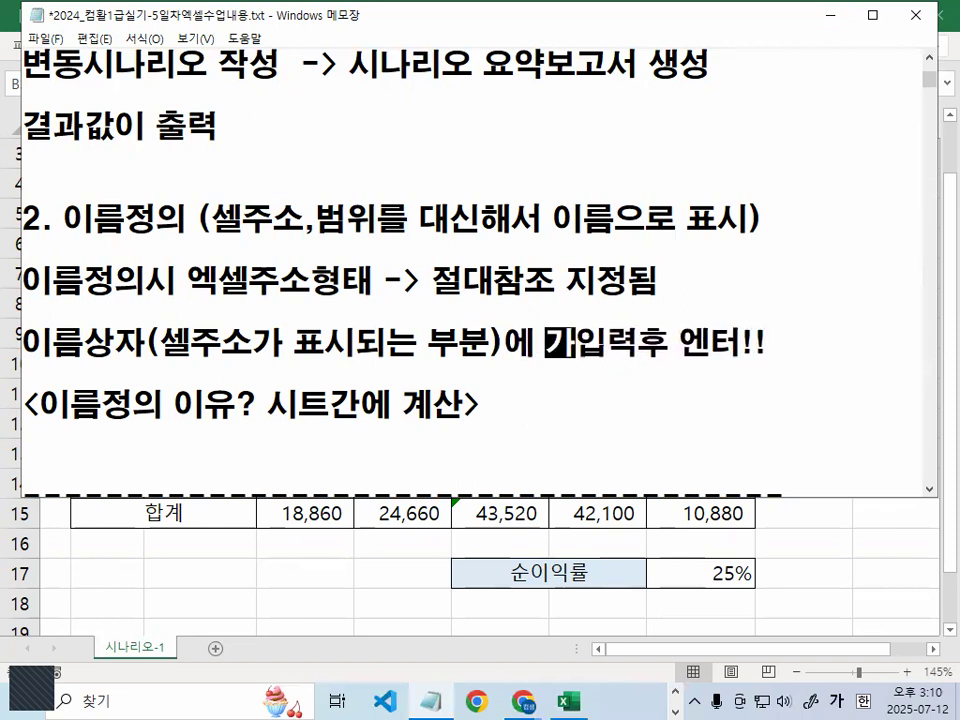
type("한번 클릭")
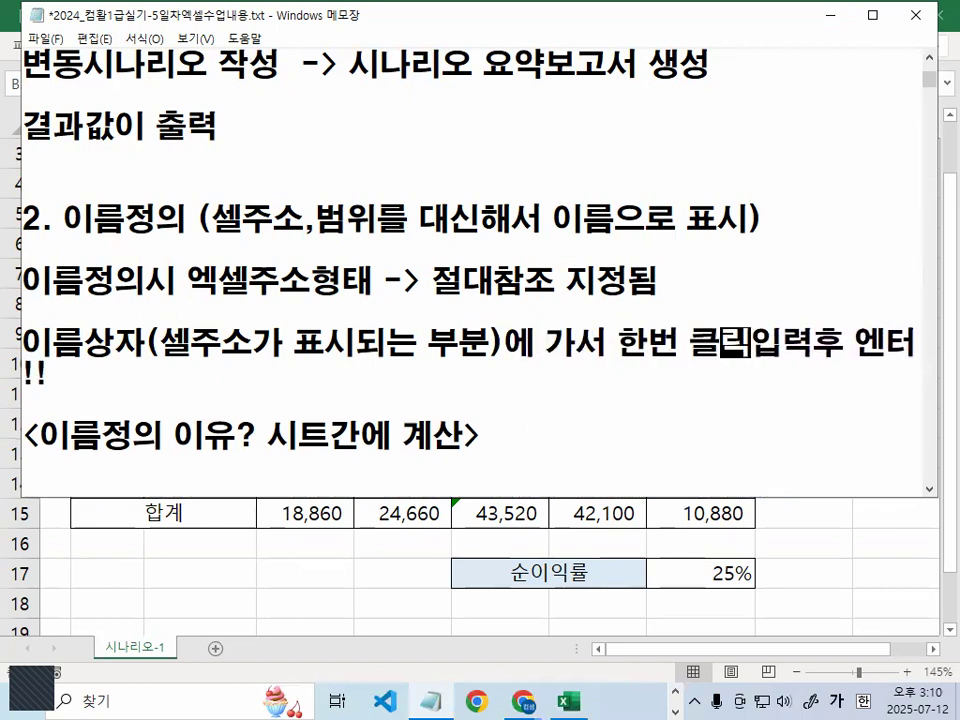
type(" 블ㄹㄷ")
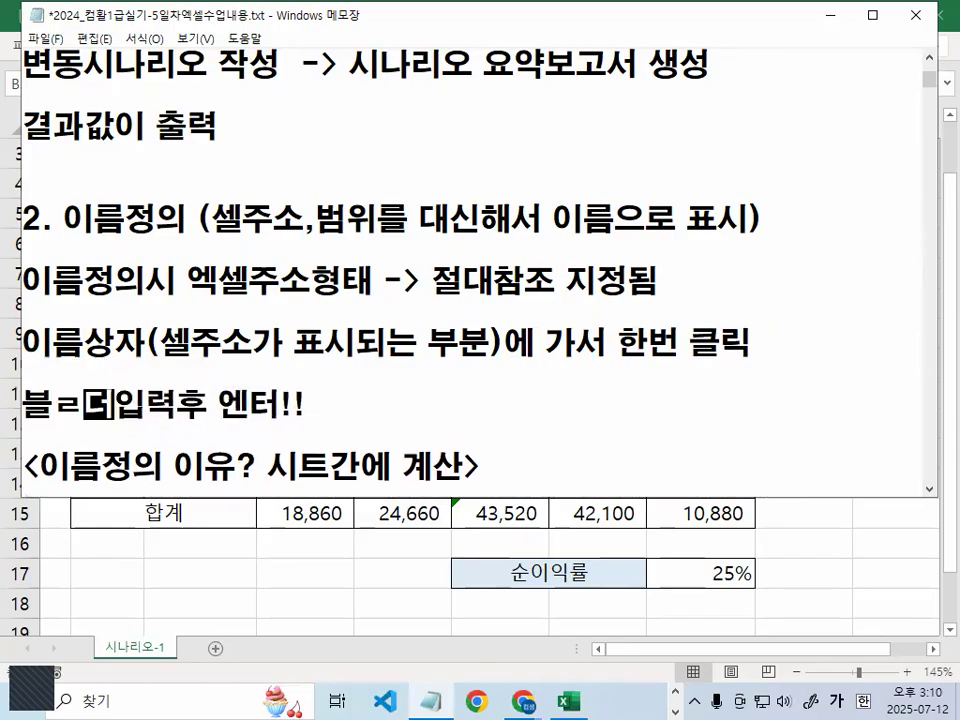
type("ㅗㄱ")
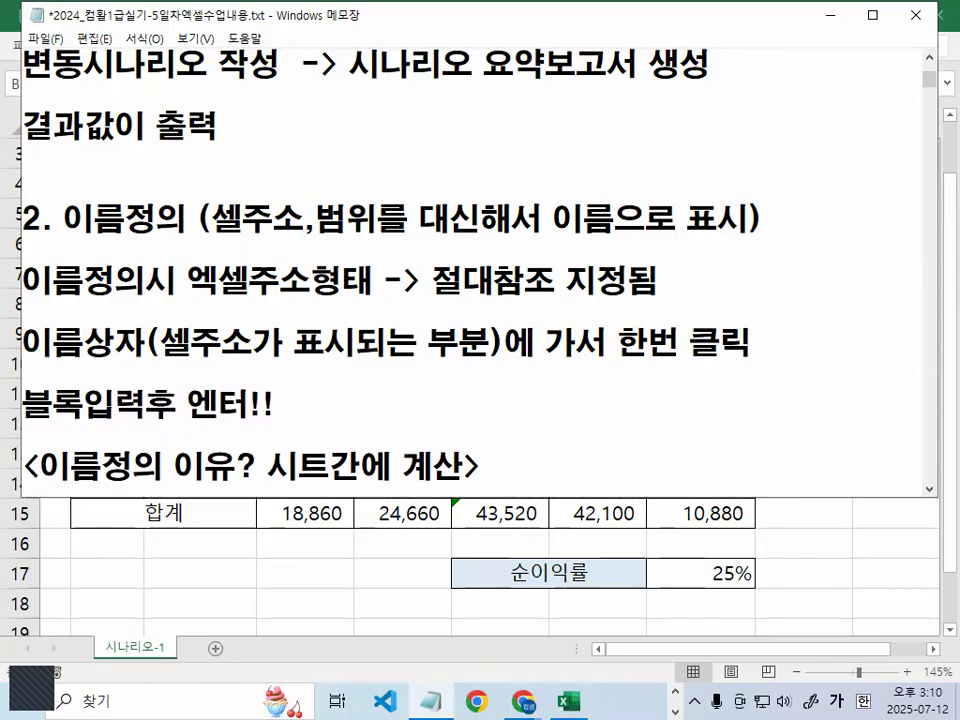
type("이 지정된 ")
type("상태에서 ")
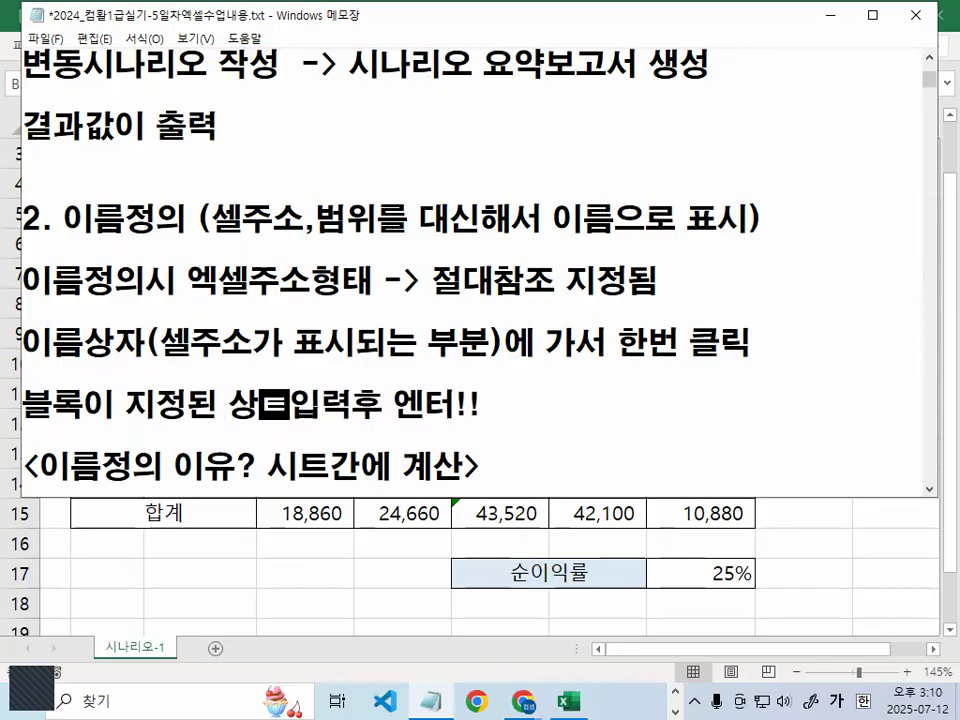
type(" 이름을 입력")
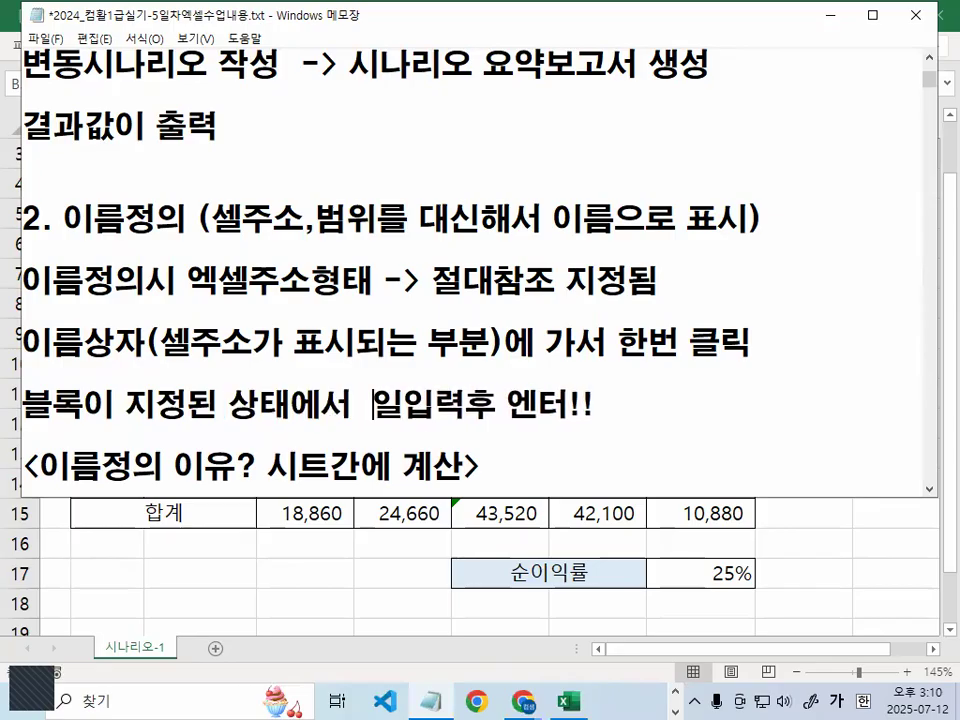
key("Delete")
key("Delete")
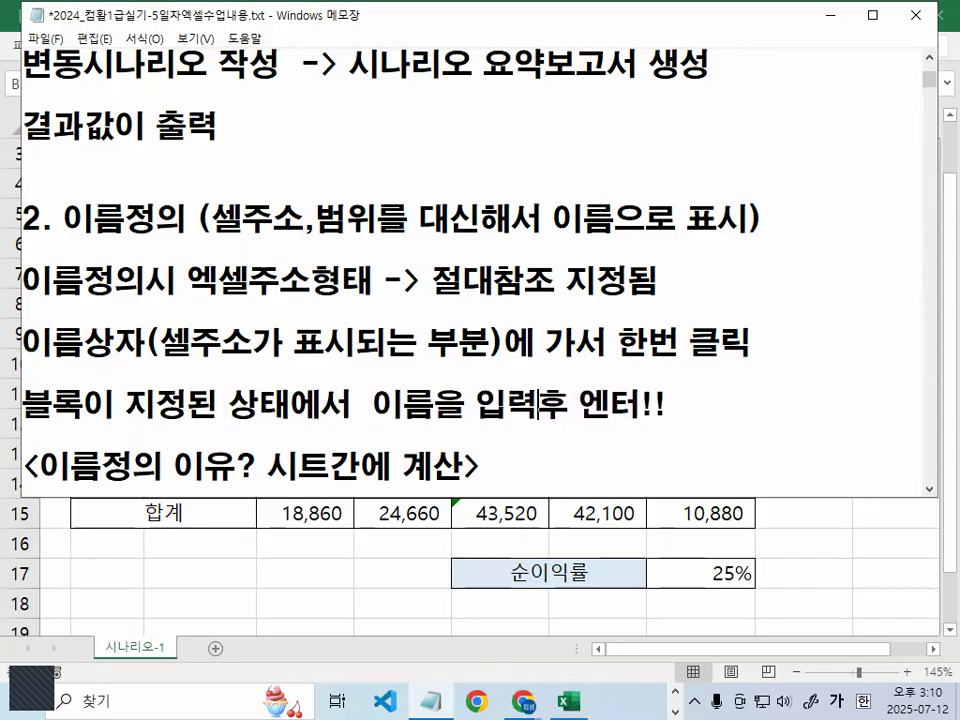
key("Return")
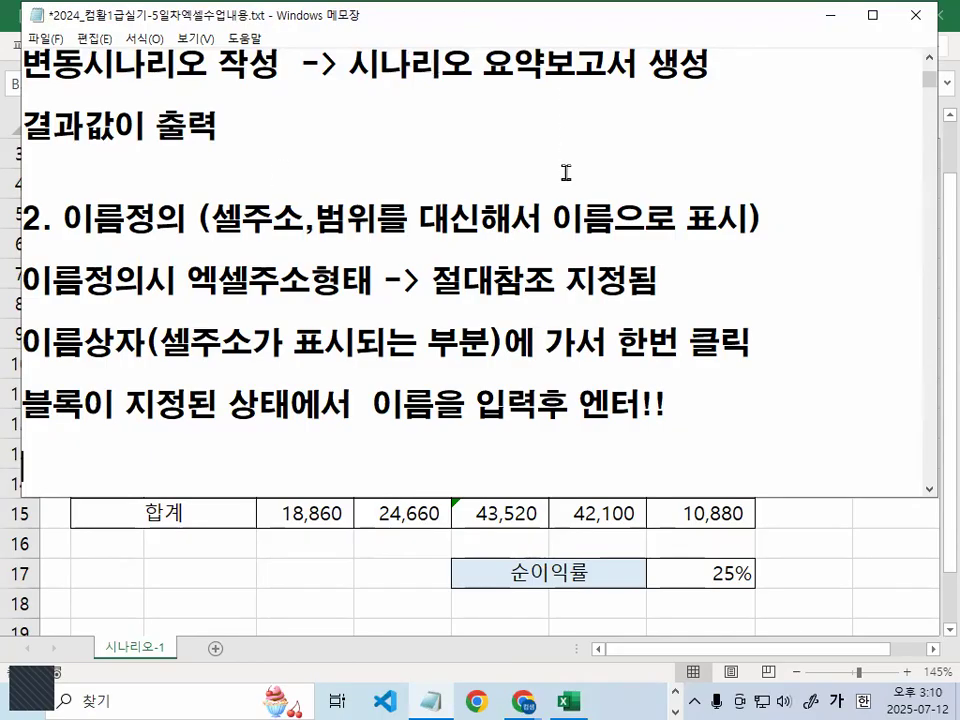
left_click(599, 228)
Switch to Excel and point out the value 900 in cell D10
left_click(829, 21)
left_click(265, 355)
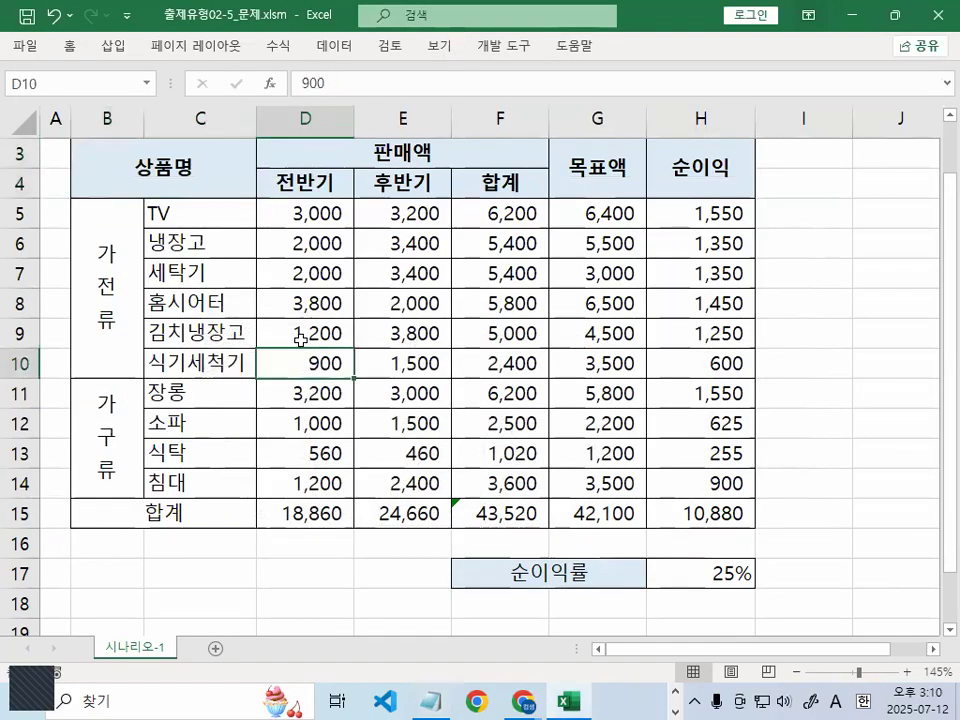
key("ctrl+1")
left_click(55, 90)
left_click_drag(142, 122, 132, 88)
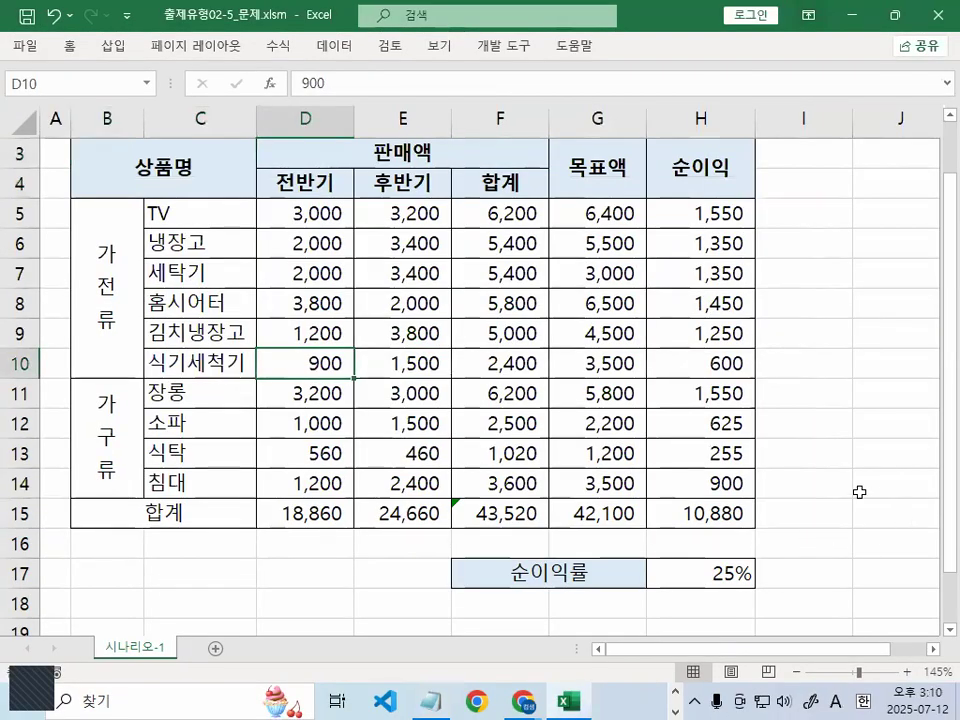
left_click(880, 500)
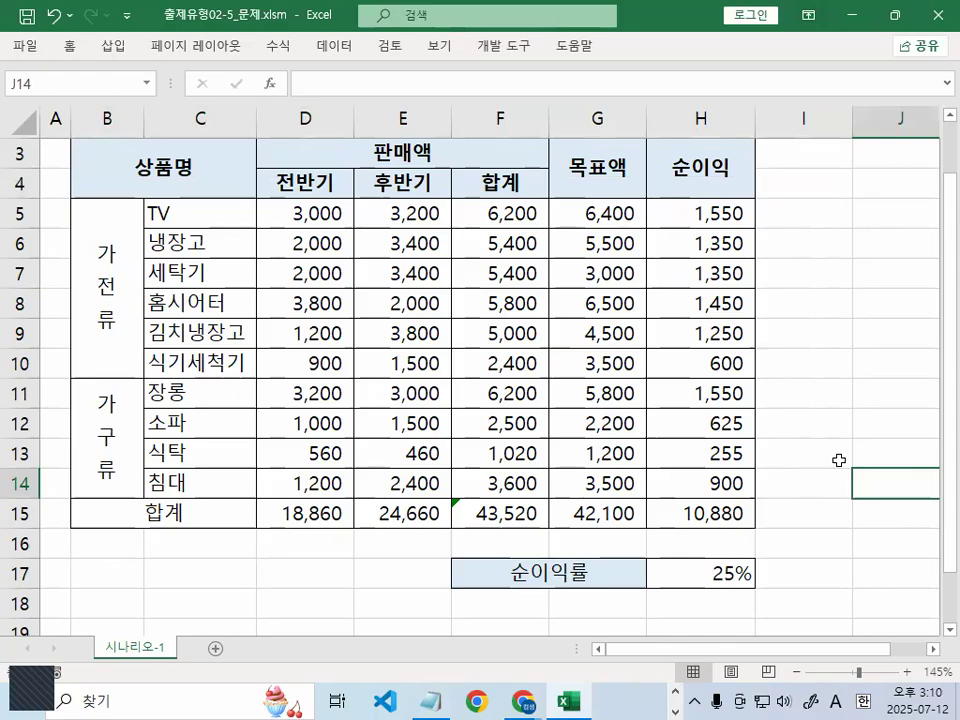
scroll(666, 553, "down", 1)
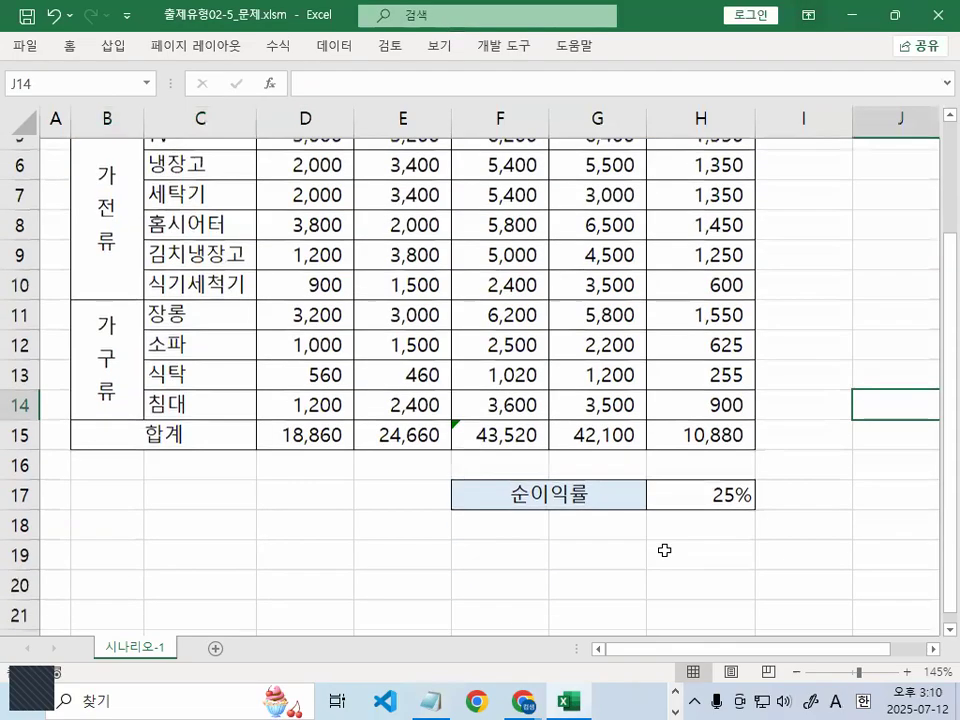
Name cell H15 순이익합계 through the Name Box, then return to the Notepad notes
left_click(706, 423)
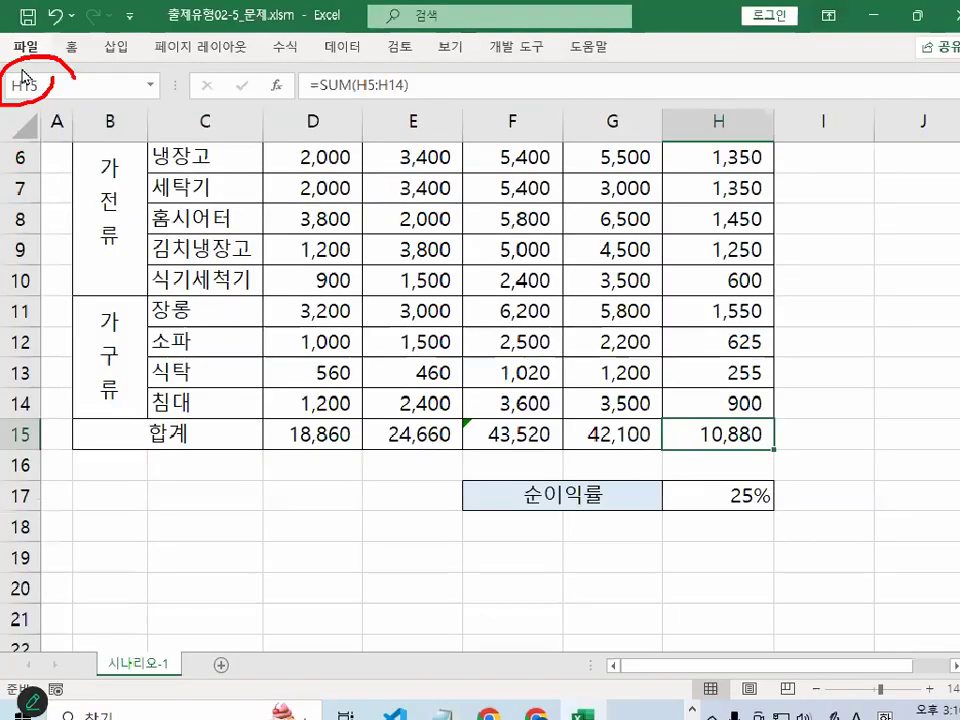
left_click(75, 86)
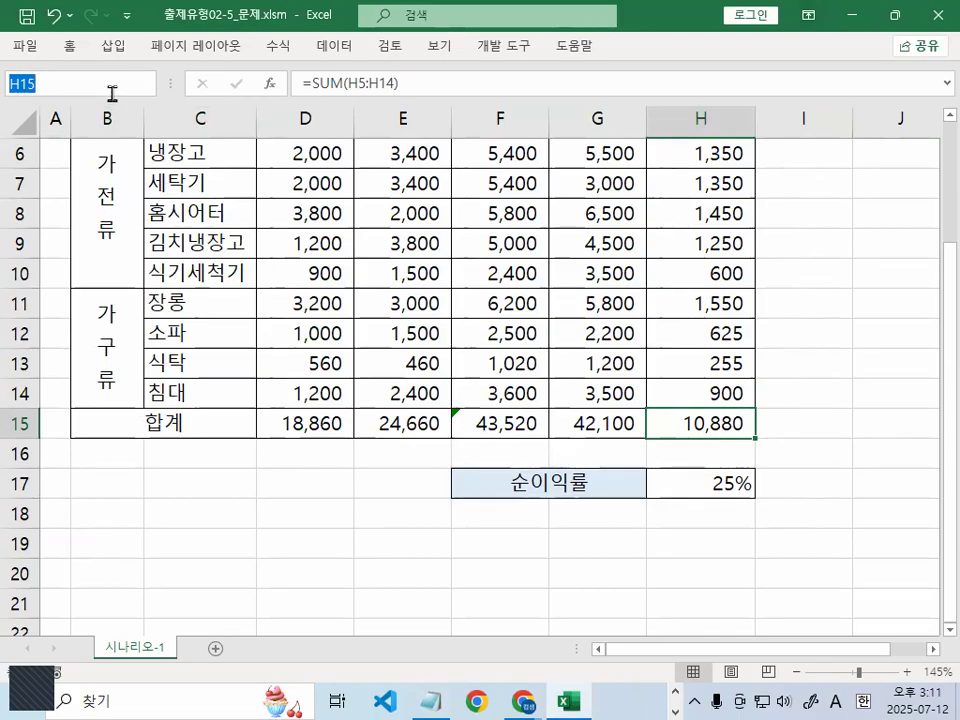
type("TNSDL")
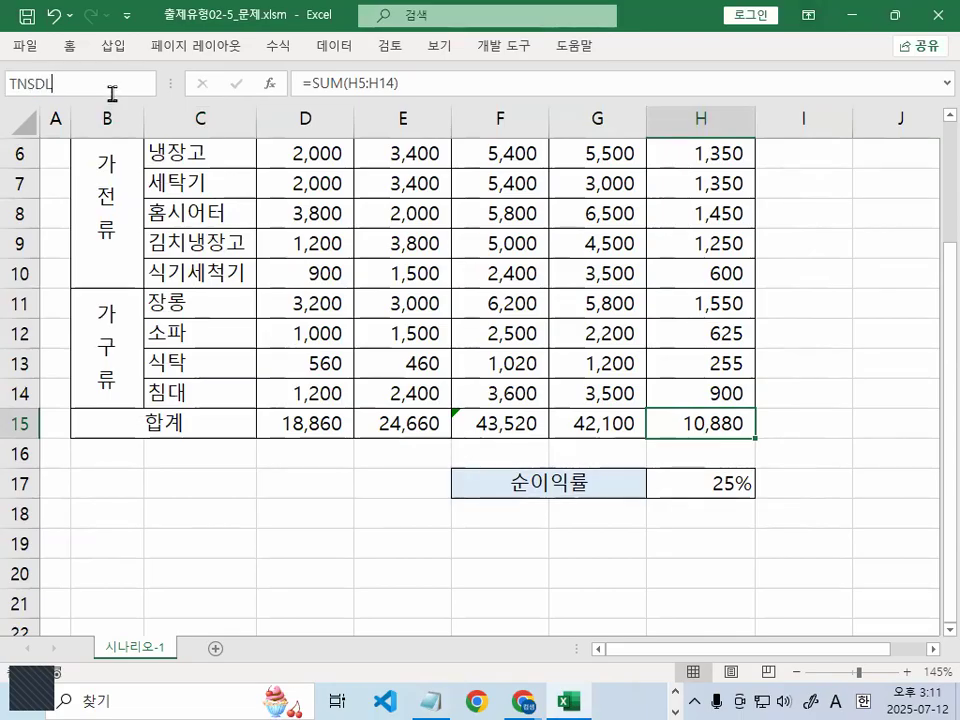
key("Hangul")
type("순이익하")
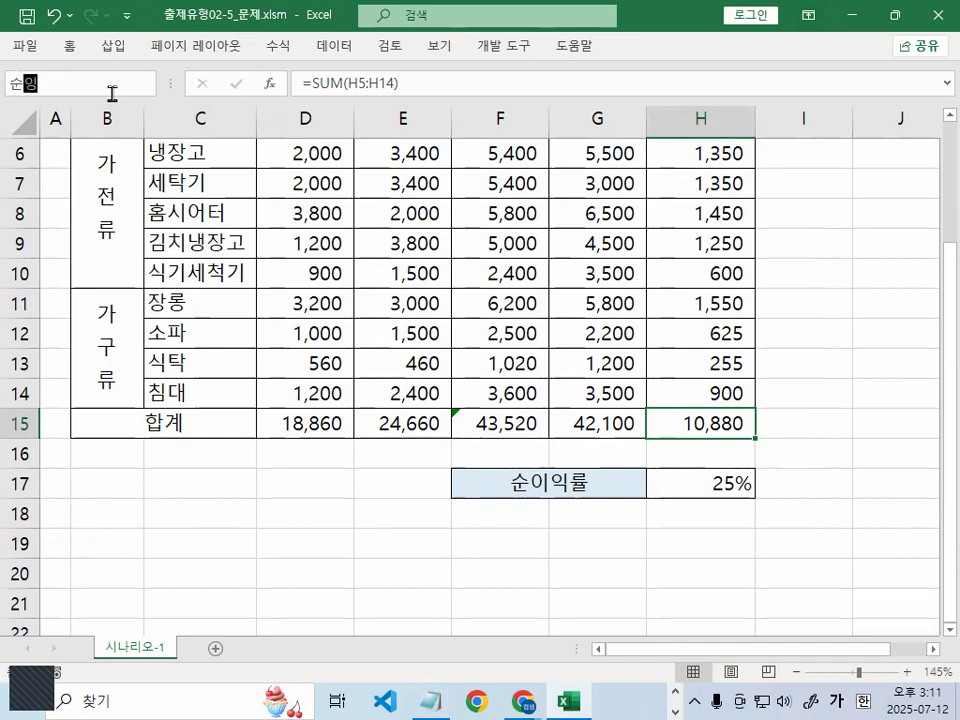
type("ㄱ")
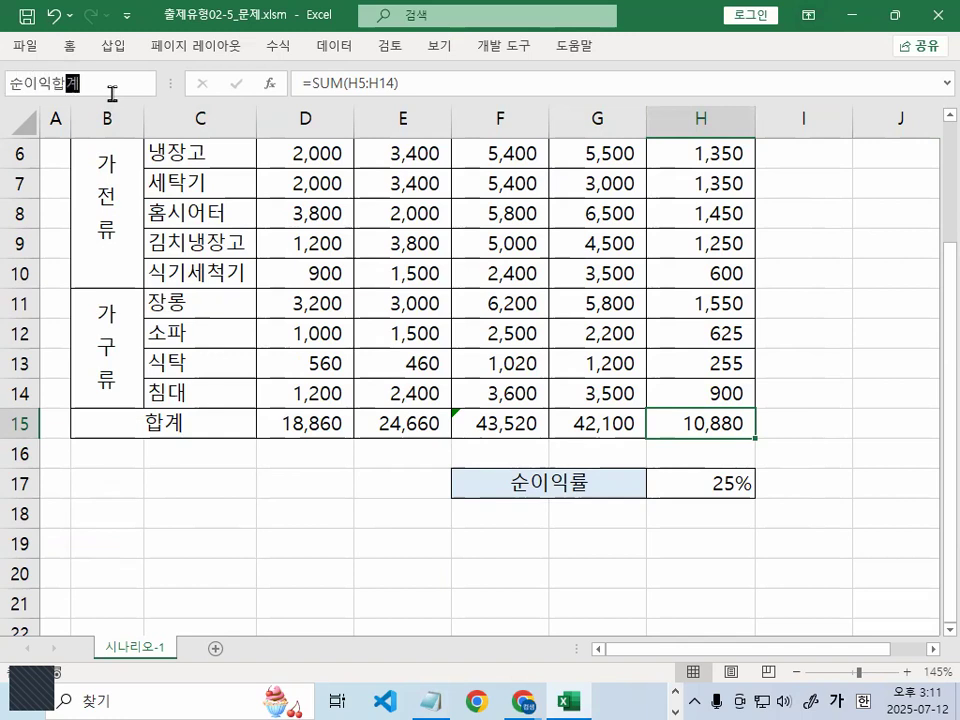
key("Return")
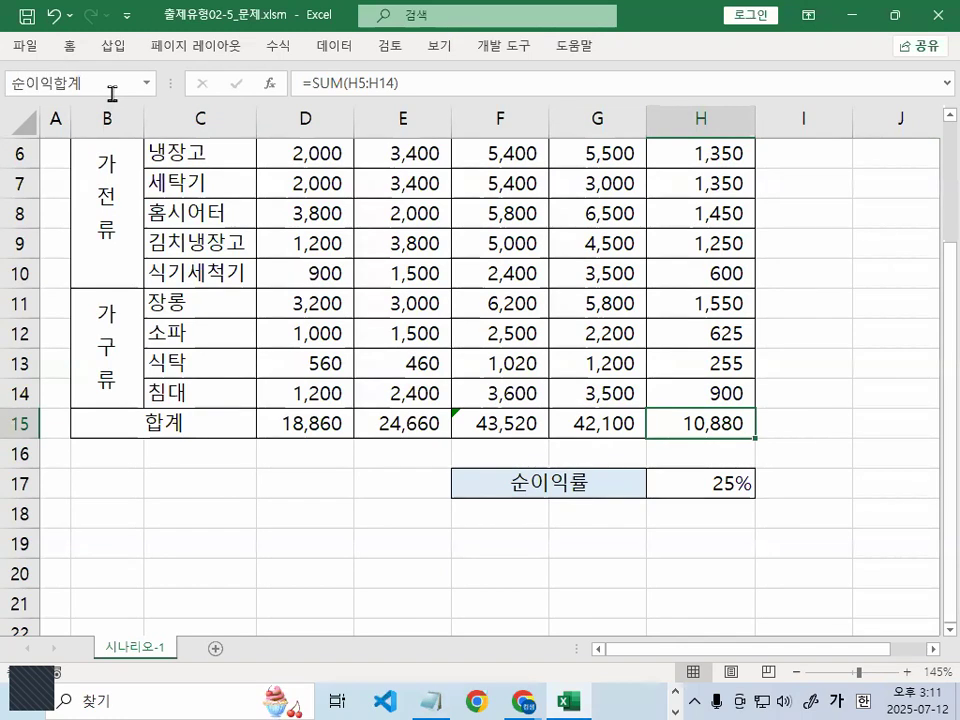
key("ctrl+F1")
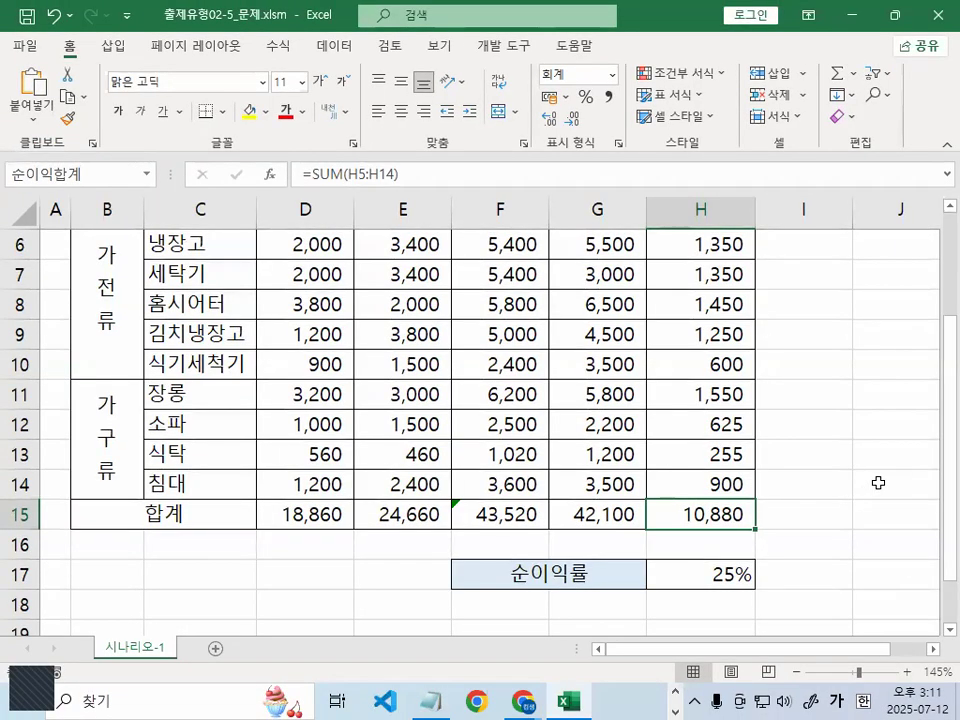
left_click(432, 701)
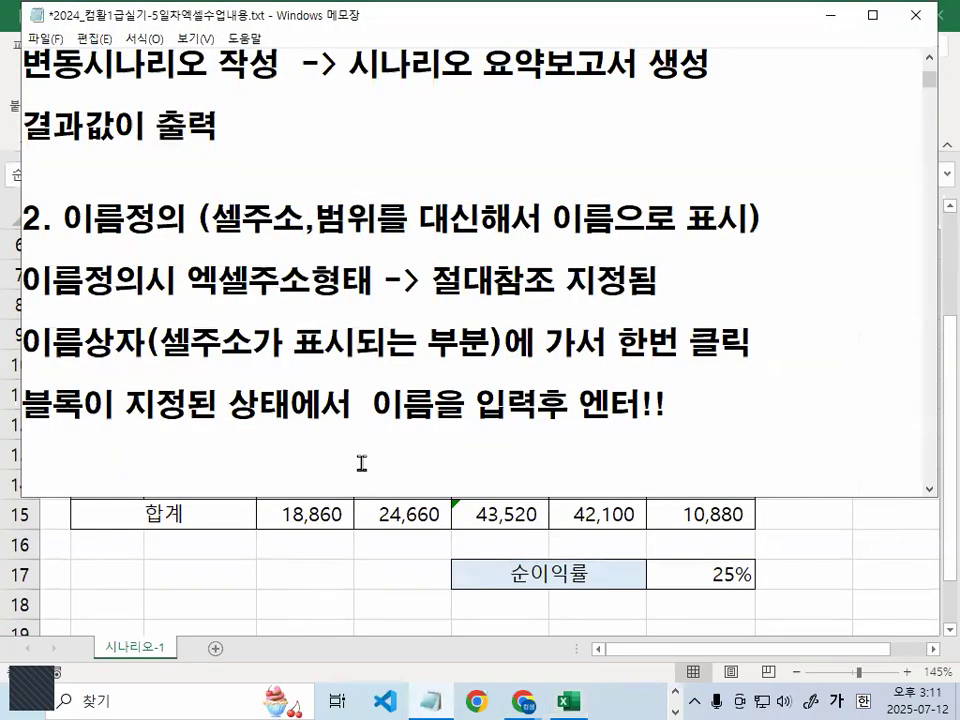
Highlight the 수식 tab, [정의된 이름] 그룹 and [이름관리자] wording in the deletion steps
scroll(361, 463, "down", 2)
scroll(371, 458, "down", 1)
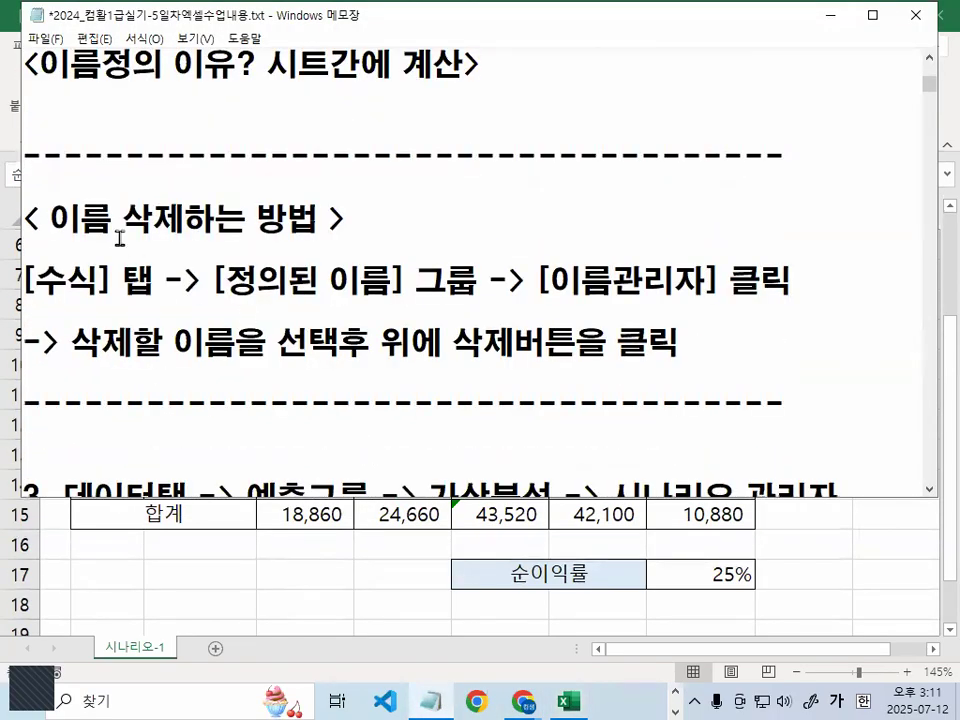
left_click_drag(49, 220, 170, 220)
left_click_drag(36, 280, 112, 278)
left_click_drag(213, 280, 463, 278)
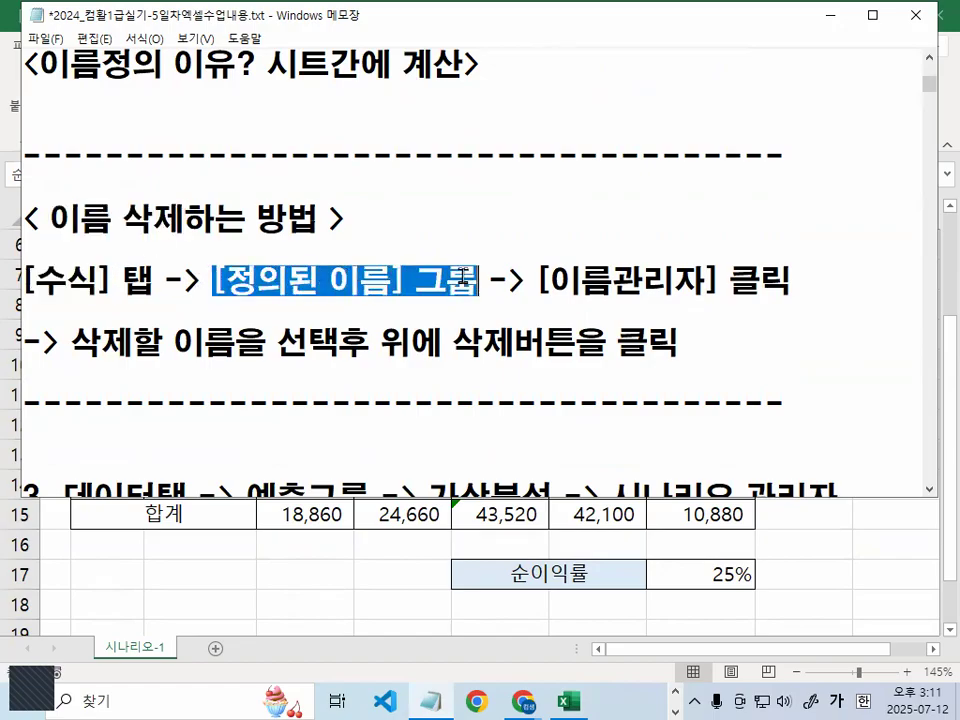
left_click(536, 283)
left_click_drag(536, 283, 733, 283)
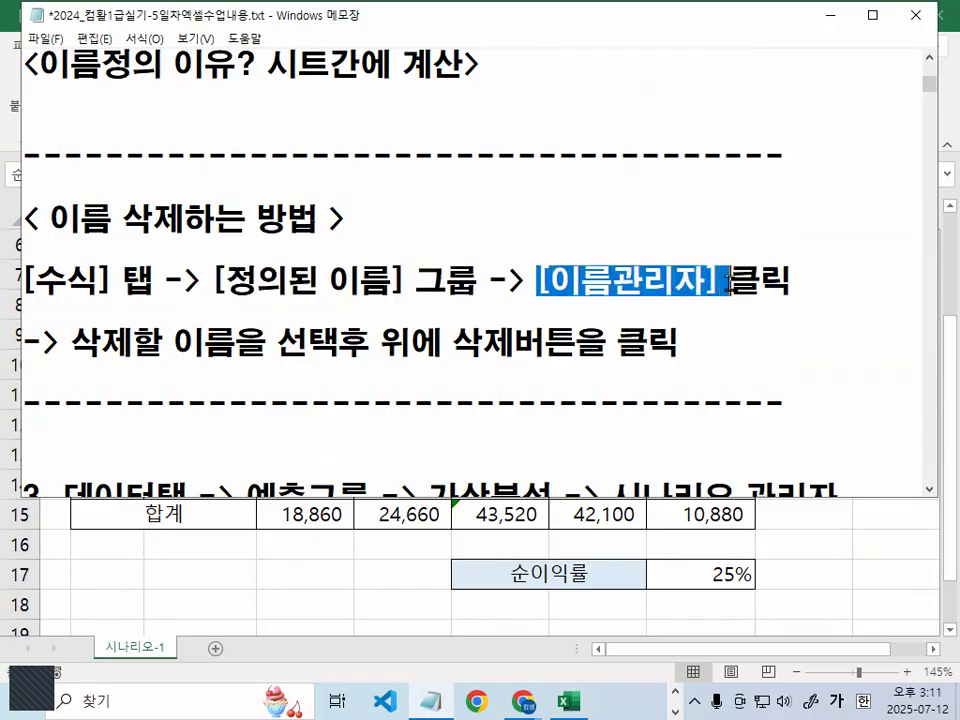
left_click(701, 283)
left_click_drag(541, 284, 727, 286)
left_click_drag(527, 283, 706, 284)
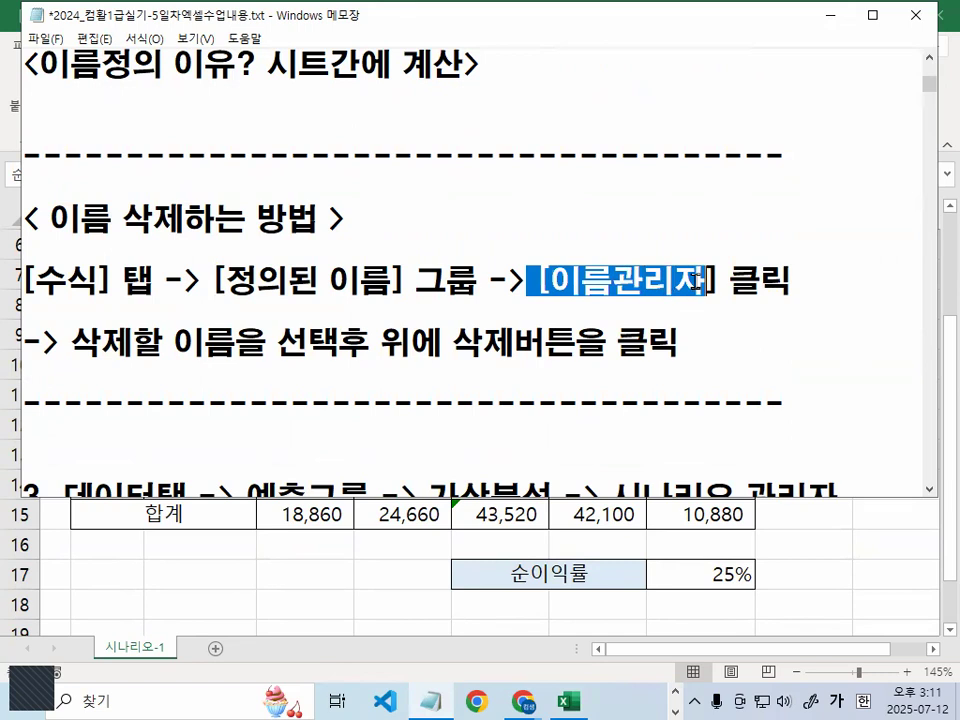
left_click_drag(70, 343, 372, 343)
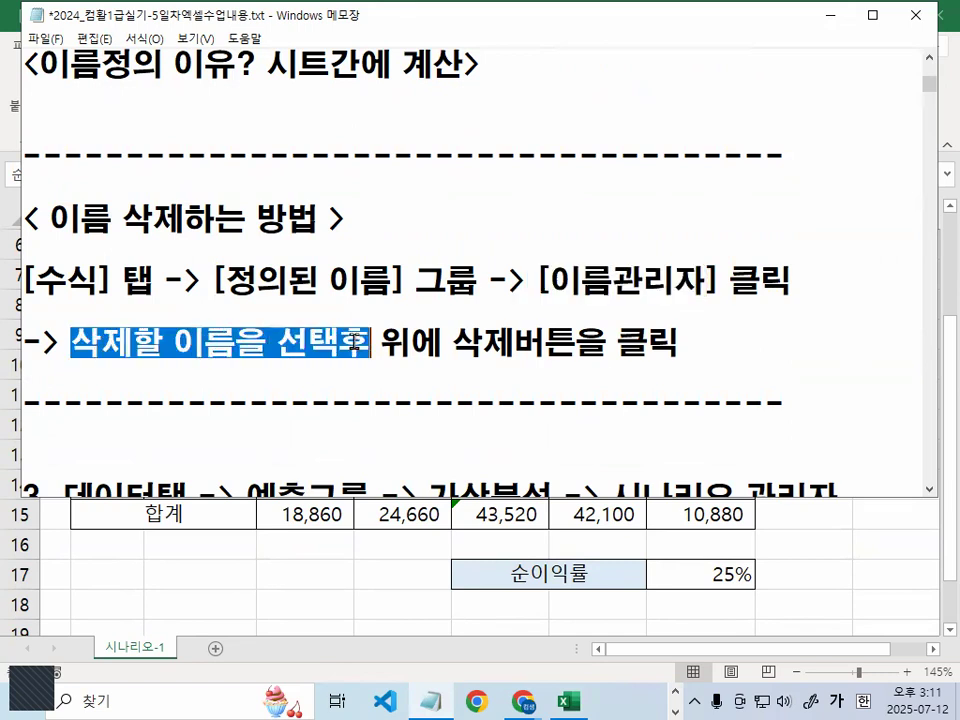
left_click(440, 343)
Put square brackets around 삭제 in the 삭제버튼 step
left_click_drag(440, 343, 578, 343)
left_click(456, 343)
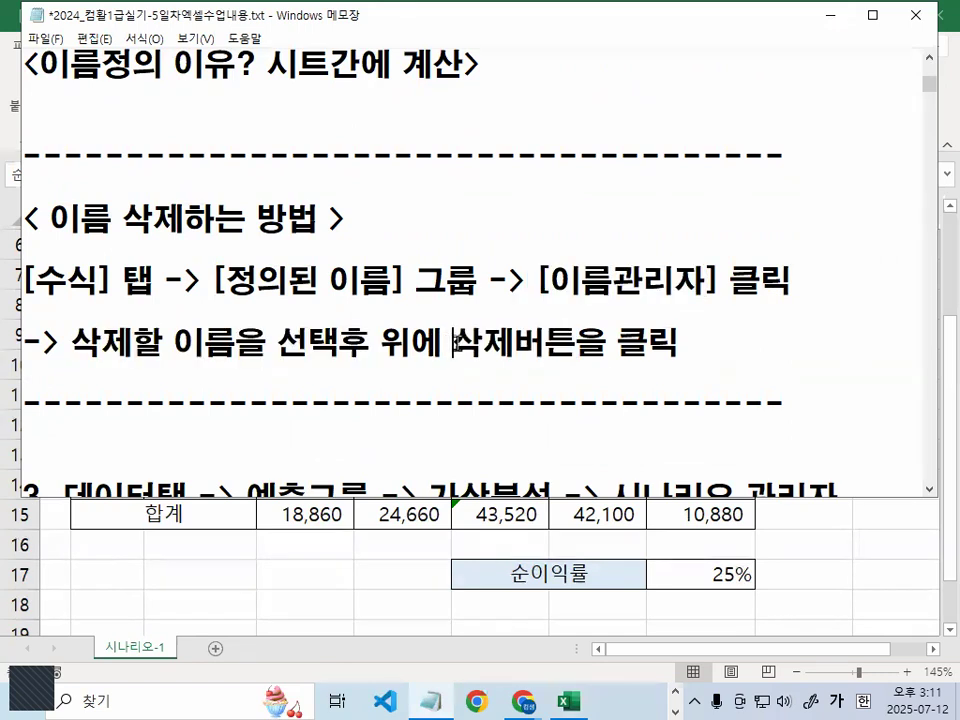
type("[")
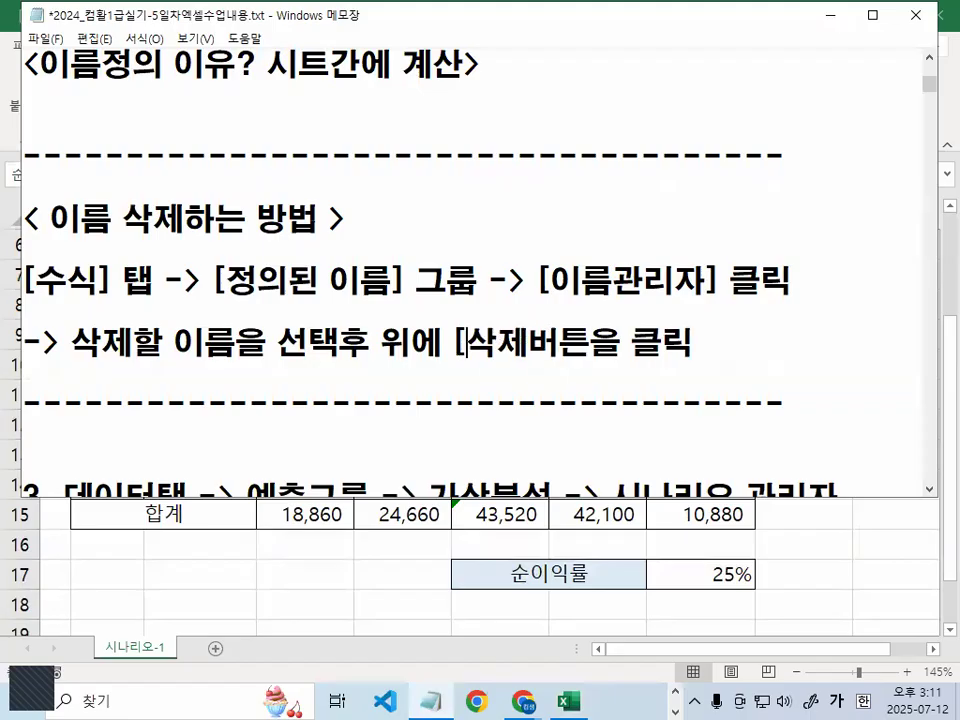
left_click(541, 343)
type("]")
Copy the deletion section and add '- 잘못된 셀주소에 이름정의시' after its heading
key("Return")
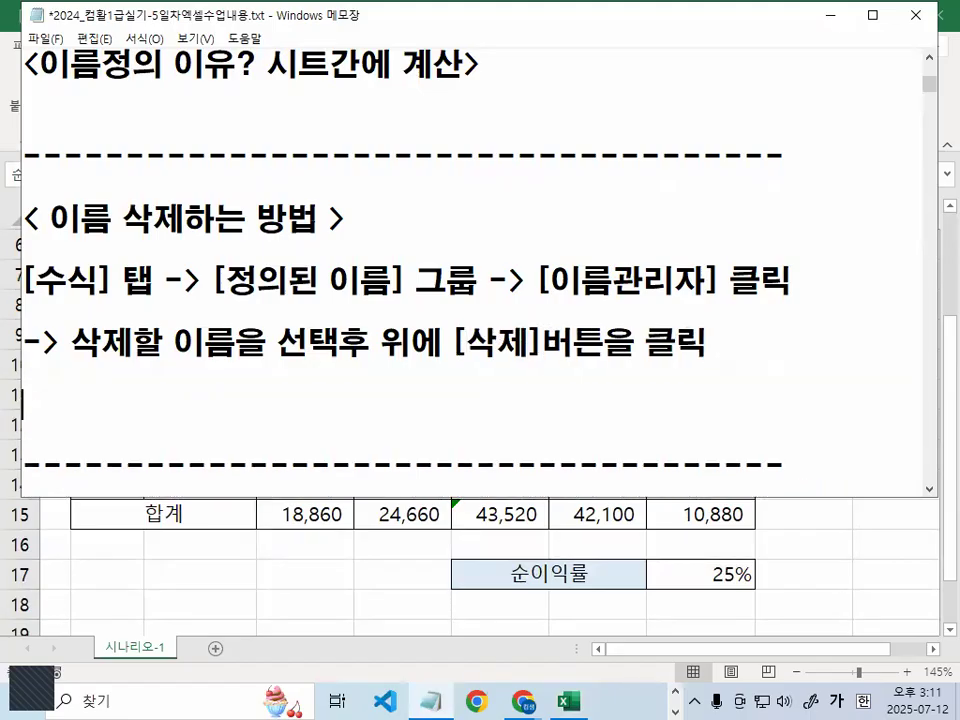
key("shift+Down")
key("shift+Down")
key("shift+Down")
key("ctrl+c")
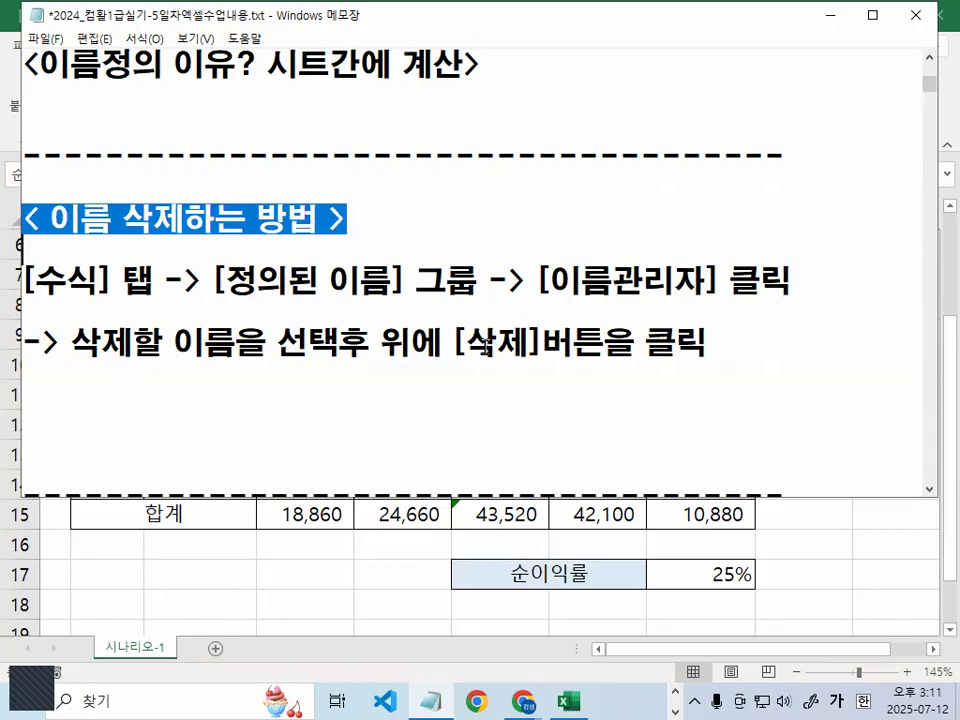
key("Down")
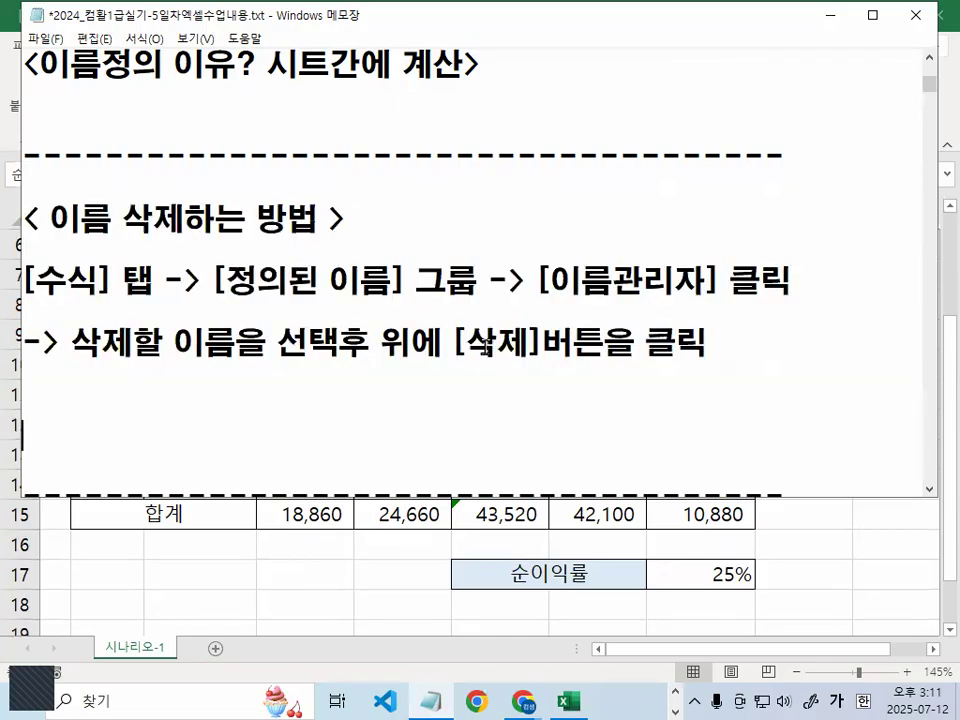
type("- 잘됬")
key("BackSpace")
key("BackSpace")
key("BackSpace")
key("BackSpace")
type("못ㄱ")
key("BackSpace")
type("된 셀주소에 이름정의시")
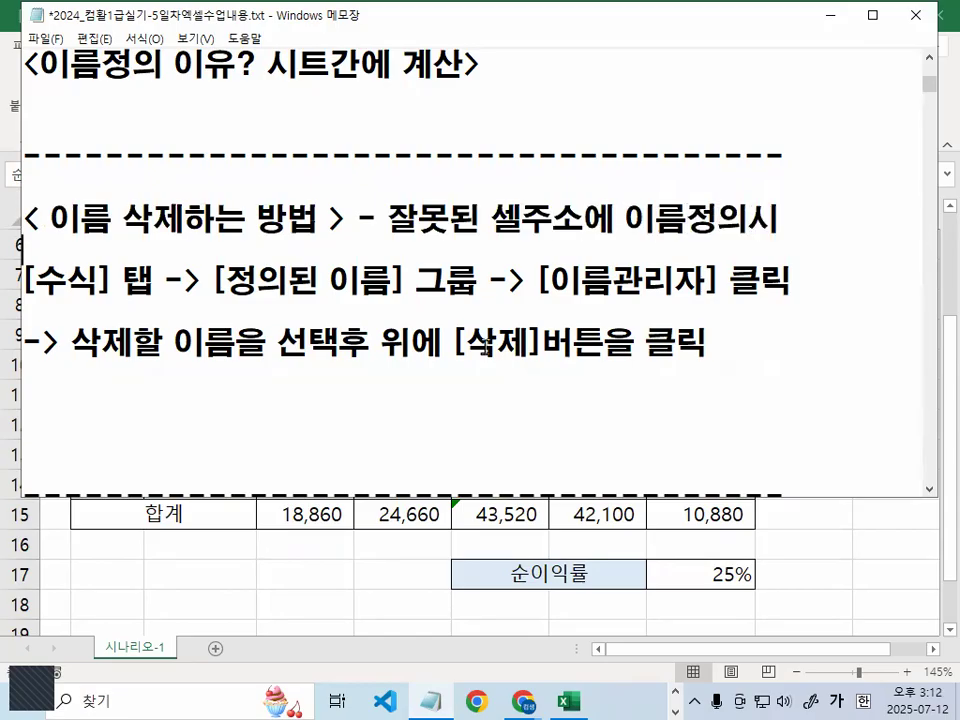
key("Down")
key("Down")
key("Down")
key("Down")
key("Down")
key("Down")
key("Down")
key("Down")
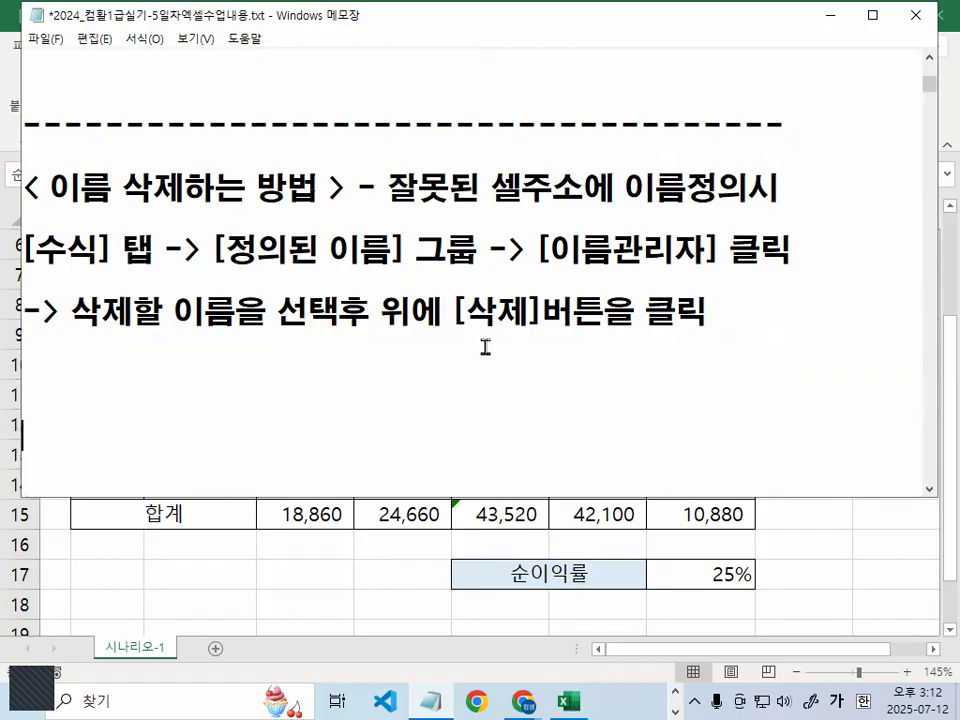
Paste the copied section, change 삭제 to 편집 throughout, and add '- 셀주소 맞는데, 오타'
key("ctrl+v")
key("Up")
key("Up")
key("Up")
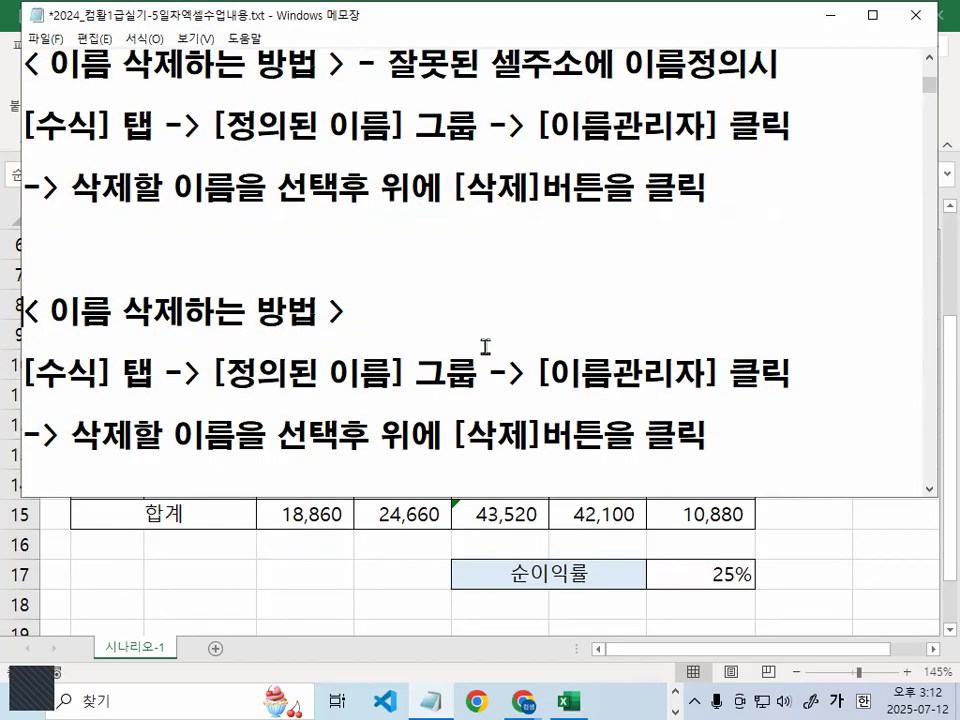
type("편집")
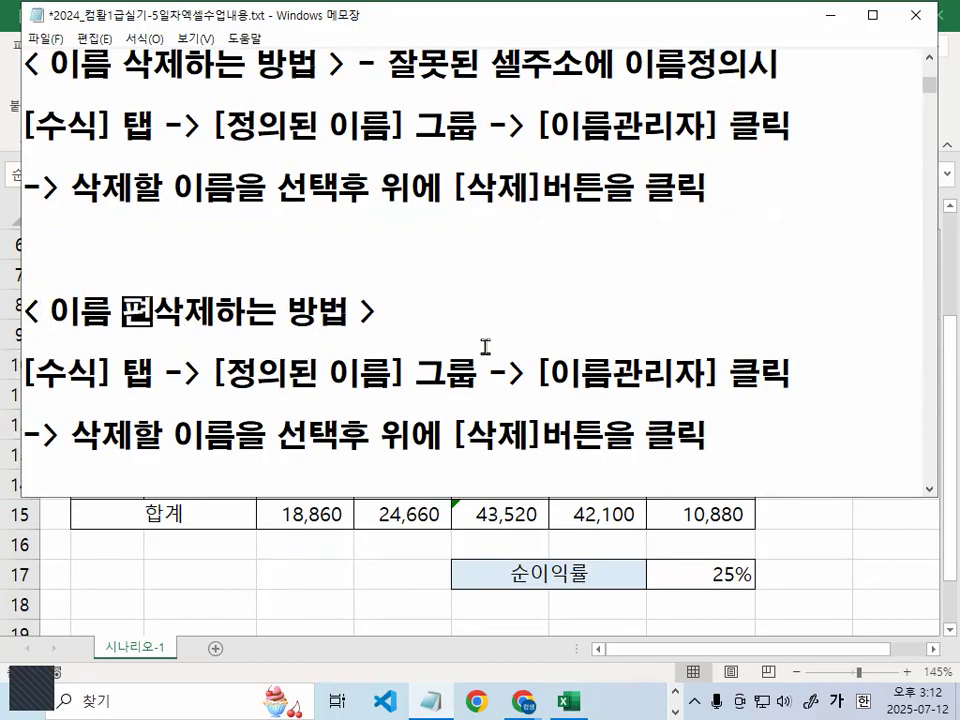
key("Delete")
key("Delete")
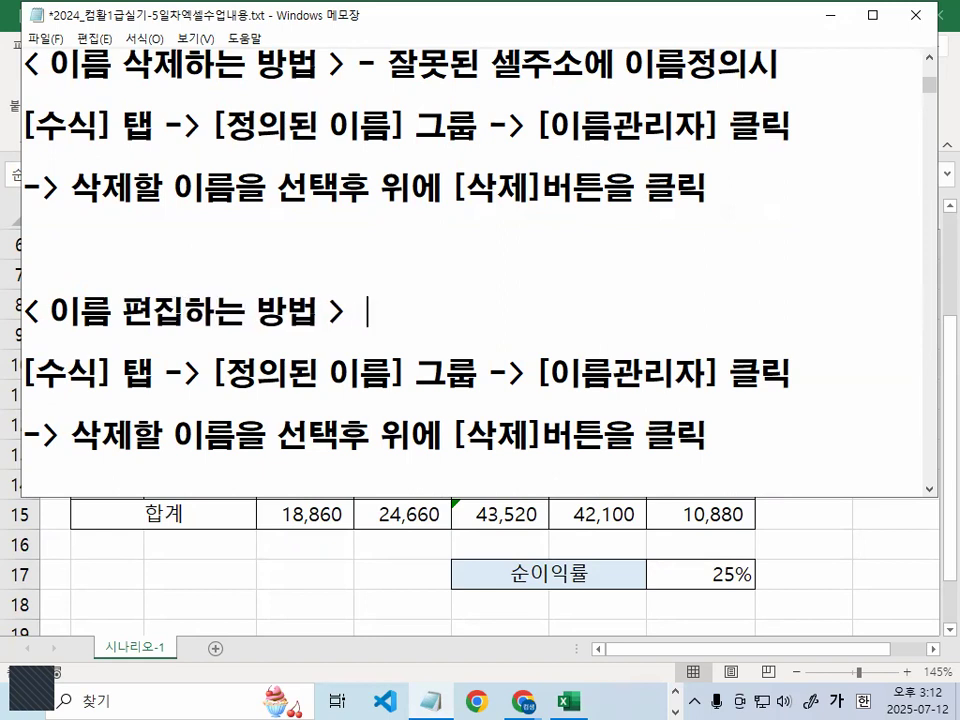
type("- 셀주소 ")
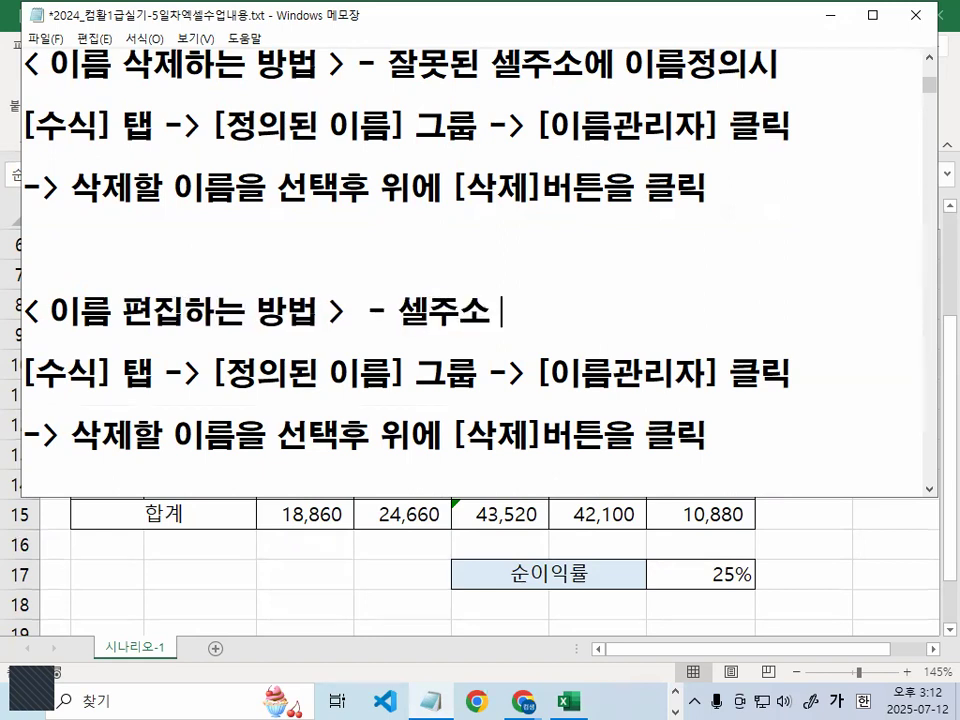
type("맞는데, 오타")
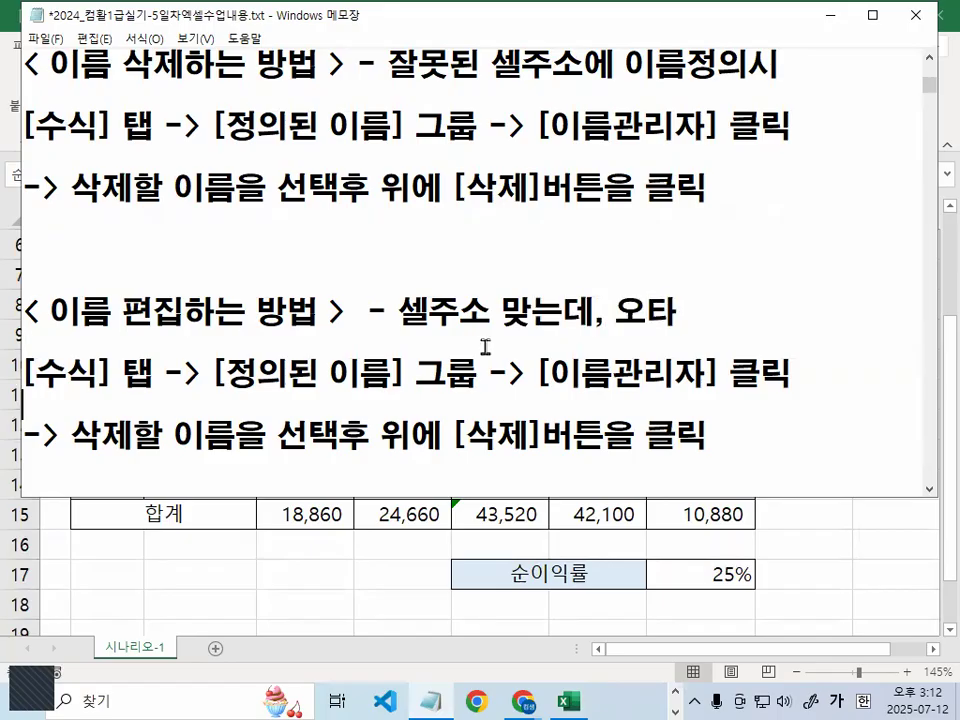
type("편집")
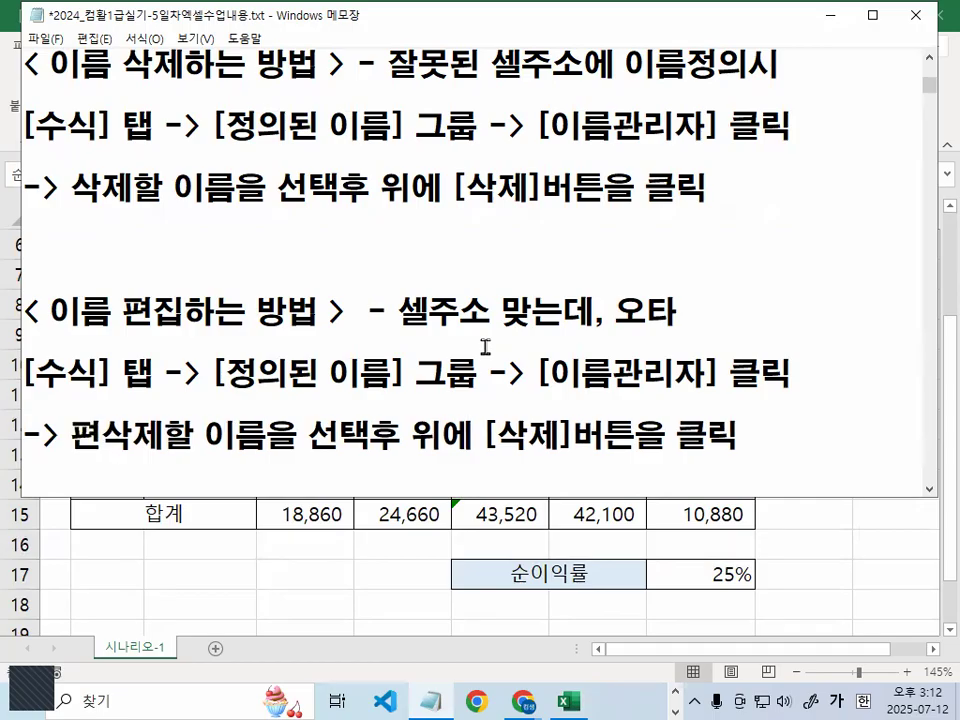
key("Delete")
key("Delete")
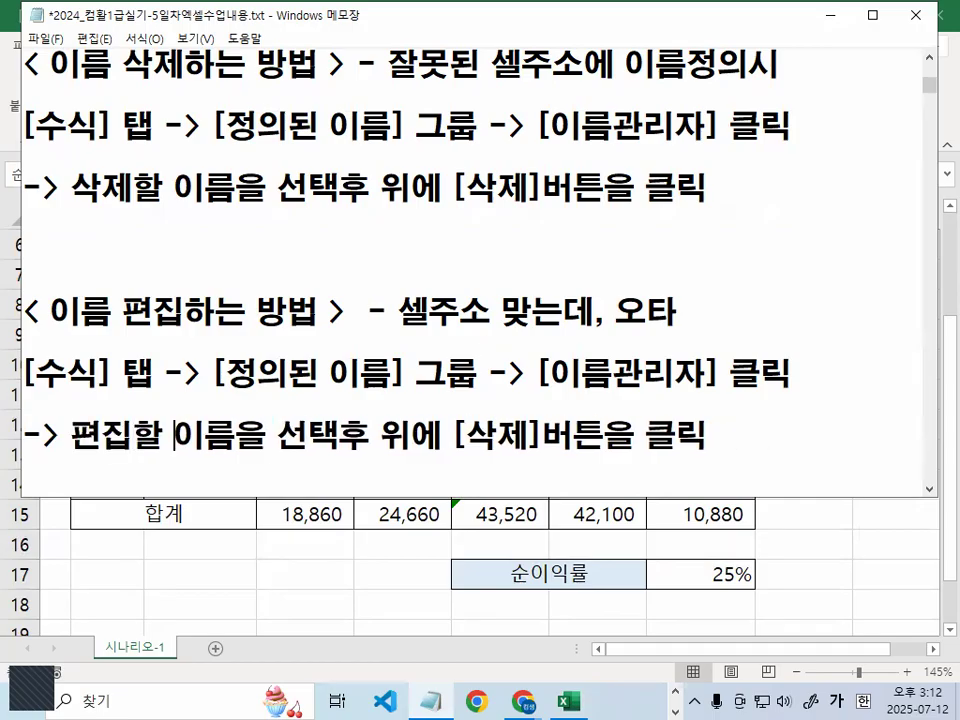
left_click(465, 437)
type("편집")
key("Delete")
key("Delete")
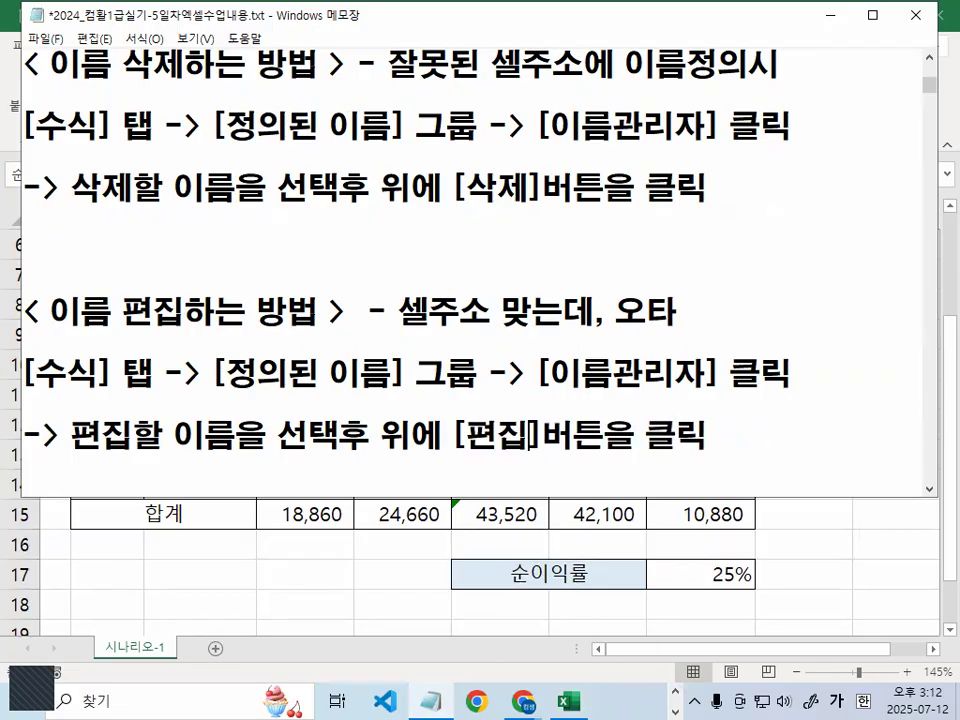
Compare [삭제] with [편집] and type a dashed line between the two sections
scroll(485, 345, "down", 1)
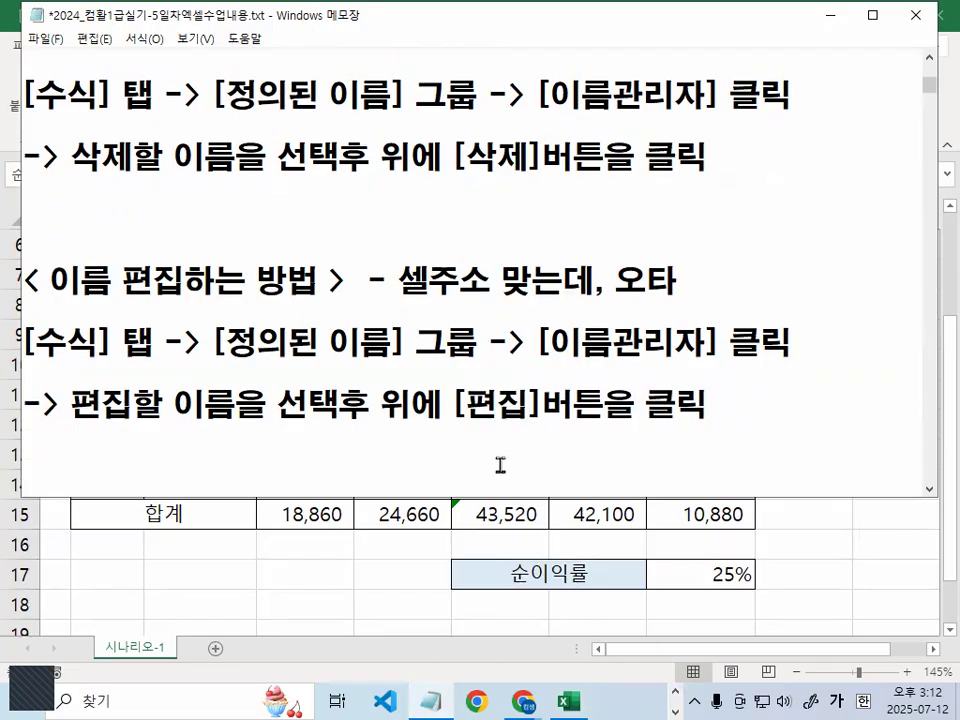
scroll(286, 217, "up", 3)
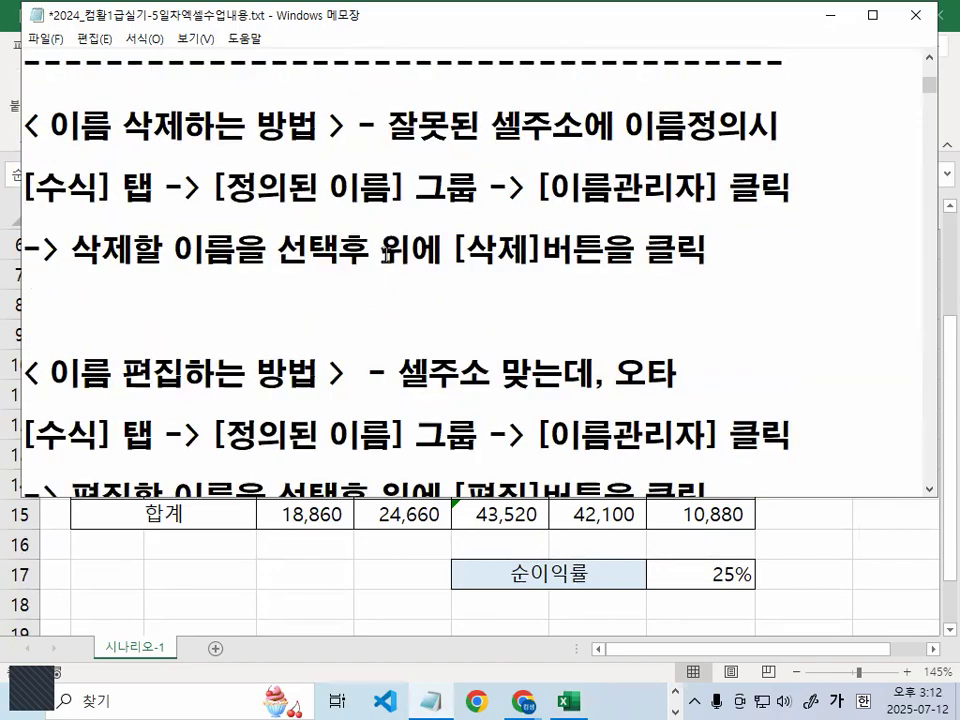
left_click_drag(452, 250, 573, 250)
scroll(584, 289, "down", 3)
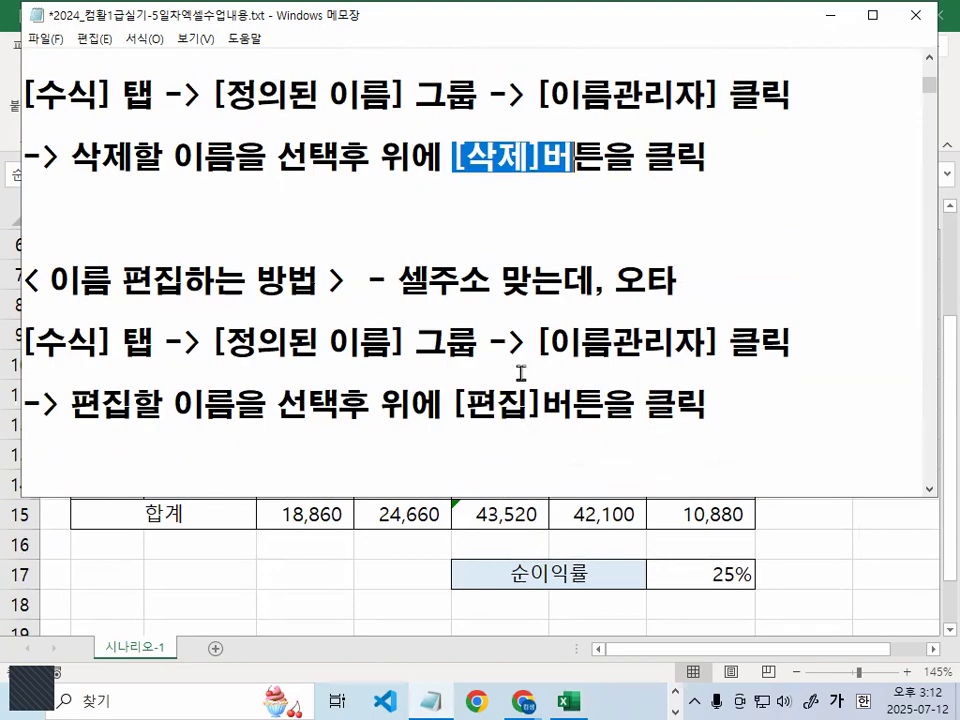
left_click_drag(442, 405, 571, 405)
left_click(186, 221)
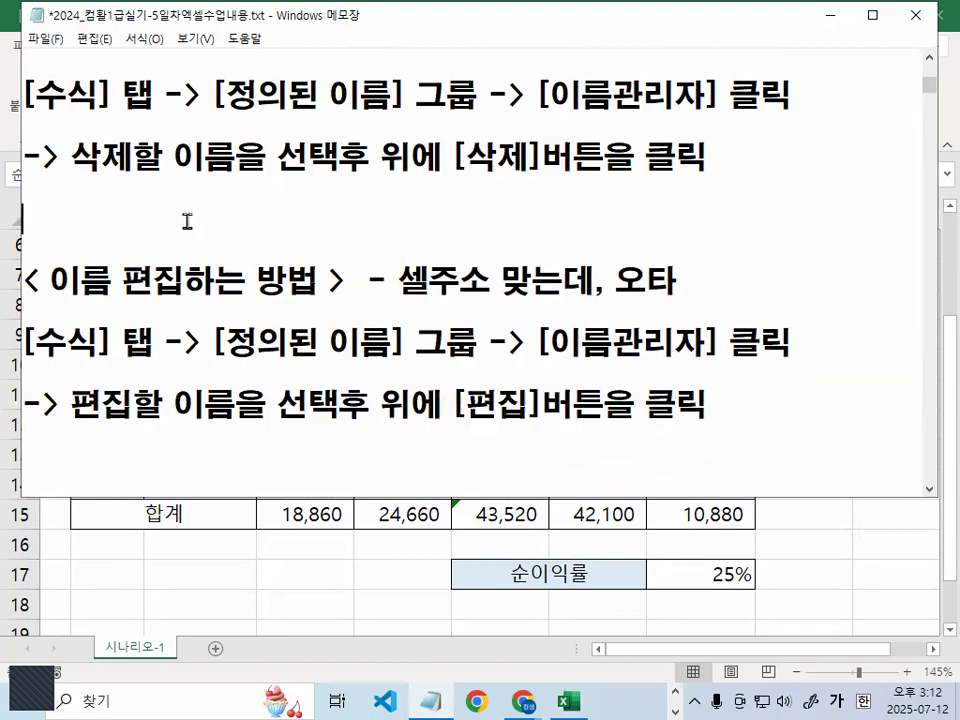
type("----------------------------------------")
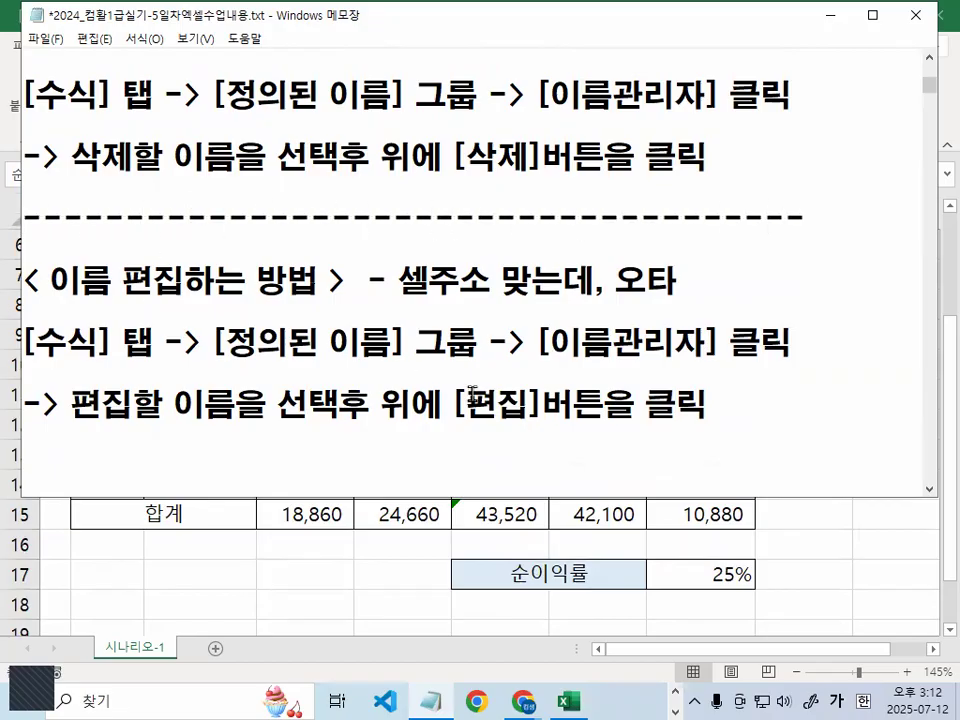
scroll(473, 393, "up", 1)
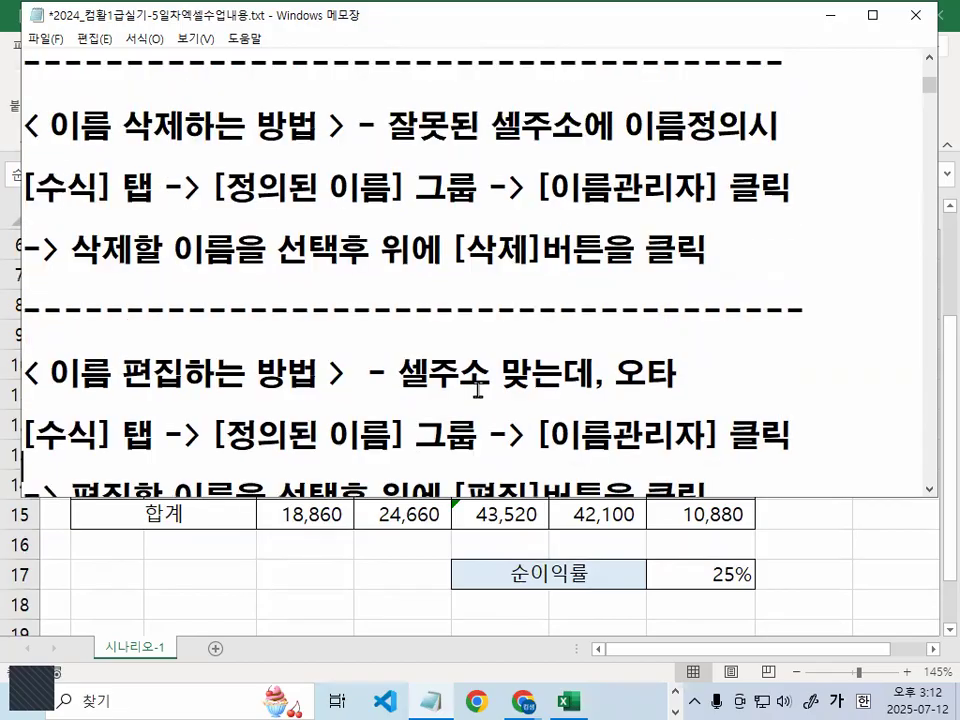
Minimize Notepad, show the Formulas tab, and open then cancel Create from Selection
left_click(836, 17)
left_click(902, 430)
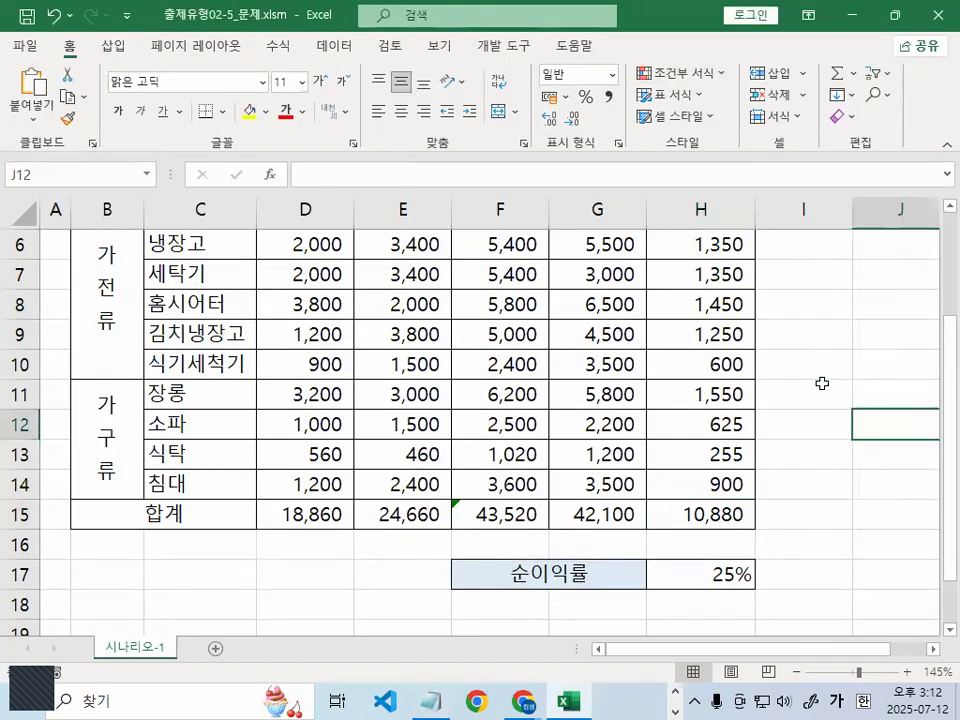
left_click(280, 46)
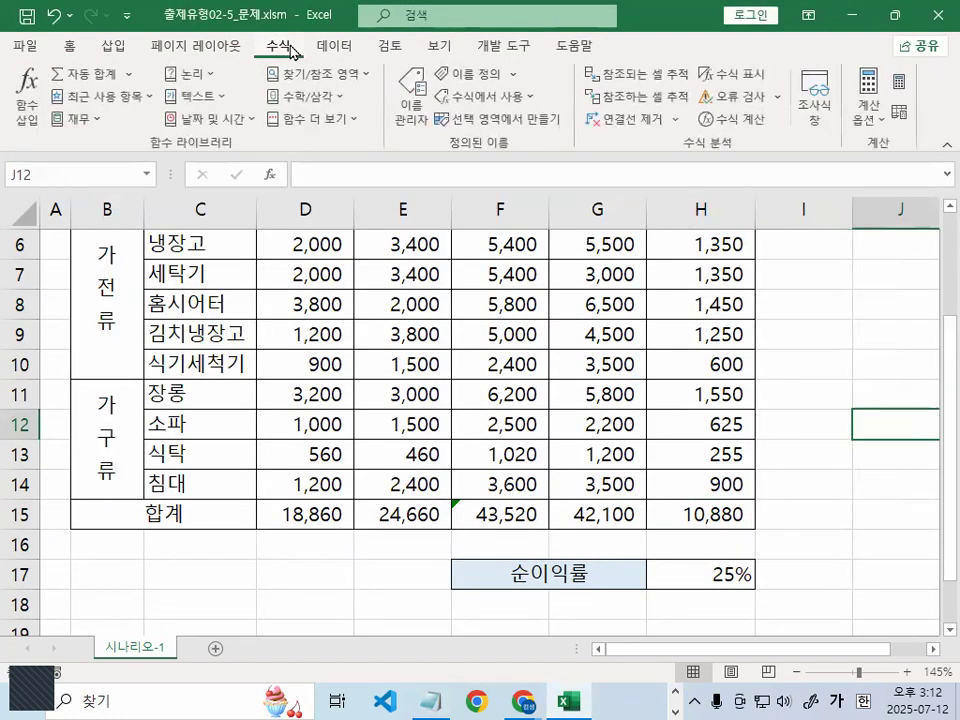
key("ctrl+1")
mouse_move(330, 103)
left_mouse_down()
mouse_move(255, 131)
mouse_move(314, 107)
left_mouse_up()
left_click_drag(620, 262, 575, 140)
left_click(437, 124)
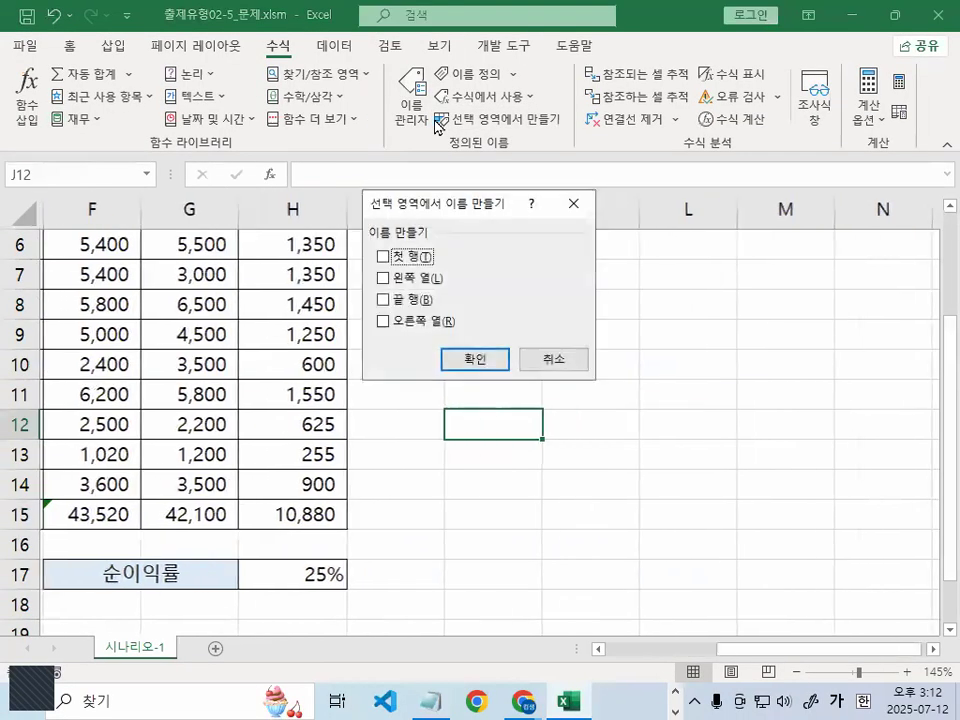
left_click(553, 358)
Open the Name Manager and select the 순이익합계 name
left_click(415, 112)
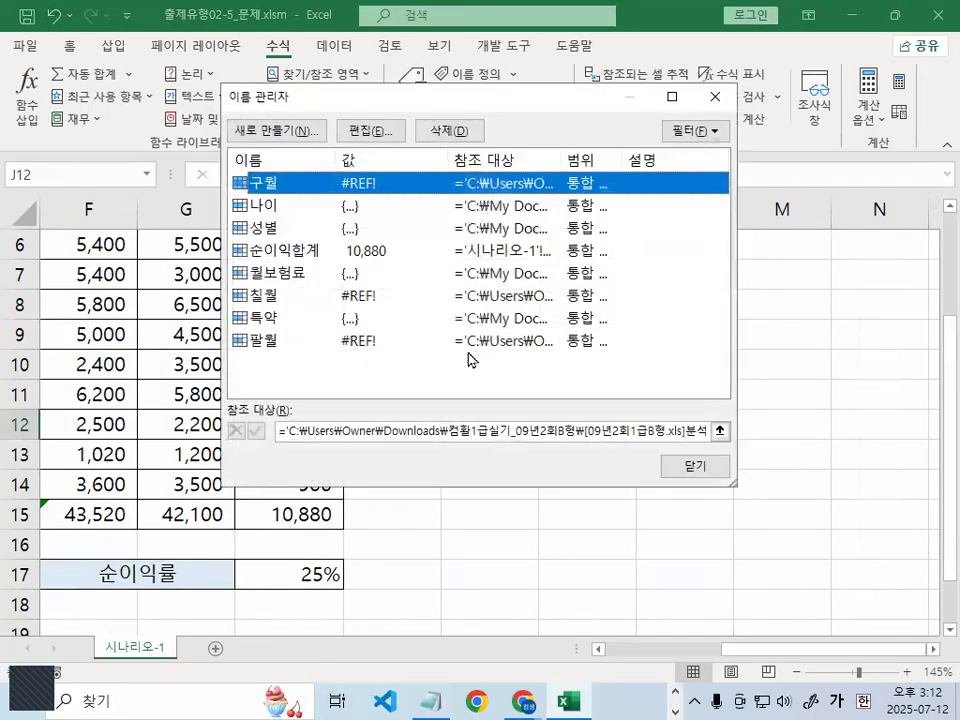
key("ctrl+1")
mouse_move(513, 273)
left_mouse_down()
mouse_move(428, 378)
mouse_move(512, 361)
left_mouse_up()
key("Escape")
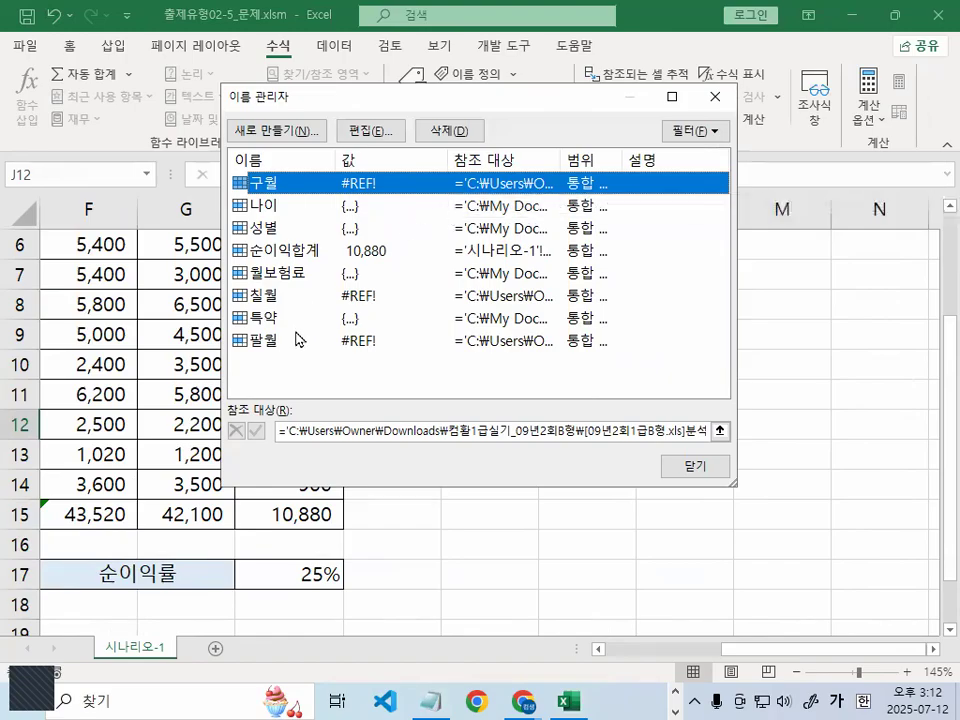
left_click(292, 254)
key("ctrl+1")
mouse_move(338, 253)
left_mouse_down()
mouse_move(322, 264)
mouse_move(290, 226)
mouse_move(336, 259)
left_mouse_up()
key("Escape")
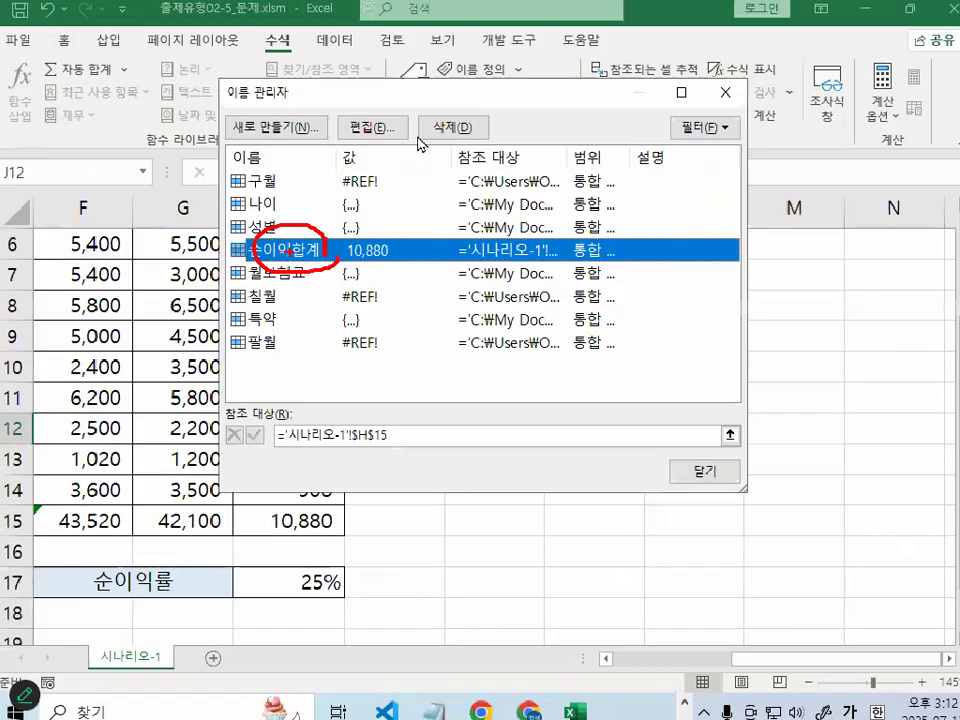
Delete 순이익합계, confirm with OK, and close the Name Manager
key("ctrl+1")
left_click(458, 129)
mouse_move(525, 134)
left_mouse_down()
mouse_move(492, 164)
mouse_move(475, 103)
left_mouse_up()
key("Escape")
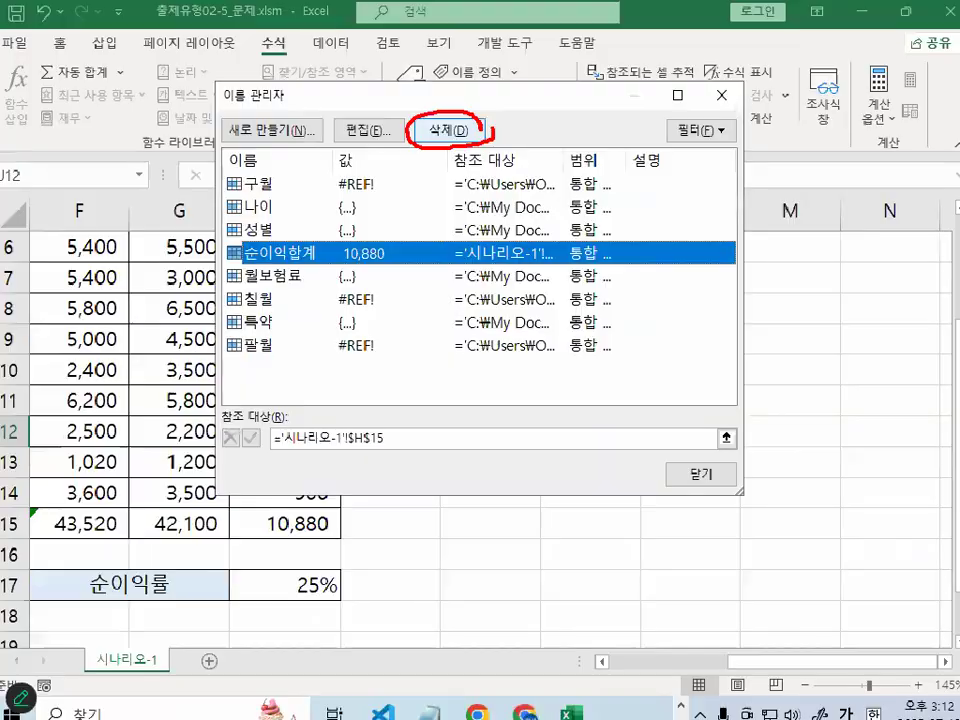
left_click(458, 129)
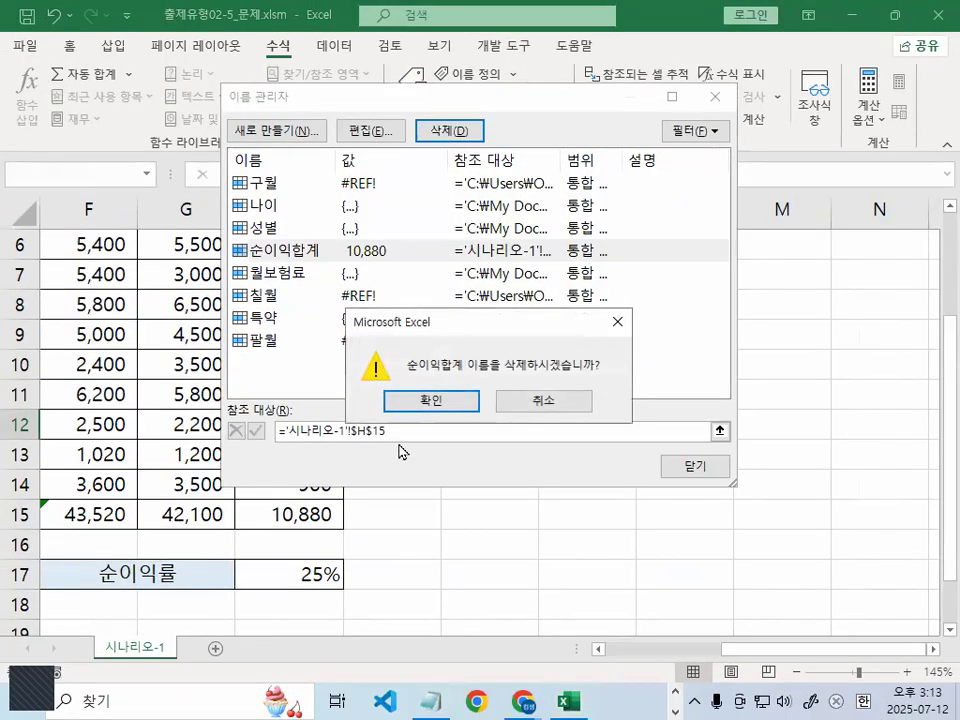
left_click(449, 401)
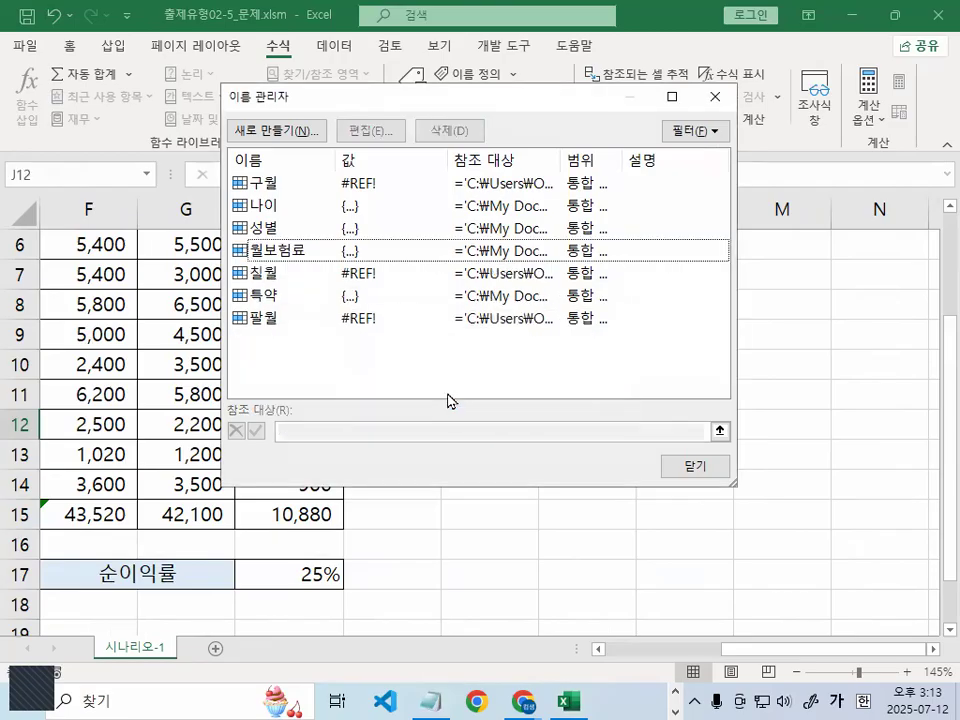
left_click(708, 466)
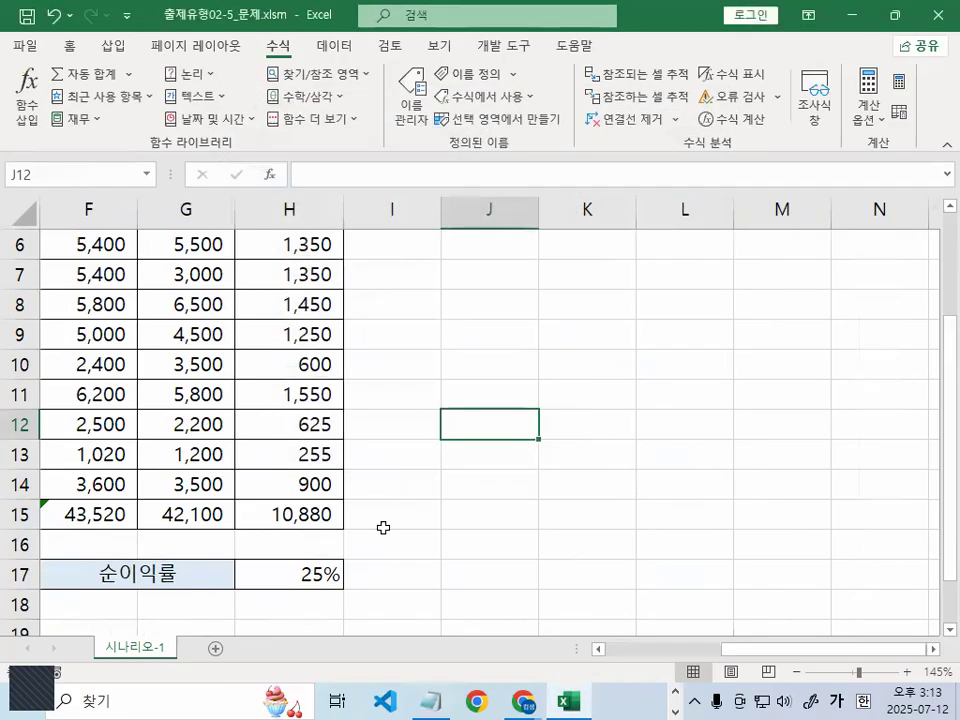
Select H15 (10,880) and enter 순이익합계 in the Name Box again
left_click_drag(786, 656, 765, 656)
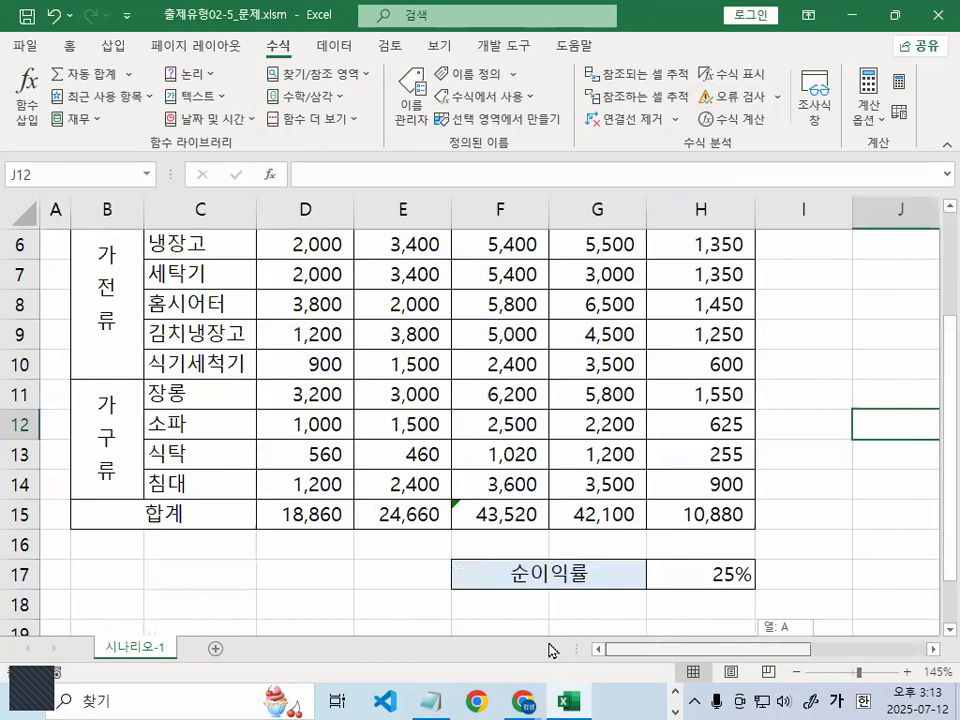
left_click(741, 512)
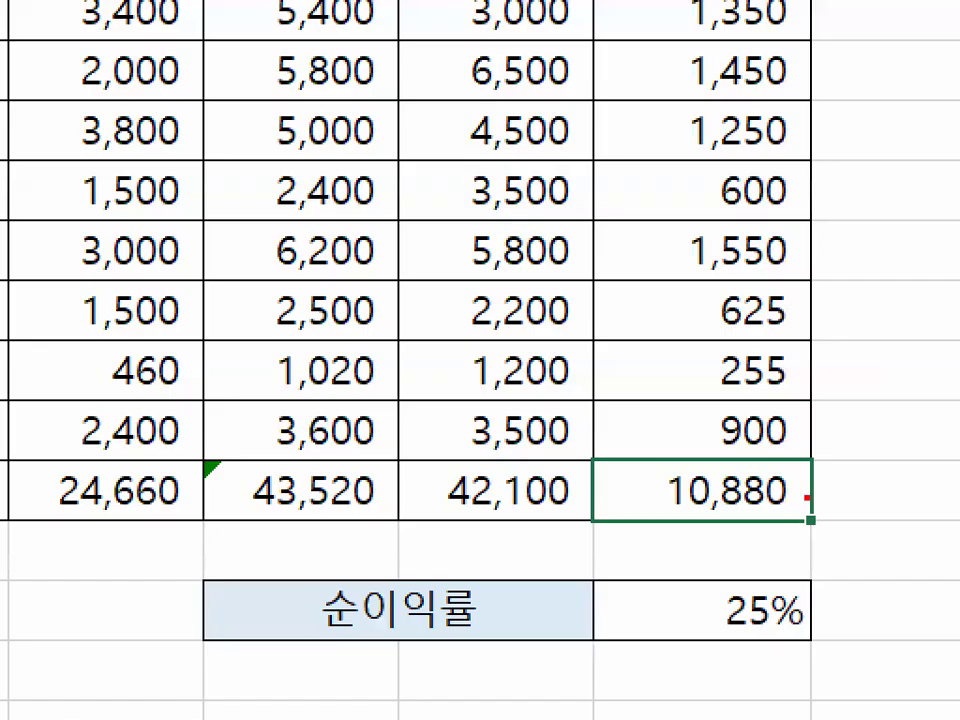
left_click_drag(759, 517, 748, 506)
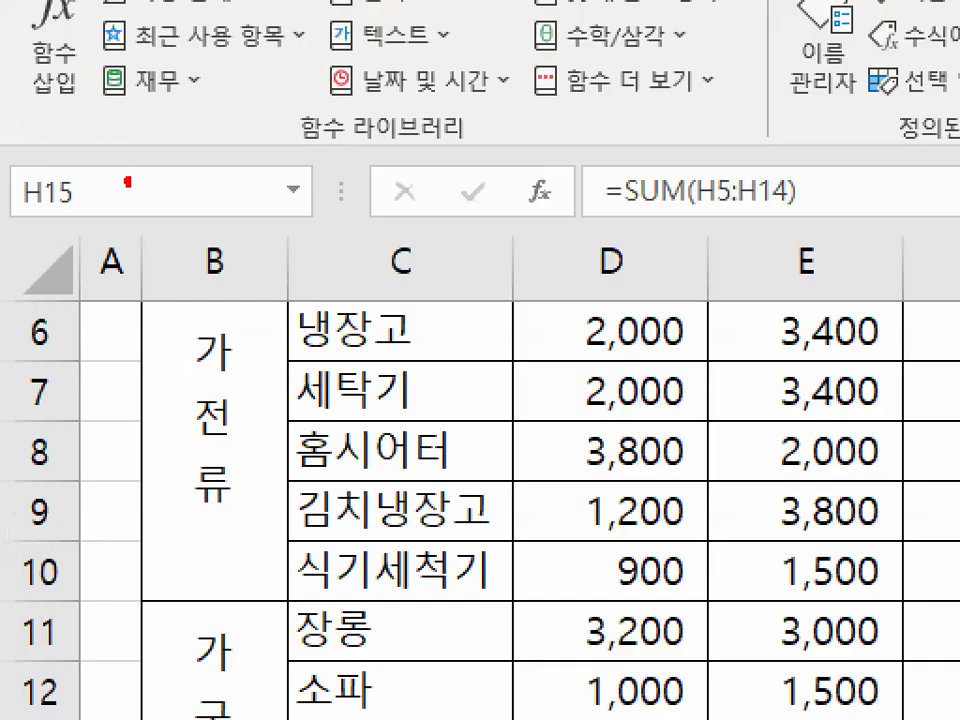
left_click_drag(48, 160, 56, 169)
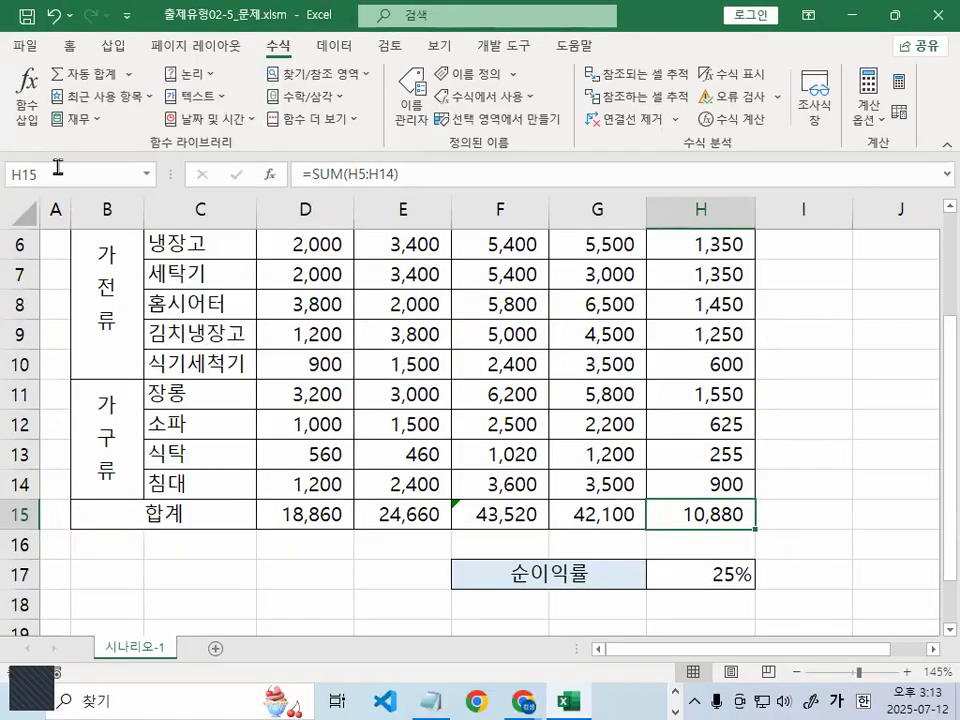
left_click(118, 174)
type("ㅅㅡㄴㅇ;ㅇ")
key("BackSpace")
key("BackSpace")
key("BackSpace")
key("BackSpace")
type("ㅡㄴㅇ수ㄴ이익계")
key("Return")
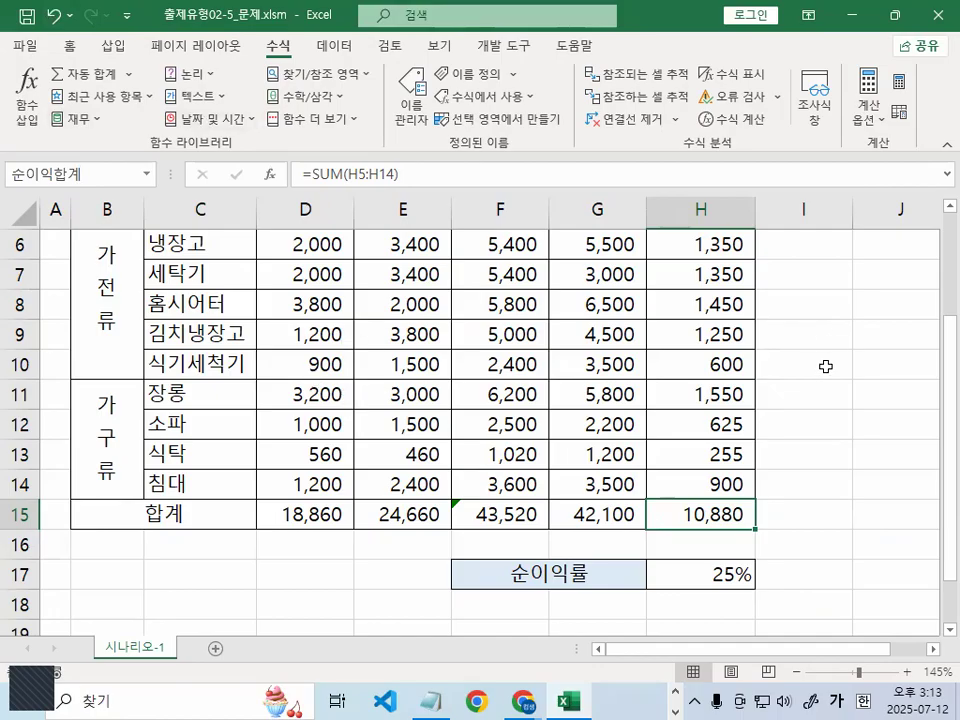
left_click(720, 567)
Enter 순이익률 in the Name Box as the name for cell H17
scroll(700, 580, "down", 2)
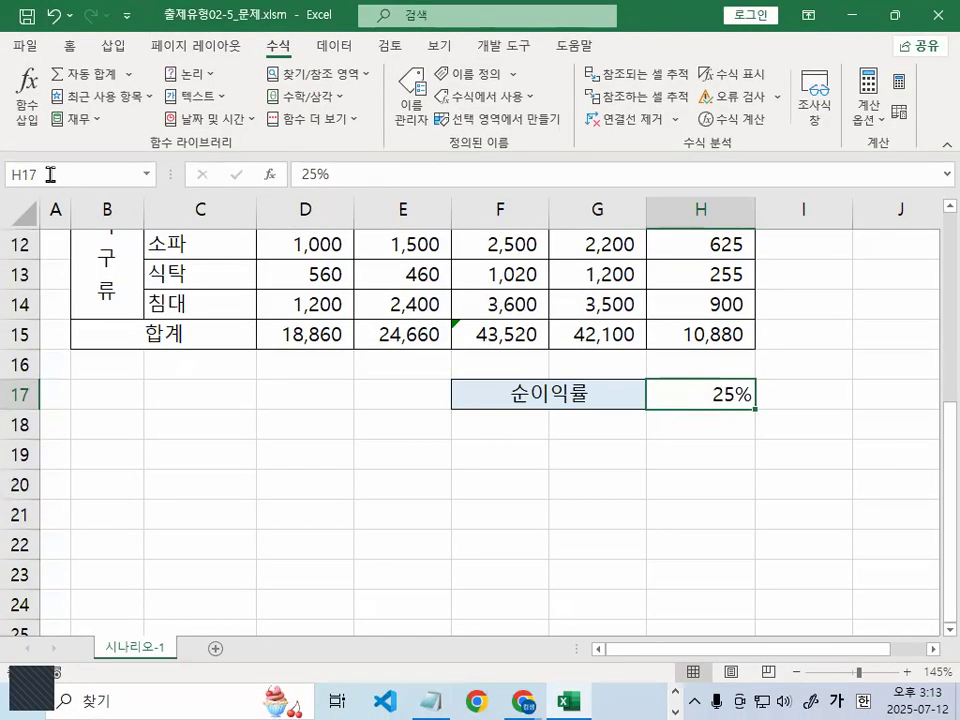
left_click(56, 173)
type("ㅅㅜㄴ")
key("BackSpace")
key("BackSpace")
key("BackSpace")
type("순이익률")
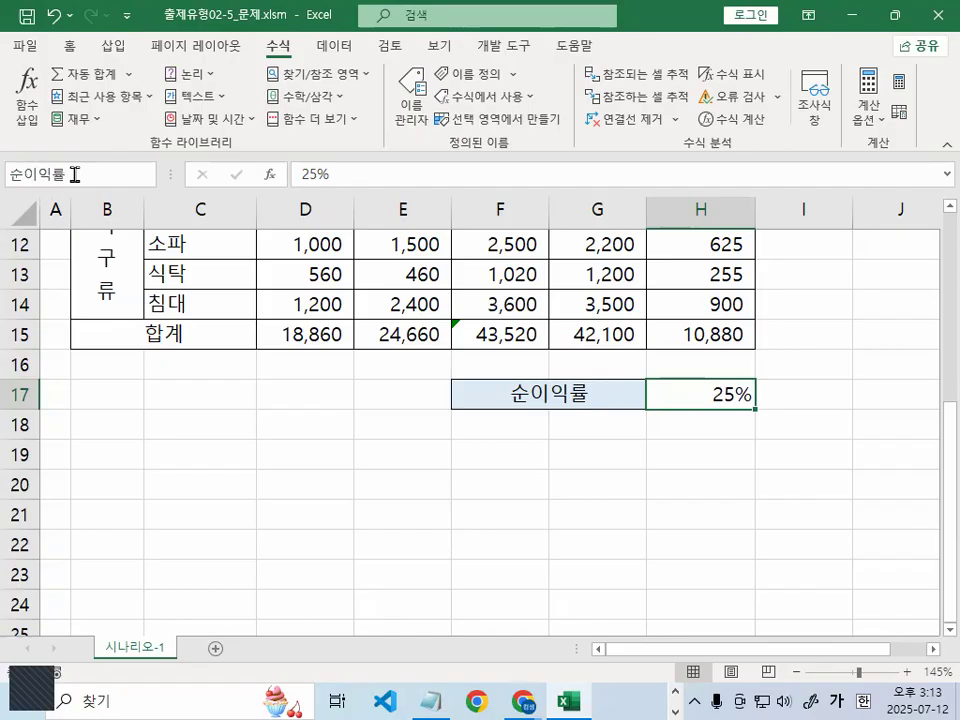
key("Return")
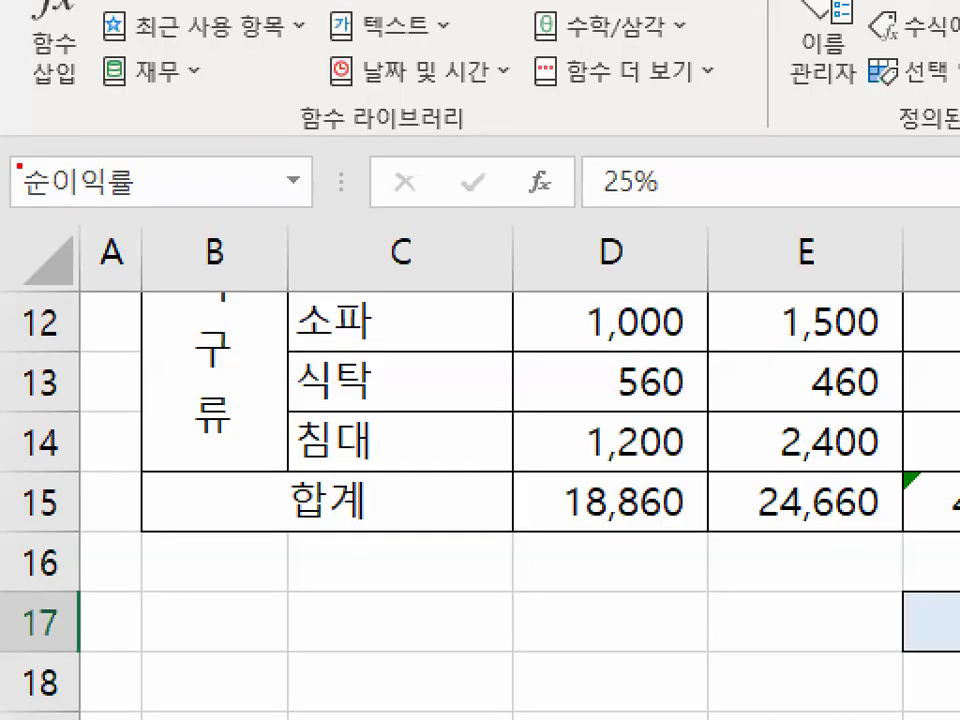
Circle the new name 순이익률 in red, then return to the Notepad notes
left_click_drag(81, 186, 88, 173)
mouse_move(165, 203)
left_mouse_down()
mouse_move(84, 172)
mouse_move(156, 177)
left_mouse_up()
key("Escape")
left_click(448, 504)
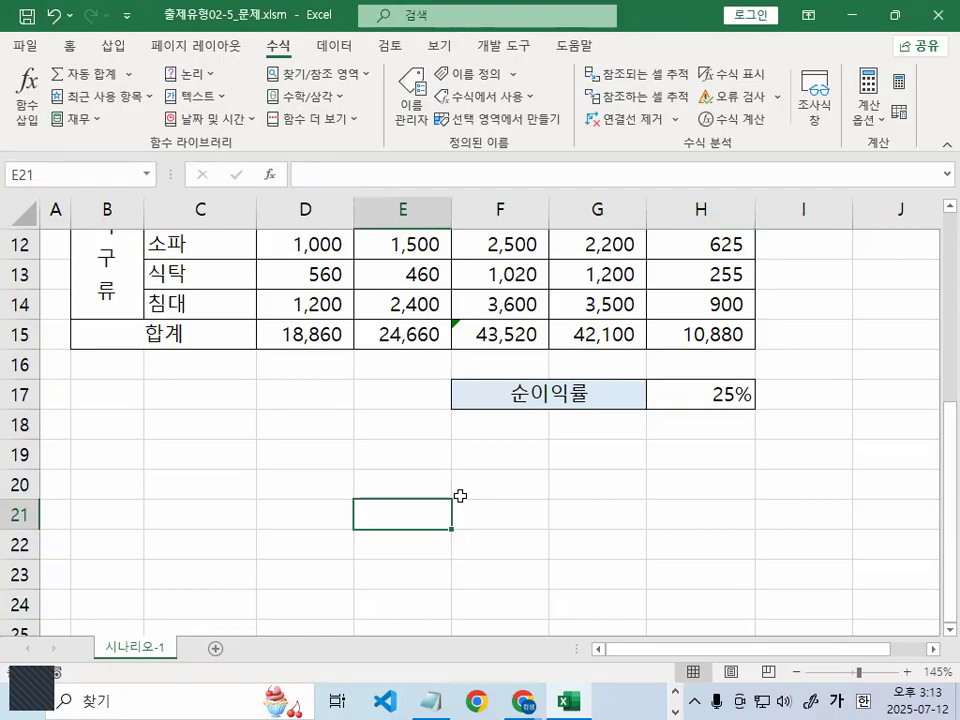
left_click(428, 697)
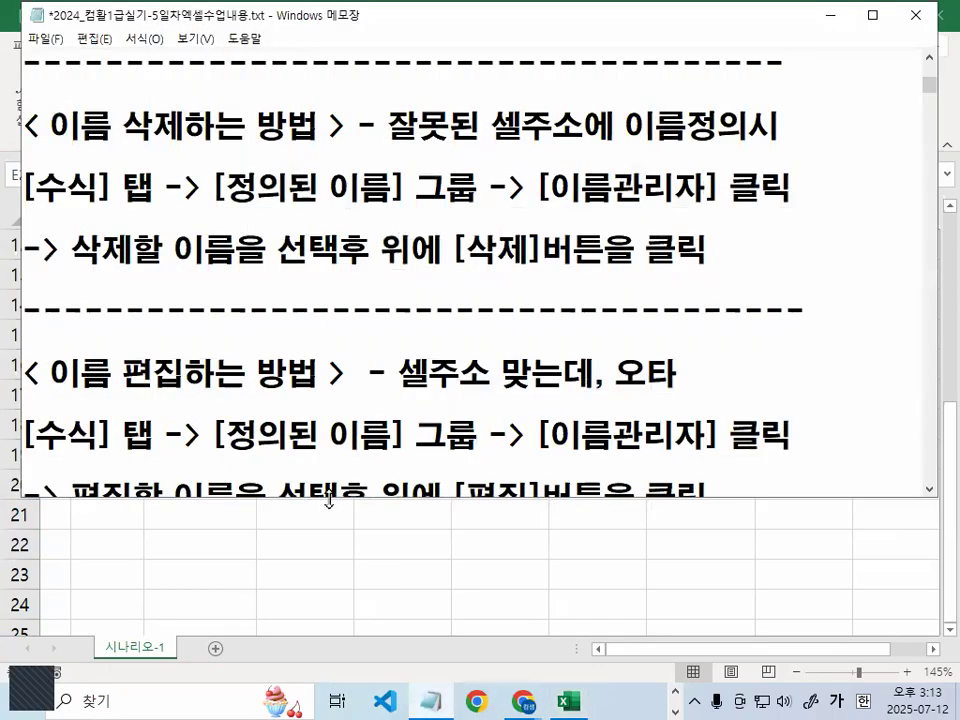
Delete the blank lines near the separator in the class notes
left_click_drag(329, 500, 330, 550)
scroll(343, 446, "down", 2)
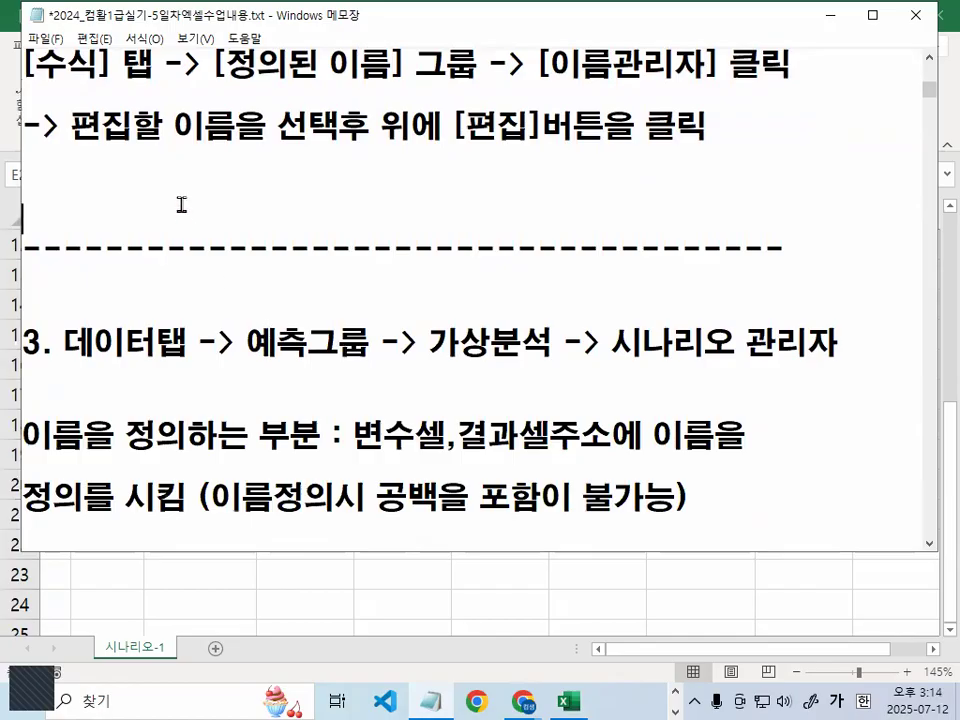
key("BackSpace")
key("Delete")
key("Down")
key("Delete")
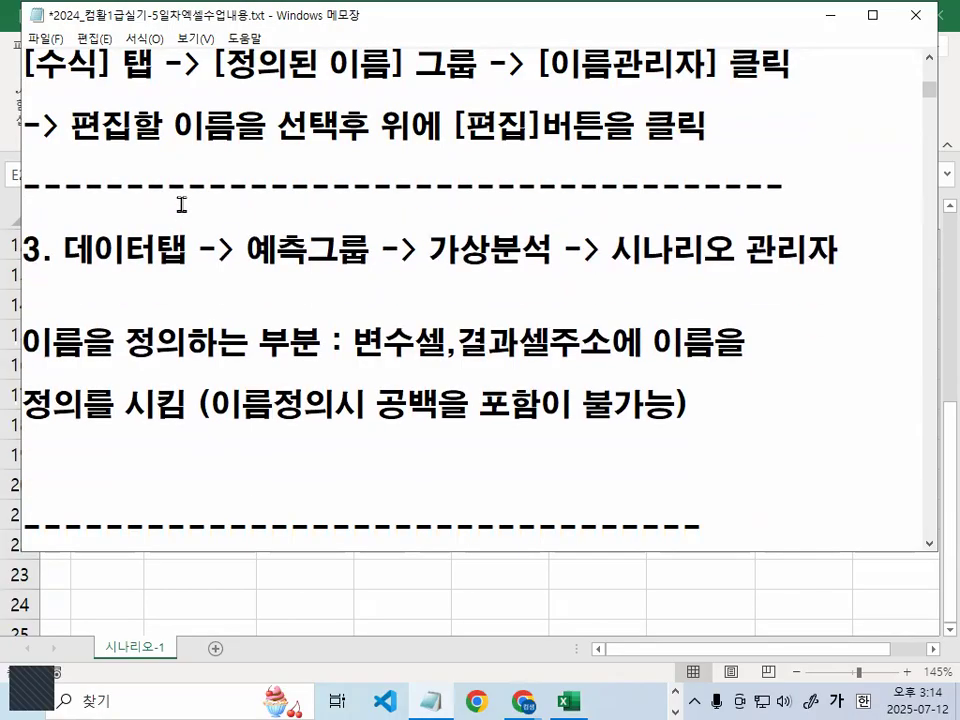
Underline 예측그룹 and 시나리오 관리자 in red on screen, then clear the marks
key("ctrl+2")
mouse_move(240, 268)
left_mouse_down()
mouse_move(553, 266)
mouse_move(432, 275)
mouse_move(508, 222)
mouse_move(540, 265)
left_mouse_up()
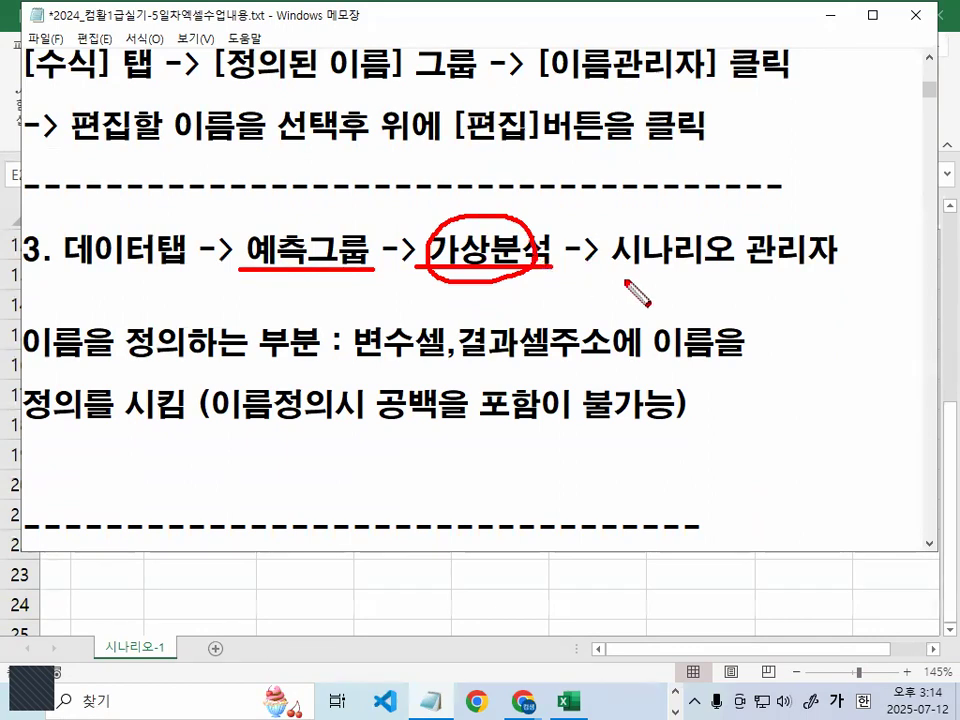
left_click_drag(617, 268, 818, 269)
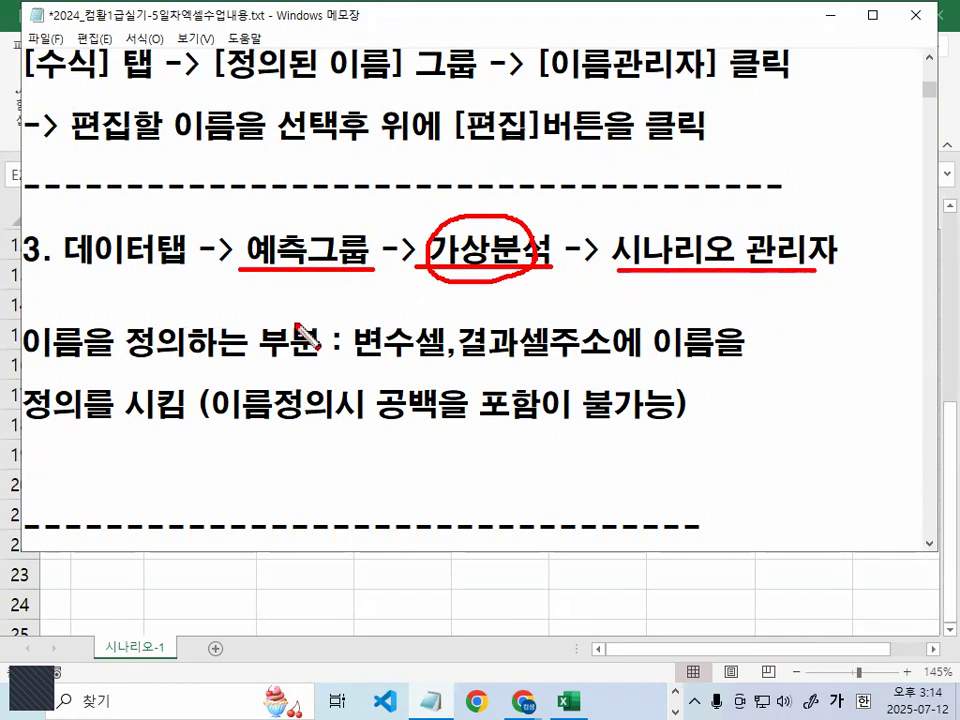
key("Escape")
Move the two name-definition lines up below the name-entry instructions and select the 시나리오 관리자 path
mouse_move(22, 343)
left_mouse_down()
mouse_move(597, 348)
mouse_move(791, 407)
left_mouse_up()
key("ctrl+x")
scroll(411, 360, "up", 3)
scroll(476, 317, "up", 2)
scroll(504, 210, "up", 1)
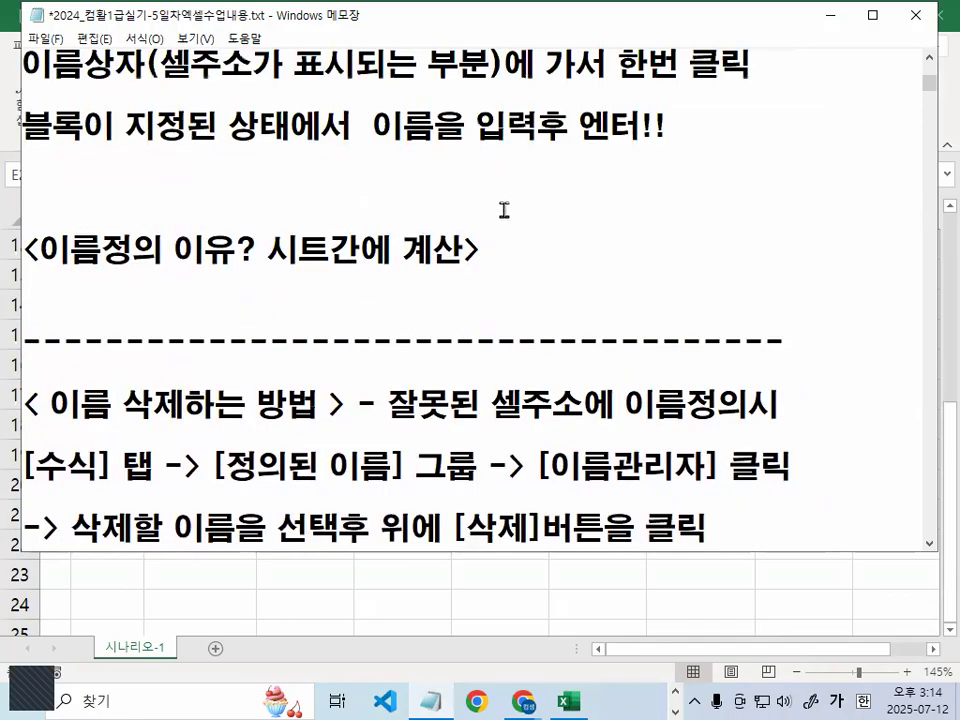
key("Return")
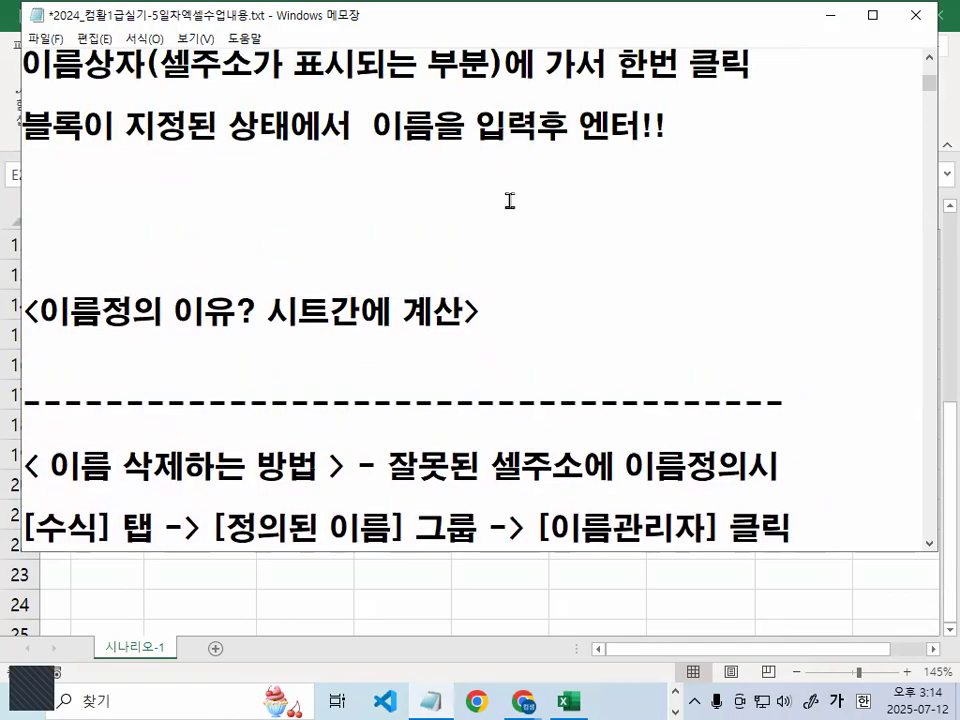
key("ctrl+v")
scroll(565, 421, "down", 3)
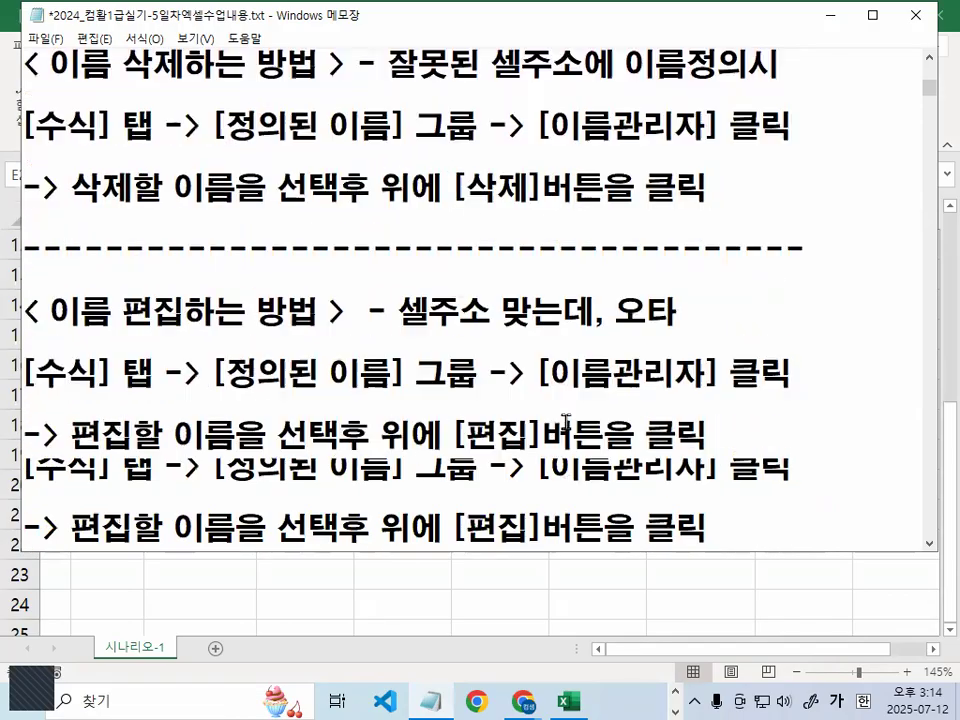
scroll(566, 422, "down", 2)
left_click_drag(260, 282, 838, 280)
Back in Excel, select D19 and open the Scenario Manager under What-If Analysis
left_click(829, 15)
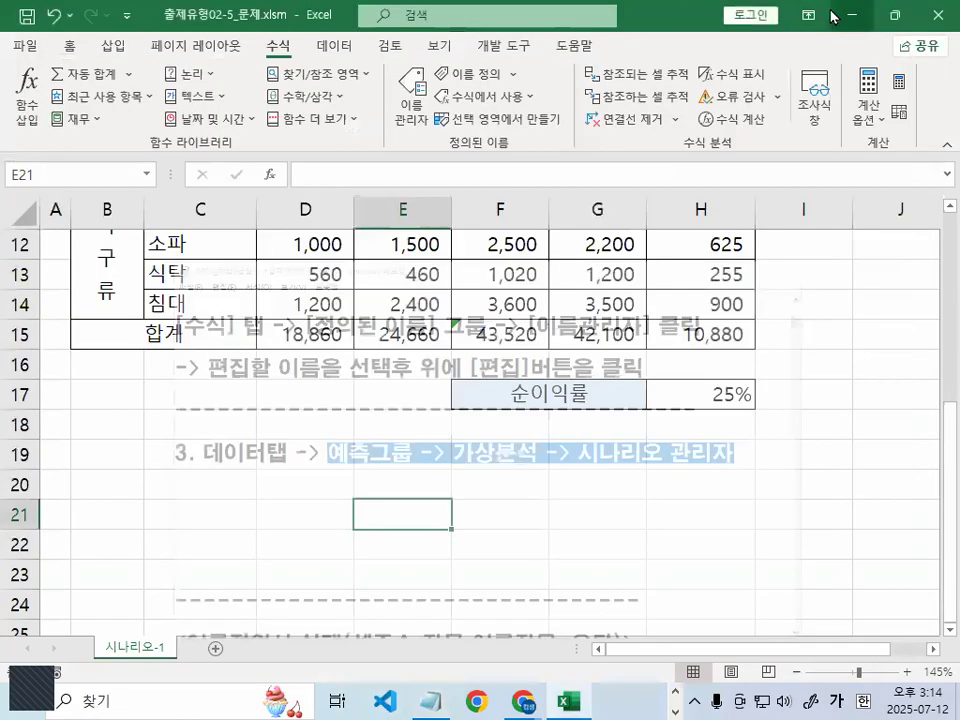
left_click(326, 442)
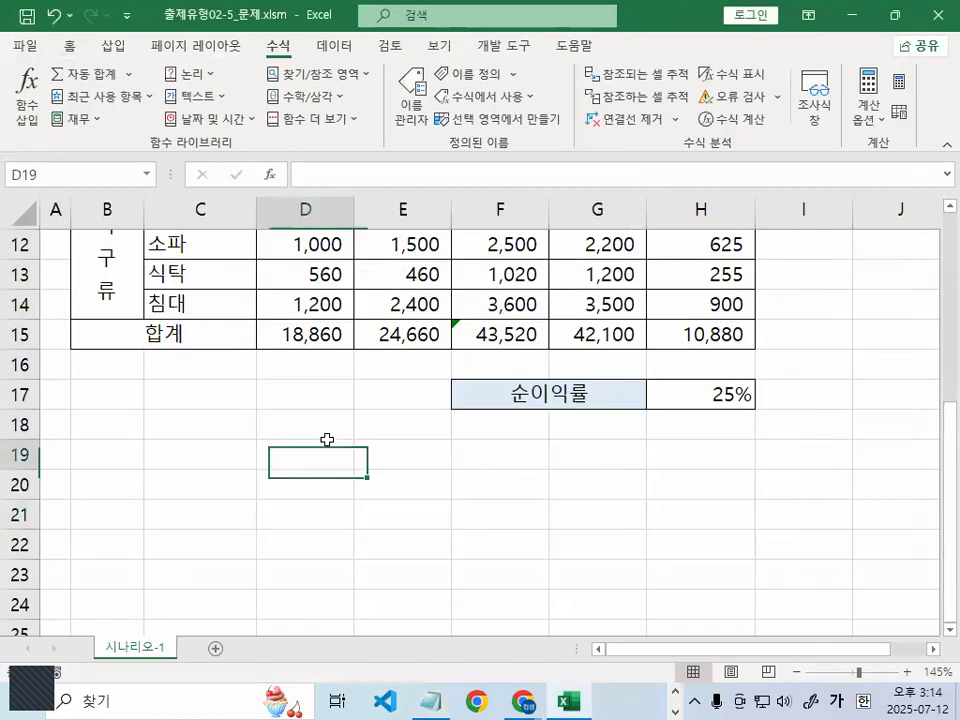
left_click(336, 45)
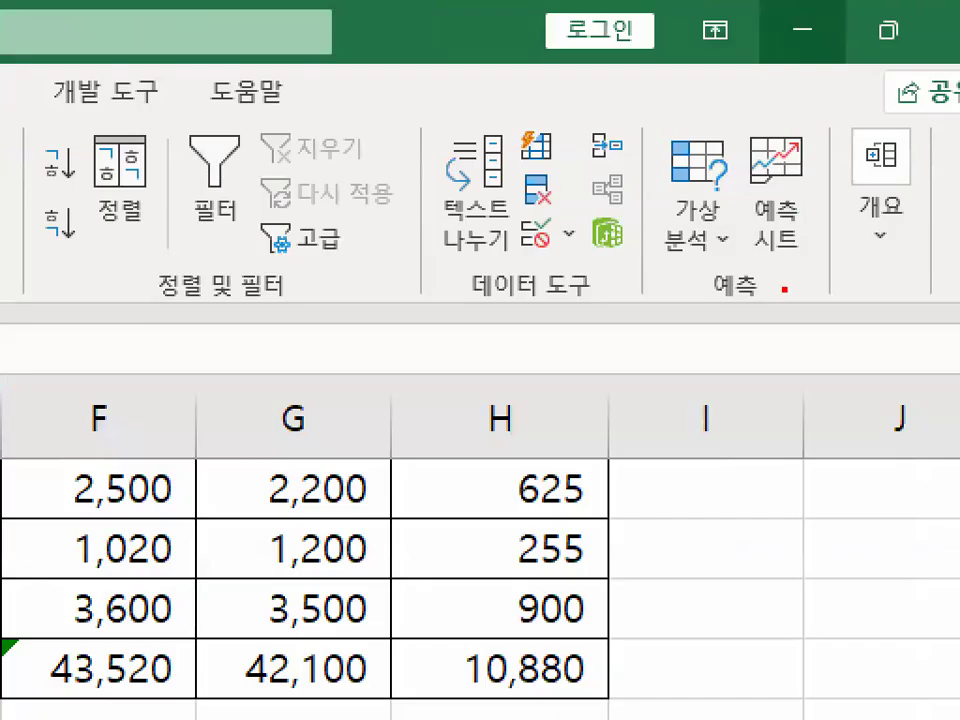
mouse_move(785, 290)
left_mouse_down()
mouse_move(692, 295)
mouse_move(784, 302)
left_mouse_up()
mouse_move(745, 262)
left_mouse_down()
mouse_move(711, 271)
mouse_move(731, 257)
left_mouse_up()
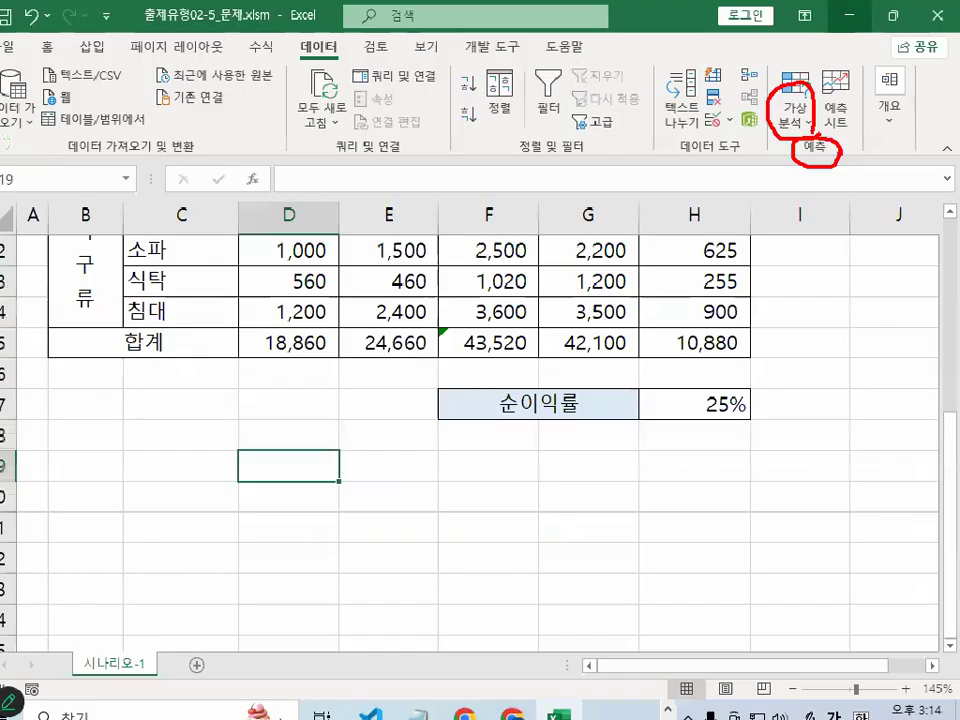
left_click(694, 224)
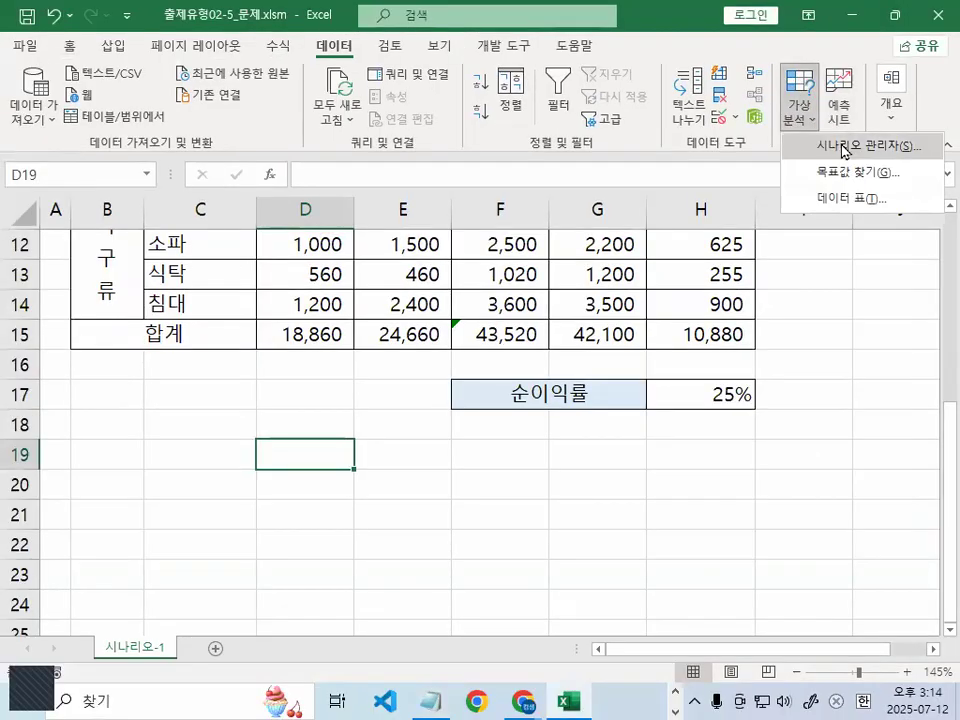
left_click(845, 148)
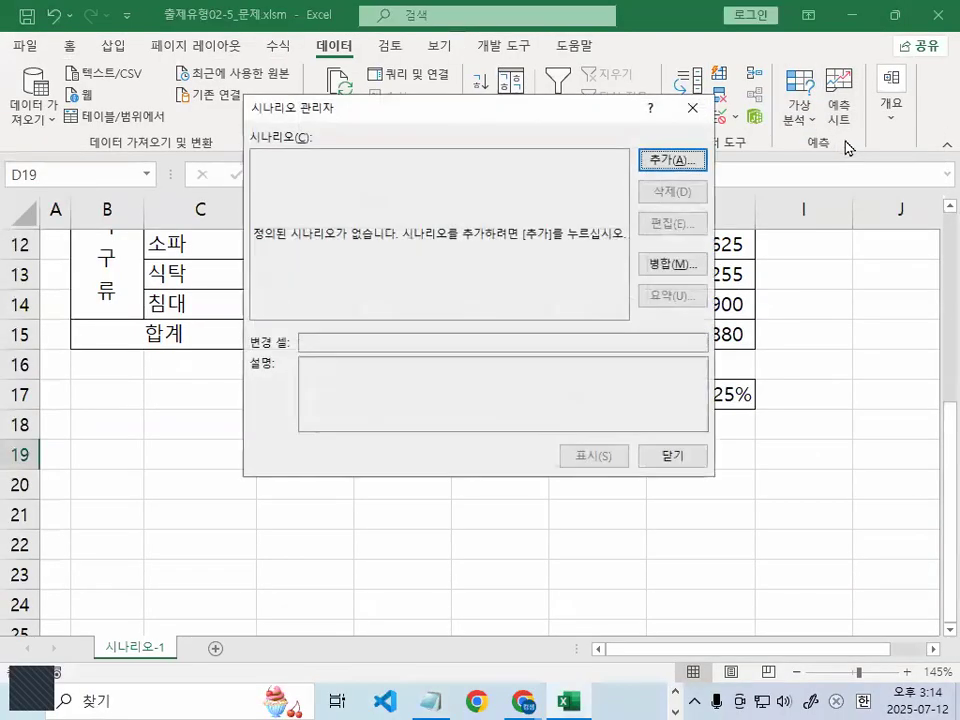
Add a scenario named 순이익 인상 with H17 as the changing cell
left_click(673, 160)
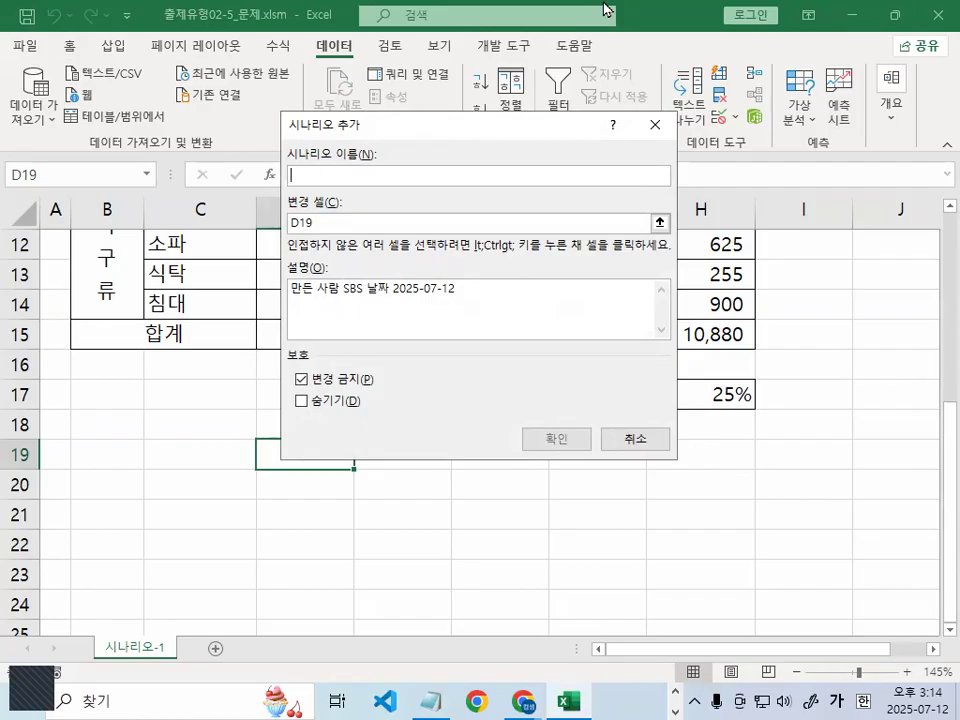
type("순")
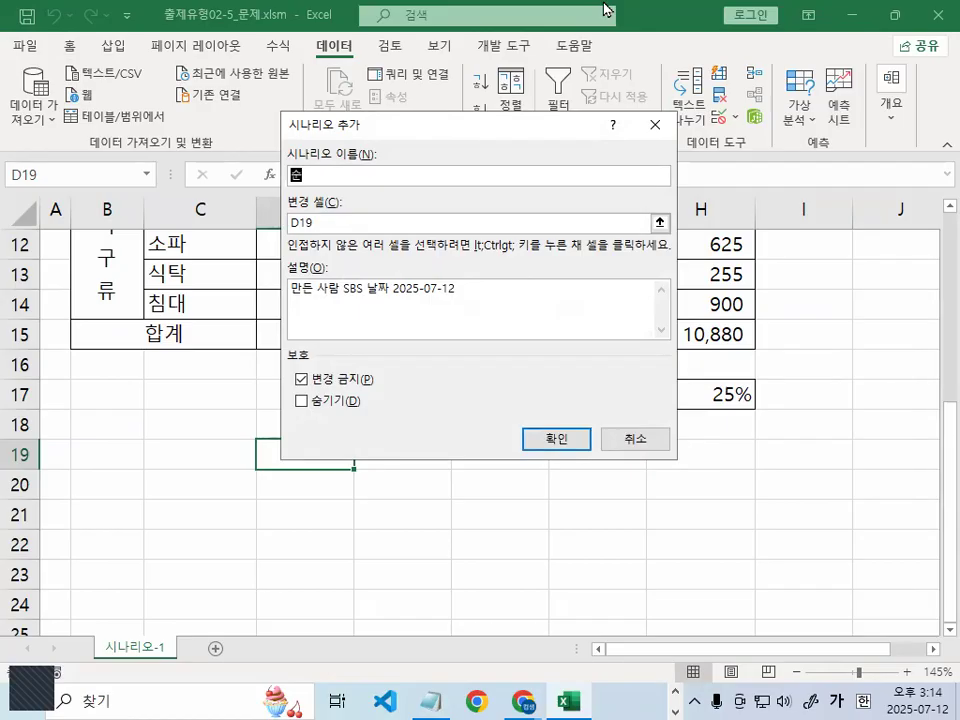
type("이익 인ㅅ")
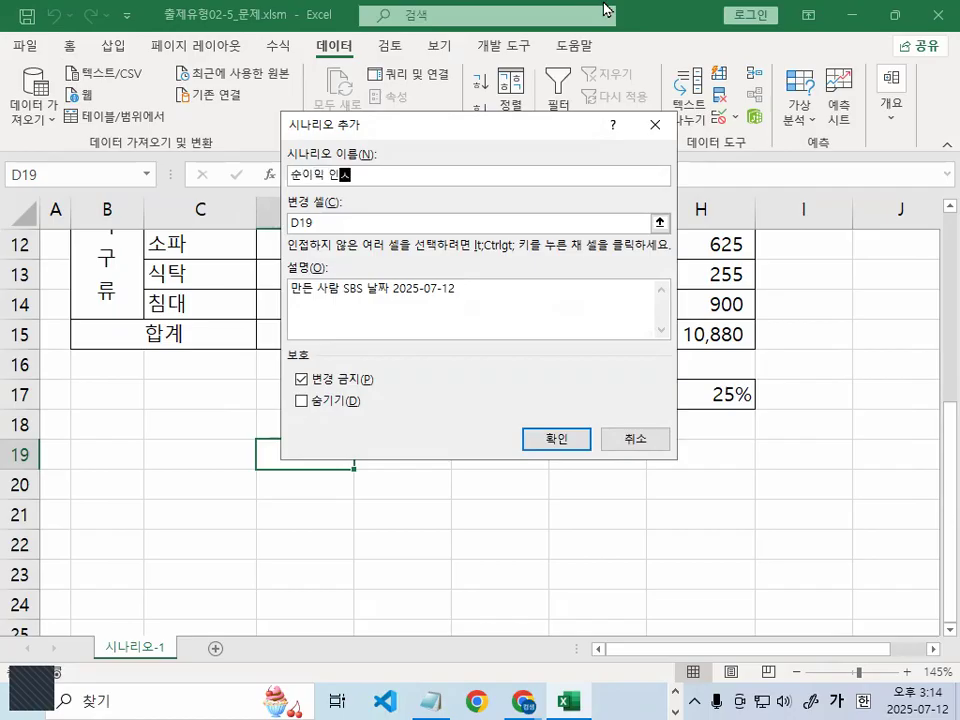
type("ㅏㅇ")
key("Tab")
mouse_move(363, 221)
left_mouse_down()
mouse_move(298, 245)
mouse_move(341, 234)
left_mouse_up()
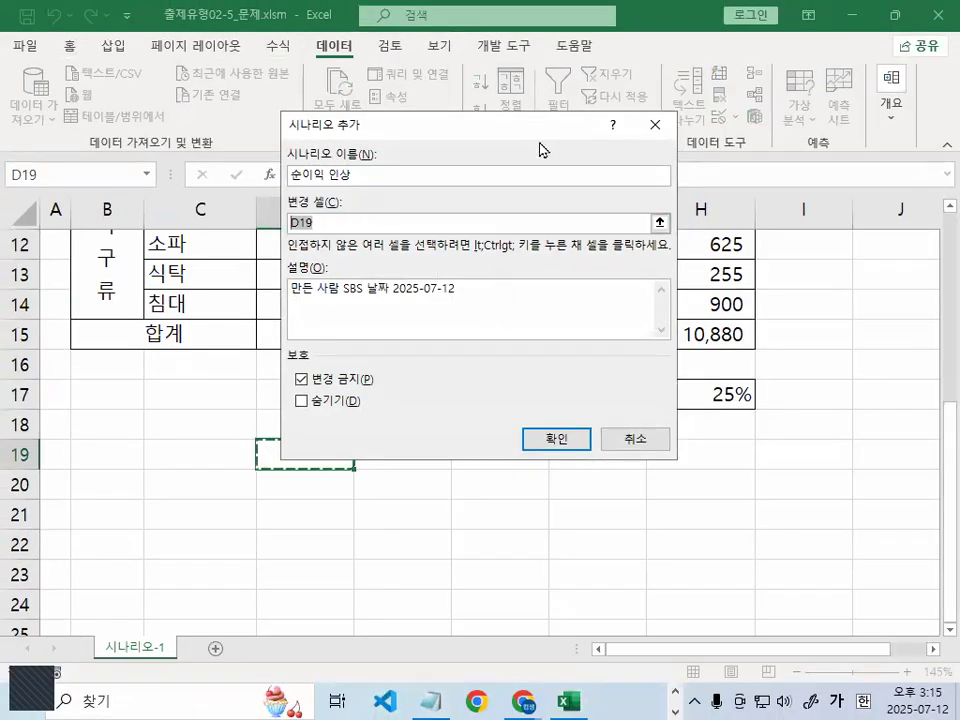
left_click_drag(539, 150, 601, 86)
left_click(656, 392)
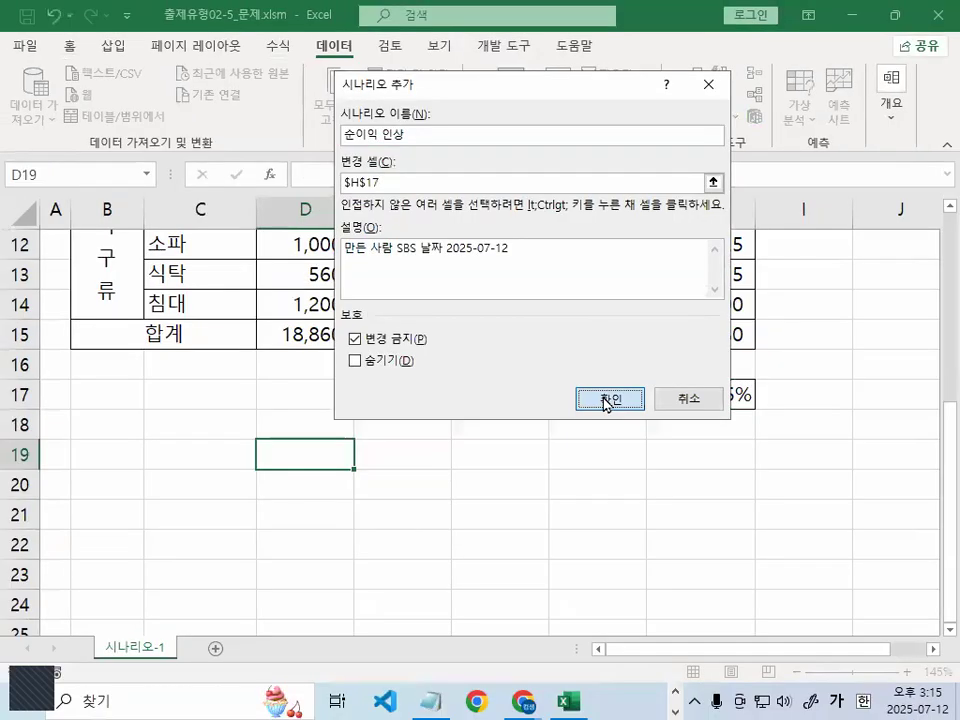
left_click(815, 616)
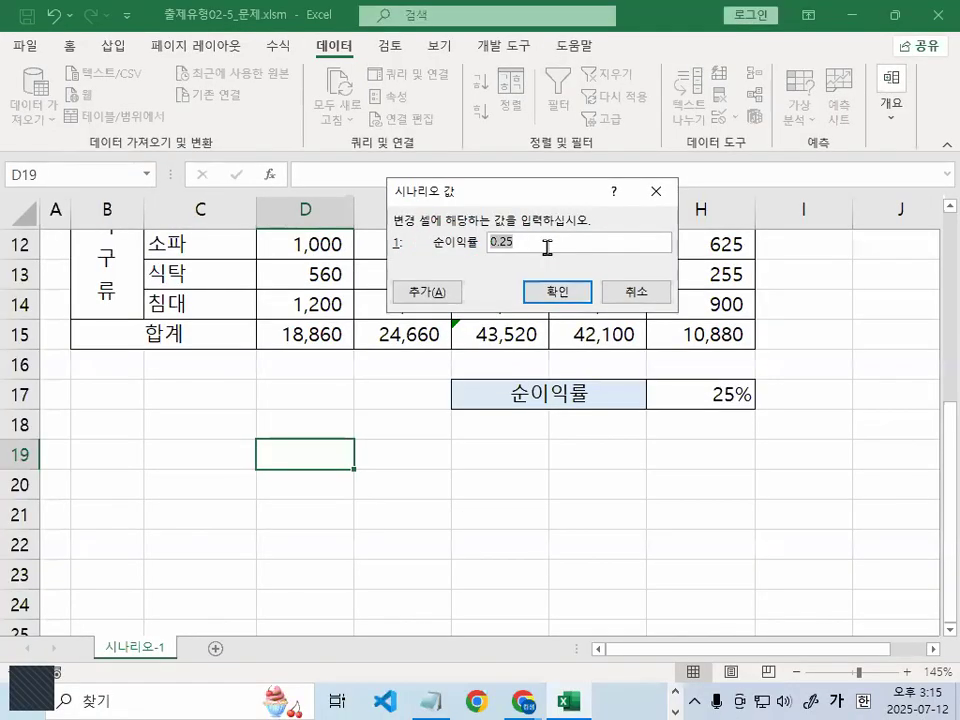
Enter 30% as the H17 value and store the scenario, starting another one
type("30%")
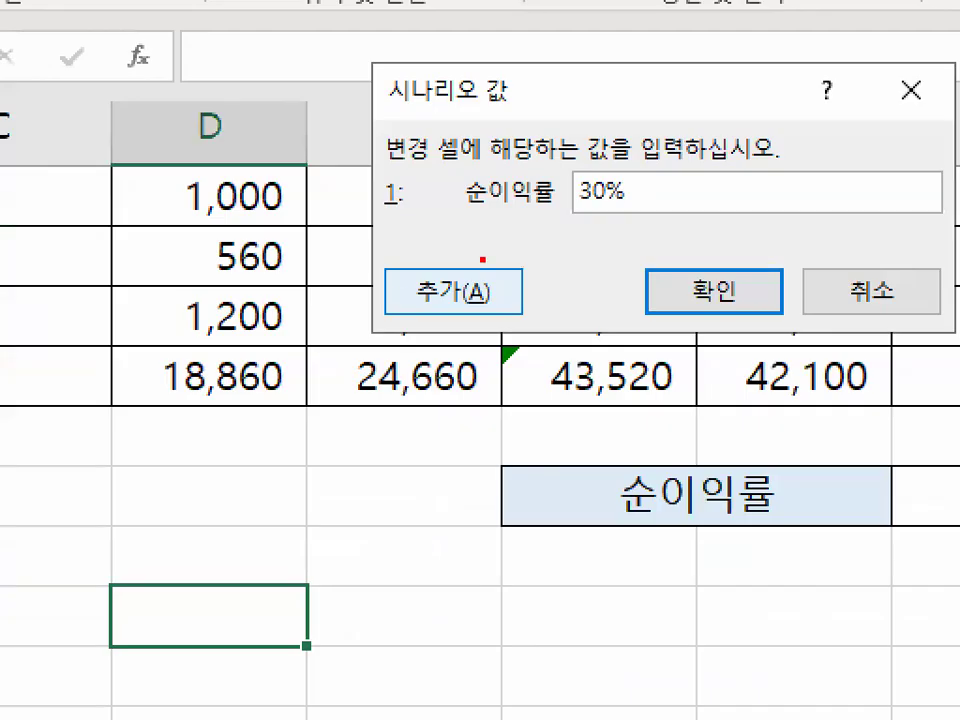
mouse_move(534, 294)
left_mouse_down()
mouse_move(378, 339)
mouse_move(561, 287)
mouse_move(556, 318)
left_mouse_up()
left_click_drag(418, 247, 461, 231)
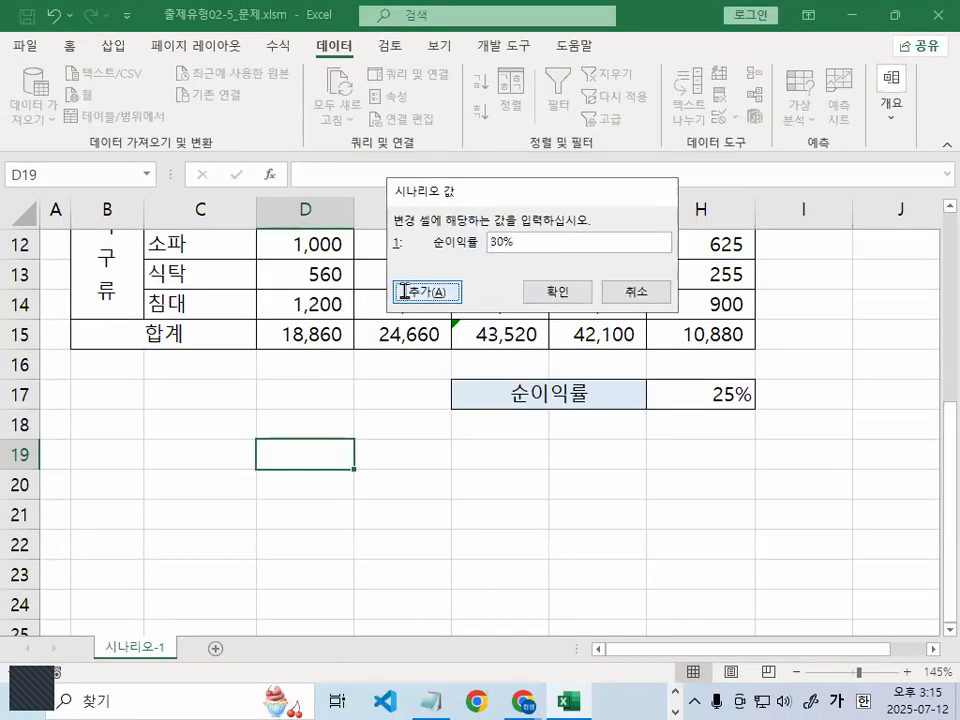
left_click(453, 291)
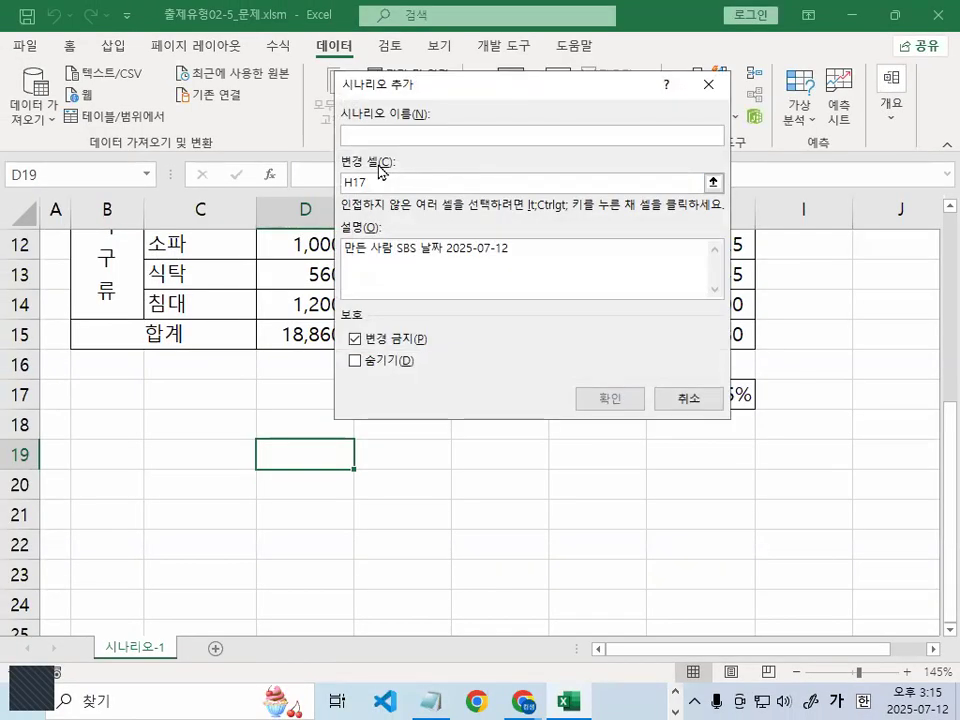
Name the second scenario 순이익 인하 for H17 and give it a value of 20%
type("ㅅ순")
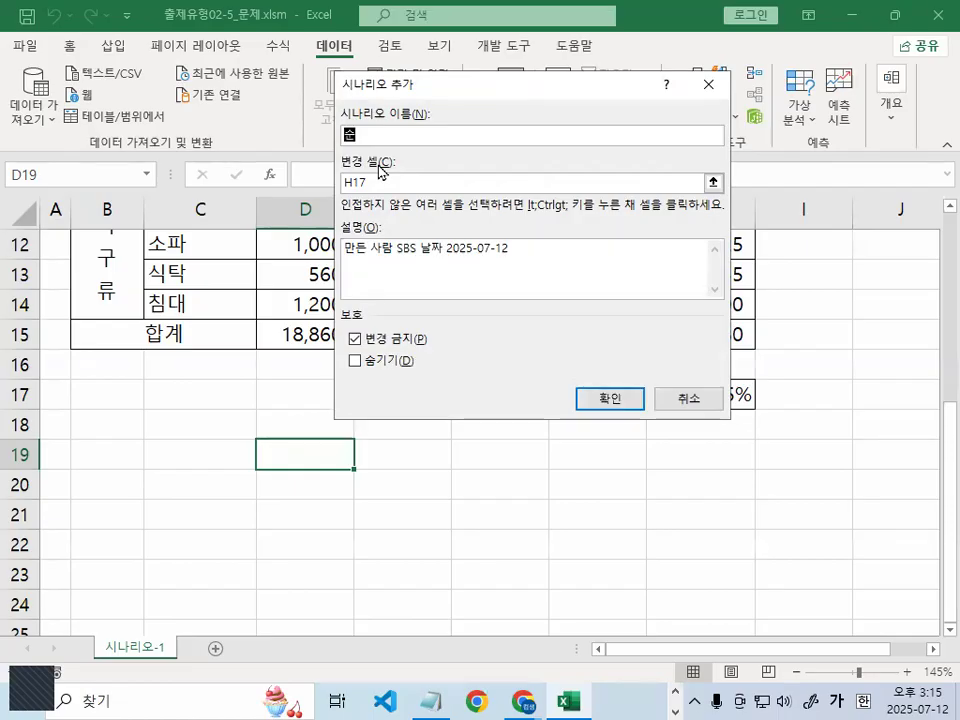
type("이인하")
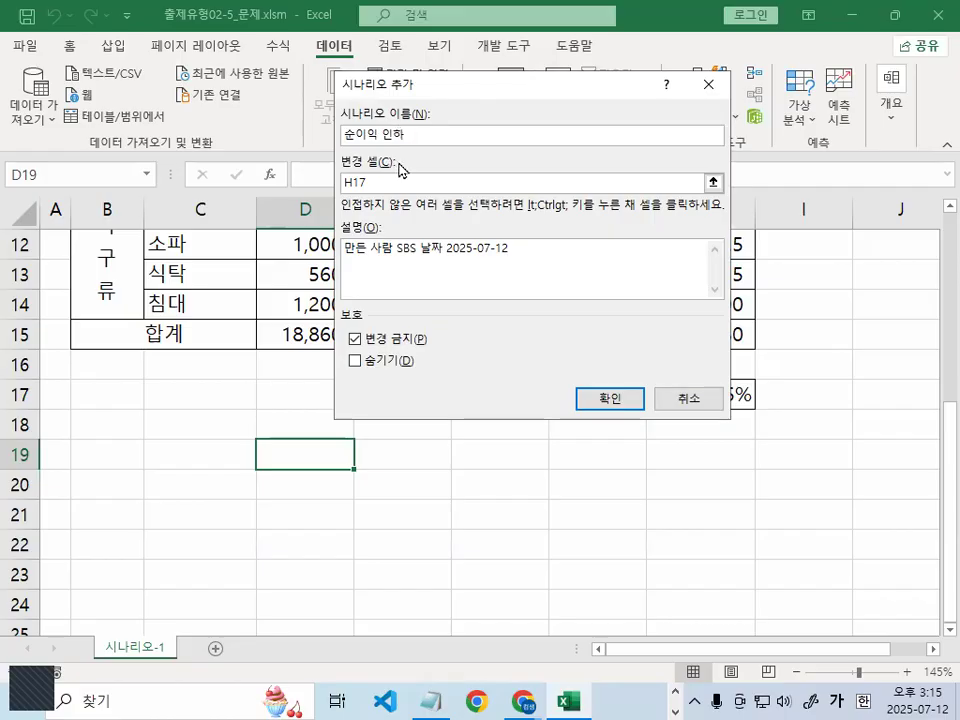
left_click(372, 178)
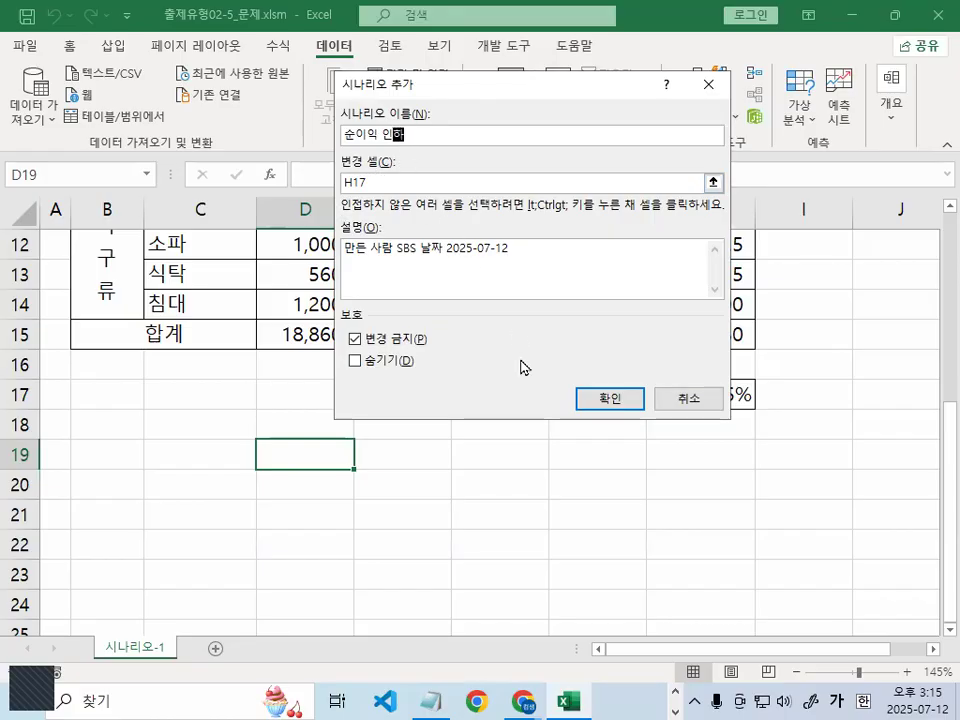
left_click(617, 401)
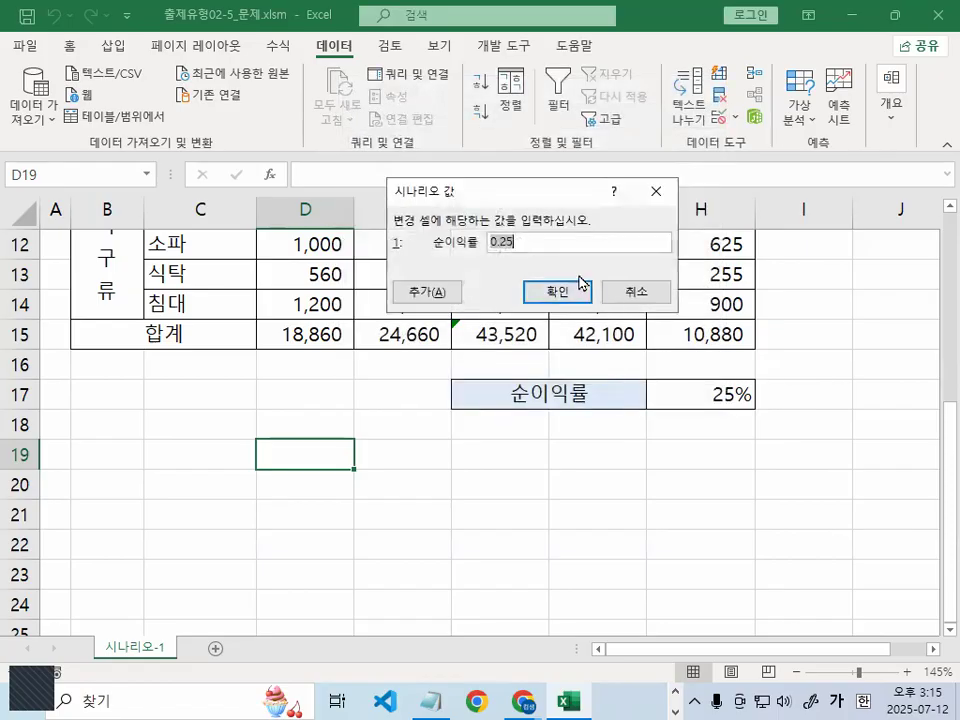
type("20")
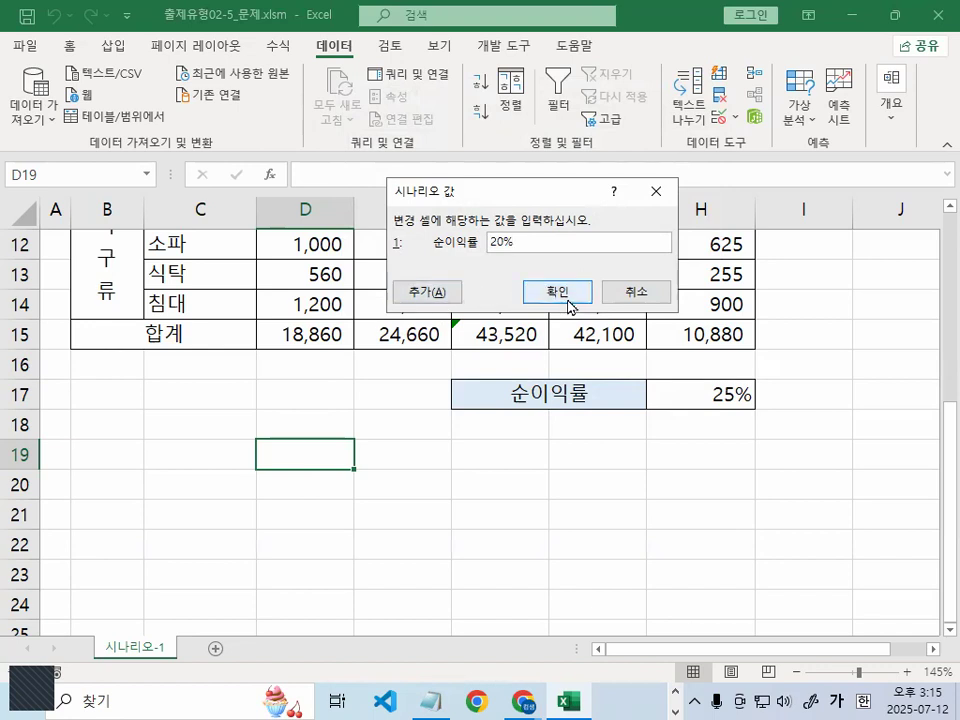
left_click(568, 303)
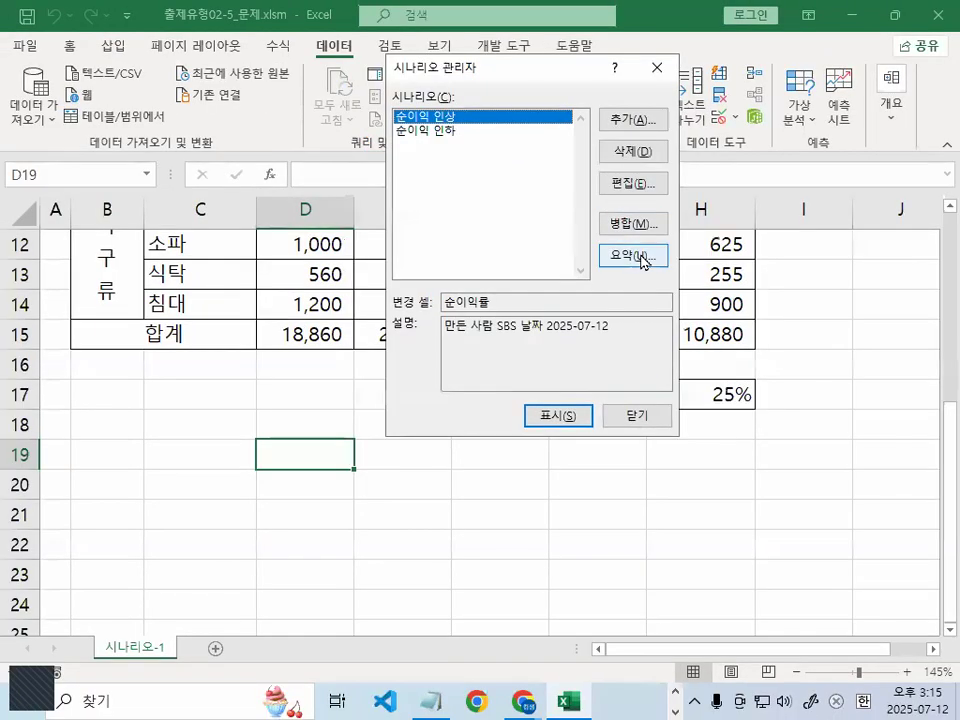
Generate the scenario summary sheet using H15 as the result cell, then right-click the sheet
left_click(783, 391)
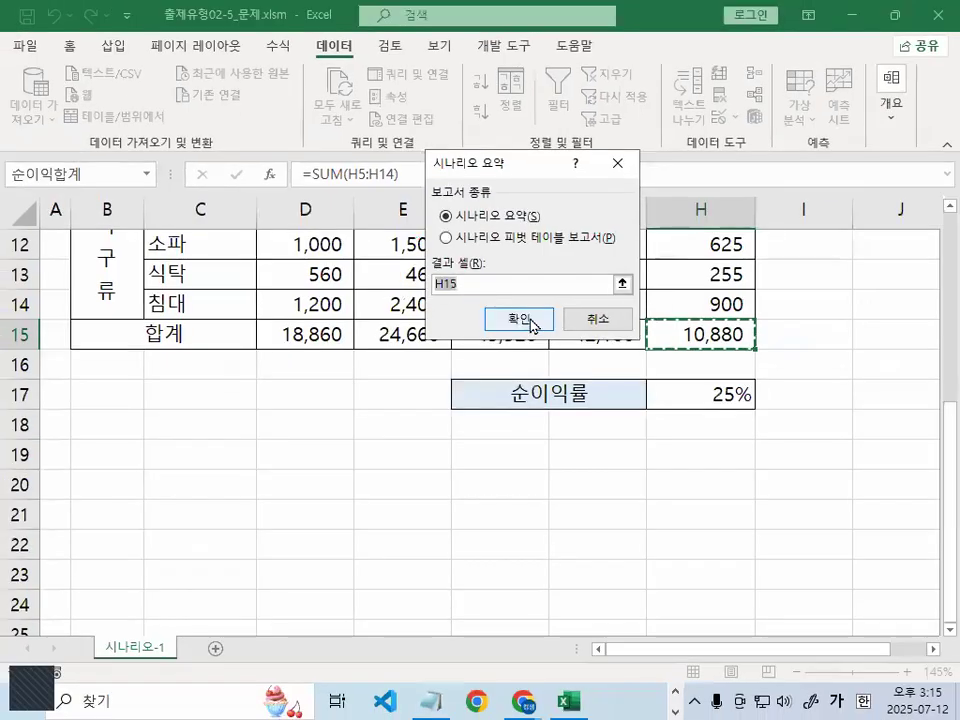
left_click(582, 335)
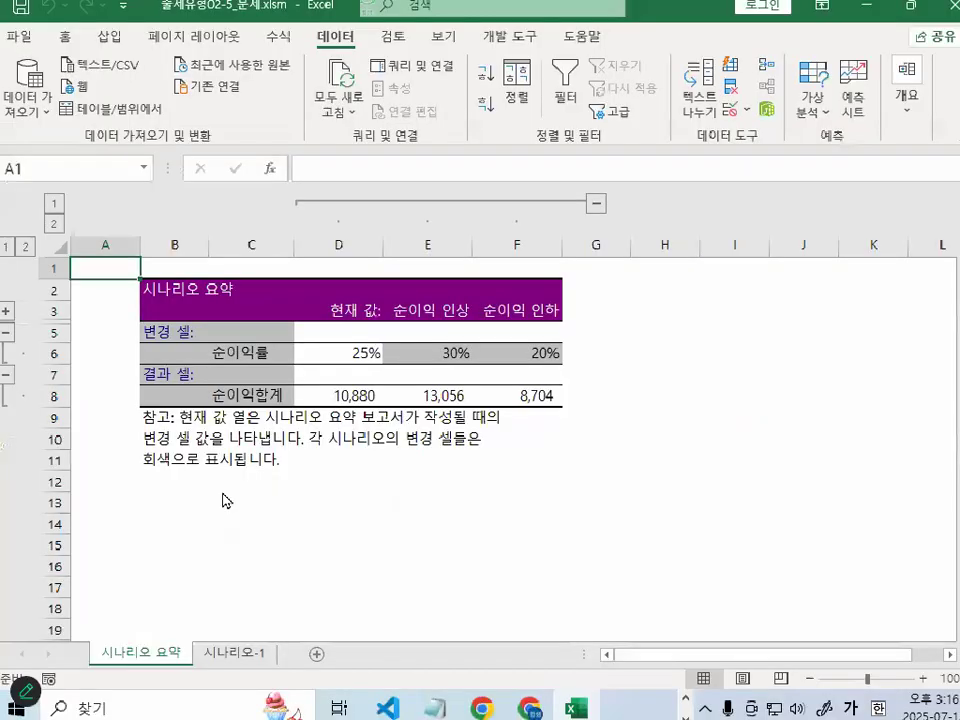
right_click(245, 453)
mouse_move(277, 477)
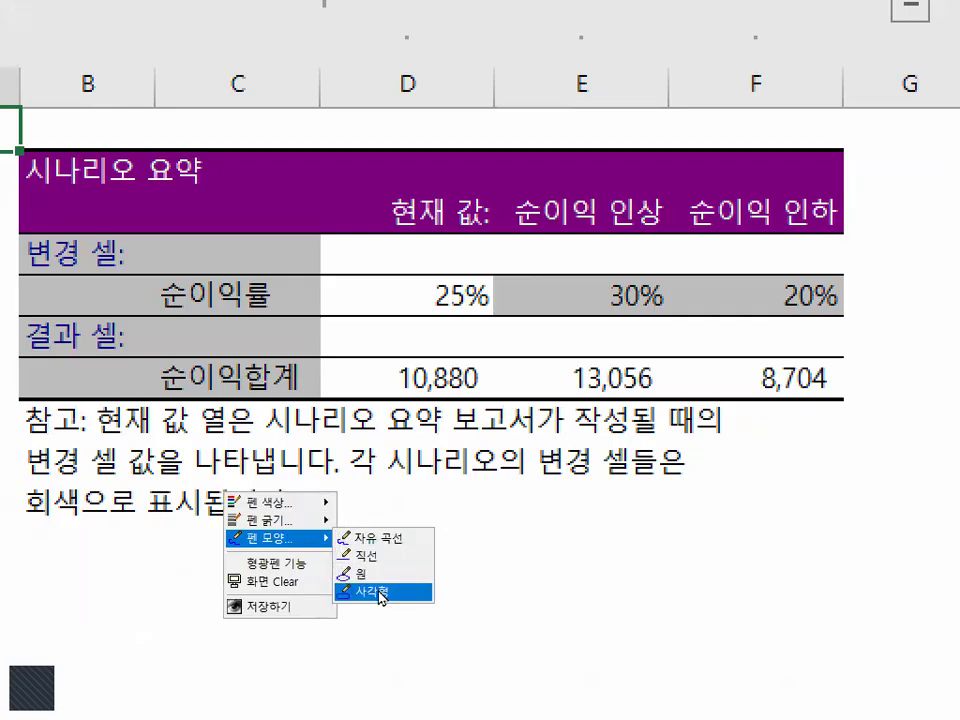
left_click(380, 593)
left_click_drag(127, 251, 355, 424)
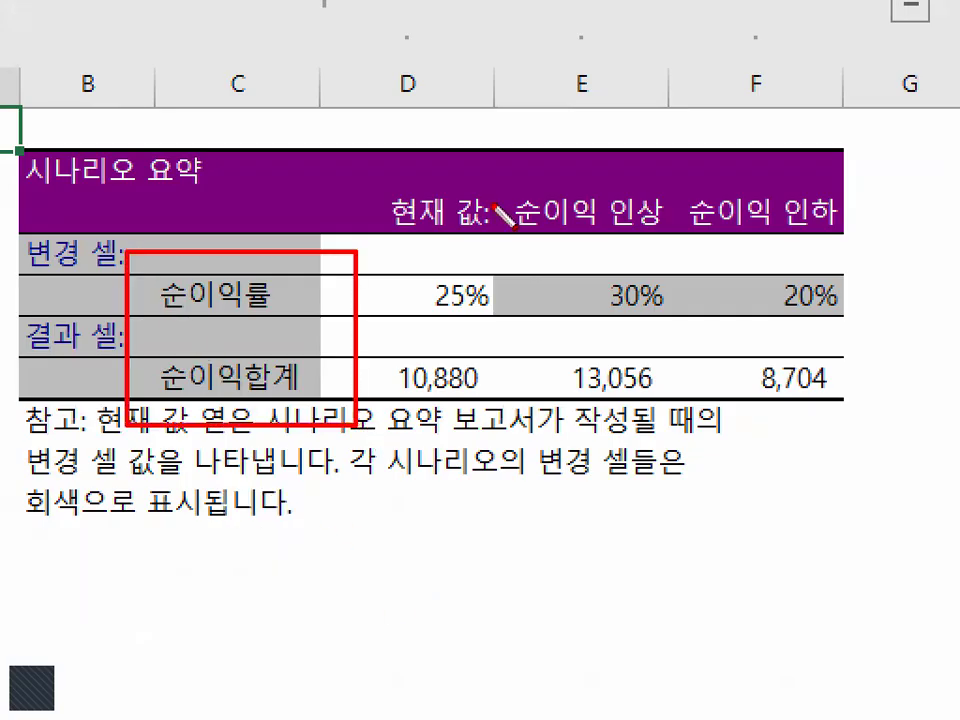
mouse_move(488, 168)
left_mouse_down()
mouse_move(741, 222)
mouse_move(862, 234)
left_mouse_up()
mouse_move(546, 268)
left_mouse_down()
mouse_move(795, 300)
mouse_move(886, 326)
left_mouse_up()
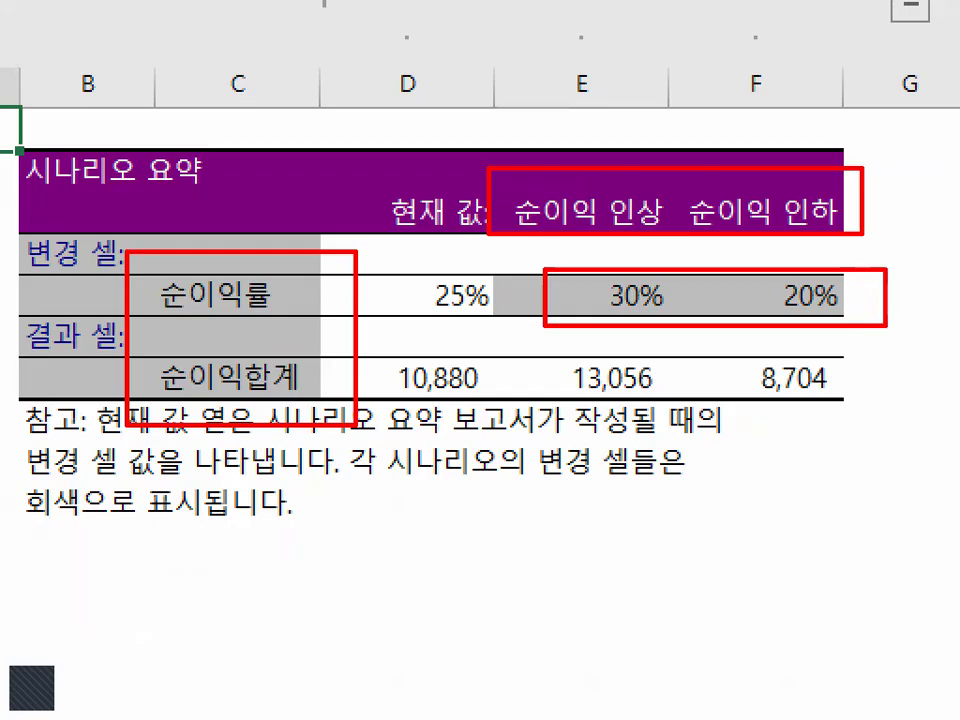
key("Escape")
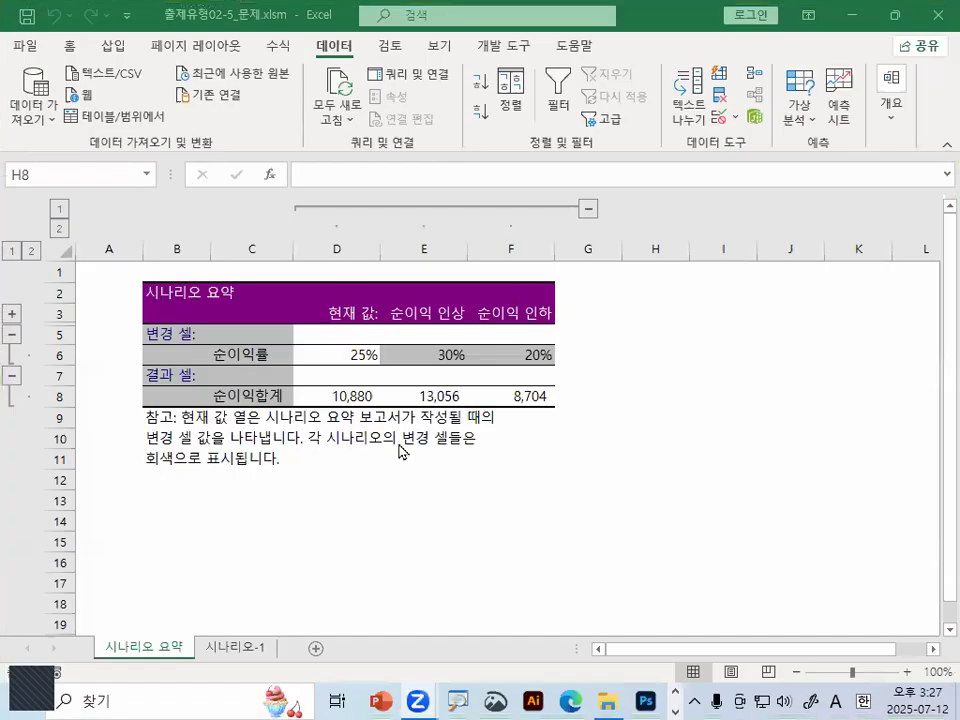
left_click(537, 430)
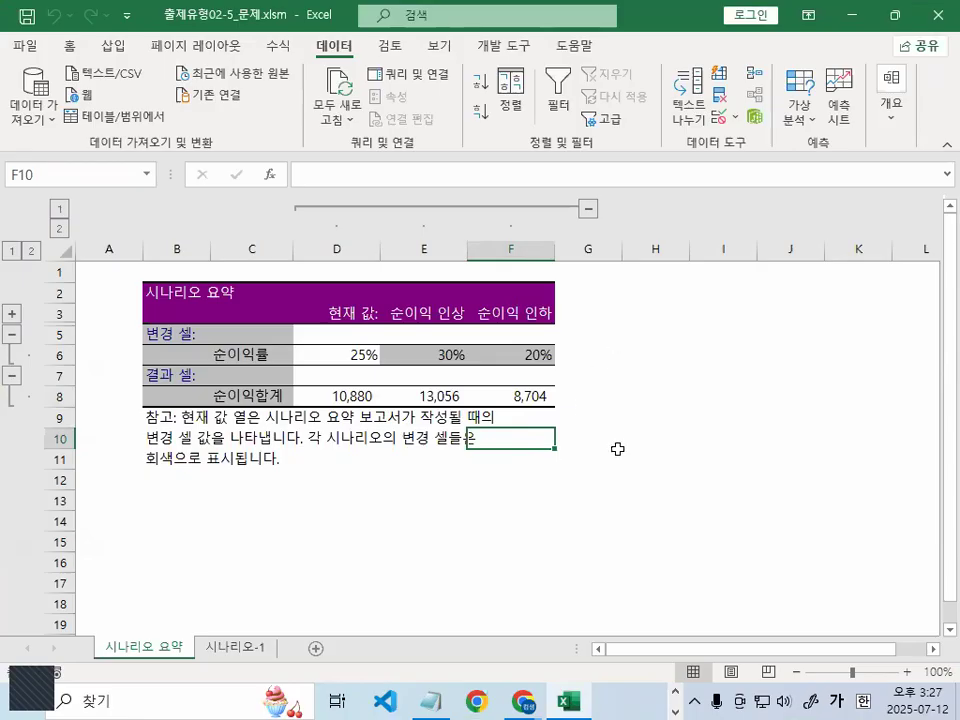
Close 출제유형02-5_문제.xlsm without saving the changes
left_click(24, 46)
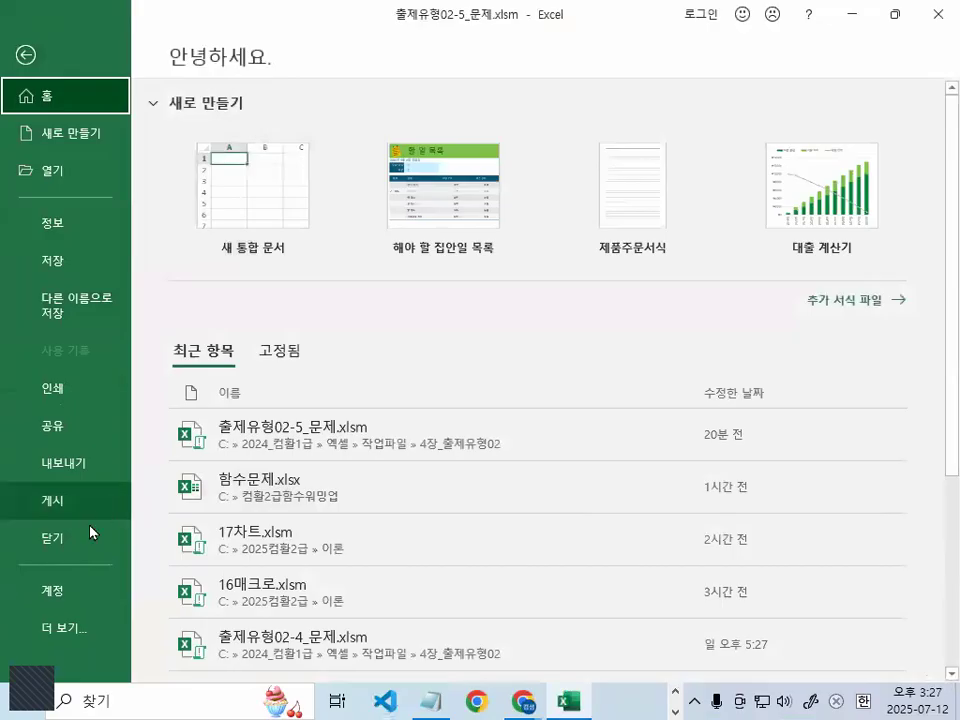
left_click(75, 538)
left_click(487, 391)
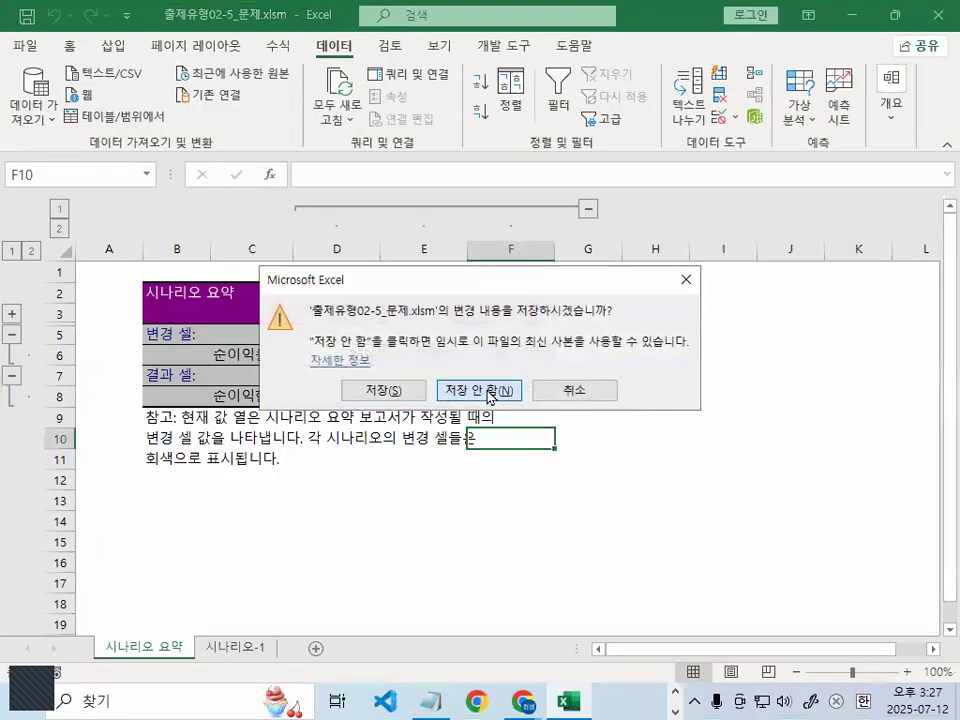
Open 완전정복01_문제.xlsm from the 4장_출제유형02 folder
left_click(20, 44)
left_click(50, 172)
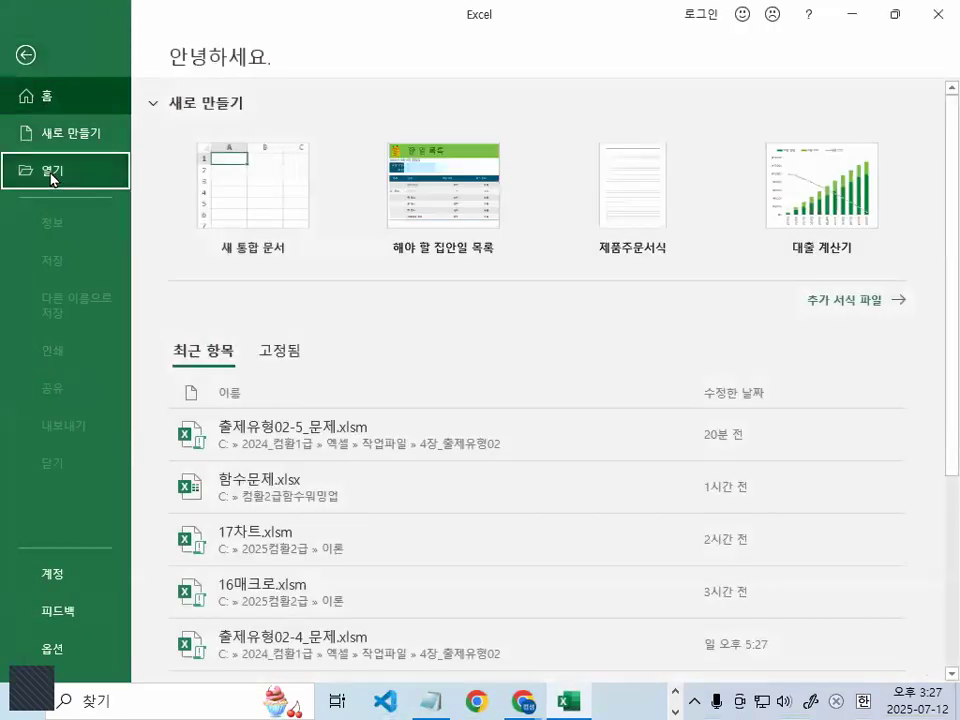
left_click(240, 333)
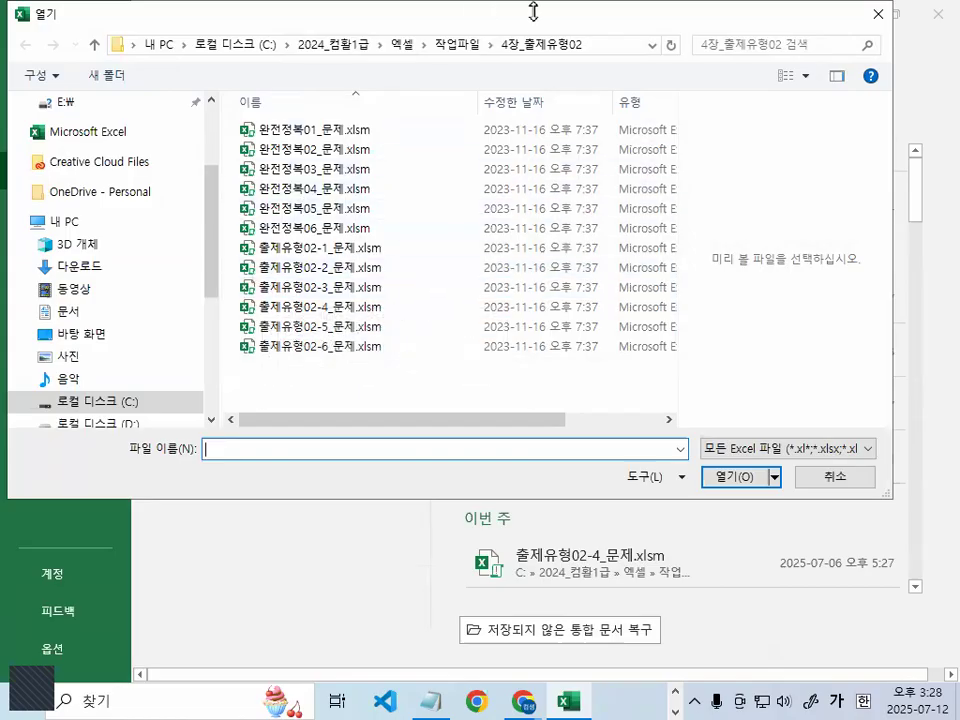
key("ctrl+1")
left_click(556, 12)
left_click_drag(741, 103, 681, 108)
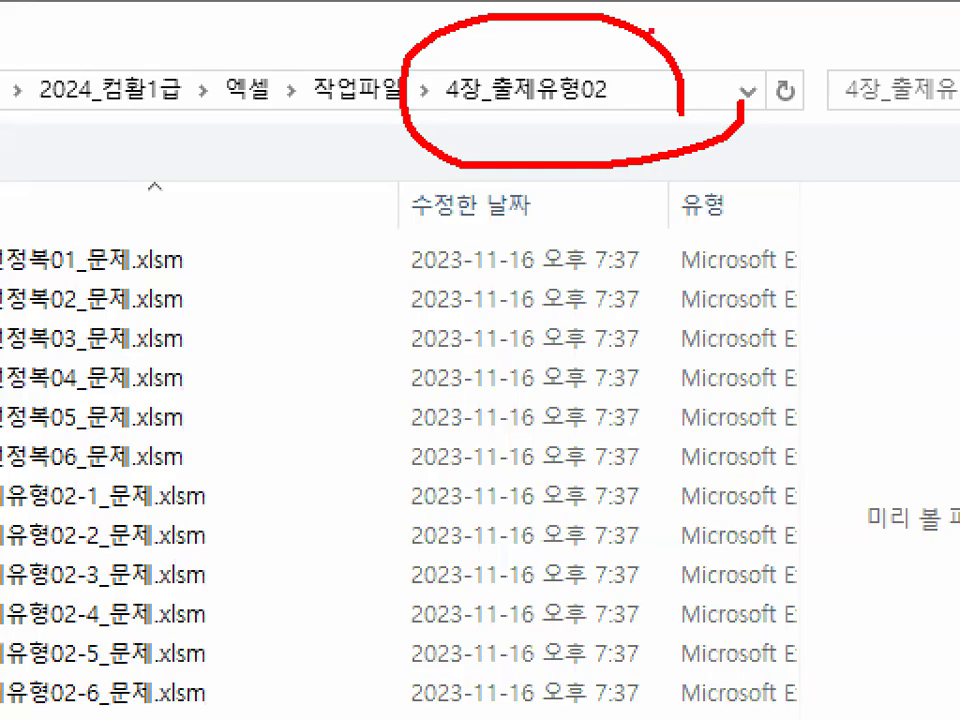
key("Escape")
double_click(349, 124)
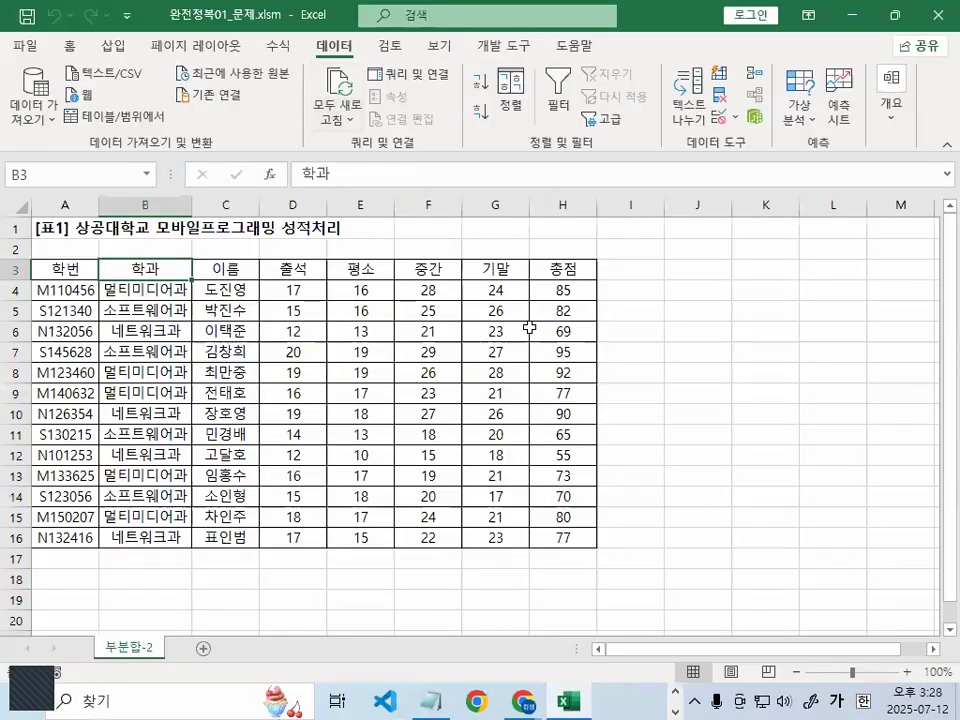
scroll(354, 403, "up", 4)
left_click(283, 334)
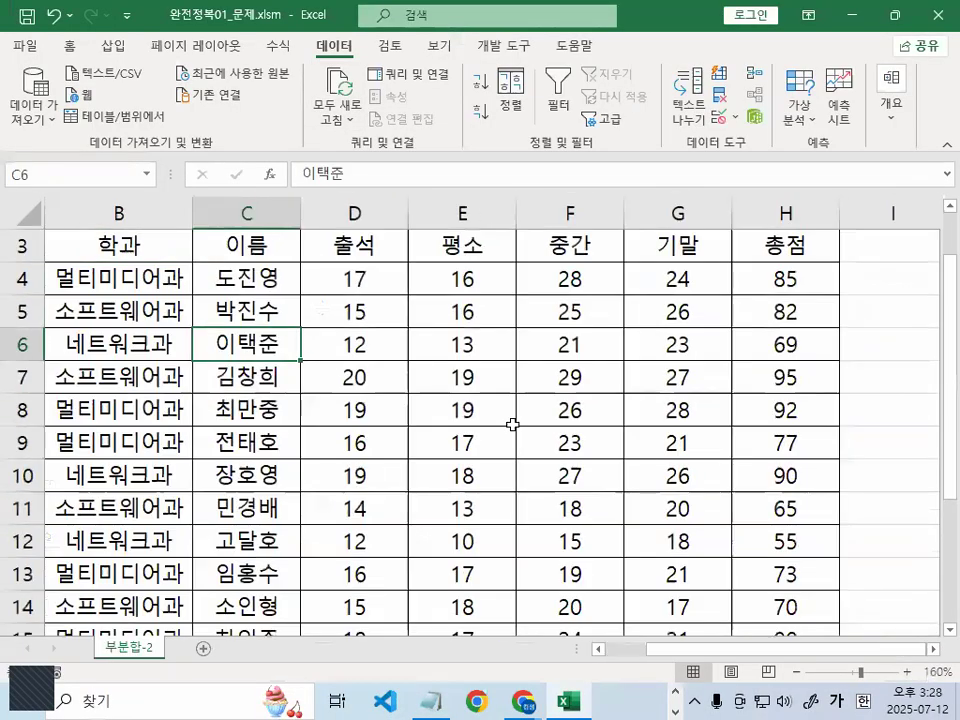
left_click_drag(822, 652, 675, 656)
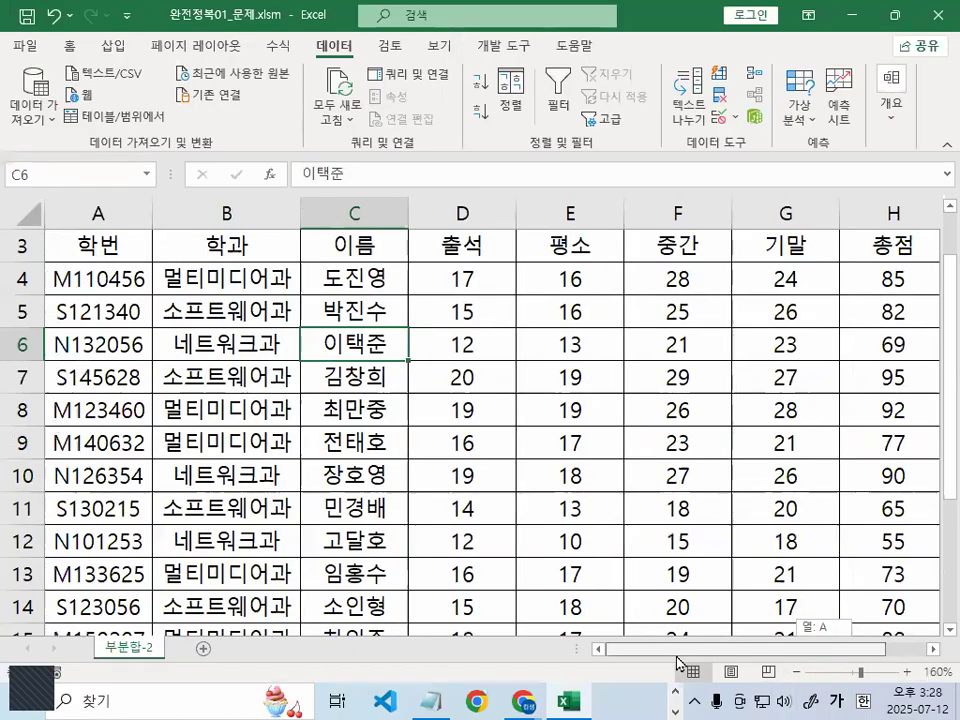
left_click(336, 320)
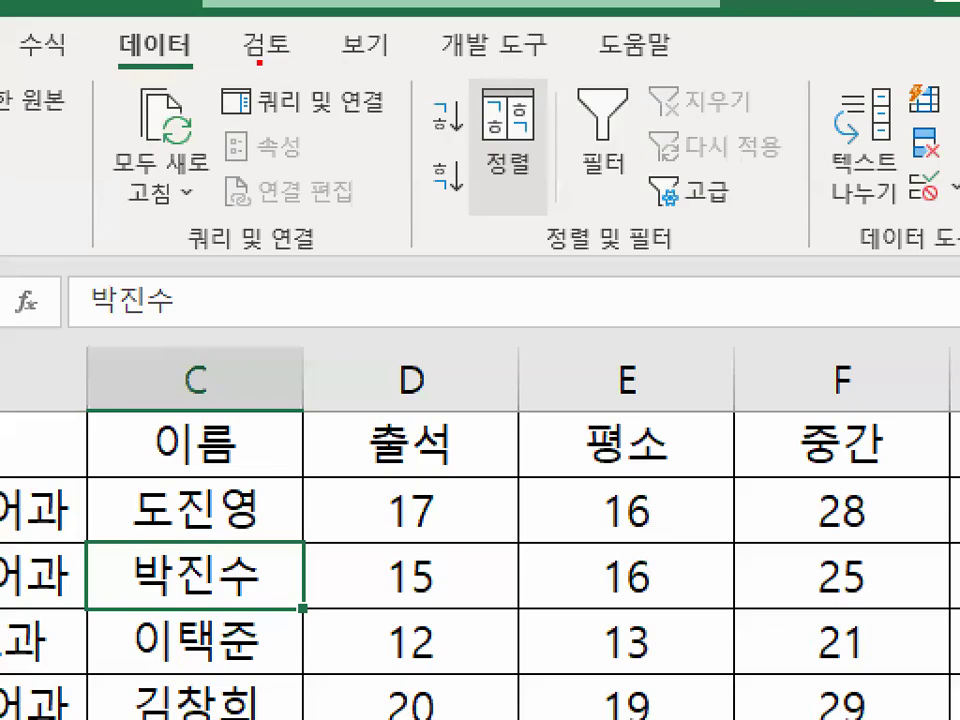
mouse_move(257, 61)
left_mouse_down()
mouse_move(55, 87)
mouse_move(216, 66)
left_mouse_up()
mouse_move(578, 152)
left_mouse_down()
mouse_move(468, 157)
mouse_move(566, 160)
left_mouse_up()
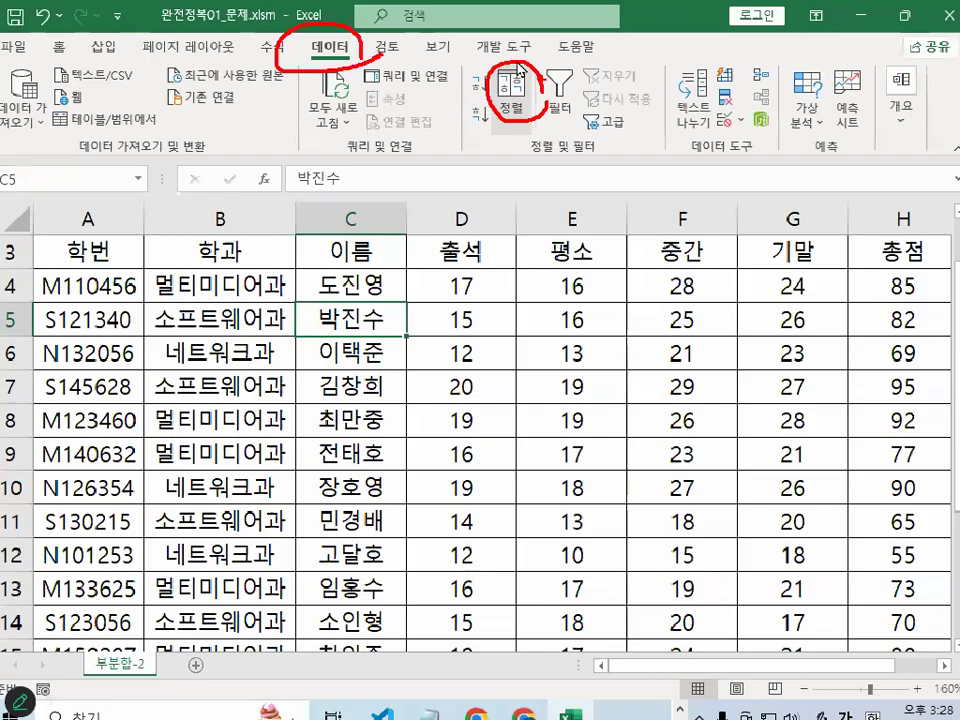
left_click(270, 281)
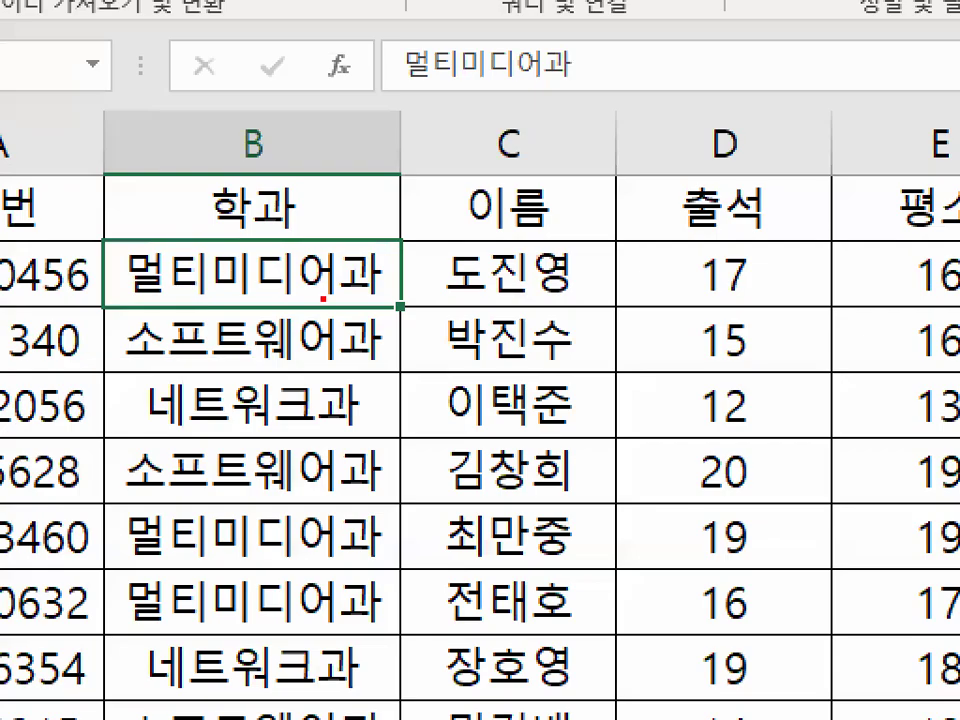
left_click_drag(323, 298, 343, 348)
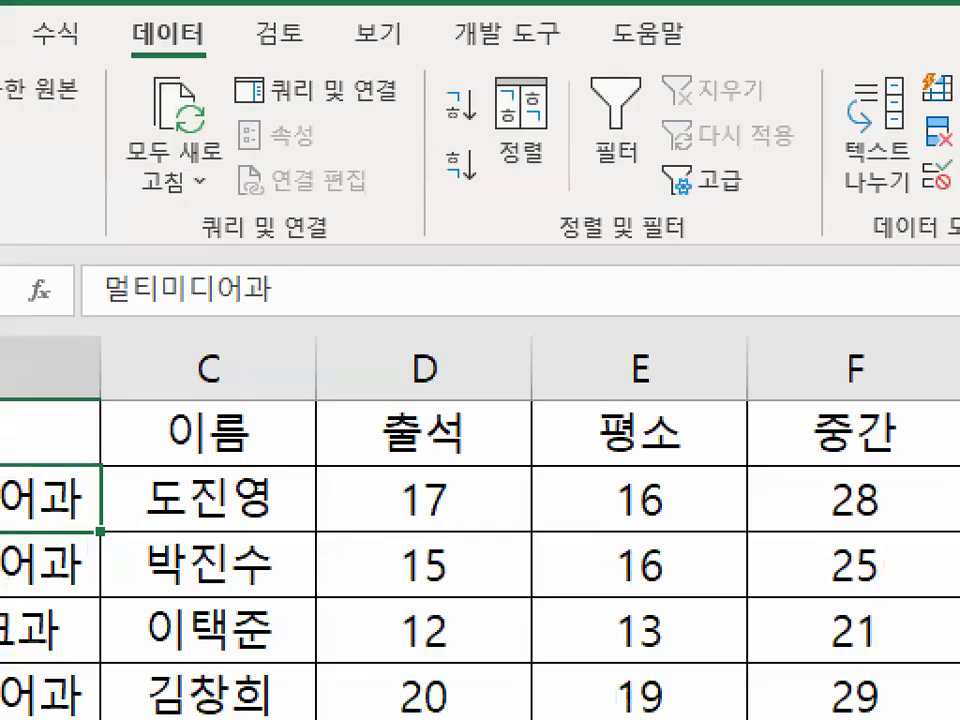
left_click_drag(549, 64, 482, 223)
left_click_drag(499, 54, 546, 221)
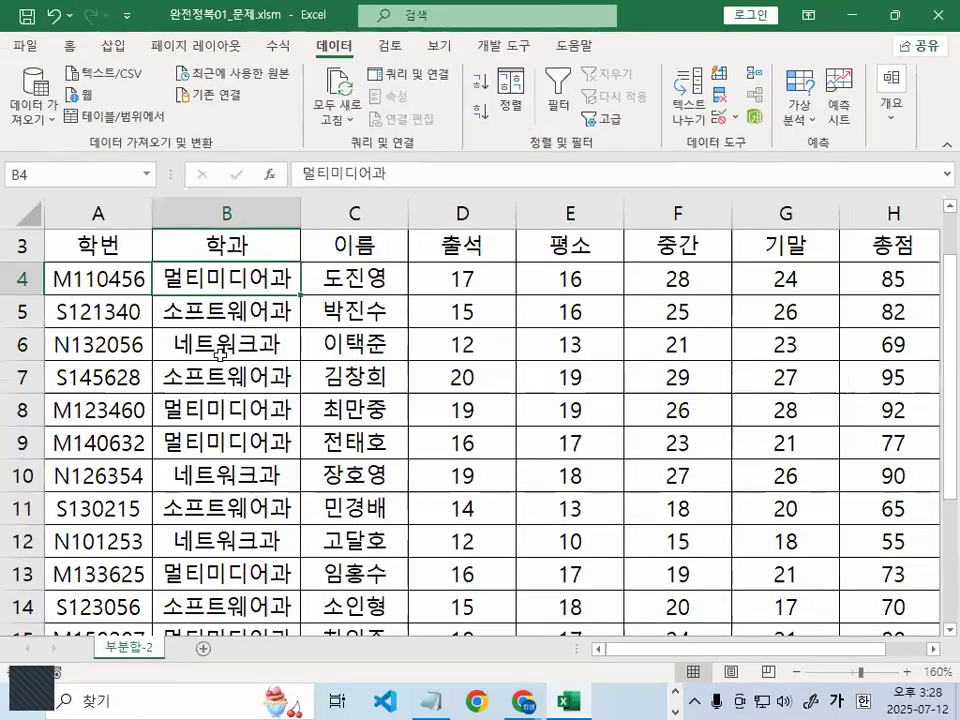
left_click(140, 438)
left_click(140, 561)
left_click(148, 435)
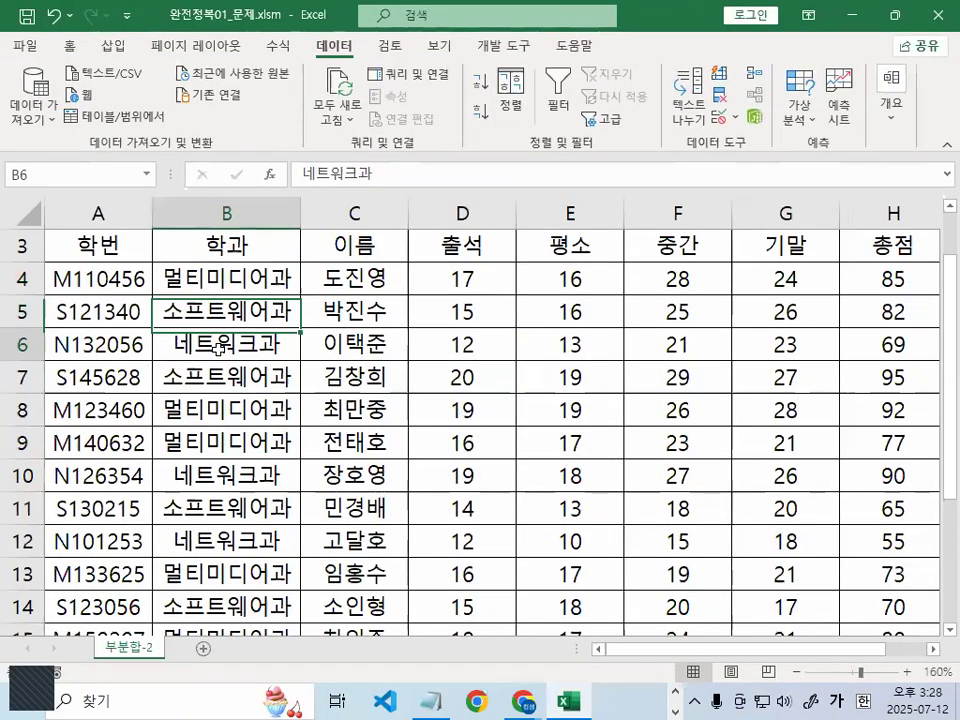
left_click(228, 410)
left_click(228, 310)
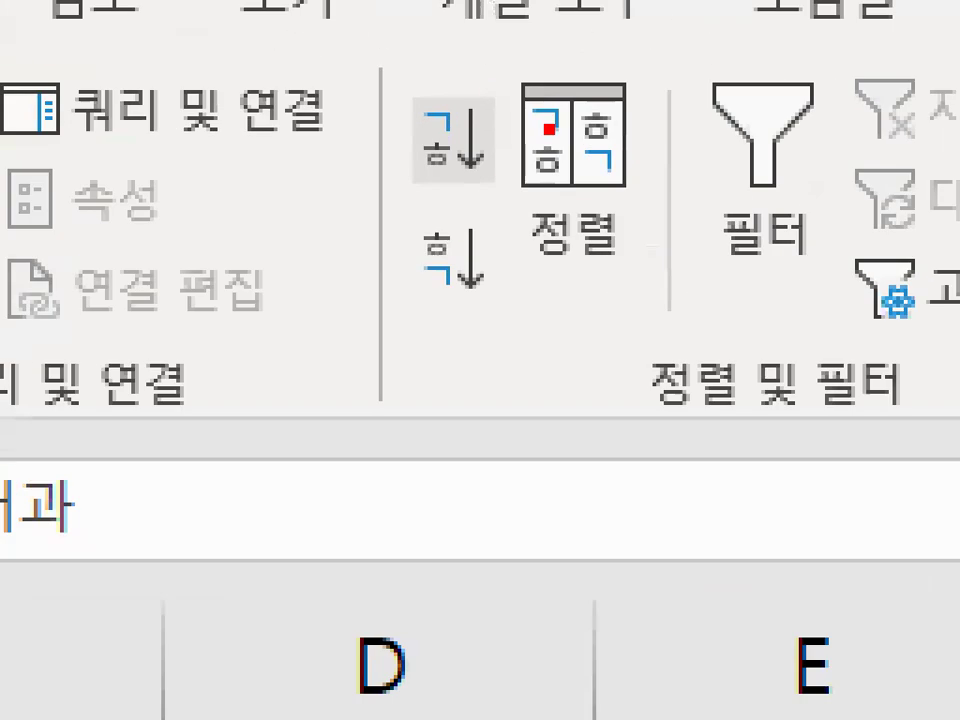
left_click_drag(505, 78, 504, 64)
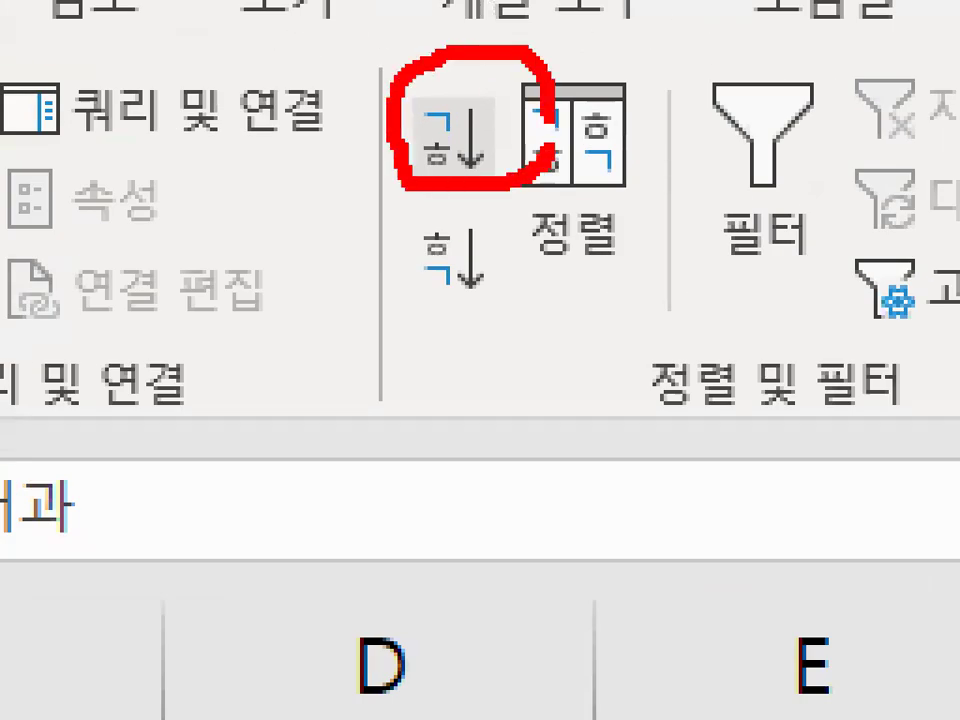
mouse_move(489, 283)
left_mouse_down()
mouse_move(585, 300)
mouse_move(587, 321)
left_mouse_up()
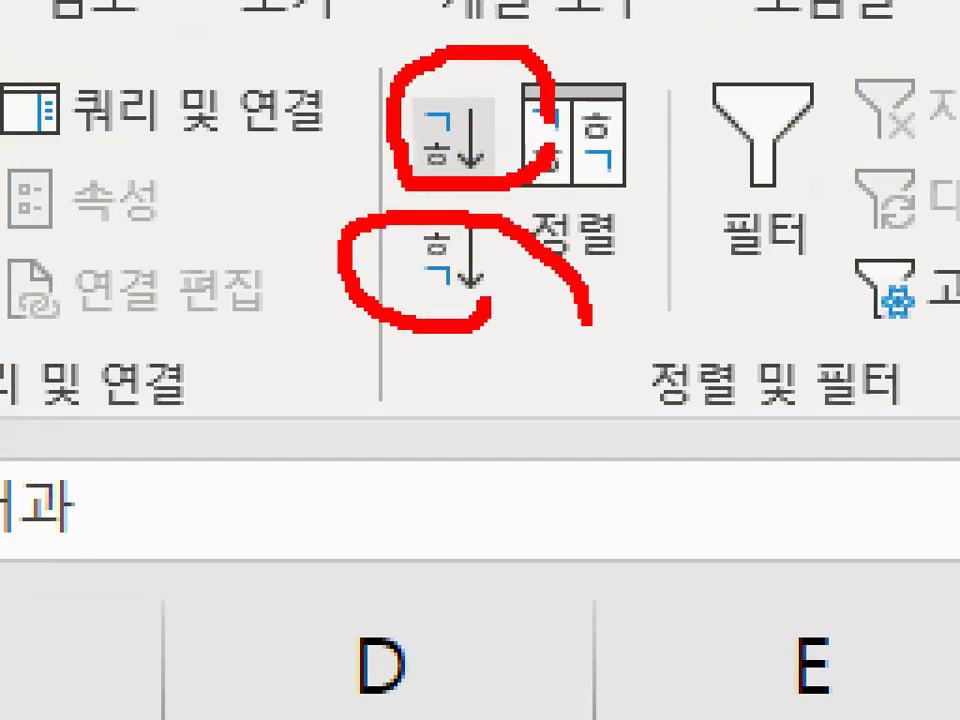
left_click_drag(484, 65, 691, 3)
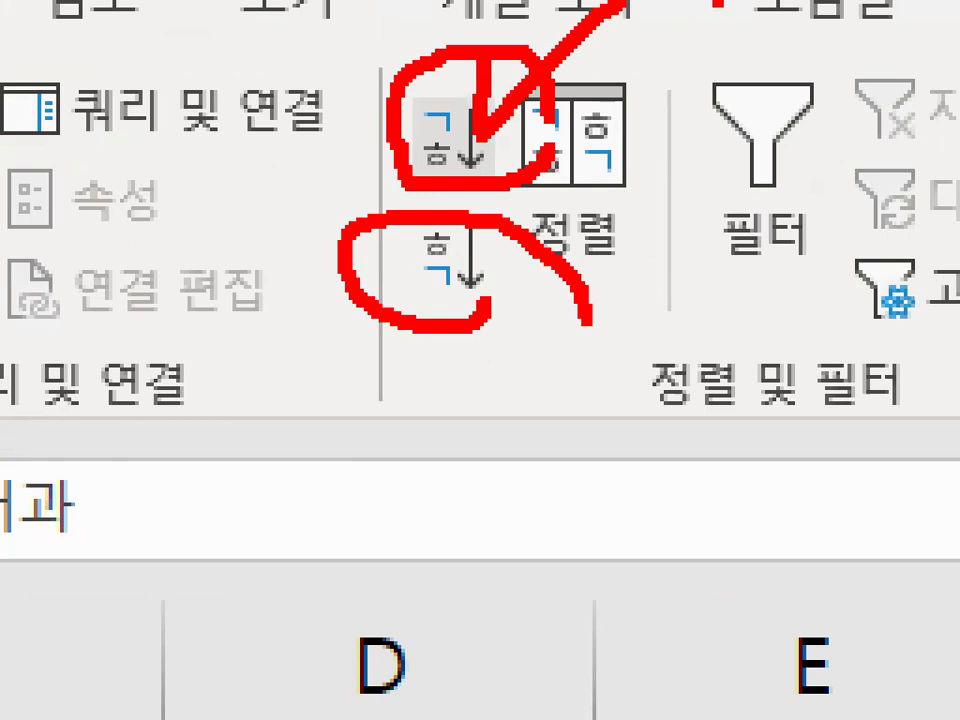
key("Escape")
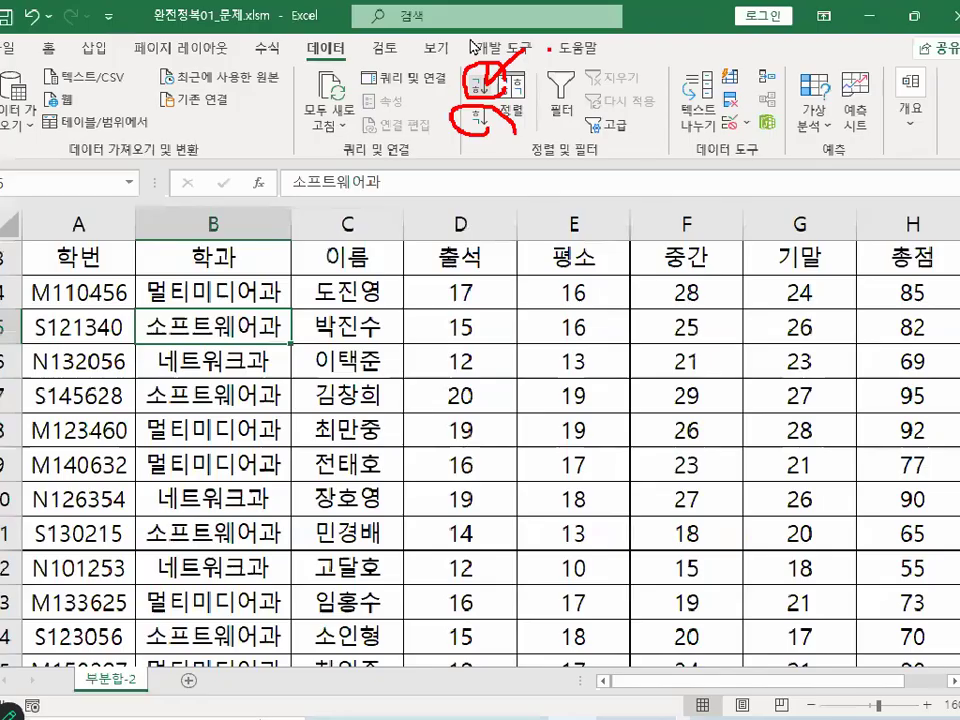
key("ctrl+1")
left_click_drag(556, 258, 522, 305)
key("Escape")
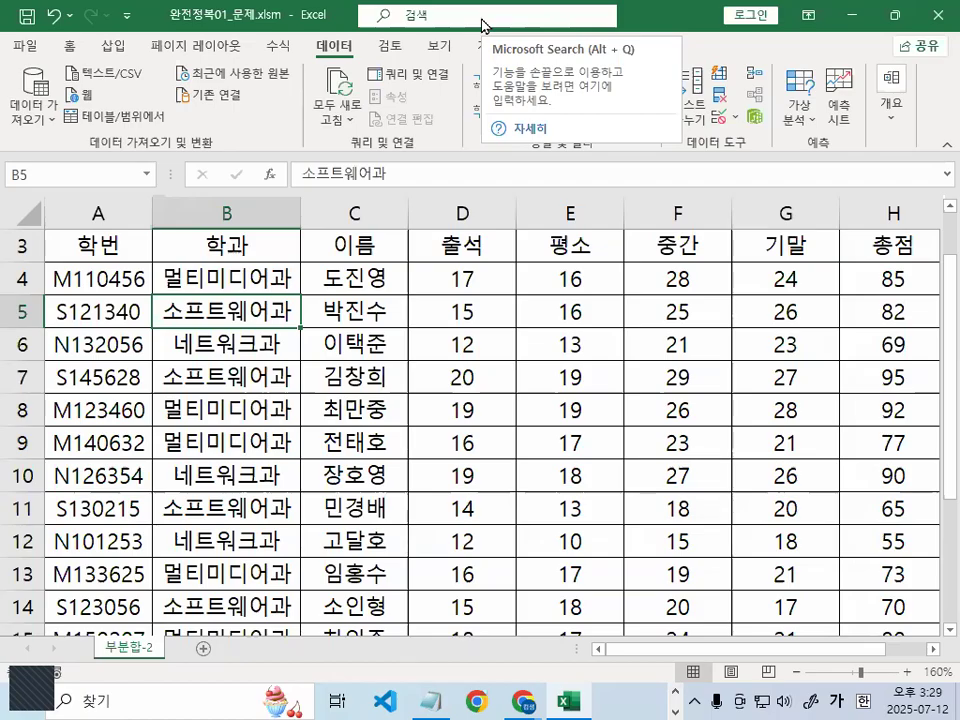
key("Right")
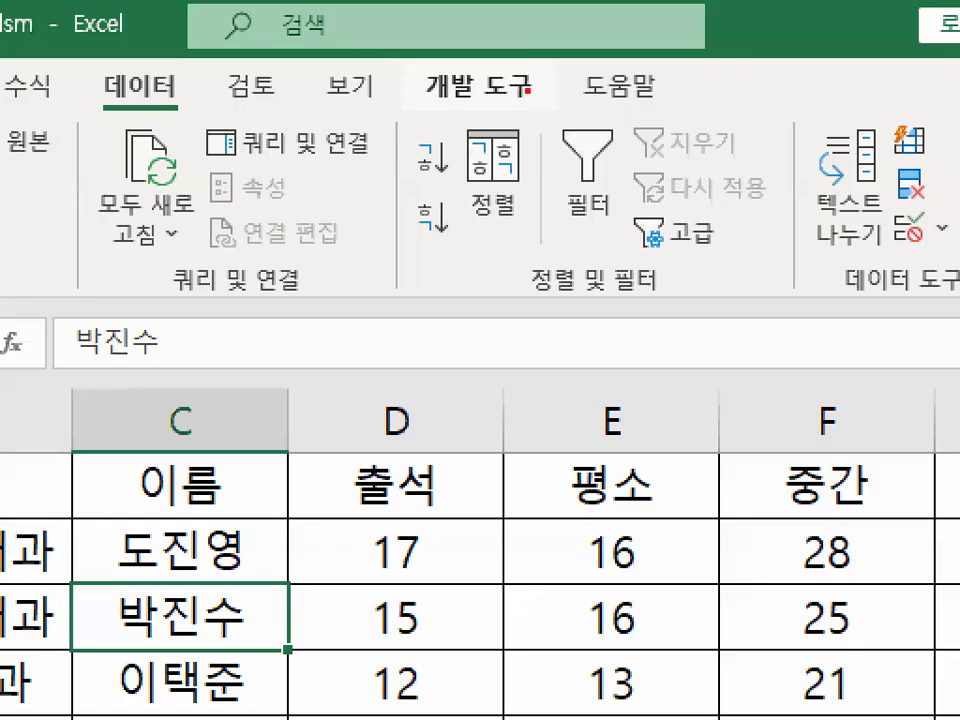
mouse_move(551, 166)
left_mouse_down()
mouse_move(551, 203)
mouse_move(509, 225)
left_mouse_up()
key("Escape")
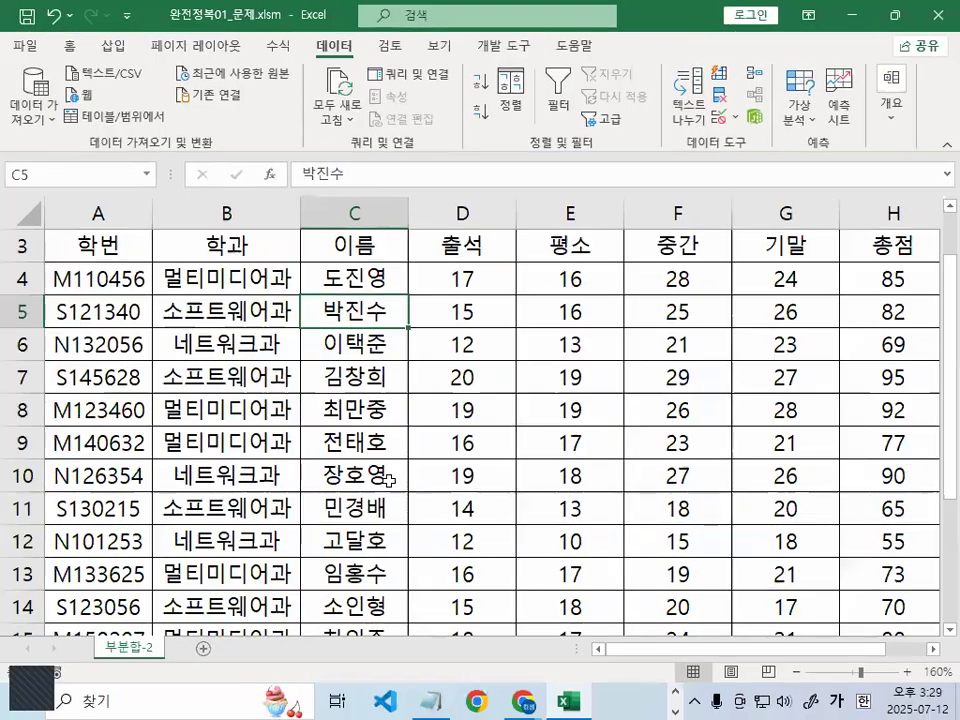
scroll(389, 480, "up", 1)
left_click_drag(342, 368, 377, 329)
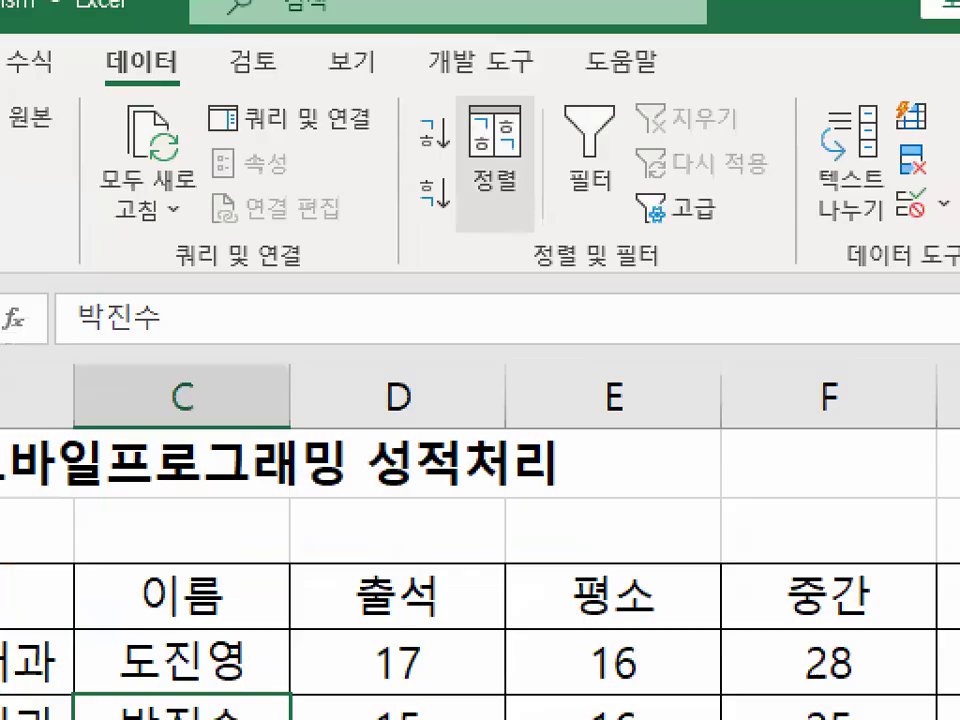
mouse_move(622, 25)
left_mouse_down()
mouse_move(618, 37)
mouse_move(523, 0)
left_mouse_up()
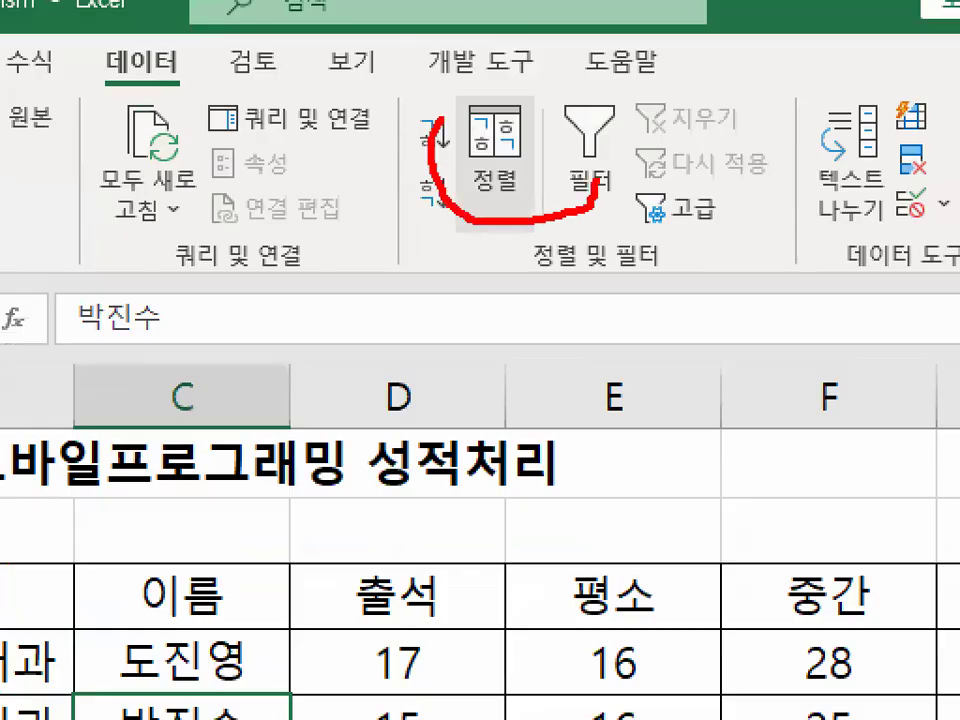
left_click_drag(443, 118, 556, 168)
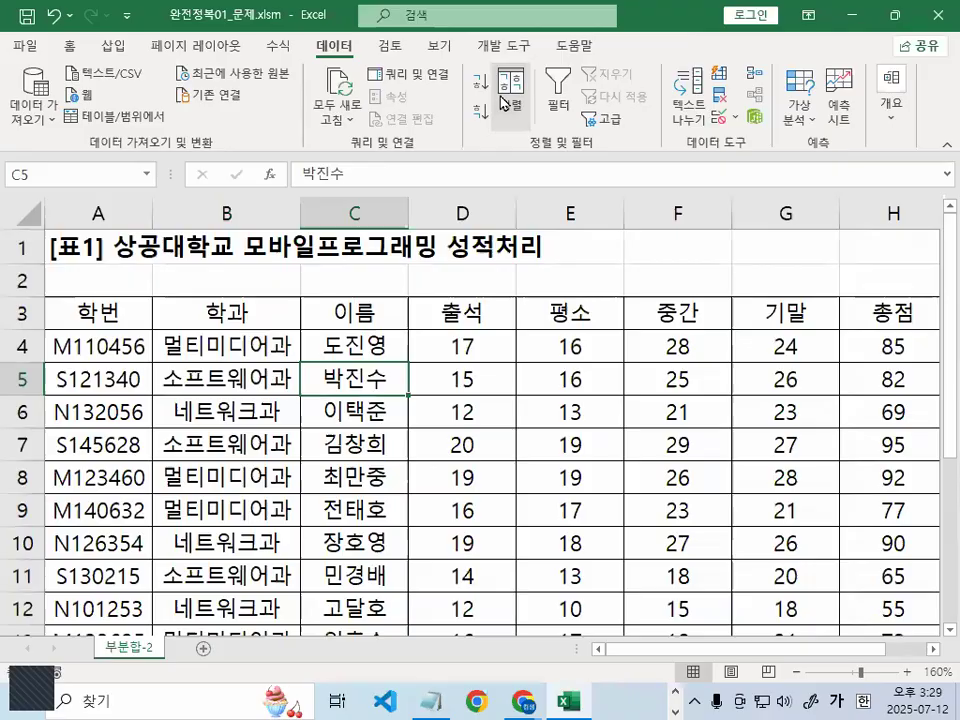
Open the Sort dialog for the score table and position it over the sheet
left_click(495, 150)
left_click_drag(452, 146, 317, 337)
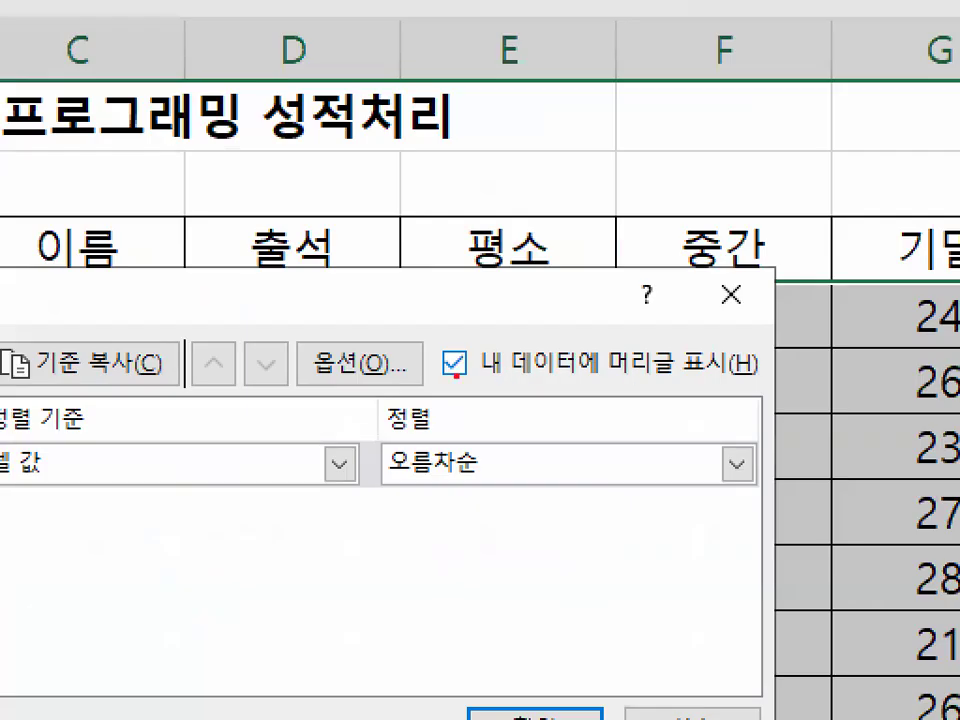
left_click_drag(456, 376, 739, 376)
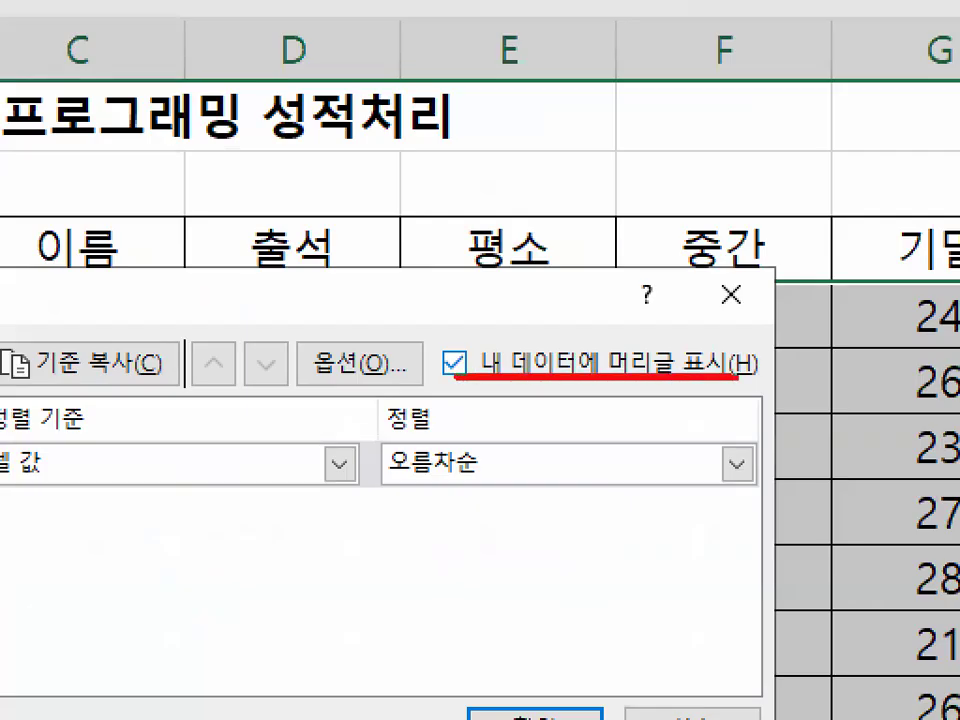
mouse_move(487, 336)
left_mouse_down()
mouse_move(441, 360)
mouse_move(491, 366)
left_mouse_up()
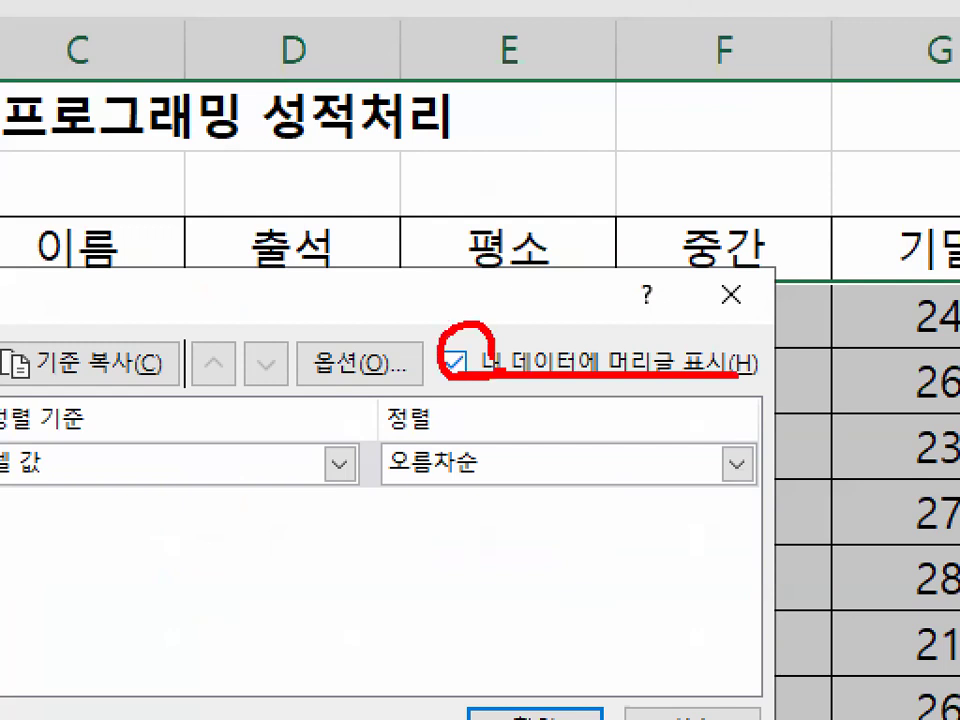
key("Escape")
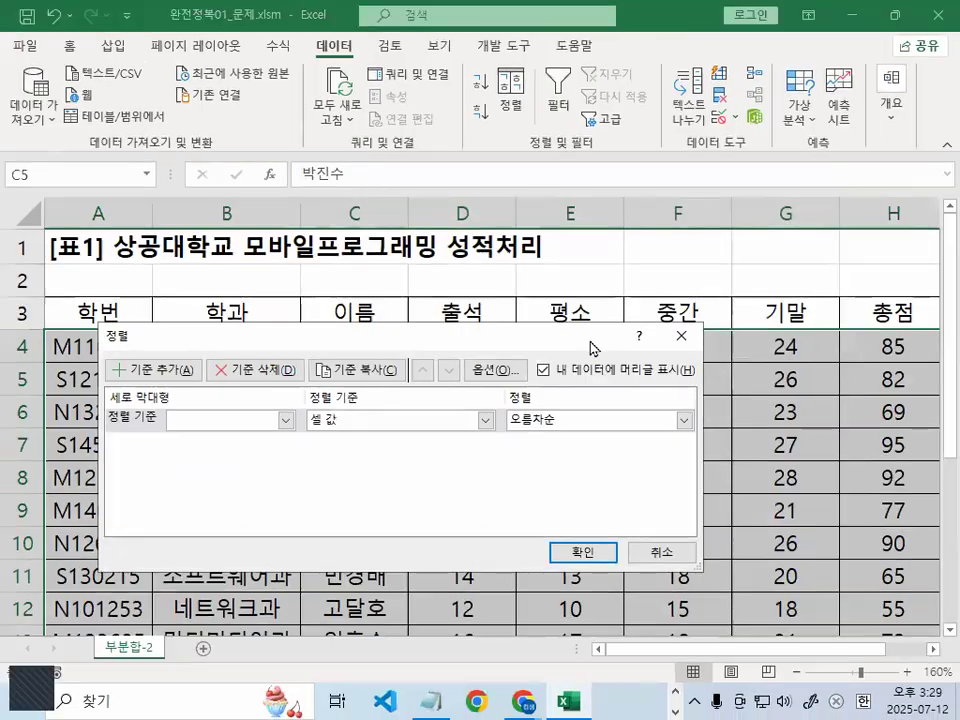
left_click_drag(591, 343, 807, 500)
left_click_drag(36, 328, 279, 328)
left_click_drag(213, 289, 161, 337)
left_click_drag(315, 270, 415, 365)
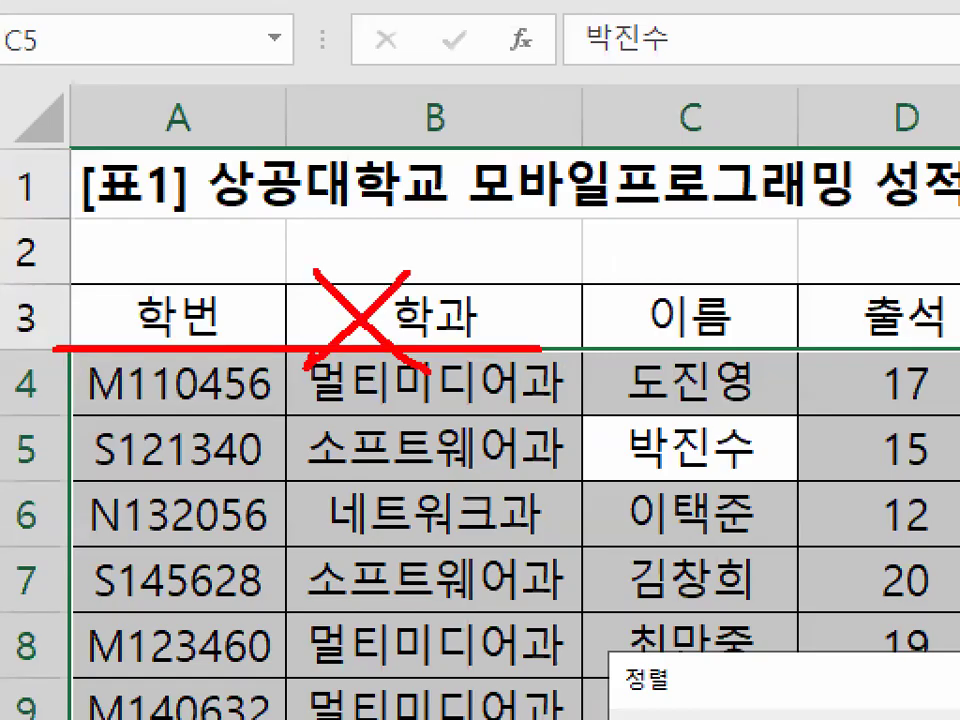
key("Escape")
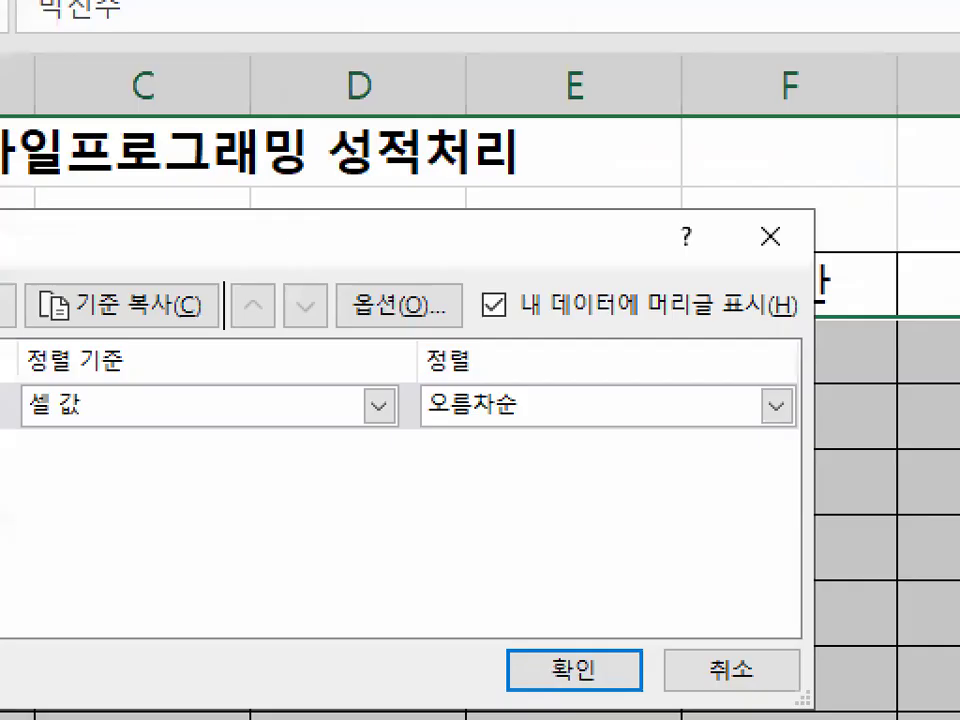
mouse_move(565, 296)
left_mouse_down()
mouse_move(429, 321)
mouse_move(560, 280)
left_mouse_up()
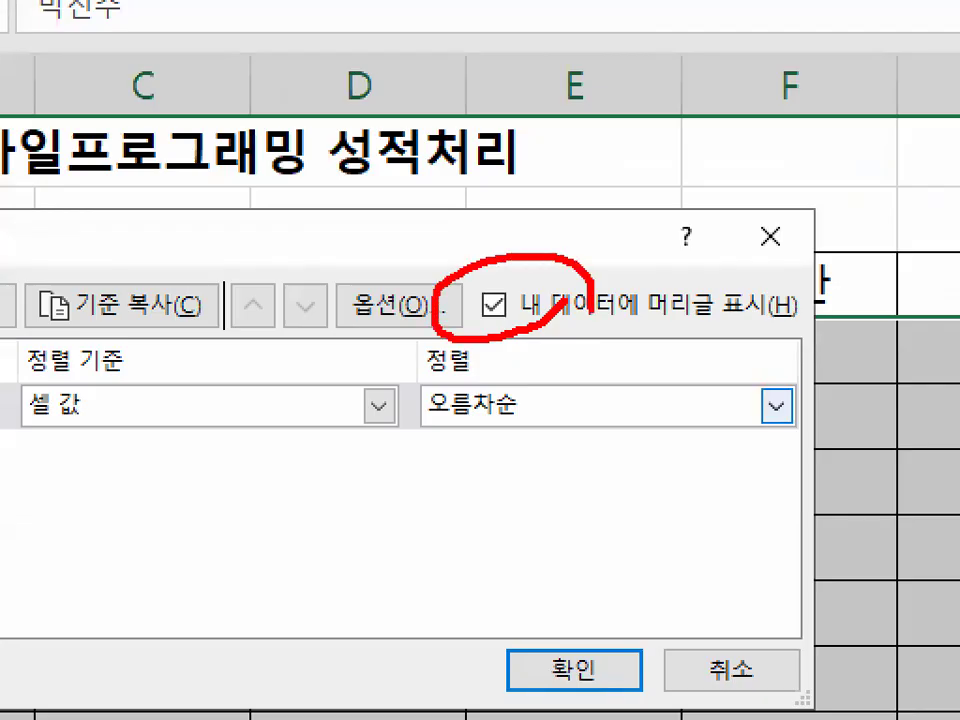
key("Escape")
left_click_drag(416, 292, 671, 228)
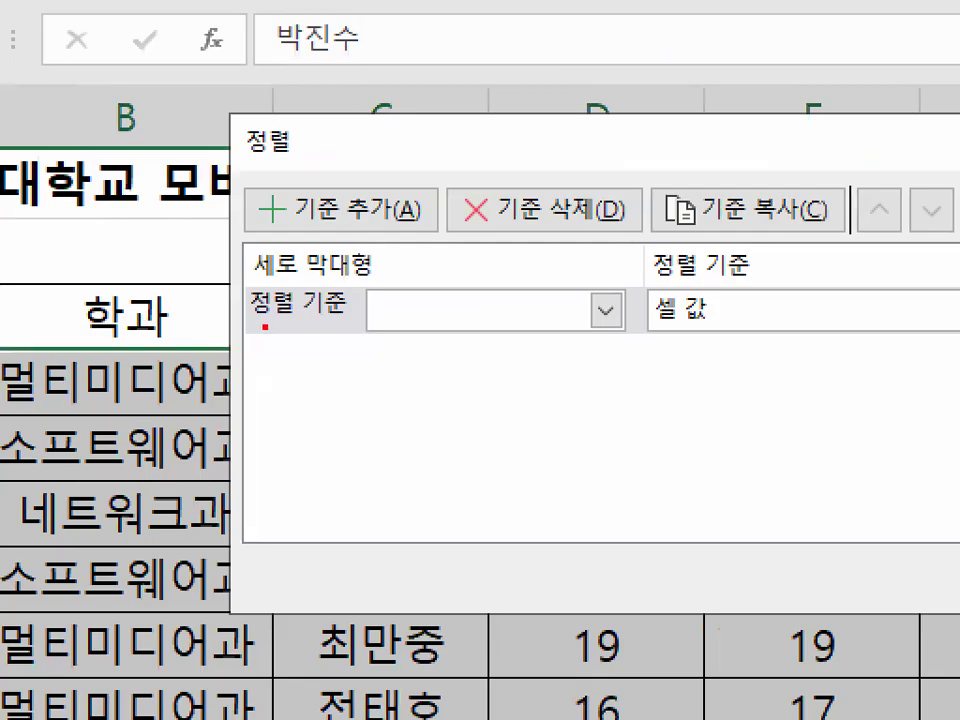
left_click_drag(265, 326, 703, 330)
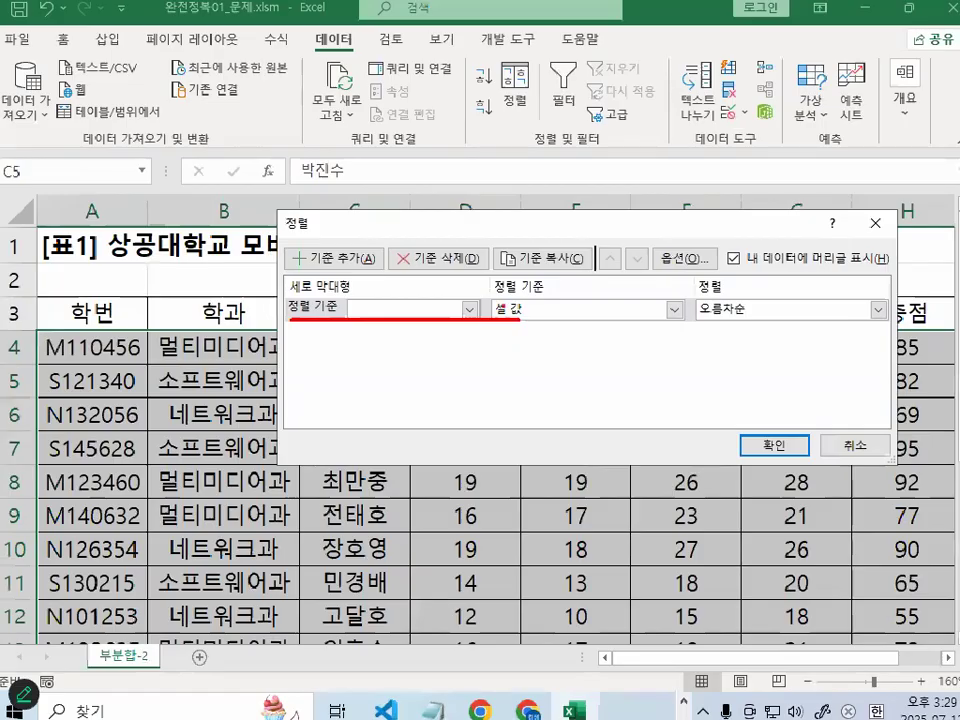
key("Escape")
Set 학과 ascending as the first sort level
left_click(604, 311)
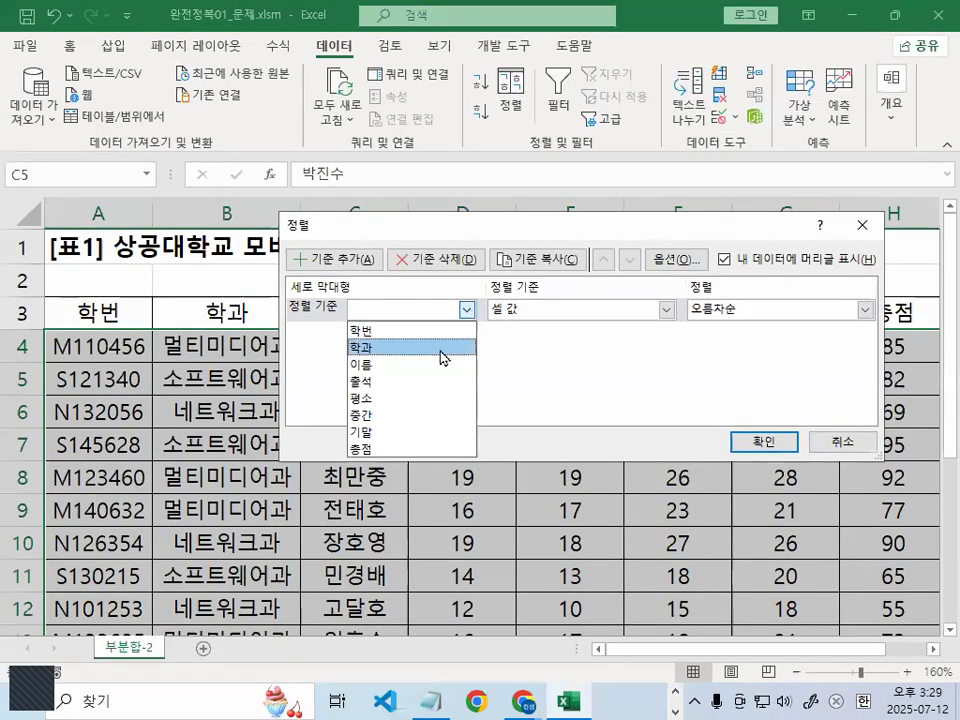
left_click(446, 349)
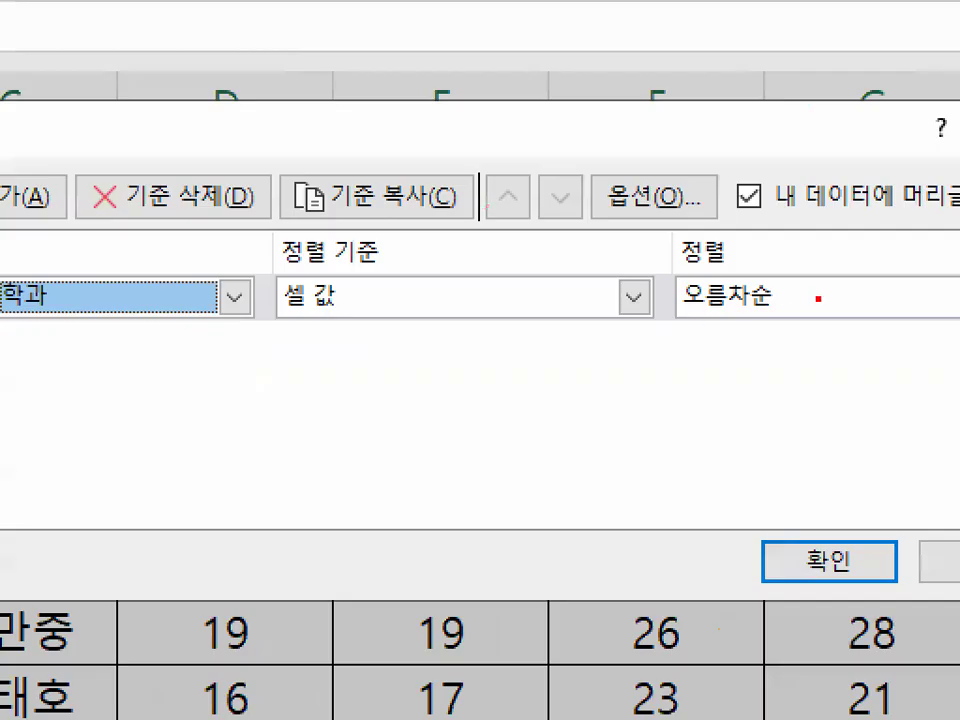
left_click_drag(699, 295, 768, 317)
left_click_drag(833, 313, 694, 270)
key("Escape")
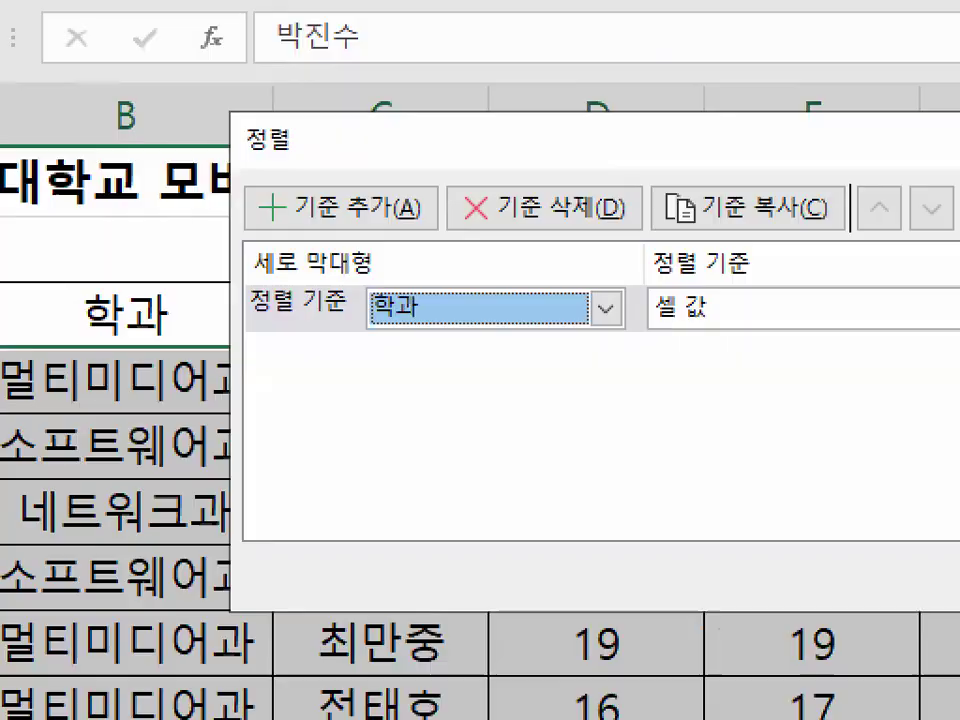
mouse_move(465, 314)
left_mouse_down()
mouse_move(369, 333)
mouse_move(452, 316)
left_mouse_up()
mouse_move(418, 211)
left_mouse_down()
mouse_move(375, 169)
mouse_move(402, 222)
left_mouse_up()
key("Escape")
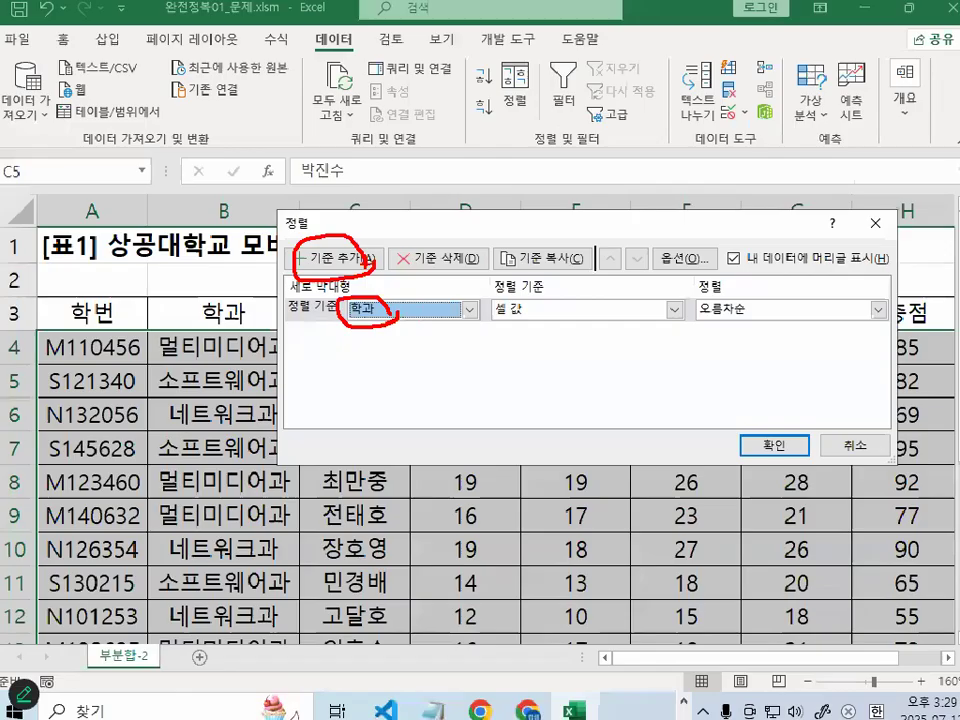
Add a second level sorting by 학번 ascending and apply the sort
left_click(370, 210)
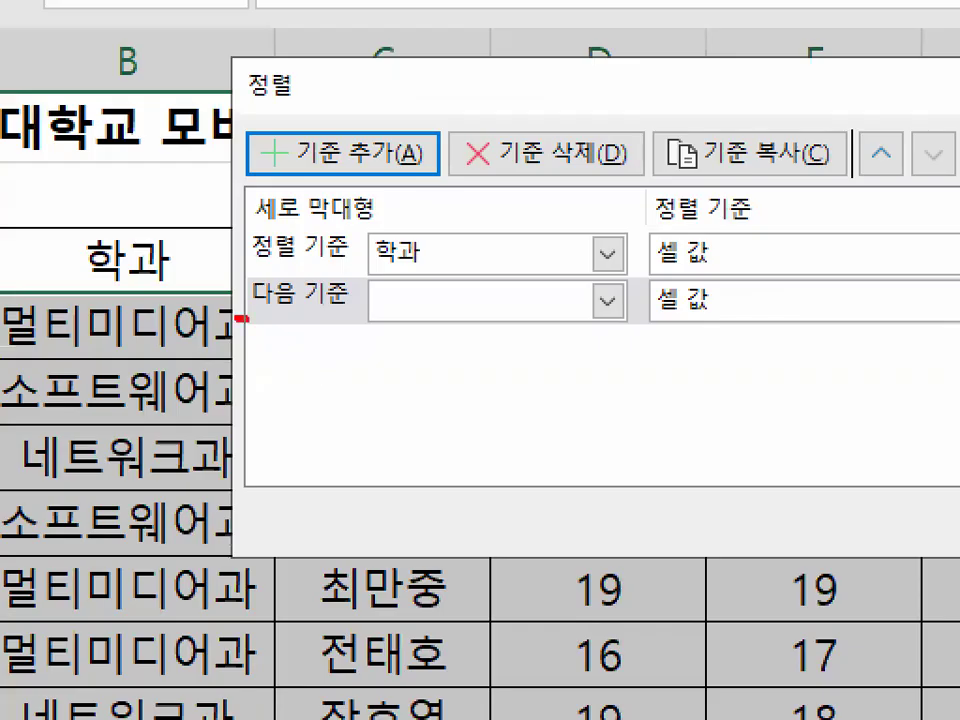
left_click_drag(240, 318, 362, 313)
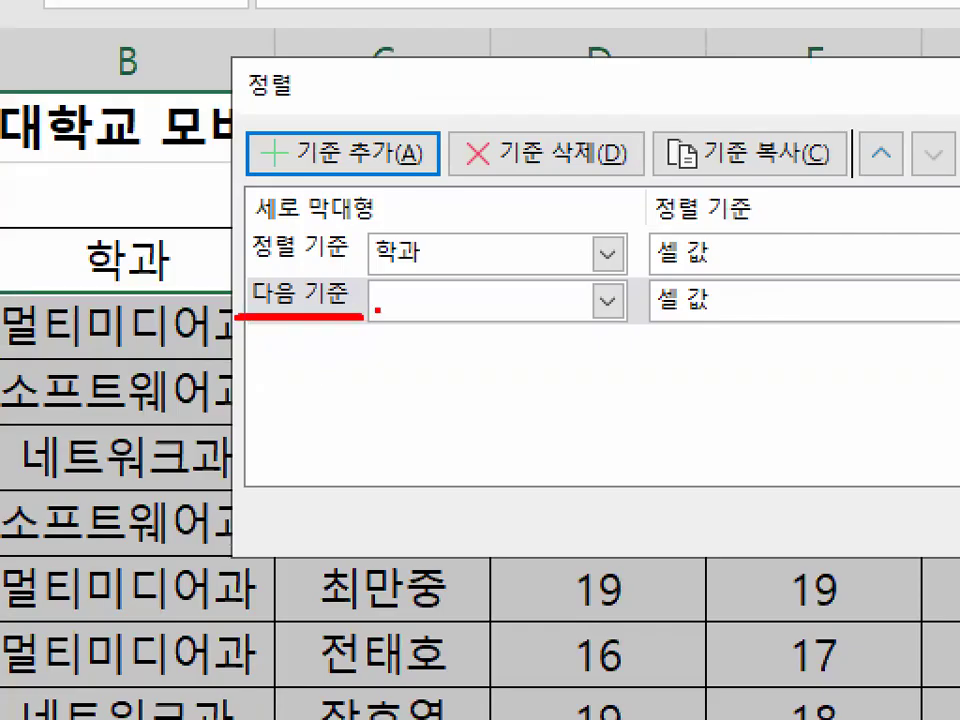
key("Escape")
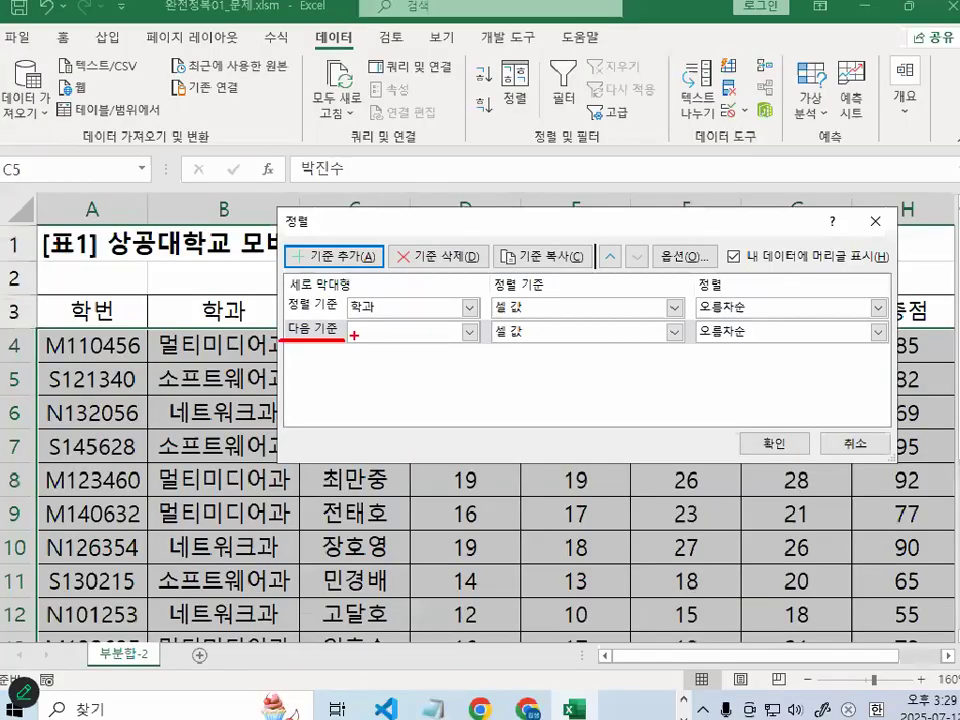
left_click(607, 300)
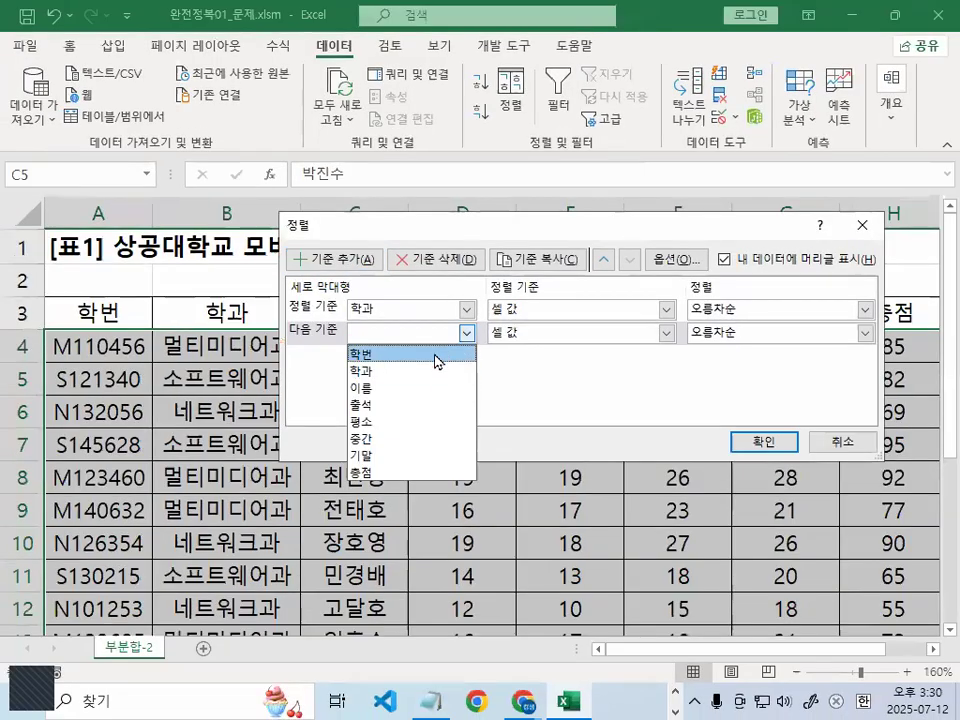
left_click(403, 354)
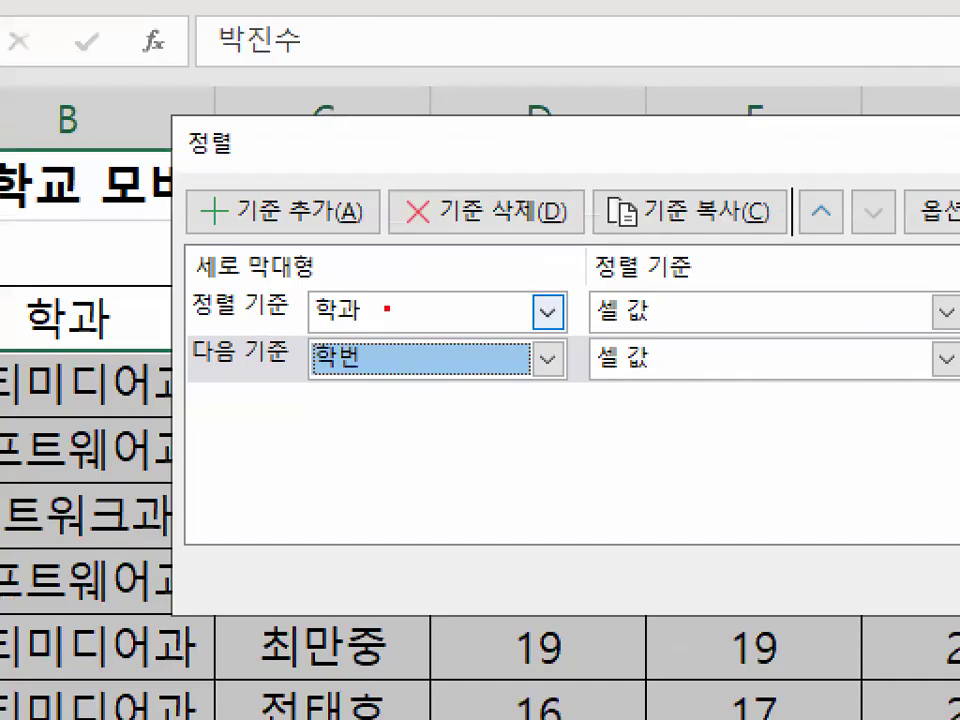
mouse_move(387, 308)
left_mouse_down()
mouse_move(316, 298)
mouse_move(378, 292)
left_mouse_up()
mouse_move(376, 372)
left_mouse_down()
mouse_move(307, 381)
mouse_move(396, 358)
left_mouse_up()
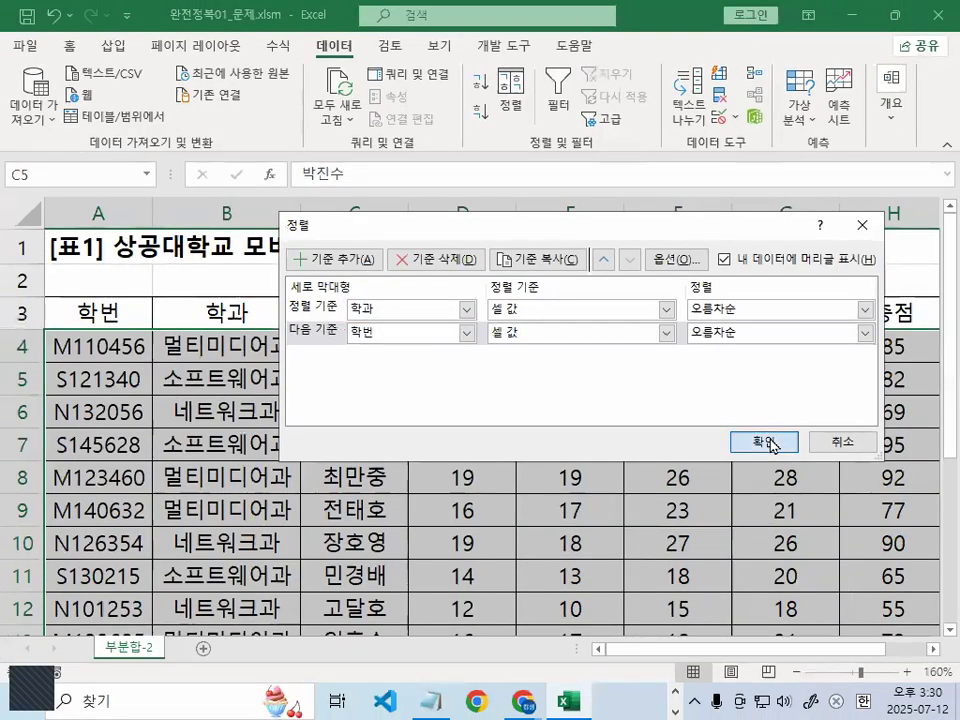
left_click(773, 445)
Highlight the four 네트워크과 cells B4:B7 to show the grouping, then deselect them
left_click(228, 346)
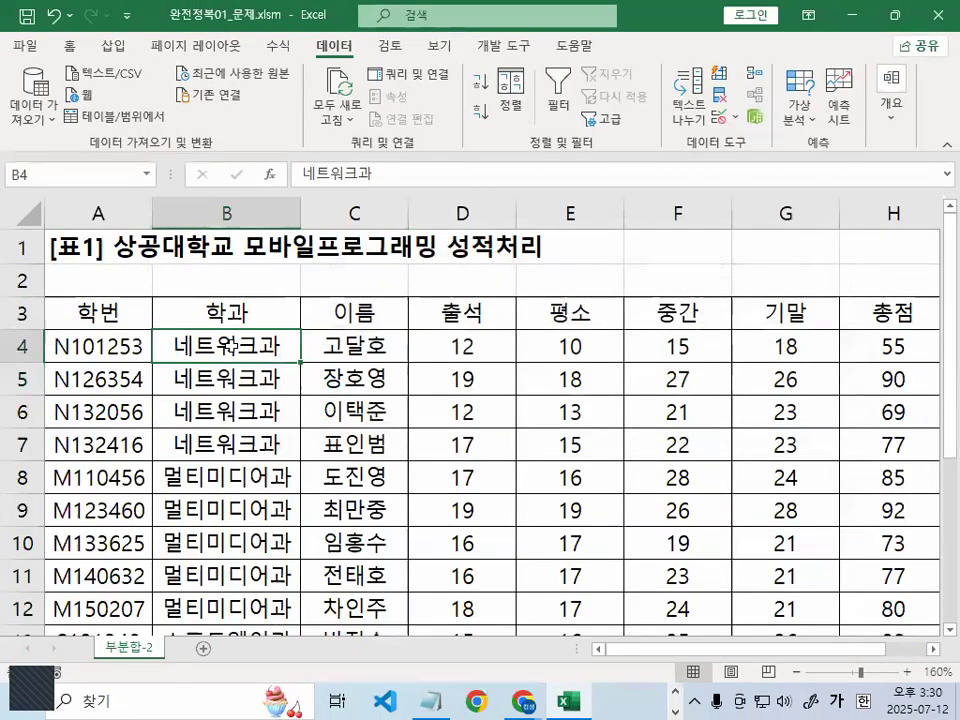
left_click_drag(228, 346, 225, 446)
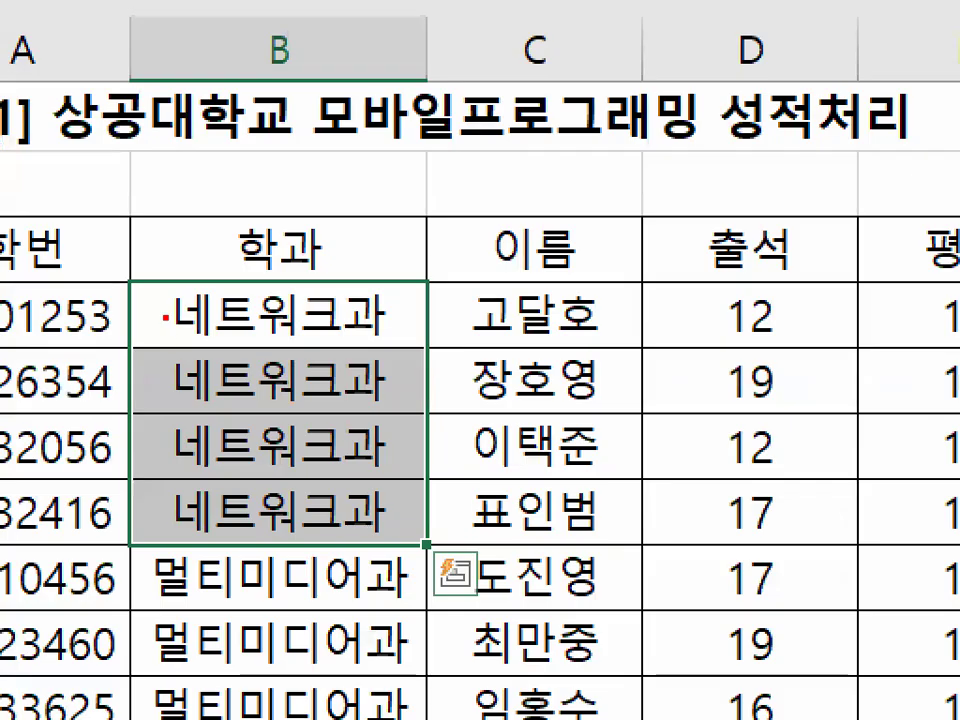
mouse_move(164, 318)
left_mouse_down()
mouse_move(160, 467)
mouse_move(214, 545)
left_mouse_up()
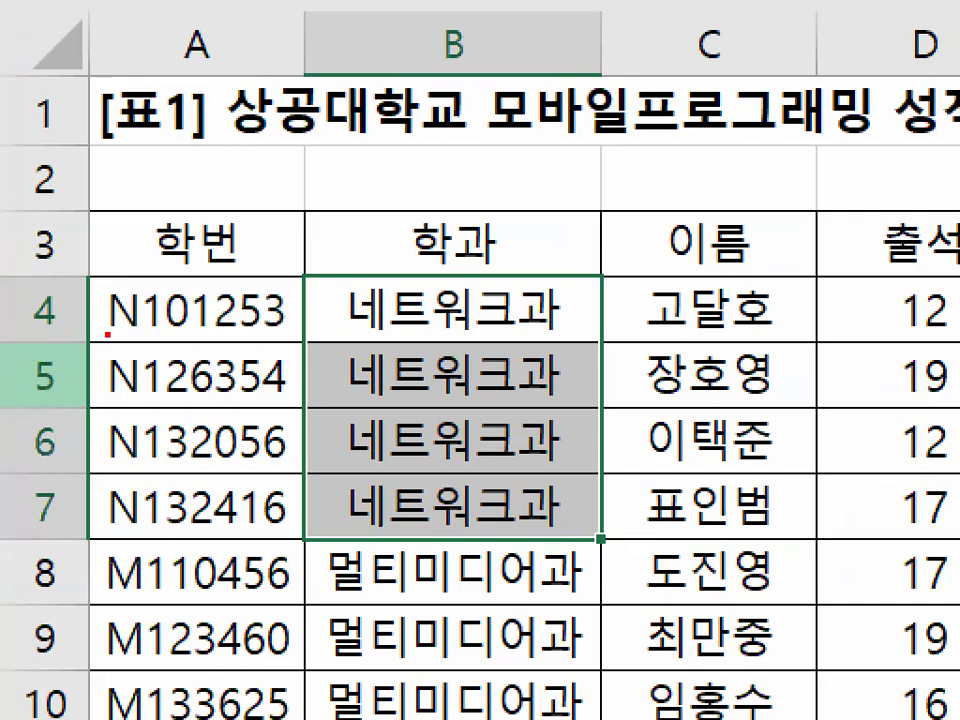
left_click_drag(89, 270, 160, 272)
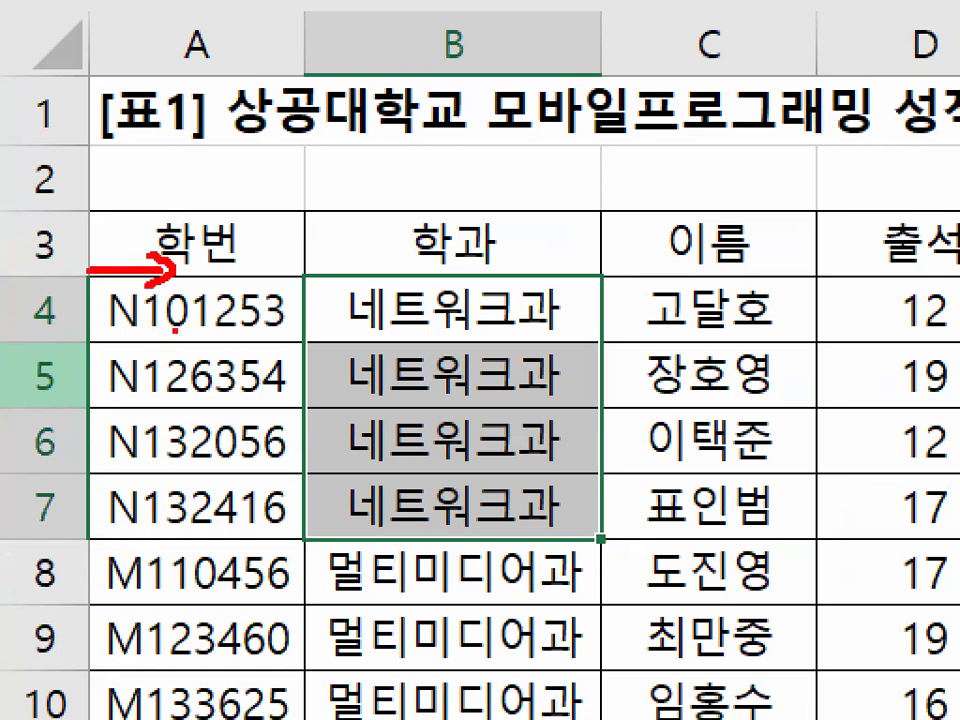
mouse_move(178, 292)
left_mouse_down()
mouse_move(155, 326)
mouse_move(193, 318)
left_mouse_up()
mouse_move(193, 396)
left_mouse_down()
mouse_move(160, 387)
mouse_move(196, 397)
left_mouse_up()
mouse_move(193, 460)
left_mouse_down()
mouse_move(185, 470)
mouse_move(197, 460)
left_mouse_up()
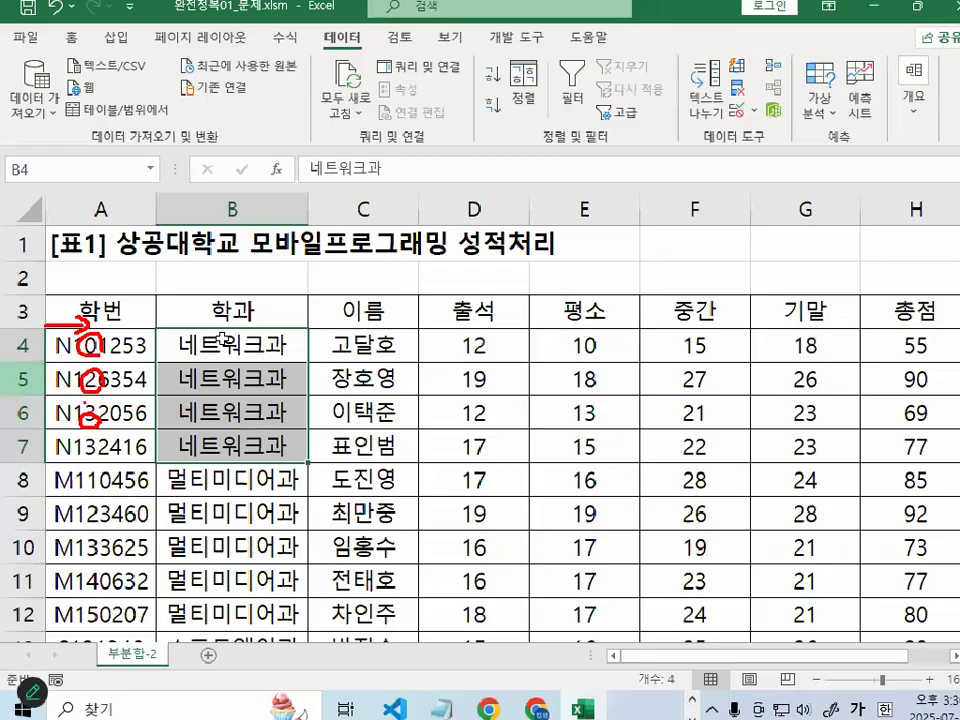
left_click(348, 345)
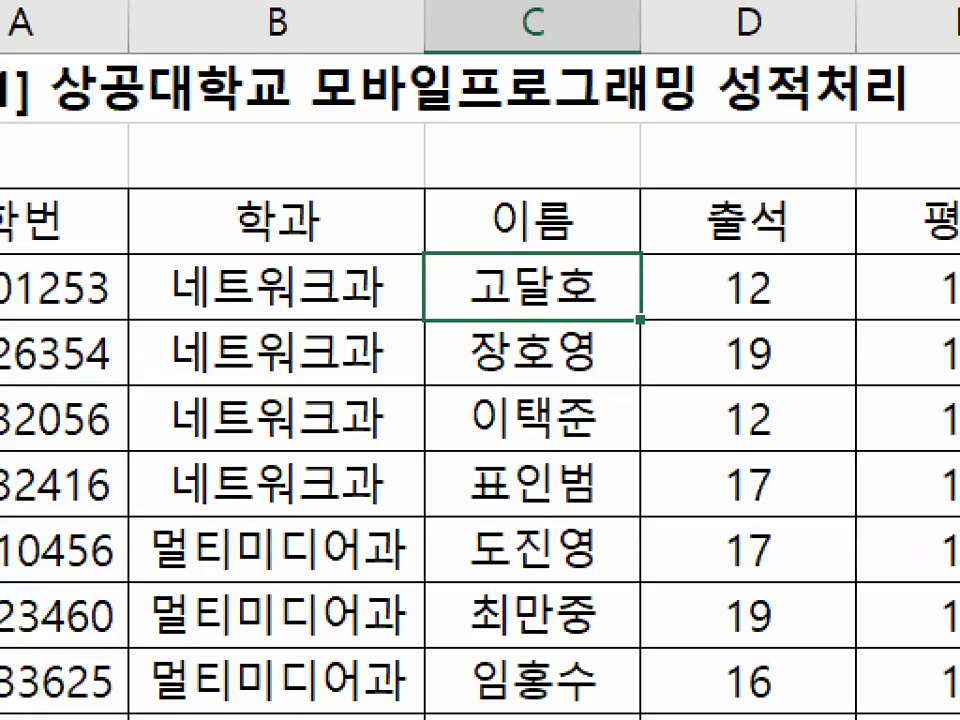
Select cell E5 and restore the Excel window to a smaller size
mouse_move(160, 281)
left_mouse_down()
mouse_move(133, 347)
mouse_move(155, 492)
left_mouse_up()
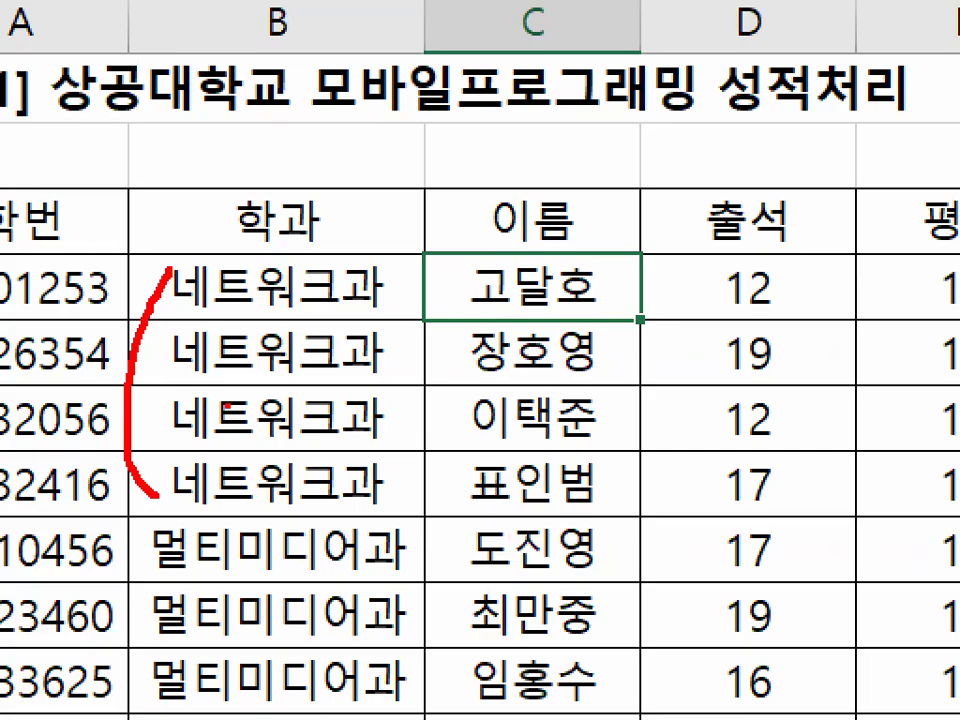
left_click_drag(175, 268, 143, 440)
left_click_drag(160, 520, 155, 690)
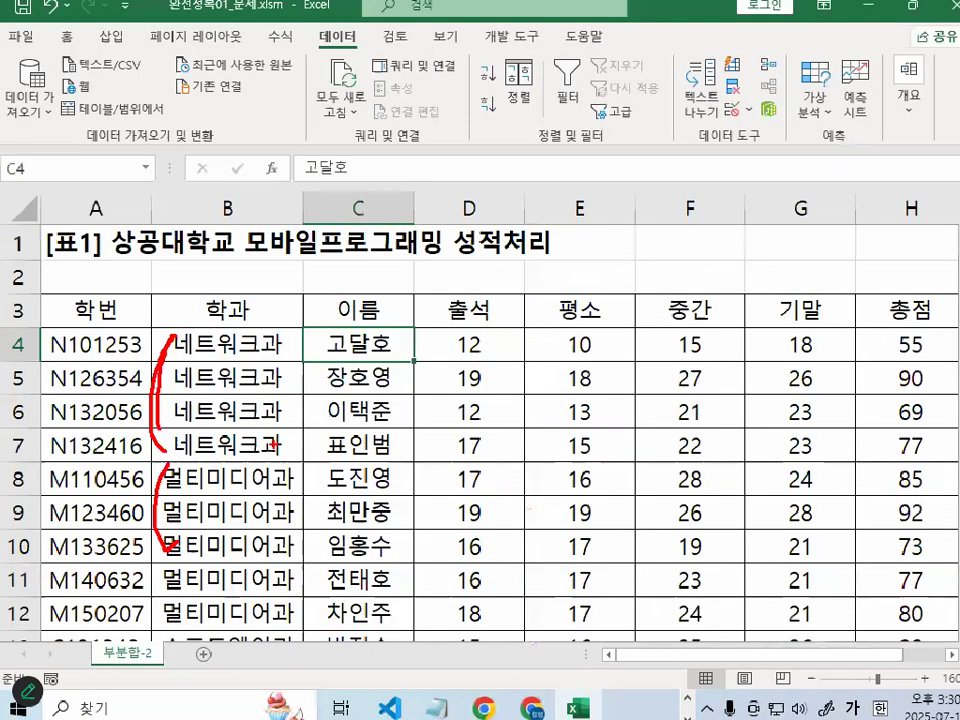
left_click(805, 369)
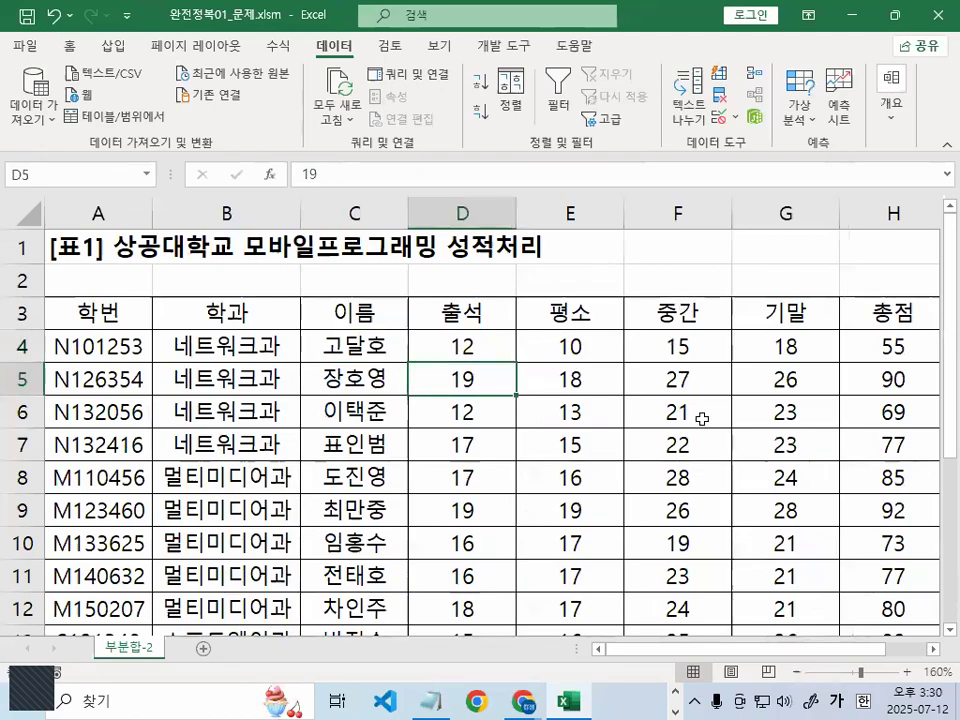
left_click(553, 379)
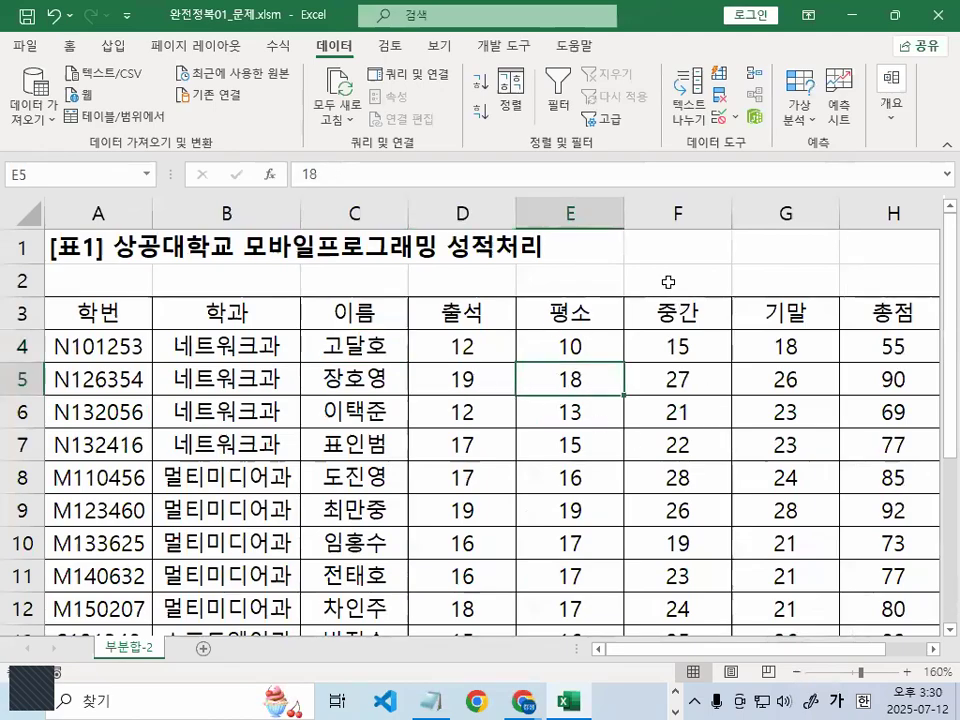
double_click(676, 20)
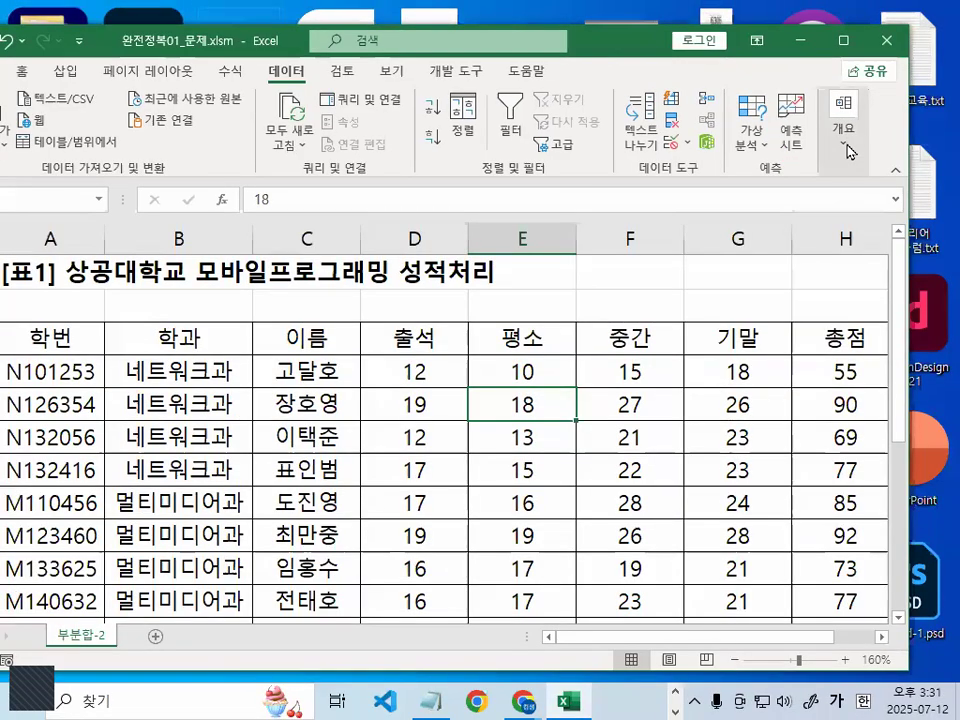
Open the Subtotal dialog for the grades table
left_click(840, 118)
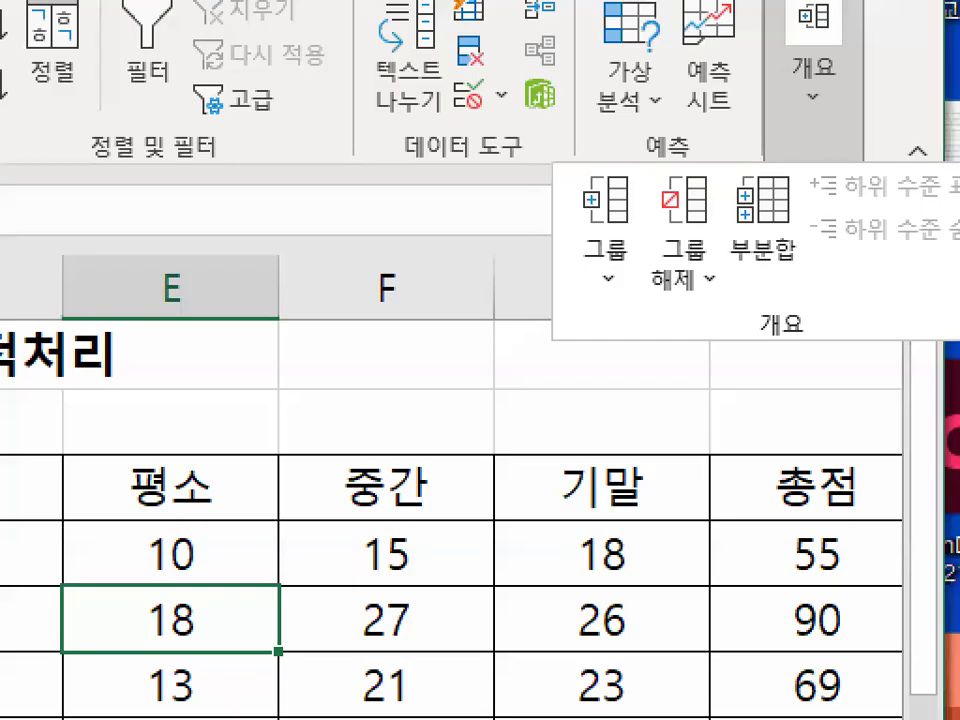
mouse_move(820, 243)
left_mouse_down()
mouse_move(729, 258)
mouse_move(833, 260)
left_mouse_up()
key("Escape")
left_click(845, 150)
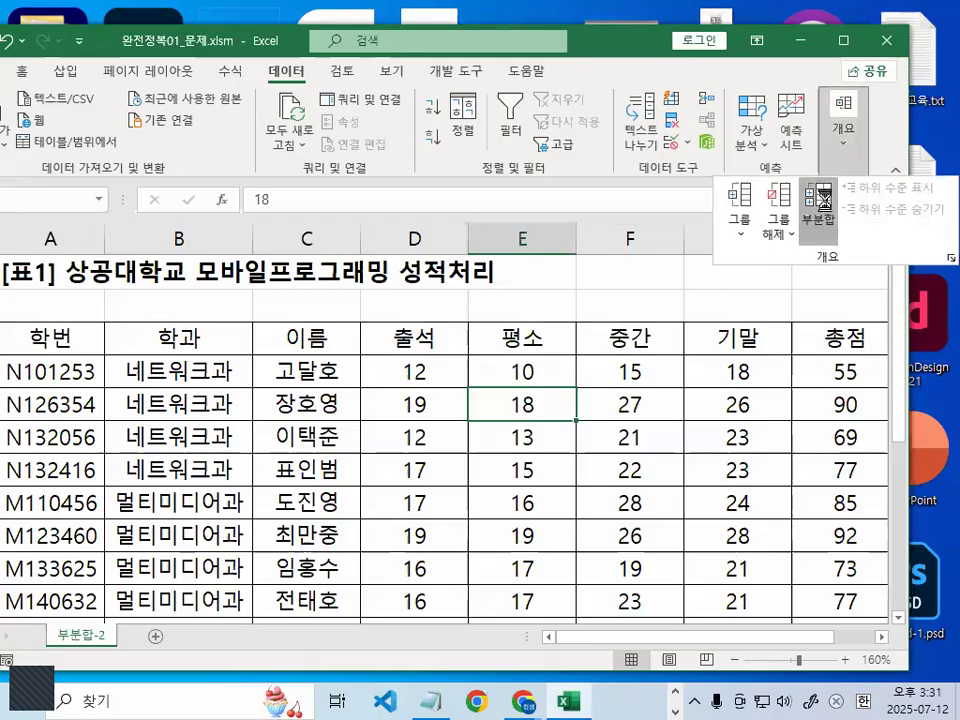
left_click(820, 200)
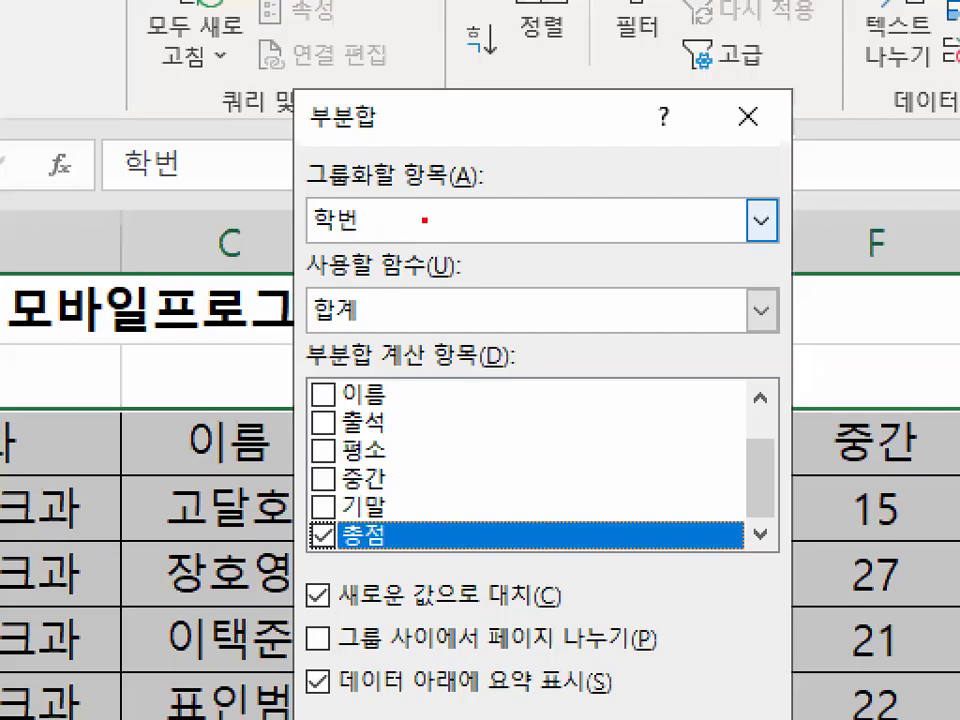
left_click_drag(484, 245, 421, 267)
mouse_move(318, 273)
left_mouse_down()
mouse_move(326, 128)
mouse_move(438, 221)
left_mouse_up()
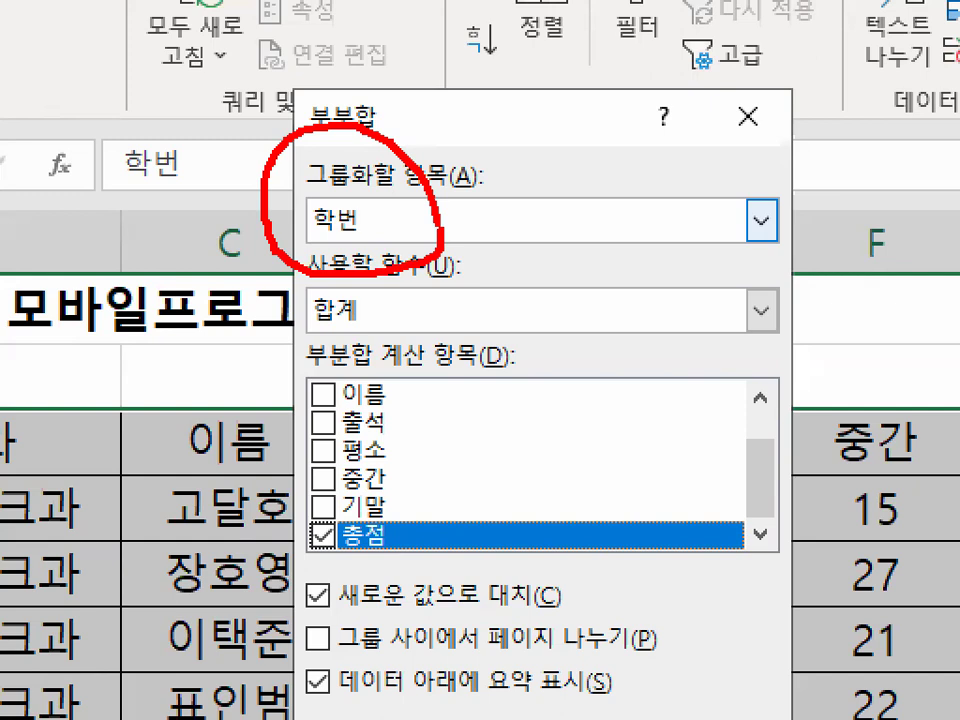
left_click_drag(332, 130, 362, 143)
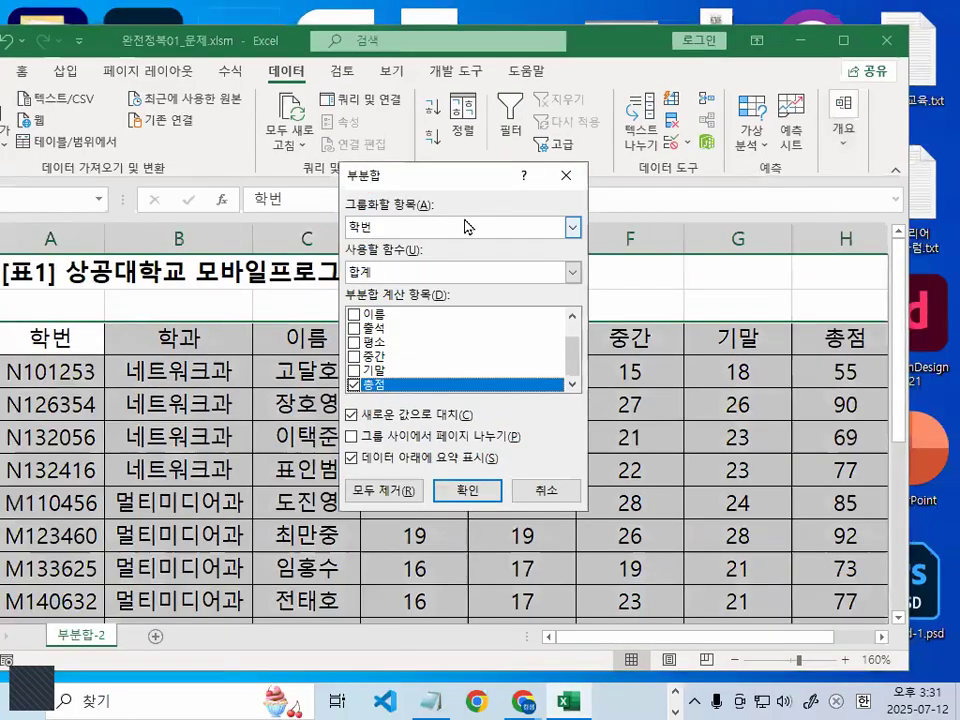
Subtotal at each change in 학과, summing only 출석 and 평소, excluding 총점
left_click(534, 228)
left_click(420, 259)
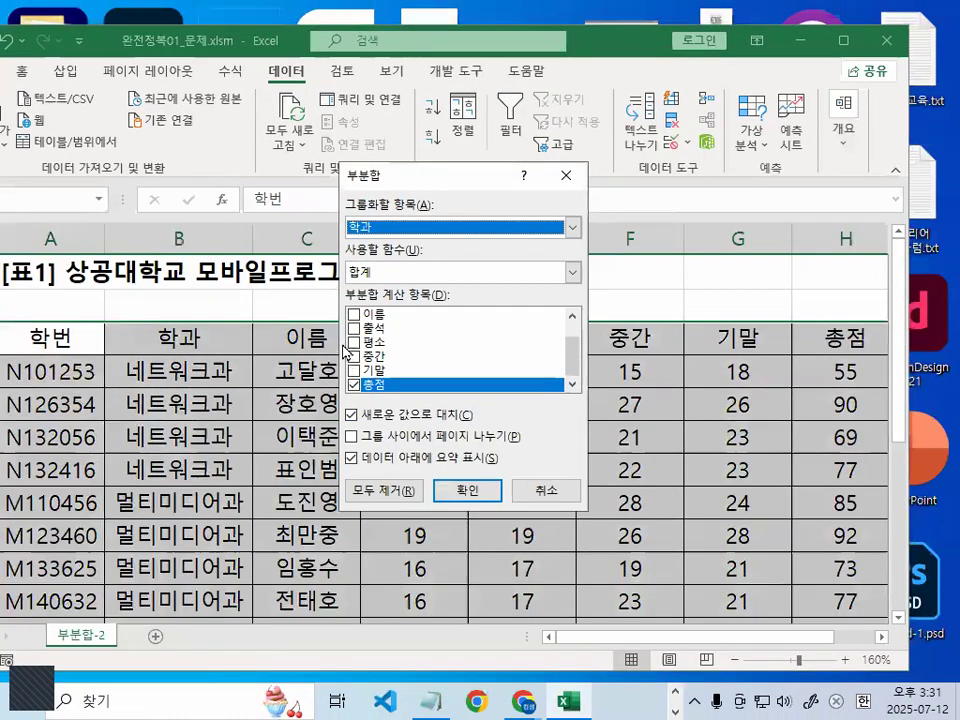
left_click(318, 375)
left_click(354, 341)
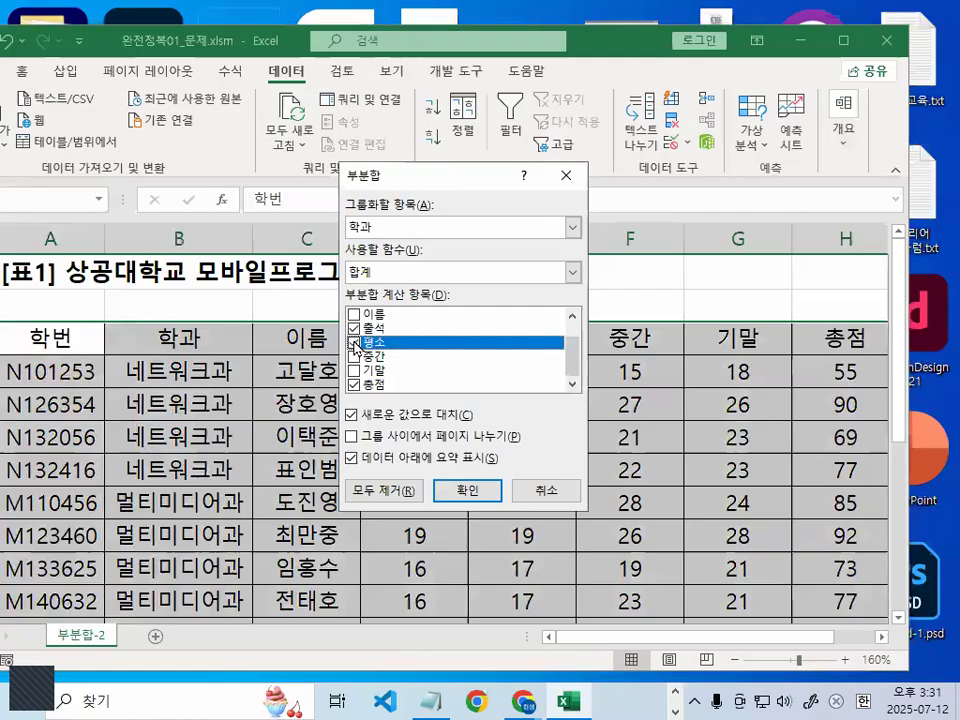
left_click(354, 384)
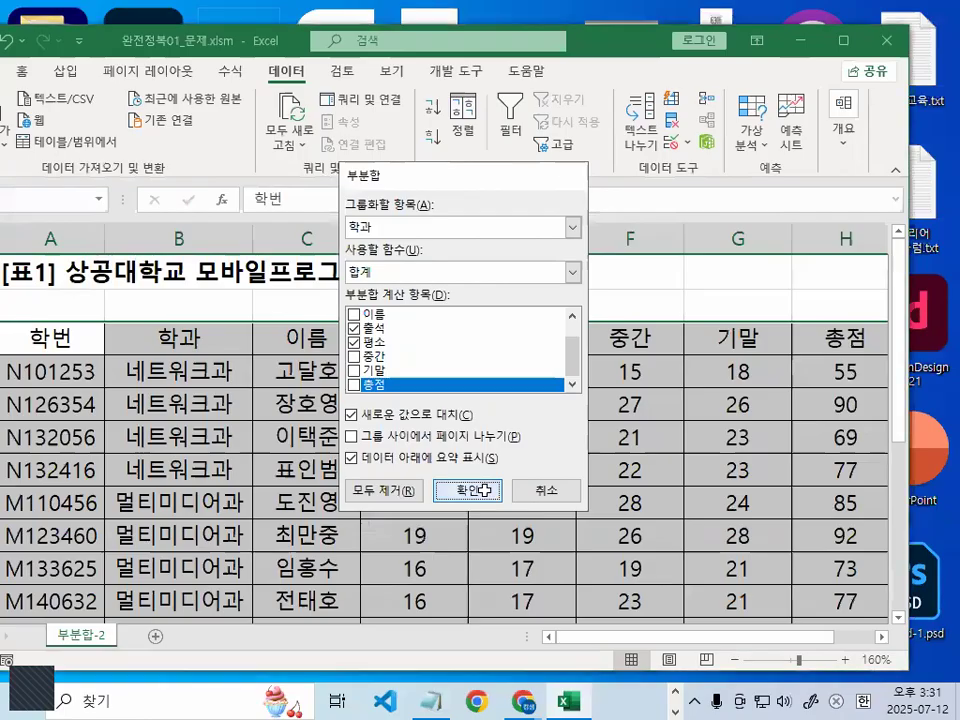
left_click(490, 500)
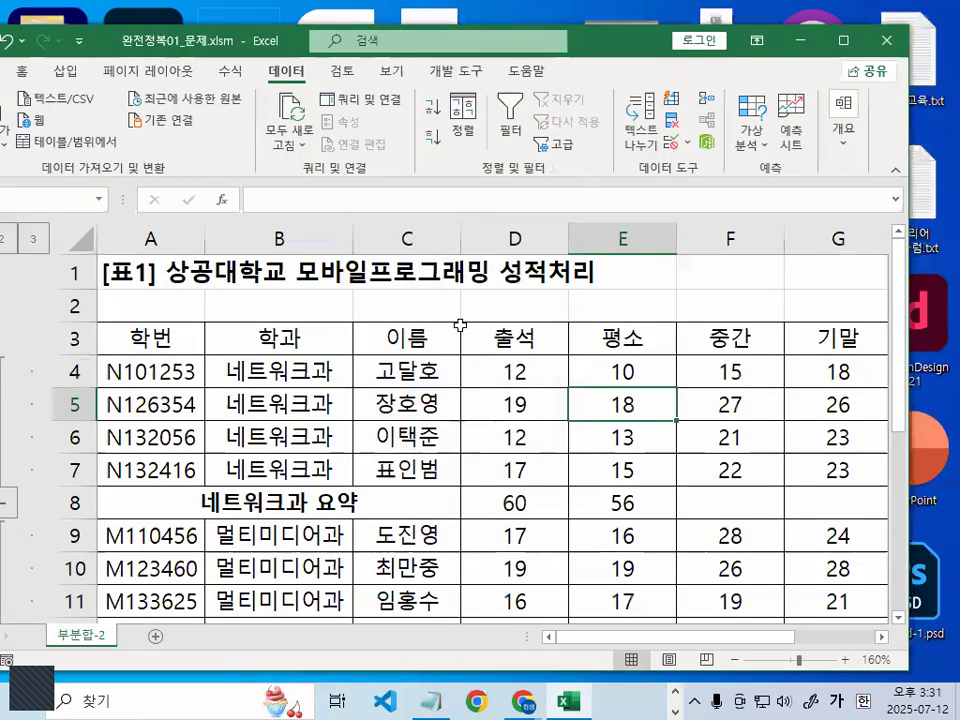
Autofit column B for the 네트워크과 요약 labels and check the 출석 subtotal formula in D8
double_click(353, 238)
left_click(362, 505)
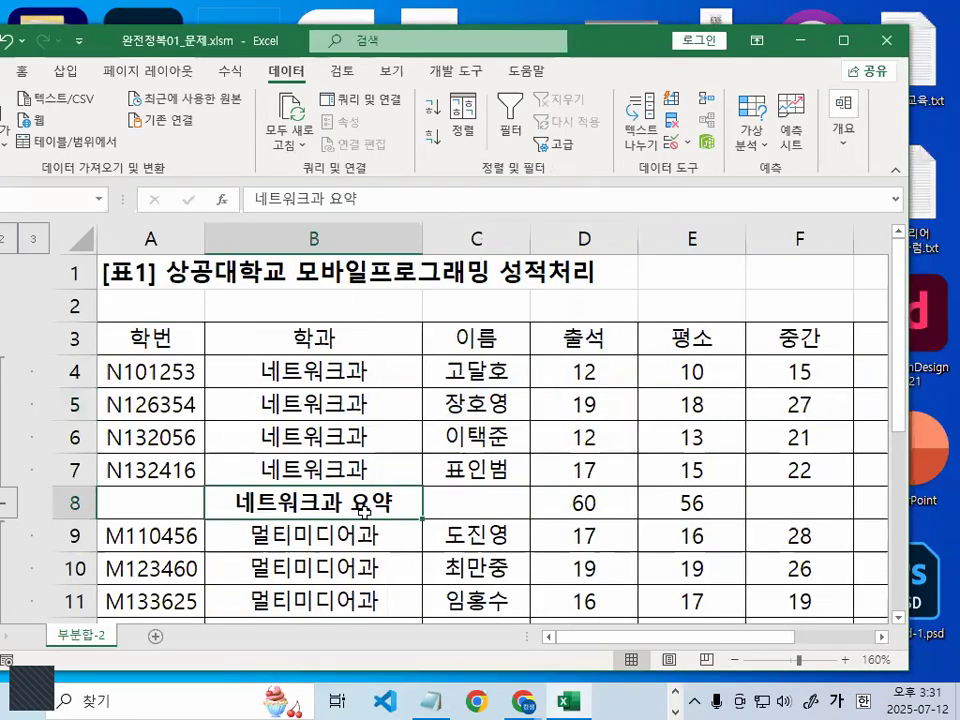
left_click(583, 505)
left_click_drag(608, 337, 625, 348)
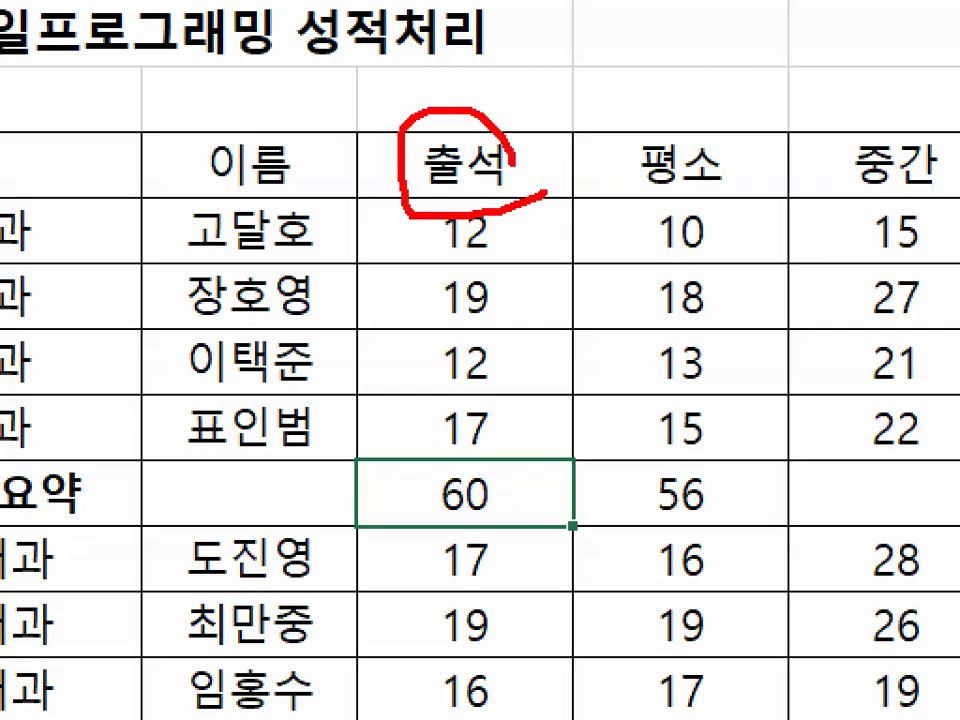
left_click_drag(643, 205, 735, 235)
mouse_move(761, 506)
left_mouse_down()
mouse_move(729, 519)
mouse_move(765, 565)
left_mouse_up()
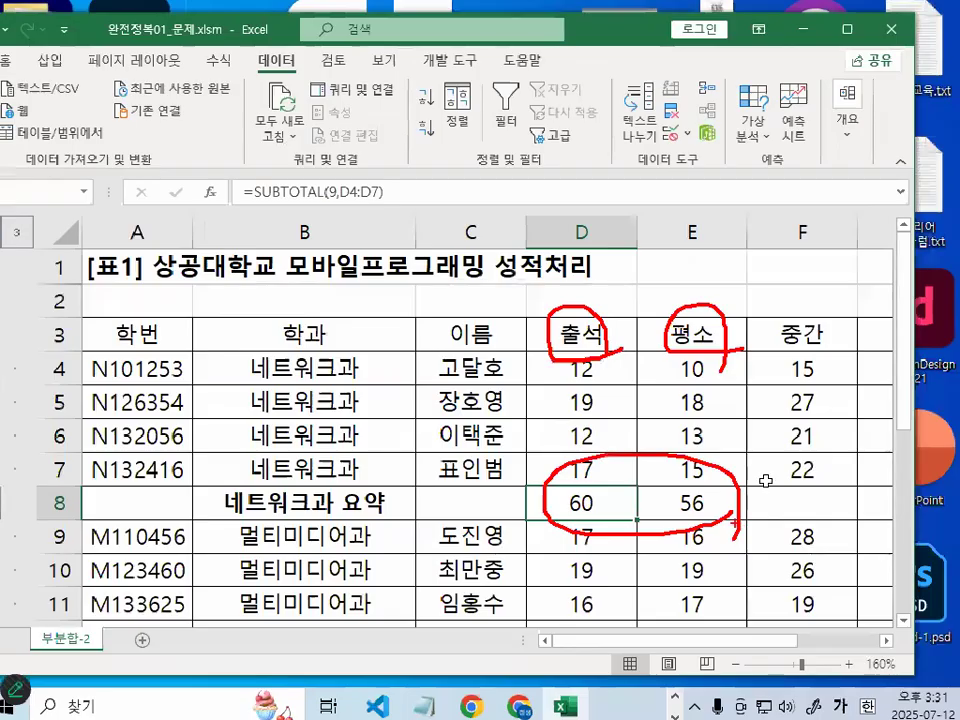
left_click(465, 297)
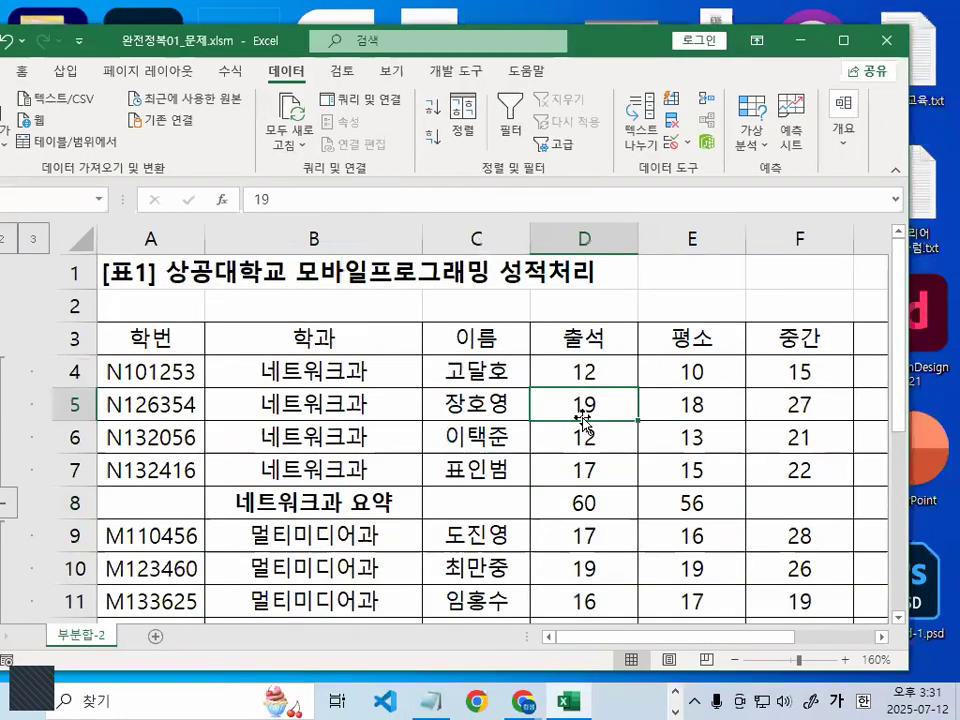
left_click(844, 118)
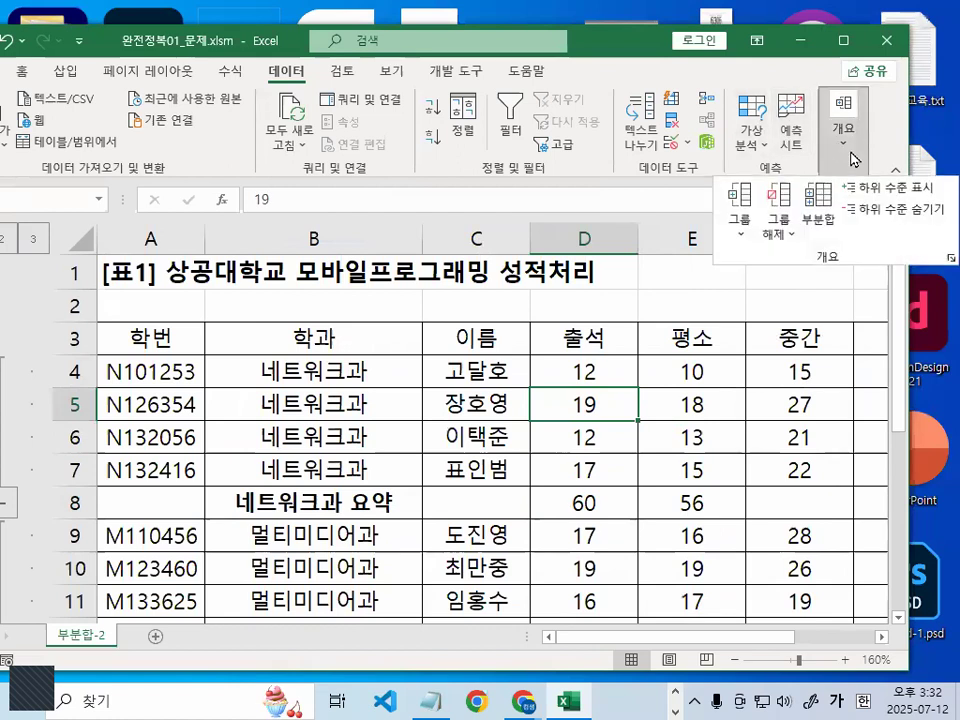
Set a second 학과 subtotal to Max, calculated on 총점 only
left_click(825, 207)
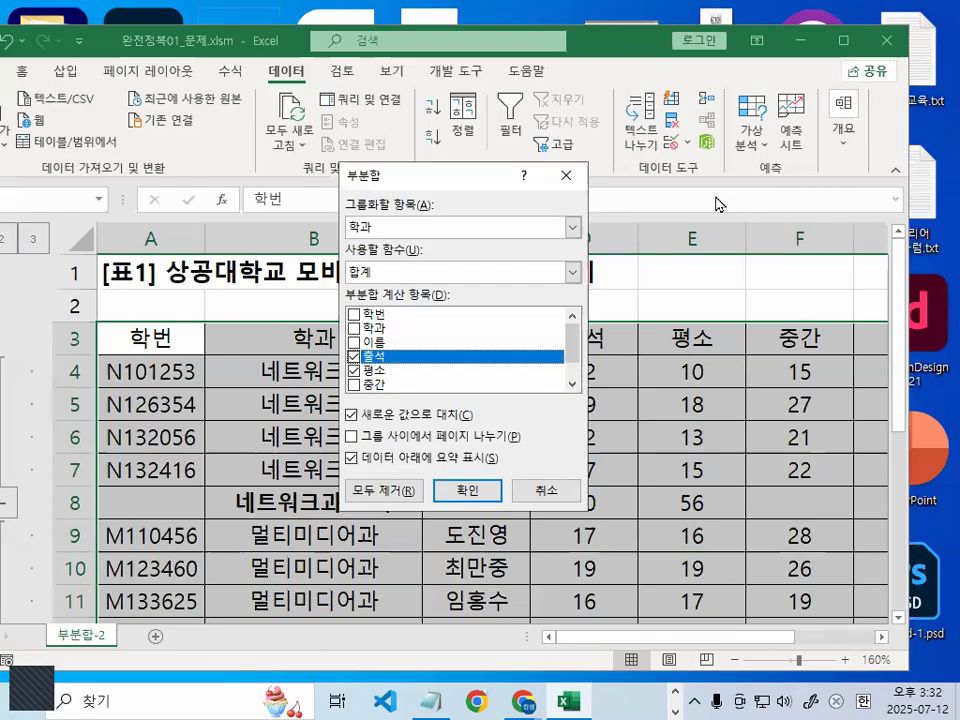
left_click(380, 273)
left_click(370, 332)
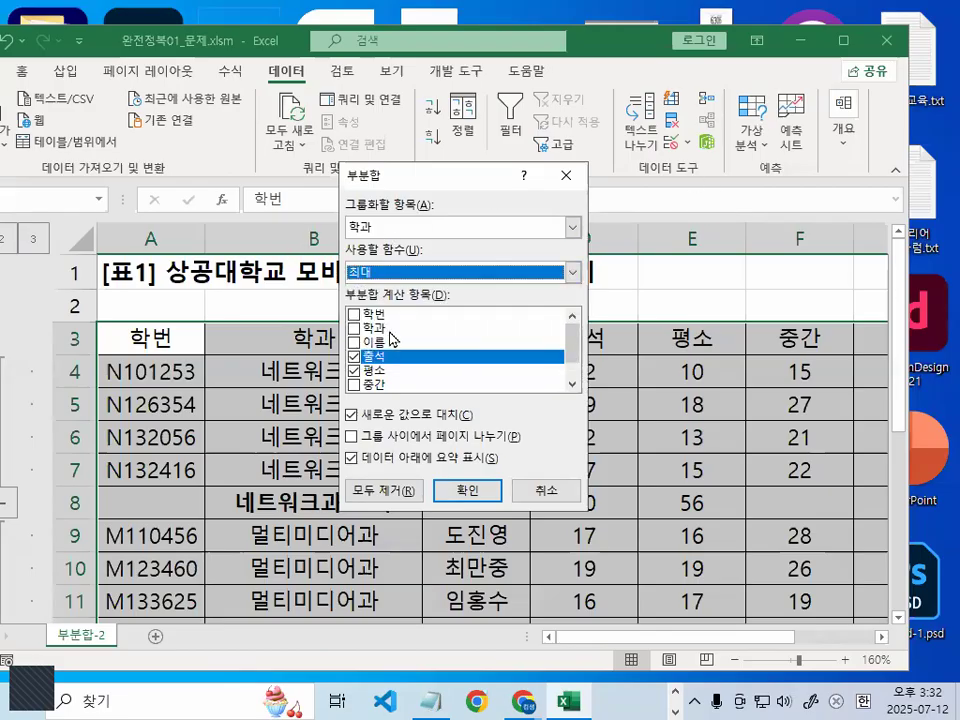
left_click(354, 371)
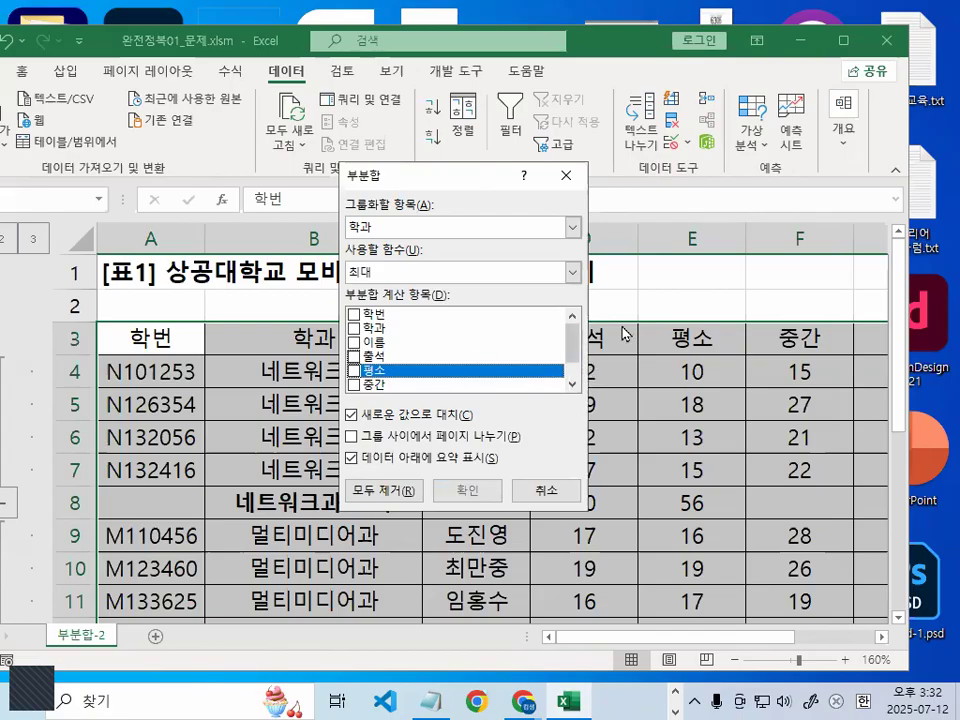
left_click_drag(571, 345, 571, 362)
left_click(354, 384)
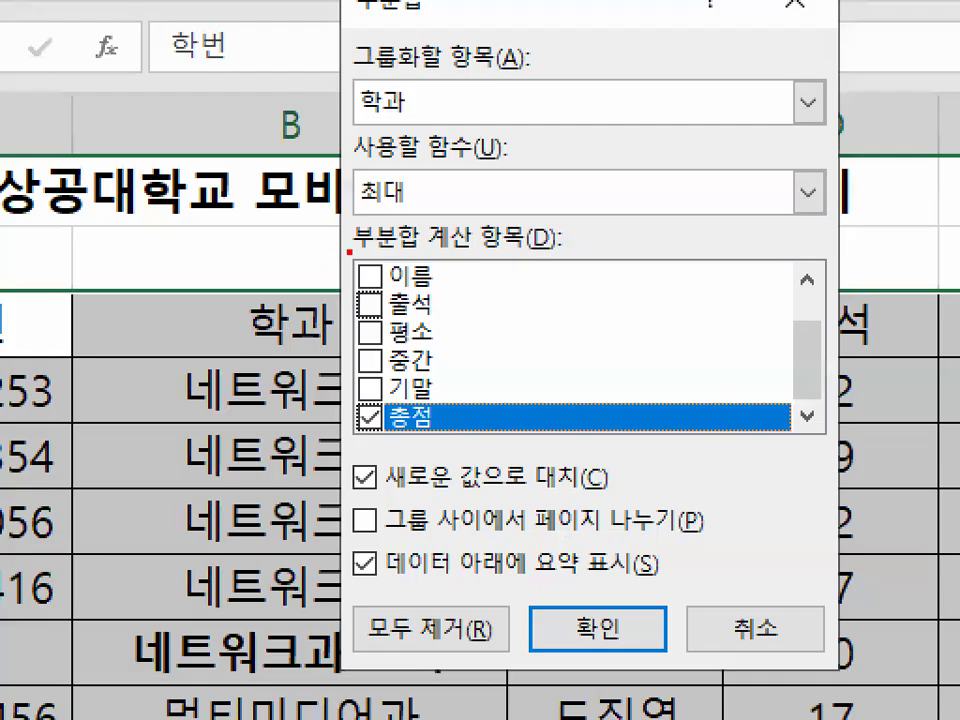
left_click_drag(349, 251, 346, 404)
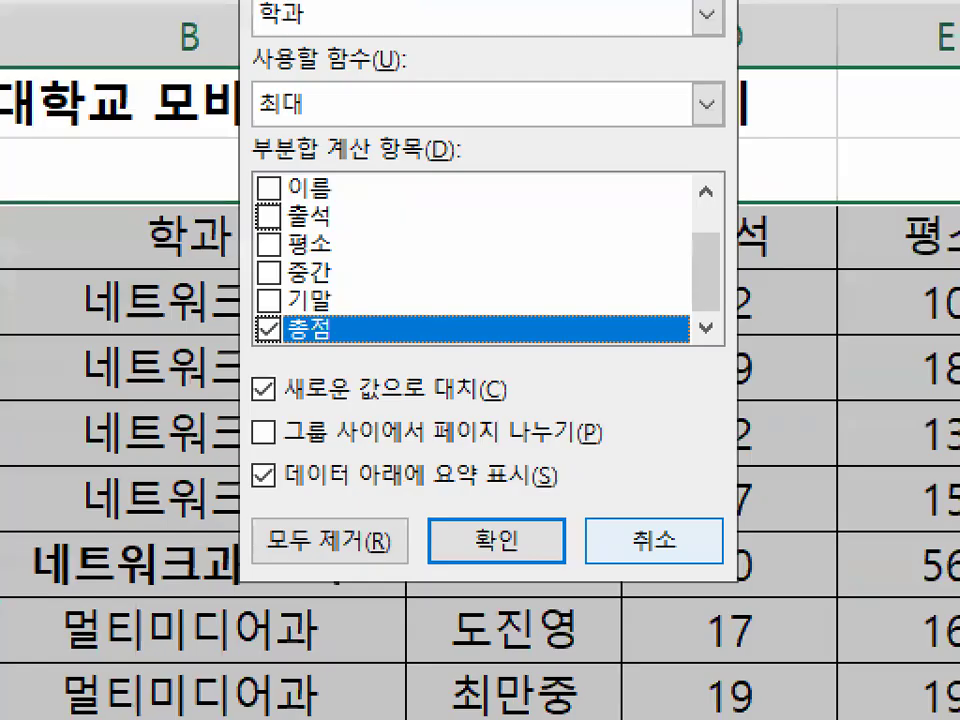
mouse_move(294, 410)
left_mouse_down()
mouse_move(255, 410)
mouse_move(561, 408)
left_mouse_up()
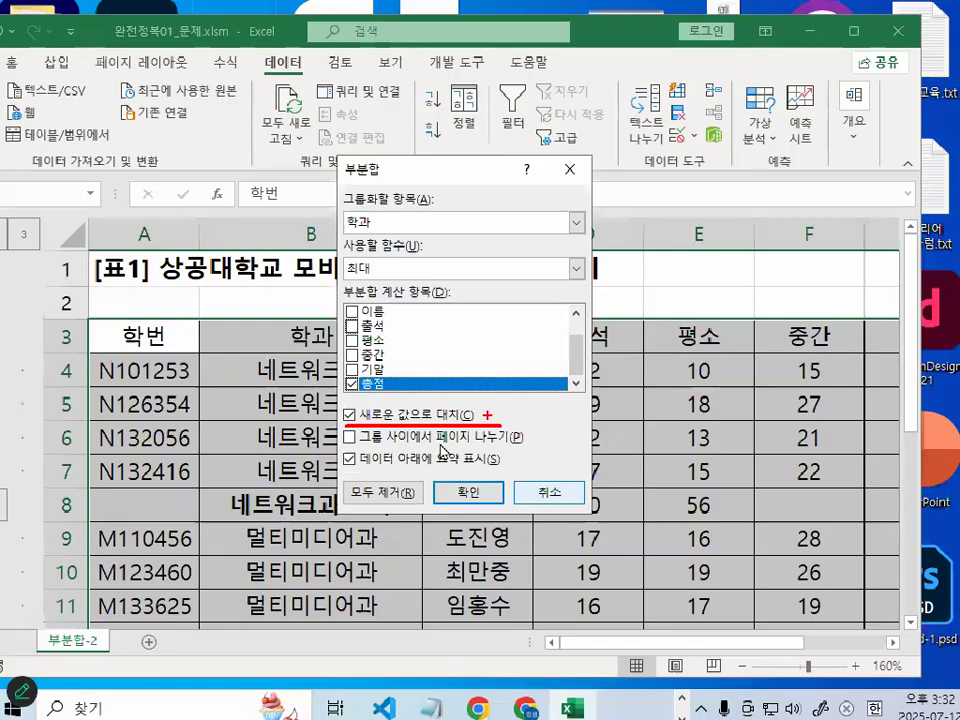
Uncheck Replace current subtotals, apply, and verify the 네트워크과 maximum of 90 in H8
left_click(351, 415)
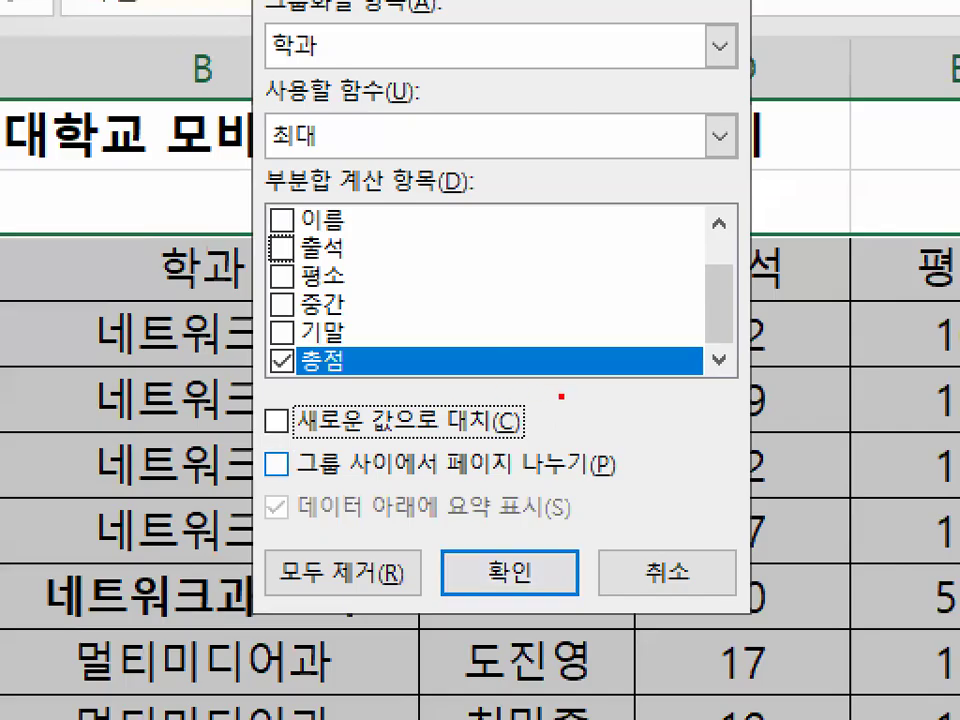
mouse_move(494, 400)
left_mouse_down()
mouse_move(329, 400)
mouse_move(457, 400)
left_mouse_up()
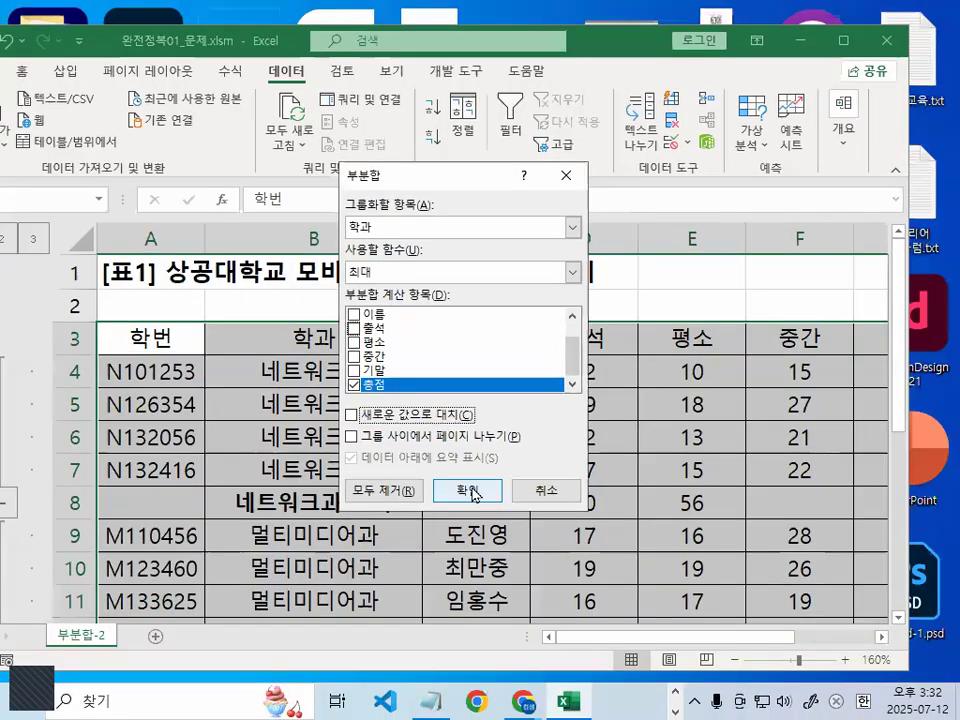
left_click(509, 572)
mouse_move(403, 497)
left_mouse_down()
mouse_move(868, 497)
mouse_move(681, 497)
mouse_move(745, 510)
mouse_move(741, 522)
mouse_move(758, 507)
left_mouse_up()
left_click(745, 510)
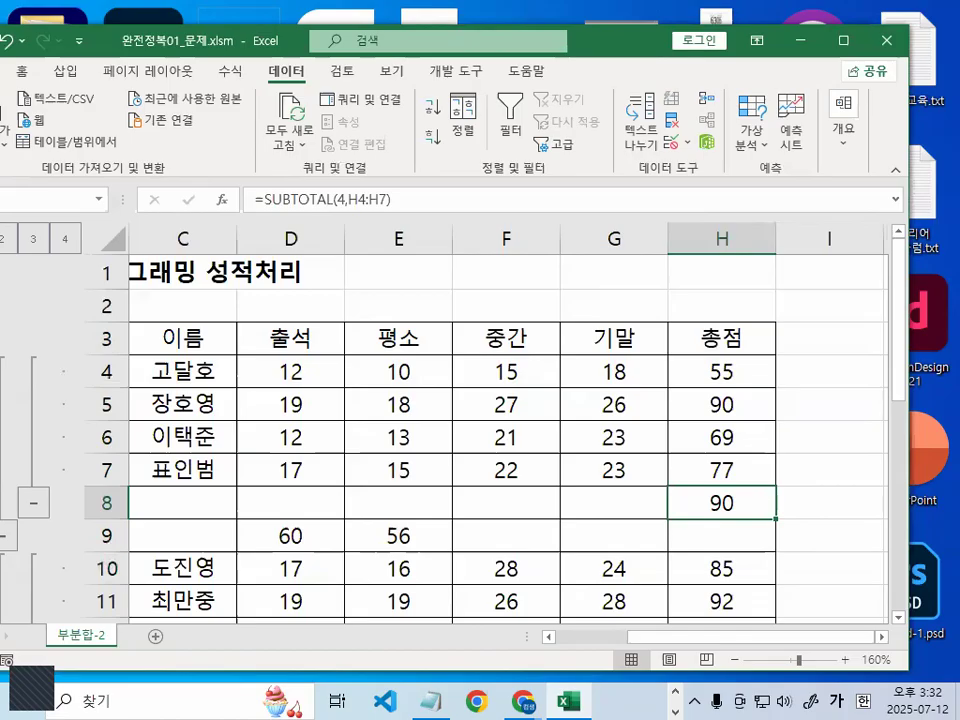
Maximize the Excel window to view the finished nested subtotal table
double_click(594, 42)
Close the current workbook, discarding changes without saving
left_click(30, 46)
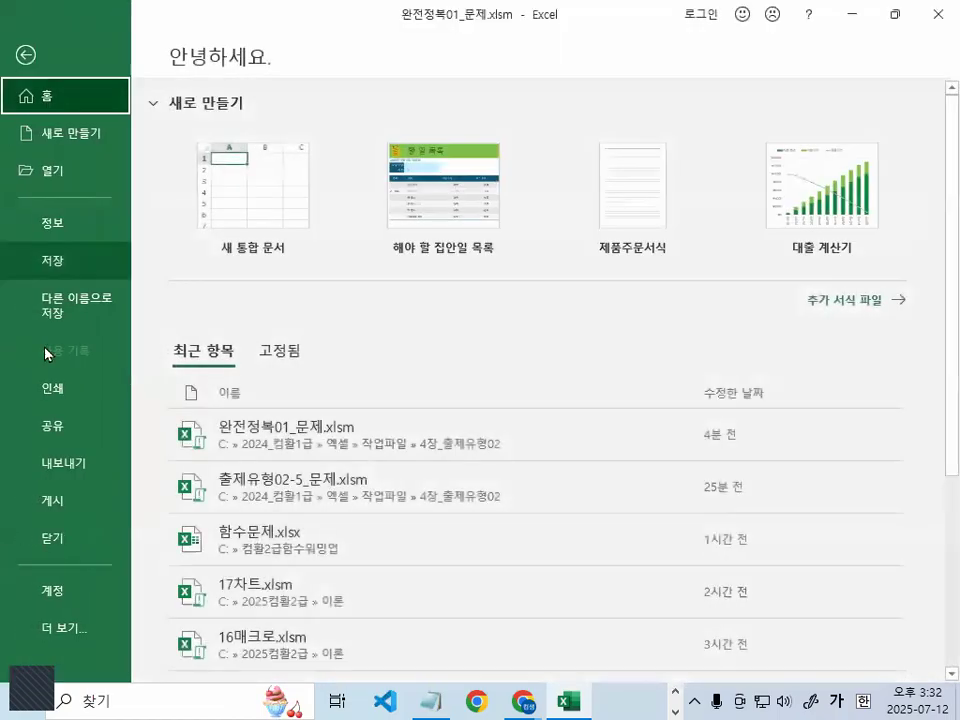
left_click(64, 535)
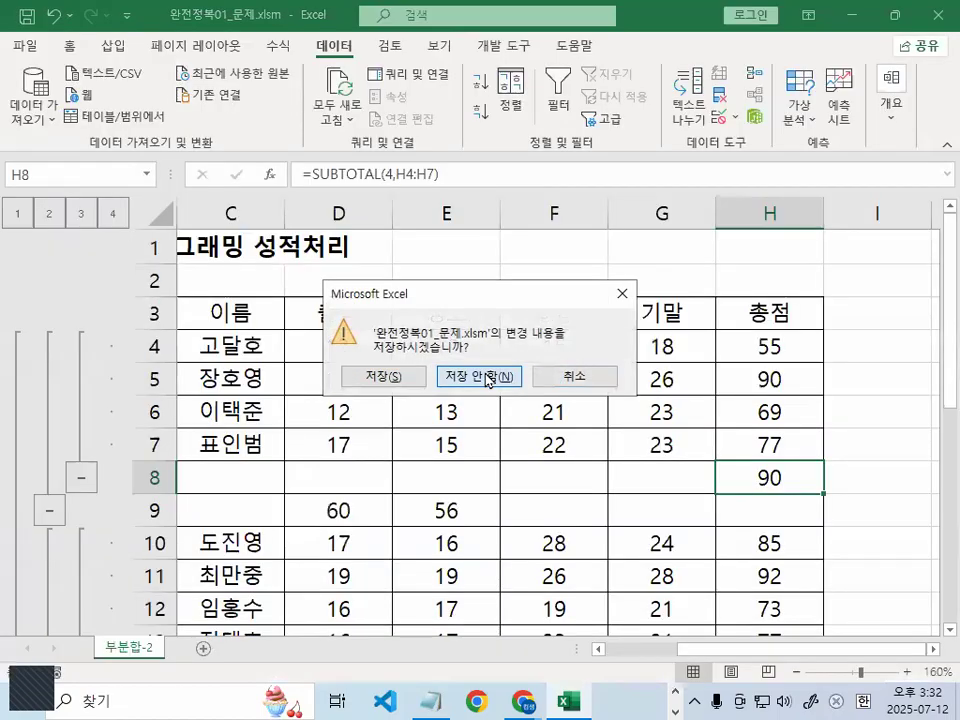
left_click(488, 378)
Open the workbook 완전정복02_문제.xlsm from its folder
left_click(26, 46)
left_click(52, 170)
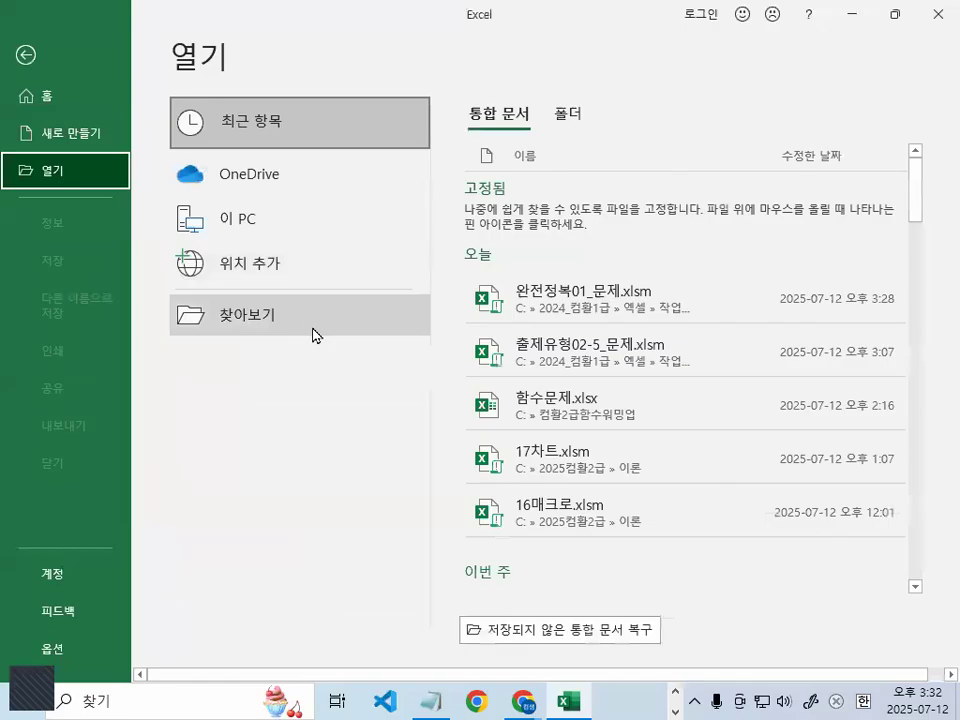
left_click(311, 322)
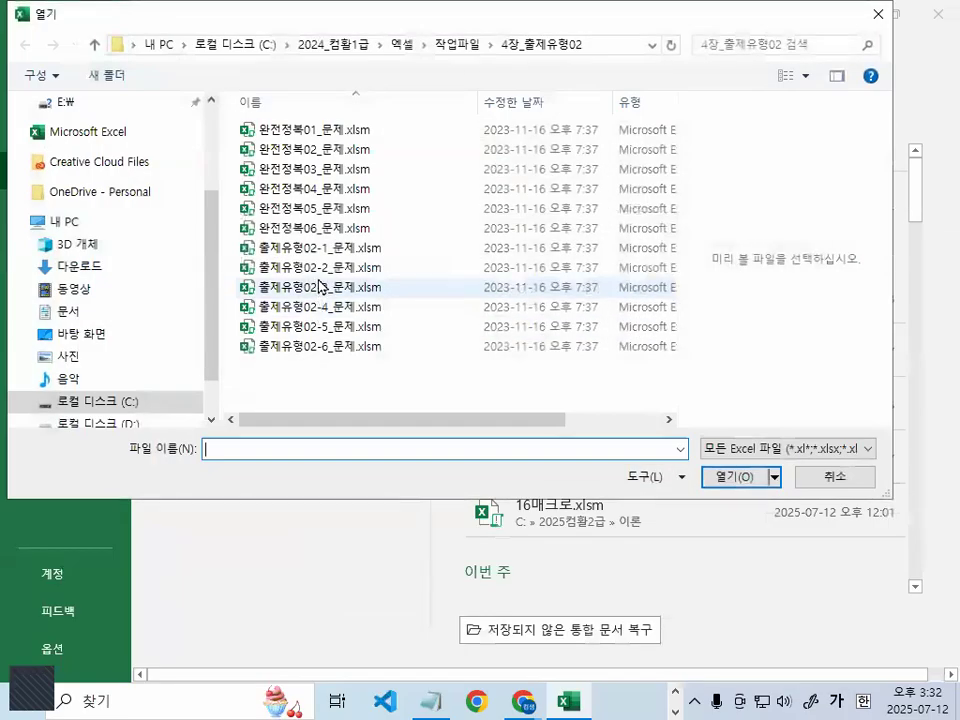
double_click(268, 148)
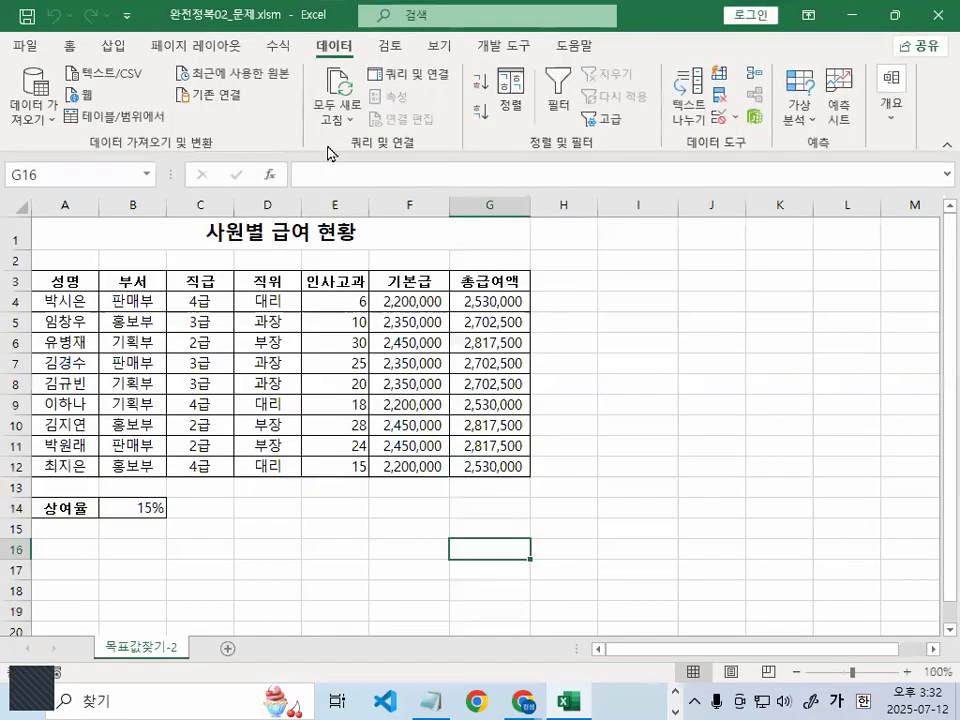
scroll(520, 455, "up", 2)
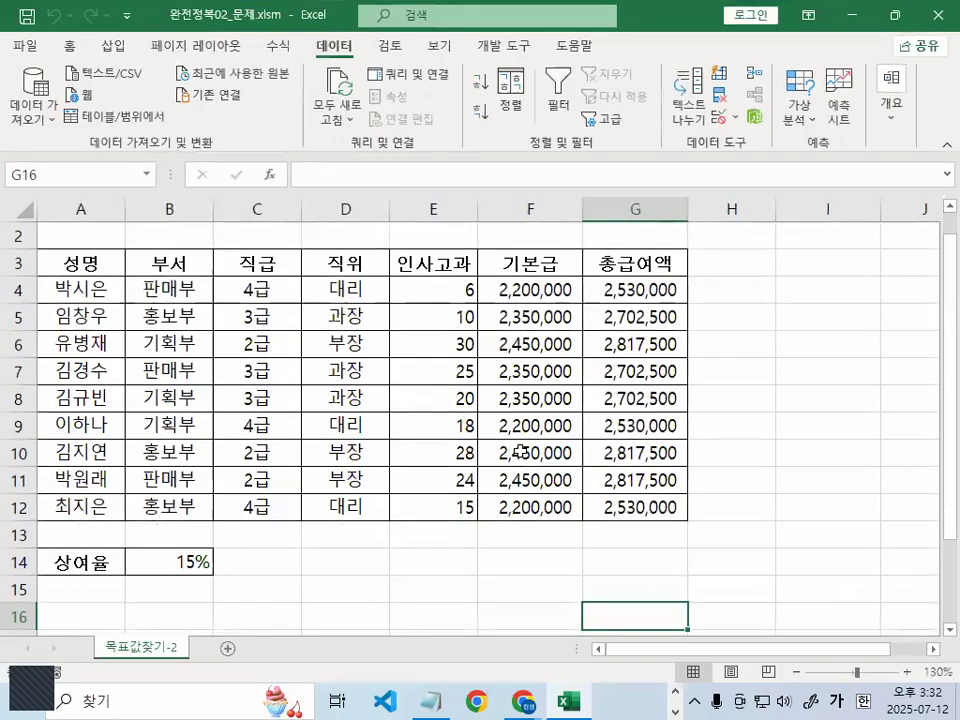
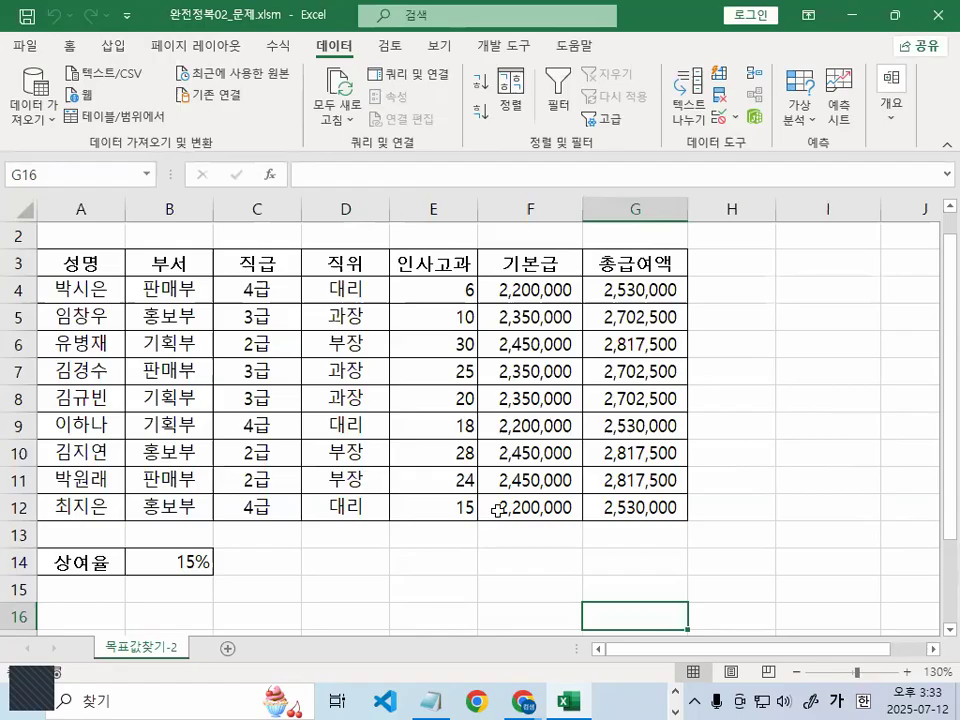
Inspect G12's total formula and its cell references without changing it
scroll(739, 540, "up", 4)
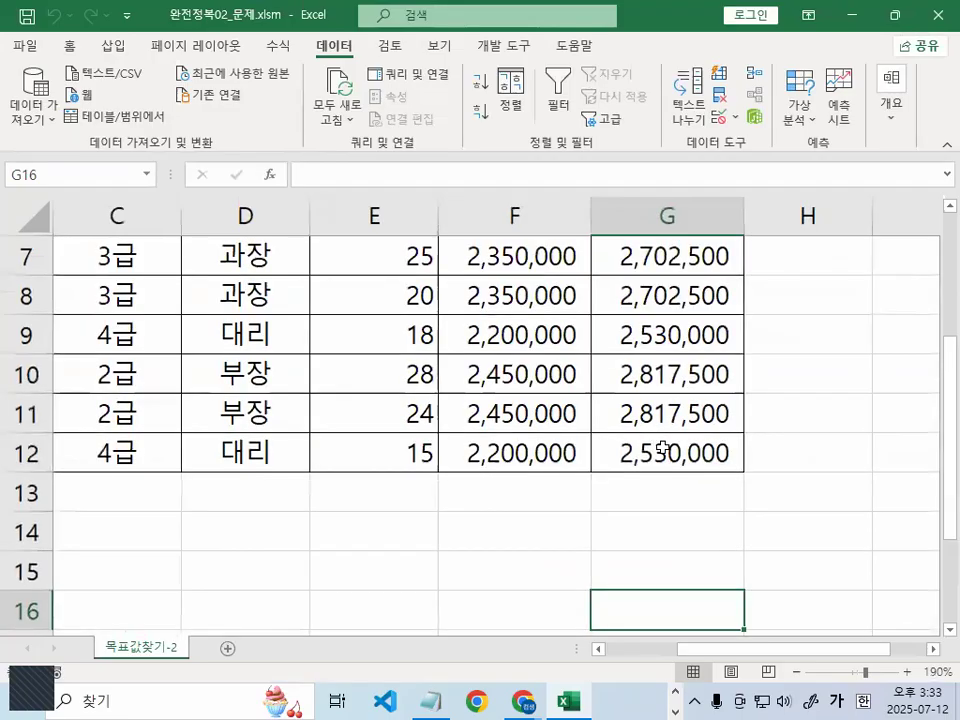
left_click(662, 448)
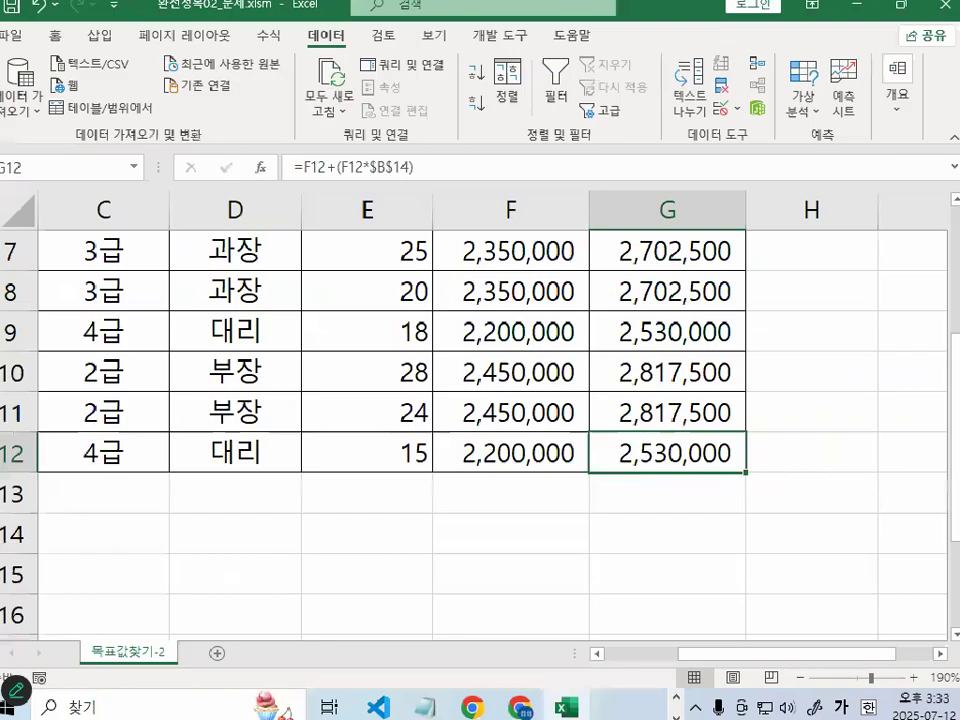
double_click(664, 456)
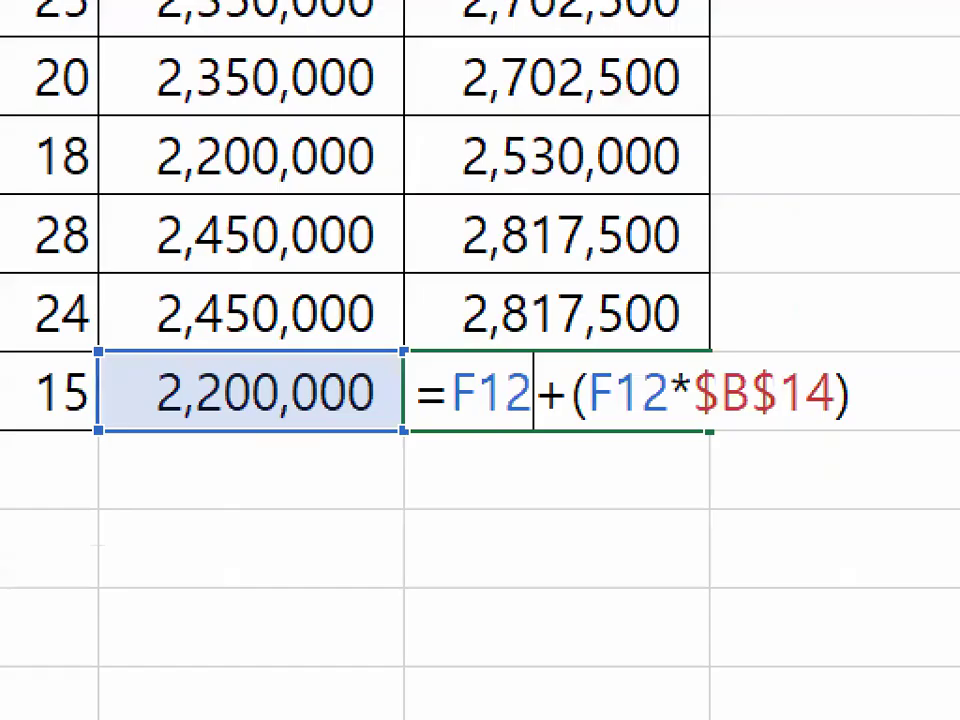
mouse_move(899, 410)
left_mouse_down()
mouse_move(461, 424)
mouse_move(482, 304)
mouse_move(872, 403)
mouse_move(862, 396)
left_mouse_up()
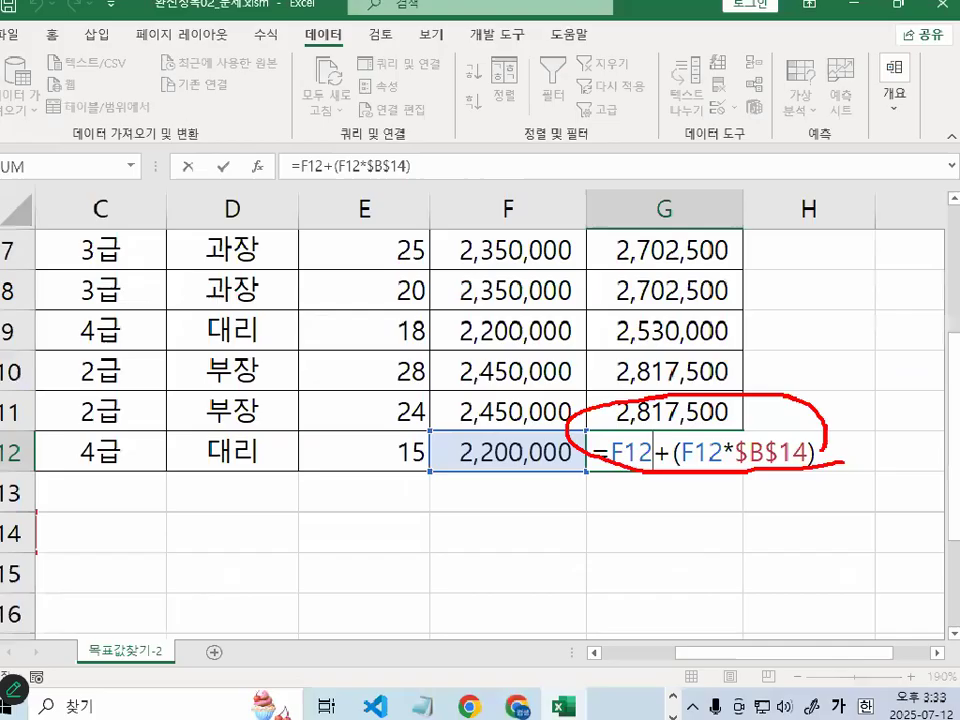
key("Escape")
mouse_move(725, 461)
left_mouse_down()
mouse_move(696, 475)
mouse_move(728, 462)
left_mouse_up()
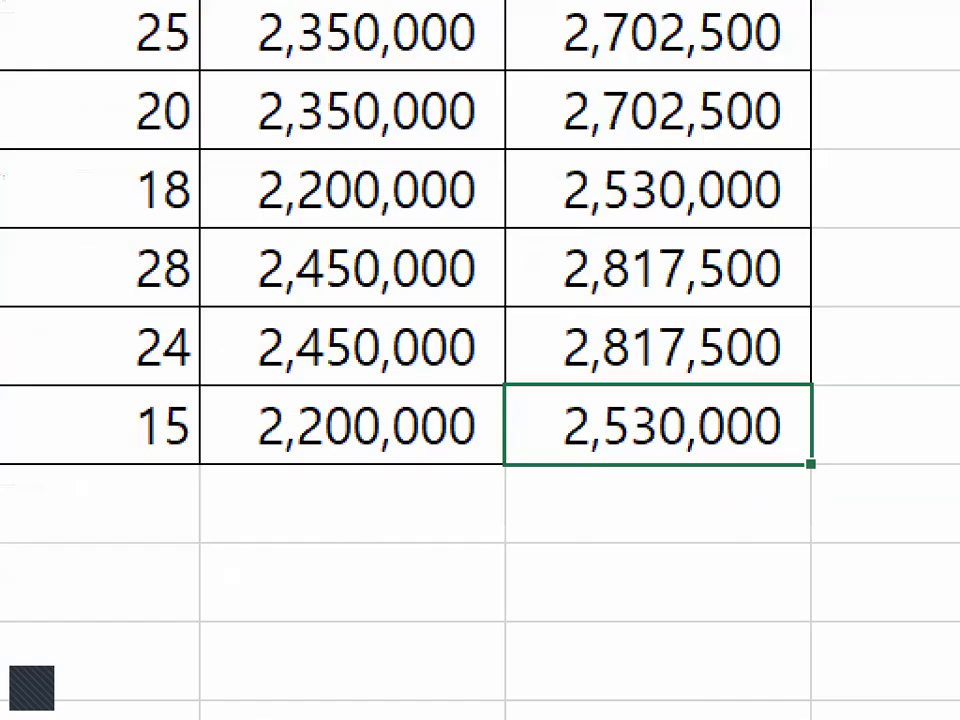
left_click_drag(538, 418, 580, 526)
key("Escape")
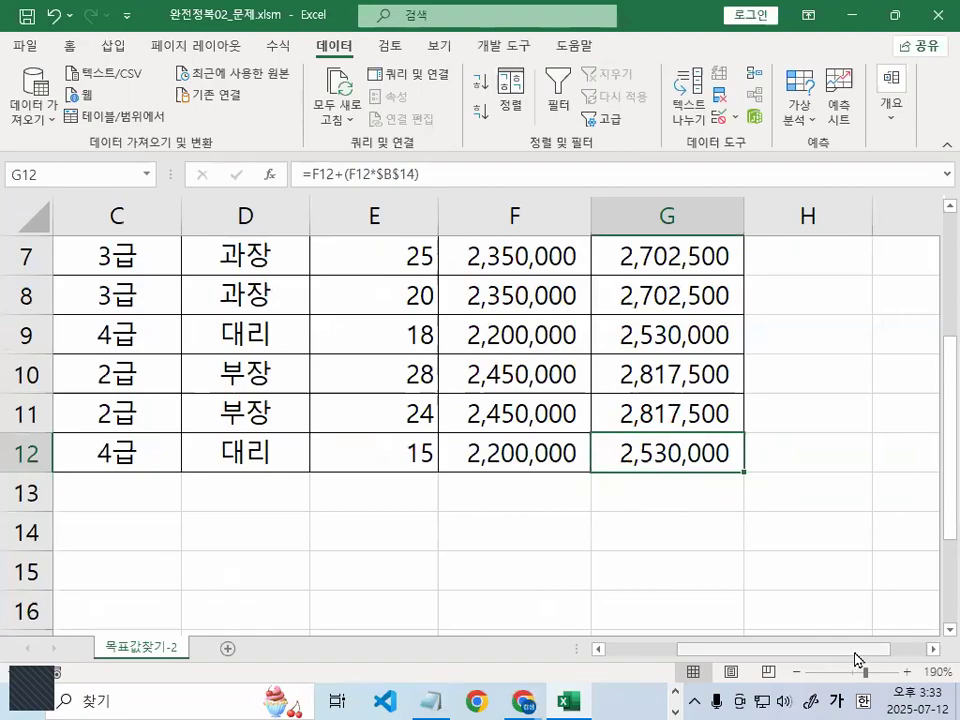
scroll(553, 618, "left", 3)
Examine the 15% bonus rate in B14 that drives the column G totals
left_click(246, 536)
key("ctrl+1")
mouse_move(354, 514)
left_mouse_down()
mouse_move(357, 524)
mouse_move(354, 514)
left_mouse_up()
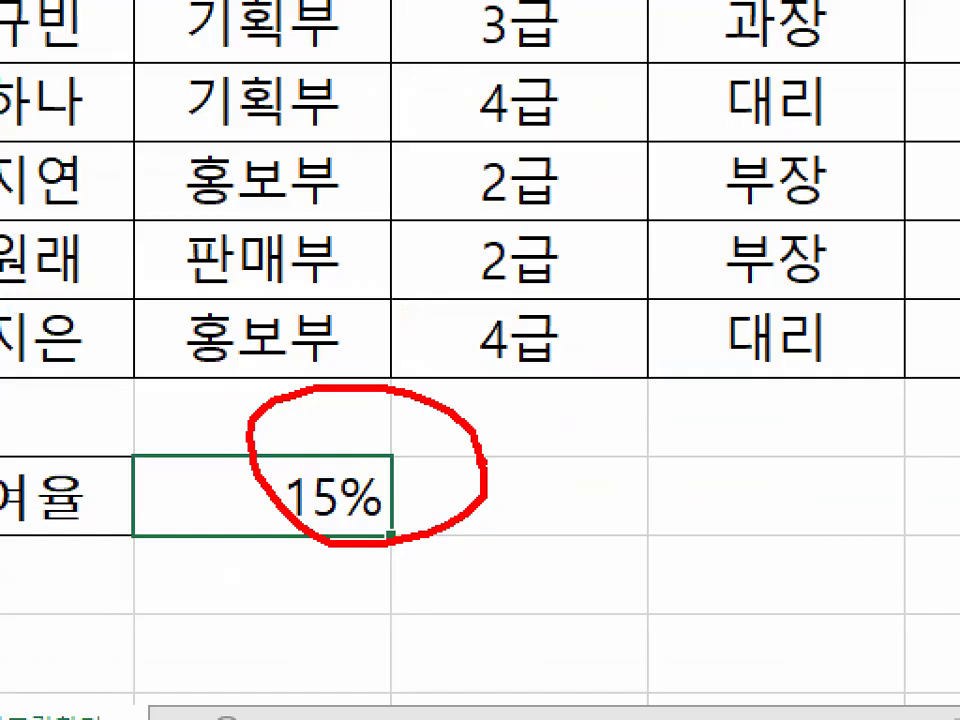
left_click_drag(258, 462, 410, 340)
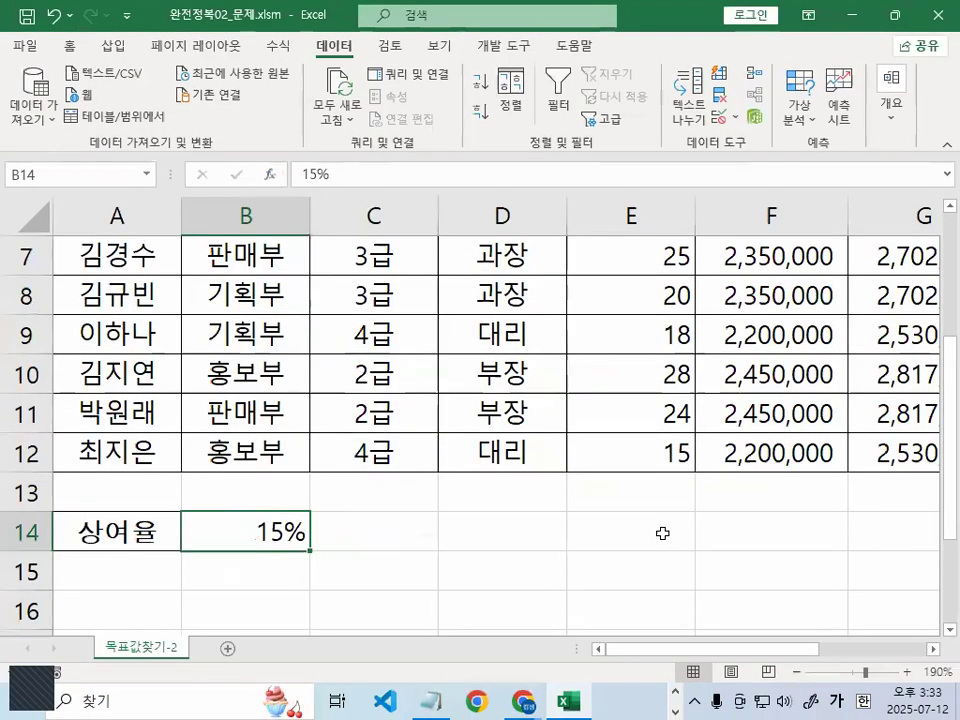
left_click(664, 531)
left_click(934, 653)
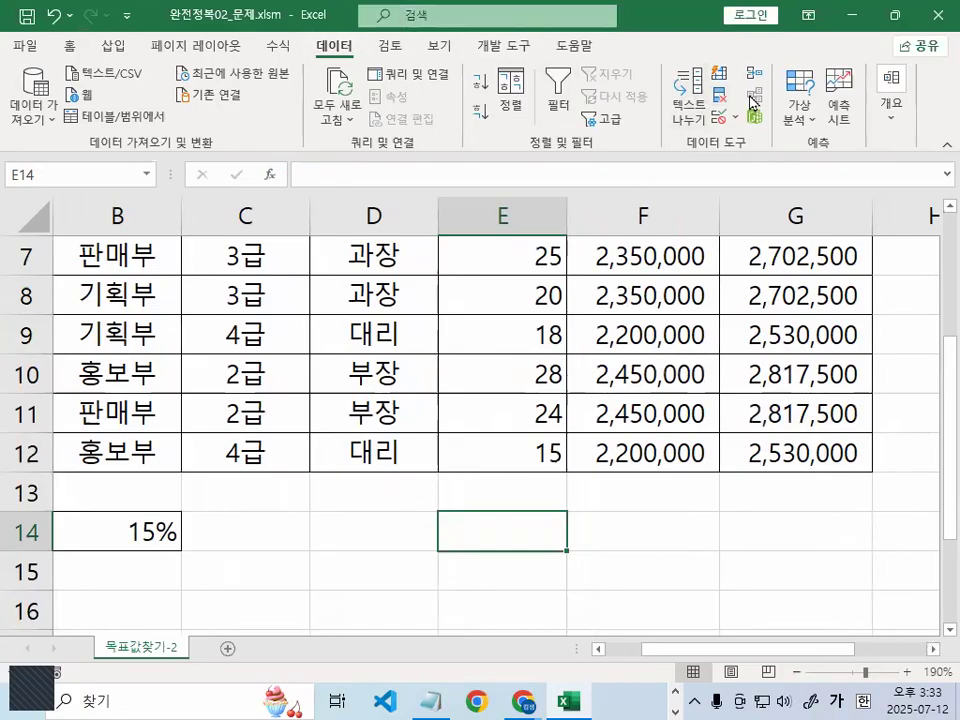
key("ctrl+1")
left_click(906, 96)
left_click_drag(851, 140, 833, 157)
left_click_drag(743, 213, 710, 243)
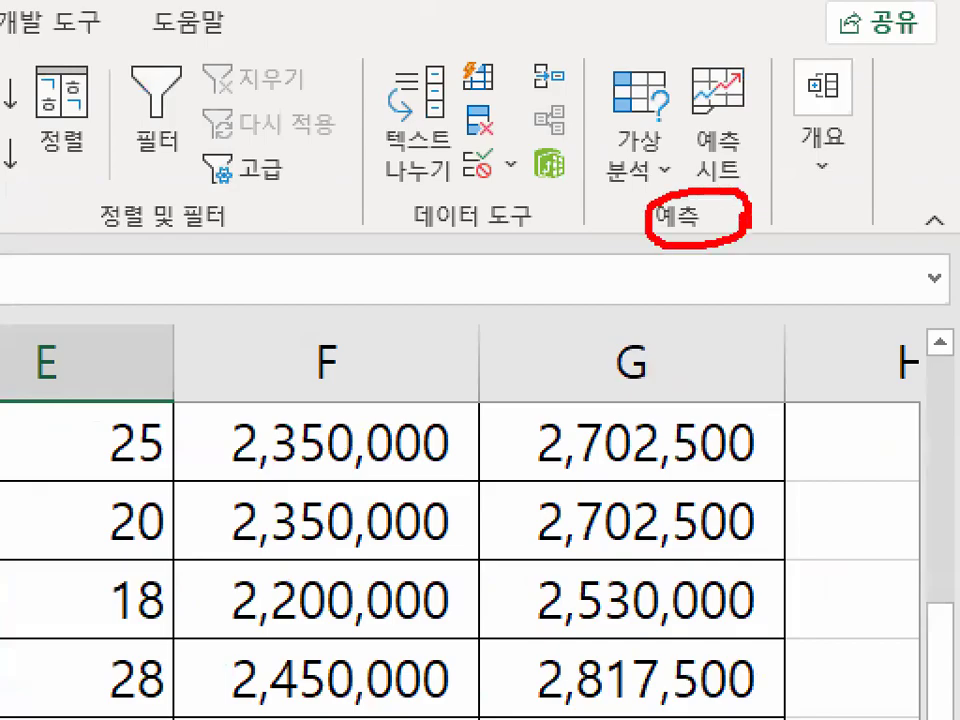
mouse_move(660, 153)
left_mouse_down()
mouse_move(603, 160)
mouse_move(670, 150)
left_mouse_up()
key("Escape")
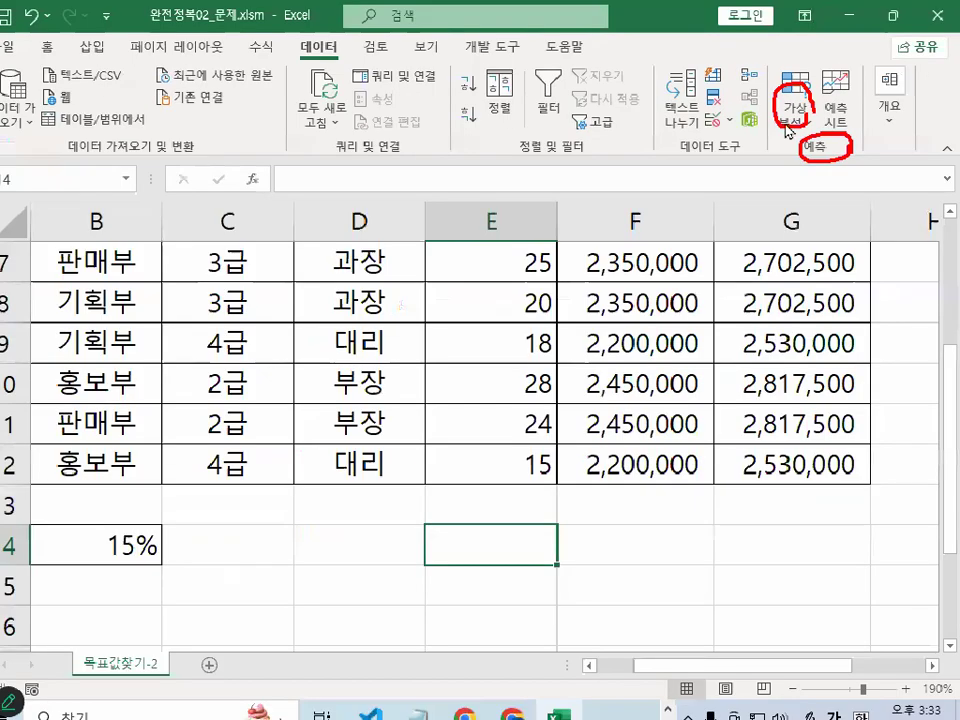
Start 목표값 찾기 with G12 as the formula cell and target value 3,000,000
left_click(656, 173)
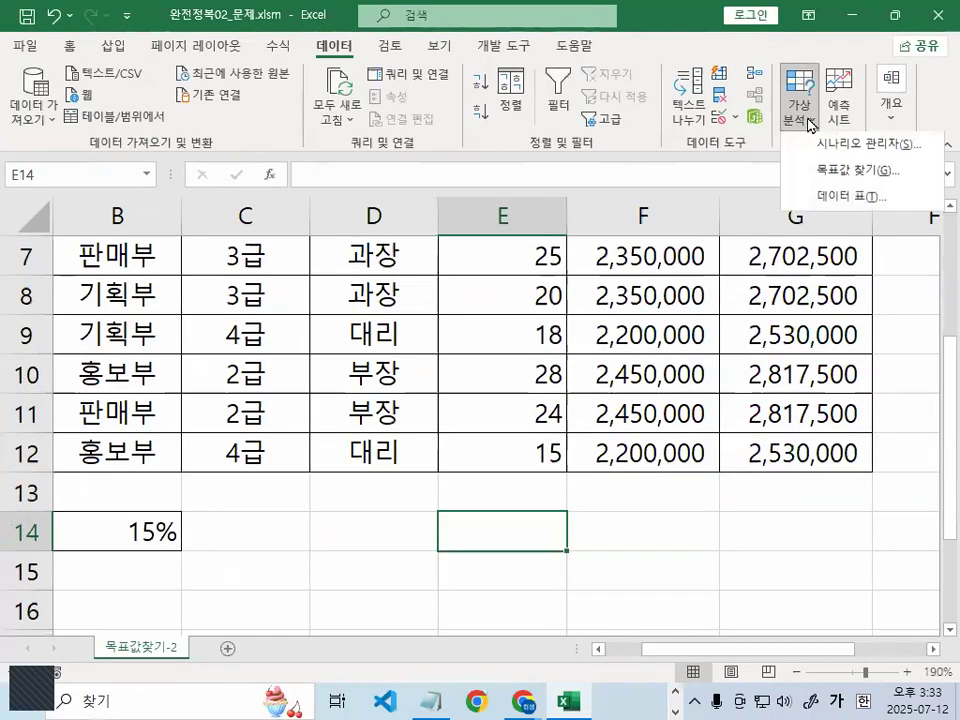
left_click(857, 172)
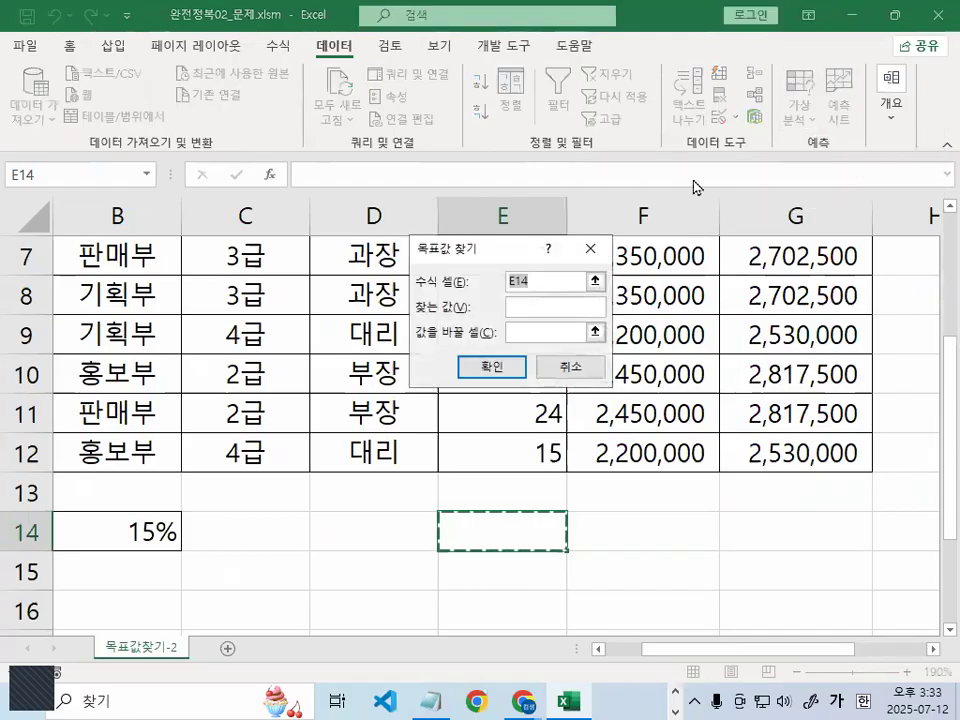
left_click_drag(482, 262, 482, 158)
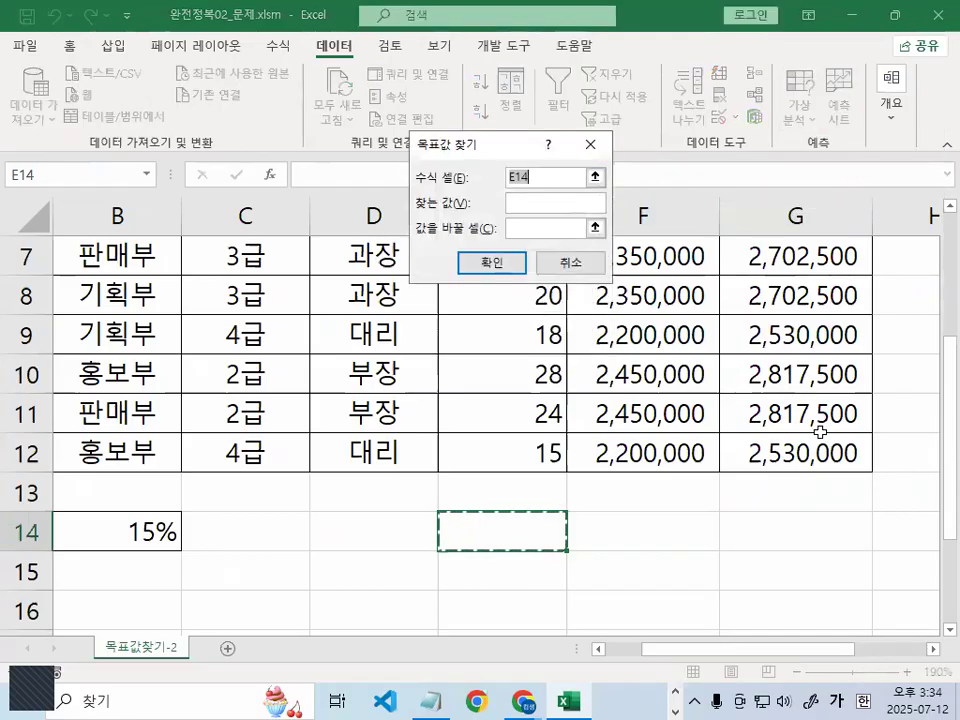
left_click(816, 455)
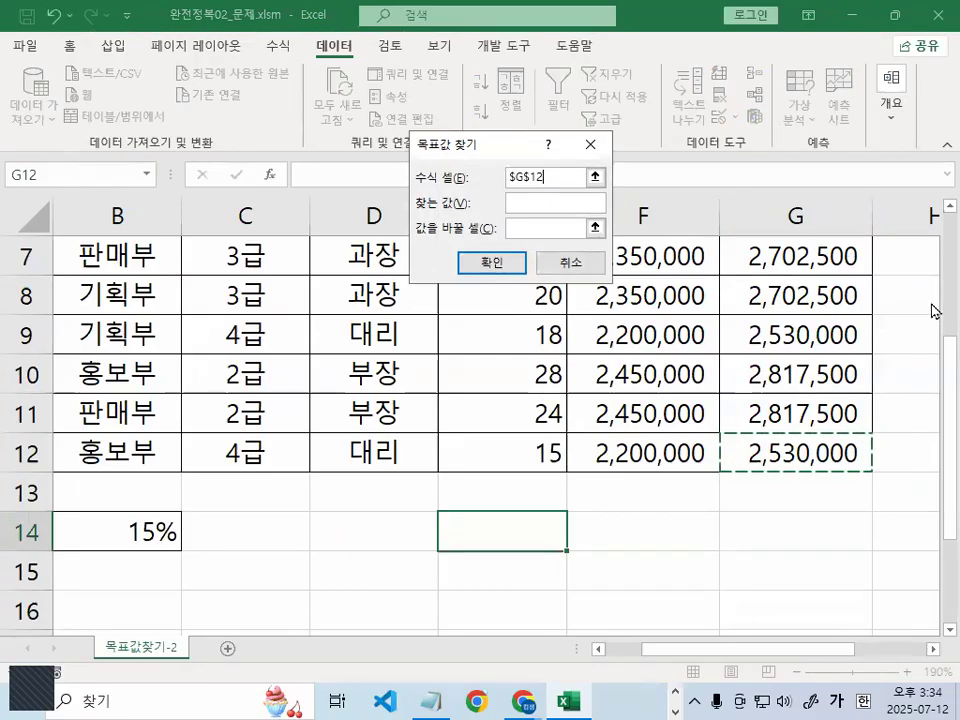
key("ctrl+1")
left_click(561, 202)
left_click_drag(446, 94, 643, 146)
key("Escape")
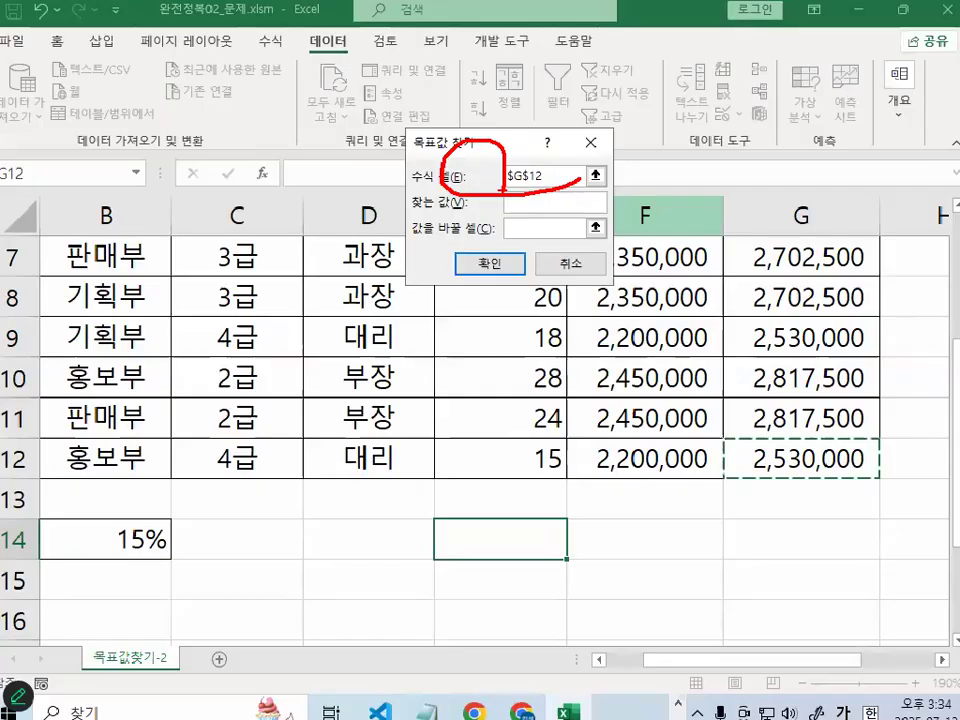
left_click(562, 202)
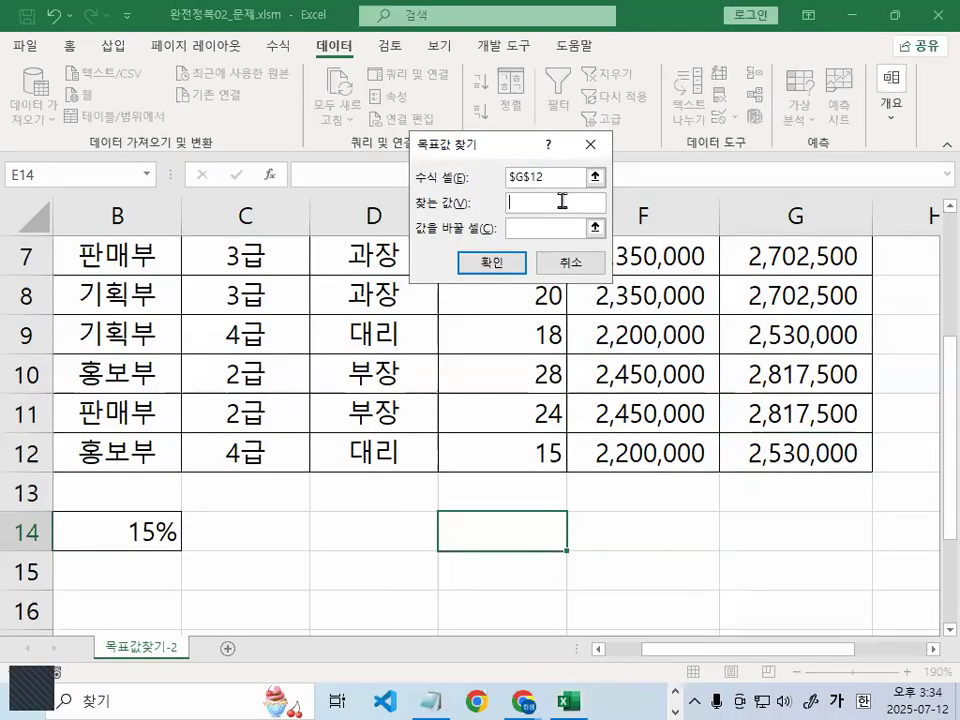
type("30000")
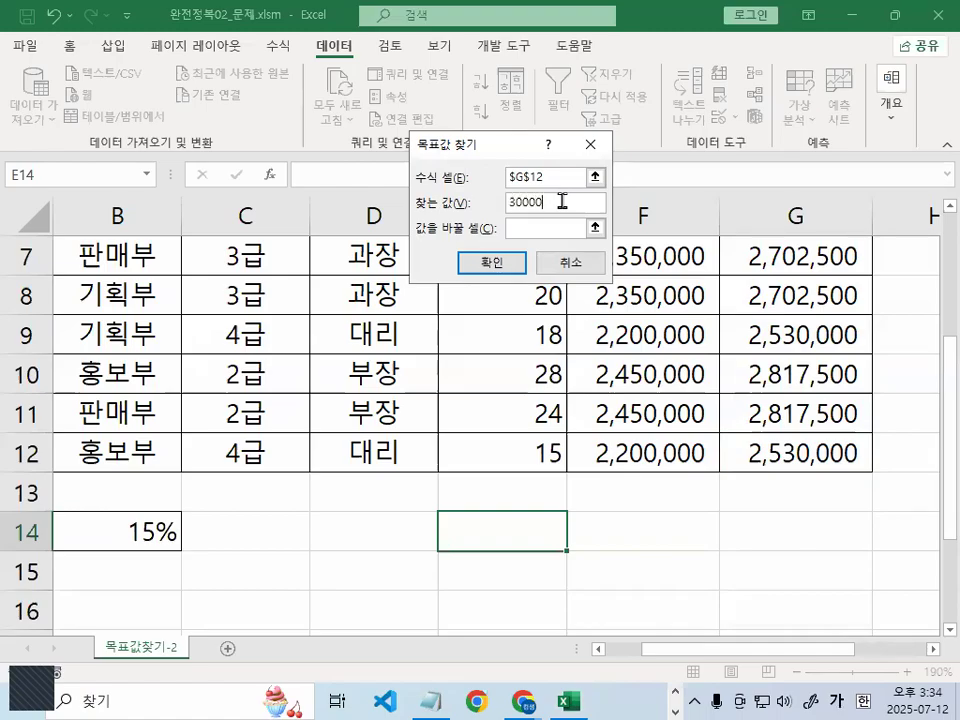
Set B14 as the cell to change and run Goal Seek, yielding a 36% bonus rate
left_click(570, 229)
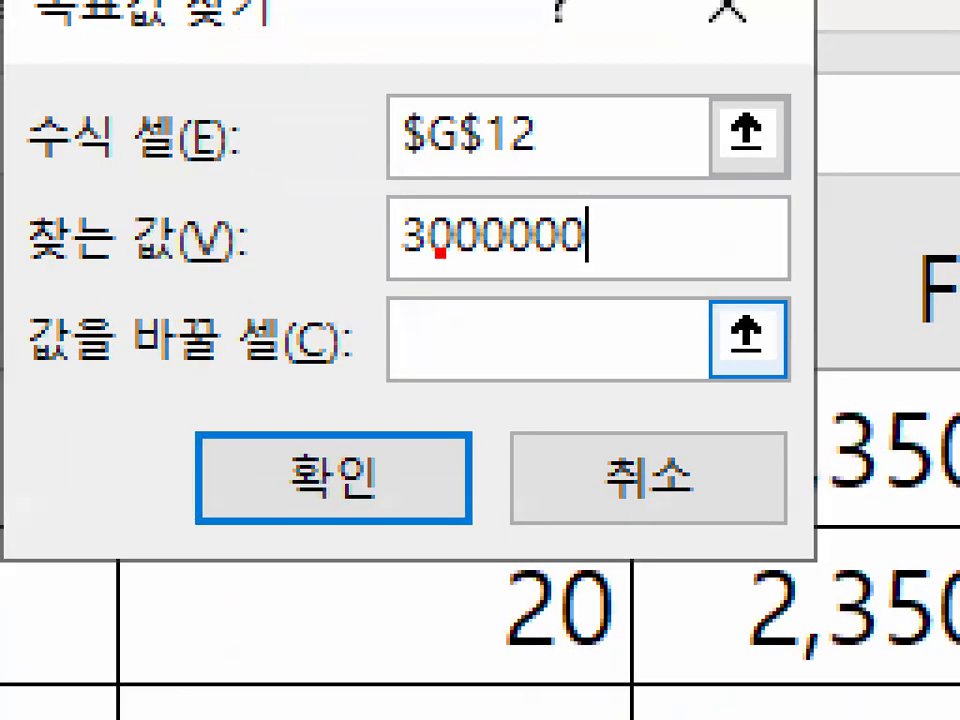
left_click_drag(447, 248, 590, 252)
key("Escape")
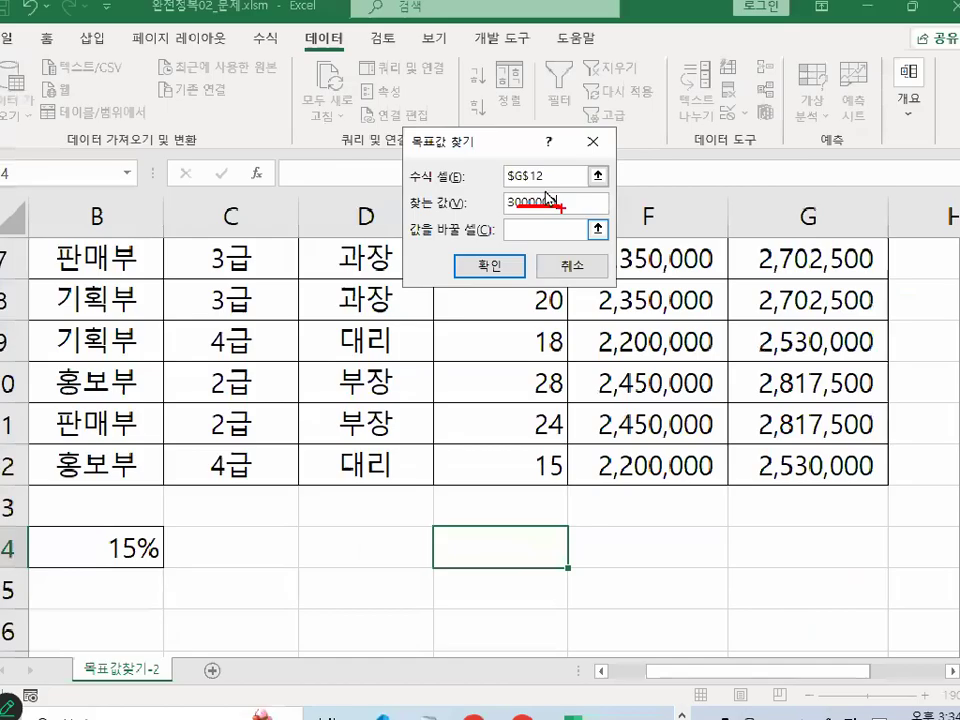
key("ctrl+1")
mouse_move(477, 198)
left_mouse_down()
mouse_move(382, 200)
mouse_move(500, 183)
left_mouse_up()
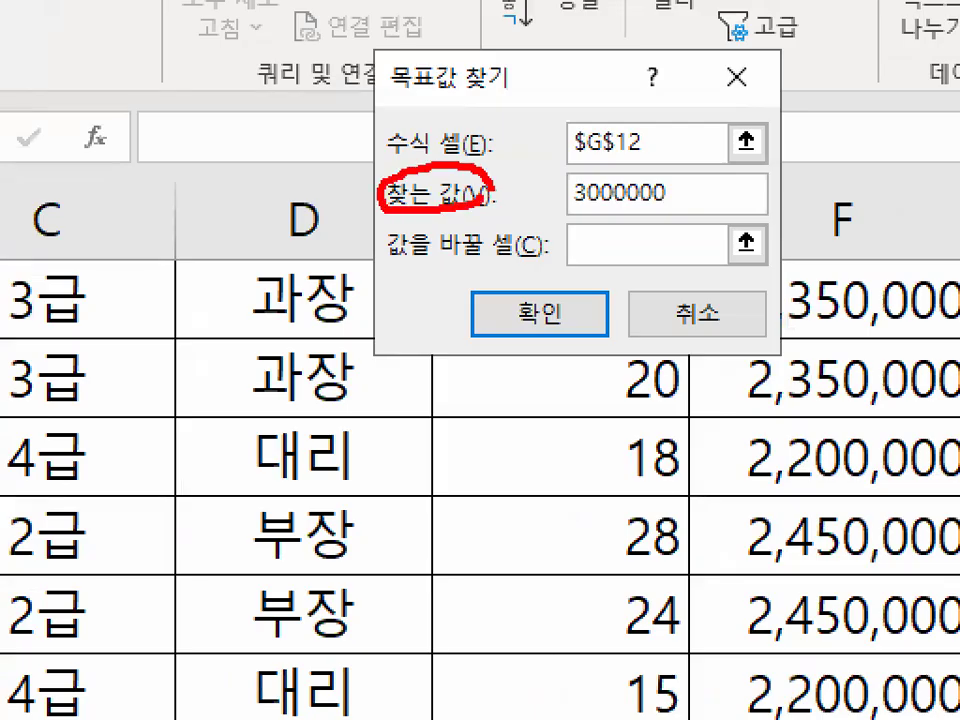
key("Escape")
left_click(543, 229)
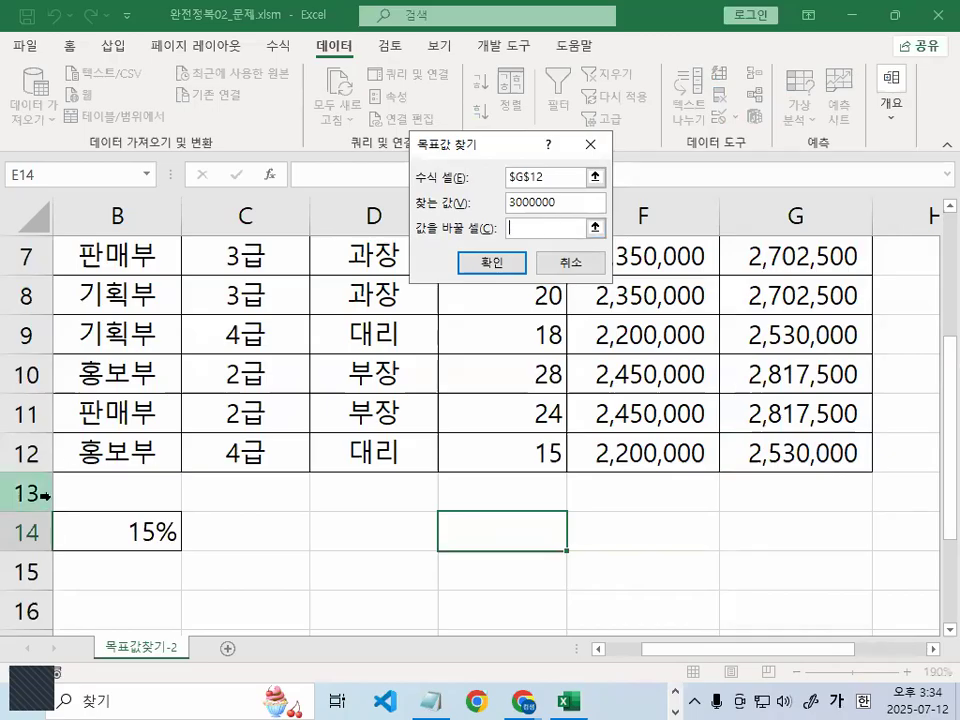
key("ctrl+1")
mouse_move(187, 537)
left_mouse_down()
mouse_move(104, 553)
mouse_move(172, 540)
left_mouse_up()
key("Escape")
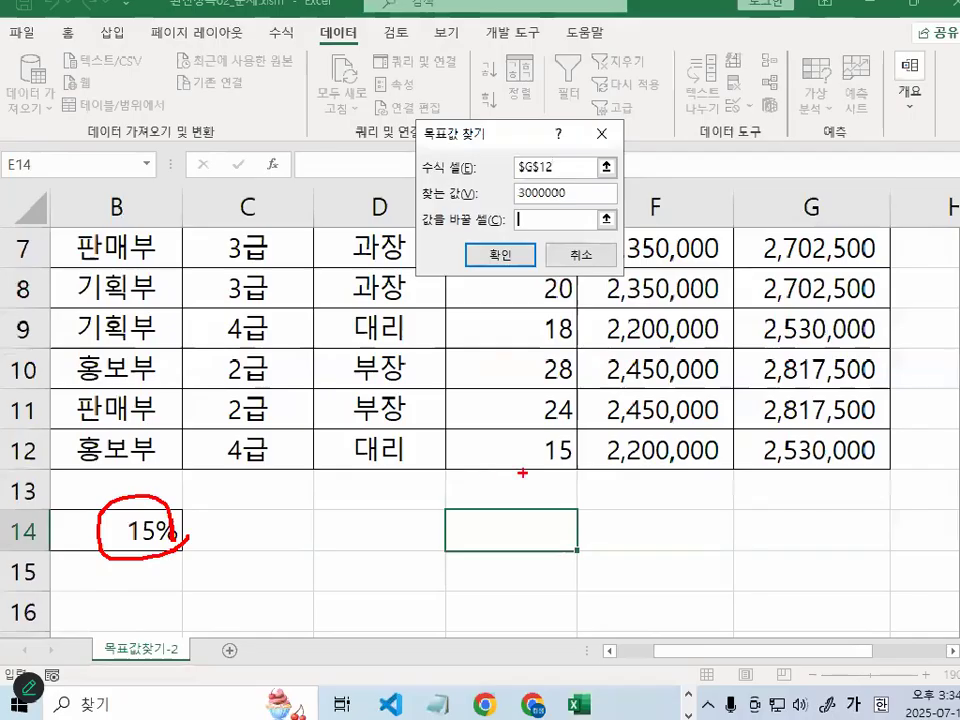
key("ctrl+1")
left_click_drag(850, 385, 930, 476)
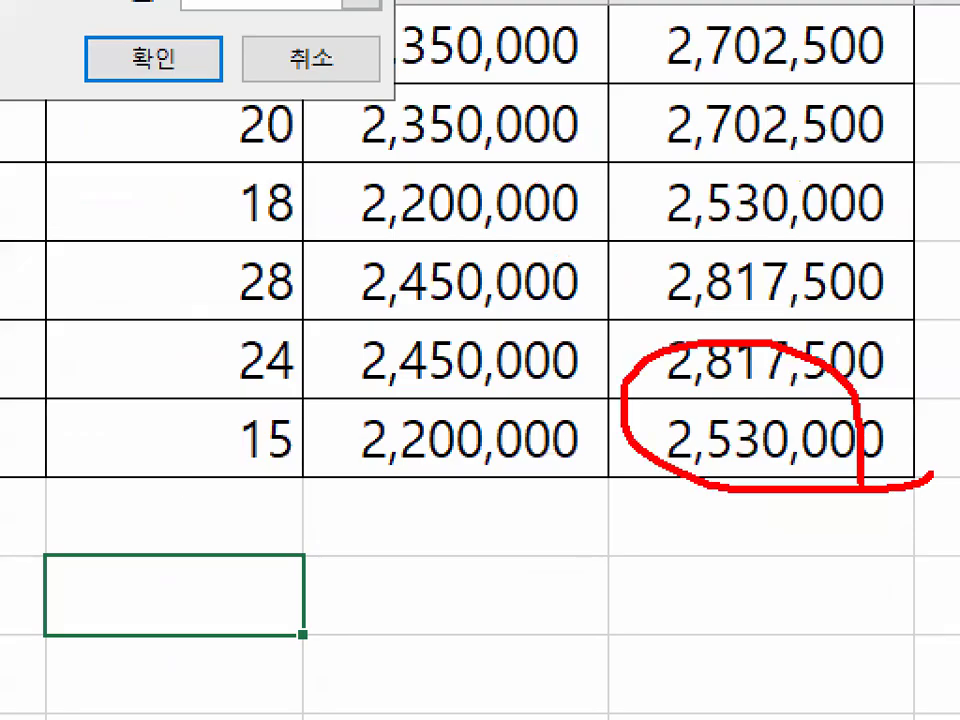
key("Escape")
key("ctrl+1")
left_click_drag(240, 521, 181, 545)
key("Escape")
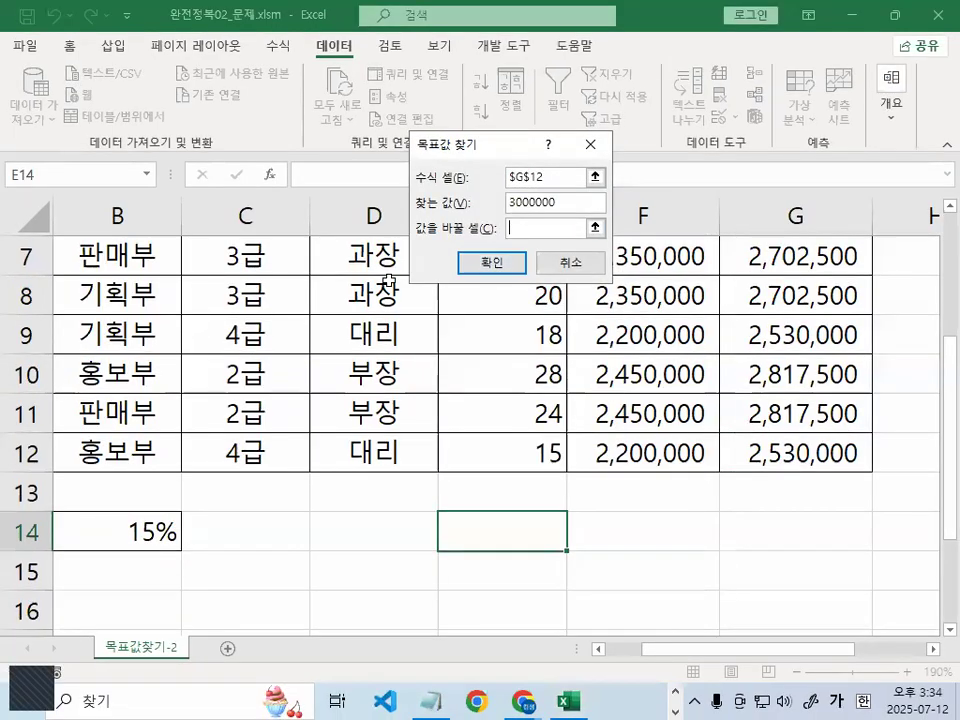
left_click(135, 528)
key("ctrl+1")
mouse_move(180, 533)
left_mouse_down()
mouse_move(172, 491)
mouse_move(190, 528)
left_mouse_up()
key("Escape")
key("ctrl+1")
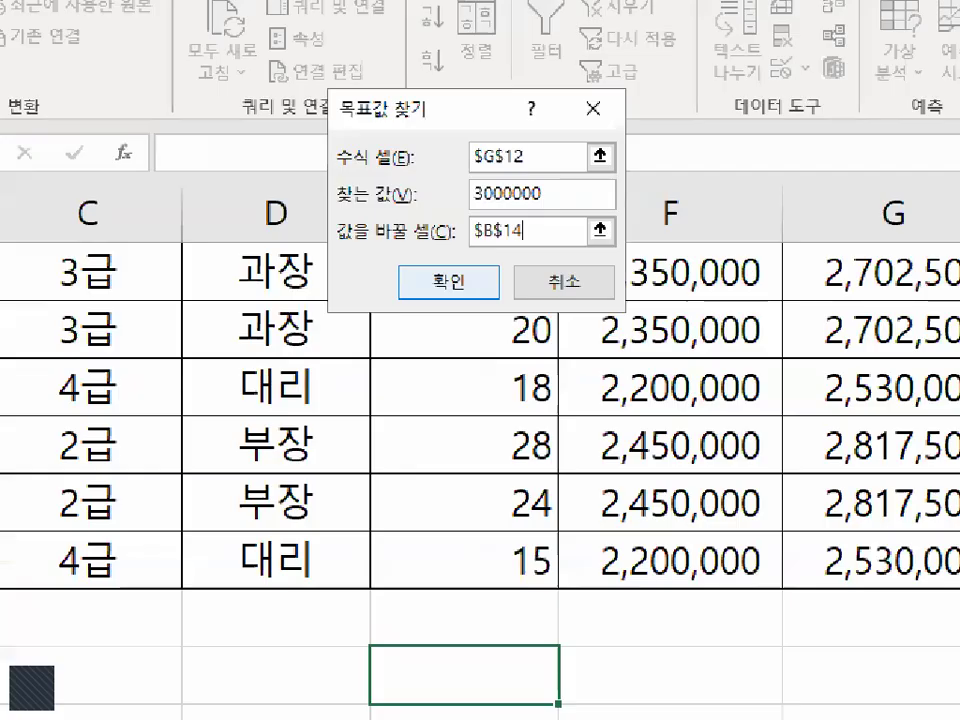
mouse_move(533, 240)
left_mouse_down()
mouse_move(412, 264)
mouse_move(530, 245)
left_mouse_up()
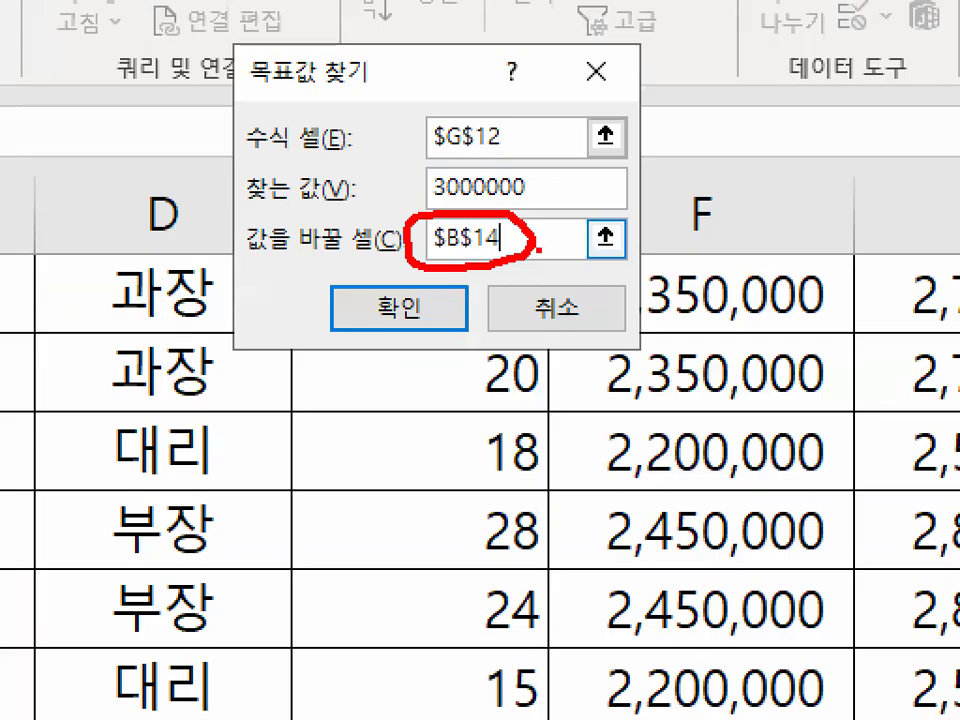
key("Escape")
left_click(399, 308)
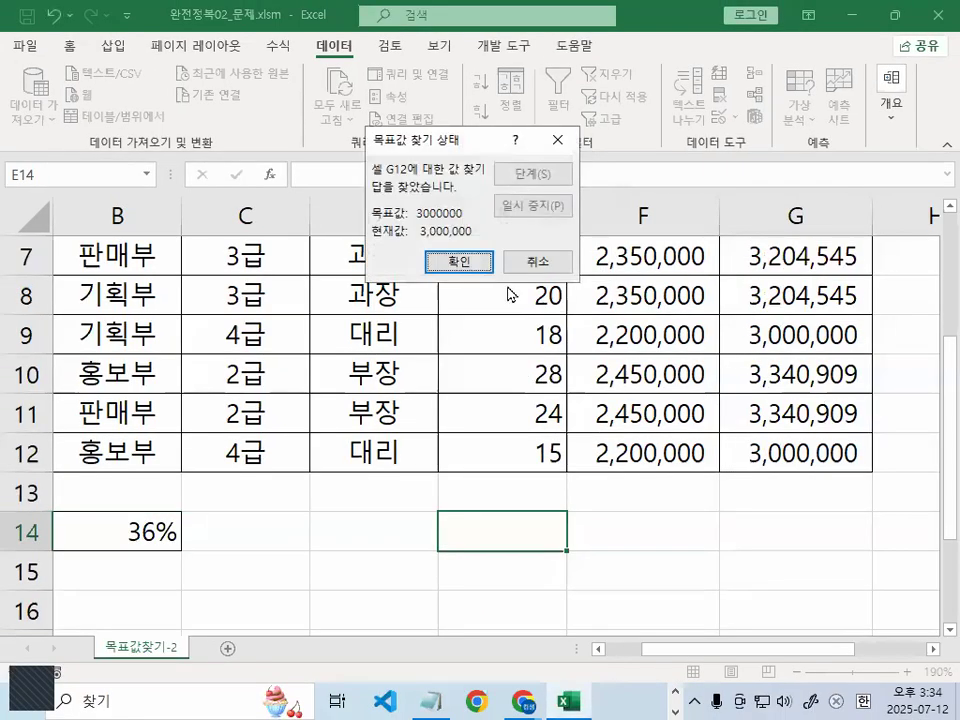
left_click(461, 263)
left_click(139, 536)
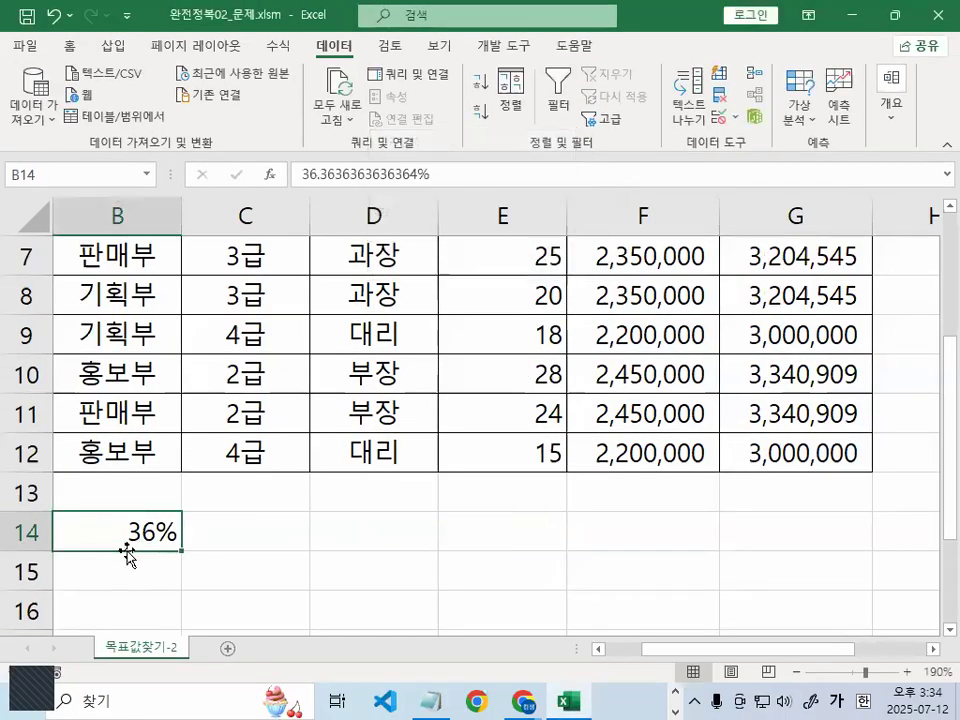
left_click_drag(184, 534, 186, 545)
key("Escape")
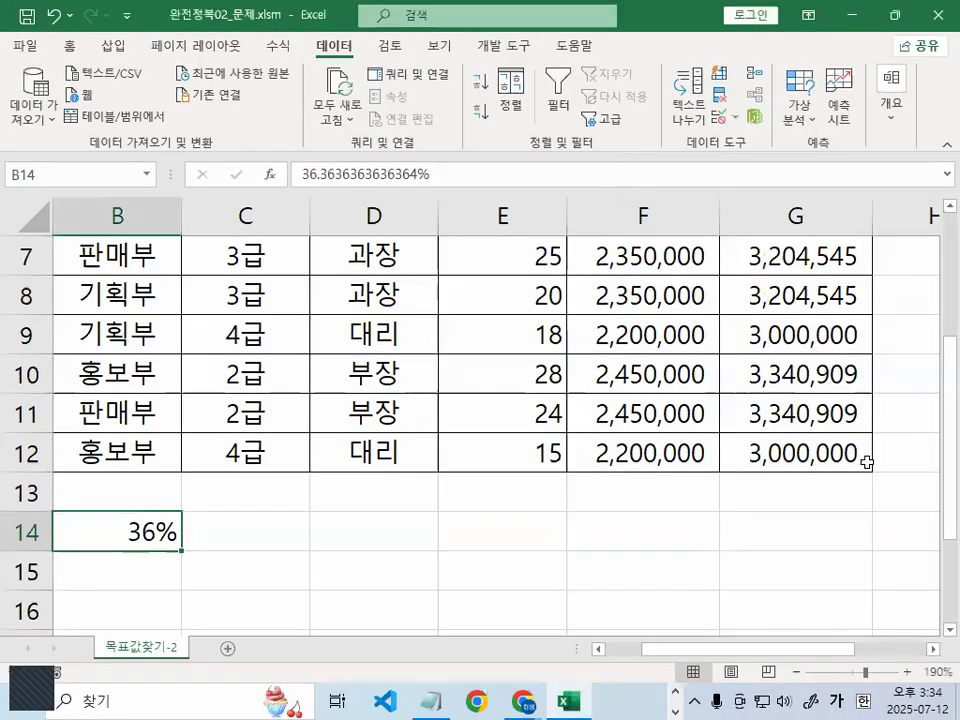
left_click_drag(870, 460, 842, 447)
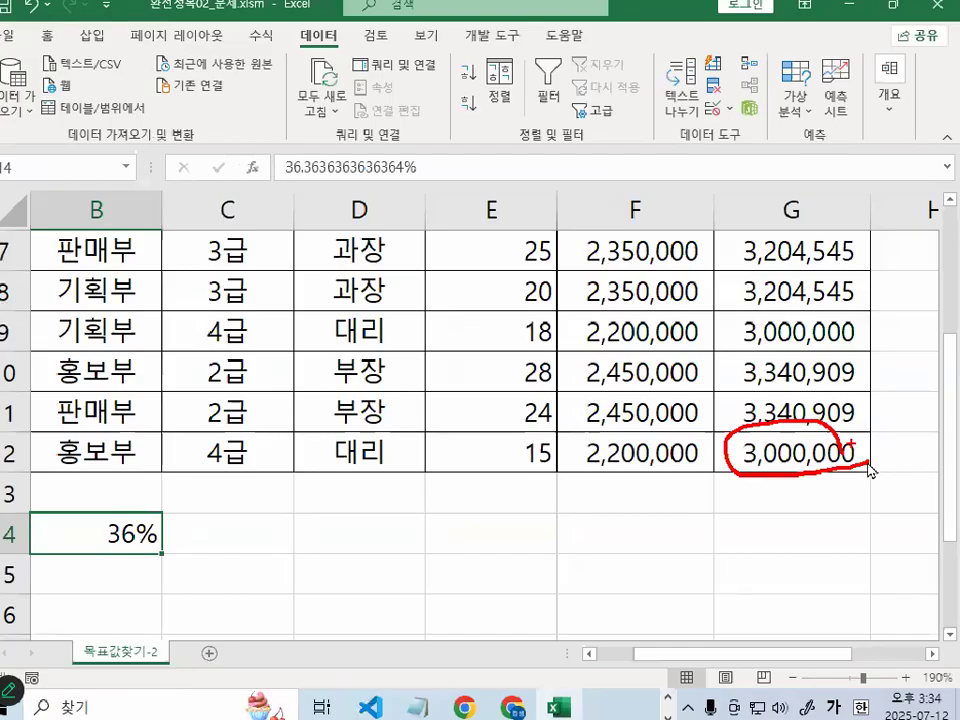
key("Escape")
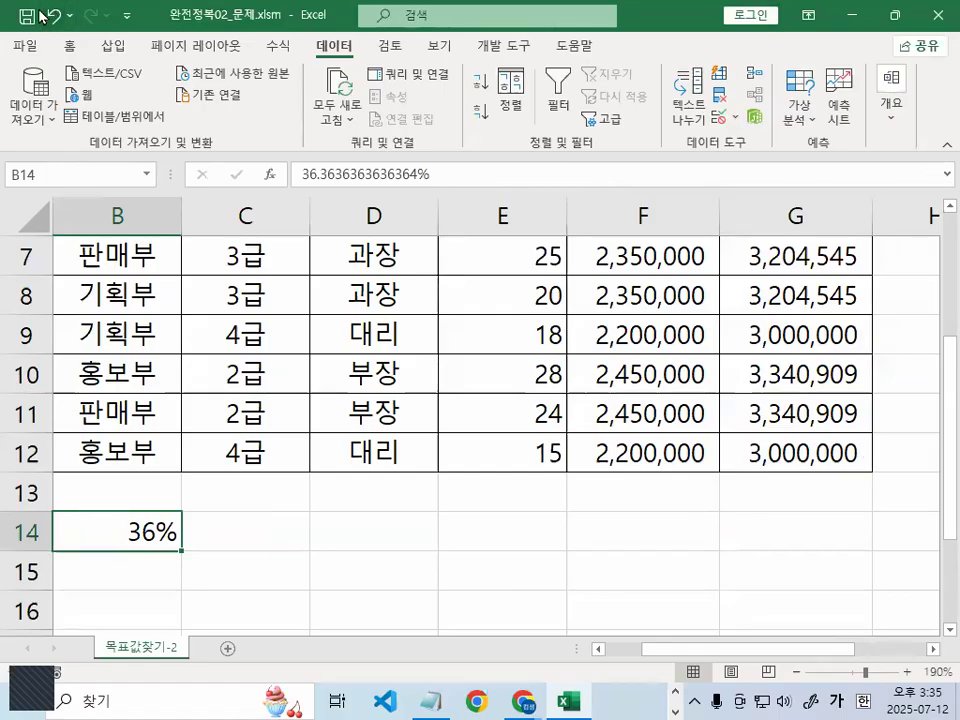
Close the goal-seek workbook without saving changes
left_click(26, 45)
left_click(96, 556)
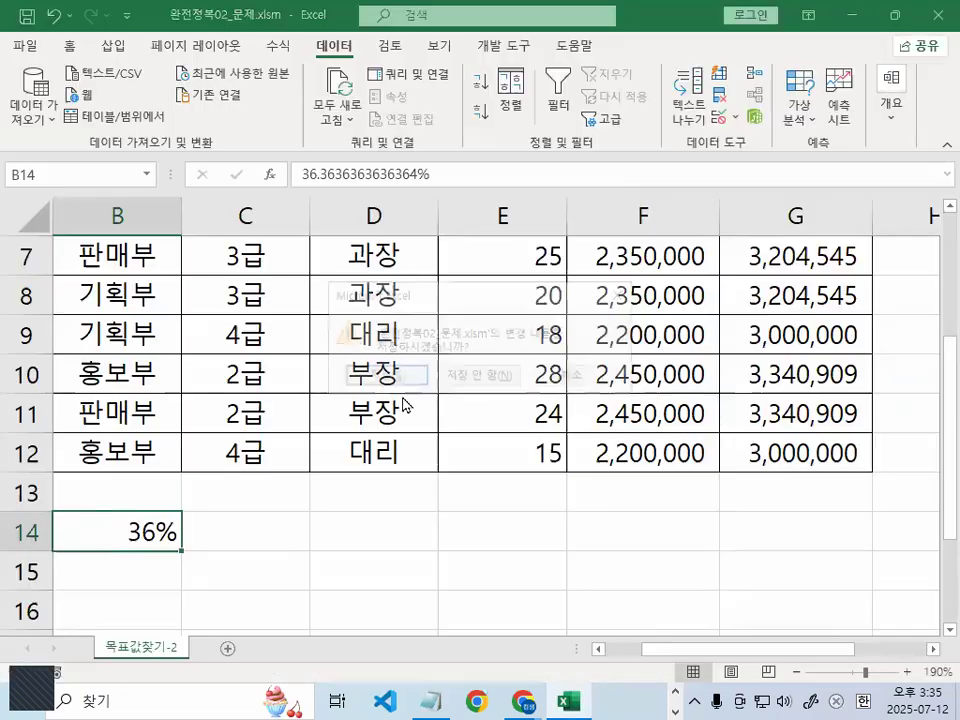
left_click(468, 376)
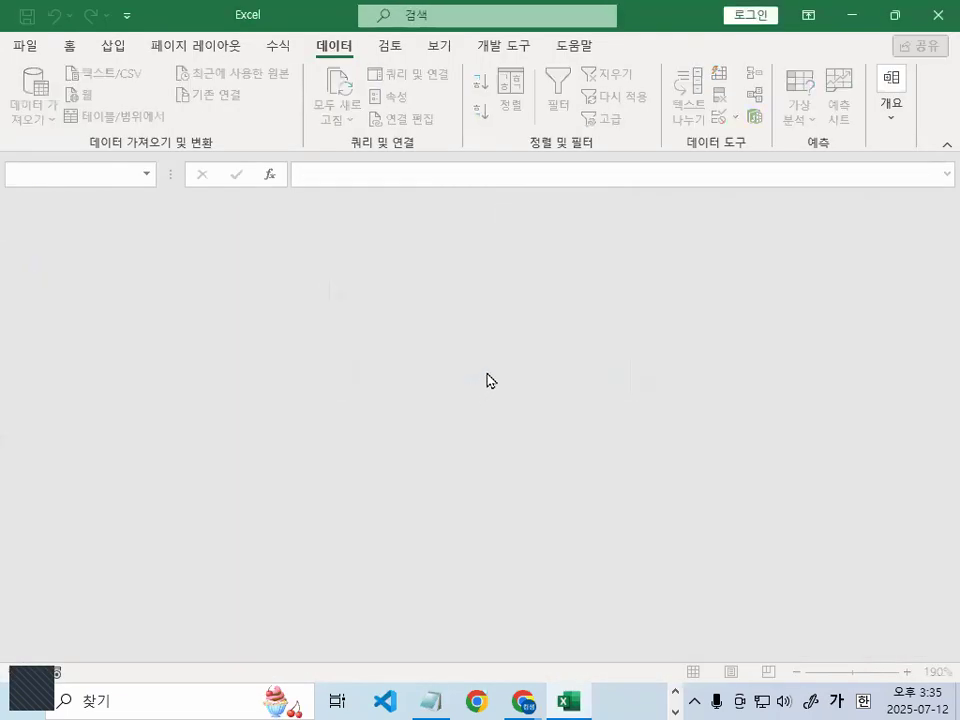
Open the workbook 완전정복03_문제.xlsm by browsing to its folder
left_click(27, 45)
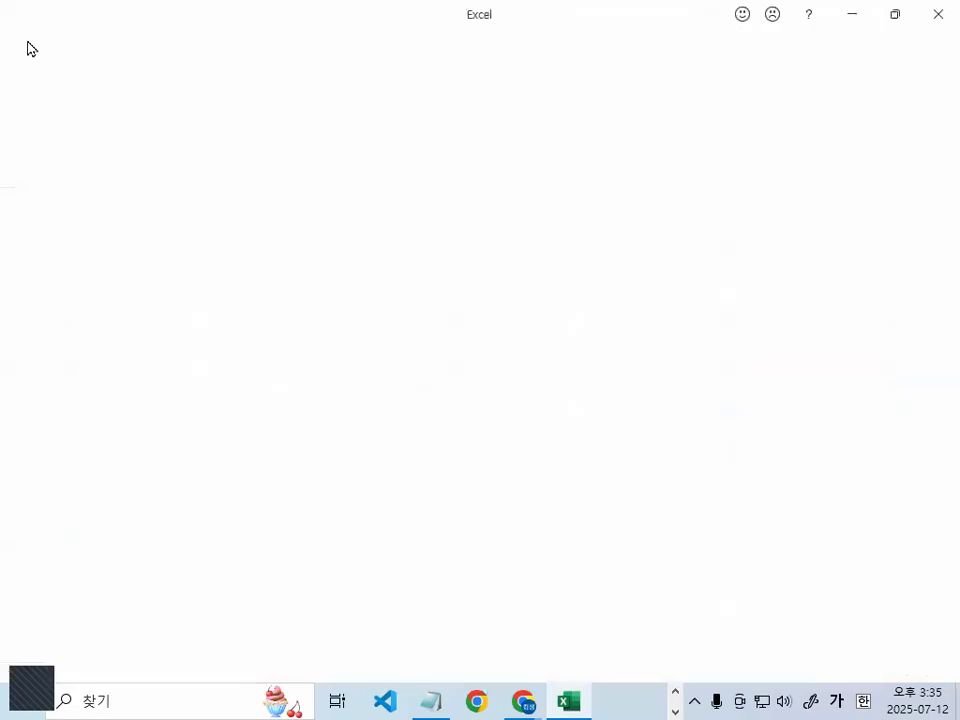
left_click(62, 171)
left_click(265, 323)
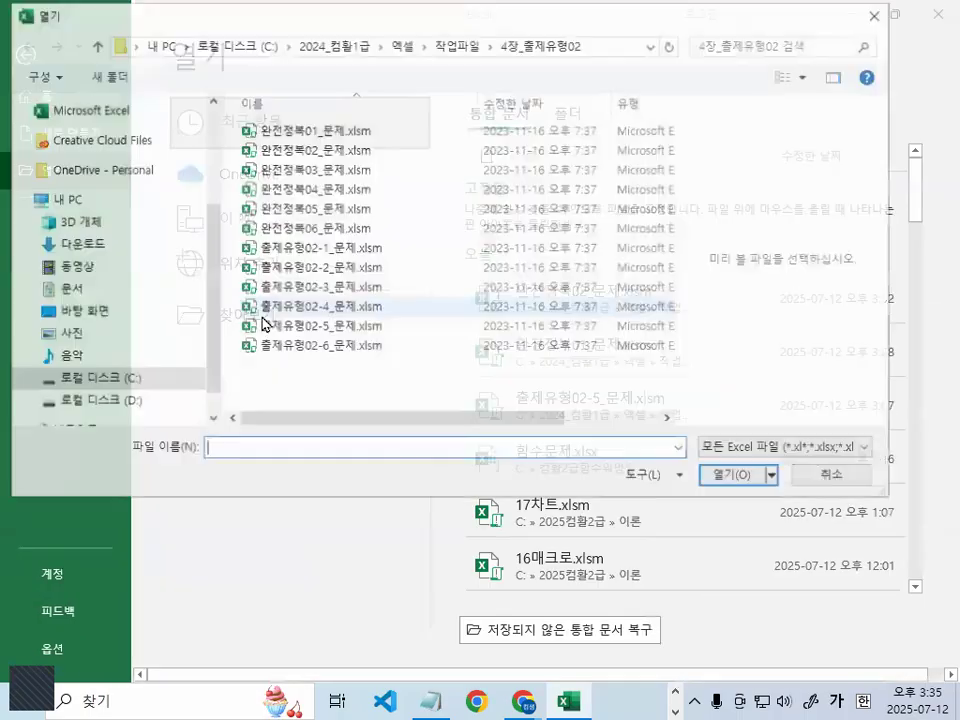
double_click(278, 170)
Scroll down to table 표4 and highlight its title and empty 1월–3월 value cells
left_click(595, 385)
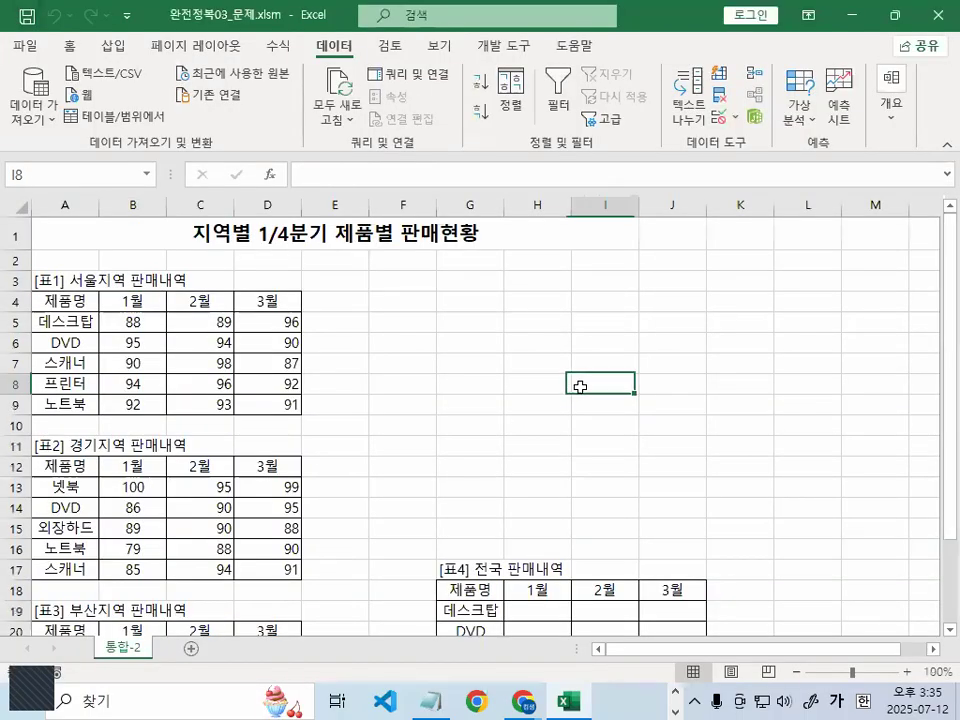
scroll(600, 394, "down", 2)
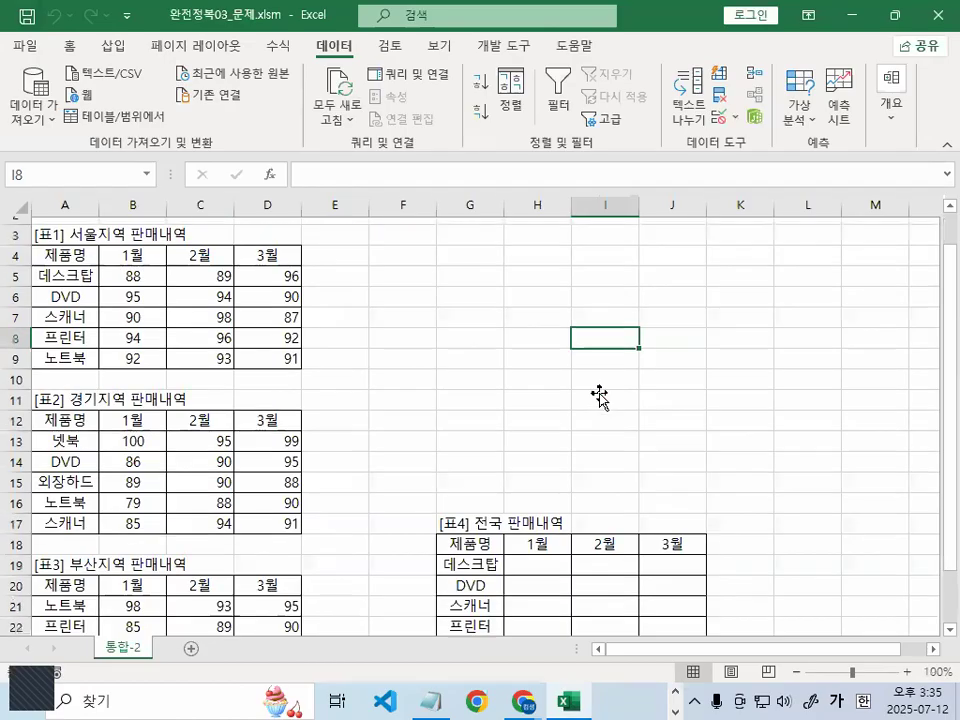
mouse_move(704, 610)
left_mouse_down()
mouse_move(508, 507)
mouse_move(681, 561)
left_mouse_up()
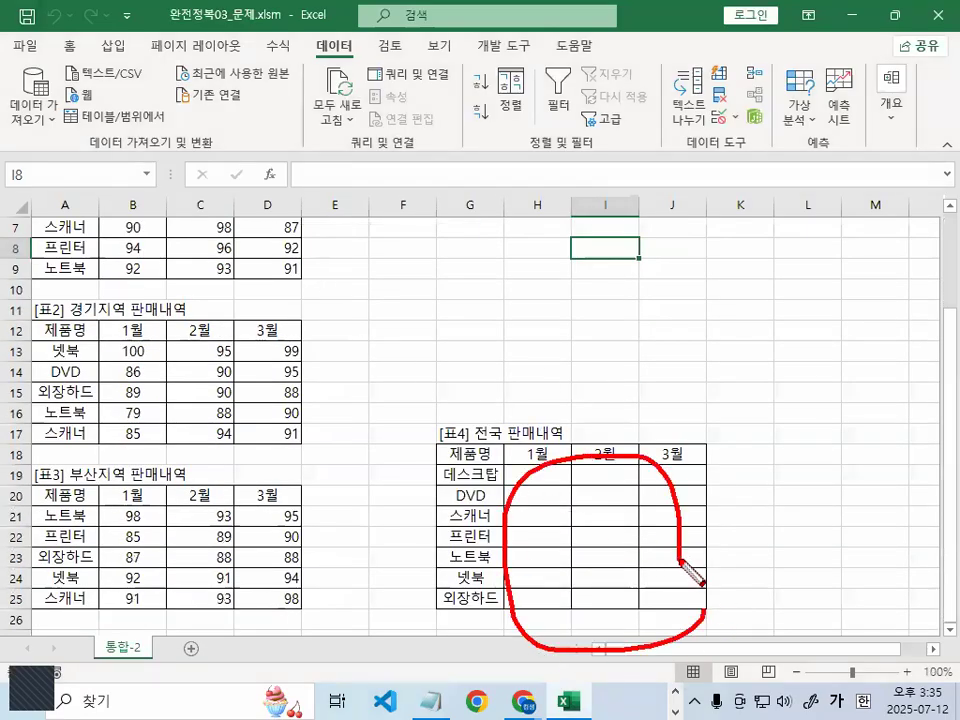
key("Escape")
scroll(677, 557, "up", 4)
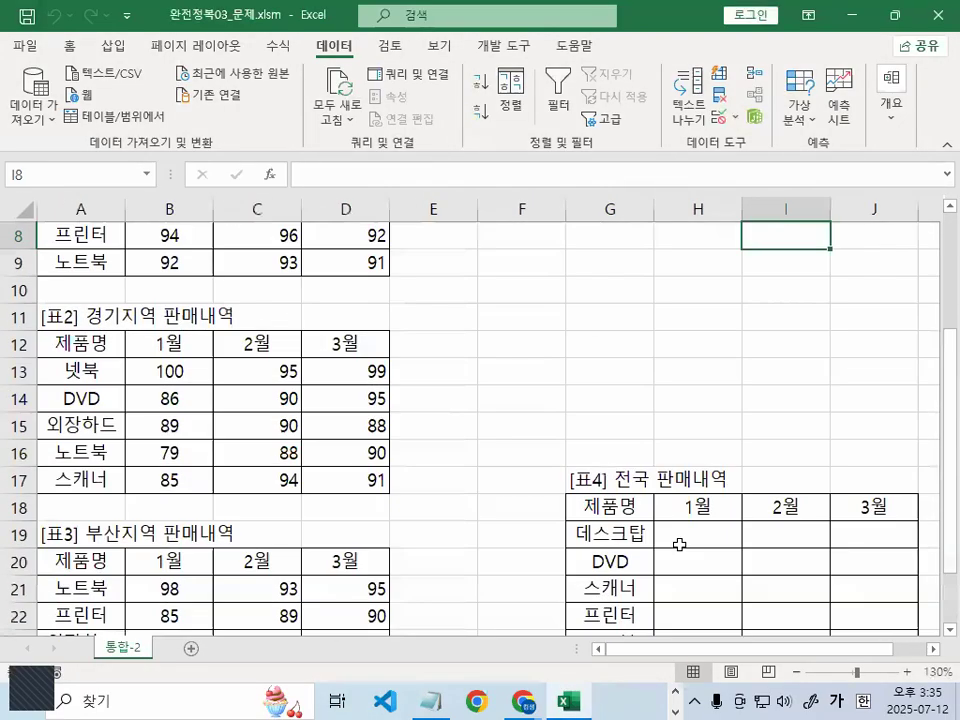
scroll(683, 540, "down", 1)
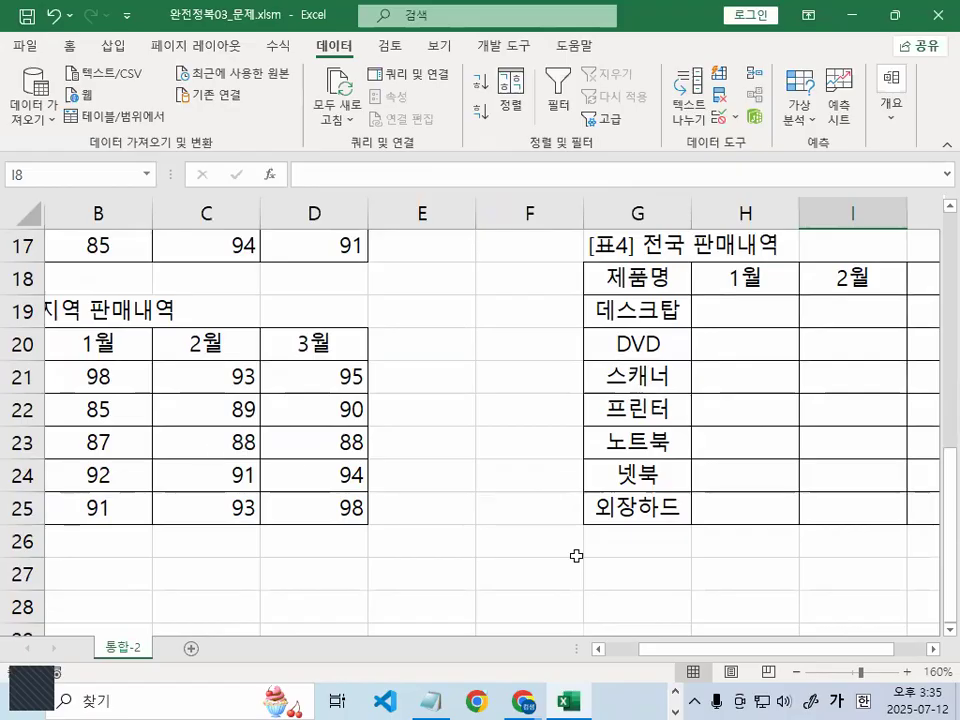
left_click_drag(782, 650, 556, 593)
scroll(435, 420, "up", 2)
scroll(448, 444, "down", 2)
left_click(935, 649)
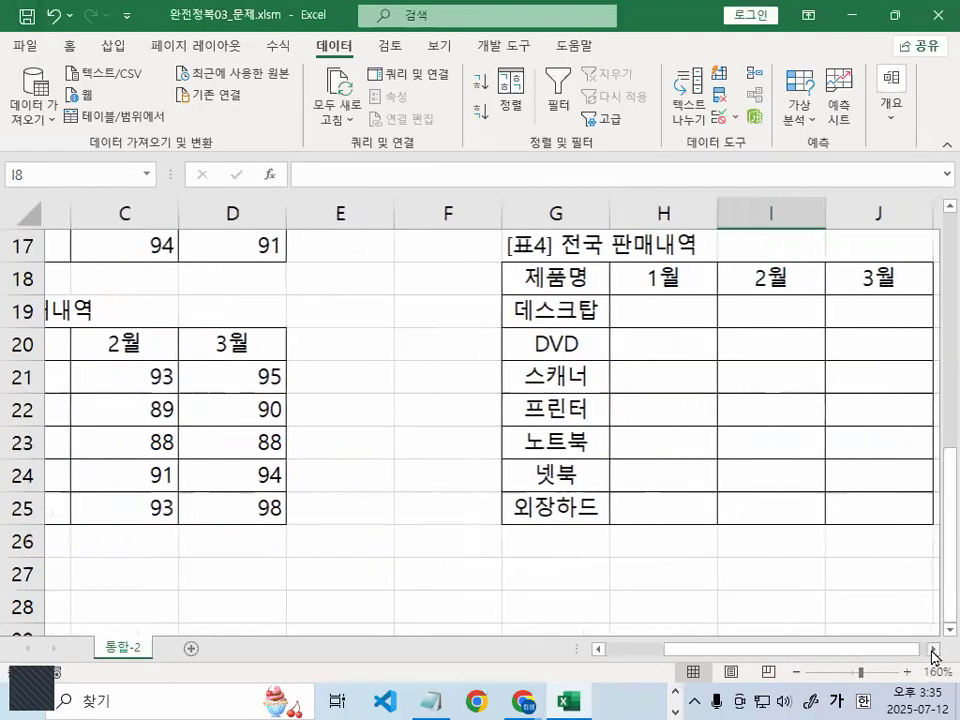
left_click(935, 649)
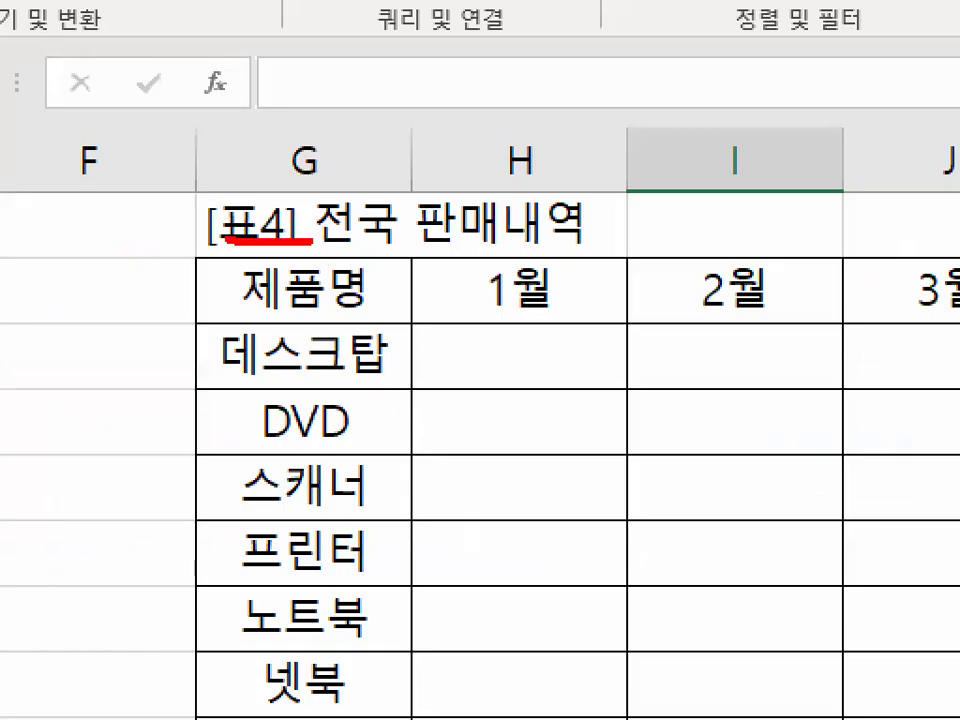
left_click_drag(228, 239, 404, 255)
mouse_move(826, 567)
left_mouse_down()
mouse_move(810, 561)
mouse_move(798, 649)
left_mouse_up()
key("Escape")
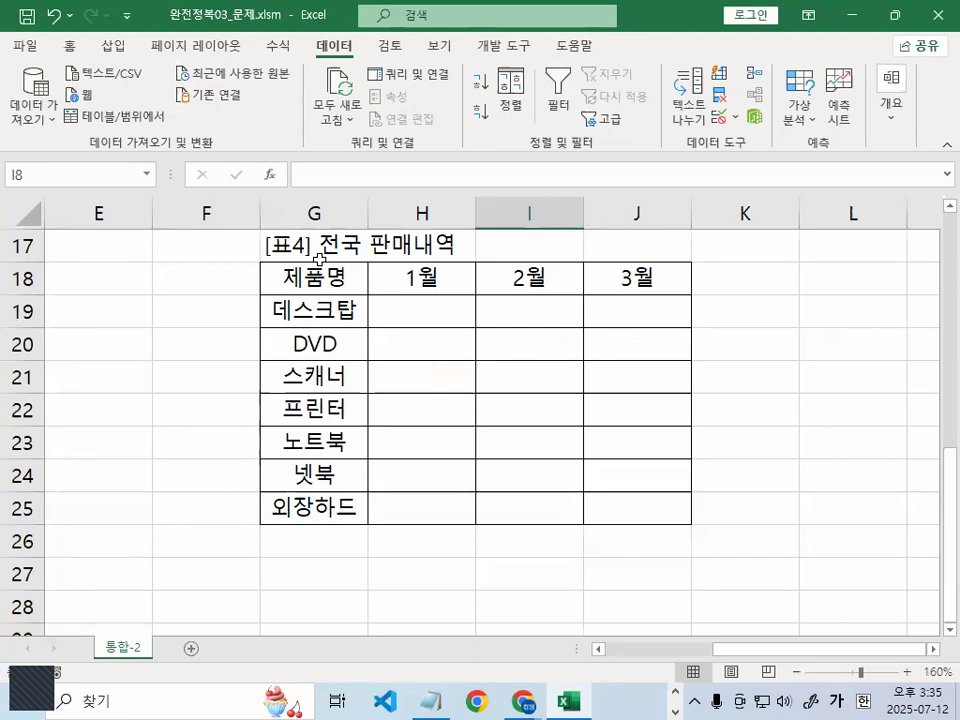
Mark the 표4 headers and product column, then select the whole table G18:J25
left_click_drag(386, 301, 598, 506)
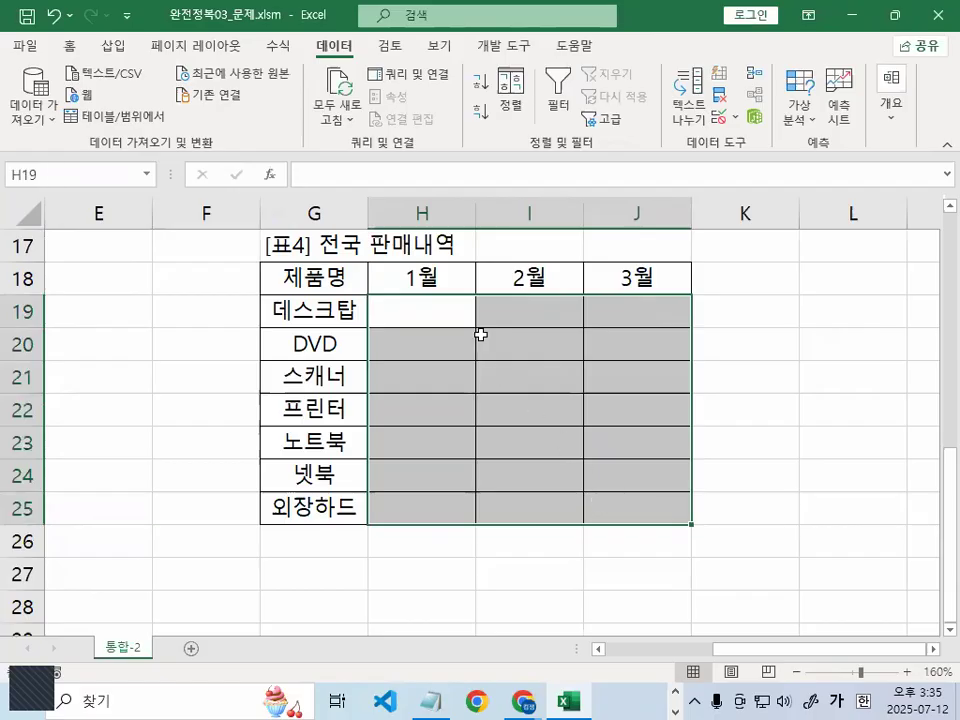
left_click(481, 332)
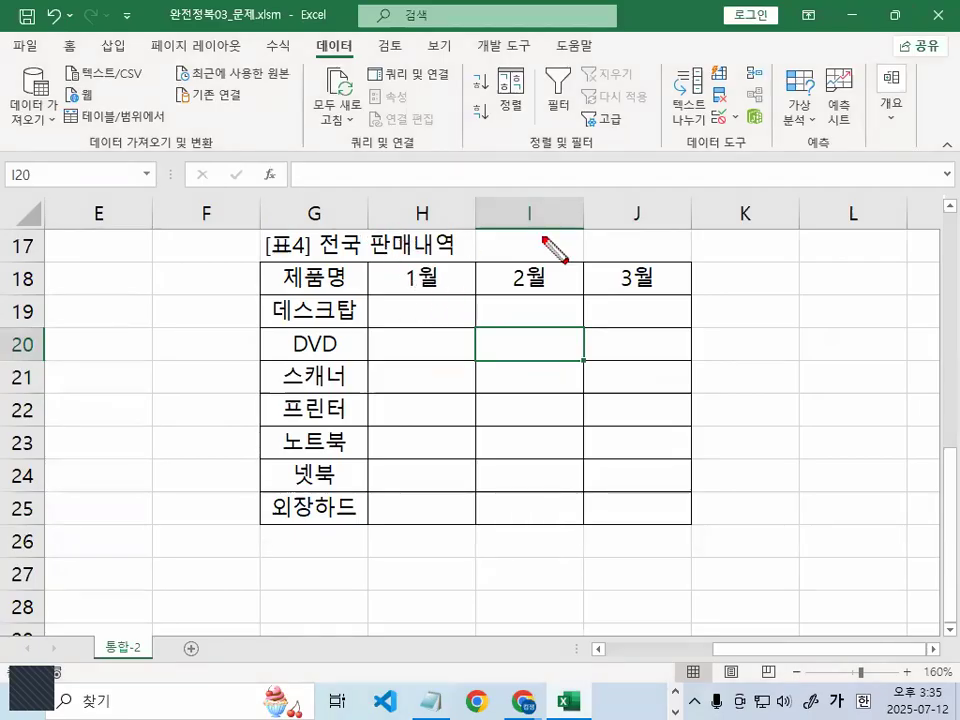
left_click_drag(276, 294, 688, 294)
mouse_move(614, 487)
left_mouse_down()
mouse_move(497, 476)
mouse_move(568, 347)
mouse_move(613, 468)
left_mouse_up()
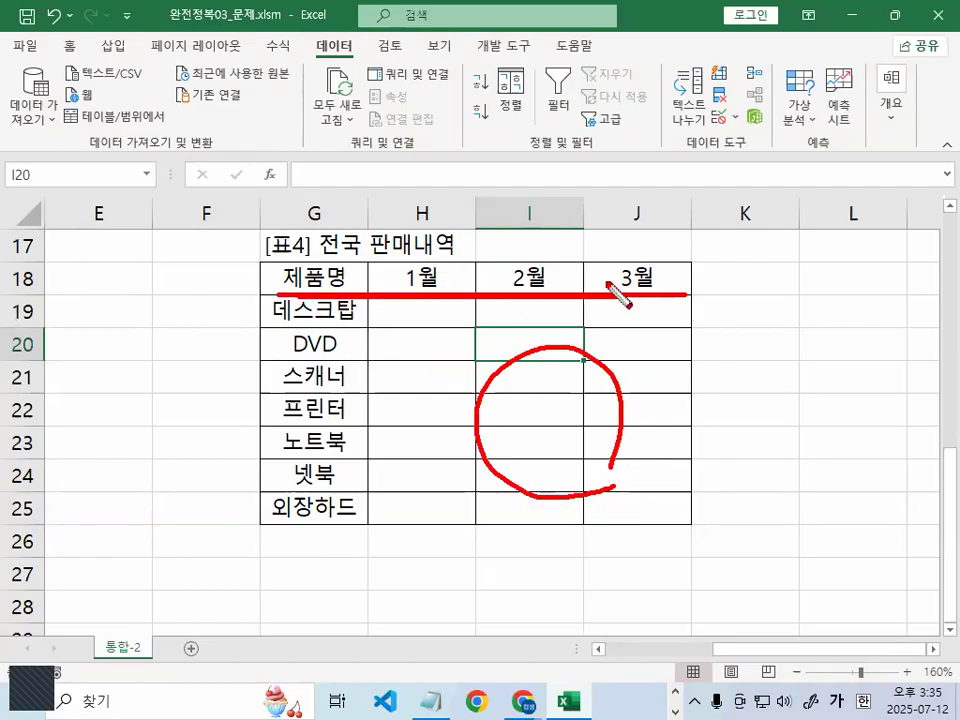
left_click_drag(359, 318, 359, 490)
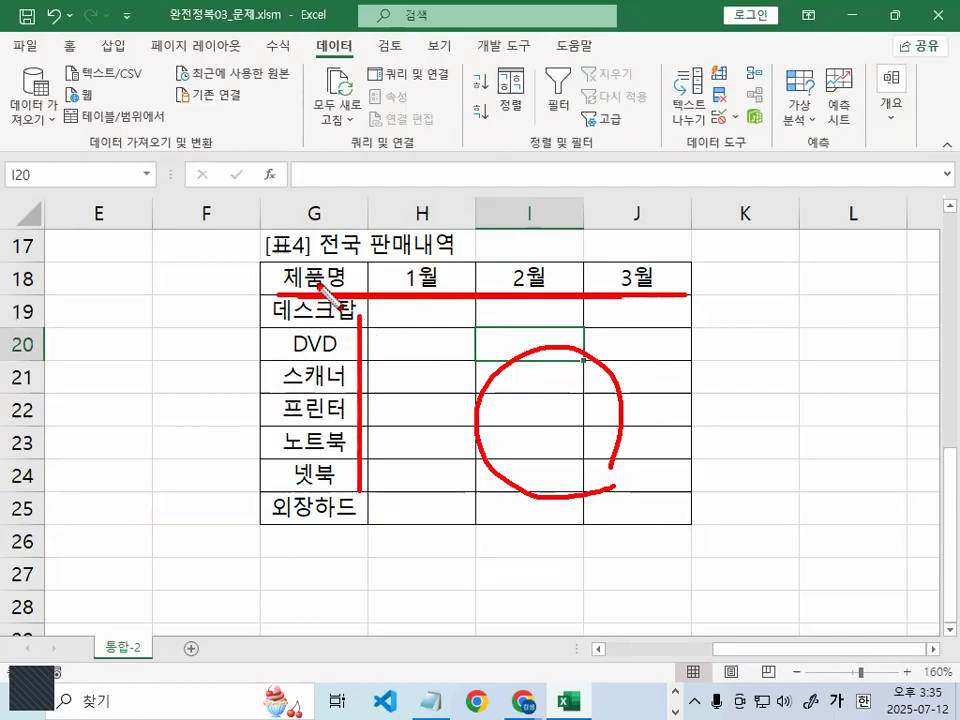
key("Escape")
mouse_move(320, 287)
left_mouse_down()
mouse_move(377, 298)
mouse_move(647, 486)
mouse_move(647, 499)
left_mouse_up()
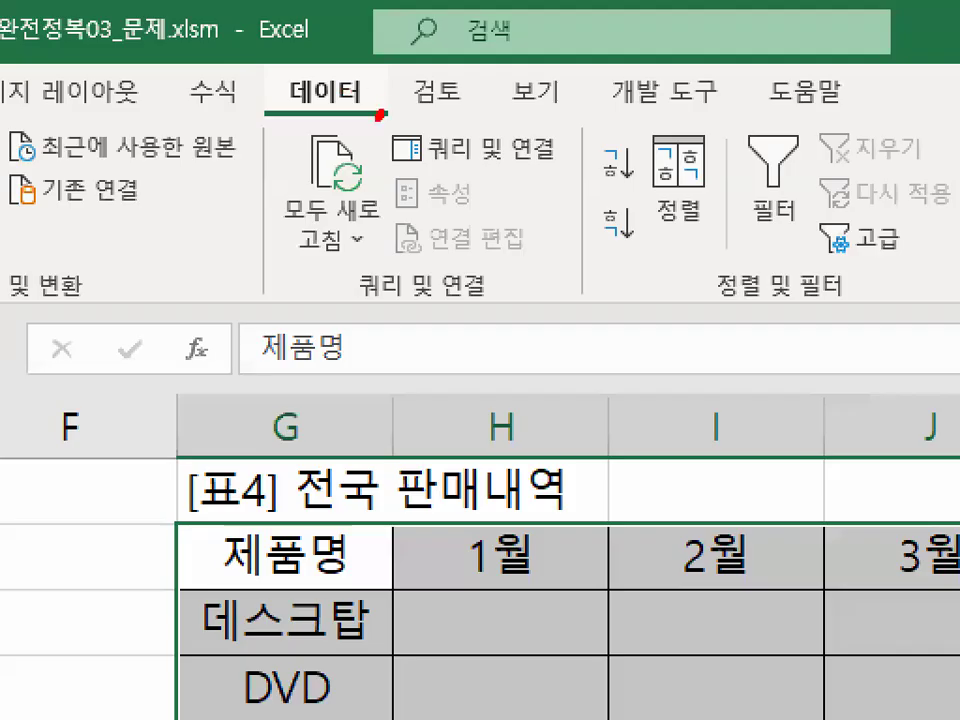
Resize the Excel window and bring up the 통합 dialog beside 표4, defaulting to 합계
left_click_drag(347, 59, 357, 54)
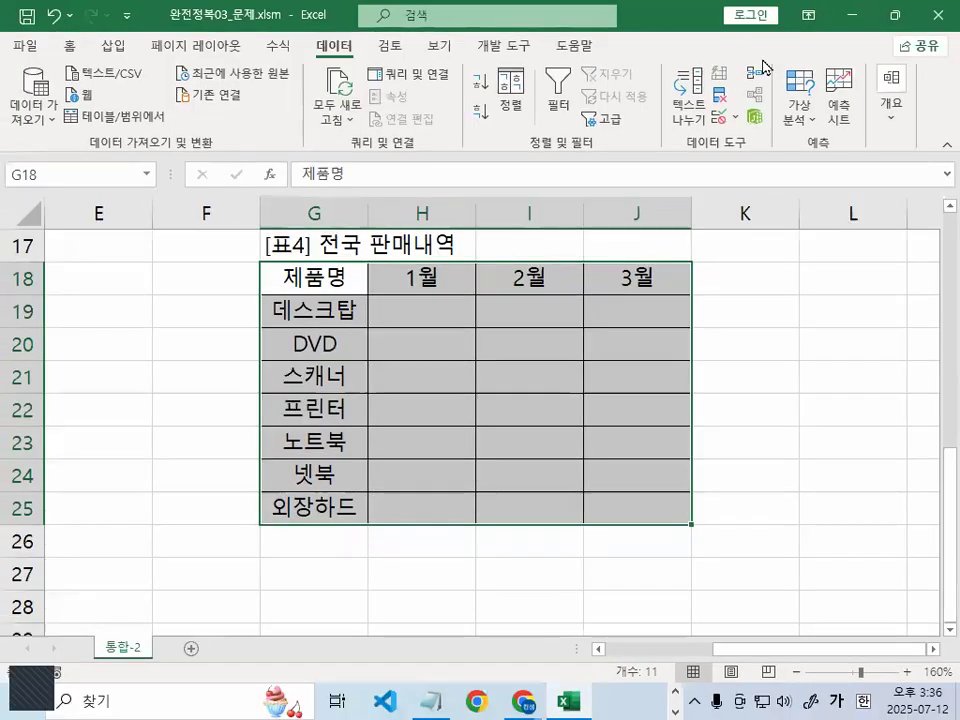
double_click(657, 16)
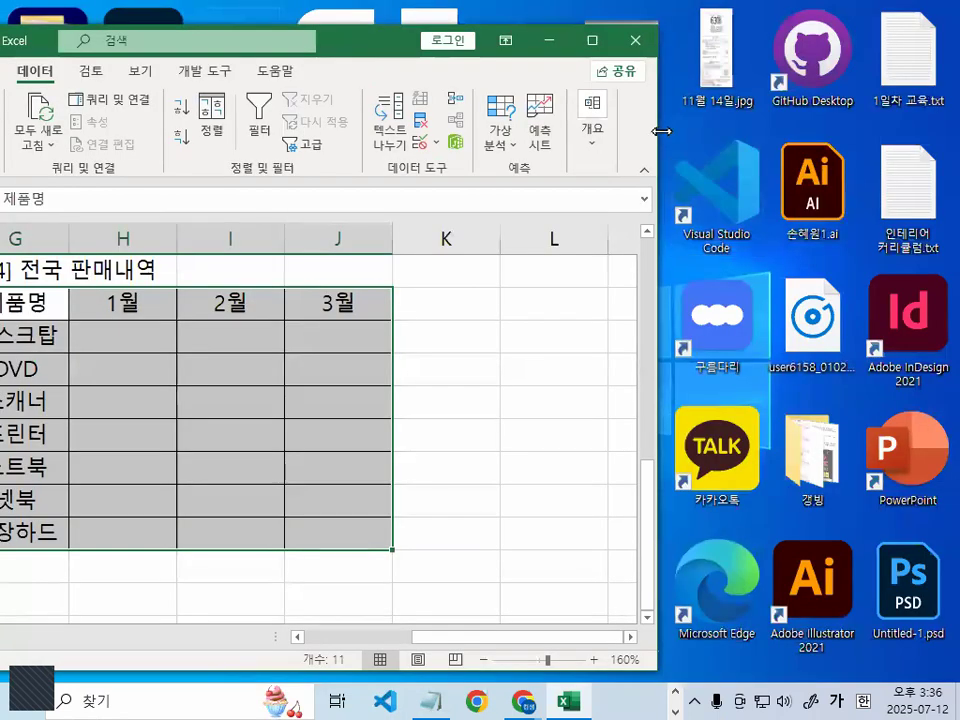
left_click_drag(661, 131, 931, 137)
left_click_drag(610, 92, 529, 104)
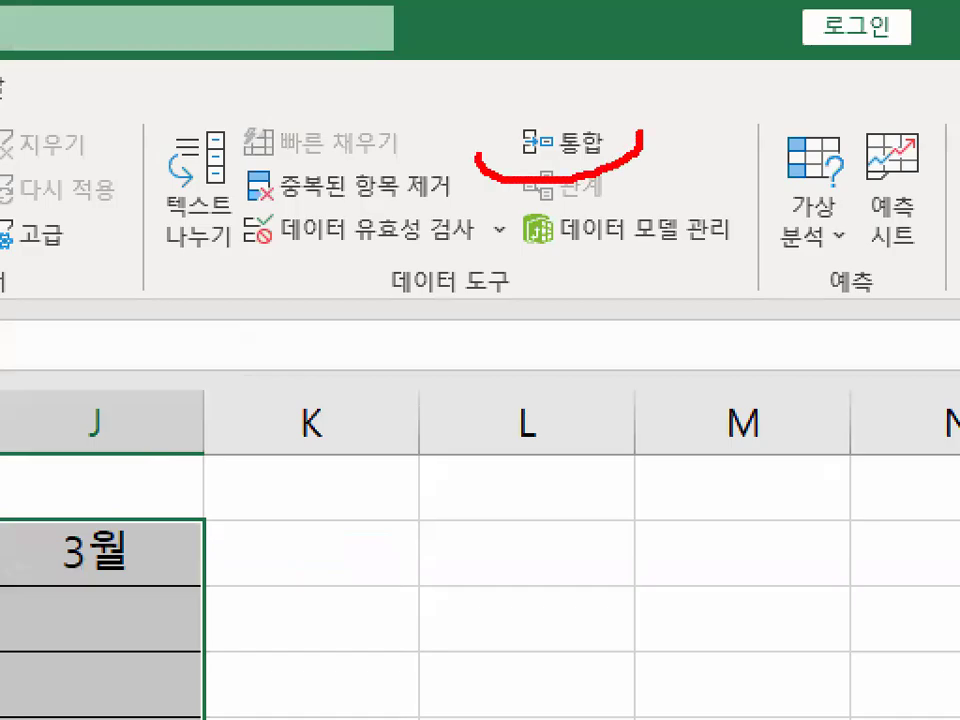
left_click_drag(479, 158, 600, 115)
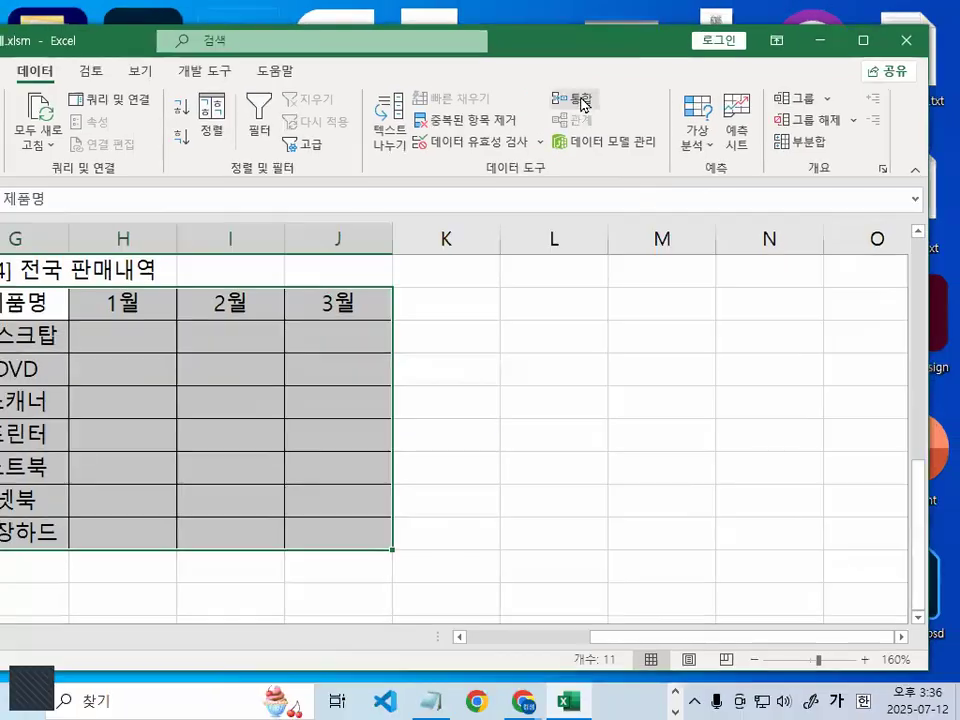
left_click(565, 143)
left_click_drag(270, 96, 673, 194)
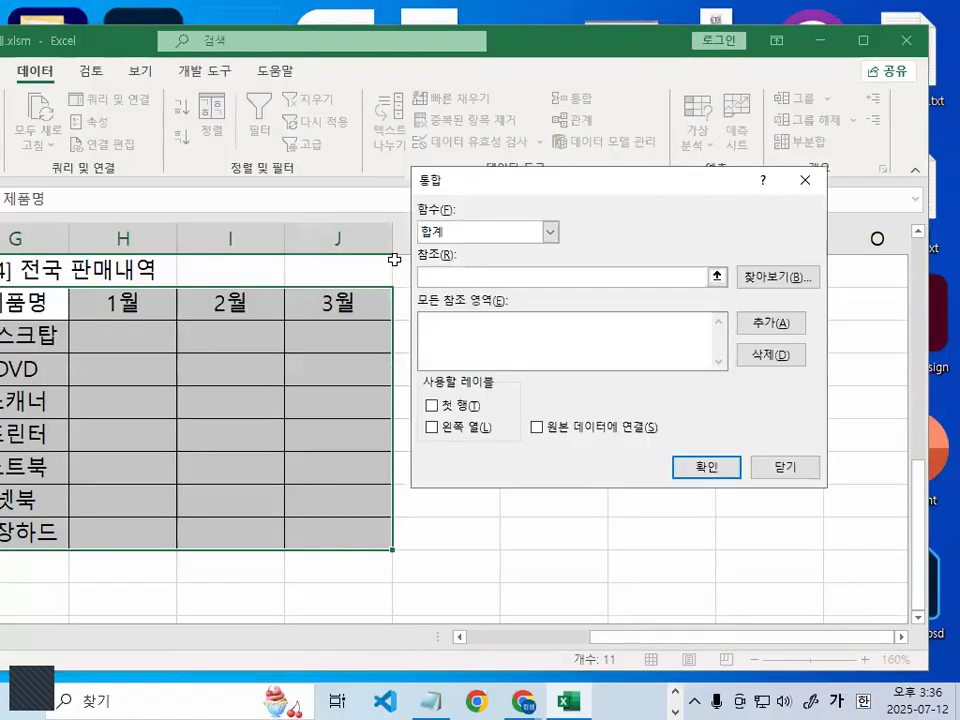
Change the consolidation function from 합계 to 평균 and focus the 참조 box
left_click(454, 229)
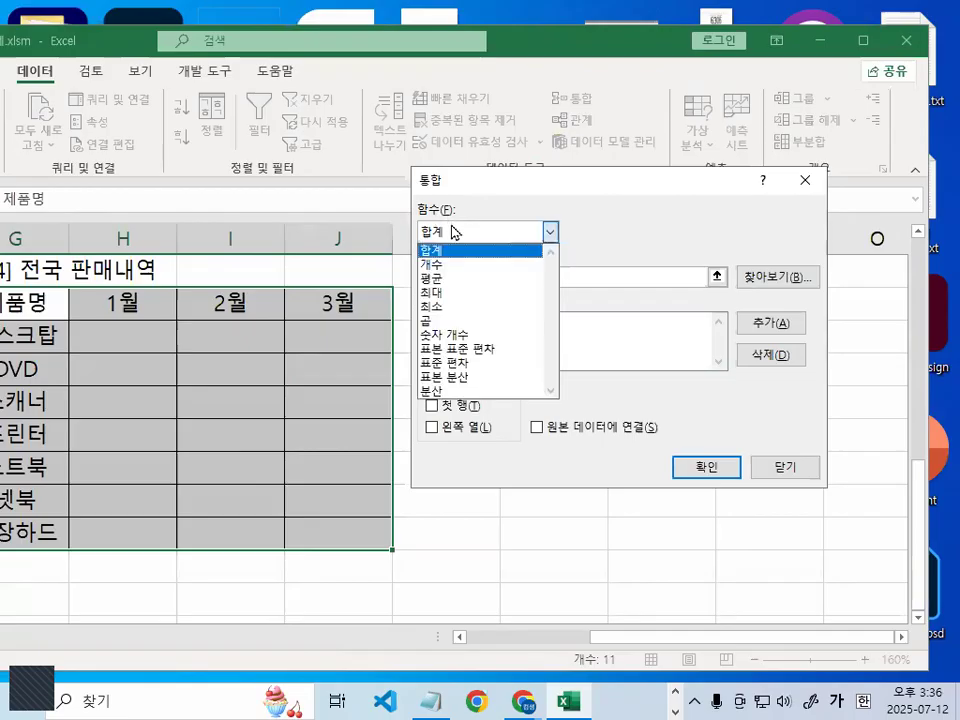
left_click(462, 279)
left_click(452, 276)
mouse_move(497, 278)
left_mouse_down()
mouse_move(381, 252)
mouse_move(488, 218)
left_mouse_up()
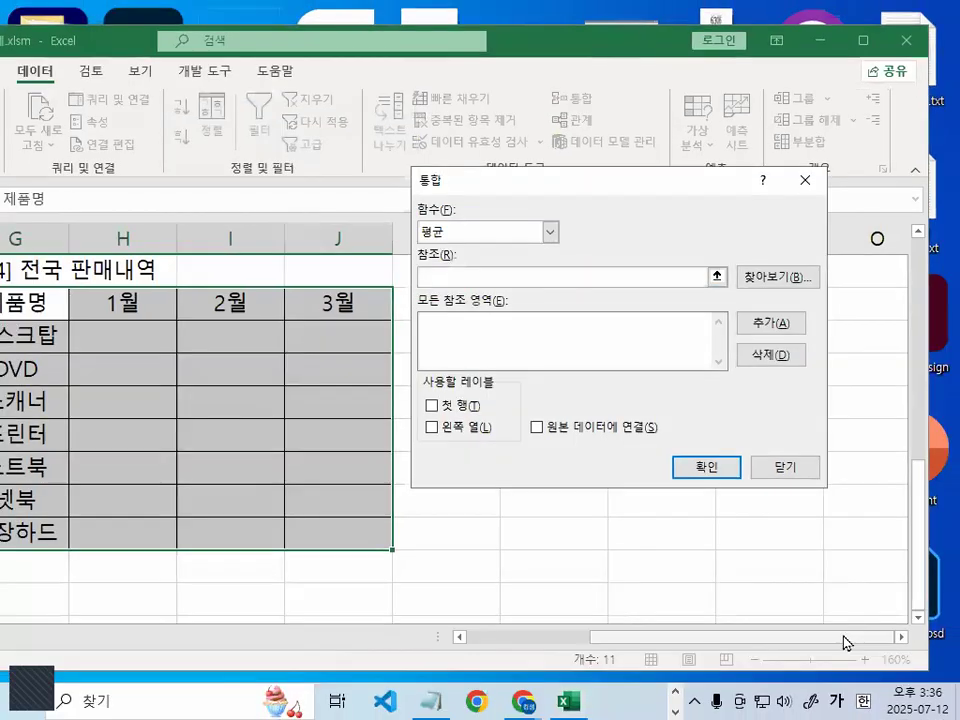
Maximize the window and point out how each source table range spans from header to last cell
left_click_drag(846, 643, 553, 643)
scroll(182, 399, "up", 2)
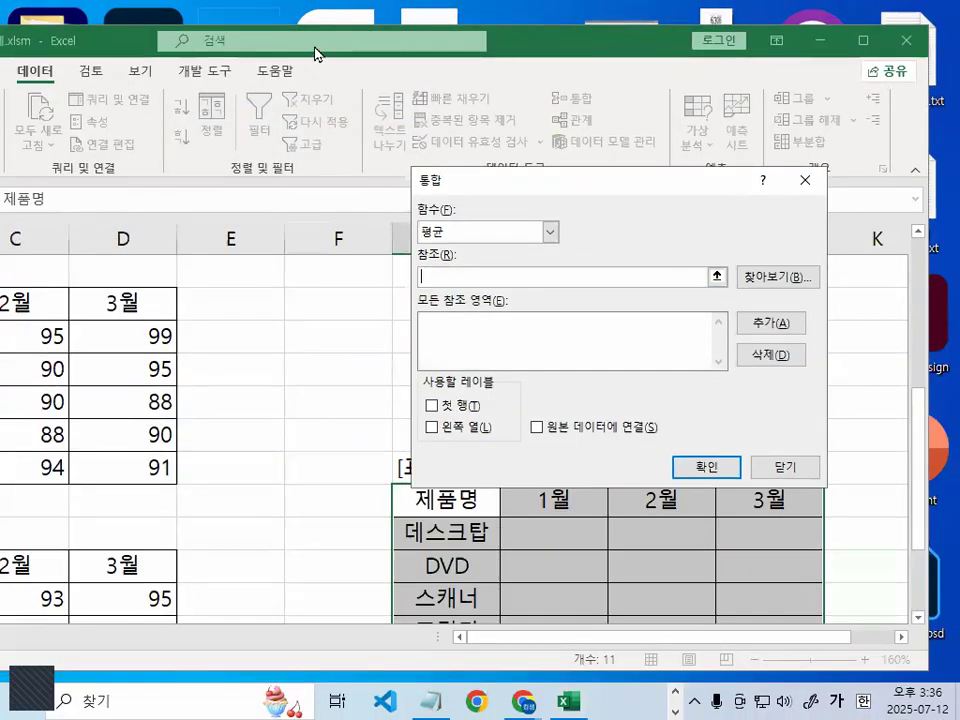
double_click(515, 52)
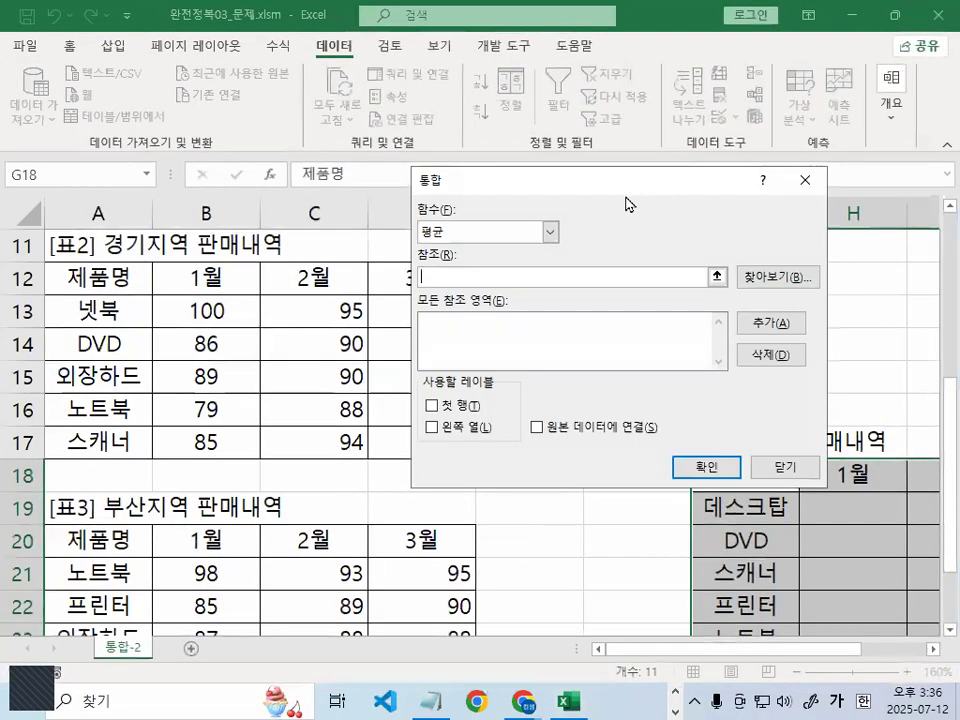
left_click_drag(626, 200, 745, 630)
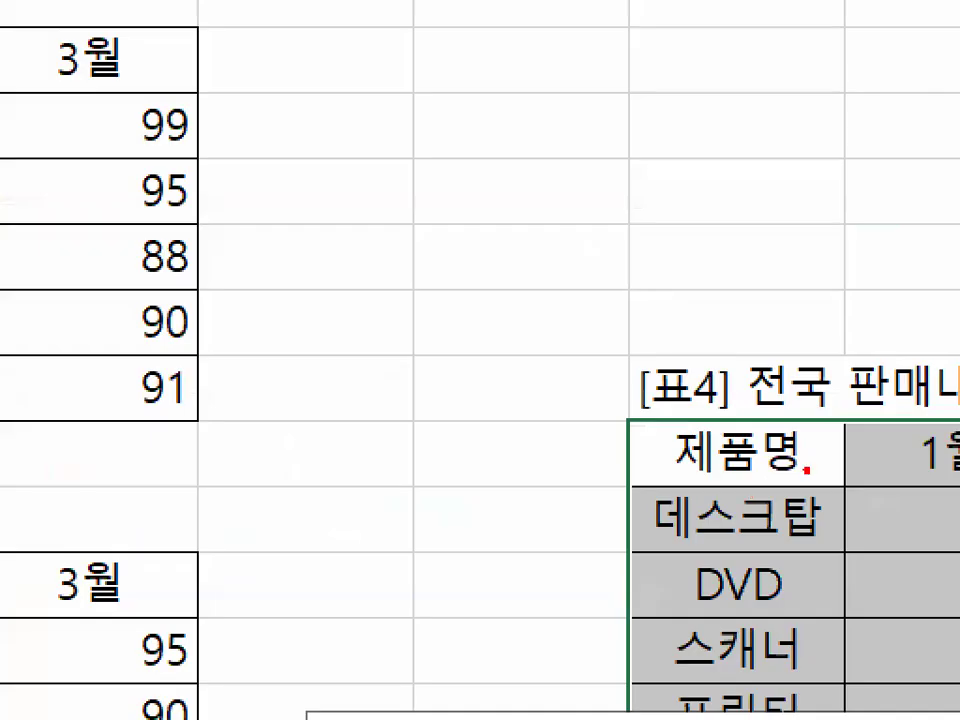
mouse_move(806, 466)
left_mouse_down()
mouse_move(666, 469)
mouse_move(803, 455)
left_mouse_up()
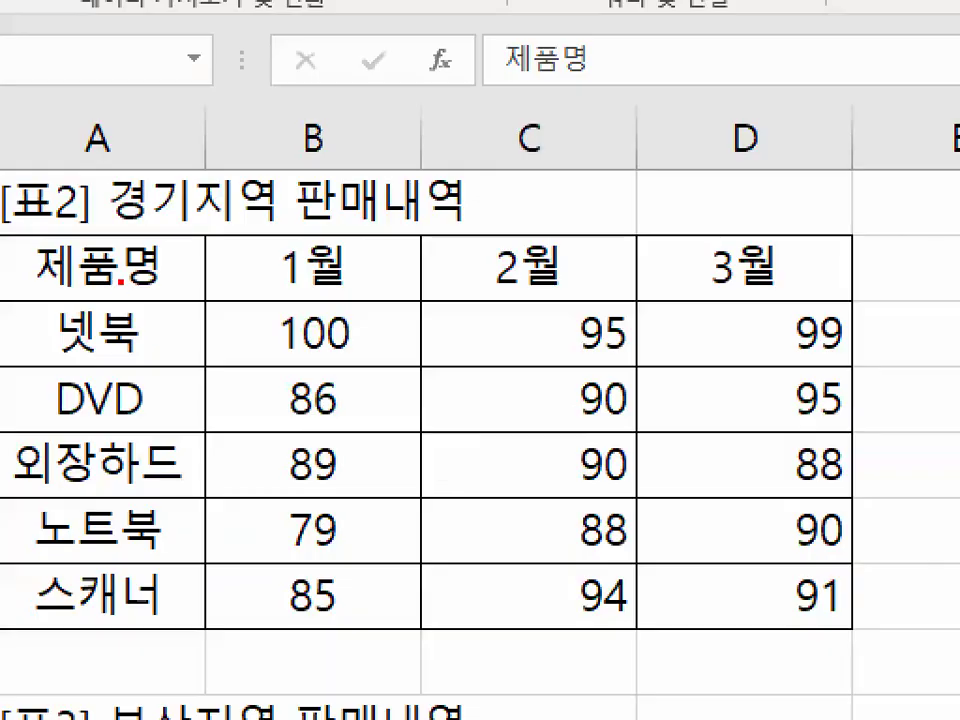
left_click_drag(163, 267, 200, 294)
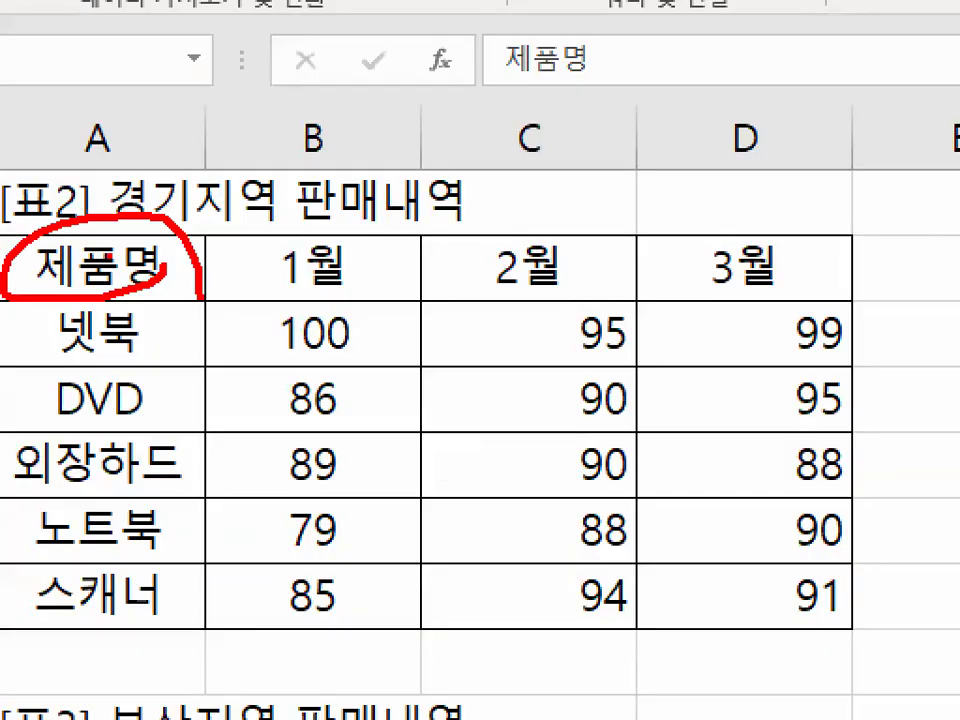
left_click_drag(160, 275, 754, 624)
left_click_drag(714, 574, 647, 664)
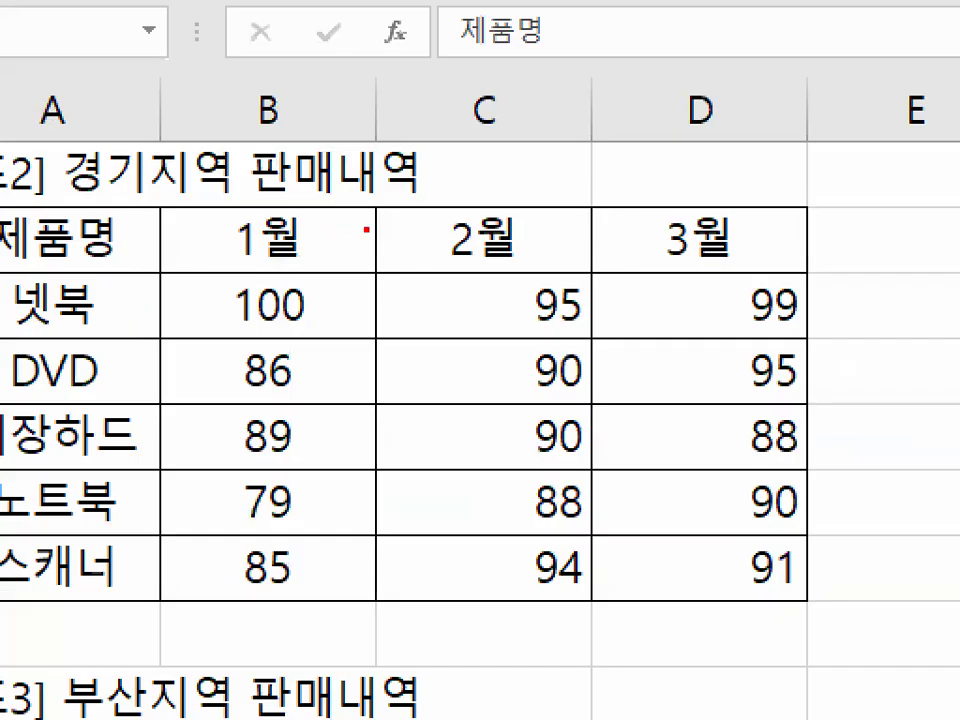
mouse_move(367, 229)
left_mouse_down()
mouse_move(231, 214)
mouse_move(352, 290)
left_mouse_up()
mouse_move(135, 227)
left_mouse_down()
mouse_move(120, 262)
mouse_move(118, 198)
left_mouse_up()
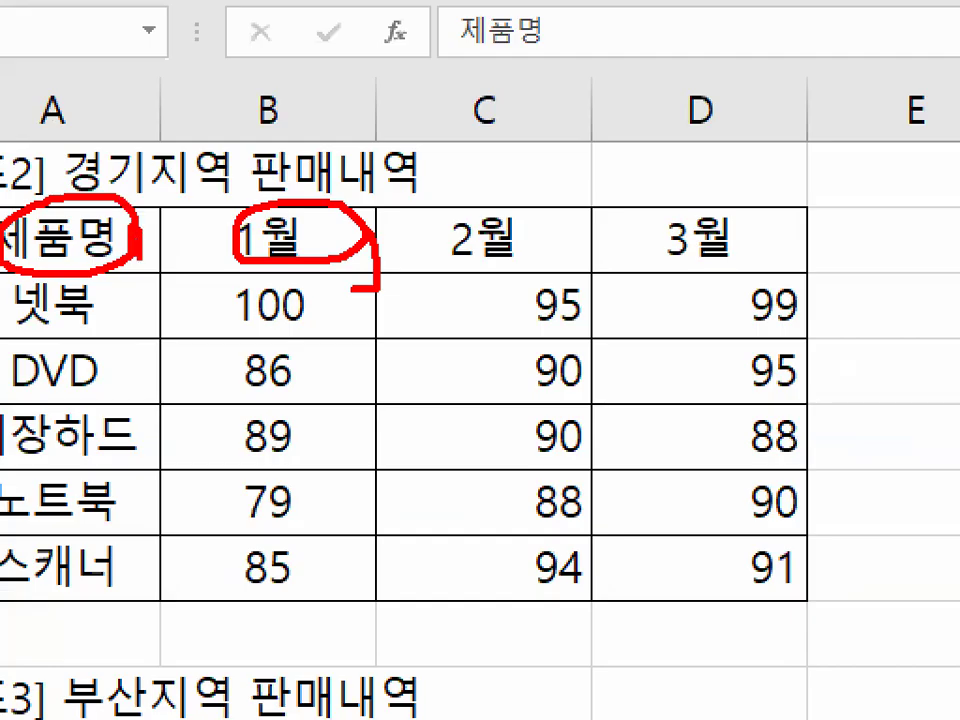
left_click_drag(166, 172, 2, 412)
left_click_drag(62, 232, 98, 395)
left_click_drag(240, 242, 335, 135)
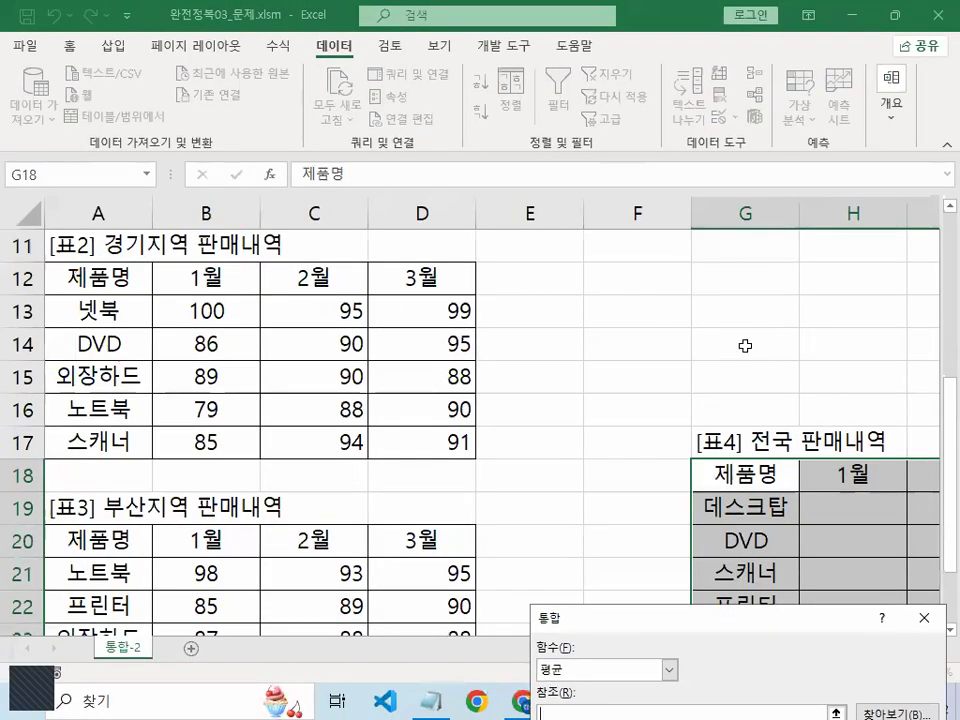
left_click_drag(680, 622, 625, 150)
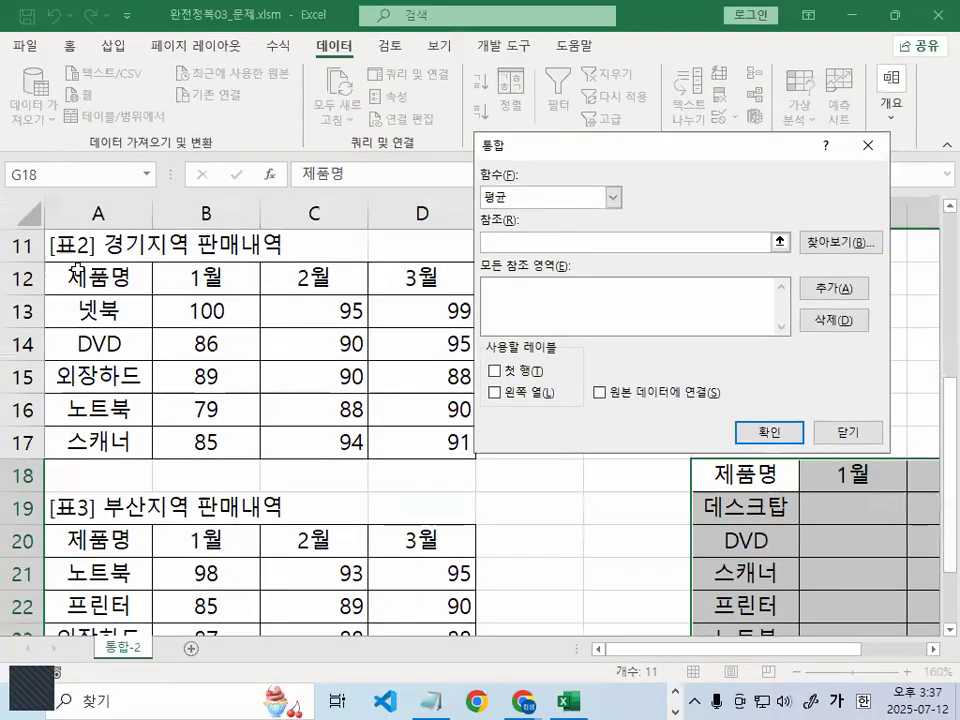
Add the Seoul A4:D9, Gyeonggi A12:D17 and Busan A20:D25 tables as reference ranges
scroll(119, 318, "up", 3)
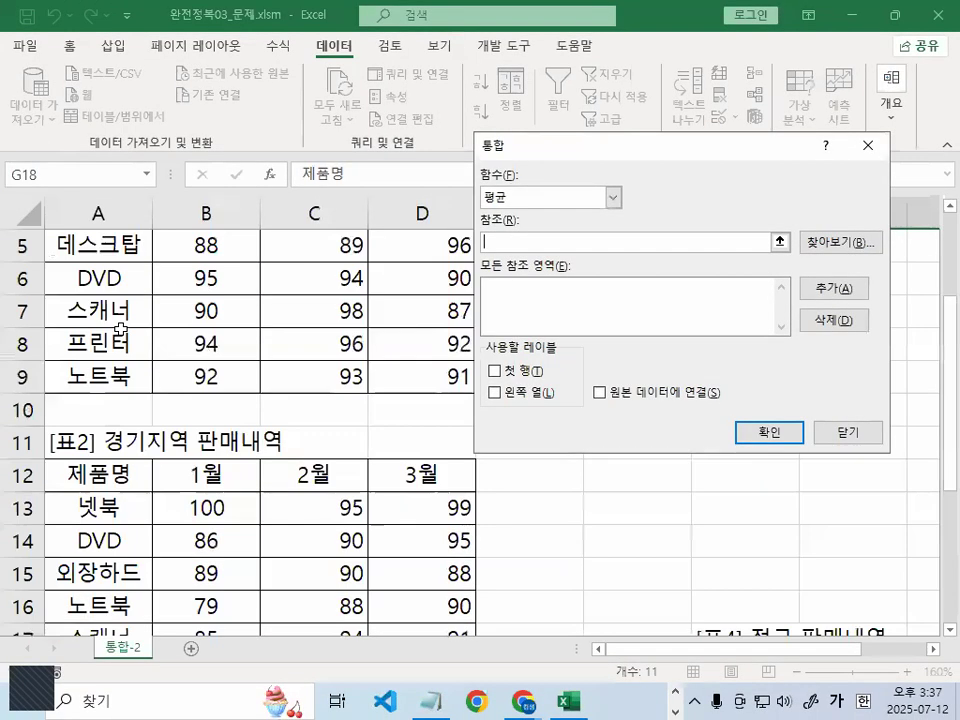
left_click_drag(100, 312, 405, 470)
left_click(862, 292)
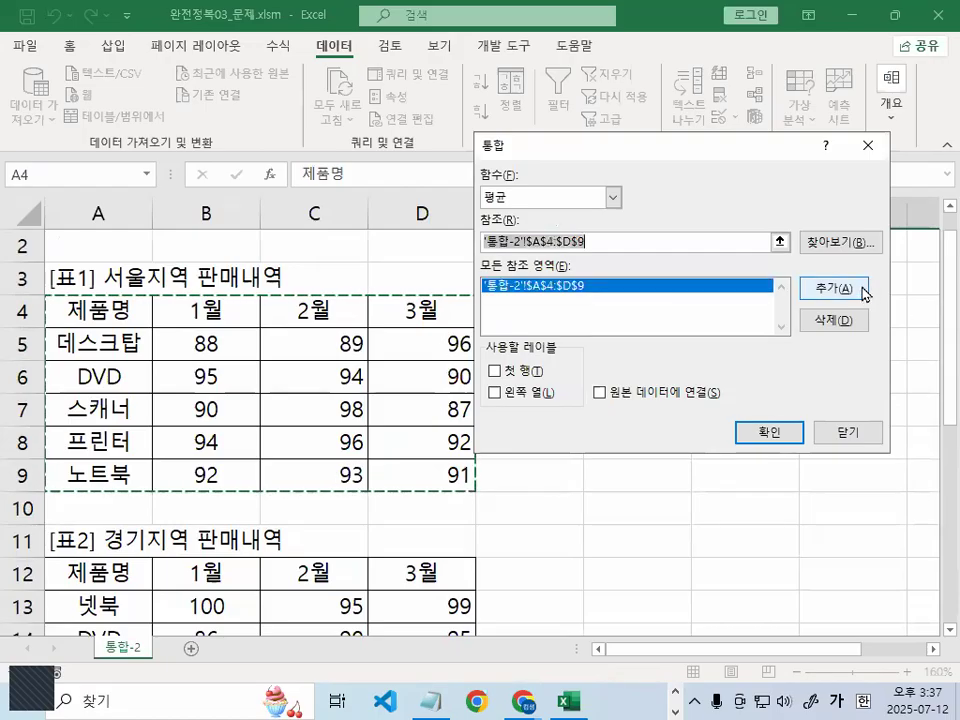
scroll(233, 367, "down", 3)
left_click_drag(100, 279, 414, 437)
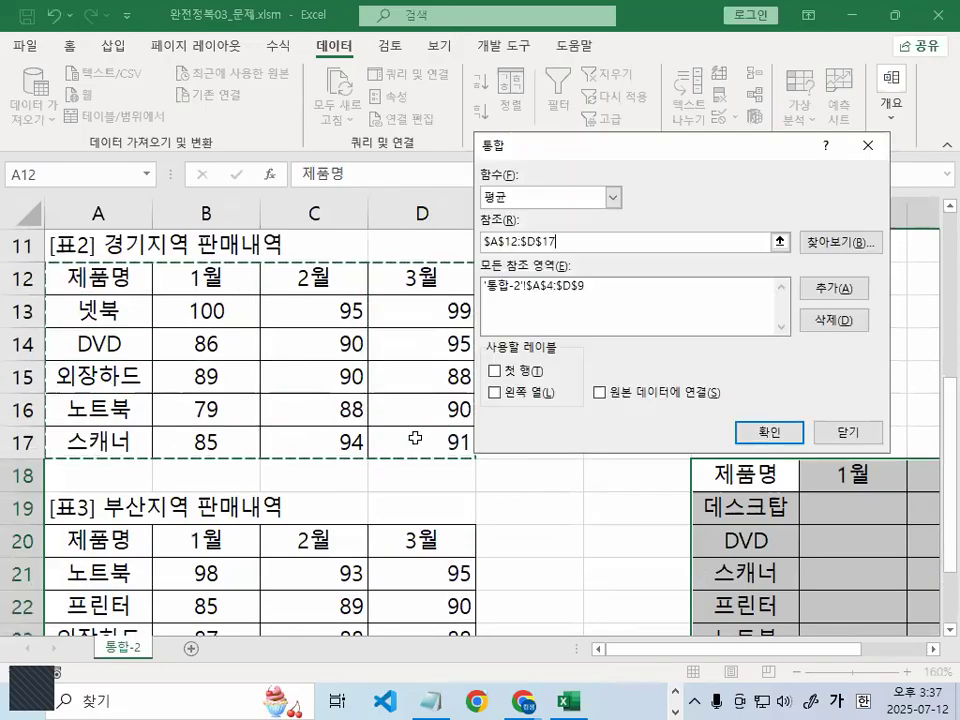
left_click(864, 289)
scroll(190, 364, "down", 2)
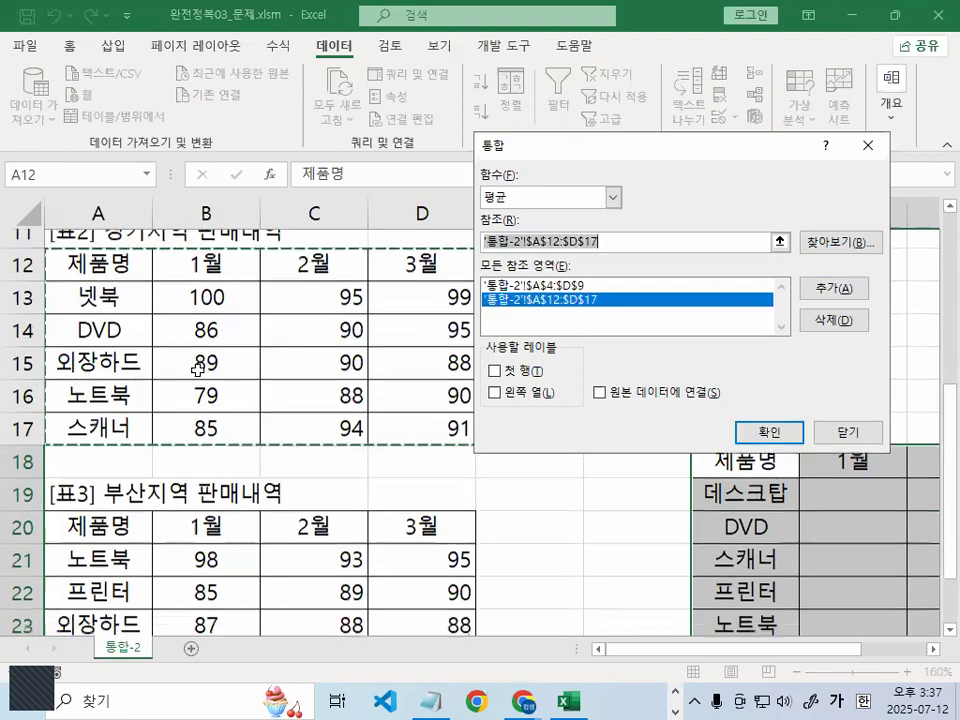
left_click_drag(100, 343, 411, 500)
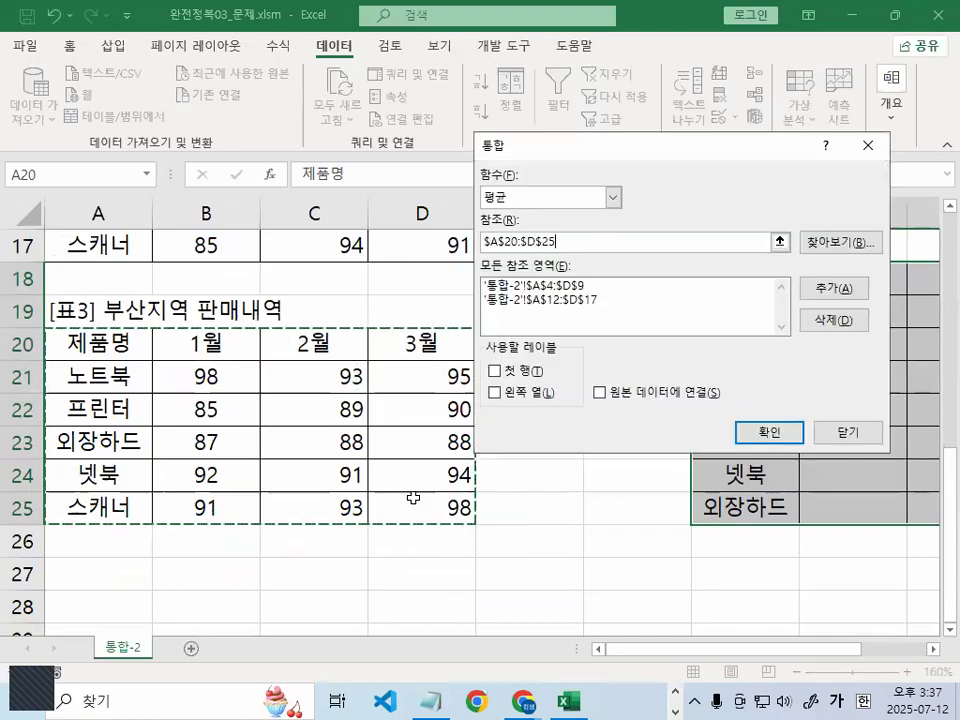
left_click(866, 292)
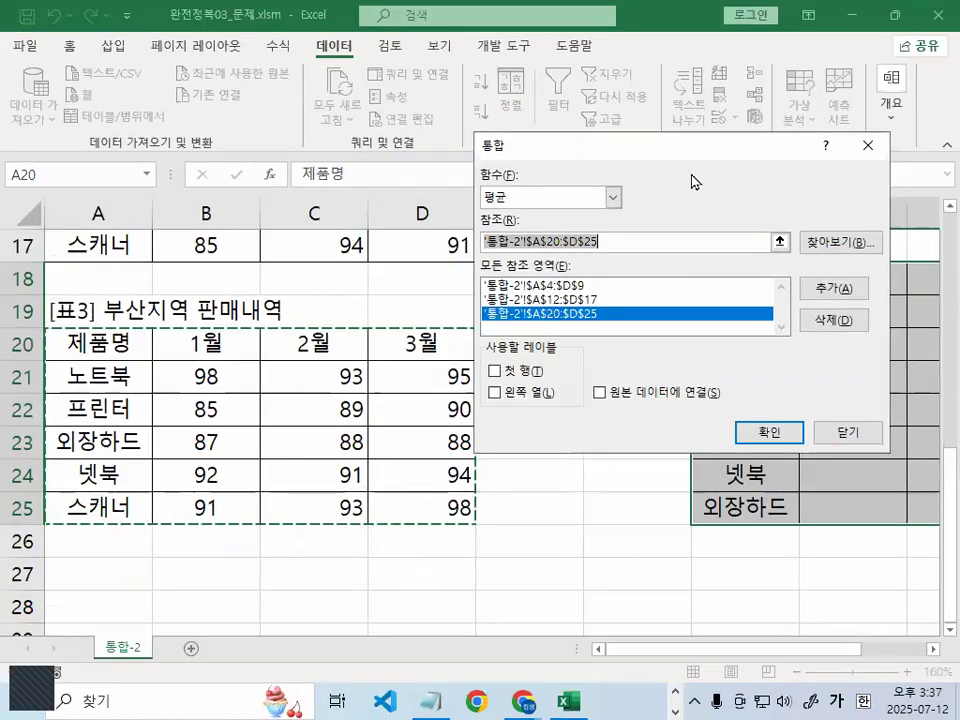
Replace the Busan reference with a reselected A20:D25 and tick 첫 행 as labels
left_click_drag(686, 155, 762, 131)
right_click(201, 444)
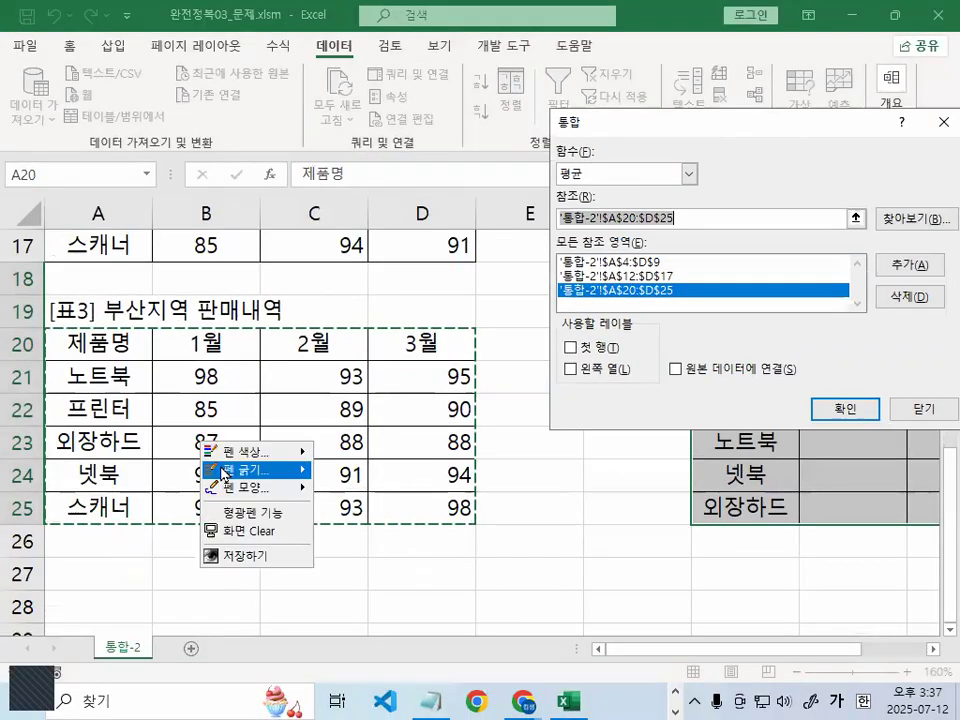
mouse_move(255, 469)
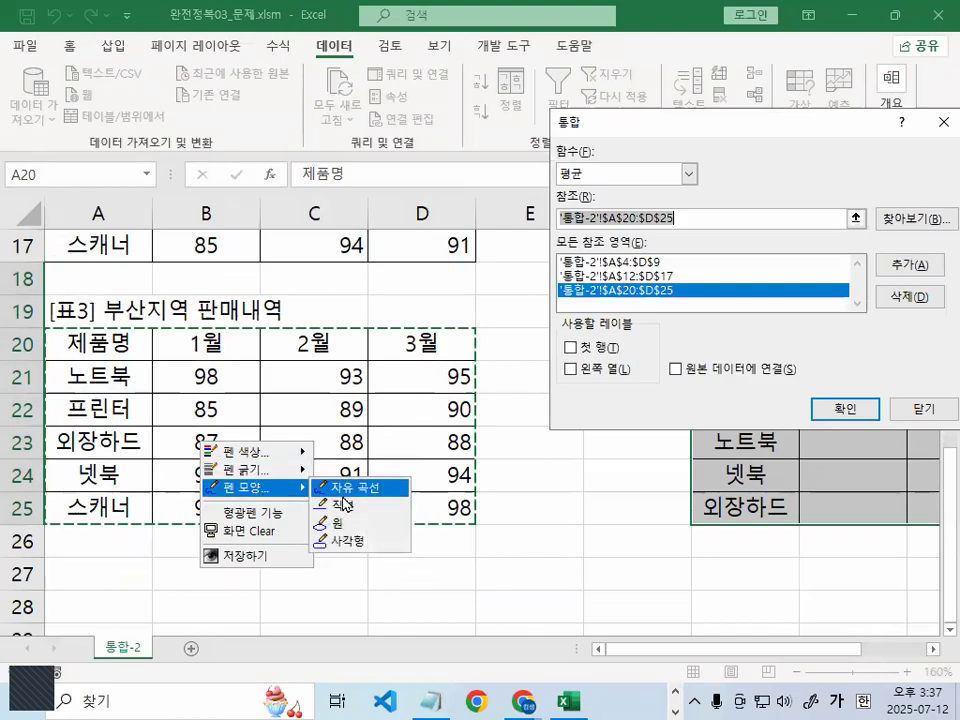
left_click(354, 541)
left_click_drag(153, 361, 474, 518)
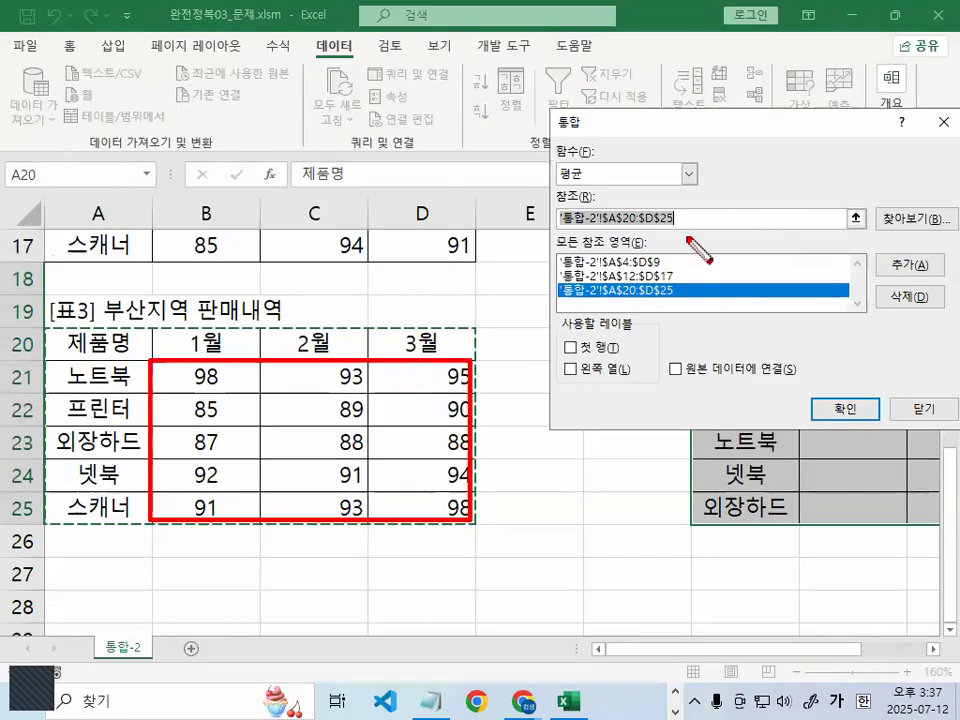
key("Escape")
key("ctrl+1")
mouse_move(697, 293)
left_mouse_down()
mouse_move(684, 303)
mouse_move(480, 285)
left_mouse_up()
key("Escape")
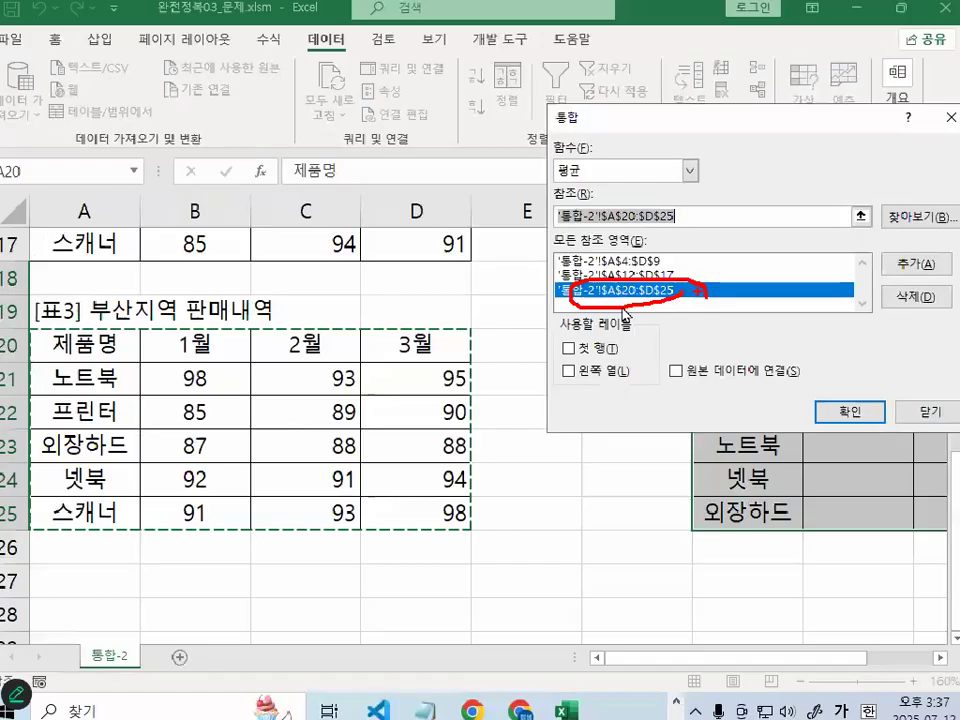
left_click(928, 302)
left_click(621, 217)
left_click_drag(133, 333, 456, 510)
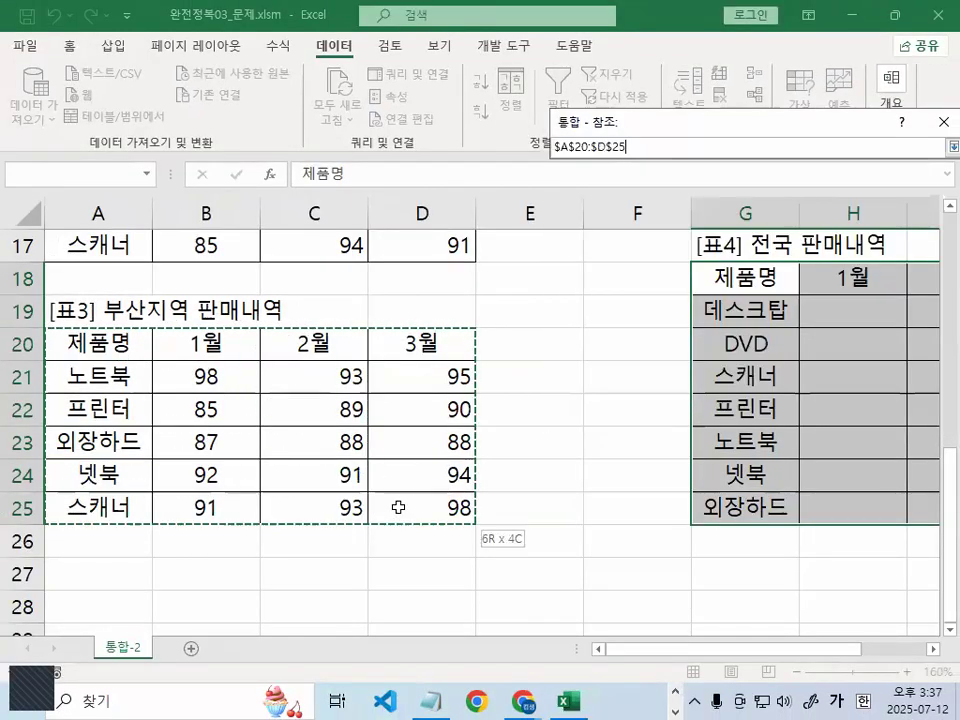
left_click(914, 268)
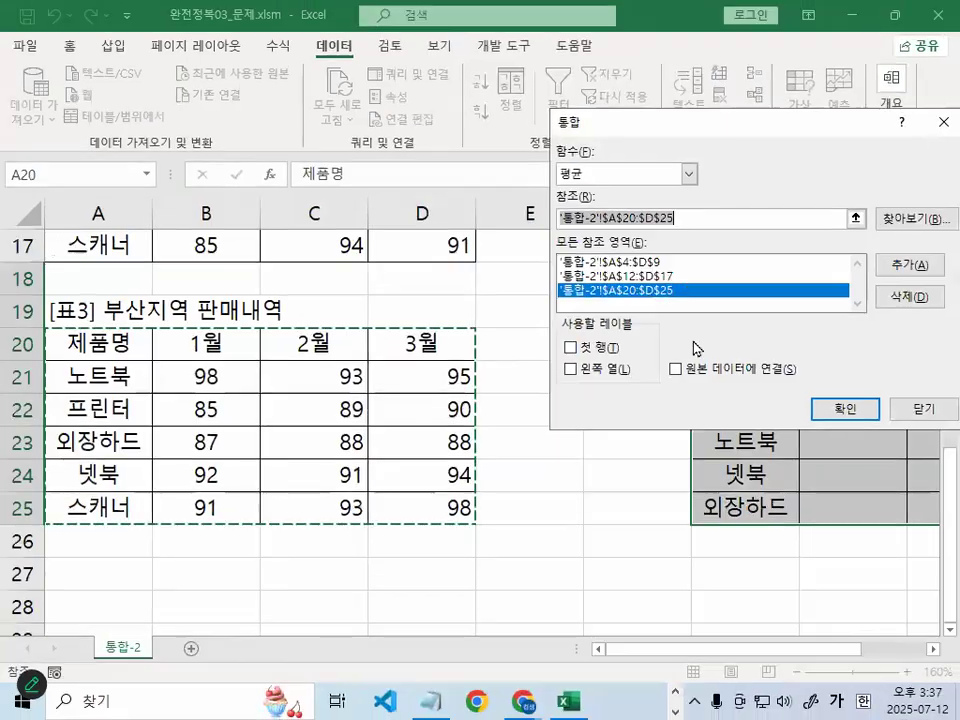
left_click(570, 348)
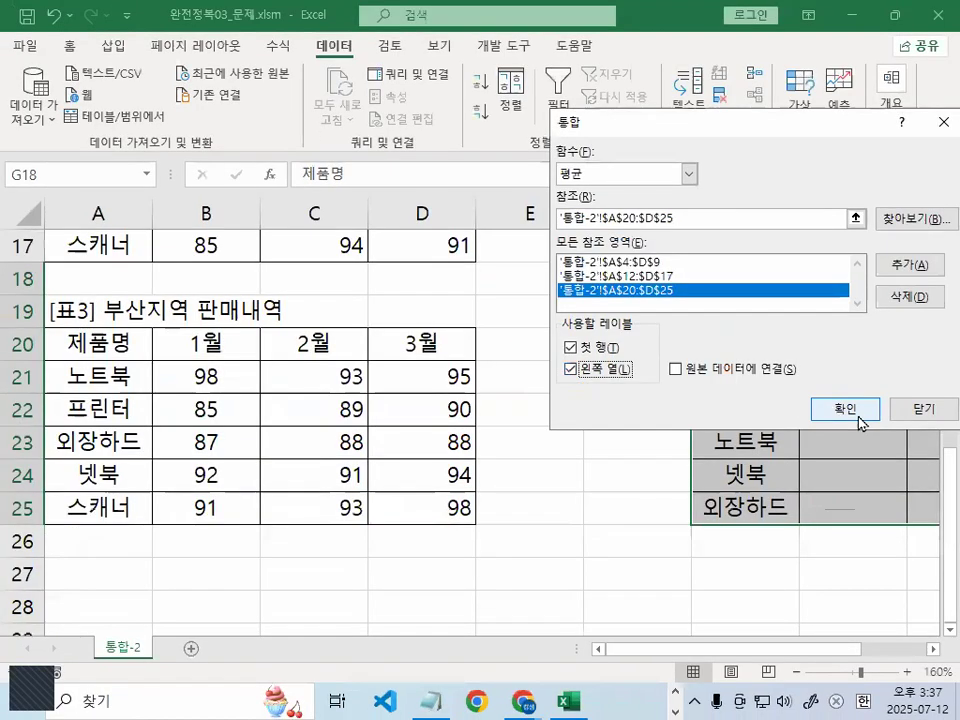
Confirm the consolidation so G18:J25 shows per-product averages, e.g. 데스크탑 88, 89, 96
left_click(860, 420)
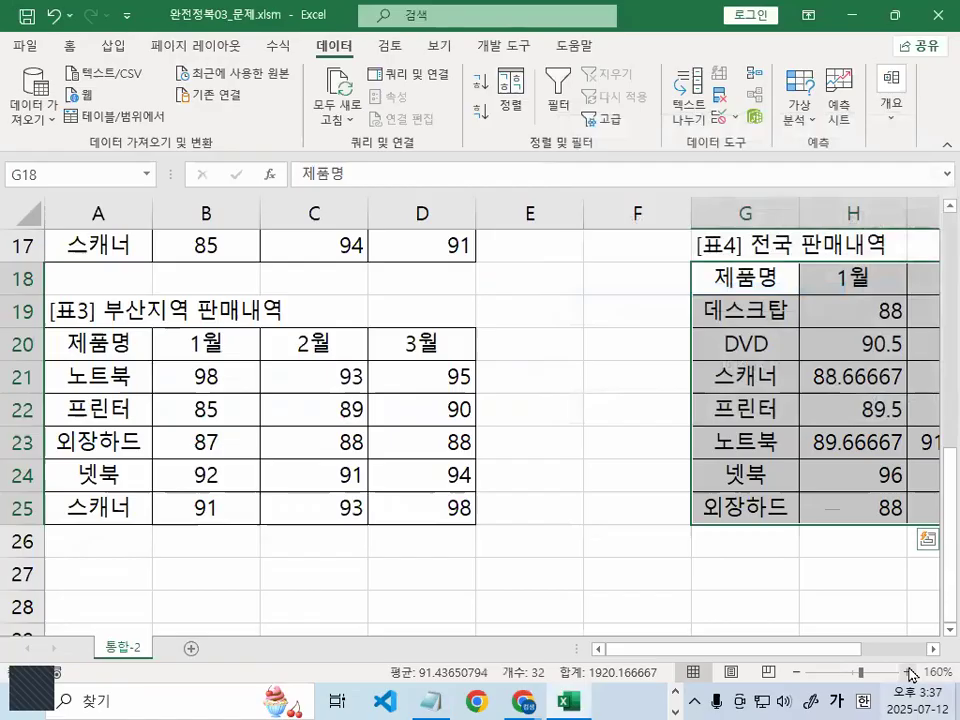
left_click(932, 649)
left_click(932, 649)
left_click(932, 649)
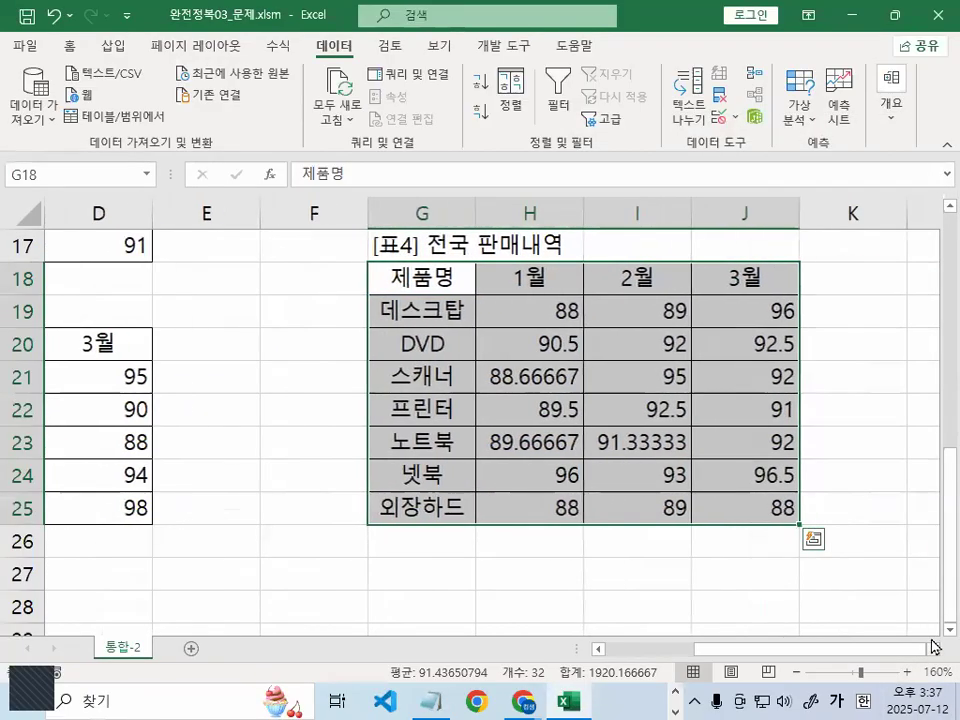
scroll(925, 650, "up", 1)
scroll(925, 650, "down", 1)
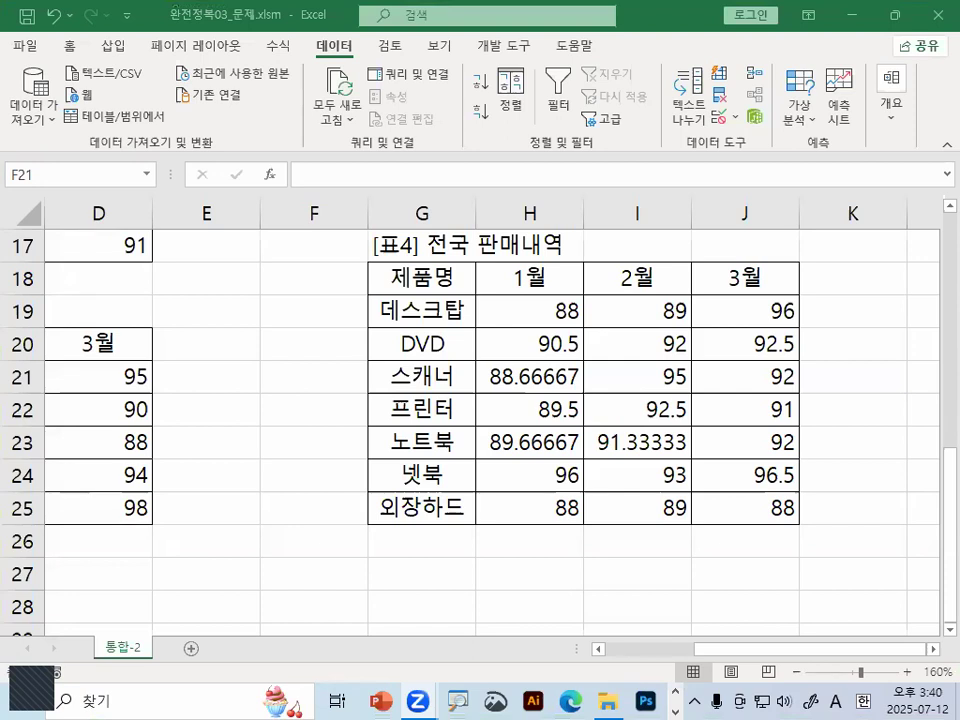
Close the current workbook without saving its changes
left_click(25, 46)
left_click(62, 552)
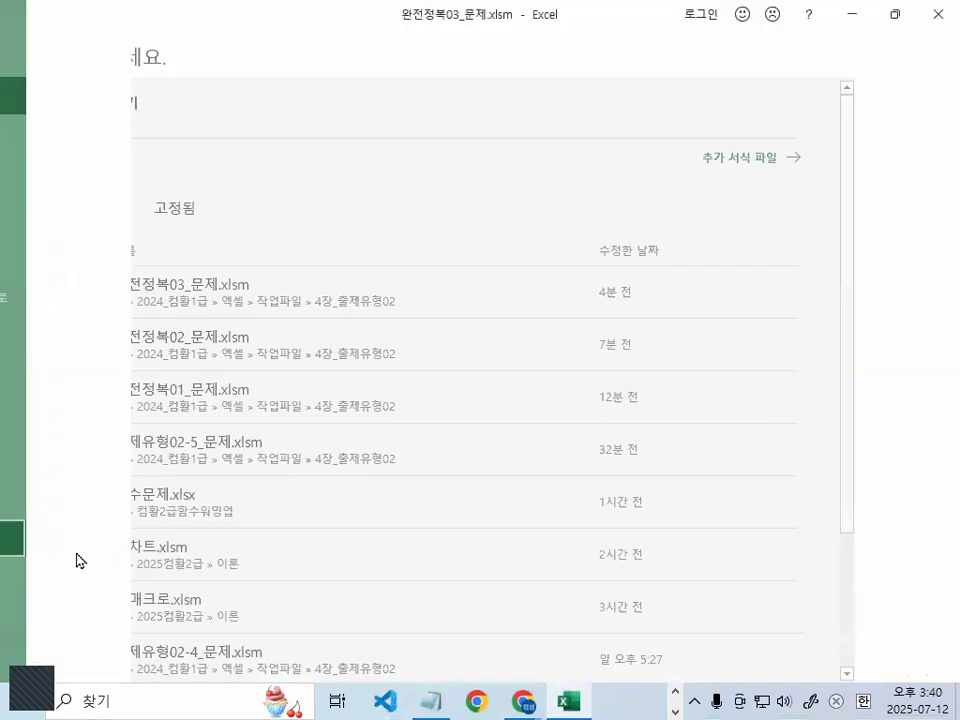
left_click(478, 390)
Browse for and open the workbook 완전정복04_문제.xlsm
left_click(20, 47)
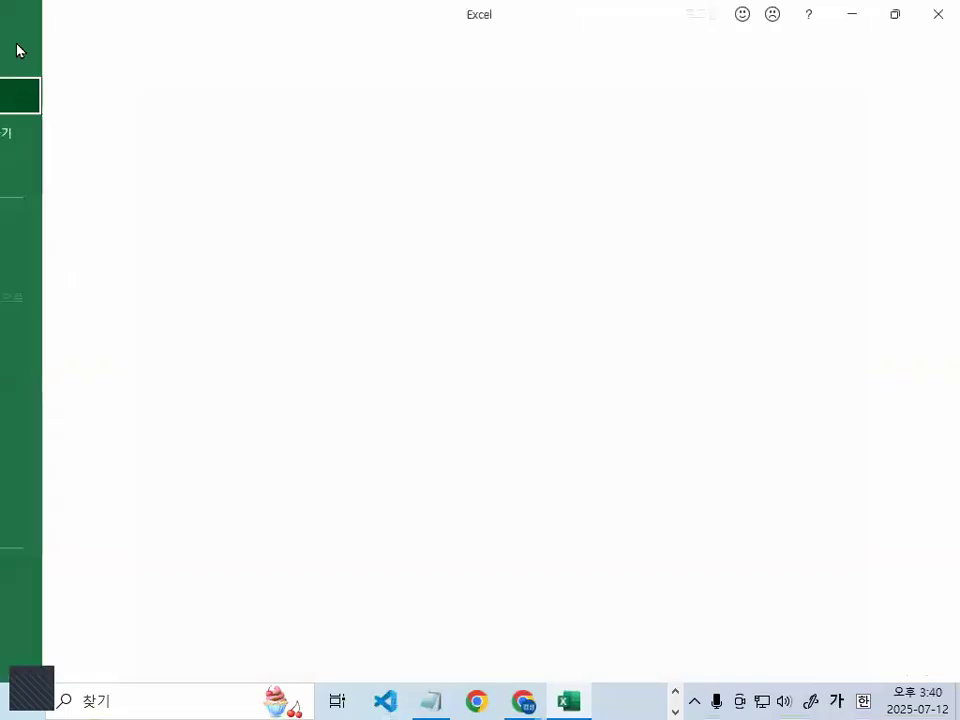
left_click(56, 170)
left_click(218, 316)
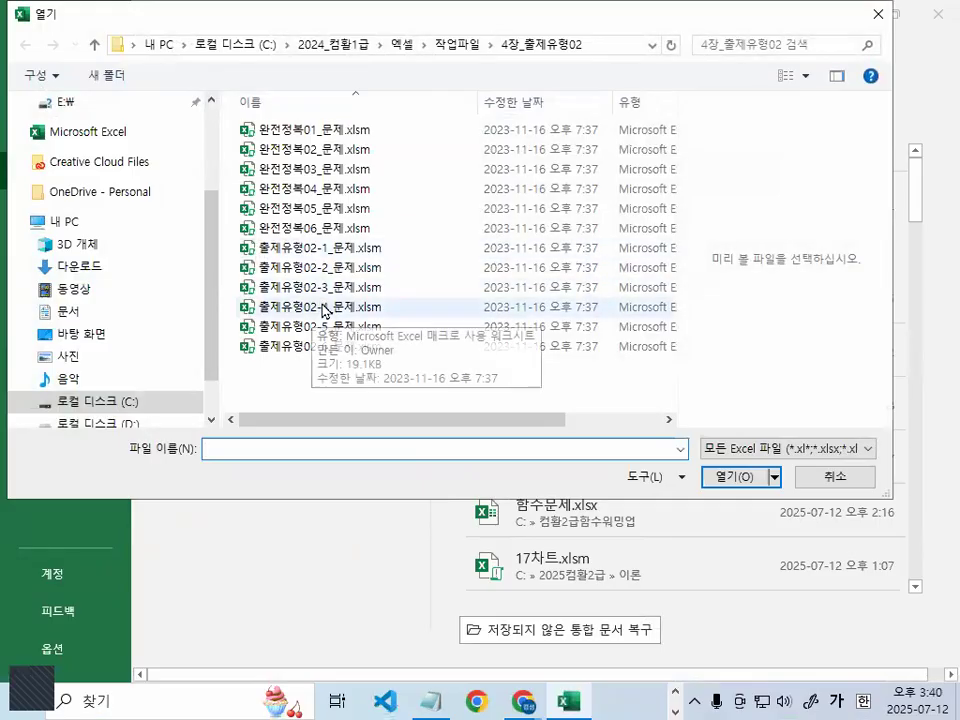
double_click(268, 189)
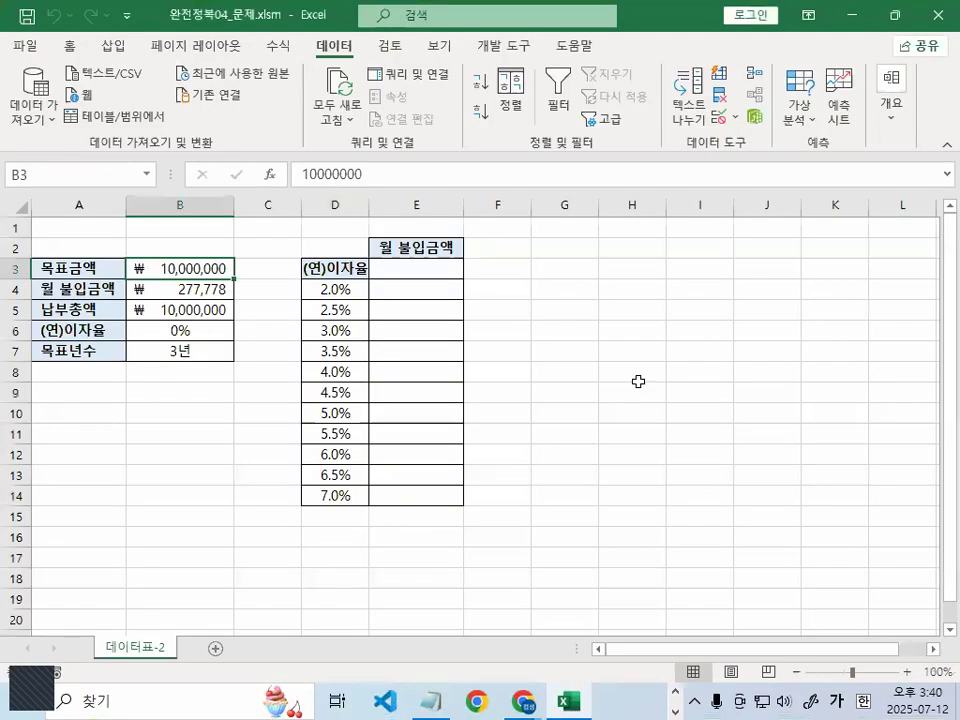
left_click(636, 392)
scroll(561, 452, "up", 5)
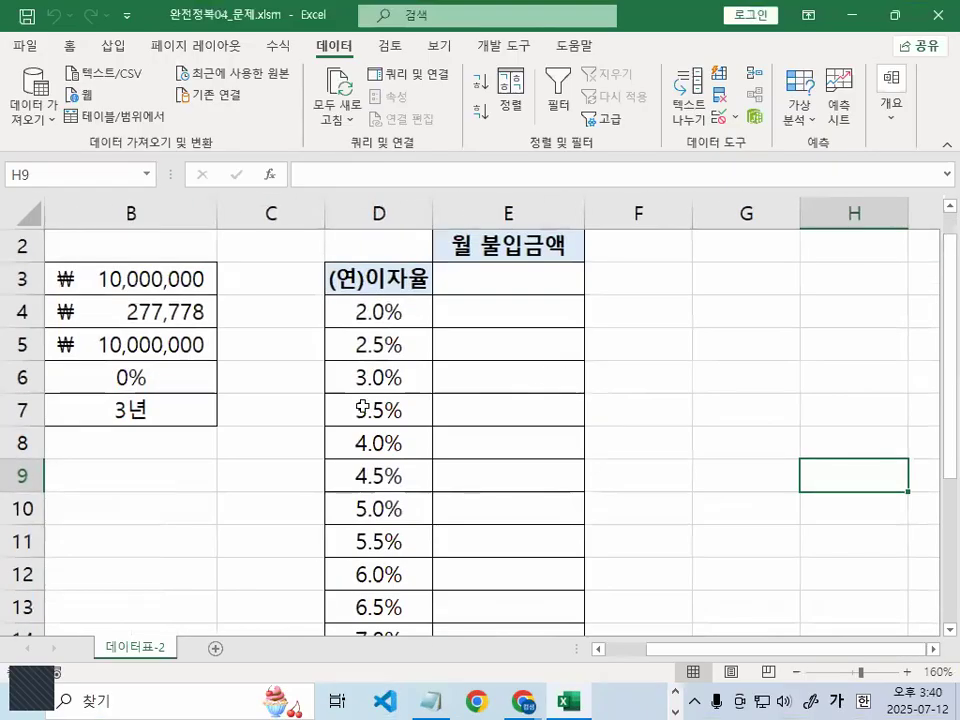
key("ctrl+1")
left_click(120, 502)
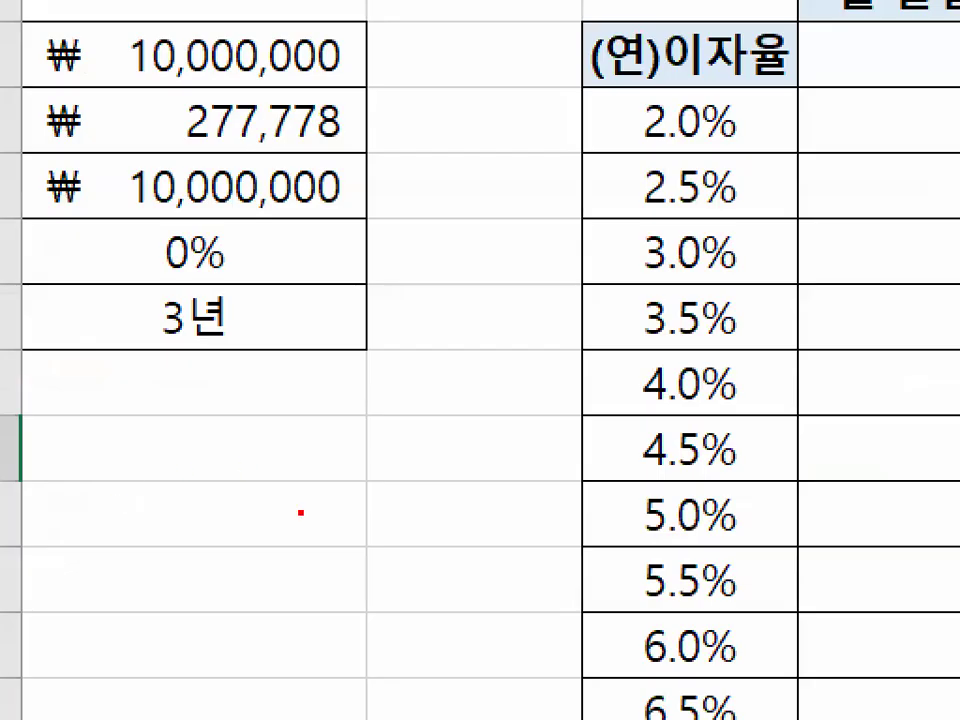
left_click_drag(300, 525, 292, 490)
mouse_move(766, 12)
left_mouse_down()
mouse_move(535, 2)
mouse_move(668, 102)
left_mouse_up()
key("Escape")
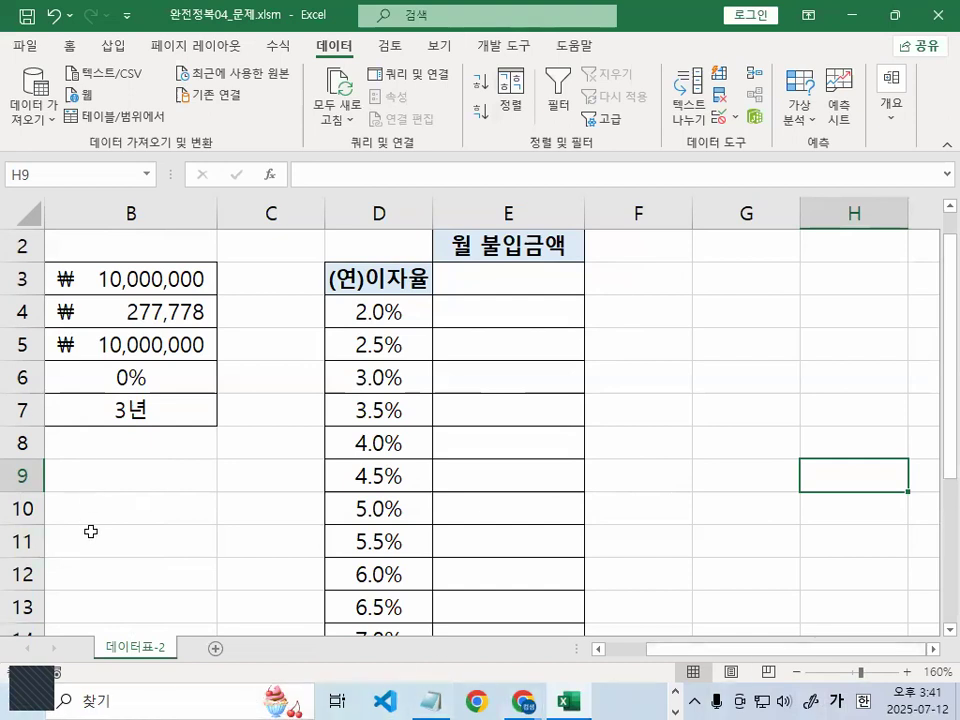
left_click_drag(866, 649, 578, 657)
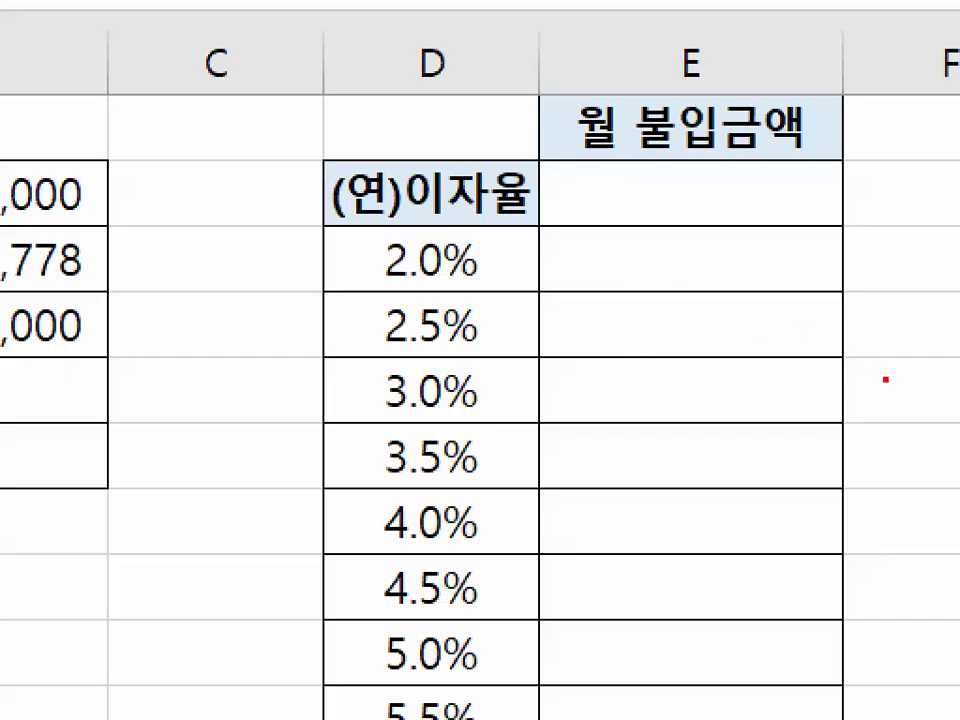
mouse_move(758, 373)
left_mouse_down()
mouse_move(588, 392)
mouse_move(856, 470)
left_mouse_up()
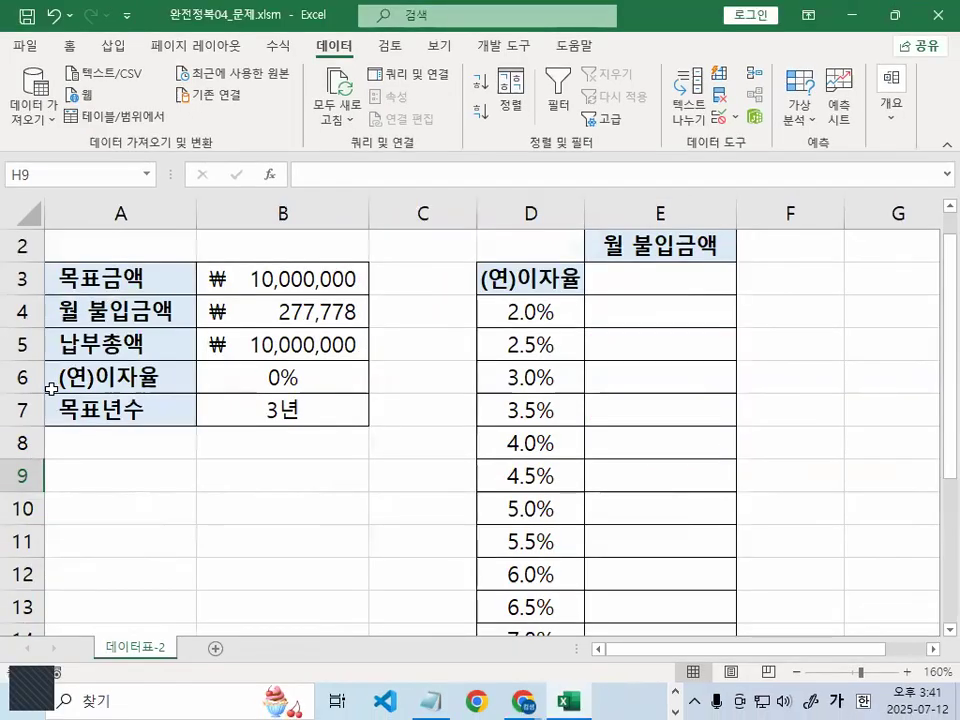
left_click(280, 307)
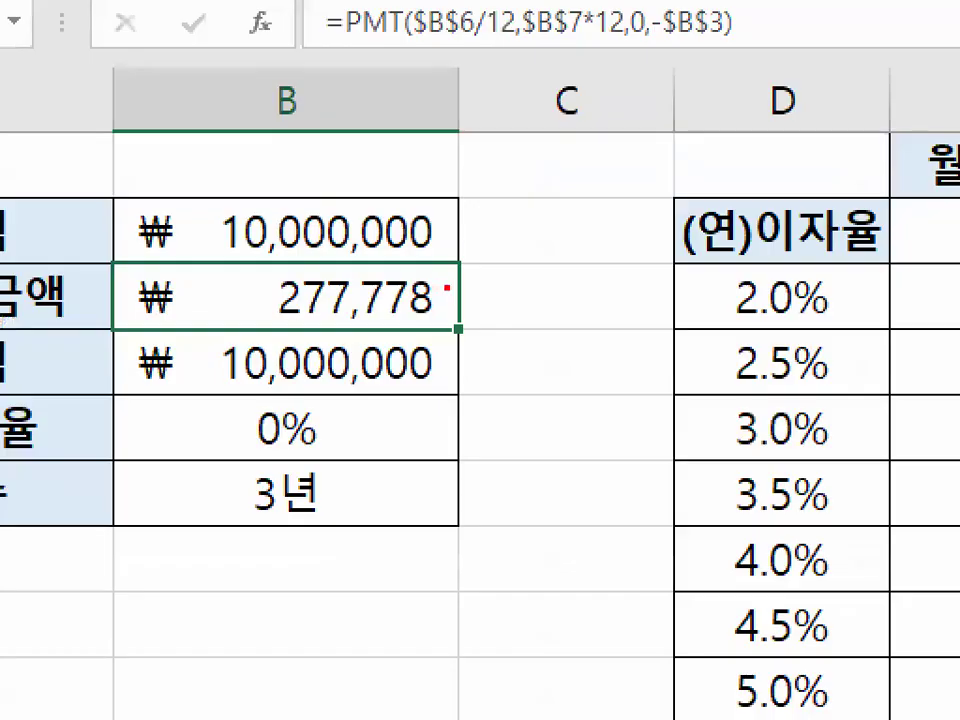
left_click_drag(257, 278, 452, 292)
double_click(288, 307)
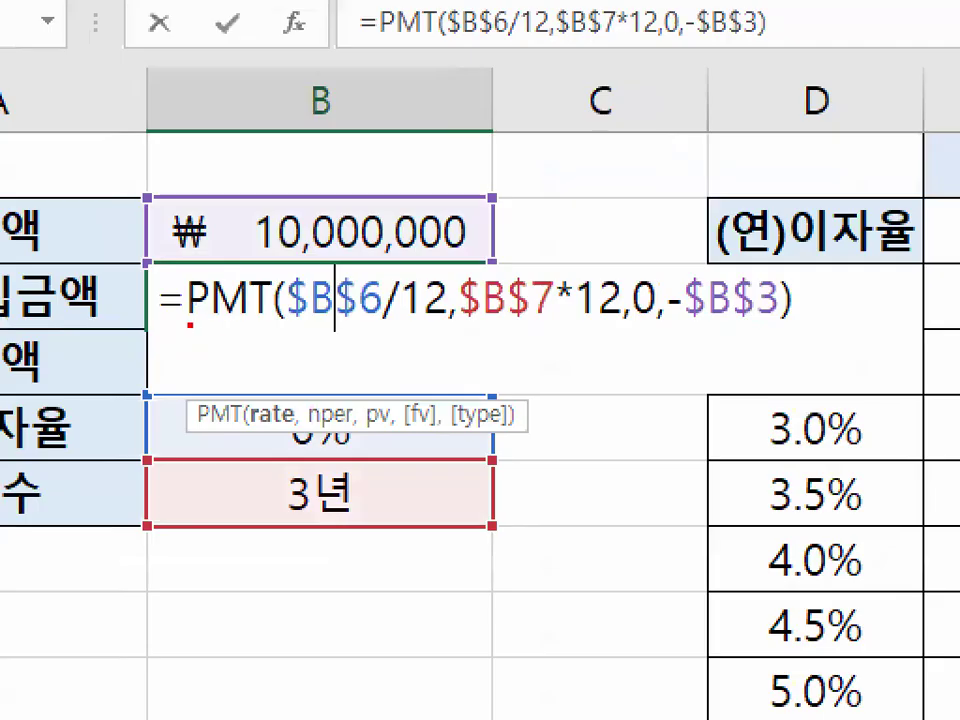
left_click_drag(201, 326, 523, 326)
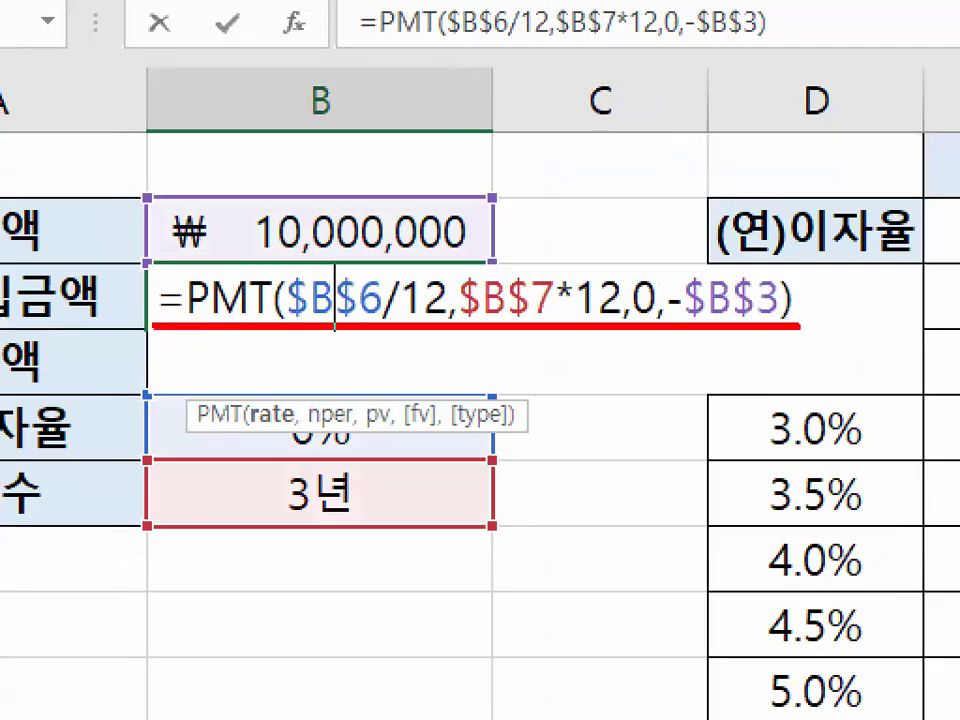
mouse_move(288, 300)
left_mouse_down()
mouse_move(158, 315)
mouse_move(274, 288)
left_mouse_up()
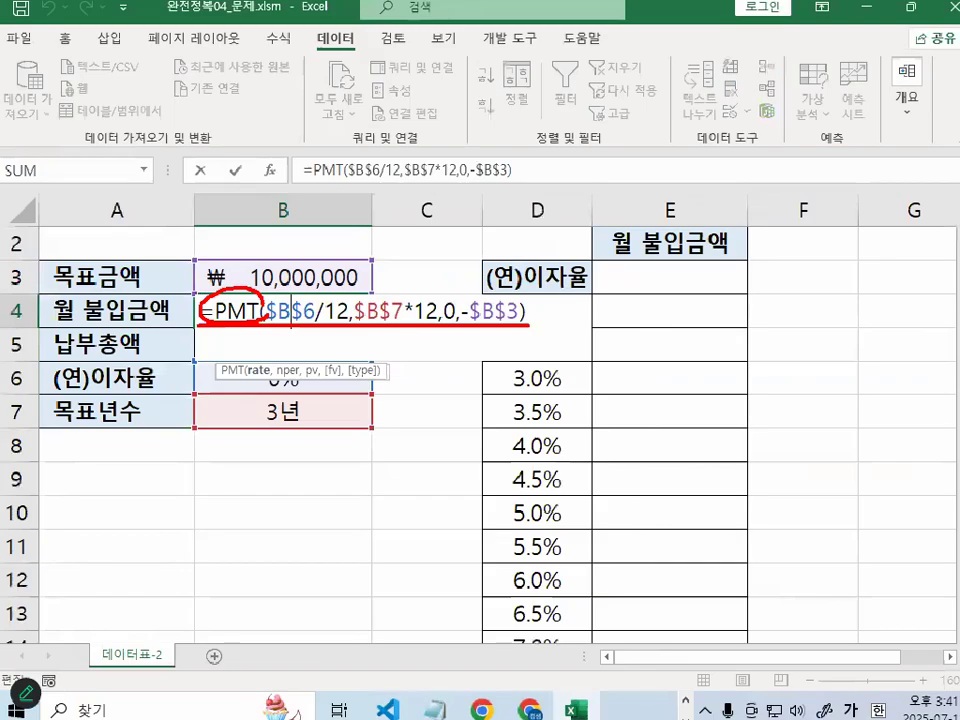
key("Escape")
key("Escape")
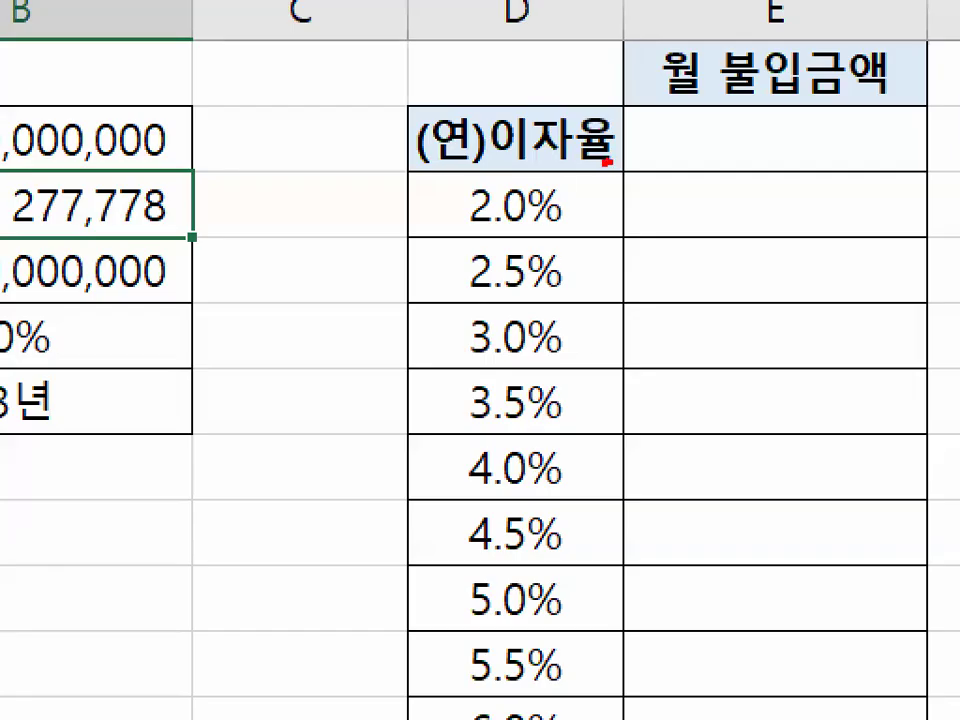
mouse_move(607, 160)
left_mouse_down()
mouse_move(411, 178)
mouse_move(514, 118)
mouse_move(557, 151)
left_mouse_up()
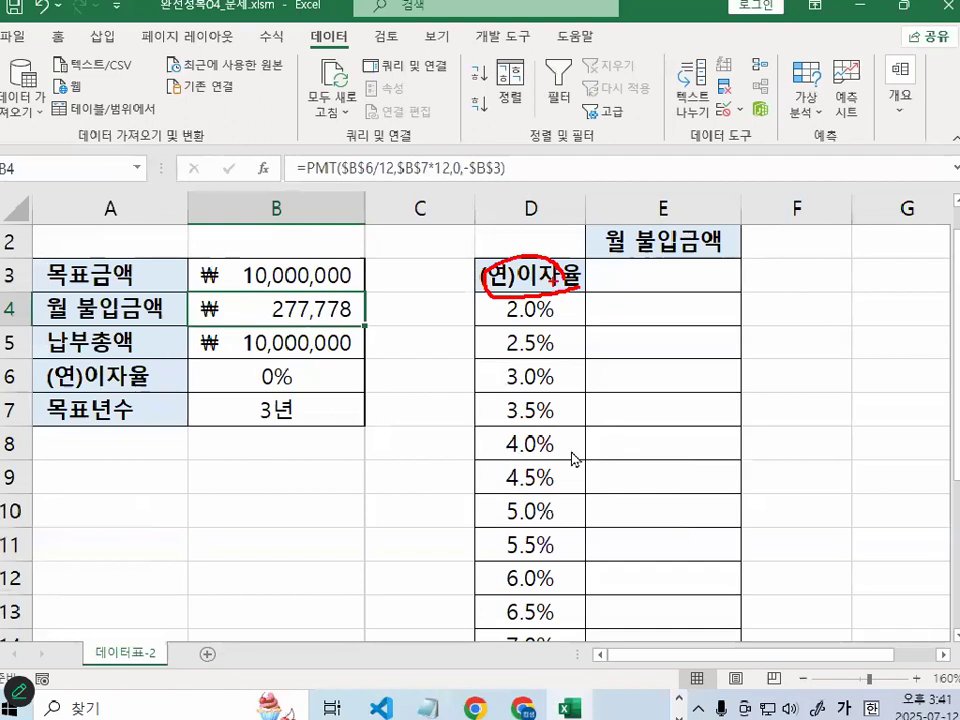
left_click_drag(556, 300, 556, 311)
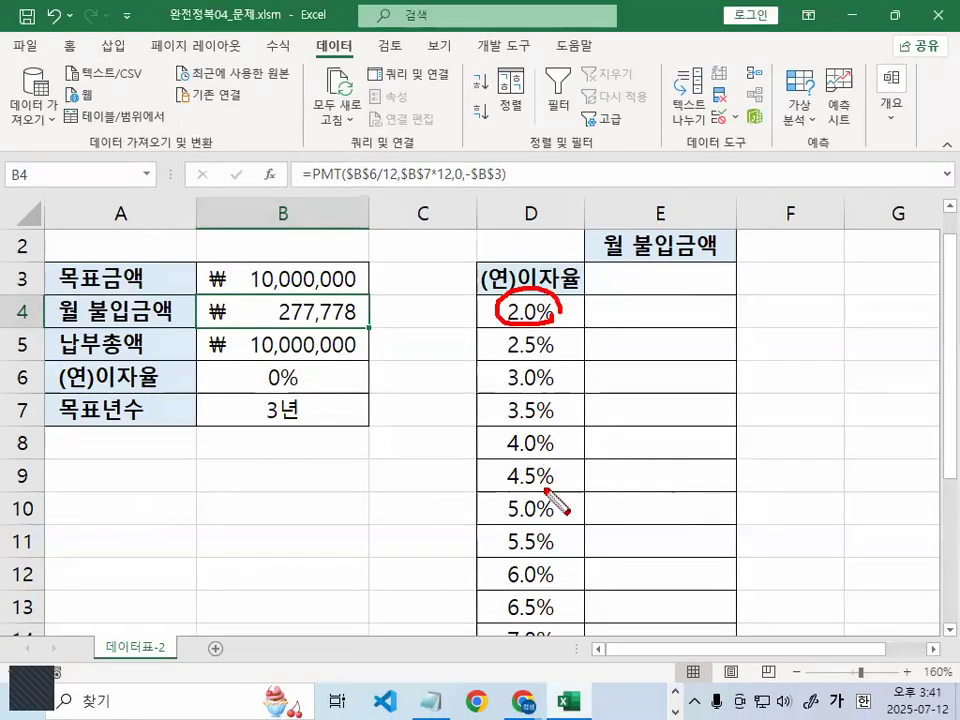
scroll(548, 492, "down", 2)
mouse_move(561, 438)
left_mouse_down()
mouse_move(558, 446)
mouse_move(516, 396)
left_mouse_up()
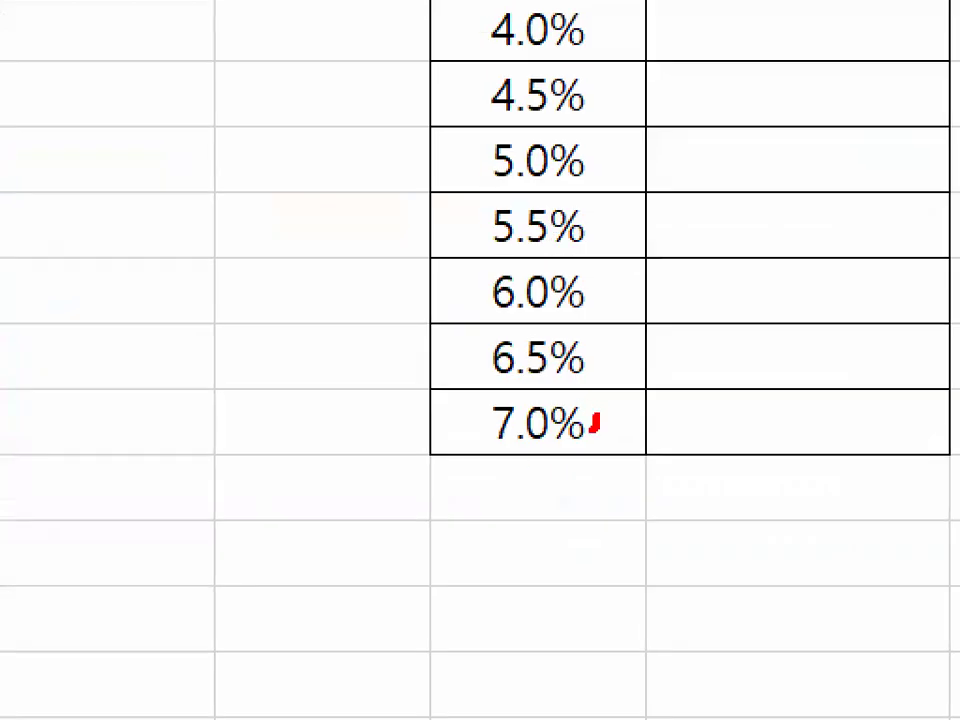
left_click_drag(491, 45, 491, 345)
mouse_move(458, 297)
left_mouse_down()
mouse_move(481, 326)
mouse_move(588, 243)
left_mouse_up()
key("Escape")
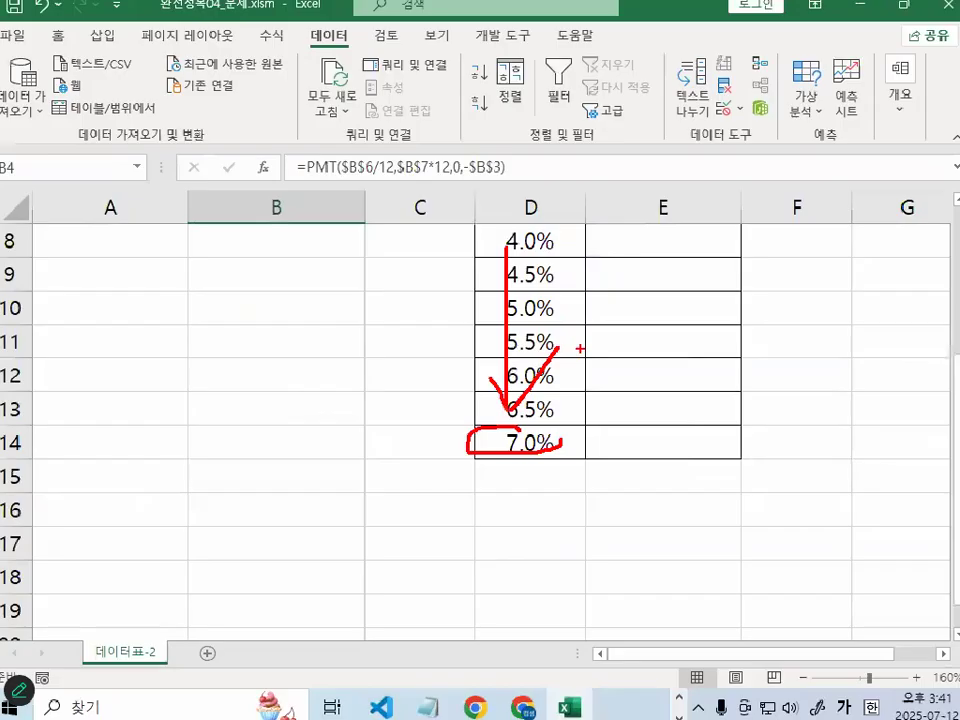
scroll(491, 480, "up", 2)
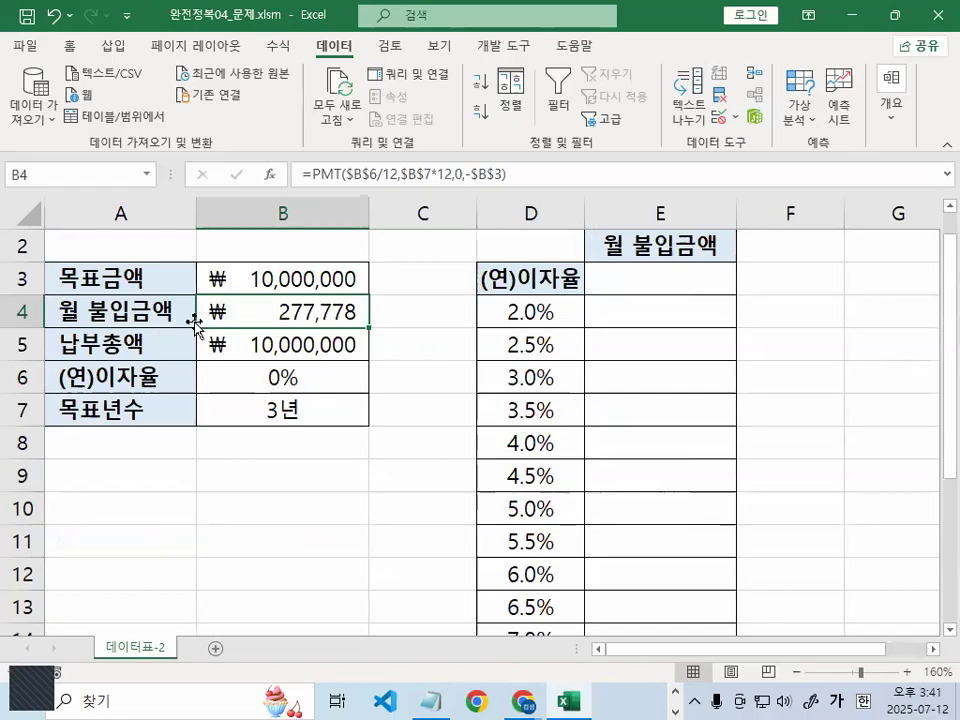
left_click(653, 318)
left_click_drag(653, 318, 666, 614)
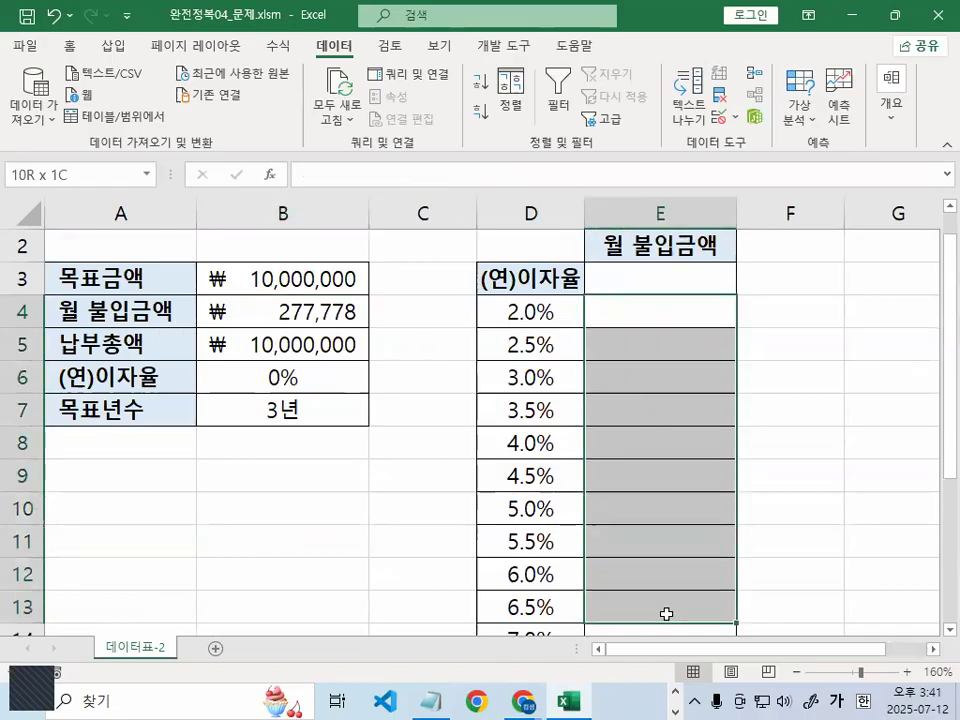
left_click(530, 279)
left_click(287, 311)
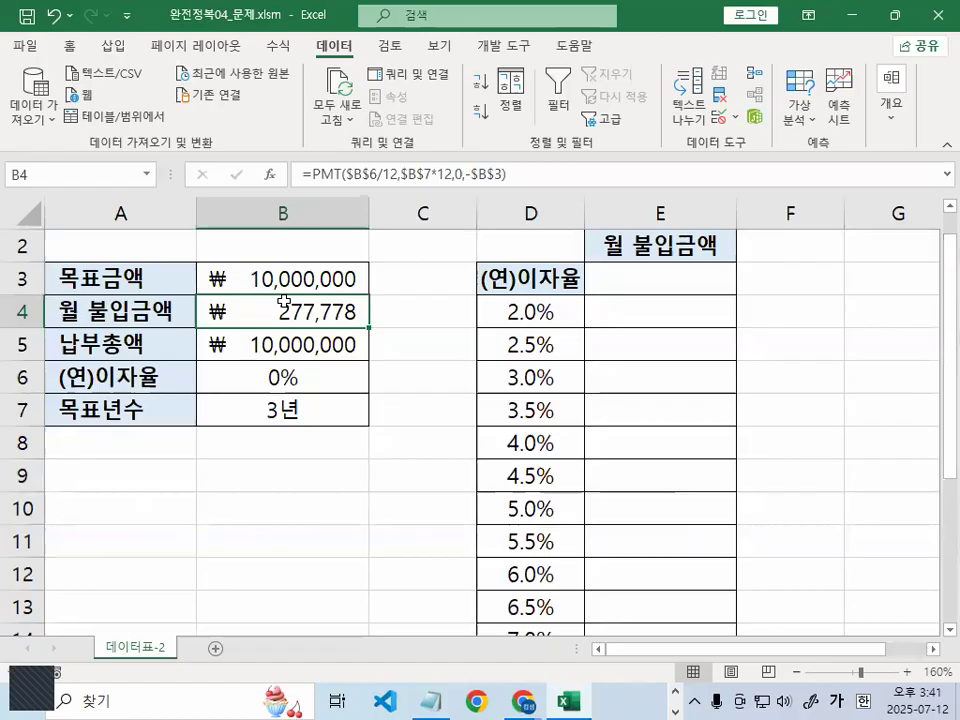
left_click(676, 284)
Delete the (연)이자율 label from D3 and set its fill colour to No Fill
left_click(560, 276)
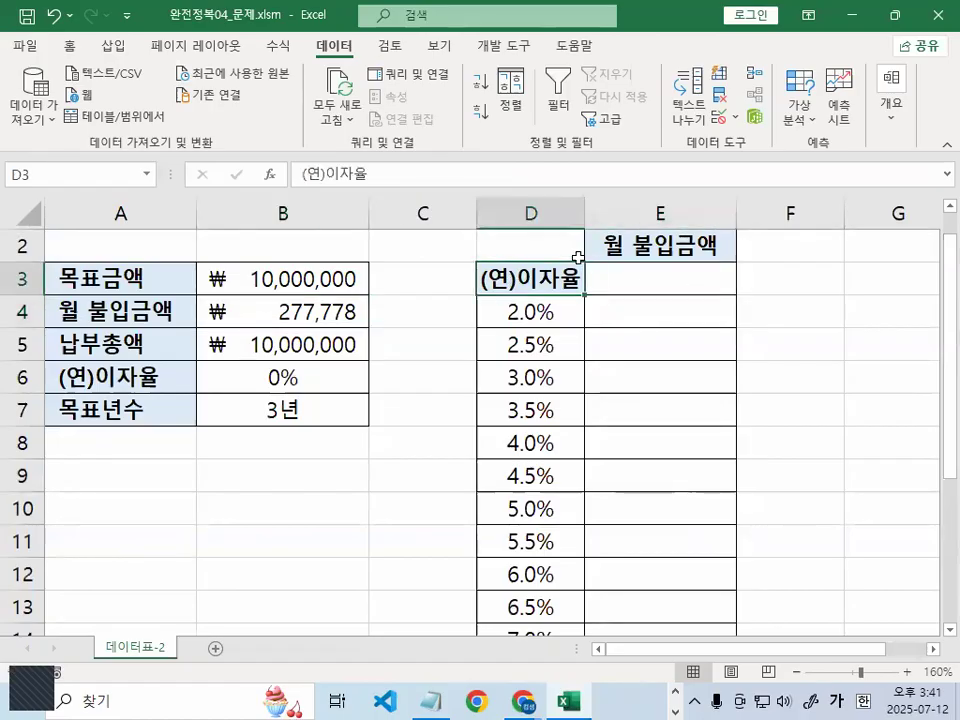
key("Delete")
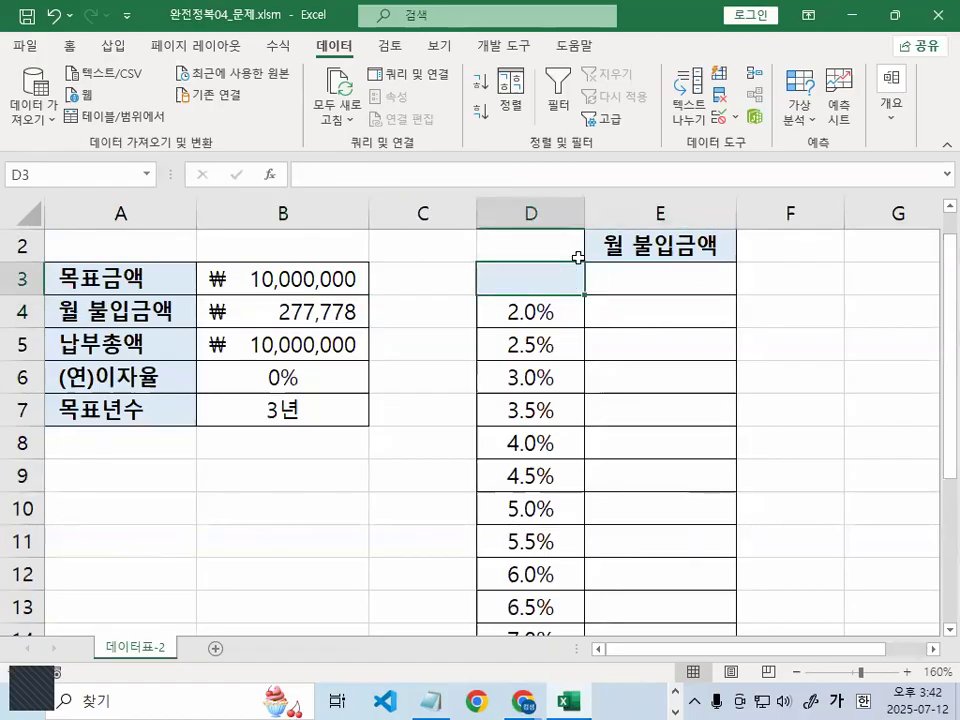
left_click(72, 47)
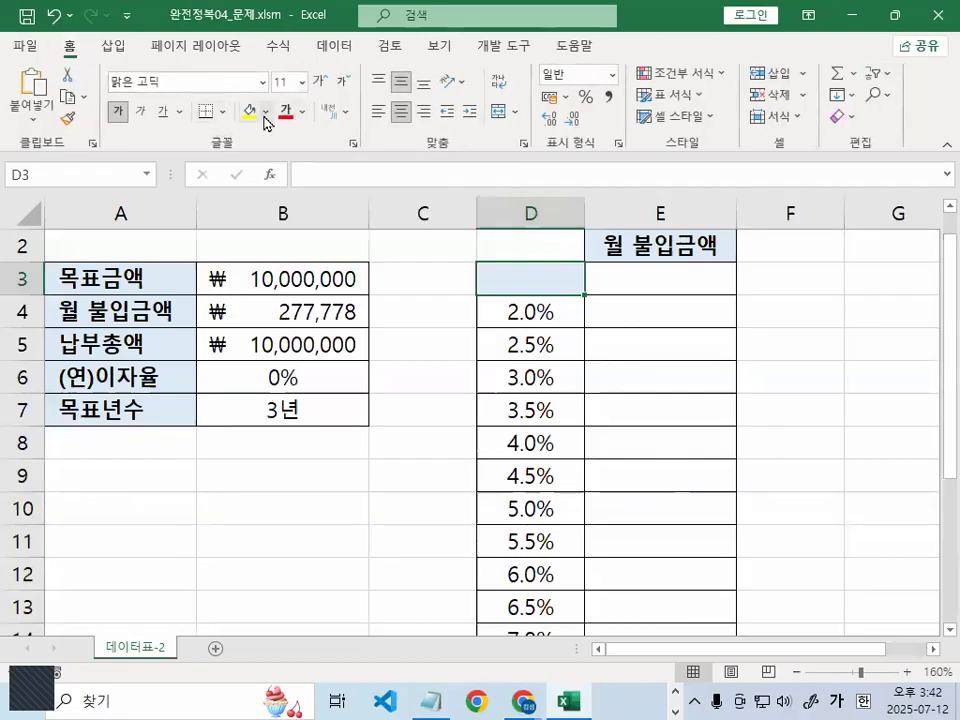
left_click(265, 113)
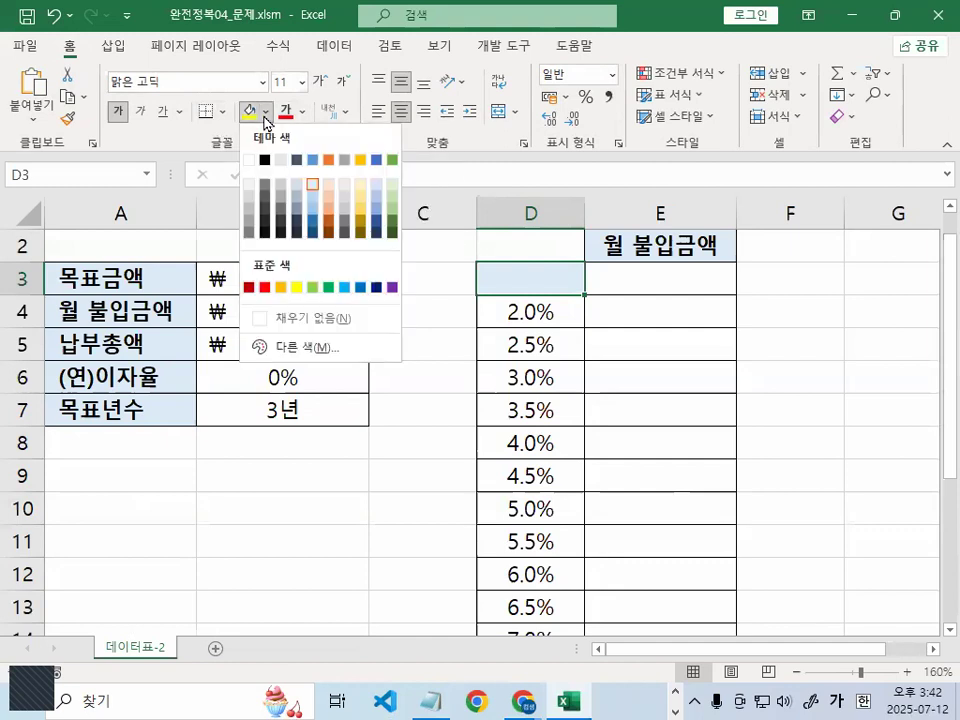
left_click(298, 318)
left_click(812, 315)
Select the rate table from D3 down through the 월 불입금액 column, then clear the selection
left_click(454, 302)
left_click_drag(454, 302, 450, 527)
scroll(553, 411, "up", 1)
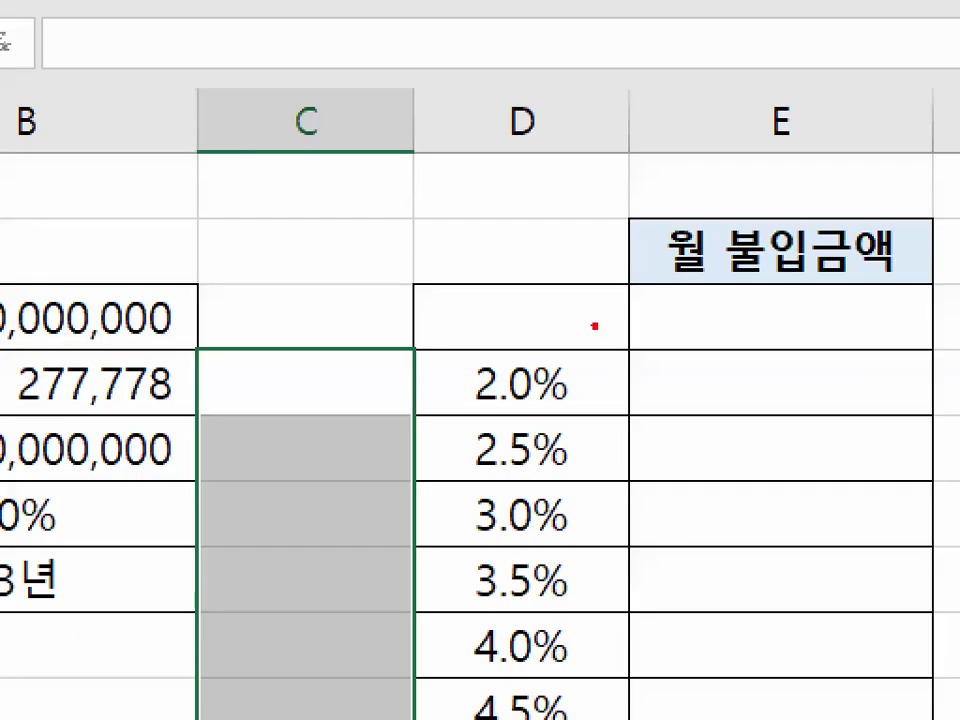
mouse_move(597, 328)
left_mouse_down()
mouse_move(535, 277)
mouse_move(568, 342)
left_mouse_up()
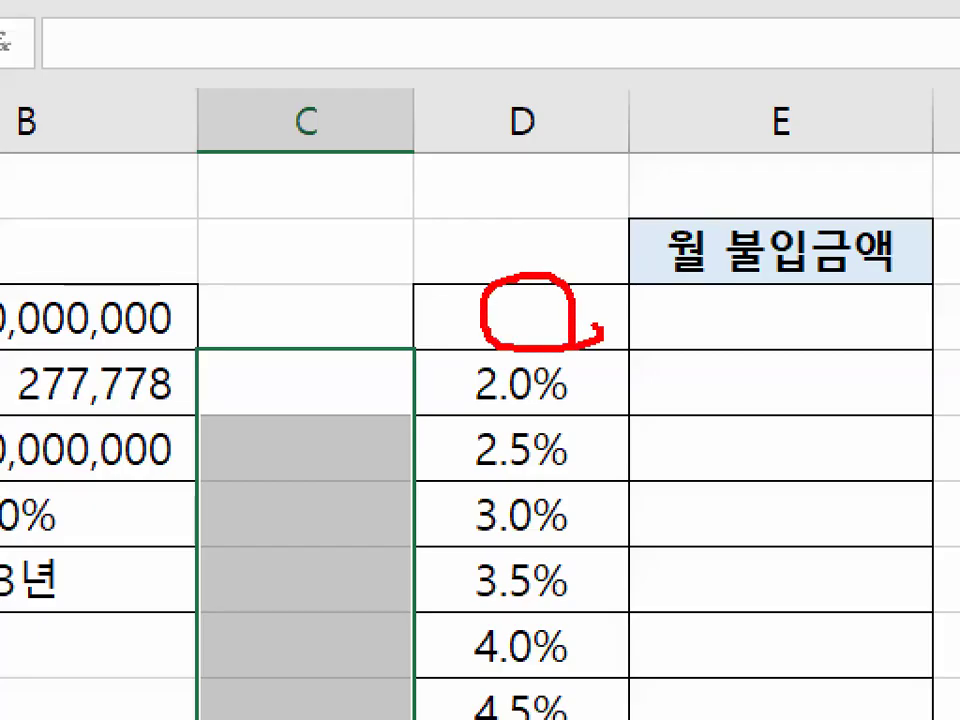
mouse_move(848, 330)
left_mouse_down()
mouse_move(815, 275)
mouse_move(826, 335)
left_mouse_up()
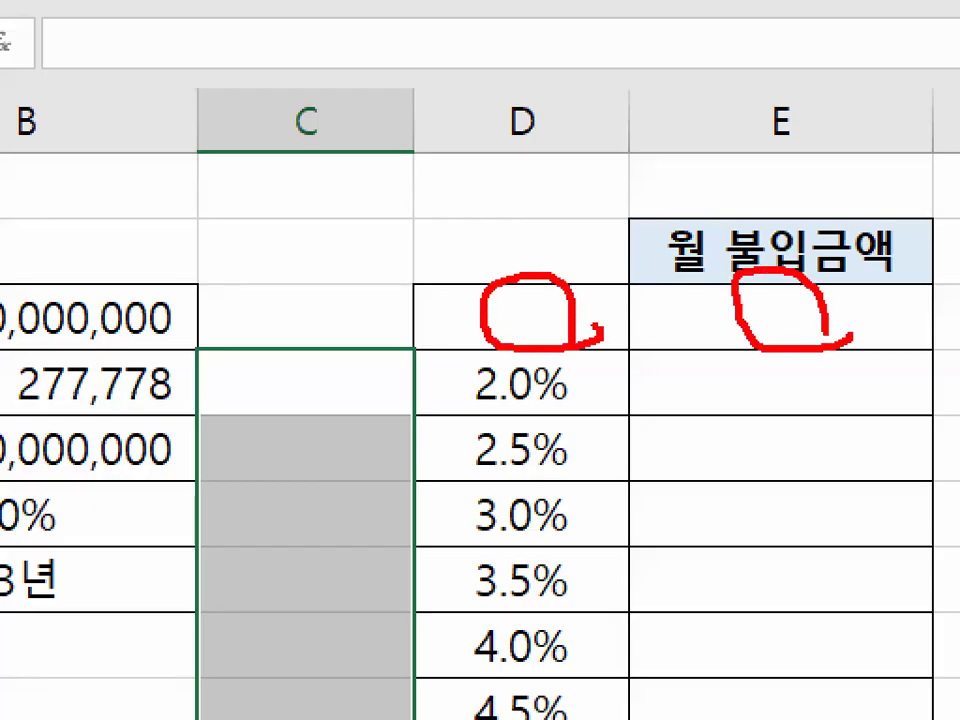
key("Escape")
left_click(440, 305)
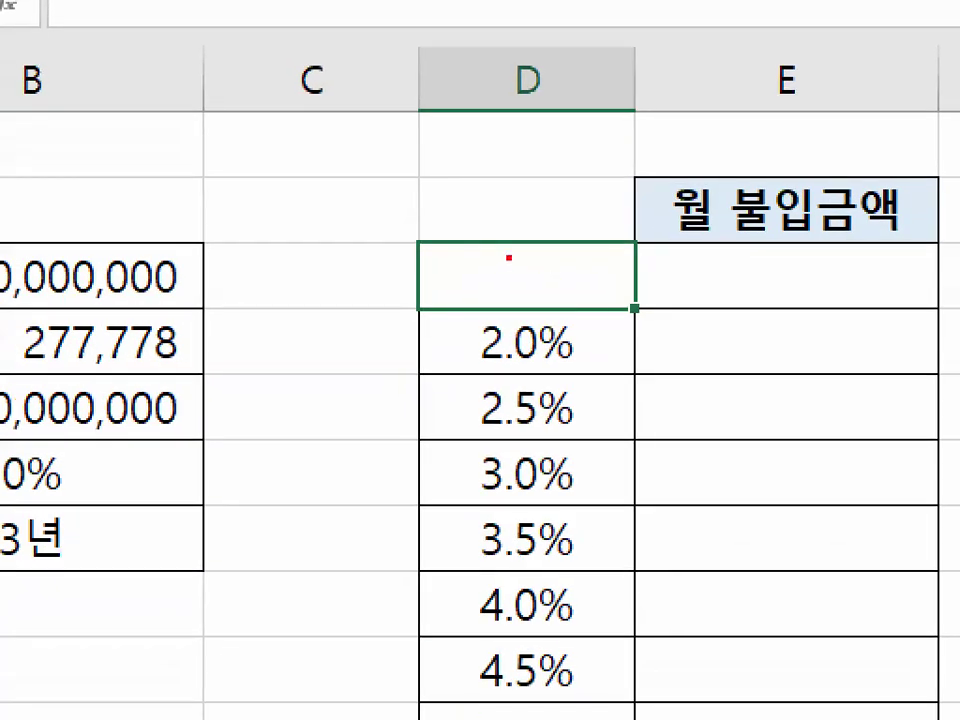
left_click_drag(509, 256, 470, 295)
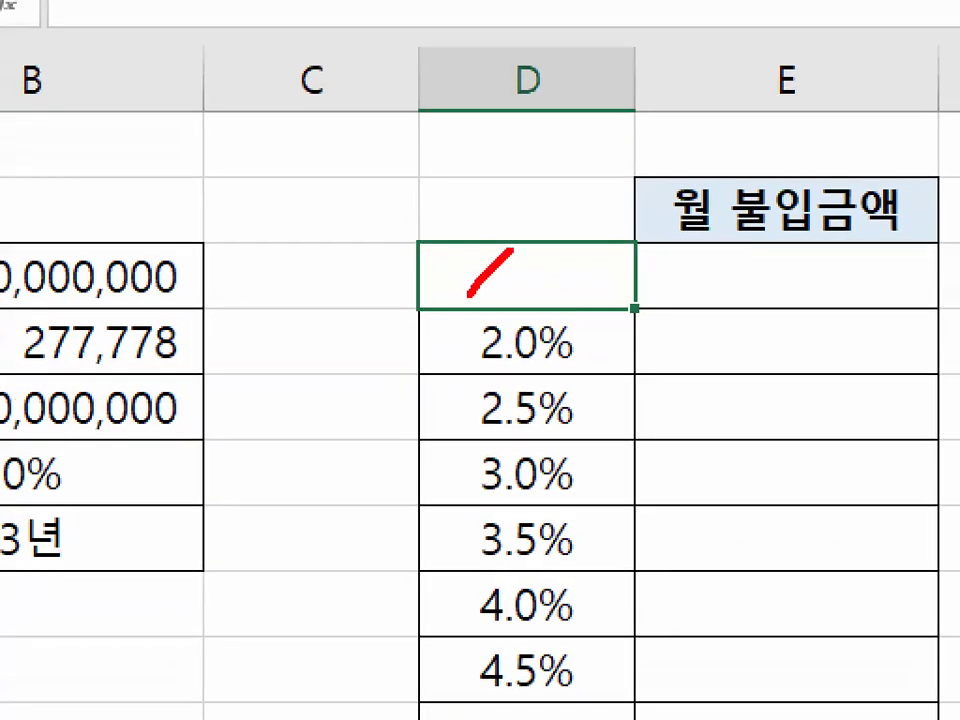
left_click_drag(569, 248, 537, 298)
left_click_drag(604, 267, 597, 300)
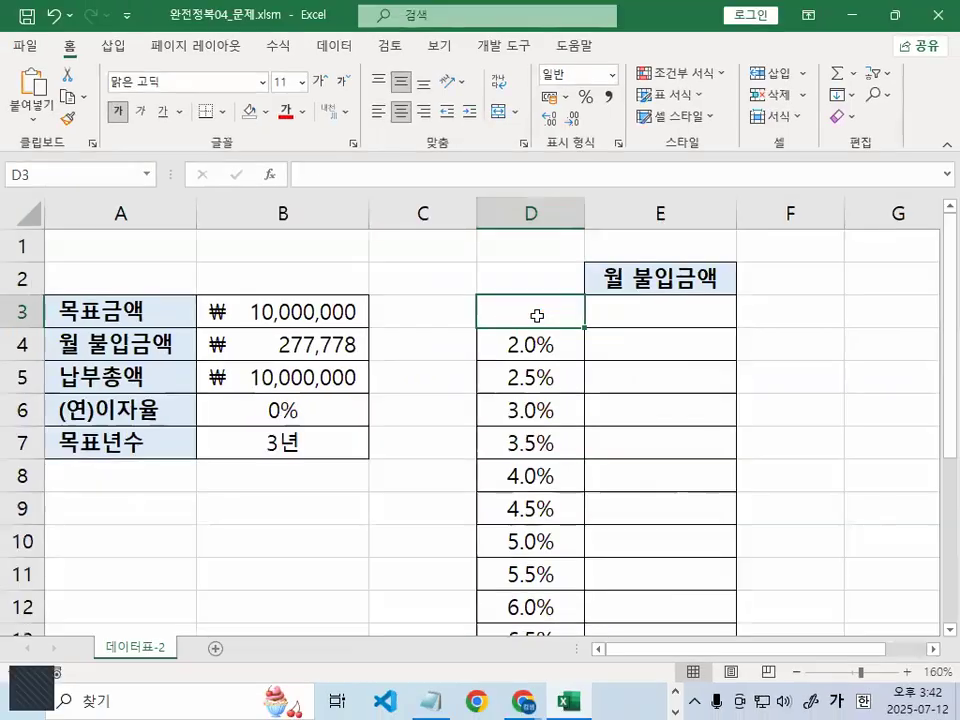
left_click_drag(431, 294, 819, 719)
left_click_drag(674, 650, 657, 447)
left_click(656, 446)
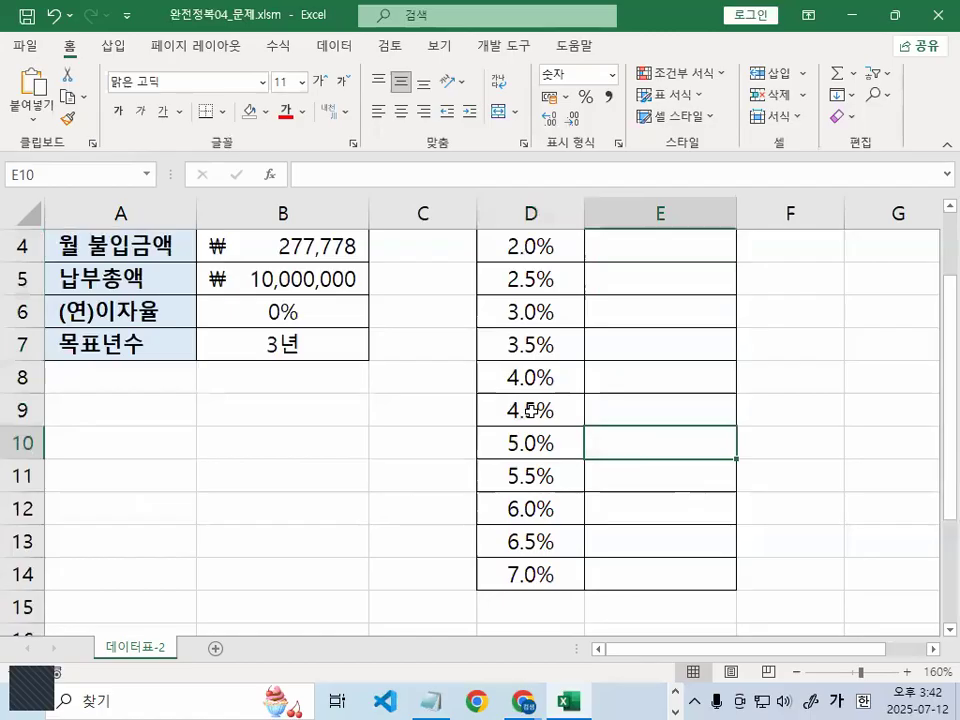
scroll(535, 370, "up", 1)
left_click_drag(552, 319, 620, 490)
scroll(550, 349, "up", 1)
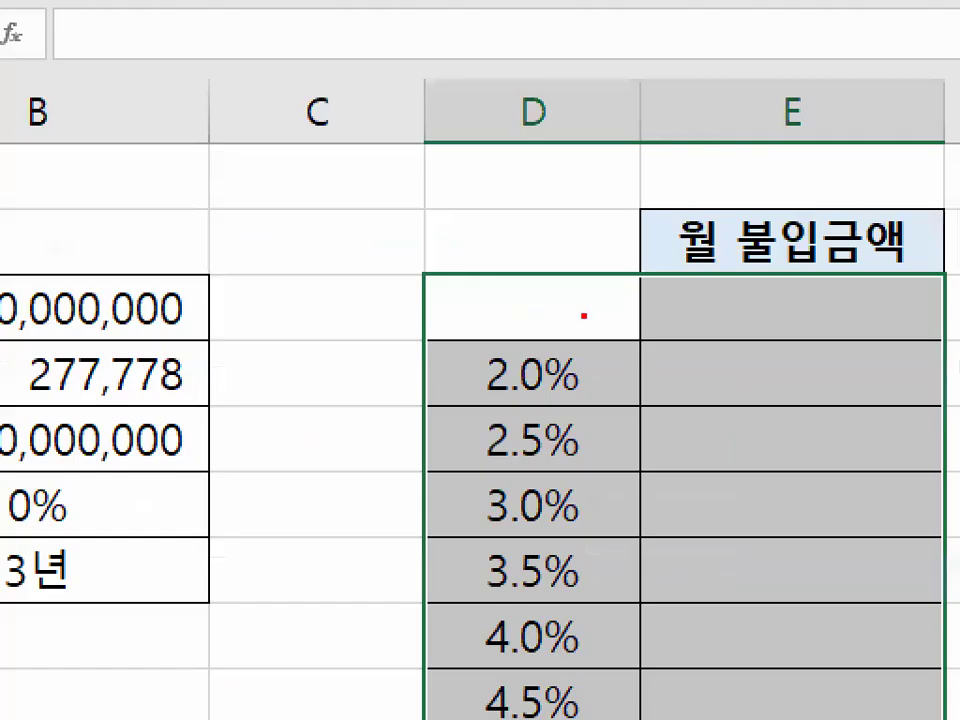
mouse_move(556, 315)
left_mouse_down()
mouse_move(516, 300)
mouse_move(566, 306)
left_mouse_up()
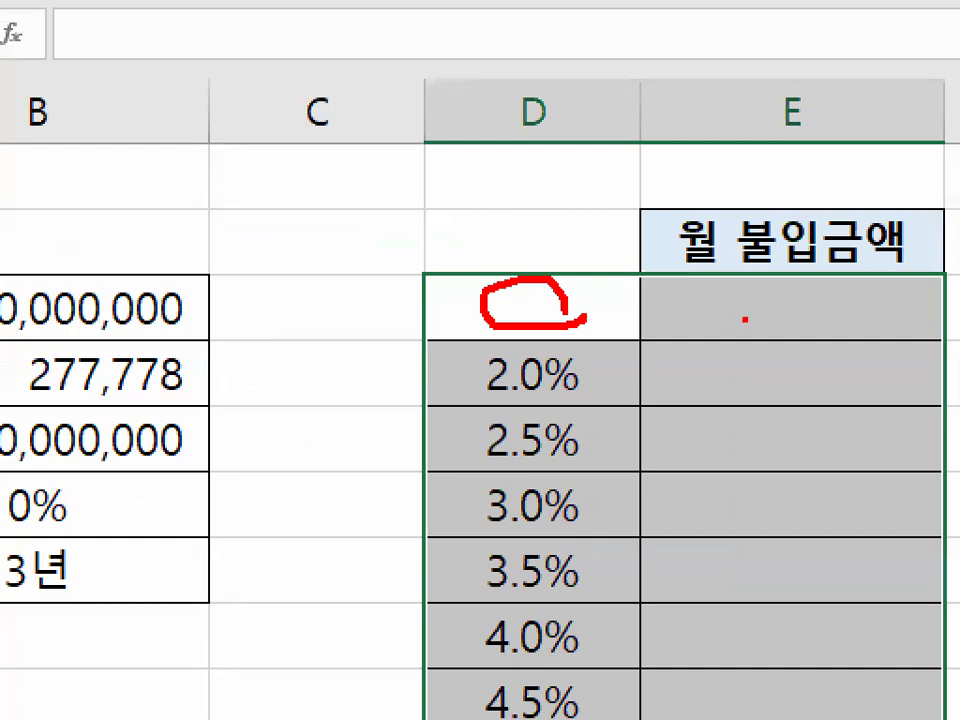
left_click_drag(504, 250, 577, 177)
mouse_move(560, 320)
left_mouse_down()
mouse_move(690, 255)
mouse_move(725, 290)
left_mouse_up()
mouse_move(890, 310)
left_mouse_down()
mouse_move(770, 340)
mouse_move(790, 273)
left_mouse_up()
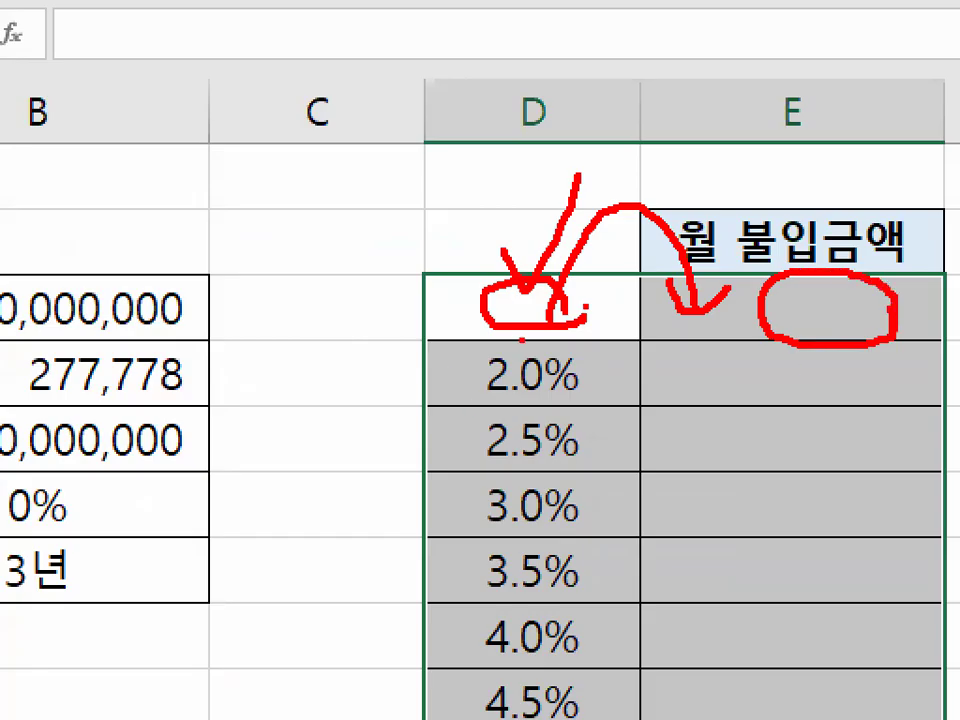
left_click_drag(523, 340, 493, 425)
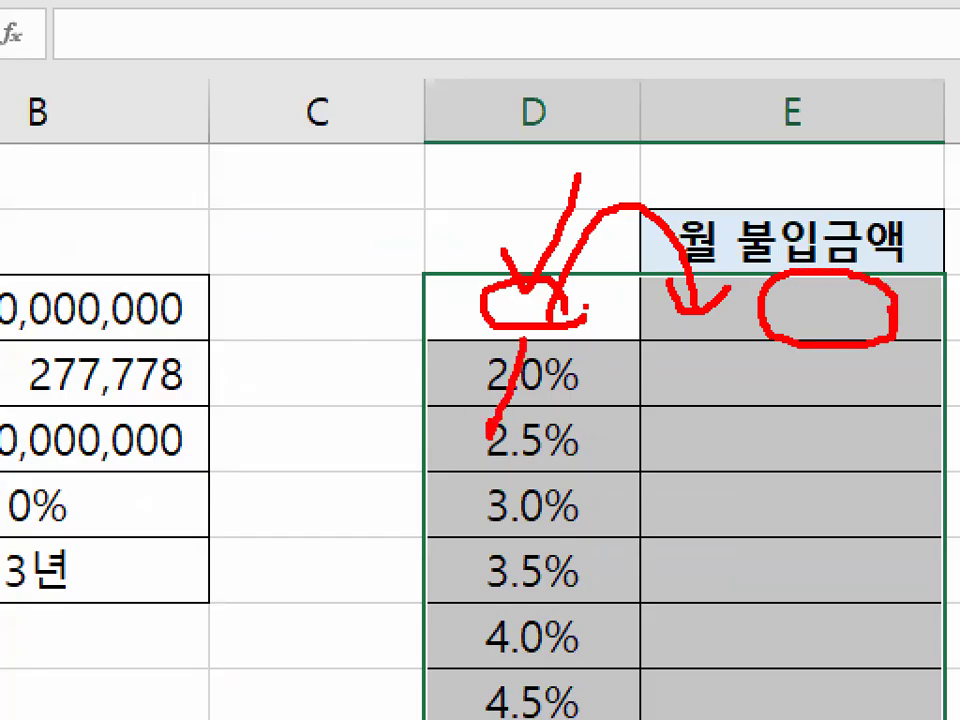
left_click_drag(523, 345, 385, 465)
left_click_drag(395, 415, 463, 488)
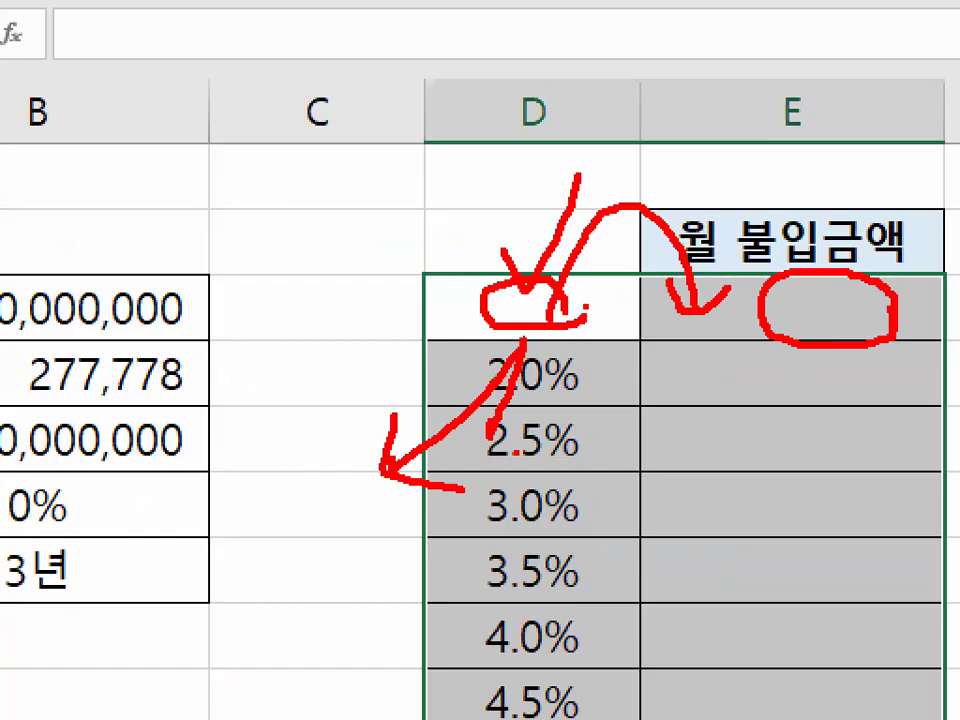
key("Escape")
key("ctrl+1")
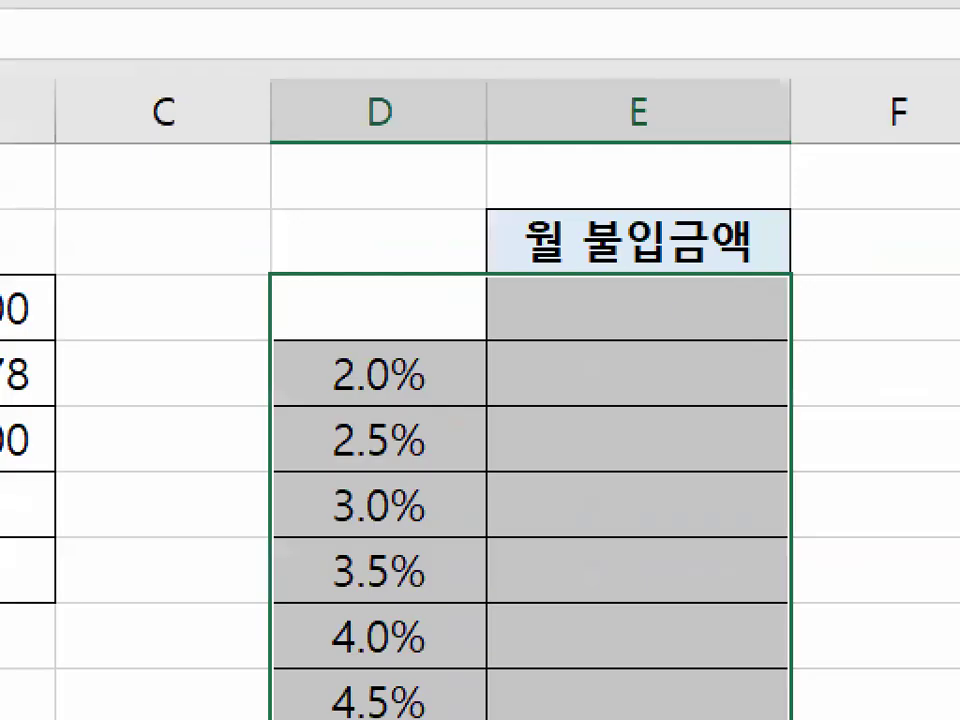
mouse_move(735, 311)
left_mouse_down()
mouse_move(709, 336)
mouse_move(700, 320)
left_mouse_up()
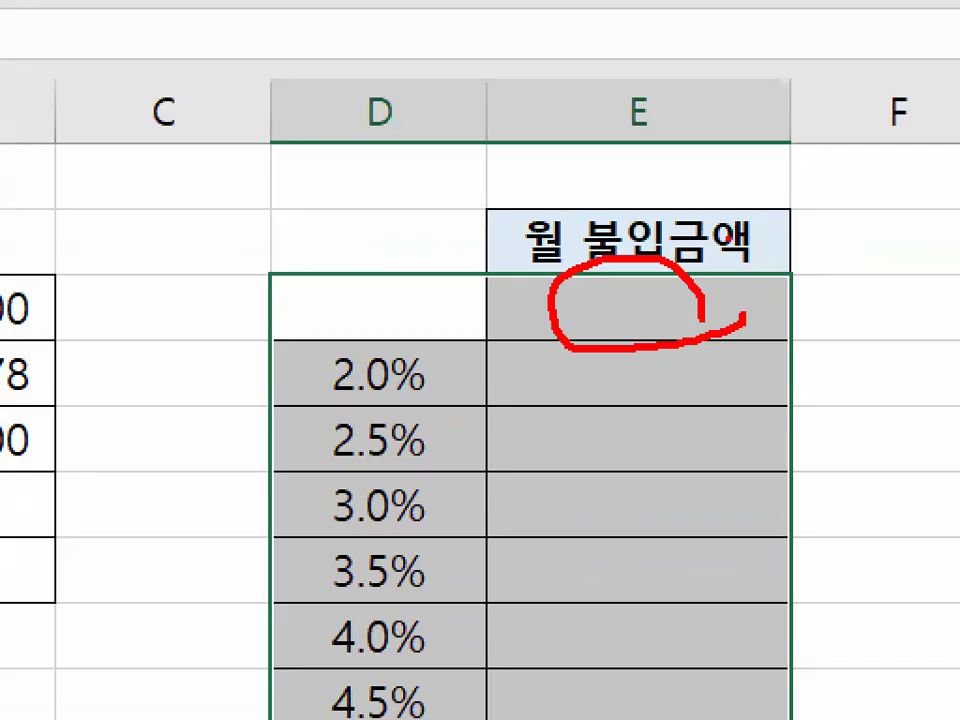
key("Escape")
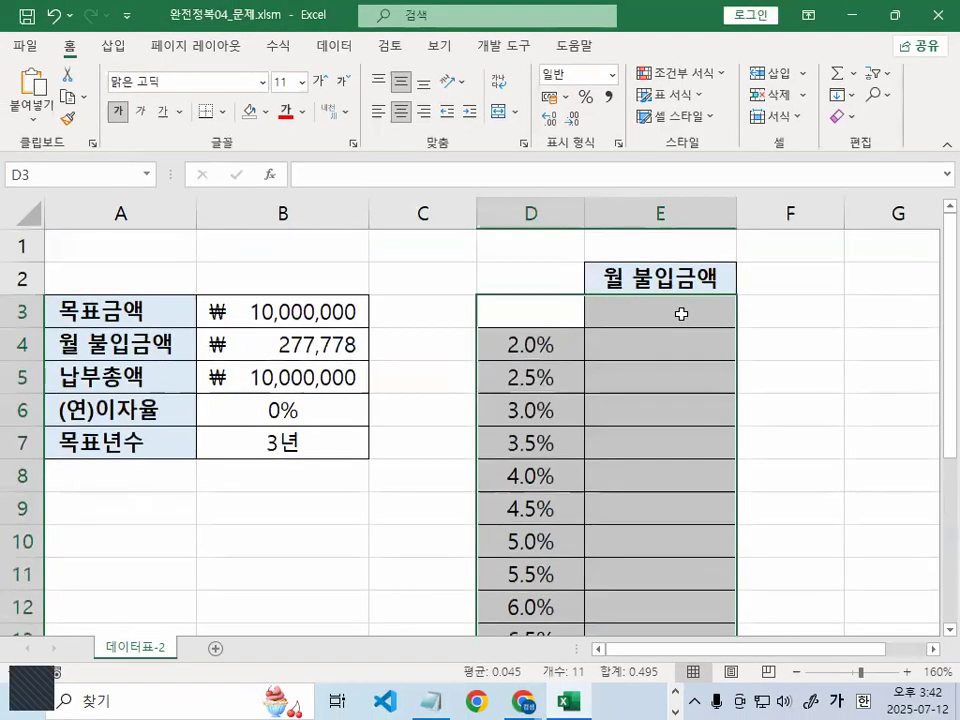
left_click(431, 279)
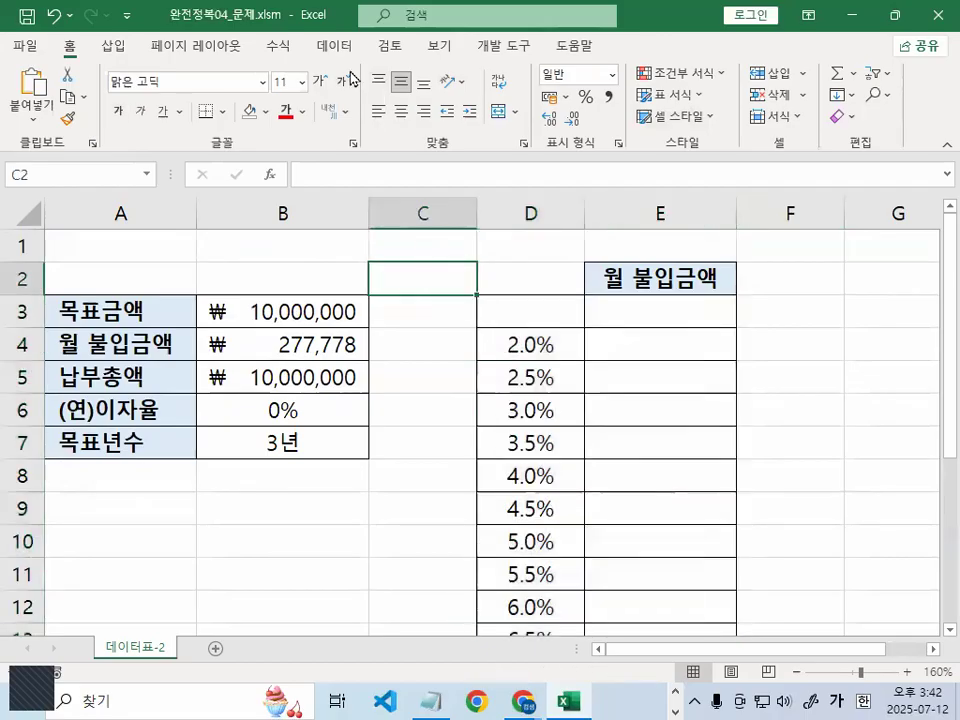
left_click(353, 45)
left_click(799, 110)
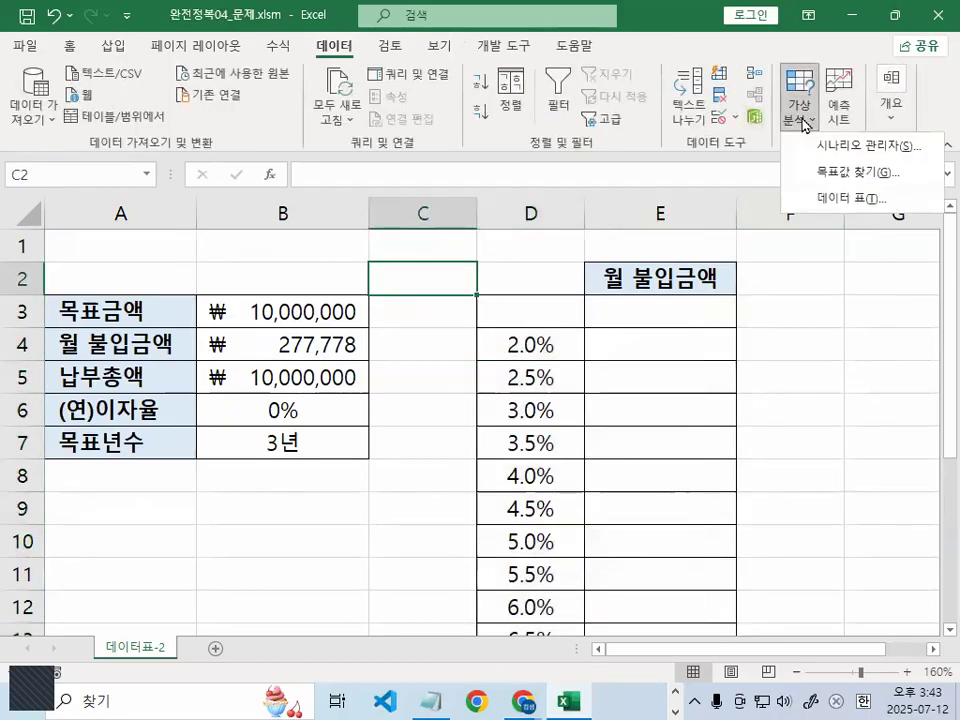
left_click(858, 198)
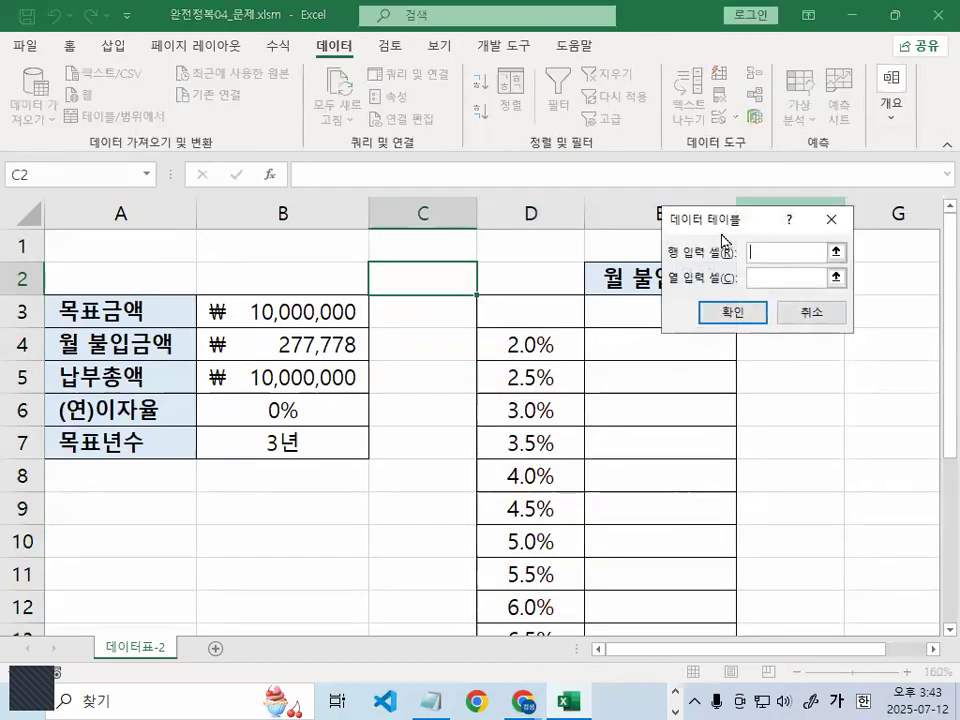
left_click_drag(703, 217, 343, 132)
key("ctrl+1")
left_click_drag(709, 267, 627, 337)
left_click_drag(639, 251, 716, 357)
key("Escape")
key("ctrl+1")
left_click_drag(415, 141, 423, 151)
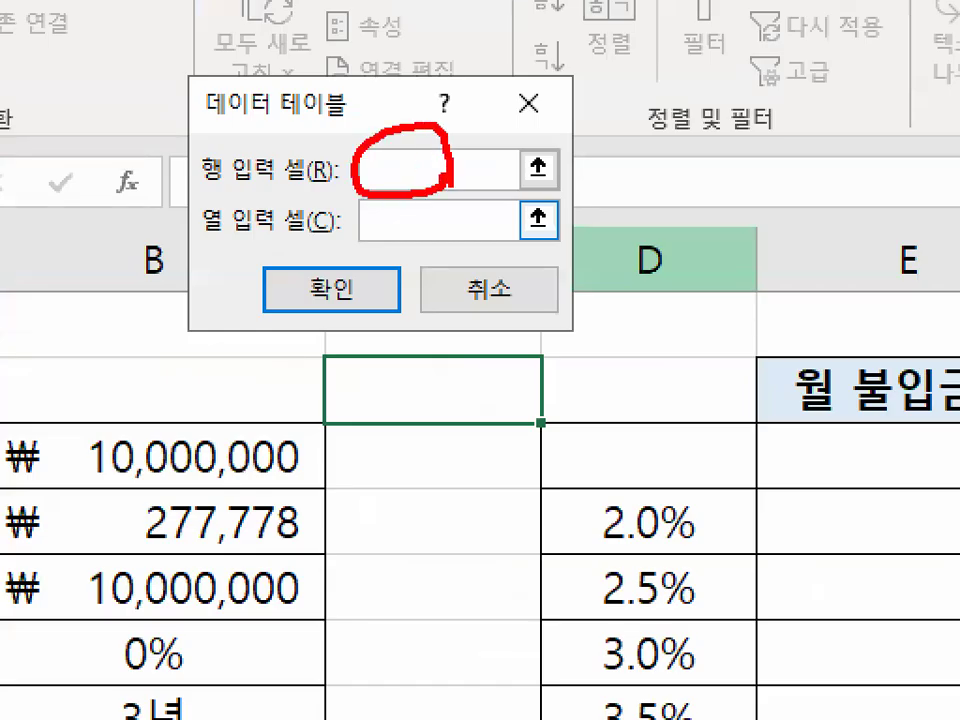
key("Escape")
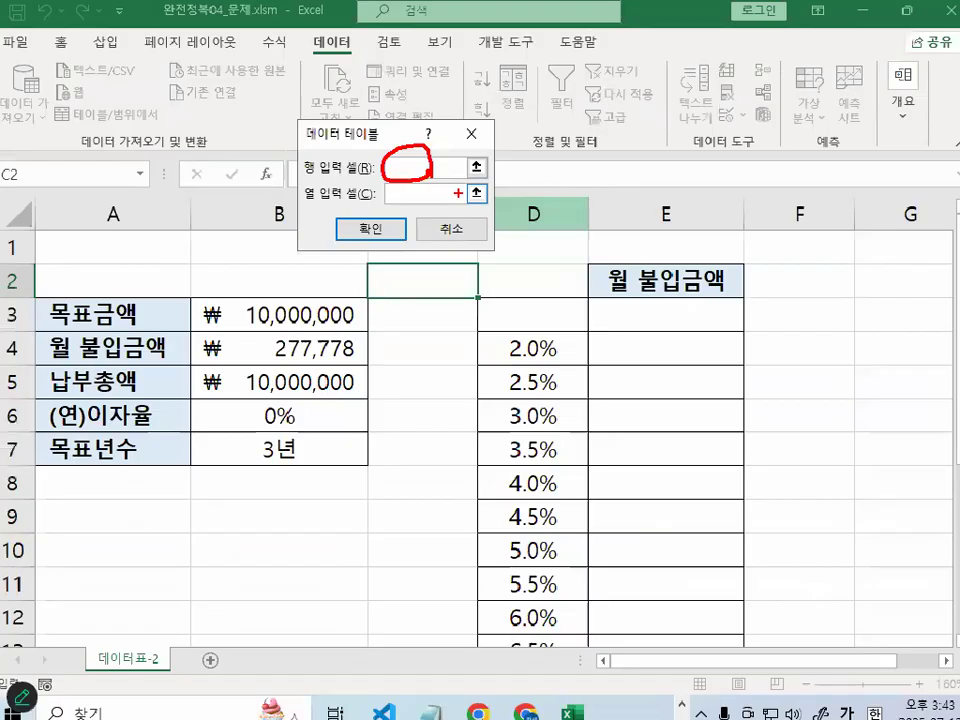
key("ctrl+1")
mouse_move(656, 291)
left_mouse_down()
mouse_move(696, 321)
mouse_move(687, 293)
left_mouse_up()
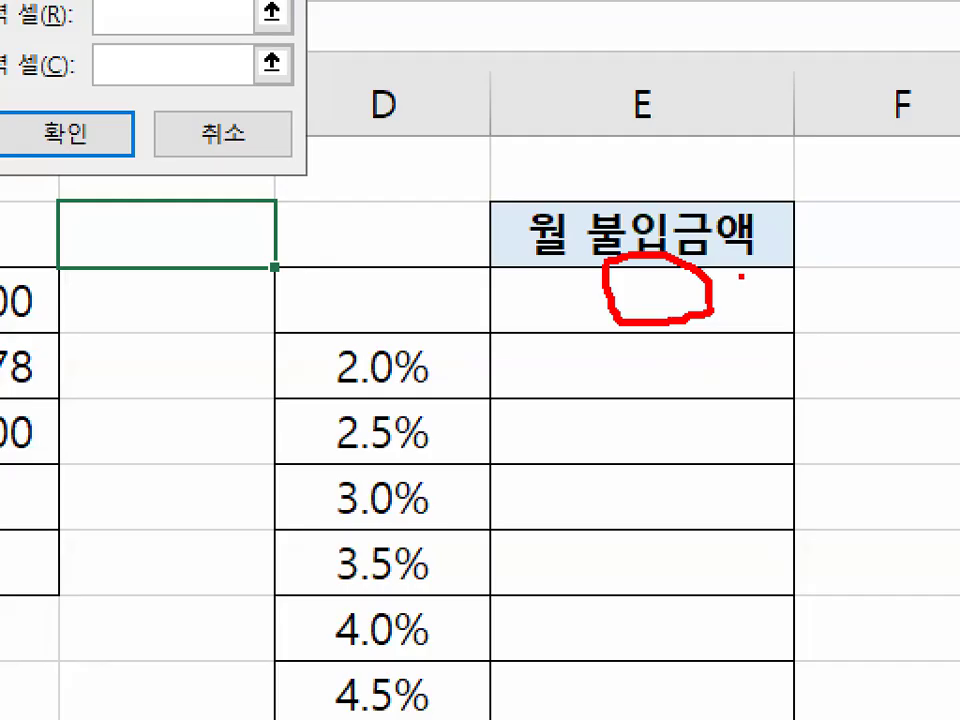
key("Escape")
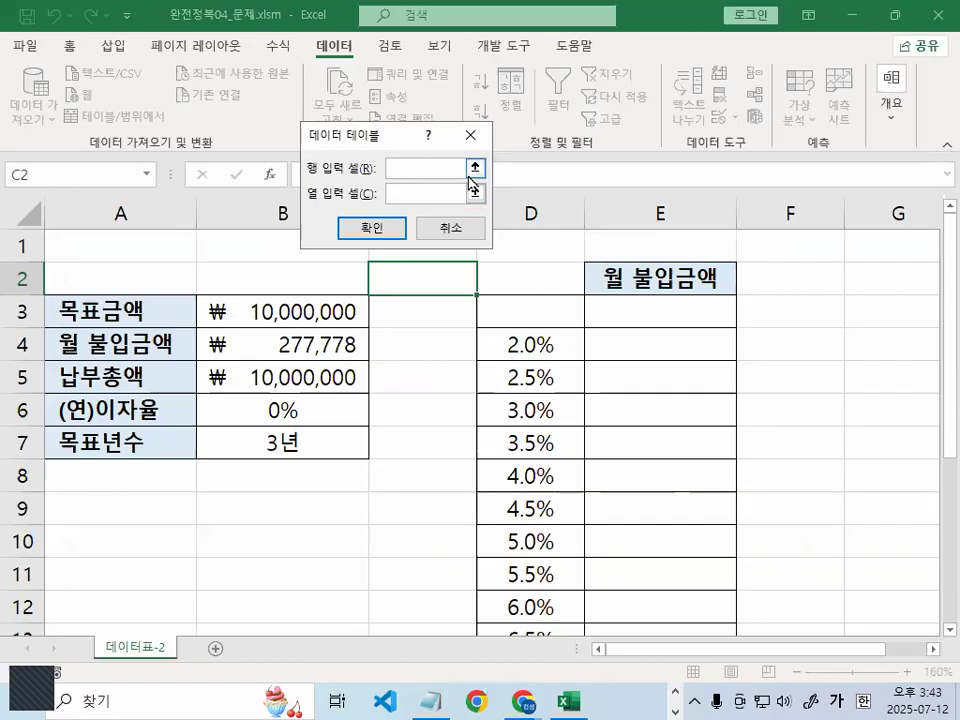
left_click(477, 232)
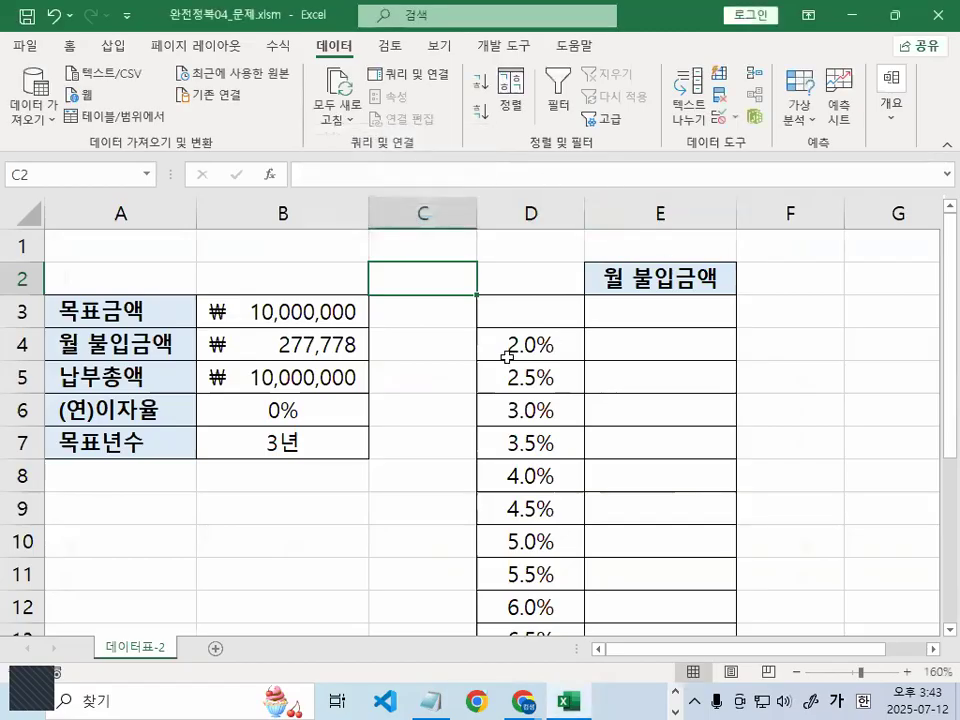
Enter the formula =B4 in D3 so it shows the ₩277,778 monthly payment
left_click(500, 316)
type("=")
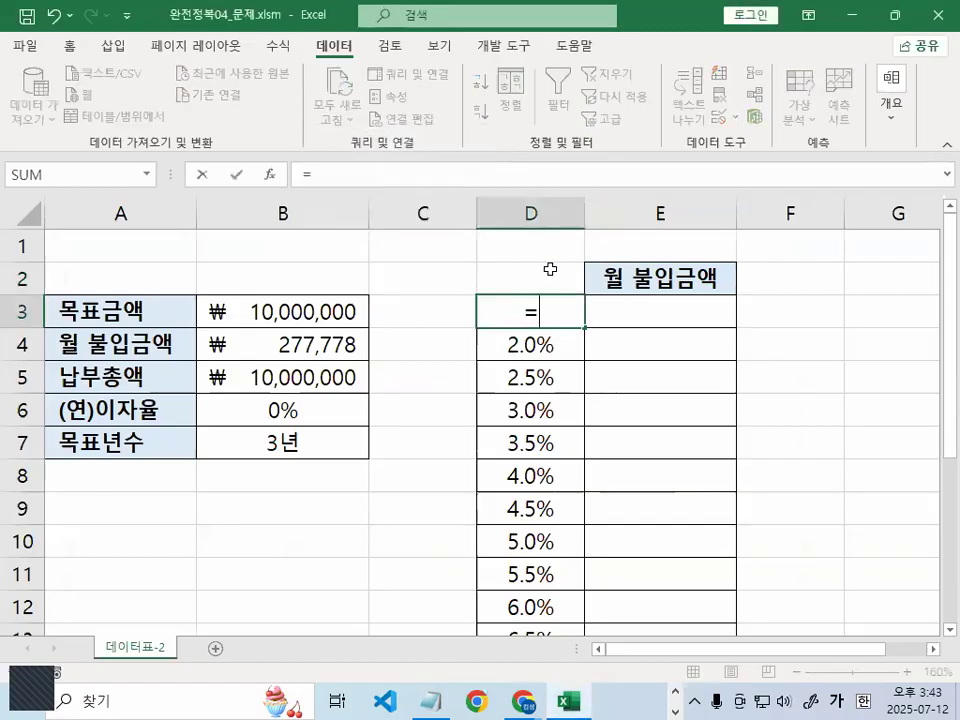
left_click(305, 343)
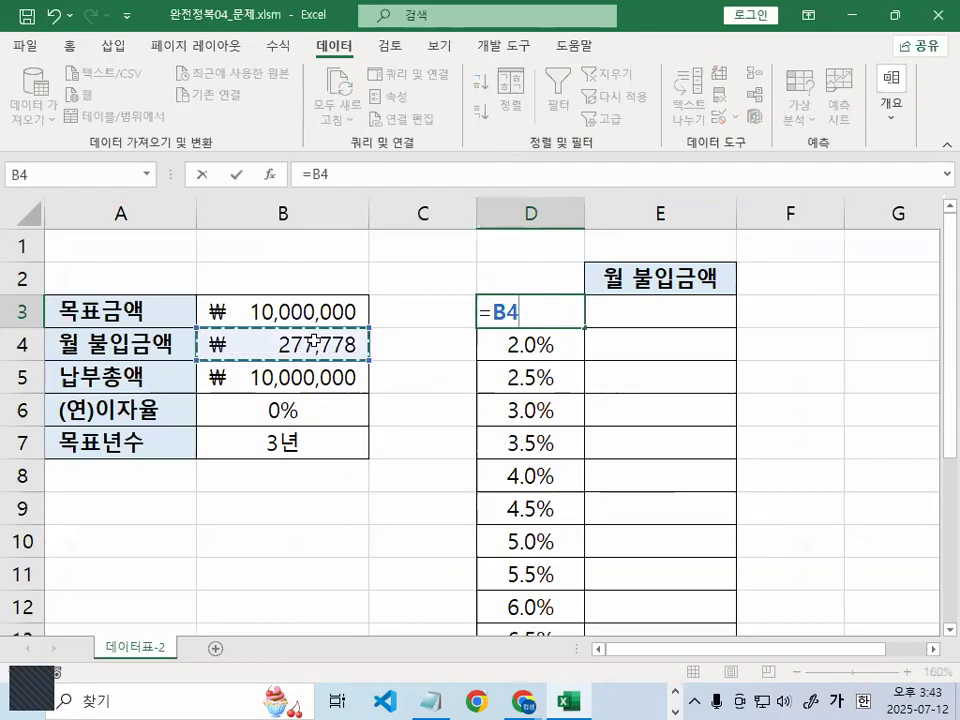
key("Return")
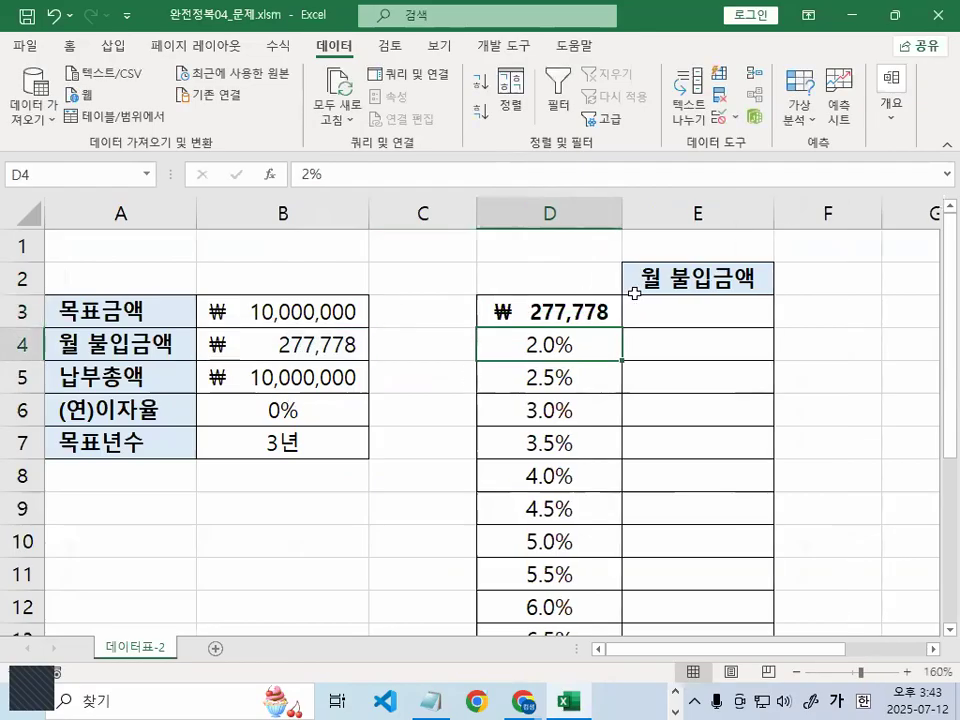
Select the rate table range D3:E14
left_click_drag(578, 315, 677, 562)
scroll(677, 562, "up", 1)
key("ctrl+2")
mouse_move(719, 295)
left_mouse_down()
mouse_move(690, 322)
mouse_move(685, 284)
mouse_move(720, 328)
left_mouse_up()
key("Escape")
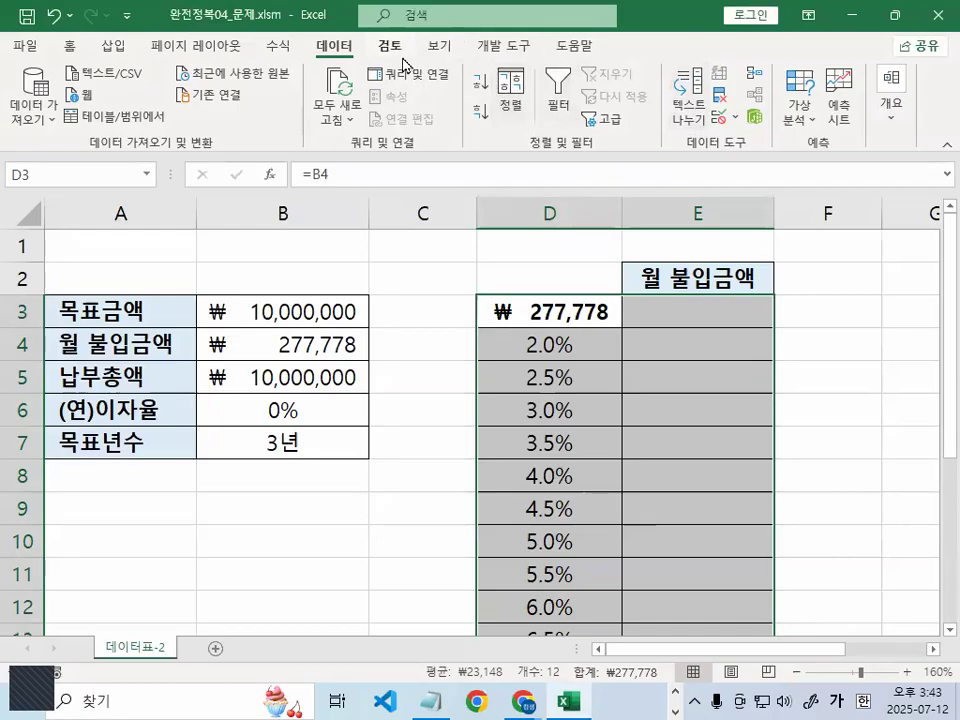
left_click(805, 112)
left_click(818, 196)
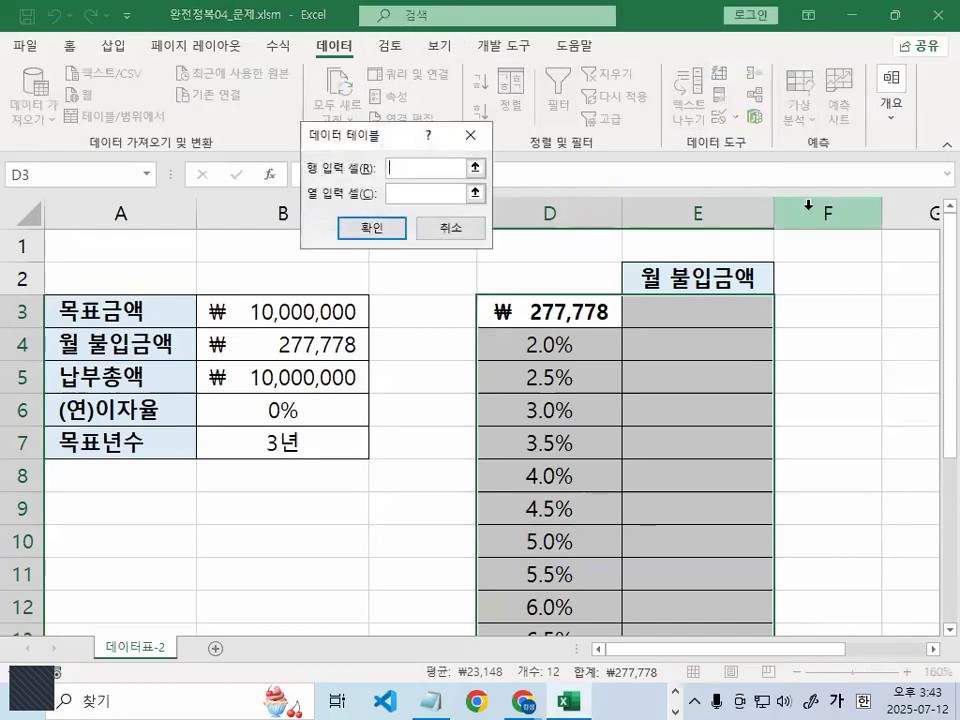
left_click(446, 193)
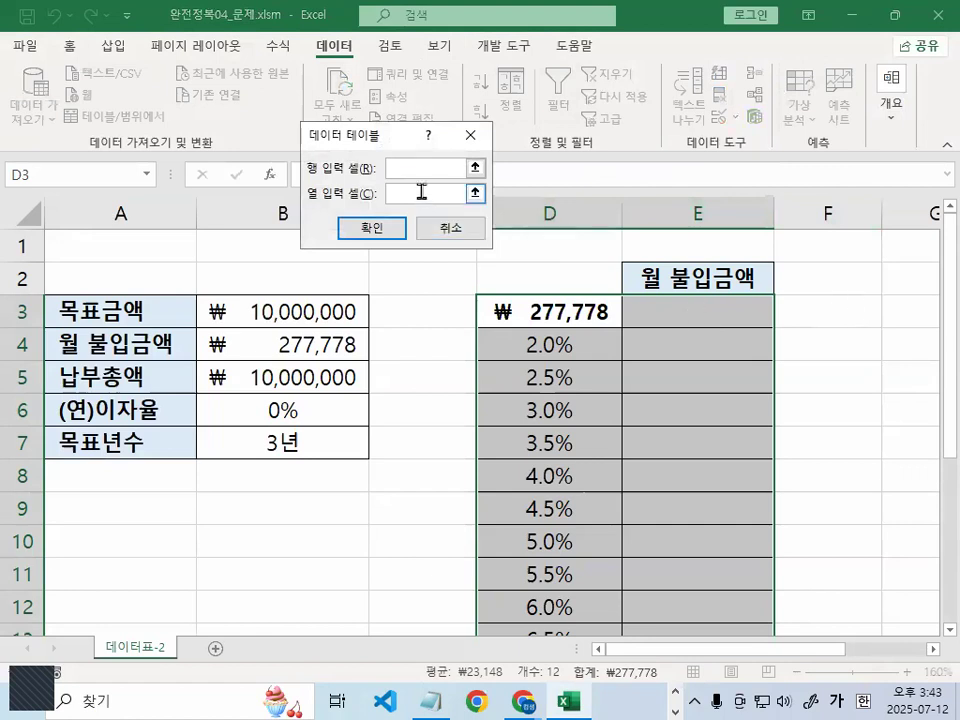
left_click(298, 405)
left_click(372, 228)
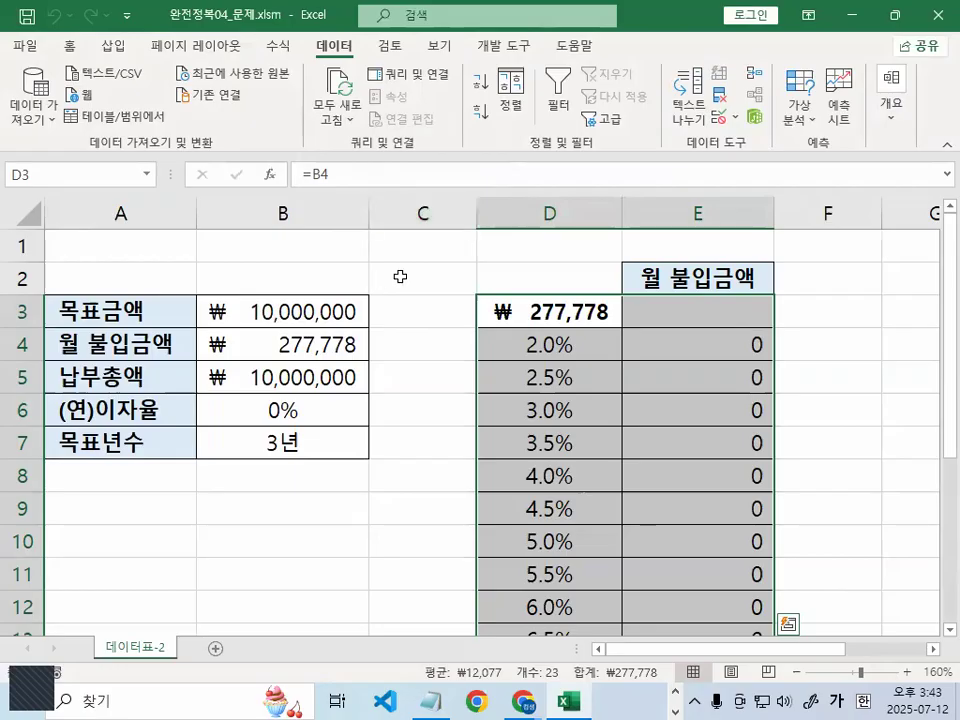
left_click(717, 344)
left_click_drag(717, 344, 746, 562)
Clear the zero results from E4:E14 and delete the =B4 formula from D3
key("Delete")
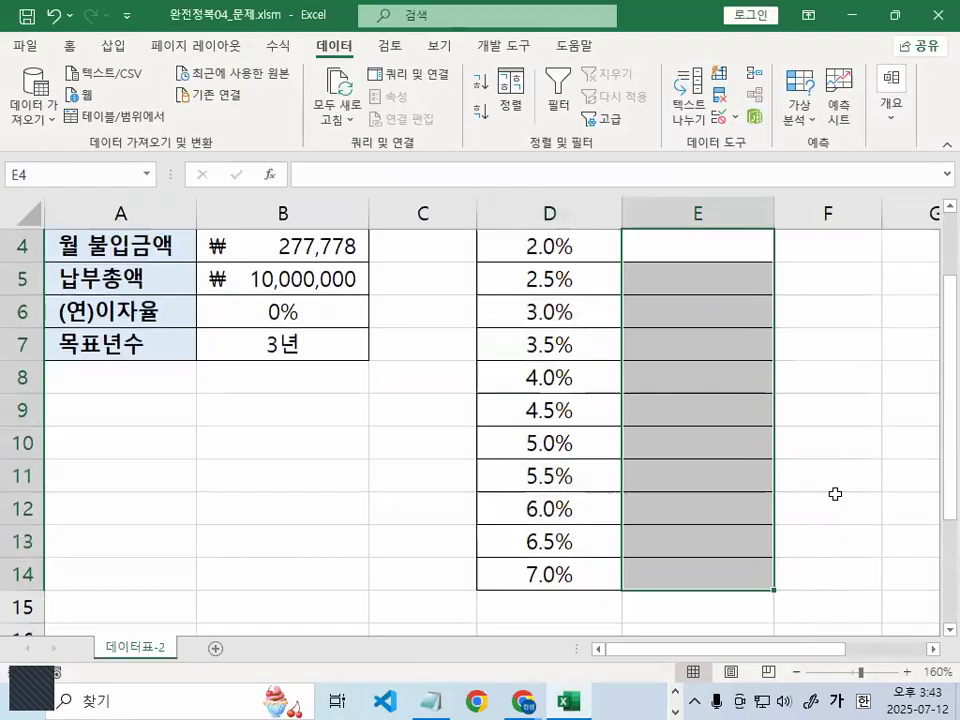
scroll(634, 380, "up", 1)
left_click(570, 313)
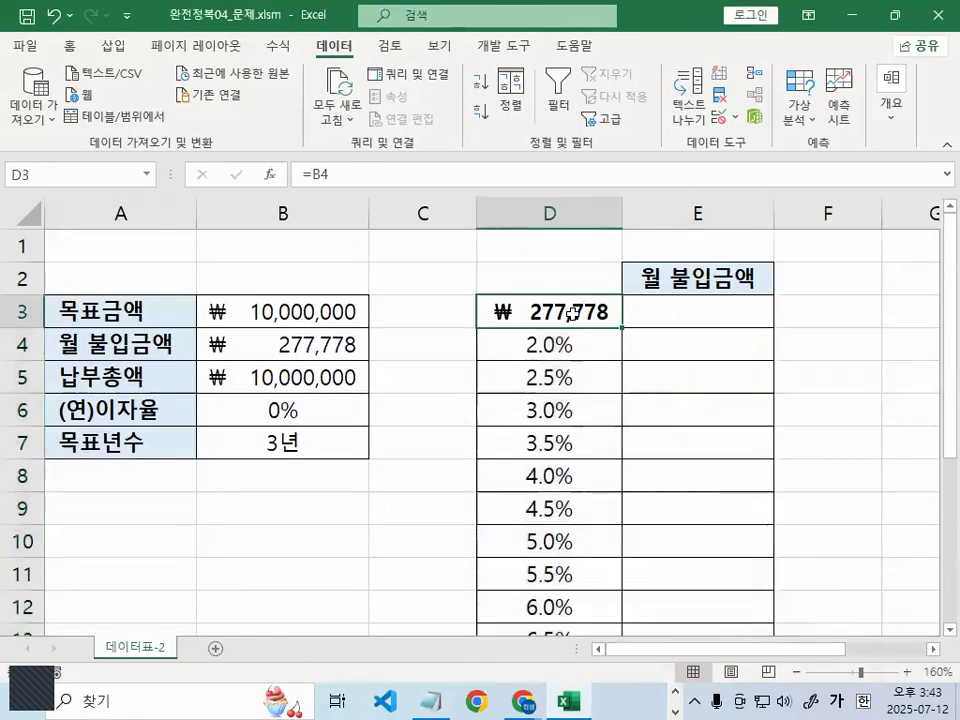
key("Delete")
left_click(697, 316)
Select the rate table D3:E14 to review its layout
key("ctrl+2")
mouse_move(738, 303)
left_mouse_down()
mouse_move(669, 315)
mouse_move(733, 309)
mouse_move(696, 599)
left_mouse_up()
key("Escape")
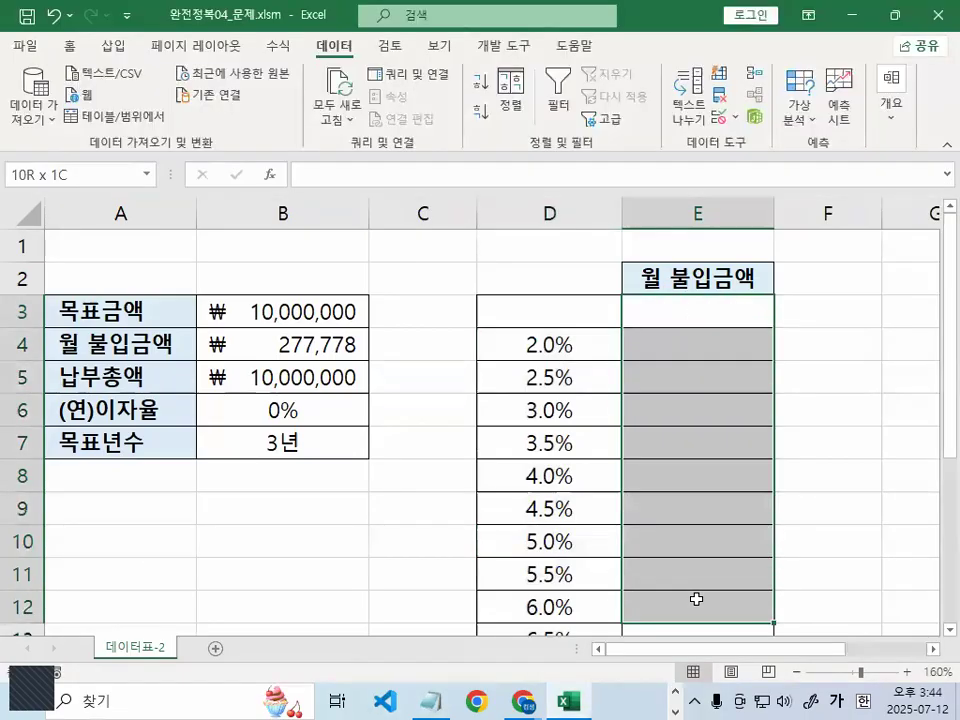
left_click_drag(546, 318, 697, 570)
scroll(690, 530, "up", 2)
key("ctrl+1")
left_click(593, 307)
mouse_move(591, 324)
left_mouse_down()
mouse_move(508, 300)
mouse_move(594, 326)
left_mouse_up()
mouse_move(522, 318)
left_mouse_down()
mouse_move(548, 290)
mouse_move(543, 330)
left_mouse_up()
key("Escape")
Select cell E3 at the top of the 월 불입금액 column
key("ctrl+2")
mouse_move(777, 313)
left_mouse_down()
mouse_move(838, 314)
mouse_move(817, 301)
mouse_move(800, 316)
left_mouse_up()
mouse_move(657, 321)
left_mouse_down()
mouse_move(592, 380)
mouse_move(603, 379)
left_mouse_up()
mouse_move(591, 540)
left_mouse_down()
mouse_move(535, 498)
mouse_move(581, 382)
mouse_move(592, 522)
left_mouse_up()
left_click_drag(848, 285, 782, 349)
left_click_drag(784, 304, 857, 350)
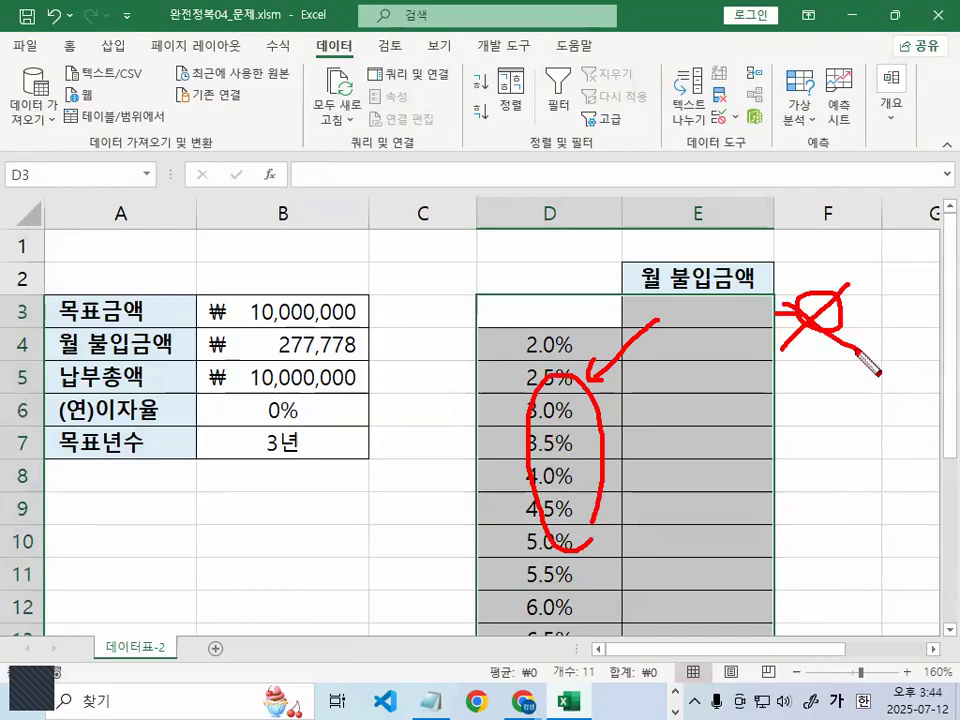
mouse_move(516, 502)
left_mouse_down()
mouse_move(503, 449)
mouse_move(600, 470)
left_mouse_up()
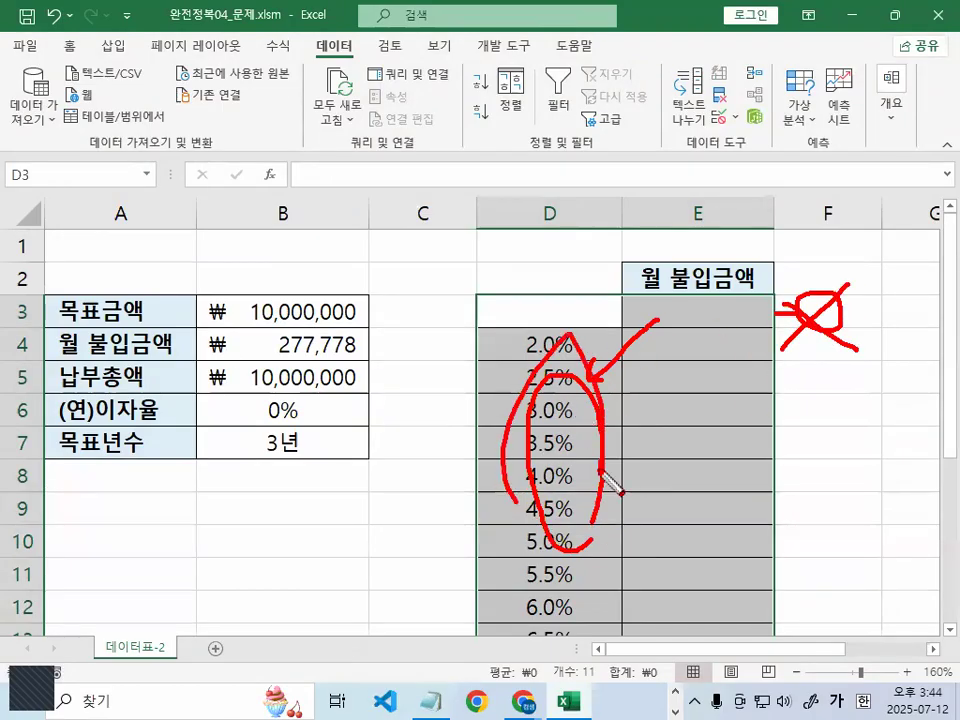
key("Escape")
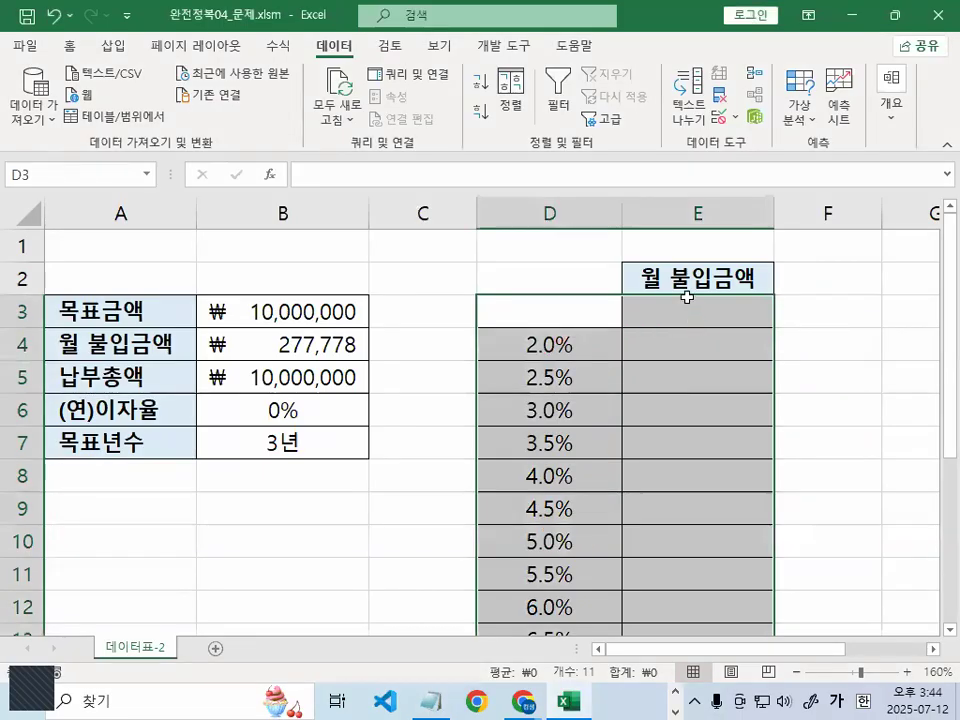
left_click(685, 307)
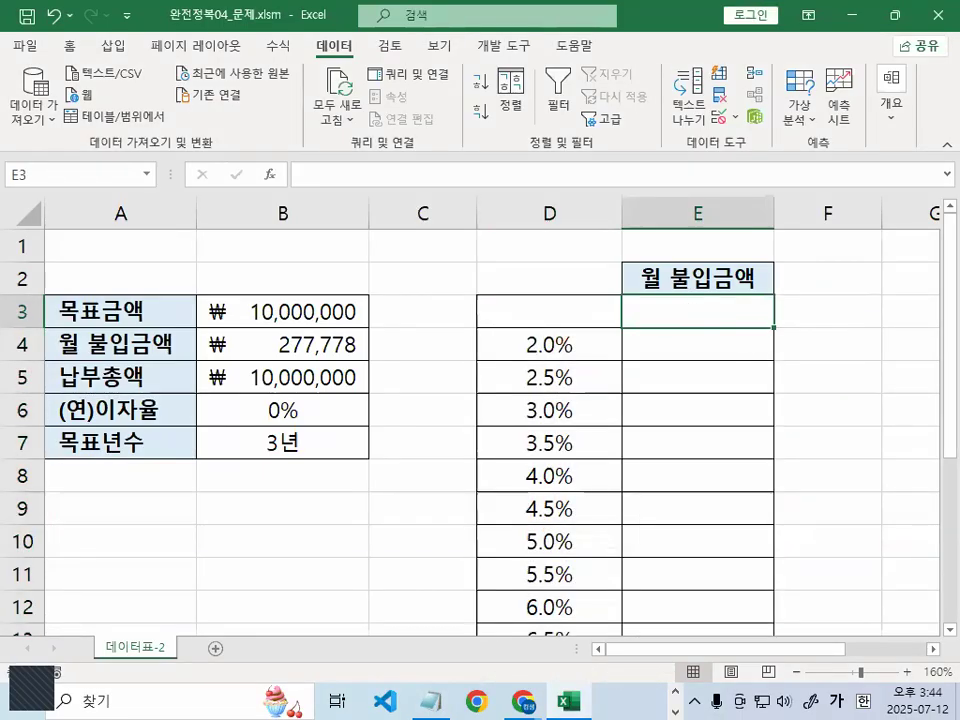
Enter =B4 in E3 so it shows the ₩277,778 monthly payment
scroll(884, 366, "up", 2, "ctrl")
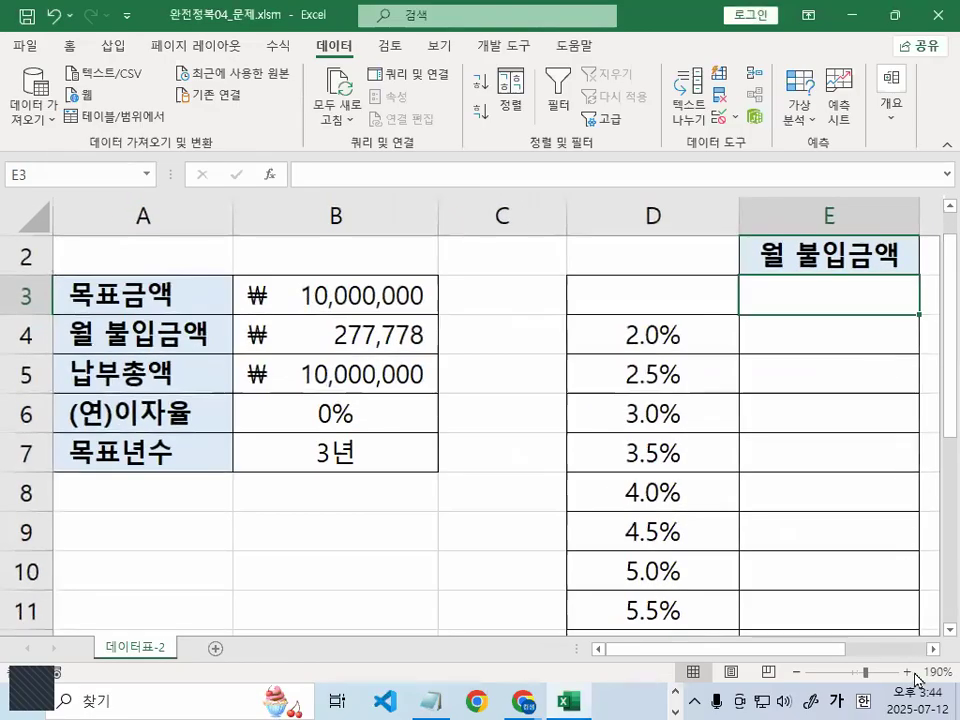
left_click(932, 649)
left_click(932, 649)
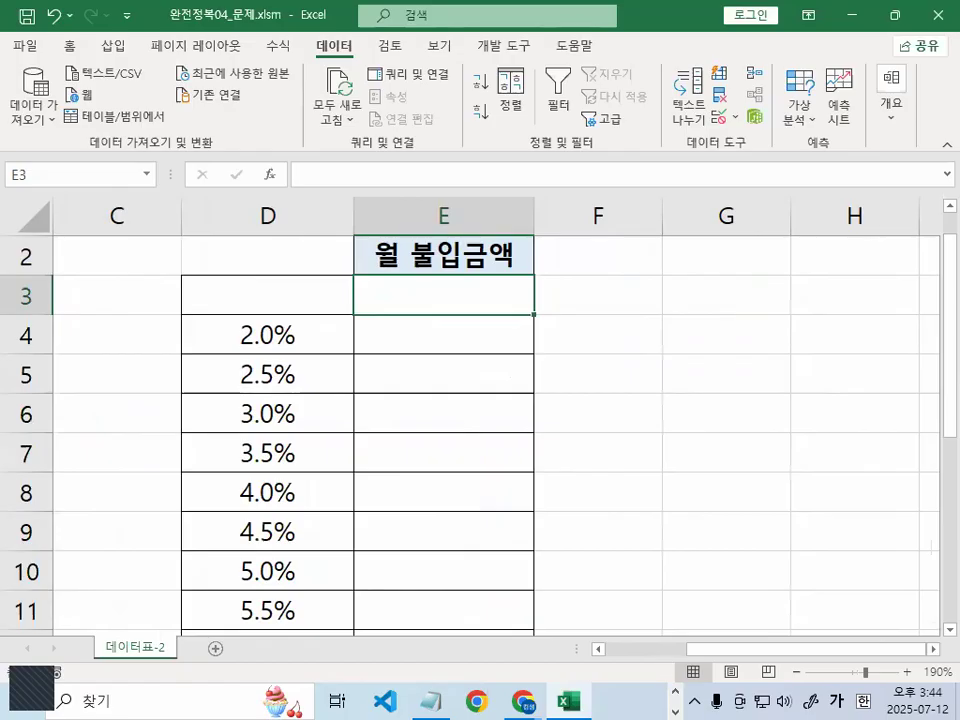
type("=")
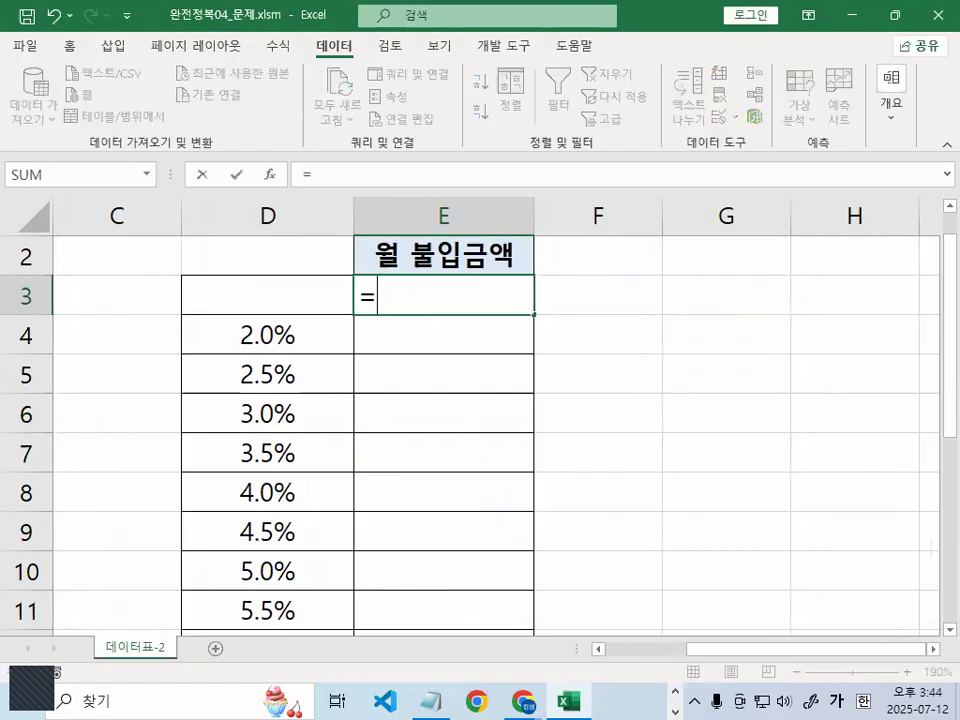
left_click(598, 649)
left_click(598, 649)
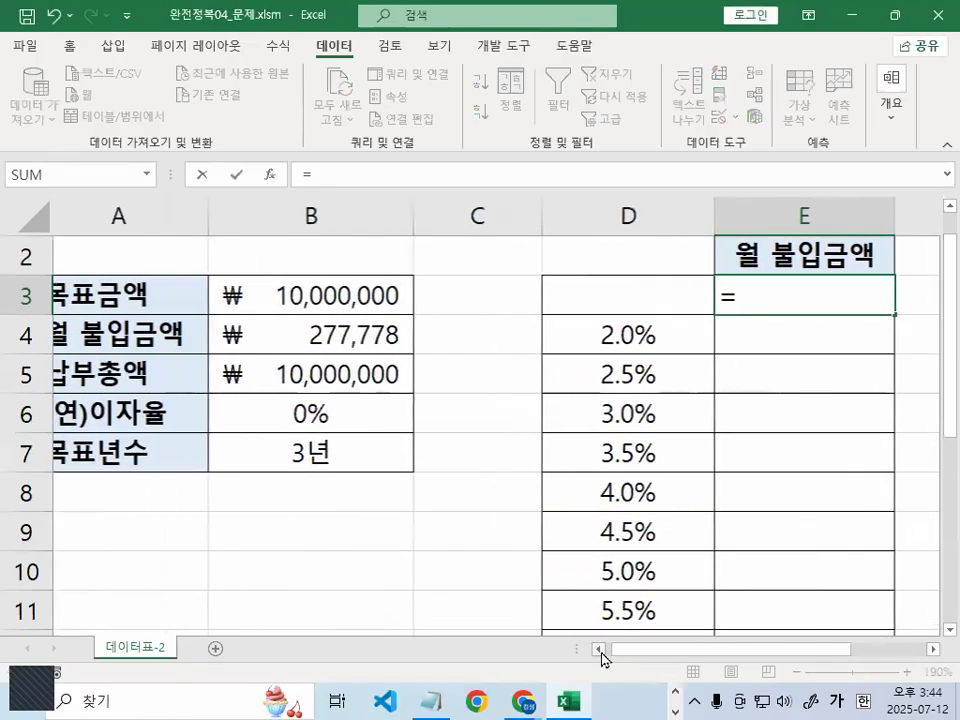
left_click(310, 334)
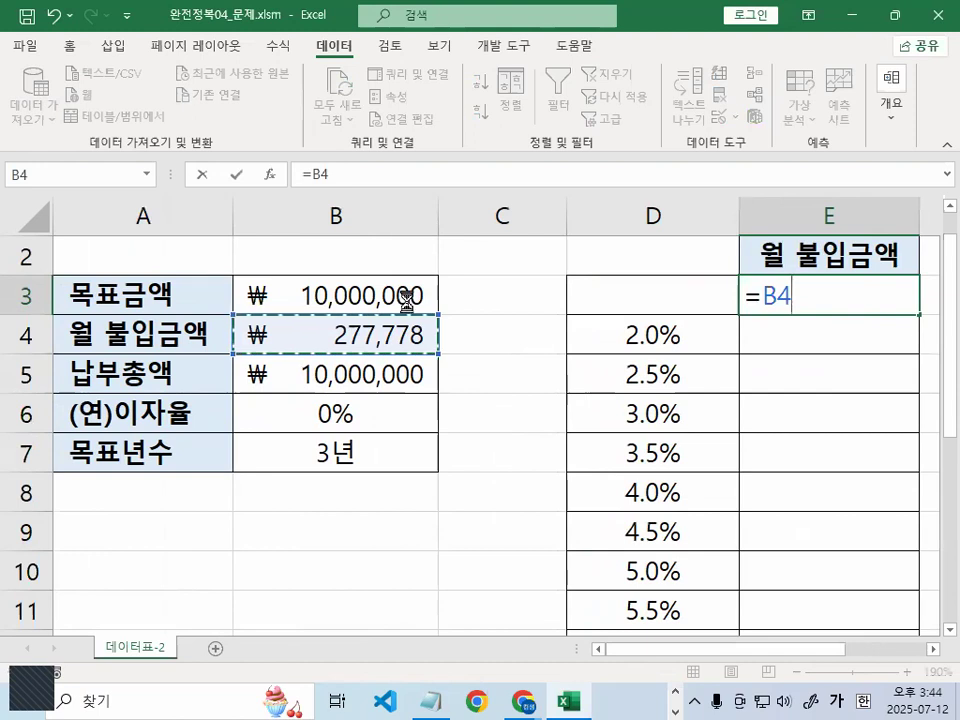
key("Return")
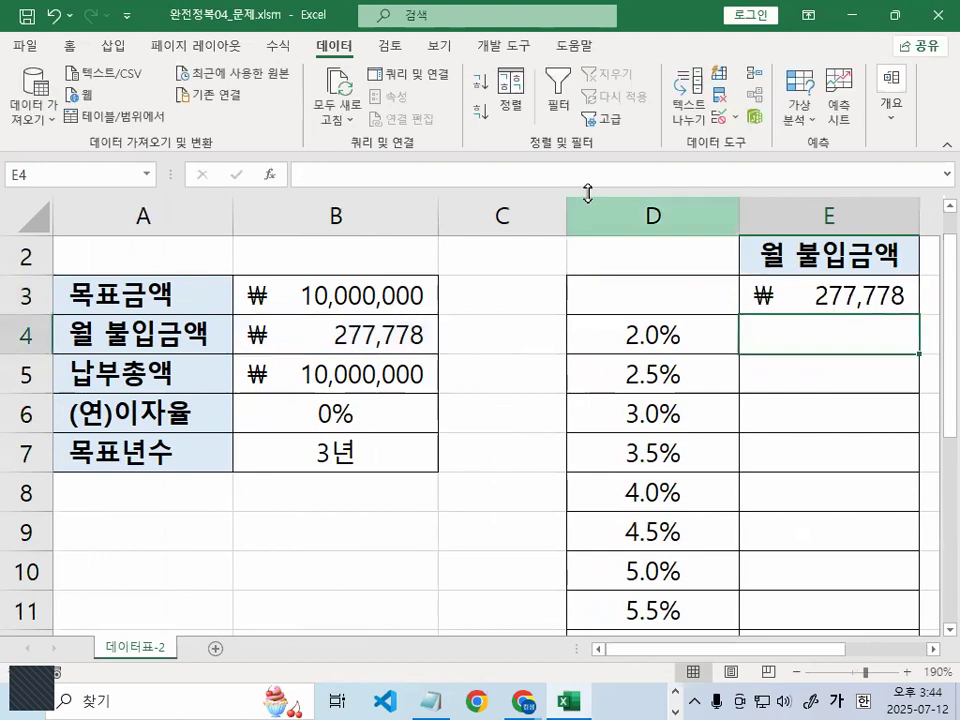
Select the rate table range D3:E14
left_click(934, 655)
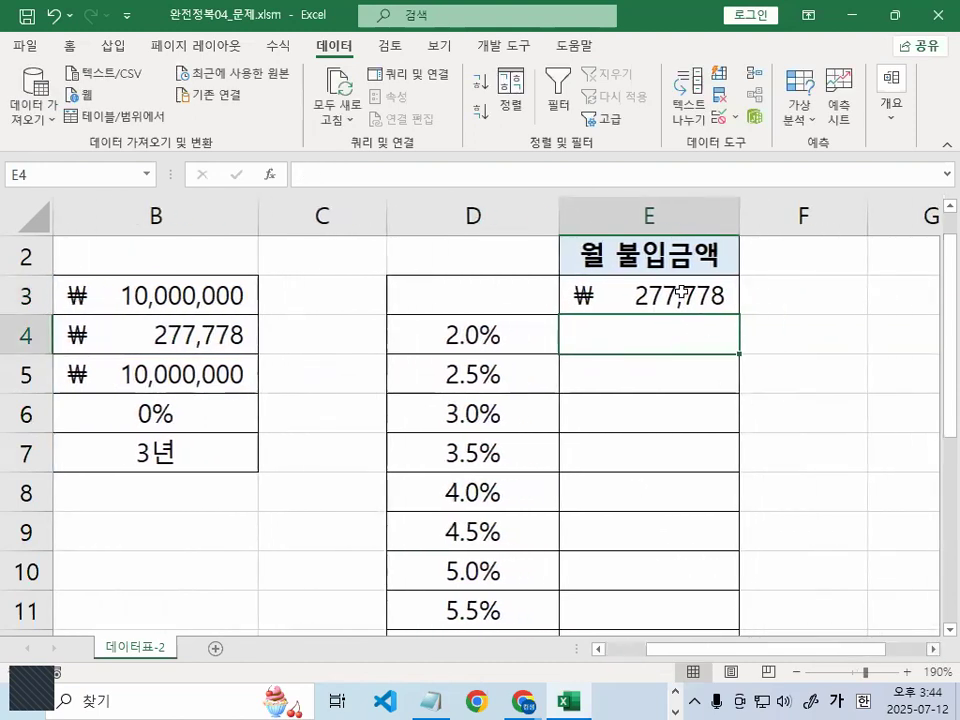
left_click_drag(681, 293, 683, 526)
key("ctrl+1")
left_click(491, 373)
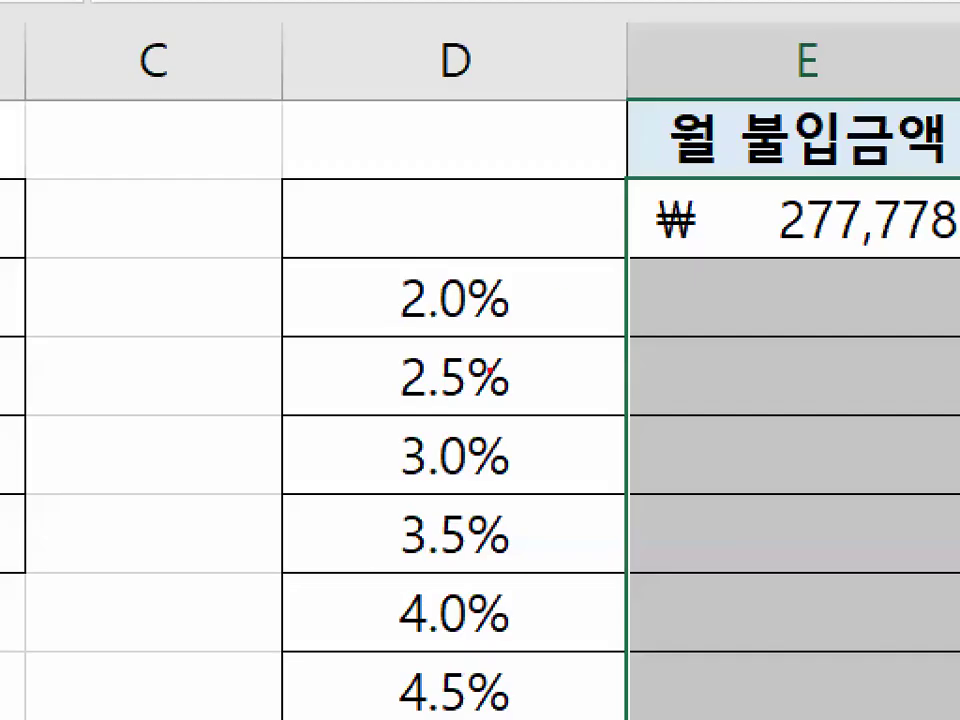
left_click_drag(562, 297, 300, 524)
left_click_drag(376, 304, 503, 571)
key("Escape")
mouse_move(489, 296)
left_mouse_down()
mouse_move(638, 471)
mouse_move(636, 598)
mouse_move(671, 566)
mouse_move(670, 537)
left_mouse_up()
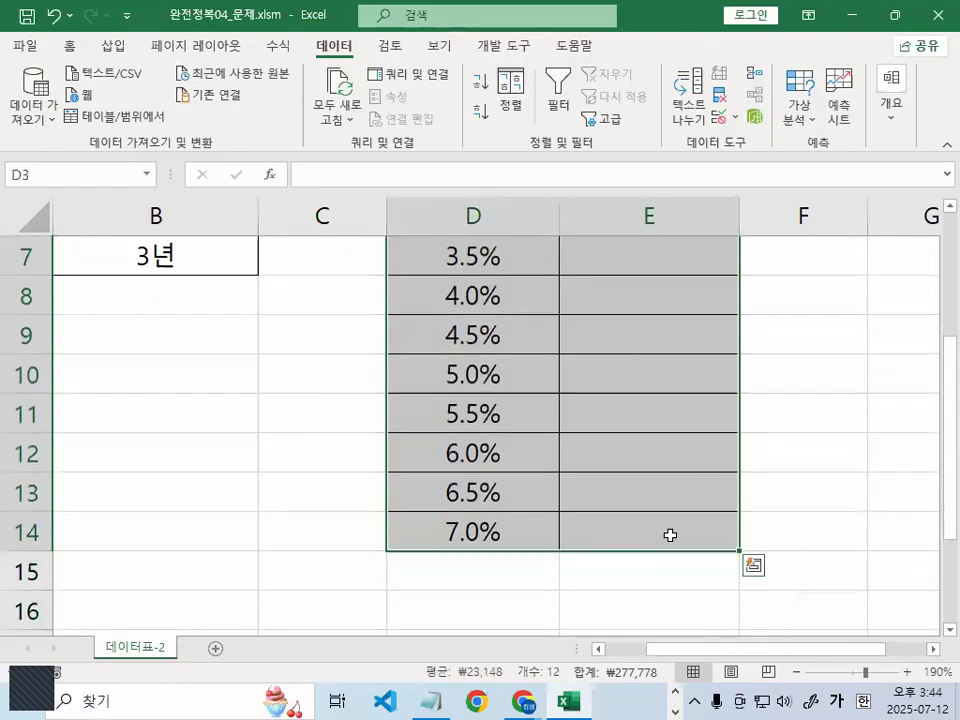
scroll(669, 531, "up", 2)
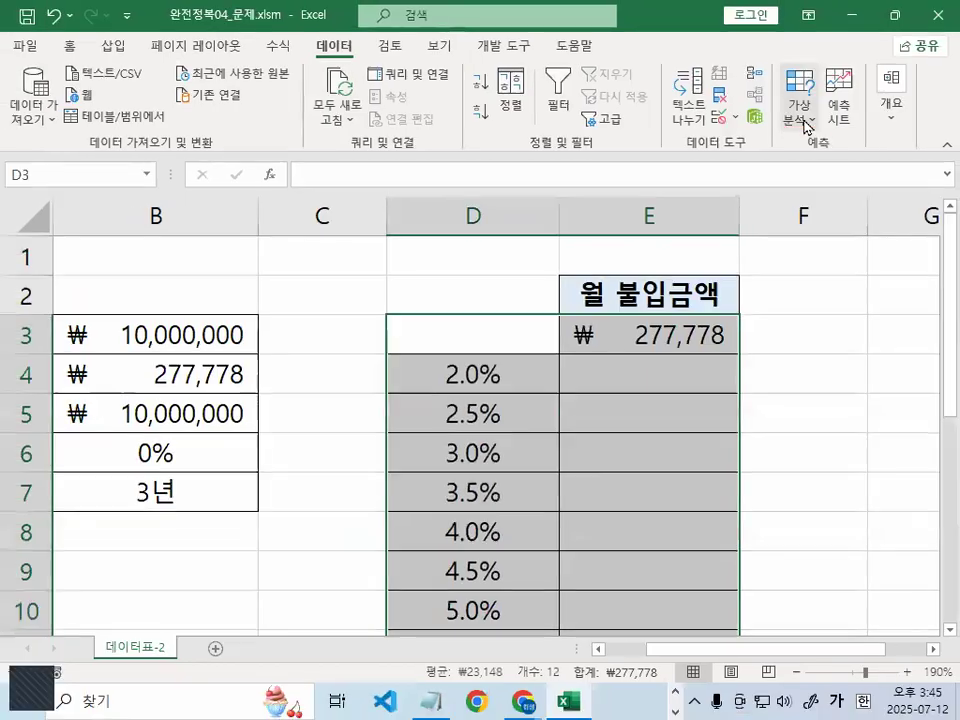
Open the Data Table dialog and set the column input cell to $B$6
left_click(806, 122)
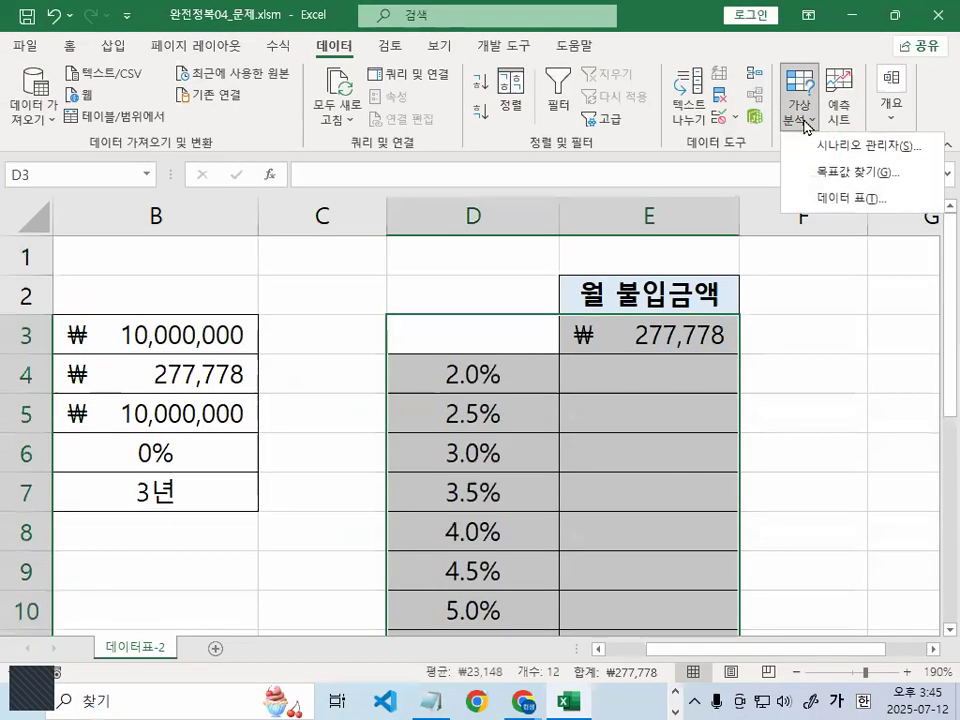
left_click(866, 198)
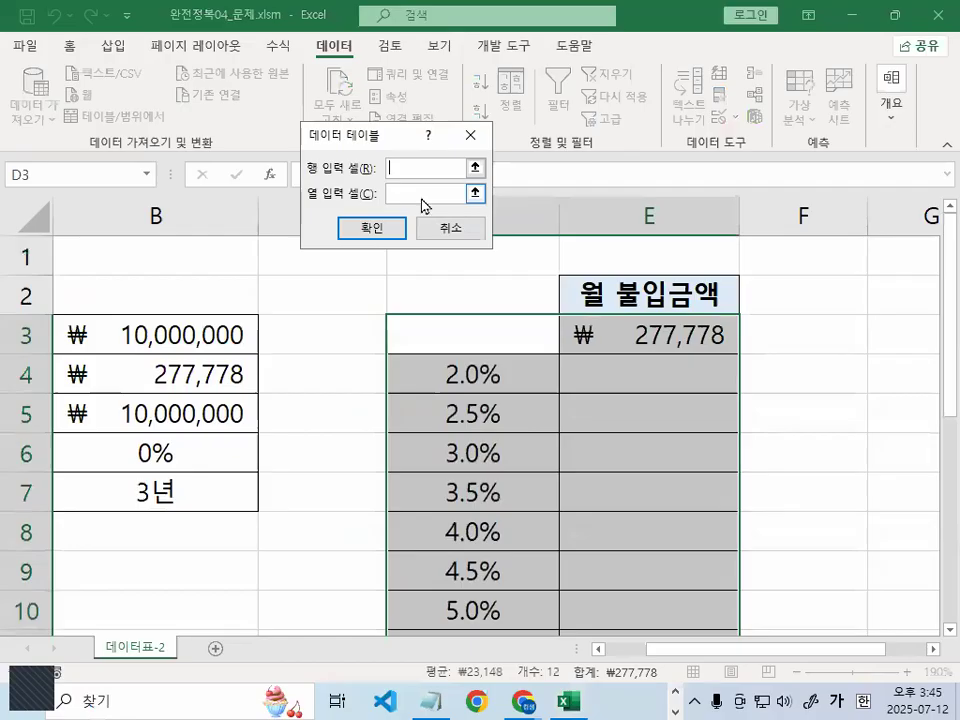
left_click(420, 195)
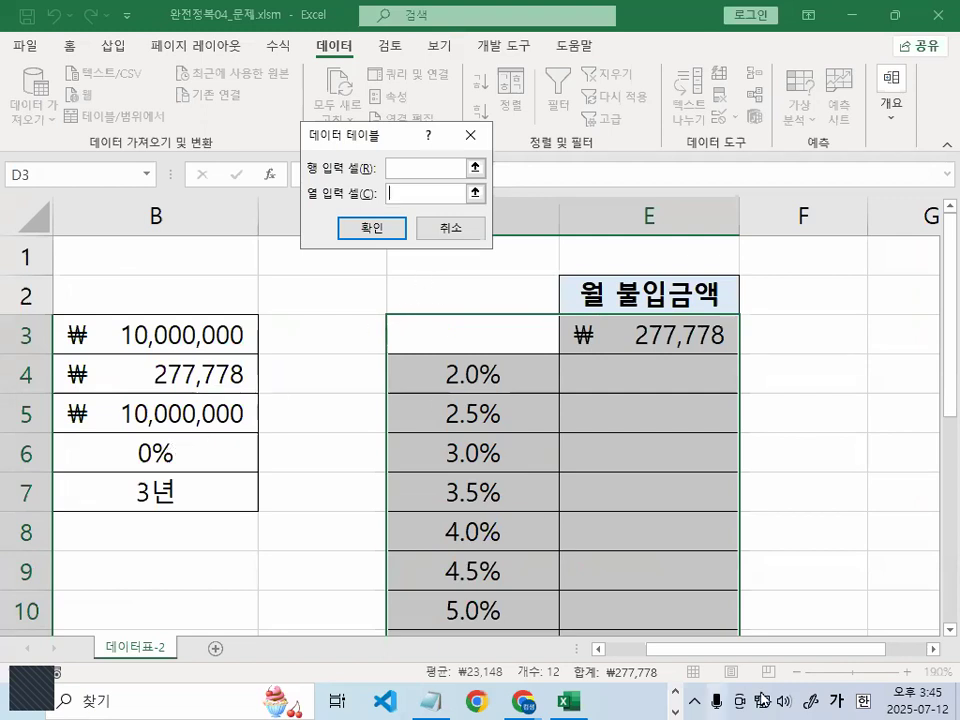
scroll(778, 652, "left", 2)
left_click(304, 452)
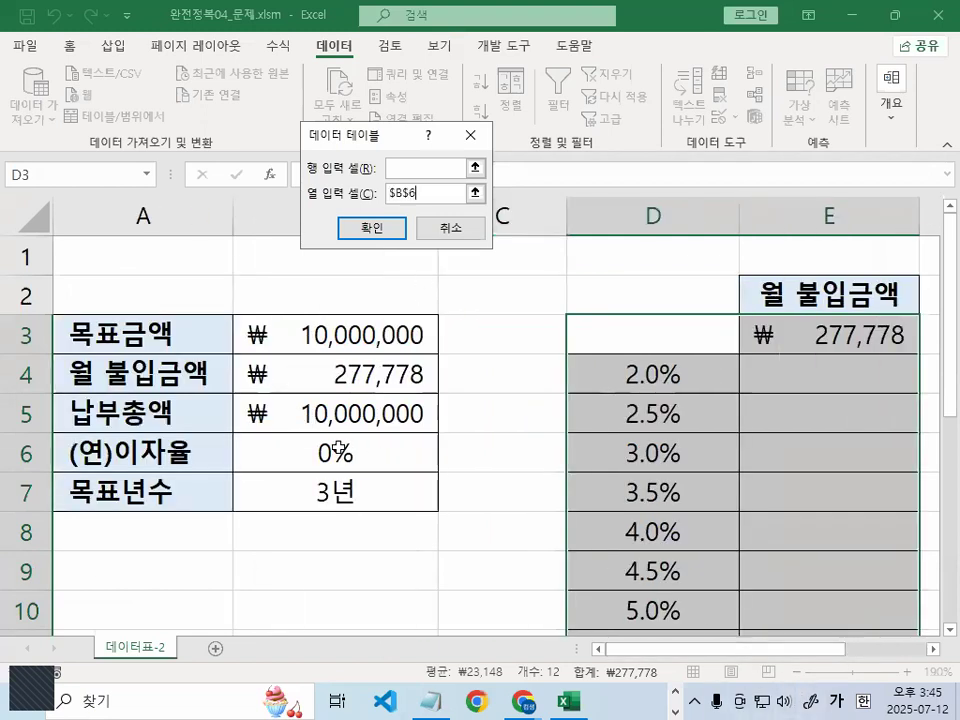
Confirm the data table so E4:E14 fill with payments for rates 2.0%–7.0%
key("ctrl+1")
left_click(422, 174)
left_click_drag(465, 190, 468, 270)
key("Escape")
key("ctrl+1")
left_click(420, 388)
left_click_drag(420, 388, 319, 473)
left_click_drag(360, 385, 407, 495)
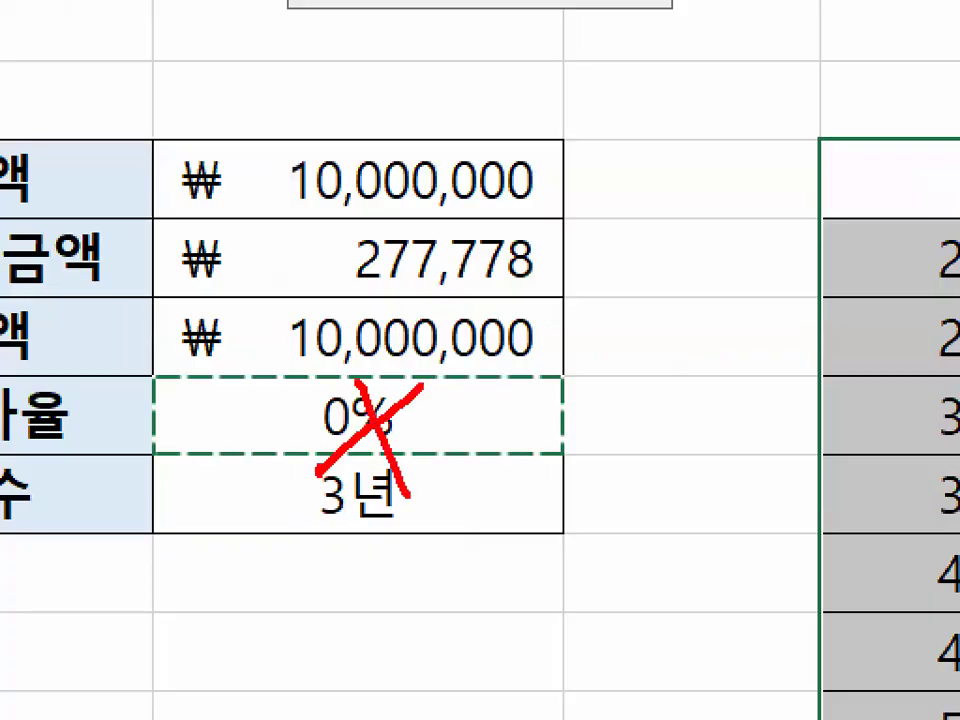
key("Escape")
key("ctrl+2")
mouse_move(616, 382)
left_mouse_down()
mouse_move(380, 459)
mouse_move(378, 446)
left_mouse_up()
left_click_drag(378, 408, 358, 465)
left_click_drag(640, 368, 603, 640)
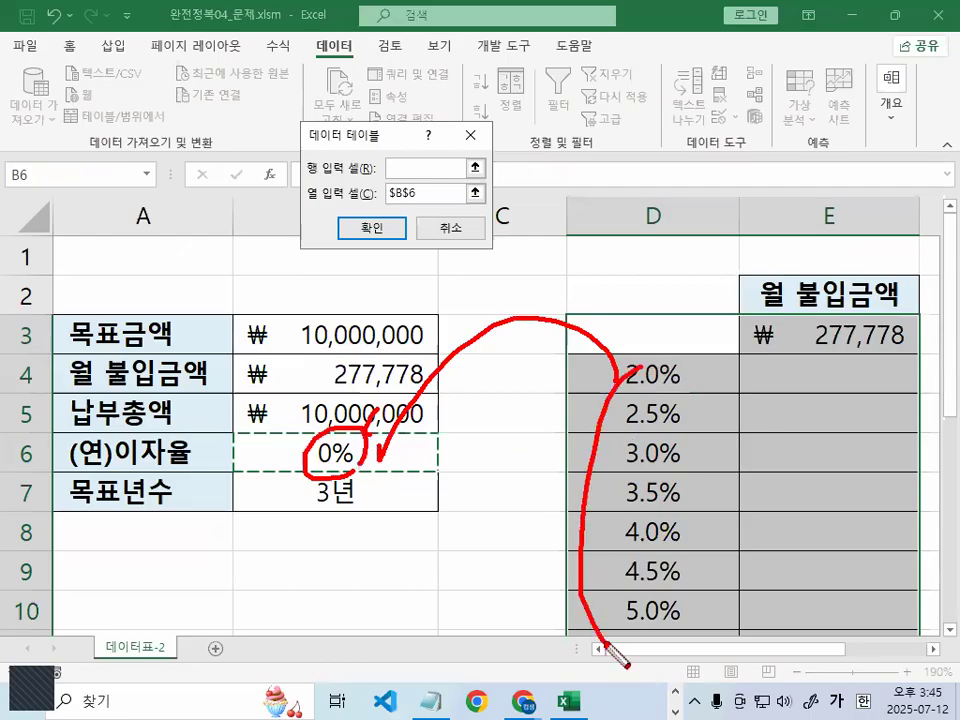
mouse_move(428, 341)
left_mouse_down()
mouse_move(330, 378)
mouse_move(435, 405)
left_mouse_up()
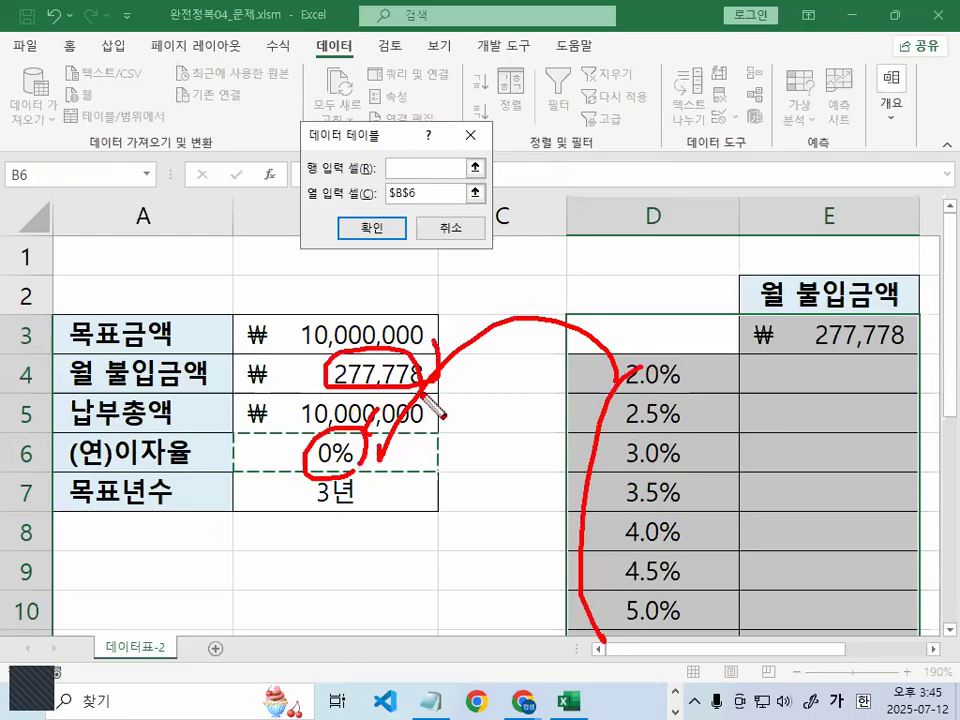
key("Escape")
left_click(372, 228)
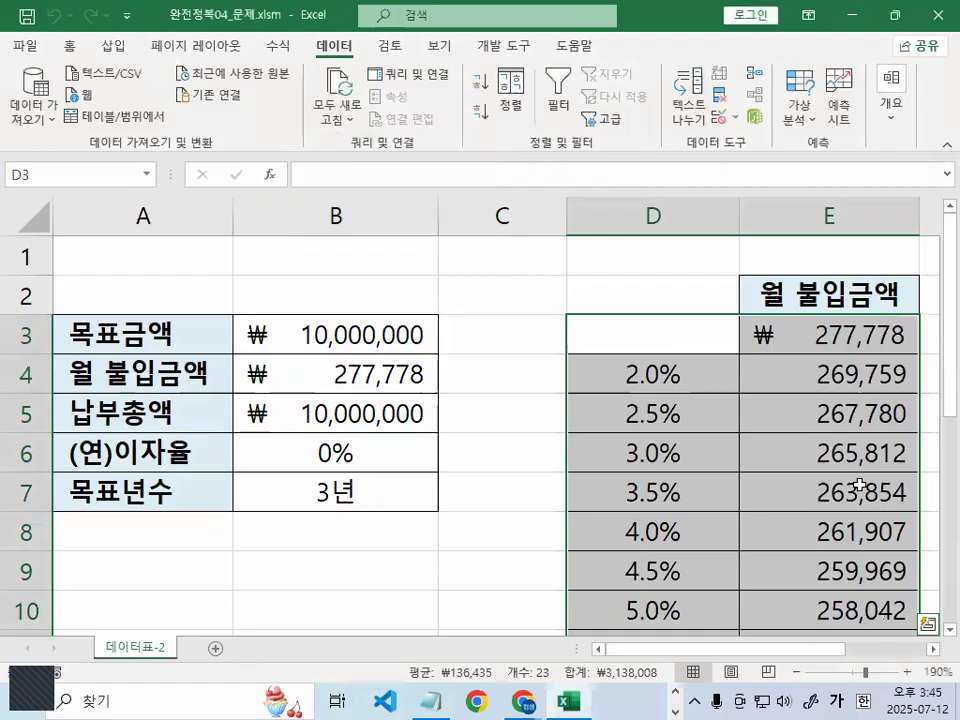
Check the {=TABLE(,B6)} results, from 269,759 at 2.0% to 250,438 at 7.0%
scroll(816, 411, "down", 1)
scroll(840, 545, "down", 1)
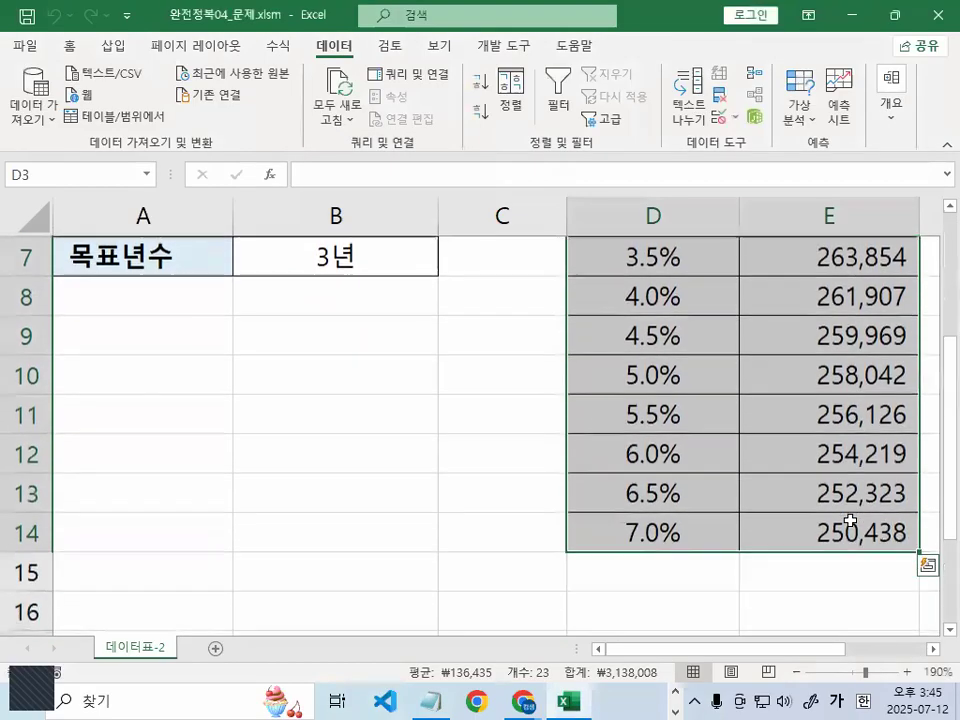
scroll(850, 520, "up", 2)
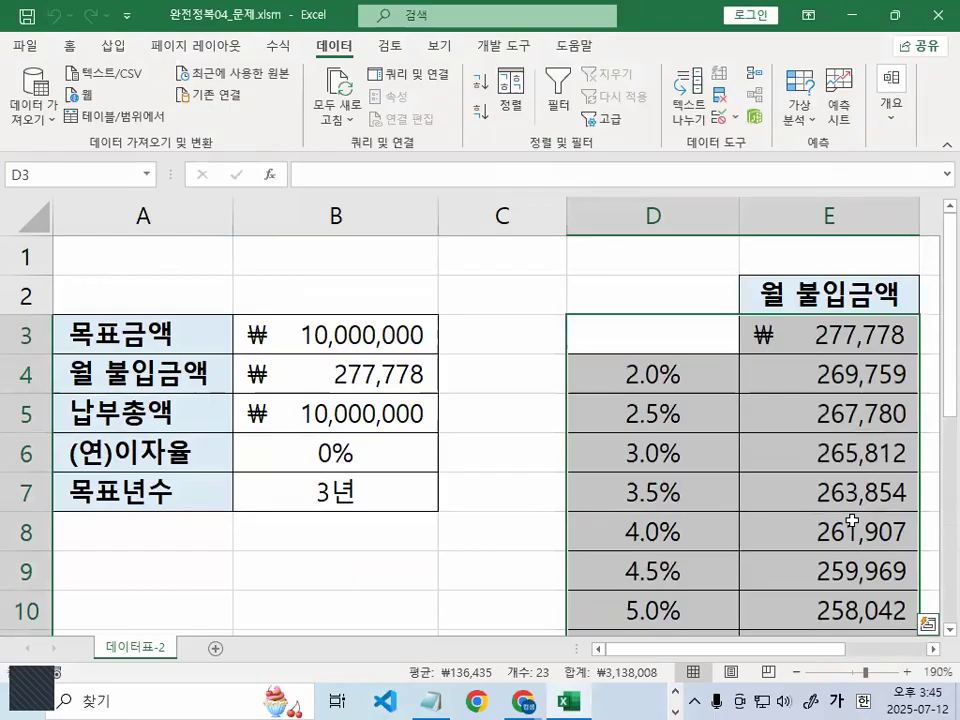
left_click(866, 376)
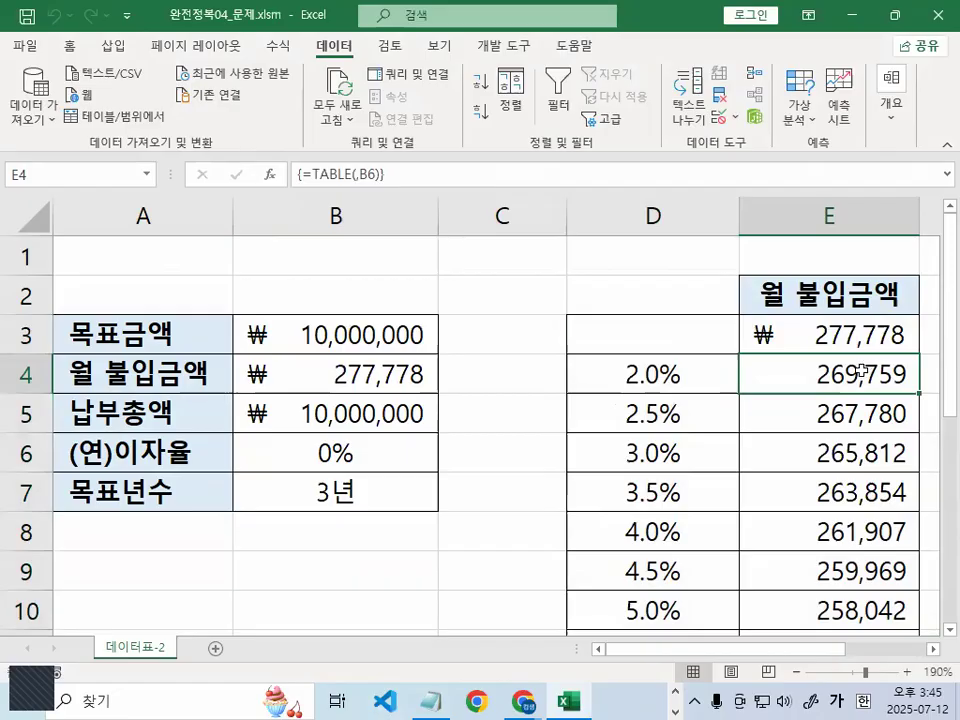
left_click(330, 578)
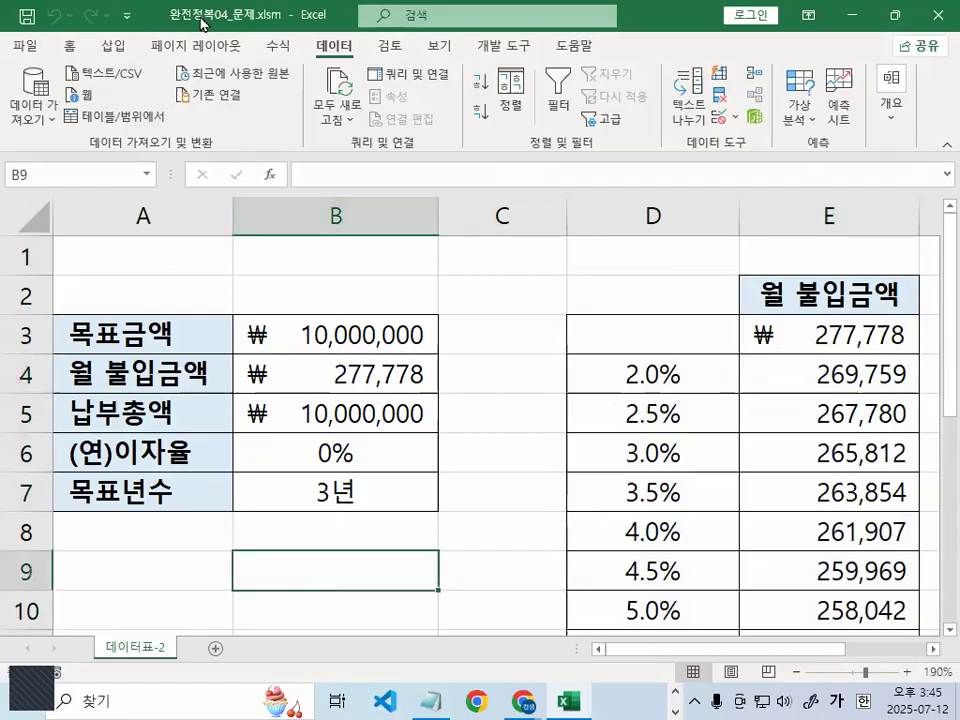
Close 완전정복04_문제.xlsm without saving its changes
left_click(24, 45)
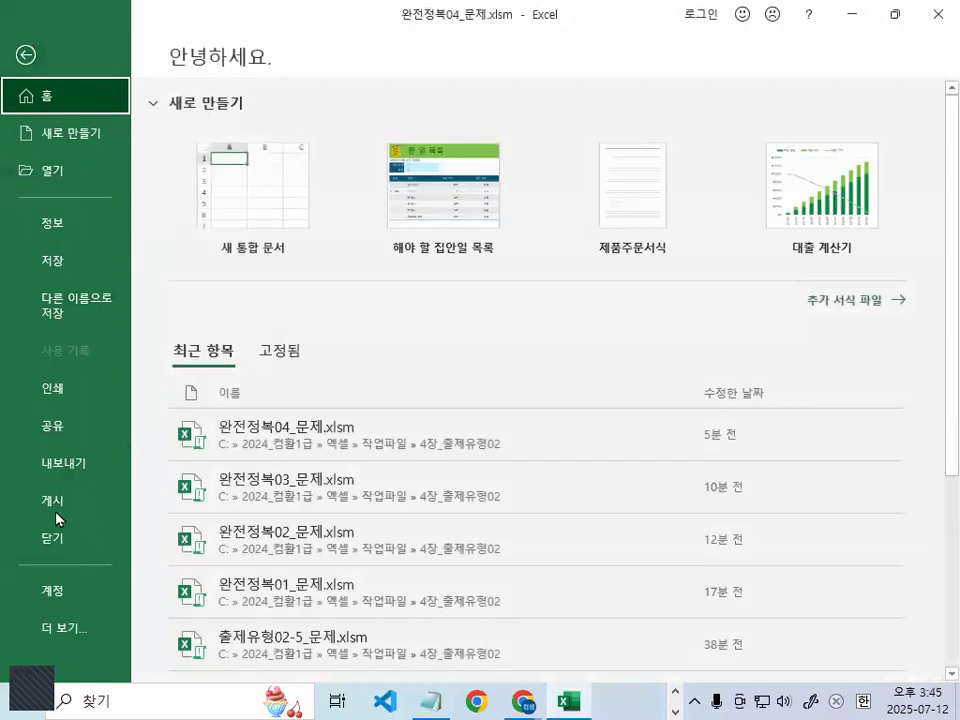
left_click(57, 539)
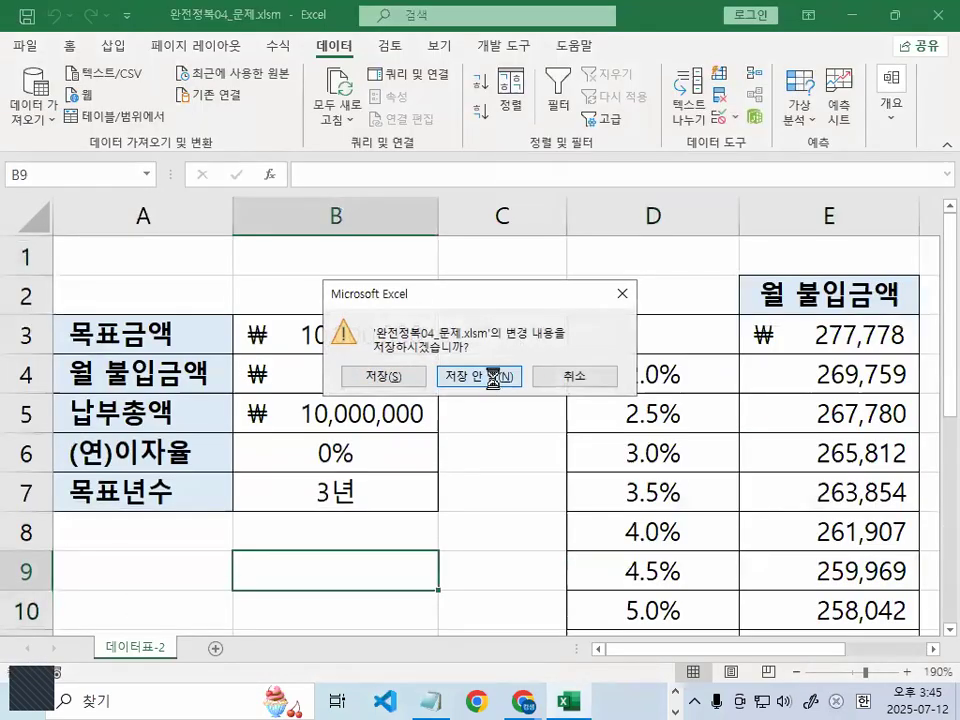
left_click(492, 378)
left_click(675, 692)
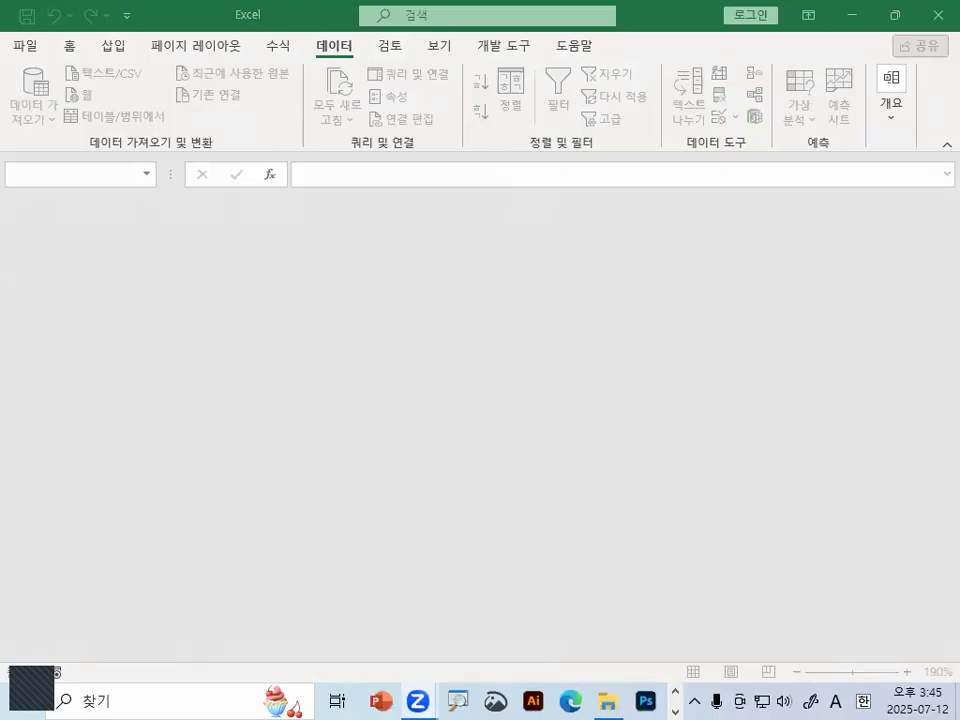
left_click(560, 455)
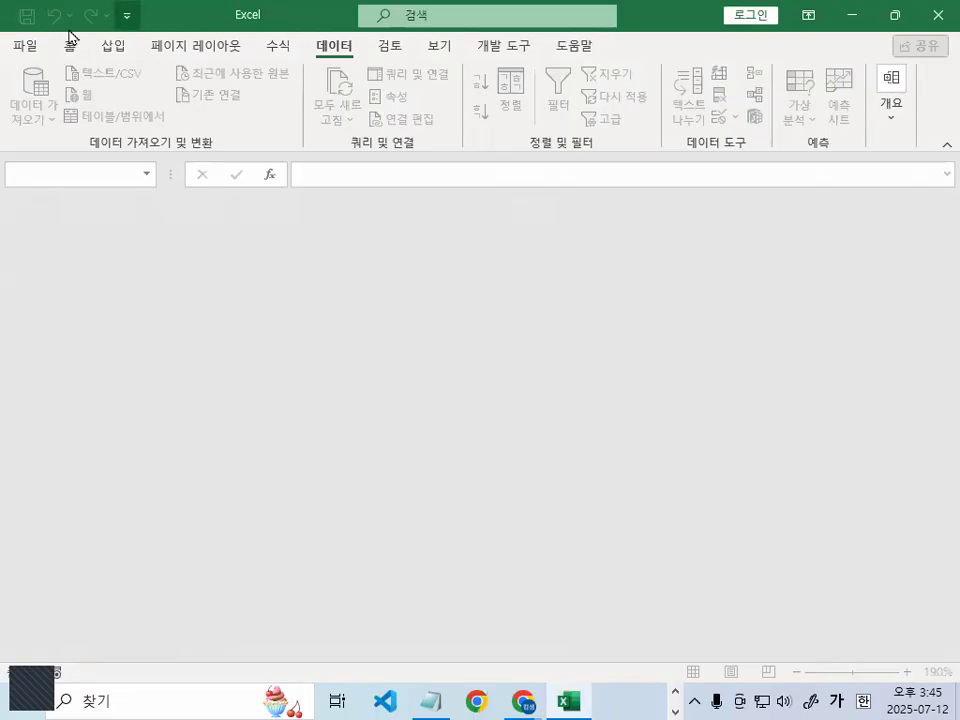
Open 완전정복05_문제.xlsm and select the 이익률 value in B14
left_click(30, 46)
left_click(83, 184)
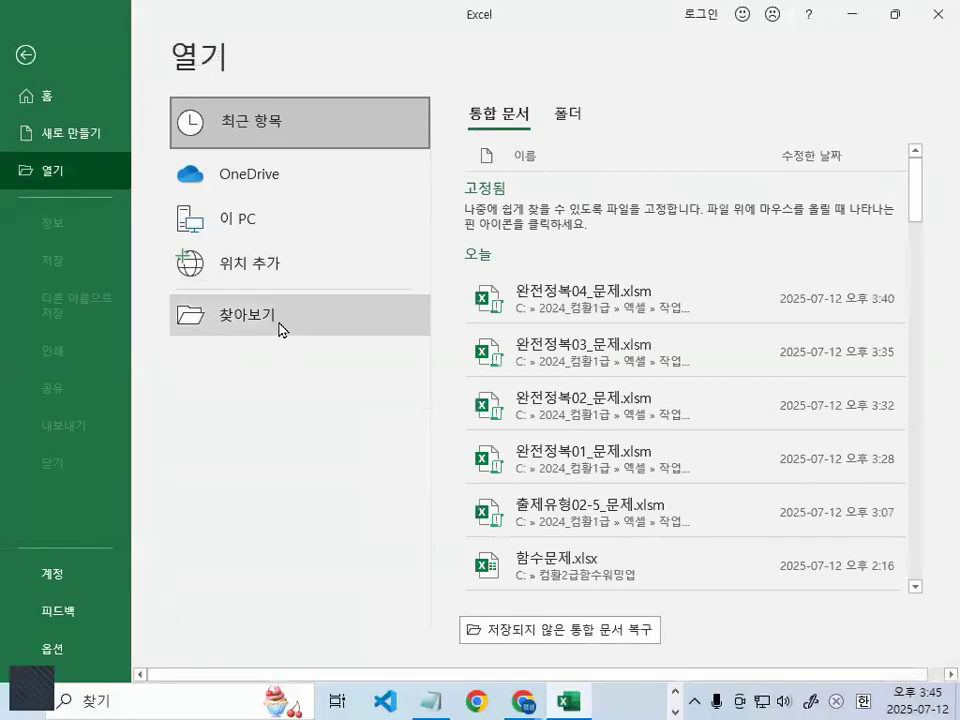
left_click(281, 328)
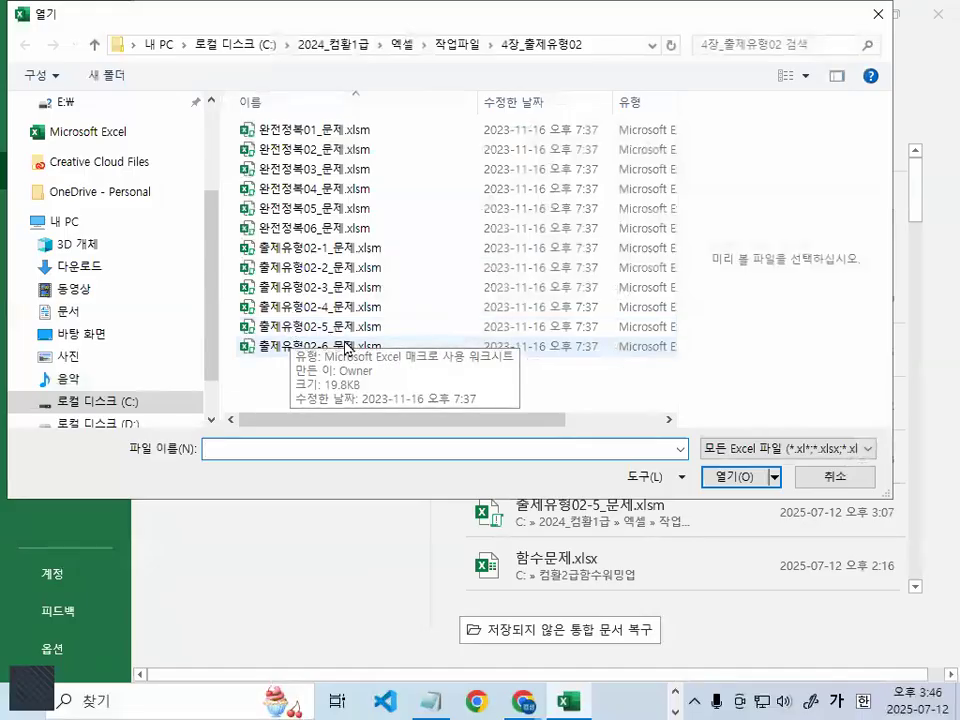
left_click(325, 205)
double_click(325, 205)
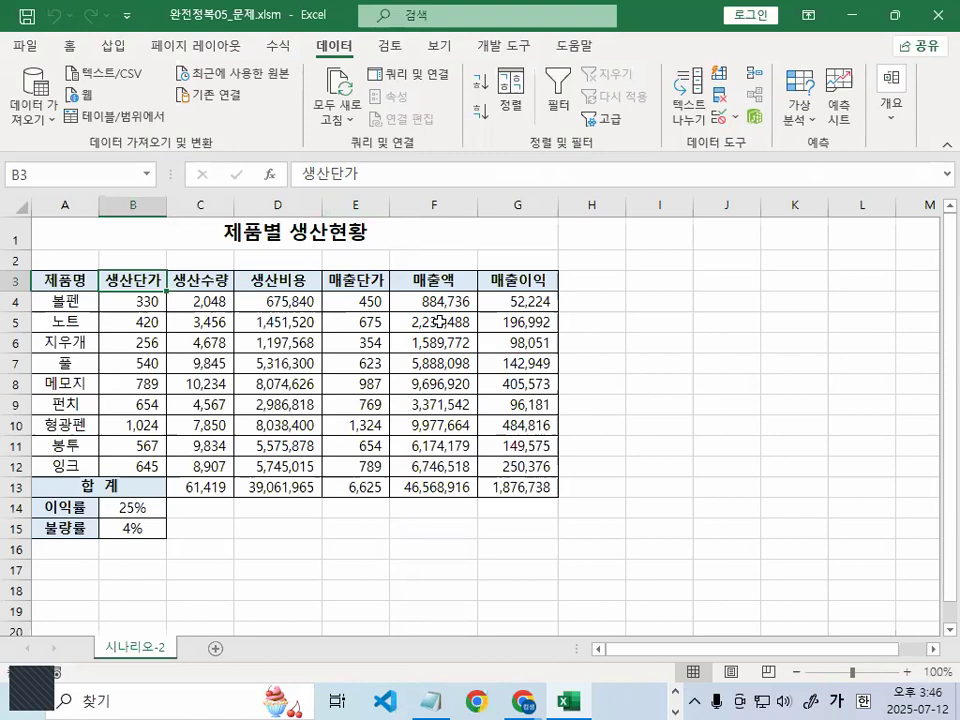
scroll(400, 400, "up", 4)
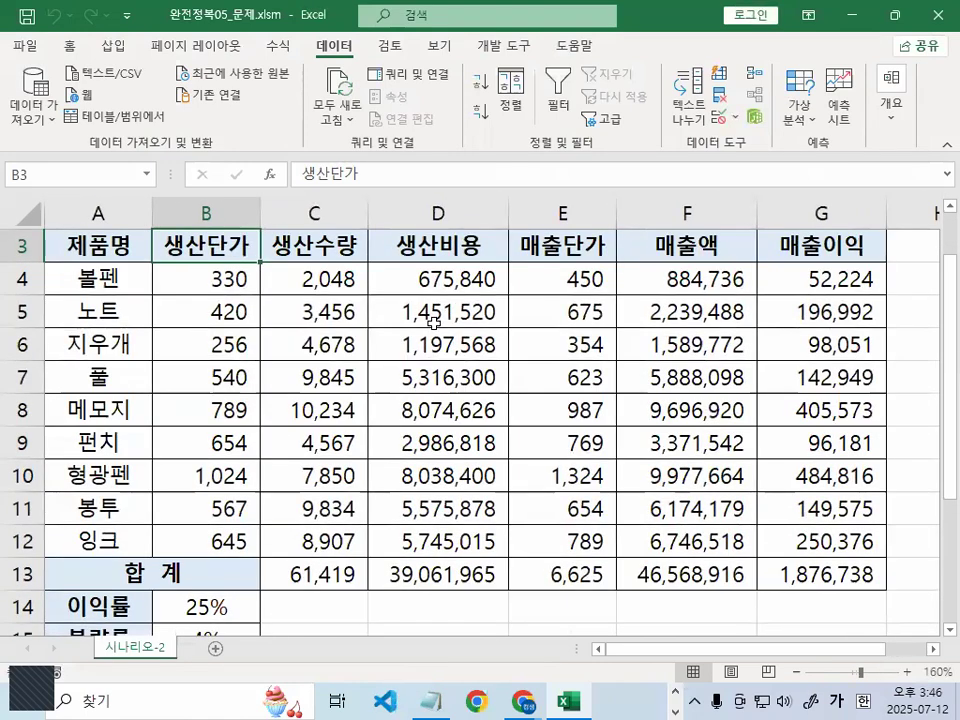
scroll(145, 485, "down", 2)
left_click(180, 479)
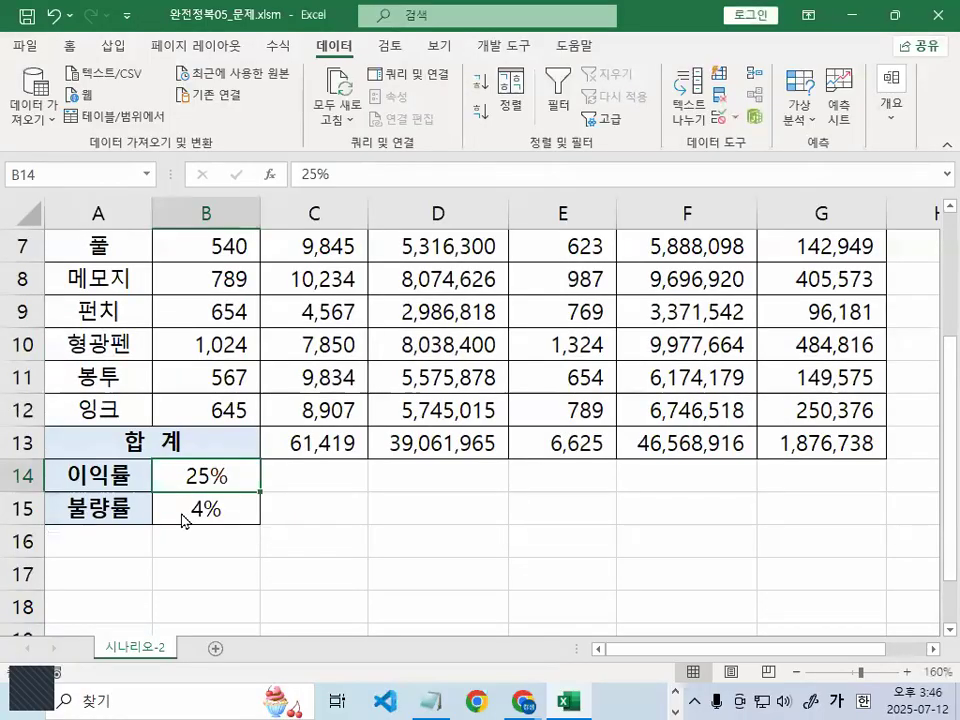
key("ctrl+1")
left_click(181, 514)
mouse_move(327, 517)
left_mouse_down()
mouse_move(288, 560)
mouse_move(182, 497)
mouse_move(347, 446)
mouse_move(350, 520)
left_mouse_up()
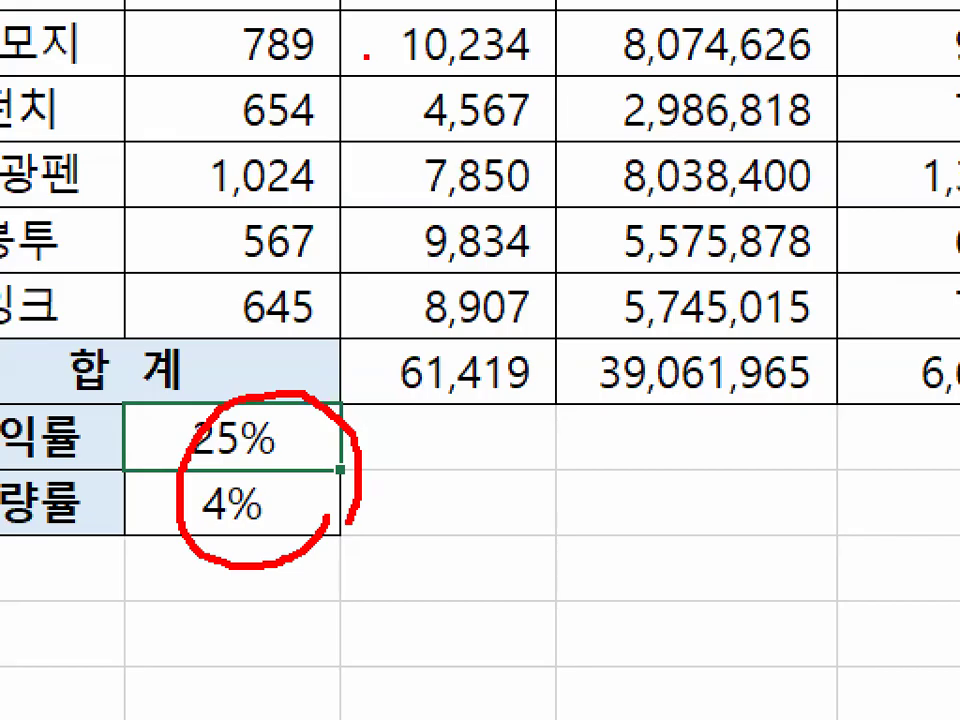
key("Escape")
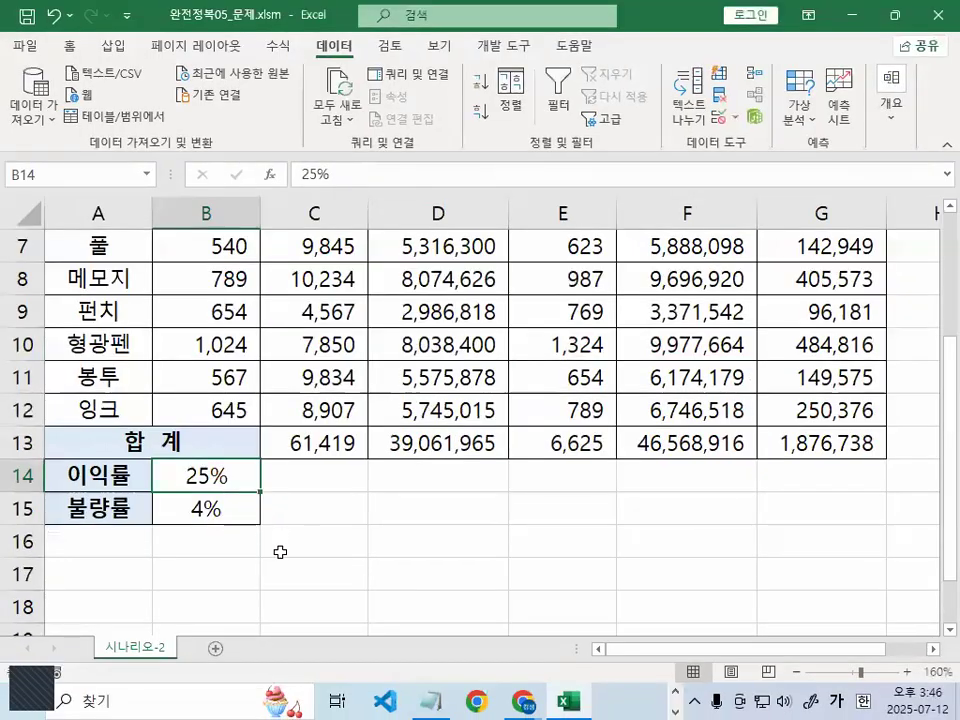
scroll(279, 553, "up", 2)
scroll(279, 556, "up", 3)
scroll(320, 530, "down", 2)
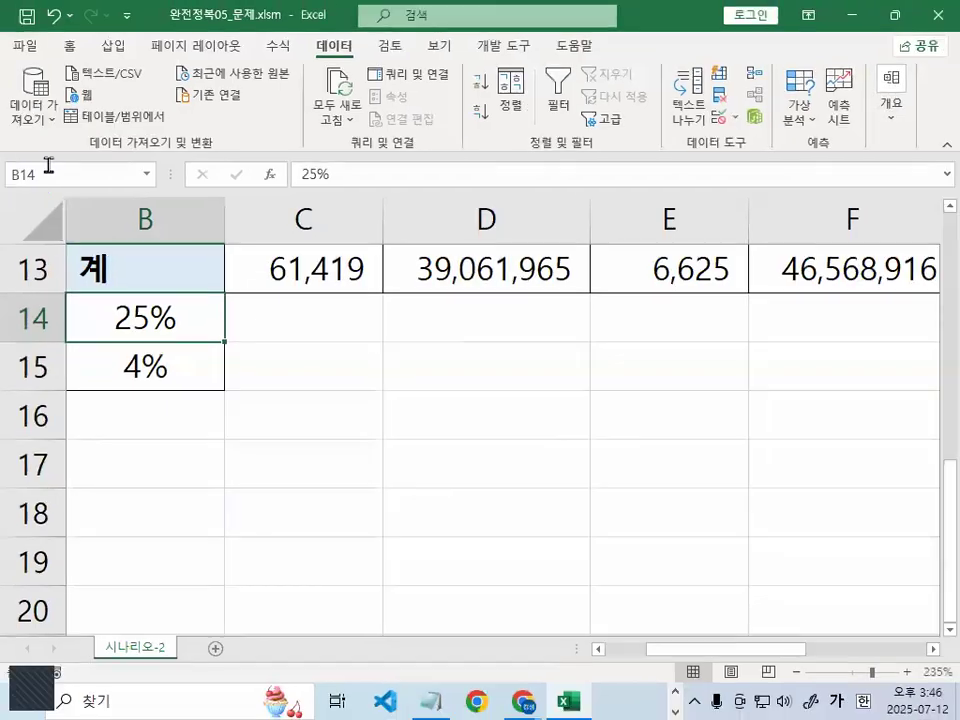
Name cell B14 이익률 via the Name Box
left_click(124, 182)
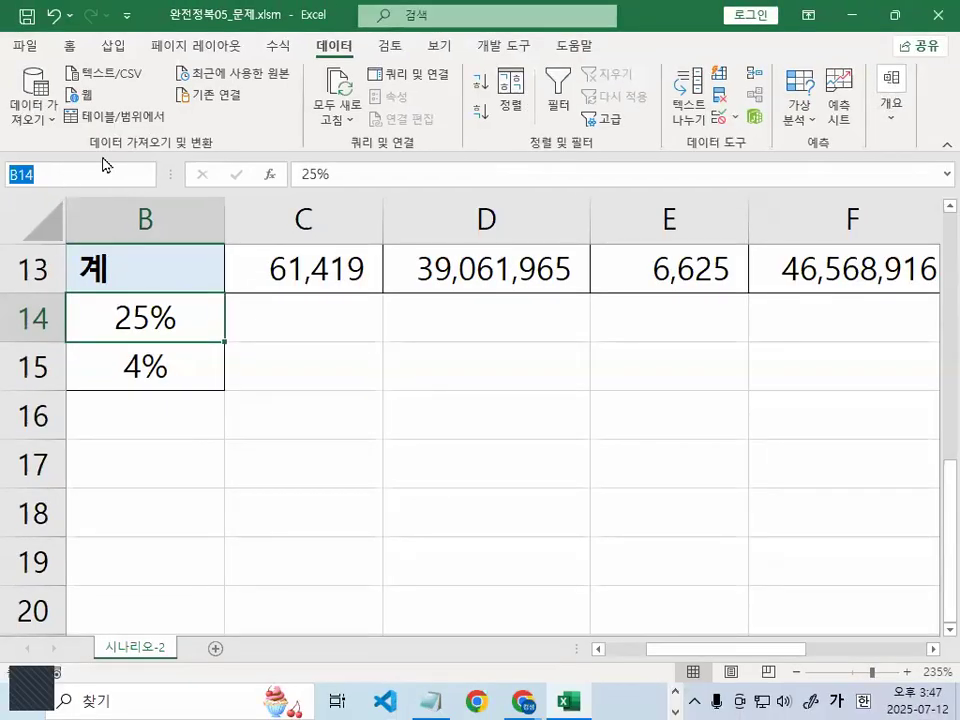
type("이익ㄹㄱ")
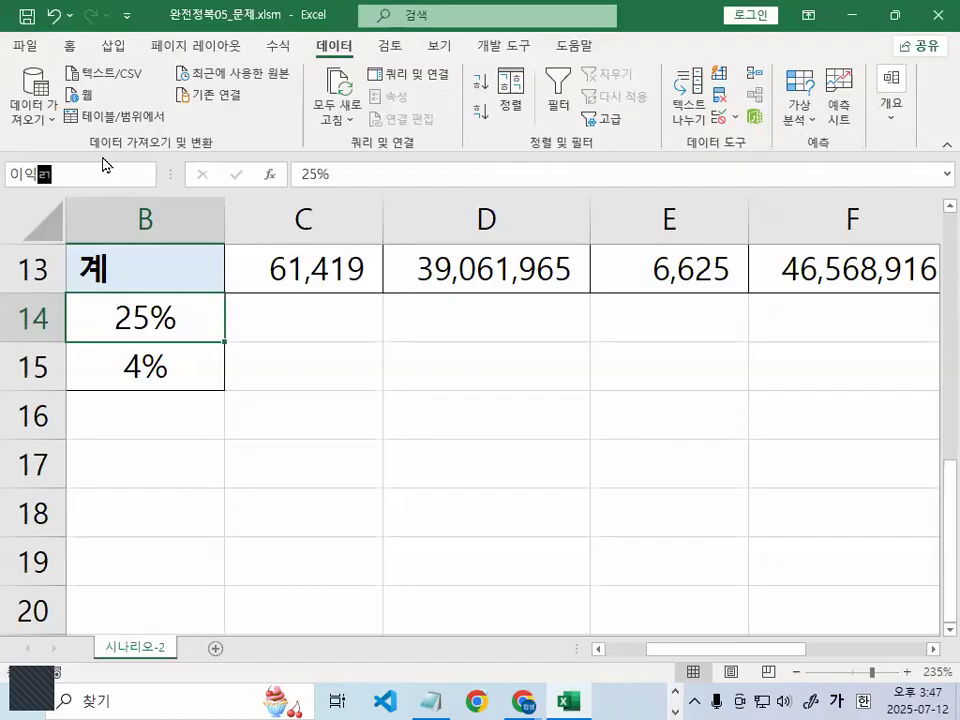
key("BackSpace")
key("BackSpace")
type("ㄹㄱ")
key("BackSpace")
key("BackSpace")
type("률")
key("Return")
mouse_move(398, 78)
left_mouse_down()
mouse_move(455, 130)
mouse_move(458, 181)
left_mouse_up()
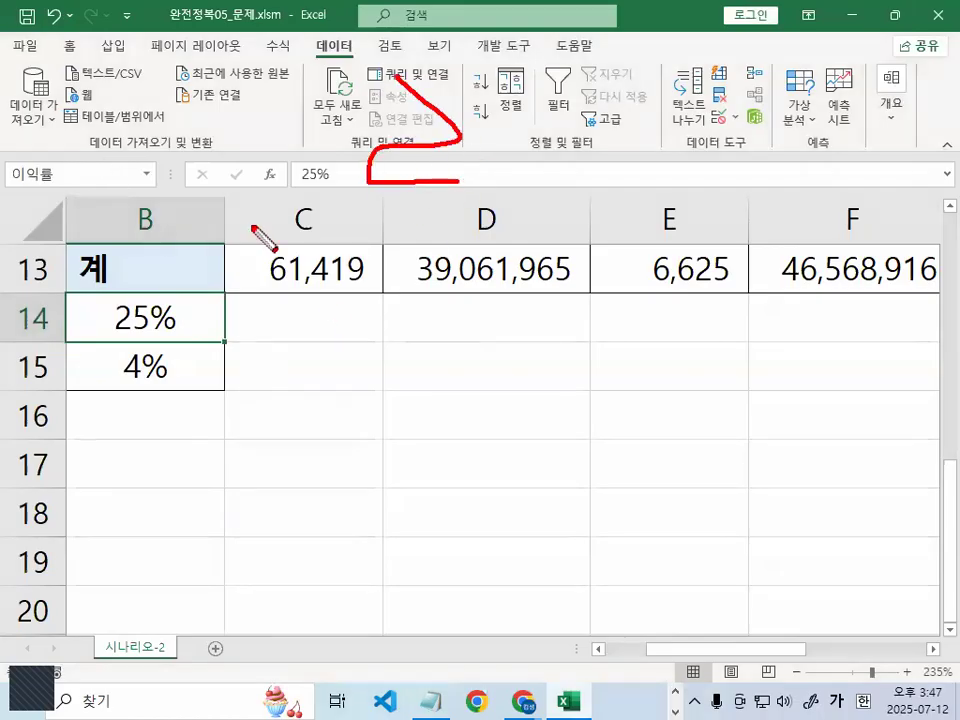
left_click_drag(250, 226, 515, 213)
left_click_drag(410, 205, 404, 247)
left_click(405, 270)
key("Escape")
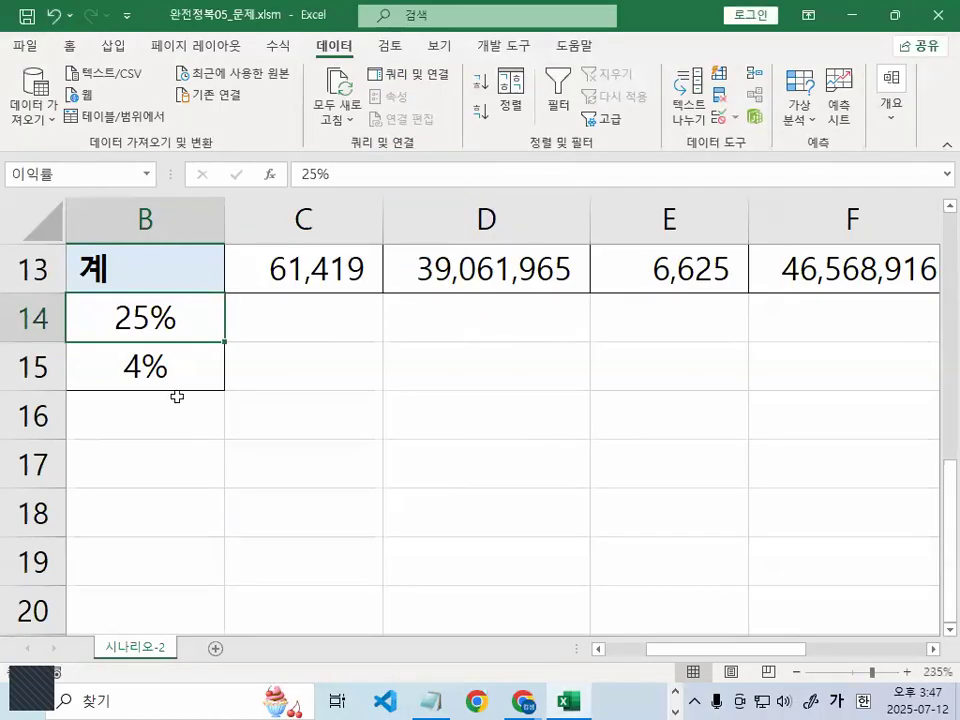
Name cell B15, holding the 4% defect rate, 불량률 via the Name Box
left_click(173, 373)
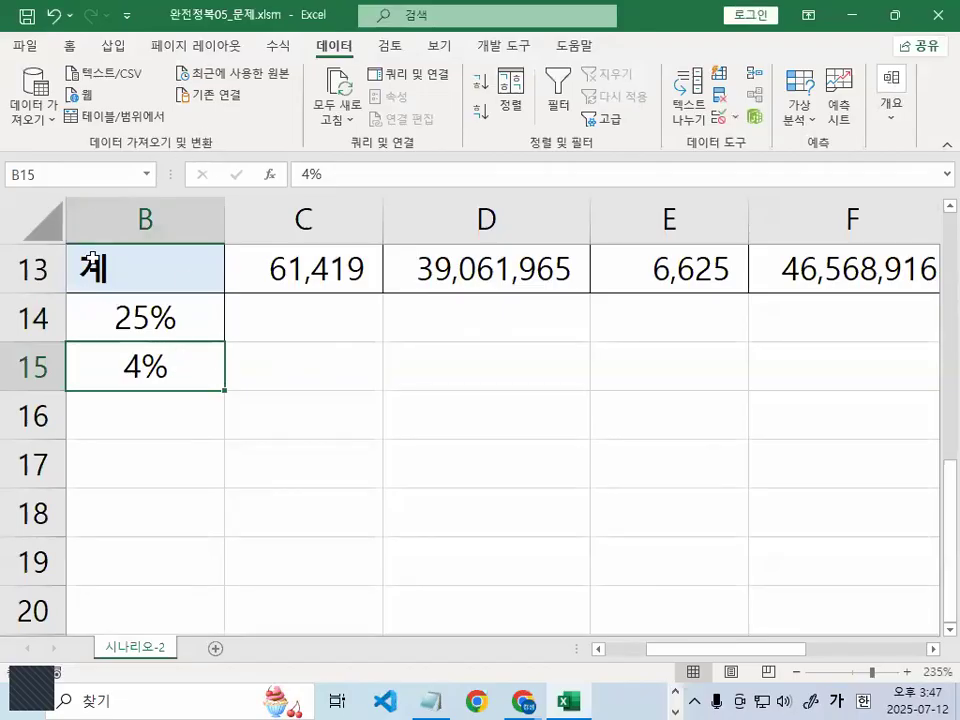
left_click(98, 165)
type("뷰ㅜ")
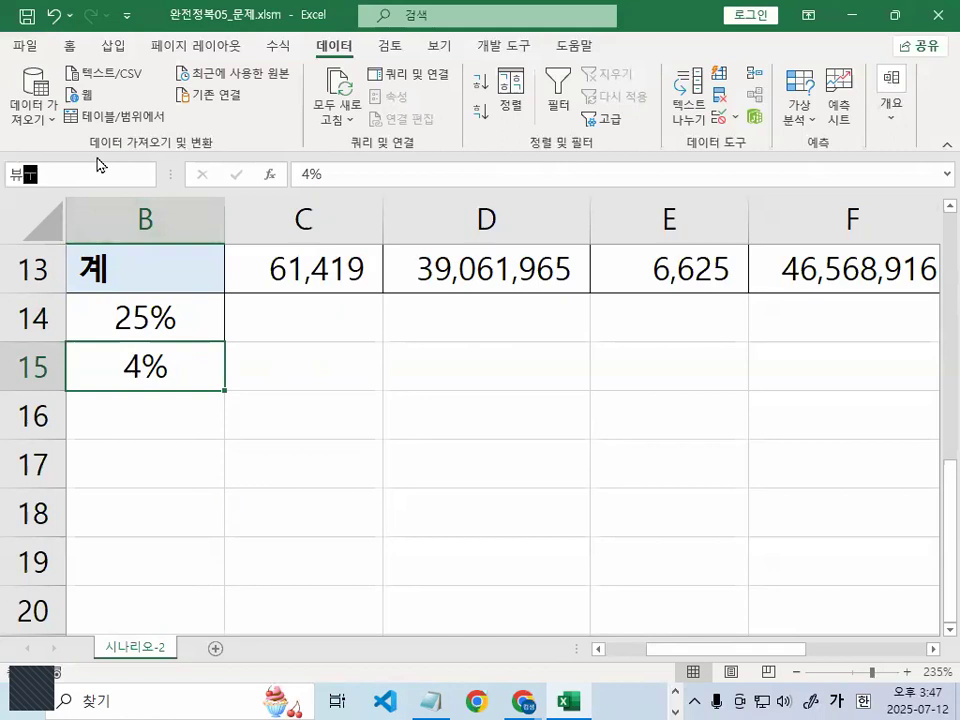
key("BackSpace")
key("BackSpace")
type("블랑ㅇ")
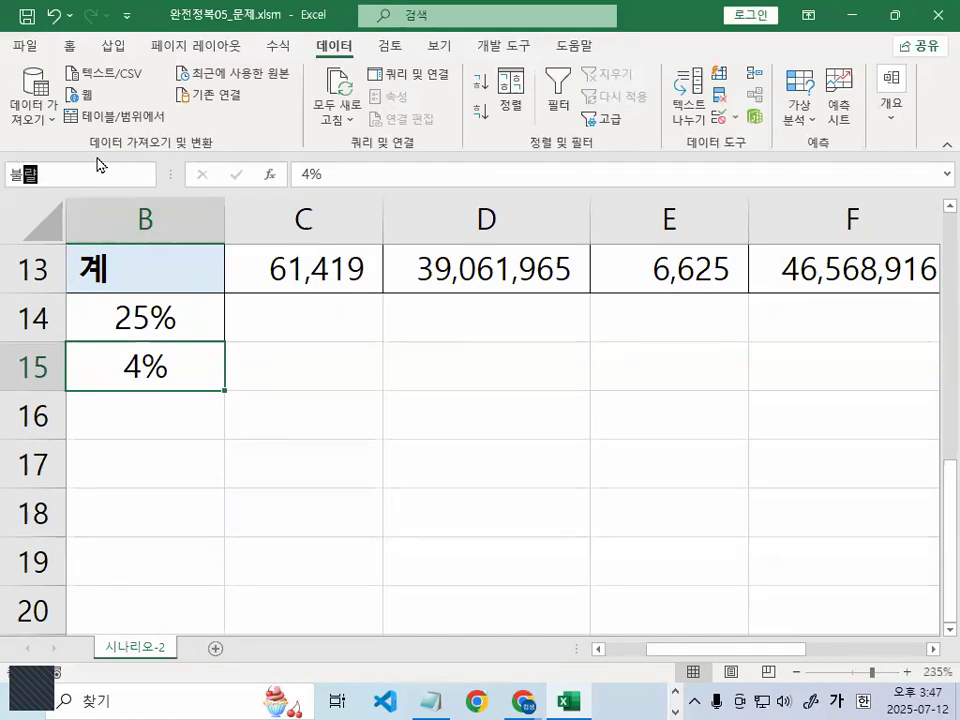
key("BackSpace")
key("BackSpace")
type("량률")
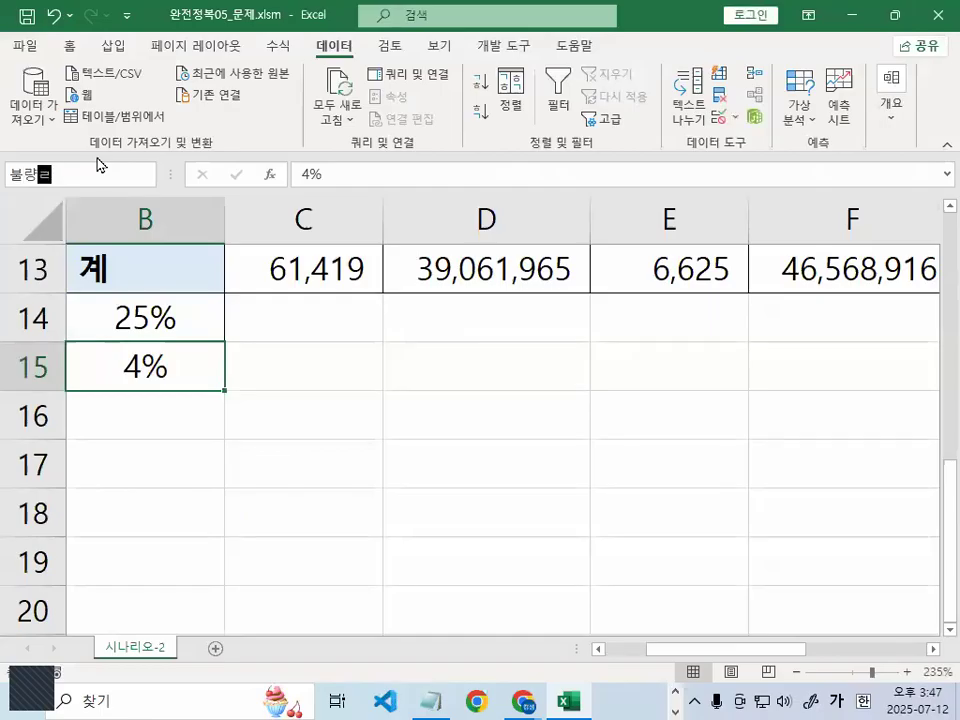
key("Return")
Name cell G13, the 매출이익 total, 이익합계 through the Name Box
left_click(932, 656)
left_click(932, 656)
left_click(932, 656)
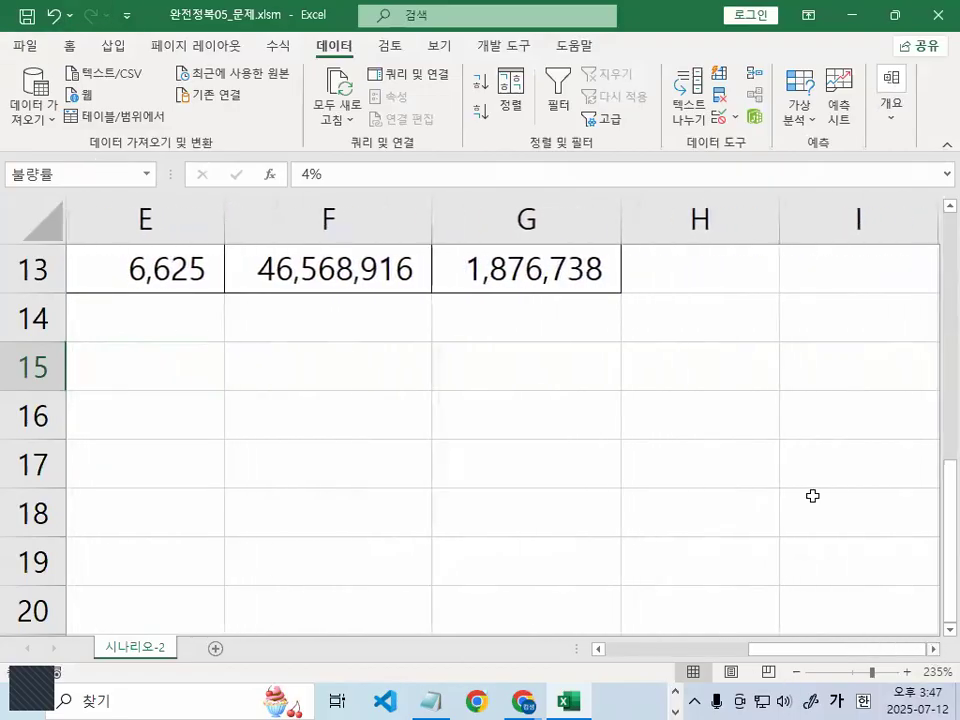
left_click(560, 268)
scroll(592, 270, "up", 1)
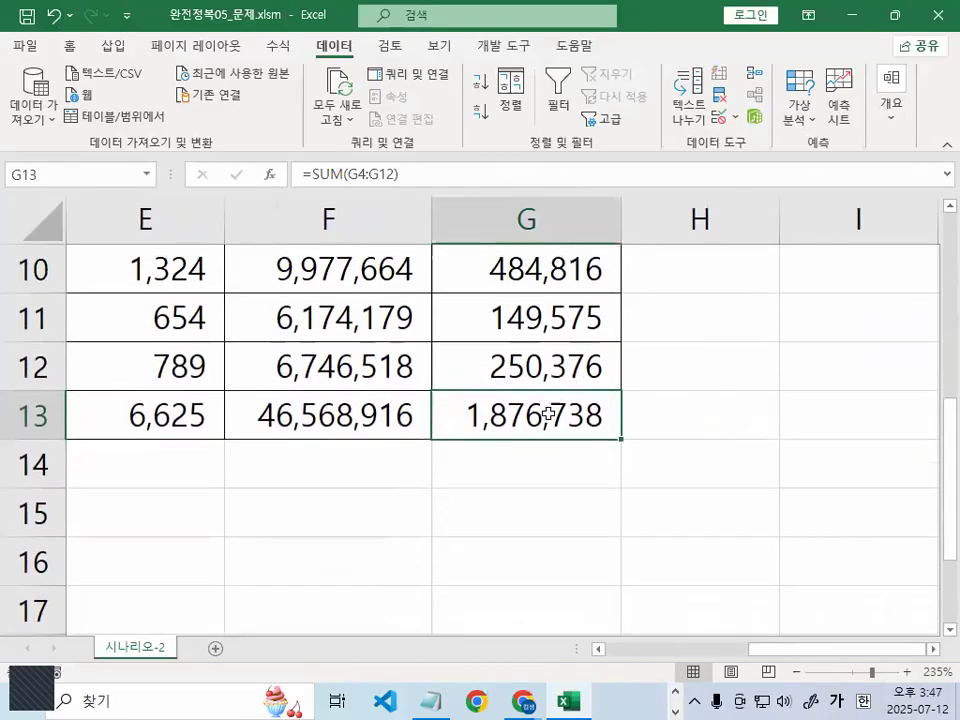
left_click(36, 173)
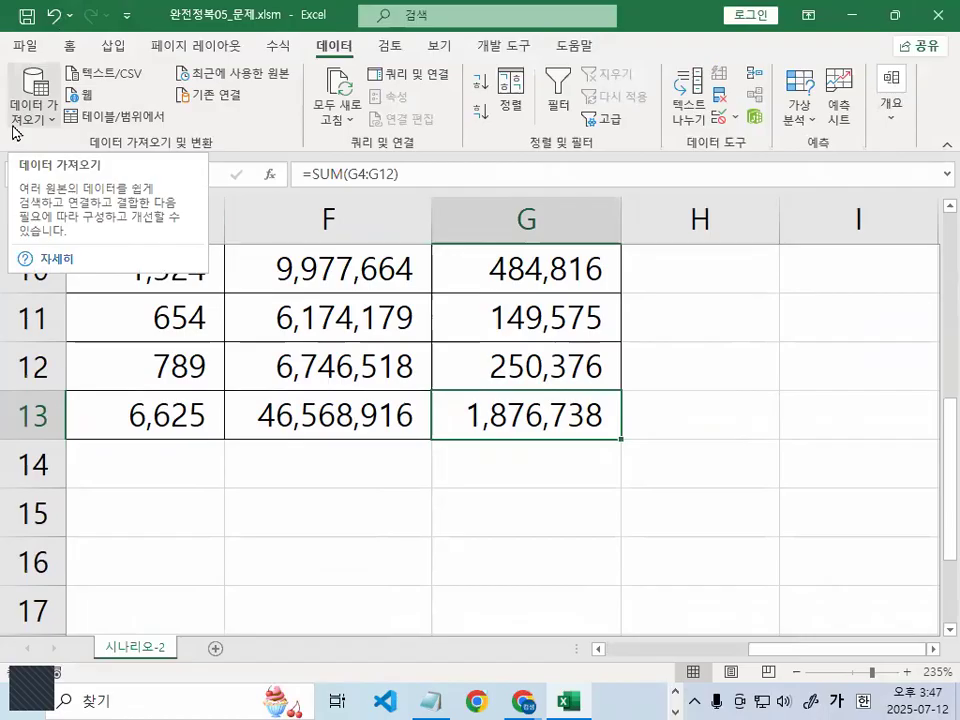
type("이익합")
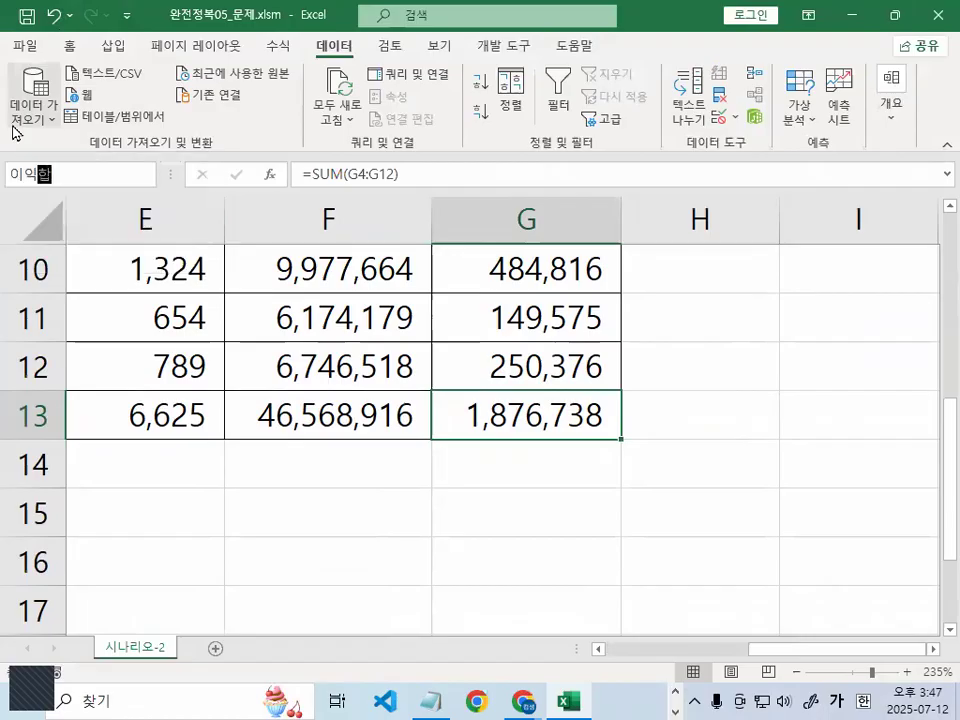
type("ㄱㅖ")
key("Return")
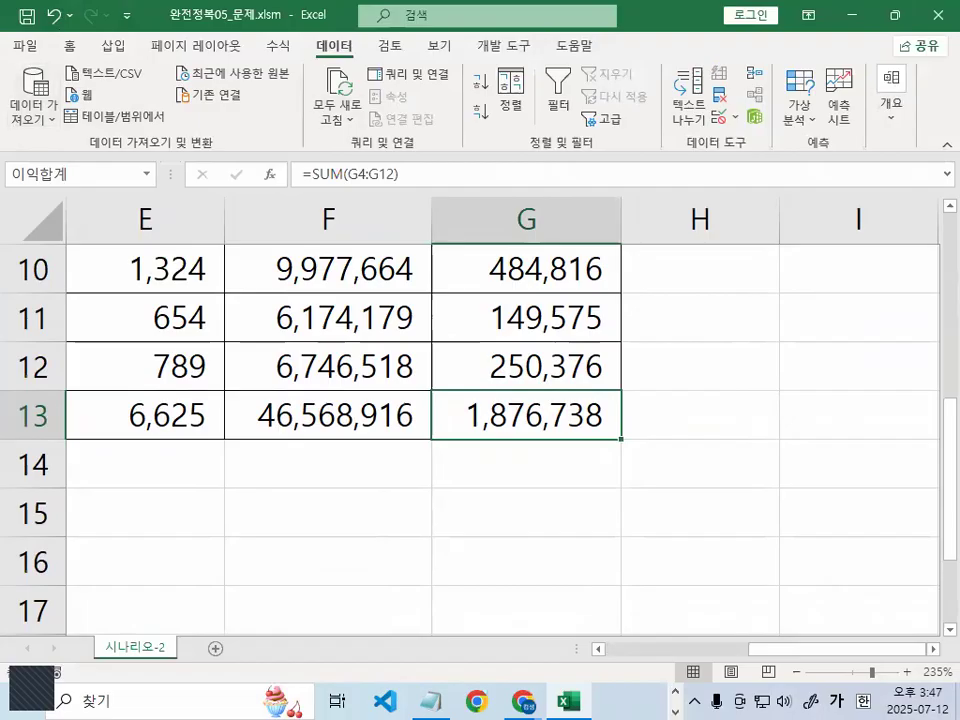
left_click(675, 692)
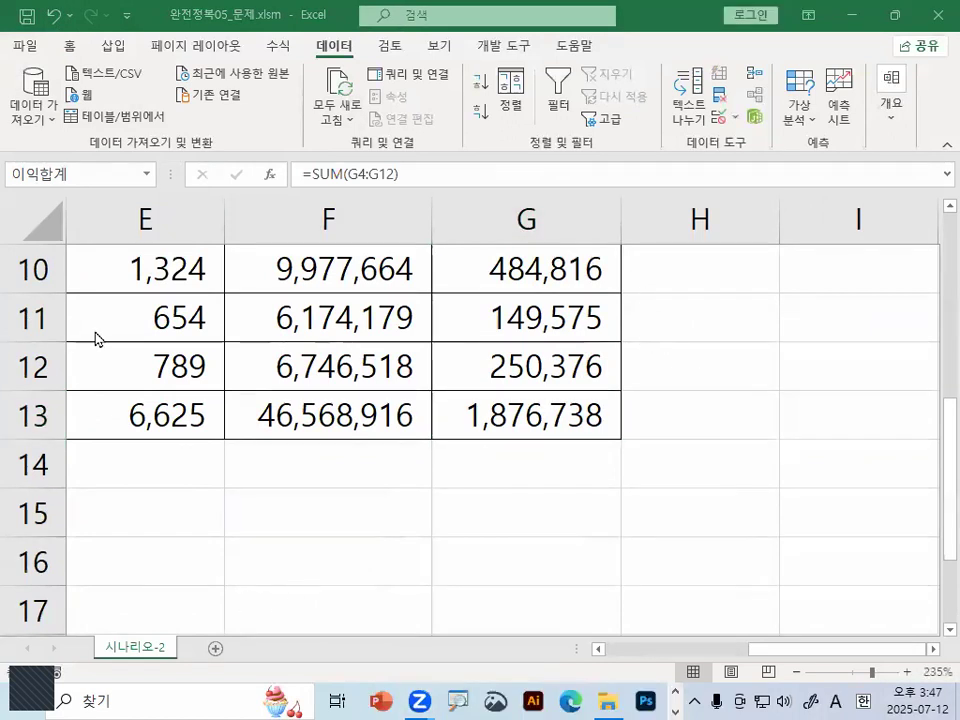
left_click(782, 429)
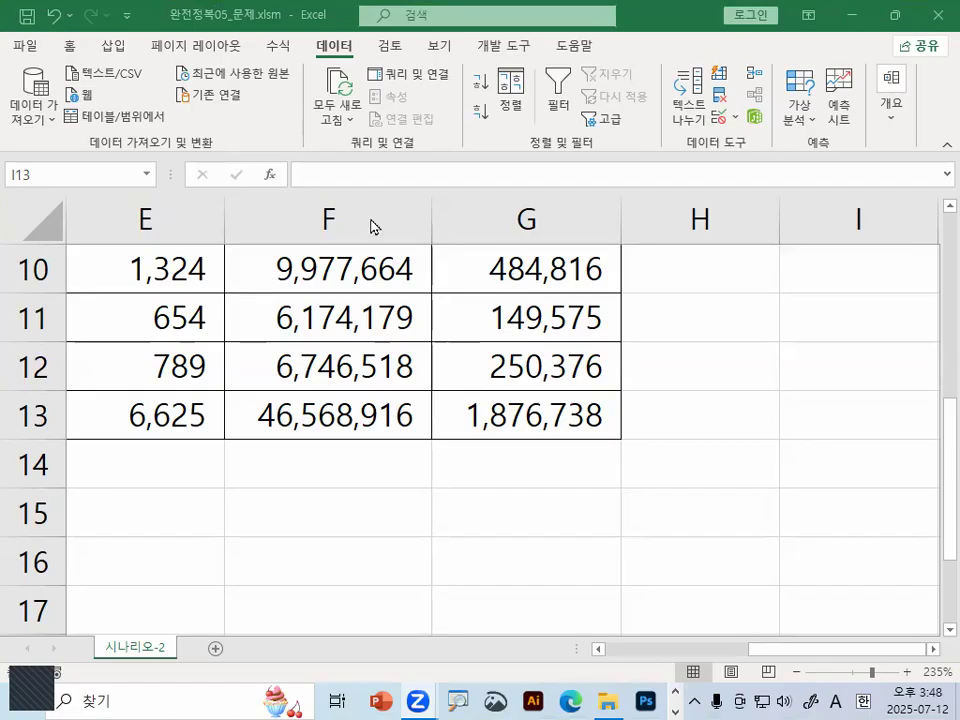
Start a new scenario named 이익증가 in the Scenario Manager
left_click(868, 333)
left_click(531, 526)
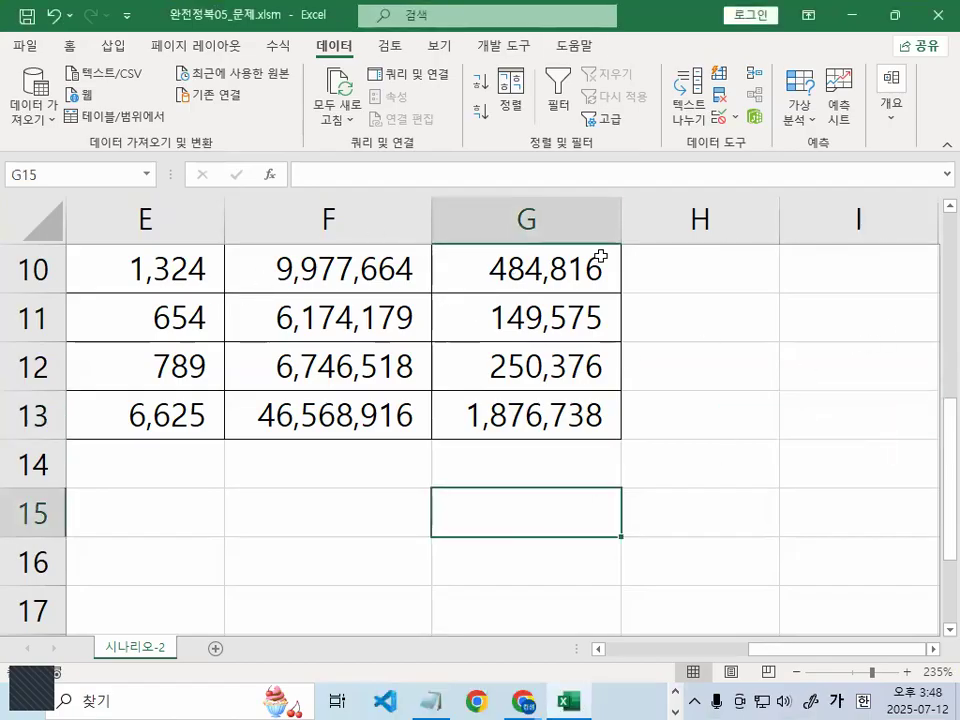
left_click(803, 120)
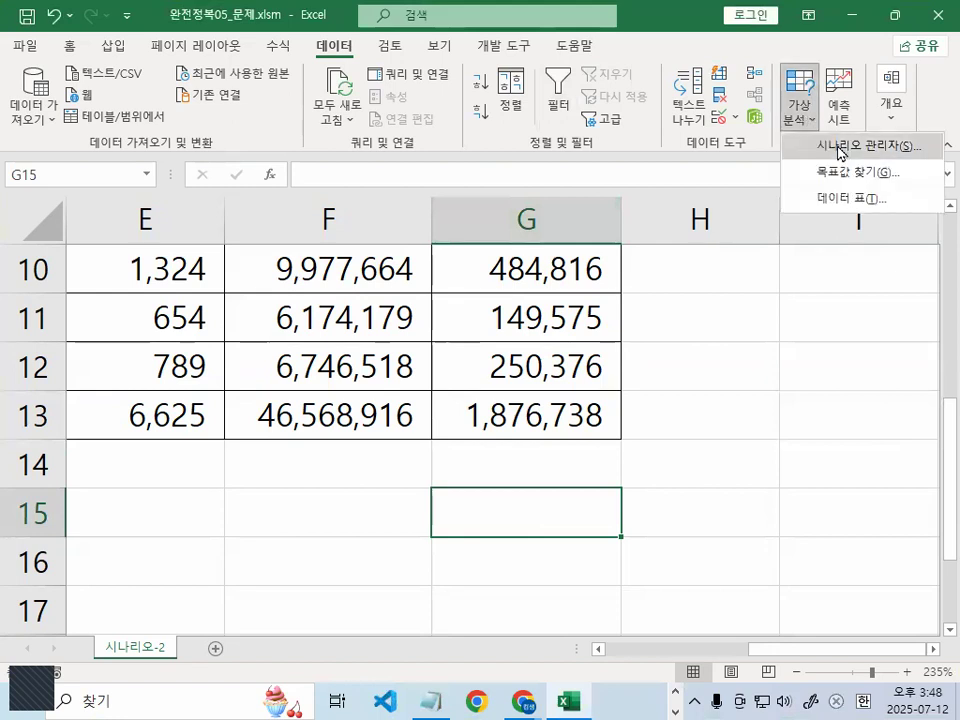
left_click(843, 147)
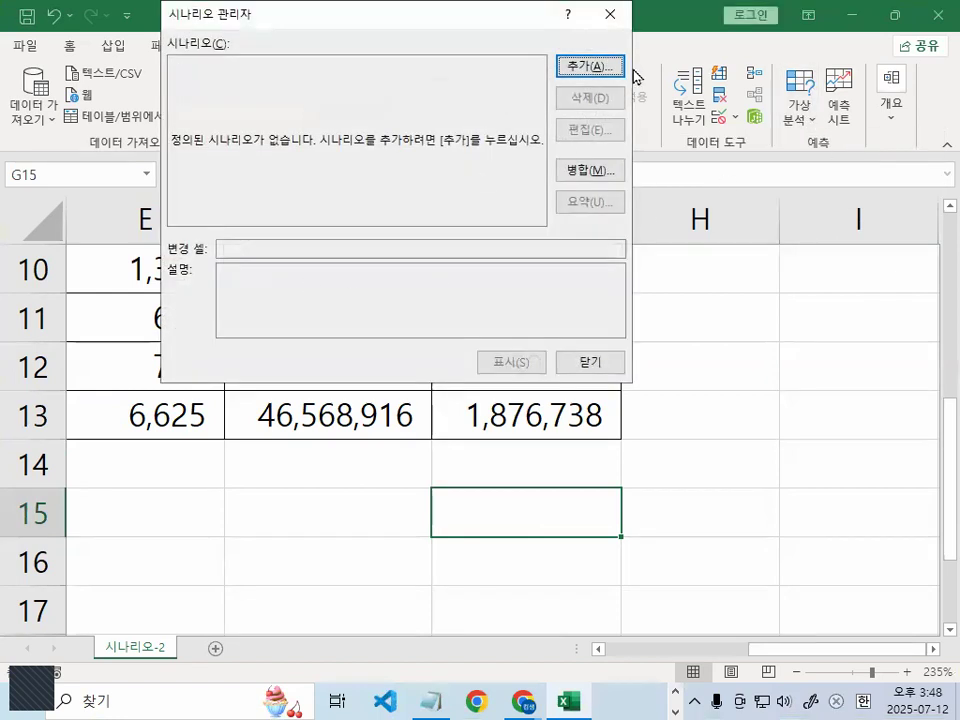
left_click(585, 67)
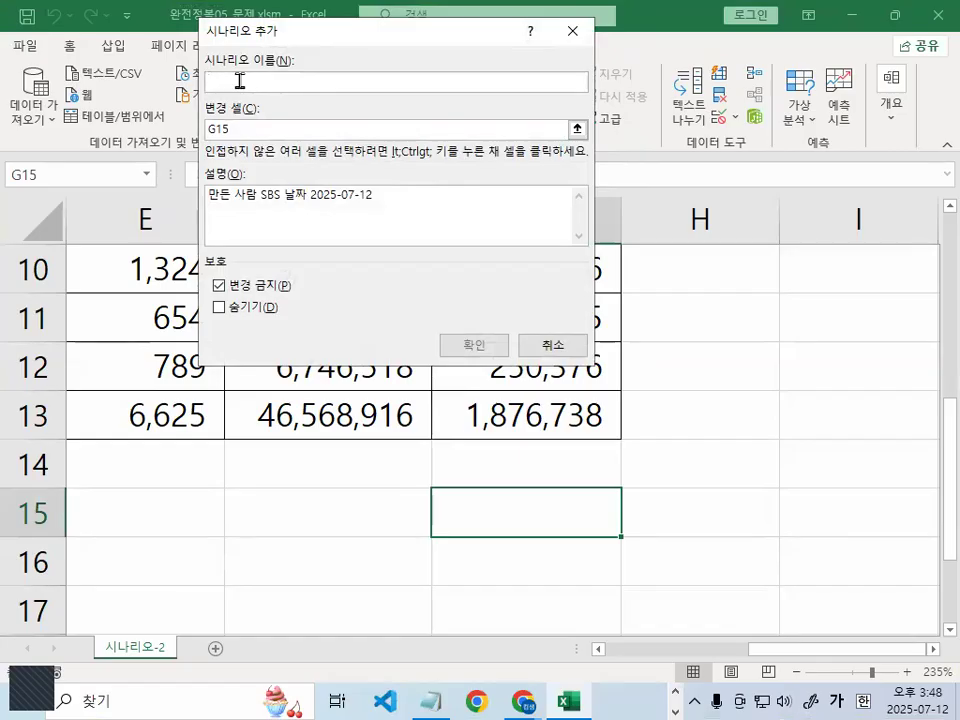
type("이익증가")
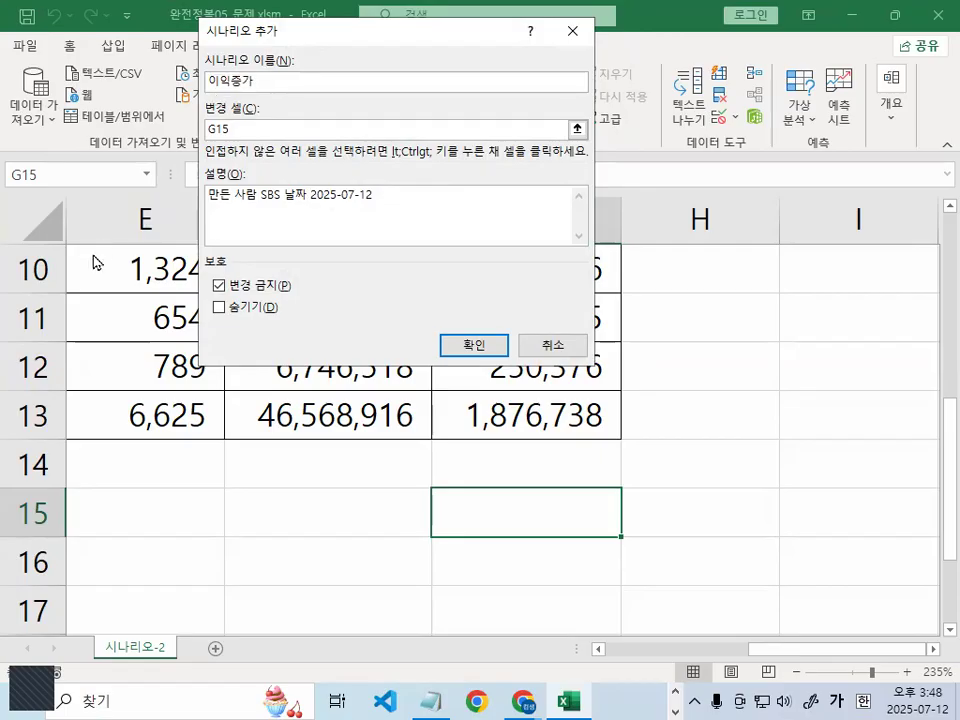
Set the scenario's changing cells to B14:B15, the 이익률 and 불량률 values, and confirm
left_click(248, 128)
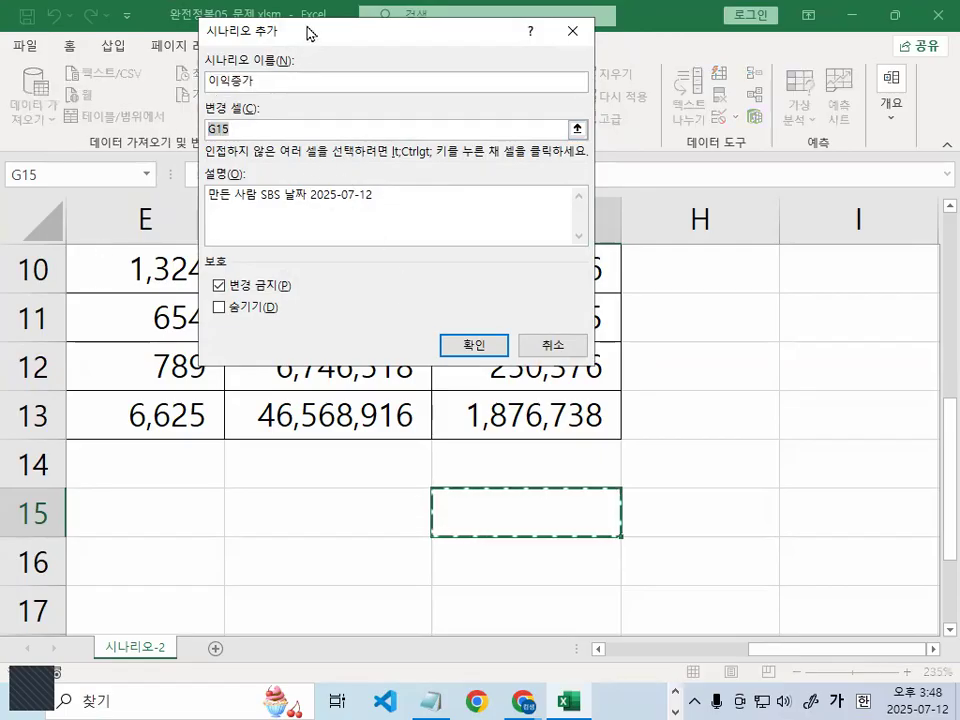
left_click_drag(309, 30, 601, 75)
left_click_drag(836, 650, 690, 650)
left_click_drag(300, 465, 290, 508)
key("ctrl+1")
left_click(288, 506)
mouse_move(405, 515)
left_mouse_down()
mouse_move(261, 525)
mouse_move(354, 341)
mouse_move(400, 538)
left_mouse_up()
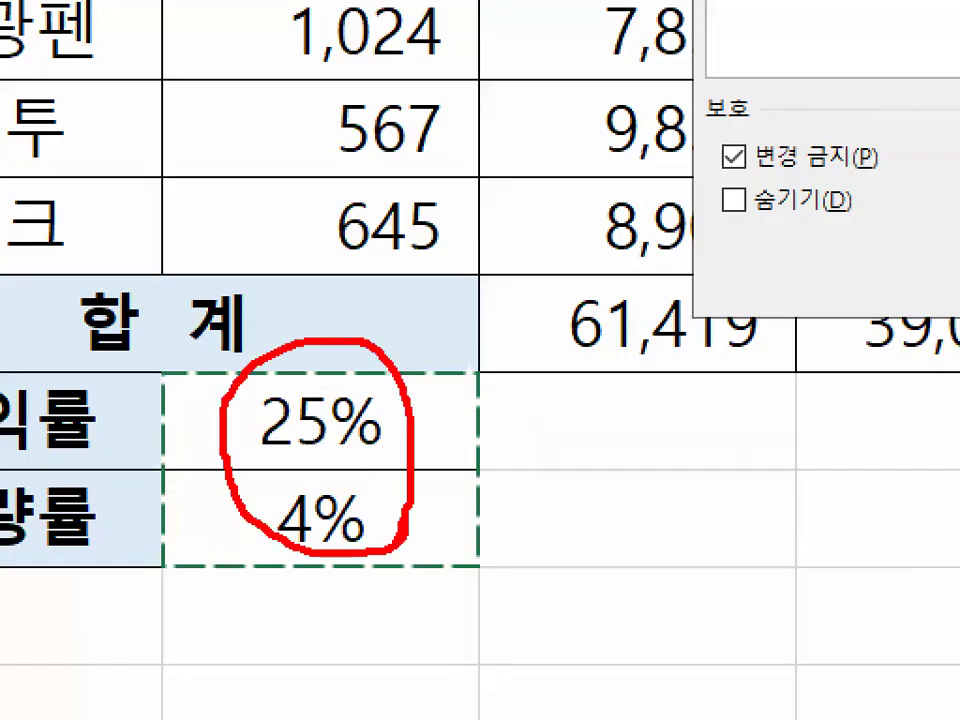
key("Escape")
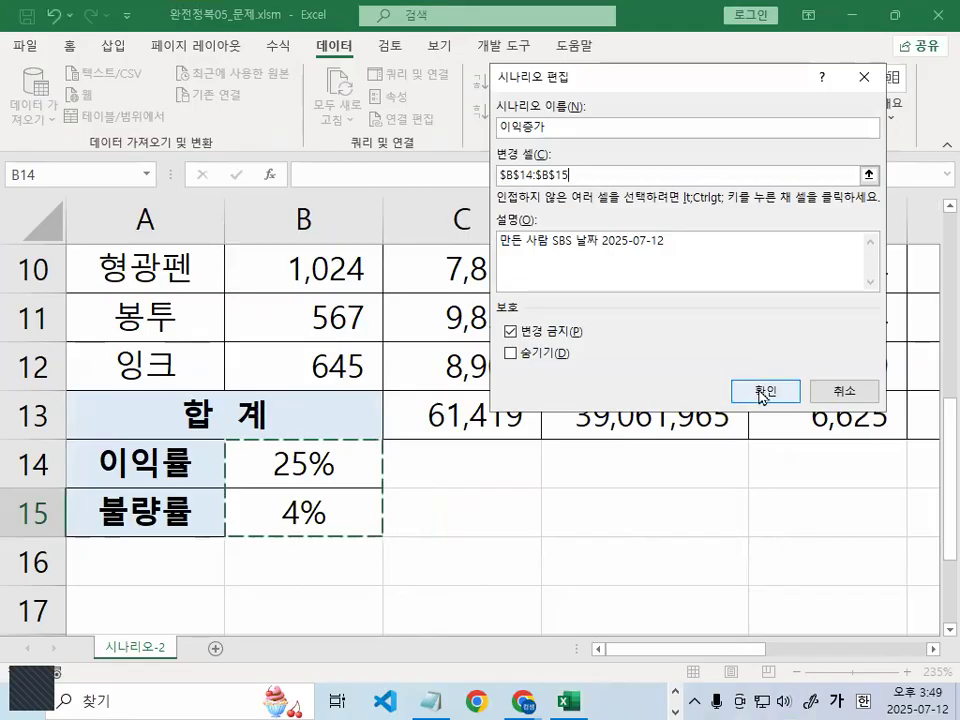
left_click(763, 391)
Enter 30% for 이익률 and 2% for 불량률, then add another scenario
key("ctrl+1")
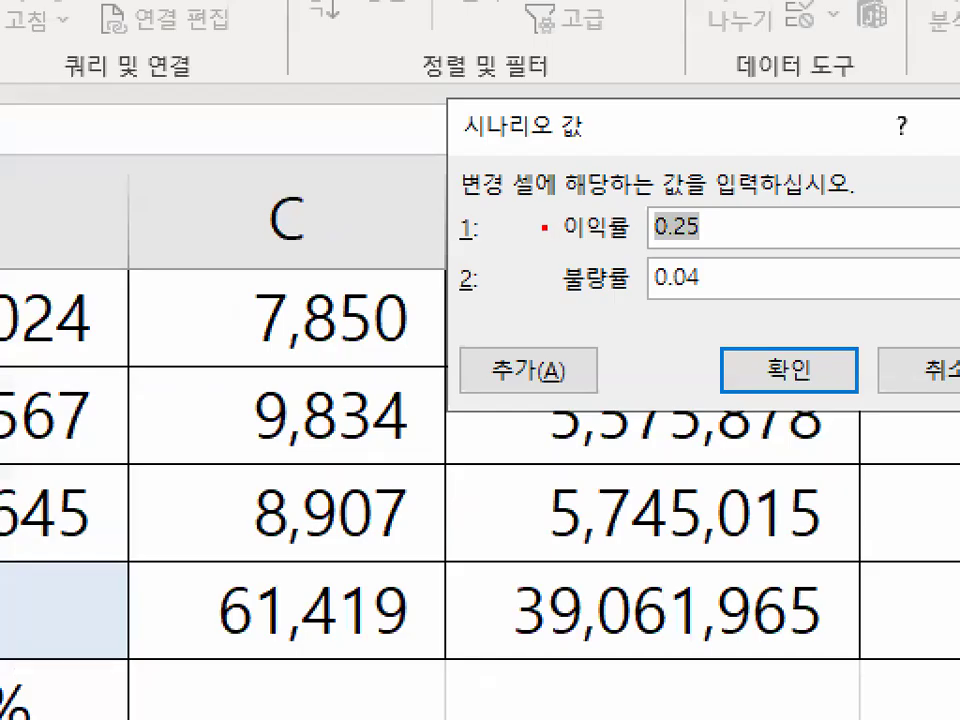
left_click_drag(546, 217, 735, 221)
left_click_drag(476, 315, 735, 321)
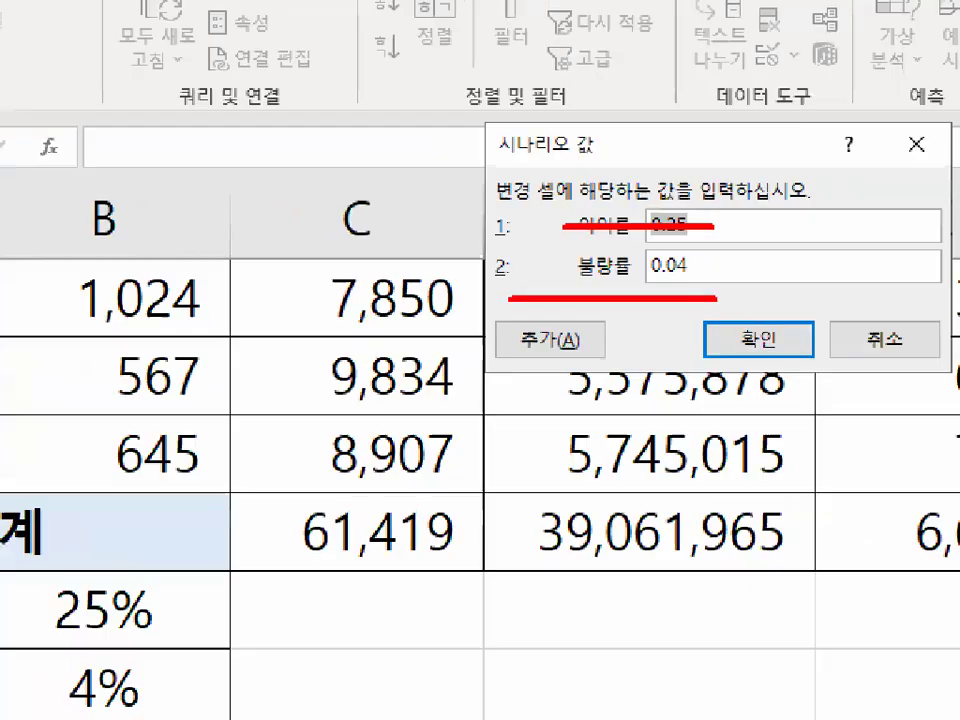
key("Escape")
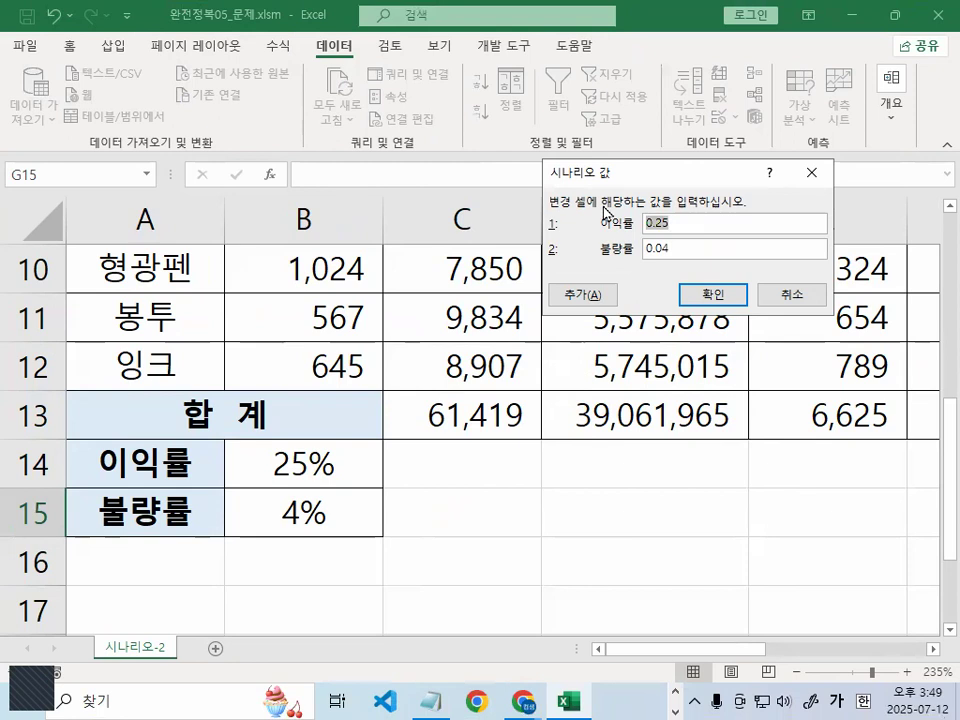
type("30%")
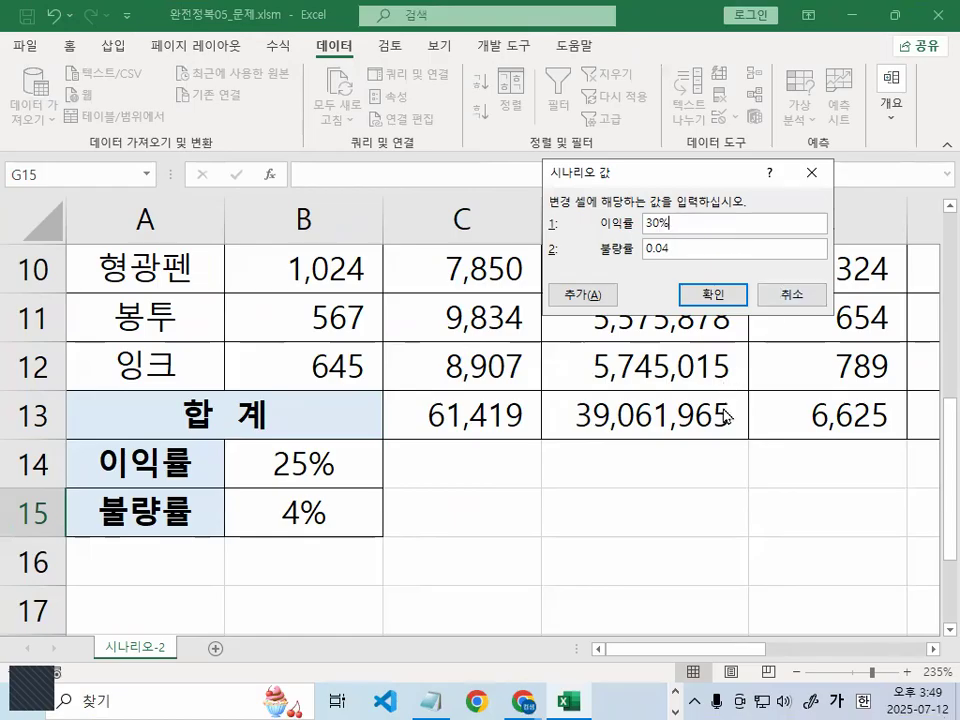
left_click_drag(683, 242, 534, 190)
type("2%")
left_click(584, 298)
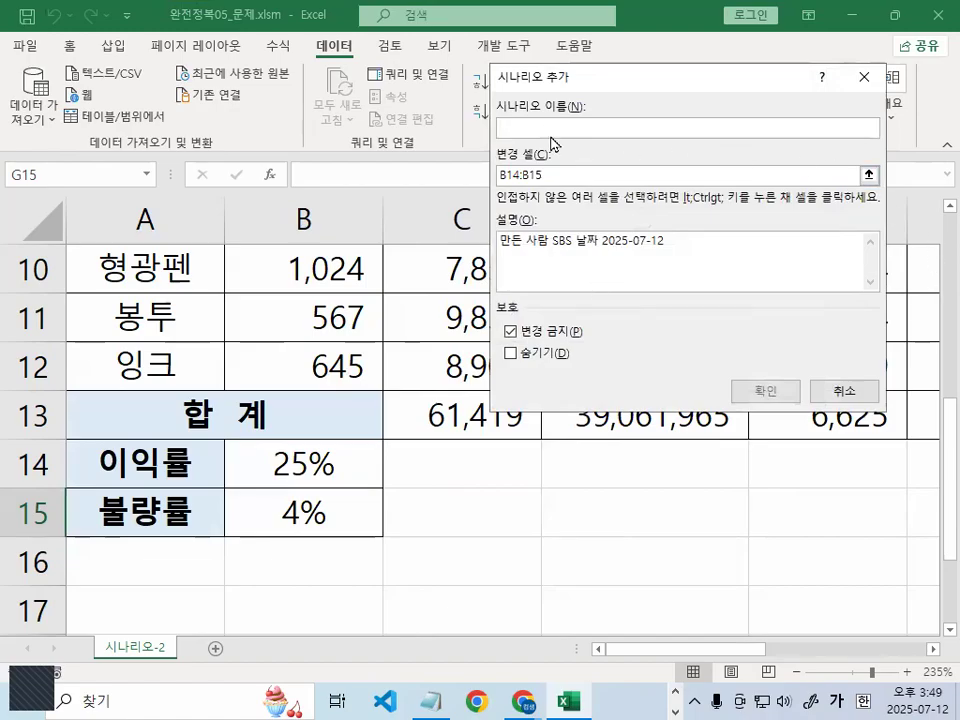
Name the second scenario 이익감소, keeping B14:B15 as changing cells
type("이익")
key("BackSpace")
key("BackSpace")
key("BackSpace")
type("이이")
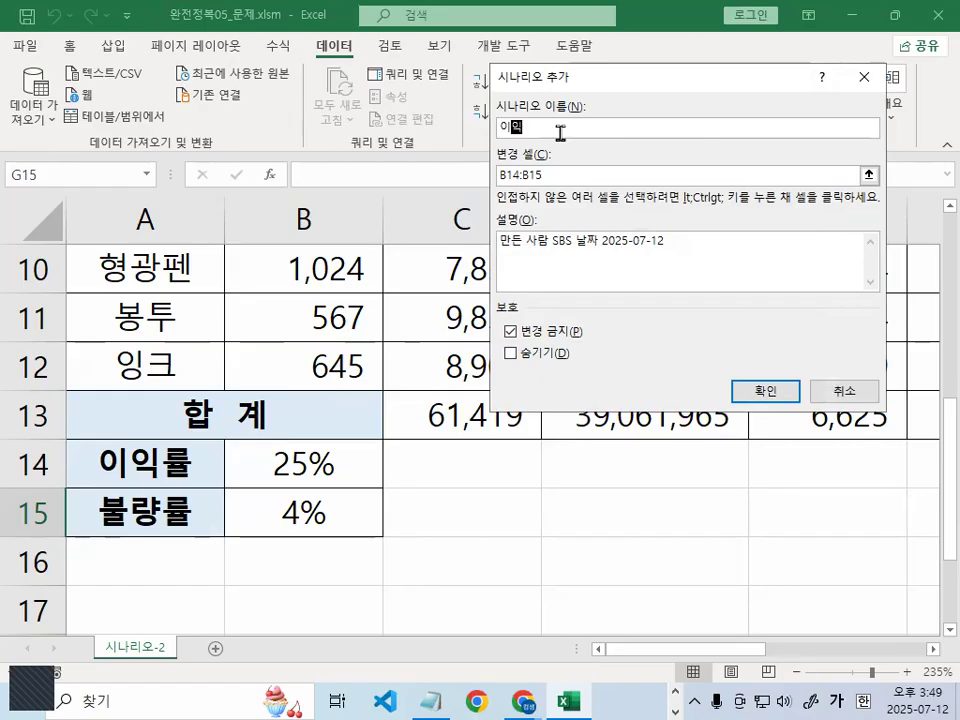
type("률소")
key("BackSpace")
key("BackSpace")
type("감소")
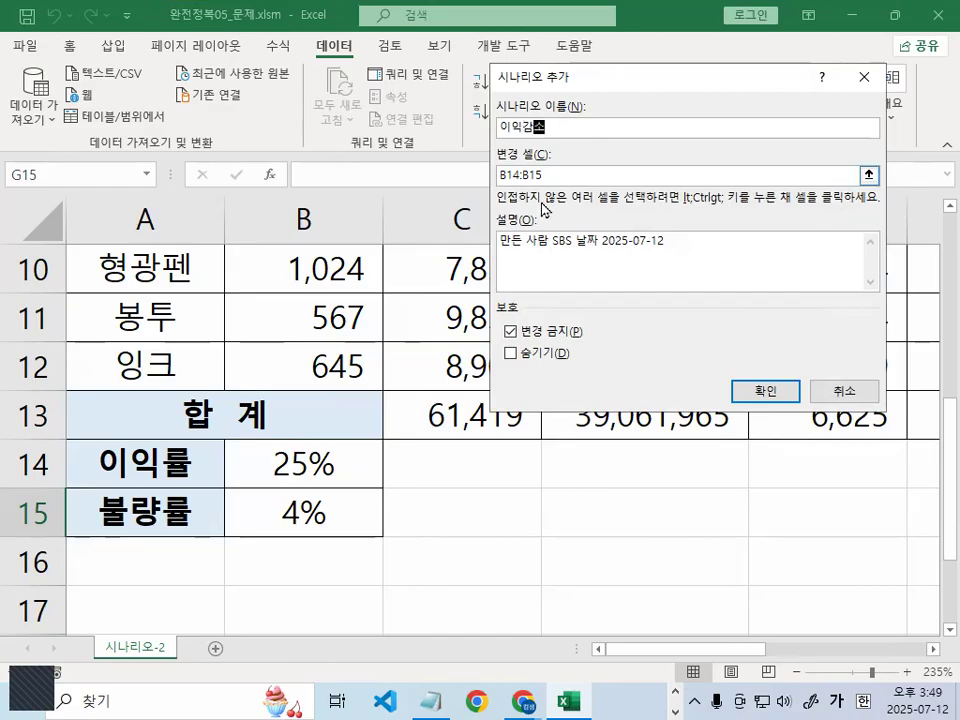
key("ctrl+1")
left_click(568, 158)
left_click_drag(571, 209, 568, 172)
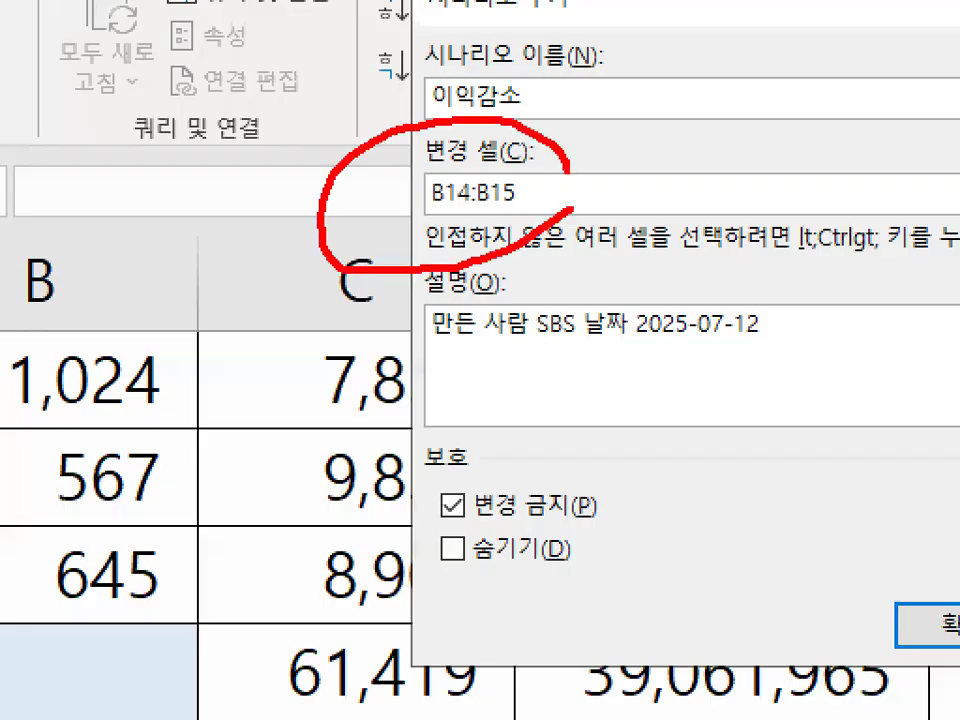
key("Escape")
left_click(775, 394)
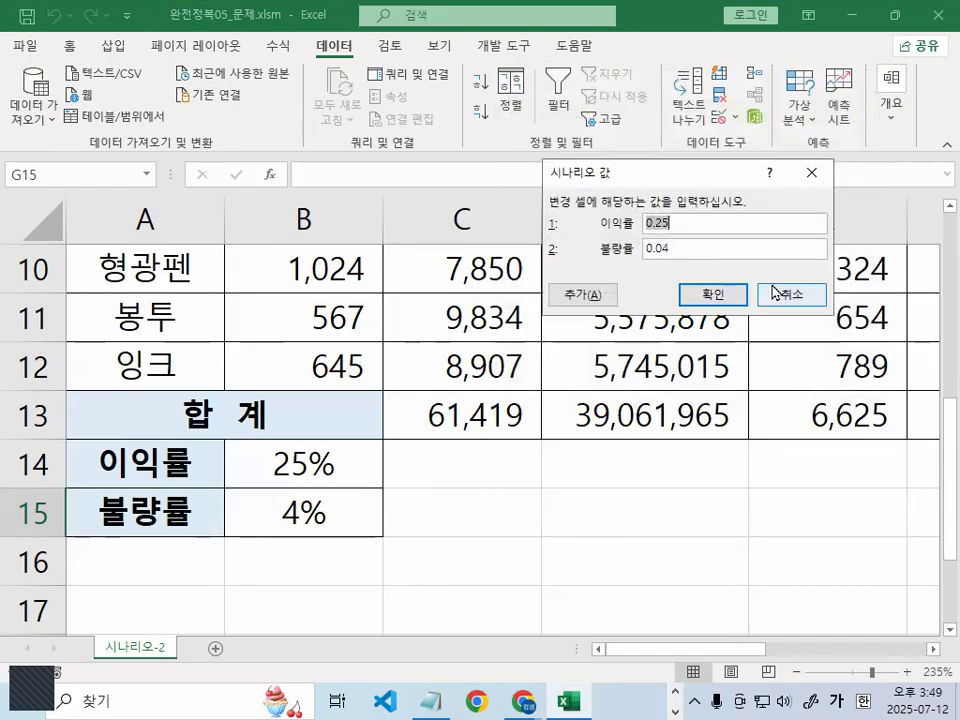
Give 이익감소 a 20% 이익률 and 6% 불량률
type("20%")
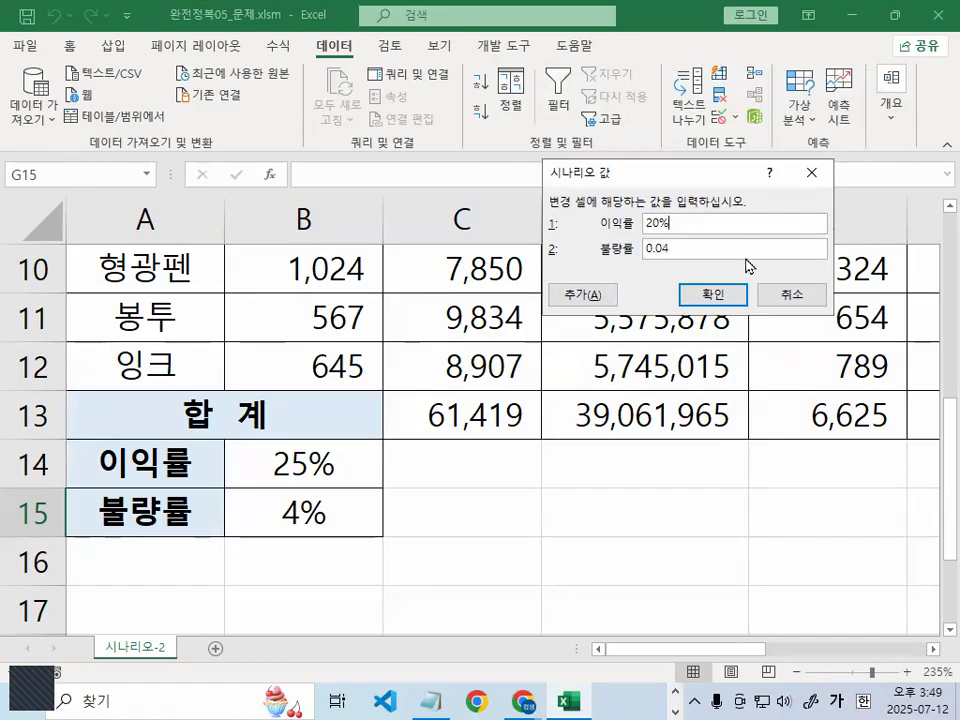
key("Tab")
type("6")
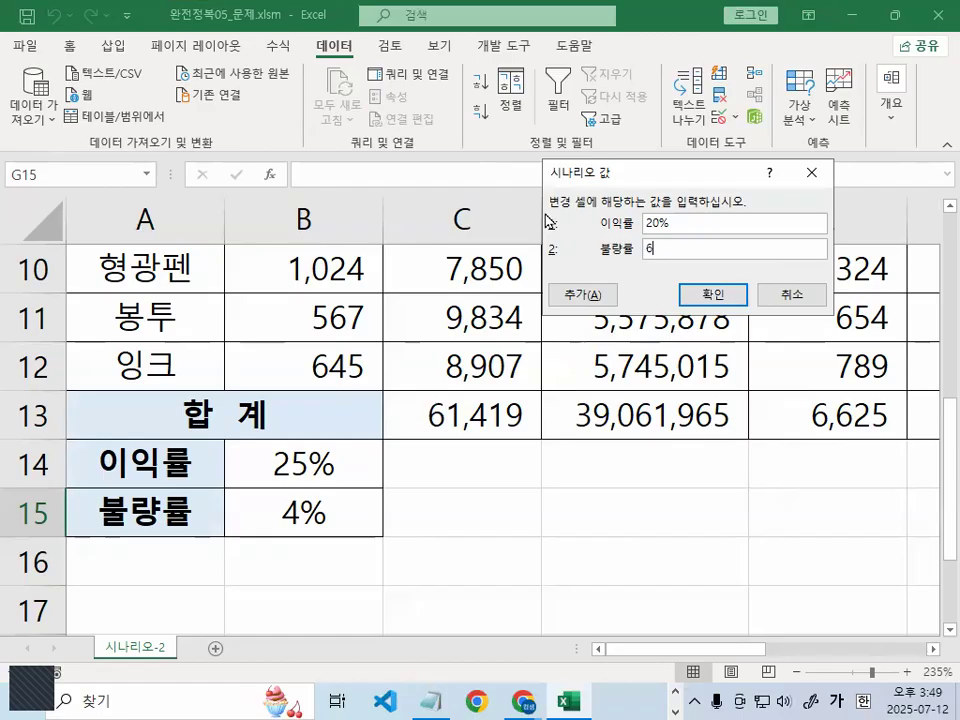
type("%")
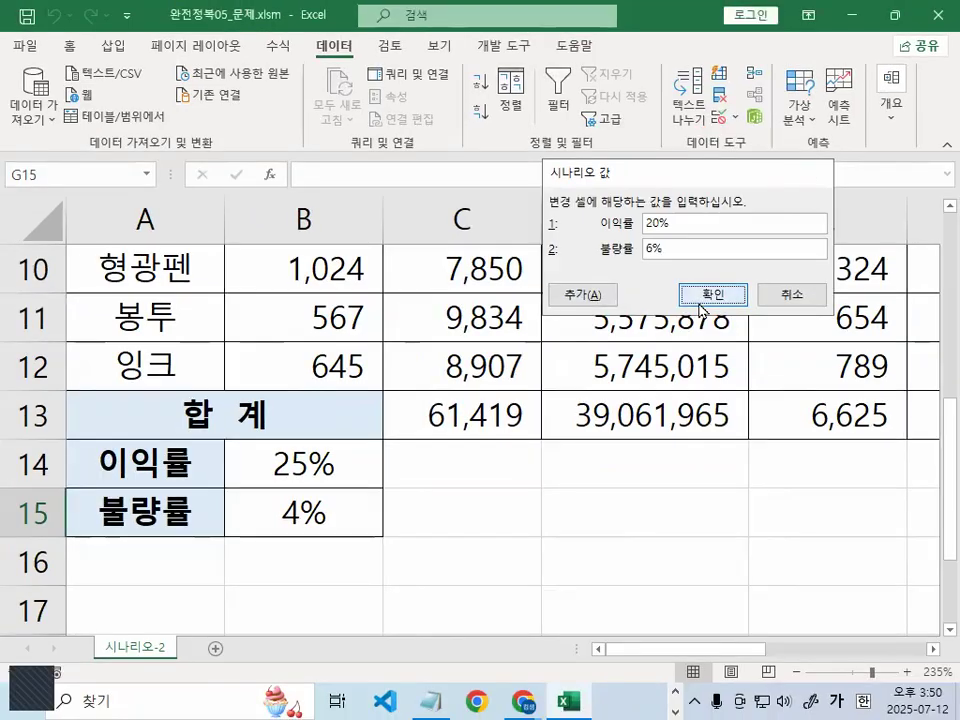
left_click(700, 298)
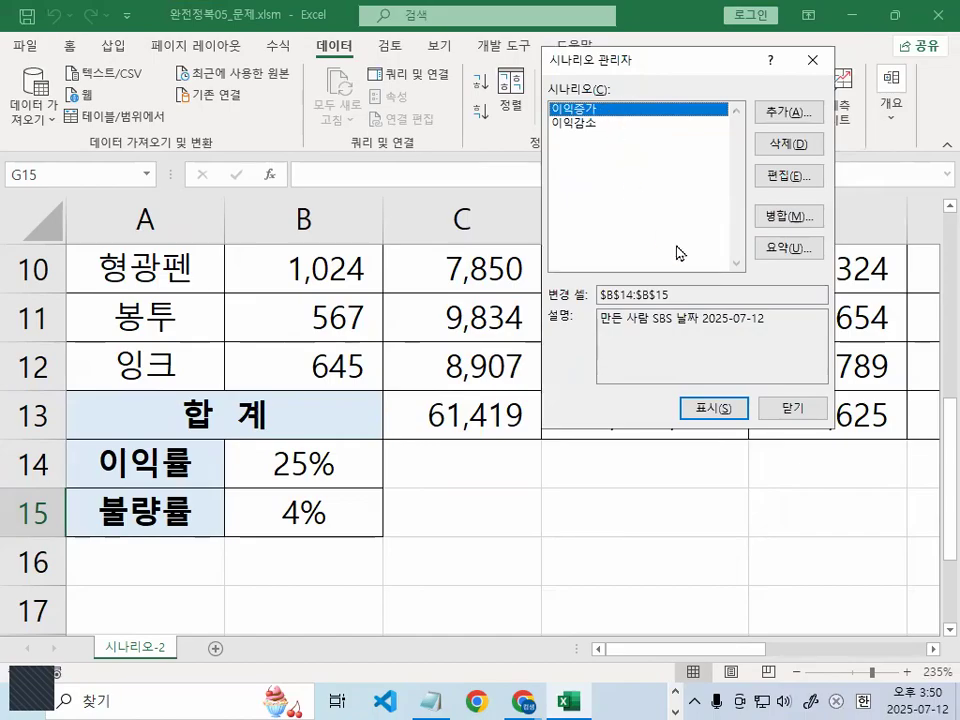
Generate a scenario summary report using G13 (이익합계) as the result cell
left_click(790, 248)
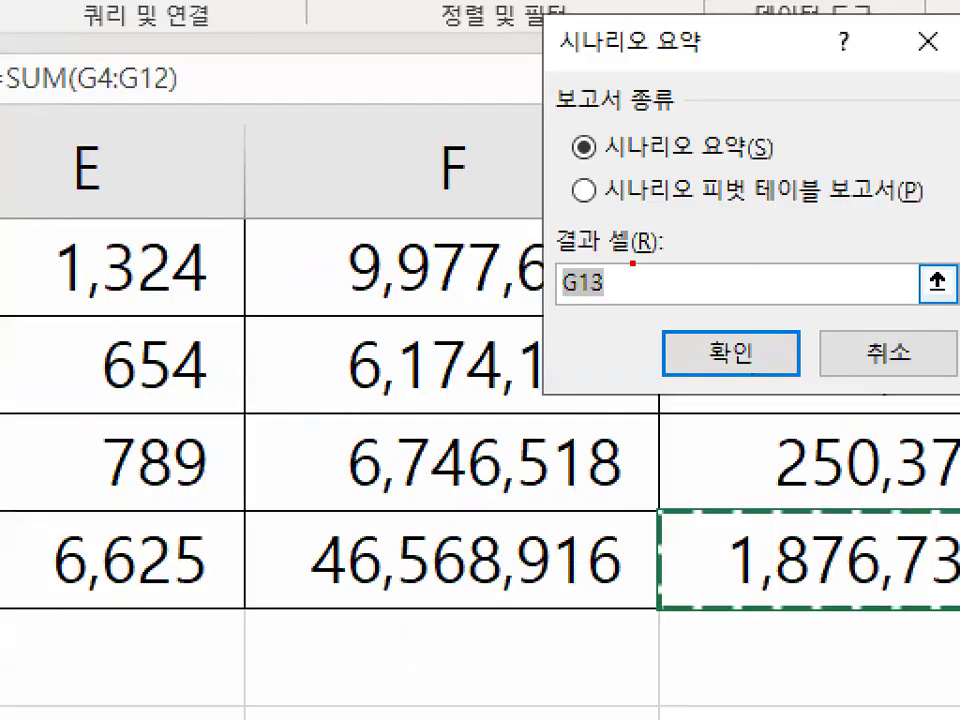
mouse_move(712, 262)
left_mouse_down()
mouse_move(524, 324)
mouse_move(697, 271)
left_mouse_up()
key("Escape")
left_click(676, 312)
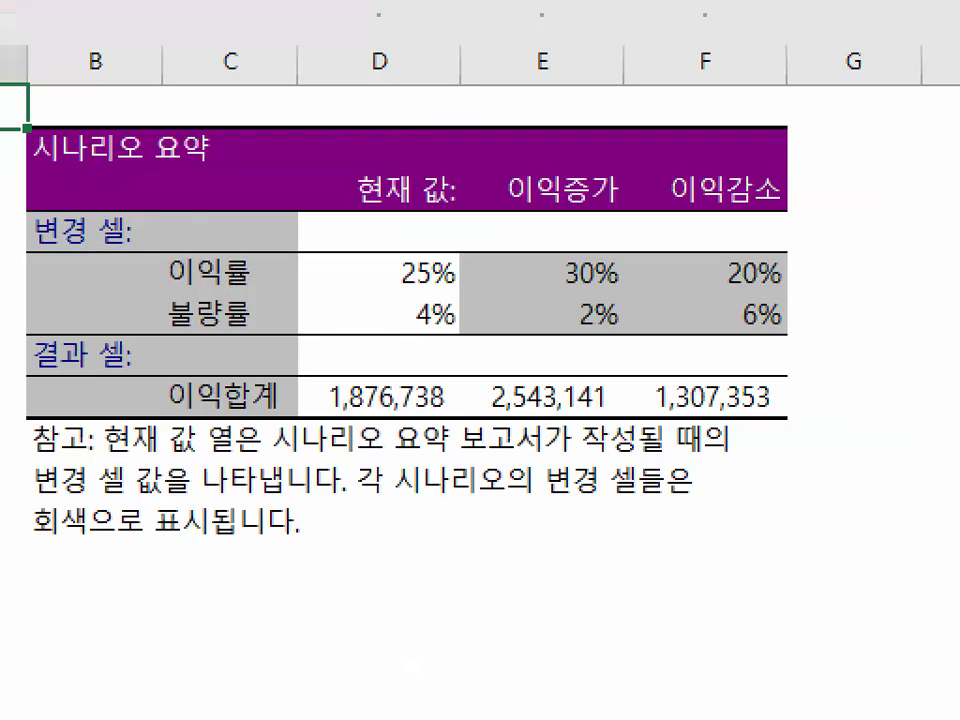
mouse_move(327, 410)
left_mouse_down()
mouse_move(215, 428)
mouse_move(339, 300)
mouse_move(343, 438)
left_mouse_up()
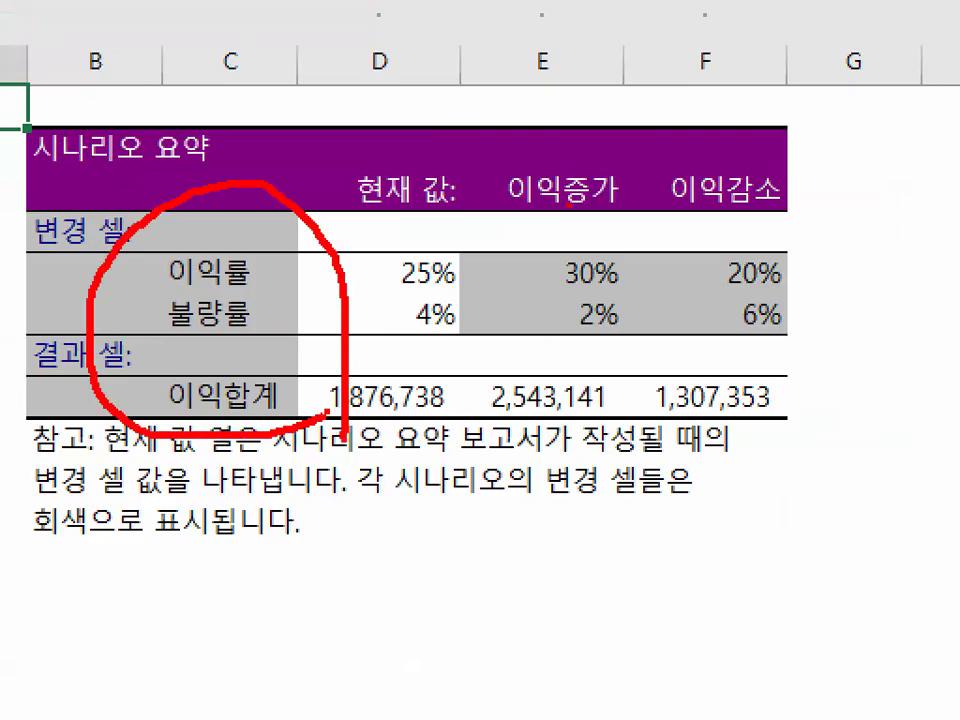
left_click_drag(521, 202, 821, 203)
mouse_move(808, 330)
left_mouse_down()
mouse_move(648, 348)
mouse_move(558, 190)
mouse_move(783, 298)
left_mouse_up()
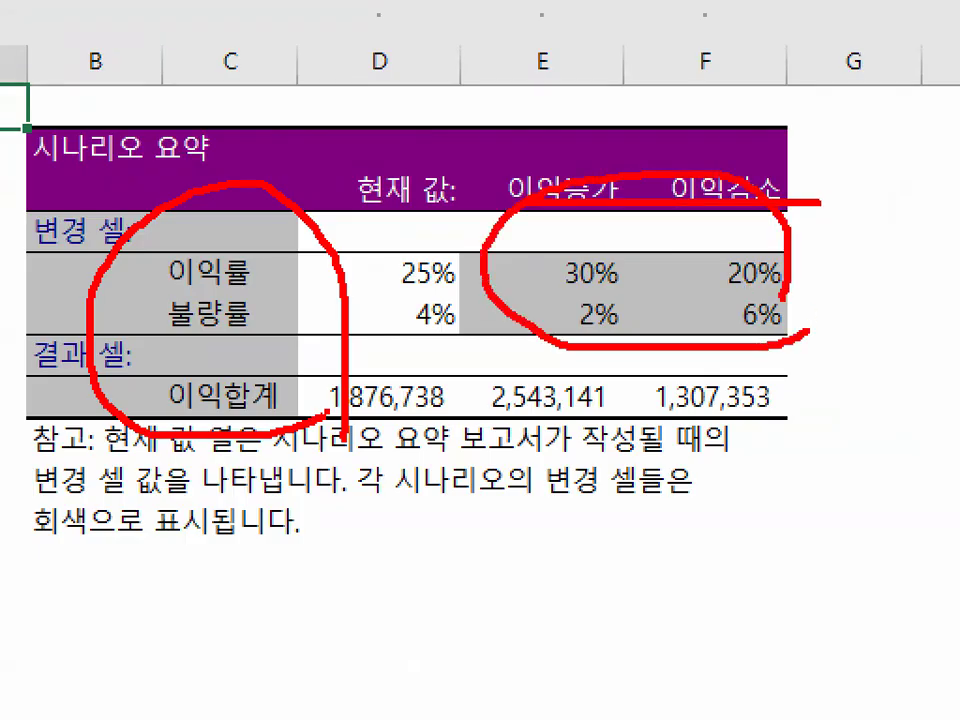
key("Escape")
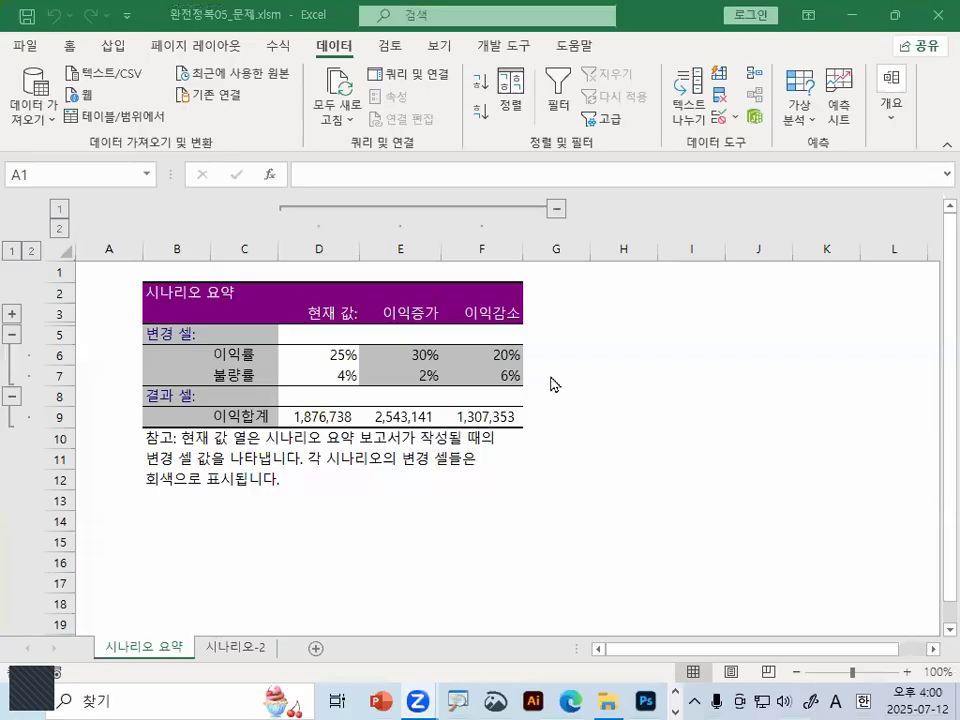
Close the scenario workbook without saving changes
left_click(602, 378)
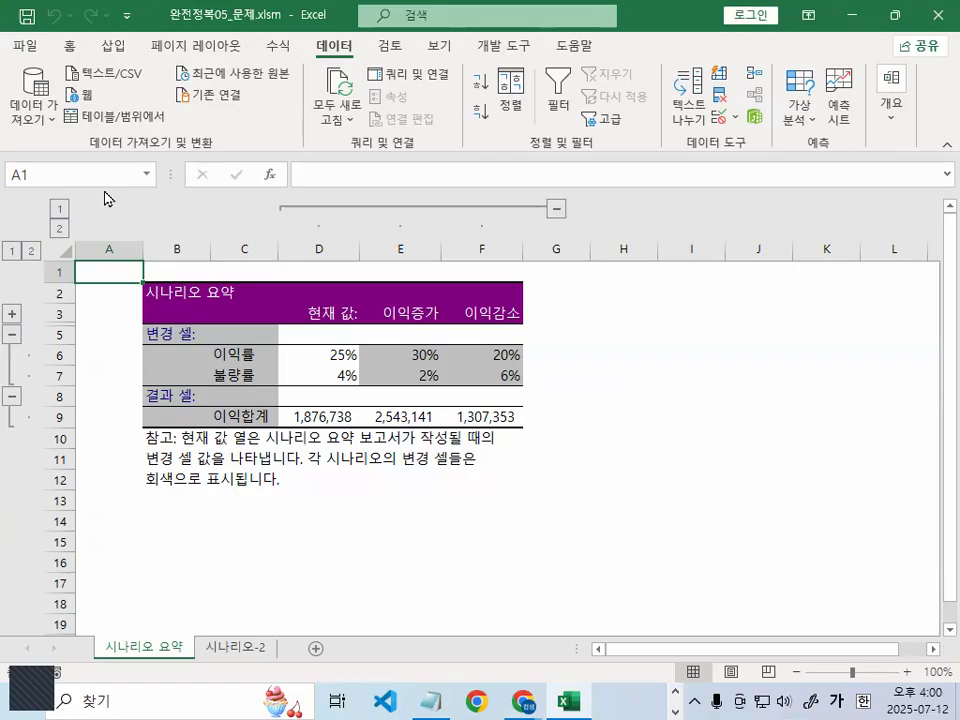
left_click(25, 47)
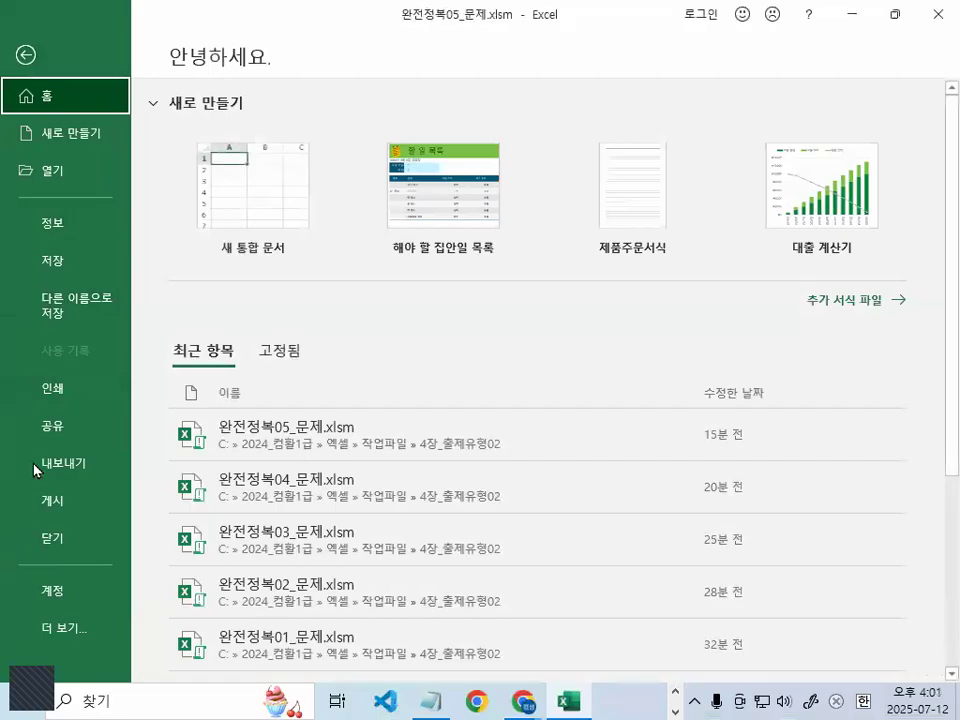
left_click(45, 536)
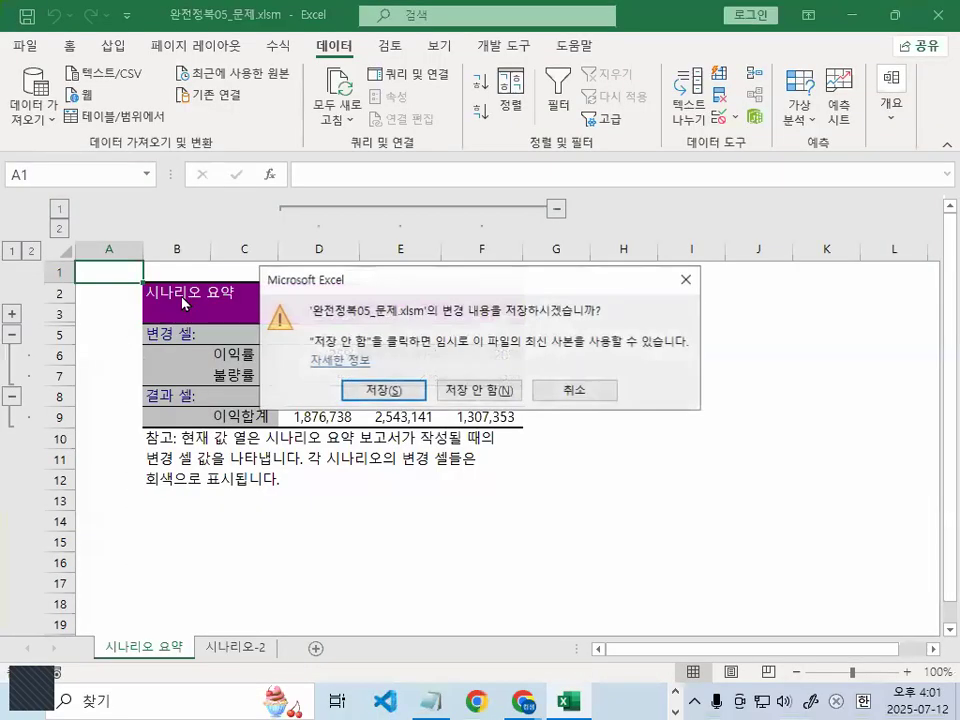
left_click(490, 390)
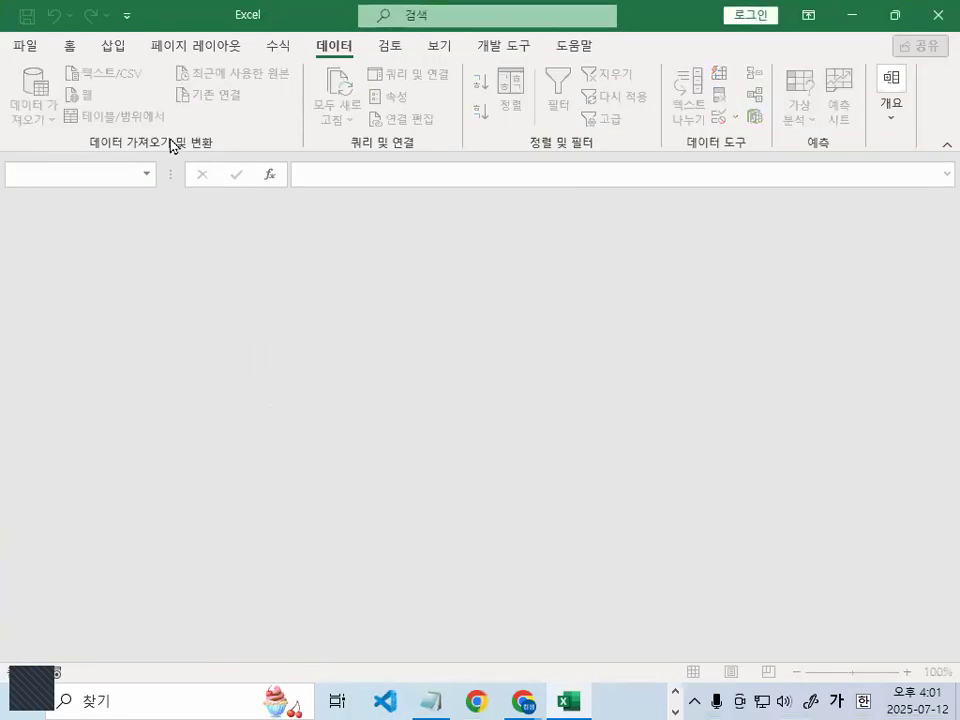
Open the workbook 출제유형02-6_문제.xlsm
left_click(25, 45)
left_click(71, 174)
left_click(255, 318)
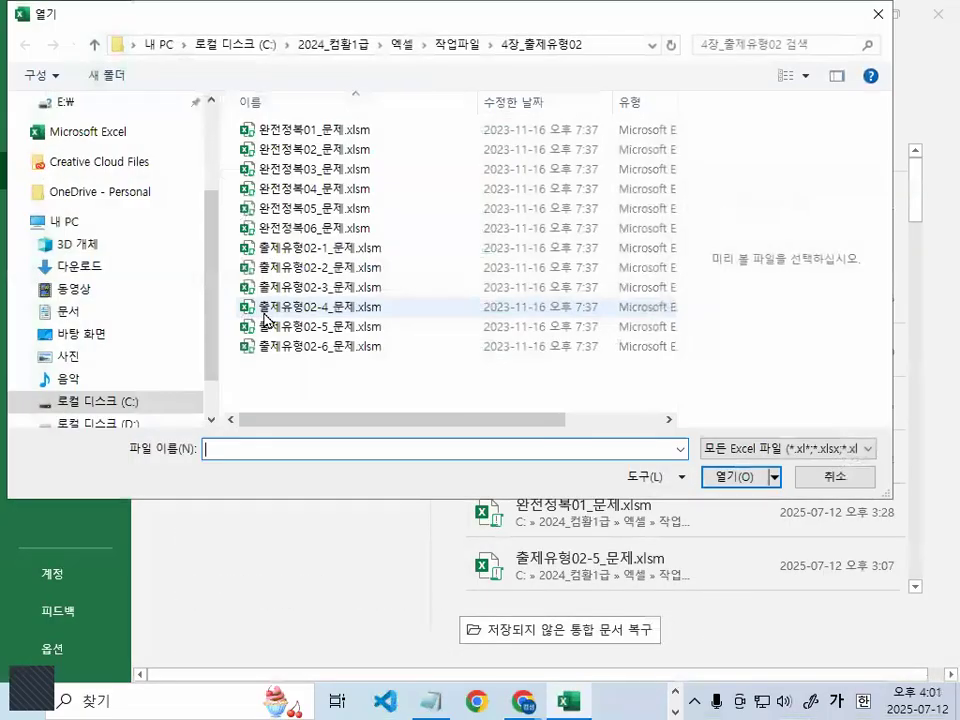
left_click(336, 355)
double_click(336, 356)
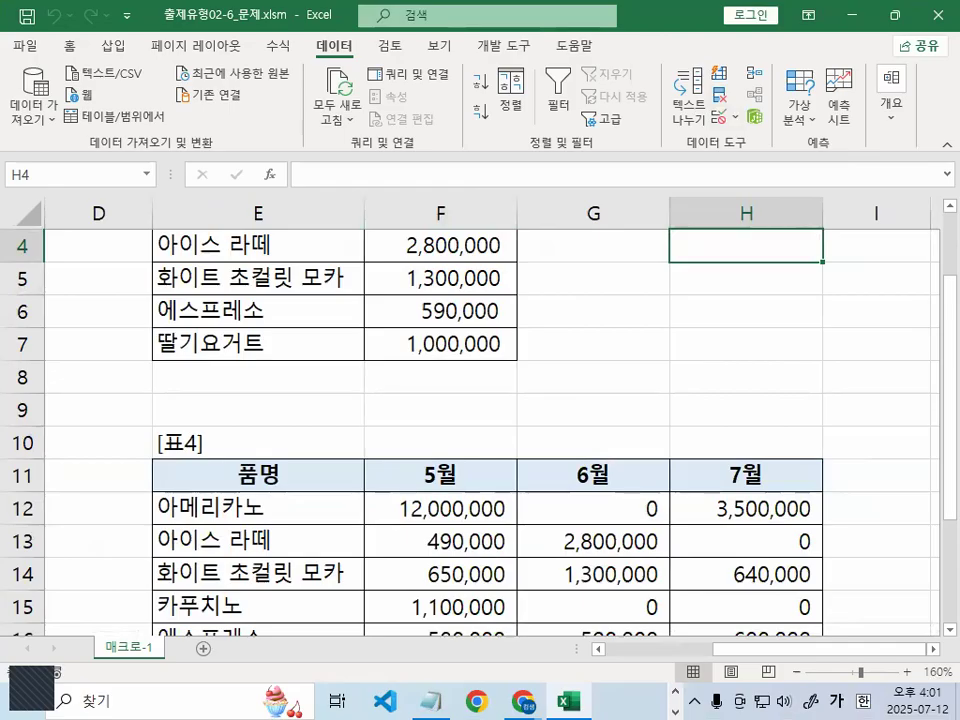
key("alt+Tab")
Scroll through the Notepad notes, annotating them and then clearing the ink
left_click(336, 345)
scroll(314, 340, "down", 1)
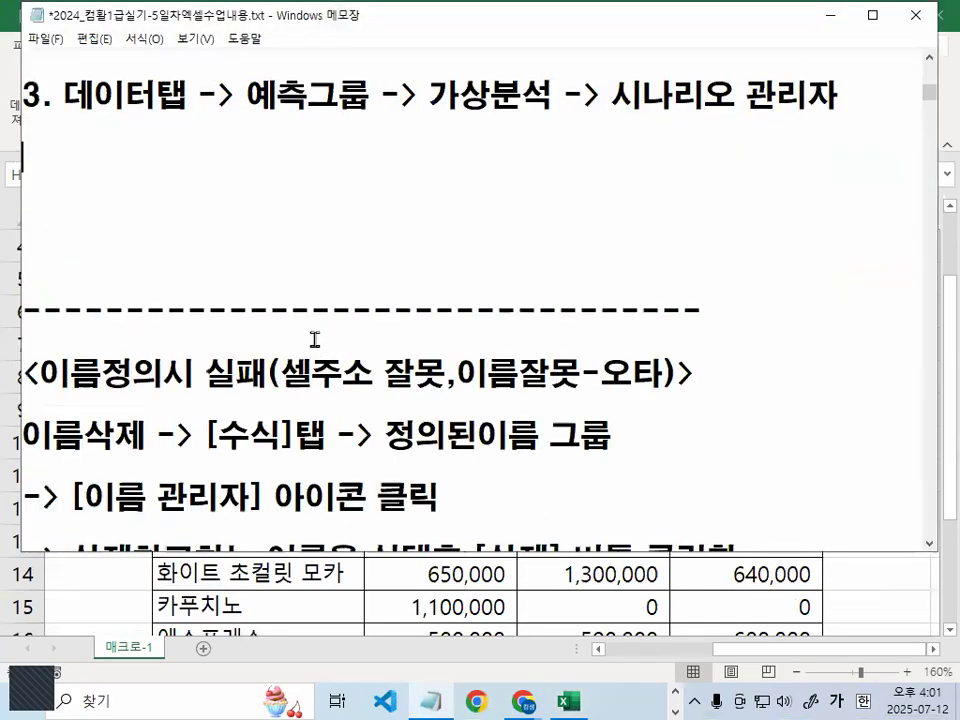
scroll(314, 340, "down", 5)
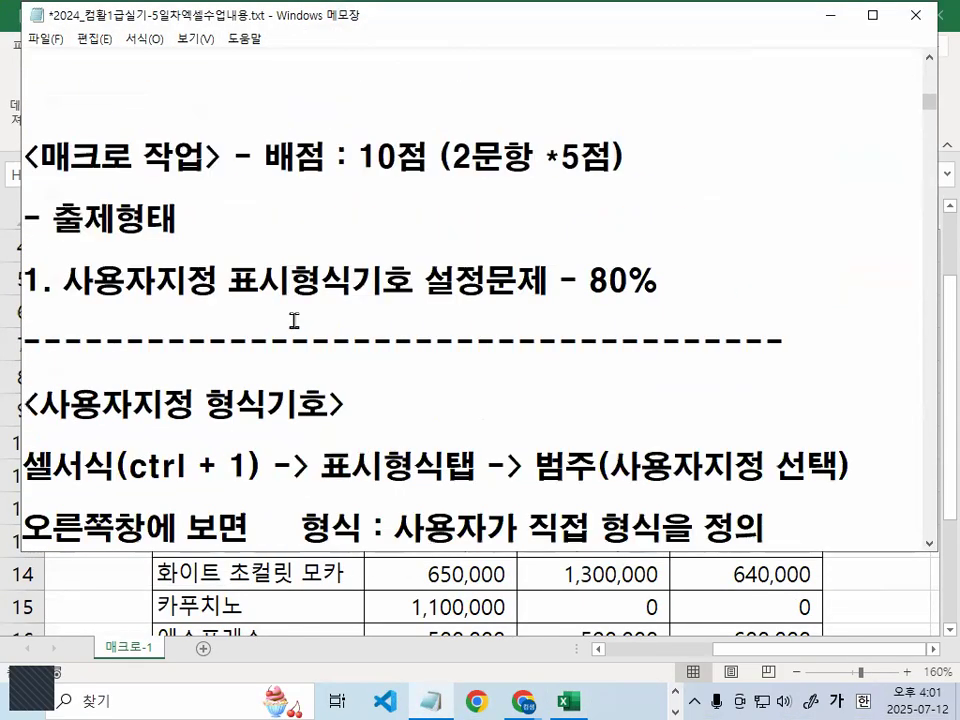
mouse_move(42, 182)
left_mouse_down()
mouse_move(181, 178)
mouse_move(138, 140)
mouse_move(197, 133)
left_mouse_up()
left_click_drag(84, 296, 458, 300)
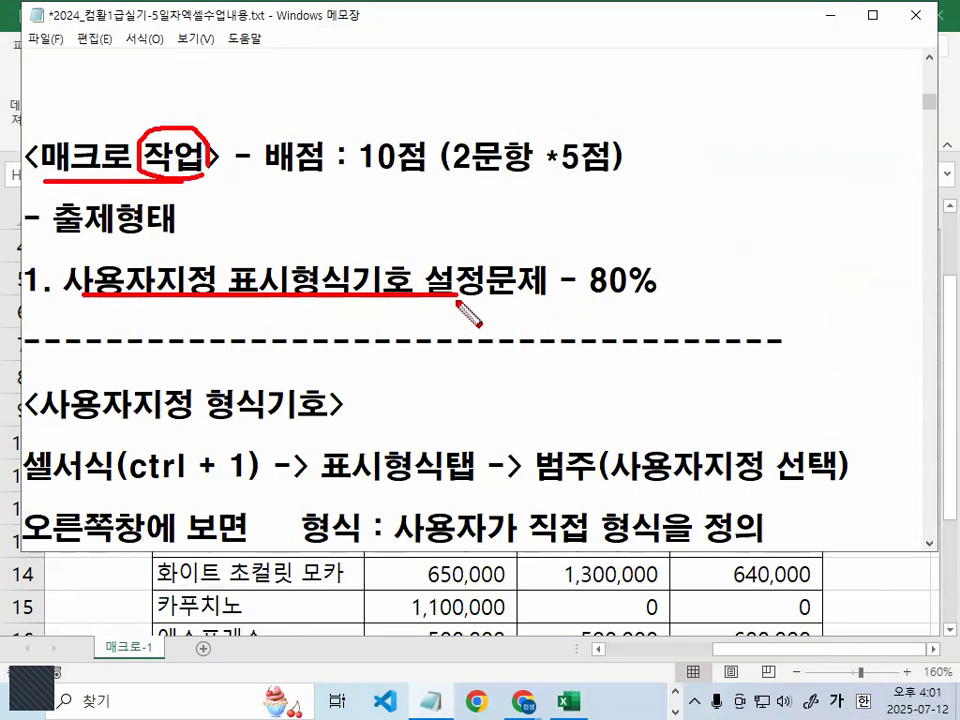
mouse_move(672, 298)
left_mouse_down()
mouse_move(655, 312)
mouse_move(645, 255)
mouse_move(668, 280)
left_mouse_up()
key("Escape")
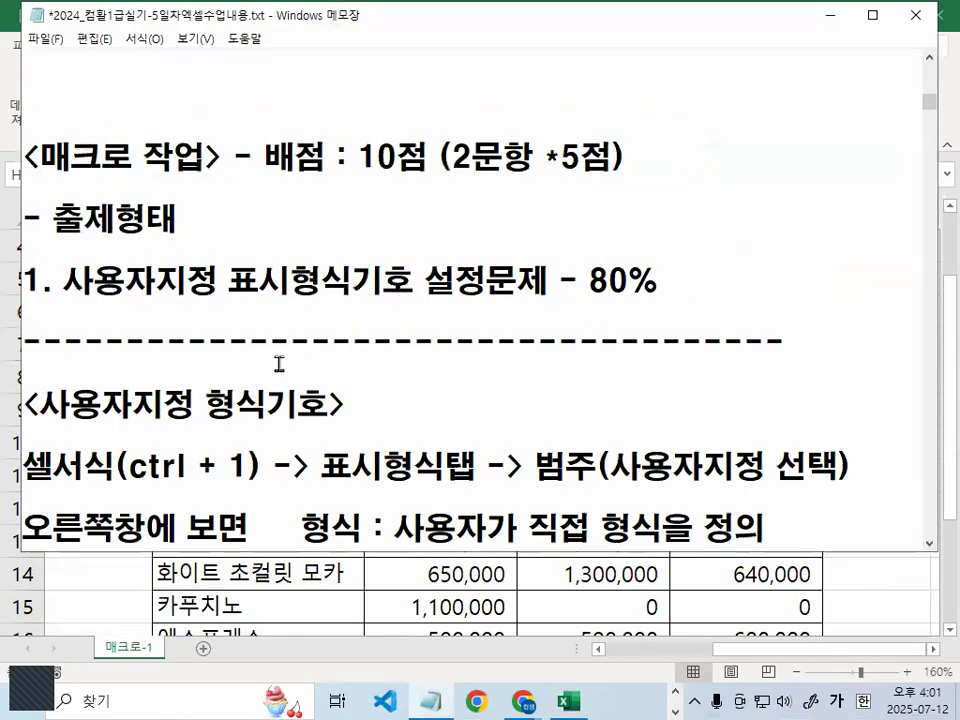
scroll(273, 317, "down", 1)
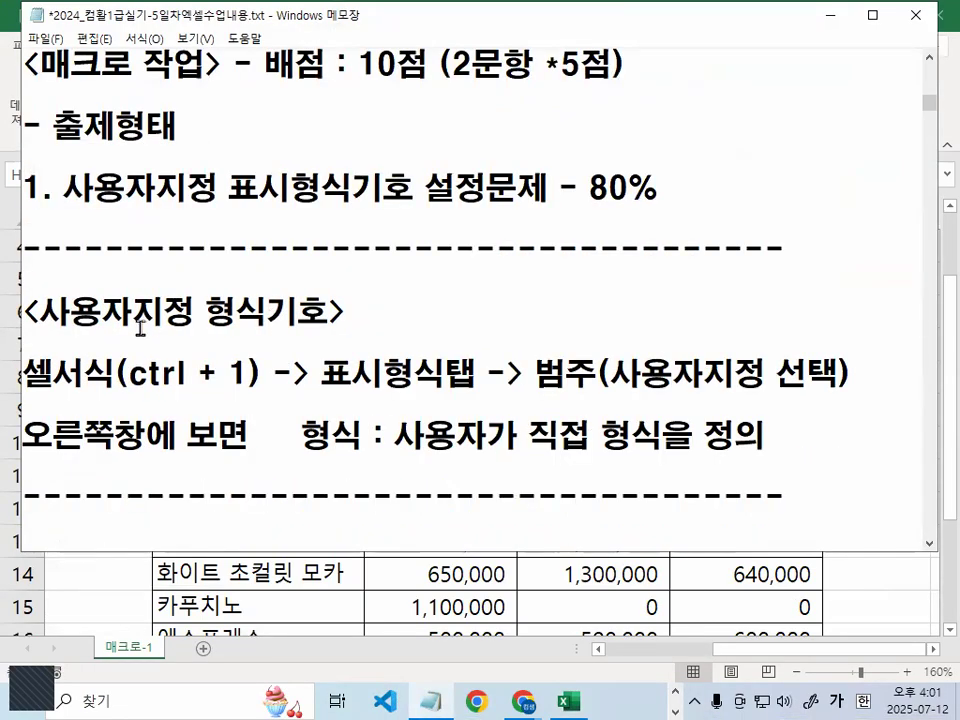
left_click_drag(195, 318, 352, 313)
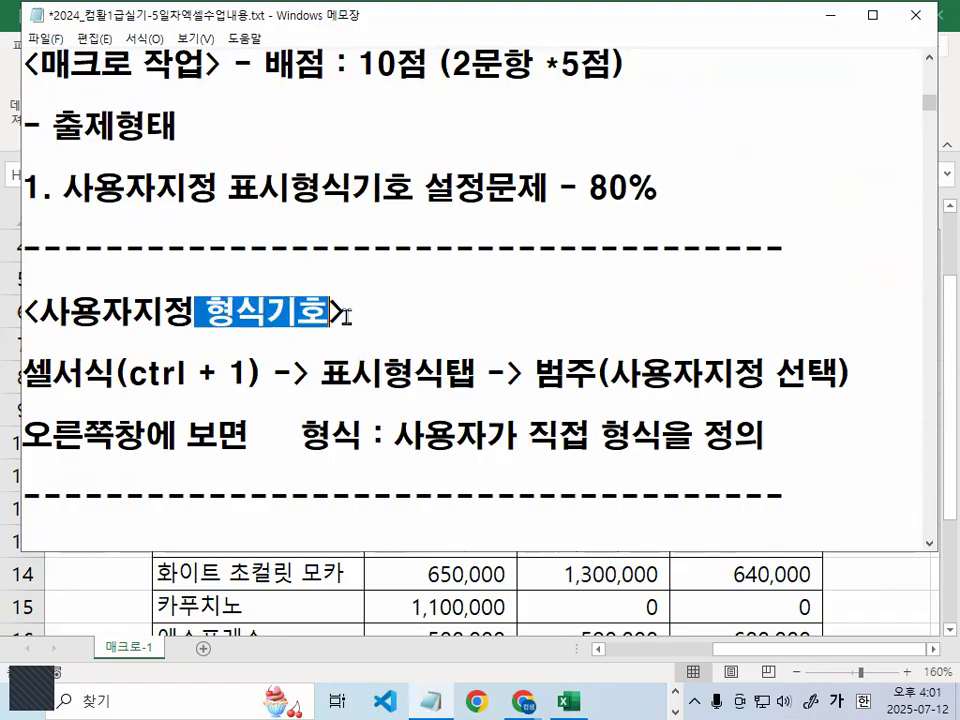
scroll(353, 316, "down", 1)
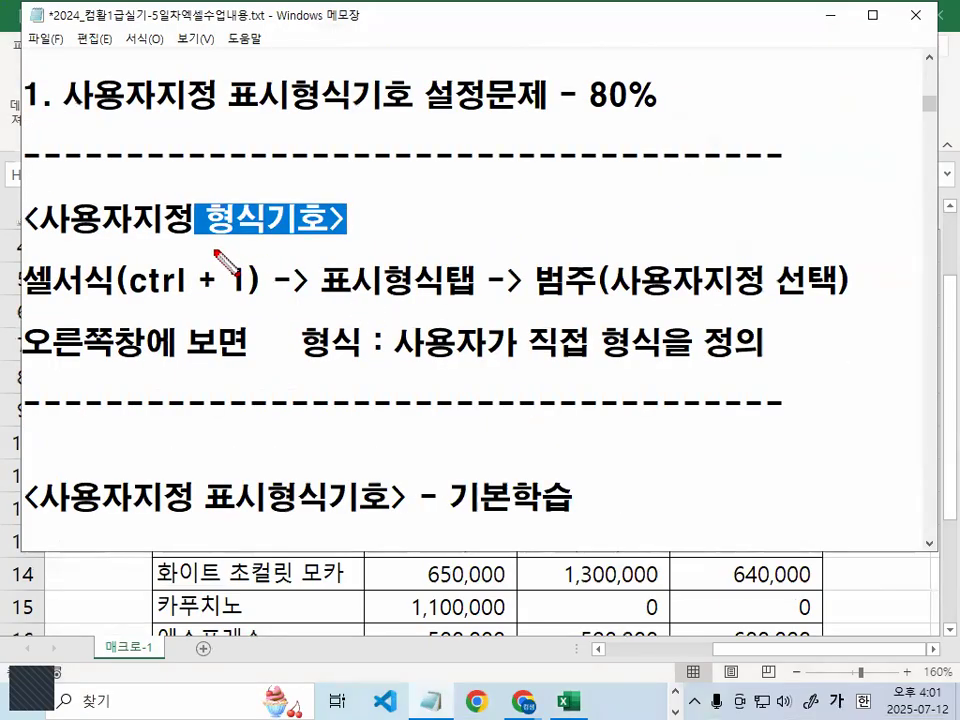
Mark up the custom format heading and the 셀서식 > 표시형식탭 > 사용자지정 steps
left_click_drag(45, 235, 336, 232)
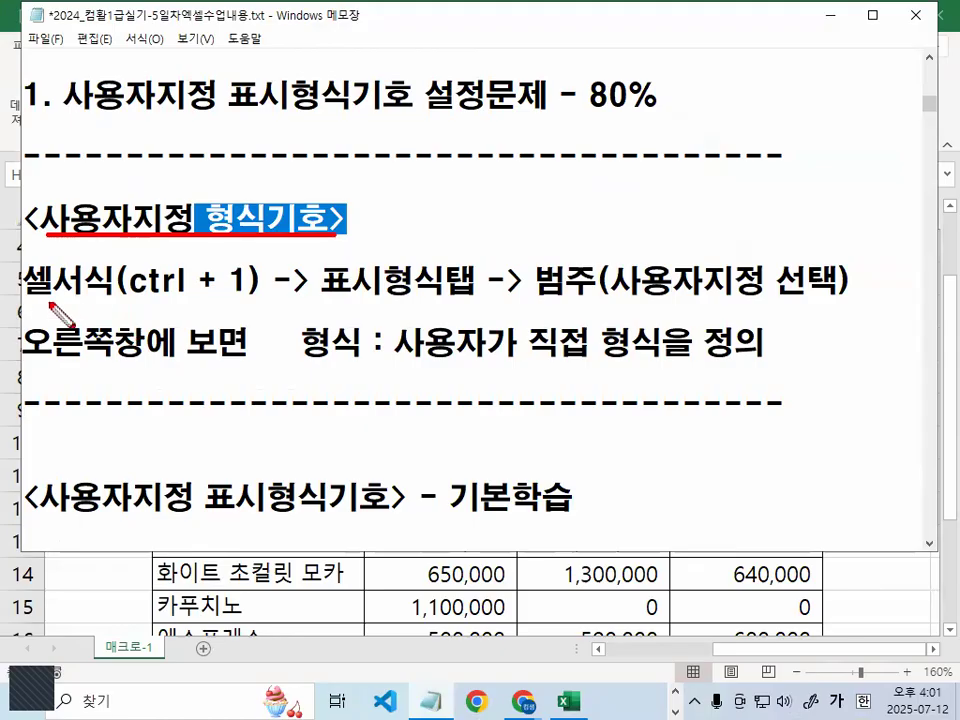
left_click_drag(31, 298, 100, 297)
left_click_drag(322, 296, 470, 296)
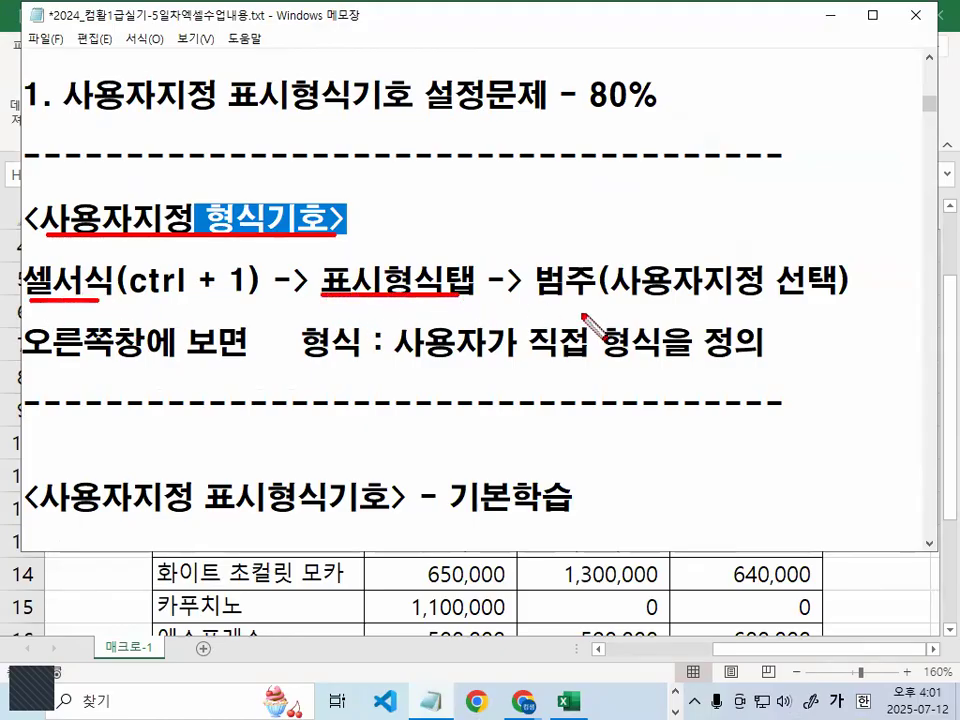
left_click_drag(538, 298, 763, 297)
mouse_move(622, 285)
left_mouse_down()
mouse_move(632, 250)
mouse_move(763, 297)
left_mouse_up()
left_click_drag(624, 238, 672, 224)
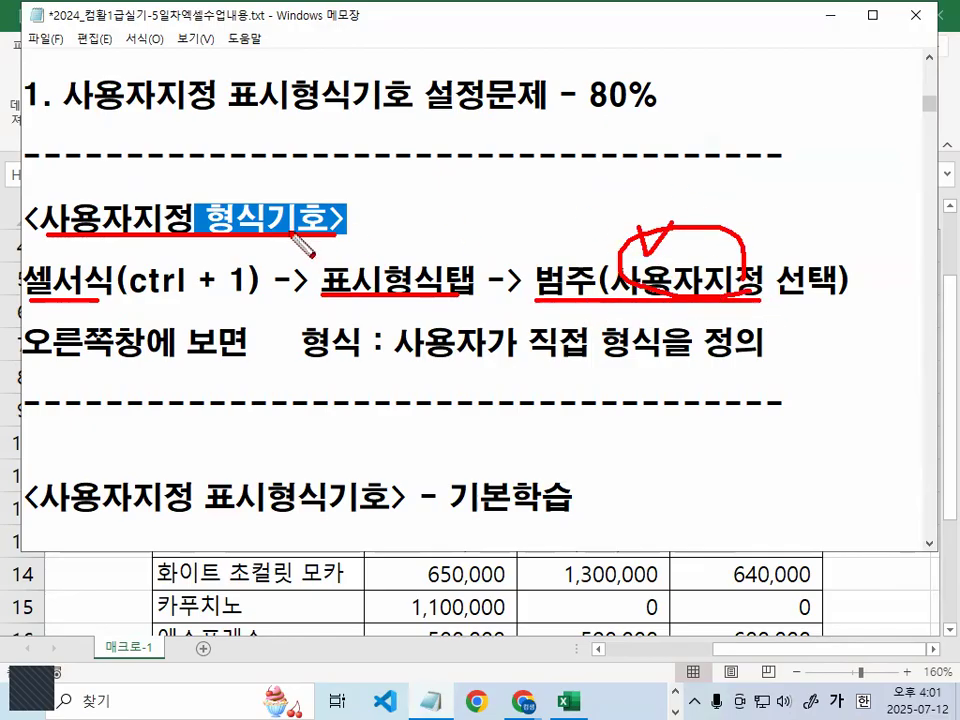
left_click_drag(252, 192, 262, 226)
left_click_drag(110, 190, 132, 182)
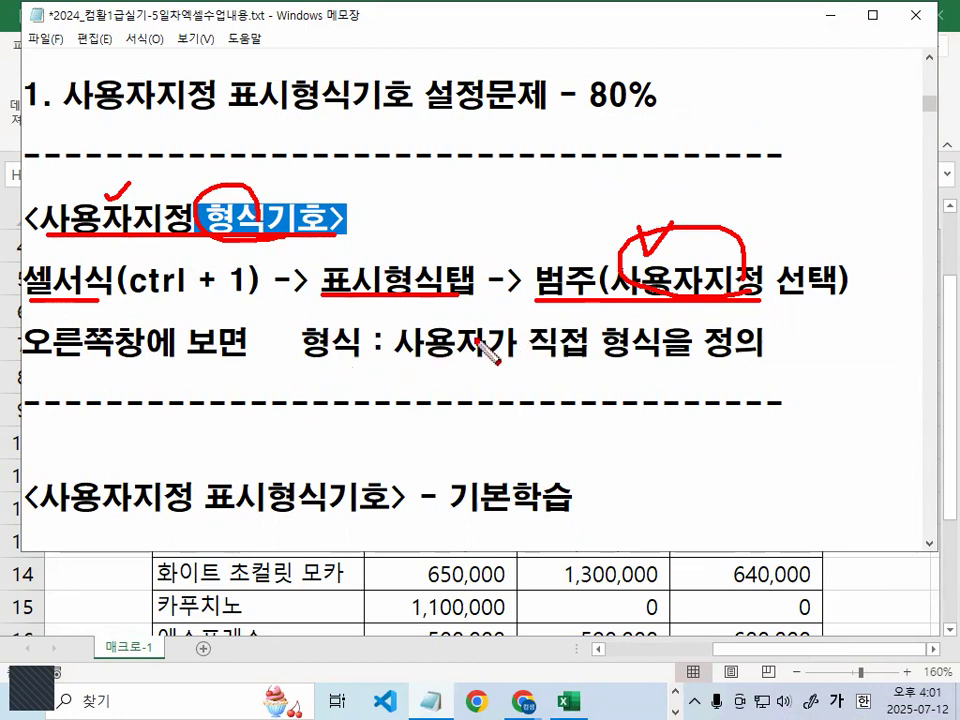
mouse_move(410, 364)
left_mouse_down()
mouse_move(739, 364)
mouse_move(758, 352)
left_mouse_up()
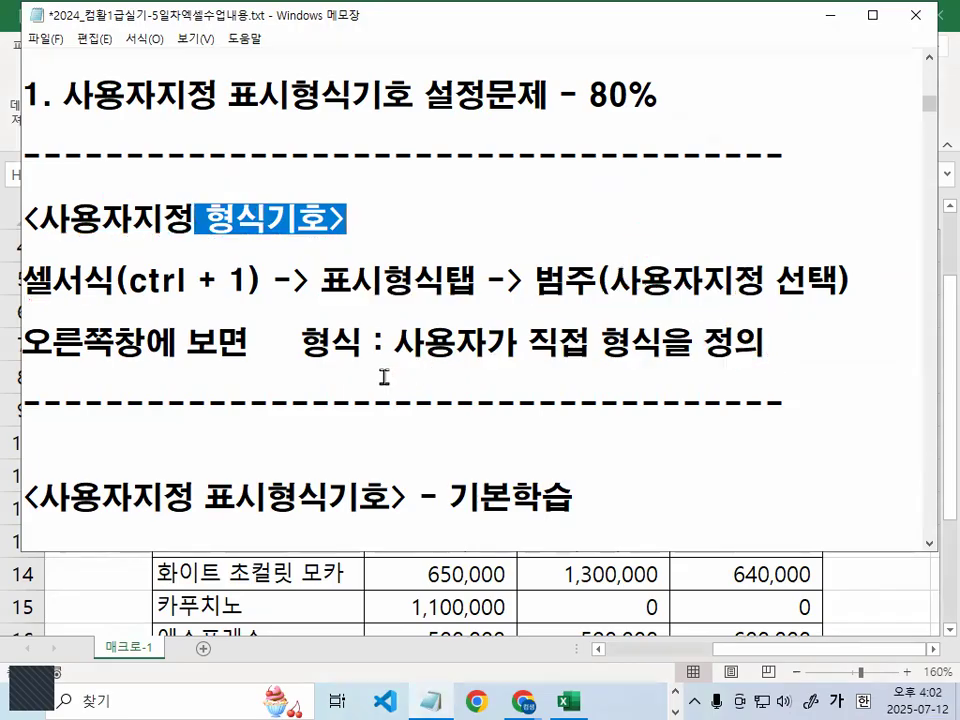
Return to the Excel exercise workbook
scroll(396, 378, "down", 1)
scroll(396, 378, "down", 1)
scroll(437, 290, "up", 2)
key("alt+Tab")
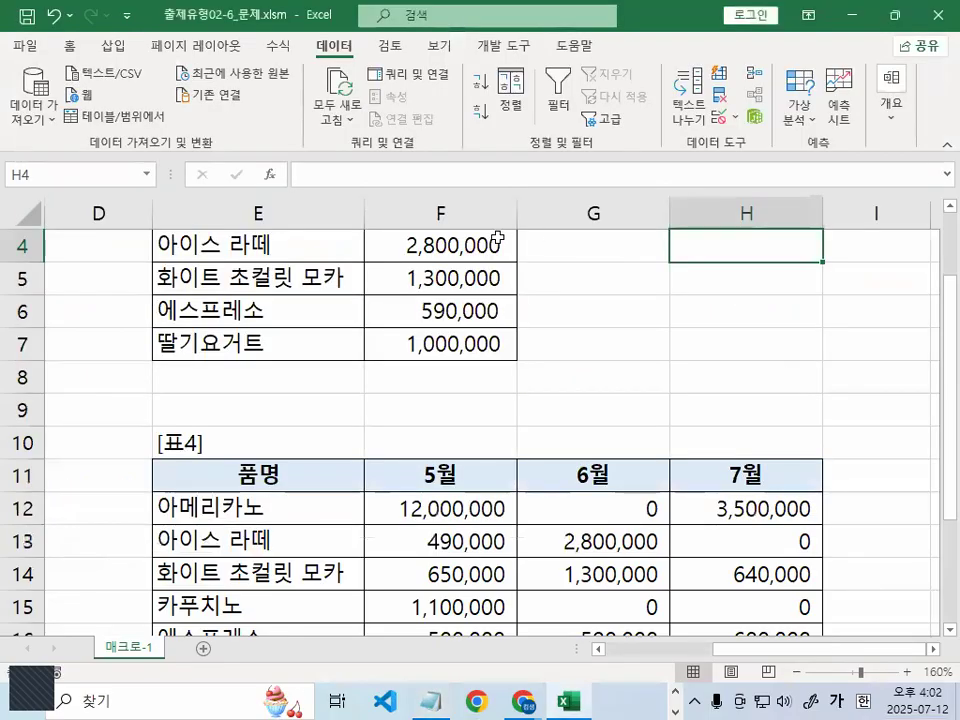
Create a new workbook and apply the a견고딕 font to the whole sheet
left_click(615, 321)
left_click(82, 256)
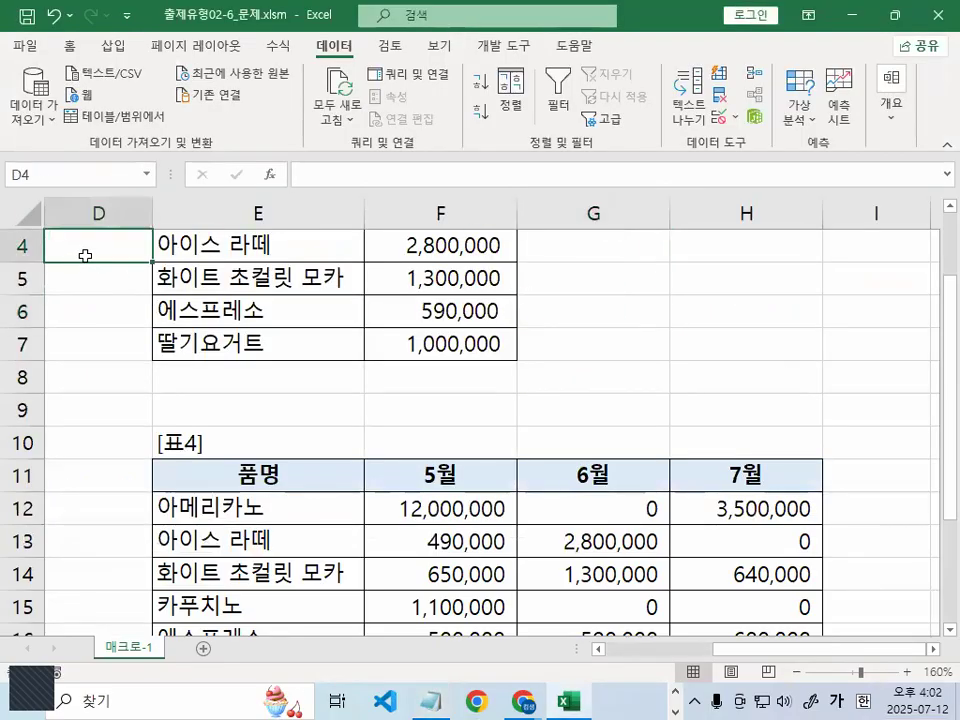
left_click(648, 333)
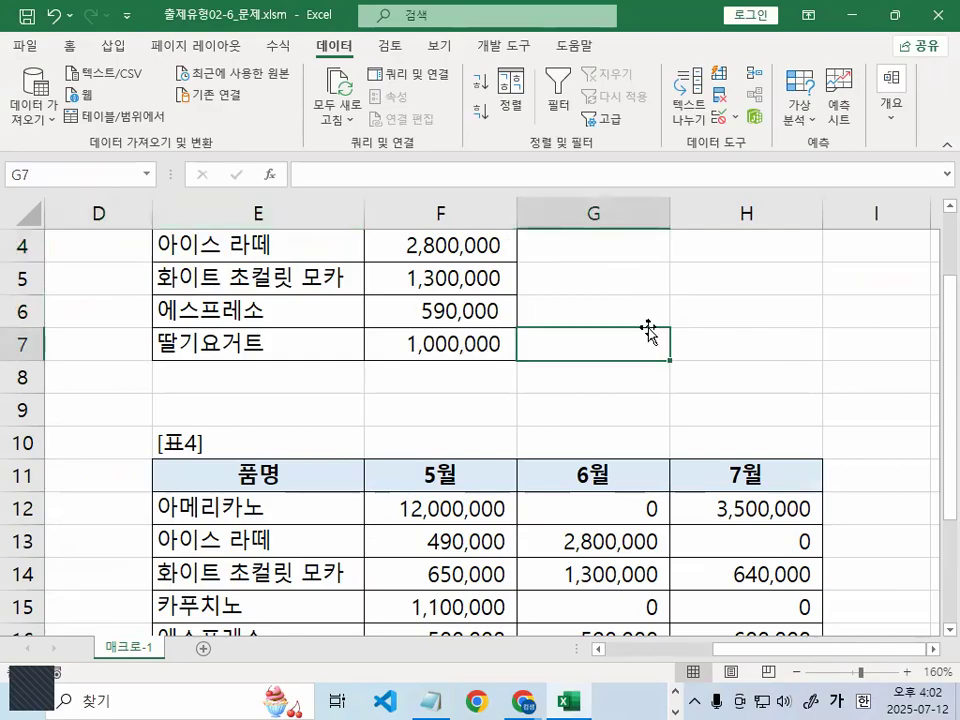
key("ctrl+n")
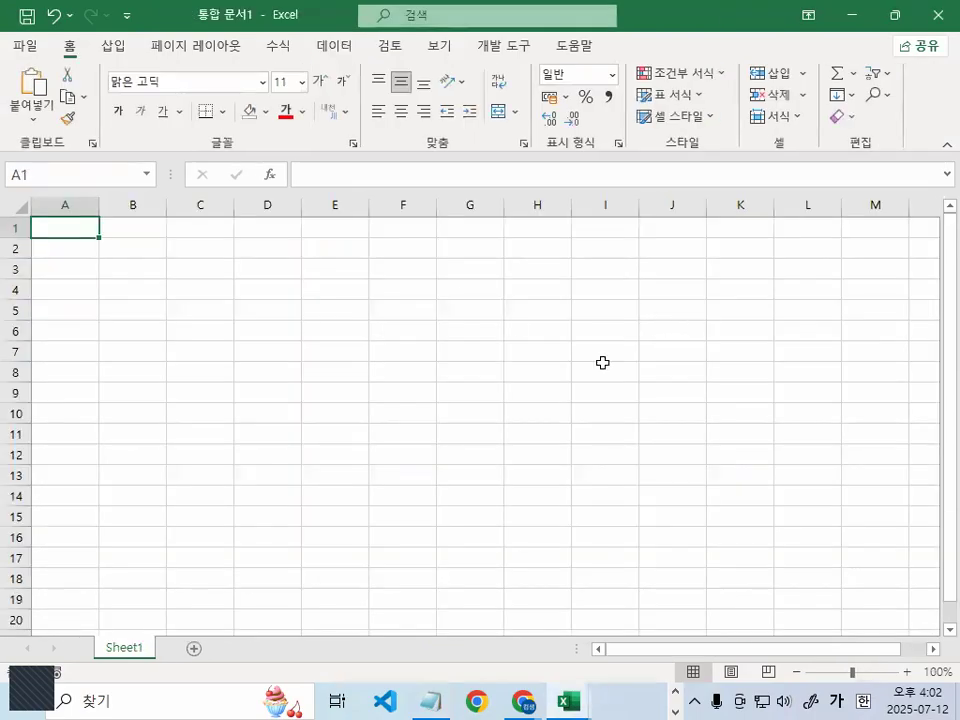
left_click(130, 310)
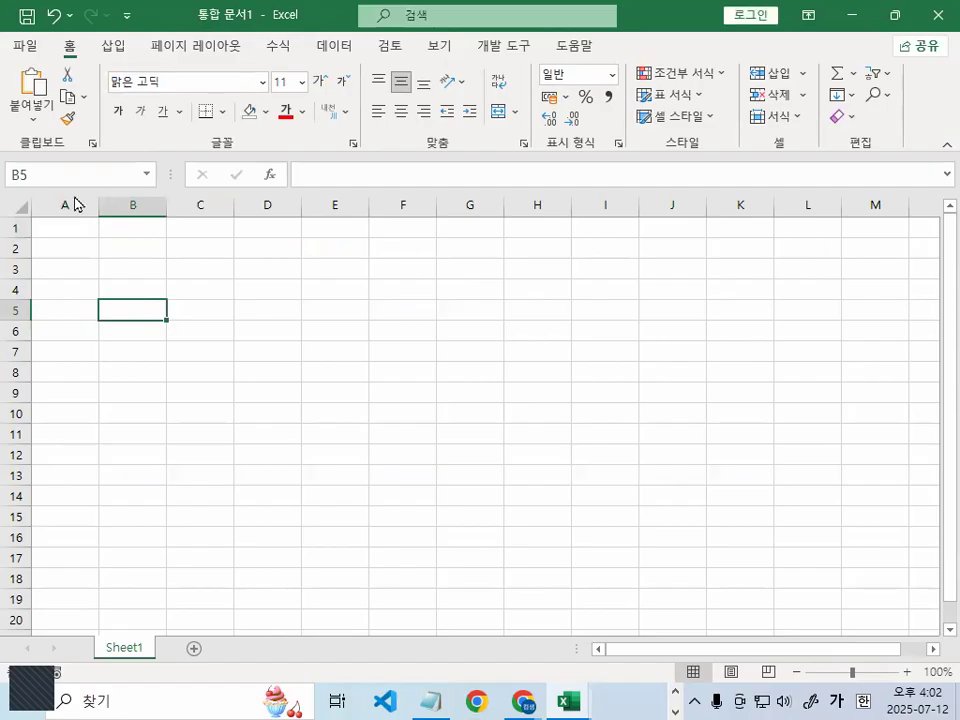
scroll(30, 240, "up", 10, "ctrl")
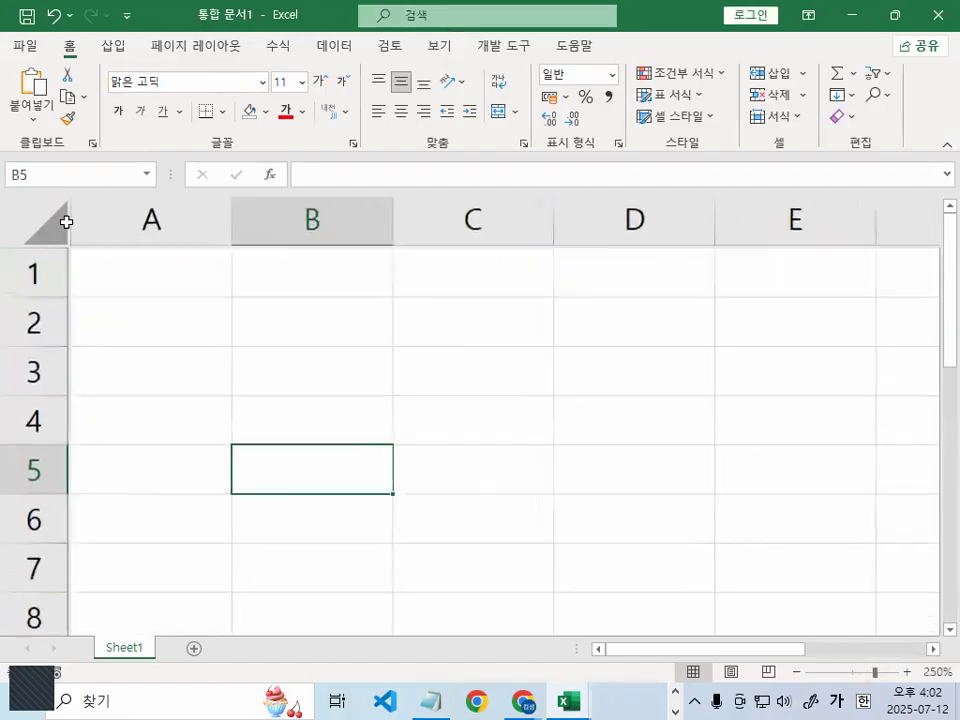
left_click(139, 253)
left_click(32, 223)
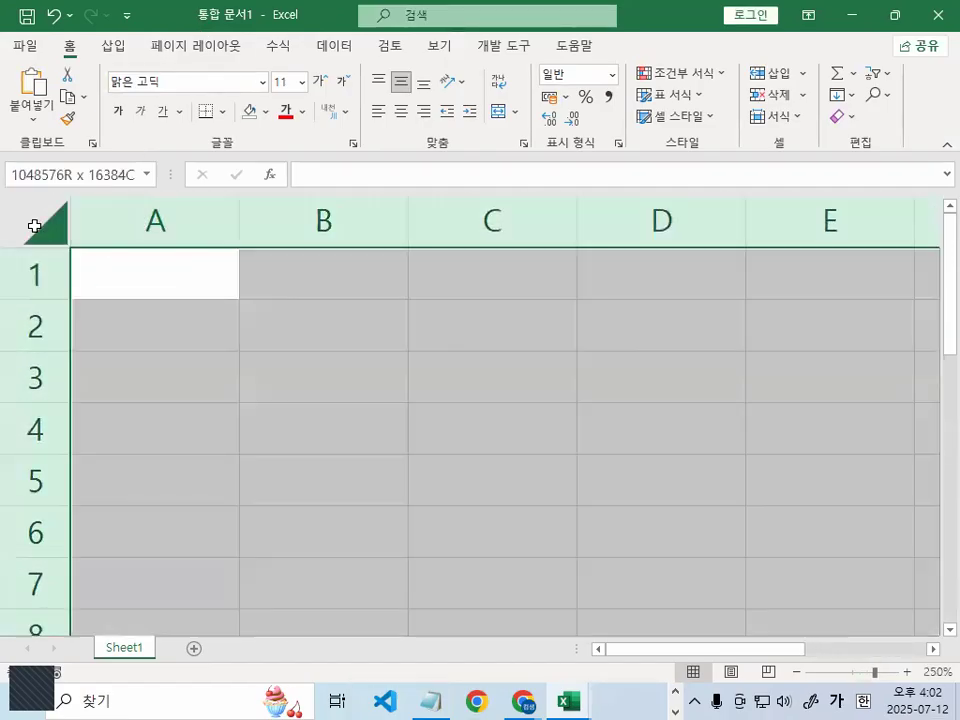
left_click(264, 83)
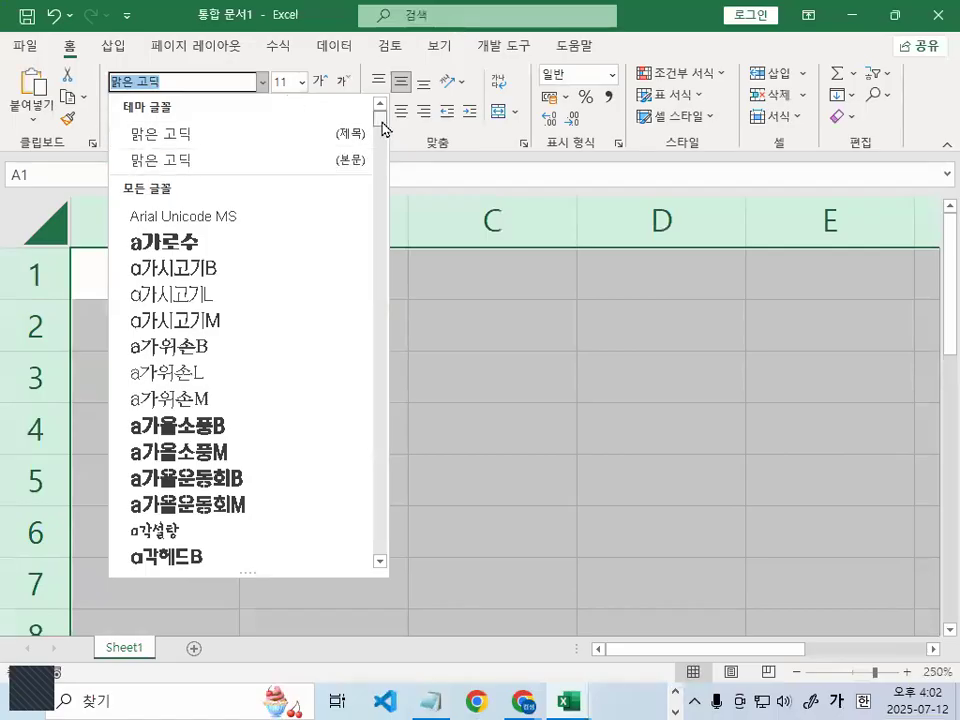
left_click_drag(382, 129, 382, 141)
scroll(382, 141, "up", 3)
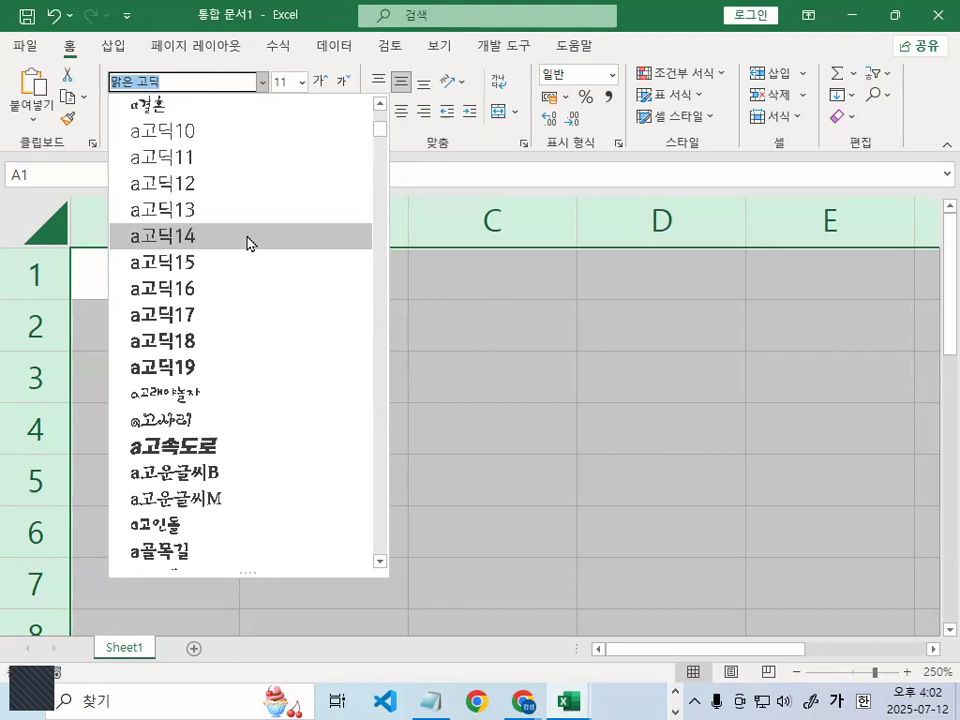
scroll(249, 240, "up", 1)
scroll(244, 148, "up", 1)
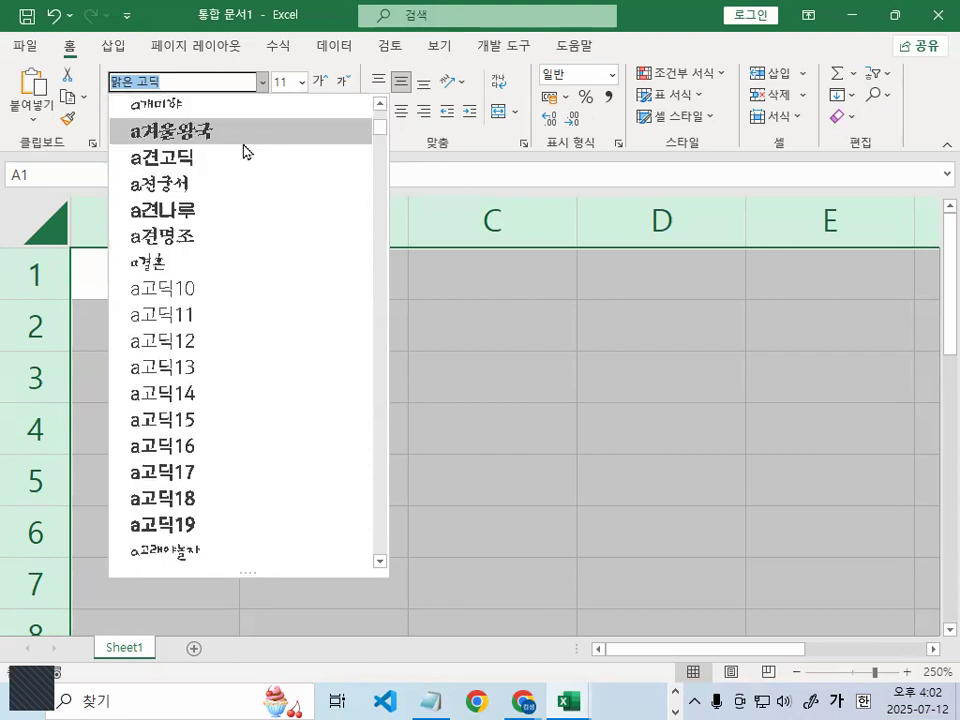
left_click(238, 163)
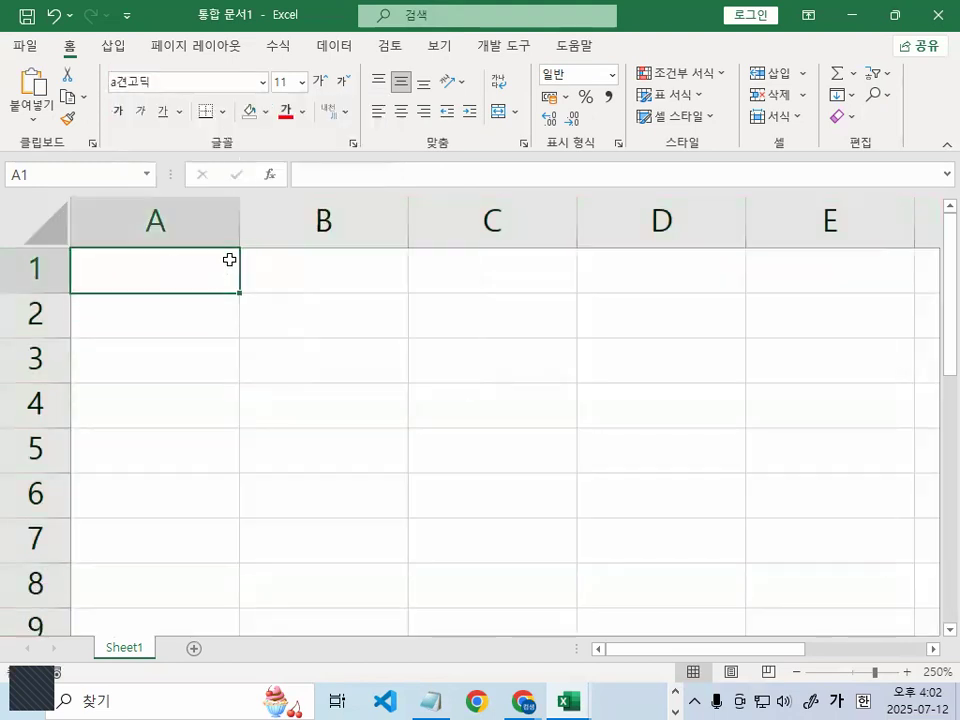
Enter 이름, 가, 나, 다, 라, 마 down cells A1:A6
type("ㅇ;ㄹ,")
key("BackSpace")
key("BackSpace")
key("BackSpace")
key("BackSpace")
key("Hangul")
type("DLFM")
key("BackSpace")
key("BackSpace")
key("BackSpace")
key("BackSpace")
key("Hangul")
type("이르ㅁ")
key("Return")
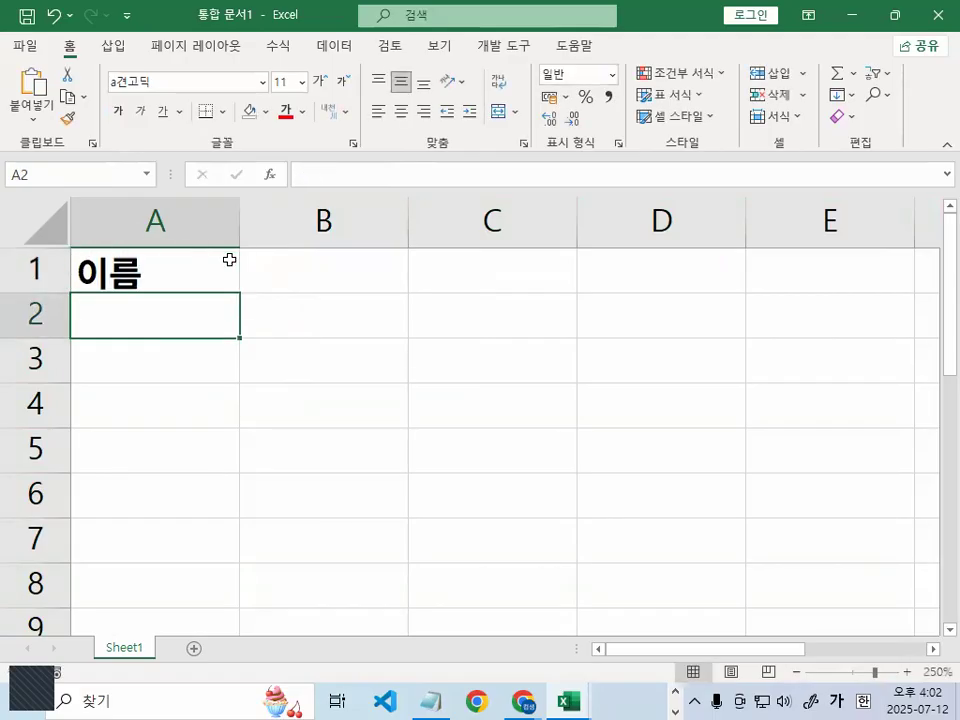
type("가")
key("Return")
type("나")
key("Return")
type("다")
key("Return")
type("마")
key("BackSpace")
key("BackSpace")
type("라")
key("Return")
type("마")
key("Up")
key("Up")
key("Up")
key("Up")
key("Up")
Add the heading 예1 in cell B1
key("Right")
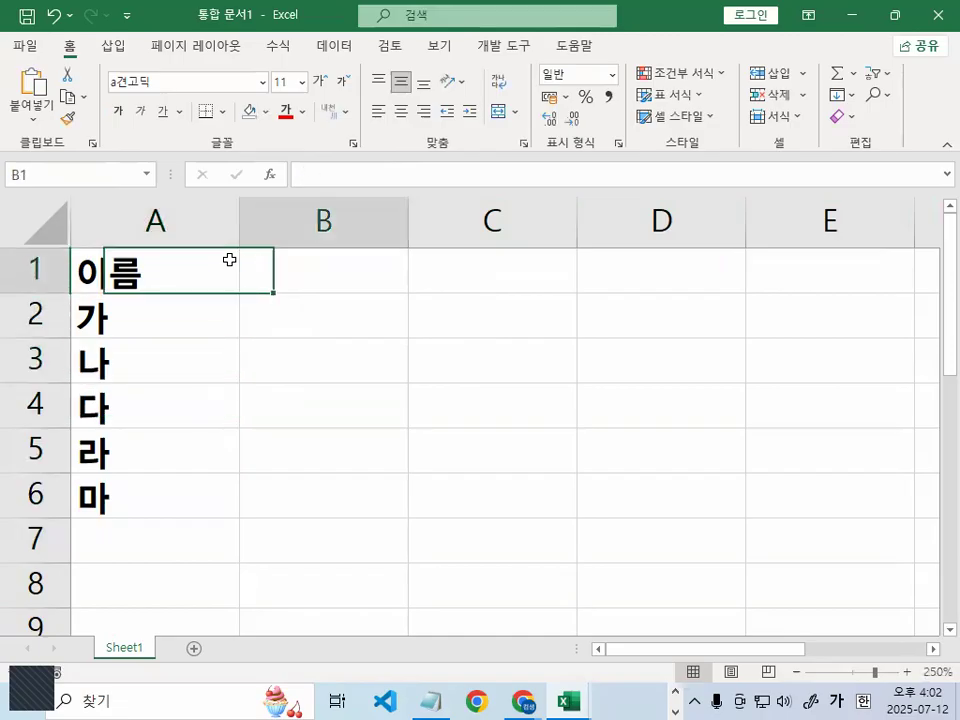
type("예1")
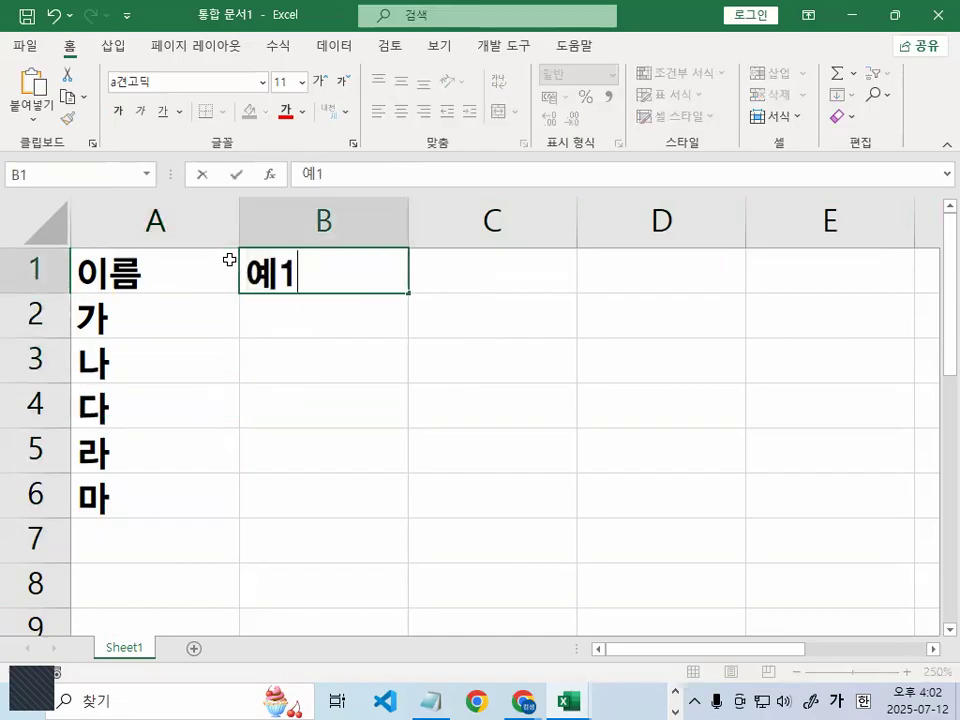
key("Return")
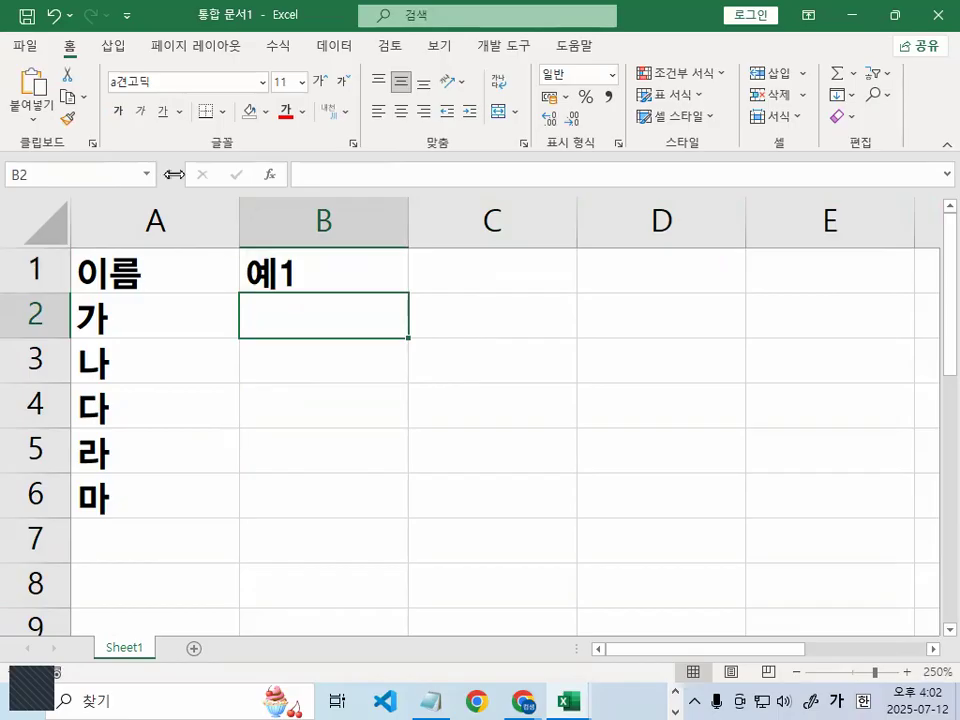
key("alt+Tab")
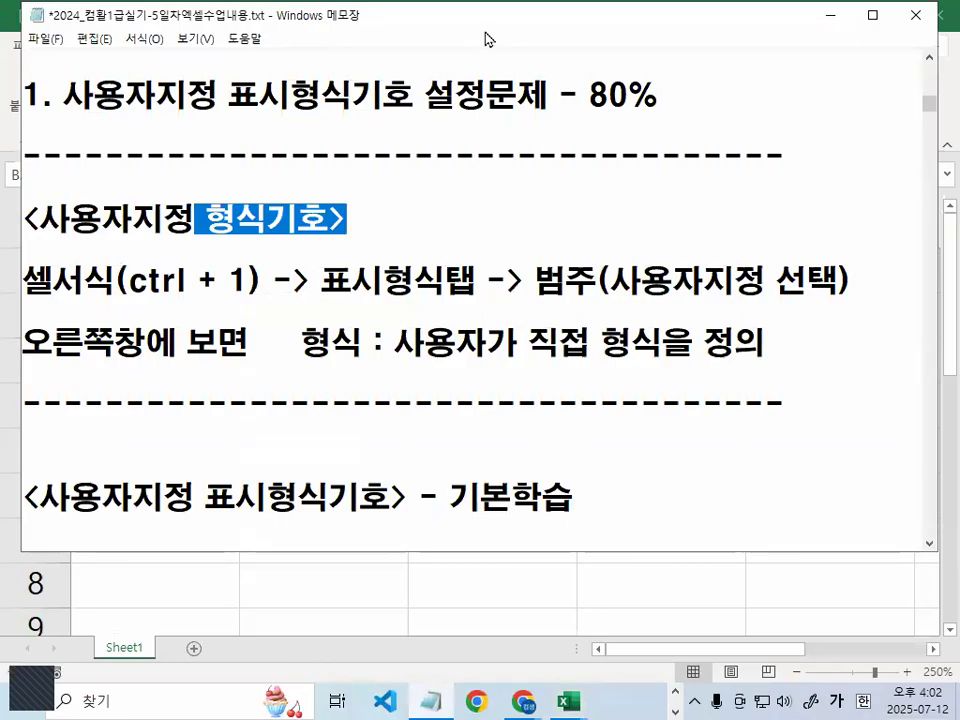
key("alt+Tab")
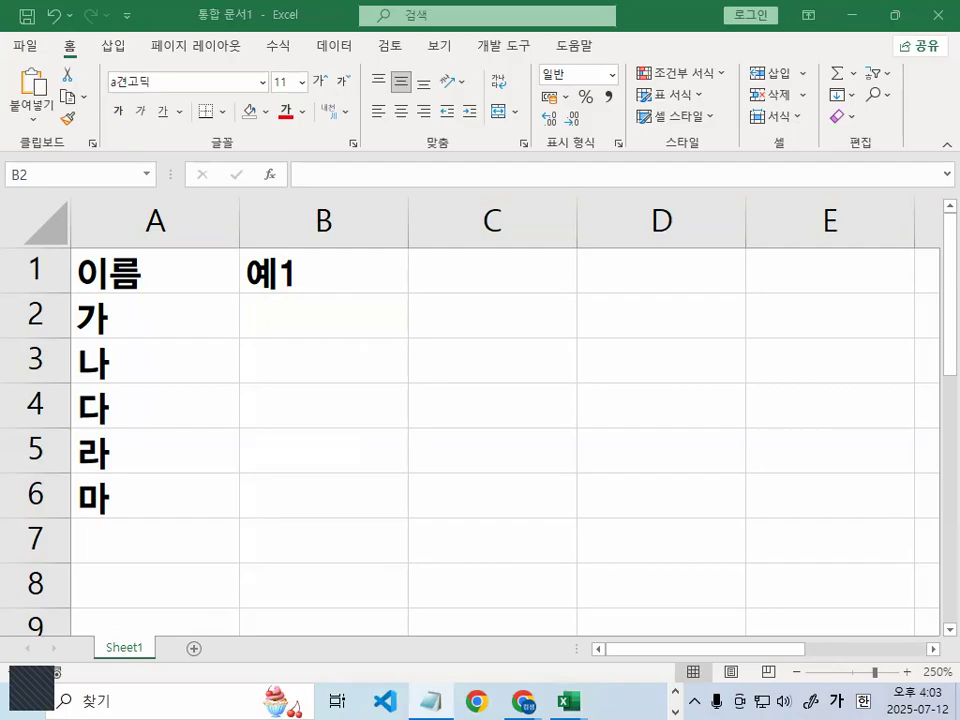
Enter 5000 and 4000 in B2:B3 and fill the series down to 1000 in B6
left_click(308, 314)
type("50")
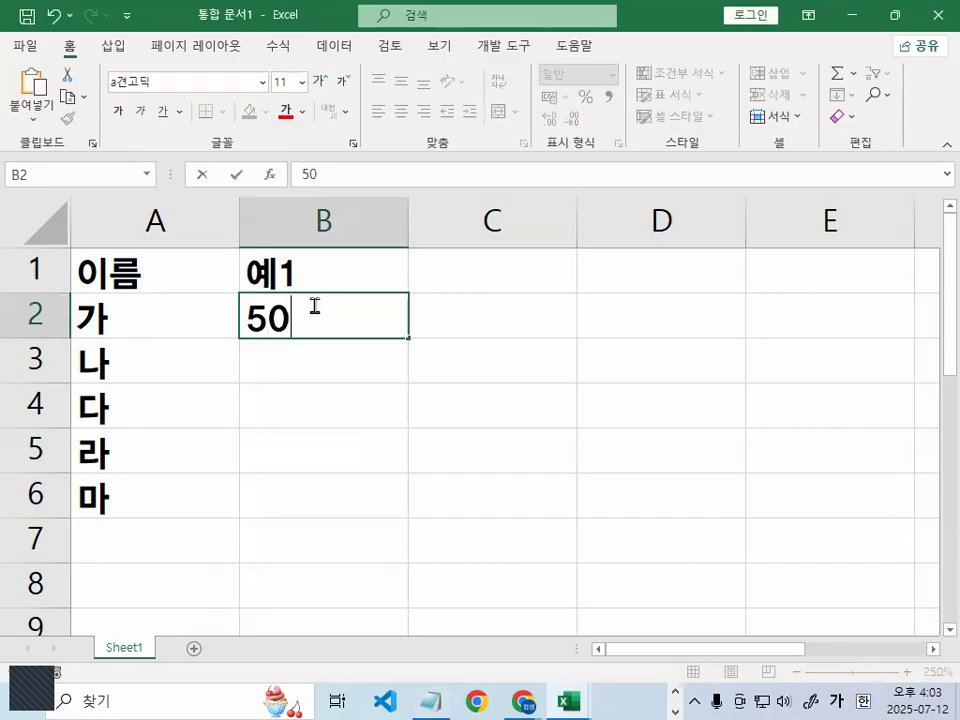
type("00")
key("Return")
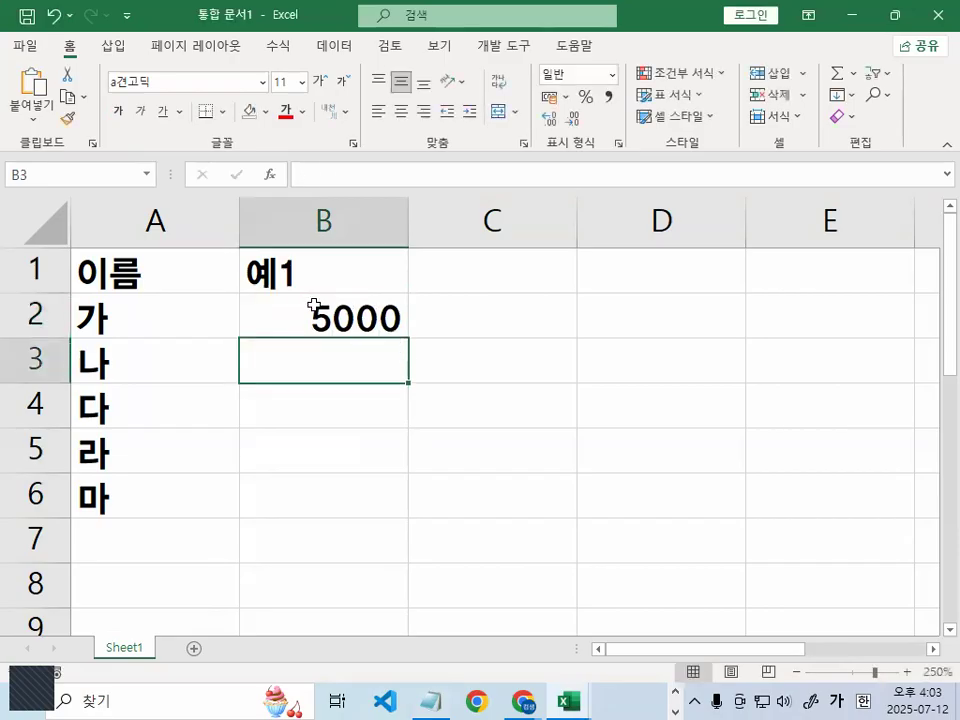
type("4000")
key("Return")
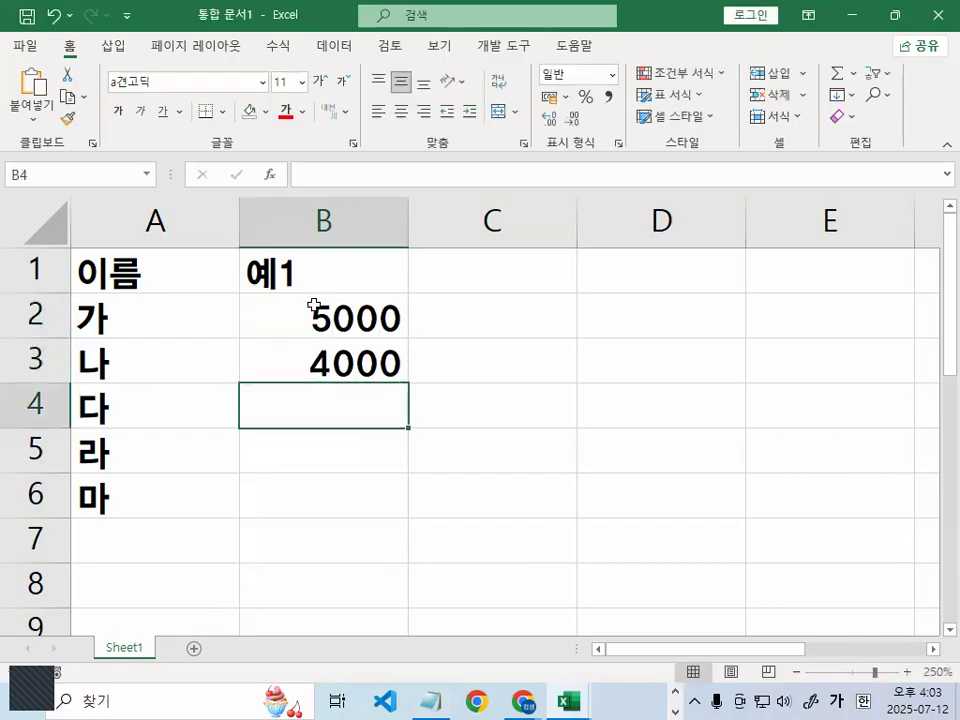
left_click_drag(349, 306, 360, 350)
left_click_drag(410, 386, 394, 493)
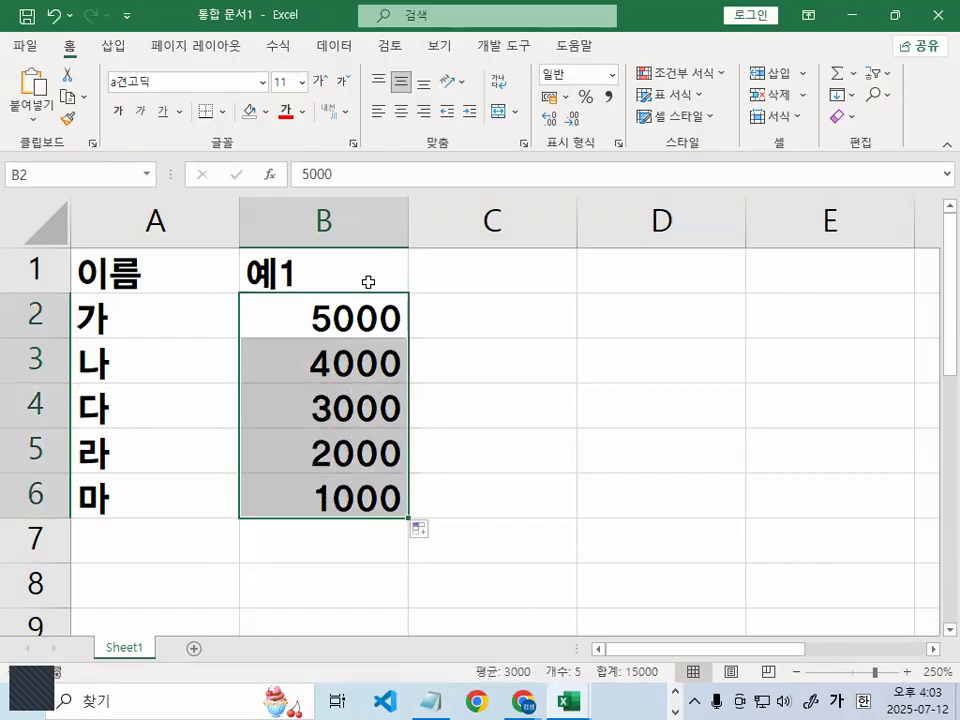
Add the header 예2 in C1 with 20 and 10, filled down to −20
left_click(447, 267)
key("alt+Tab")
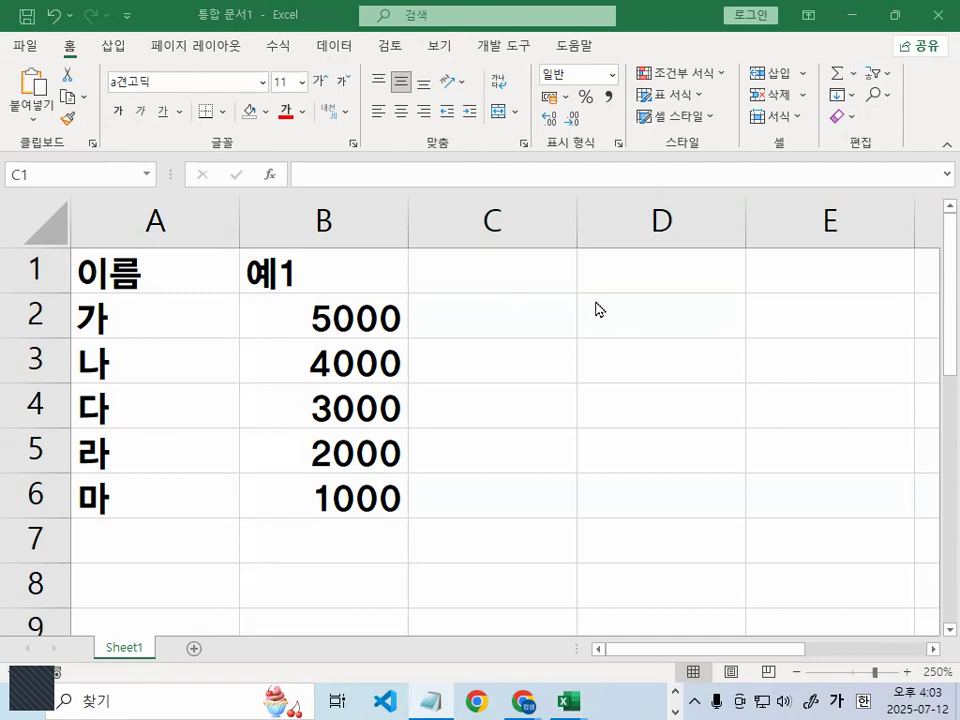
left_click(516, 255)
type("예")
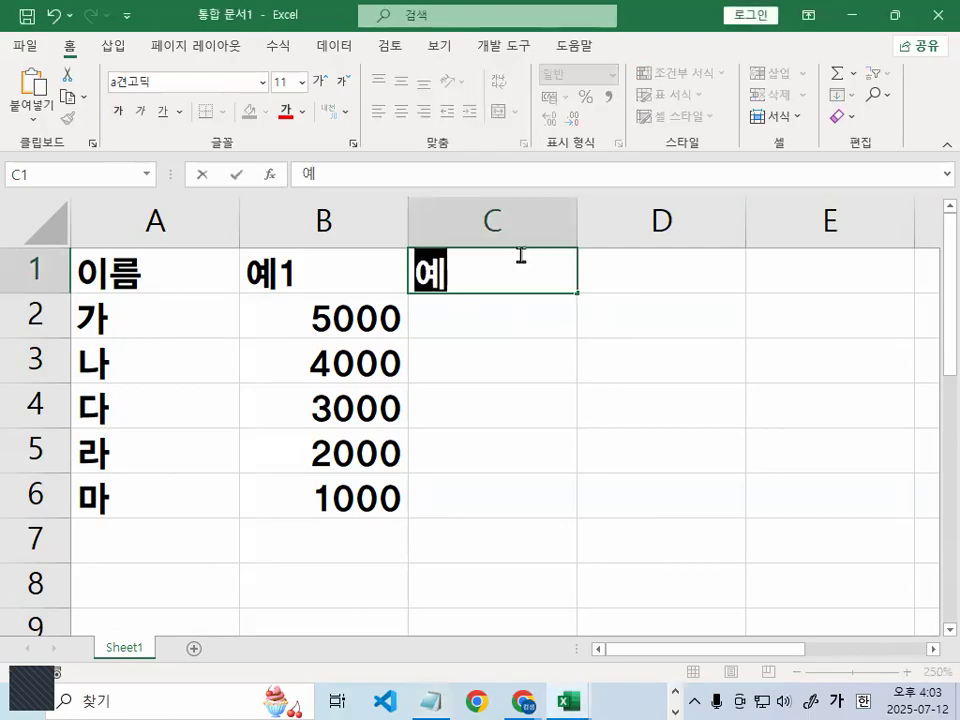
type("2")
key("Return")
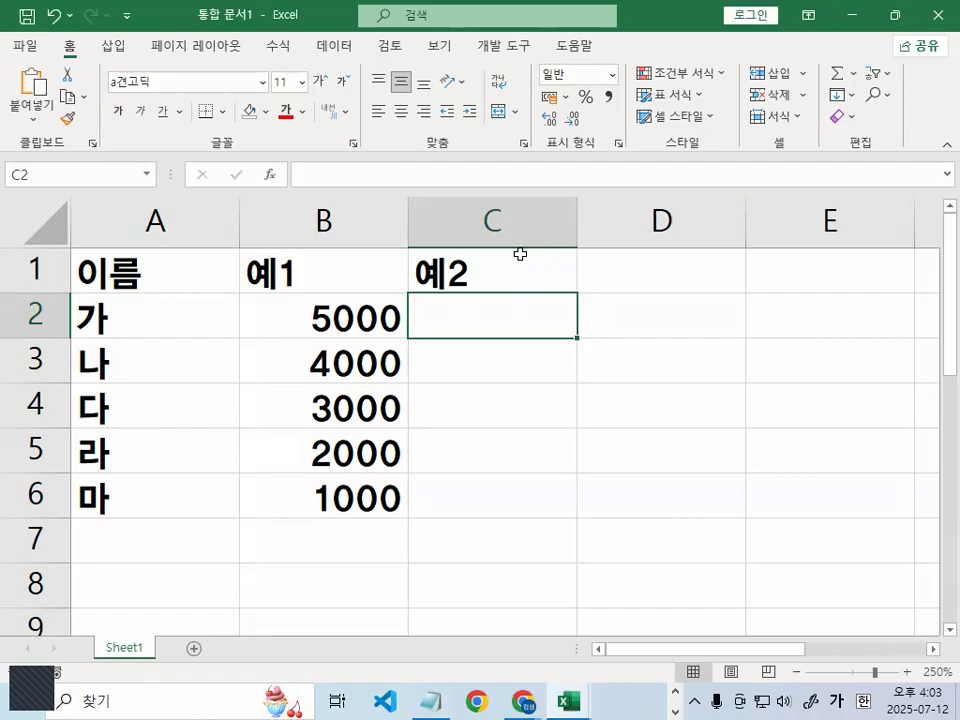
type("20")
key("Return")
type("10")
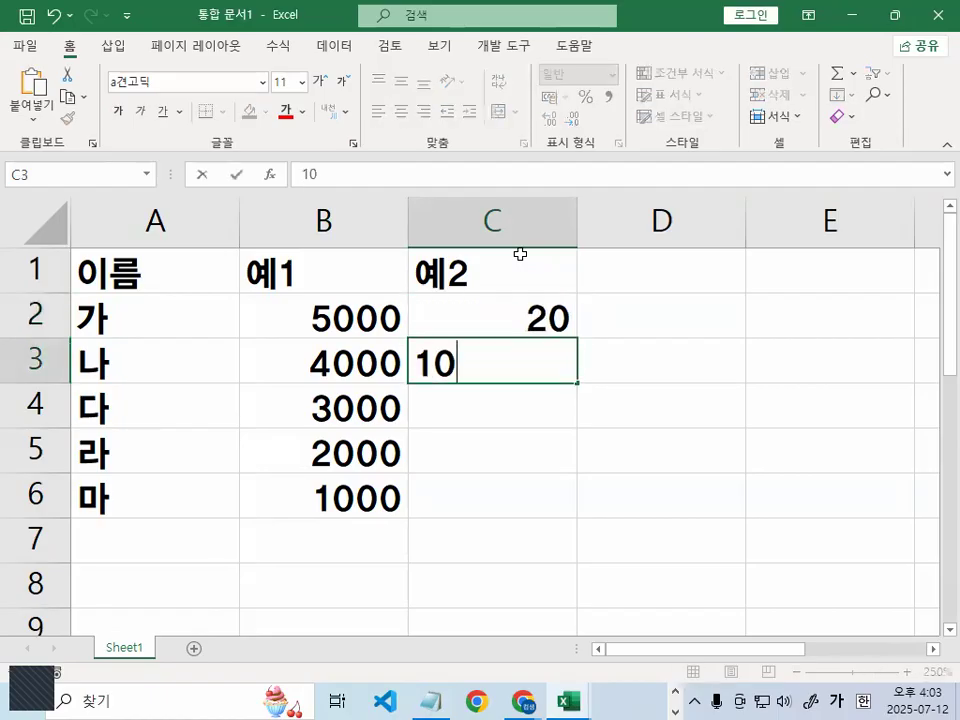
key("Return")
key("Up")
key("Up")
left_click_drag(529, 299, 581, 512)
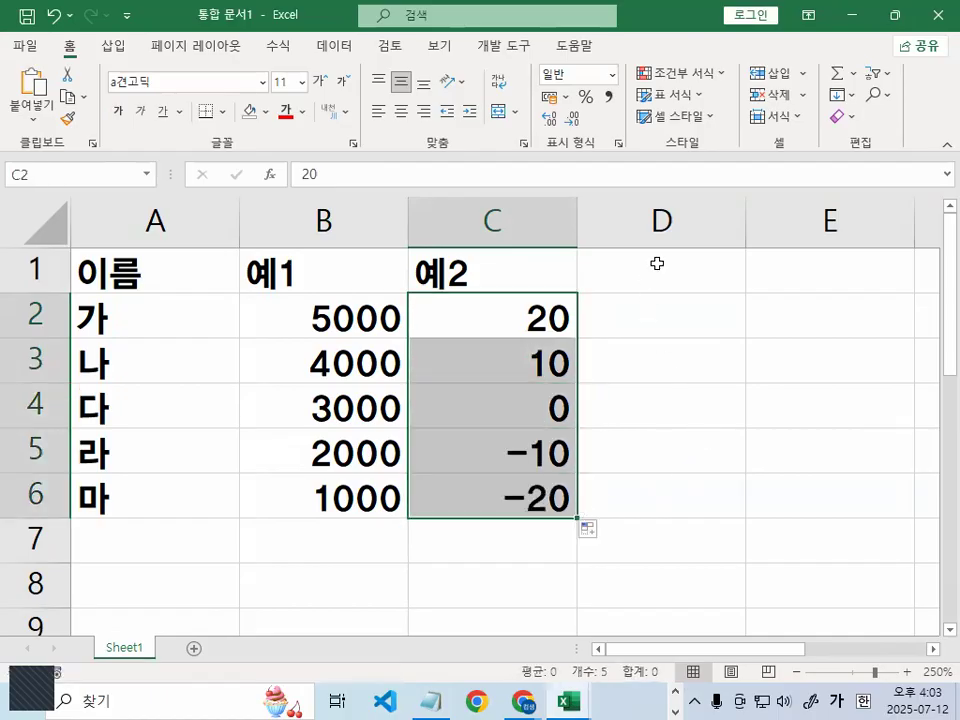
Add the header 예3 in D1 with 50 and 40, filled down to 10 in D6
left_click(657, 263)
type("예3")
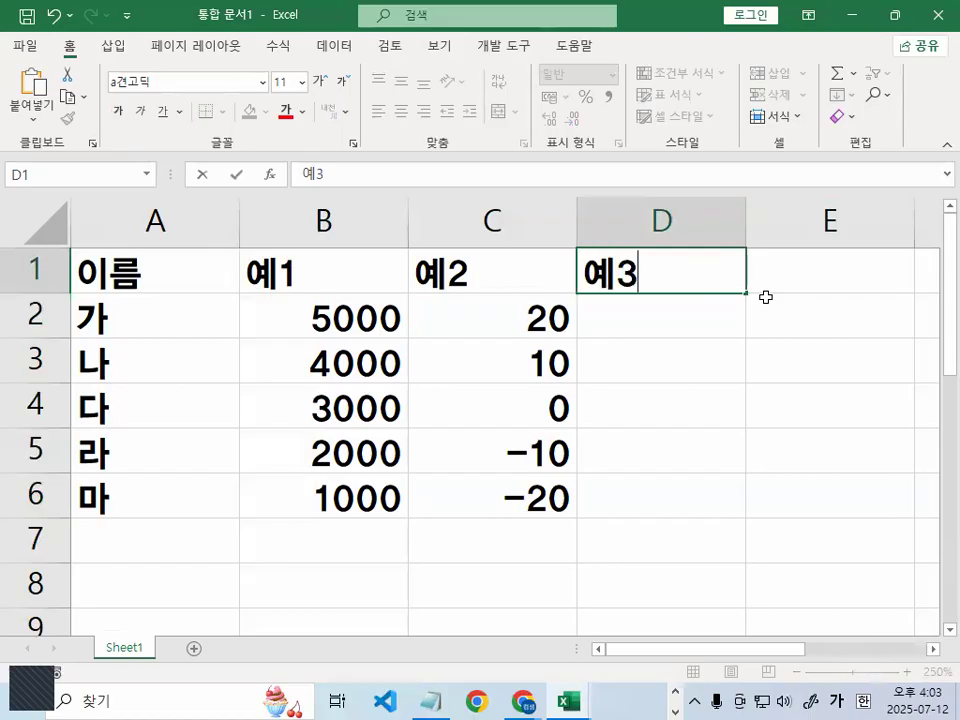
key("Return")
key("alt+Tab")
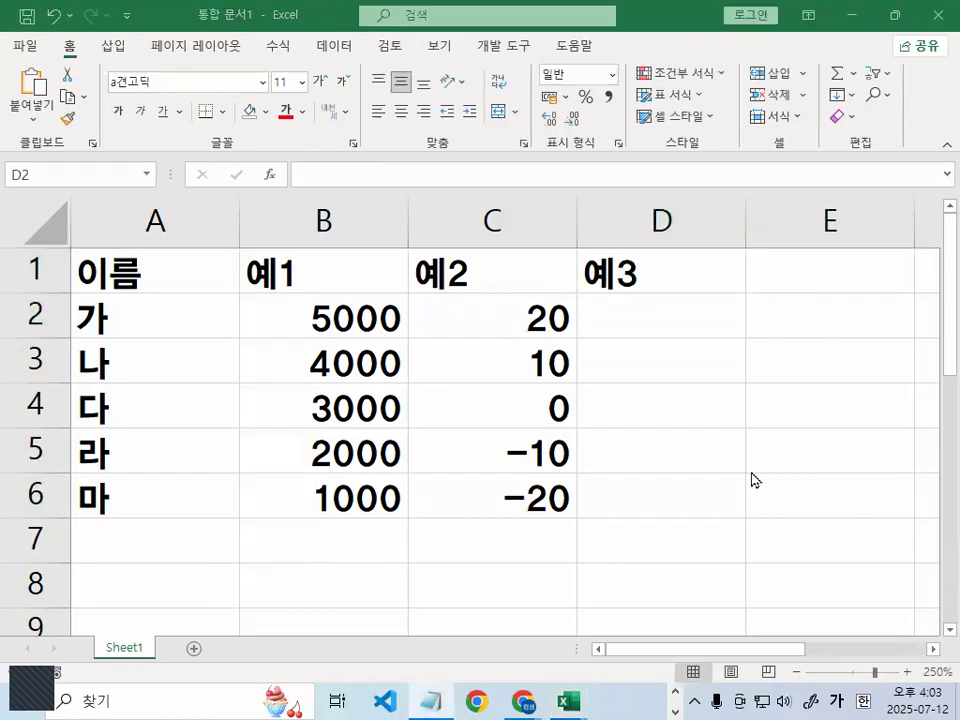
left_click(689, 323)
type("50")
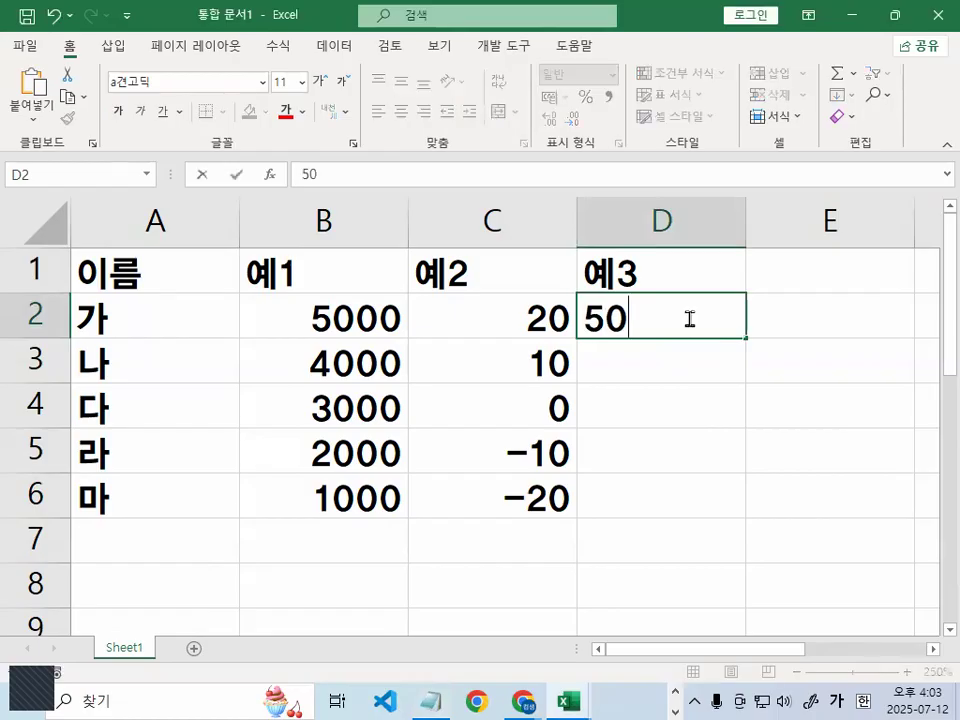
key("Return")
type("40")
key("Return")
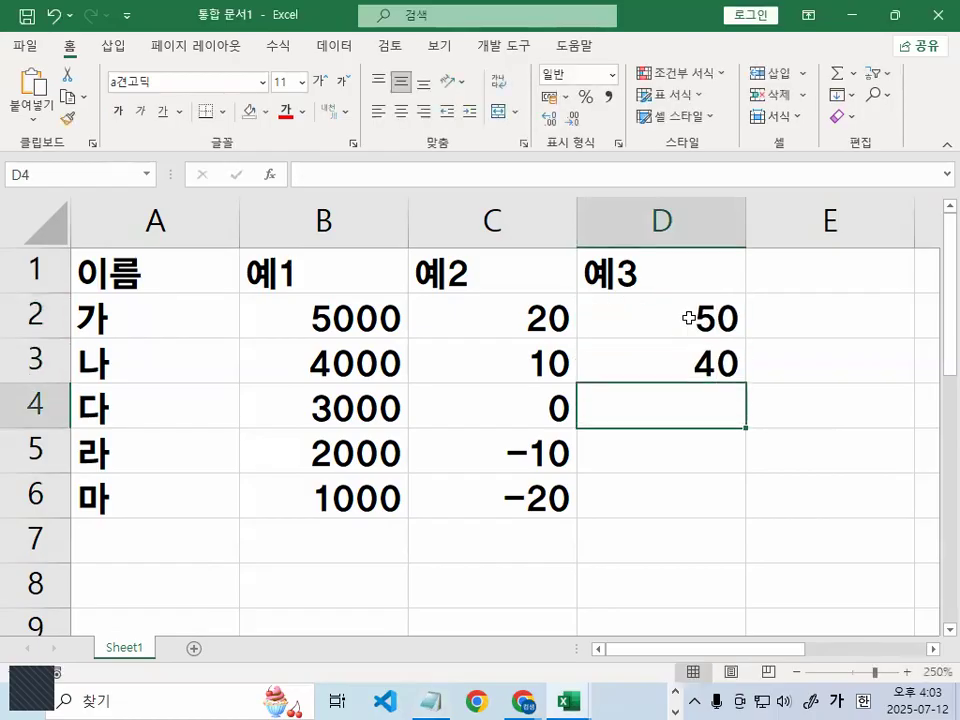
left_click_drag(689, 318, 690, 354)
left_click_drag(745, 385, 729, 491)
Clear the column D selection and switch back to the Notepad lesson notes
key("alt+Tab")
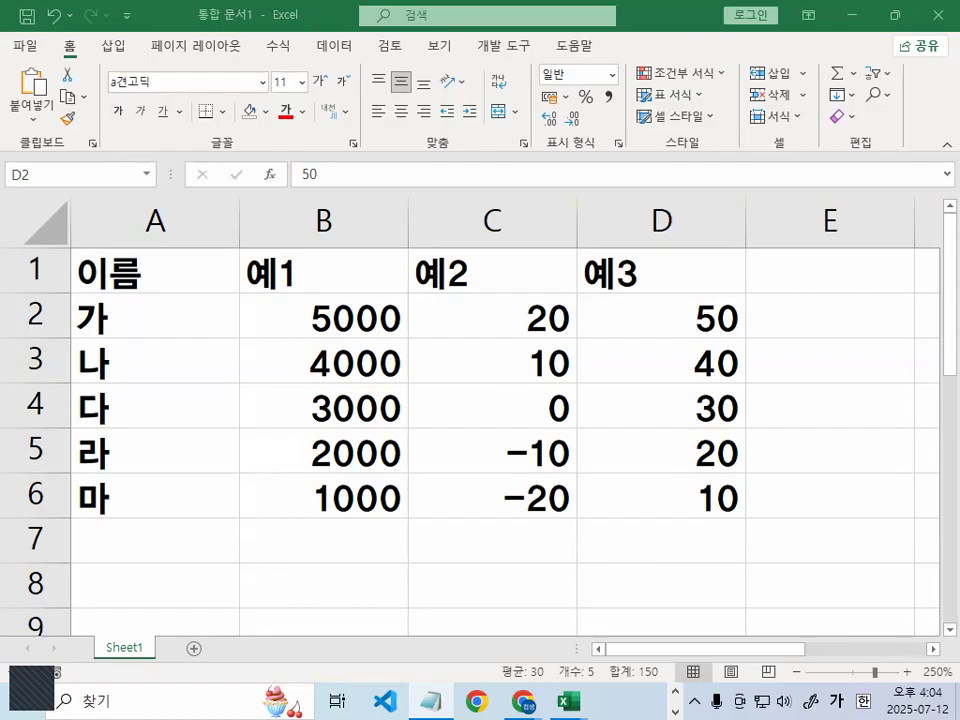
left_click(542, 398)
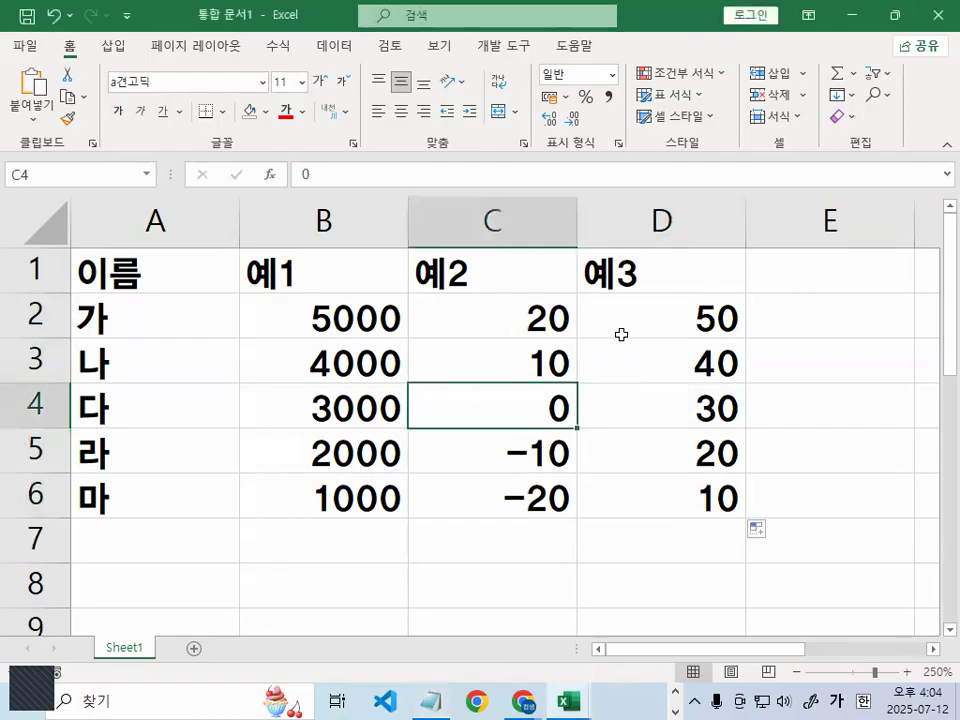
key("alt+Tab")
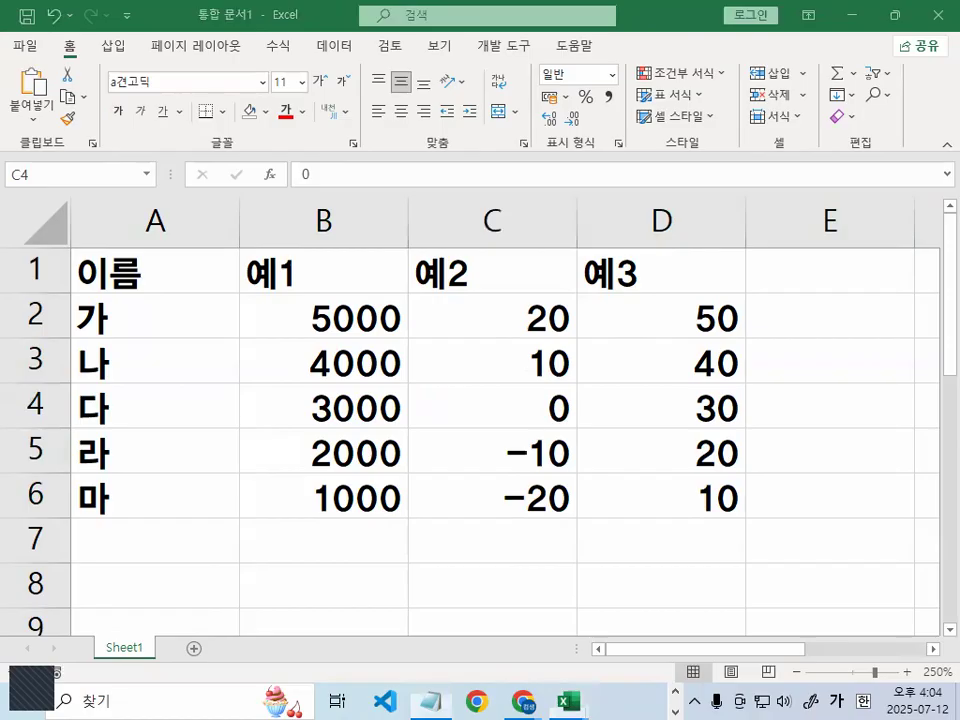
key("alt+Tab")
Review the 문자 and @ rules and the 고객님 example in the notes
left_click_drag(914, 130, 915, 122)
scroll(459, 257, "down", 2)
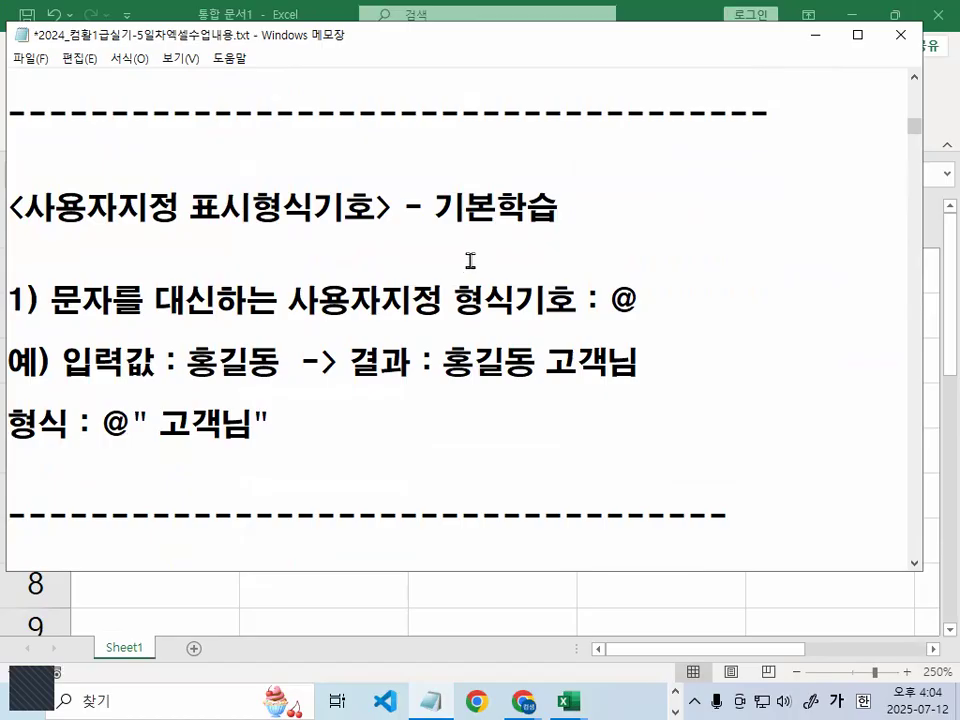
left_click_drag(51, 300, 441, 300)
left_click(289, 300)
left_click_drag(608, 300, 686, 294)
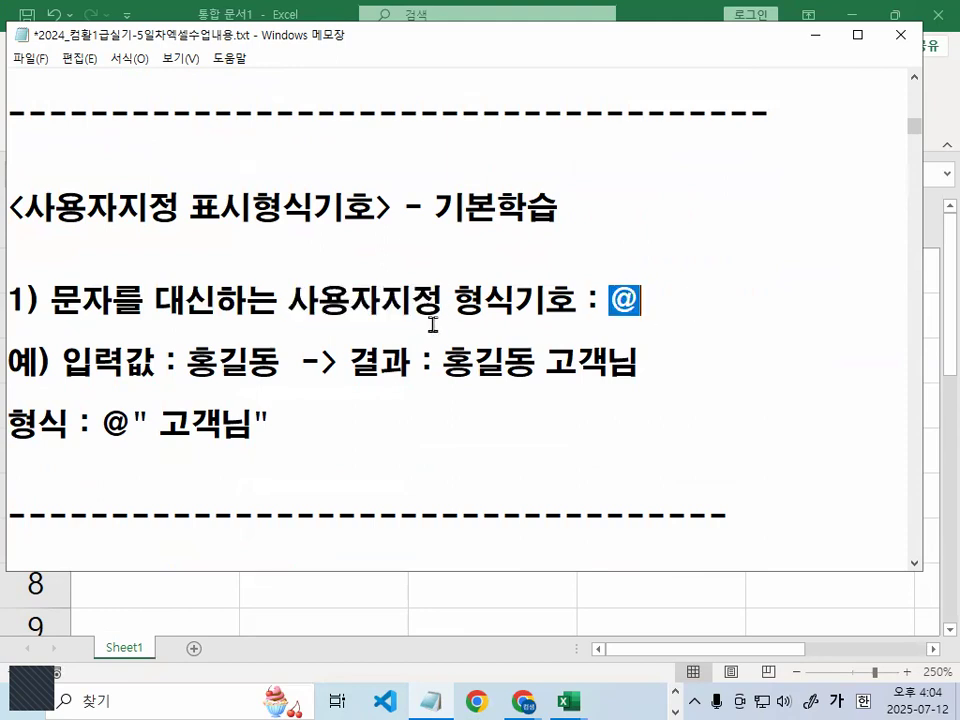
left_click_drag(608, 300, 633, 296)
scroll(370, 360, "down", 1)
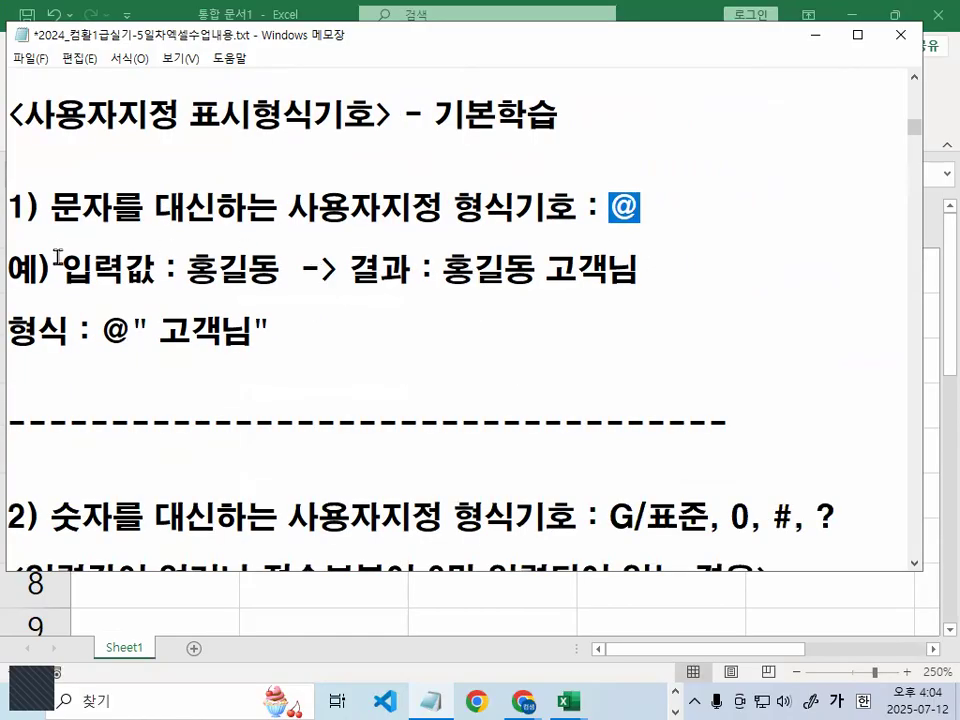
left_click_drag(63, 270, 381, 270)
left_click_drag(537, 270, 645, 268)
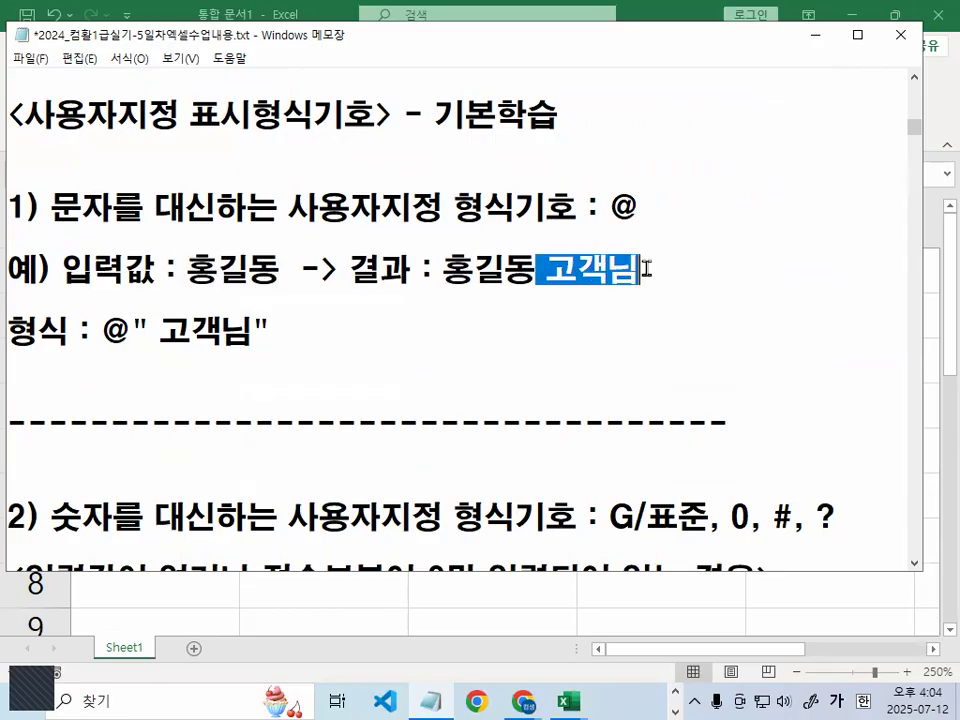
left_click(551, 270)
left_click_drag(535, 269, 633, 268)
mouse_move(8, 328)
left_mouse_down()
mouse_move(144, 331)
mouse_move(136, 335)
mouse_move(254, 348)
left_mouse_up()
left_click(194, 336)
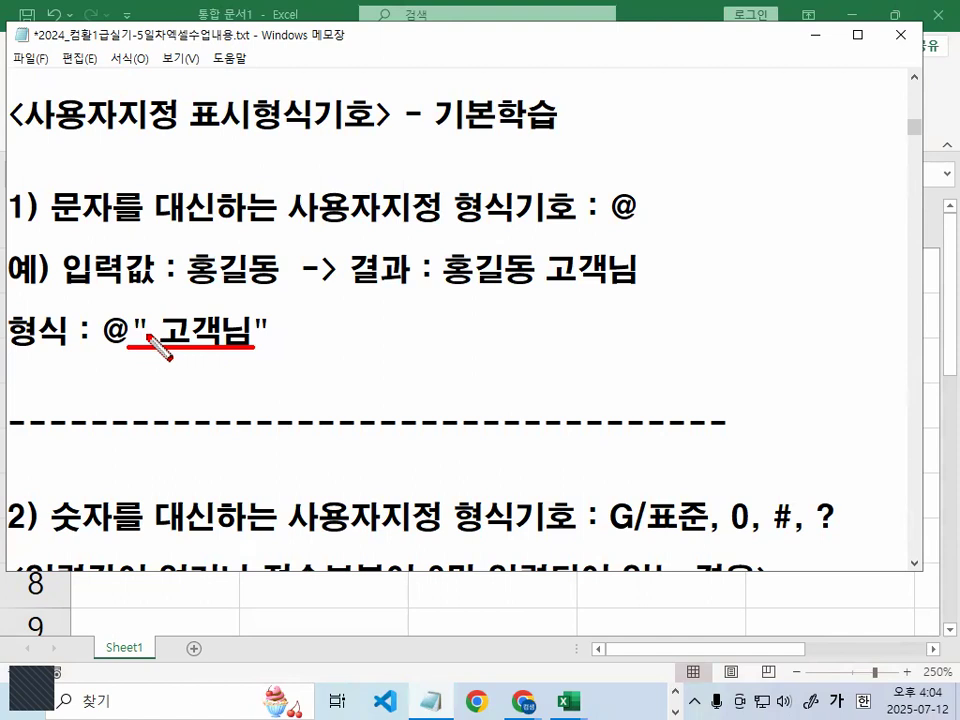
left_click_drag(152, 312, 170, 302)
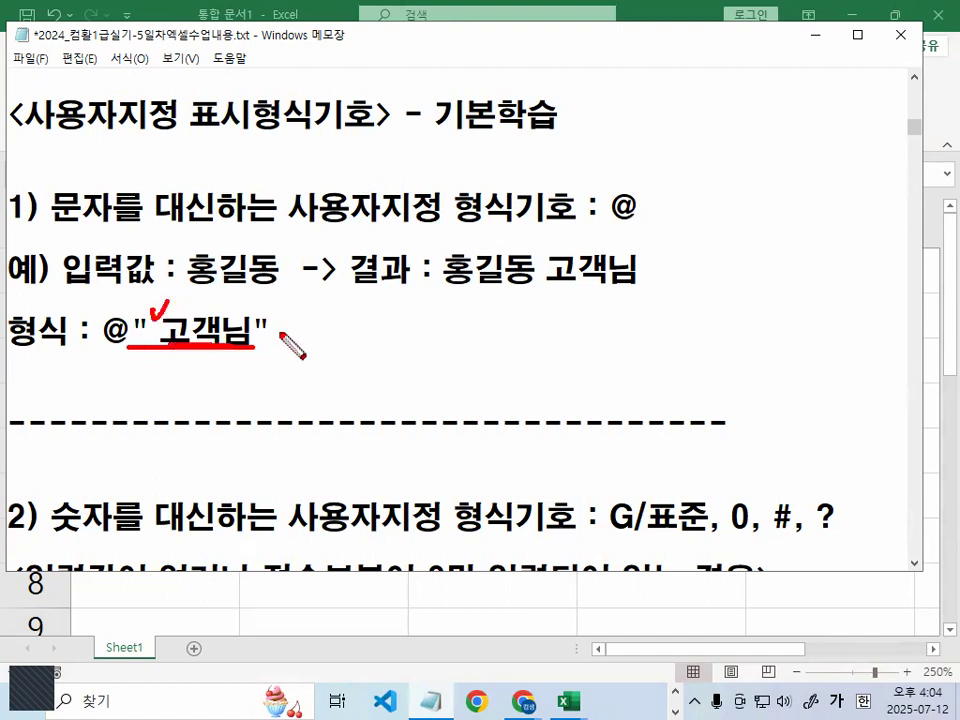
key("Escape")
Paste a copy of @" 고객님" on the 형식 line and edit it to read @ 고객님
left_click_drag(100, 330, 288, 328)
key("ctrl+c")
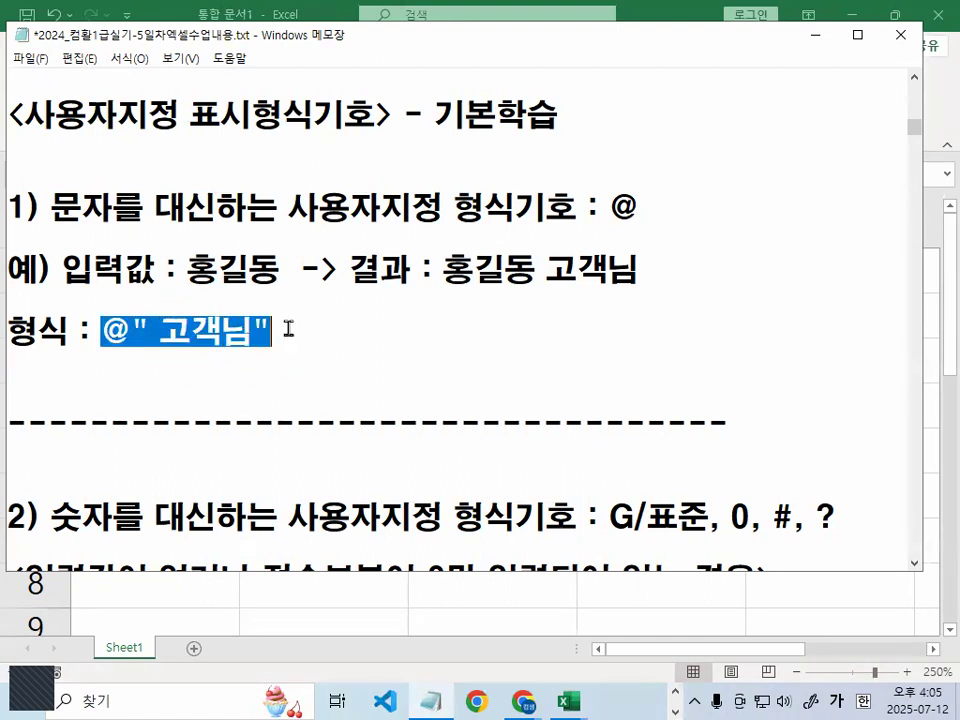
left_click(315, 332)
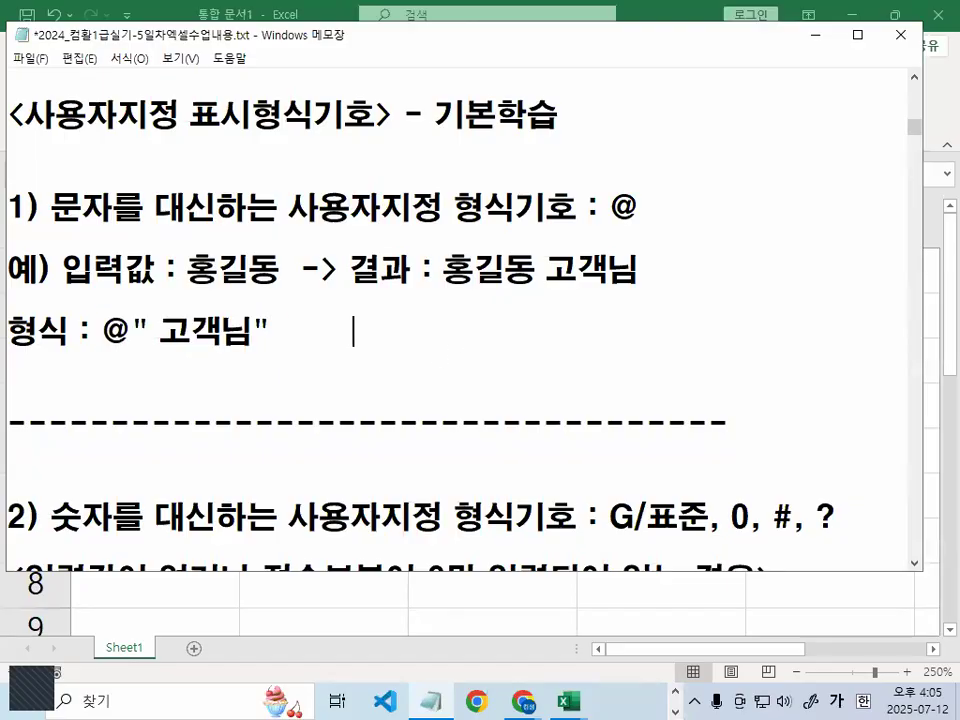
key("ctrl+v")
key("Left")
key("Left")
key("Left")
key("Left")
key("Left")
key("Right")
key("Delete")
key("Right")
key("Left")
key("Left")
key("Delete")
key("Delete")
type("ㅍ")
key("Right")
key("Left")
key("BackSpace")
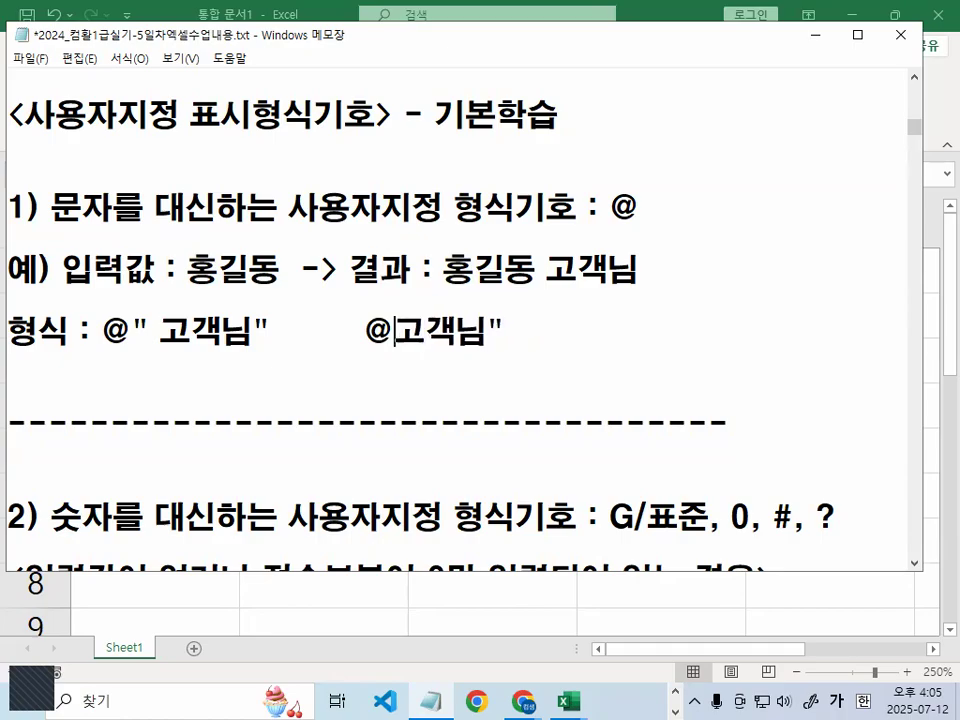
key("Right")
key("Right")
key("Right")
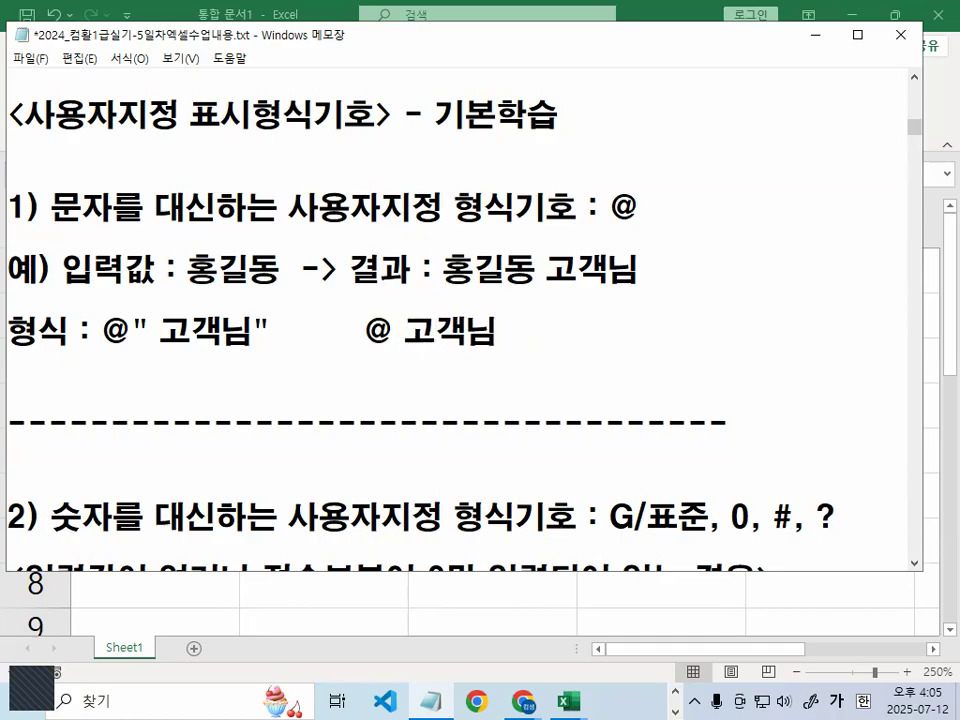
Circle the @ on the format line, then minimize Notepad to return to Excel
mouse_move(140, 350)
left_mouse_down()
mouse_move(120, 362)
mouse_move(150, 312)
mouse_move(220, 245)
mouse_move(224, 212)
mouse_move(130, 212)
mouse_move(118, 318)
mouse_move(248, 355)
left_mouse_up()
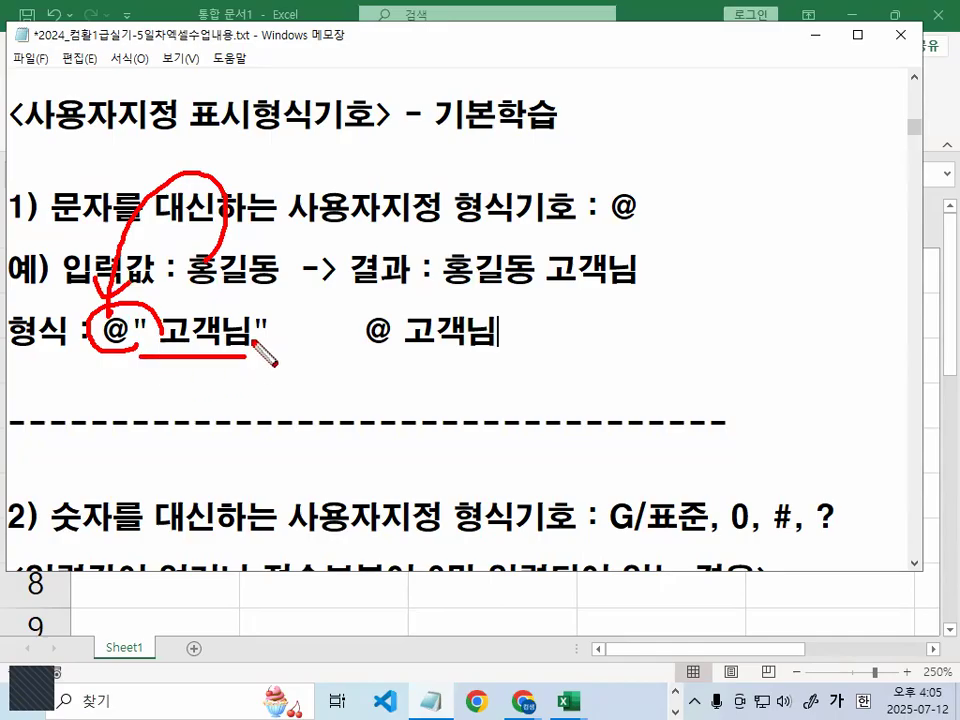
key("Escape")
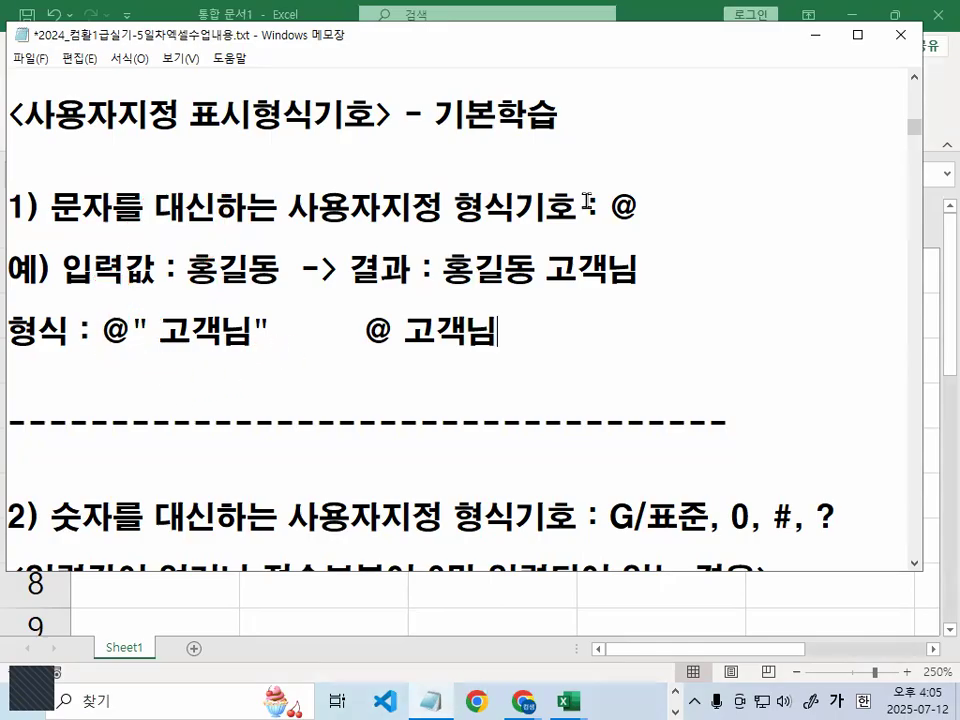
left_click(814, 36)
Apply the custom number format @ 고객님 to the names in A2:A6
left_click_drag(231, 315, 196, 488)
key("ctrl+1")
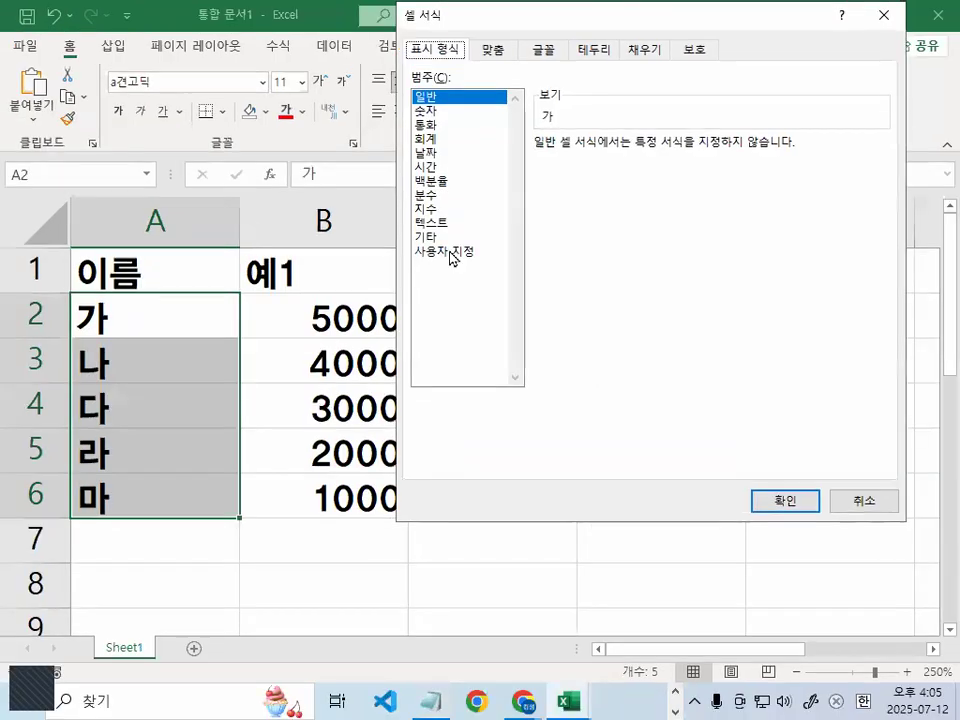
left_click(447, 252)
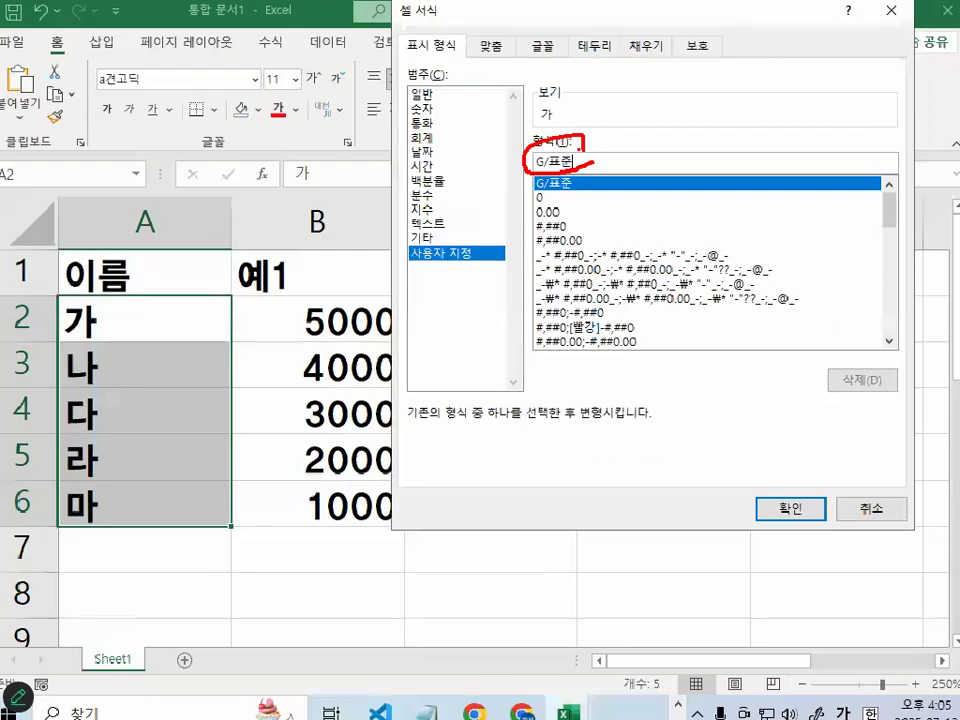
type("@")
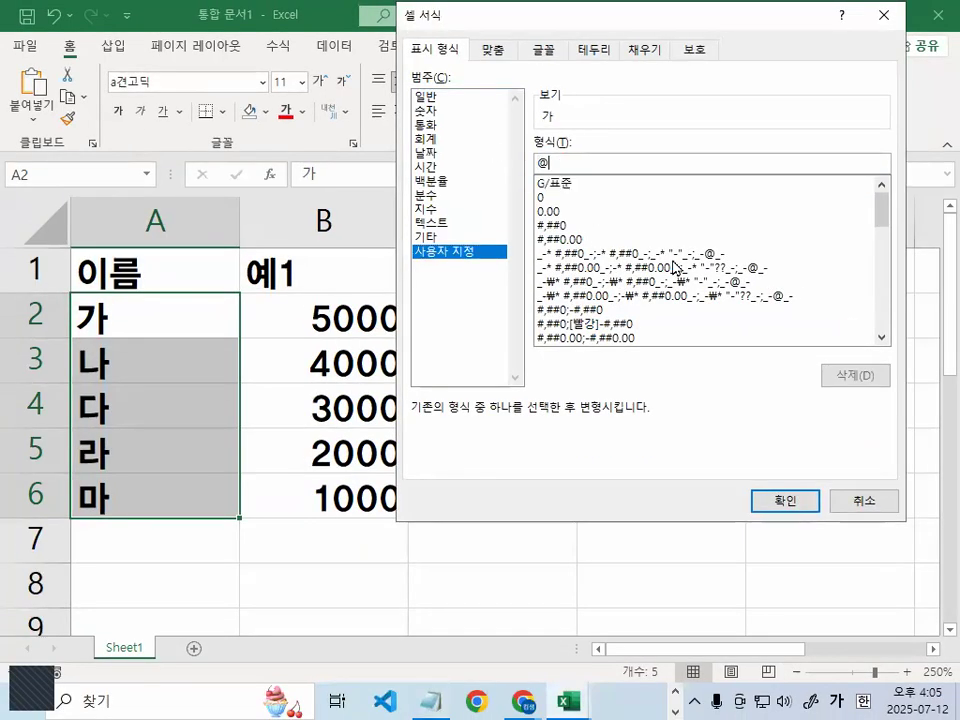
type(" 고객ㄴ")
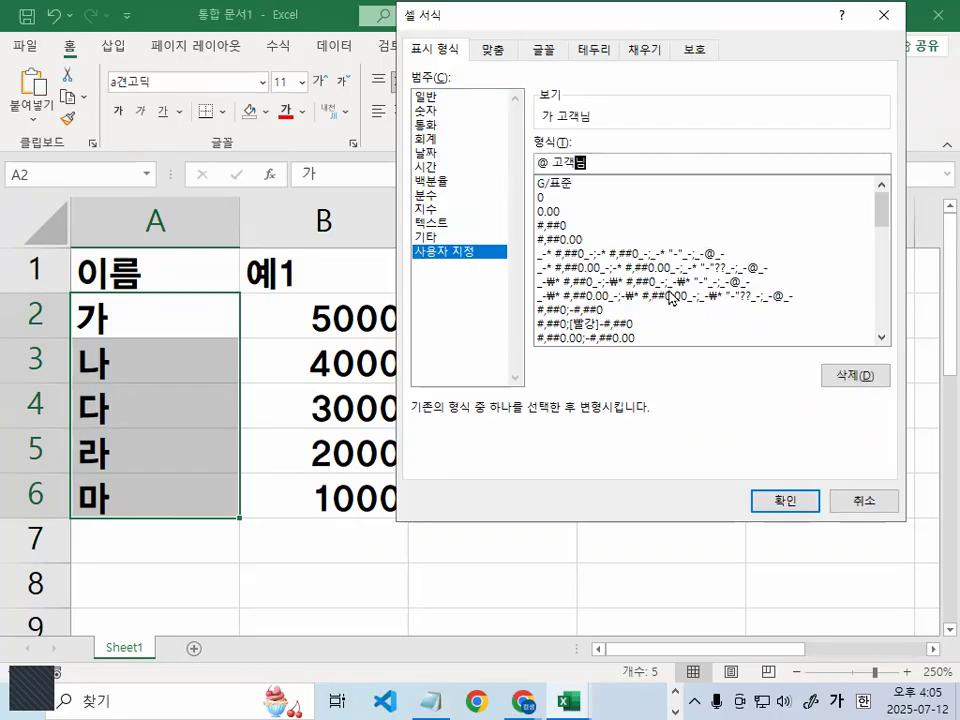
left_click(776, 501)
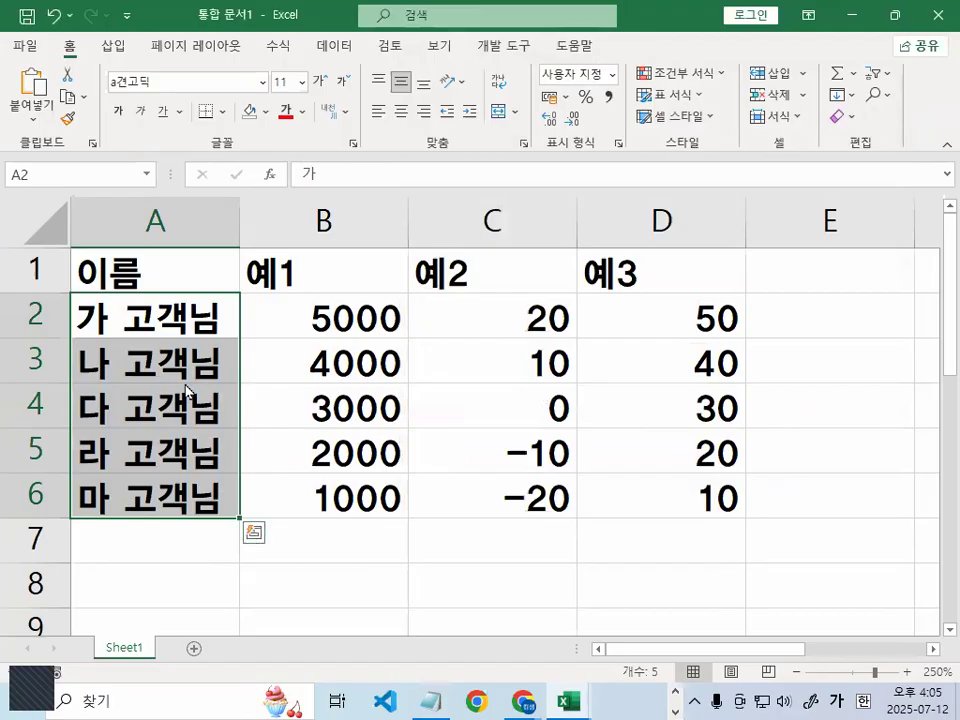
Annotate the 고객님 suffix on the name cells with the screen pen, then return to Notepad
key("ctrl+1")
left_click(186, 385)
mouse_move(277, 422)
left_mouse_down()
mouse_move(126, 319)
mouse_move(240, 389)
left_mouse_up()
key("Escape")
key("ctrl+1")
left_click(91, 348)
mouse_move(157, 303)
left_mouse_down()
mouse_move(96, 293)
mouse_move(135, 266)
mouse_move(195, 190)
left_mouse_up()
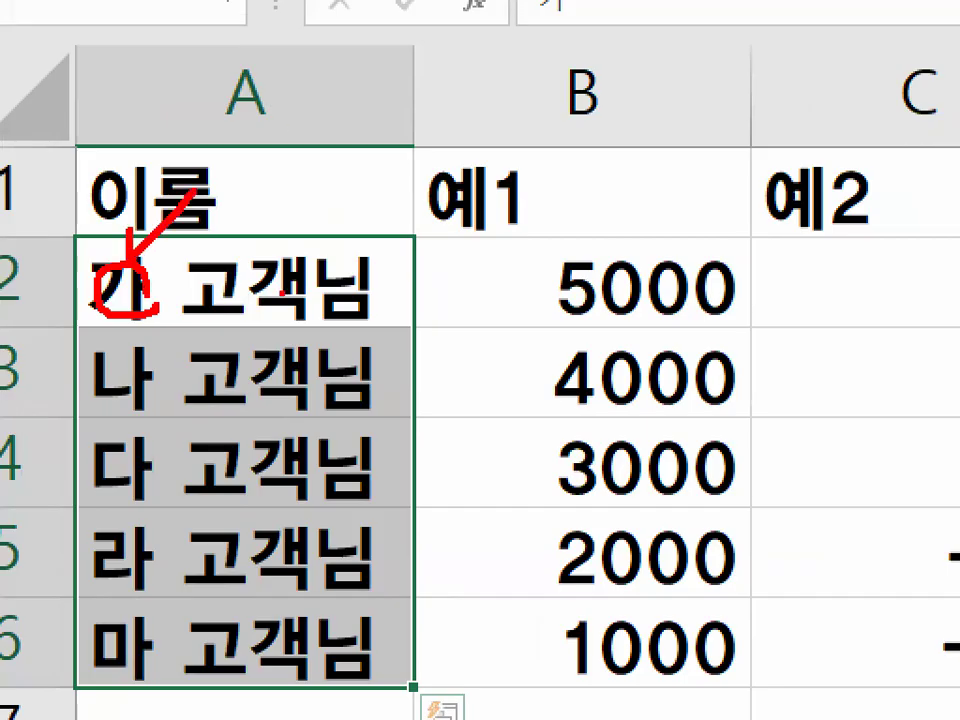
left_click_drag(155, 325, 332, 325)
left_click_drag(150, 413, 340, 413)
left_click_drag(152, 503, 375, 508)
key("Escape")
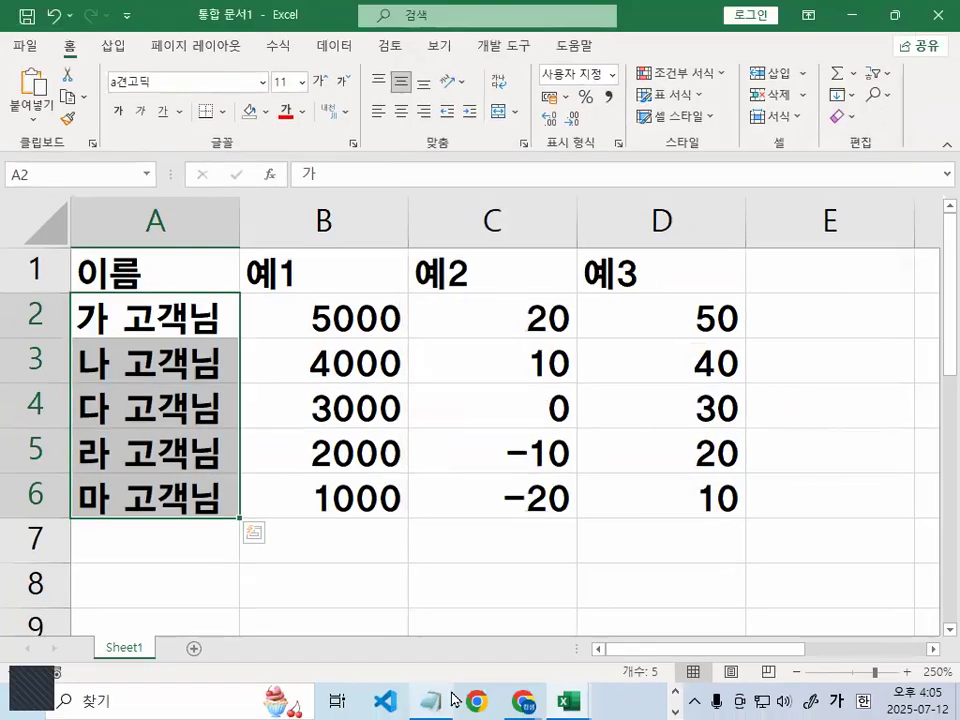
left_click(442, 701)
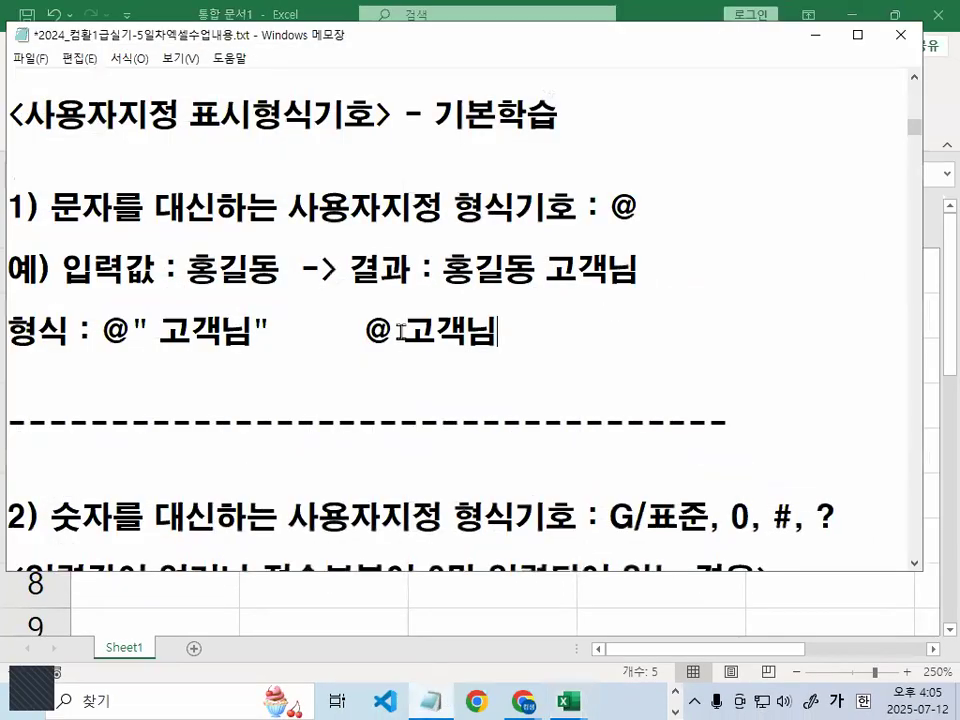
Go over the number symbols G/표준, 0, # and ? and the 0 and # rules in the notes
double_click(638, 208)
scroll(621, 293, "down", 2)
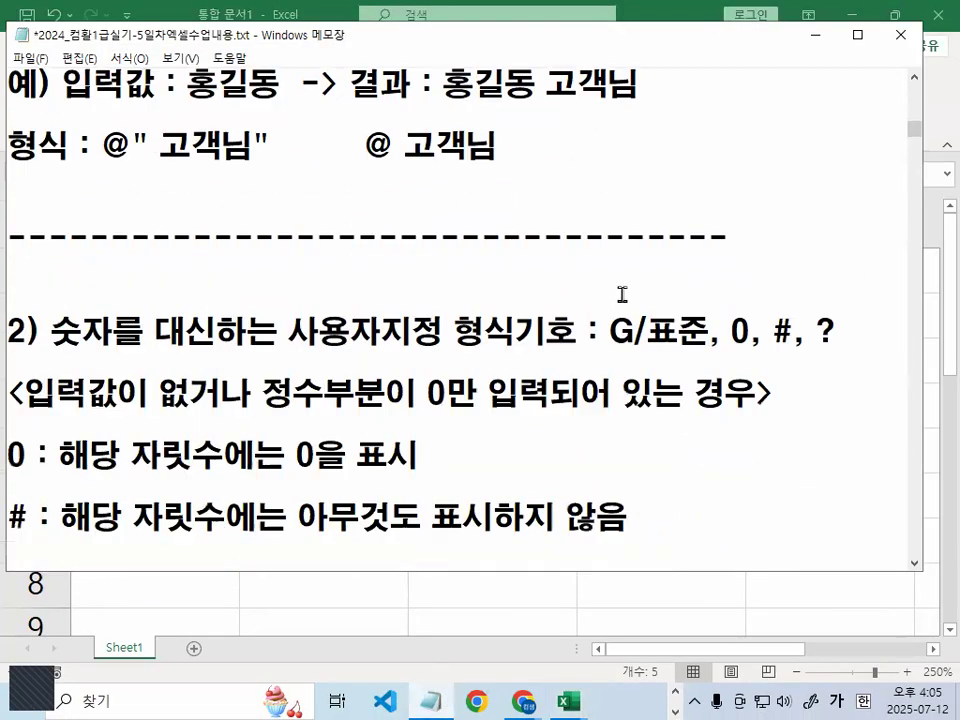
left_click_drag(60, 238, 545, 238)
left_click_drag(608, 238, 879, 231)
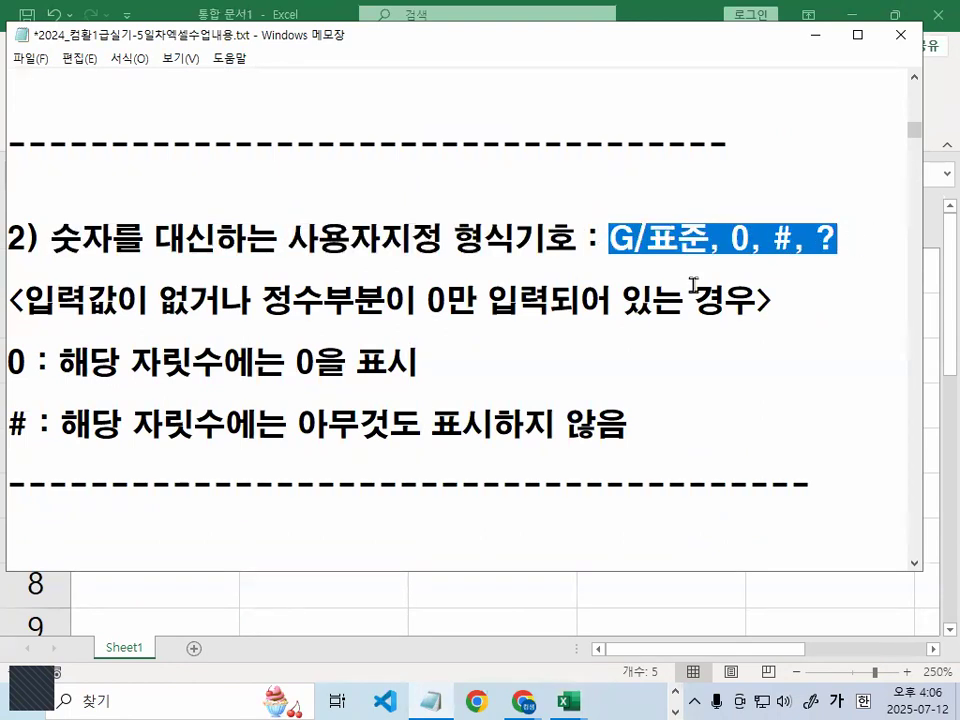
left_click(382, 300)
left_click_drag(36, 358, 10, 362)
left_click_drag(30, 426, 8, 426)
left_click_drag(58, 362, 277, 353)
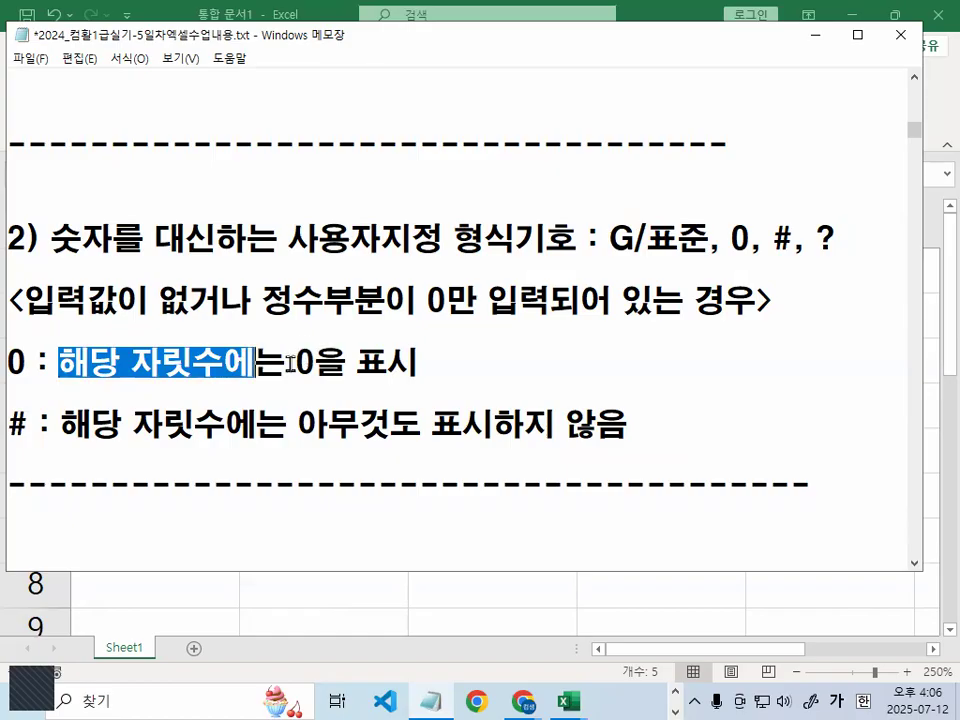
left_click_drag(297, 362, 420, 364)
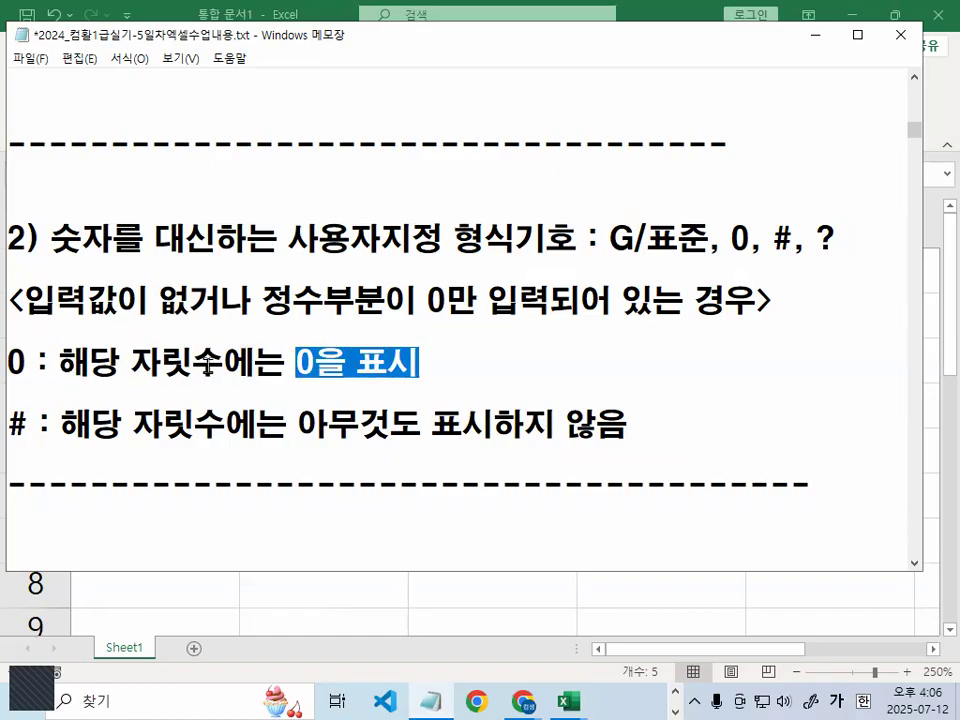
left_click_drag(51, 425, 626, 425)
scroll(625, 418, "down", 2)
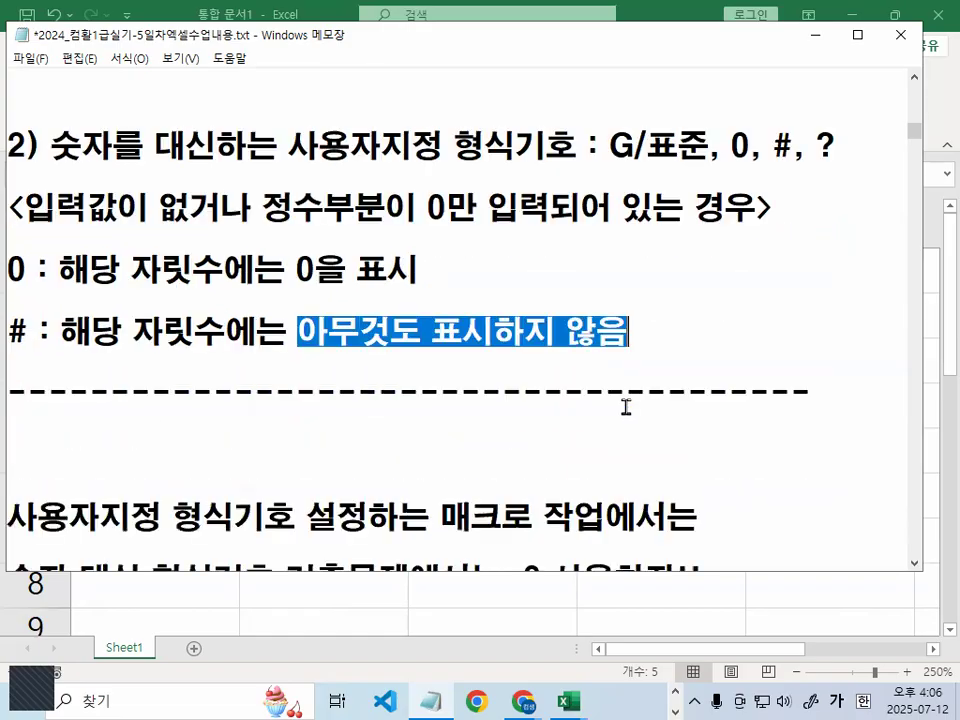
Type the examples '5 -> #.# -> 5.' and '5 -> 0.0 -> 5.0' below the dashes
left_click(619, 360)
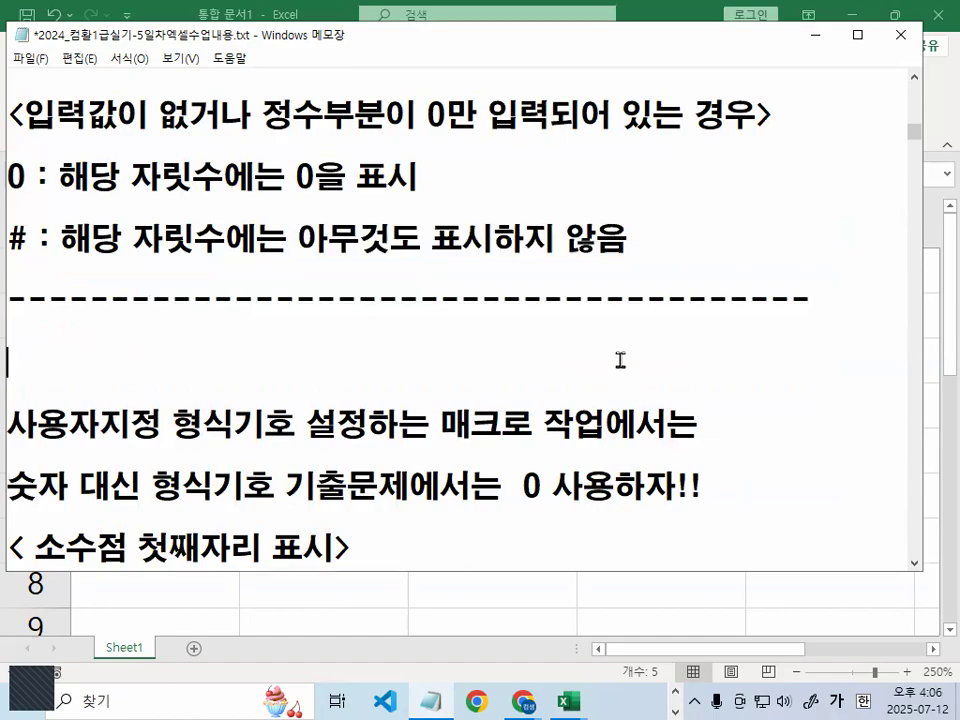
key("Return")
key("Return")
key("Return")
key("Return")
key("Return")
key("Up")
key("Up")
key("Up")
key("Up")
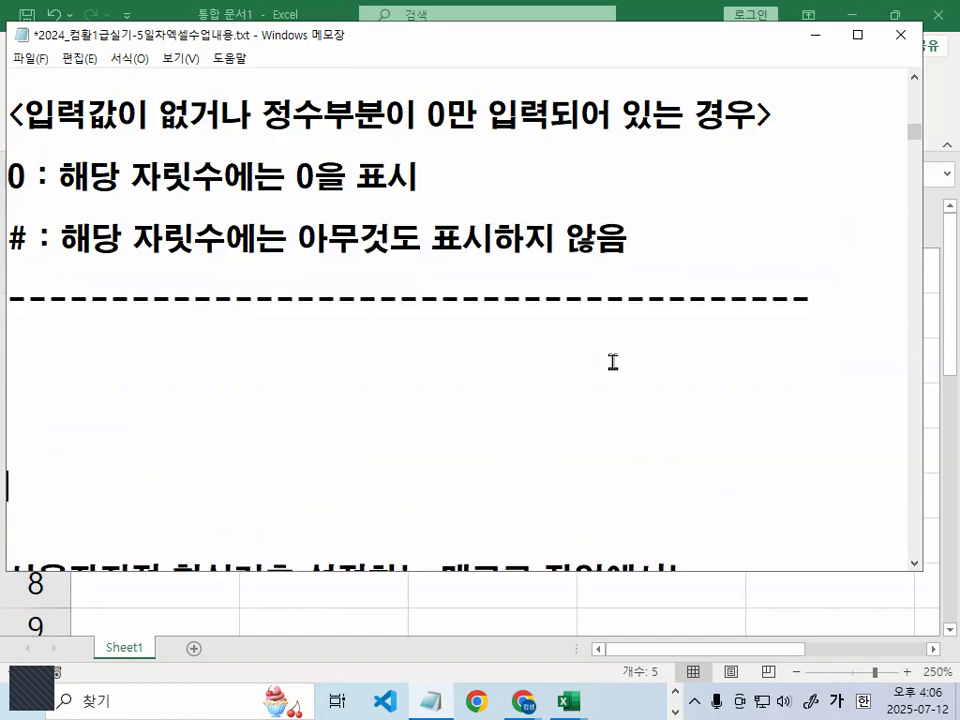
type("1")
key("BackSpace")
type("5   ->   #.# ->")
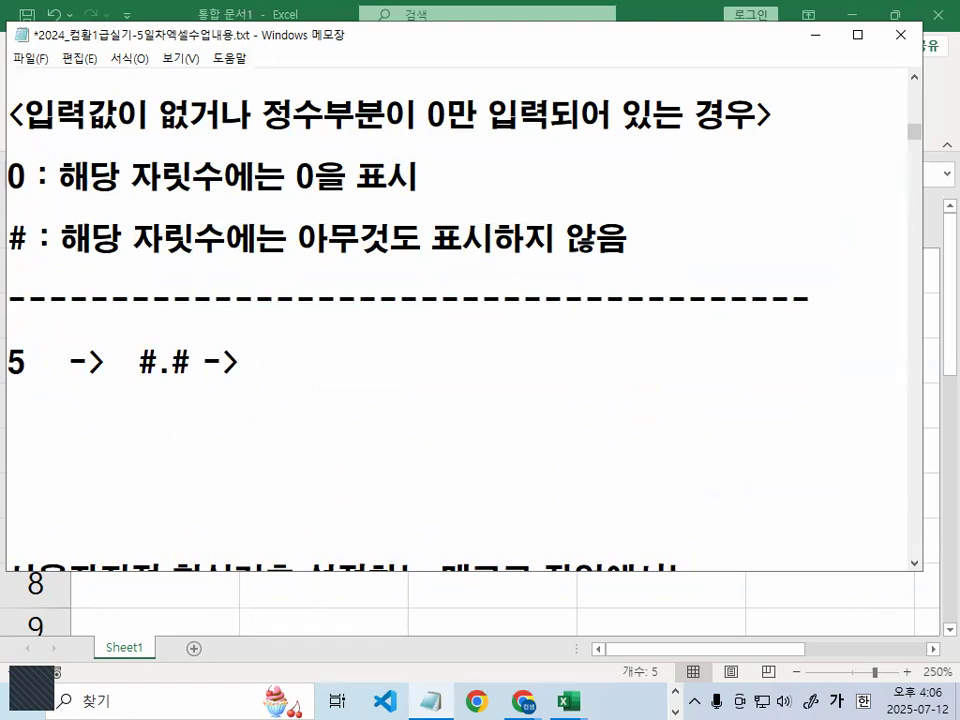
type(" 5.")
key("Return")
type("5   ->   ")
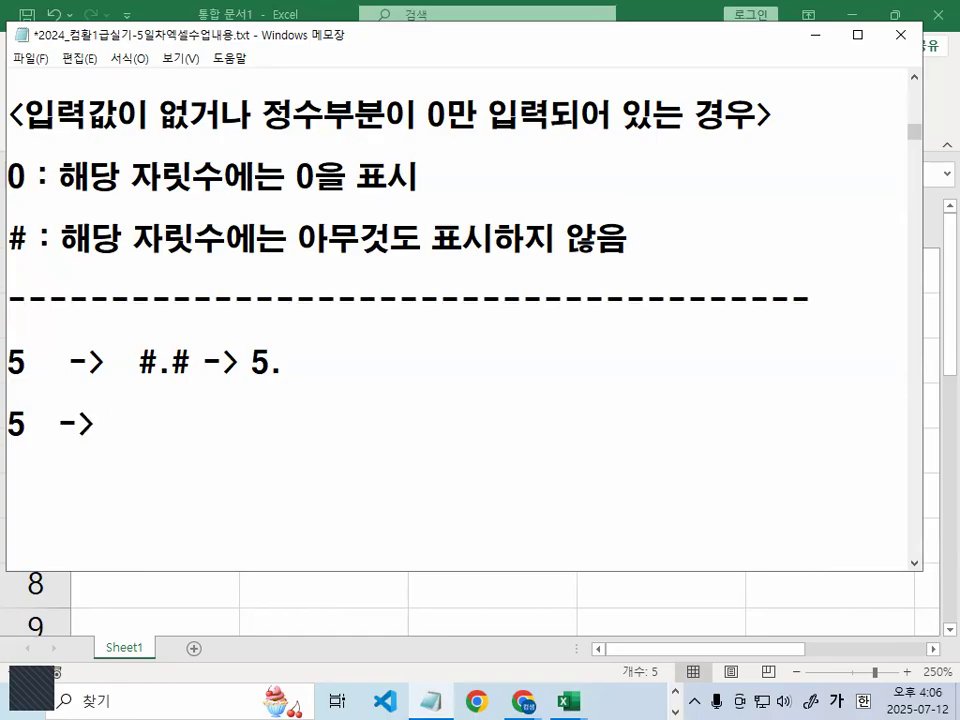
type("0.0  -> 5.")
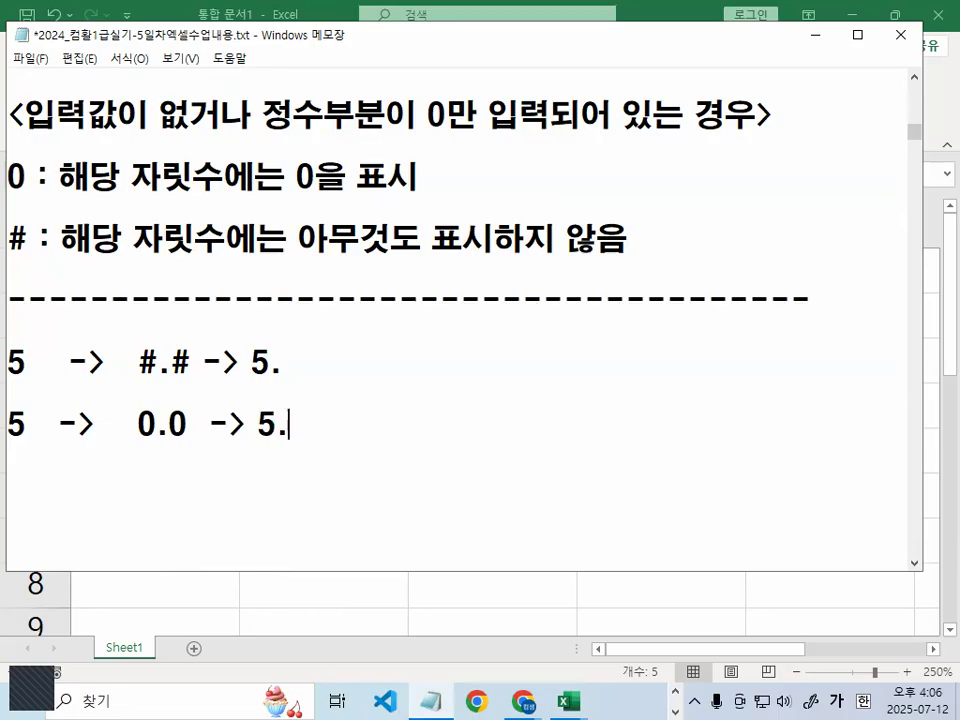
type("0")
key("Return")
key("Return")
Mark up the 0 and # differences in red, then add a dashed separator line
key("ctrl+2")
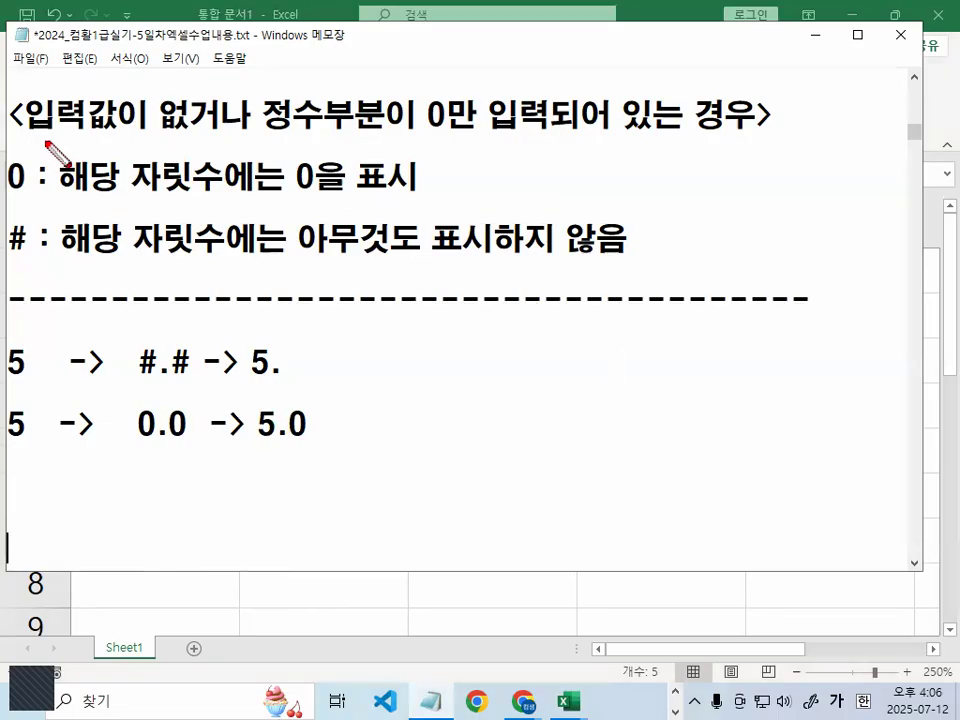
left_click_drag(31, 137, 262, 138)
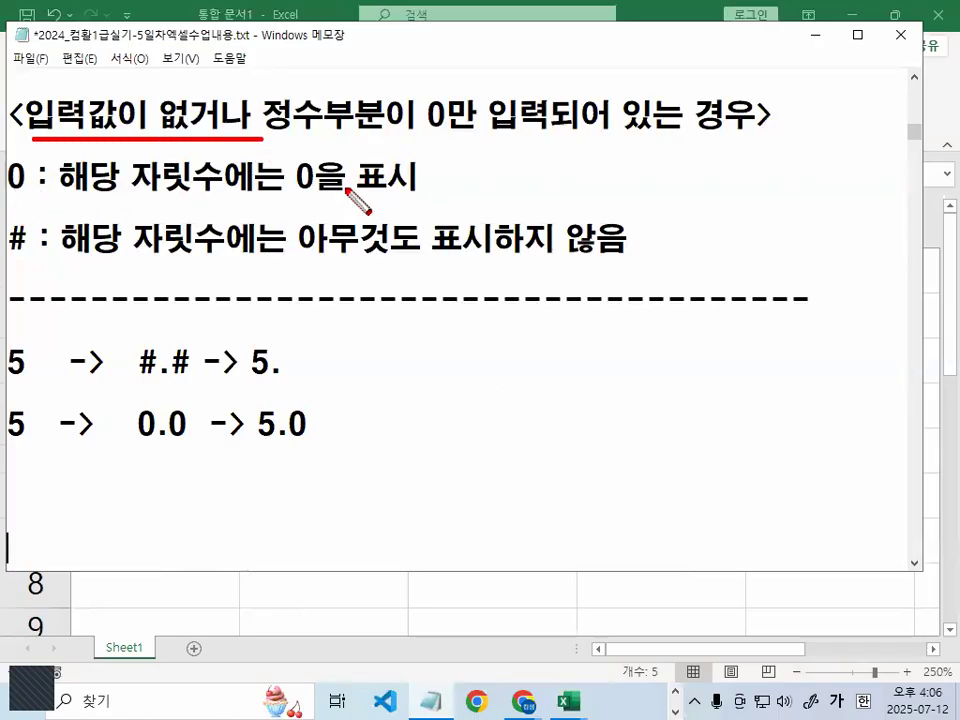
left_click_drag(297, 190, 416, 191)
left_click_drag(281, 437, 312, 437)
mouse_move(301, 343)
left_mouse_down()
mouse_move(288, 373)
mouse_move(302, 362)
left_mouse_up()
mouse_move(192, 345)
left_mouse_down()
mouse_move(176, 377)
mouse_move(197, 368)
mouse_move(178, 430)
mouse_move(204, 442)
mouse_move(222, 428)
left_mouse_up()
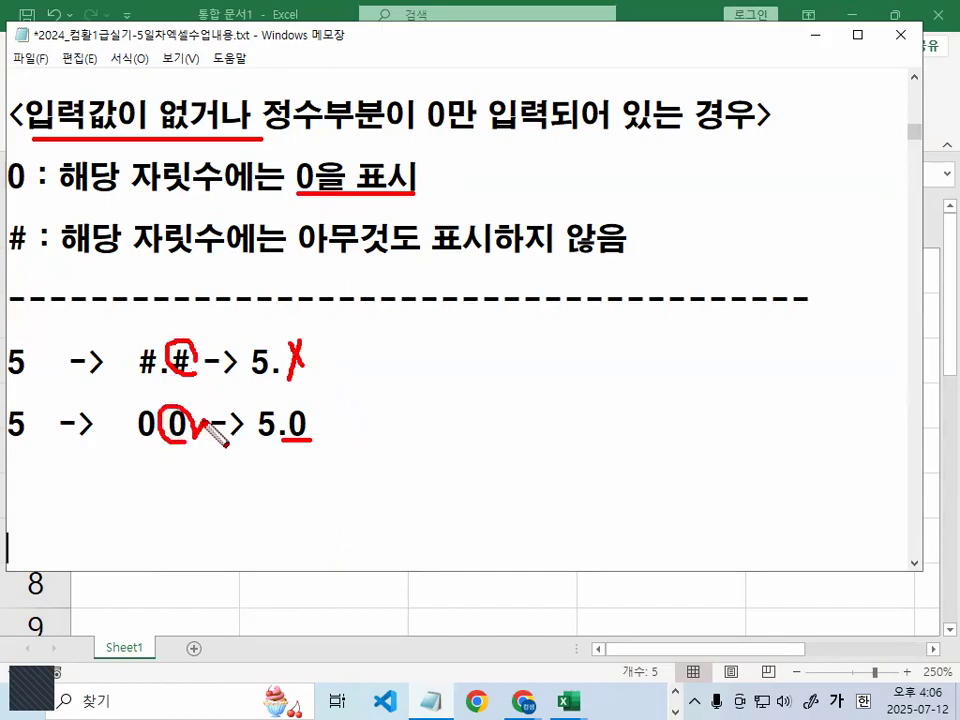
key("Escape")
type("----------------------------")
key("Return")
key("Return")
key("Return")
key("Return")
key("Return")
key("Return")
key("Return")
key("Up")
key("Up")
key("Up")
key("Up")
key("Up")
key("Up")
key("Up")
key("Up")
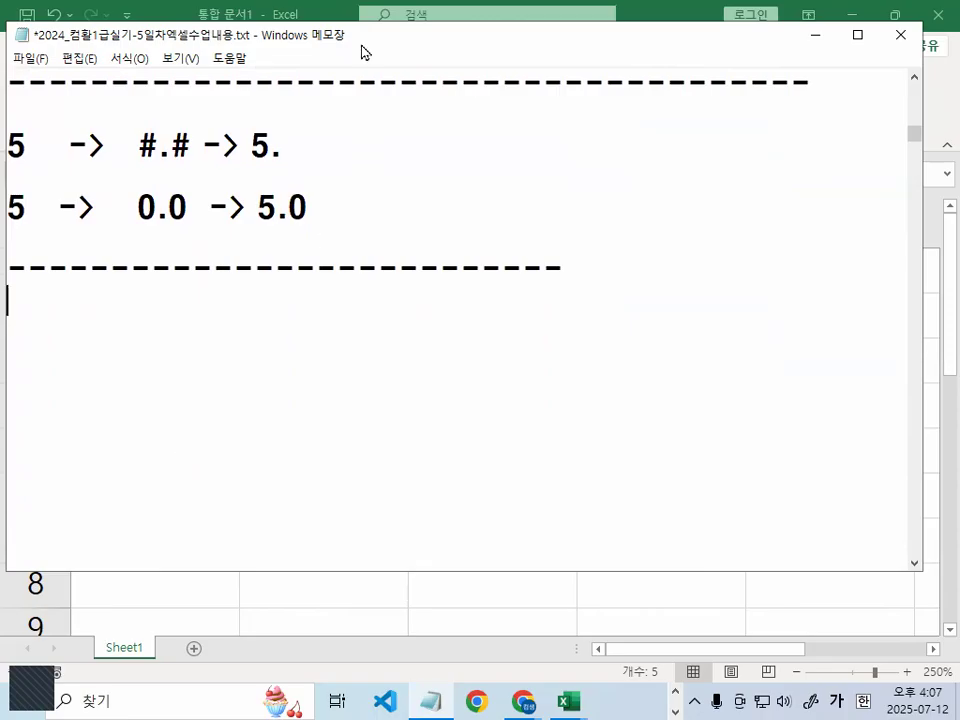
Add the example lines '0 -> 0 -> 0' and '0 -> # ->' to the notes
left_click_drag(366, 45, 401, 38)
type("0  ->")
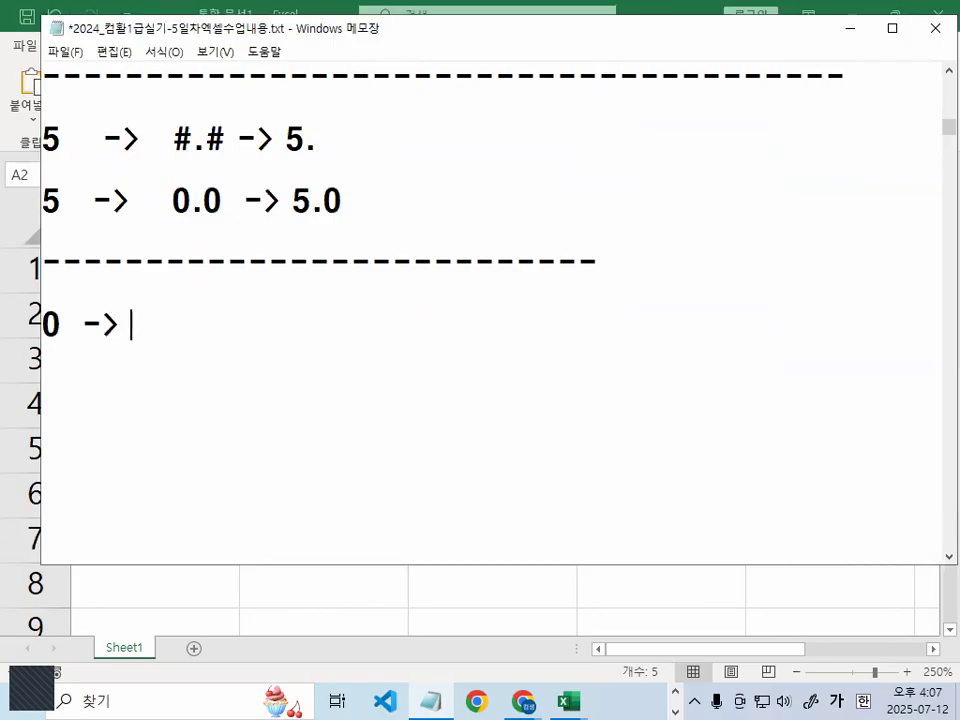
type("   0   ->   0")
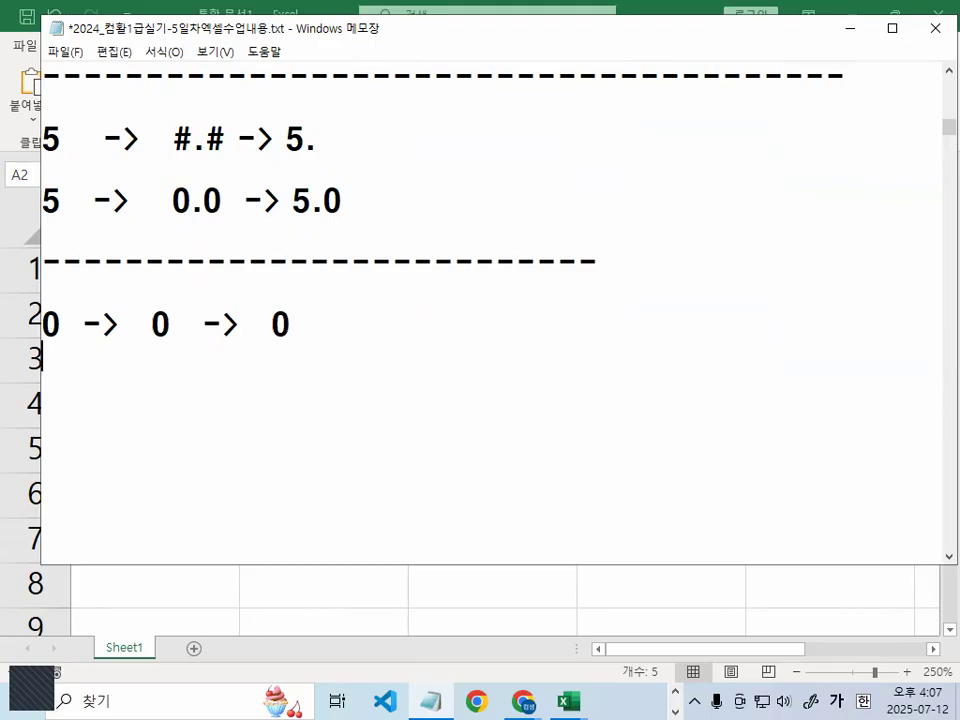
key("Return")
type("-")
type("0")
type("  _")
key("BackSpace")
key("BackSpace")
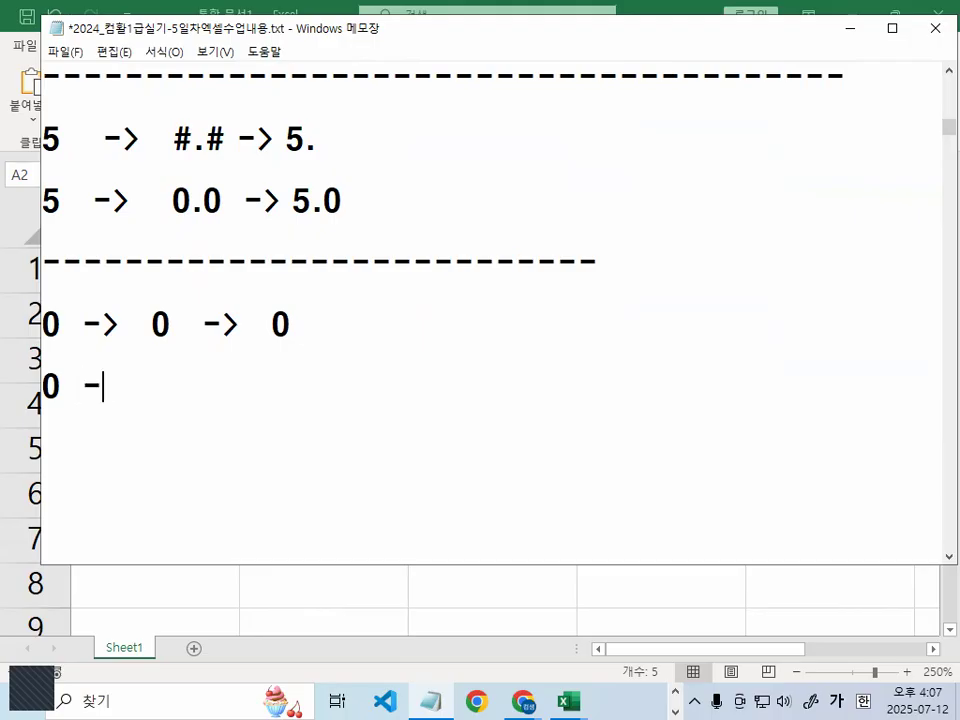
type("-> # ")
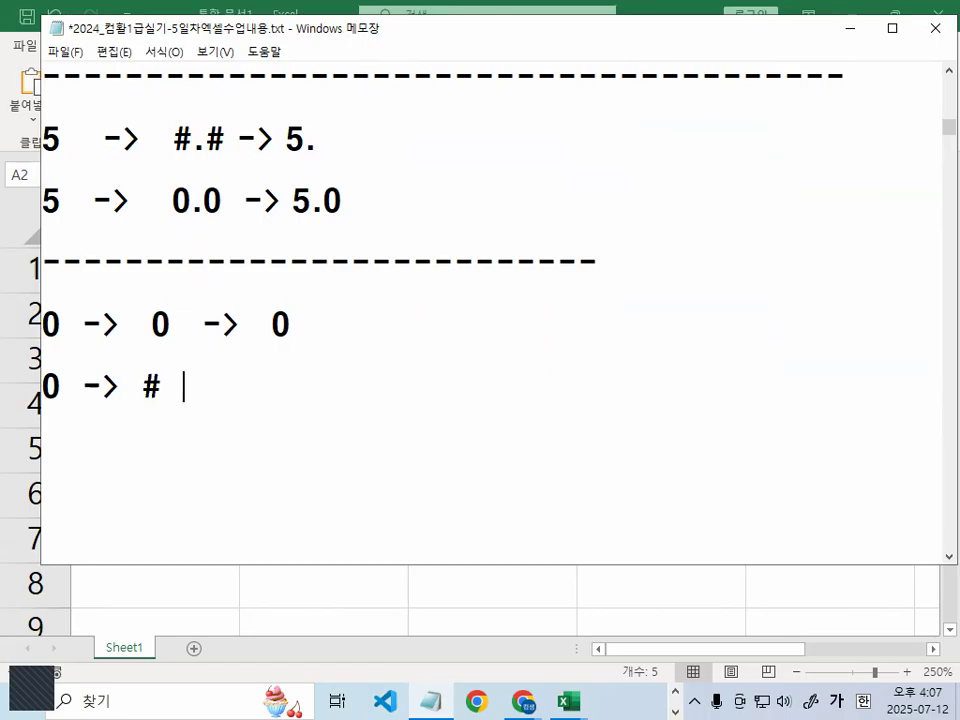
type("  -> ")
type("DK")
Complete the # example with '아무것도 표시하지 않는다.' and close it with a dashed line
type("아")
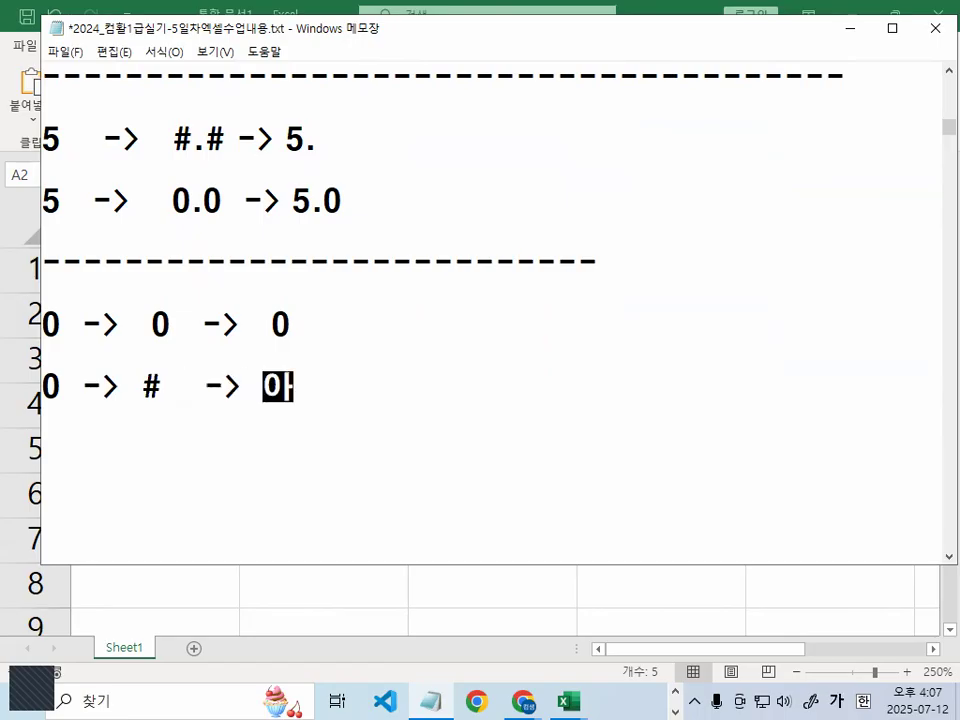
type("무것도 표시하지")
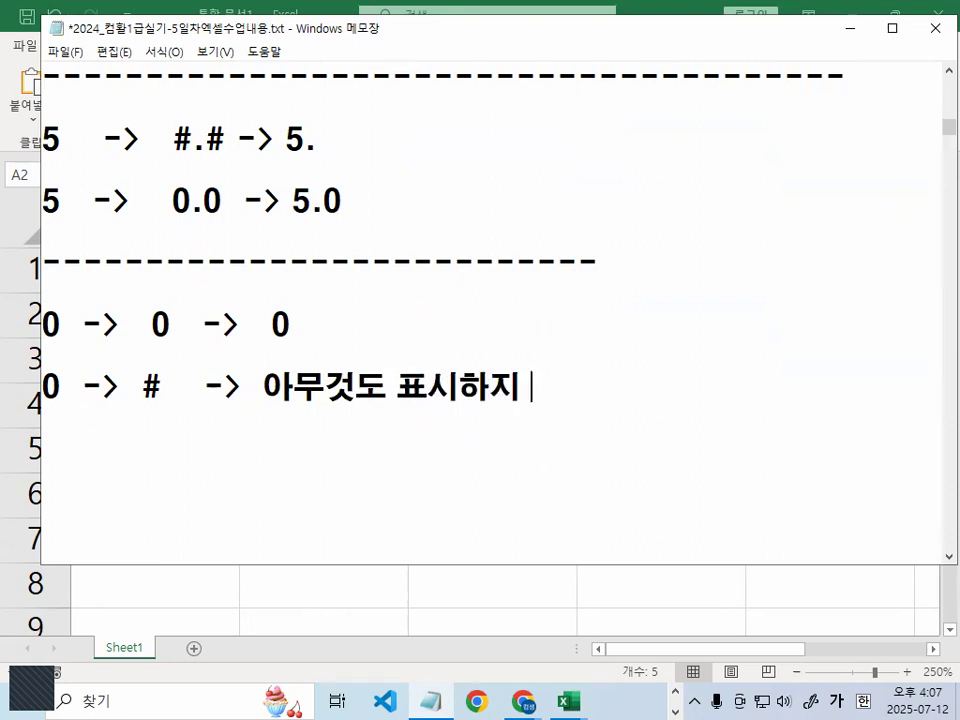
key("BackSpace")
key("BackSpace")
key("BackSpace")
type("하지 않ㄴ")
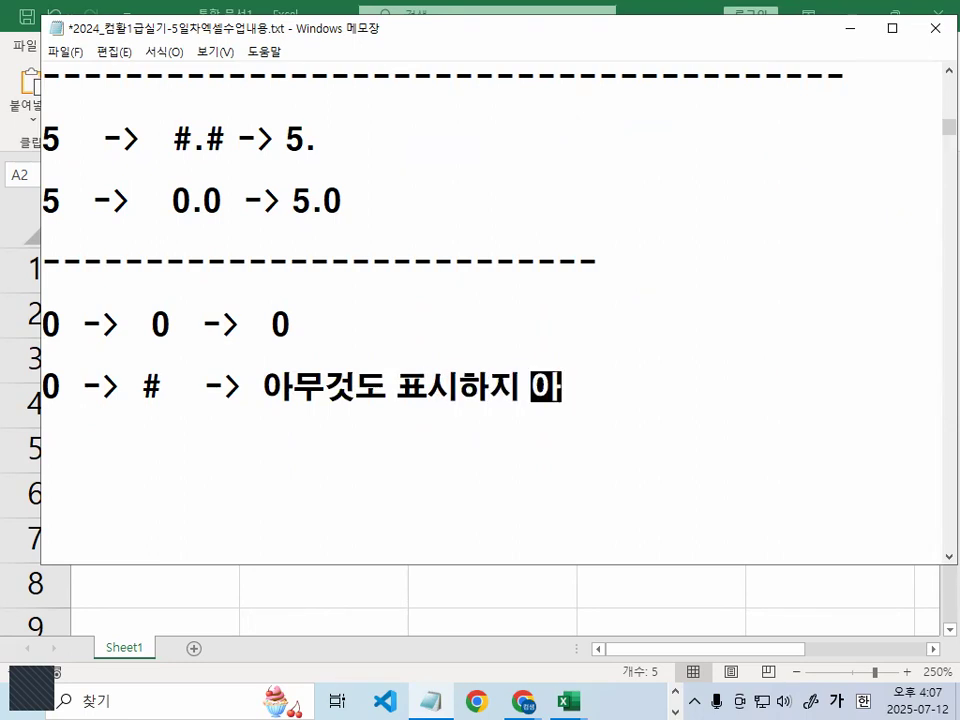
type("ㄴ")
key("BackSpace")
key("BackSpace")
key("BackSpace")
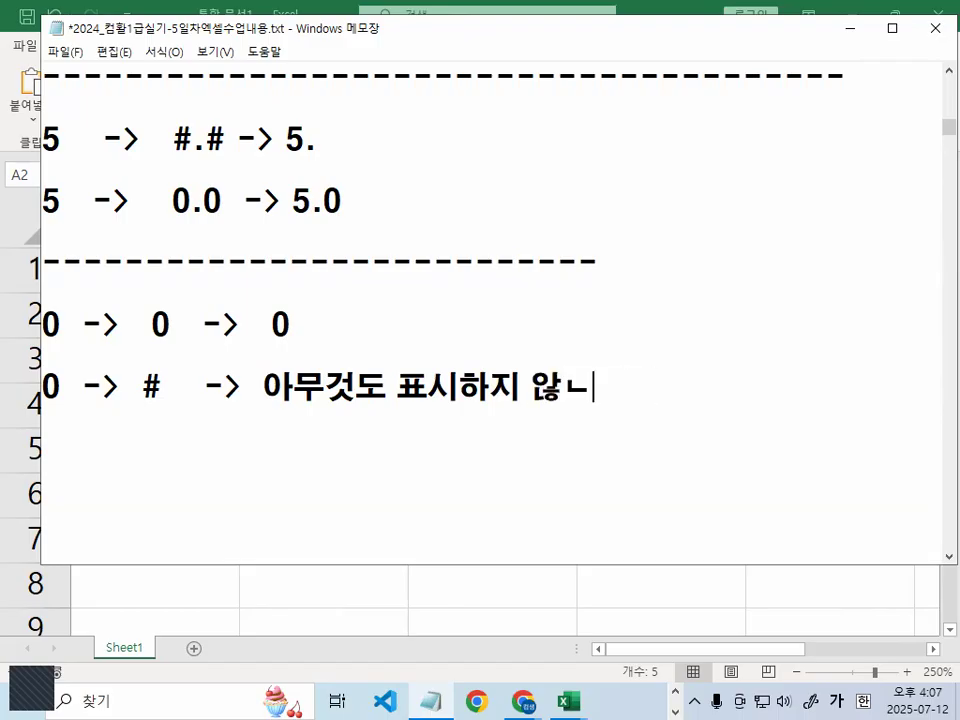
type("안ㅎ는다.")
key("Return")
type("-------------------------------")
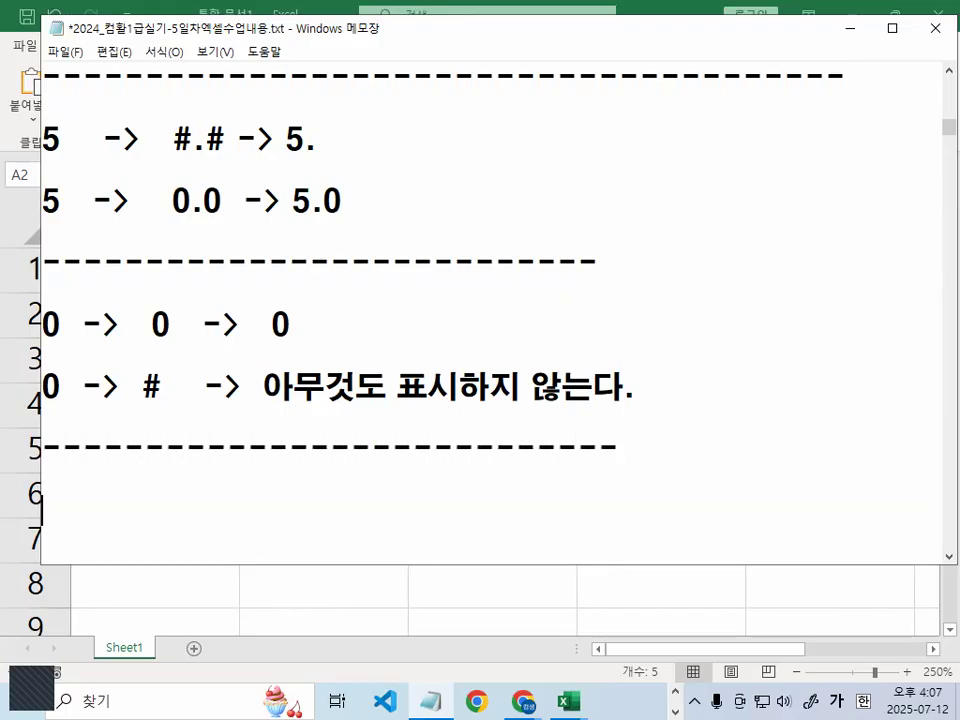
key("Delete")
key("Delete")
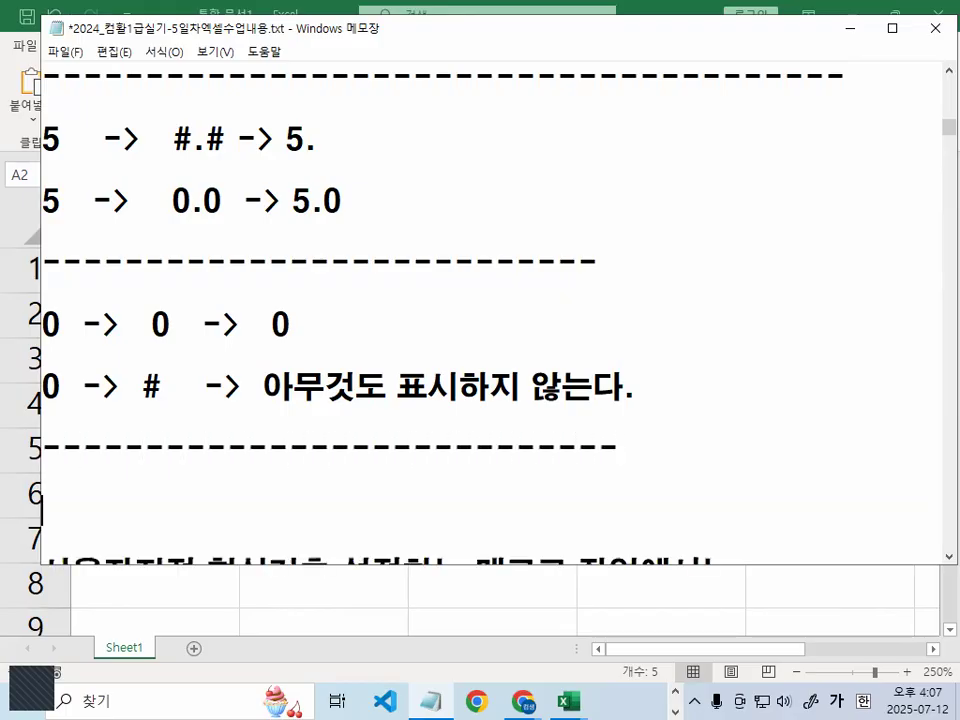
key("Down")
key("Down")
key("Down")
key("Down")
key("Down")
key("Down")
key("Down")
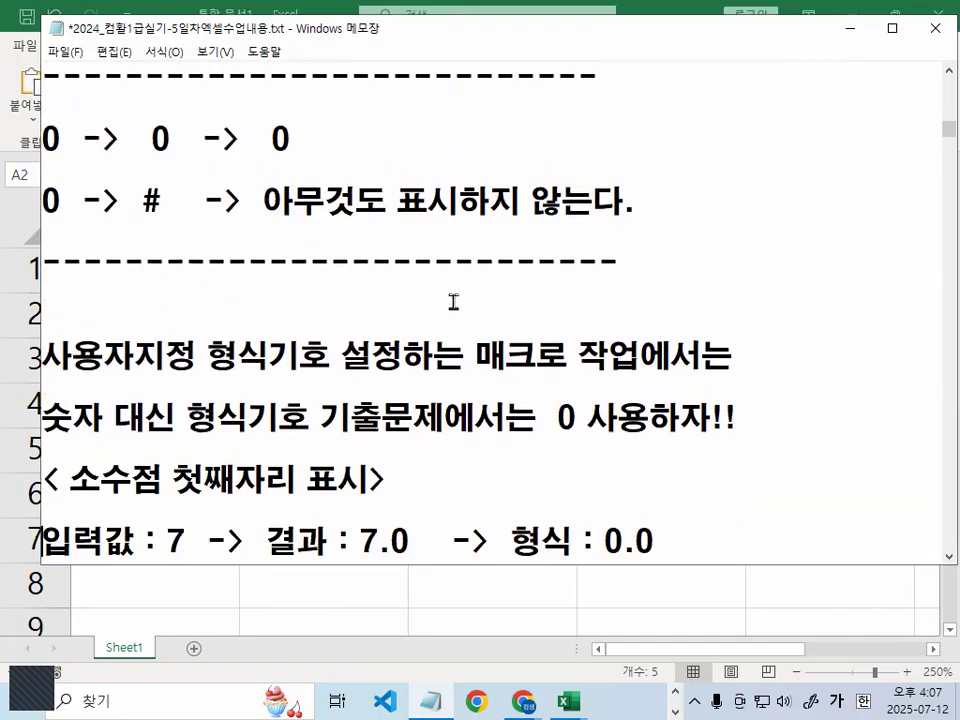
scroll(751, 320, "down", 1)
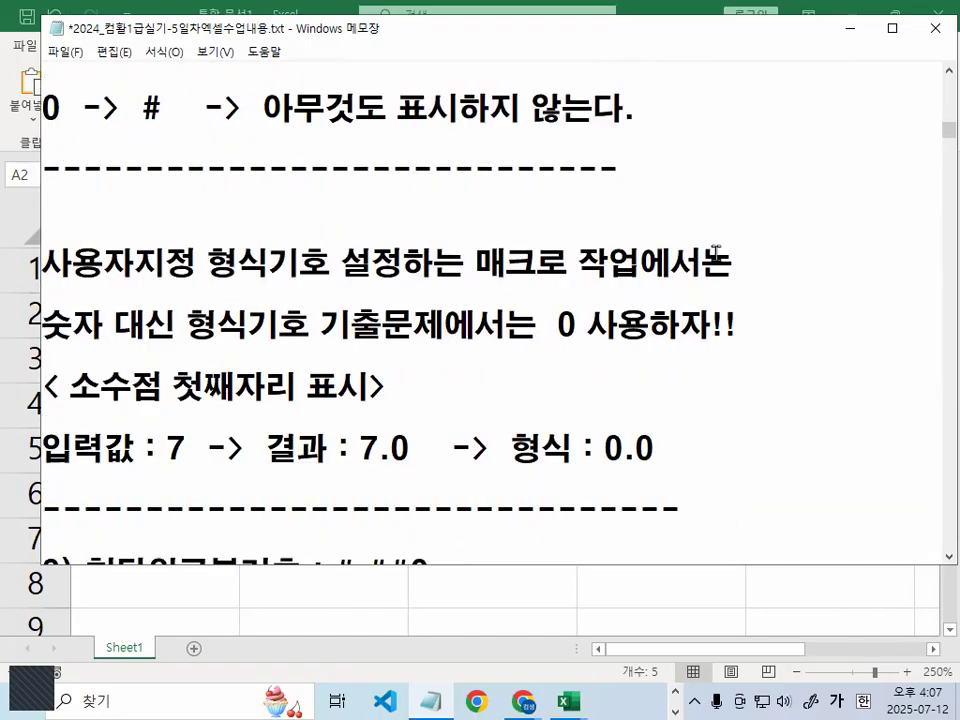
left_click_drag(553, 340, 612, 341)
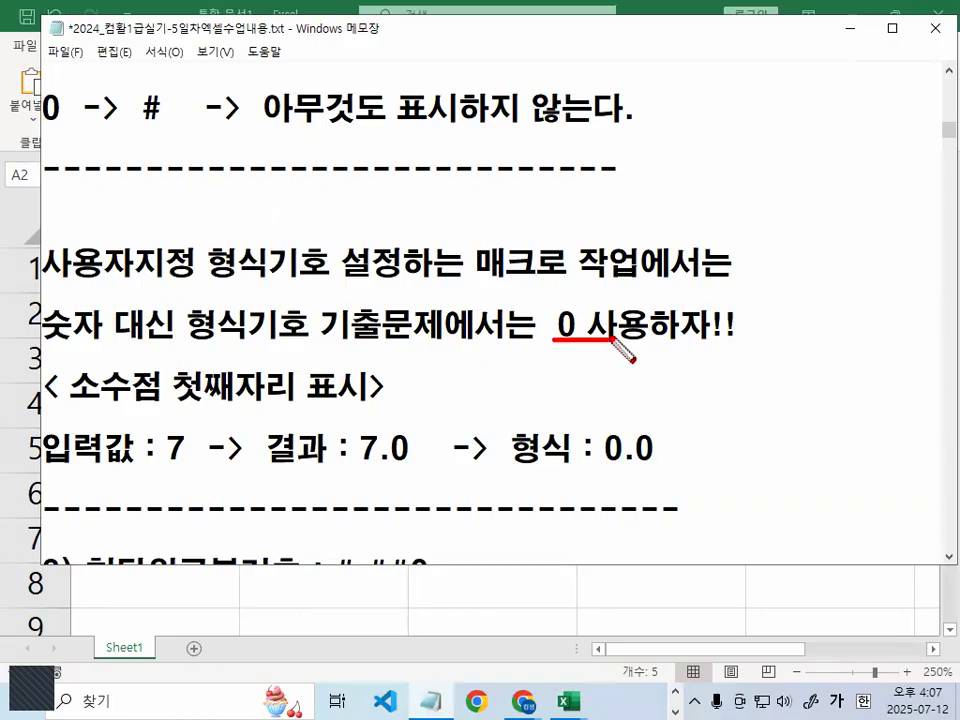
left_click_drag(63, 408, 358, 408)
key("Escape")
scroll(240, 450, "down", 1)
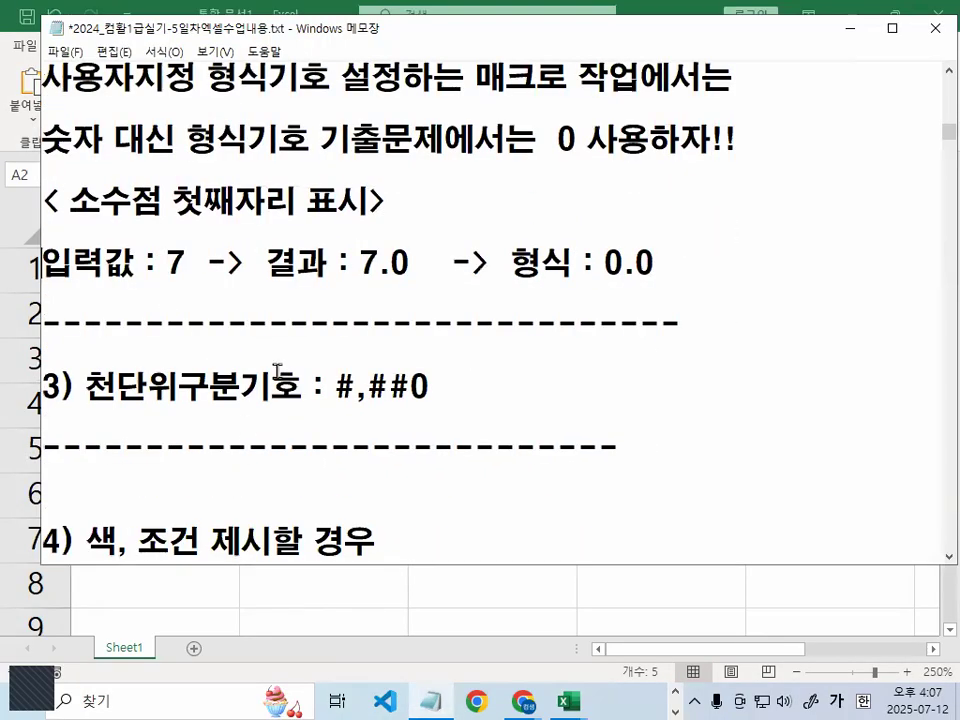
left_click_drag(360, 258, 412, 262)
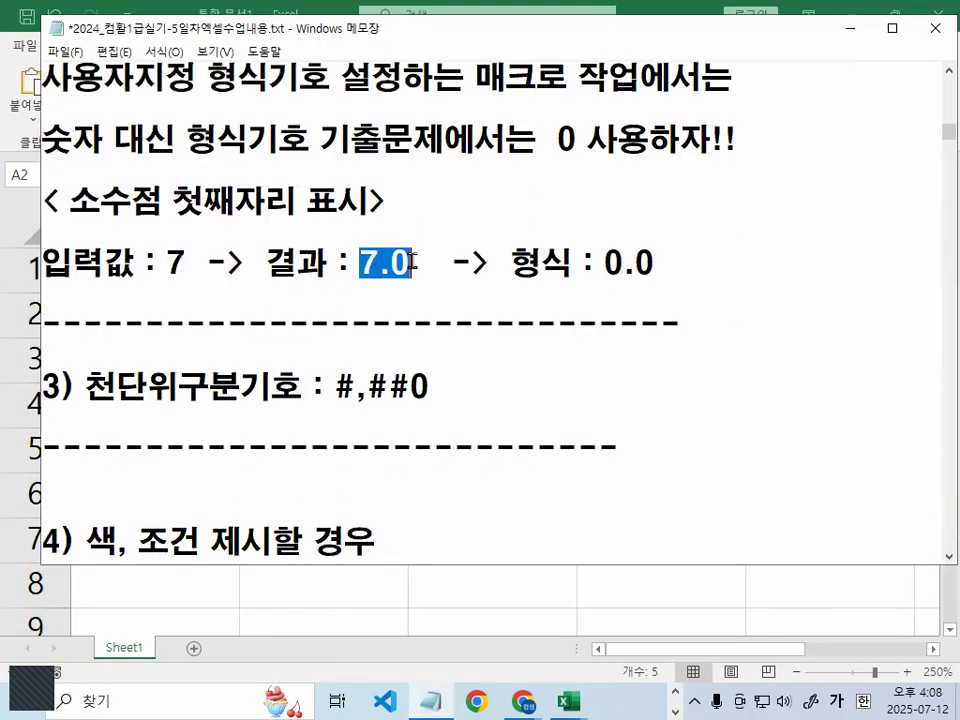
left_click_drag(604, 262, 682, 256)
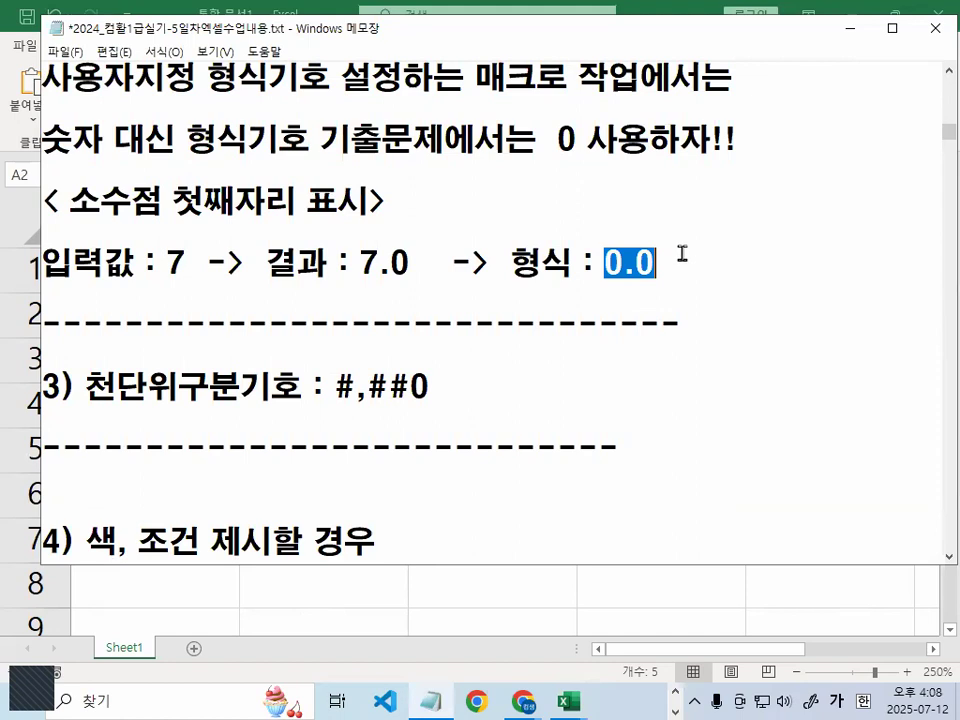
left_click(682, 254)
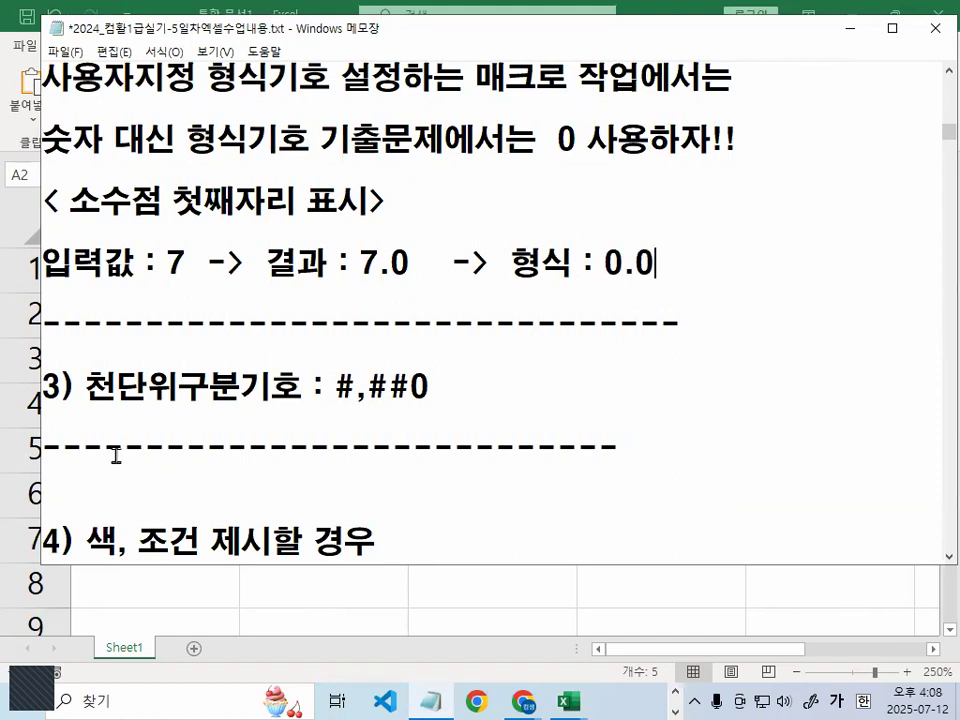
left_click_drag(87, 386, 270, 386)
left_click_drag(337, 386, 440, 386)
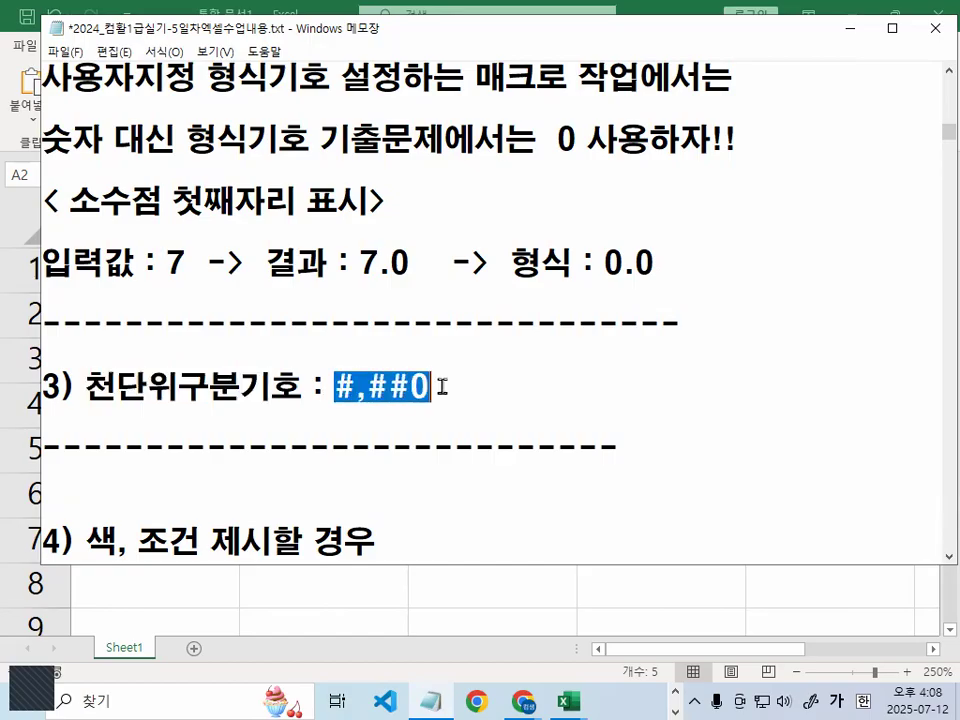
left_click(440, 386)
mouse_move(598, 100)
left_mouse_down()
mouse_move(562, 118)
mouse_move(630, 145)
left_mouse_up()
mouse_move(450, 386)
left_mouse_down()
mouse_move(325, 386)
mouse_move(448, 386)
left_mouse_up()
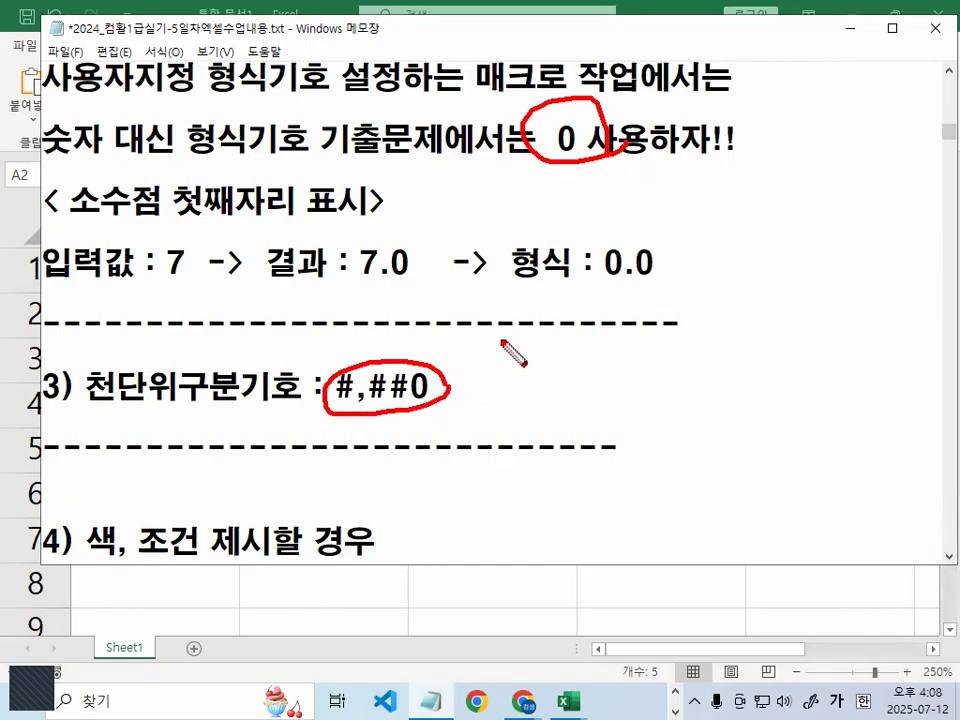
left_click_drag(312, 348, 348, 300)
key("Escape")
scroll(216, 450, "down", 1)
left_click_drag(92, 346, 376, 355)
scroll(162, 360, "down", 1)
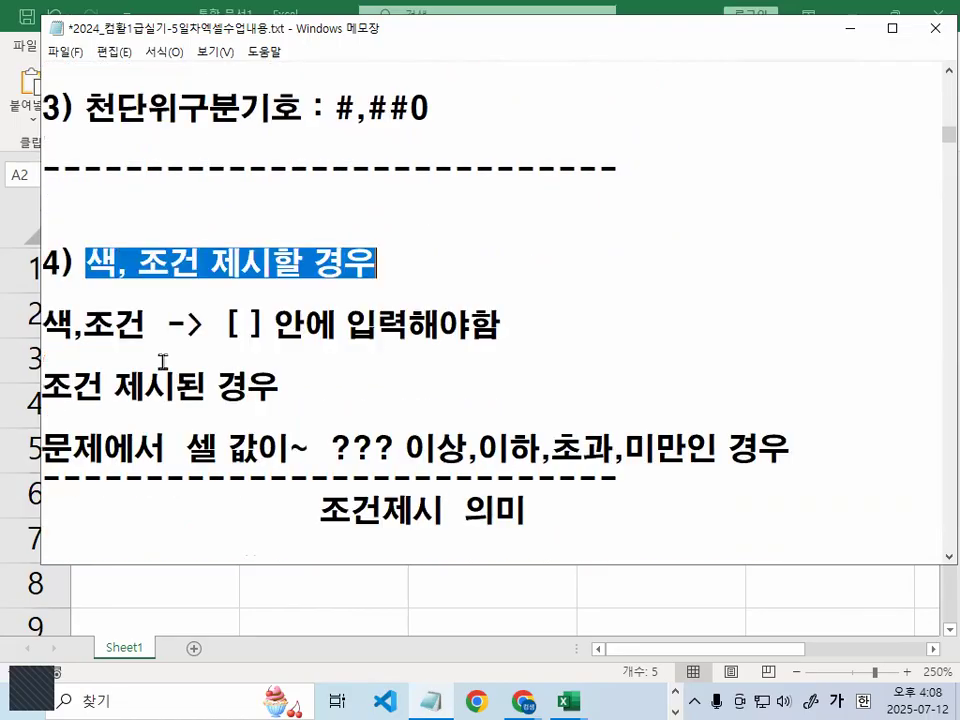
left_click_drag(216, 325, 274, 325)
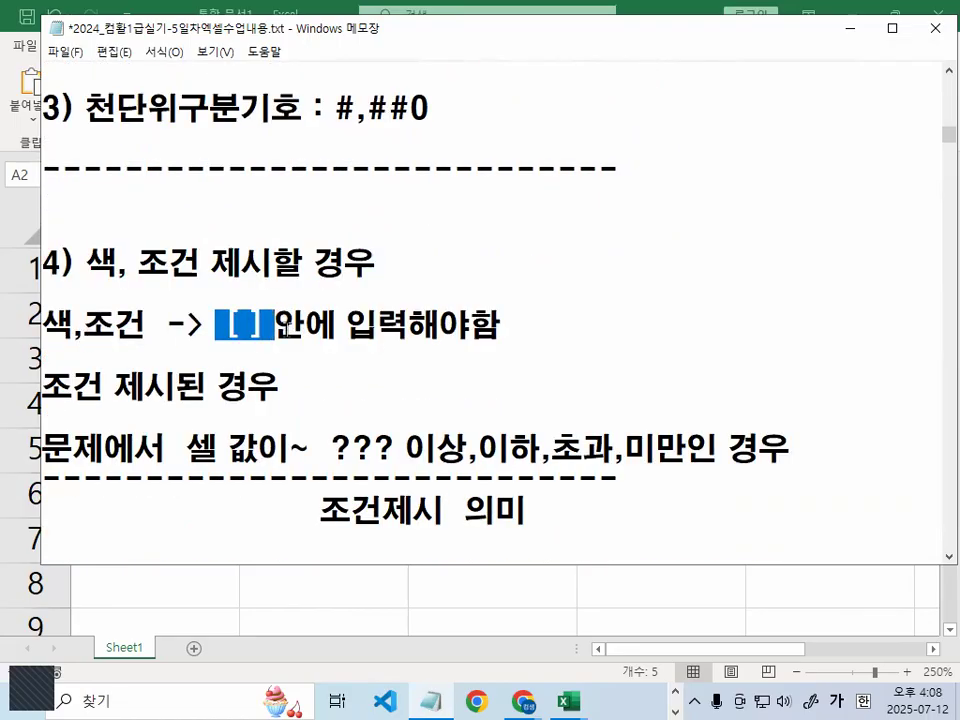
scroll(286, 325, "down", 1)
left_click_drag(50, 291, 293, 289)
left_click_drag(187, 356, 280, 354)
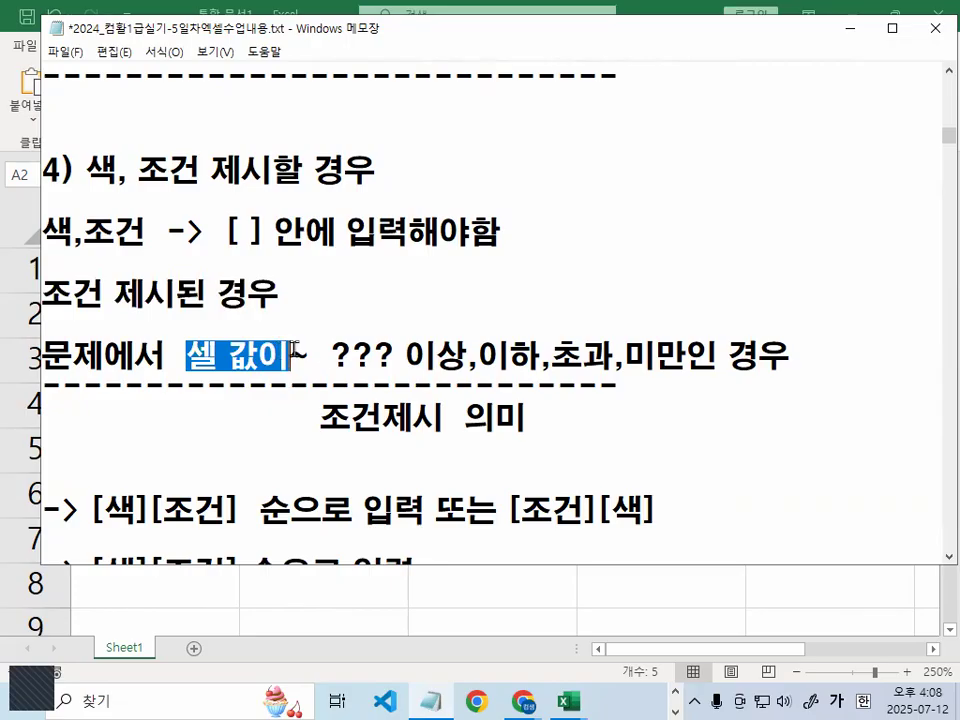
left_click_drag(354, 356, 410, 356)
left_click_drag(478, 356, 505, 356)
left_click_drag(655, 356, 688, 356)
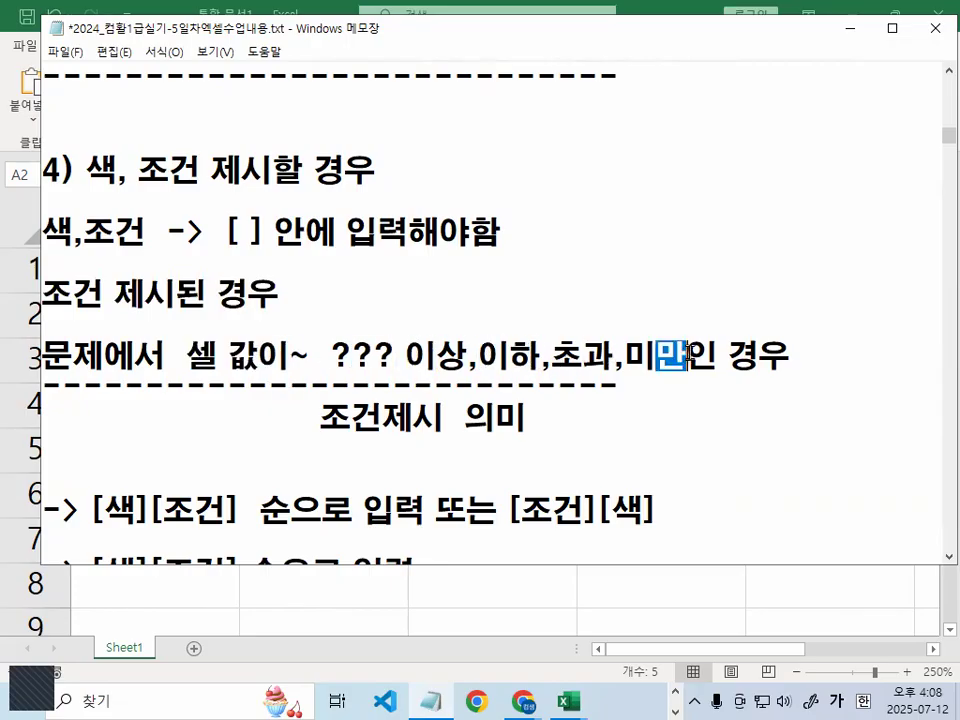
mouse_move(612, 330)
left_mouse_down()
mouse_move(440, 362)
mouse_move(690, 384)
mouse_move(715, 352)
left_mouse_up()
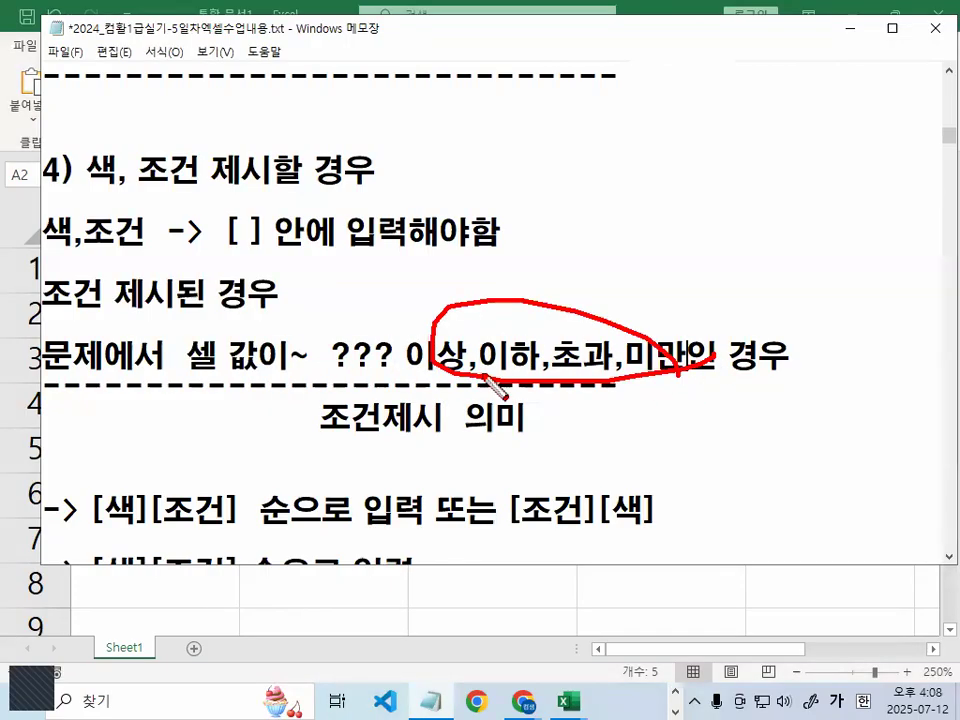
mouse_move(345, 442)
left_mouse_down()
mouse_move(332, 446)
mouse_move(408, 432)
left_mouse_up()
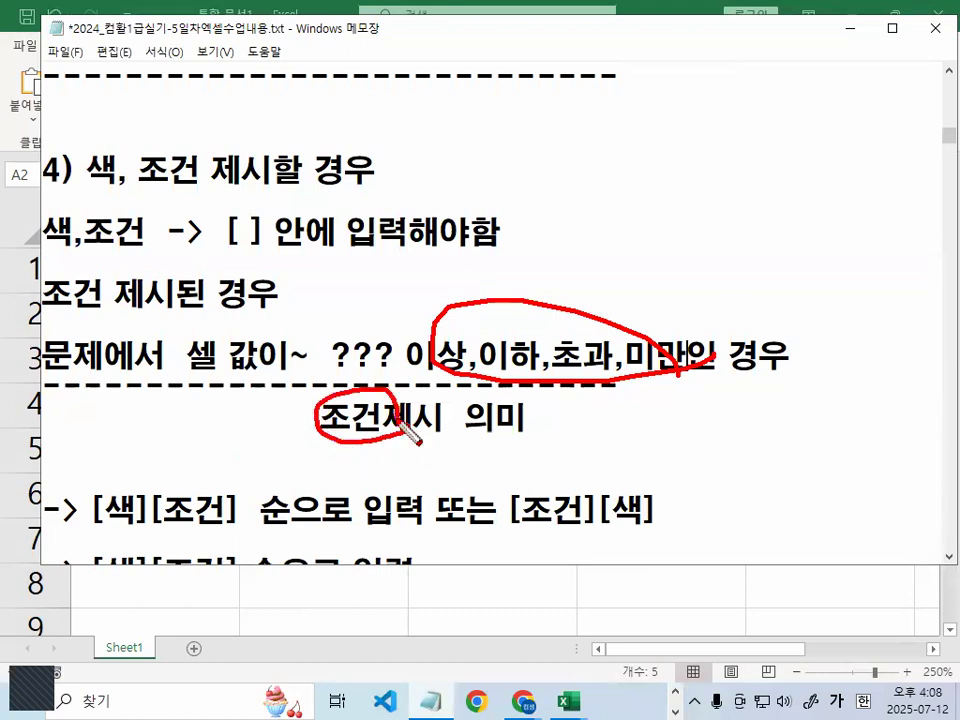
key("Escape")
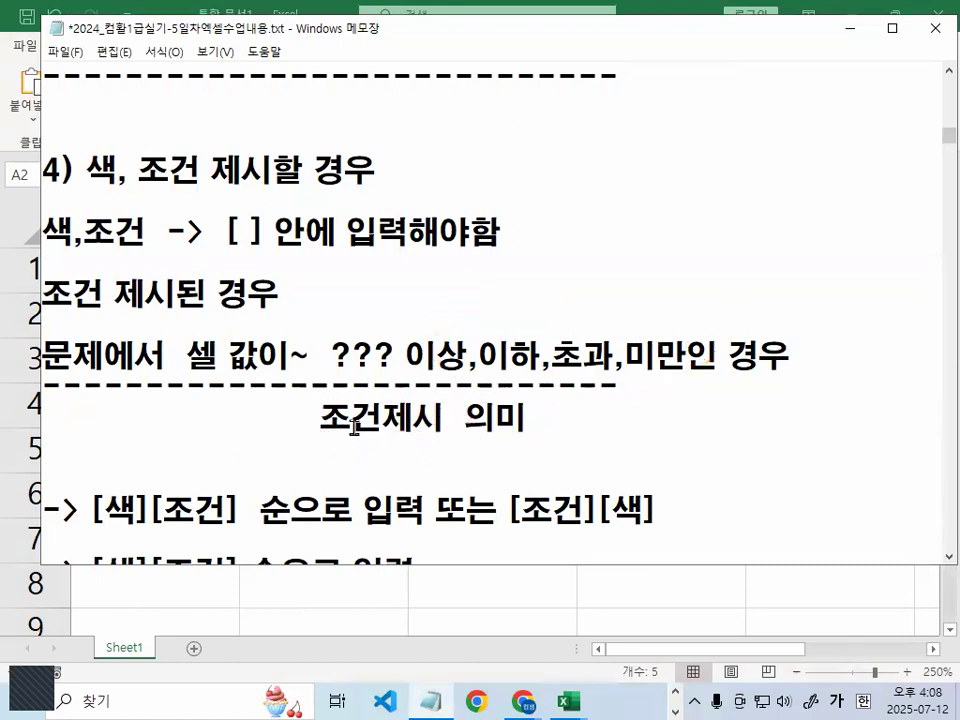
scroll(360, 418, "down", 1)
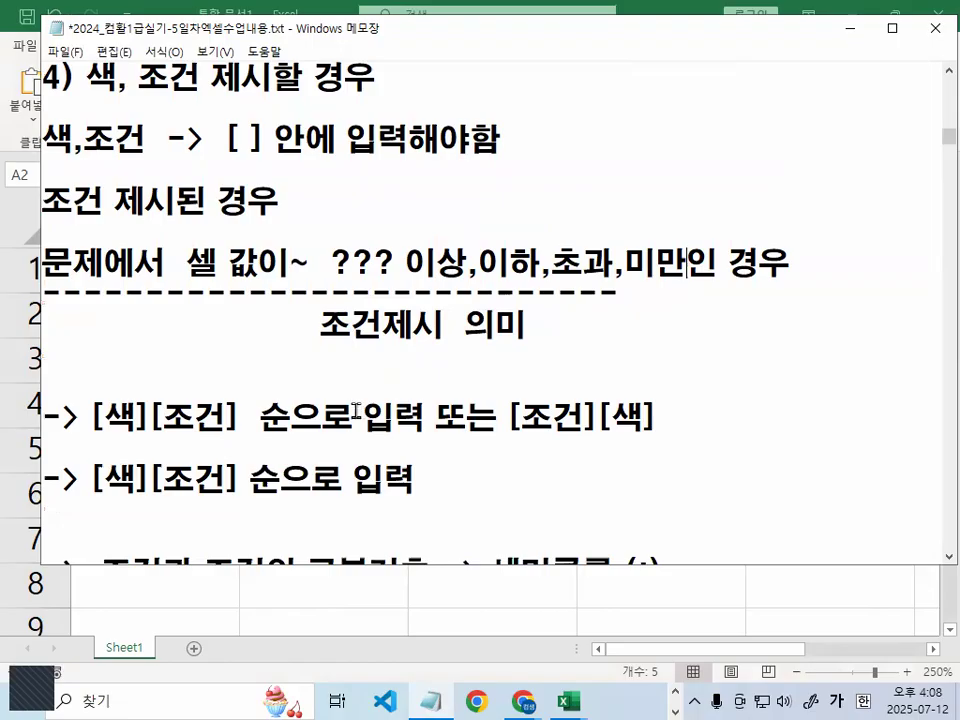
left_click_drag(96, 350, 231, 350)
left_click_drag(515, 342, 653, 338)
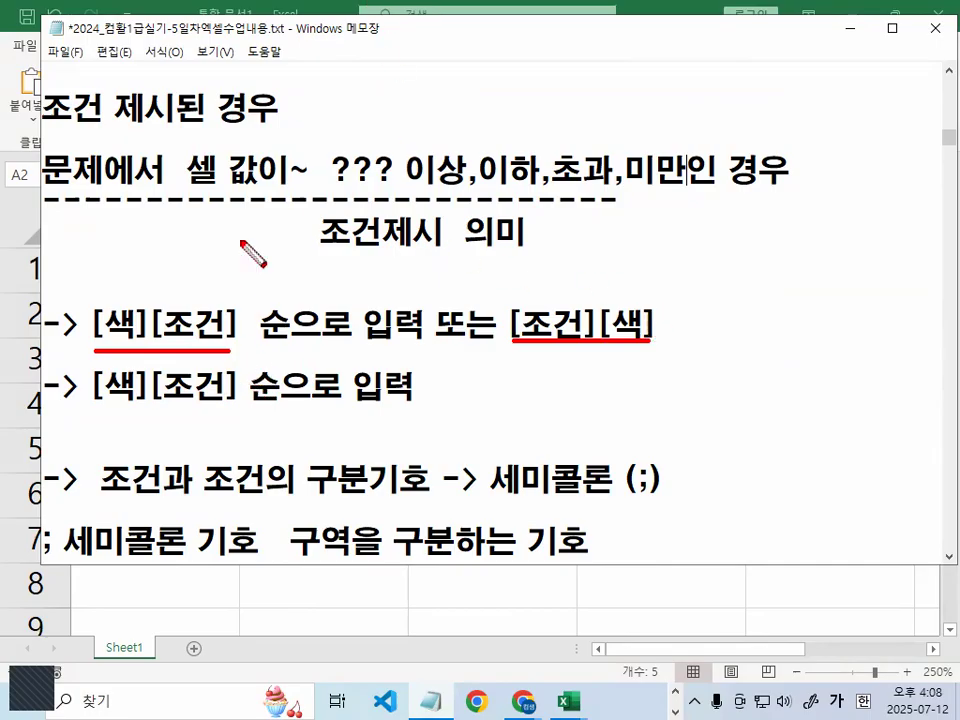
left_click_drag(90, 408, 361, 411)
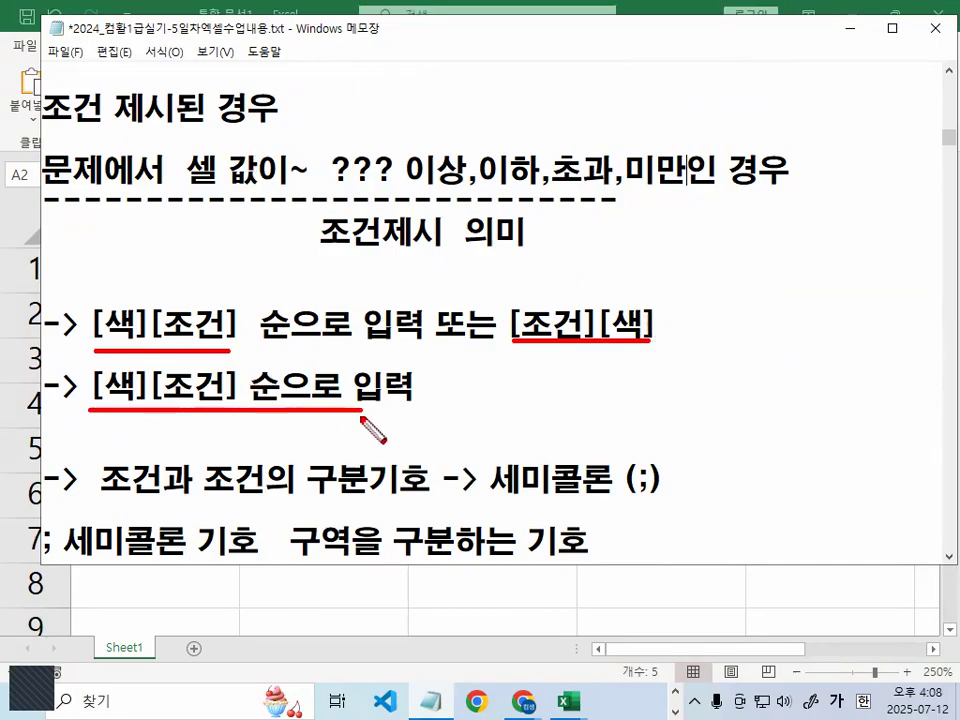
mouse_move(634, 316)
left_mouse_down()
mouse_move(602, 273)
mouse_move(546, 310)
left_mouse_up()
left_click_drag(533, 288, 540, 296)
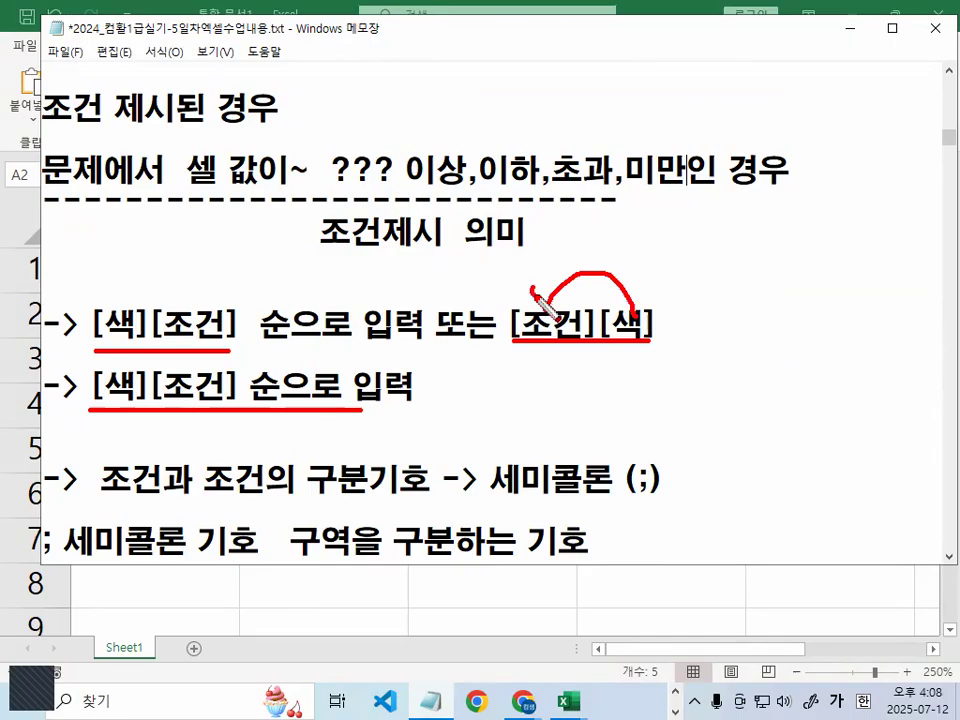
left_click_drag(321, 405, 305, 448)
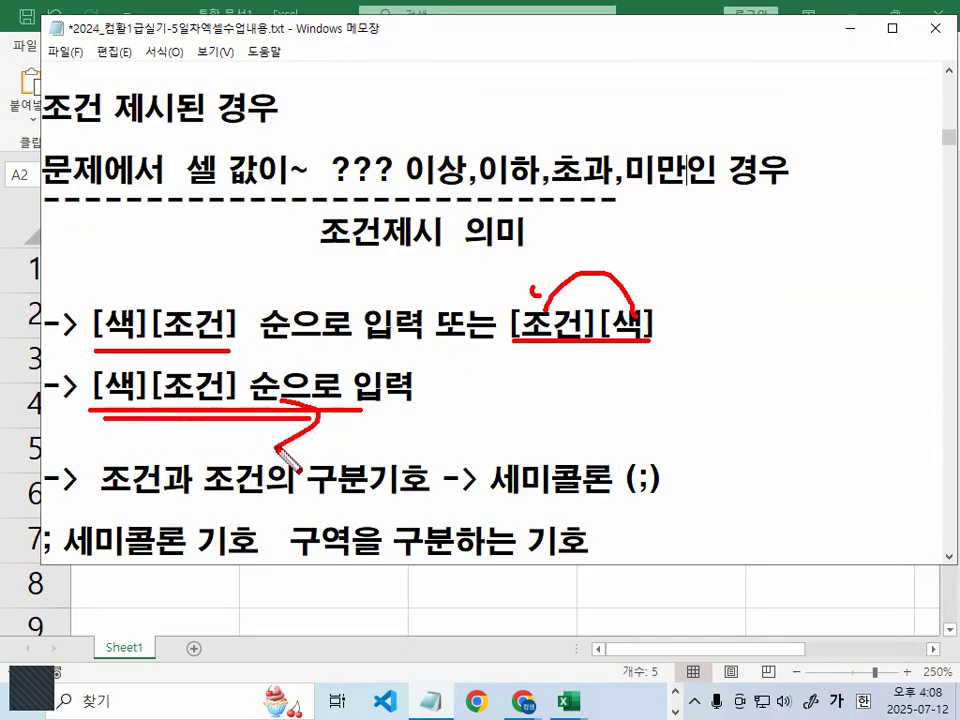
key("Escape")
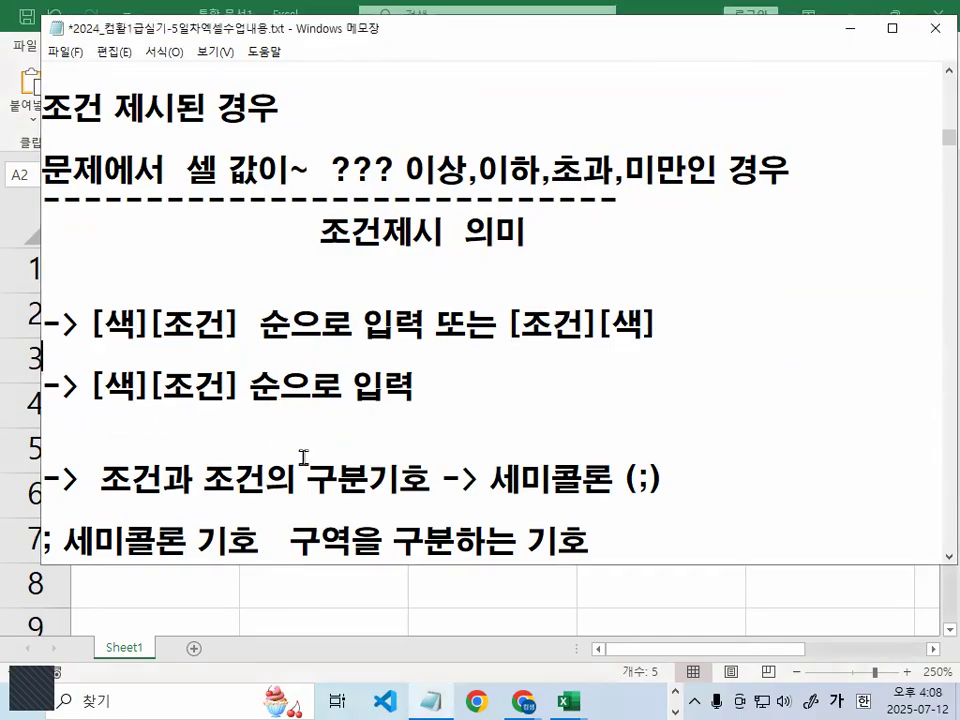
scroll(303, 457, "down", 1)
left_click_drag(101, 387, 431, 387)
left_click_drag(490, 387, 662, 385)
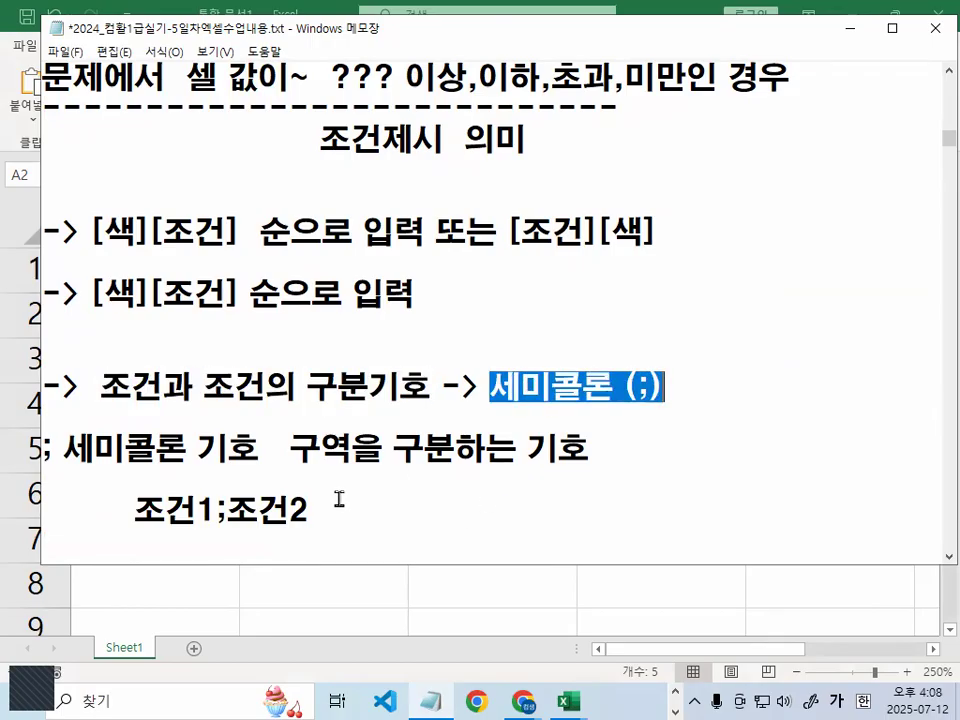
Point out the semicolon that separates 조건1 and 조건2 in the notes
scroll(339, 498, "down", 1)
left_click_drag(136, 426, 167, 426)
left_click(214, 418)
key("shift+Right")
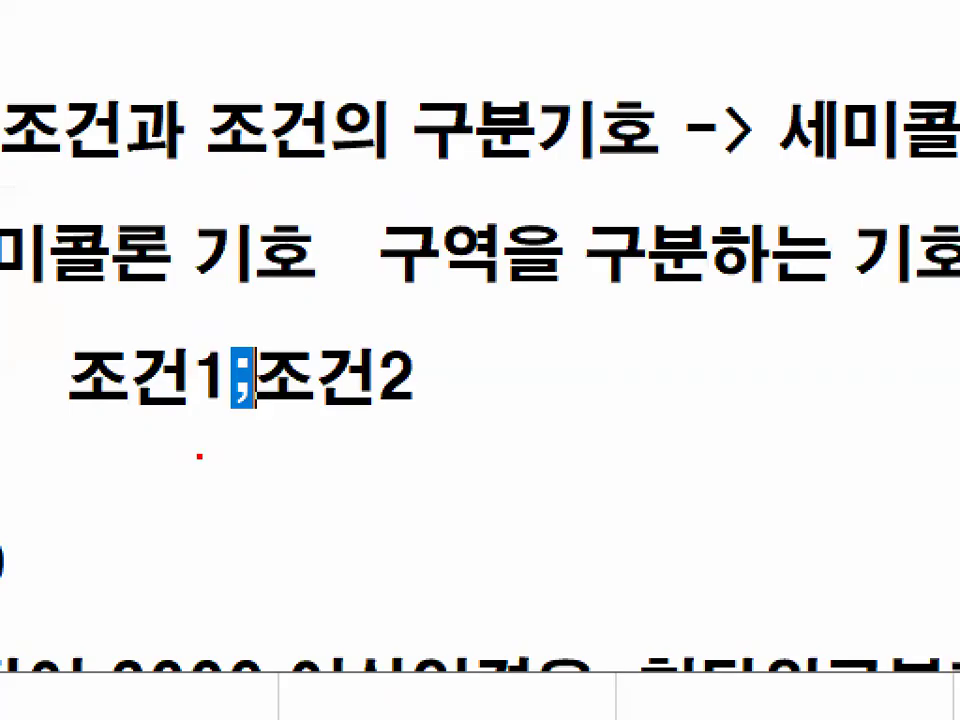
left_click_drag(59, 423, 470, 410)
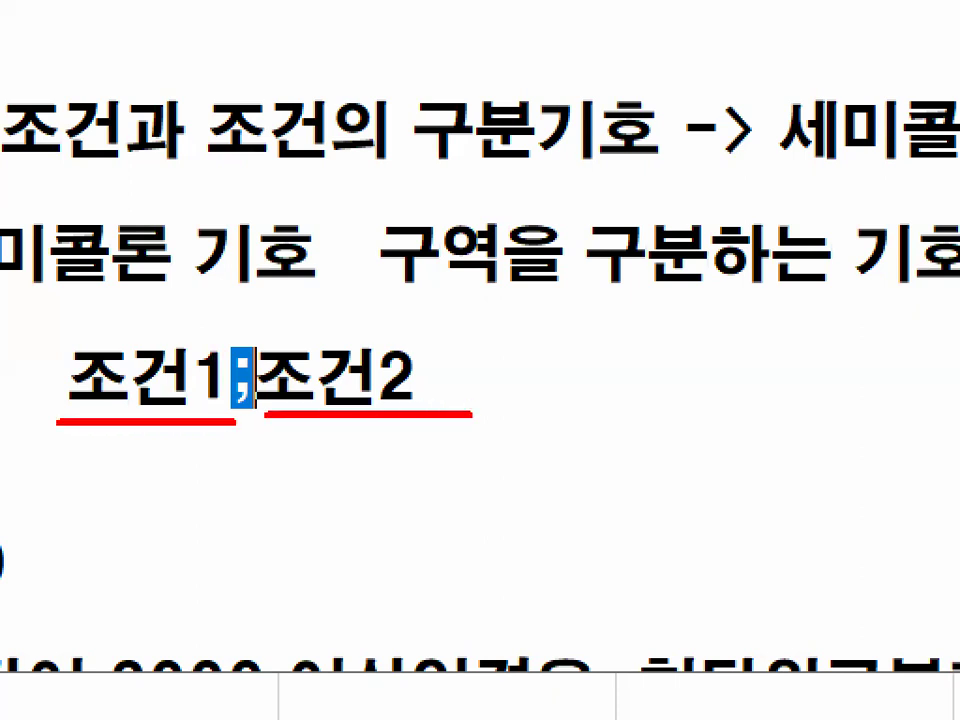
key("Escape")
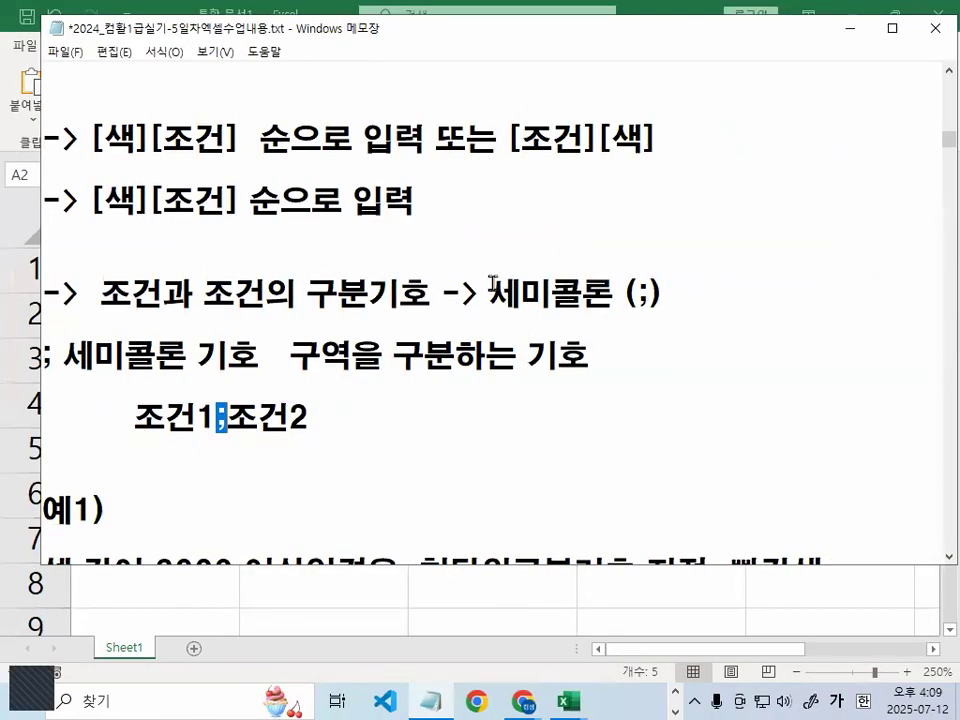
left_click_drag(492, 283, 723, 284)
left_click(413, 344)
Mark the 셀 값이 3000 이상인 condition, thousands-separator wording and 파란색 in the example lines
scroll(409, 346, "down", 2)
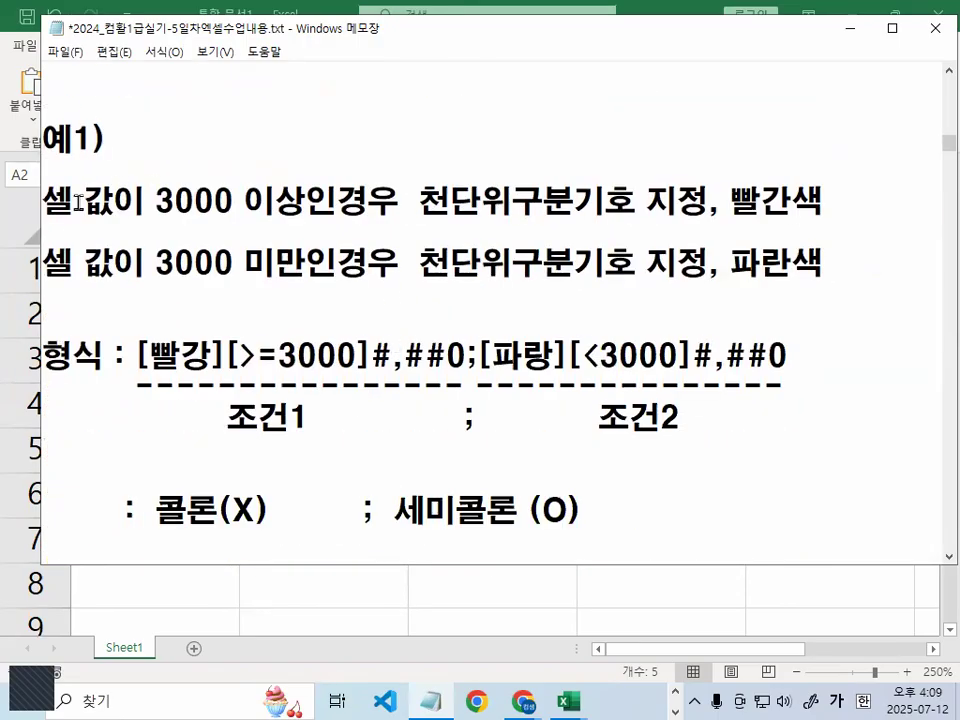
left_click_drag(40, 202, 336, 200)
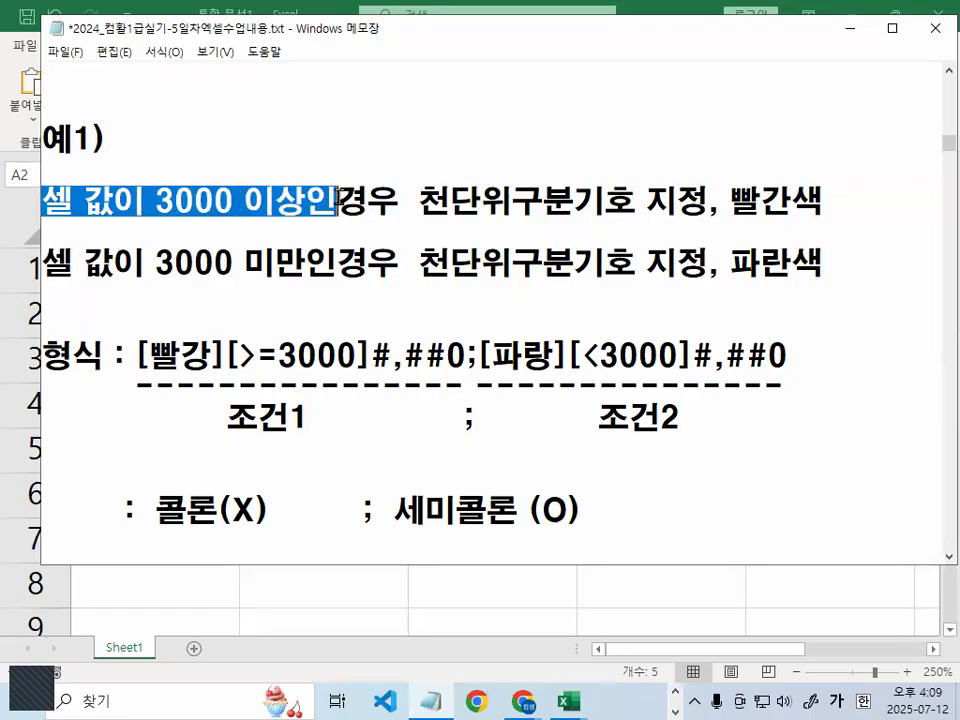
left_click(340, 200)
left_click_drag(42, 222, 308, 222)
left_click_drag(418, 223, 822, 220)
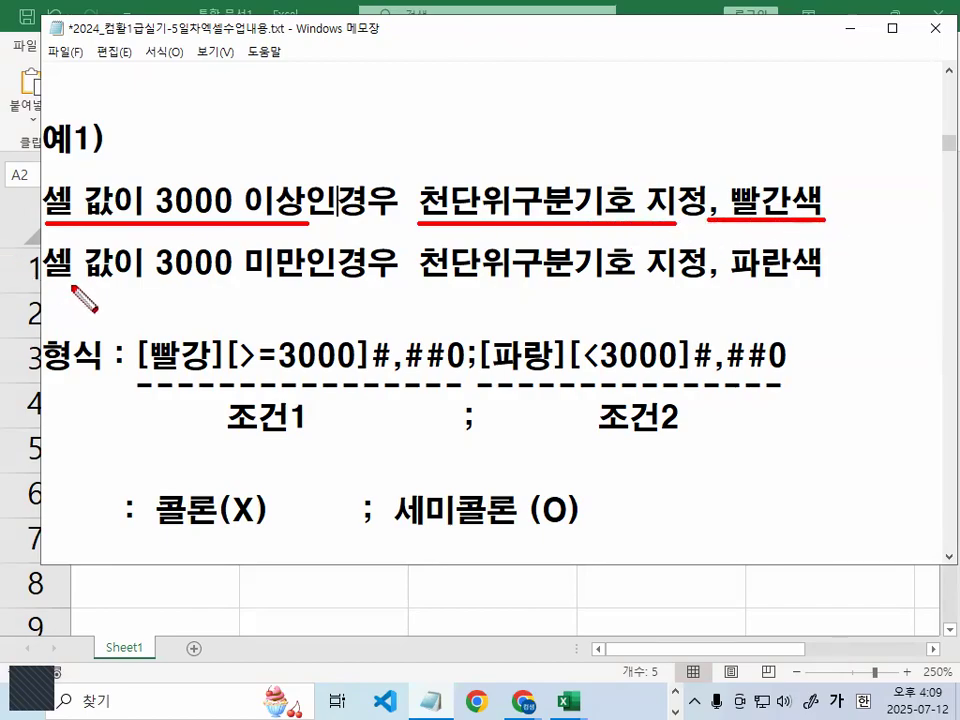
left_click_drag(48, 283, 352, 284)
left_click_drag(422, 283, 589, 283)
left_click_drag(733, 279, 859, 279)
key("Escape")
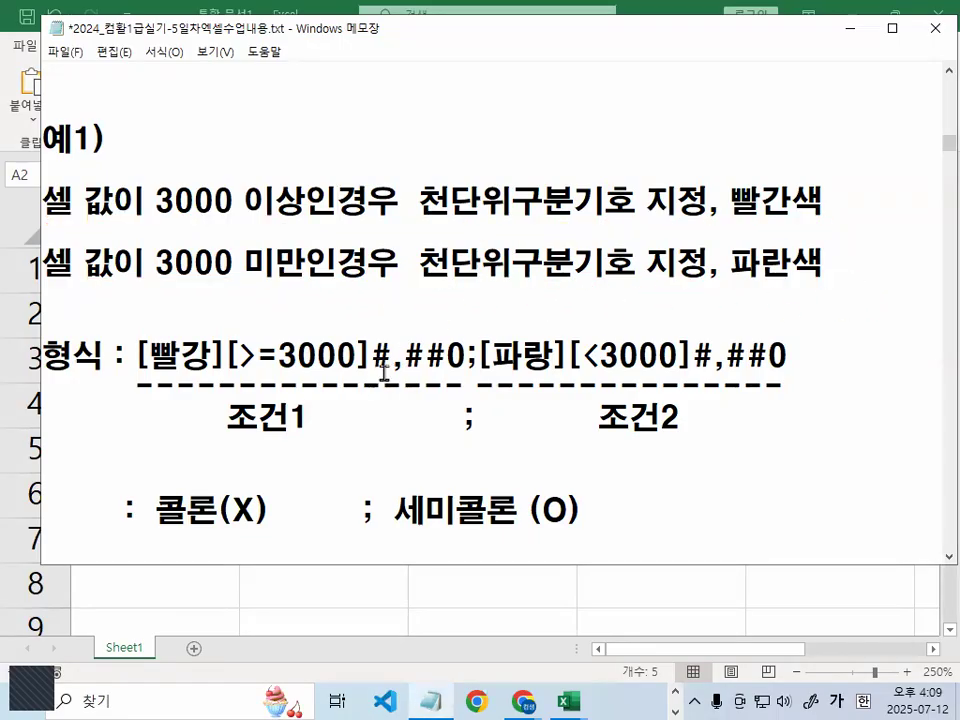
Link the word 빨간색 to [빨강] and underline >=3000 in the format code
left_click_drag(82, 201, 177, 201)
left_click(197, 201)
key("ctrl+2")
mouse_move(818, 204)
left_mouse_down()
mouse_move(816, 212)
mouse_move(742, 164)
mouse_move(808, 192)
left_mouse_up()
mouse_move(205, 318)
left_mouse_down()
mouse_move(137, 370)
mouse_move(215, 325)
mouse_move(220, 378)
left_mouse_up()
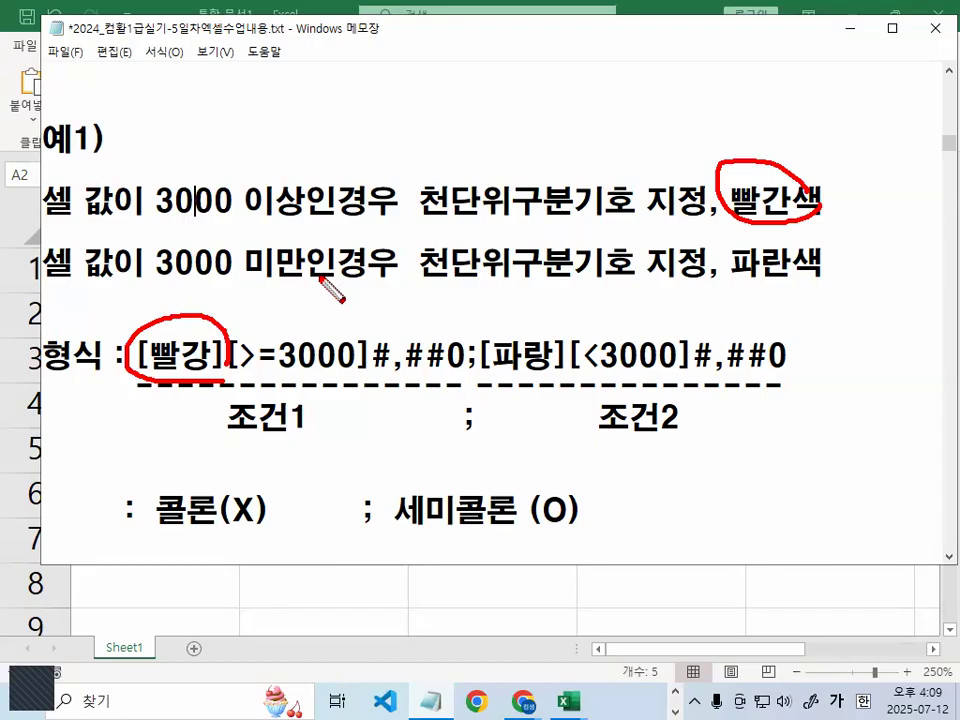
key("Escape")
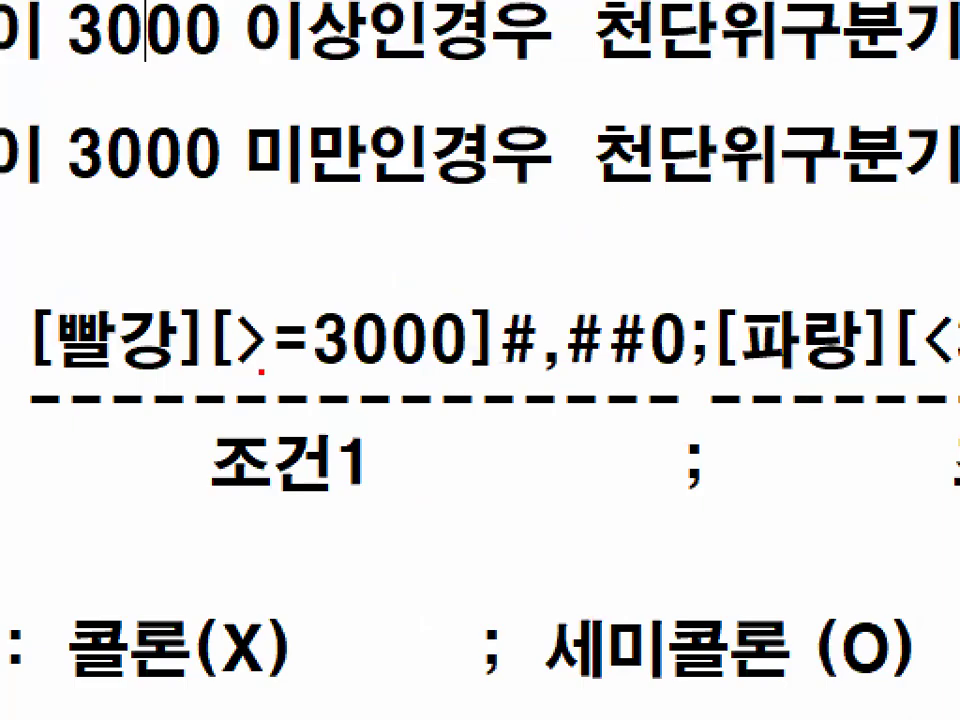
left_click_drag(240, 375, 462, 377)
key("Escape")
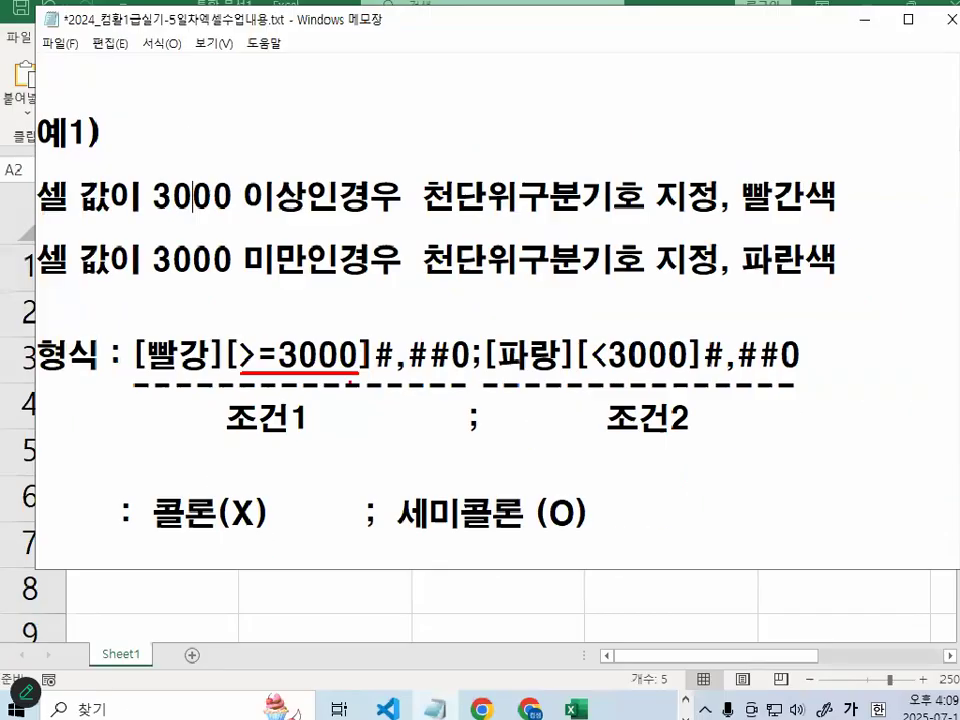
Annotate the [>=3000] condition, the # placeholder and 빨강 in the format code
left_click_drag(238, 354, 353, 352)
left_click_drag(227, 350, 244, 350)
left_click(320, 351)
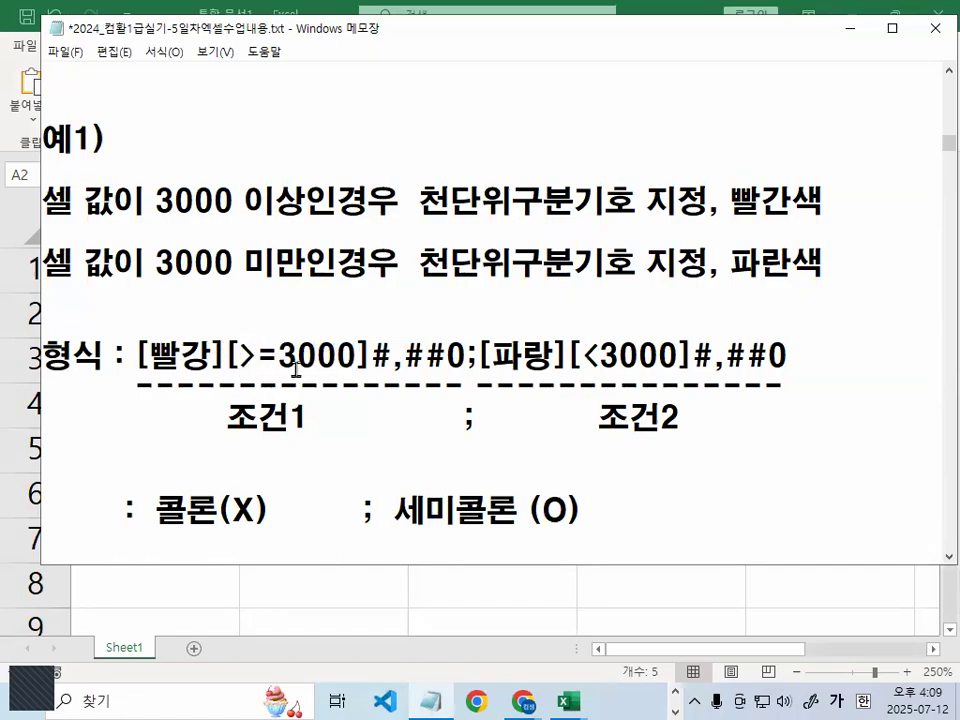
key("ctrl+1")
left_click(276, 367)
mouse_move(350, 359)
left_mouse_down()
mouse_move(266, 369)
mouse_move(336, 349)
mouse_move(484, 363)
left_mouse_up()
key("Escape")
key("ctrl+1")
left_click(329, 364)
key("Escape")
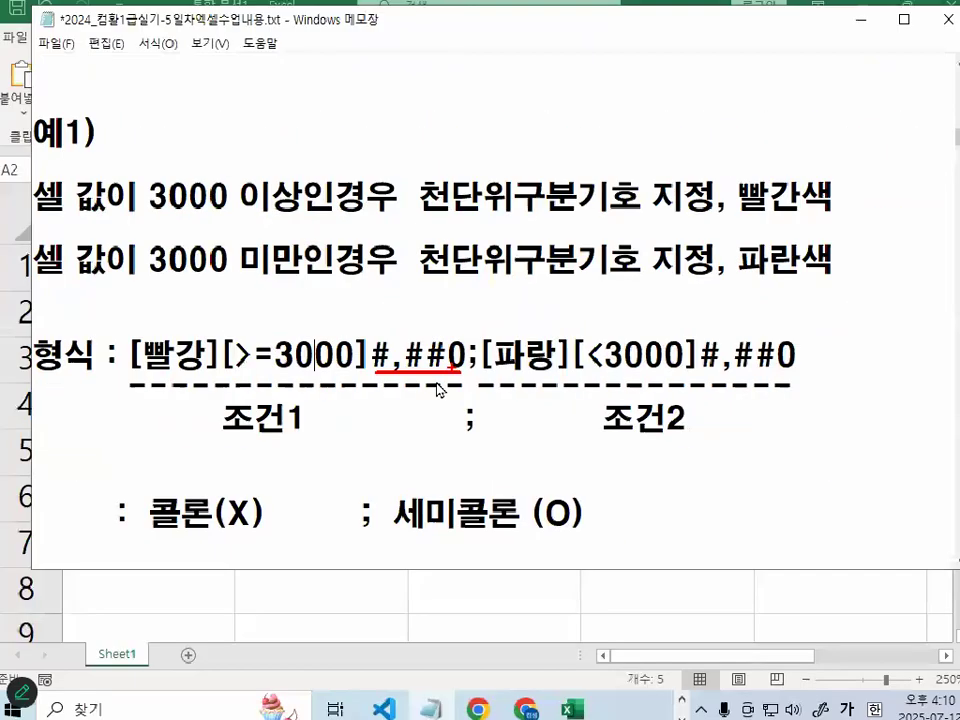
key("ctrl+1")
mouse_move(301, 366)
left_mouse_down()
mouse_move(168, 375)
mouse_move(310, 310)
mouse_move(303, 372)
left_mouse_up()
key("Escape")
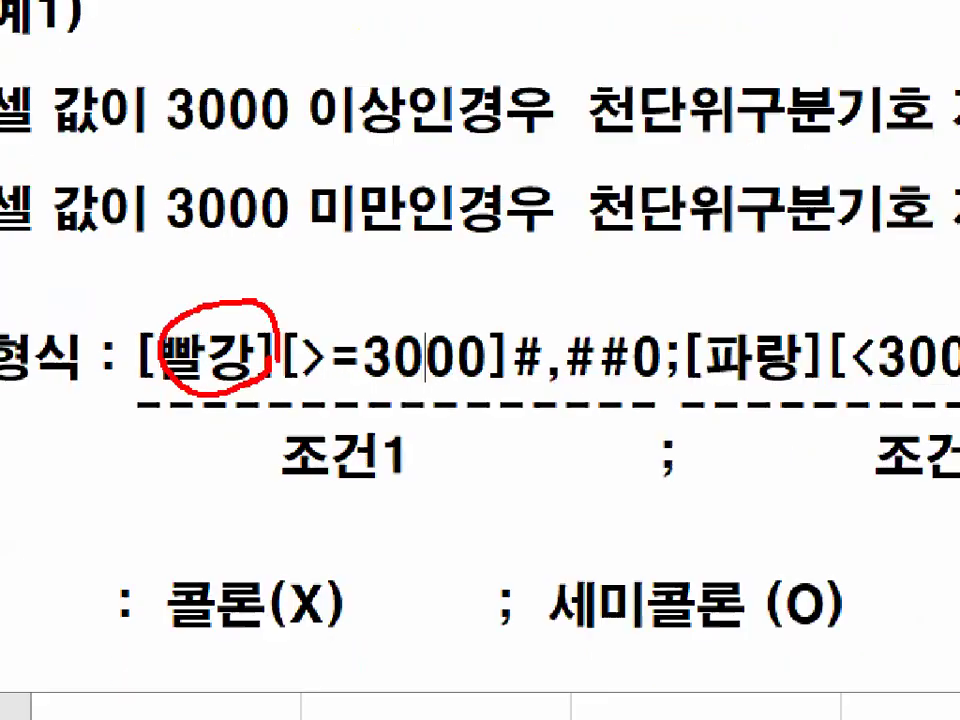
key("ctrl+2")
mouse_move(153, 381)
left_mouse_down()
mouse_move(430, 379)
mouse_move(484, 366)
mouse_move(465, 372)
mouse_move(478, 378)
mouse_move(476, 440)
mouse_move(490, 428)
mouse_move(470, 400)
left_mouse_up()
left_click_drag(530, 318, 572, 296)
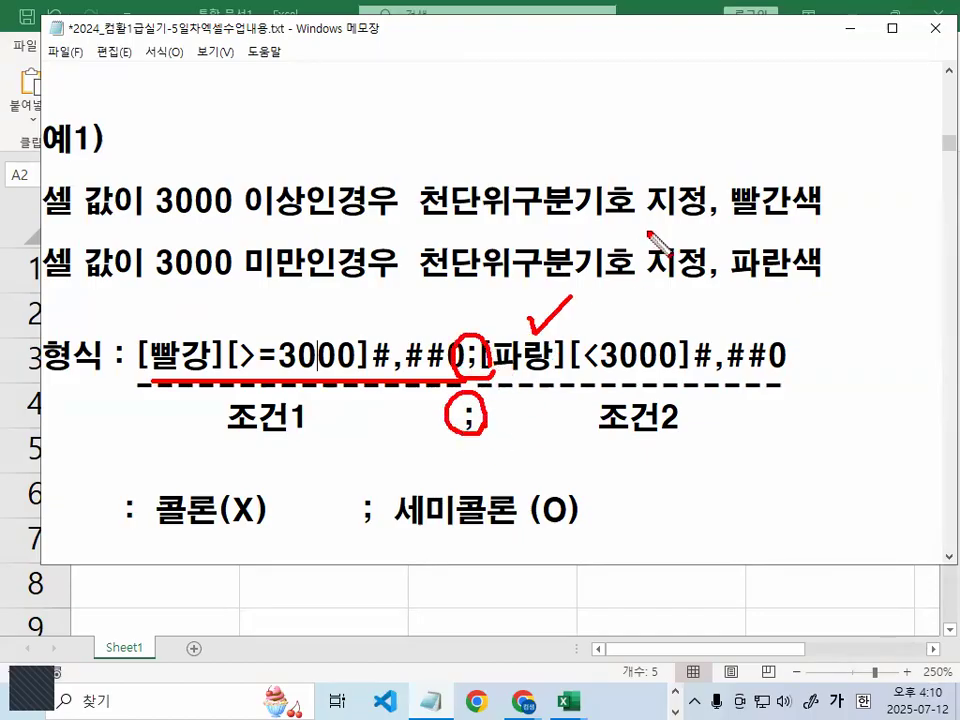
key("Escape")
Highlight the whole string [빨강][>=3000]#,##0;[파랑][<3000]#,##0 in the notes
left_click_drag(492, 357, 789, 354)
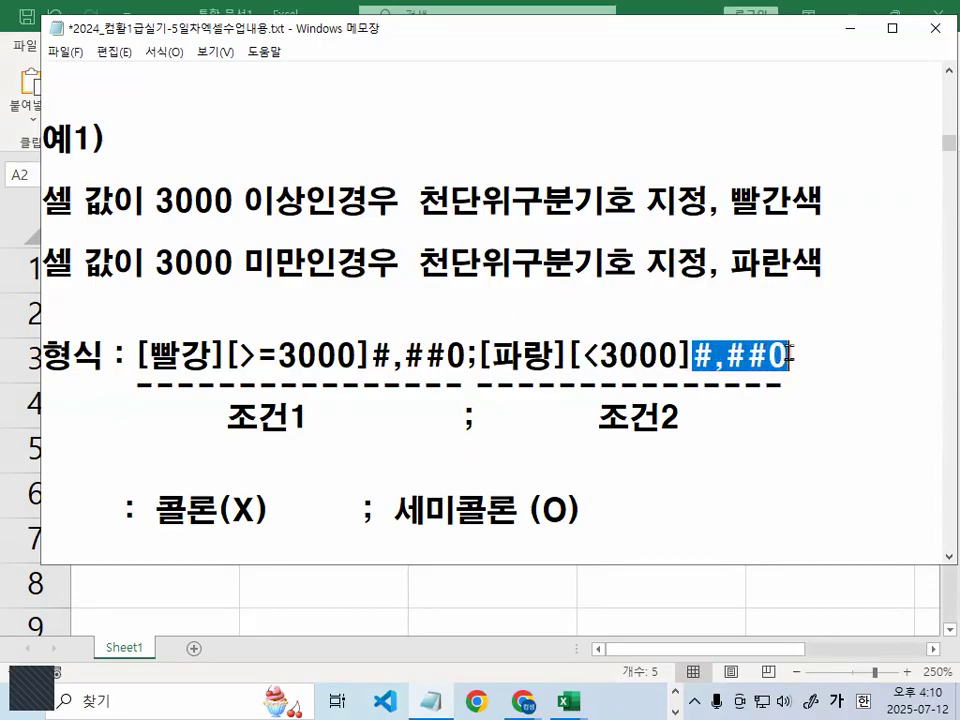
left_click_drag(134, 356, 846, 356)
left_click(846, 356)
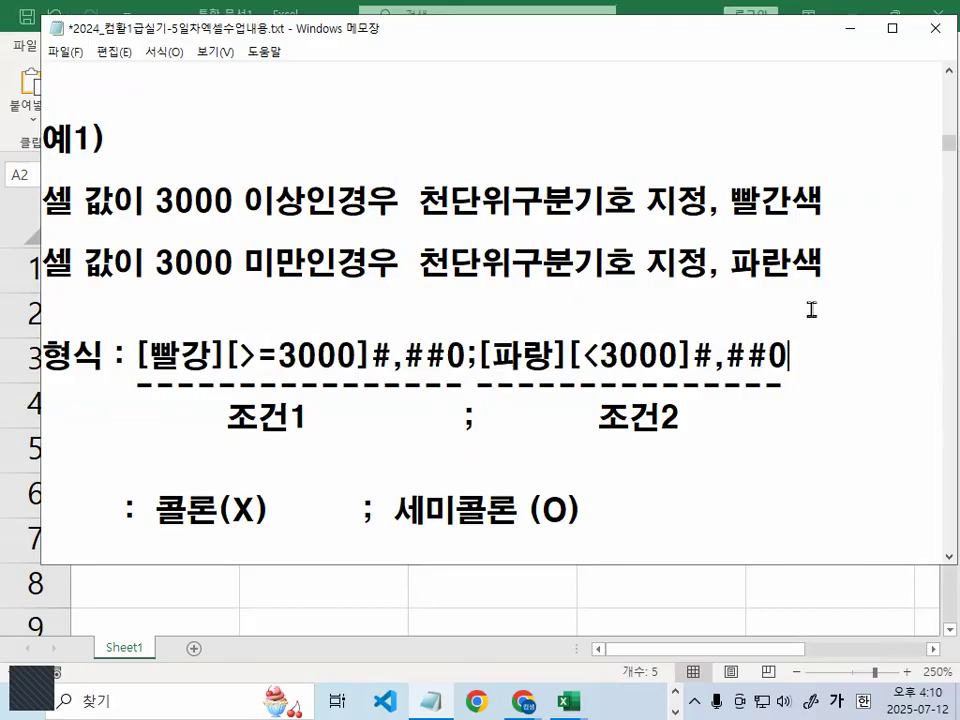
Hide the notes and select the 예1 values B2:B6 in Excel
left_click(848, 30)
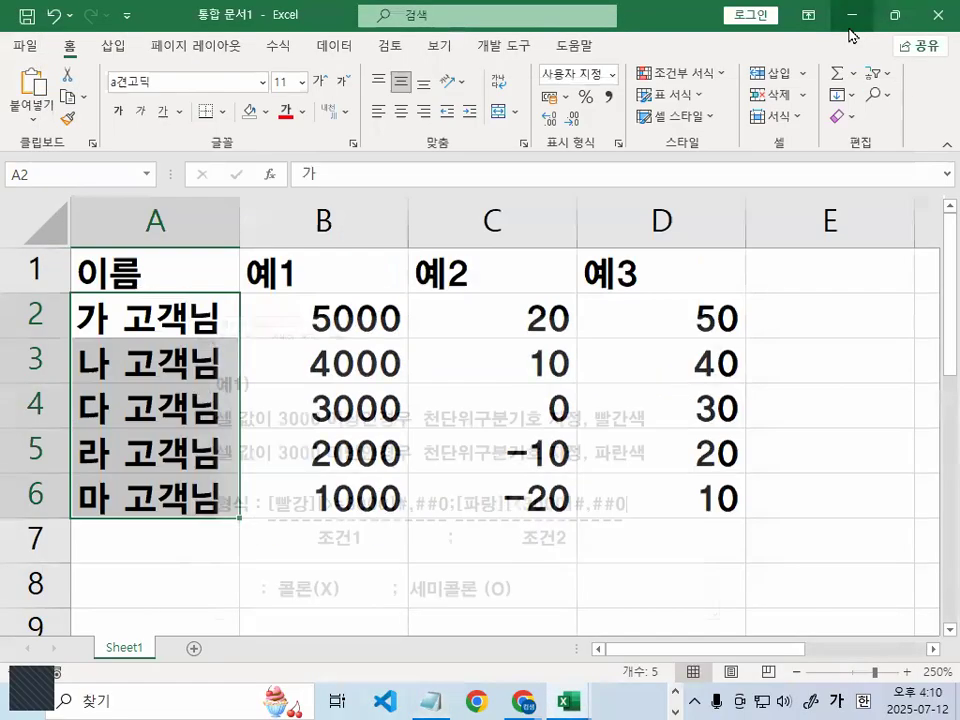
left_click(323, 323)
left_click_drag(323, 323, 328, 485)
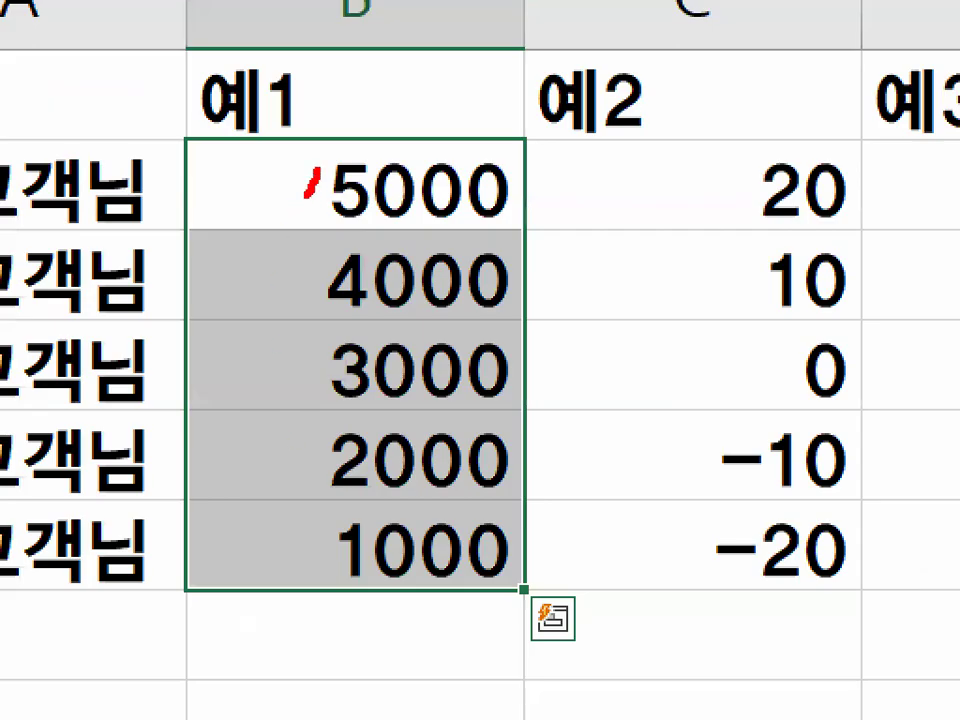
mouse_move(307, 192)
left_mouse_down()
mouse_move(261, 519)
mouse_move(305, 588)
left_mouse_up()
key("Escape")
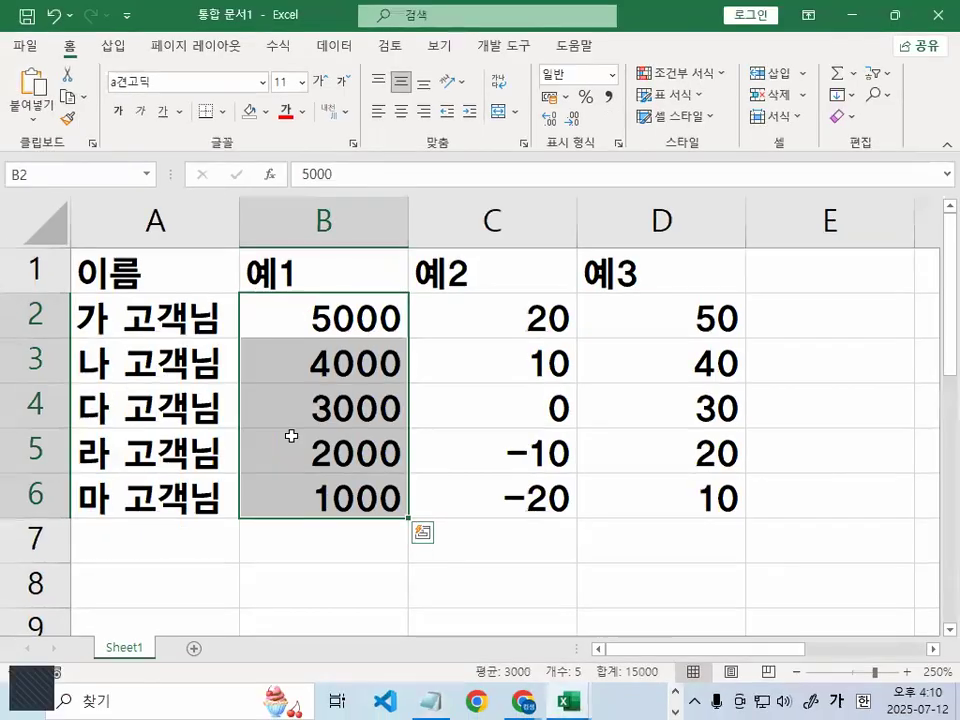
In Format Cells, choose 사용자 지정 and clear the G/표준 format code
key("ctrl+1")
left_click(473, 252)
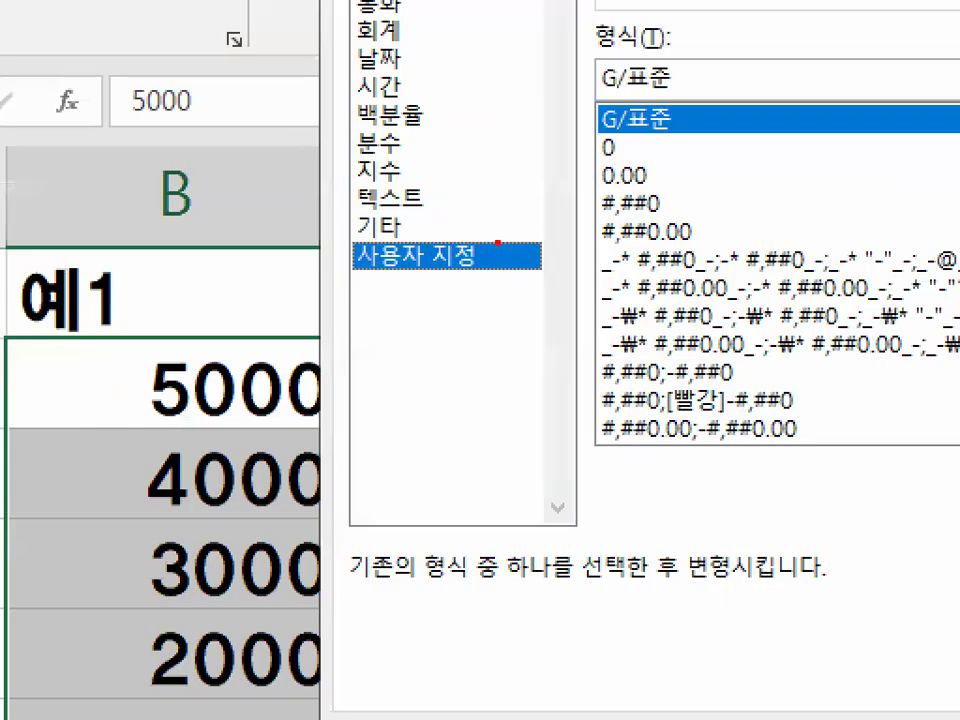
mouse_move(484, 245)
left_mouse_down()
mouse_move(440, 263)
mouse_move(480, 230)
mouse_move(494, 254)
left_mouse_up()
key("Escape")
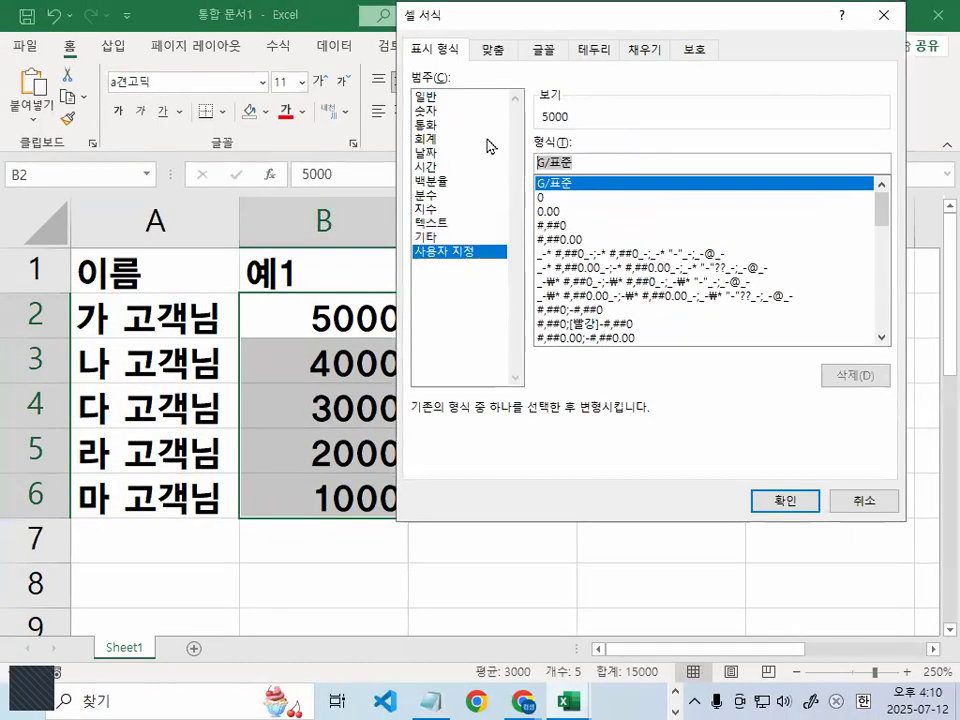
key("BackSpace")
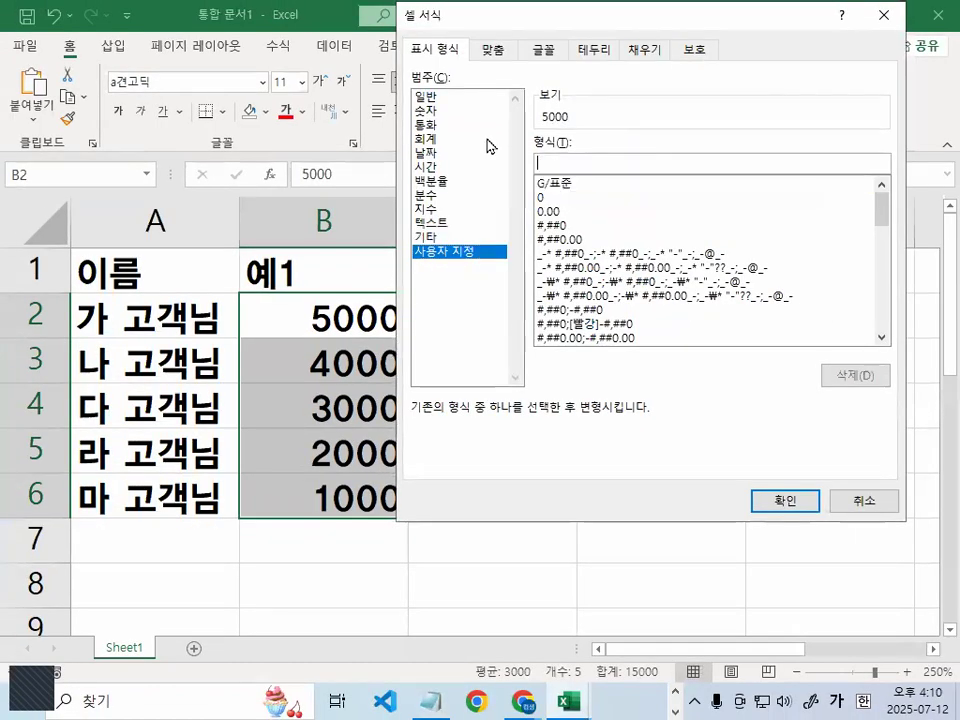
Copy [빨강][>=3000]#,##0;[파랑][<3000]#,##0 from the Notepad notes
left_click(433, 700)
scroll(281, 432, "down", 1)
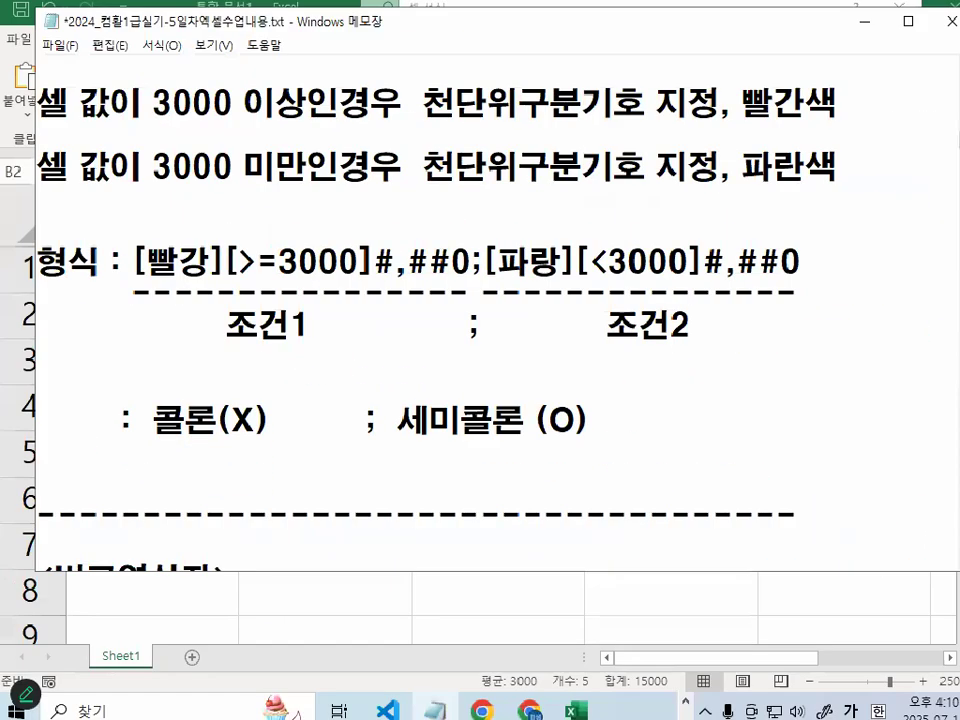
left_click_drag(127, 287, 814, 291)
key("Escape")
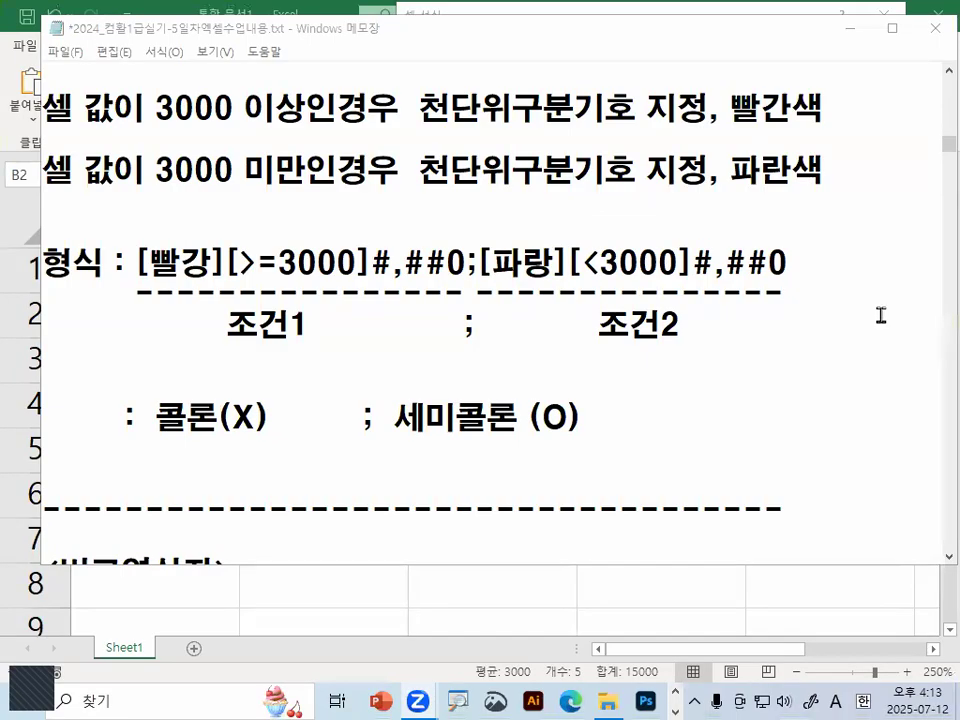
left_click(201, 265)
left_click(137, 262)
left_click_drag(137, 262, 813, 259)
key("ctrl+c")
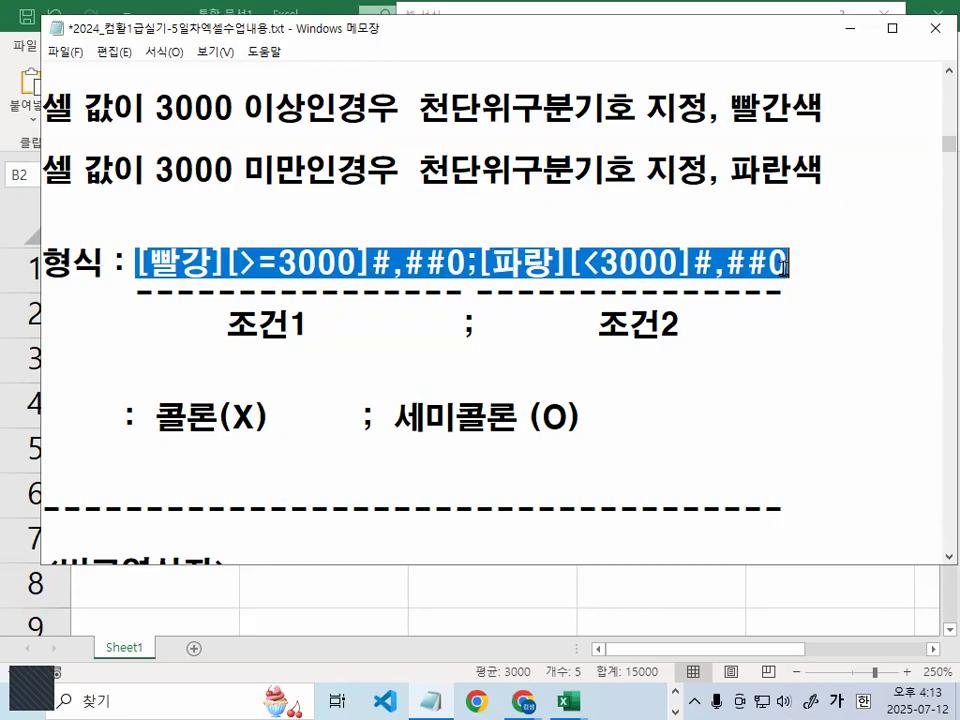
Paste the code into the 형식 box and apply it to B2:B6
left_click(489, 416)
mouse_move(568, 701)
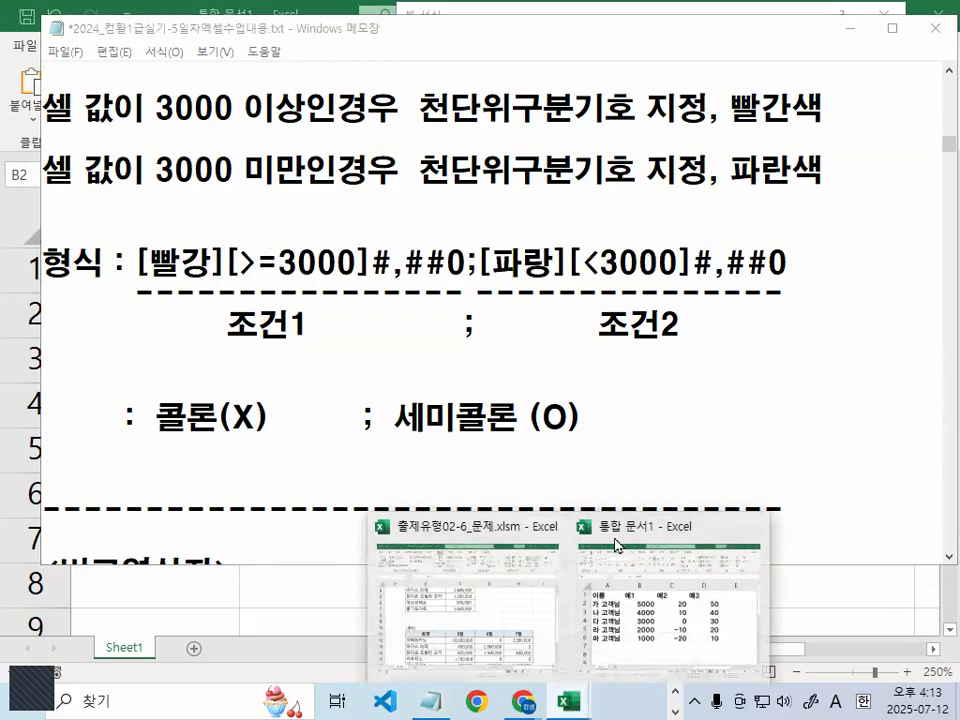
left_click(647, 620)
key("ctrl+v")
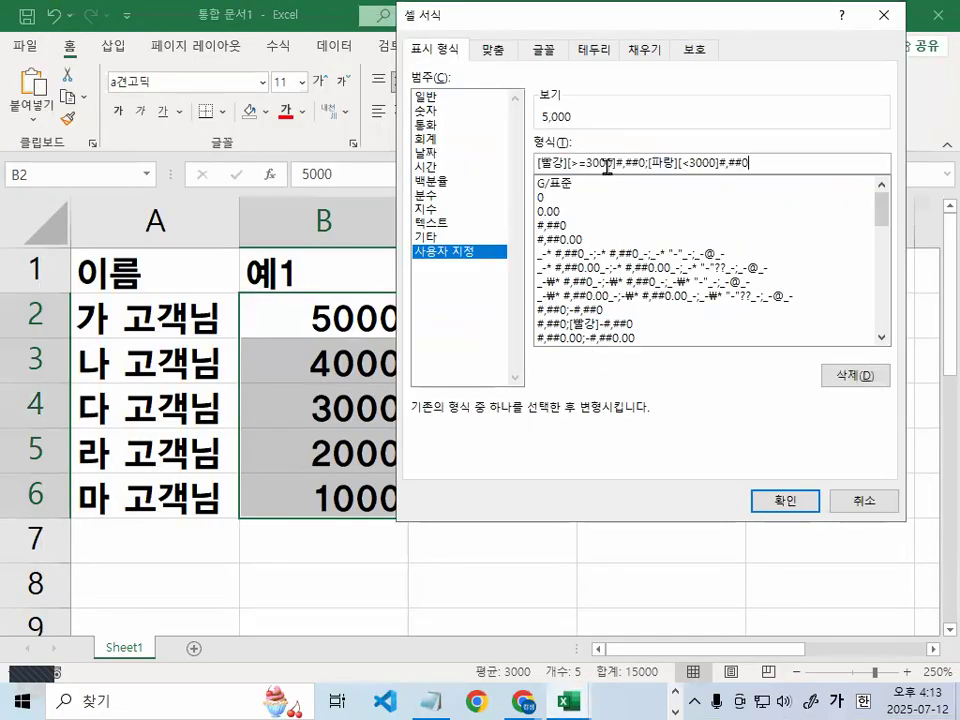
key("Return")
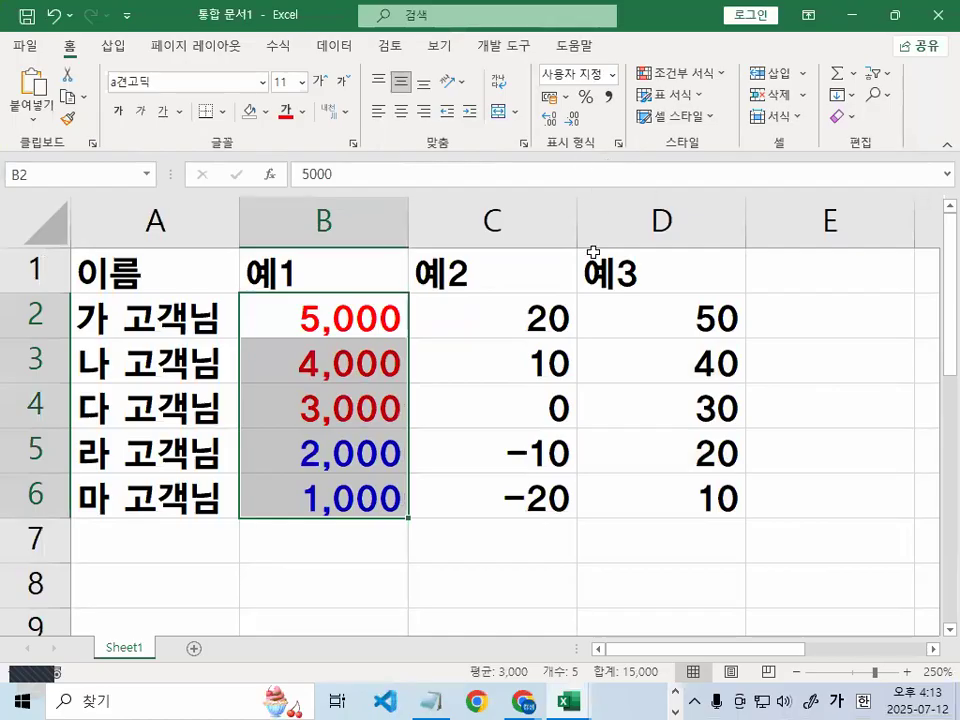
Enter 2000 in B2 to confirm it turns blue
left_click(311, 320)
key("ctrl+1")
left_click_drag(518, 328, 460, 308)
key("Escape")
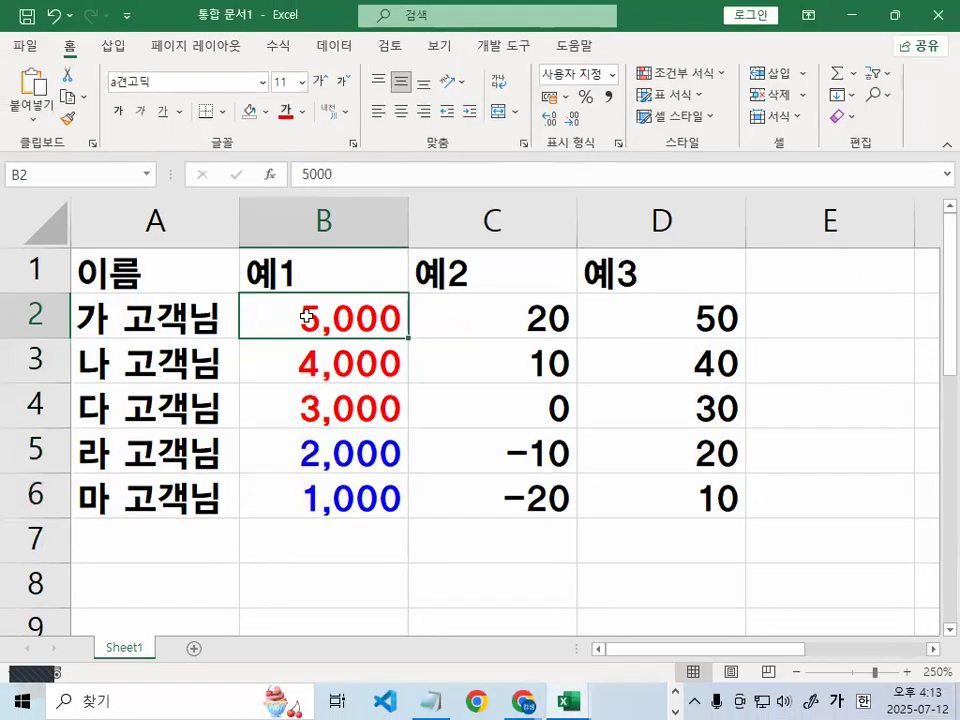
type("2000")
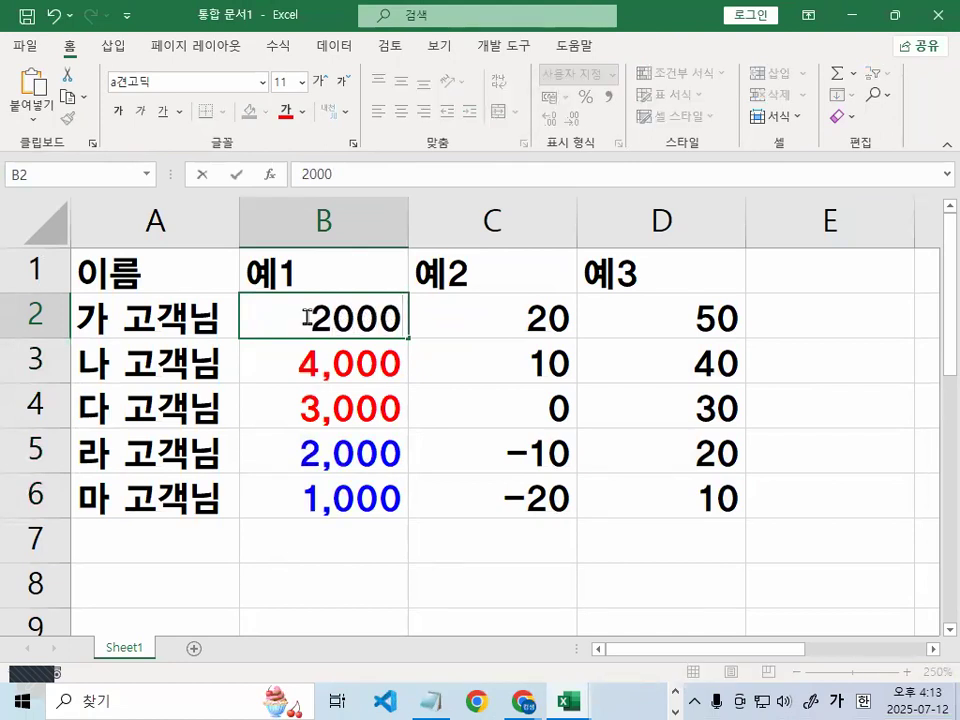
key("Return")
Restore B2 to 5000 in red and bring the Notepad notes back
left_click(307, 316)
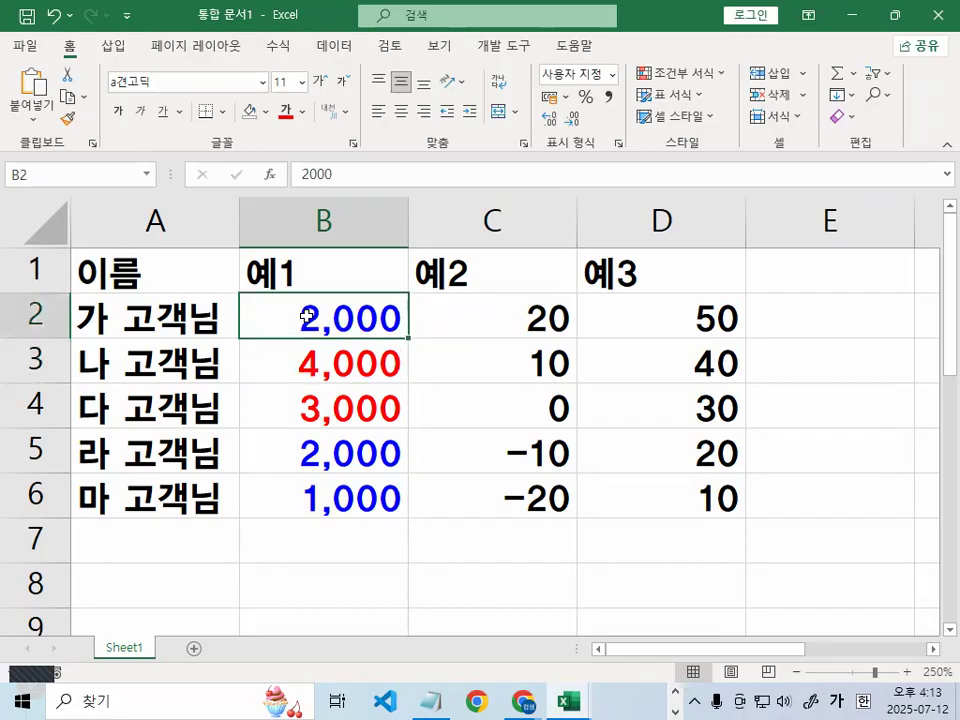
type("5000")
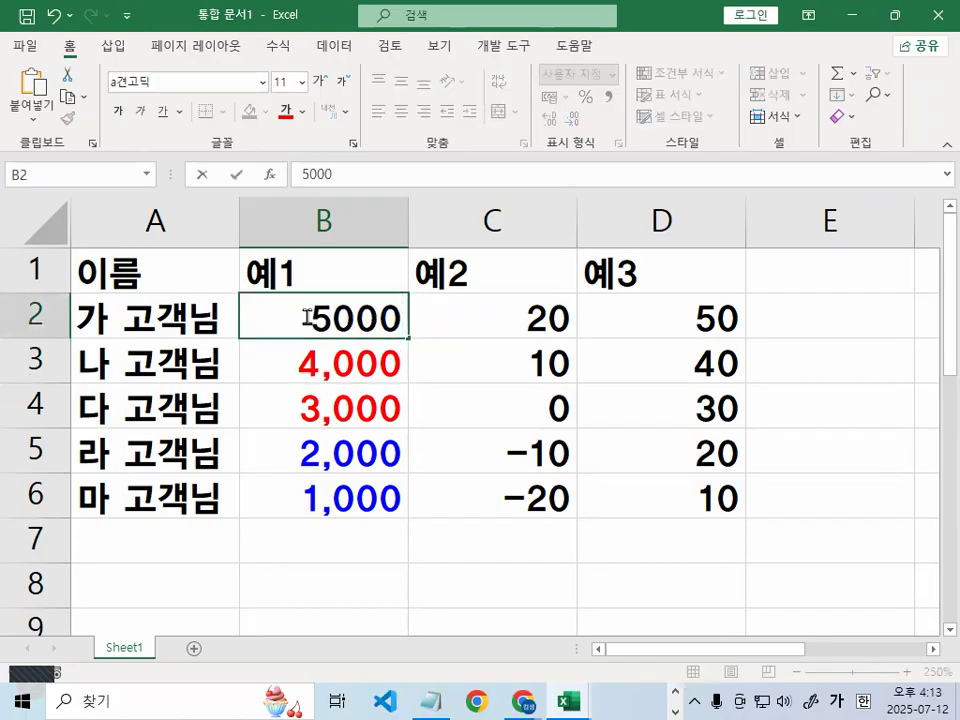
key("Return")
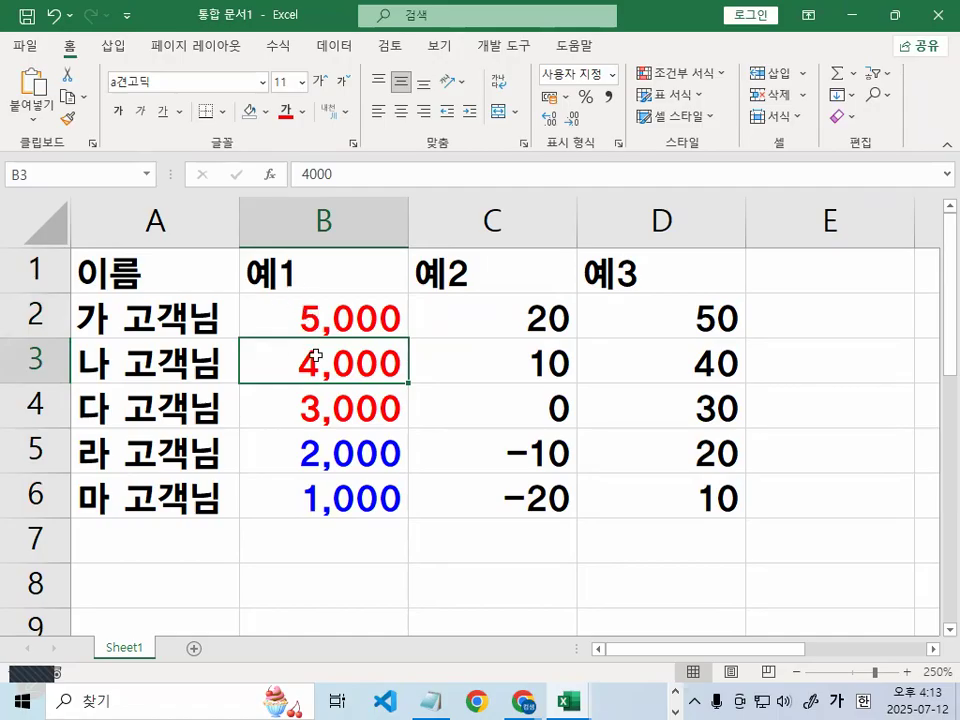
left_click_drag(345, 315, 317, 499)
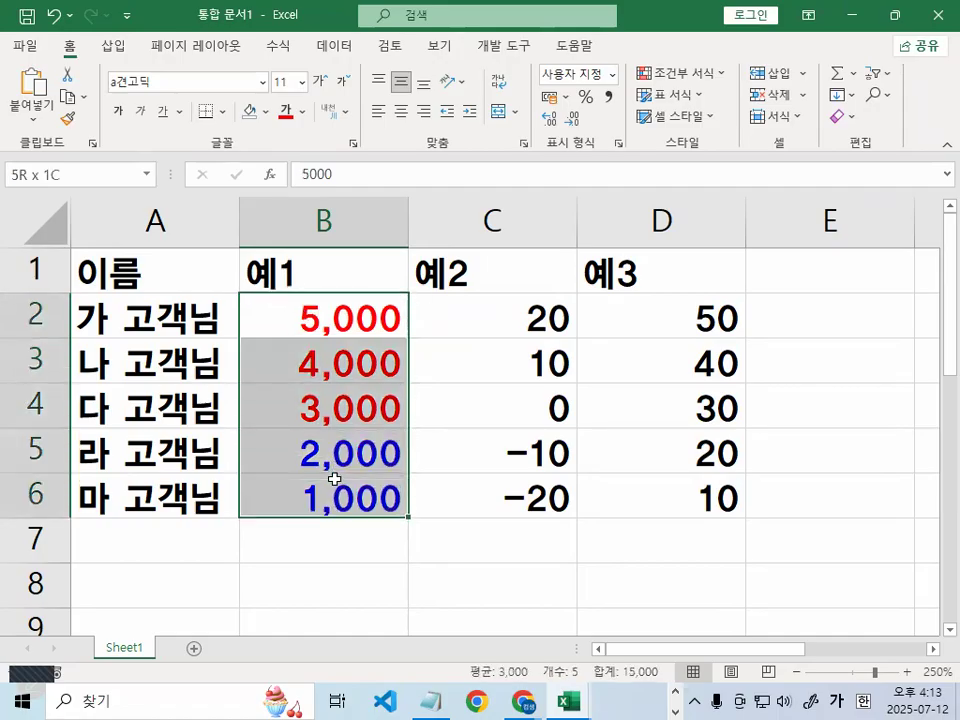
left_click(317, 499)
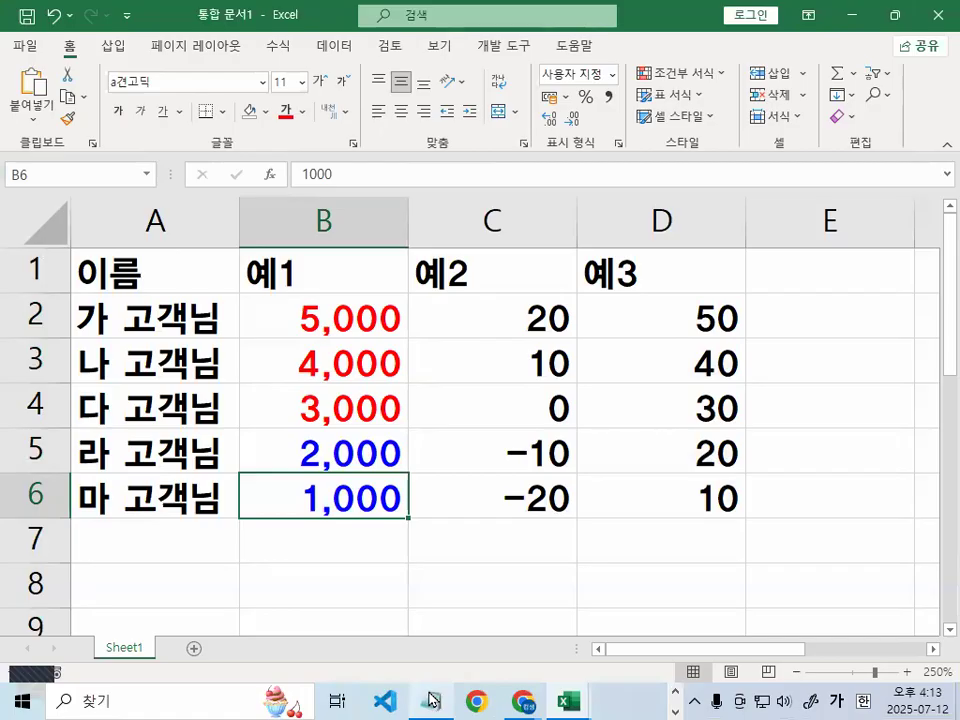
left_click(430, 699)
scroll(297, 279, "up", 1)
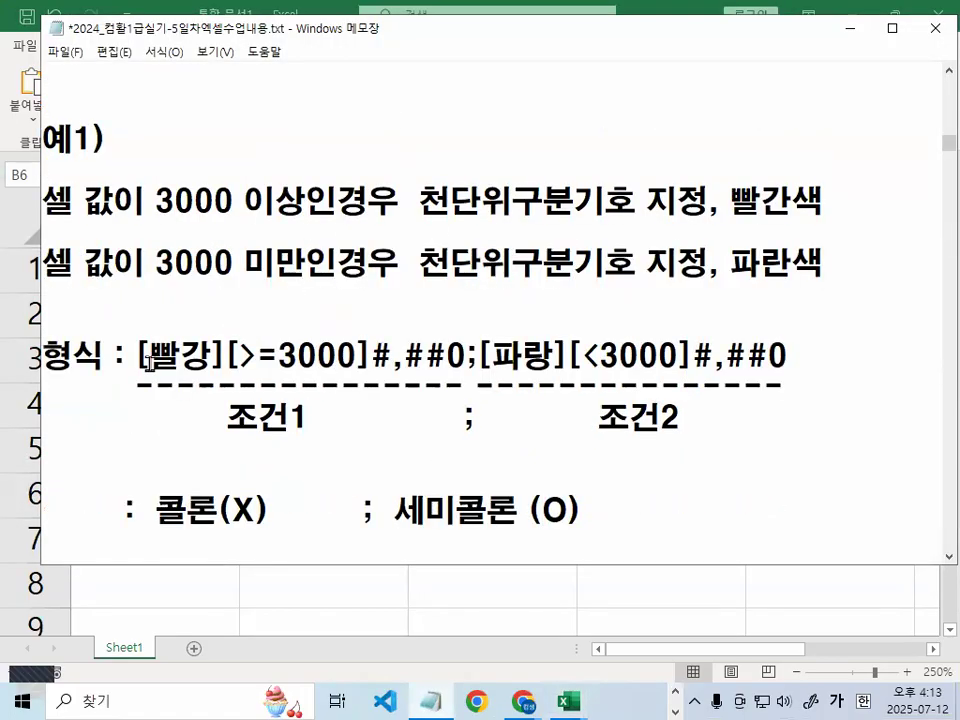
Recap the 예1 format line in the notes with on-screen marks
left_click_drag(148, 355, 884, 343)
scroll(686, 394, "up", 3)
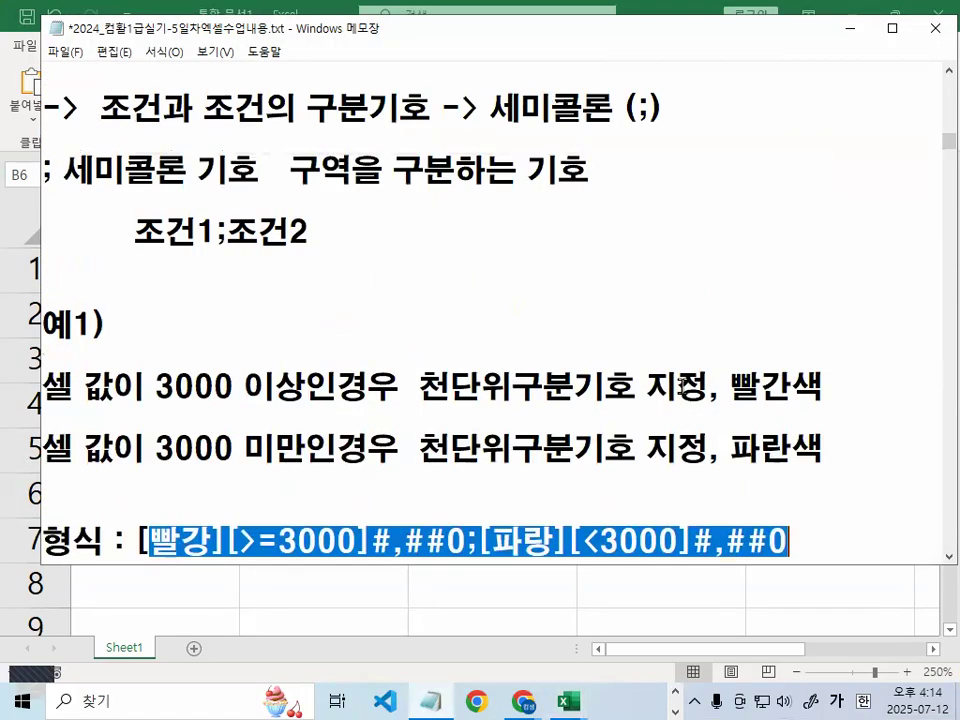
key("ctrl+2")
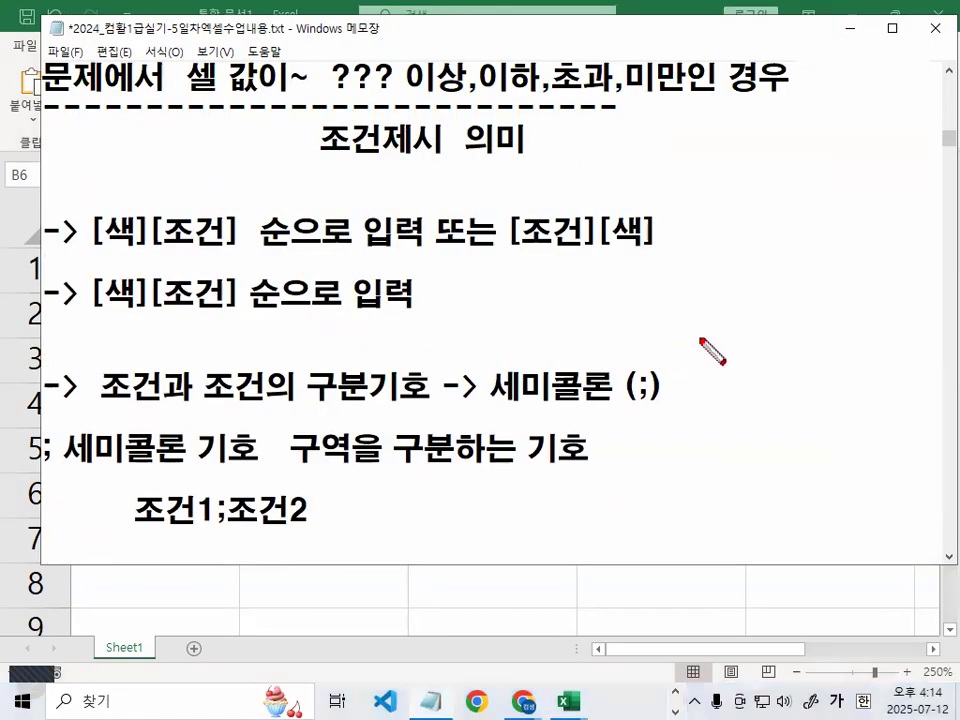
left_click_drag(677, 403, 520, 368)
key("Escape")
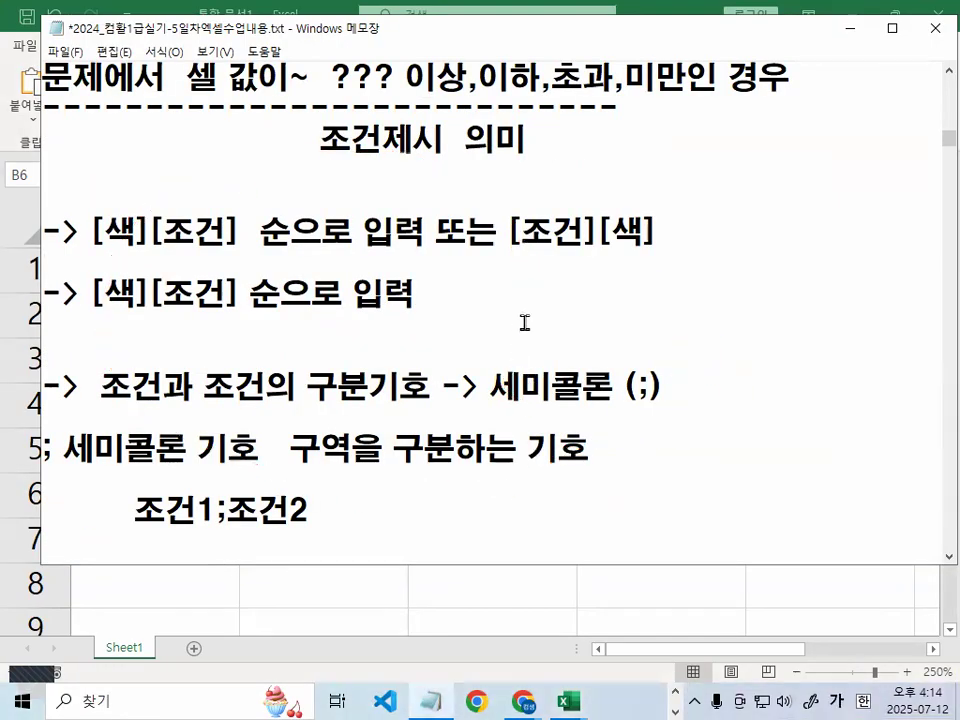
scroll(523, 324, "down", 3)
left_click(342, 388)
key("ctrl+1")
mouse_move(298, 356)
left_mouse_down()
mouse_move(270, 376)
mouse_move(219, 307)
mouse_move(292, 357)
left_mouse_up()
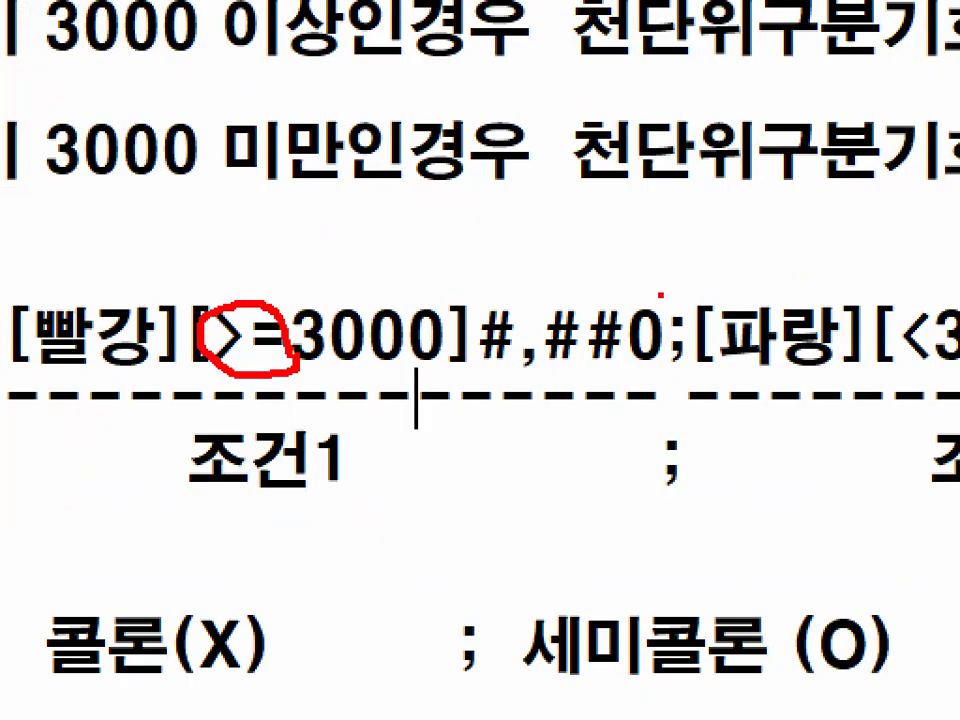
key("Escape")
key("ctrl+1")
mouse_move(489, 363)
left_mouse_down()
mouse_move(445, 380)
mouse_move(482, 345)
left_mouse_up()
key("Escape")
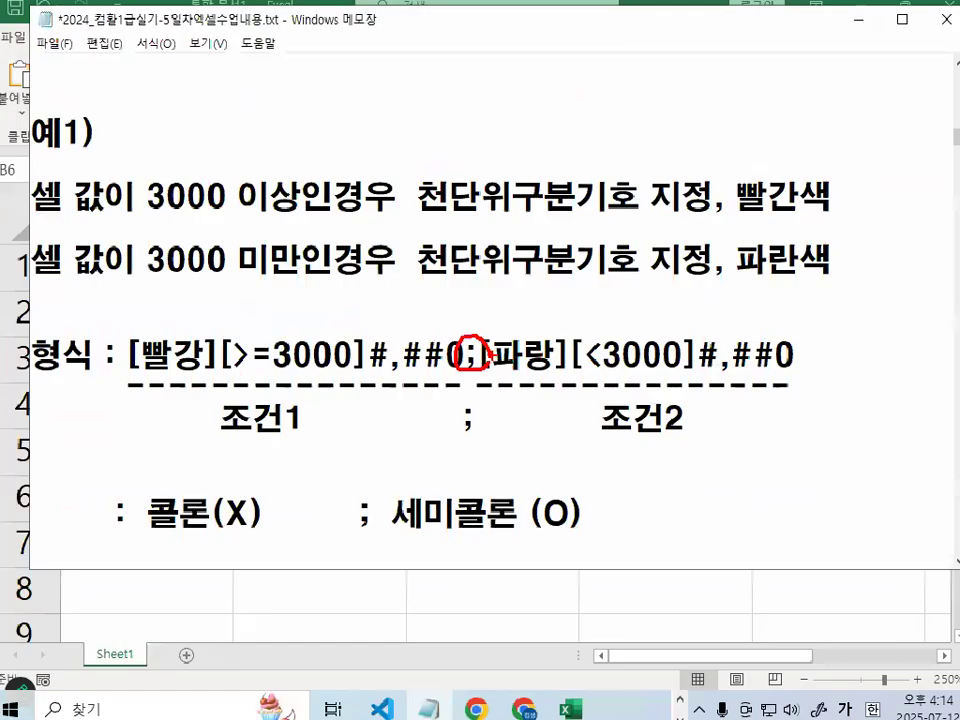
Highlight example 2's red rule: 3000 이상, ₩ sign, thousands separator, red, ▲ marker
scroll(476, 371, "down", 2)
scroll(476, 371, "down", 3)
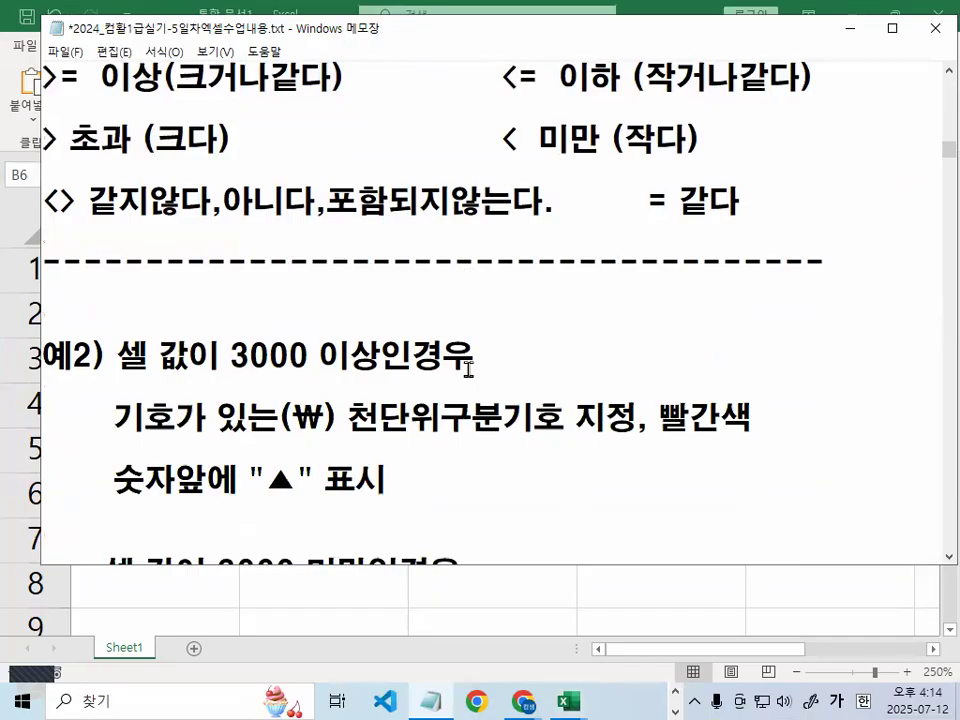
left_click_drag(121, 265, 189, 263)
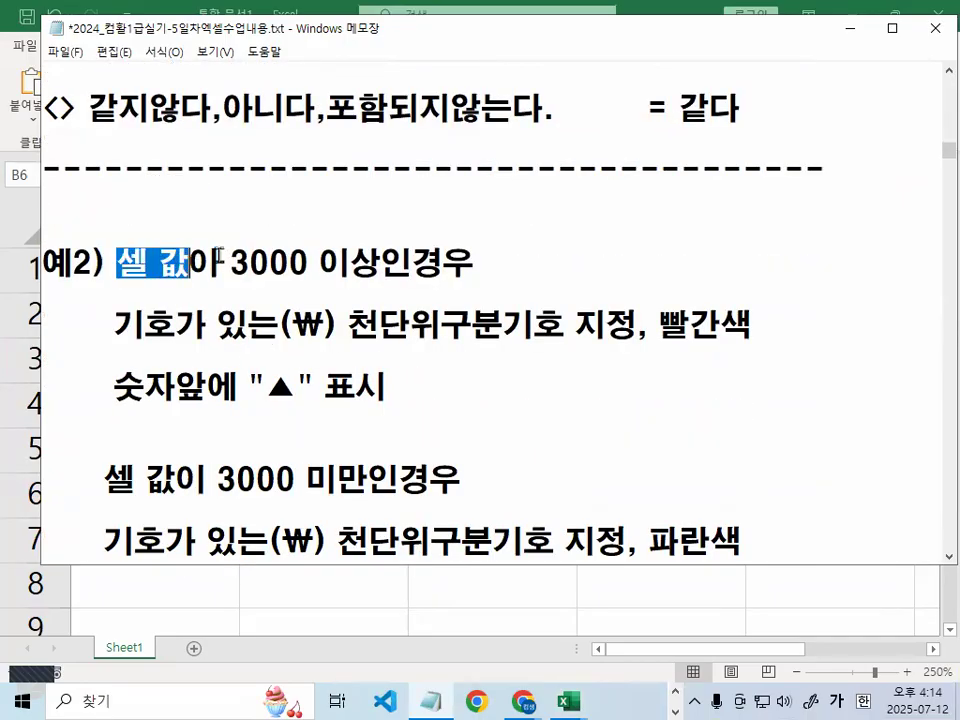
left_click(249, 262)
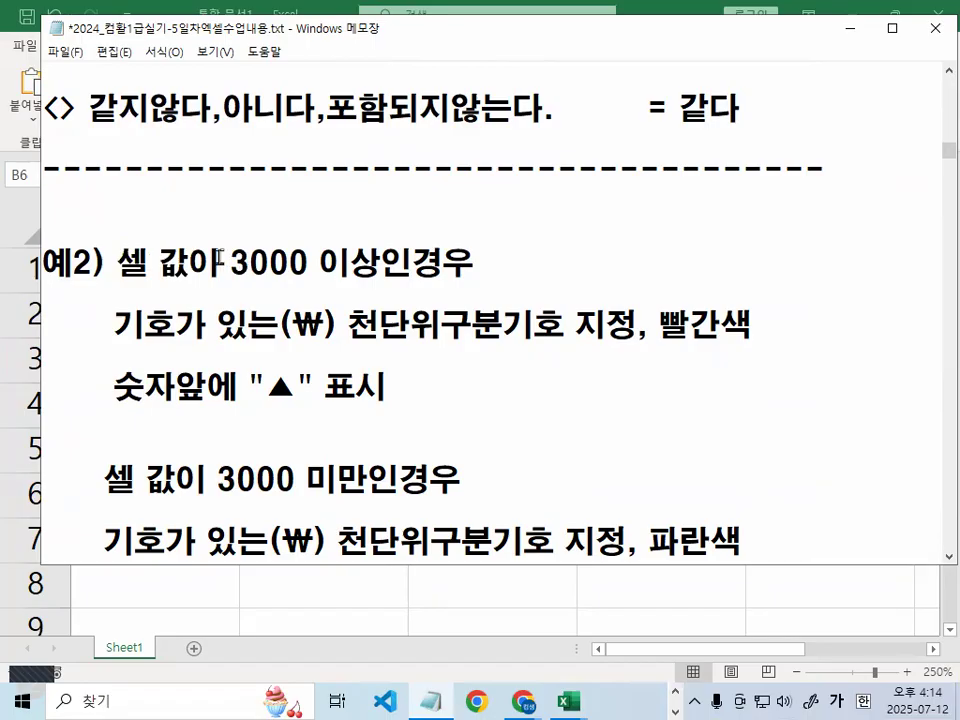
left_click_drag(226, 261, 383, 262)
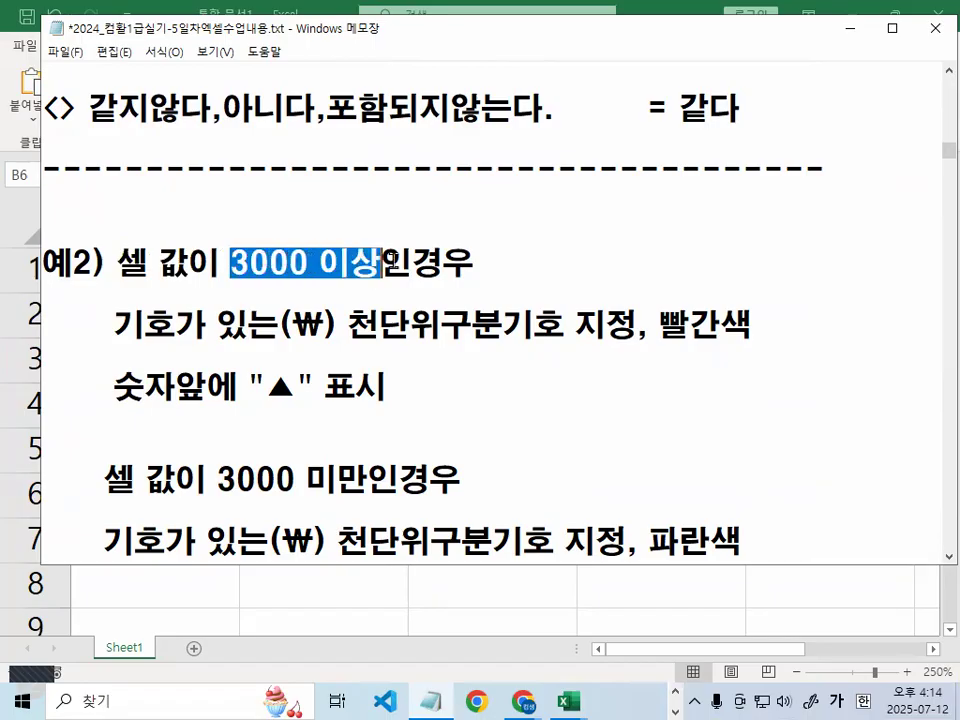
left_click_drag(113, 323, 324, 326)
left_click(293, 326)
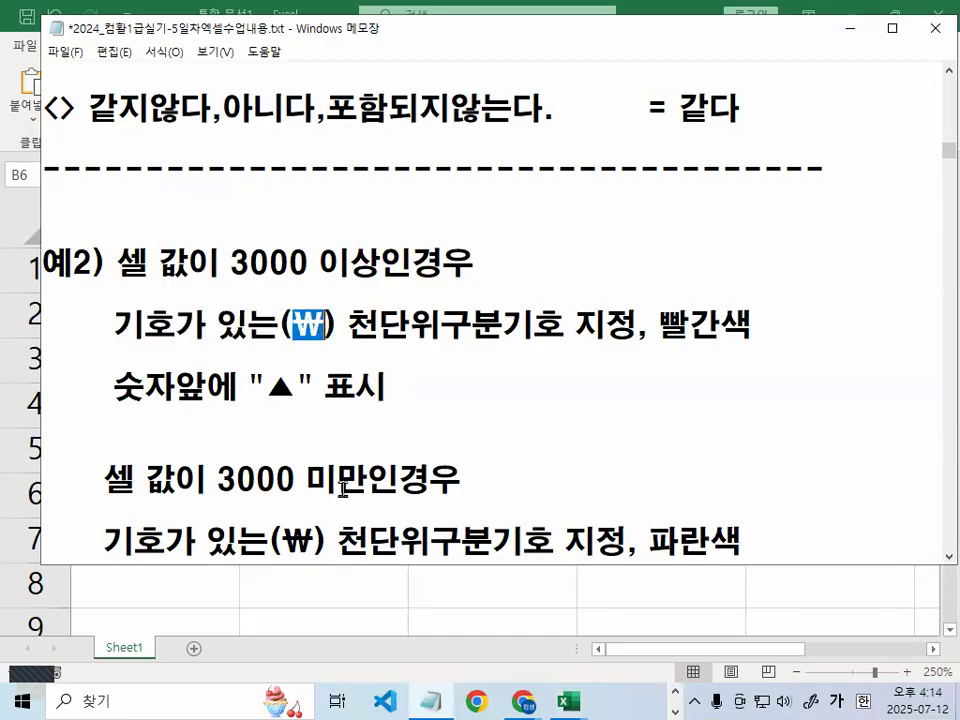
left_click(349, 327)
left_click_drag(349, 327, 568, 323)
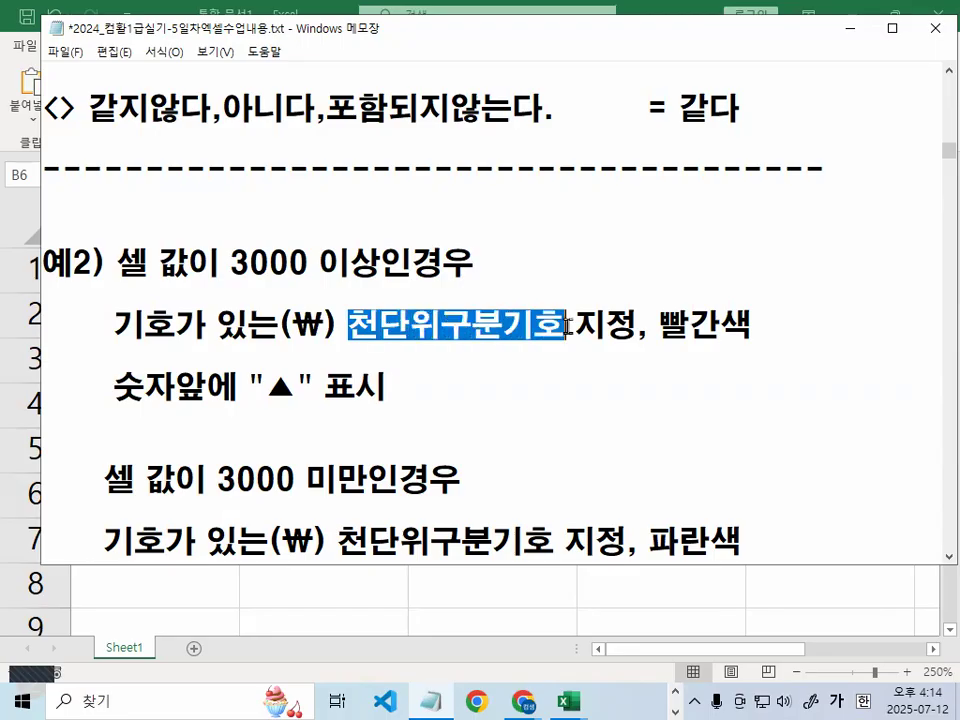
left_click(292, 326)
left_click_drag(292, 326, 566, 323)
left_click_drag(648, 325, 745, 322)
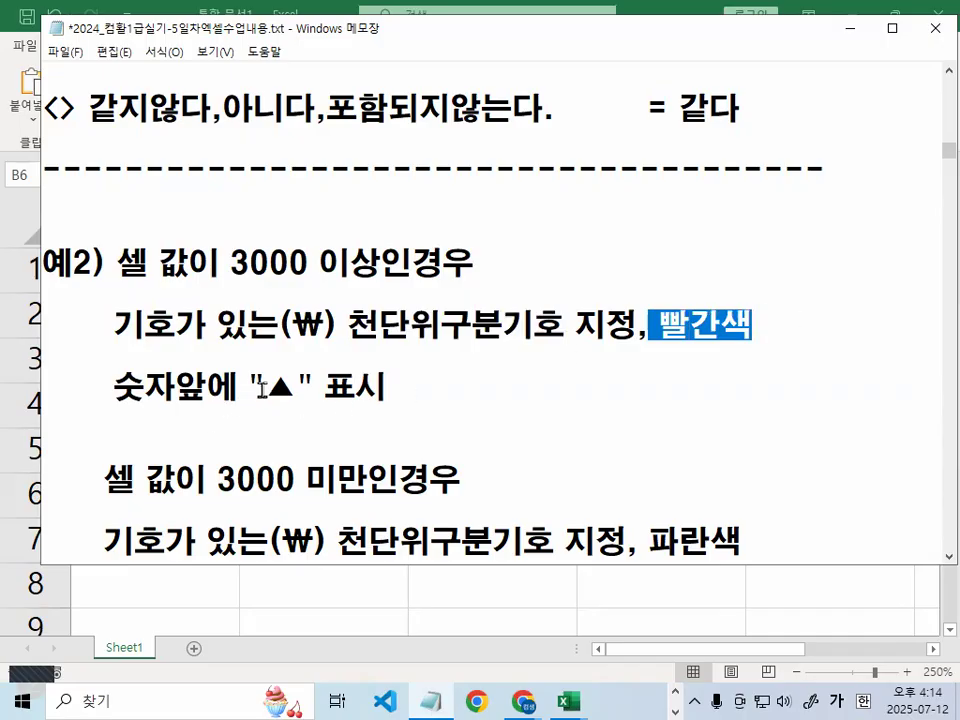
left_click_drag(249, 388, 323, 392)
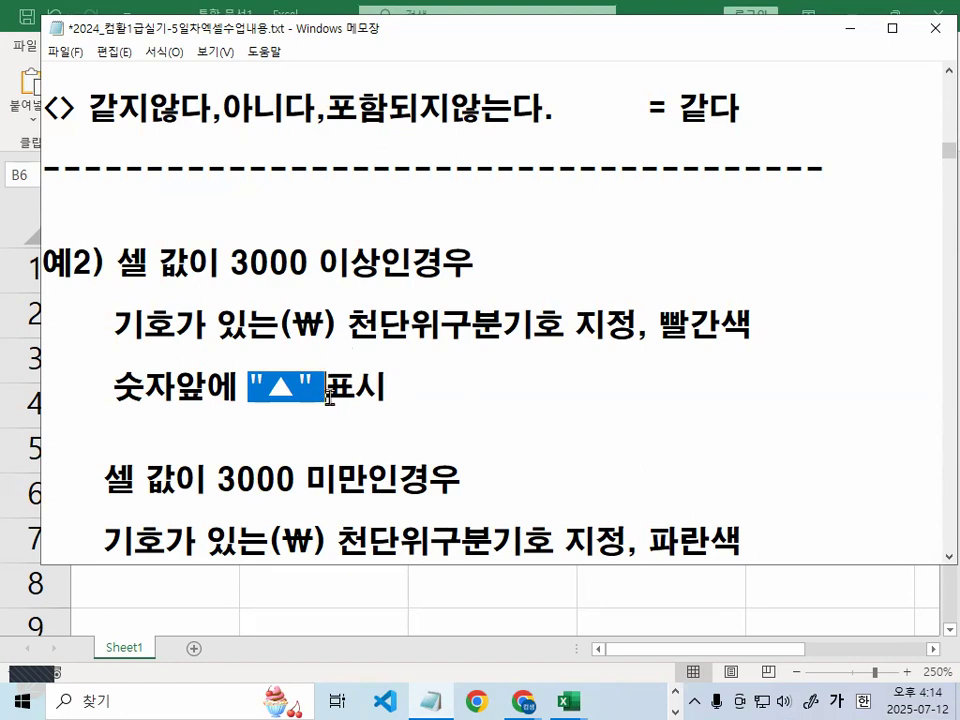
Sketch the ₩ symbol and a ▲ example amount on screen
key("ctrl+2")
mouse_move(519, 195)
left_mouse_down()
mouse_move(526, 234)
mouse_move(562, 173)
left_mouse_up()
mouse_move(623, 200)
left_mouse_down()
mouse_move(673, 270)
mouse_move(694, 216)
left_mouse_up()
mouse_move(588, 248)
left_mouse_down()
mouse_move(714, 247)
mouse_move(742, 211)
left_mouse_up()
left_click_drag(796, 258, 923, 268)
mouse_move(811, 199)
left_mouse_down()
mouse_move(818, 249)
mouse_move(834, 252)
mouse_move(868, 250)
mouse_move(887, 234)
mouse_move(874, 248)
mouse_move(922, 244)
mouse_move(913, 210)
left_mouse_up()
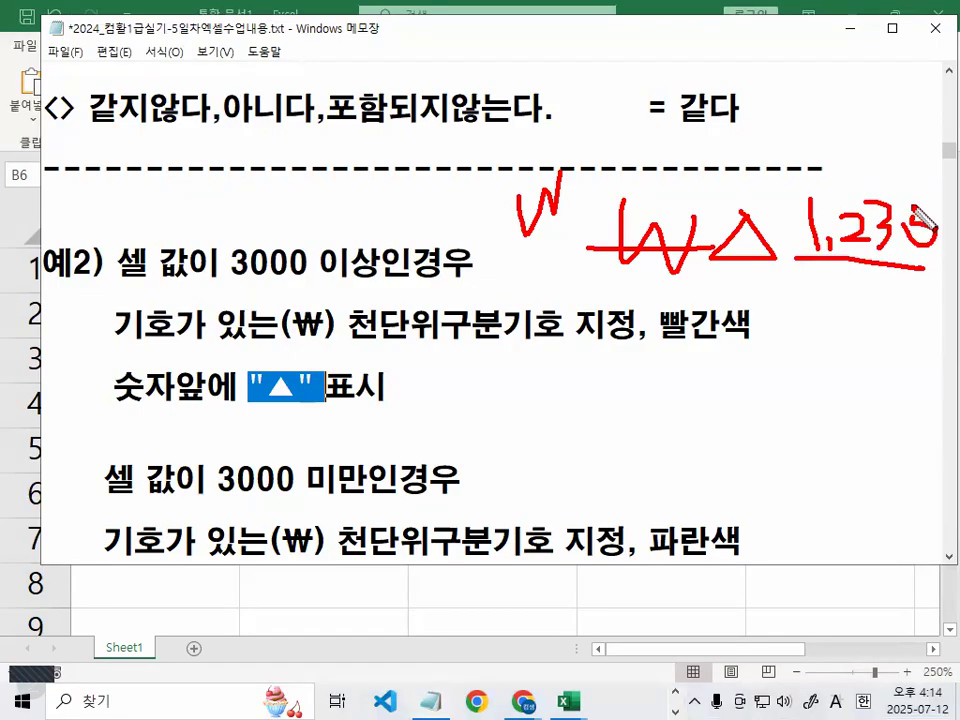
key("Escape")
Point out the ▲₩3,000 example and re-mark the 3000-or-more and currency-symbol wording
scroll(377, 409, "down", 2)
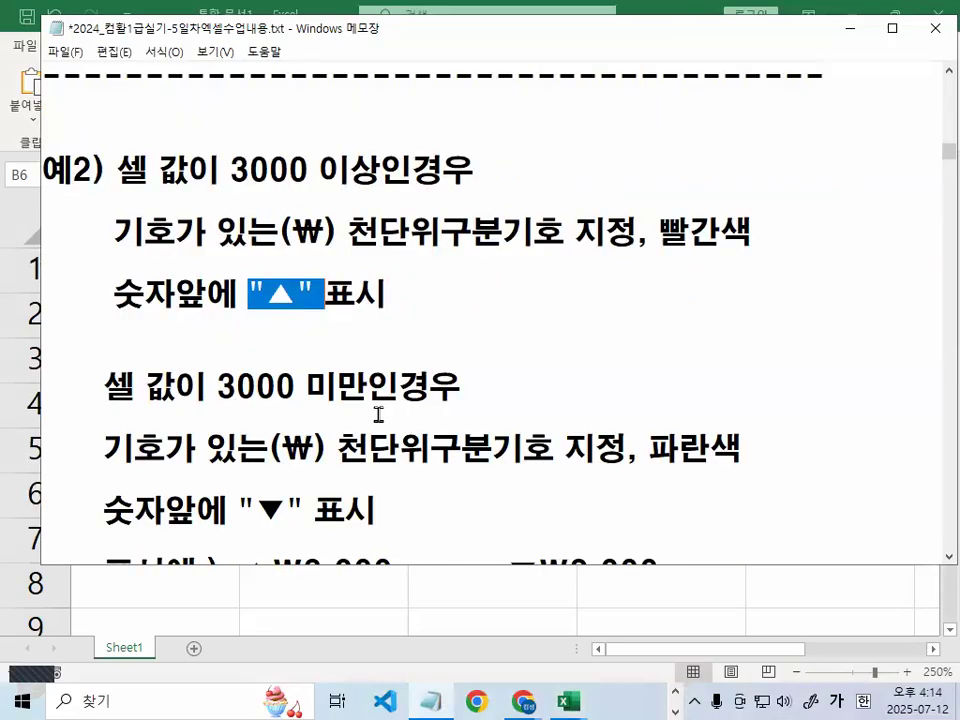
scroll(377, 413, "down", 1)
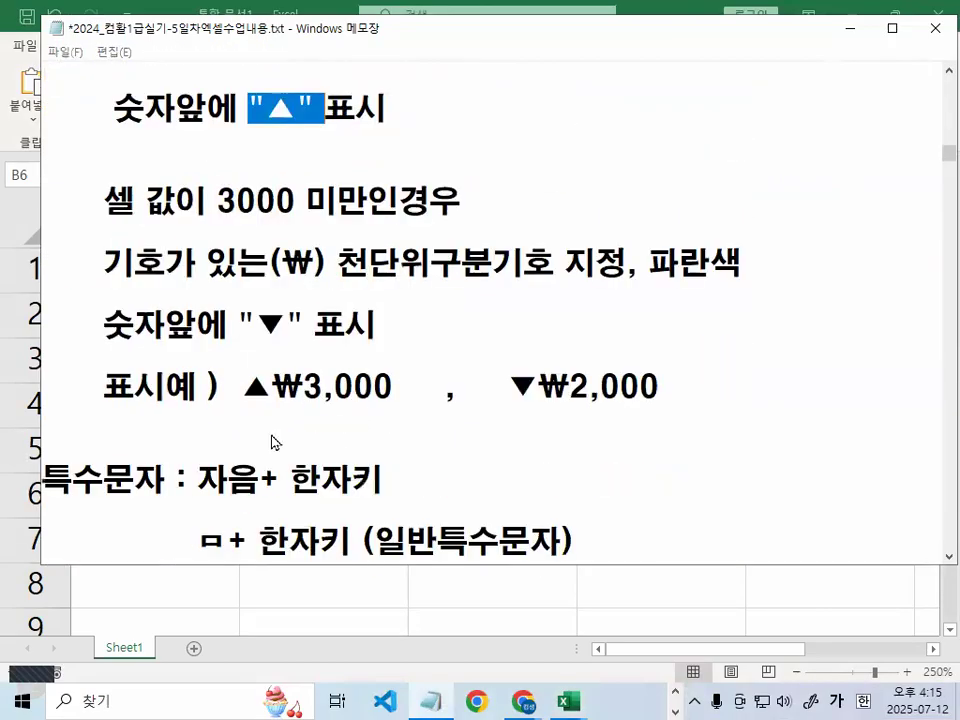
left_click_drag(253, 532, 314, 531)
left_click_drag(343, 396, 505, 395)
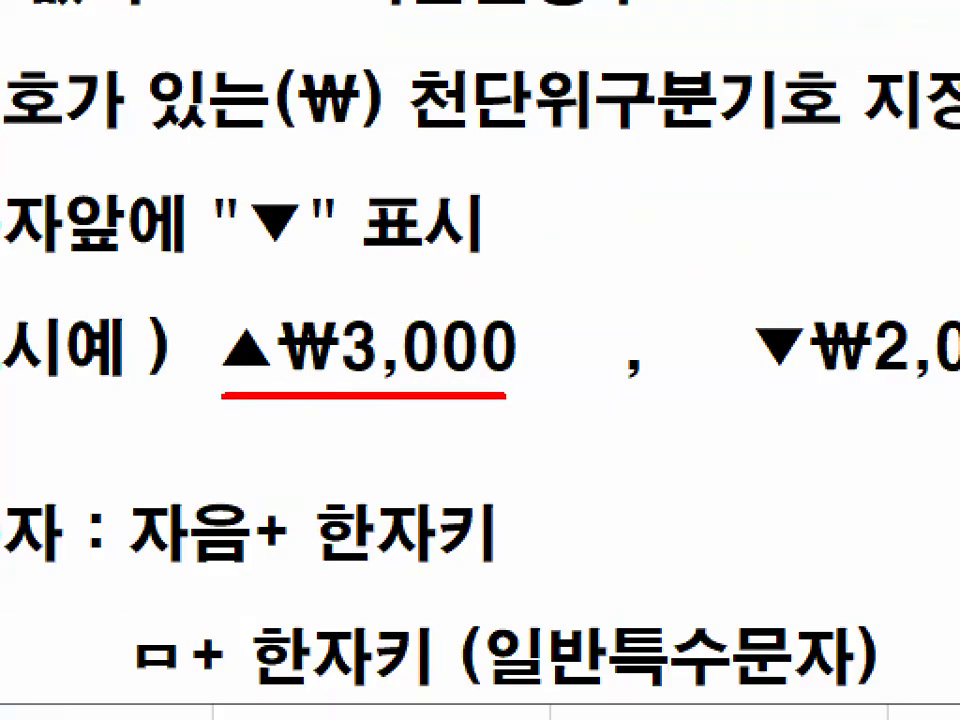
mouse_move(240, 323)
left_mouse_down()
mouse_move(225, 386)
mouse_move(274, 380)
left_mouse_up()
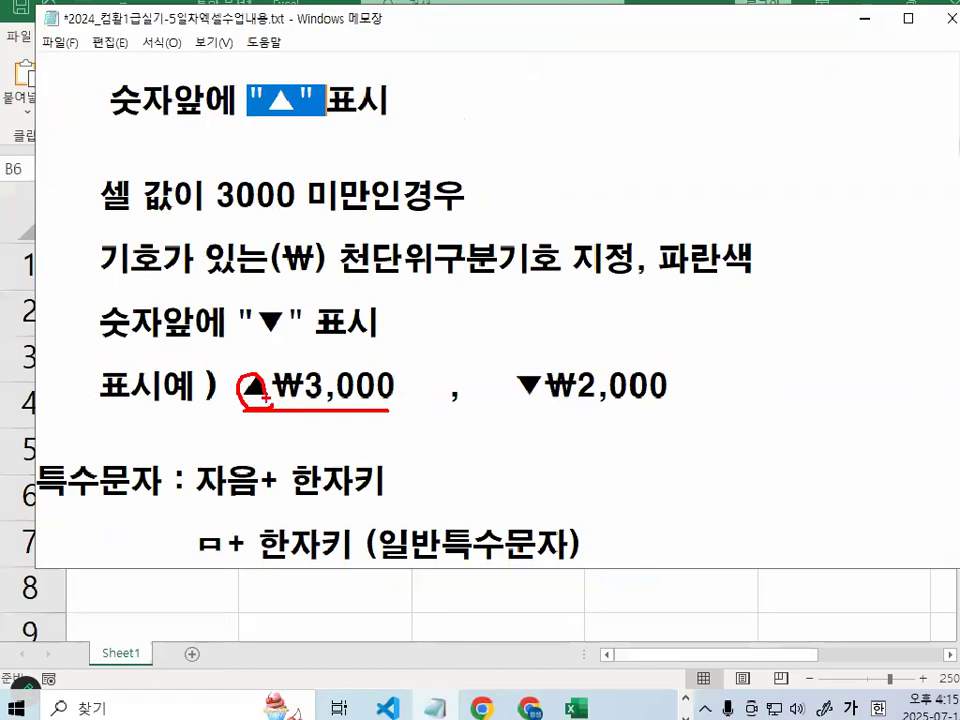
scroll(490, 330, "up", 1)
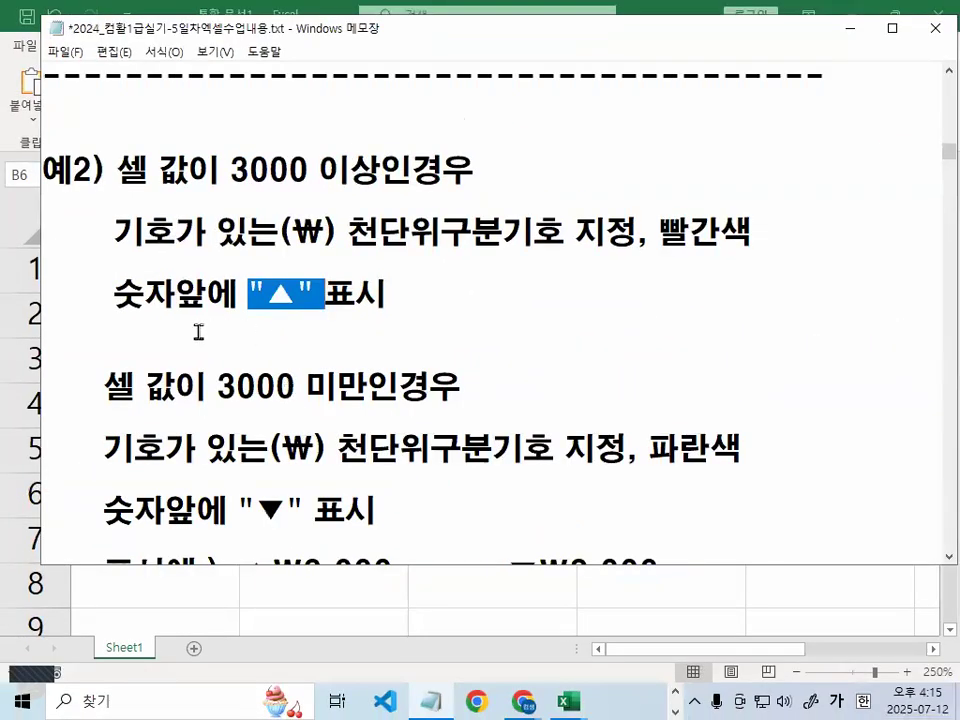
left_click(156, 334)
left_click_drag(118, 171, 383, 171)
left_click_drag(113, 232, 338, 232)
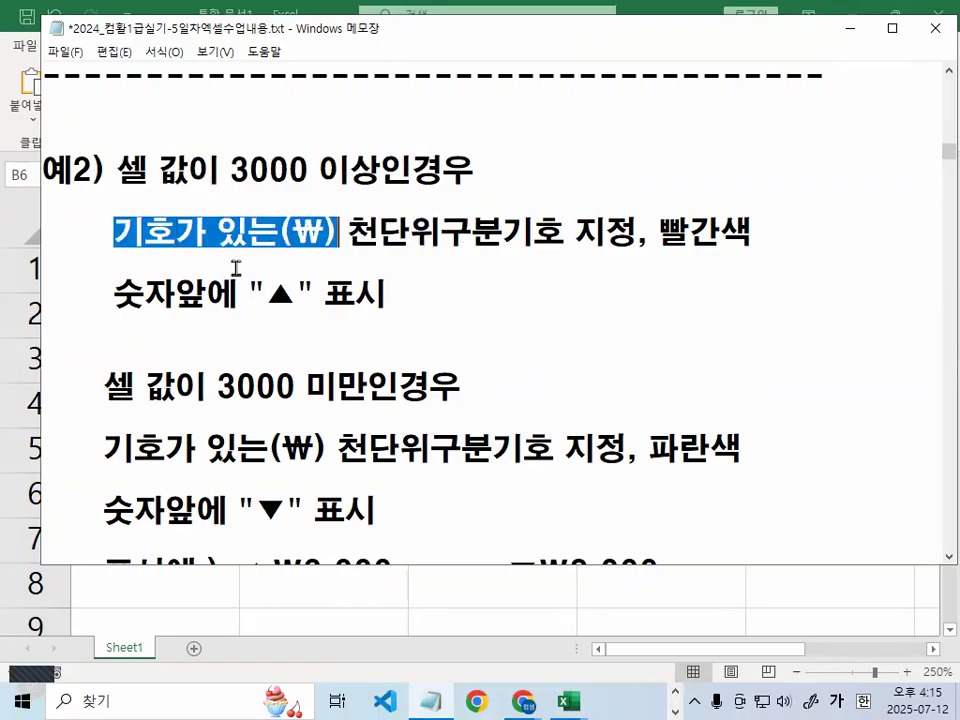
left_click_drag(120, 300, 390, 300)
scroll(328, 392, "down", 1)
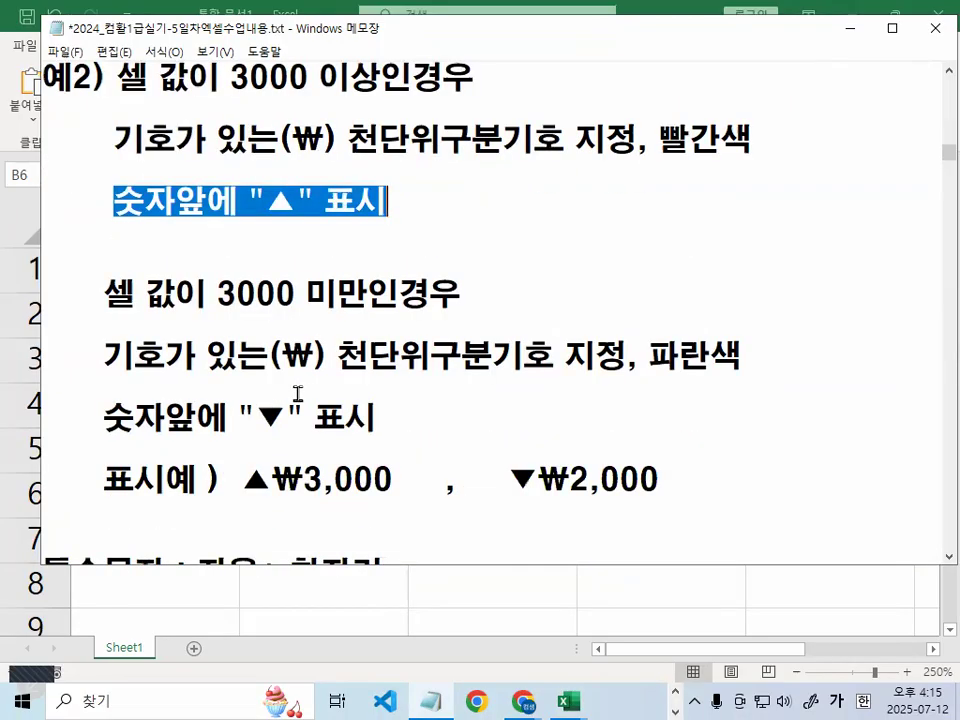
Highlight the blue rule: 3000 미만, ₩ sign, ▼ marker and the ▼₩2,000 example
left_click_drag(214, 295, 396, 295)
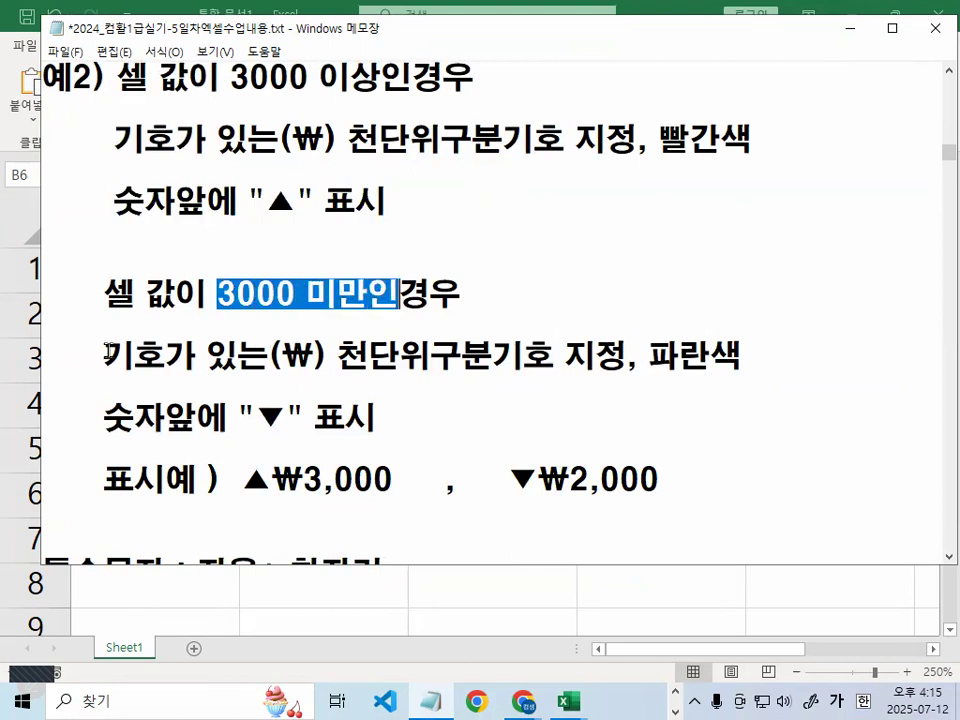
left_click_drag(103, 355, 323, 355)
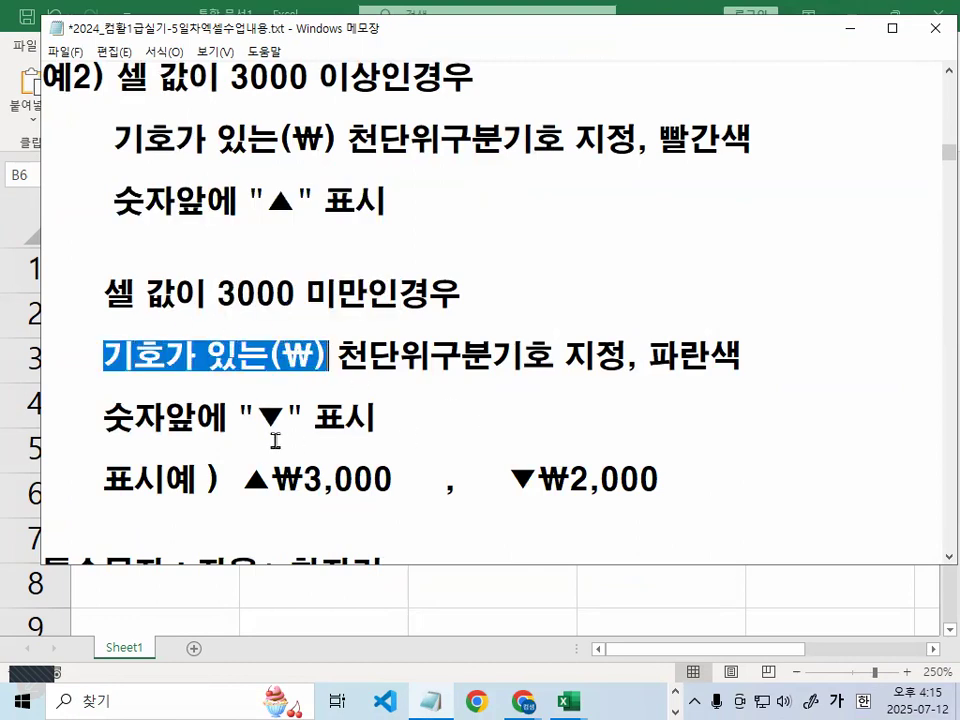
left_click_drag(103, 417, 150, 417)
left_click_drag(237, 417, 318, 420)
left_click_drag(499, 482, 708, 490)
left_click(708, 490)
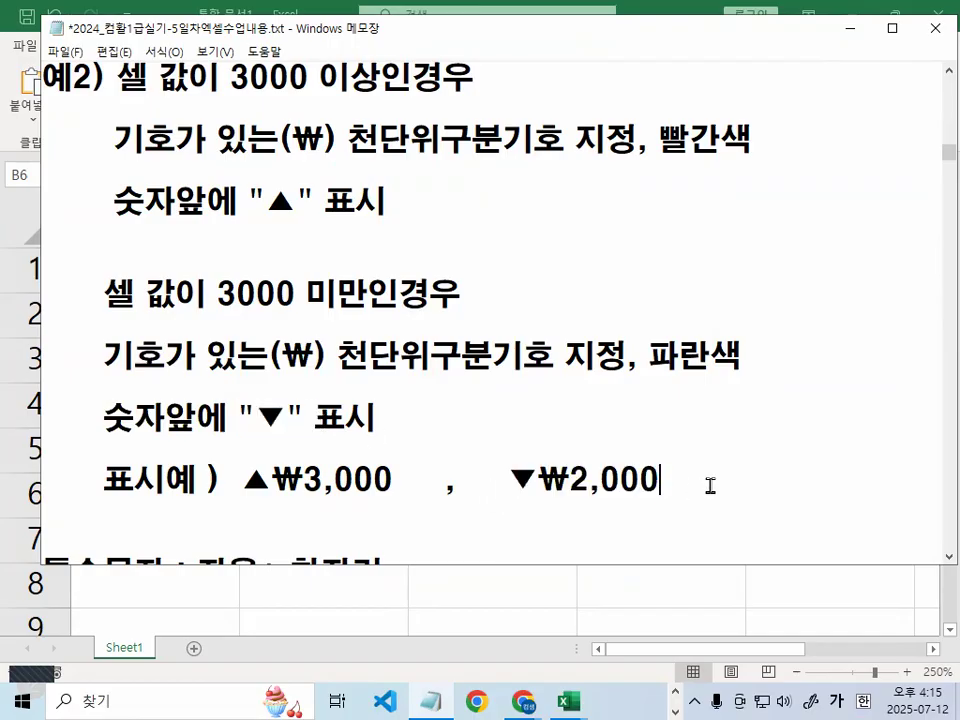
Mark the ▲/▼ markers and the 자음+한자키 special-character tip
scroll(305, 412, "down", 1)
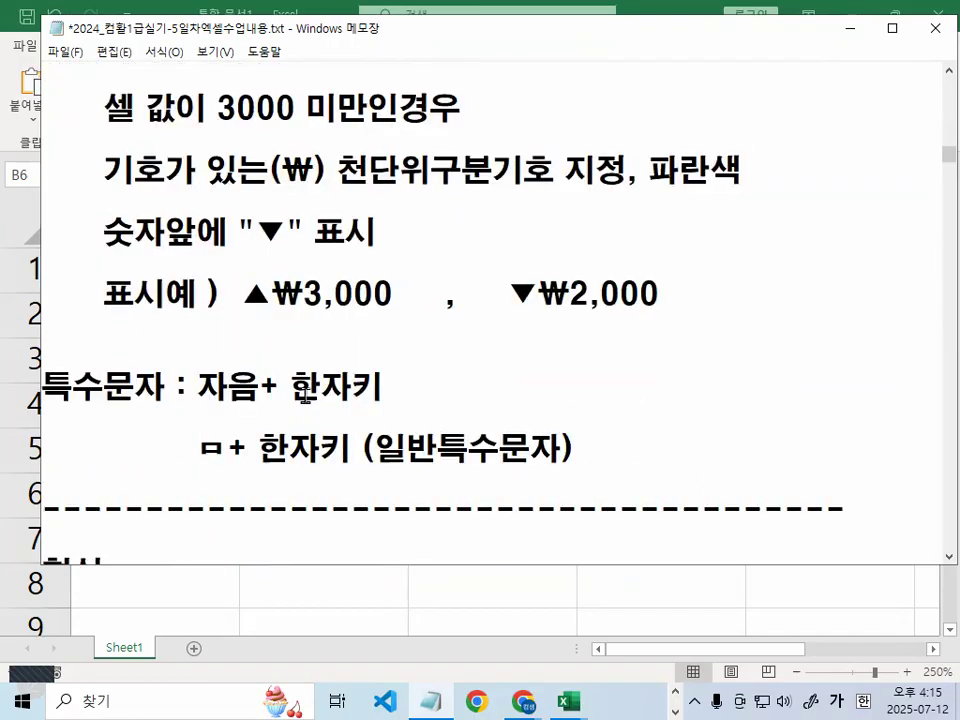
left_click_drag(242, 293, 258, 293)
left_click_drag(197, 388, 391, 386)
scroll(381, 379, "down", 1)
left_click_drag(260, 138, 284, 138)
left_click_drag(241, 201, 273, 201)
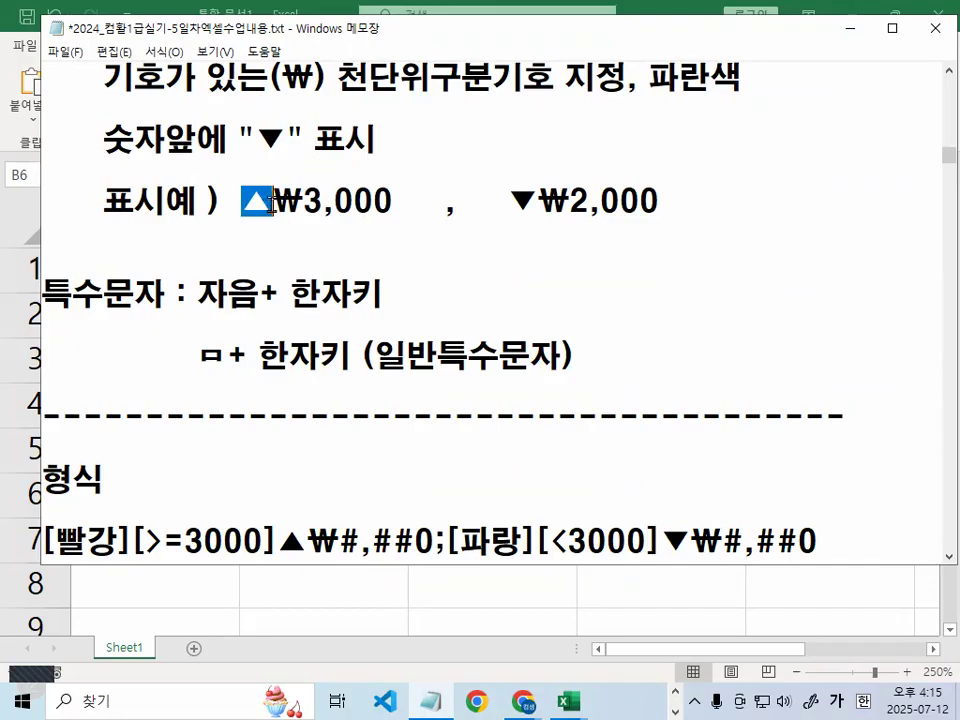
Scroll to the 조건1/조건2 lines and circle ▲₩ in the first section, sketching the ₩ sign
left_click(348, 296)
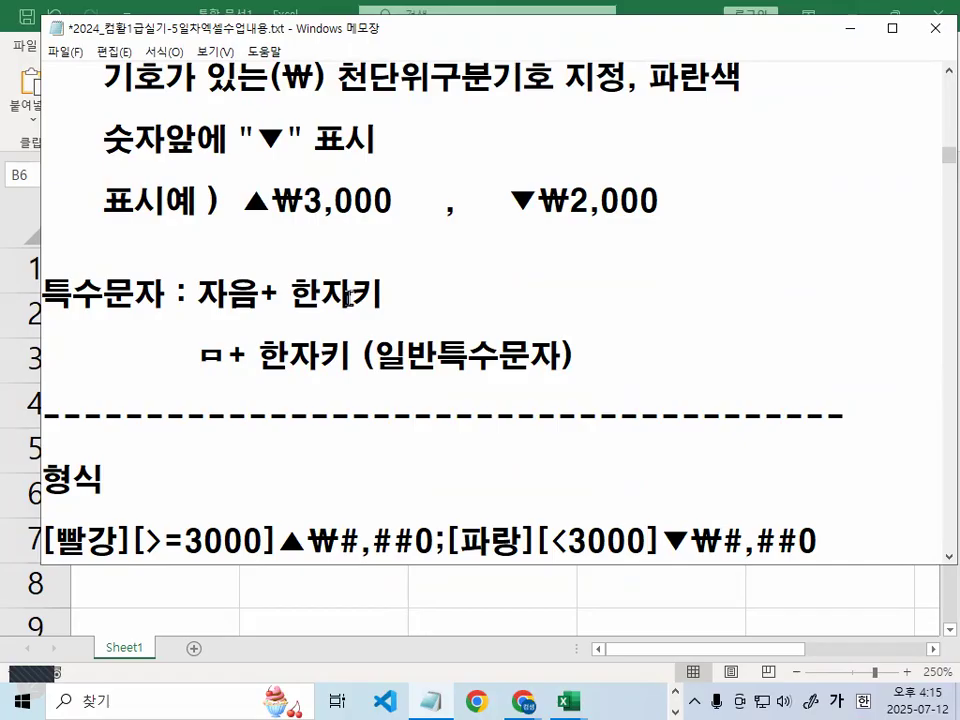
scroll(348, 296, "down", 1)
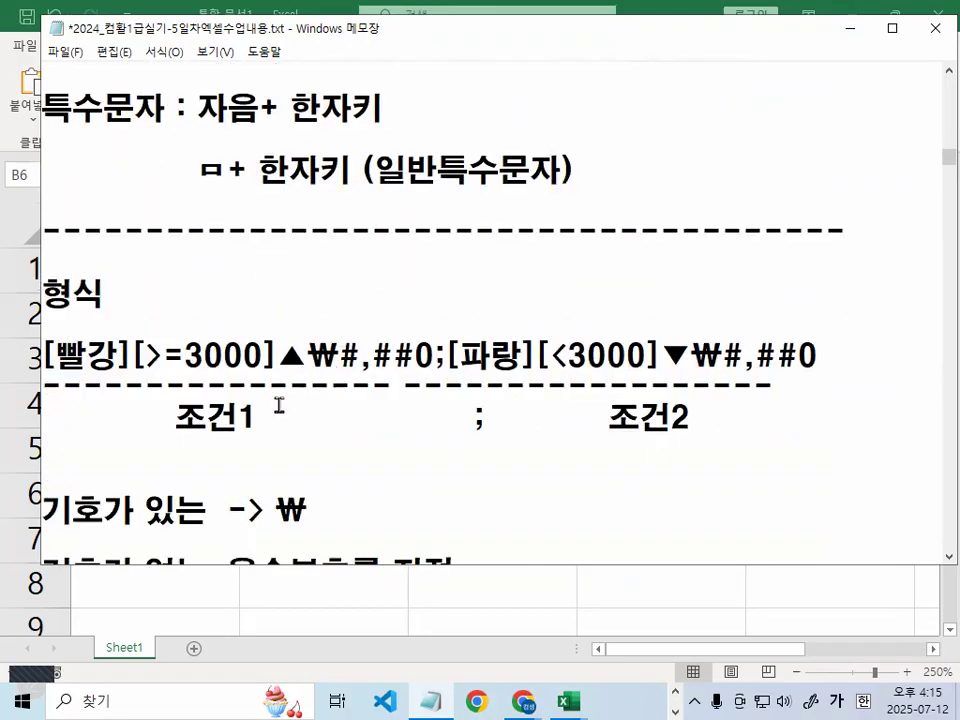
scroll(287, 321, "down", 1)
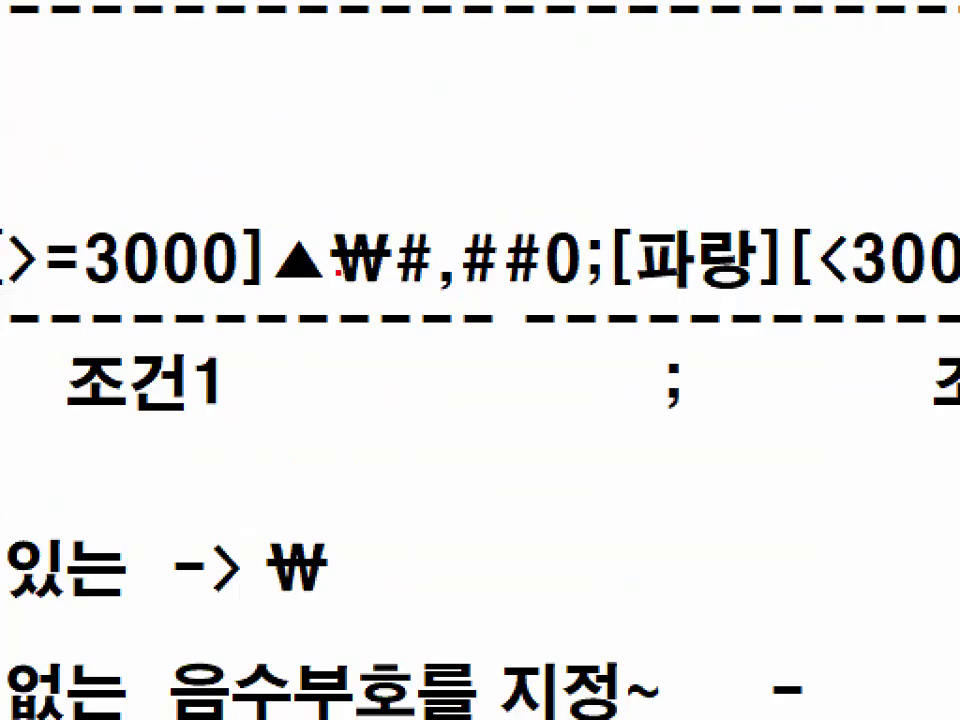
mouse_move(388, 290)
left_mouse_down()
mouse_move(311, 302)
mouse_move(268, 265)
mouse_move(354, 212)
mouse_move(395, 240)
mouse_move(403, 272)
left_mouse_up()
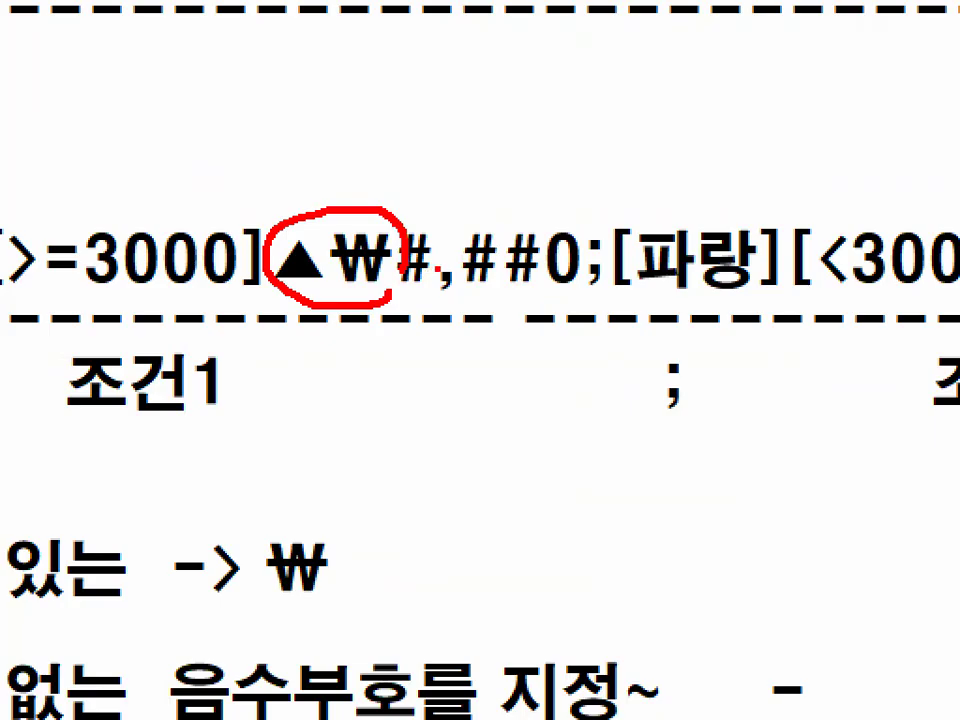
left_click_drag(480, 378, 562, 325)
left_click_drag(443, 362, 604, 362)
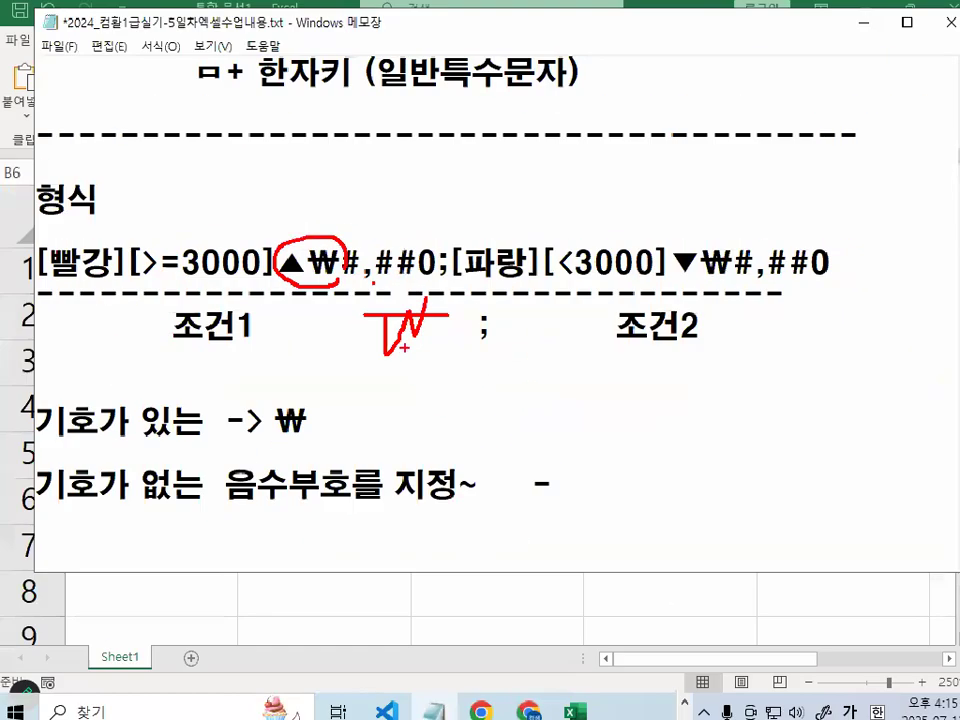
mouse_move(286, 264)
left_mouse_down()
mouse_move(338, 266)
mouse_move(291, 278)
mouse_move(319, 229)
mouse_move(339, 271)
left_mouse_up()
Zoom in to mark ▲₩ and the ▼₩ in the second section, then return to the workbook
left_click(307, 266)
key("ctrl+1")
left_click(293, 268)
key("Escape")
key("ctrl+1")
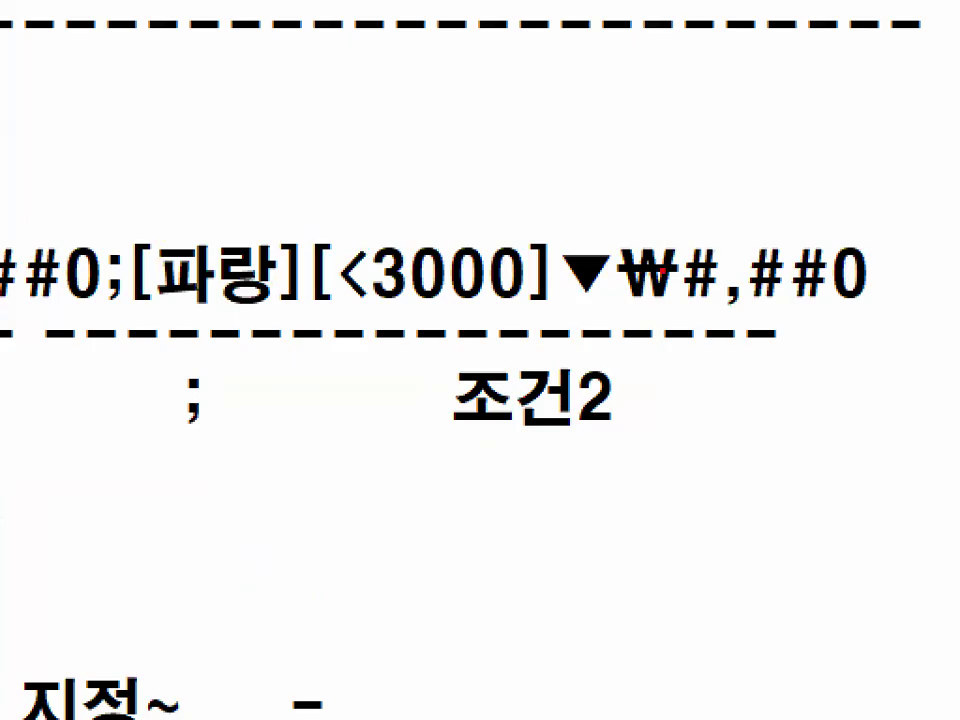
left_click_drag(569, 298, 603, 298)
mouse_move(678, 300)
left_mouse_down()
mouse_move(654, 305)
mouse_move(639, 232)
mouse_move(694, 266)
mouse_move(672, 303)
left_mouse_up()
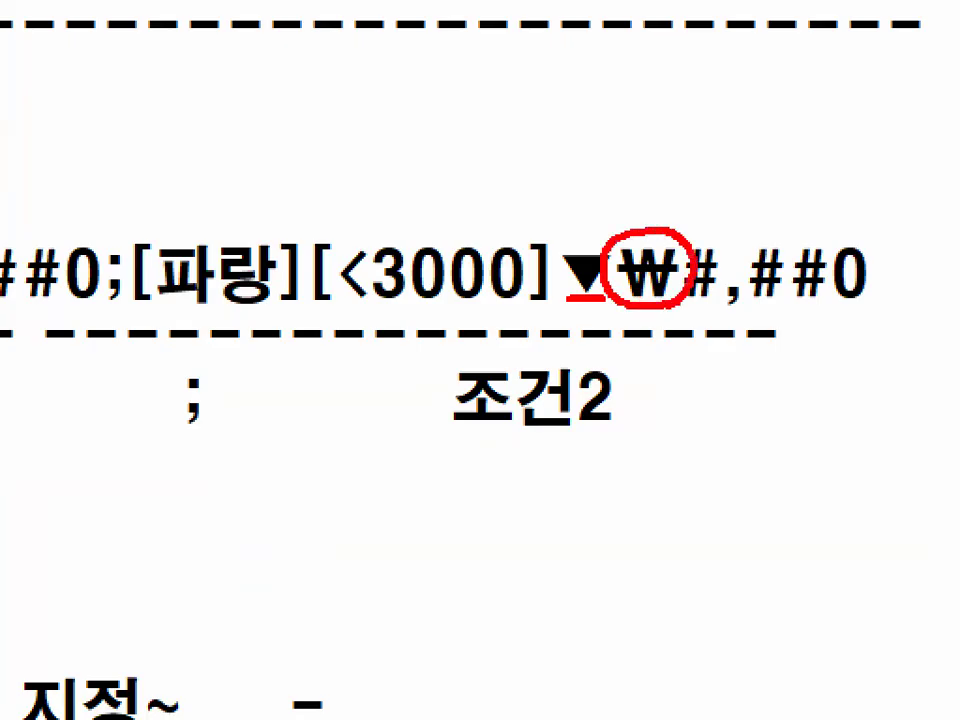
key("Escape")
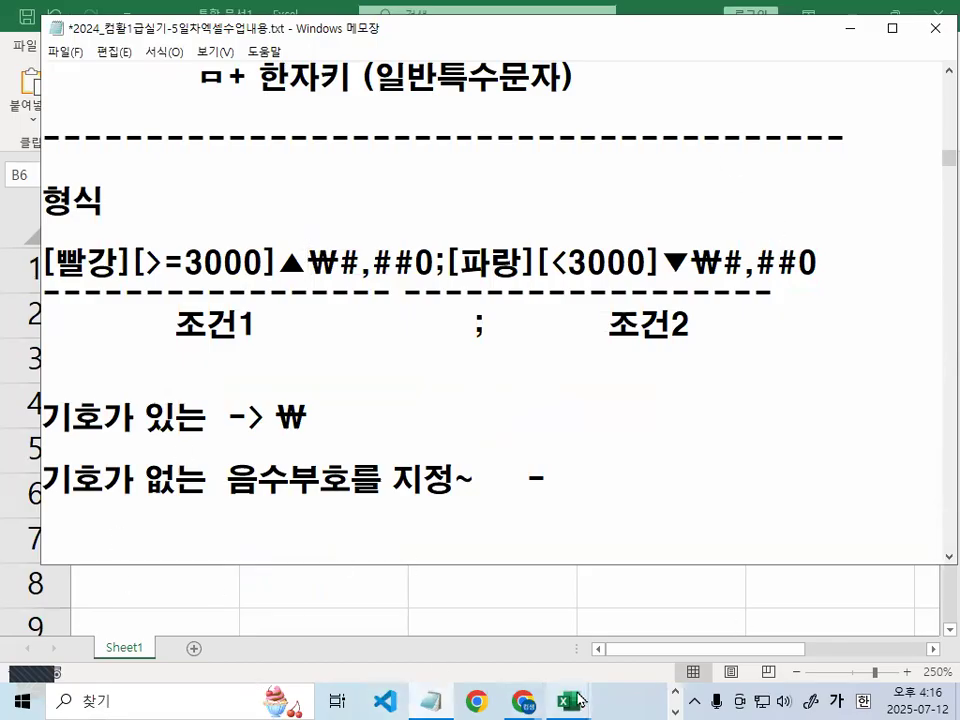
mouse_move(572, 700)
left_click(660, 620)
Select the 예1 values B2:B6 in Excel and open their Format Cells settings
left_click_drag(368, 251, 377, 484)
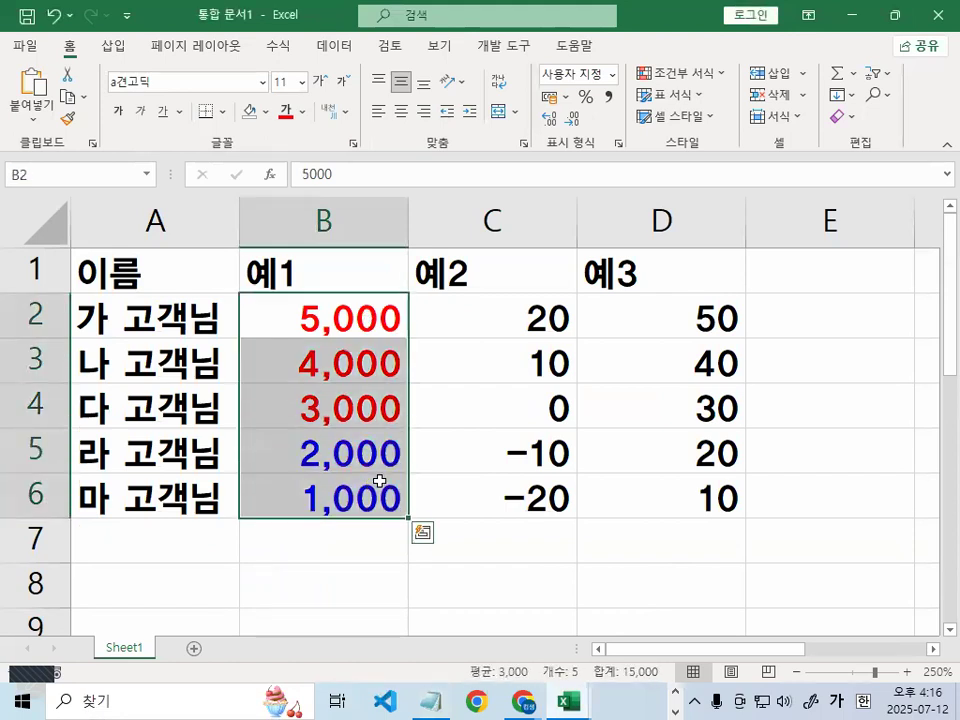
key("ctrl+1")
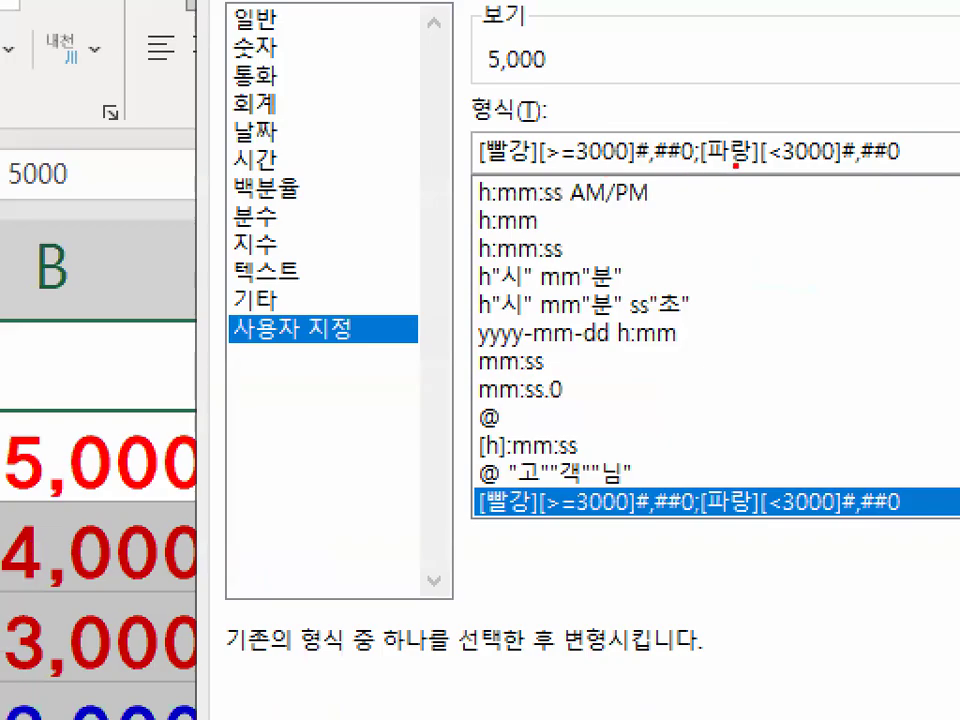
mouse_move(736, 165)
left_mouse_down()
mouse_move(614, 142)
mouse_move(710, 156)
left_mouse_up()
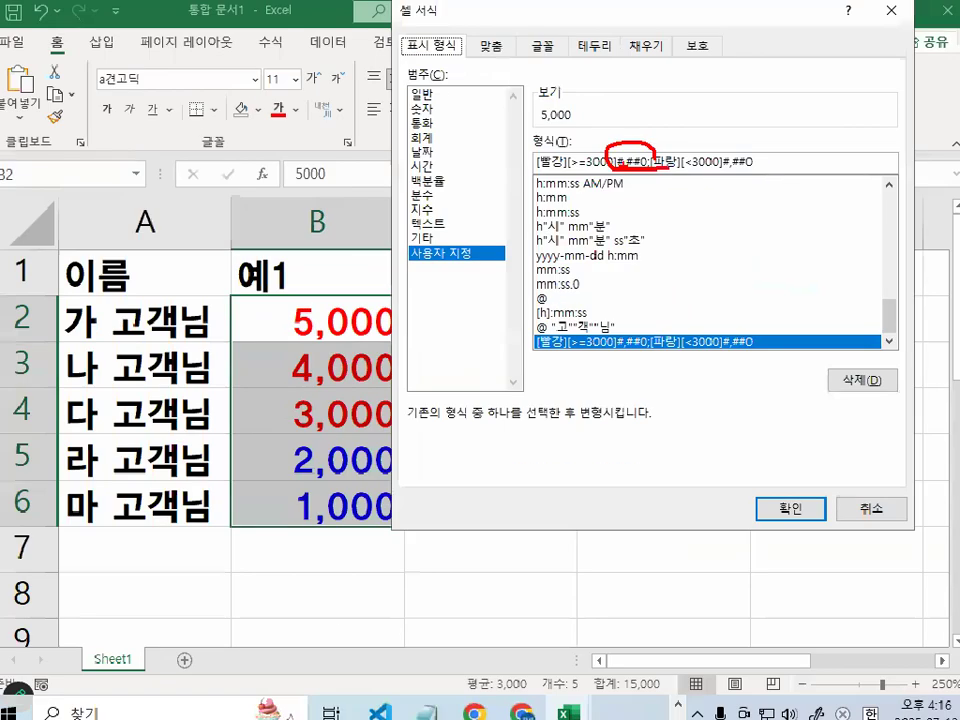
In Notepad, circle where ▲₩ and ▼₩ sit before #,##0 in the red and blue sections
left_click(429, 710)
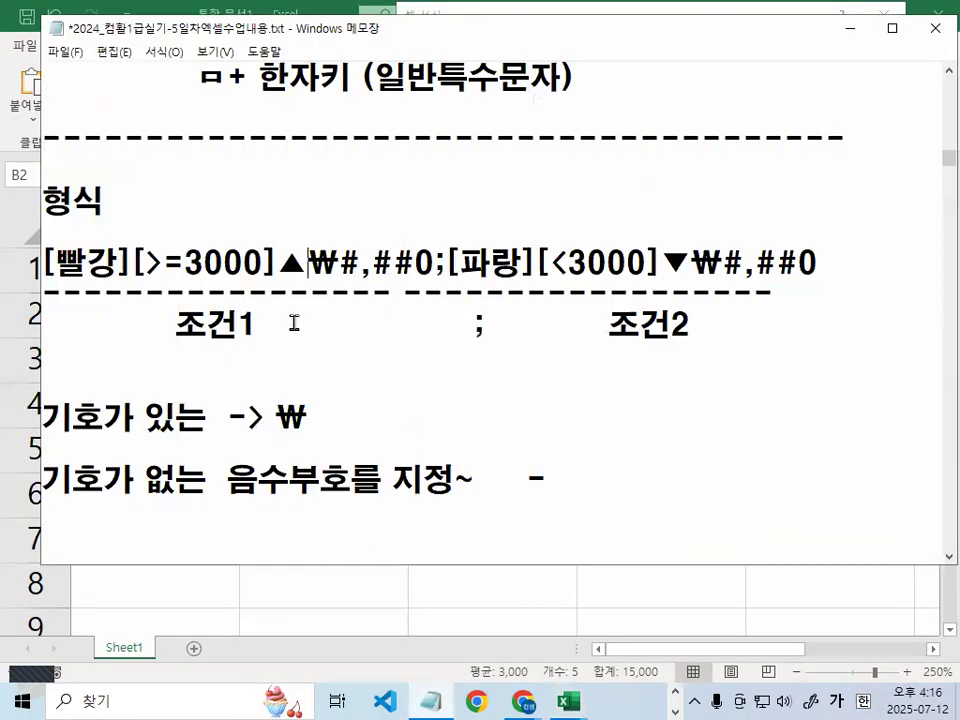
key("ctrl+1")
left_click(302, 274)
mouse_move(415, 283)
left_mouse_down()
mouse_move(565, 283)
mouse_move(310, 291)
mouse_move(262, 215)
mouse_move(375, 205)
mouse_move(385, 272)
left_mouse_up()
key("Escape")
key("ctrl+1")
mouse_move(742, 268)
left_mouse_down()
mouse_move(686, 274)
mouse_move(619, 251)
mouse_move(722, 197)
mouse_move(745, 262)
left_mouse_up()
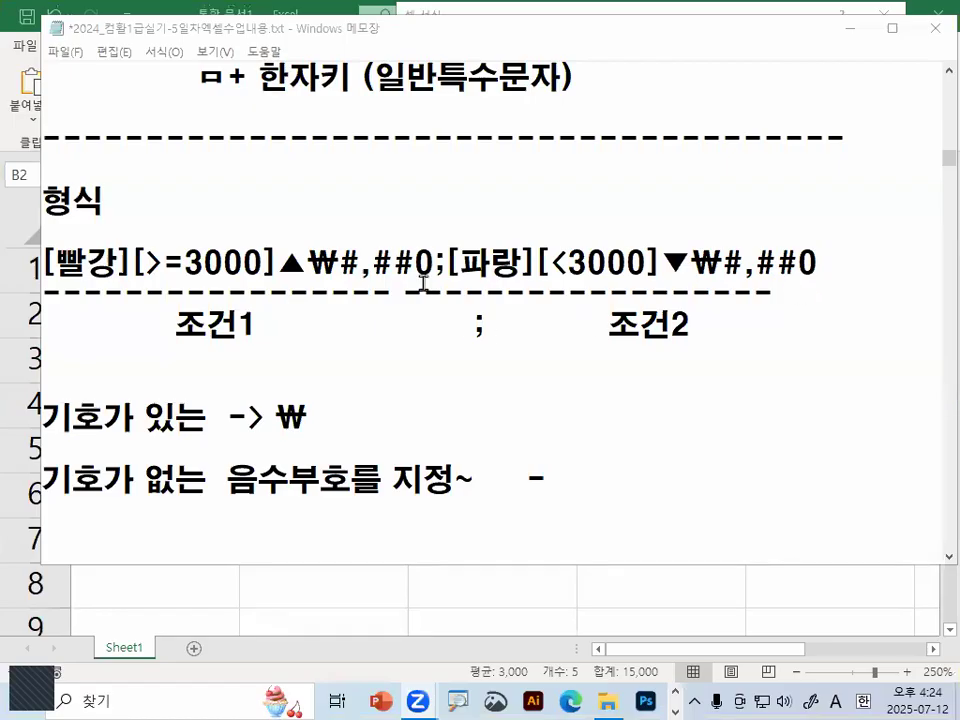
mouse_move(406, 250)
left_mouse_down()
mouse_move(335, 187)
mouse_move(404, 250)
left_mouse_up()
Select the whole [빨강][>=3000]▲₩#,##0;[파랑][<3000]▼₩#,##0 format line
left_click_drag(279, 264, 337, 263)
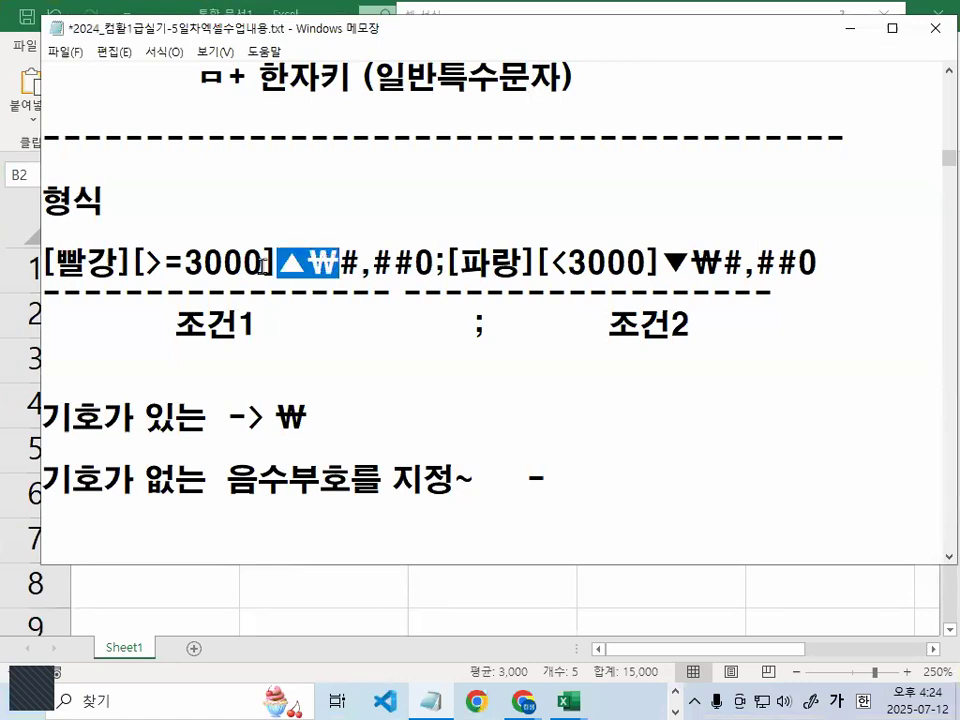
left_click_drag(43, 263, 829, 268)
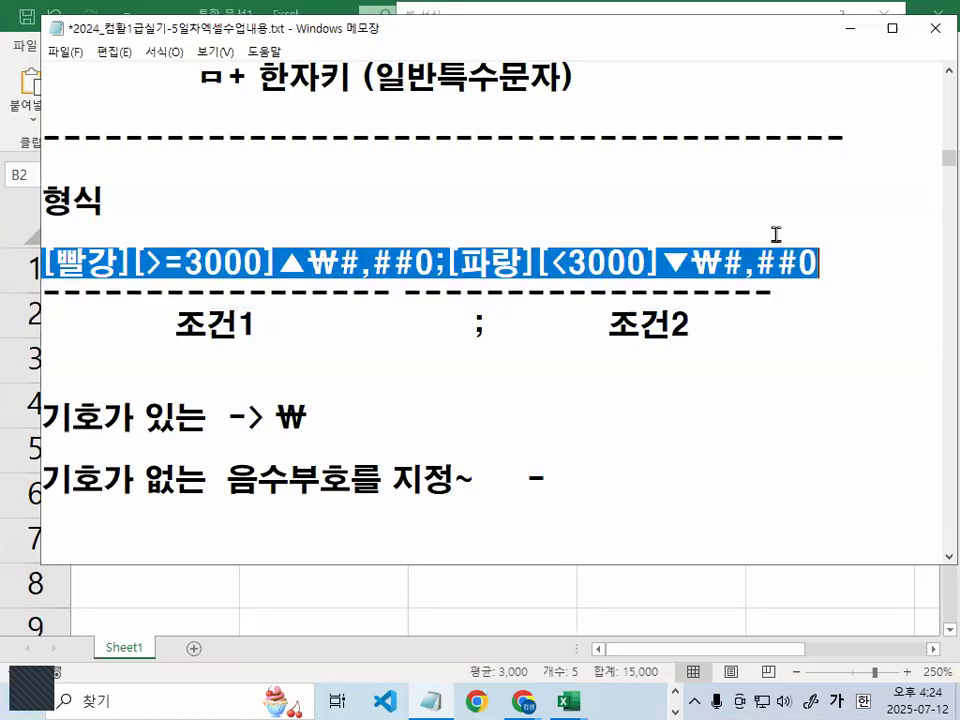
left_click(574, 700)
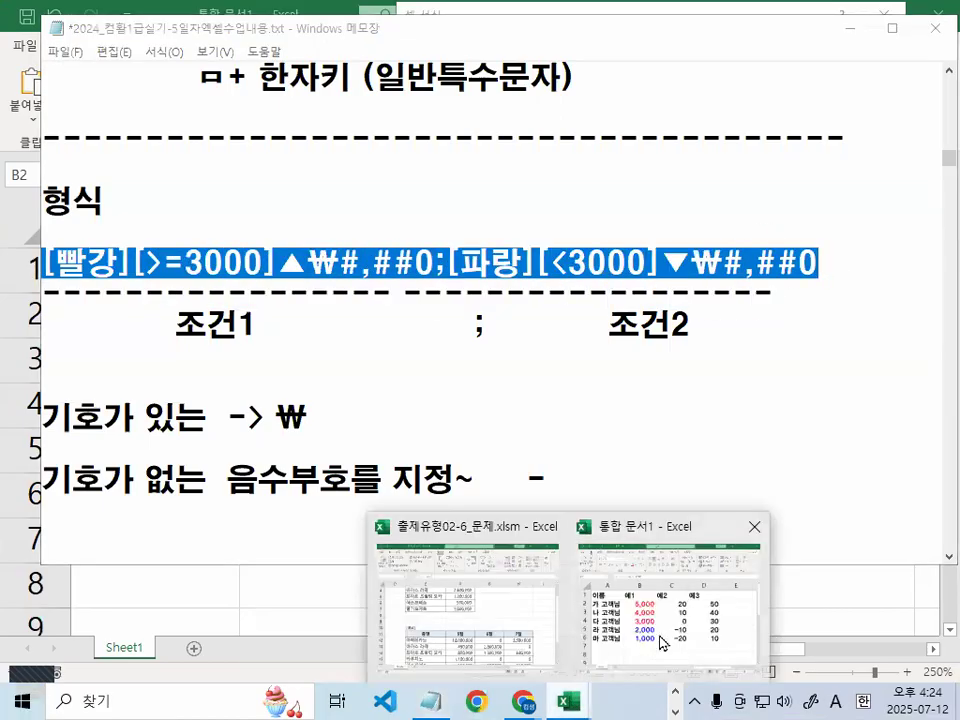
Paste the ▲₩/▼₩ custom format code into the Type box and apply it to B2:B6
left_click(664, 583)
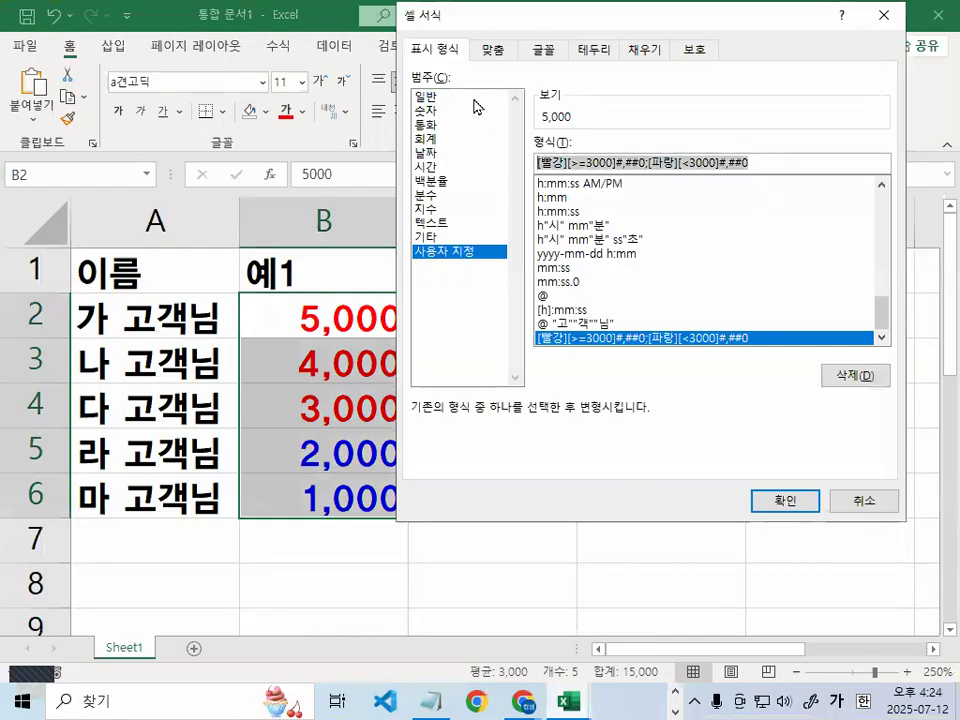
type("[빨강][>=3000]▲₩#,##0;[파랑][<3000]▼₩#,##0")
key("Return")
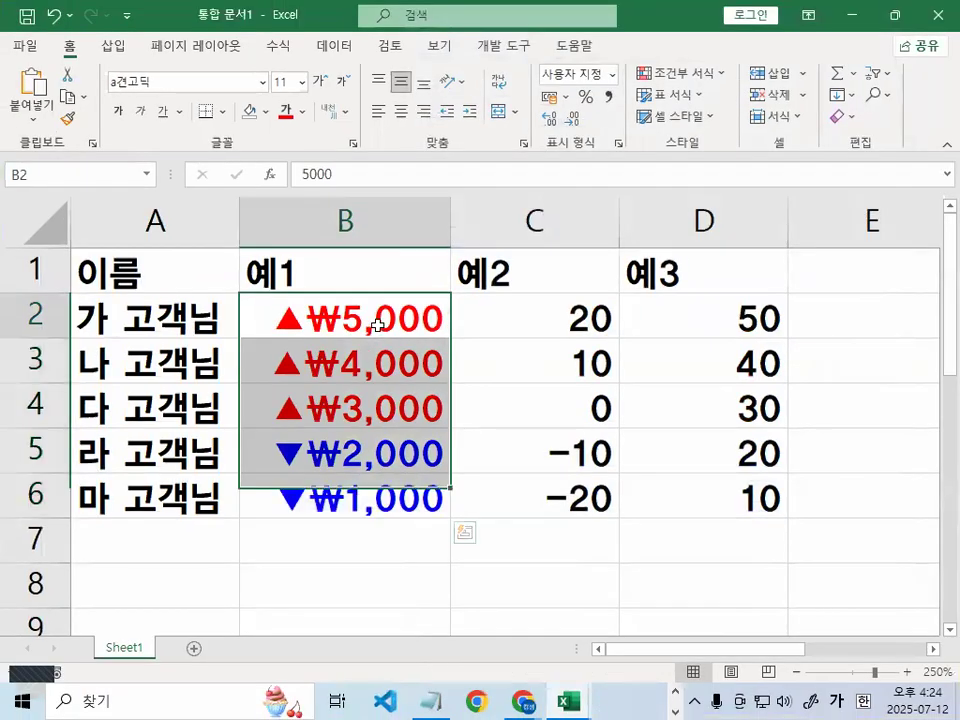
Select B2 and circle the ₩ values now shown in B2:B6, then go back to the notes
left_click(388, 313)
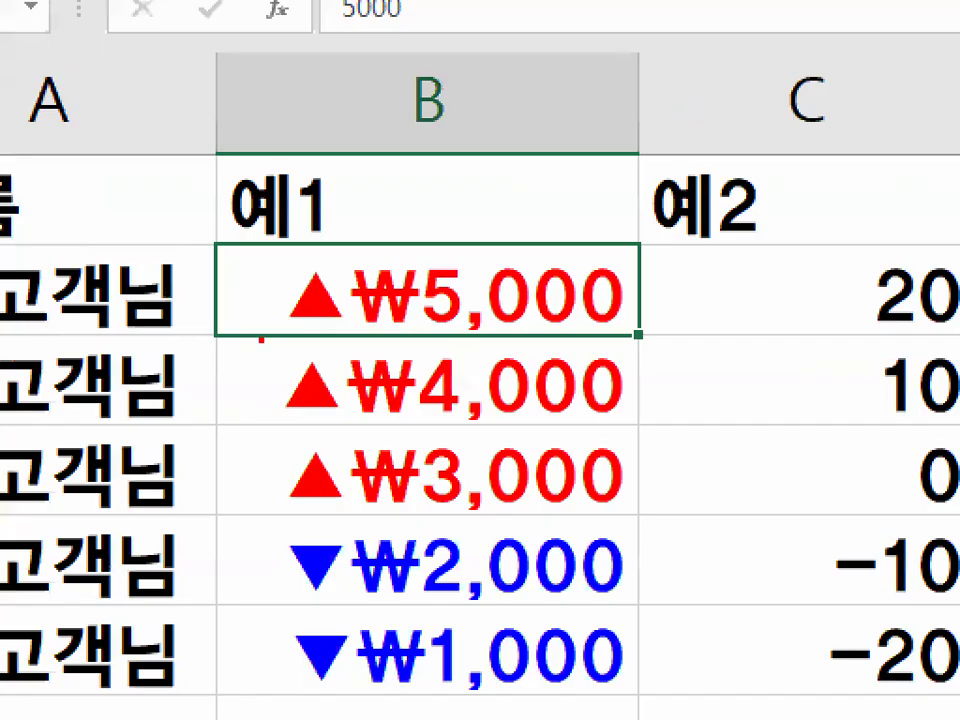
left_click_drag(610, 580, 612, 718)
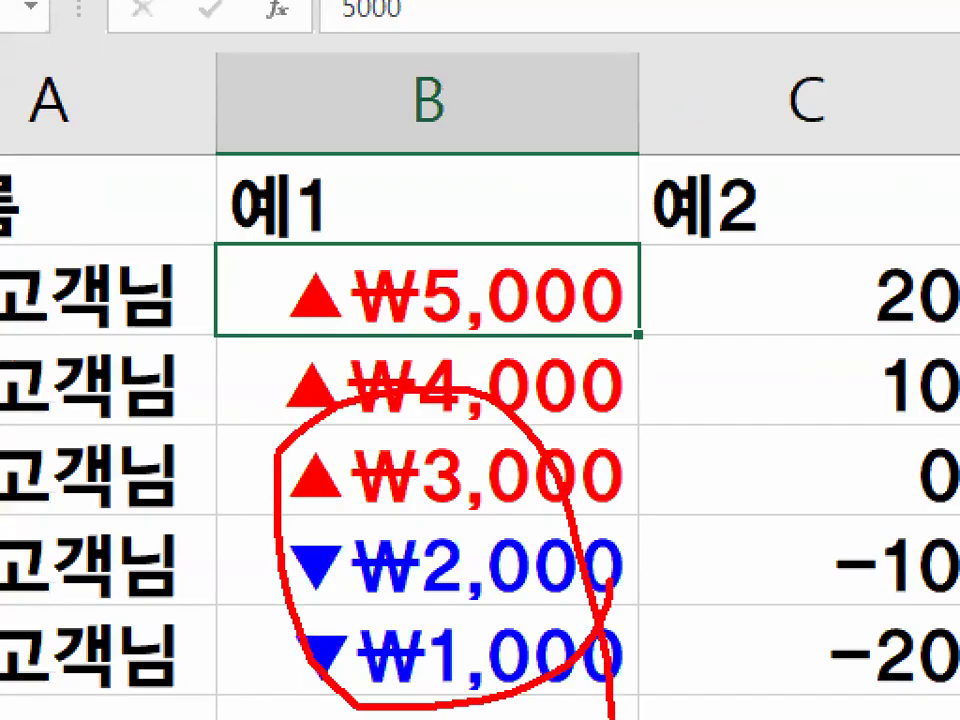
key("Escape")
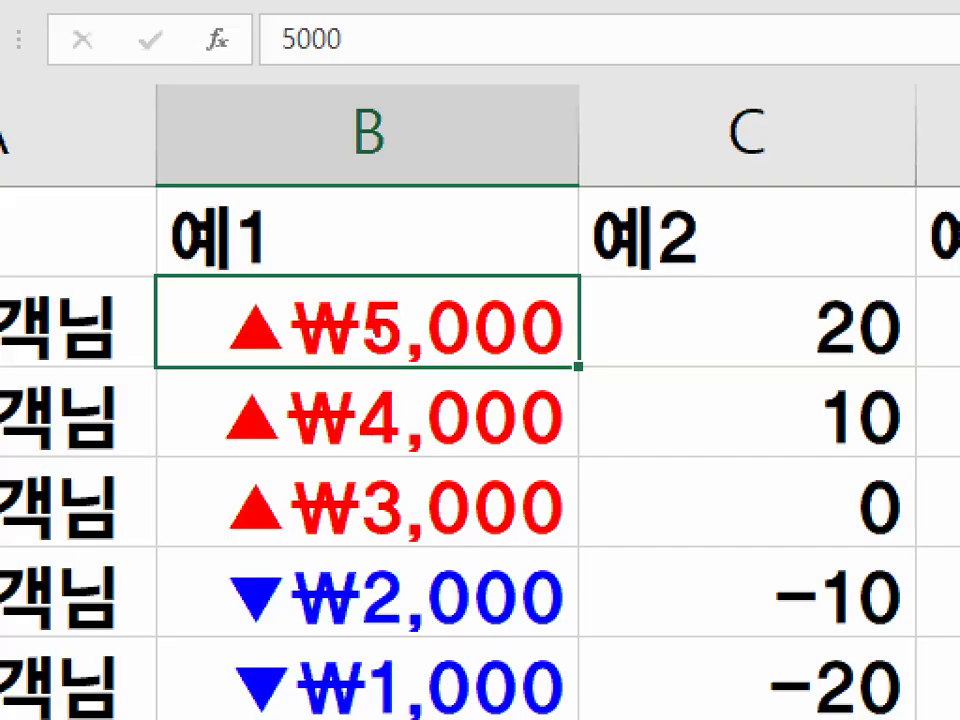
left_click_drag(365, 345, 350, 300)
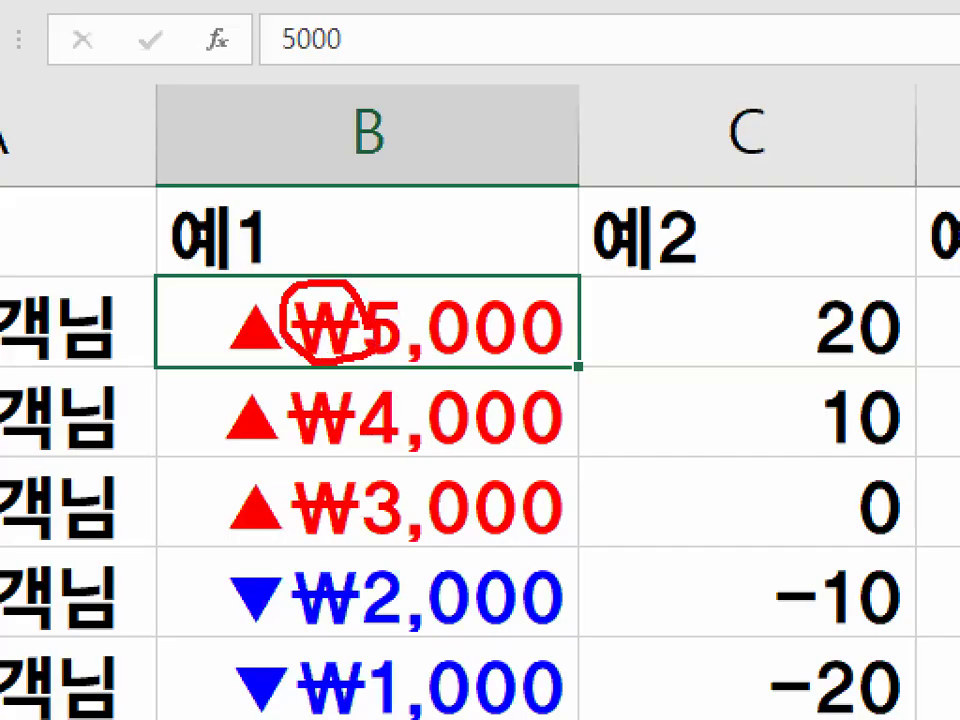
key("Escape")
key("alt+Tab")
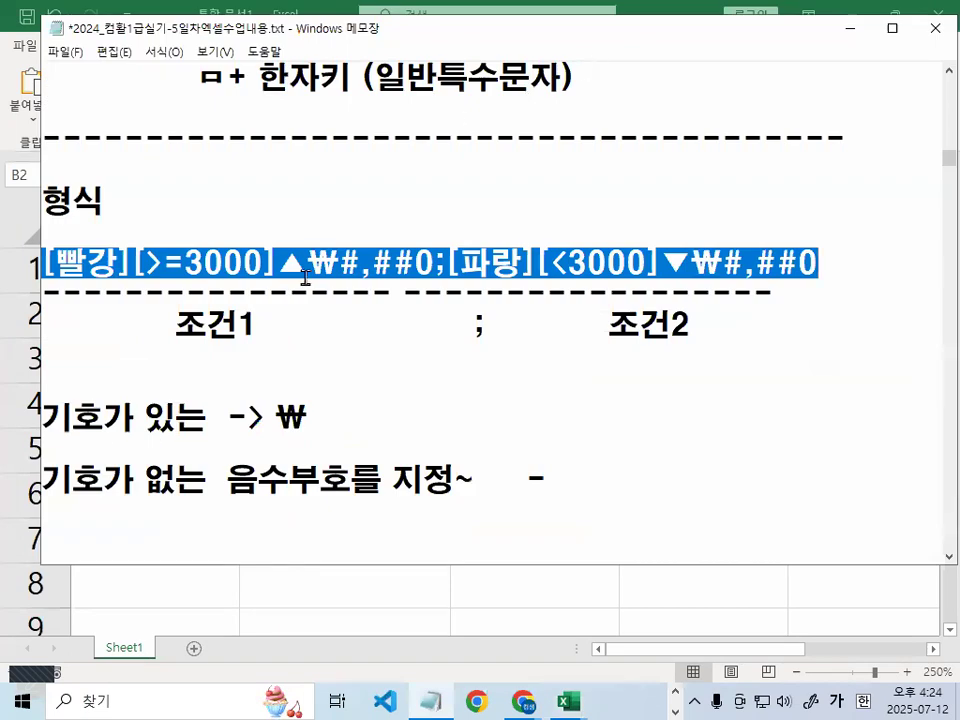
Highlight 기호가 있는(₩) on the red-colour and blue-colour lines of the notes
scroll(311, 328, "up", 5)
scroll(243, 252, "up", 1)
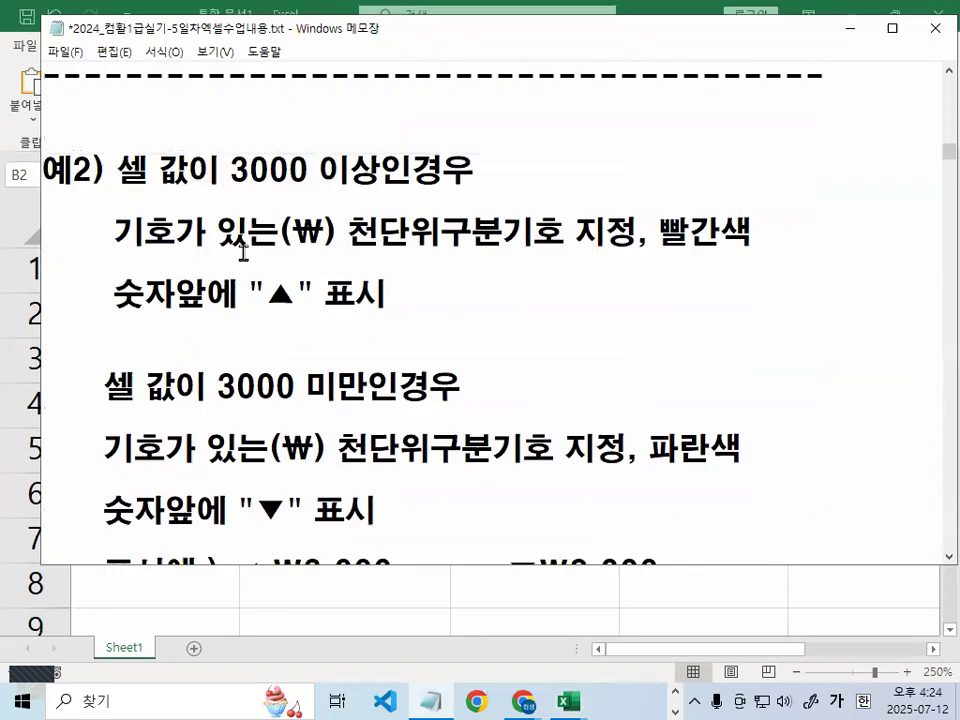
left_click_drag(113, 232, 340, 228)
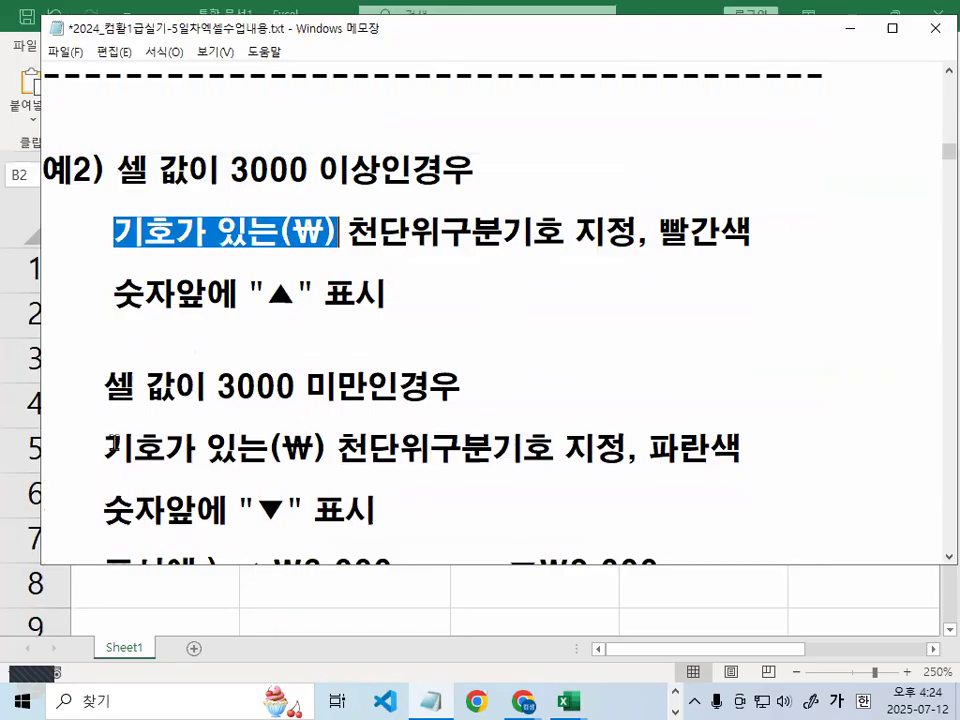
left_click_drag(104, 448, 270, 447)
left_click(270, 447)
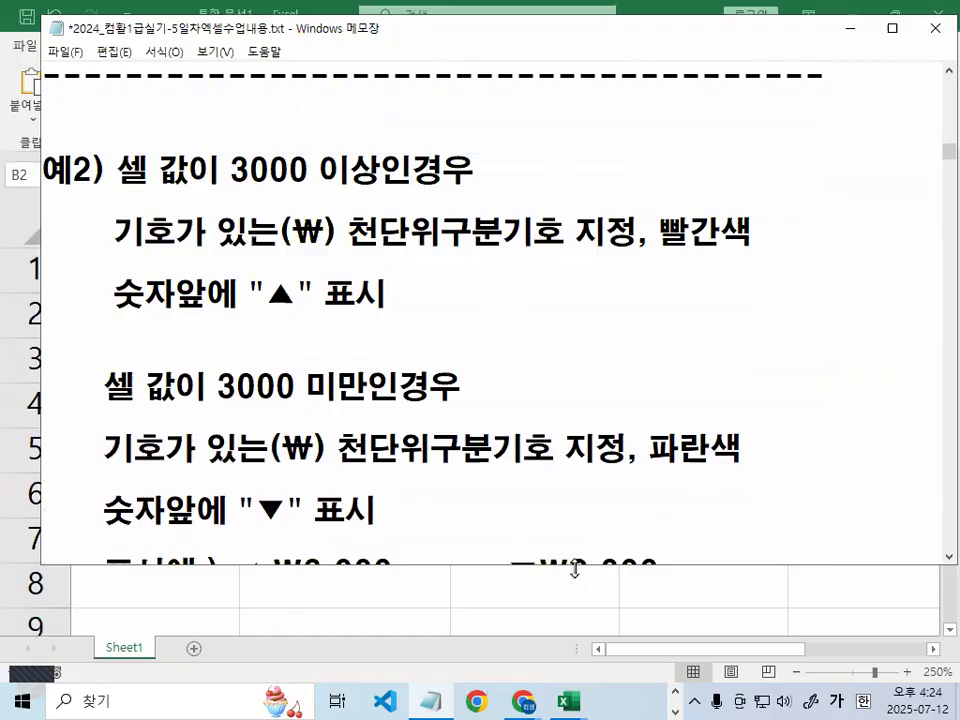
mouse_move(568, 700)
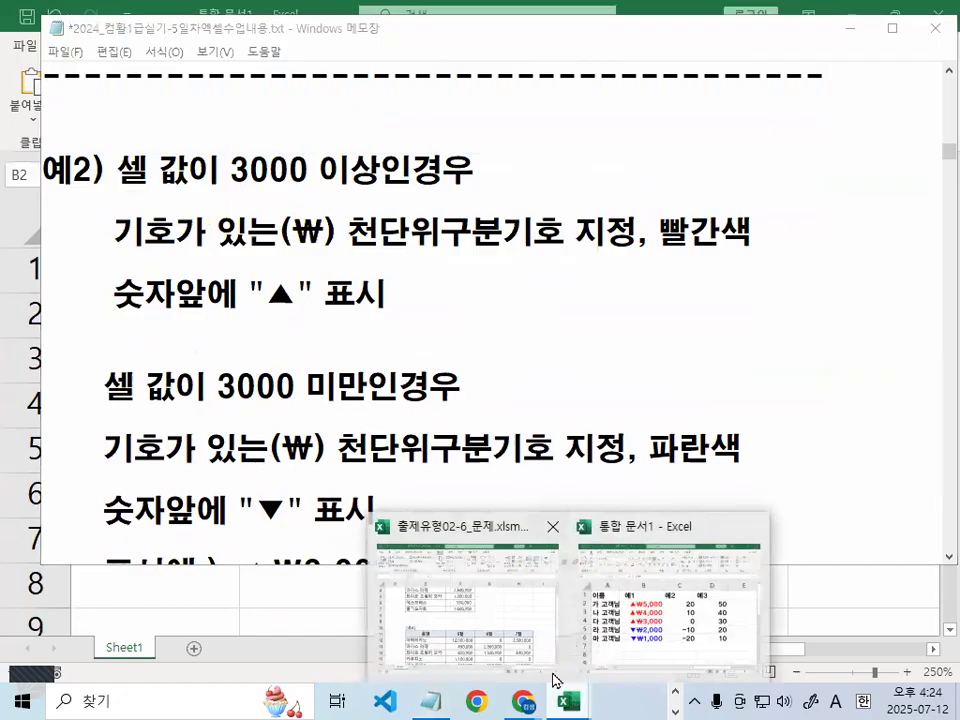
Underline 양수, 음수 and 0값 and circle their ??? placeholders in the notes
scroll(338, 308, "down", 5)
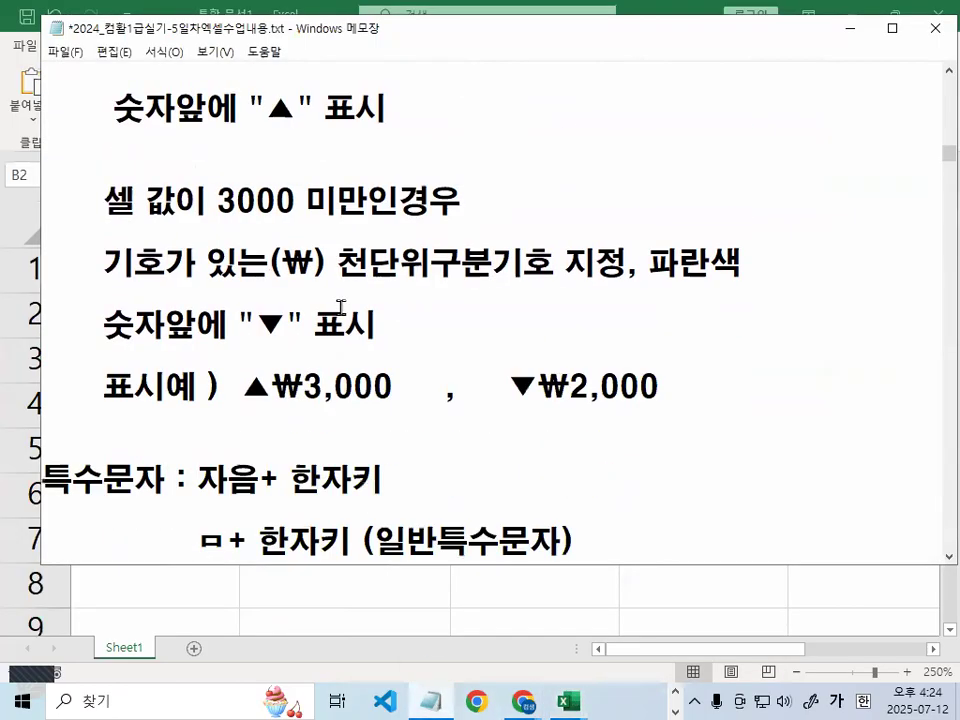
scroll(331, 330, "down", 1)
left_click_drag(90, 313, 312, 316)
key("Escape")
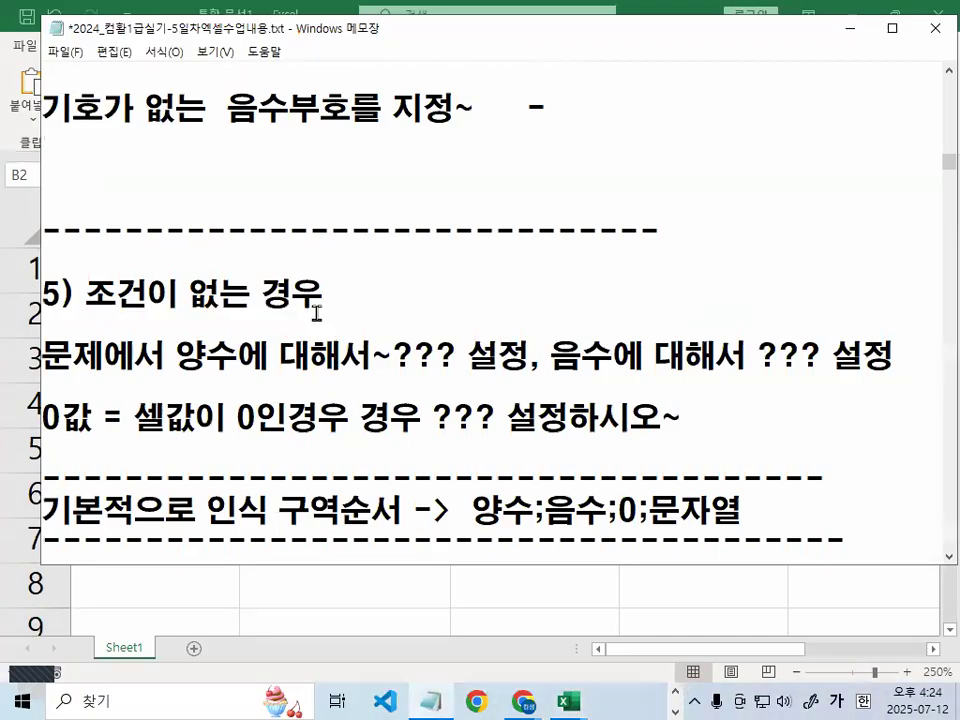
scroll(318, 313, "down", 1)
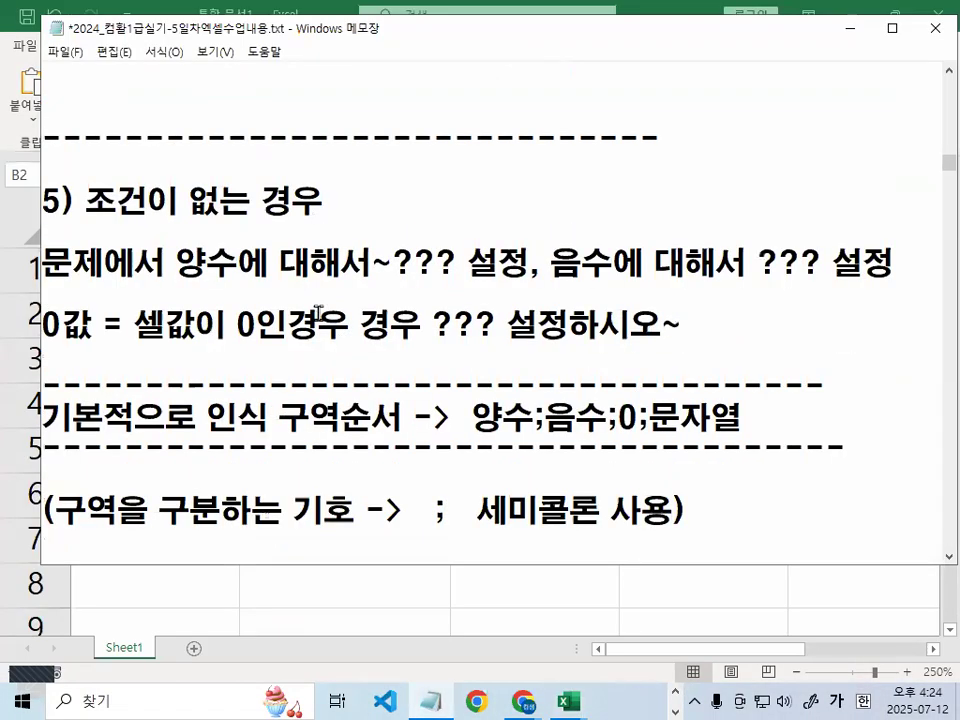
key("ctrl+2")
mouse_move(155, 282)
left_mouse_down()
mouse_move(380, 283)
mouse_move(410, 222)
mouse_move(385, 282)
left_mouse_up()
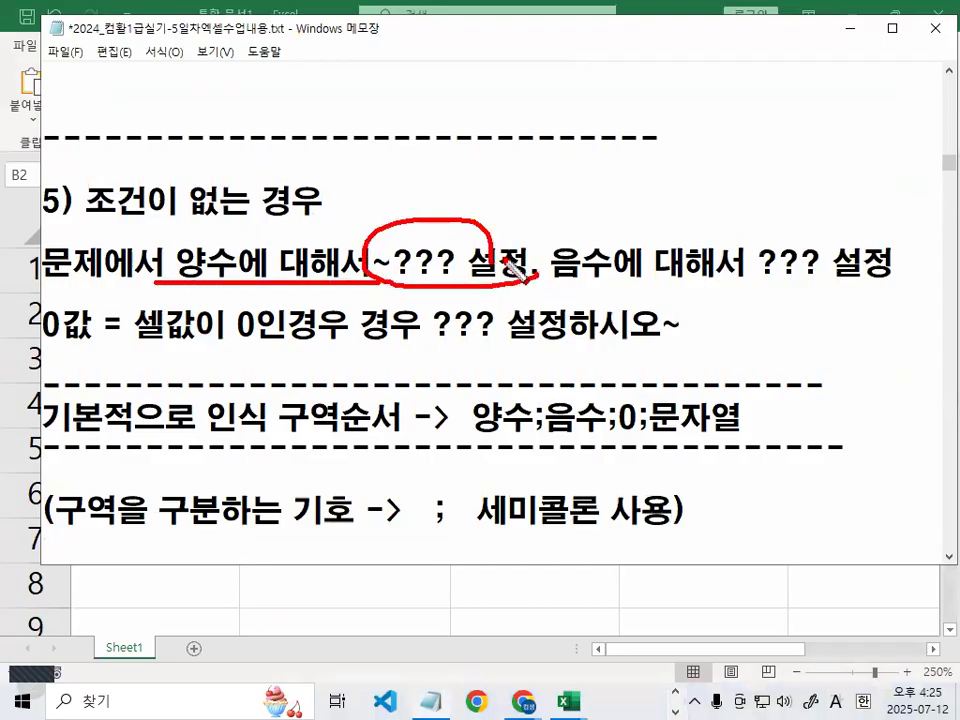
left_click_drag(593, 155, 497, 325)
left_click_drag(553, 289, 628, 289)
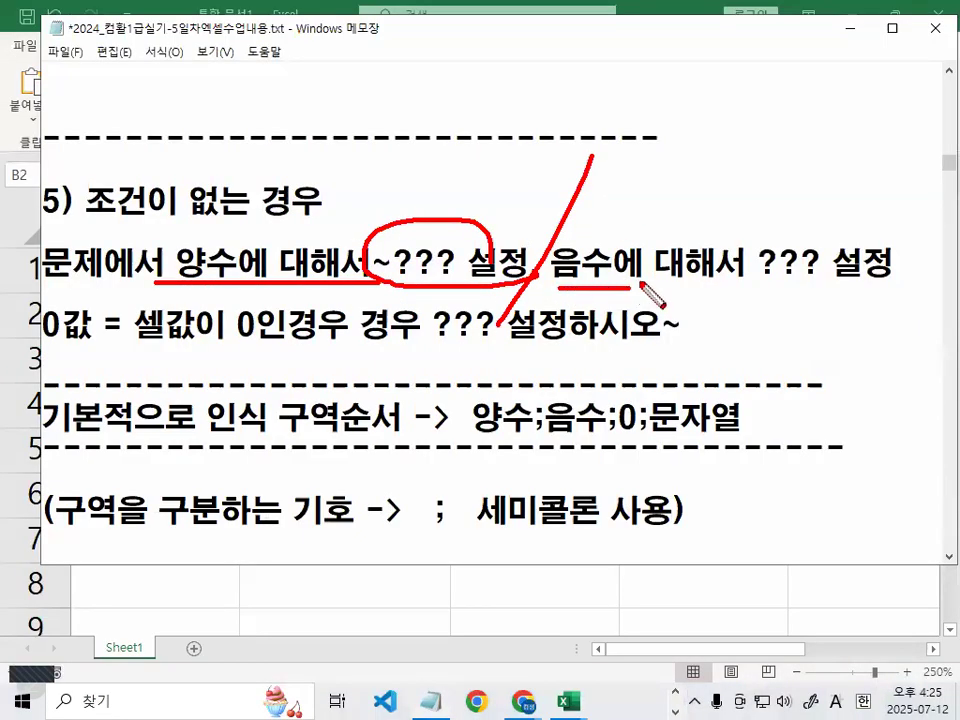
left_click_drag(843, 283, 830, 262)
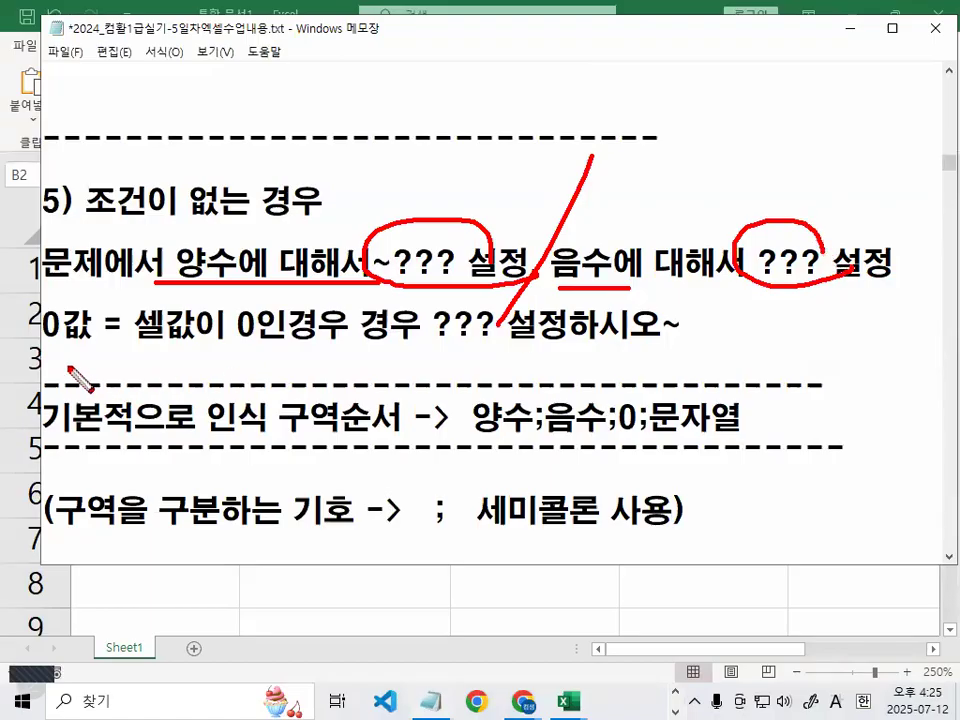
left_click_drag(45, 349, 121, 350)
left_click_drag(292, 328, 362, 343)
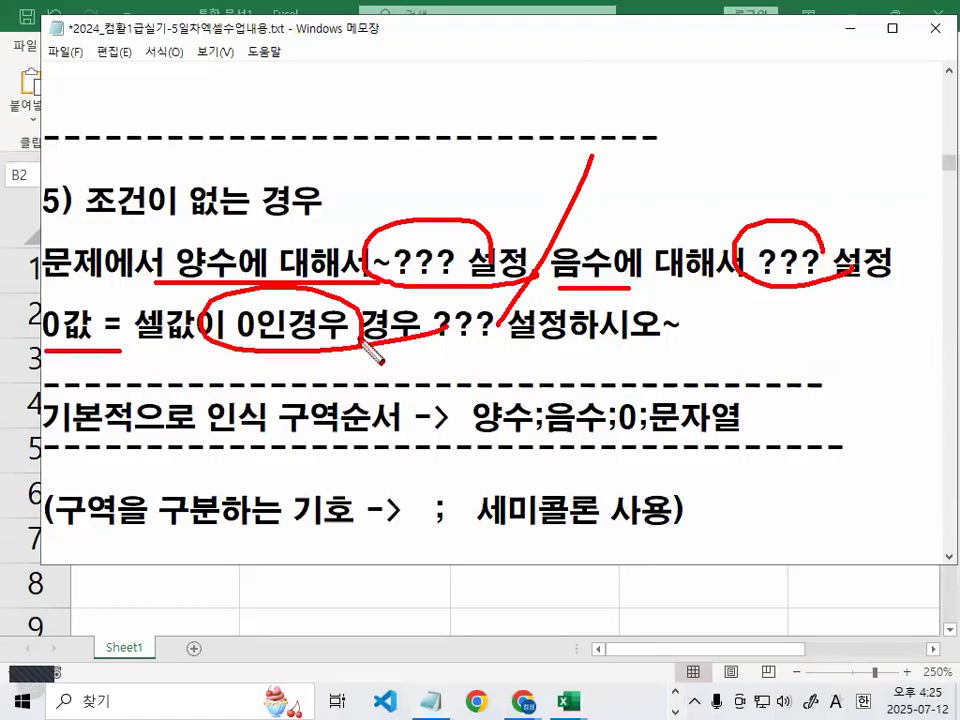
key("Escape")
Highlight the 조건이 없는 경우 heading and 구역순서, circling the semicolons after 양수, 음수 and 0
left_click_drag(152, 262, 212, 262)
left_click_drag(551, 262, 640, 260)
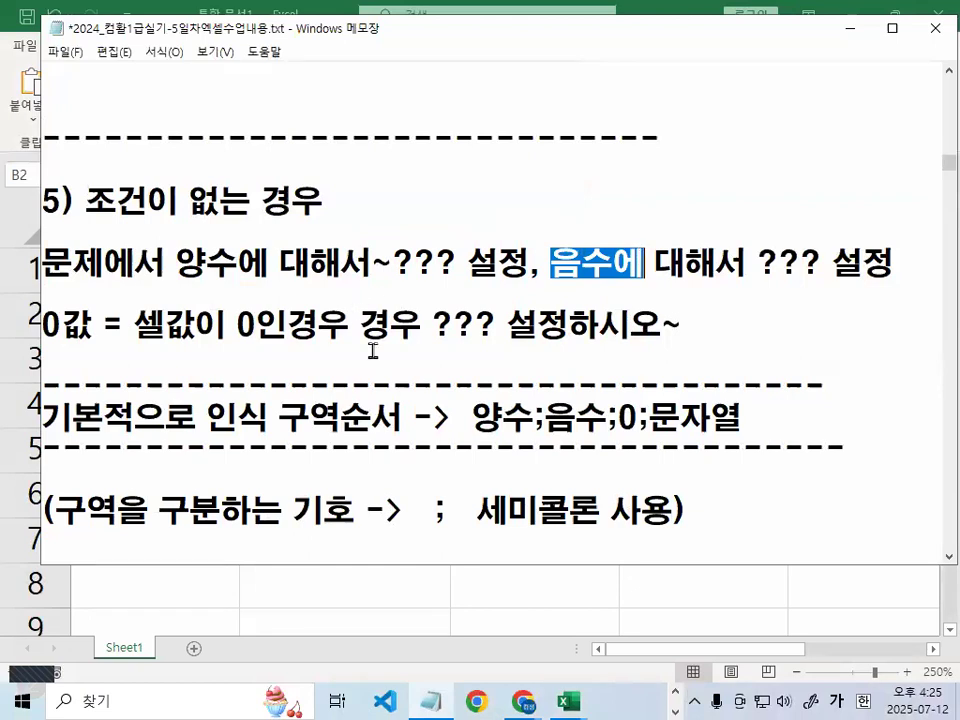
left_click_drag(84, 203, 315, 203)
scroll(315, 203, "down", 1)
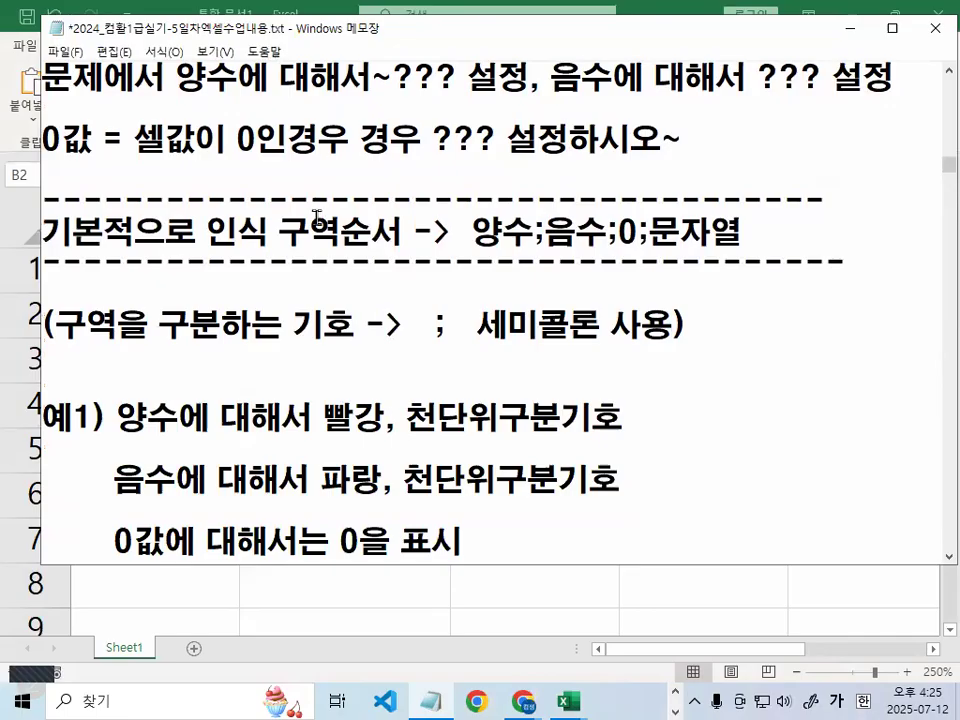
left_click_drag(284, 231, 400, 232)
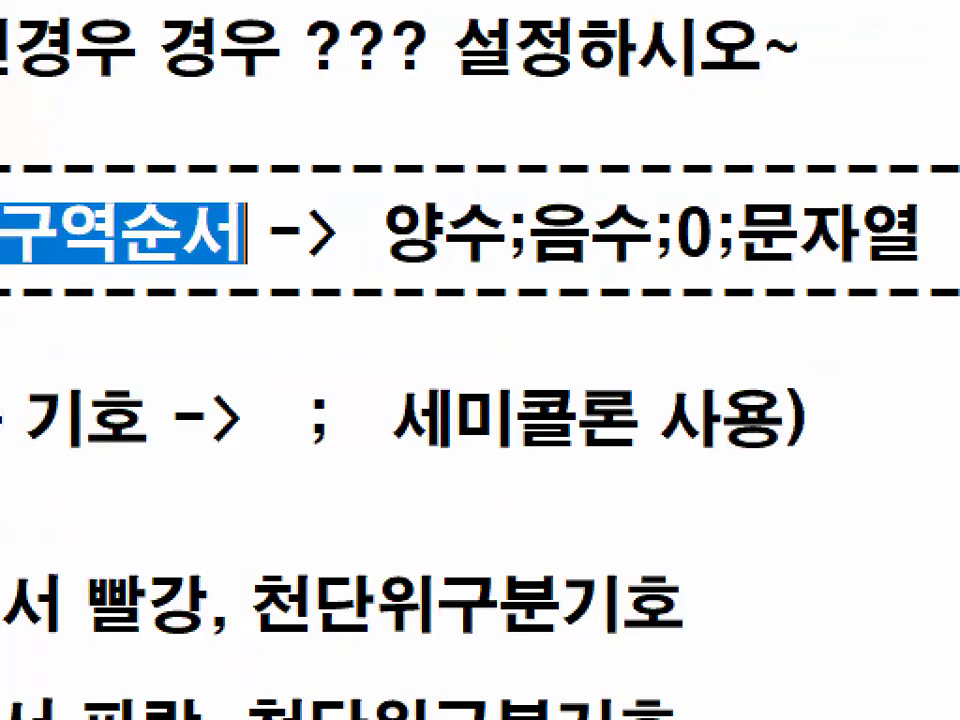
mouse_move(546, 262)
left_mouse_down()
mouse_move(478, 255)
mouse_move(510, 205)
mouse_move(548, 250)
left_mouse_up()
mouse_move(681, 256)
left_mouse_down()
mouse_move(632, 242)
mouse_move(680, 258)
left_mouse_up()
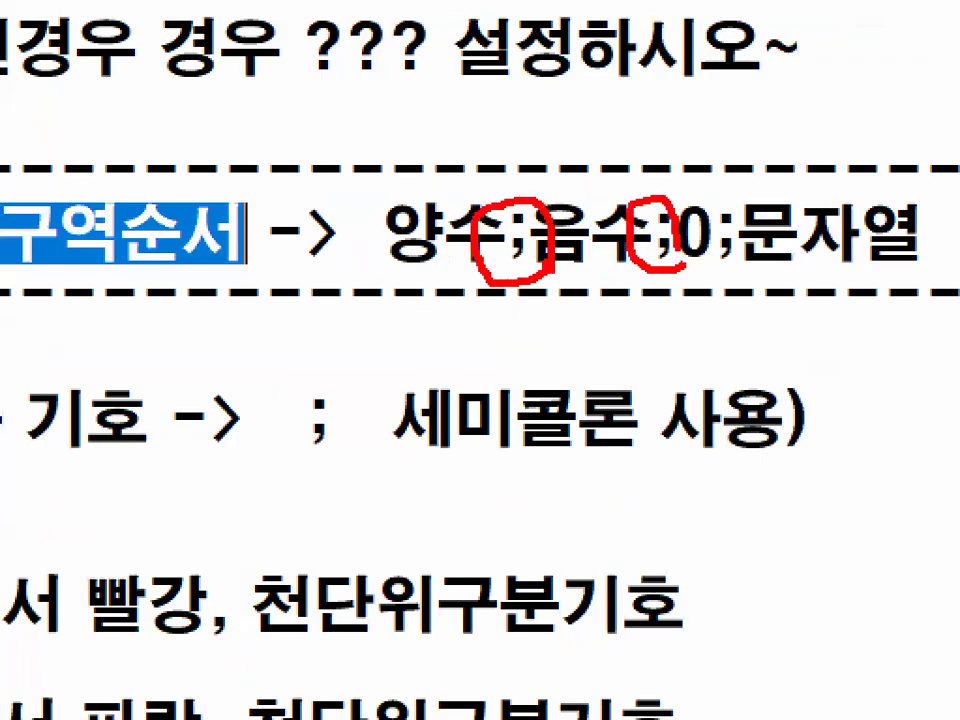
left_click_drag(773, 252, 803, 251)
key("Escape")
Point arrows at 양수, 음수, 0 and 문자열 and underline the order 양수;음수;0;문자열
key("ctrl+1")
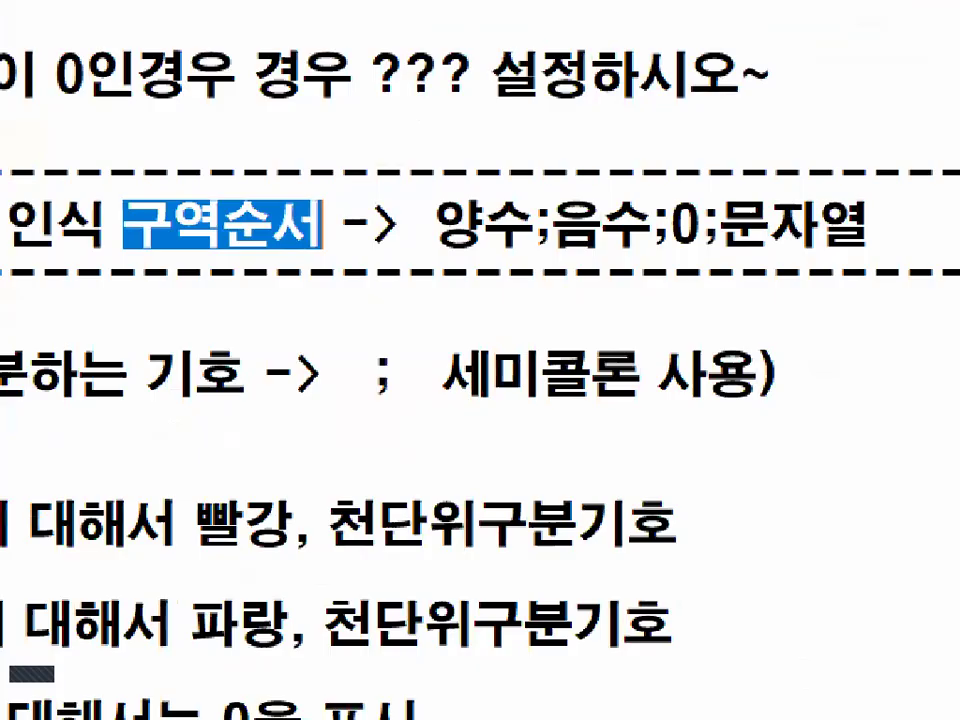
left_click(525, 246)
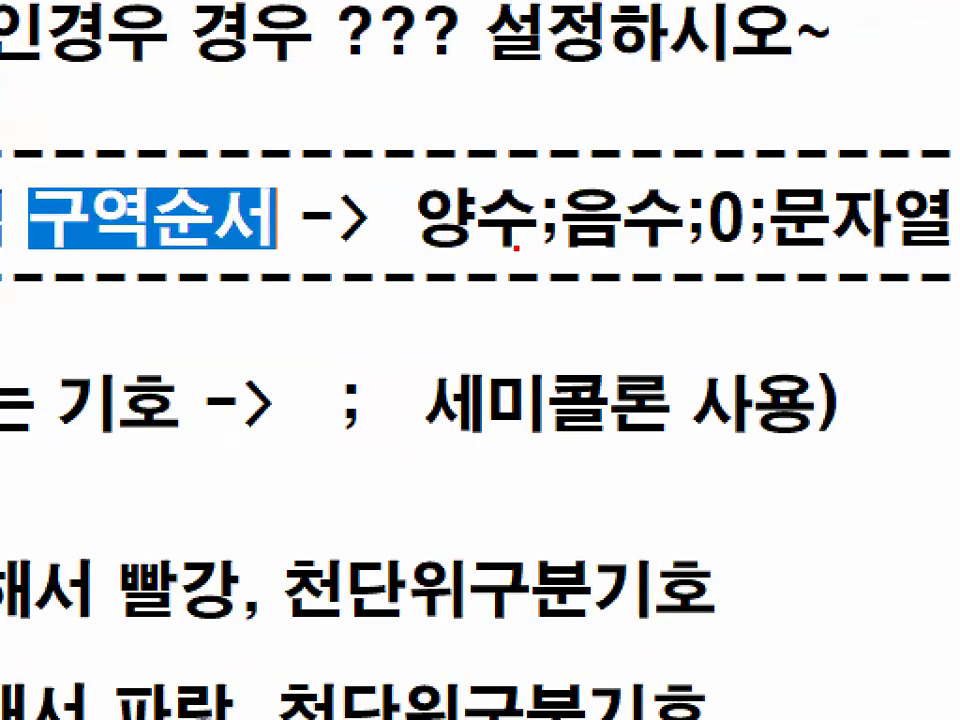
mouse_move(572, 243)
left_mouse_down()
mouse_move(532, 238)
mouse_move(566, 190)
left_mouse_up()
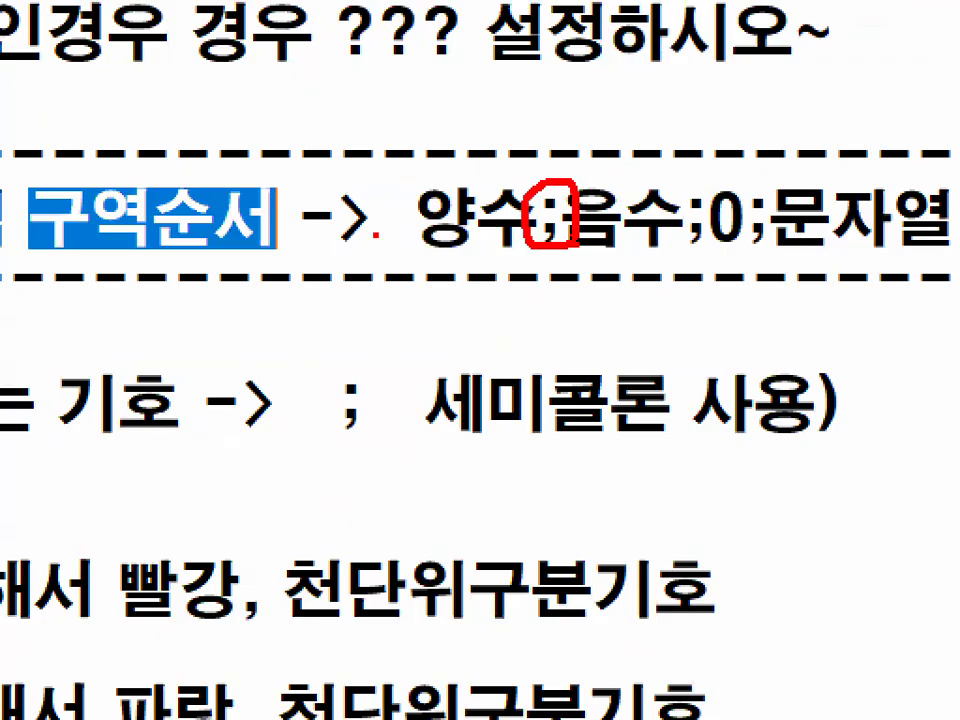
mouse_move(457, 155)
left_mouse_down()
mouse_move(457, 204)
mouse_move(586, 22)
left_mouse_up()
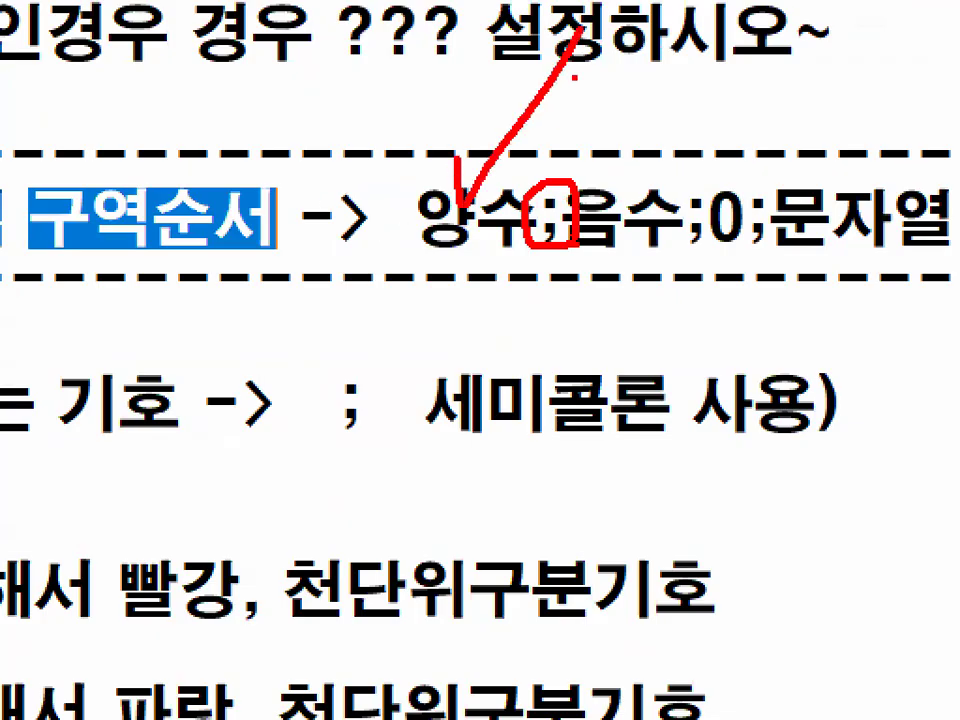
left_click_drag(611, 183, 696, 72)
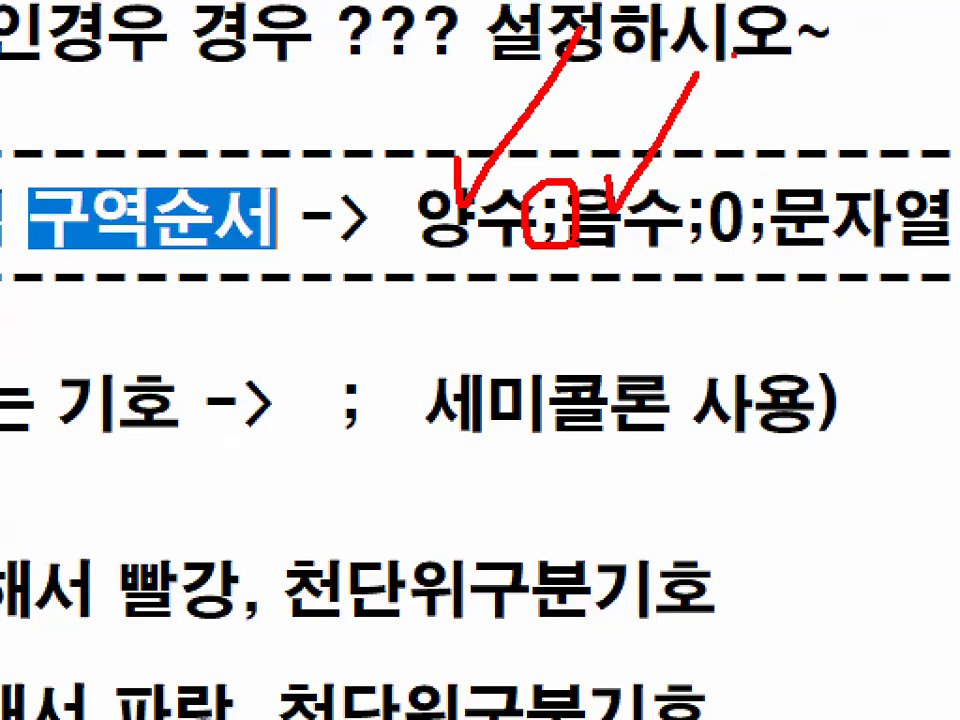
left_click_drag(718, 160, 784, 90)
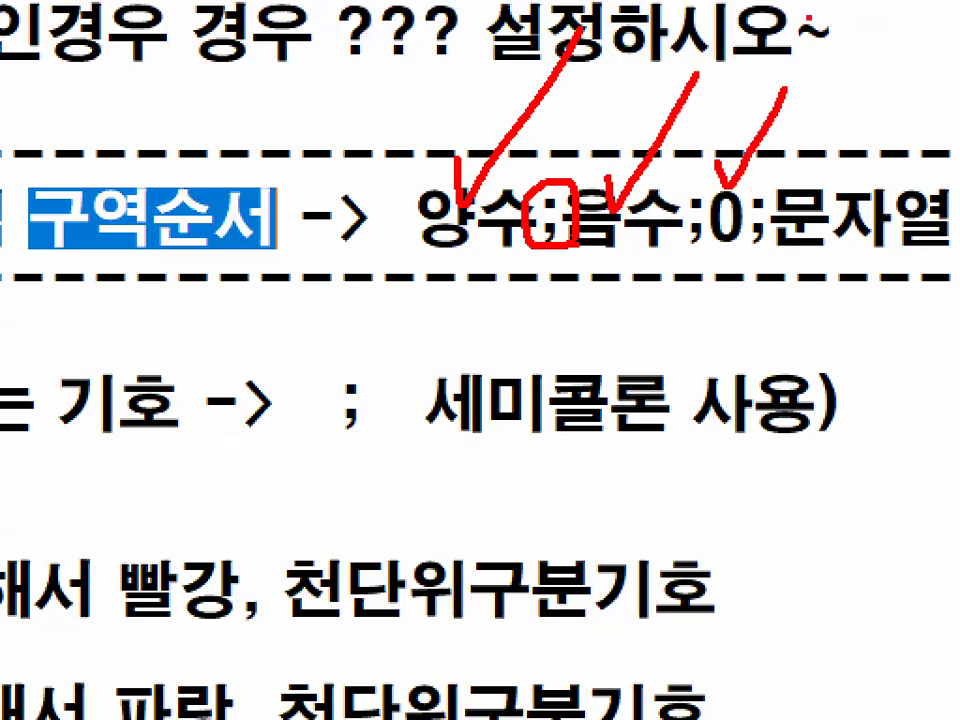
left_click_drag(815, 130, 855, 105)
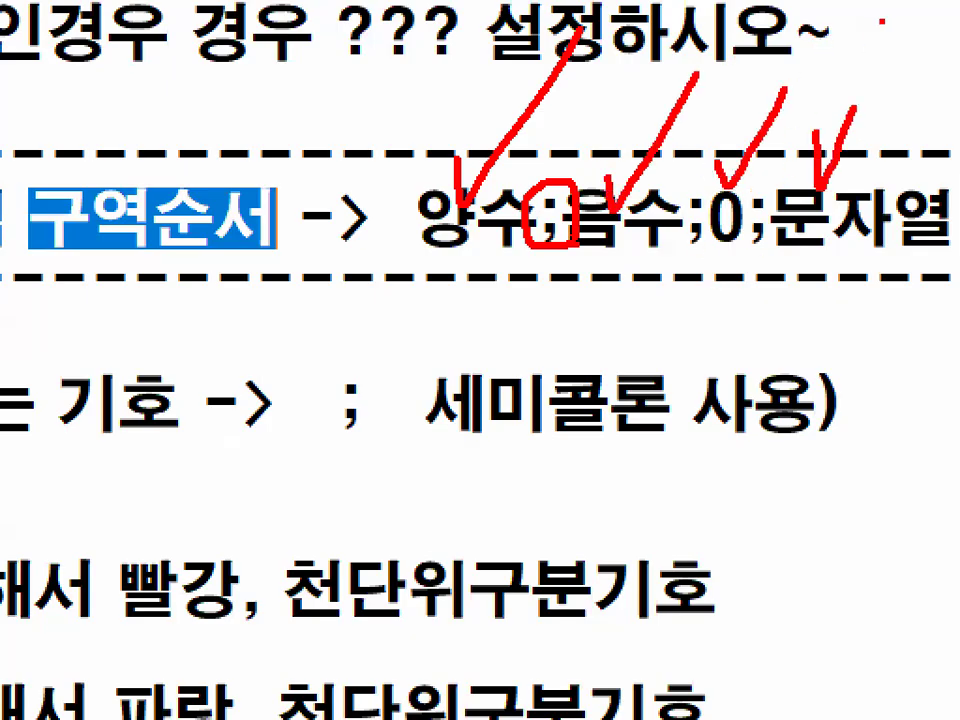
key("Escape")
left_click_drag(469, 257, 735, 258)
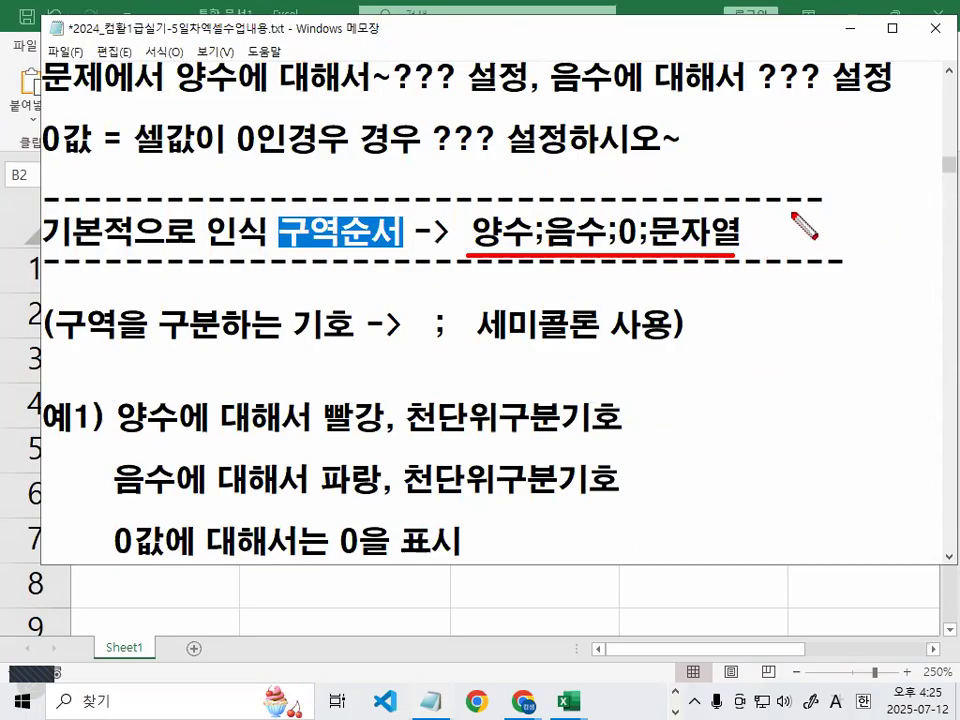
key("Escape")
scroll(209, 381, "down", 1)
key("ctrl+2")
left_click_drag(130, 356, 592, 349)
left_click_drag(120, 407, 237, 407)
left_click_drag(277, 407, 597, 409)
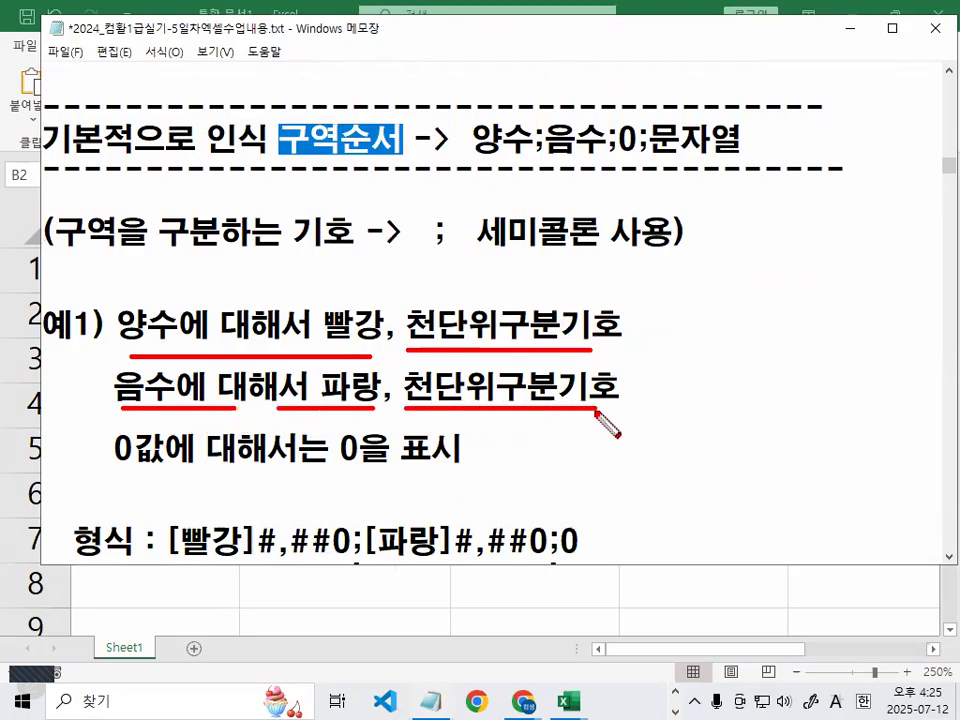
left_click_drag(120, 468, 486, 468)
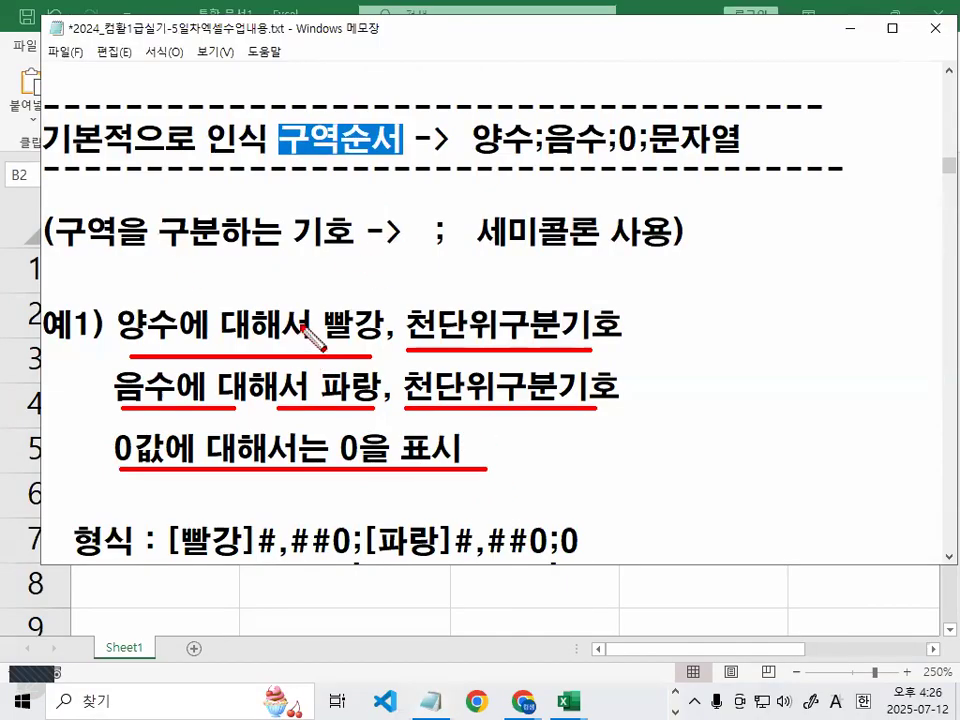
key("Escape")
scroll(292, 308, "down", 2)
scroll(294, 310, "down", 1)
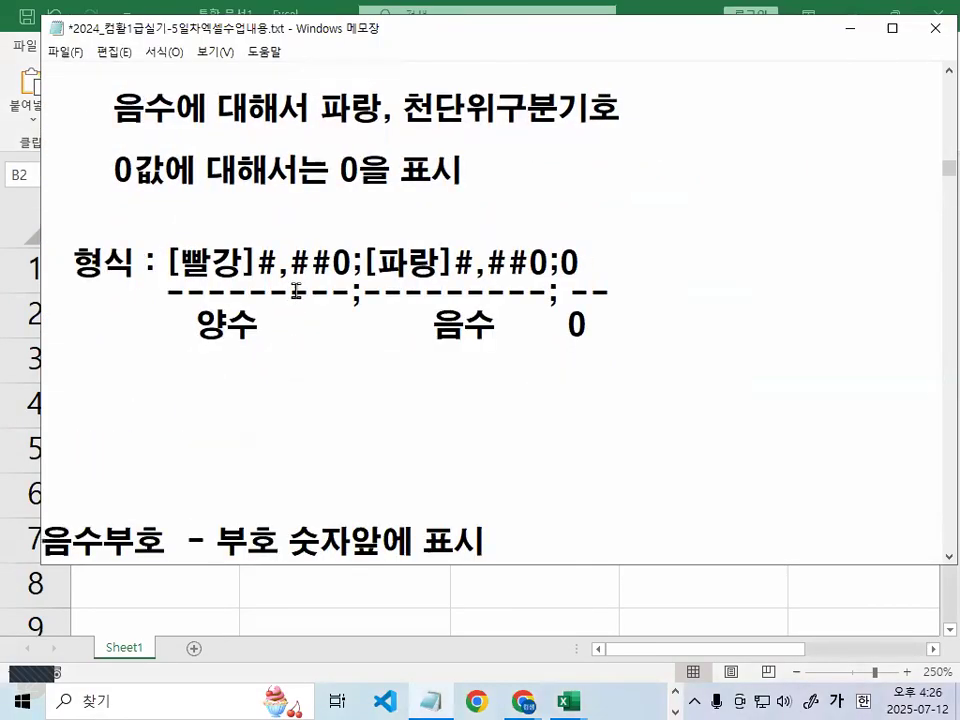
key("ctrl+2")
left_click_drag(179, 290, 340, 284)
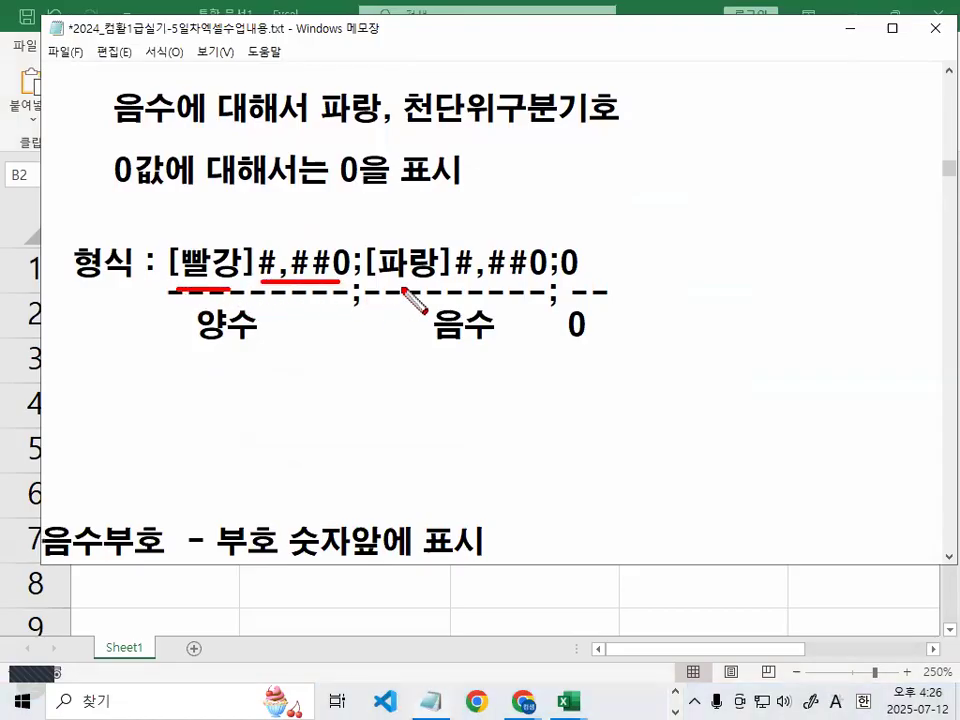
left_click_drag(378, 290, 550, 292)
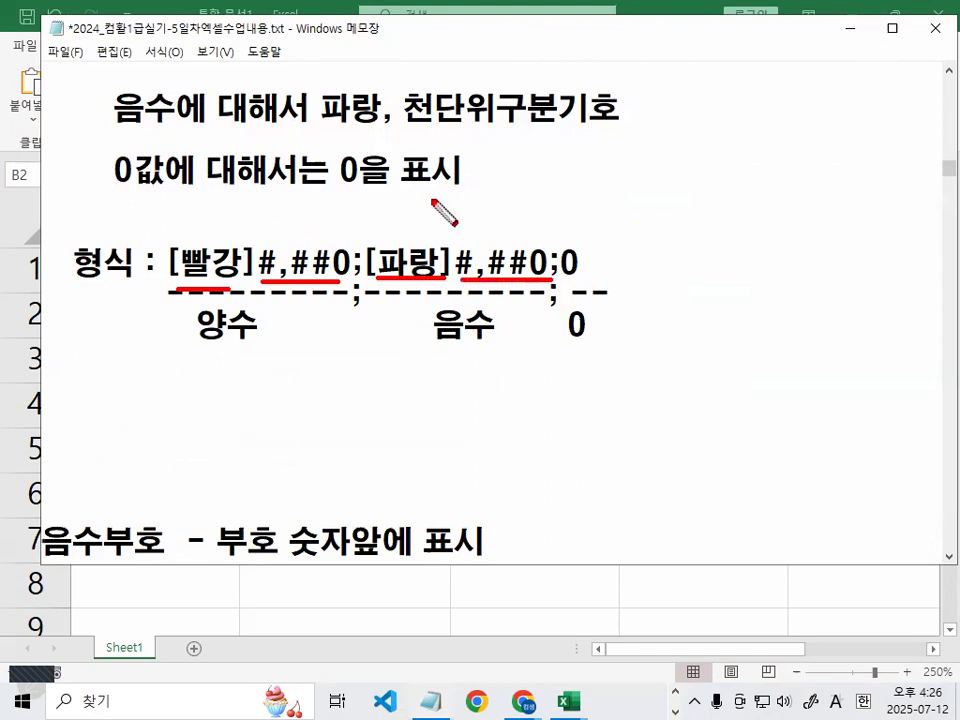
left_click_drag(566, 233, 604, 190)
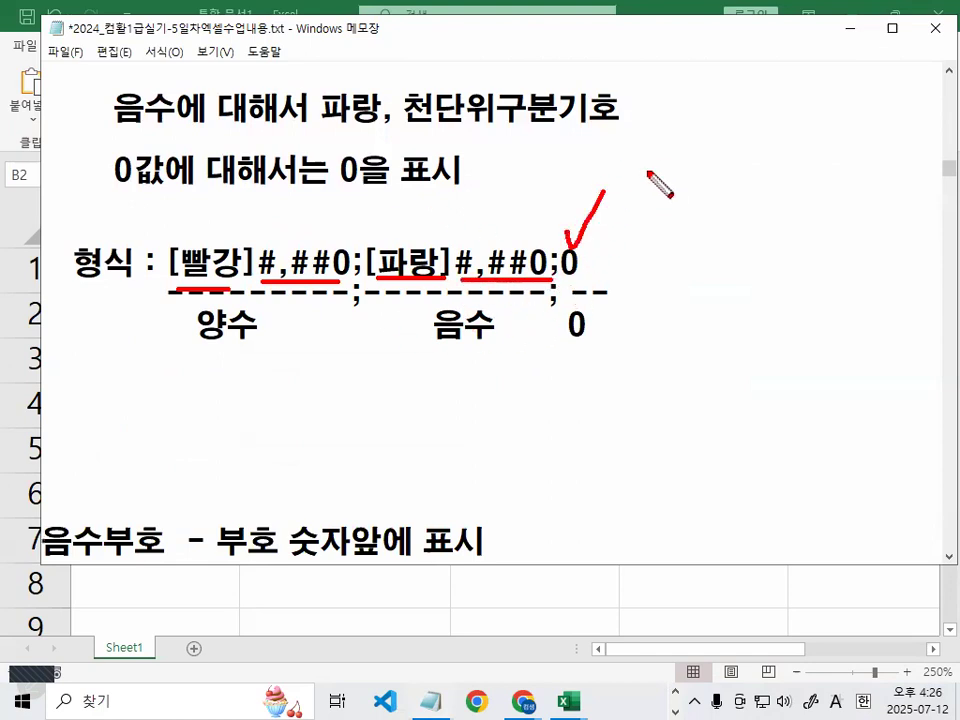
key("Escape")
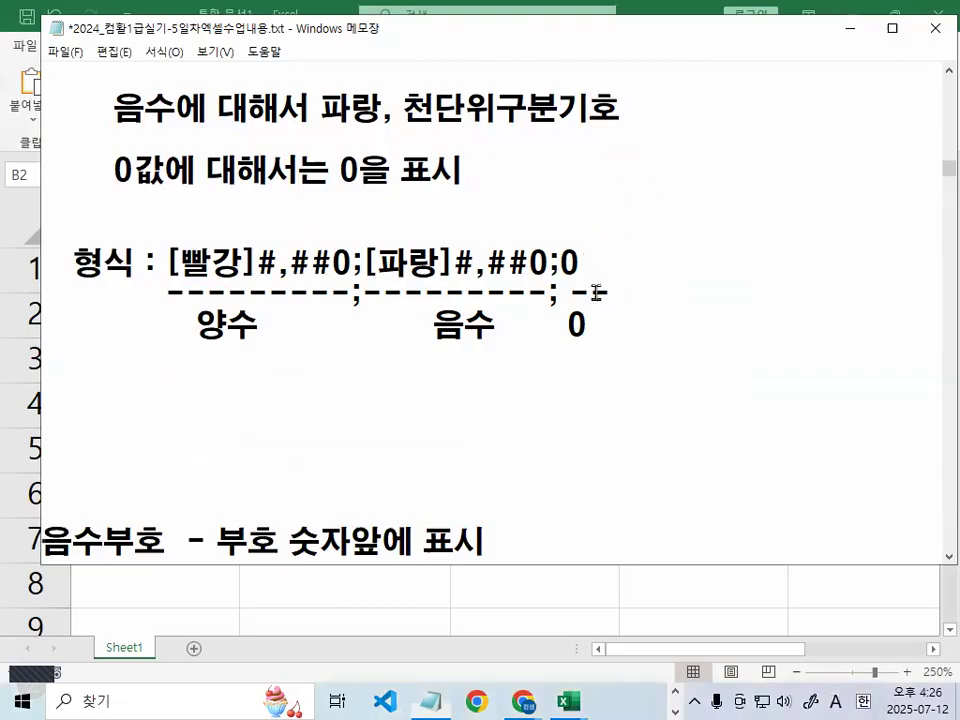
scroll(600, 290, "up", 1)
key("ctrl+1")
mouse_move(655, 399)
left_mouse_down()
mouse_move(560, 492)
mouse_move(557, 482)
left_mouse_up()
left_click_drag(570, 388, 643, 466)
key("Escape")
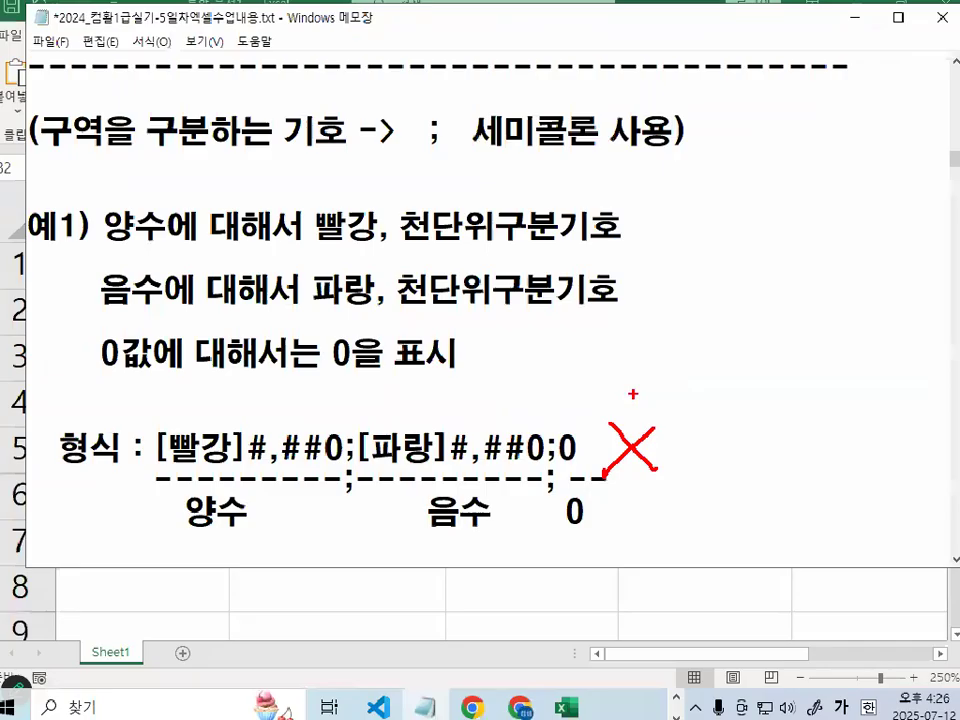
key("Escape")
Change C2 to 2000 and C3 to 1000, then fill the series down to C6
mouse_move(567, 706)
left_click(672, 600)
left_click(538, 304)
left_click_drag(538, 304, 556, 494)
double_click(590, 316)
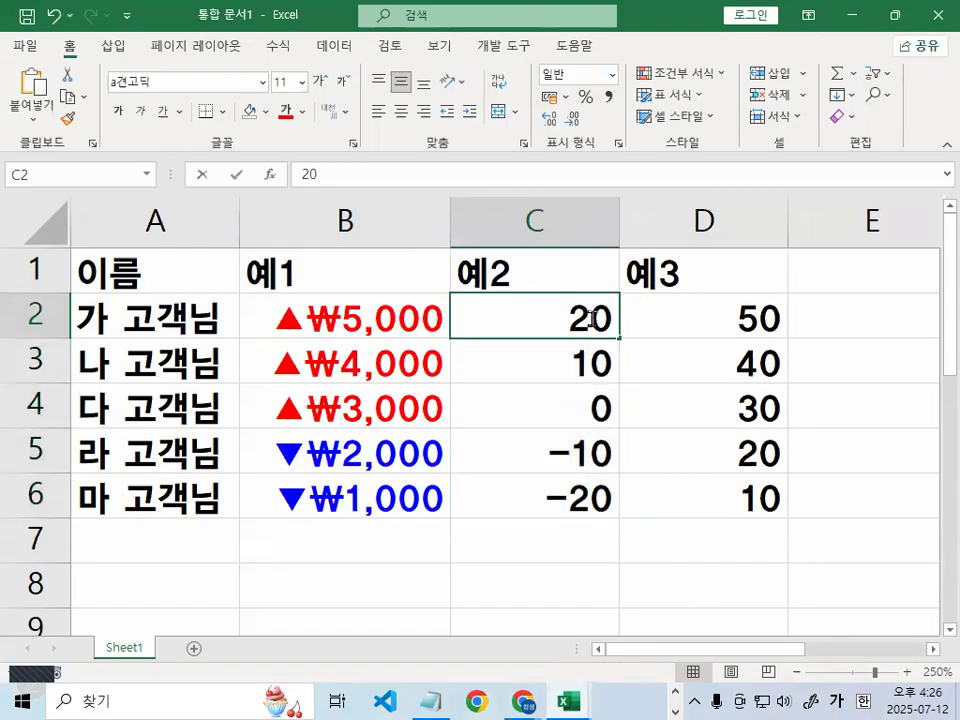
type("00")
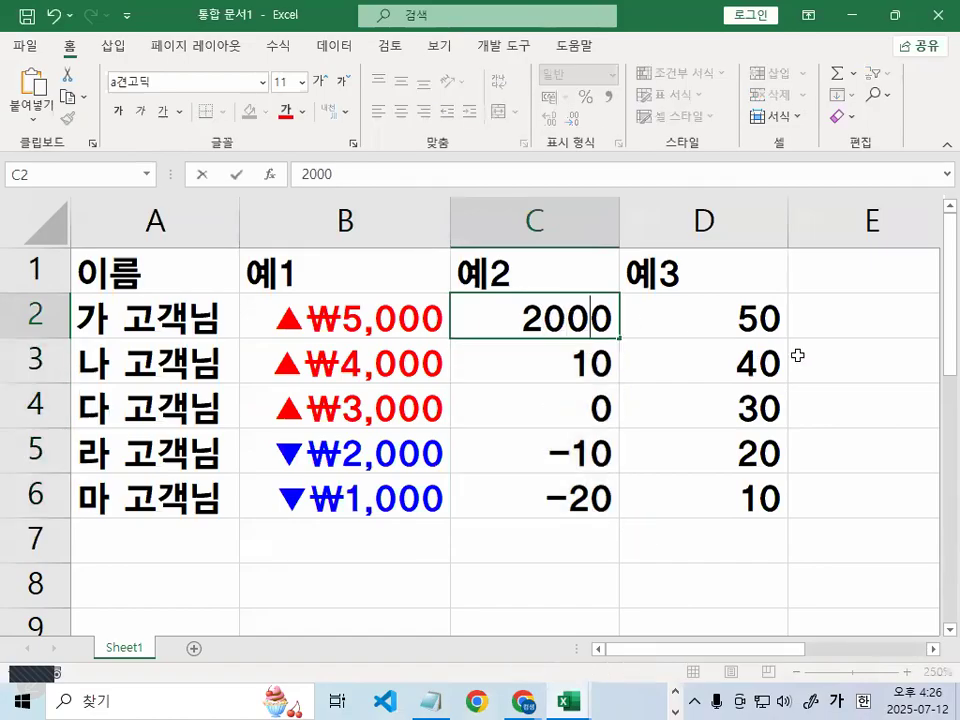
left_click_drag(593, 391, 598, 368)
left_click(600, 317)
double_click(590, 362)
type("00")
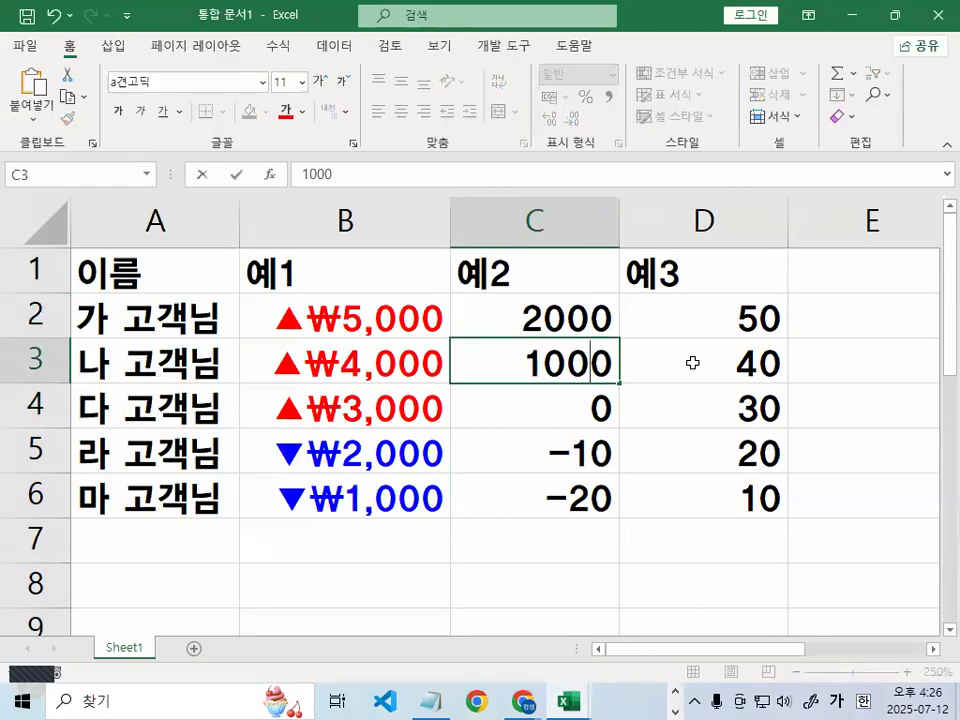
left_click(586, 334)
left_click_drag(589, 330, 612, 511)
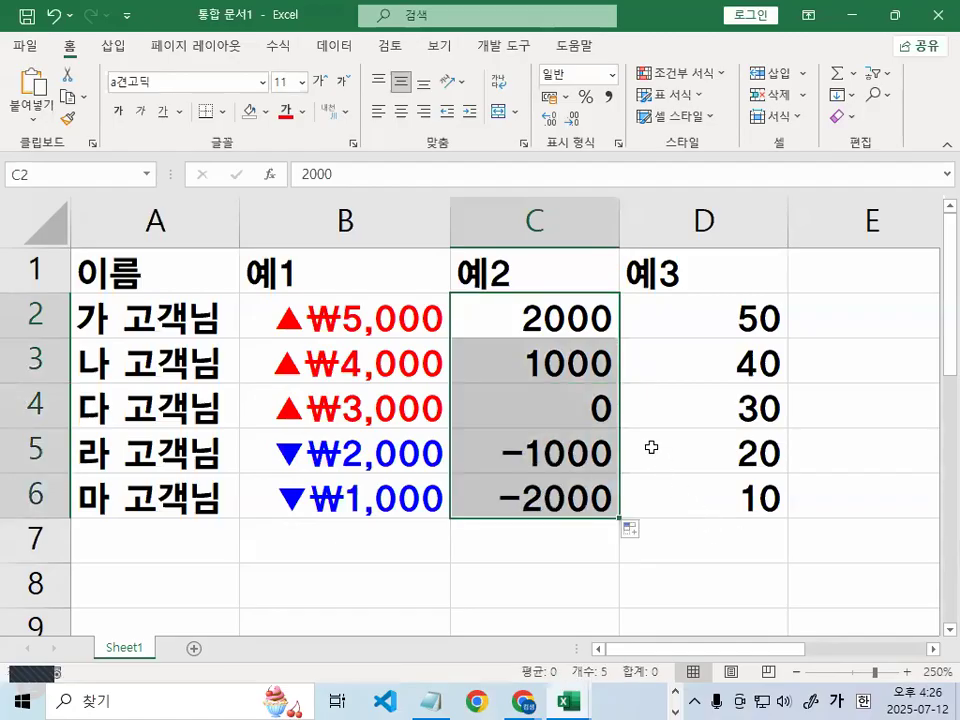
Mark the new 2000 and 1000 values down column C and reselect C2:C6
left_click(649, 446)
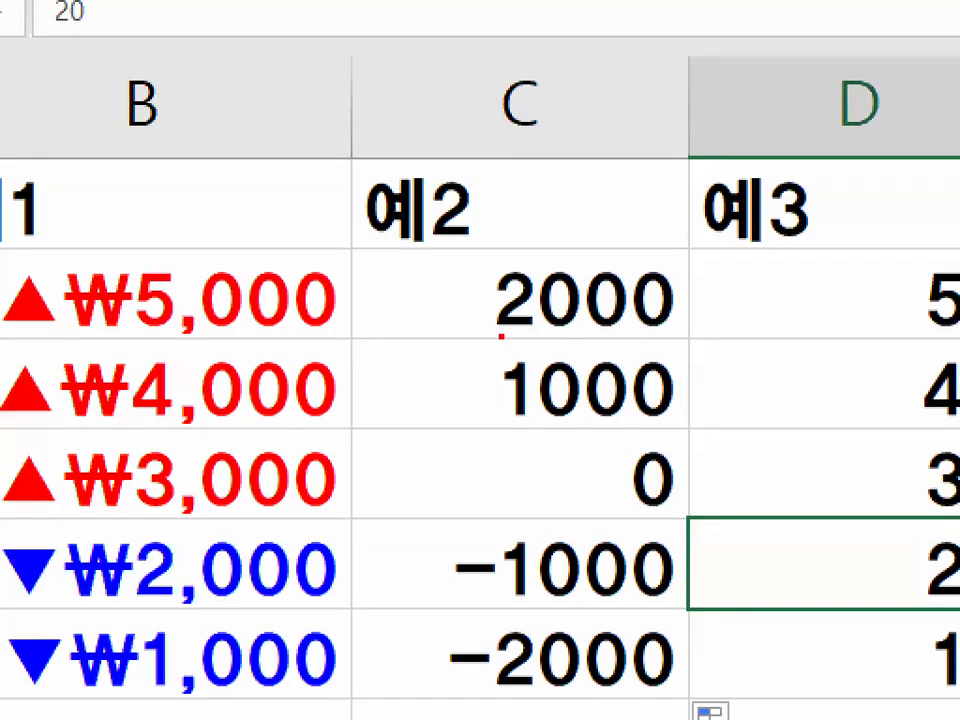
left_click_drag(499, 337, 651, 340)
left_click_drag(503, 409, 682, 410)
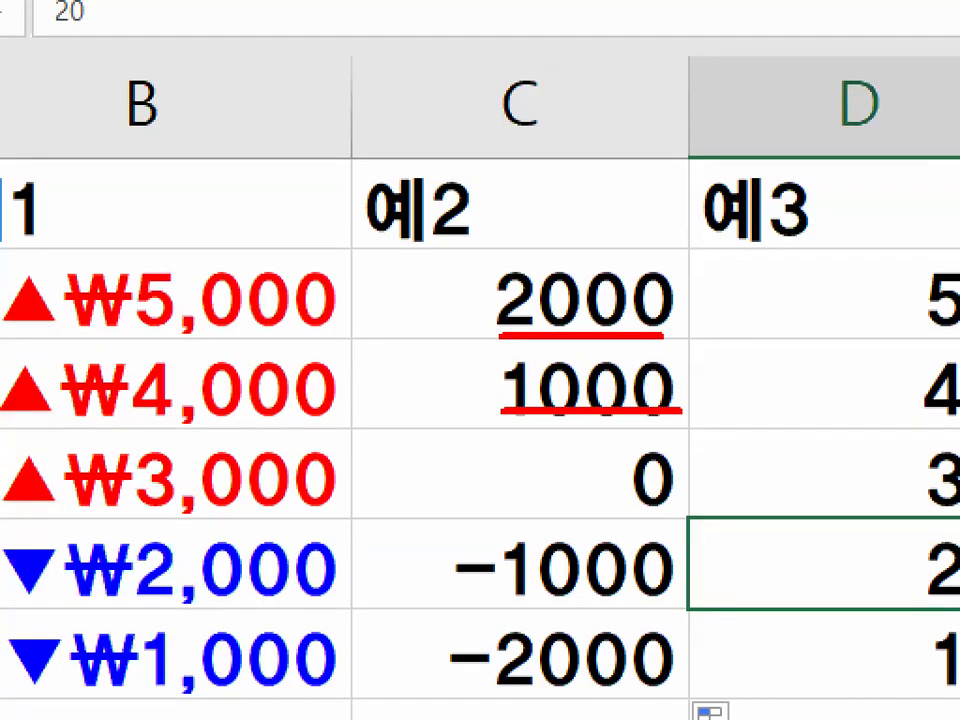
left_click_drag(621, 339, 604, 521)
key("Escape")
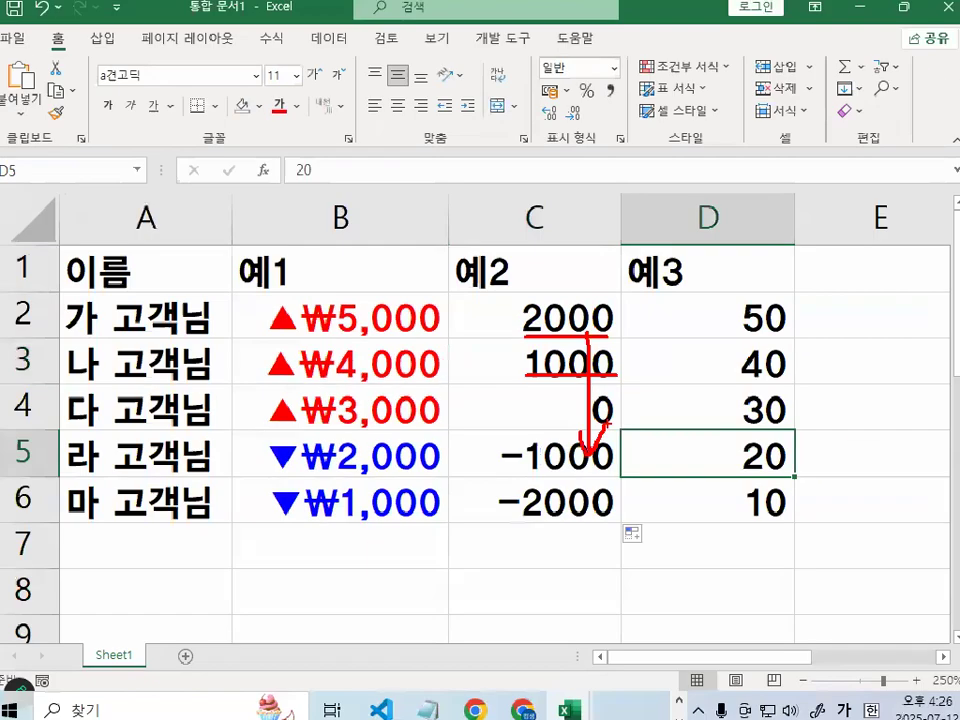
left_click(572, 559)
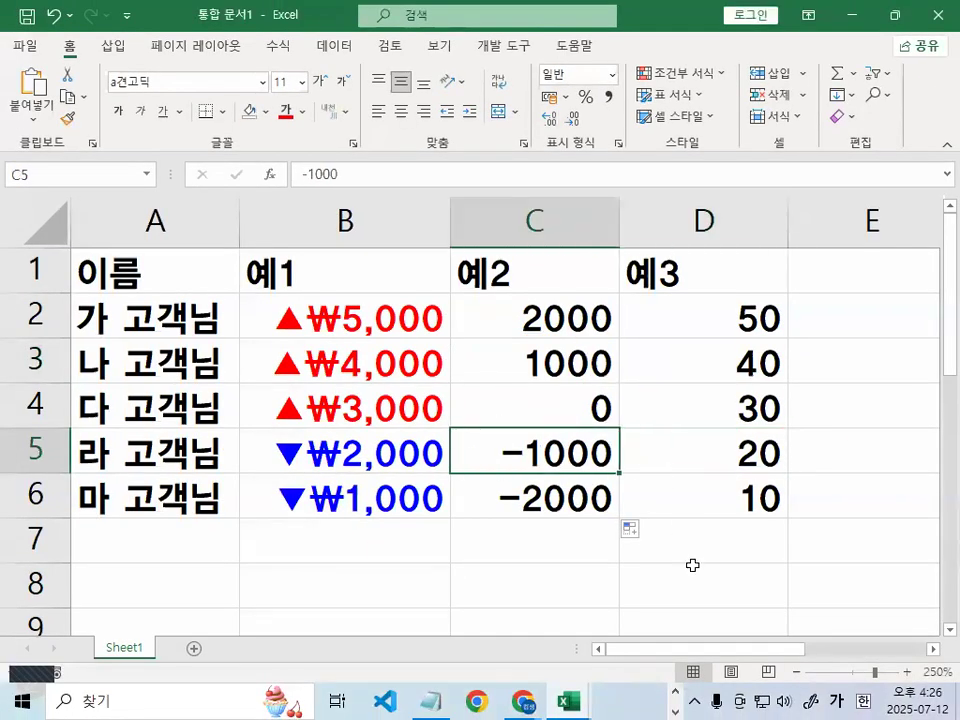
left_click(579, 501)
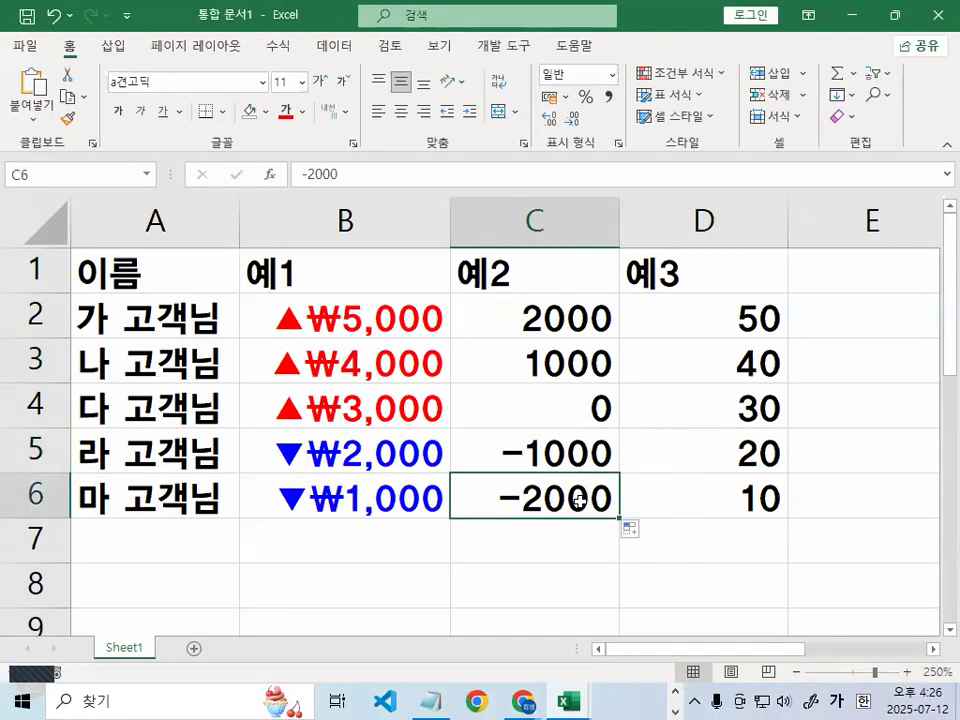
left_click(553, 316)
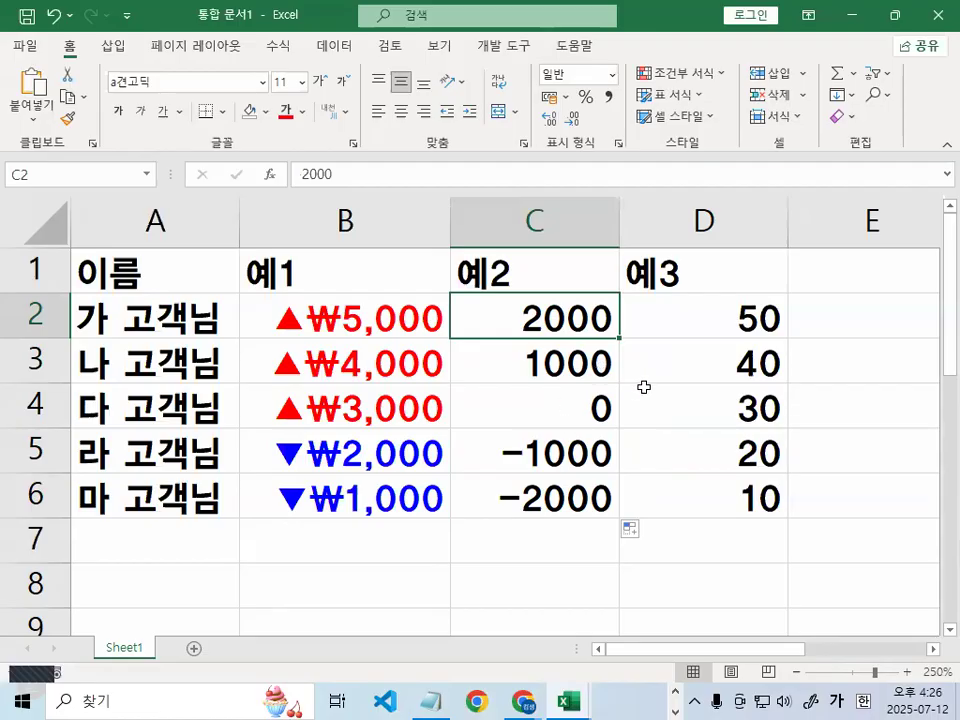
left_click_drag(563, 369, 561, 465)
left_click(550, 302)
left_click_drag(561, 325, 561, 485)
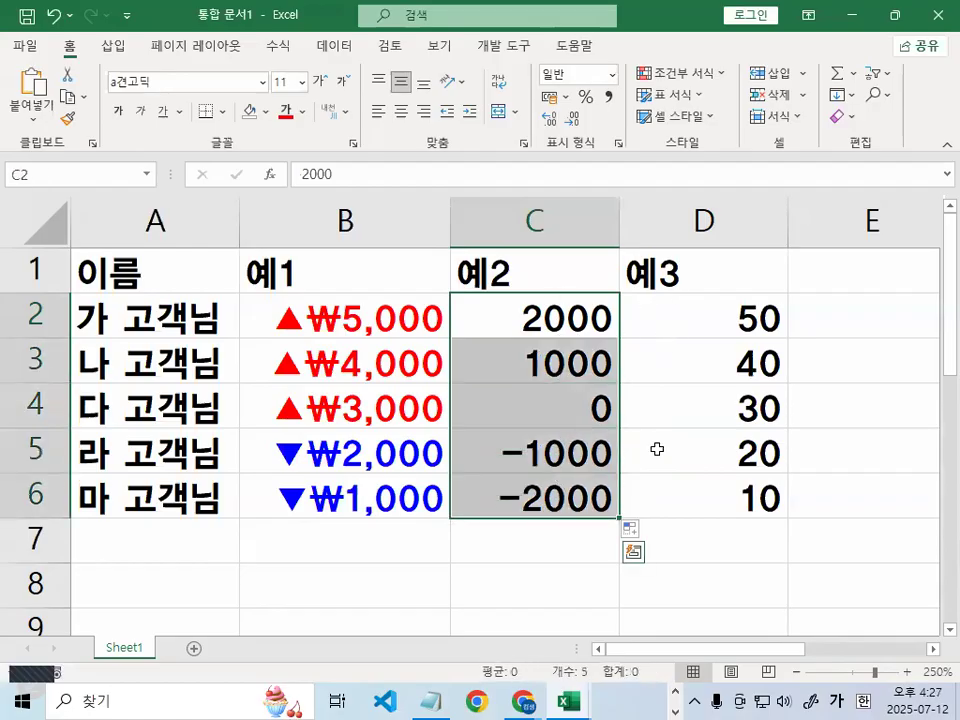
Open Format Cells for C2:C6, choose 사용자 지정 and clear the format code
key("ctrl+1")
left_click(455, 252)
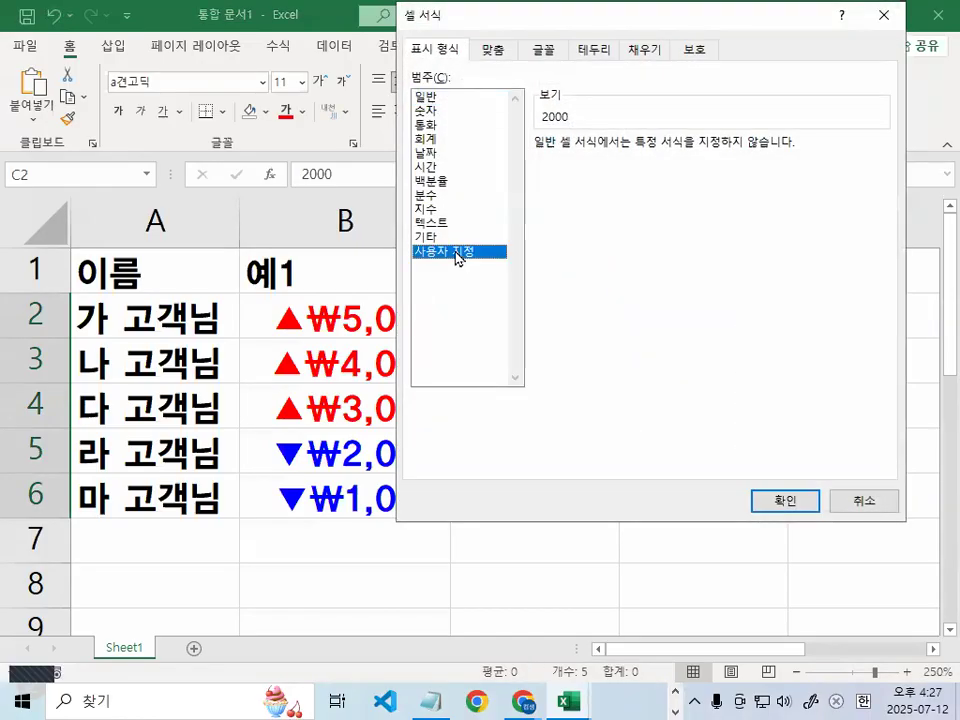
key("BackSpace")
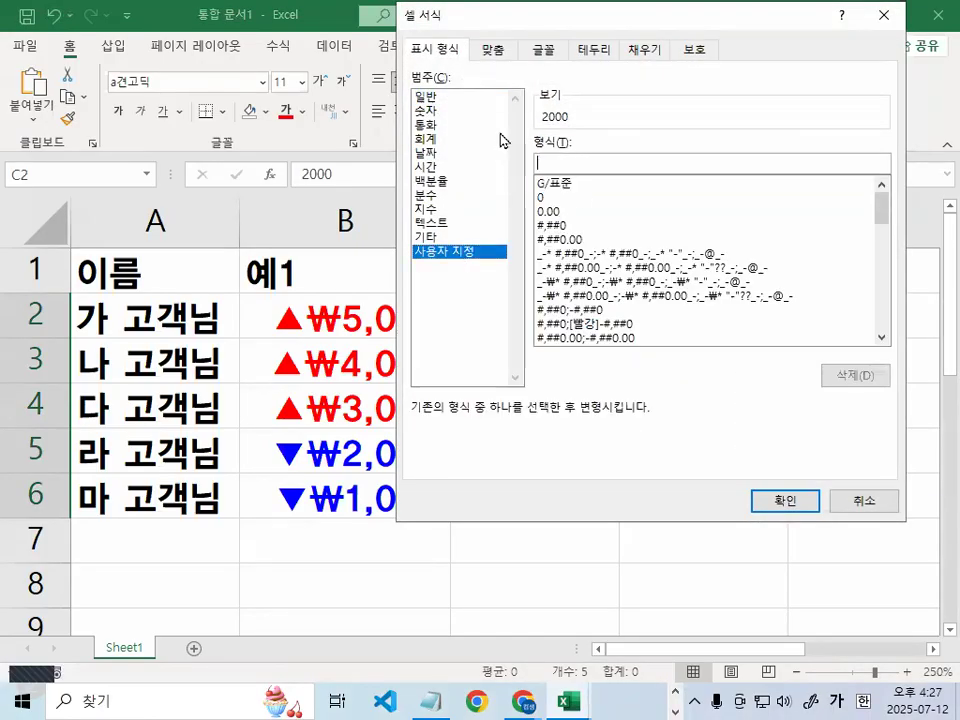
In Notepad, underline [빨강], [파랑] and each #,##0 pattern of the [빨강]#,##0;[파랑]#,##0;0 format
left_click(430, 700)
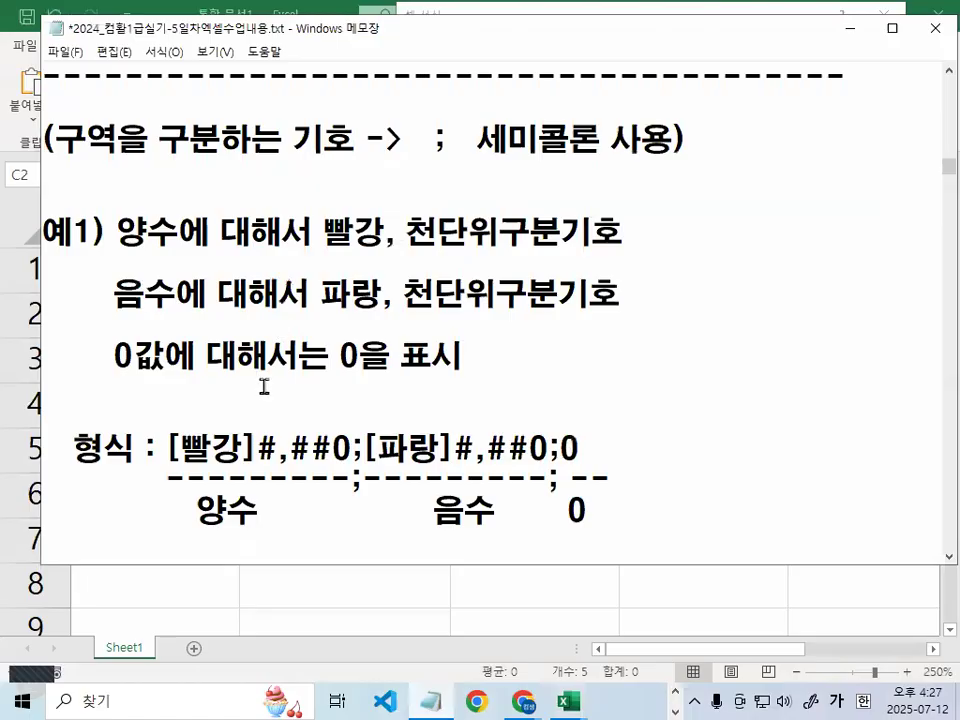
scroll(262, 388, "down", 4)
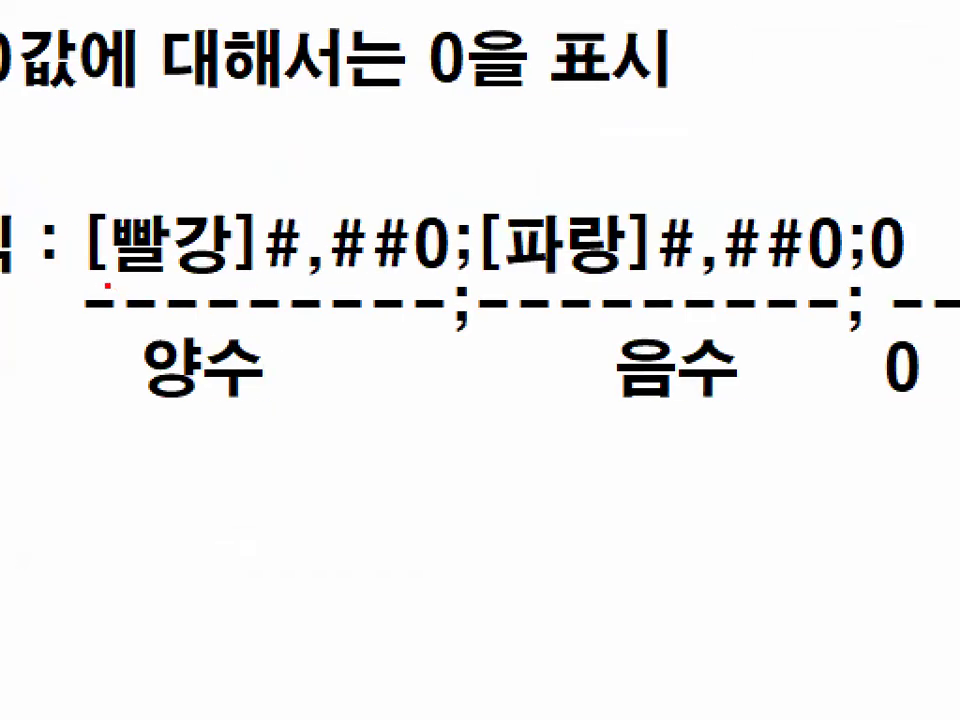
left_click_drag(121, 285, 222, 284)
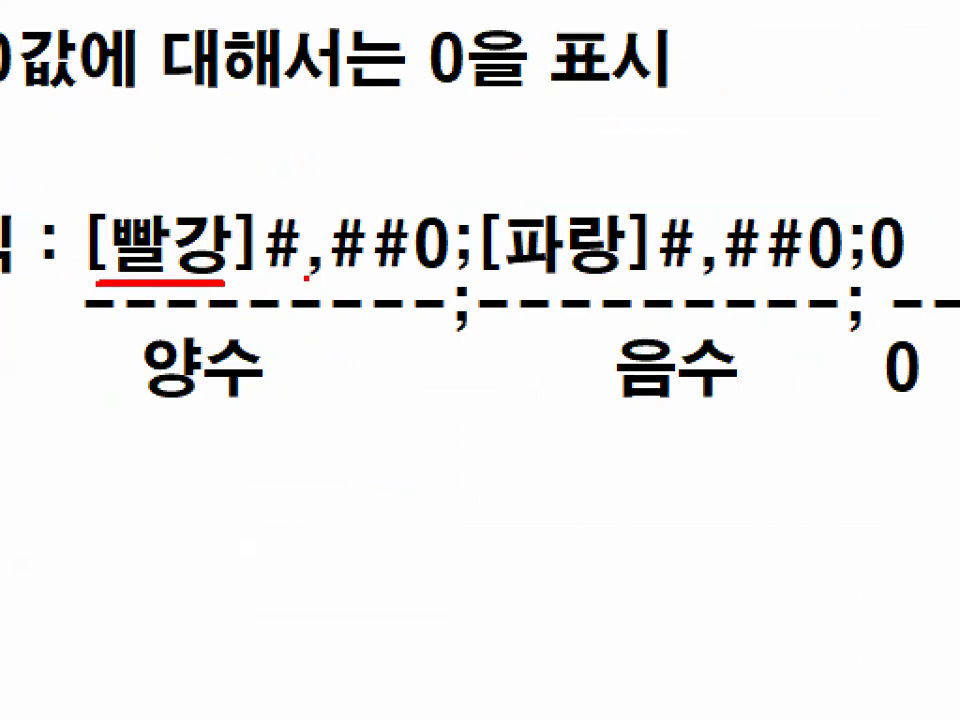
left_click_drag(280, 270, 438, 271)
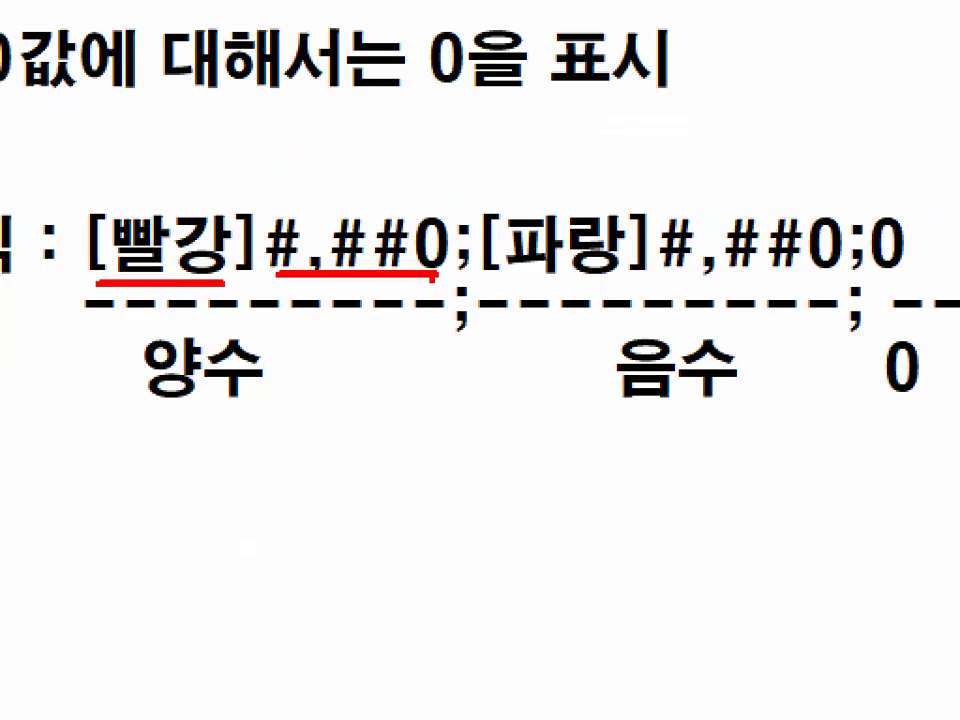
left_click_drag(488, 285, 620, 284)
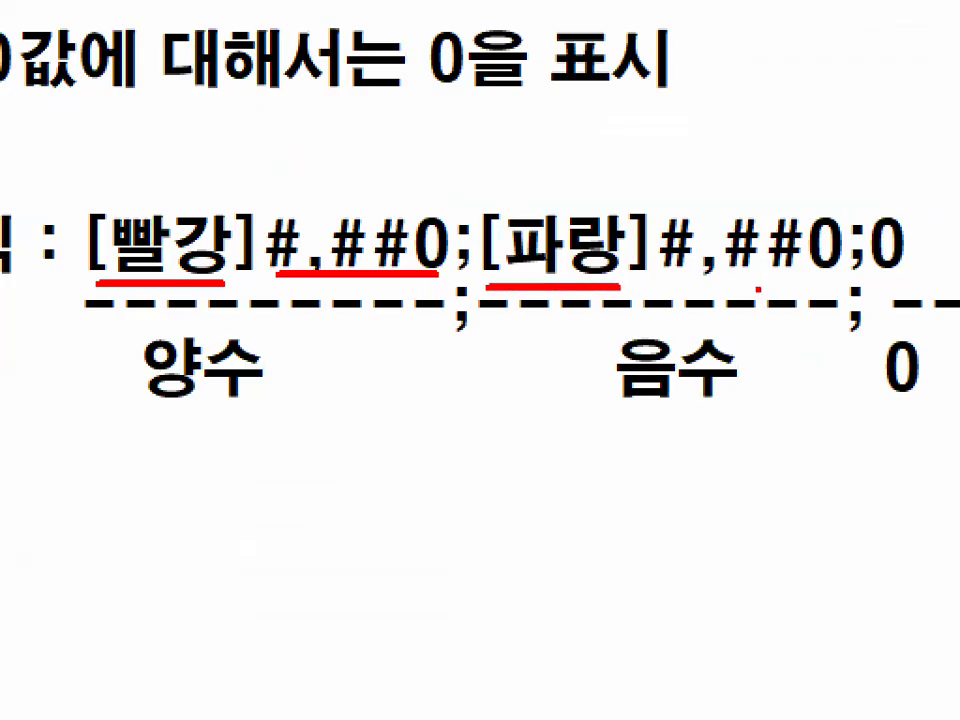
left_click_drag(655, 283, 826, 278)
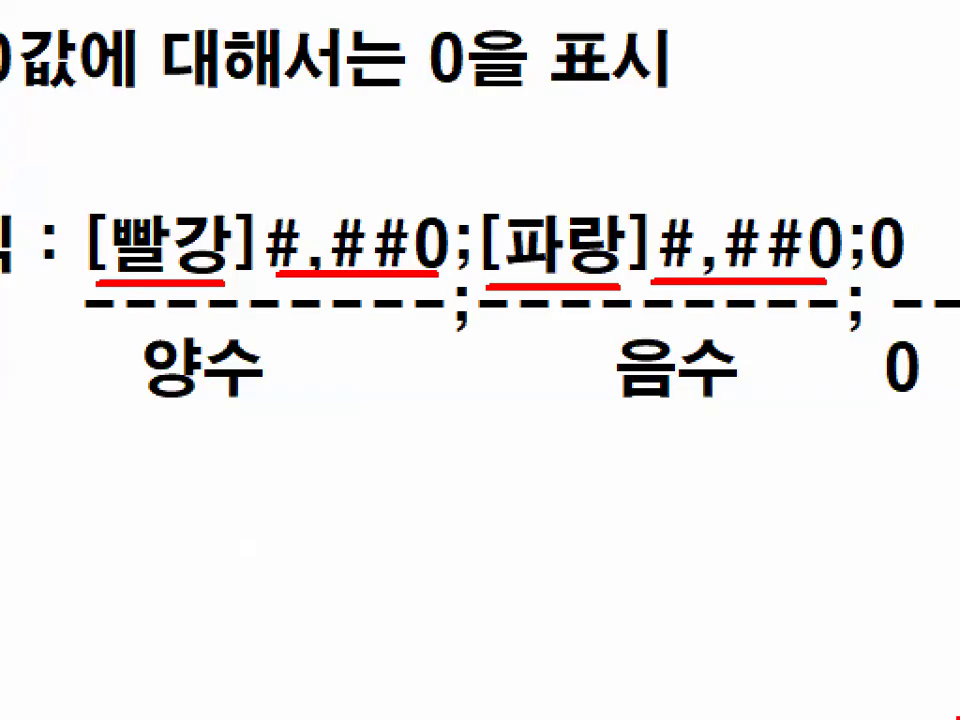
key("Escape")
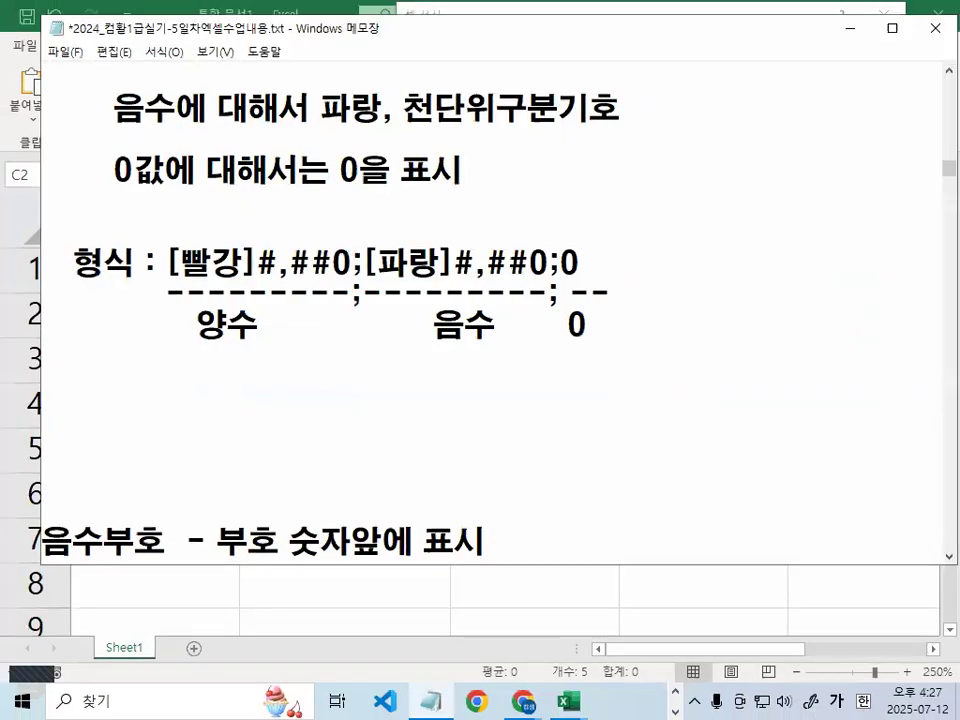
key("alt+Tab")
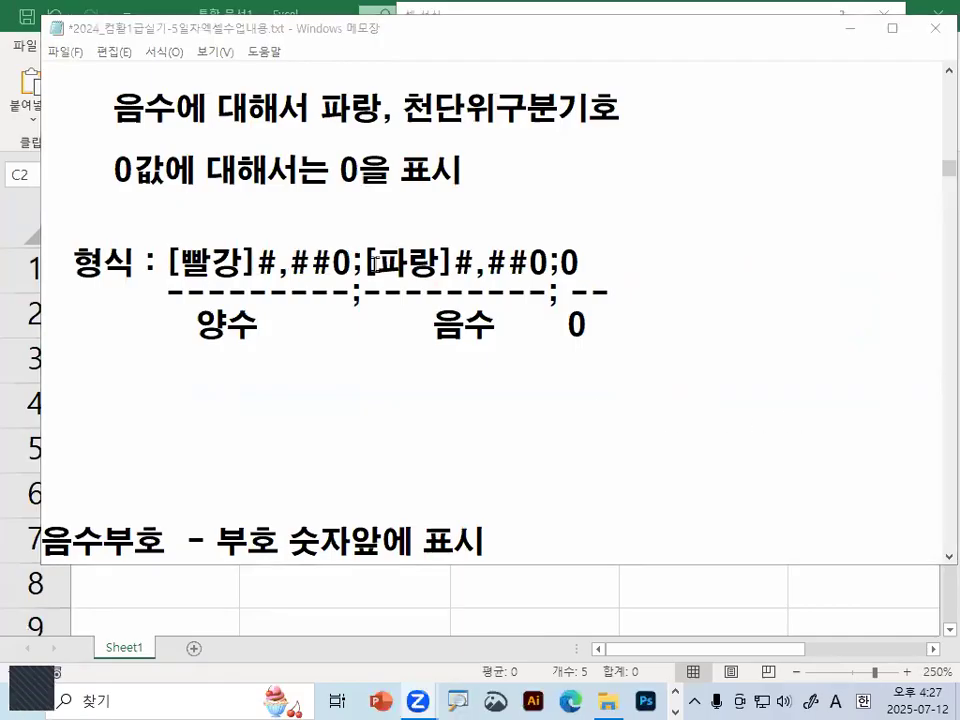
left_click(376, 264)
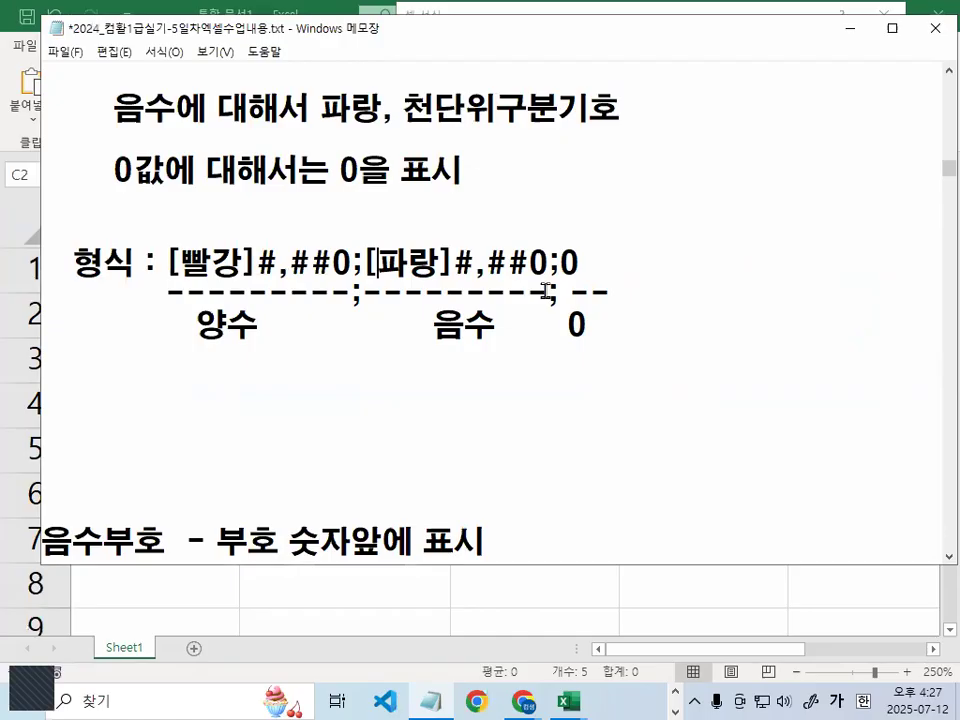
Copy [빨강]#,##0;[파랑]#,##0;0 from Notepad and apply it as C2:C6's custom number format
left_click_drag(167, 263, 573, 260)
key("ctrl+c")
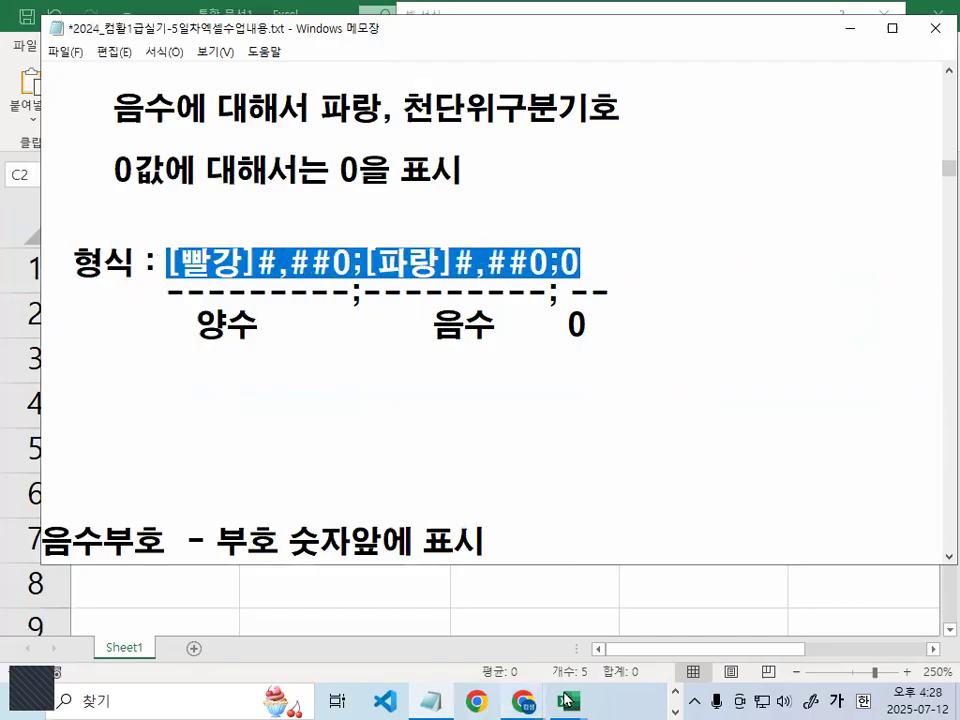
mouse_move(567, 701)
left_click(651, 606)
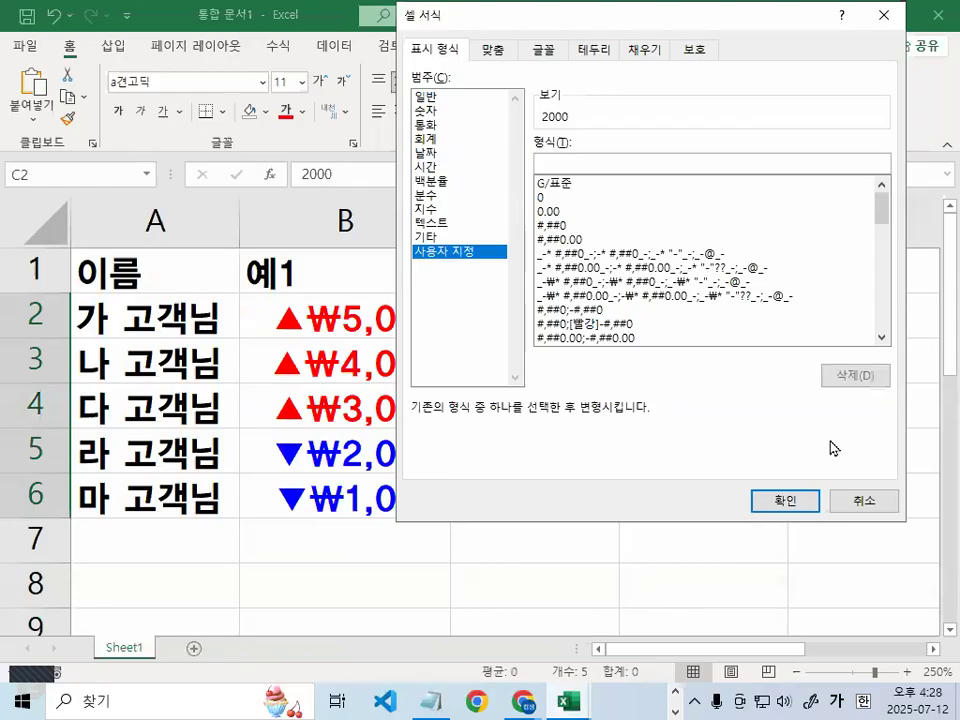
key("ctrl+v")
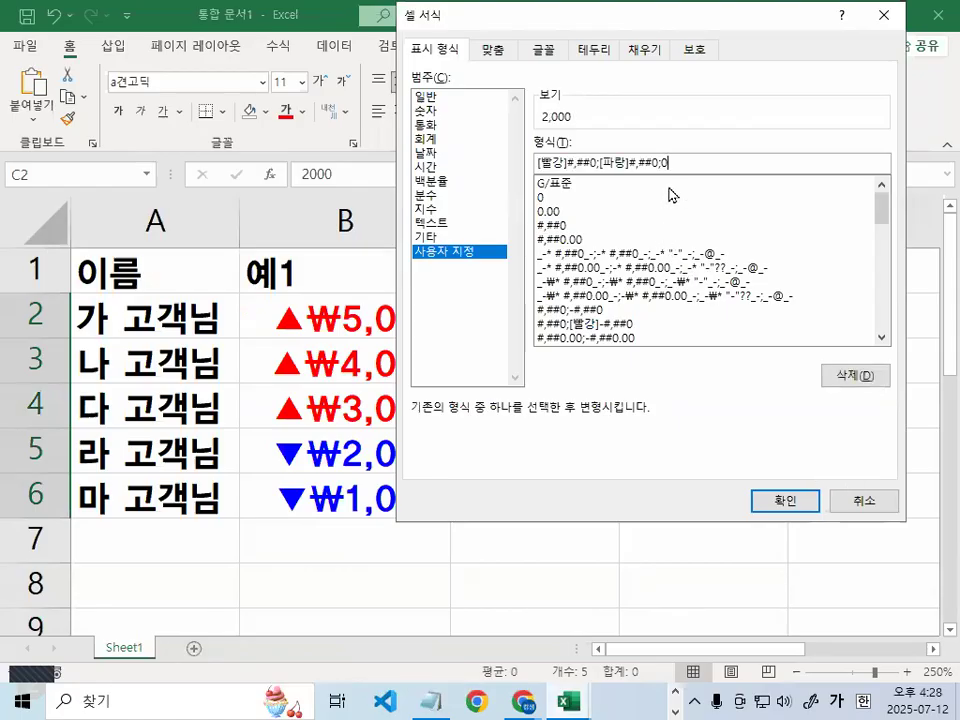
left_click(811, 499)
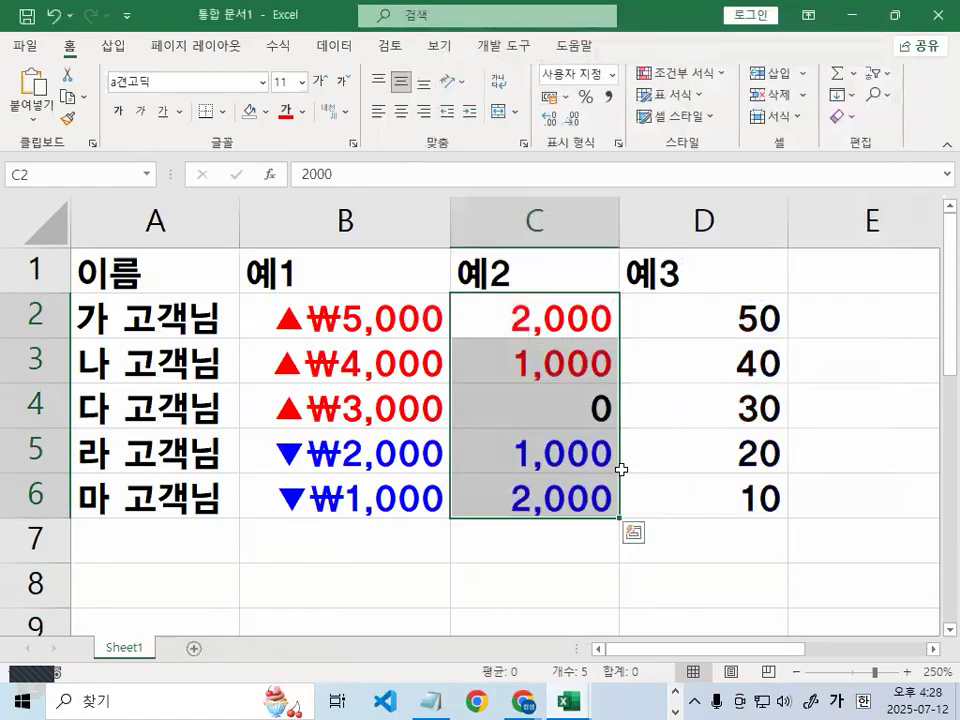
left_click(537, 440)
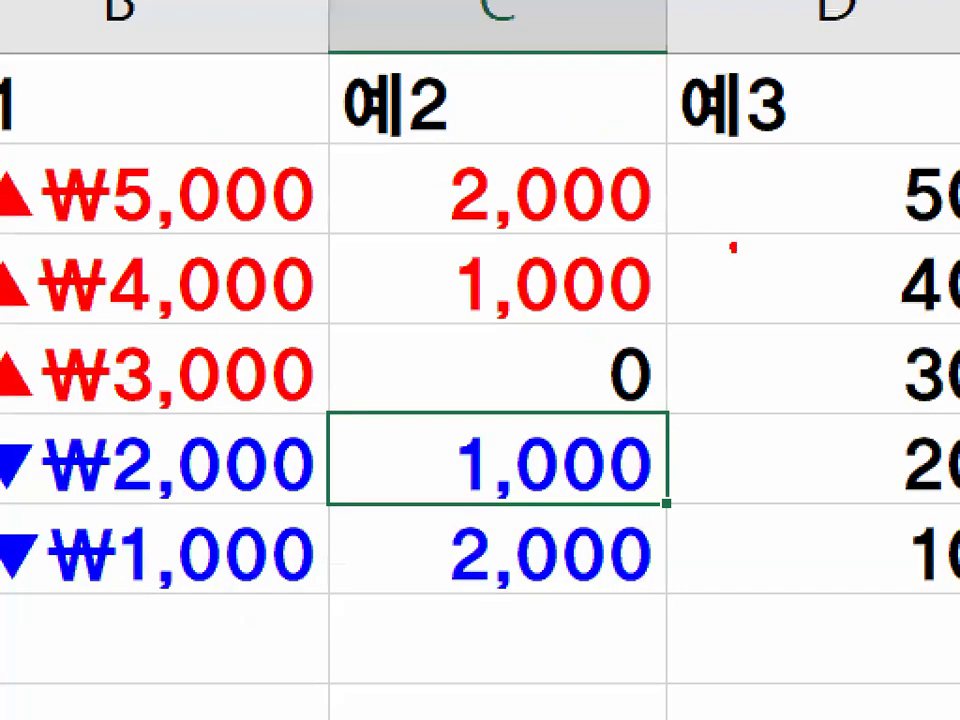
left_click_drag(733, 247, 640, 125)
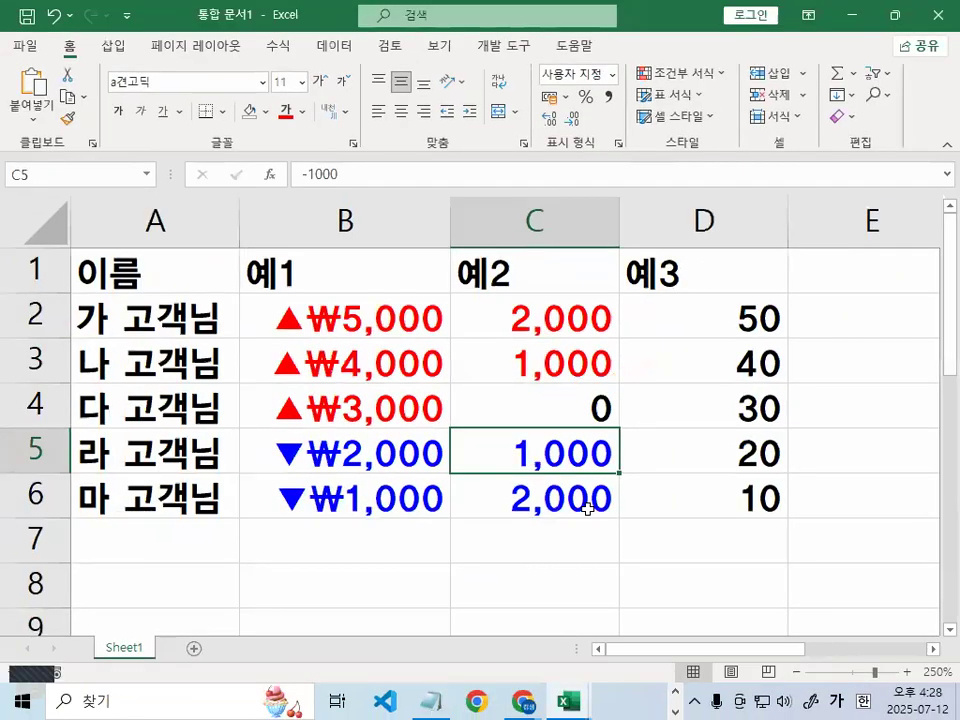
left_click_drag(584, 507, 679, 494)
left_click(542, 316)
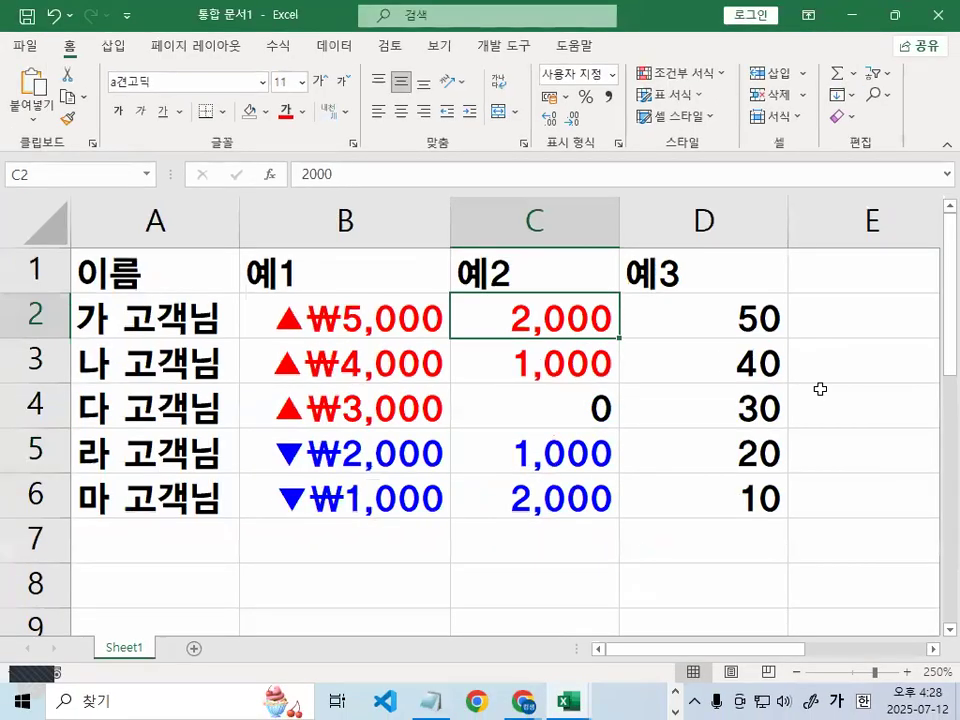
type("-2000")
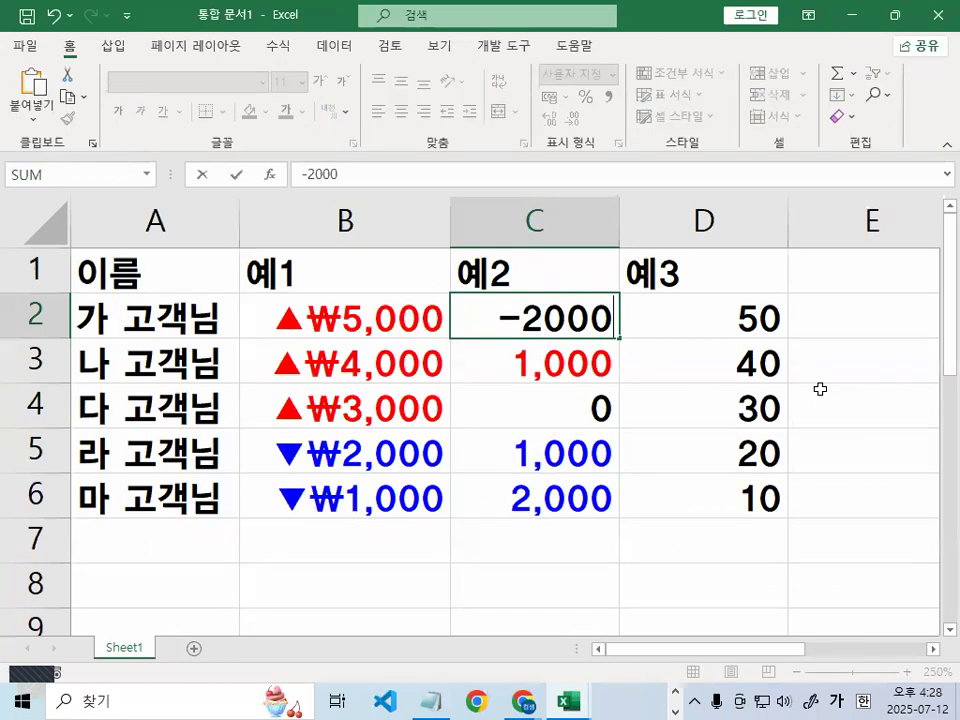
key("Return")
left_click(553, 310)
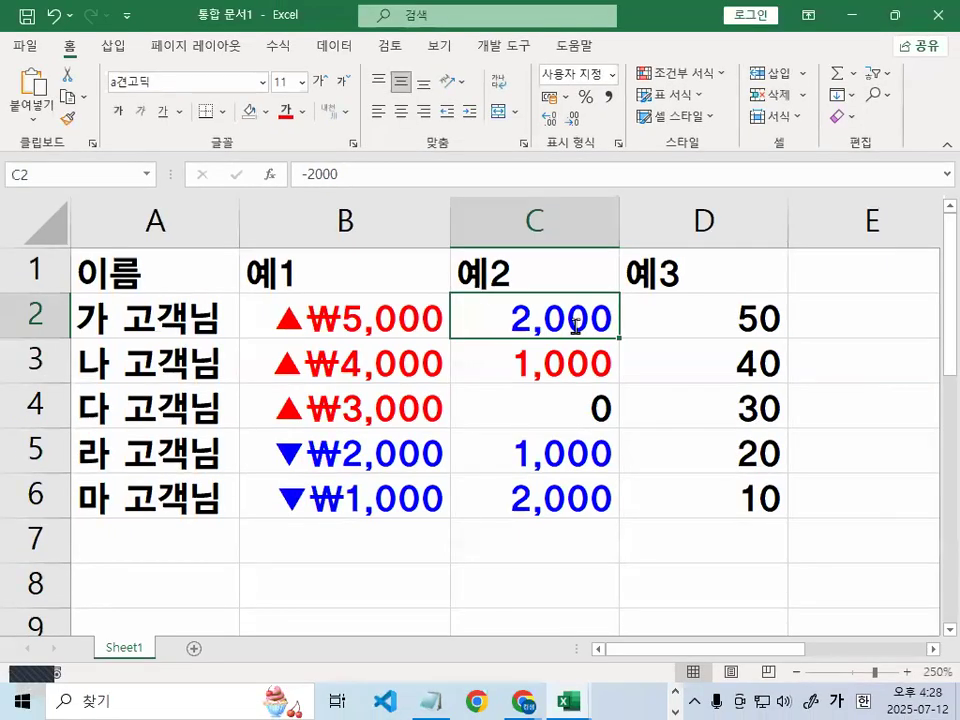
type("0")
key("Return")
left_click(603, 318)
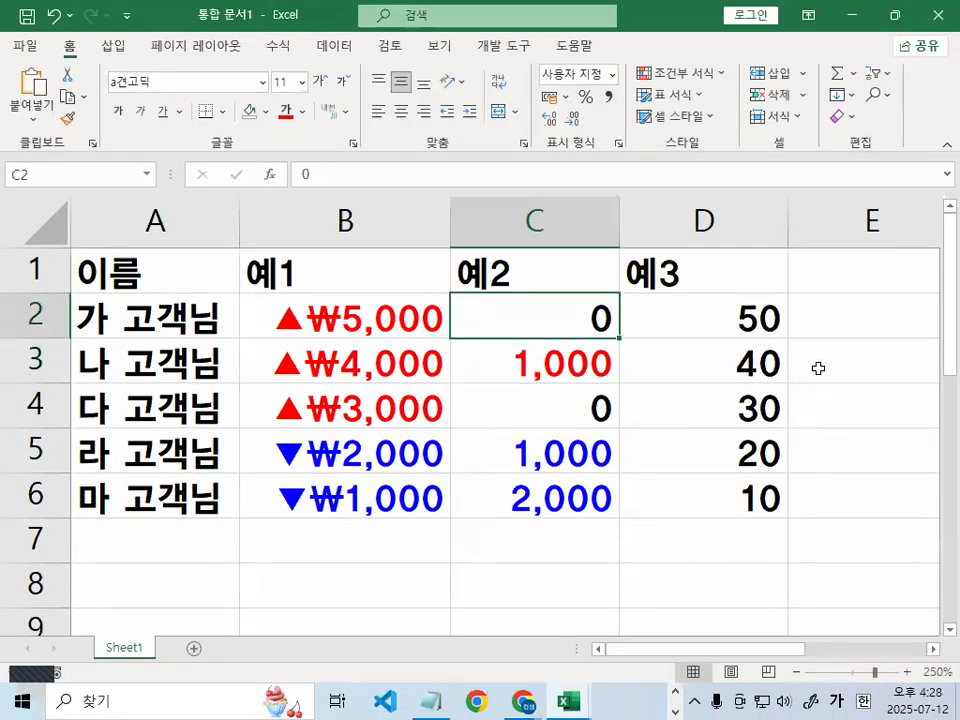
type("2000")
key("Return")
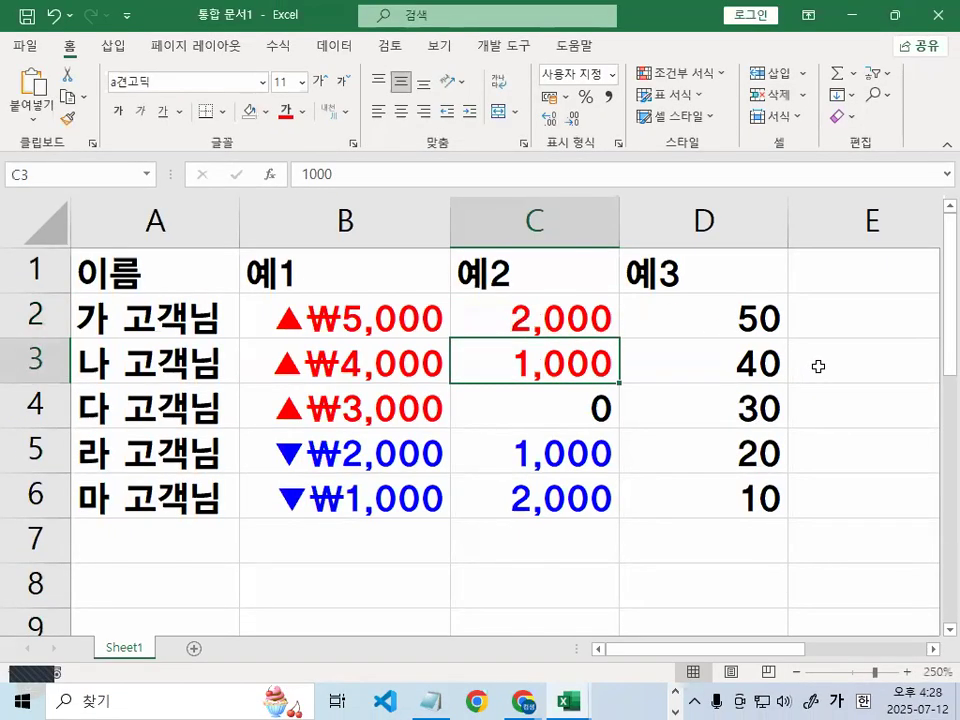
left_click(569, 313)
mouse_move(627, 503)
left_mouse_down()
mouse_move(606, 534)
mouse_move(476, 461)
mouse_move(612, 318)
left_mouse_up()
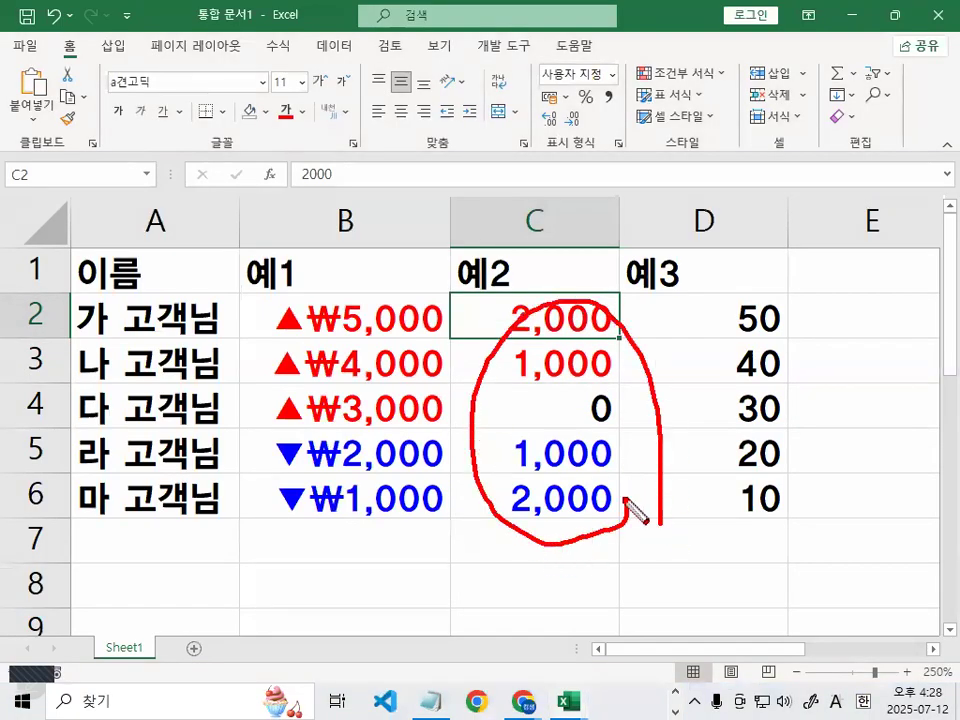
Scroll Notepad to example 예2 and mark up the zero and text-data lines and colour codes
left_click(432, 700)
scroll(352, 249, "down", 3)
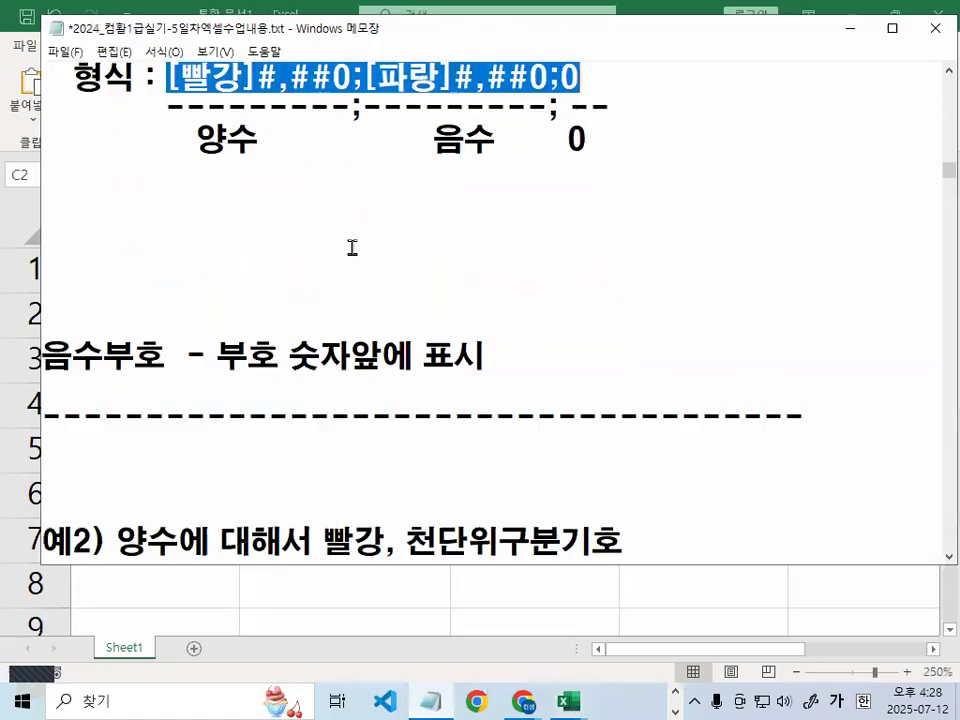
scroll(352, 249, "down", 2)
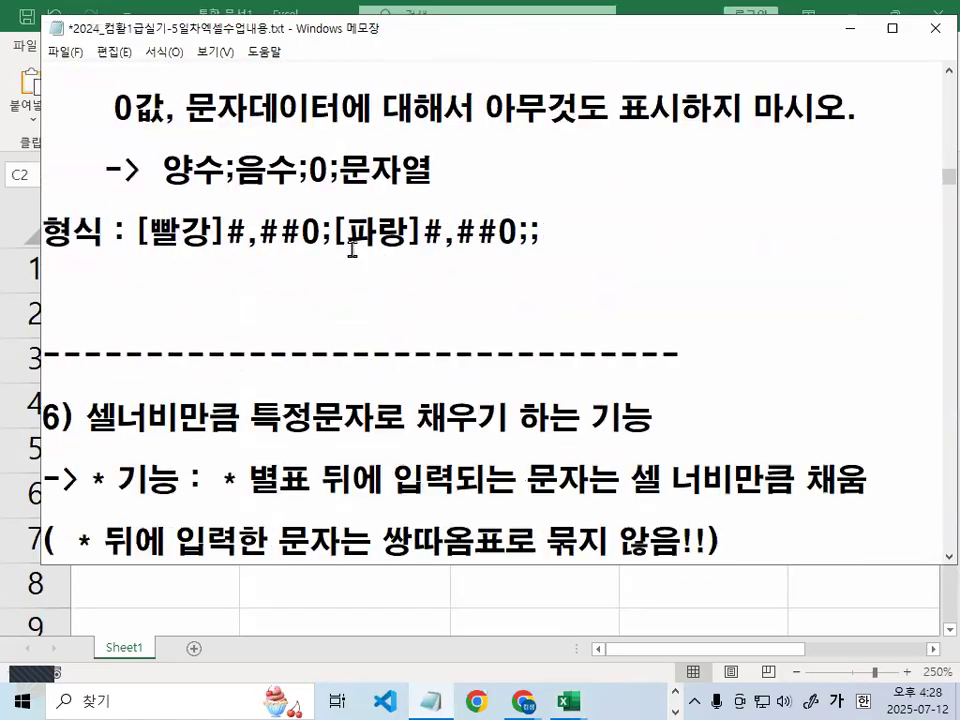
scroll(335, 243, "up", 2)
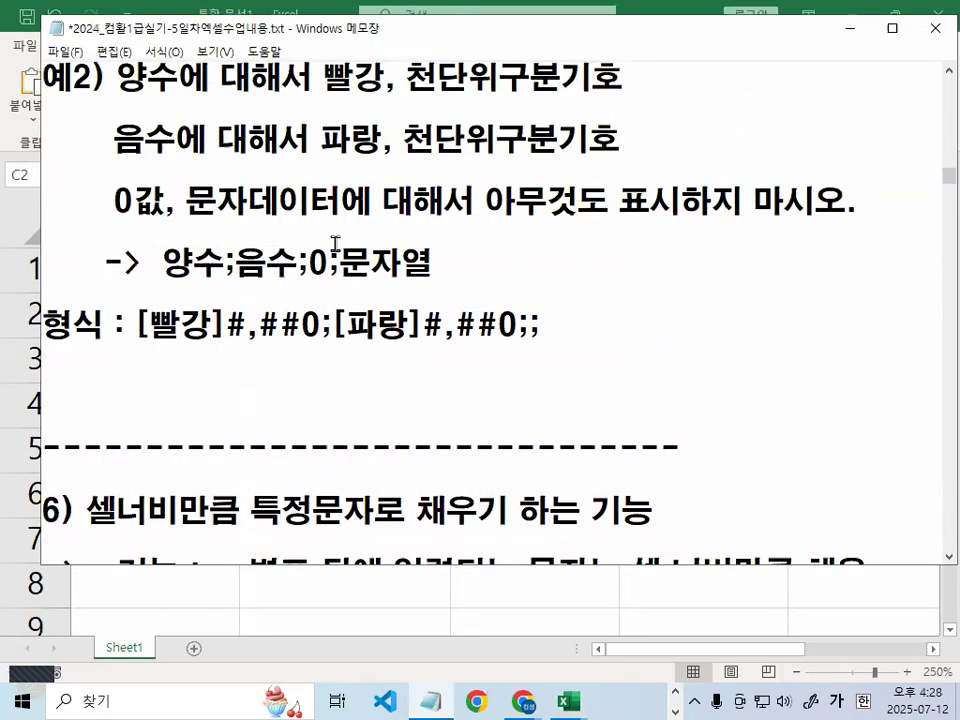
scroll(335, 243, "up", 1)
scroll(340, 254, "down", 1)
mouse_move(113, 296)
left_mouse_down()
mouse_move(232, 316)
mouse_move(606, 310)
left_mouse_up()
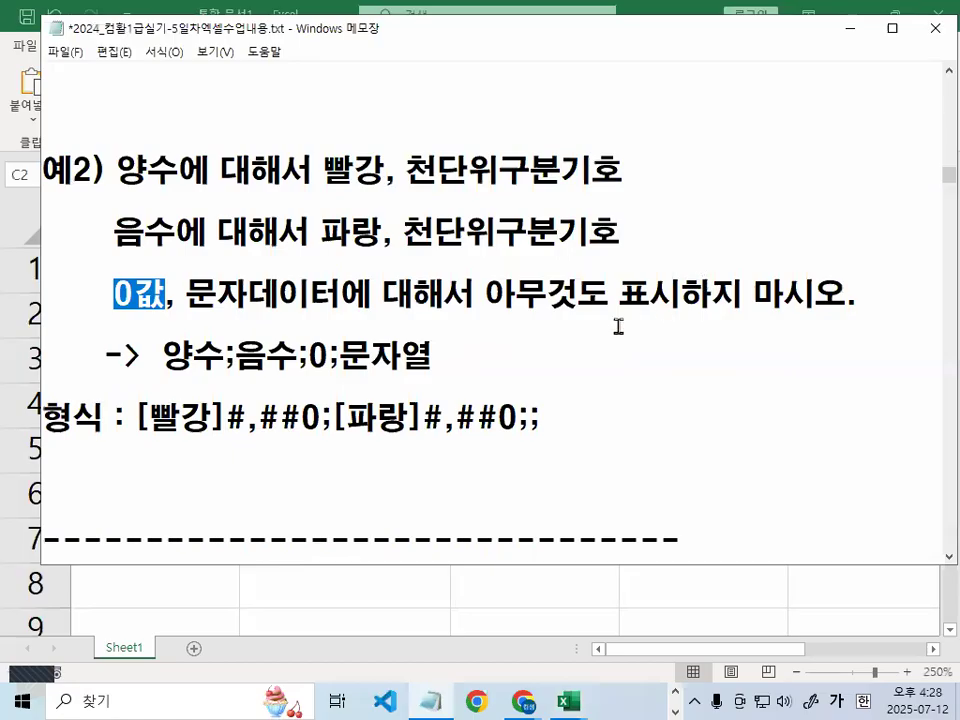
key("ctrl+2")
left_click_drag(519, 311, 828, 308)
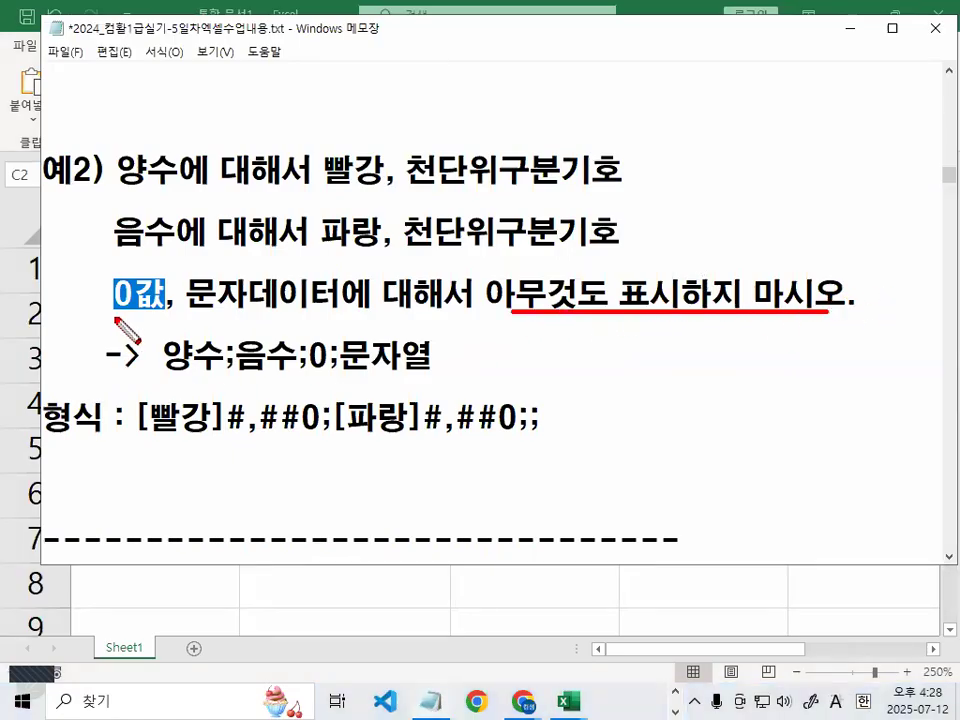
left_click_drag(113, 316, 681, 320)
mouse_move(440, 222)
left_mouse_down()
mouse_move(439, 205)
mouse_move(322, 250)
mouse_move(446, 226)
left_mouse_up()
key("Escape")
Magnify the format line and circle the trailing ;; that leaves zero and text empty
mouse_move(113, 293)
left_mouse_down()
mouse_move(364, 293)
mouse_move(341, 293)
left_mouse_up()
key("ctrl+1")
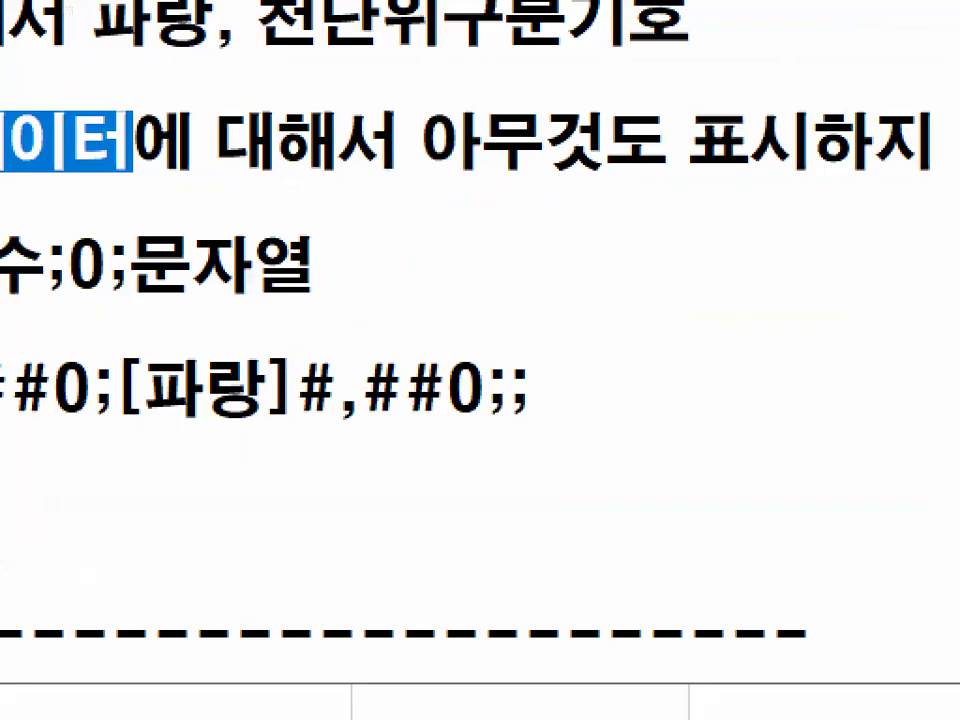
scroll(556, 449, "up", 1)
left_click(549, 444)
mouse_move(562, 368)
left_mouse_down()
mouse_move(529, 401)
mouse_move(429, 385)
mouse_move(564, 372)
left_mouse_up()
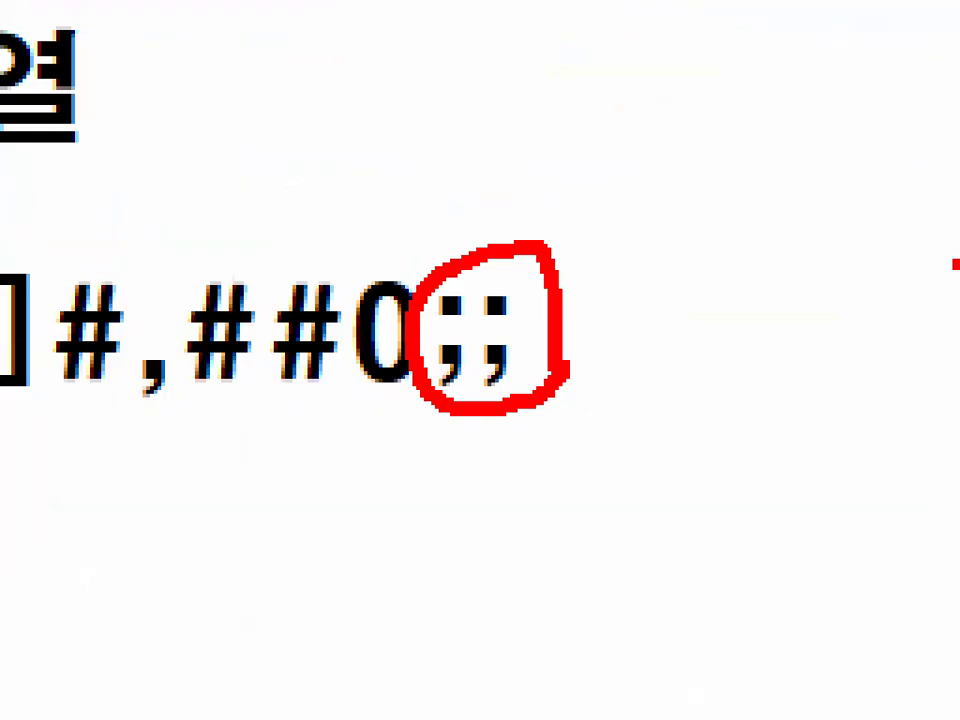
key("Escape")
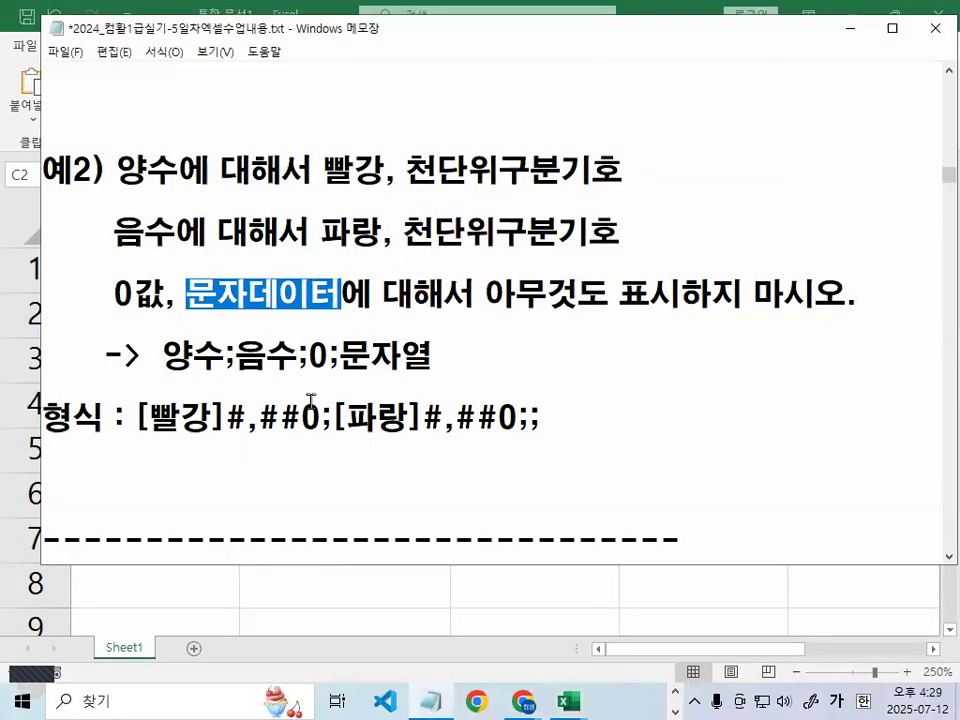
Change C2:C6's custom format to [빨강]#,##0;[파랑]#,##0;; so zeros and text are hidden
mouse_move(576, 690)
left_click(671, 519)
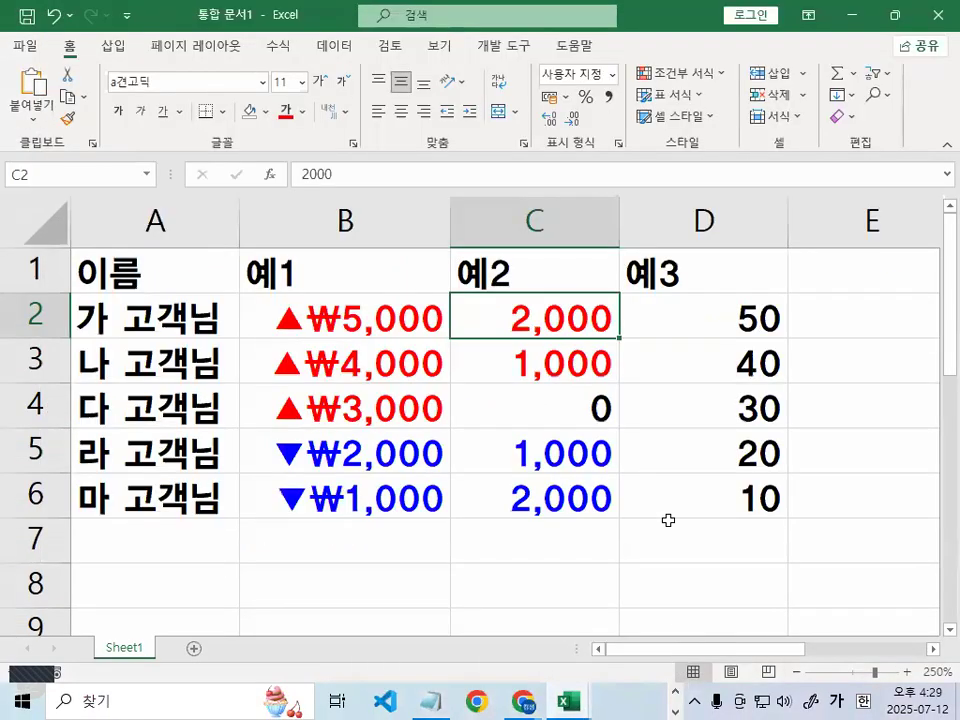
left_click_drag(585, 313, 583, 489)
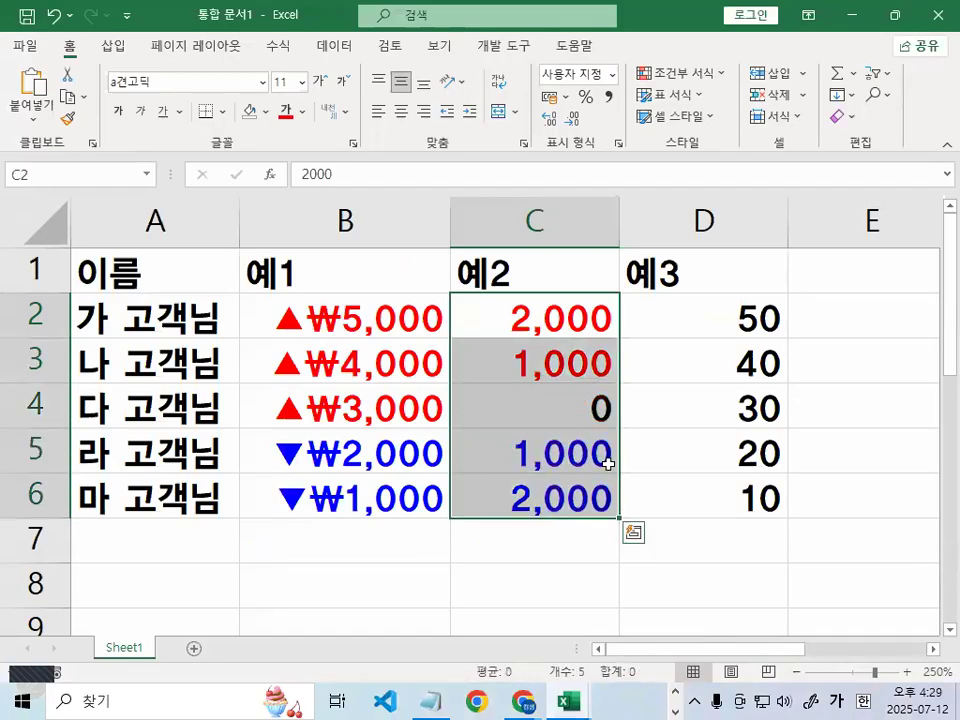
key("ctrl+1")
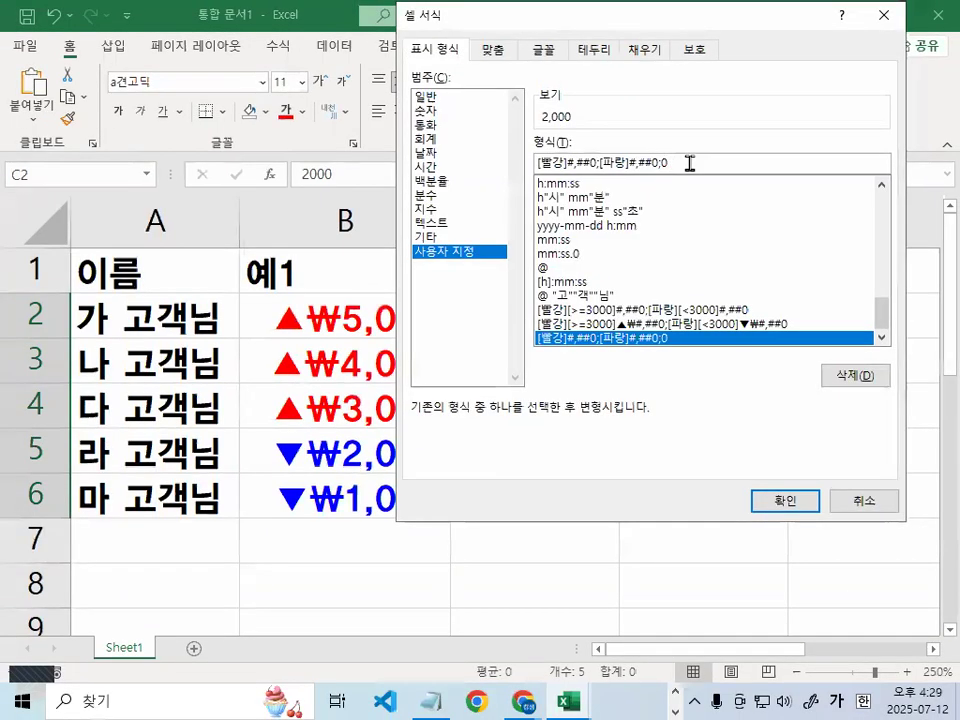
key("BackSpace")
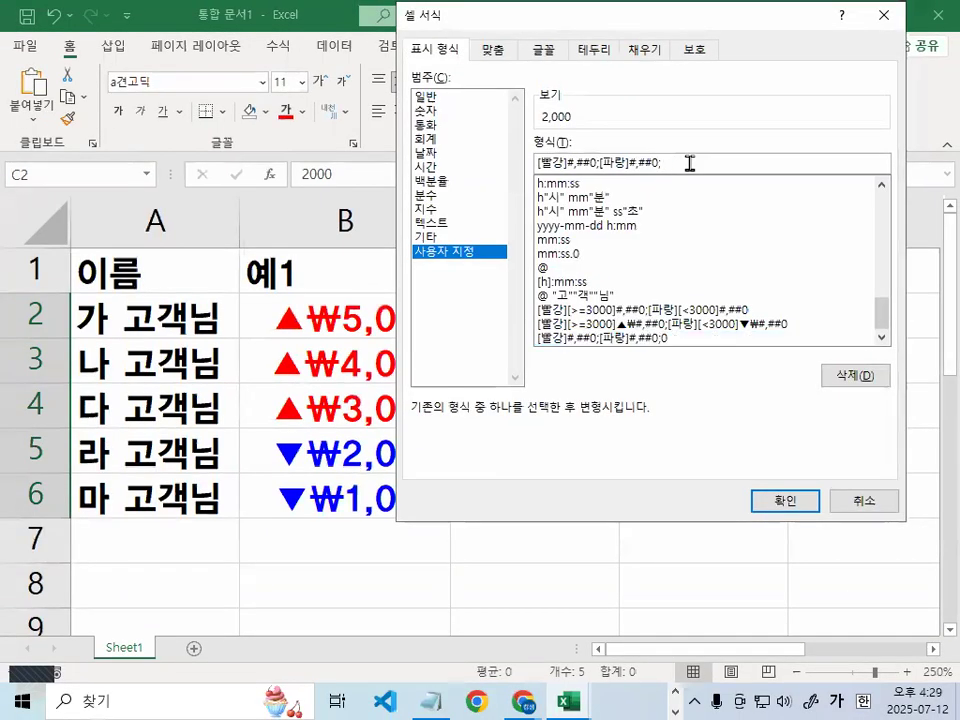
type(";")
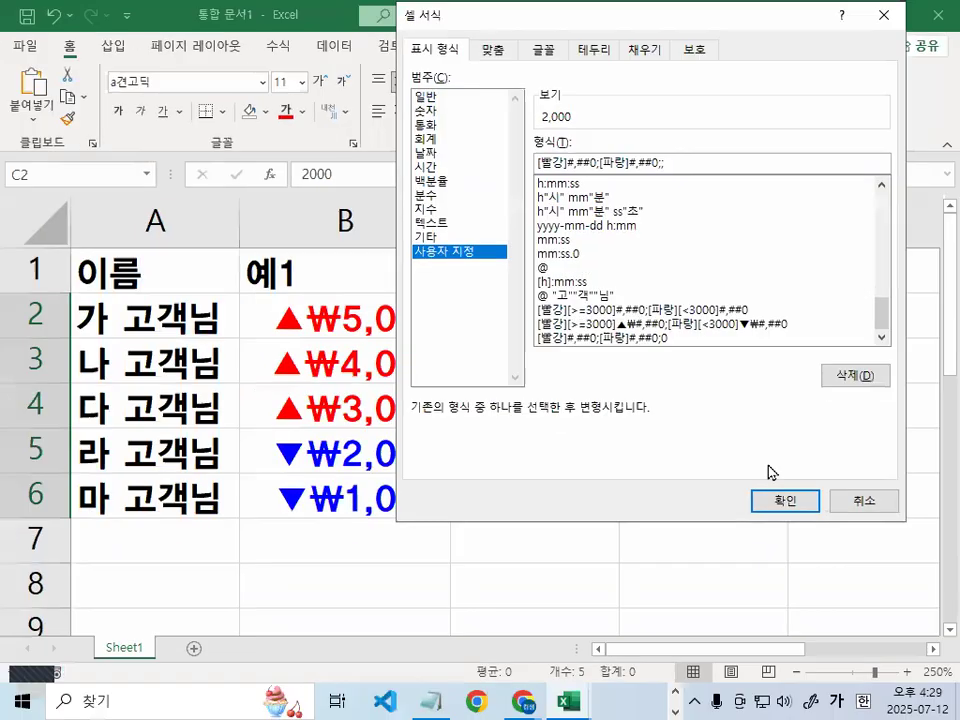
left_click(783, 500)
Check the zero in C4 and enter the text 가 in C2, confirming both display blank
left_click(574, 403)
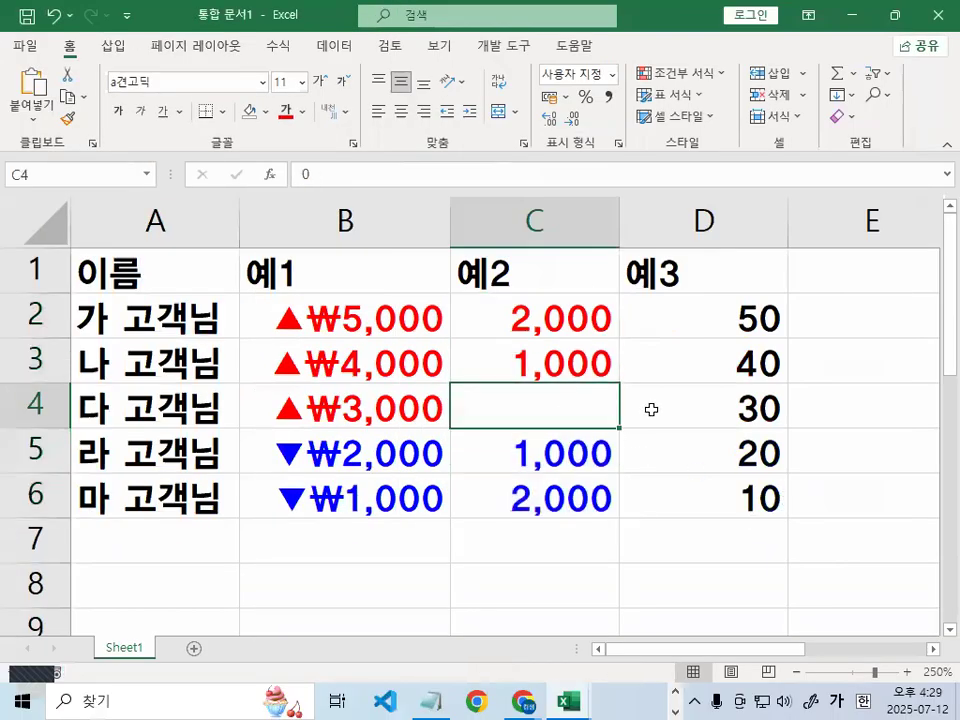
key("F2")
key("Return")
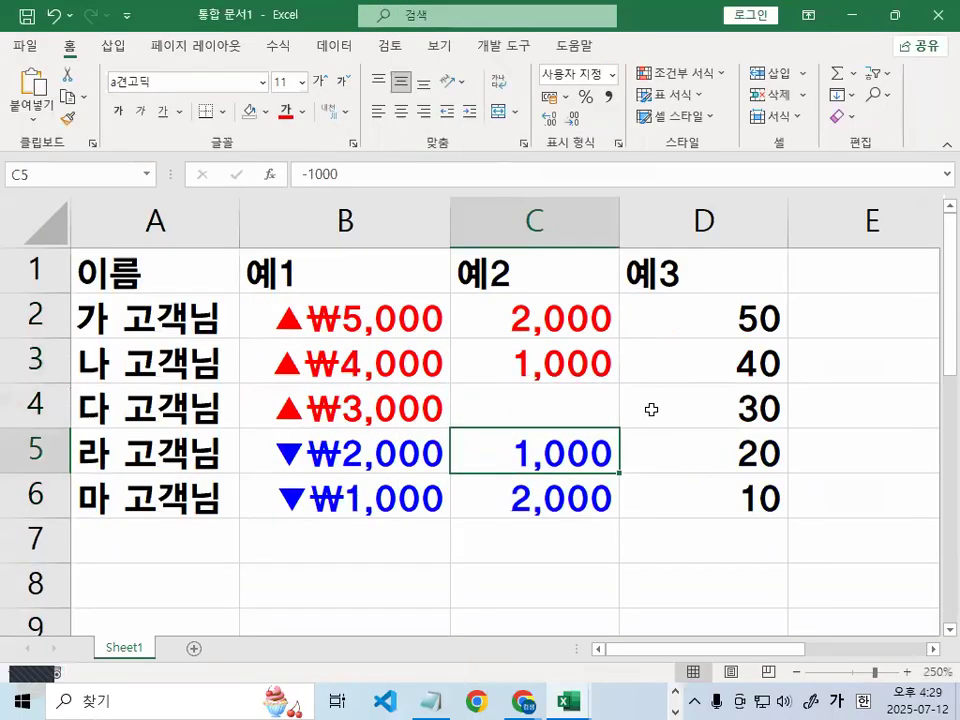
left_click(529, 314)
type("RK")
key("BackSpace")
key("BackSpace")
key("Hangul")
type("ㄱㅏ")
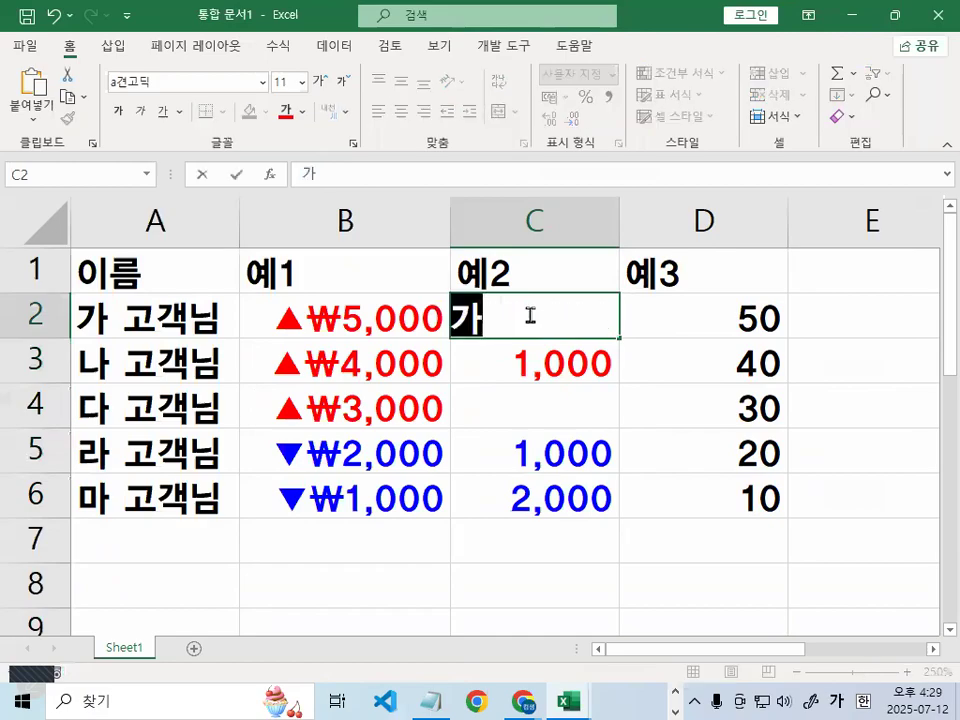
key("BackSpace")
key("BackSpace")
key("Return")
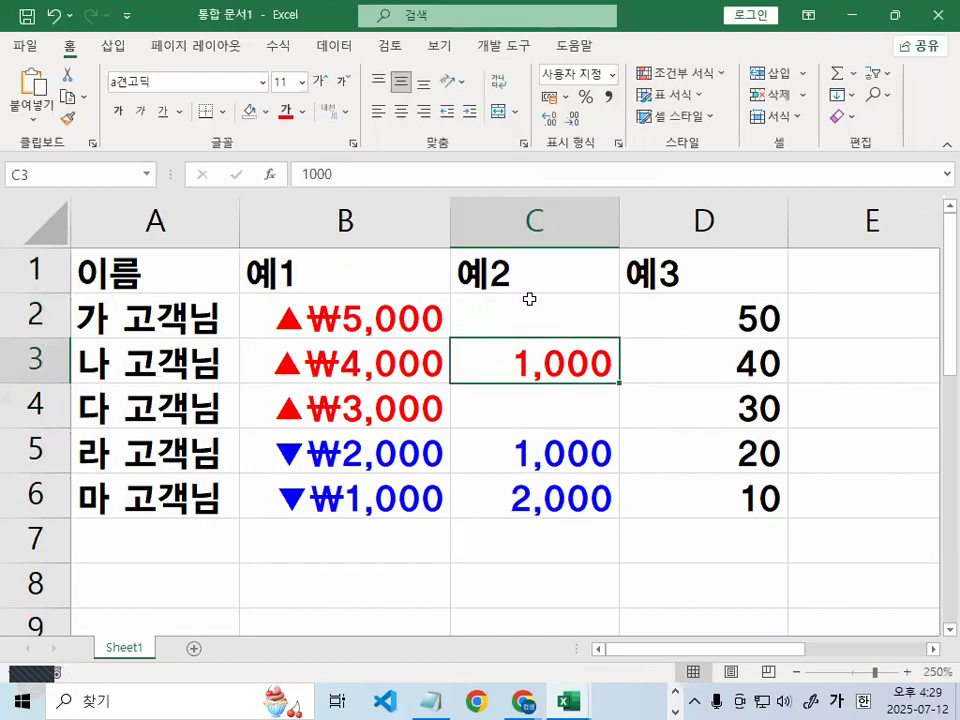
left_click(533, 302)
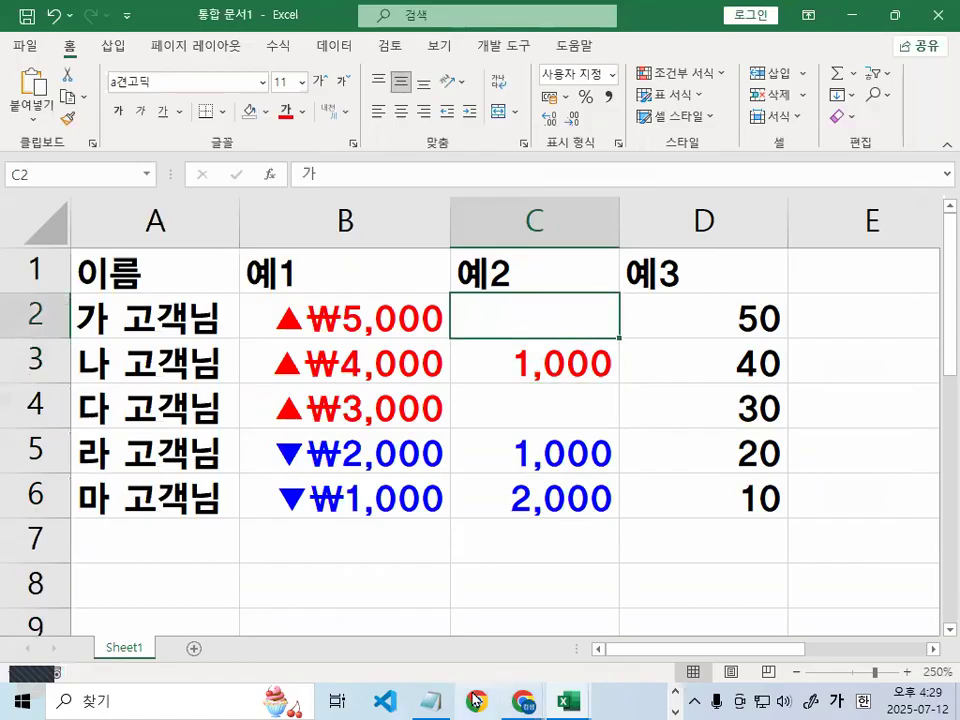
left_click(432, 701)
Scroll to section 6 and mark up the explanation of filling cell width with the * character
left_click(521, 418)
left_click_drag(521, 418, 581, 418)
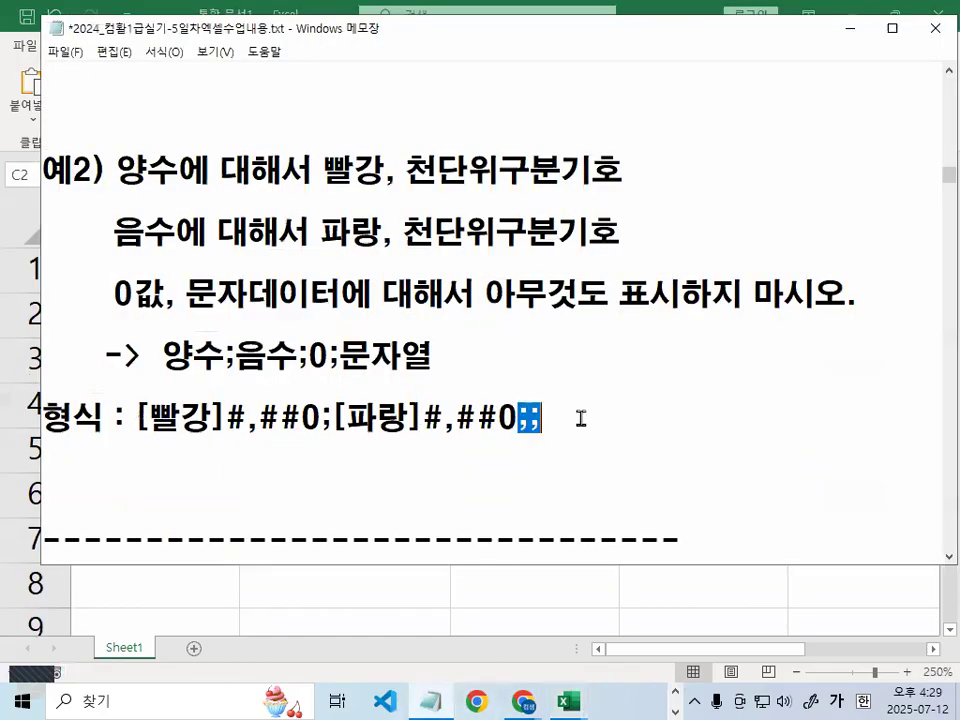
left_click(578, 419)
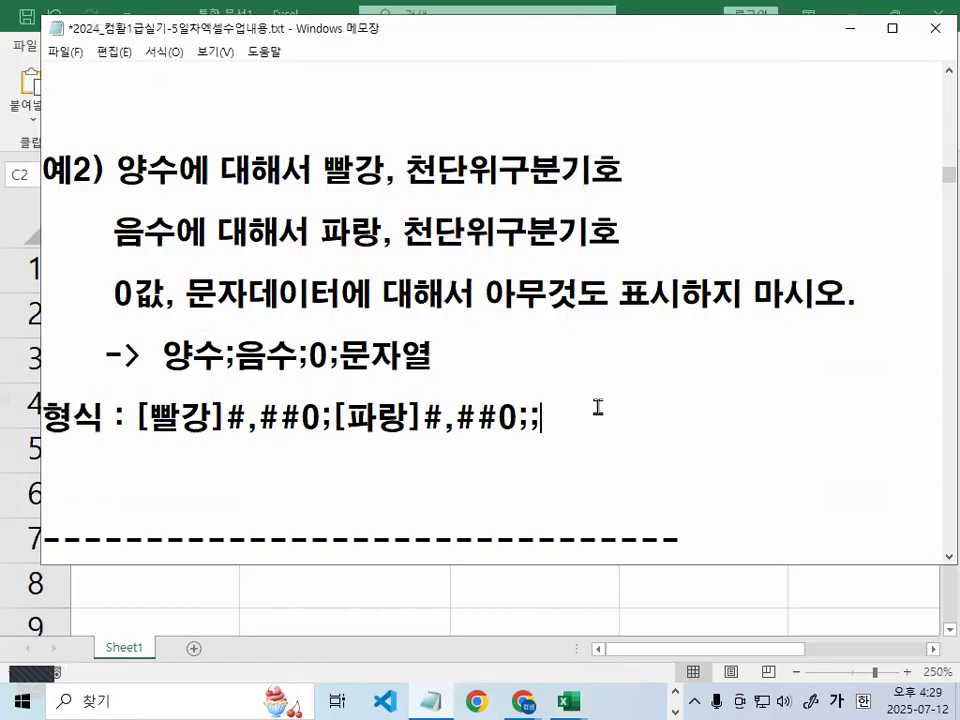
scroll(598, 407, "down", 1)
scroll(599, 406, "down", 3)
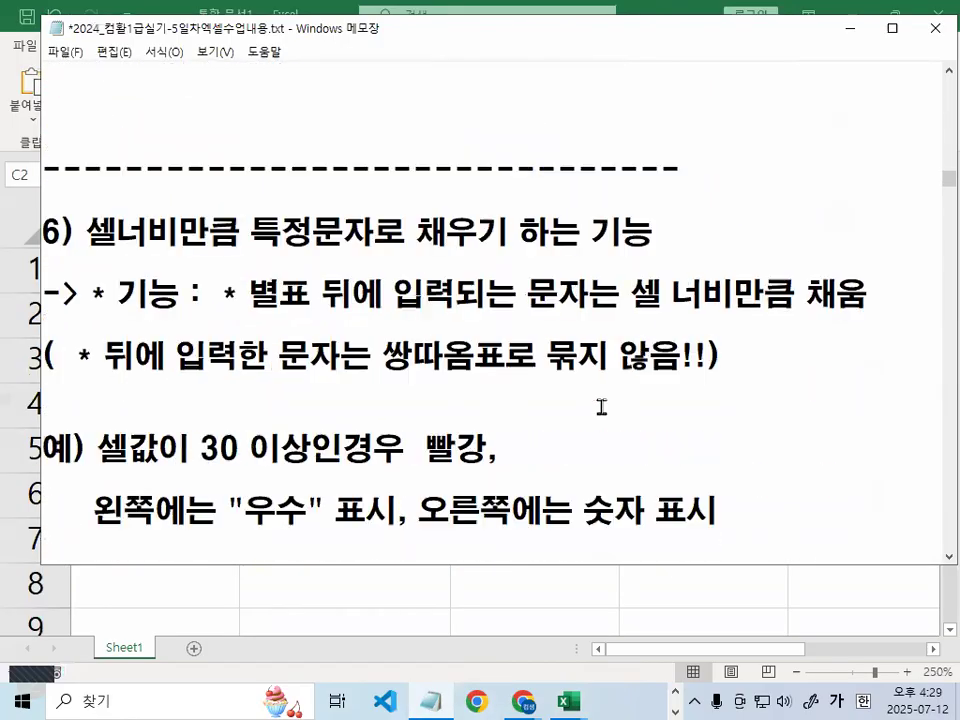
left_click_drag(88, 245, 640, 250)
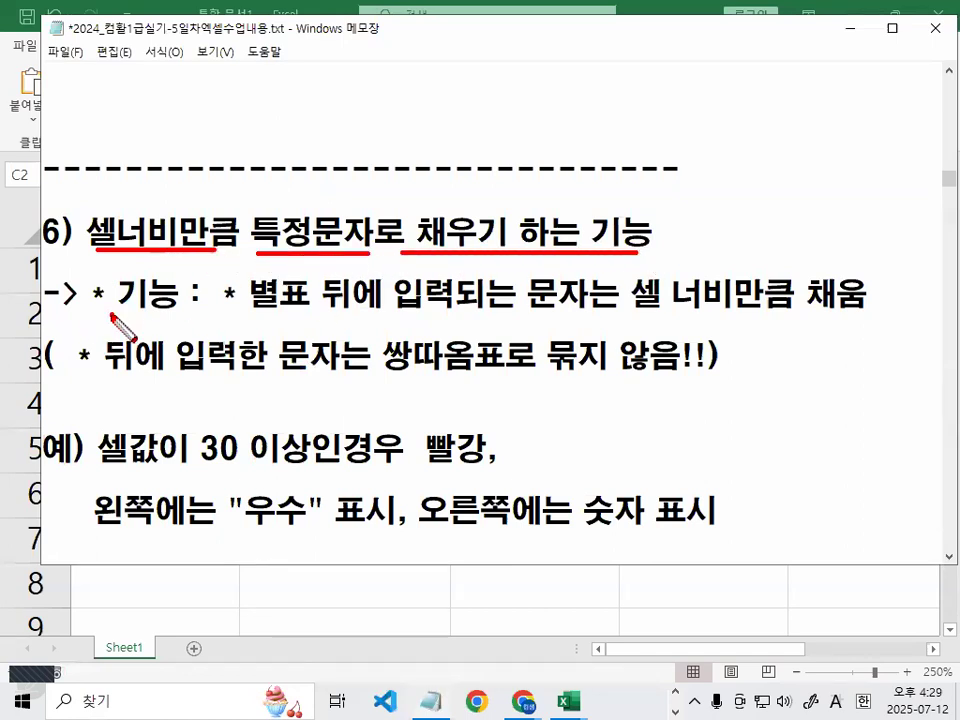
left_click_drag(104, 290, 120, 316)
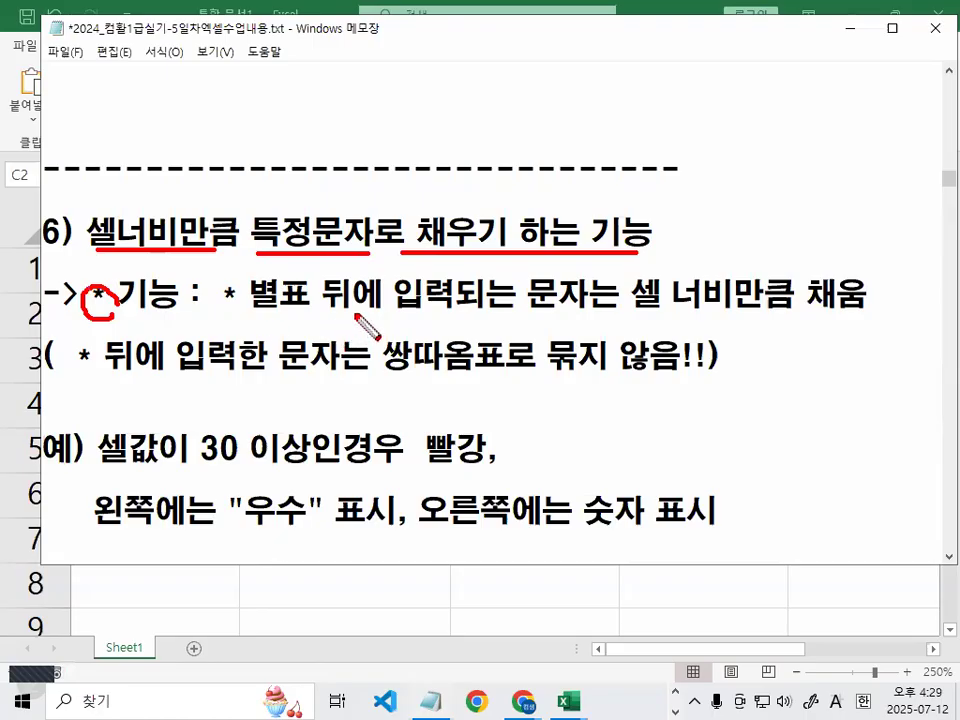
left_click_drag(326, 316, 491, 316)
mouse_move(578, 268)
left_mouse_down()
mouse_move(597, 316)
mouse_move(843, 318)
left_mouse_up()
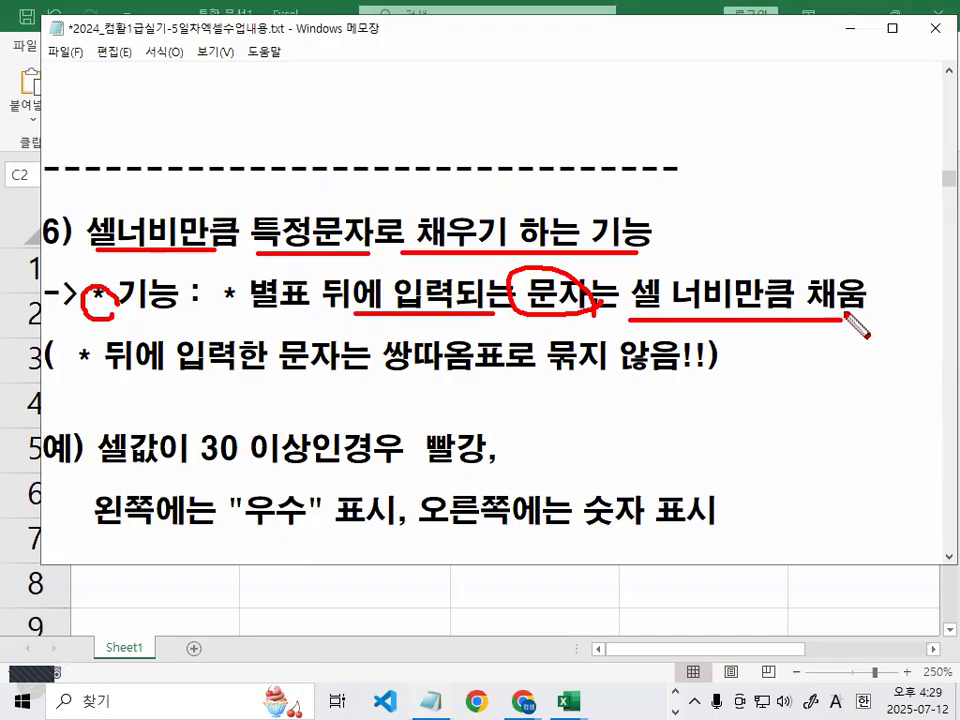
mouse_move(123, 309)
left_mouse_down()
mouse_move(88, 311)
mouse_move(125, 298)
left_mouse_up()
key("Escape")
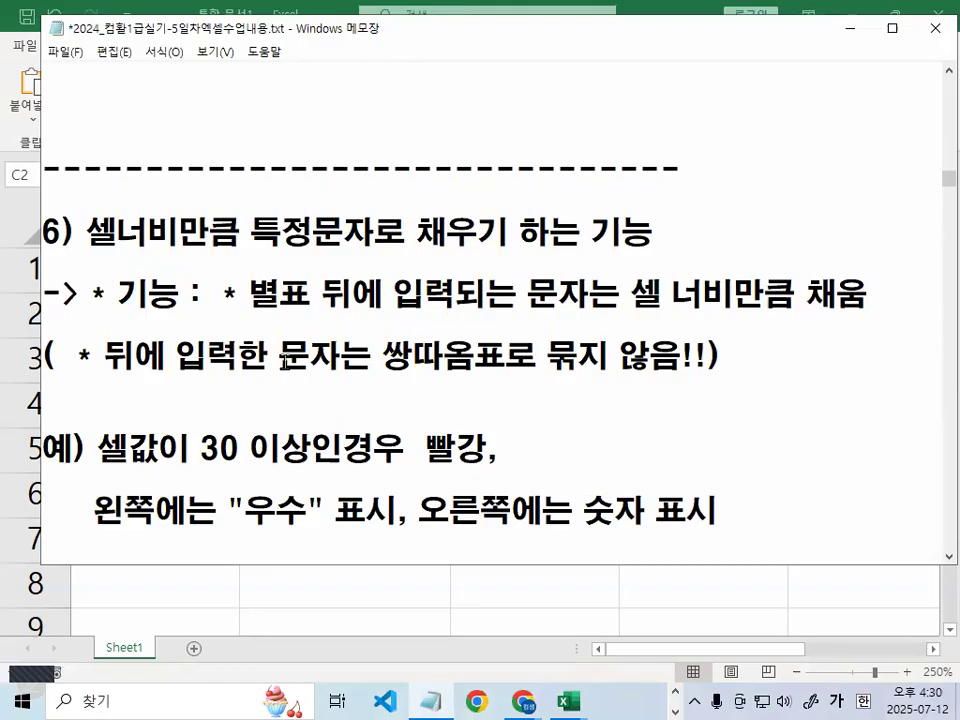
Highlight the no-double-quotes note and the red 30-or-more 우수 condition
left_click_drag(383, 357, 751, 358)
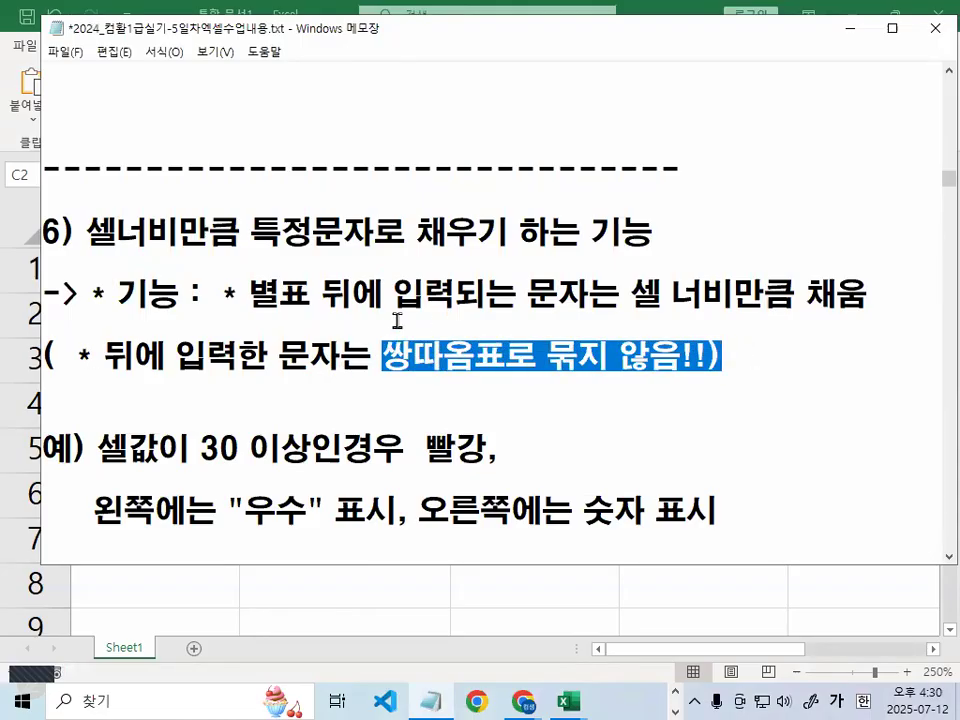
left_click_drag(372, 357, 735, 351)
scroll(208, 290, "down", 1)
left_click_drag(200, 268, 339, 268)
left_click_drag(424, 268, 520, 268)
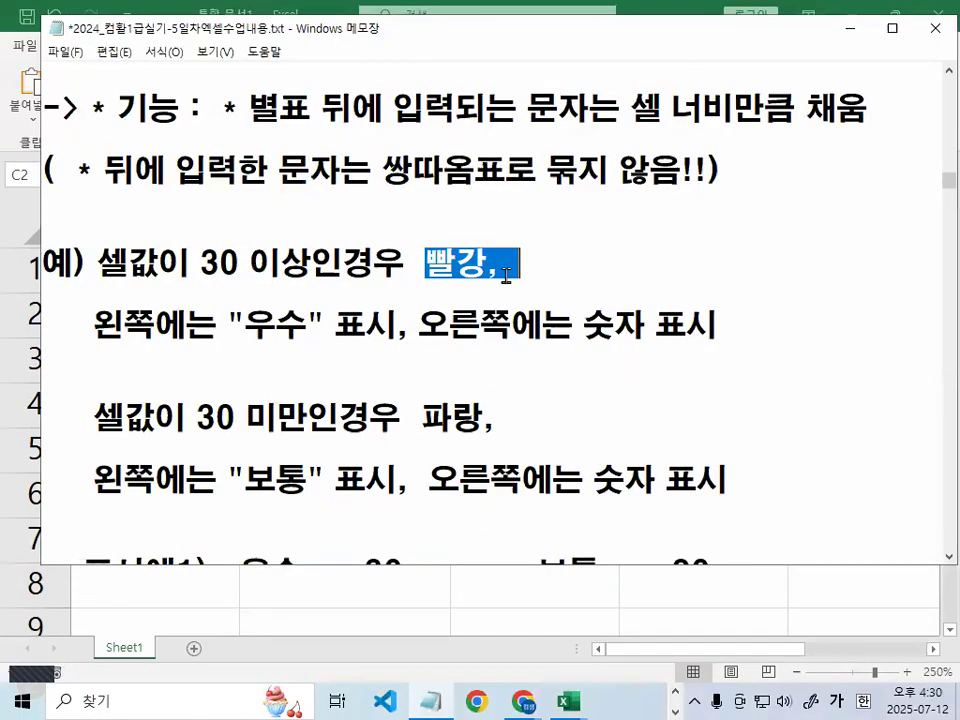
left_click_drag(96, 322, 114, 322)
left_click_drag(227, 322, 285, 322)
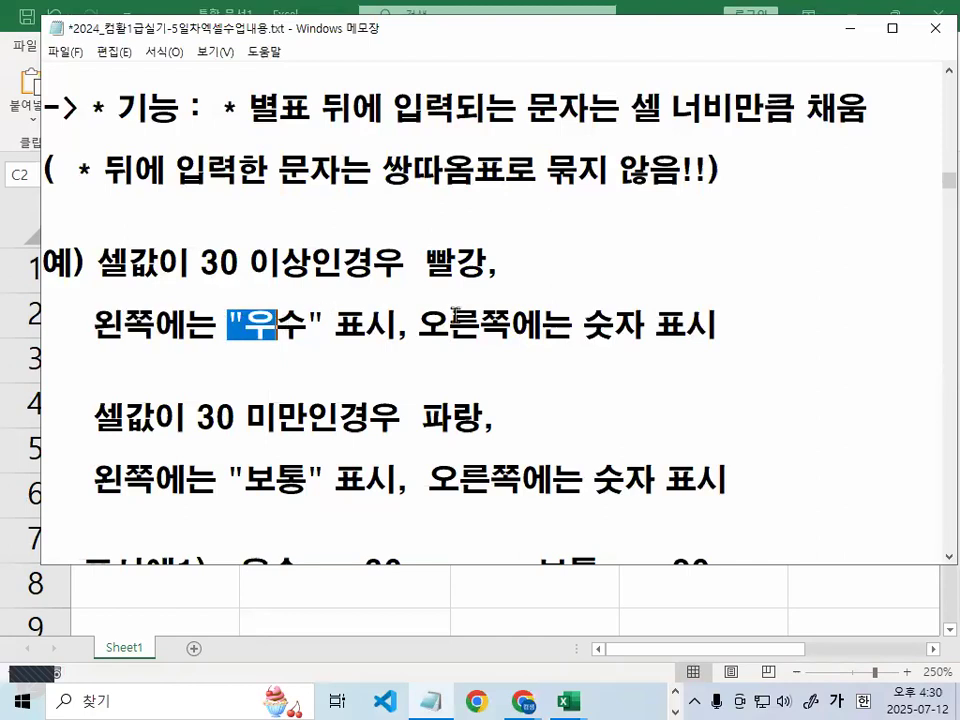
left_click_drag(418, 322, 466, 320)
left_click_drag(201, 258, 215, 258)
left_click_drag(78, 418, 307, 418)
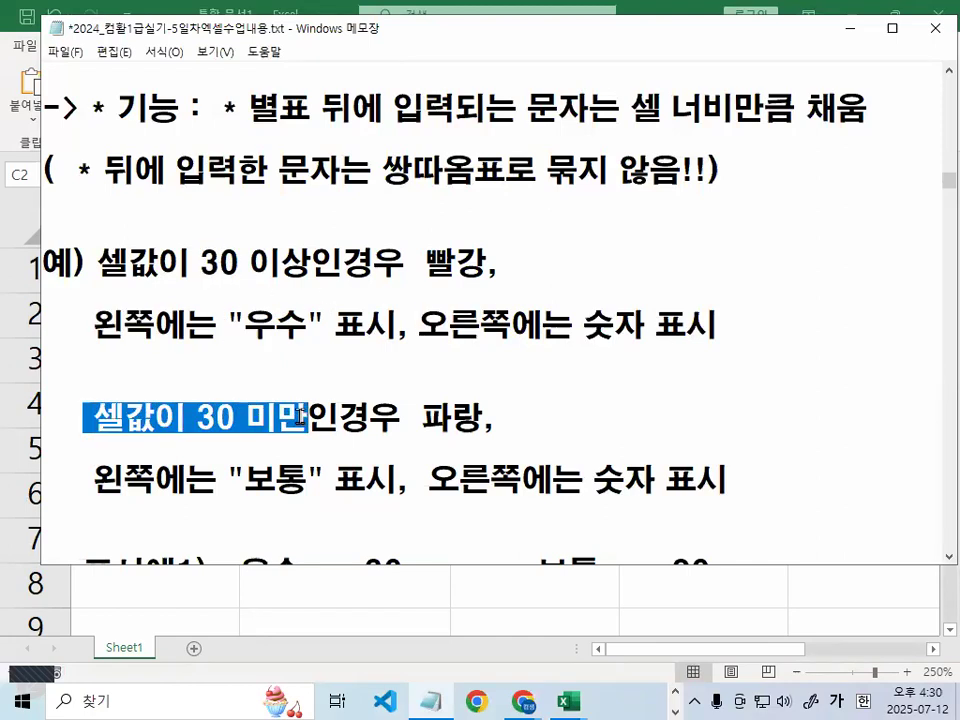
Highlight the blue under-30 보통 condition and its right-side number description
scroll(423, 333, "down", 1)
left_click_drag(423, 333, 485, 325)
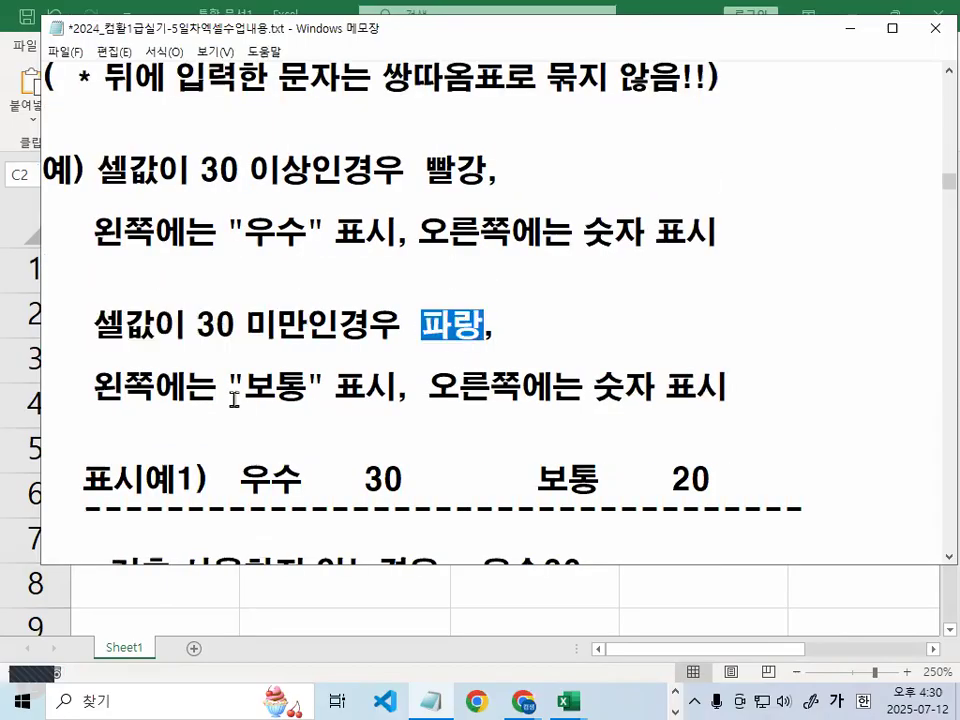
left_click_drag(243, 387, 304, 385)
left_click_drag(483, 386, 659, 366)
left_click(523, 388)
scroll(405, 440, "down", 1)
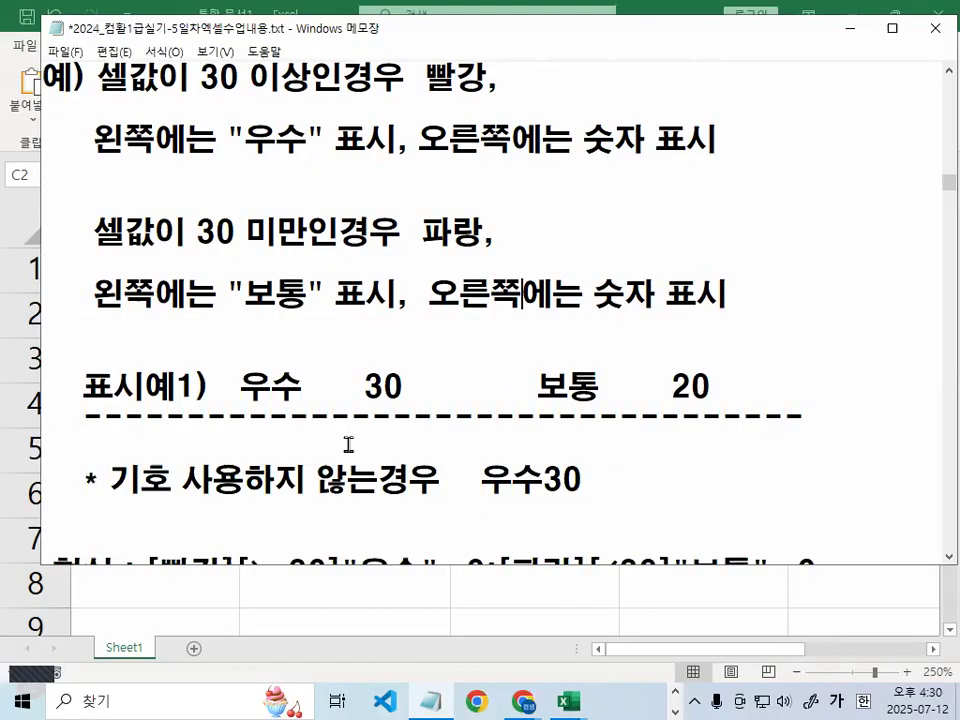
scroll(407, 440, "down", 1)
type("~")
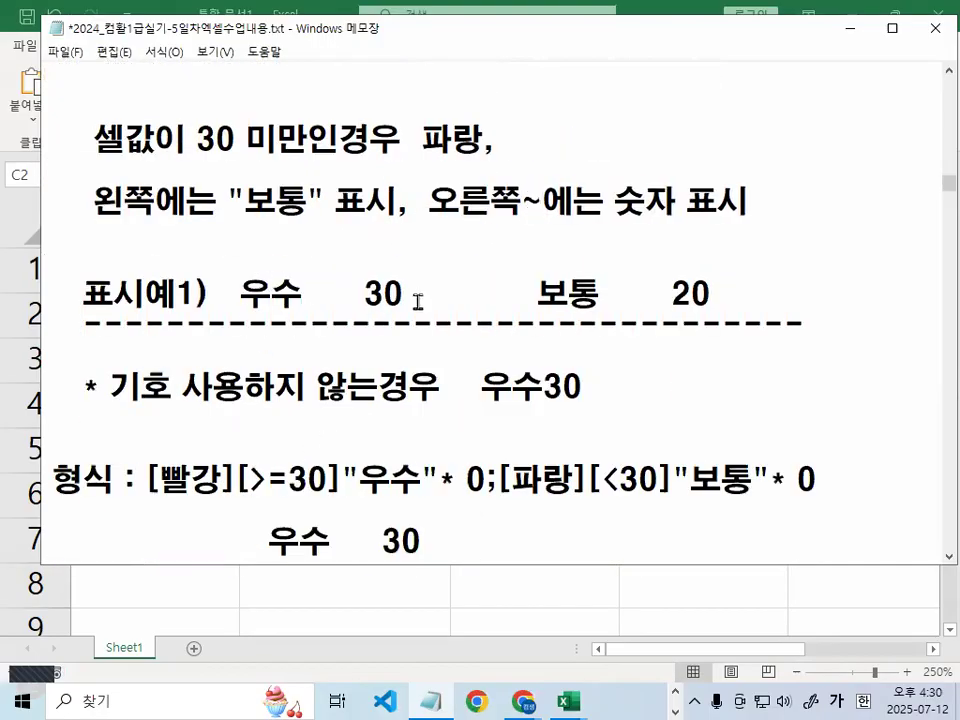
key("BackSpace")
Box the 우수 30 example in red and draw a blue arrow across the filled gap
key("ctrl+2")
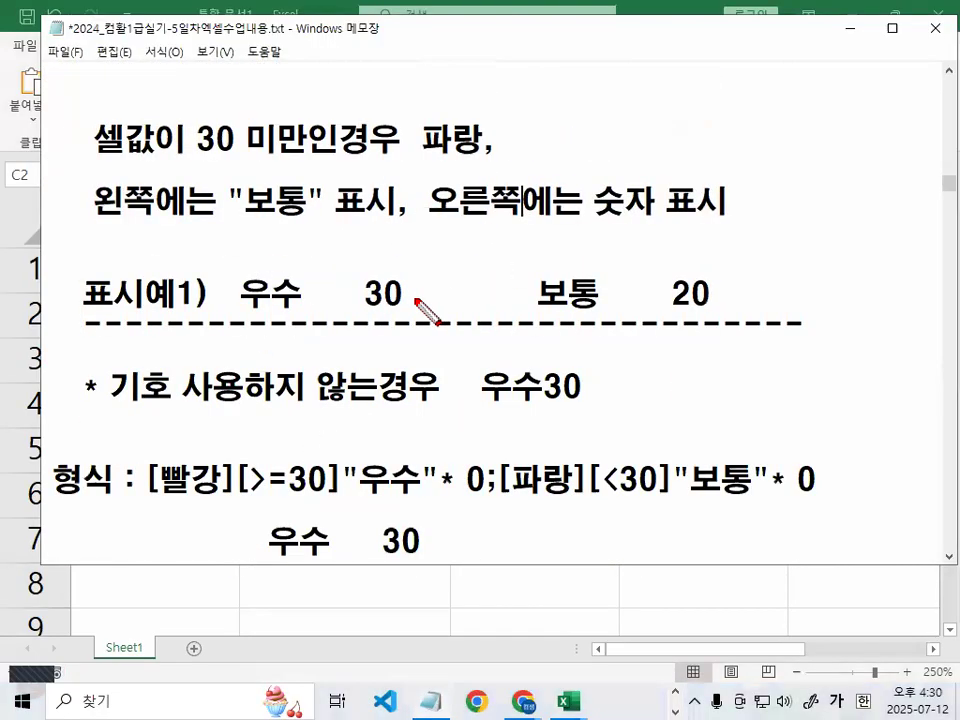
right_click(252, 360)
mouse_move(304, 406)
left_click(398, 458)
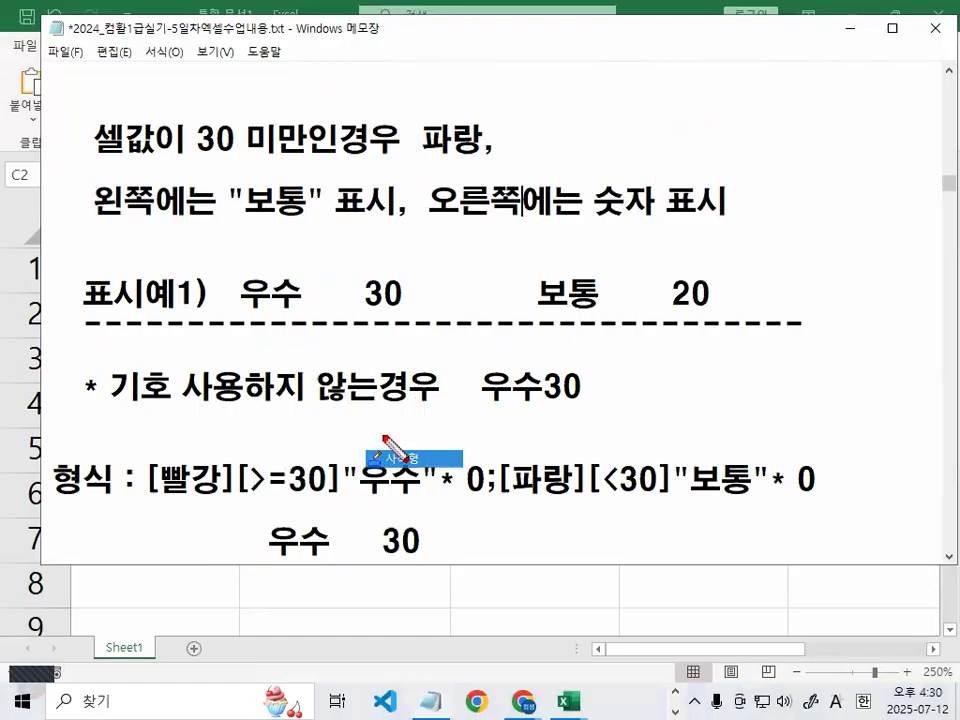
left_click_drag(235, 267, 413, 313)
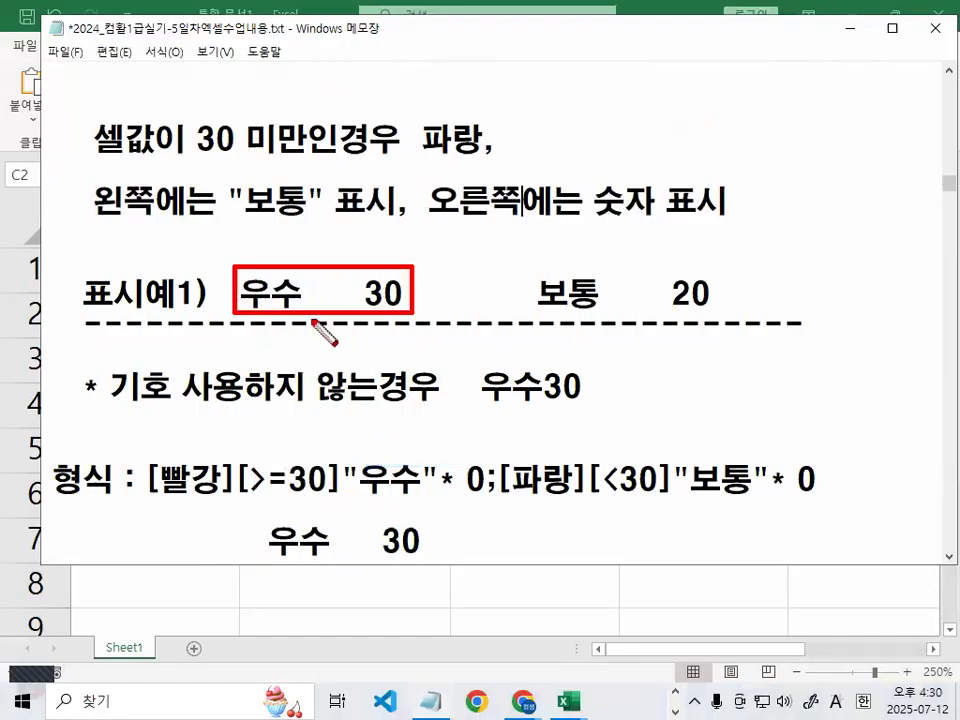
right_click(313, 404)
mouse_move(367, 432)
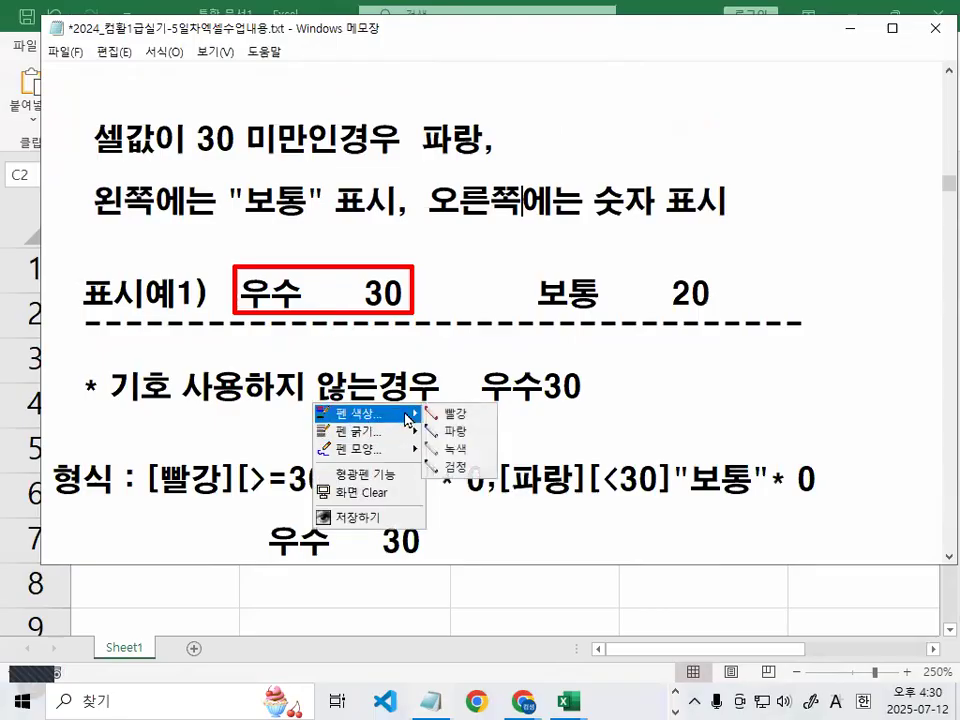
left_click(458, 432)
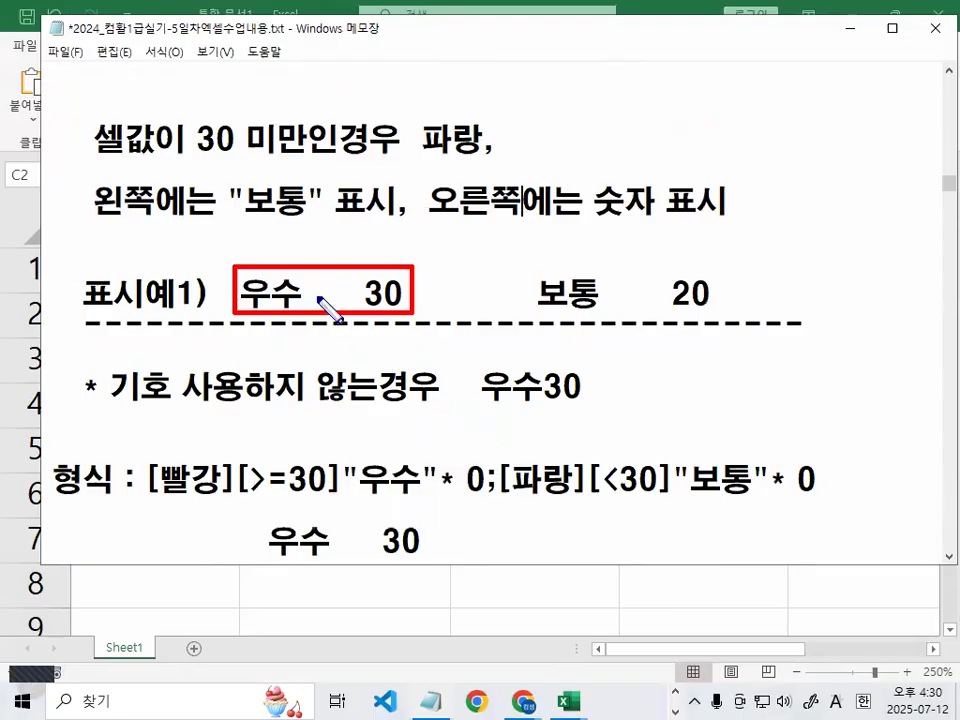
left_click_drag(305, 292, 362, 292)
left_click(376, 482)
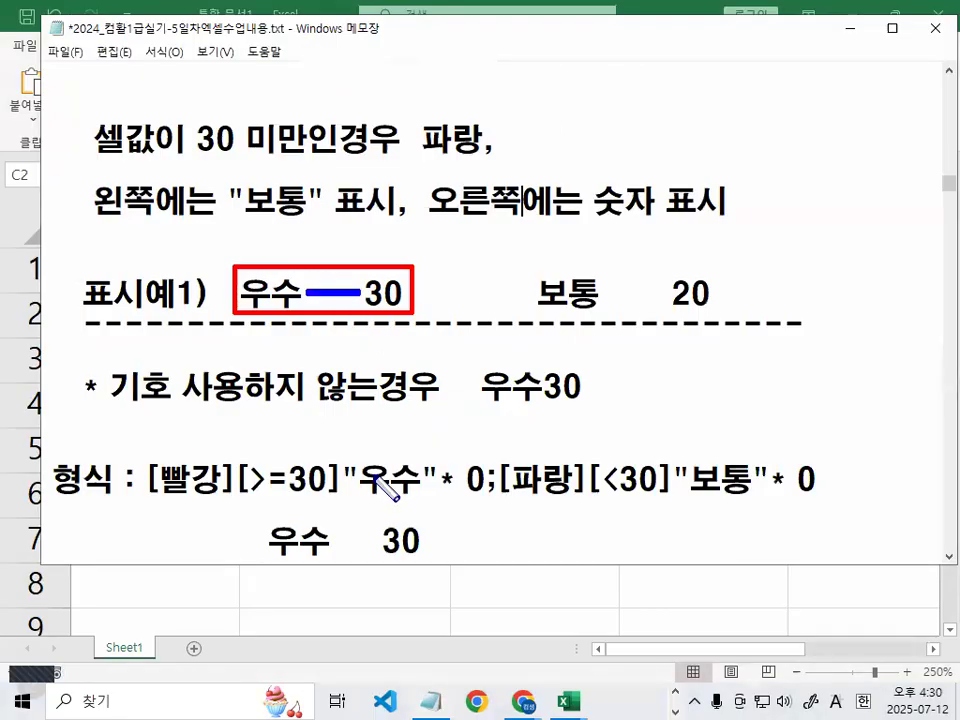
mouse_move(310, 297)
left_mouse_down()
mouse_move(310, 280)
mouse_move(328, 315)
left_mouse_up()
right_click(313, 312)
mouse_move(352, 360)
left_click(452, 360)
mouse_move(338, 277)
left_mouse_down()
mouse_move(357, 285)
mouse_move(340, 321)
left_mouse_up()
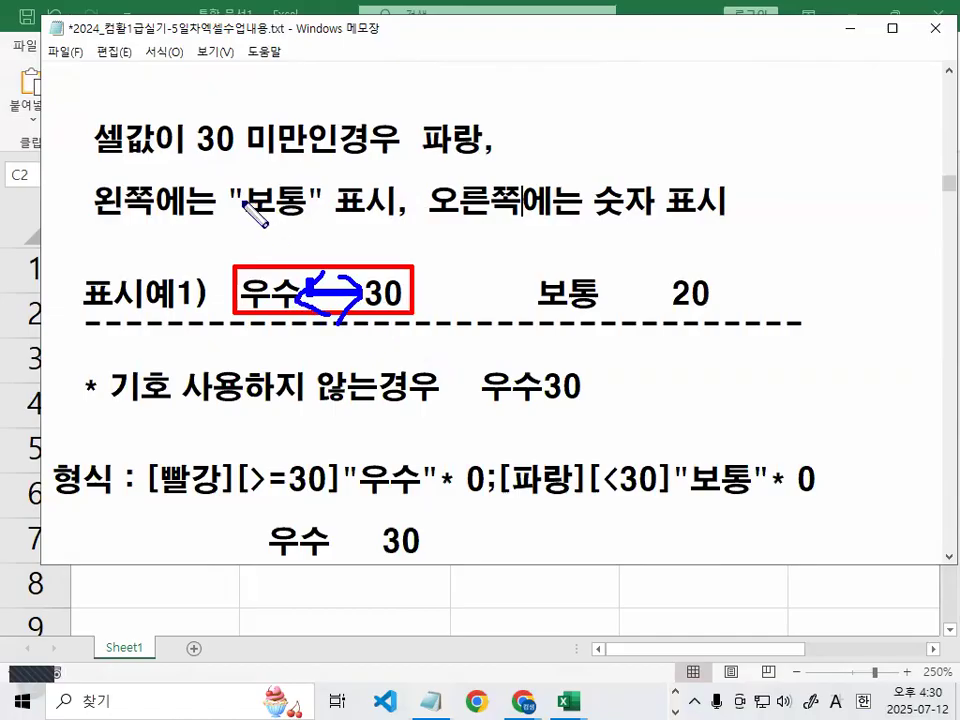
key("Escape")
Underline the unpadded 우수30 case in red and hatch the gap the * fills
right_click(271, 288)
left_click(262, 252)
right_click(333, 346)
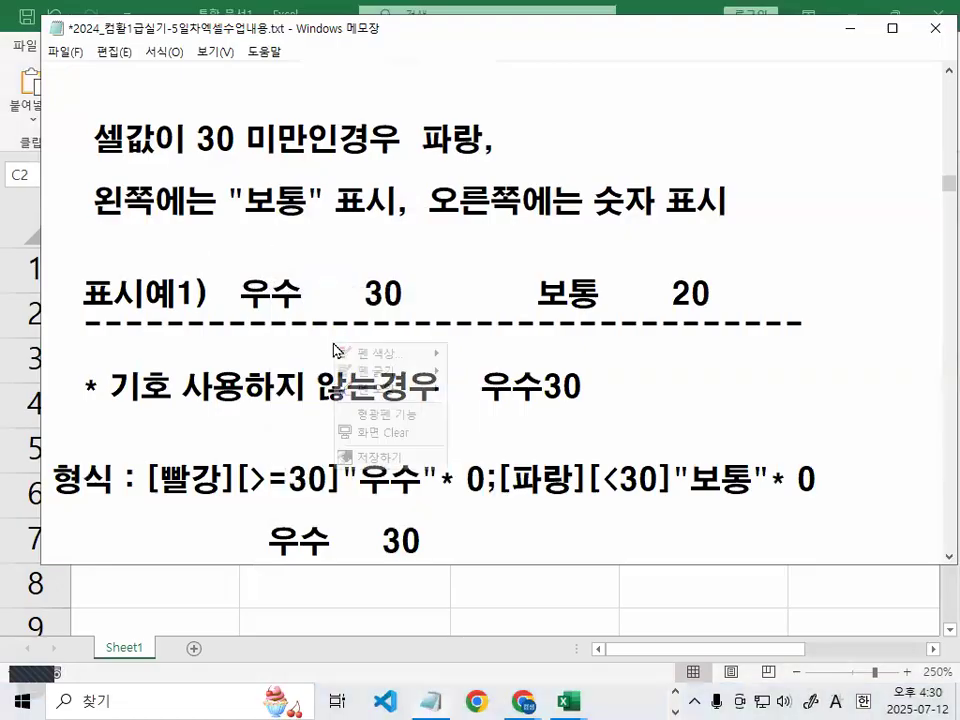
mouse_move(392, 356)
left_click(508, 356)
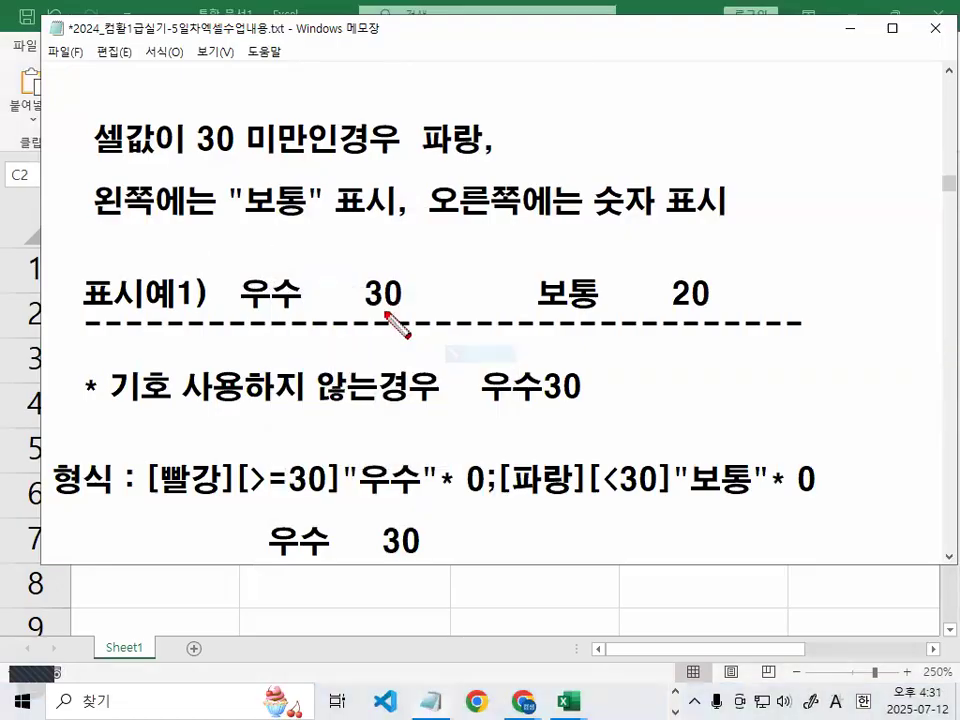
right_click(386, 312)
left_click(530, 359)
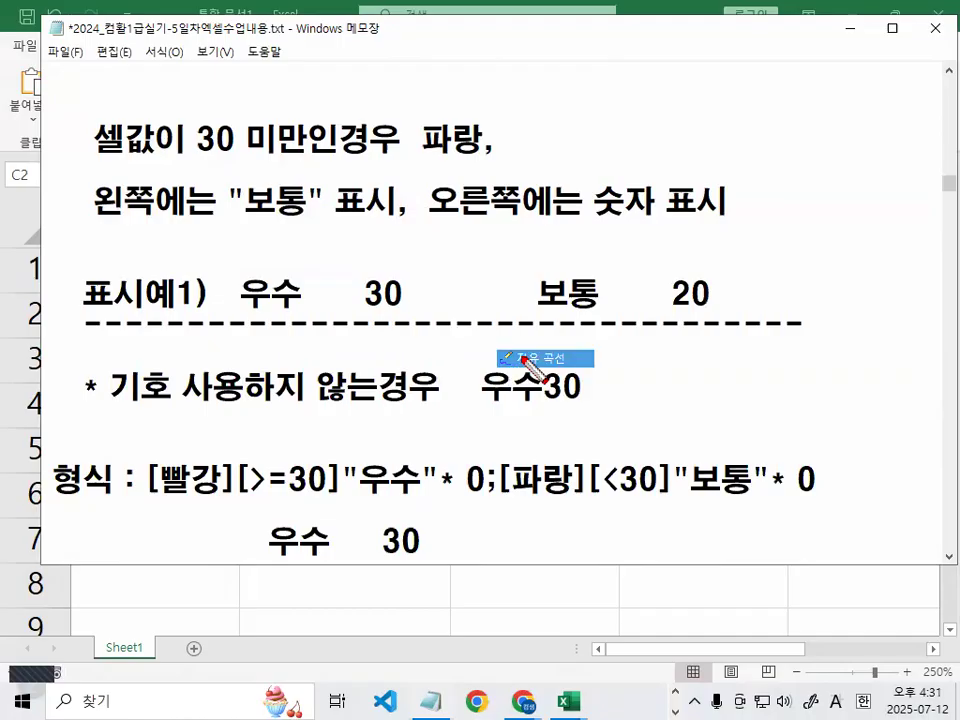
left_click_drag(88, 400, 417, 402)
left_click_drag(483, 404, 588, 405)
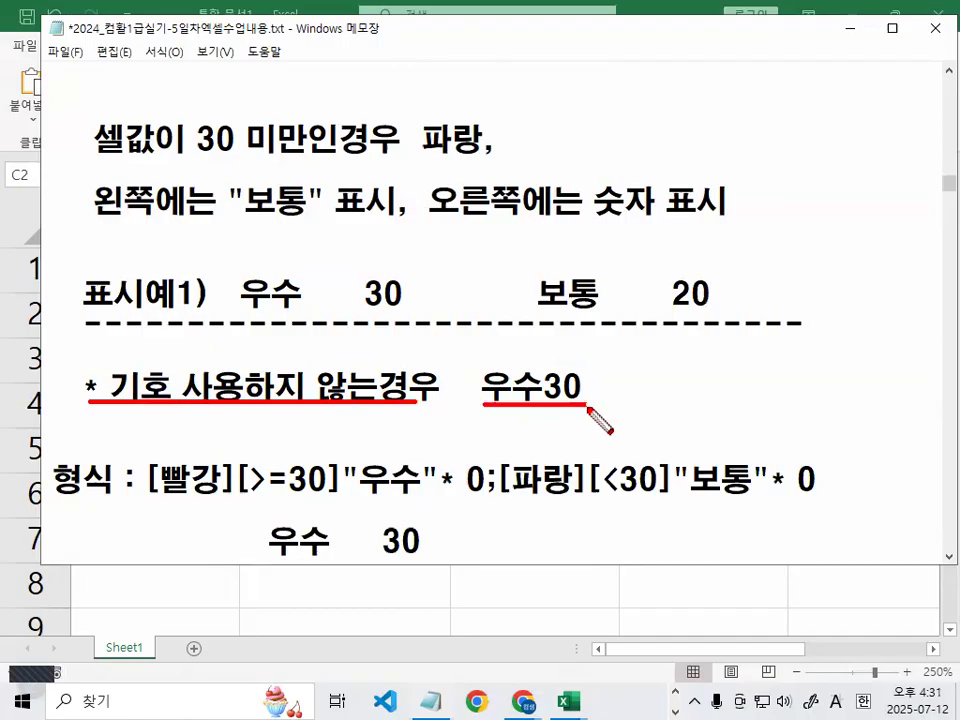
mouse_move(340, 312)
left_mouse_down()
mouse_move(320, 314)
mouse_move(345, 282)
mouse_move(366, 313)
left_mouse_up()
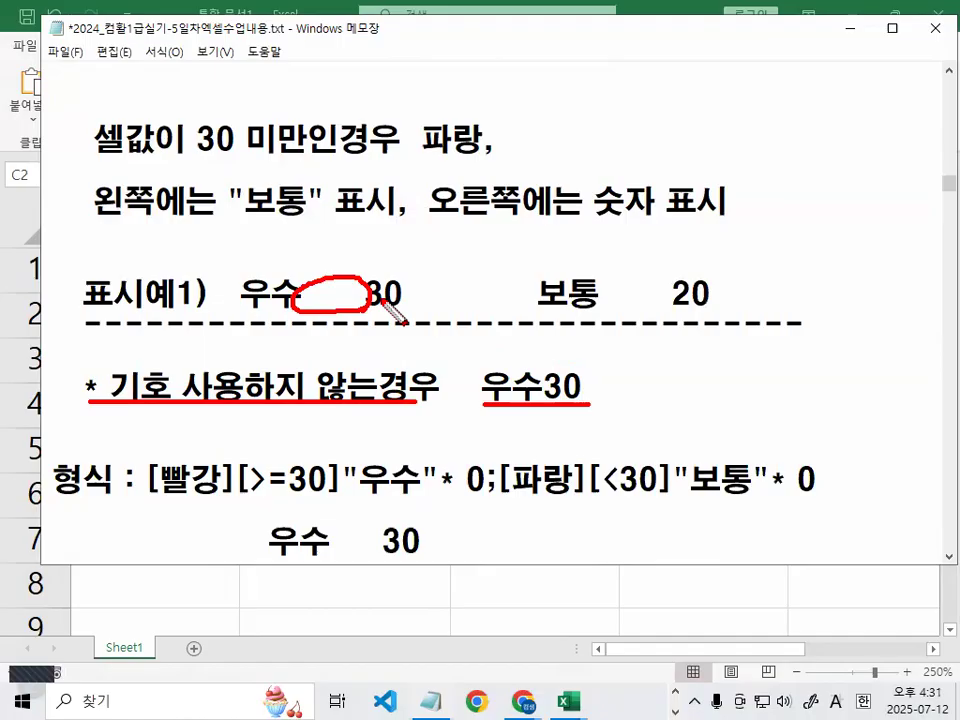
mouse_move(318, 283)
left_mouse_down()
mouse_move(302, 298)
mouse_move(327, 294)
left_mouse_up()
left_click_drag(342, 289, 338, 300)
key("Escape")
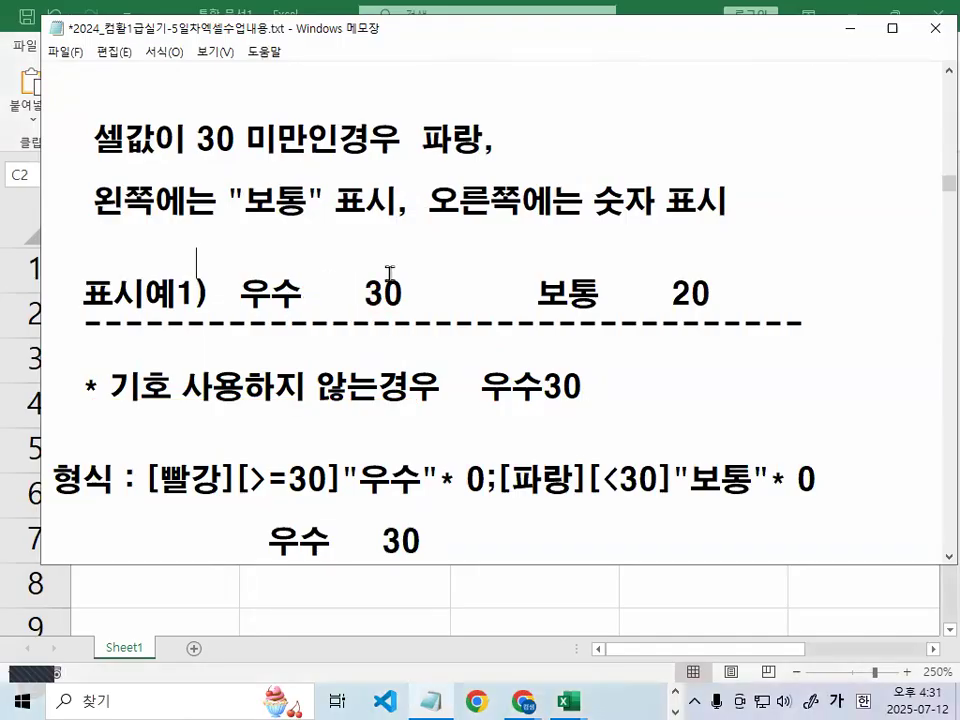
Reselect the 우수 30 sample, the red 30-or-more condition and its label and number descriptions
scroll(292, 340, "down", 1)
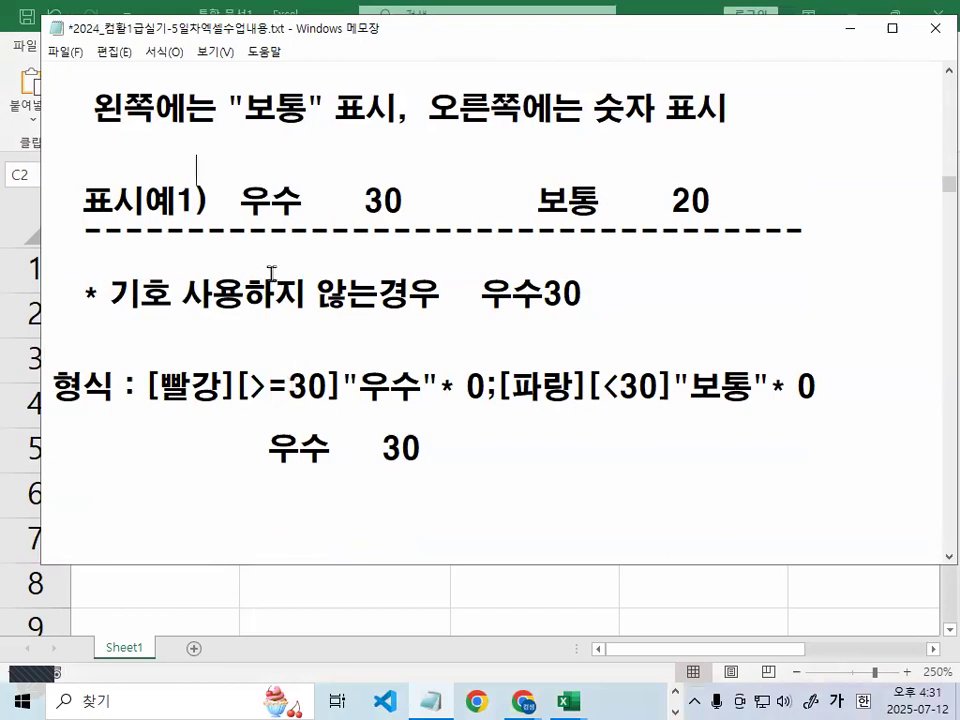
left_click_drag(240, 200, 413, 200)
scroll(307, 433, "down", 1)
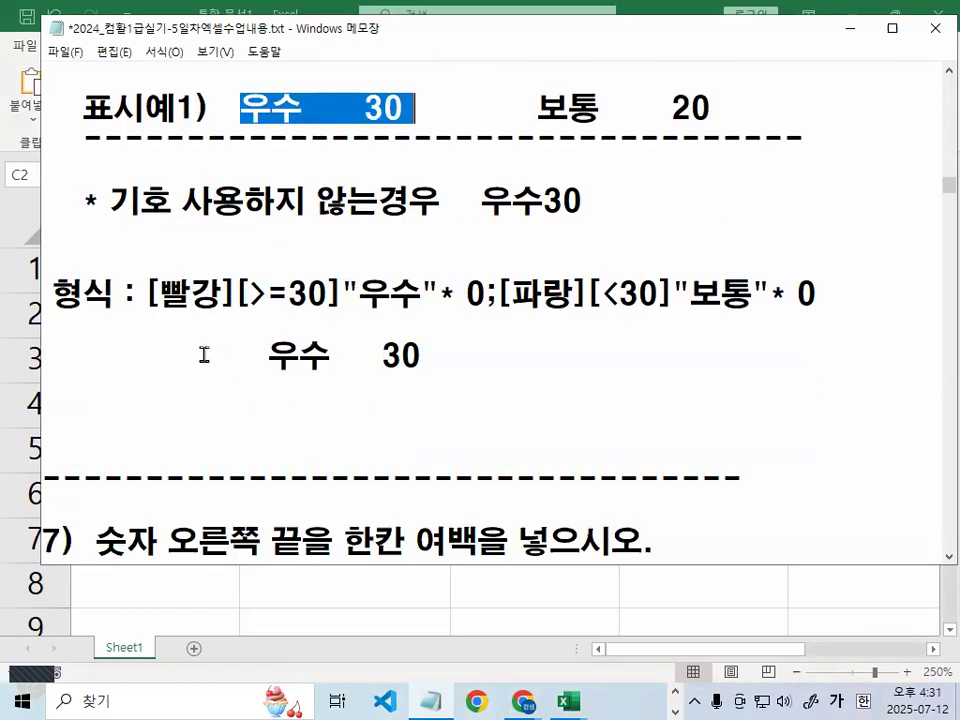
left_click_drag(145, 293, 326, 293)
scroll(327, 310, "up", 3)
scroll(327, 310, "up", 1)
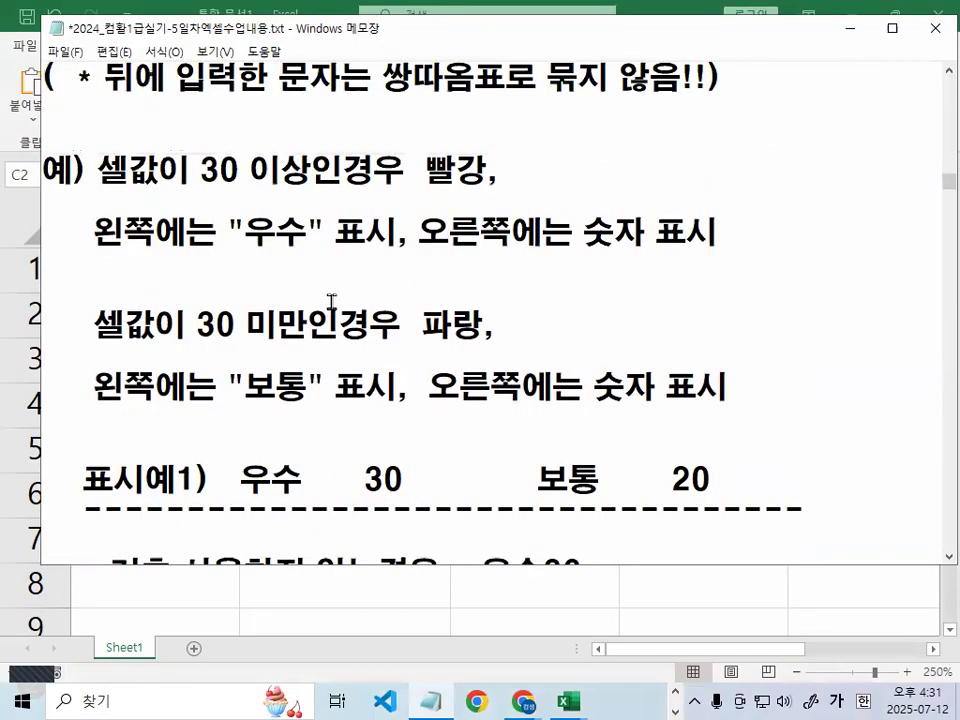
left_click_drag(201, 170, 313, 170)
left_click_drag(426, 170, 498, 170)
left_click_drag(96, 232, 268, 232)
left_click_drag(480, 232, 652, 230)
left_click(584, 232)
left_click(622, 234)
Zoom into the 형식 line and annotate the [빨강][>=30]"우수"* 0 part
key("ctrl+2")
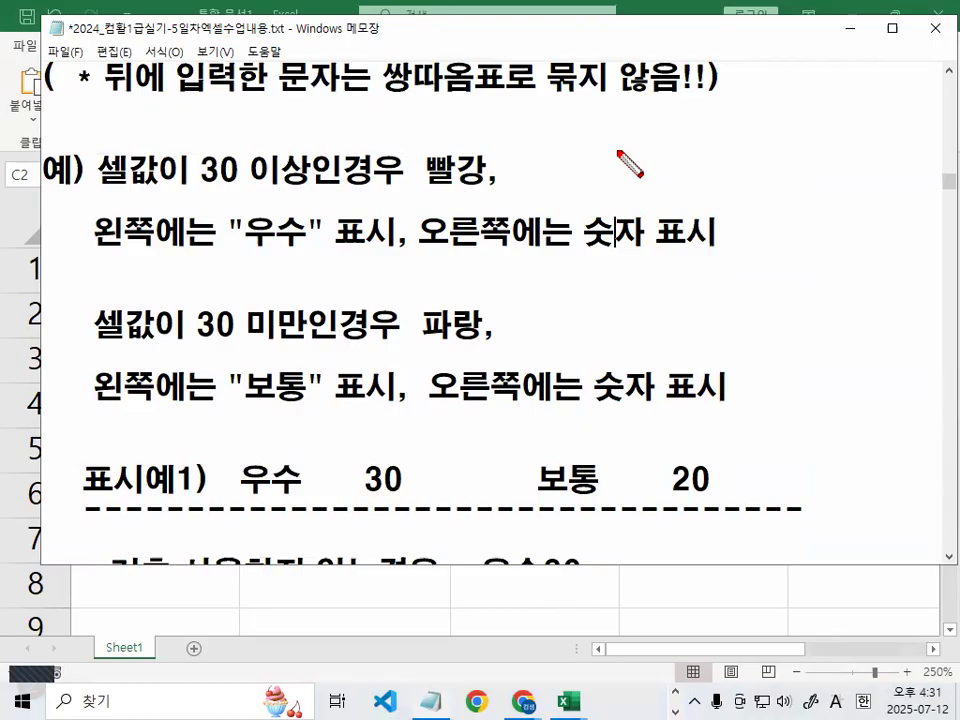
mouse_move(660, 172)
left_mouse_down()
mouse_move(642, 176)
mouse_move(650, 176)
left_mouse_up()
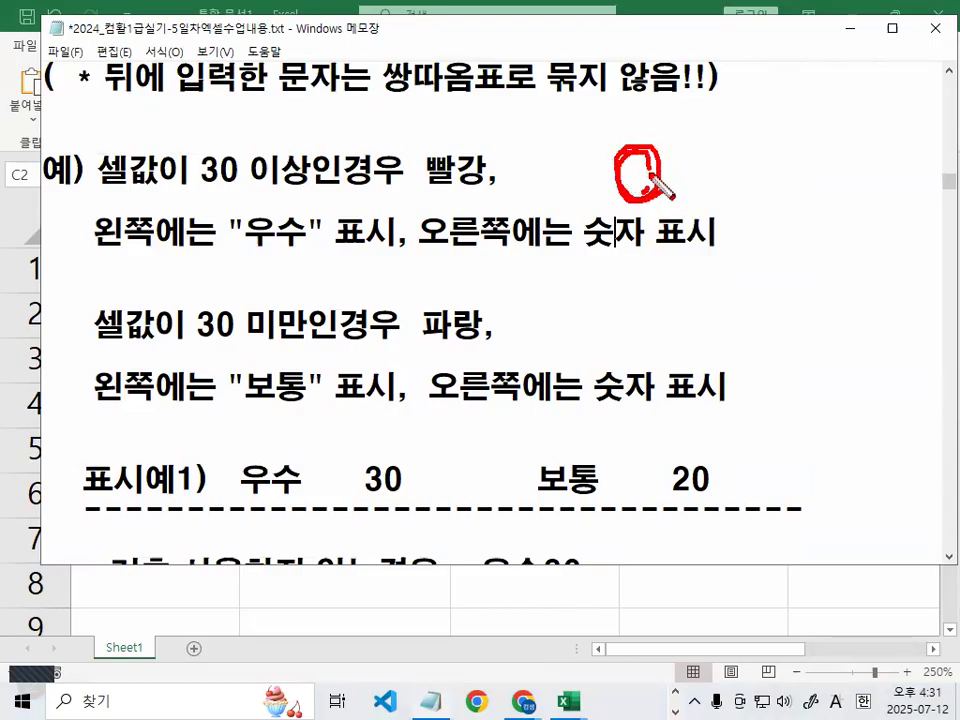
key("Escape")
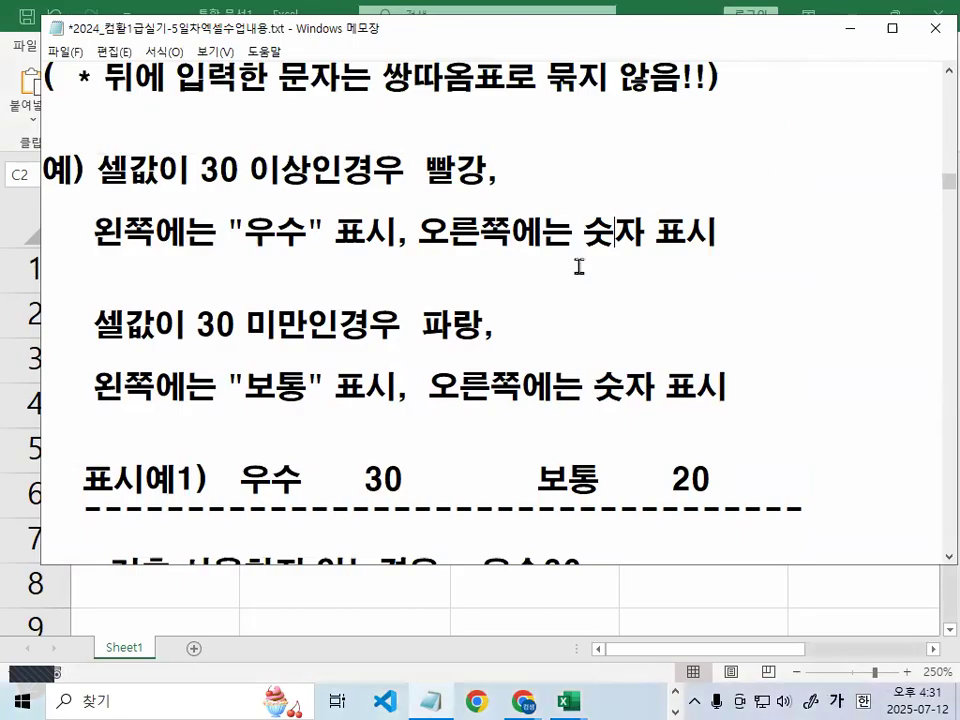
scroll(579, 270, "down", 2)
left_click(480, 387)
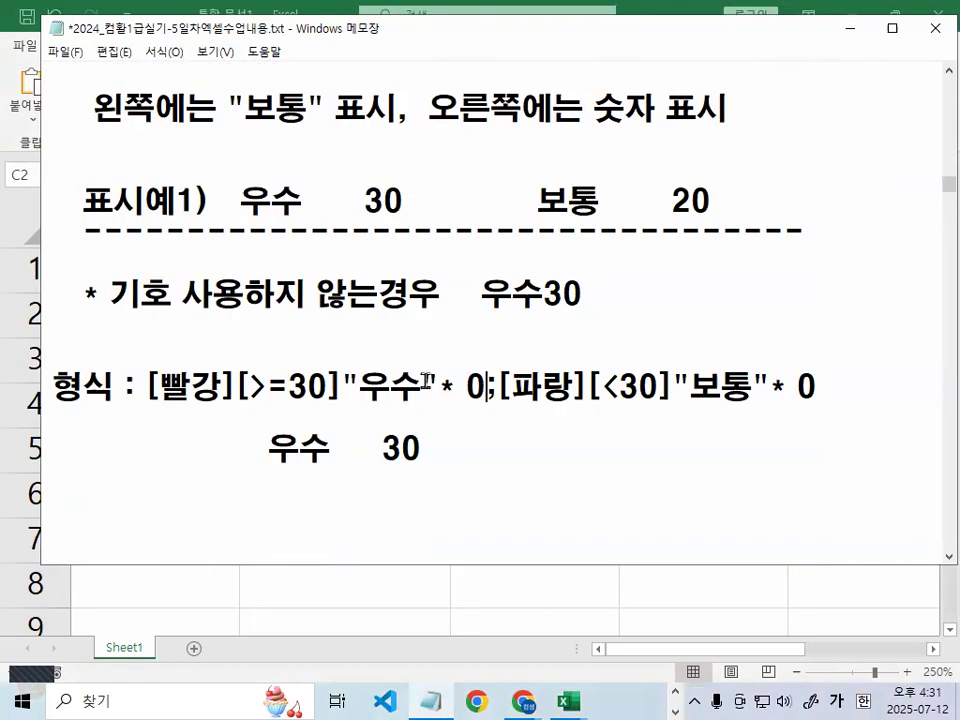
key("ctrl+1")
left_click(381, 407)
left_click_drag(346, 407, 458, 405)
mouse_move(561, 398)
left_mouse_down()
mouse_move(597, 396)
mouse_move(522, 391)
mouse_move(500, 345)
mouse_move(548, 362)
left_mouse_up()
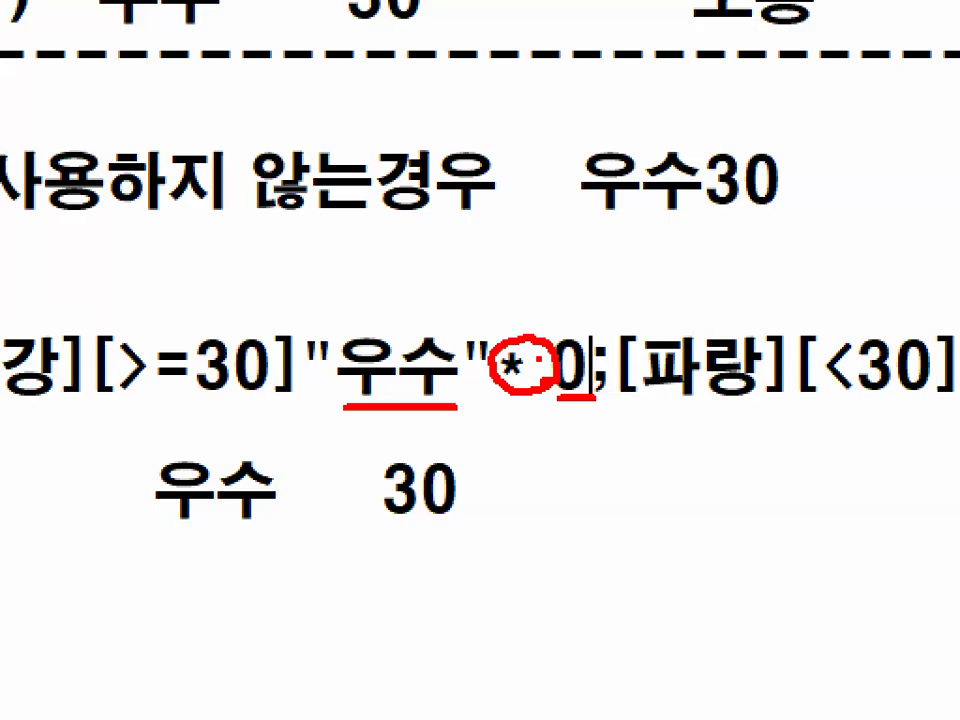
key("Escape")
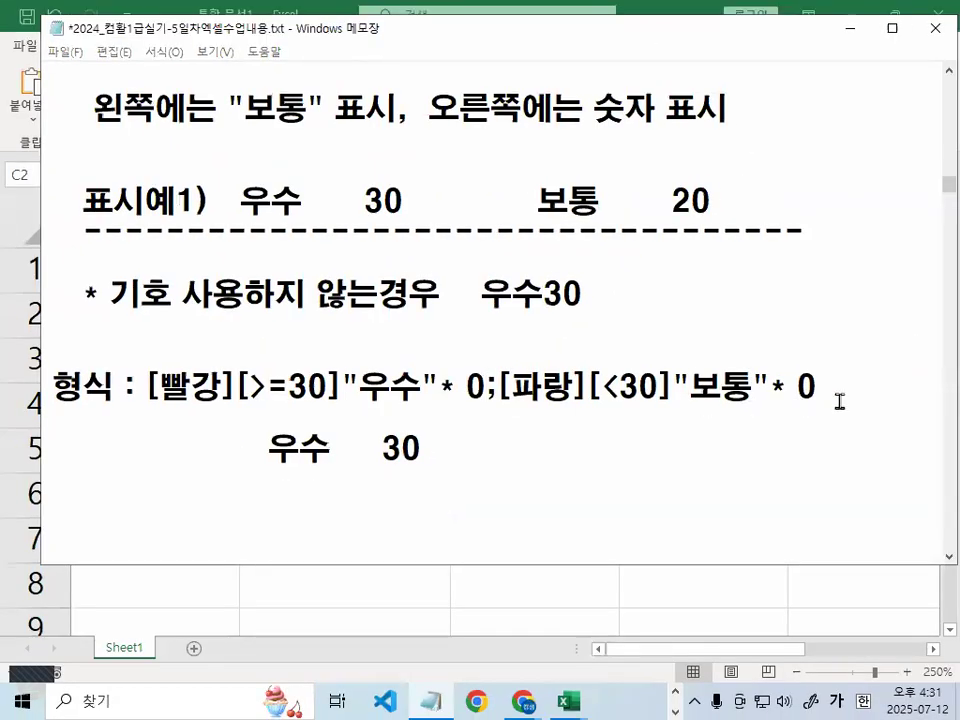
Mark the * fills after 우수 and before the final 0, then select the whole format code
key("ctrl+1")
left_click_drag(755, 395, 697, 383)
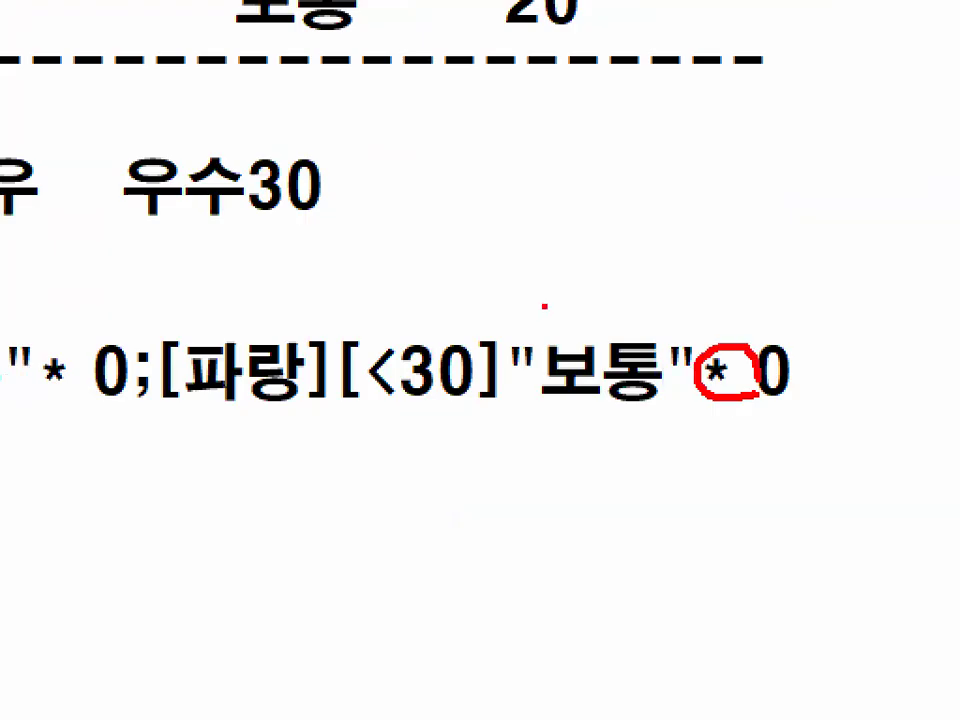
left_click_drag(545, 303, 594, 290)
left_click_drag(759, 316, 808, 253)
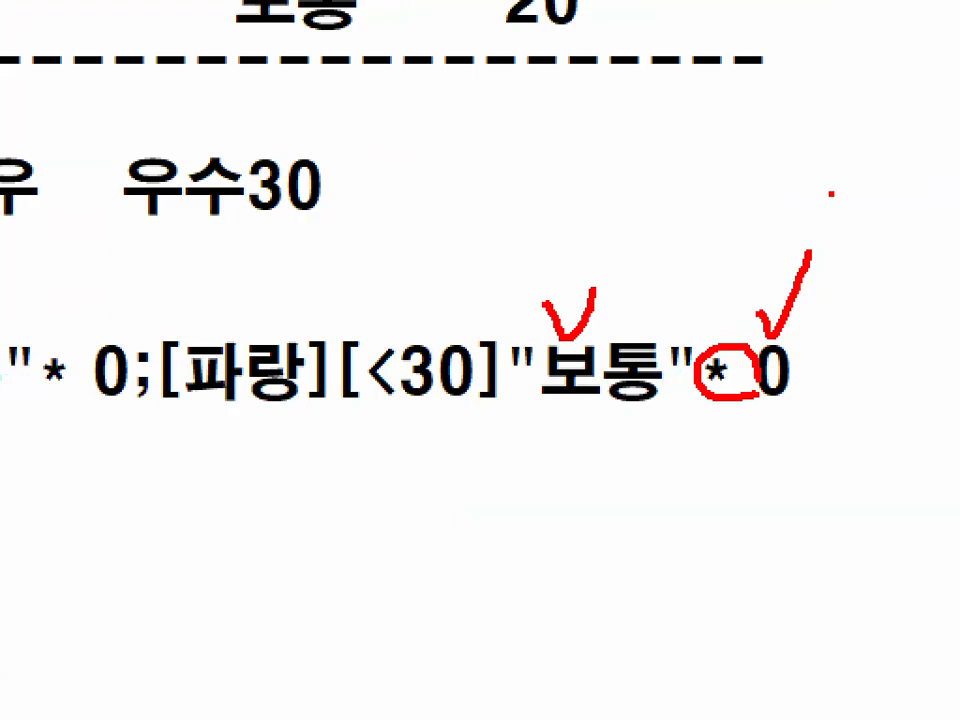
key("Escape")
mouse_move(770, 387)
left_mouse_down()
mouse_move(797, 387)
mouse_move(752, 393)
mouse_move(804, 374)
left_mouse_up()
key("ctrl+1")
key("Escape")
left_click_drag(438, 388, 457, 386)
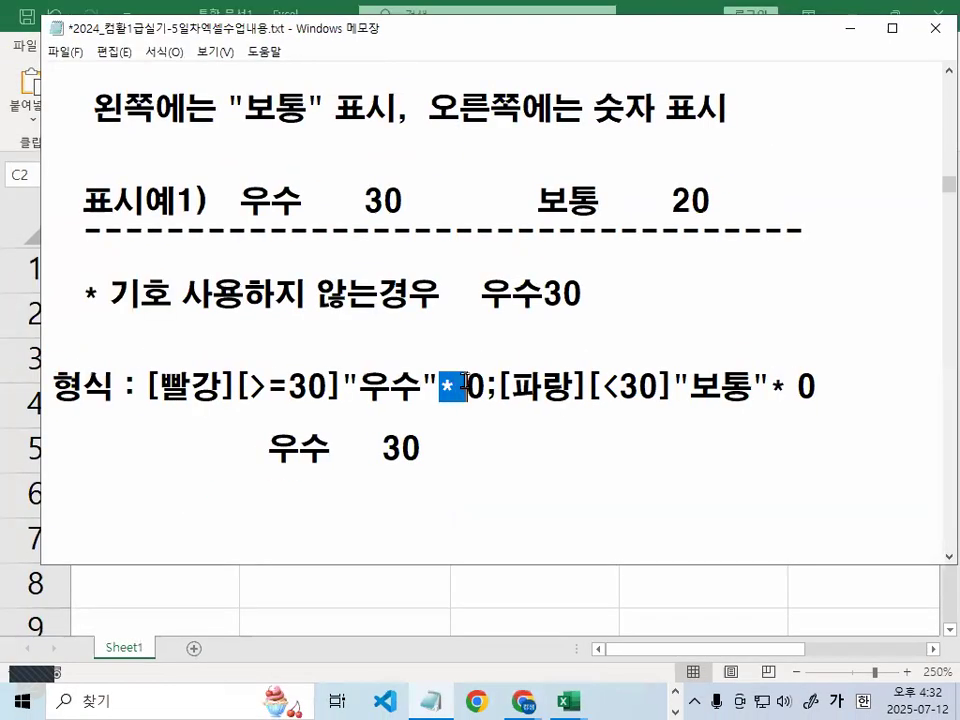
left_click(438, 465)
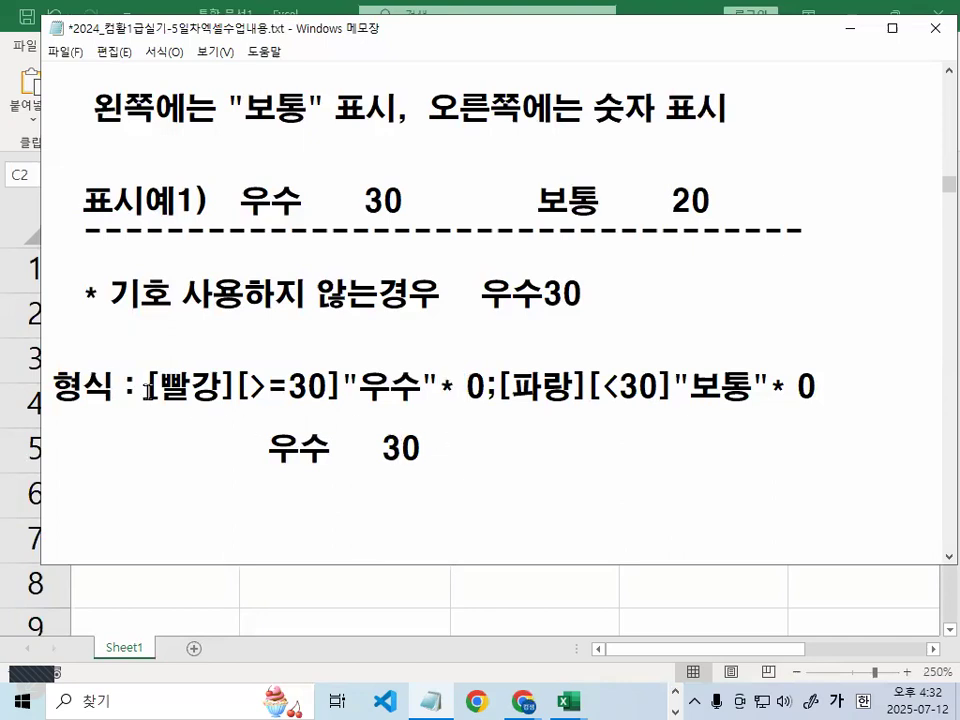
left_click_drag(147, 387, 856, 390)
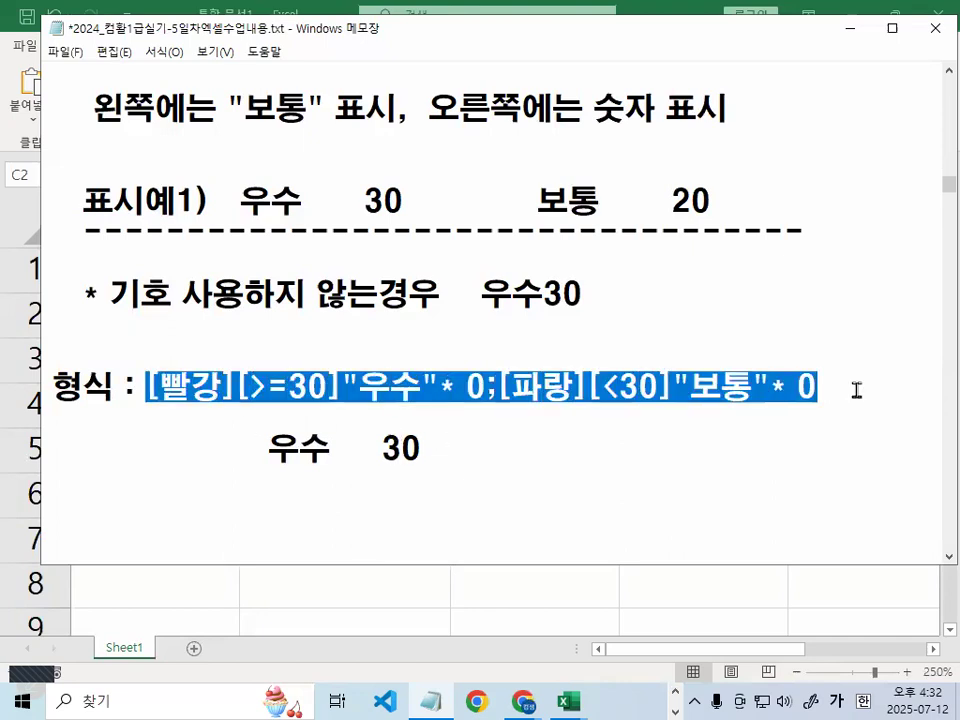
left_click(856, 390)
Select the 예3 values D2:D6 in the 통합 문서1 workbook, then return to Notepad
left_click(566, 700)
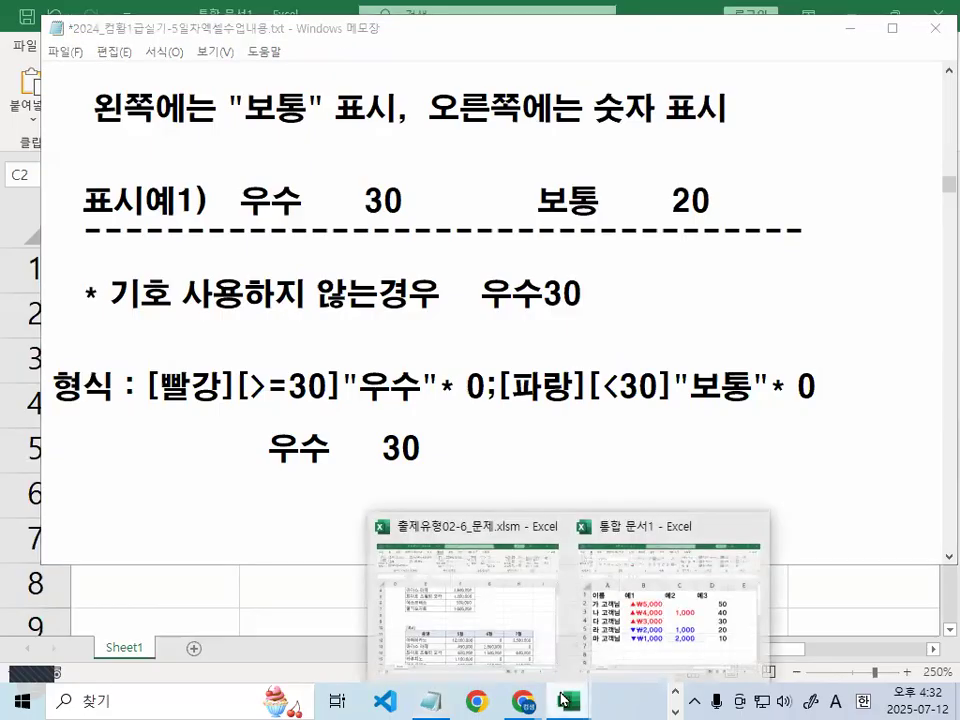
left_click(703, 634)
left_click_drag(751, 328, 758, 487)
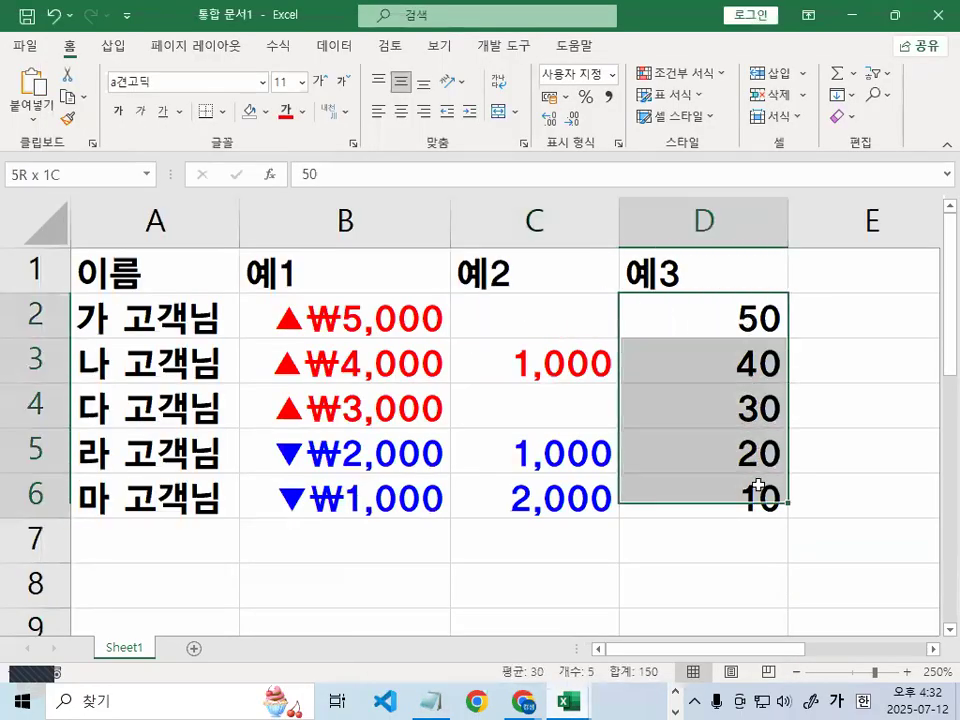
left_click(440, 700)
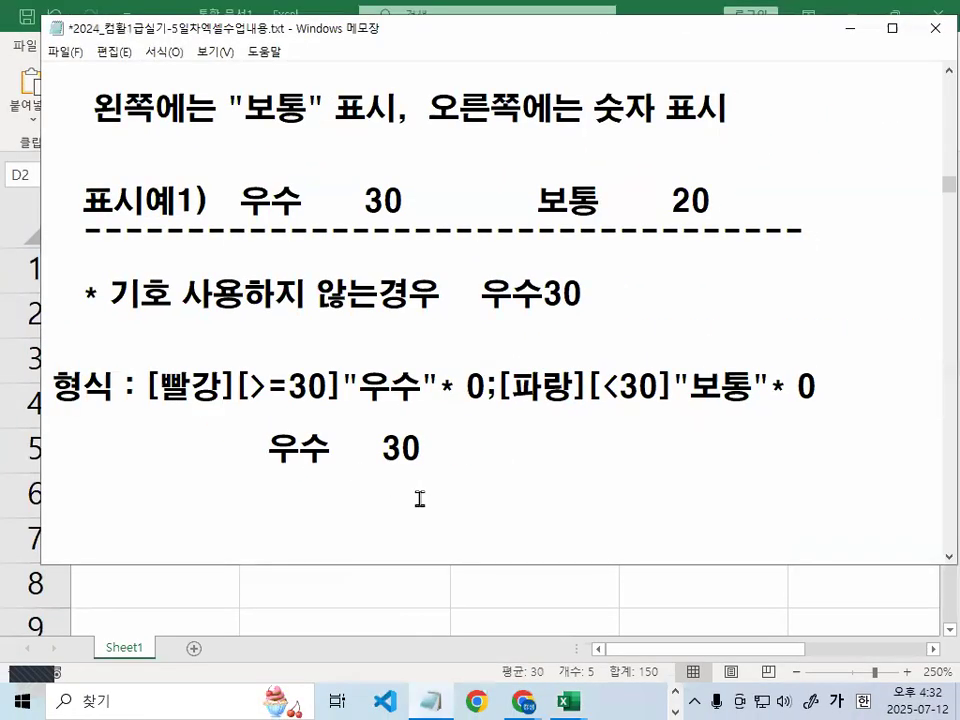
Annotate parts of the 우수/보통 format code line in Notepad
key("ctrl+2")
left_click_drag(148, 408, 818, 408)
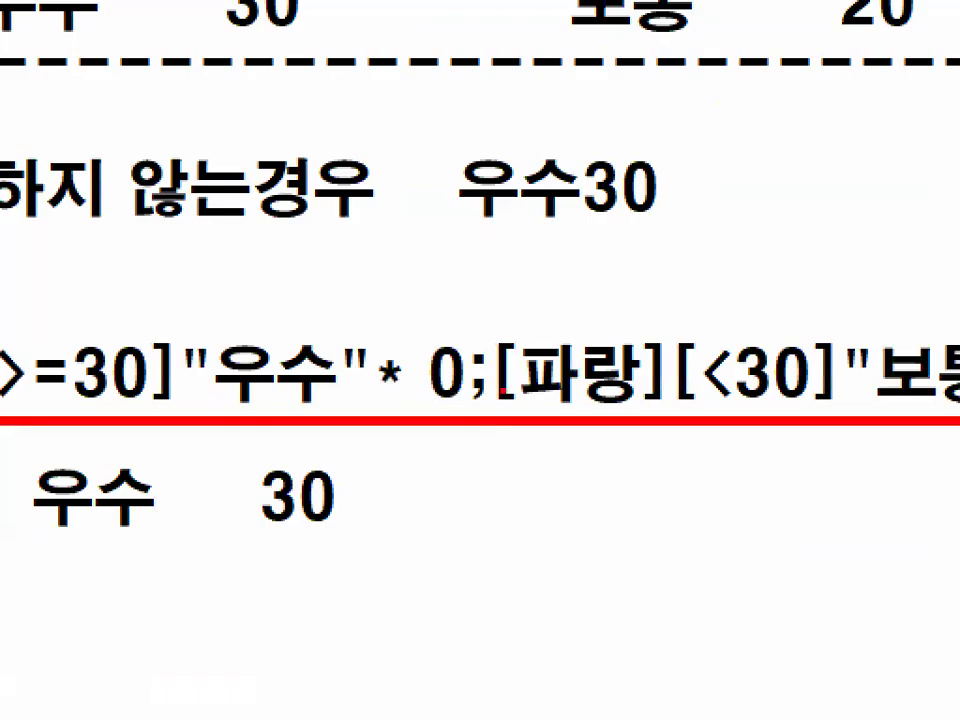
mouse_move(503, 390)
left_mouse_down()
mouse_move(488, 416)
mouse_move(497, 346)
mouse_move(506, 394)
left_mouse_up()
key("ctrl+z")
key("ctrl+z")
left_click_drag(148, 410, 586, 409)
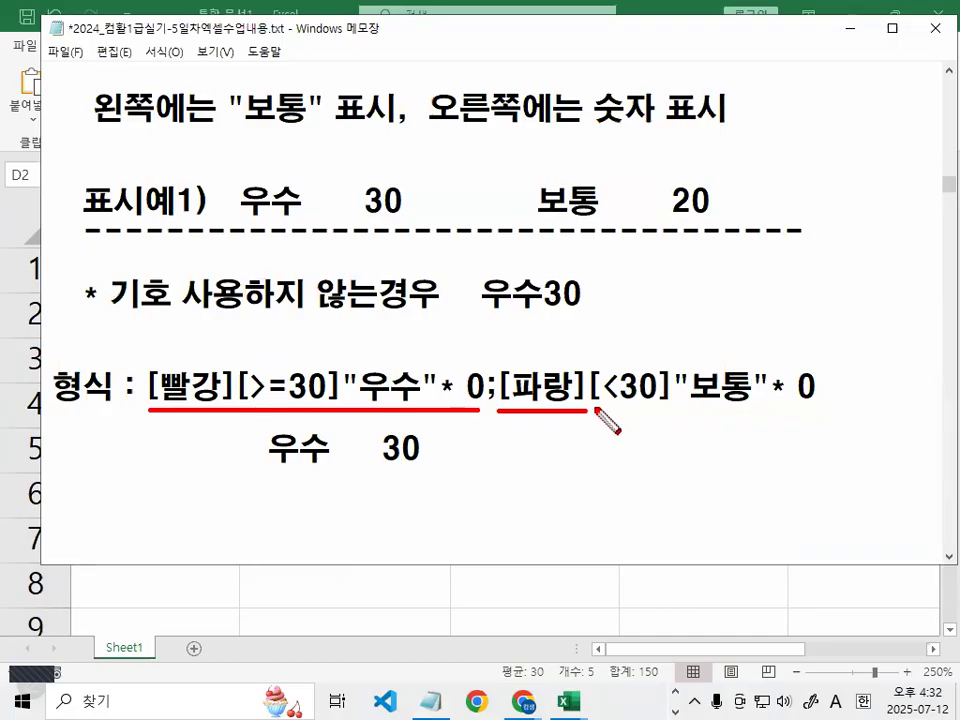
left_click_drag(596, 410, 741, 410)
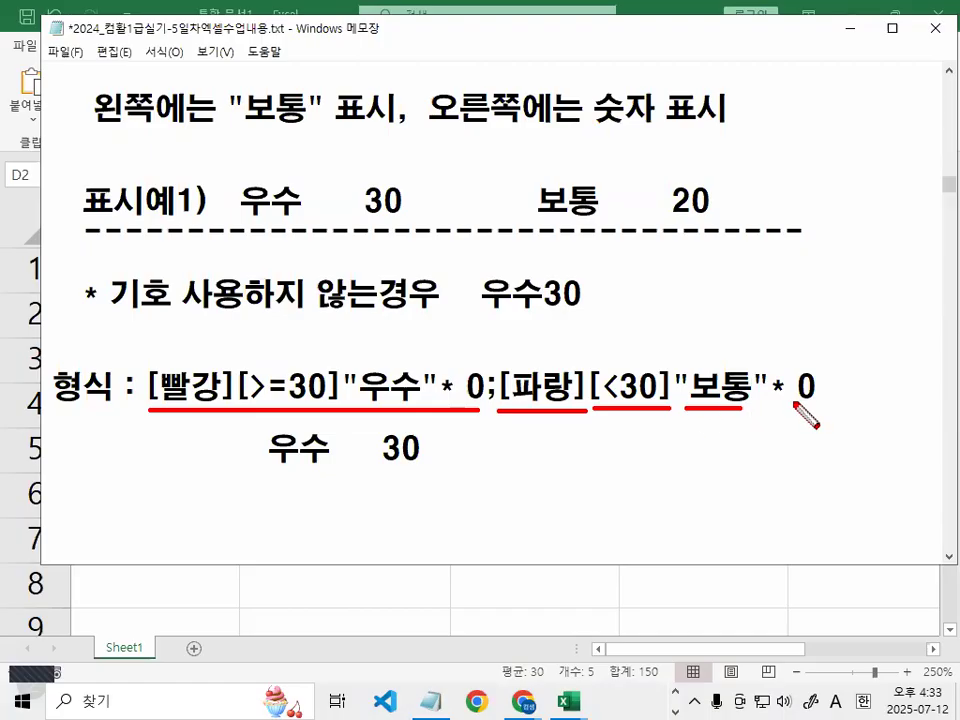
left_click_drag(798, 403, 830, 403)
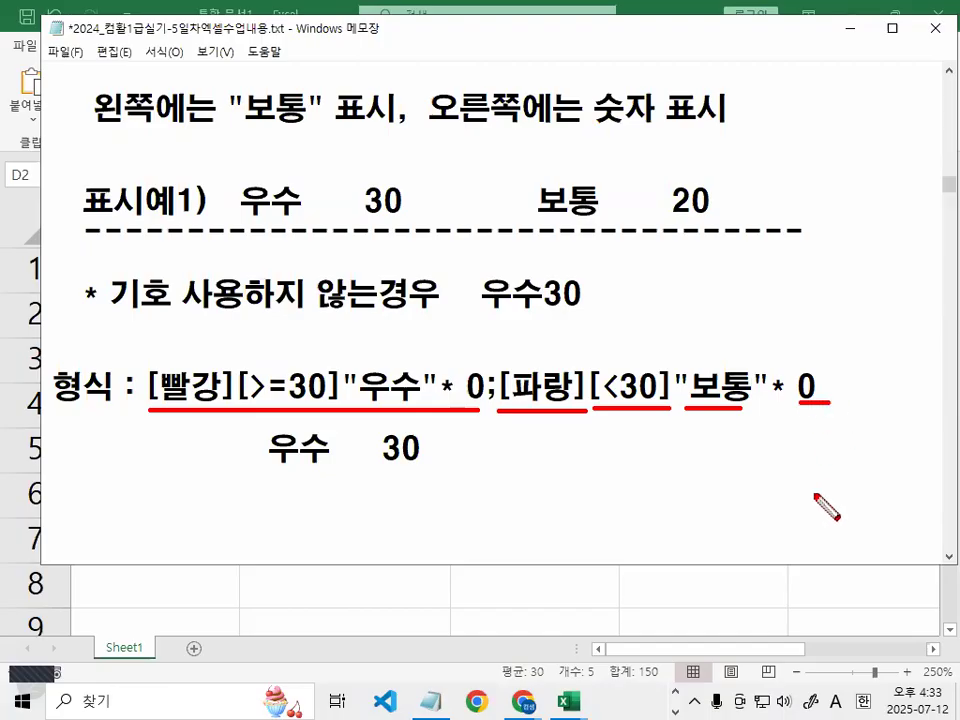
key("Escape")
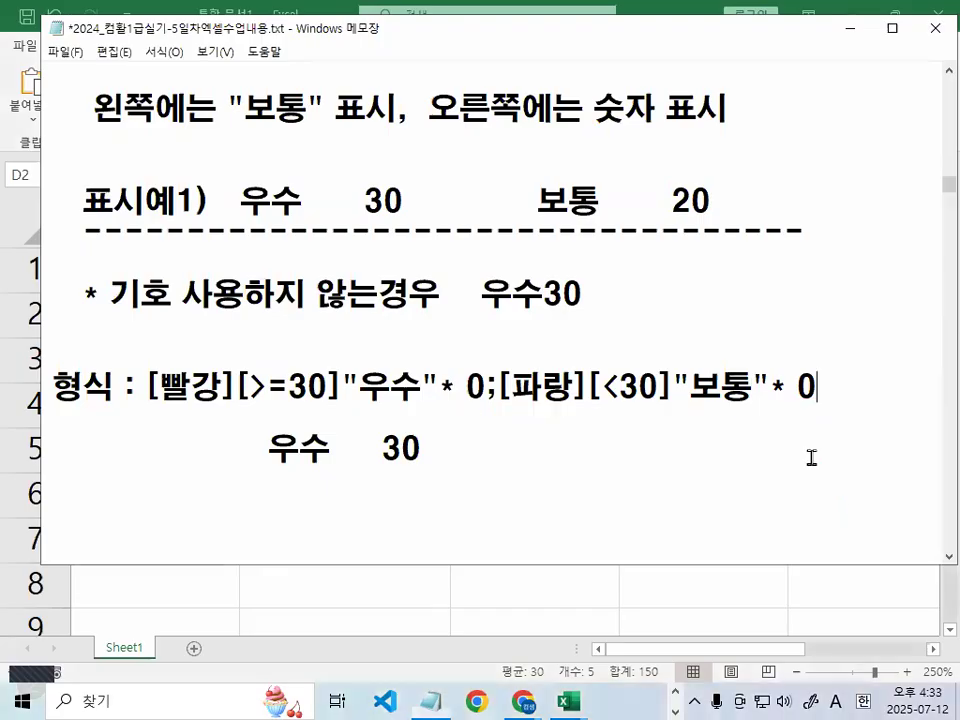
Mark the fill gaps in the 우수 30 / 보통 20 examples and select the full format code
left_click_drag(304, 201, 364, 200)
left_click_drag(600, 203, 690, 204)
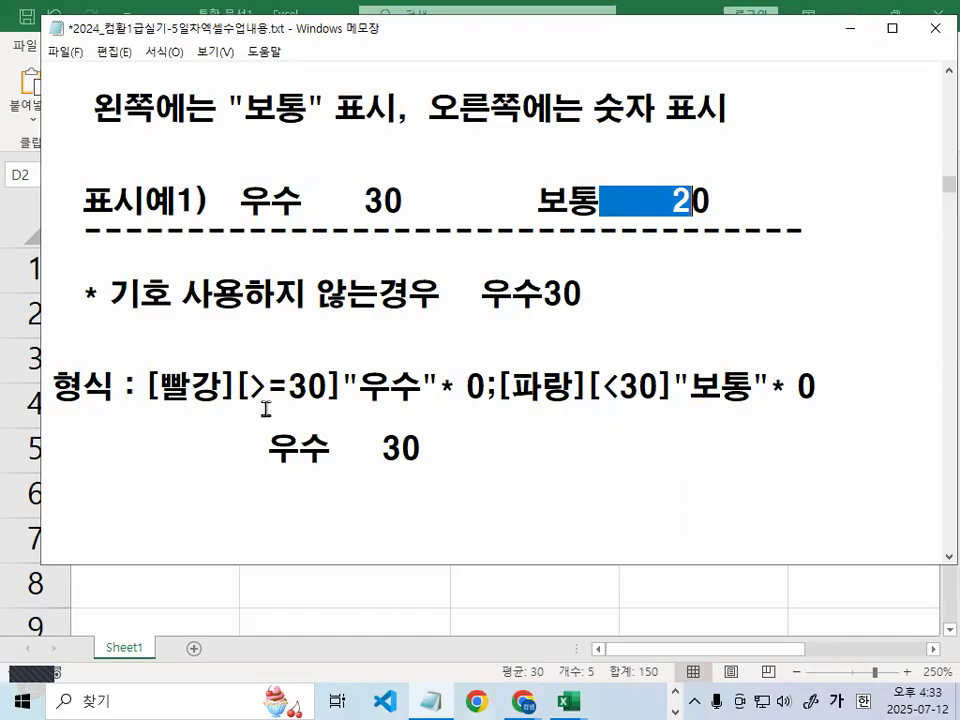
left_click_drag(146, 386, 831, 375)
key("ctrl+c")
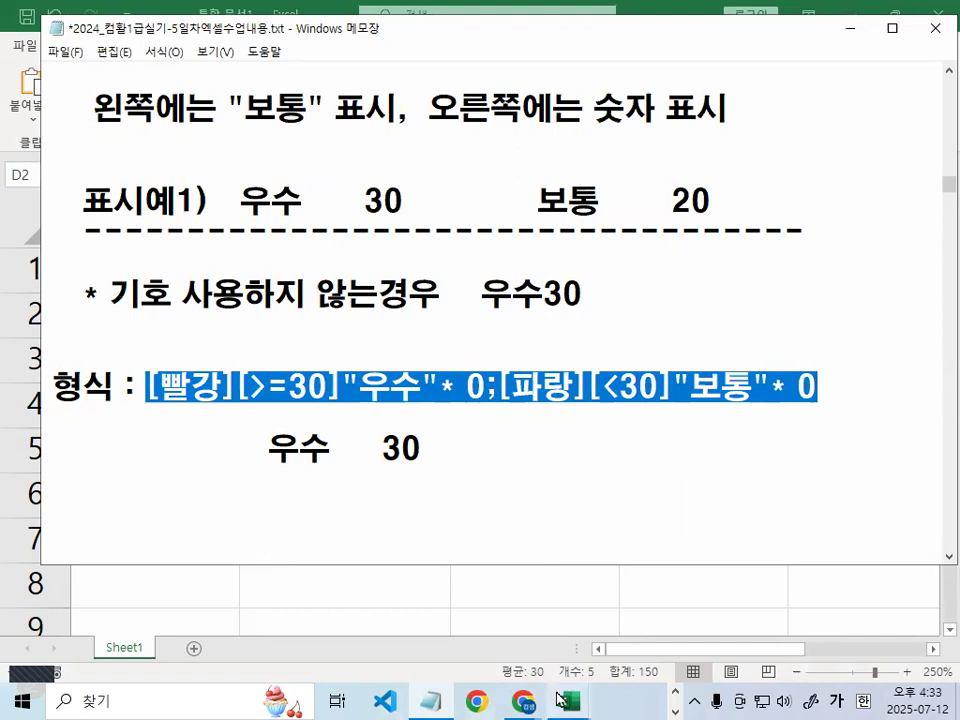
Apply the pasted custom format [빨강][>=30]"우수"* 0;[파랑][<30]"보통"* 0 to D2:D6
mouse_move(568, 700)
left_click(663, 618)
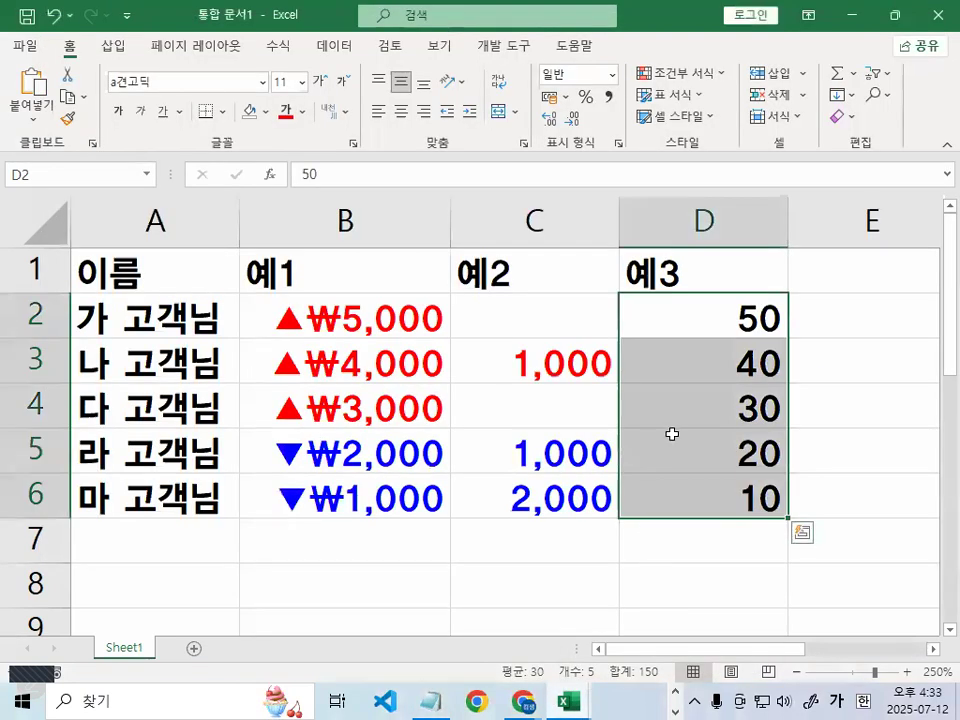
key("ctrl+1")
left_click(456, 252)
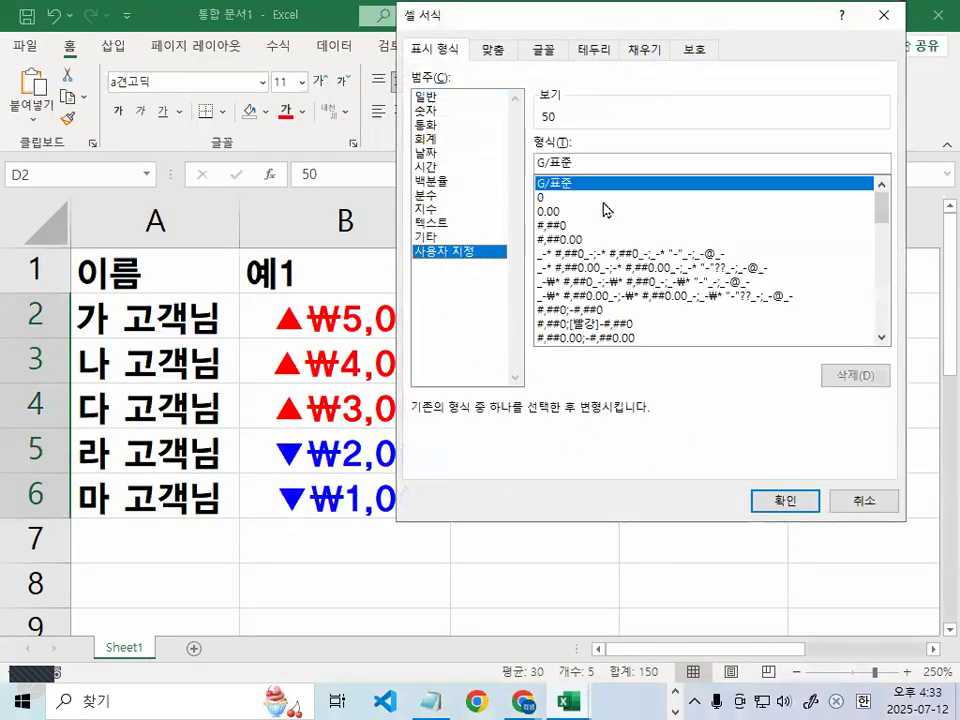
key("ctrl+v")
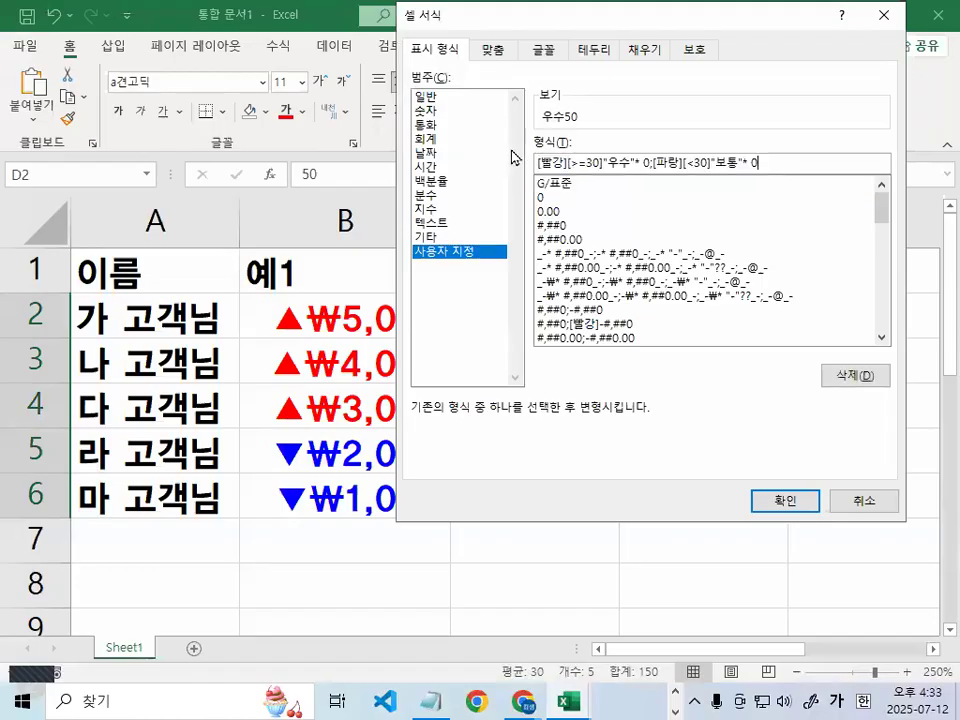
left_click(809, 500)
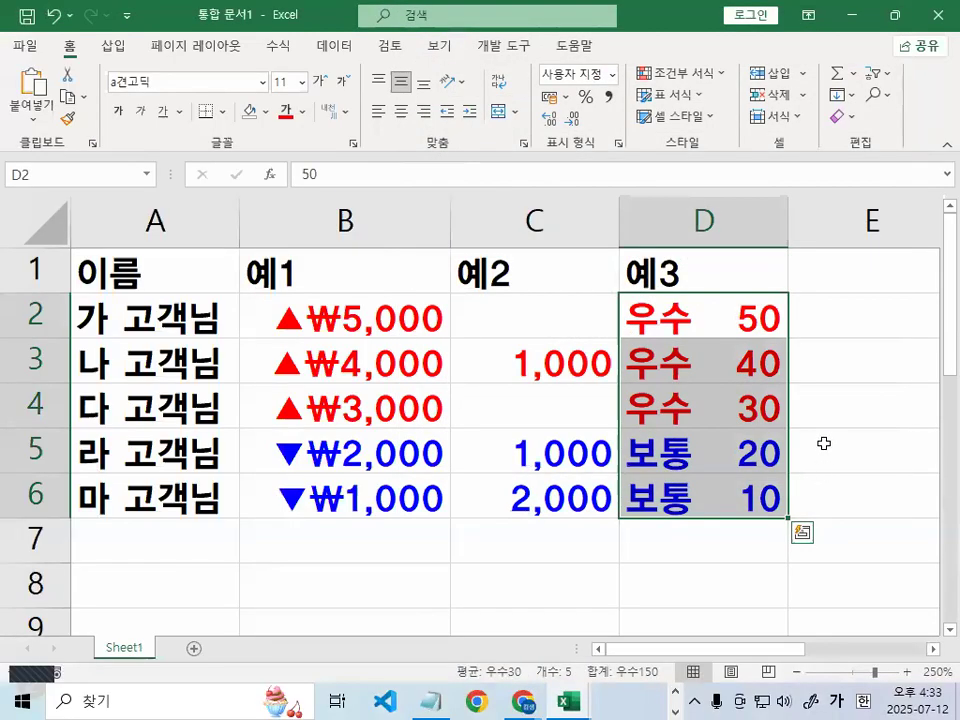
Widen column D, clear the selection and return to the Notepad notes
left_click_drag(789, 210, 857, 211)
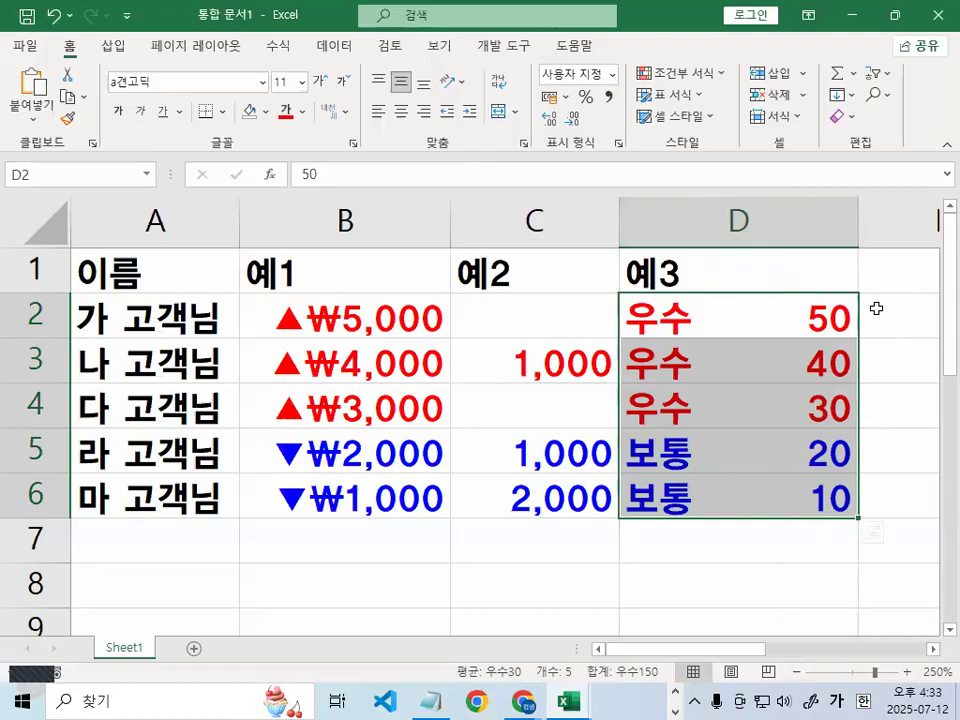
mouse_move(533, 303)
left_mouse_down()
mouse_move(525, 355)
mouse_move(714, 317)
mouse_move(676, 360)
left_mouse_up()
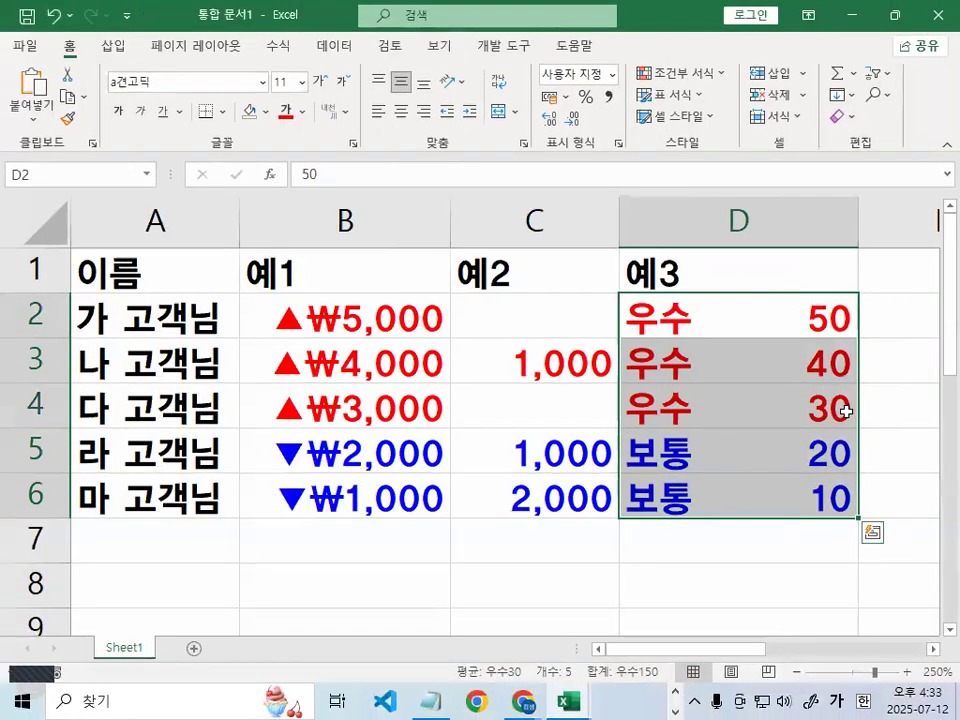
left_click(793, 500)
mouse_move(745, 213)
left_mouse_down()
mouse_move(514, 242)
mouse_move(683, 165)
mouse_move(750, 221)
left_mouse_up()
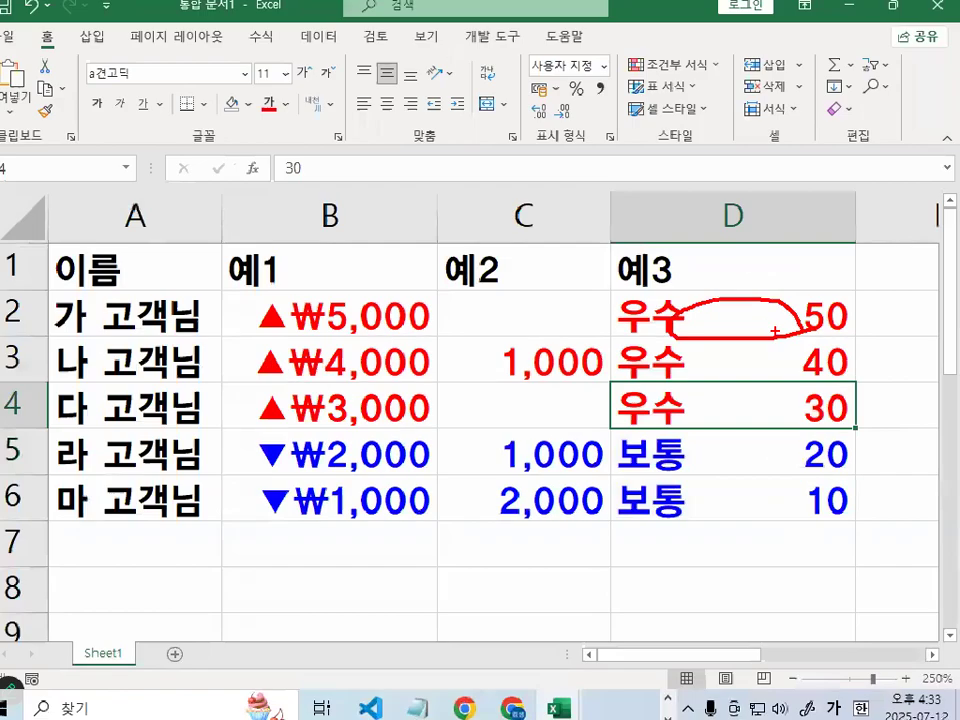
key("Escape")
left_click(418, 706)
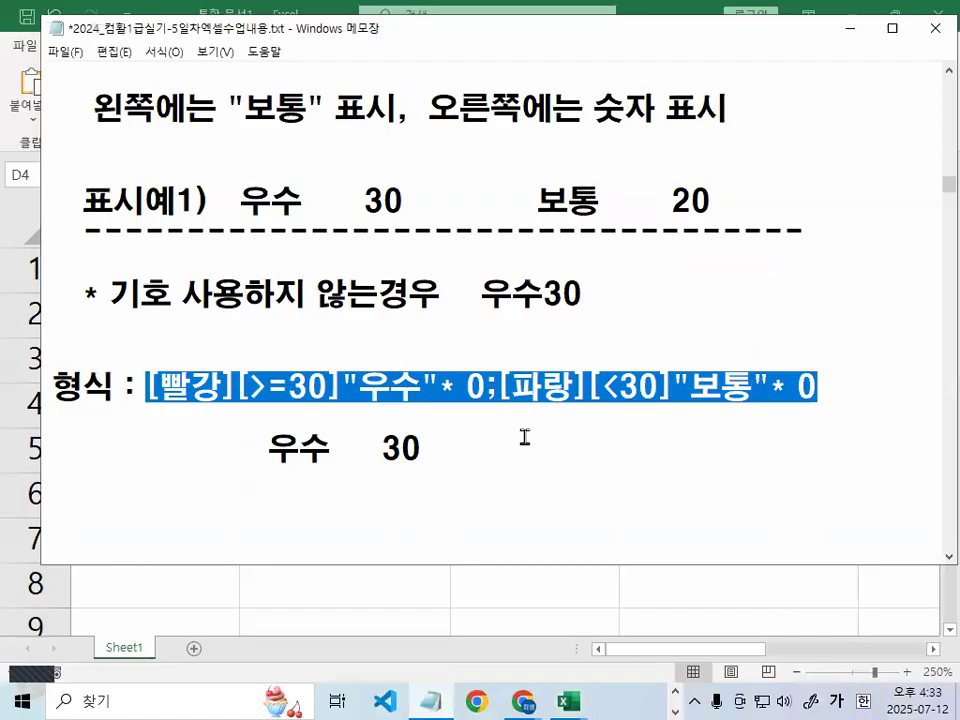
Highlight the asterisk in the format code and its 셀 너비만큼 채움 explanation
left_click(499, 456)
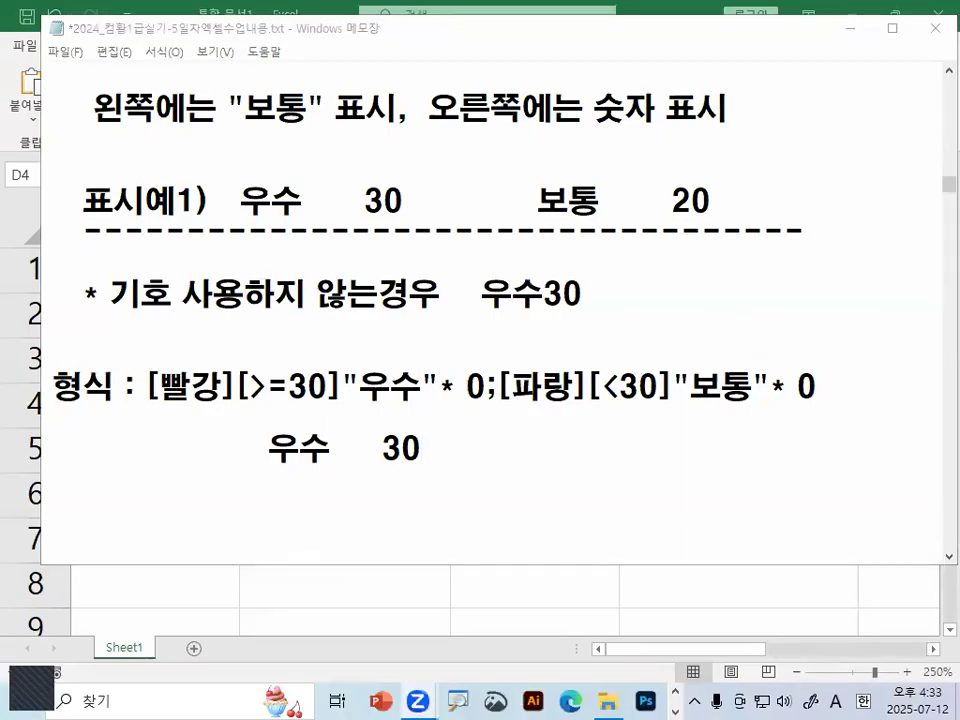
left_click(512, 388)
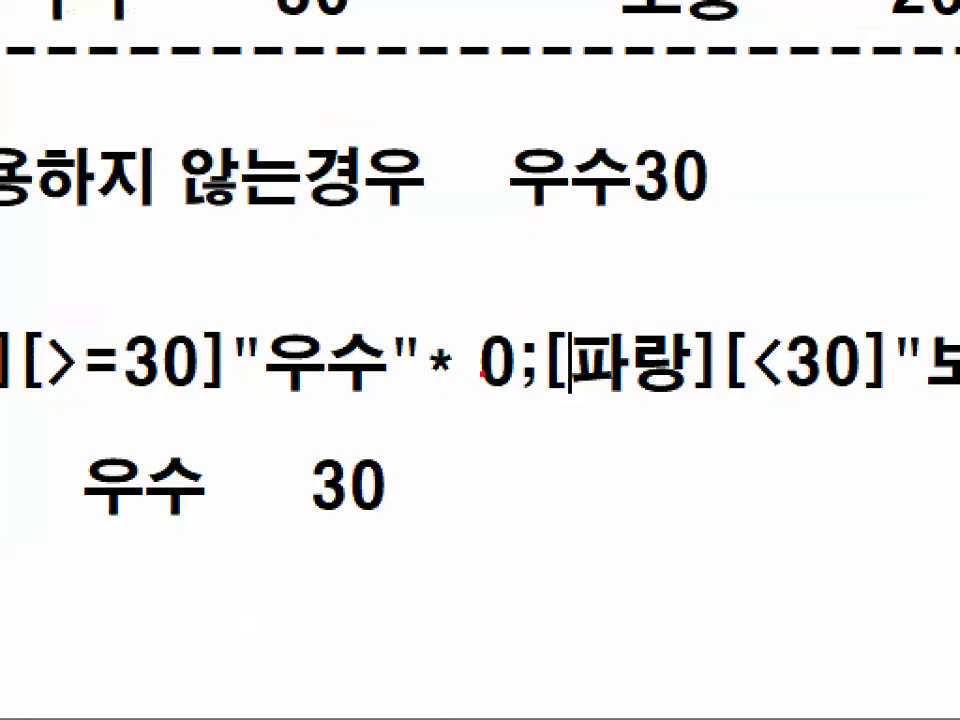
mouse_move(467, 396)
left_mouse_down()
mouse_move(442, 387)
mouse_move(461, 394)
left_mouse_up()
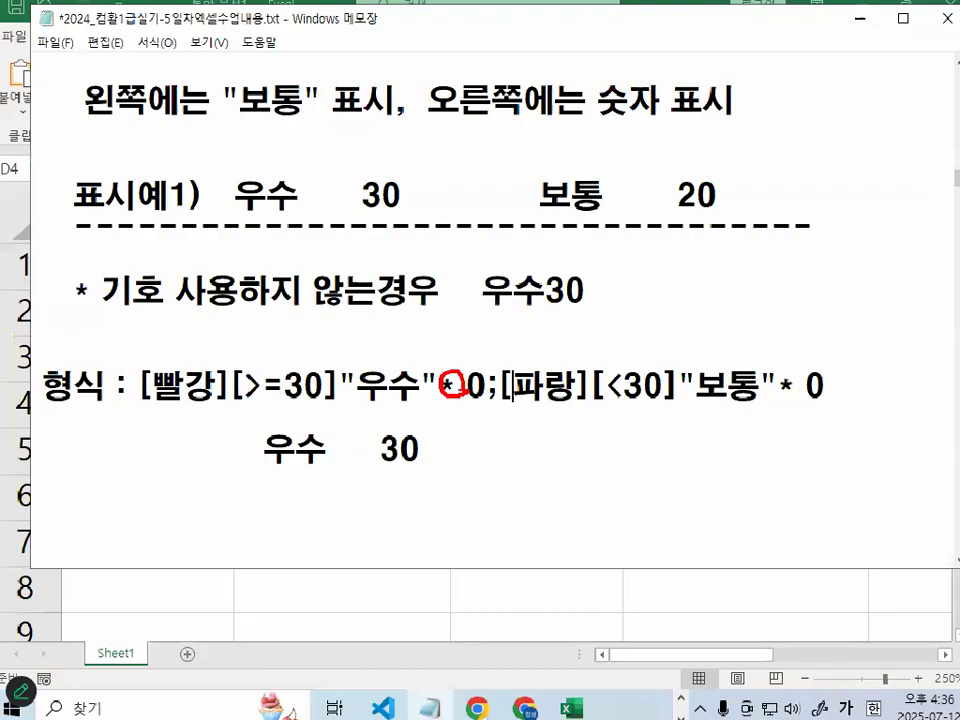
scroll(436, 398, "up", 3)
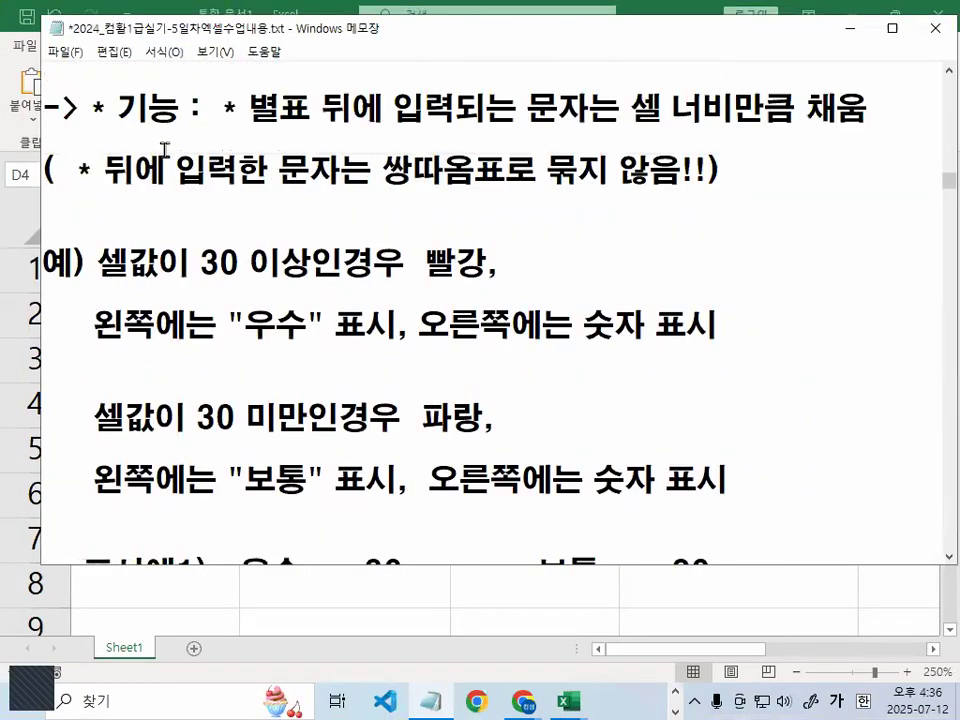
left_click_drag(88, 104, 346, 104)
left_click_drag(450, 104, 868, 104)
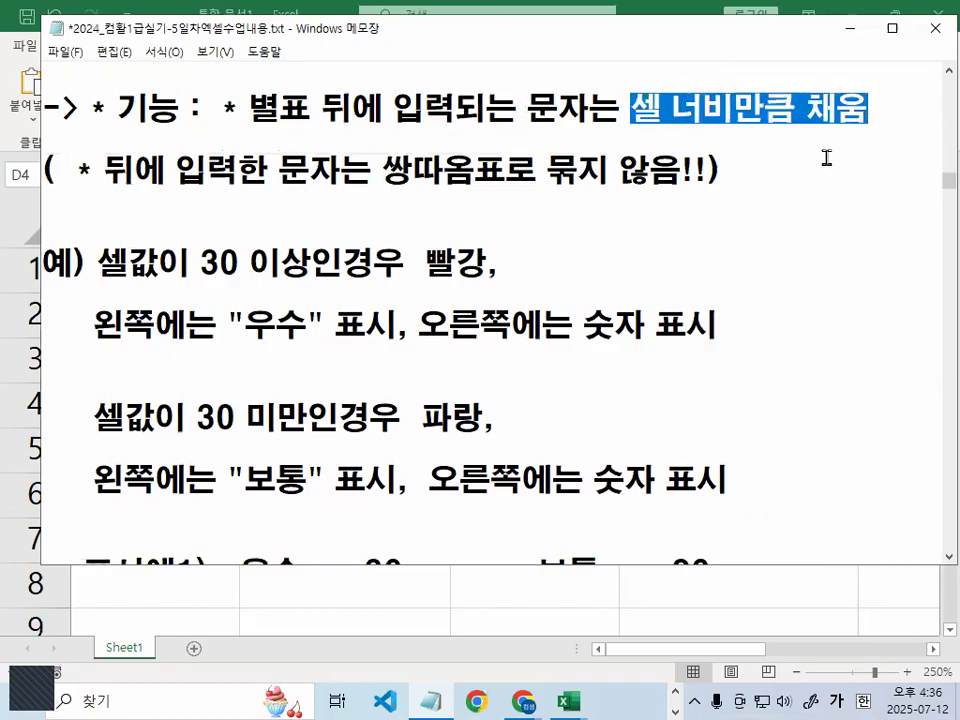
left_click(810, 184)
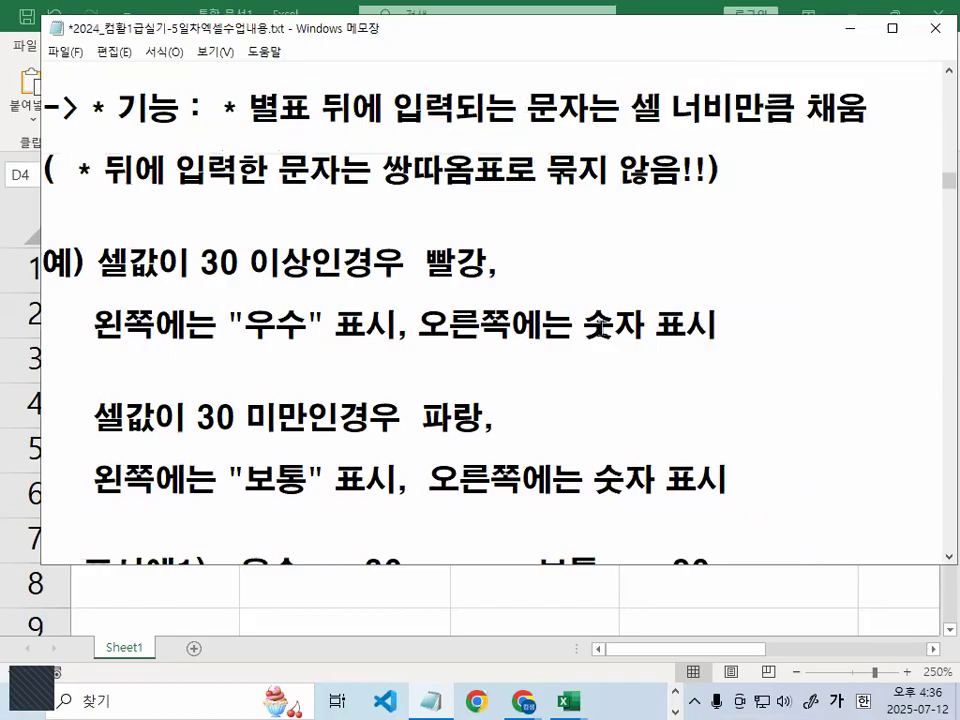
Scroll further through the notes and bring the 통합 문서1 workbook to the front
scroll(604, 336, "down", 2)
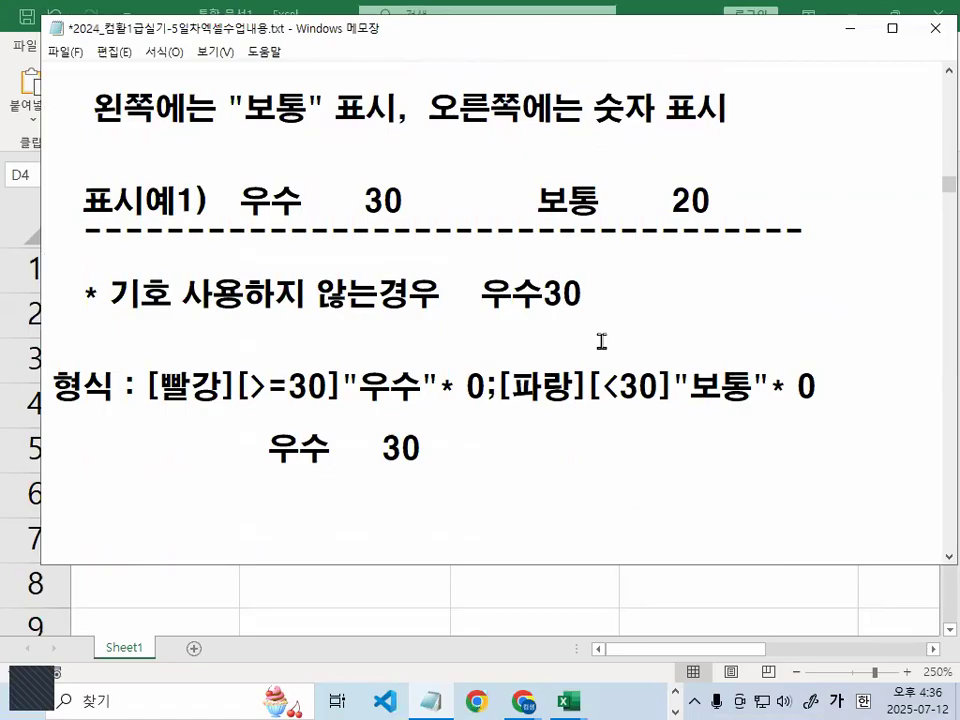
scroll(601, 341, "down", 1)
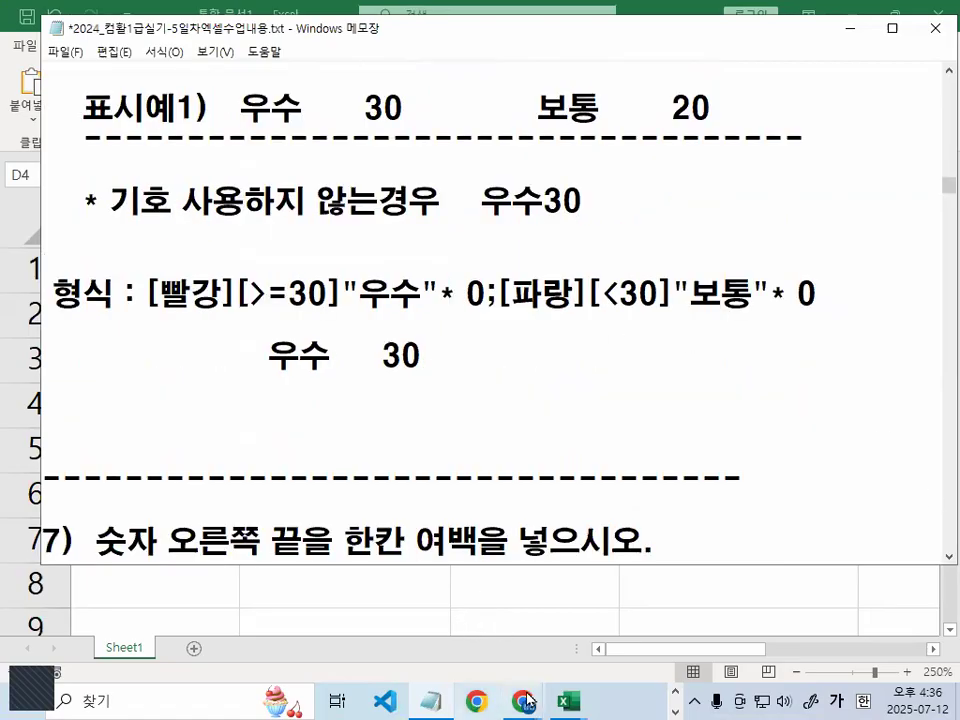
mouse_move(568, 701)
left_click(681, 617)
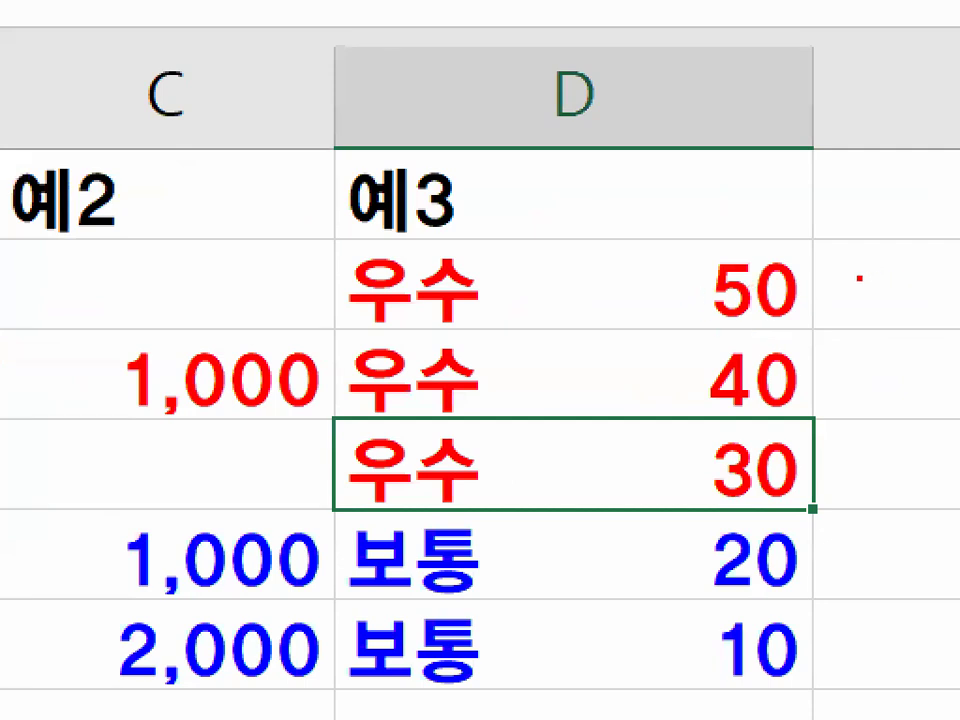
Mark the value 50 in D2, then return to the Notepad notes at section 7
left_click_drag(813, 313, 768, 270)
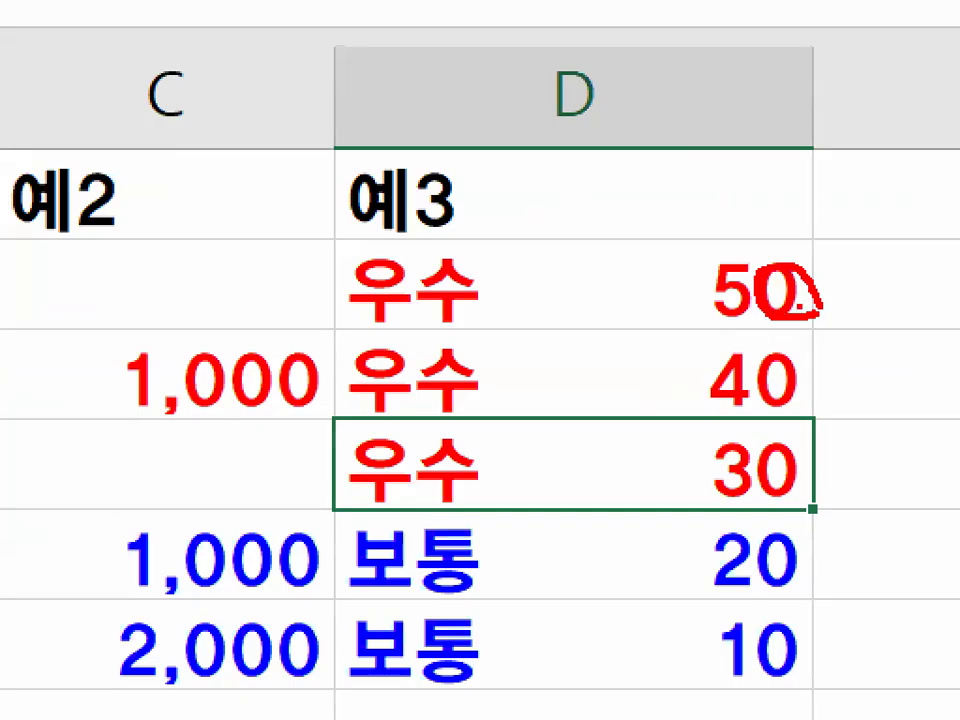
key("Escape")
left_click(434, 701)
scroll(361, 295, "down", 2)
left_click_drag(94, 175, 636, 168)
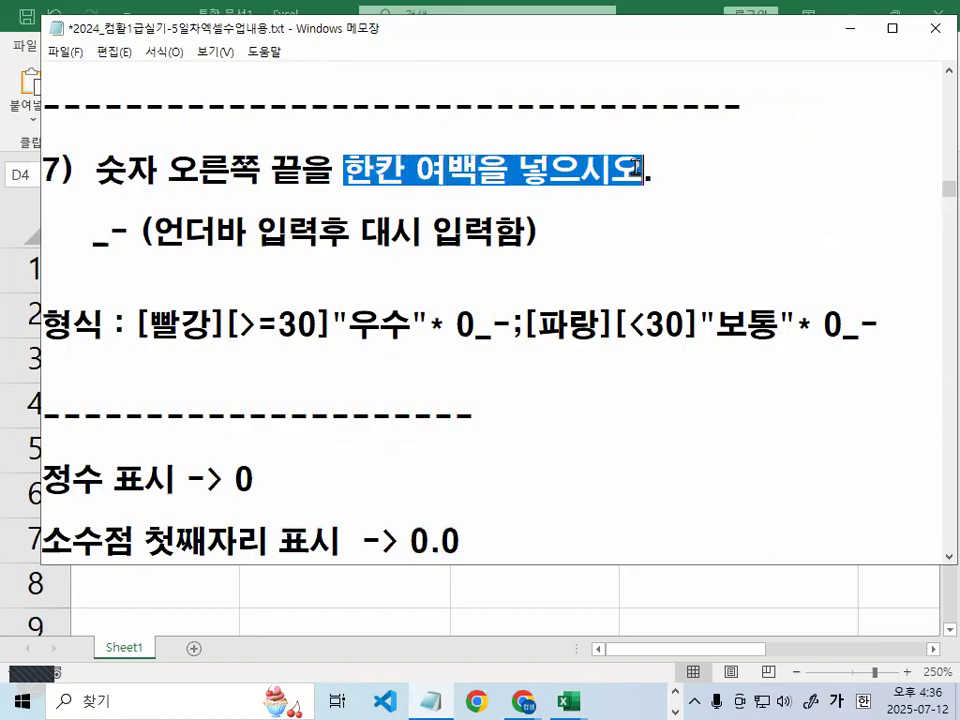
Highlight the _- code and circle 0_- in both the red and blue format sections
left_click_drag(93, 235, 137, 235)
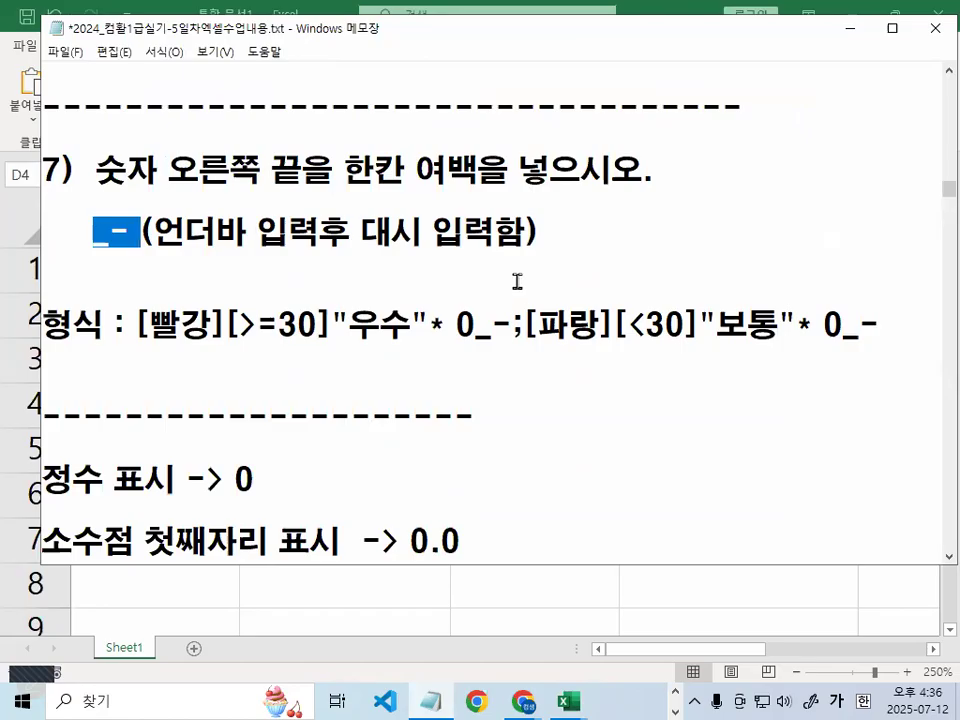
left_click_drag(106, 236, 121, 233)
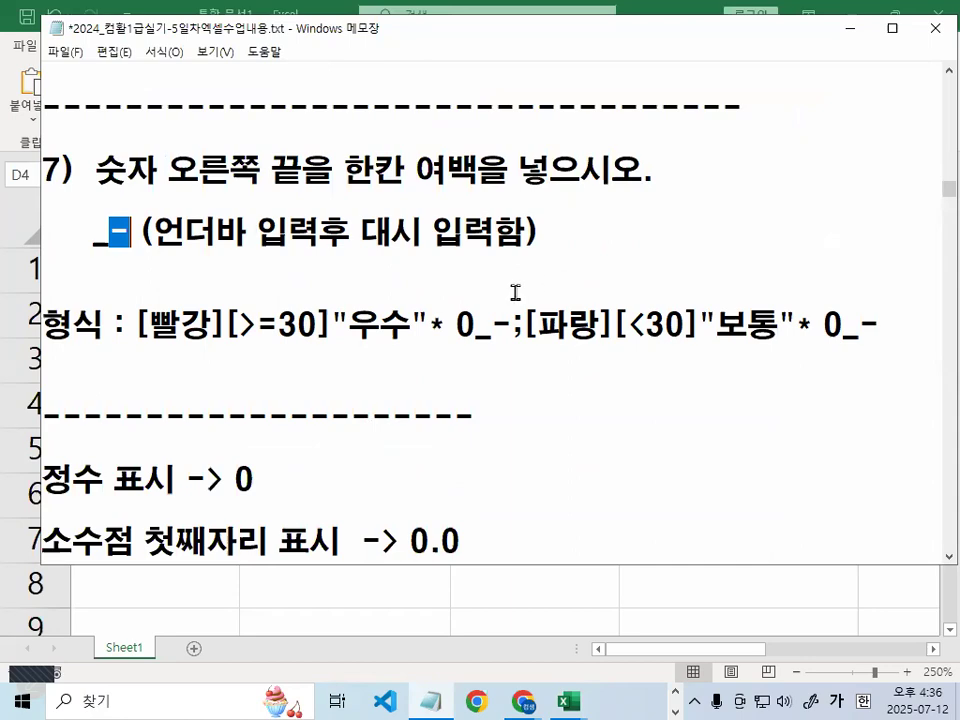
left_click(521, 360)
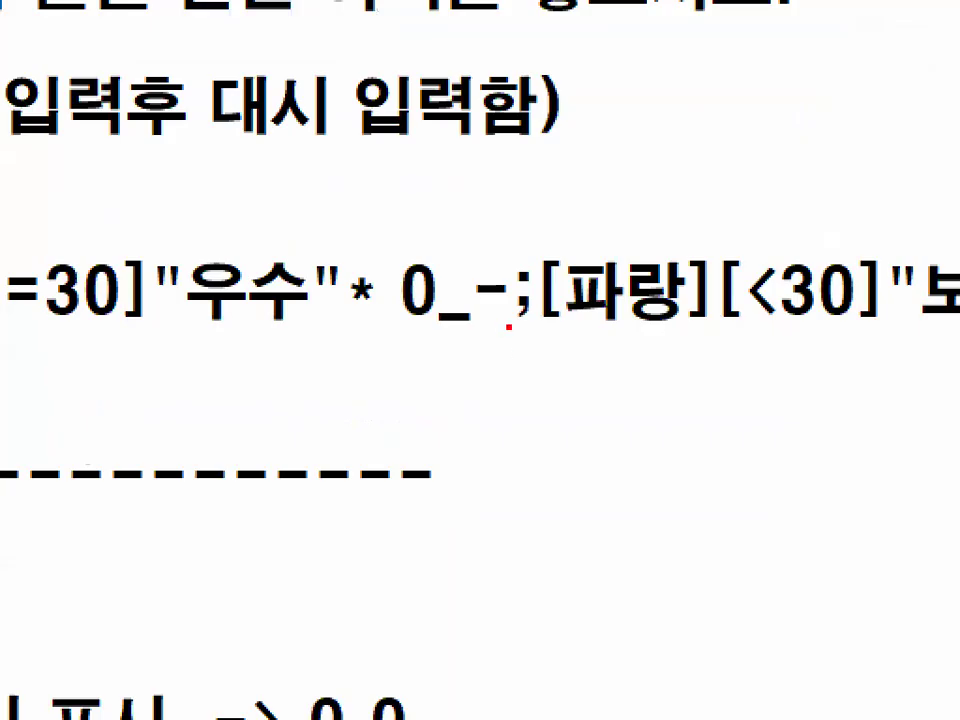
mouse_move(509, 326)
left_mouse_down()
mouse_move(410, 328)
mouse_move(500, 270)
mouse_move(540, 320)
left_mouse_up()
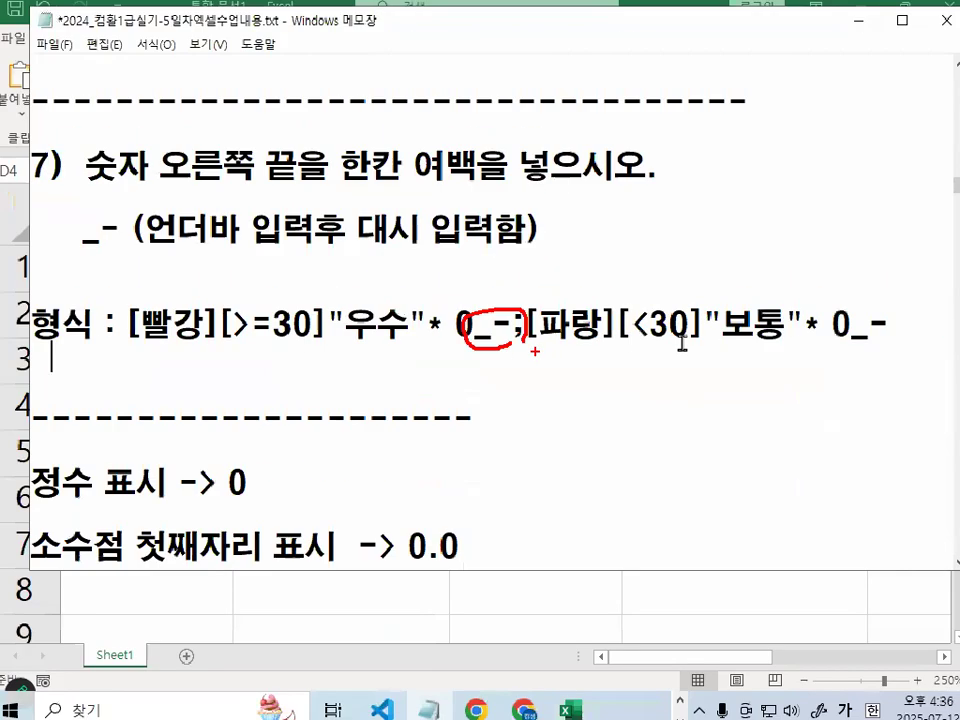
key("ctrl+1")
left_click(872, 335)
mouse_move(822, 323)
left_mouse_down()
mouse_move(729, 336)
mouse_move(810, 285)
mouse_move(820, 305)
left_mouse_up()
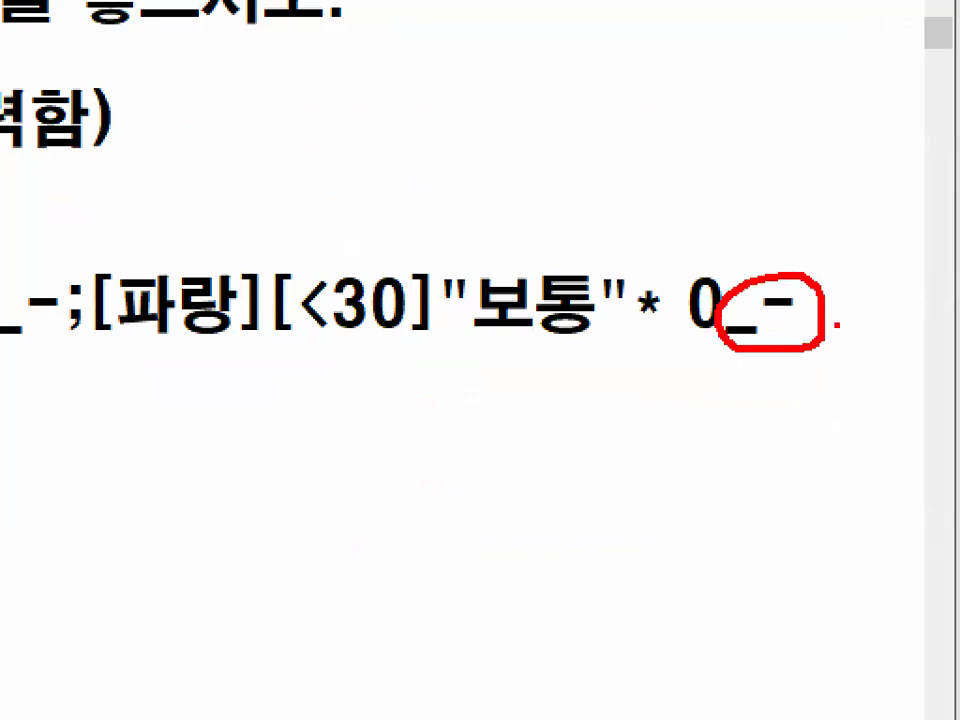
key("Escape")
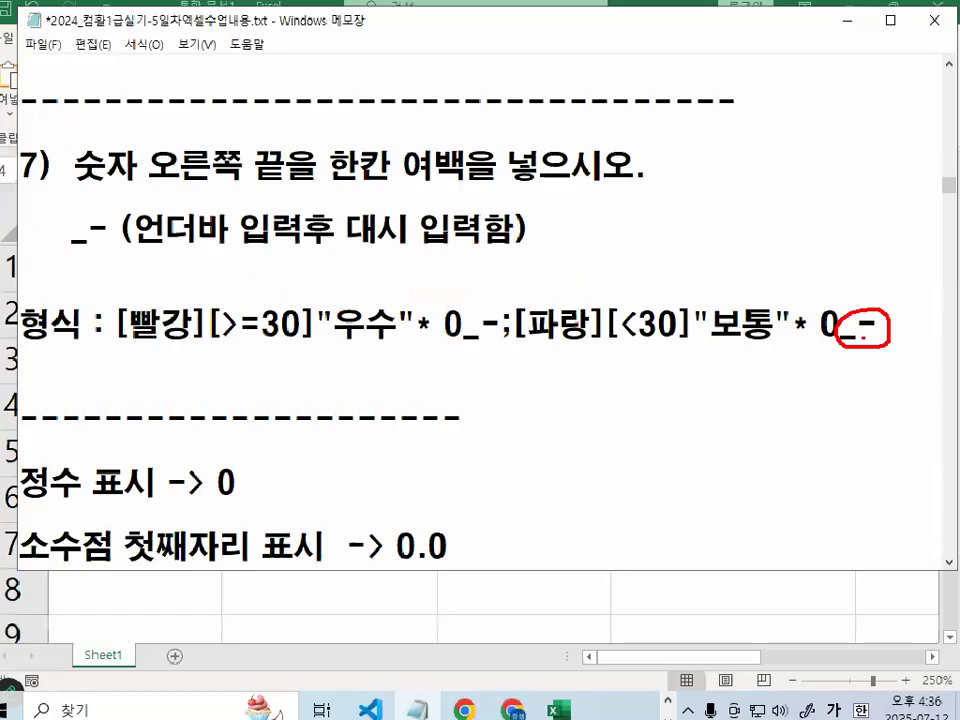
Minimize the notes, select D2:D6 in Excel and mark the 우수 cells
left_click(846, 37)
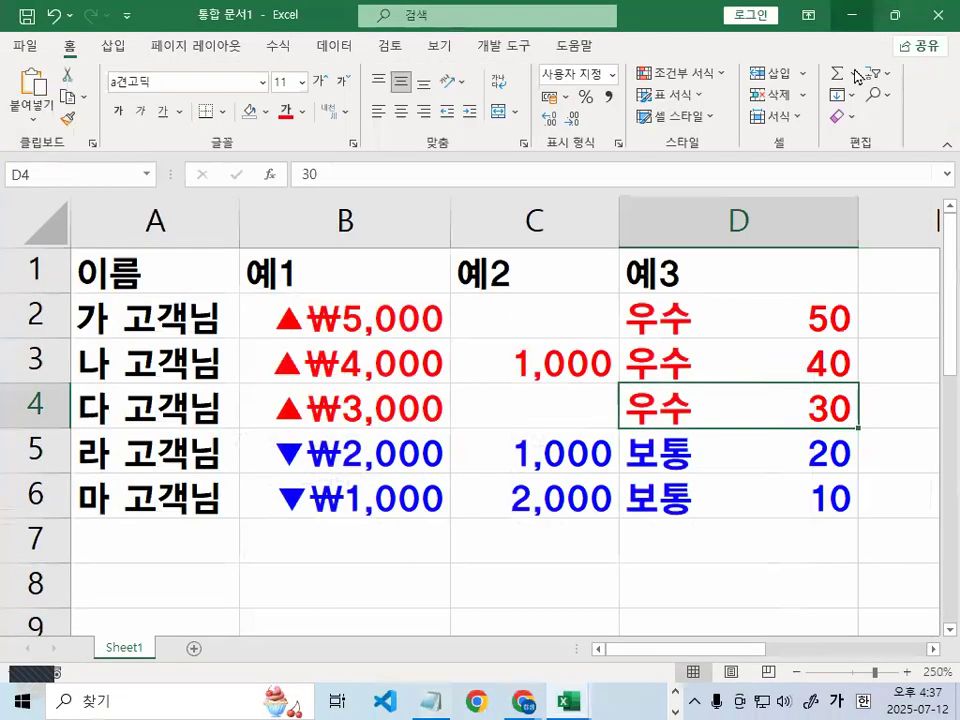
mouse_move(797, 326)
left_mouse_down()
mouse_move(784, 349)
mouse_move(784, 494)
left_mouse_up()
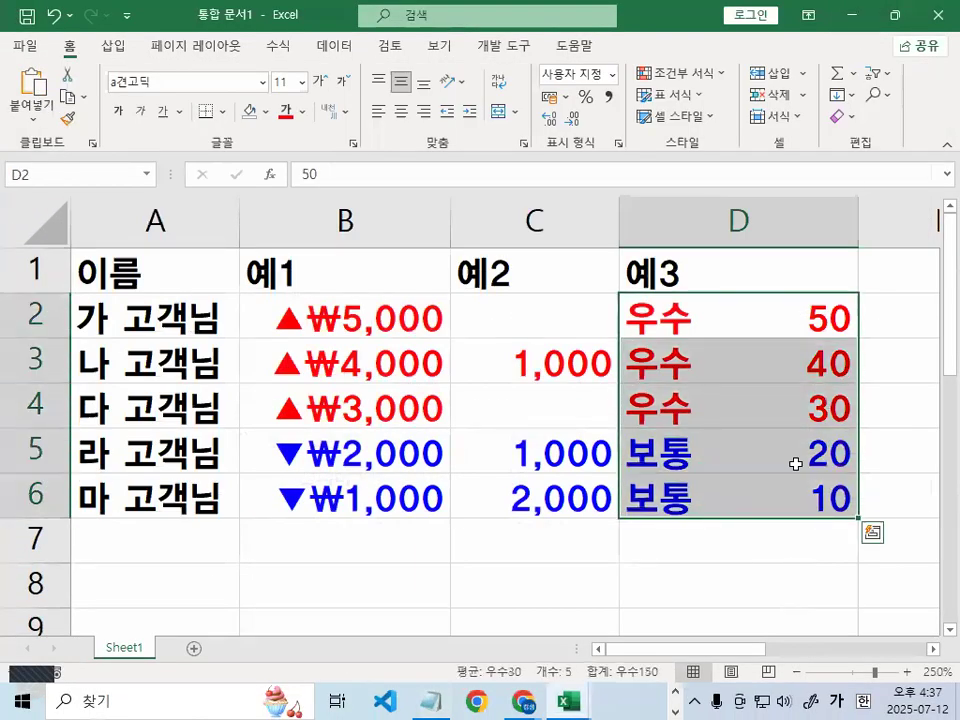
key("ctrl+1")
left_click(799, 462)
left_click_drag(748, 356, 819, 296)
key("Escape")
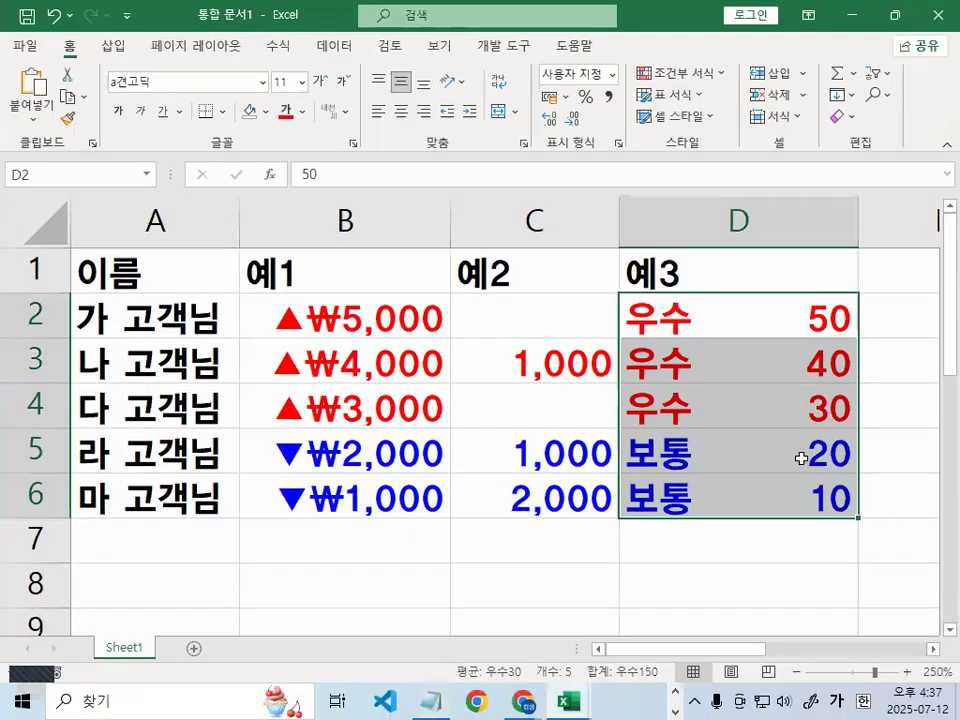
Add _- to the custom format code for D2:D6 and apply it
key("ctrl+1")
key("ctrl+1")
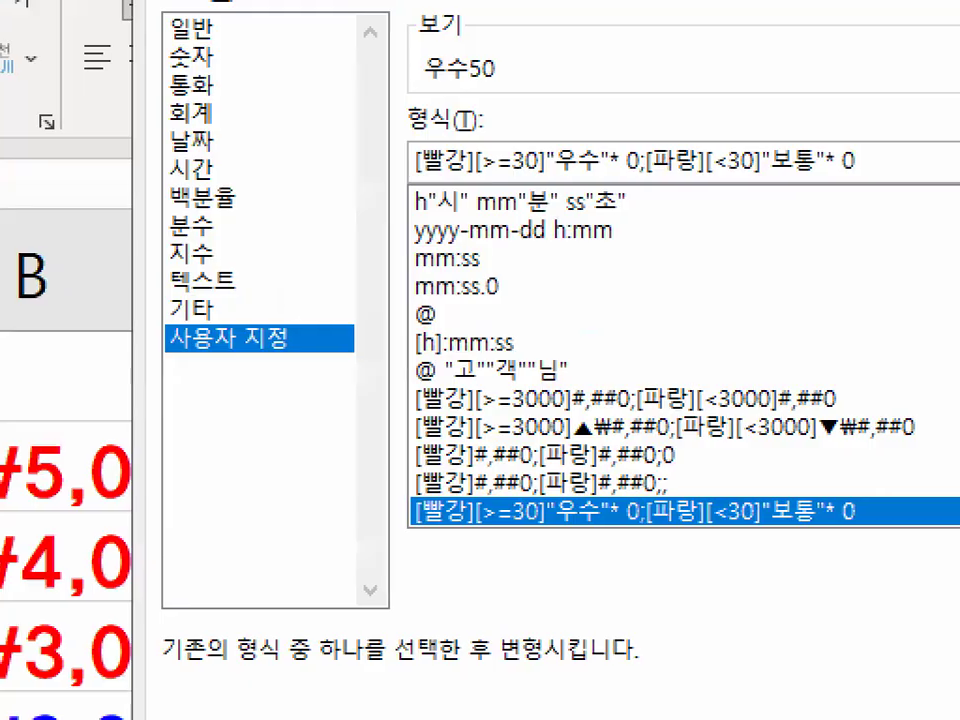
left_click(663, 162)
key("Escape")
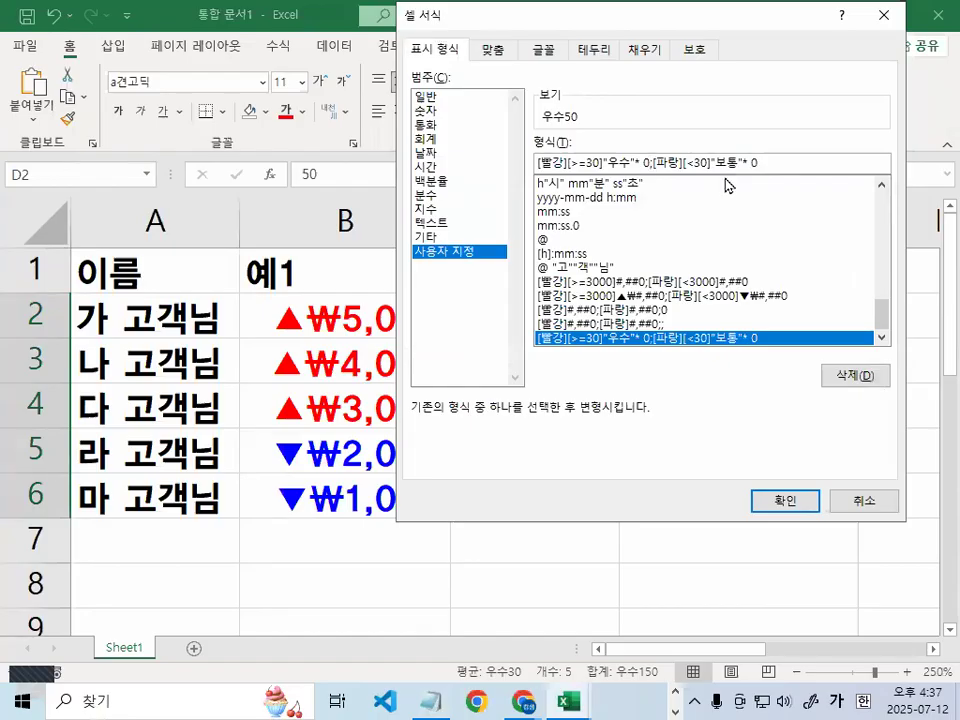
type("_-")
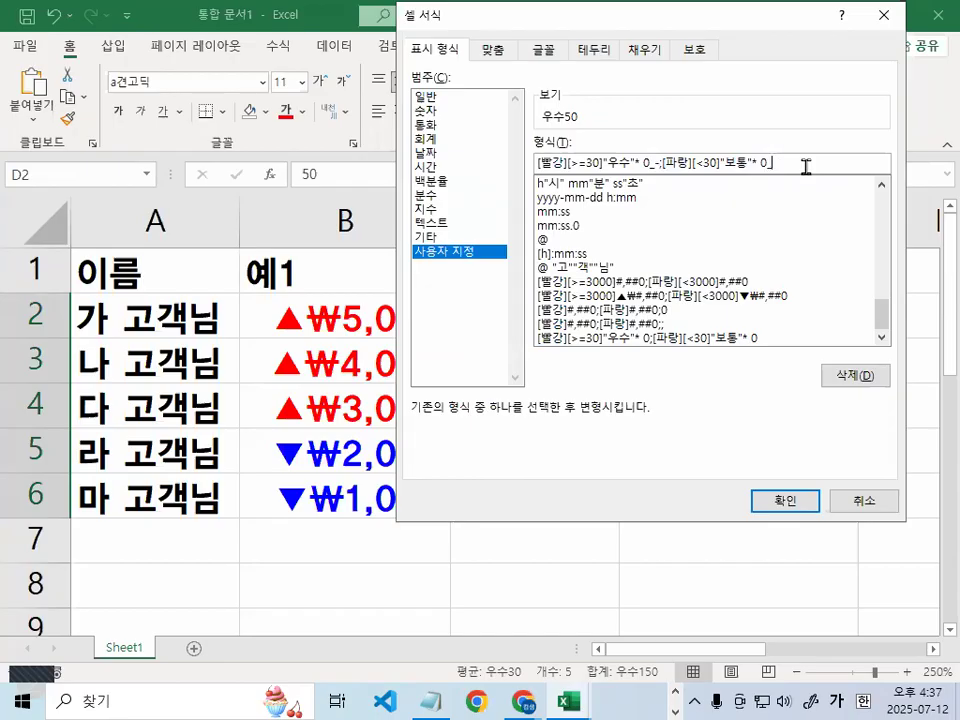
left_click(788, 502)
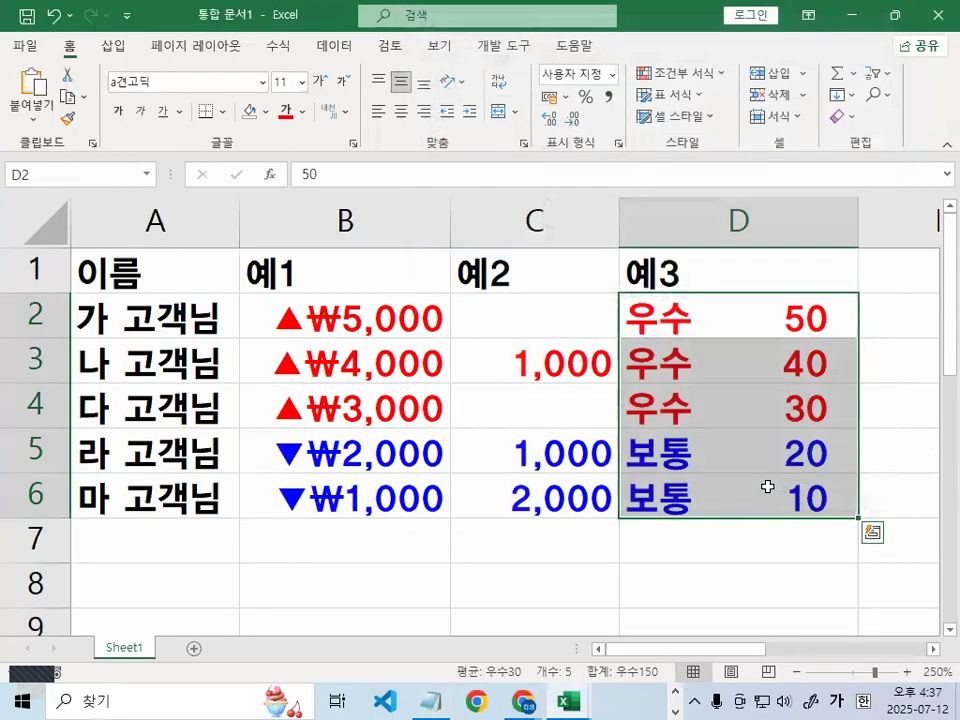
Circle the new right-hand gaps after 50, 40, 30, 20 and 10
key("ctrl+1")
left_click(872, 367)
mouse_move(833, 294)
left_mouse_down()
mouse_move(776, 290)
mouse_move(844, 297)
left_mouse_up()
mouse_move(833, 376)
left_mouse_down()
mouse_move(786, 360)
mouse_move(830, 374)
left_mouse_up()
mouse_move(831, 464)
left_mouse_down()
mouse_move(808, 436)
mouse_move(824, 461)
left_mouse_up()
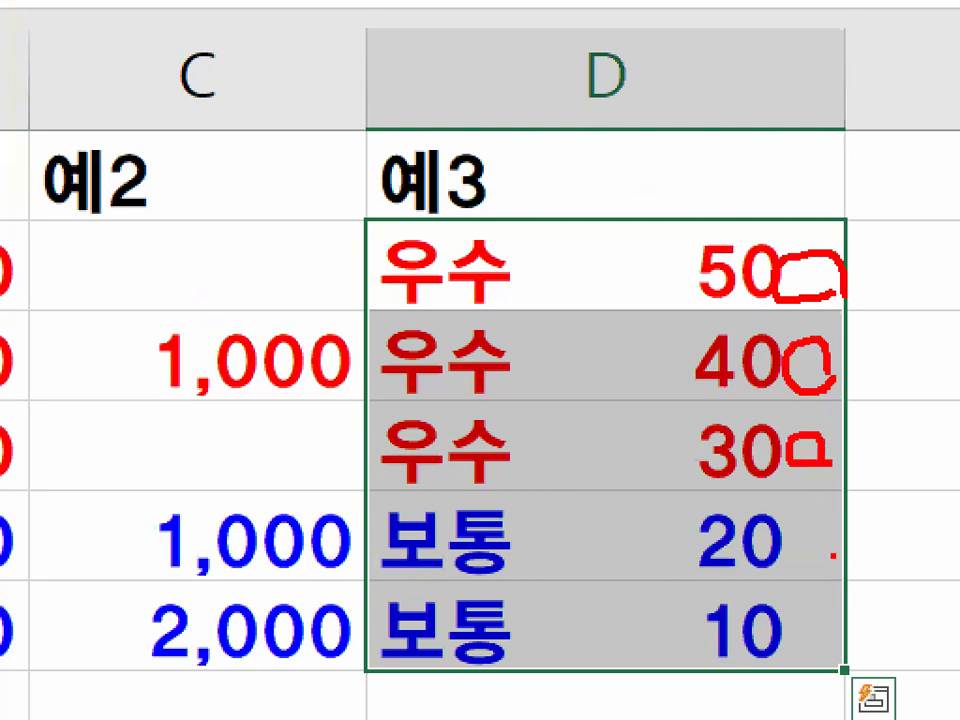
left_click_drag(833, 563, 832, 551)
mouse_move(845, 644)
left_mouse_down()
mouse_move(821, 618)
mouse_move(868, 642)
left_mouse_up()
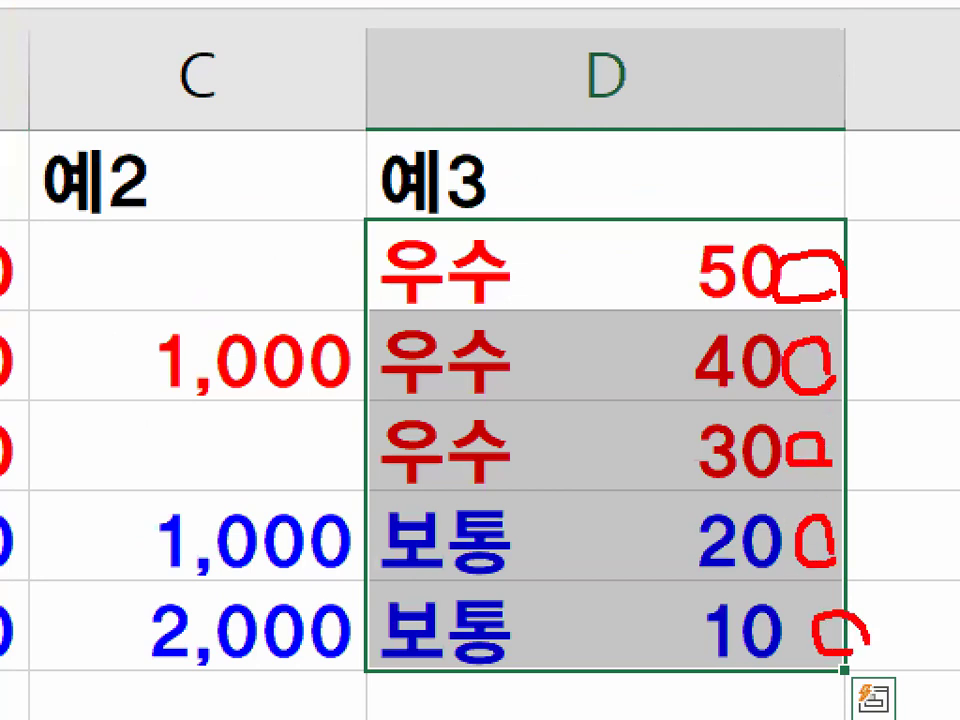
key("Escape")
Reselect D2:D6 and circle the gap after 50 again
left_click(885, 298)
key("ctrl+1")
key("Escape")
left_click_drag(423, 292, 660, 640)
key("ctrl+1")
left_click_drag(806, 290, 804, 312)
key("Escape")
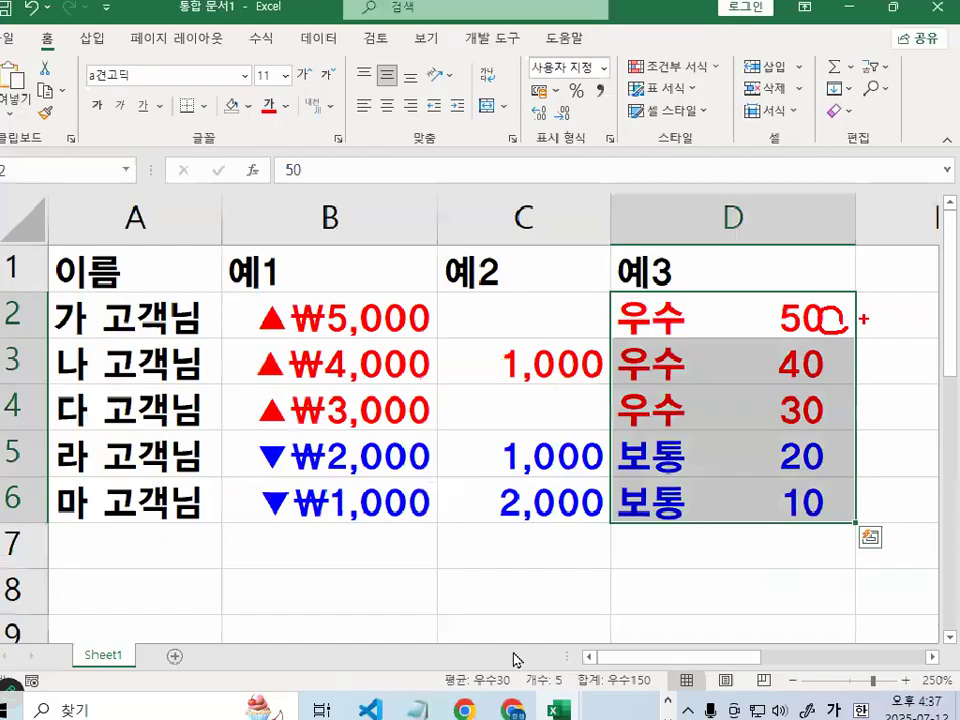
Back in Notepad, highlight _- in the red section of the format
key("alt+Tab")
mouse_move(474, 335)
left_mouse_down()
mouse_move(514, 330)
mouse_move(517, 346)
mouse_move(488, 354)
mouse_move(452, 258)
mouse_move(528, 318)
left_mouse_up()
left_click(474, 386)
Annotate the _- space code in the format line, then minimize Notepad
key("ctrl+1")
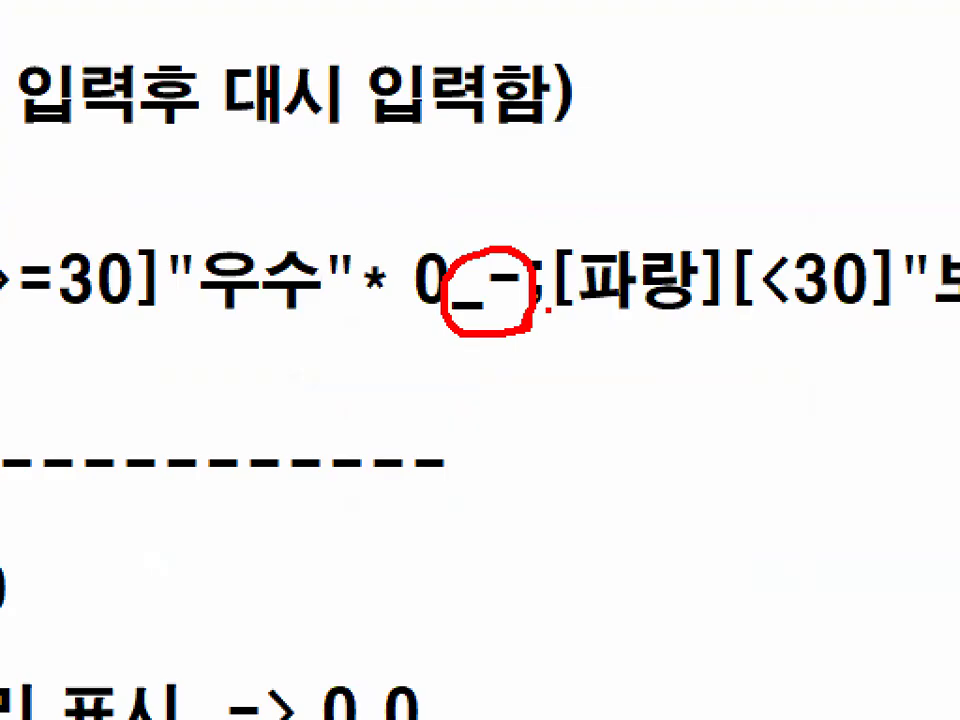
key("Escape")
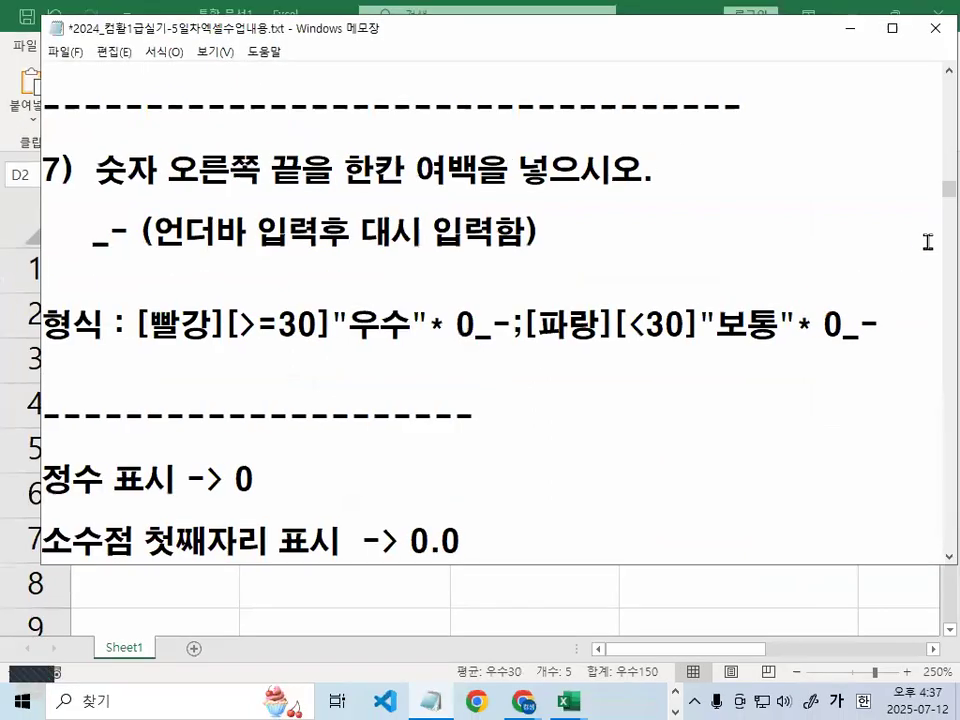
left_click(862, 32)
Close 통합 문서1 without saving and click empty cell F8
left_click(699, 432)
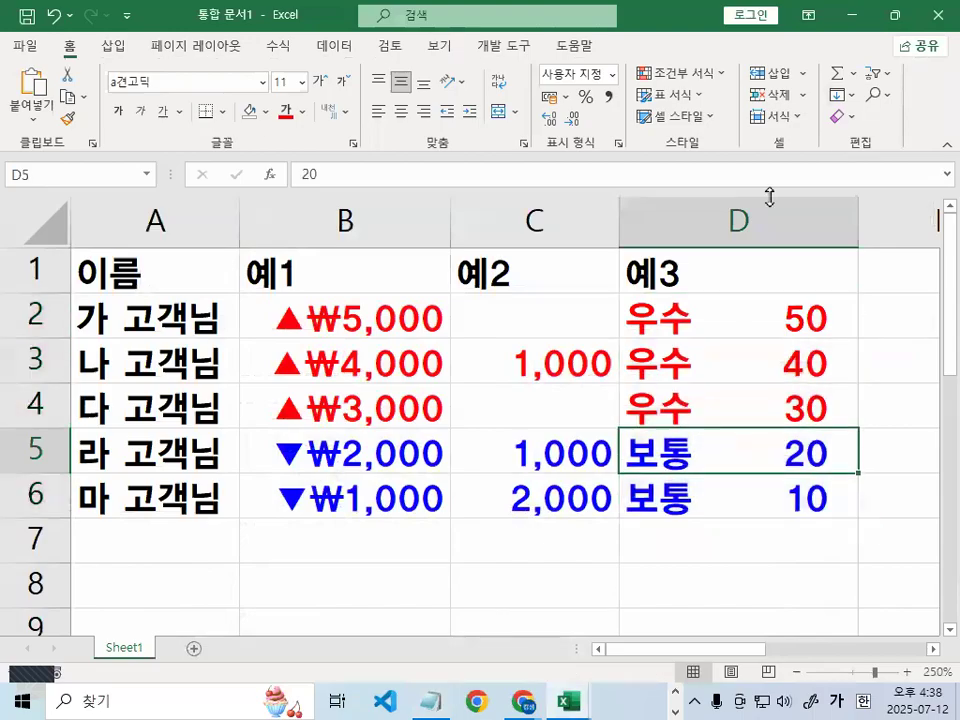
left_click(937, 14)
left_click(478, 388)
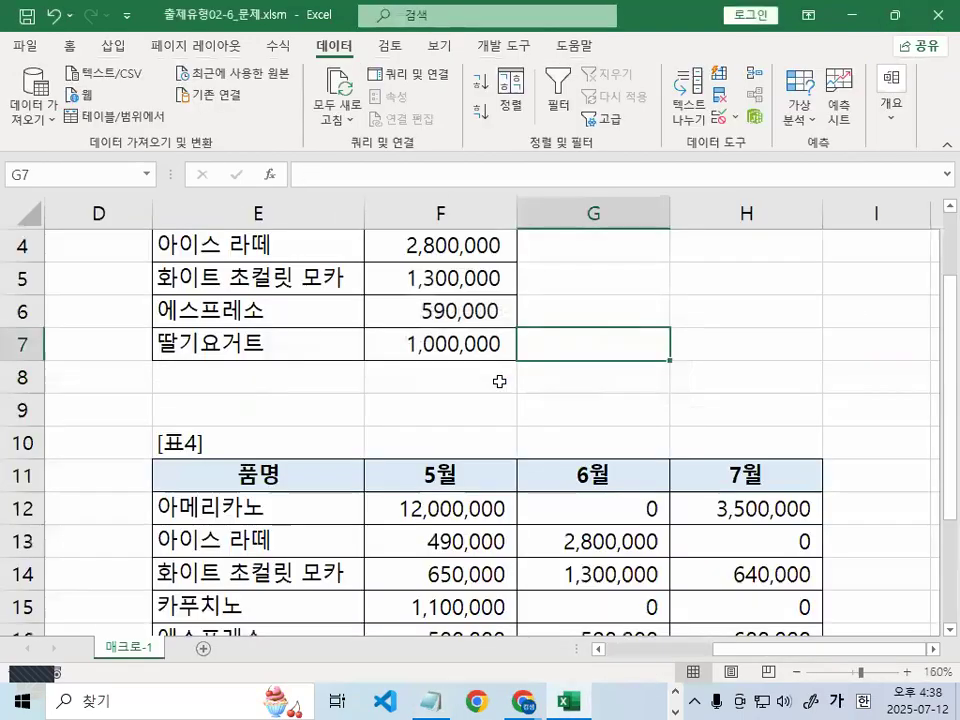
left_click(499, 381)
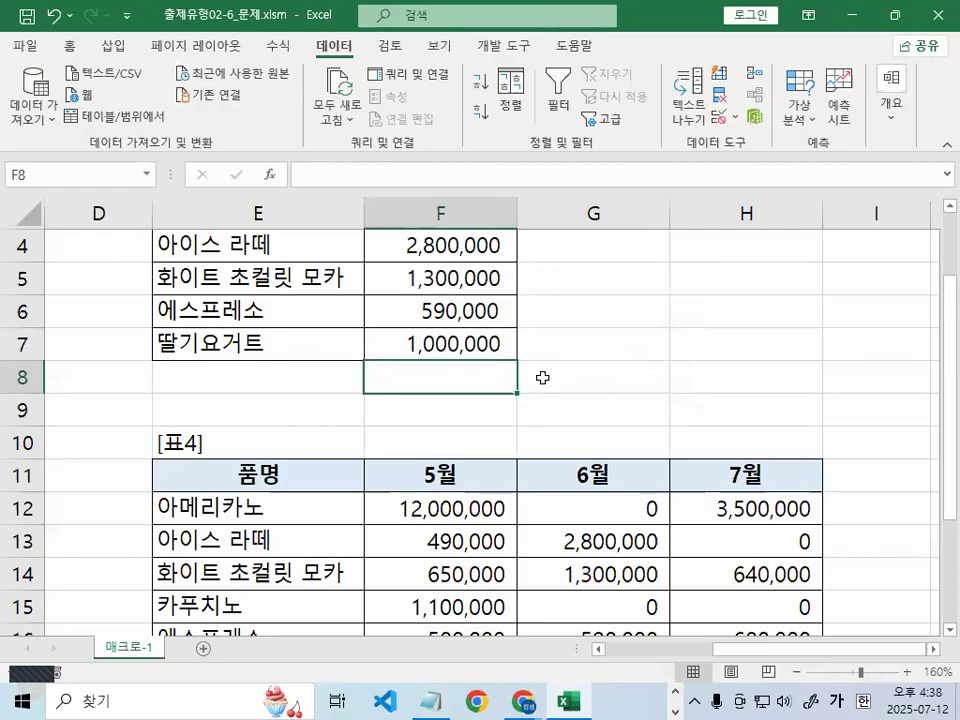
Sketch red explanatory marks on the sheet, then erase them
mouse_move(605, 160)
left_mouse_down()
mouse_move(694, 244)
mouse_move(631, 279)
left_mouse_up()
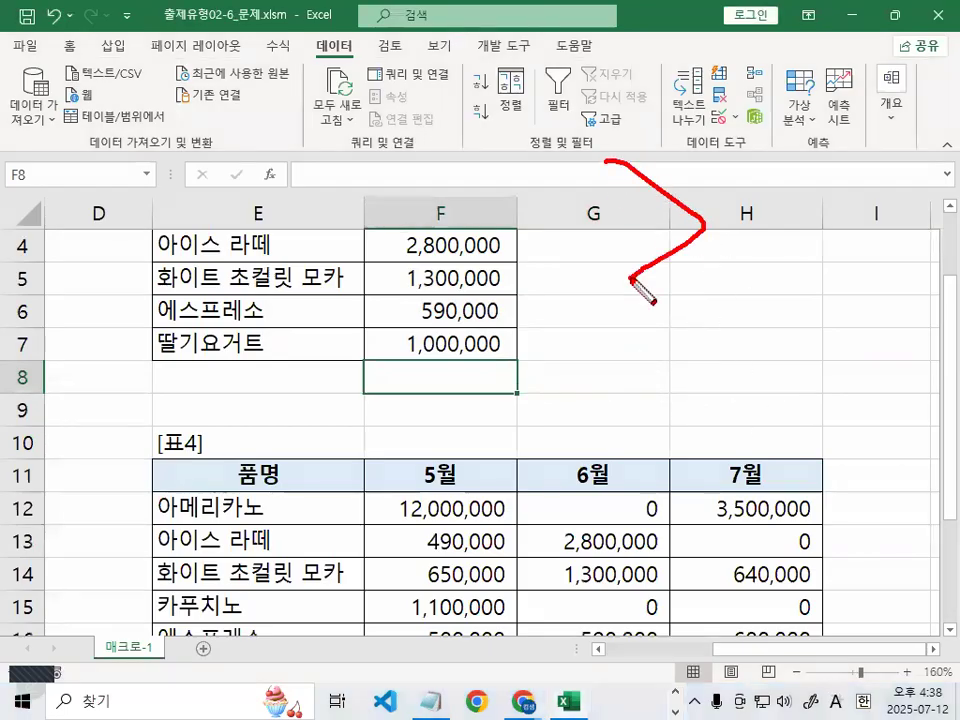
mouse_move(628, 340)
left_mouse_down()
mouse_move(561, 369)
mouse_move(623, 405)
left_mouse_up()
mouse_move(652, 326)
left_mouse_down()
mouse_move(699, 358)
mouse_move(654, 406)
left_mouse_up()
mouse_move(740, 327)
left_mouse_down()
mouse_move(783, 354)
mouse_move(788, 336)
left_mouse_up()
mouse_move(792, 321)
left_mouse_down()
mouse_move(879, 318)
mouse_move(810, 444)
left_mouse_up()
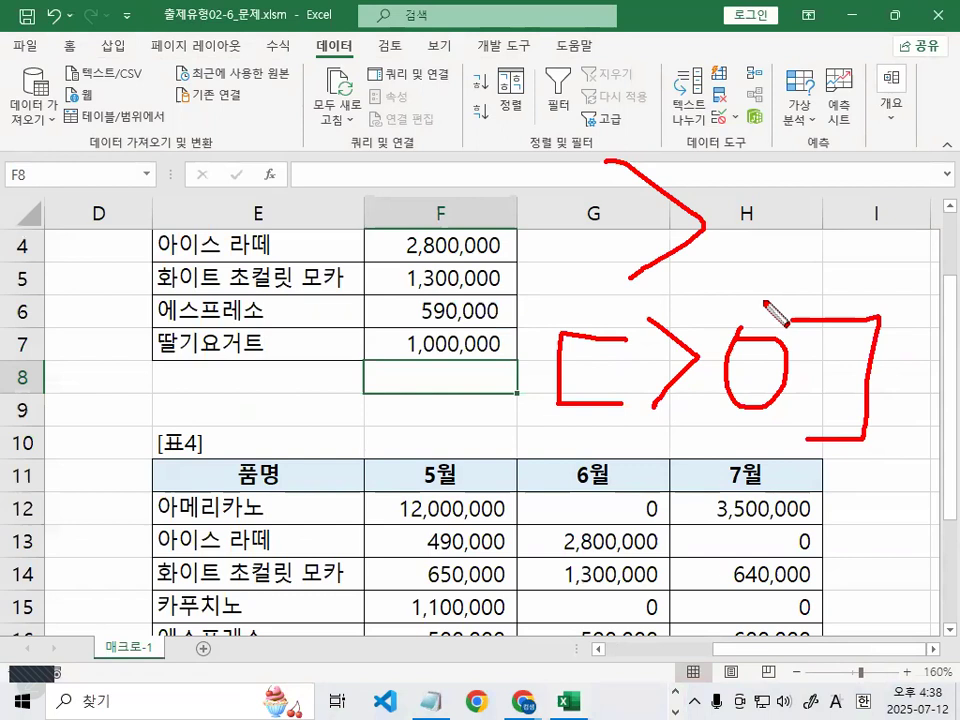
key("e")
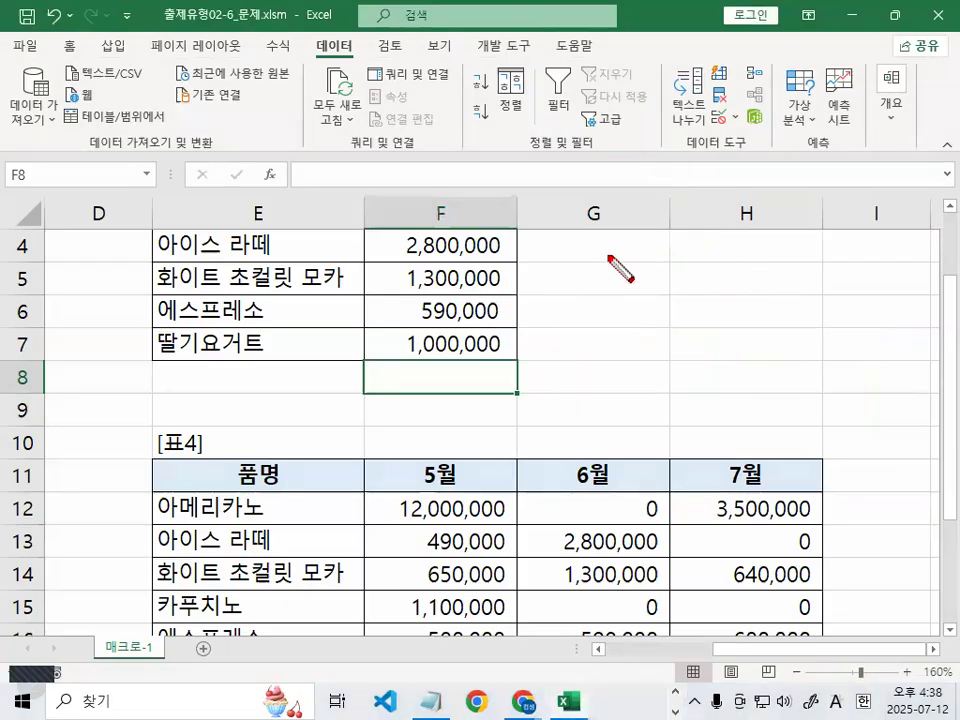
Sketch a bracket around H4:H7 for the planned button, then return to the notes
left_click_drag(610, 254, 605, 348)
left_click(611, 289)
left_click_drag(611, 289, 652, 289)
mouse_move(610, 308)
left_mouse_down()
mouse_move(655, 308)
mouse_move(718, 276)
mouse_move(684, 274)
left_mouse_up()
mouse_move(728, 244)
left_mouse_down()
mouse_move(812, 250)
mouse_move(752, 360)
left_mouse_up()
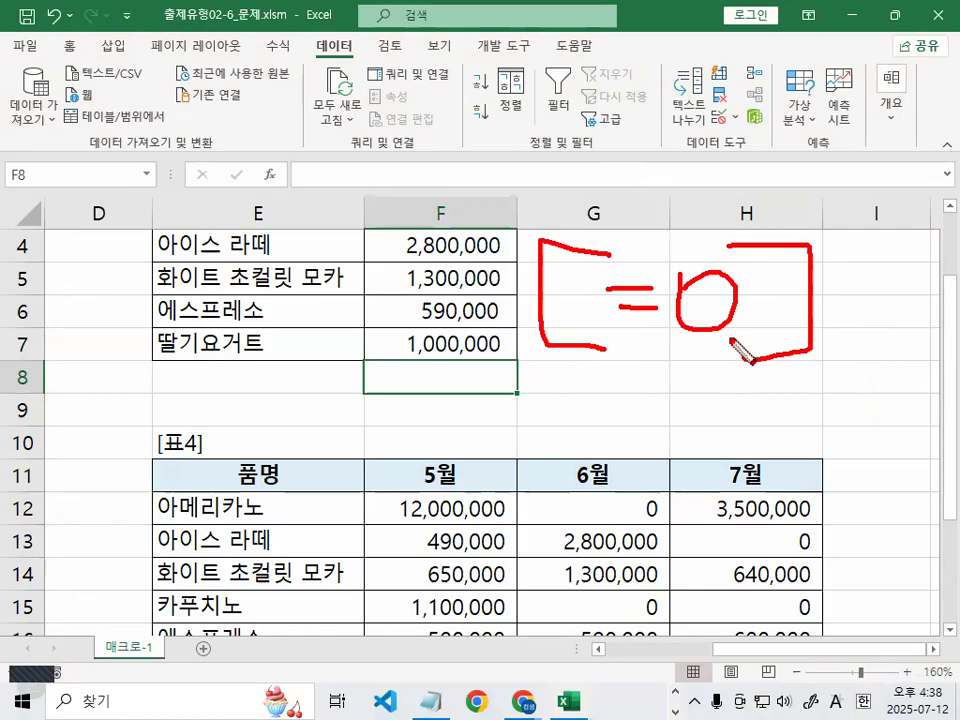
key("Escape")
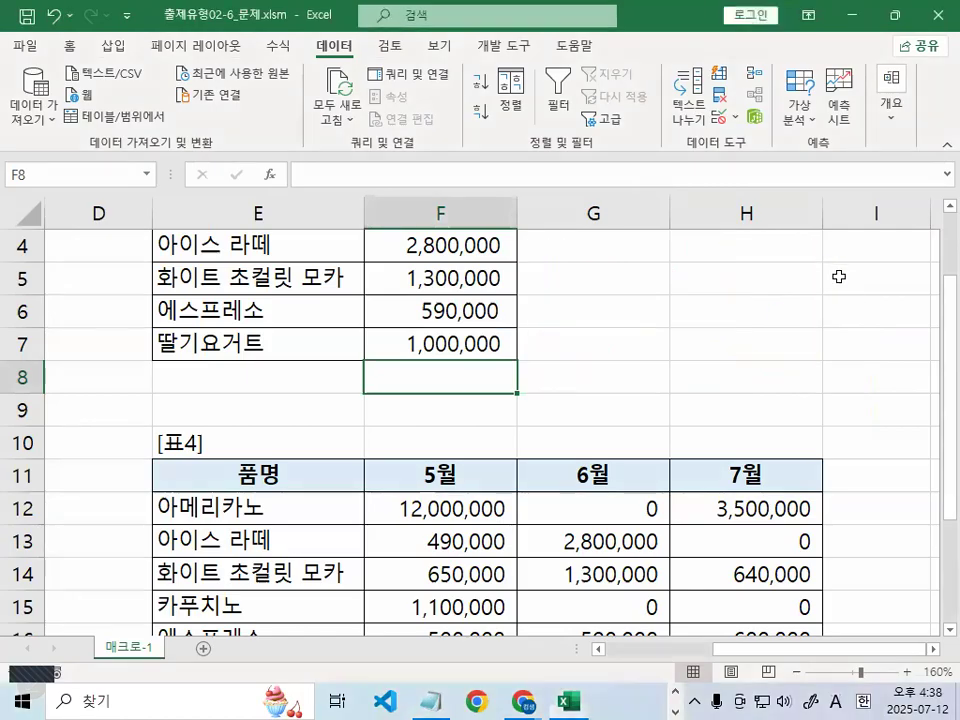
left_click(449, 700)
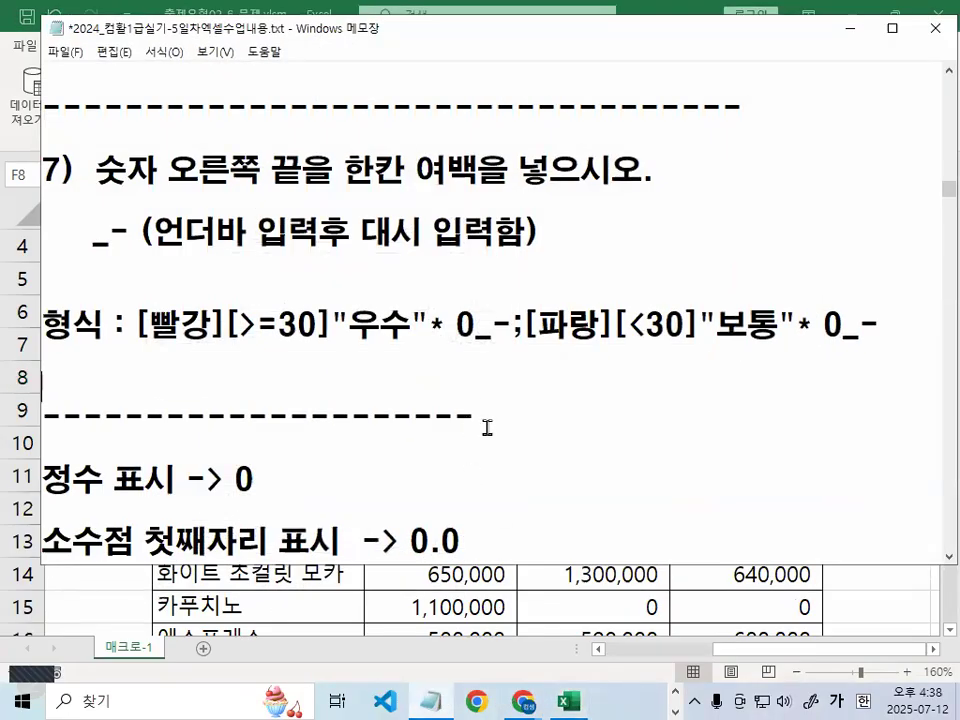
Scroll to the <교재 139페이지> section and mark [파랑], ₩ and ,##0 in the format
scroll(490, 418, "down", 4)
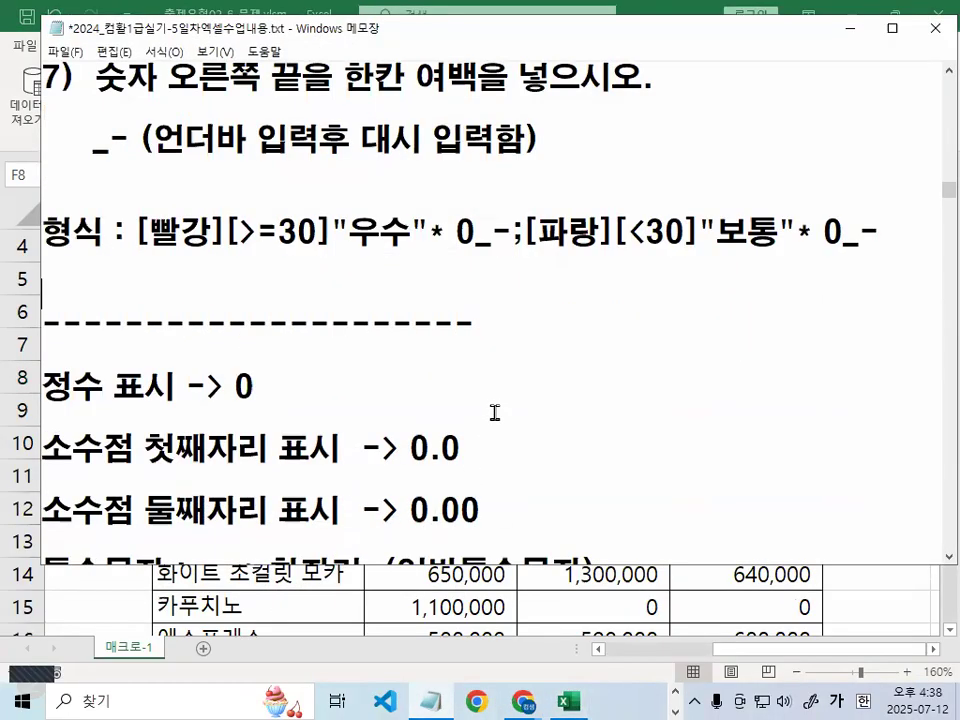
scroll(494, 418, "down", 2)
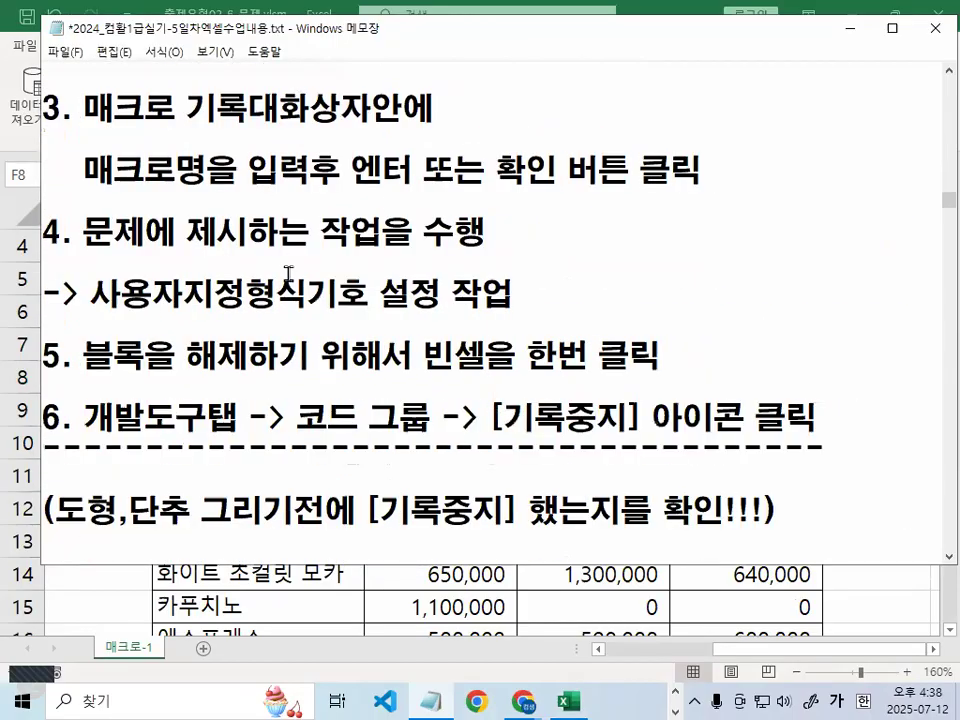
scroll(465, 274, "down", 4)
scroll(288, 274, "down", 5)
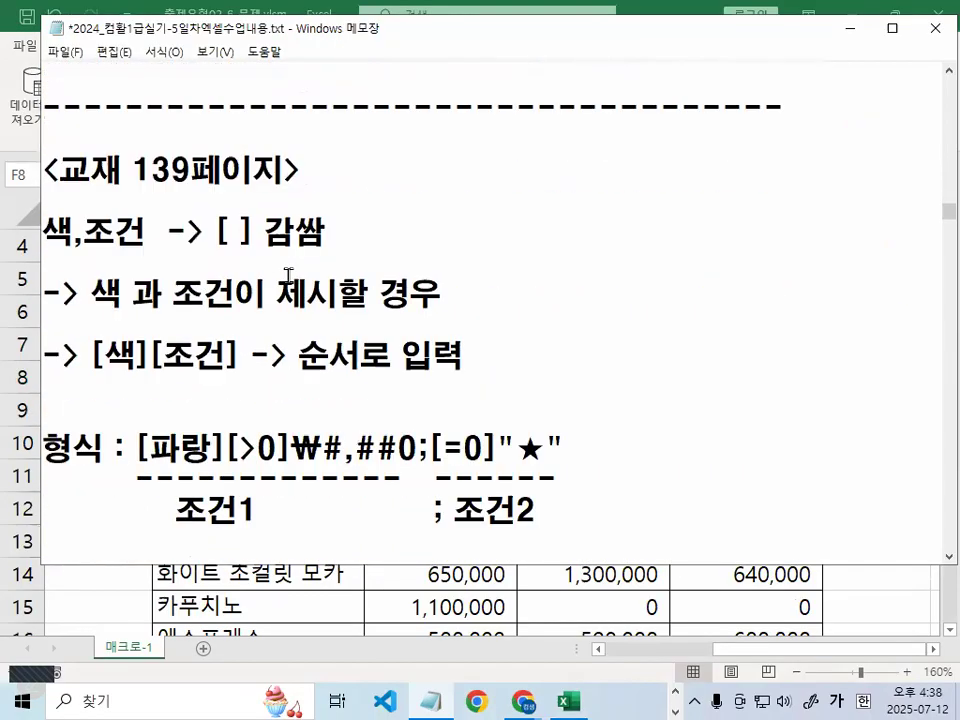
left_click_drag(130, 170, 212, 170)
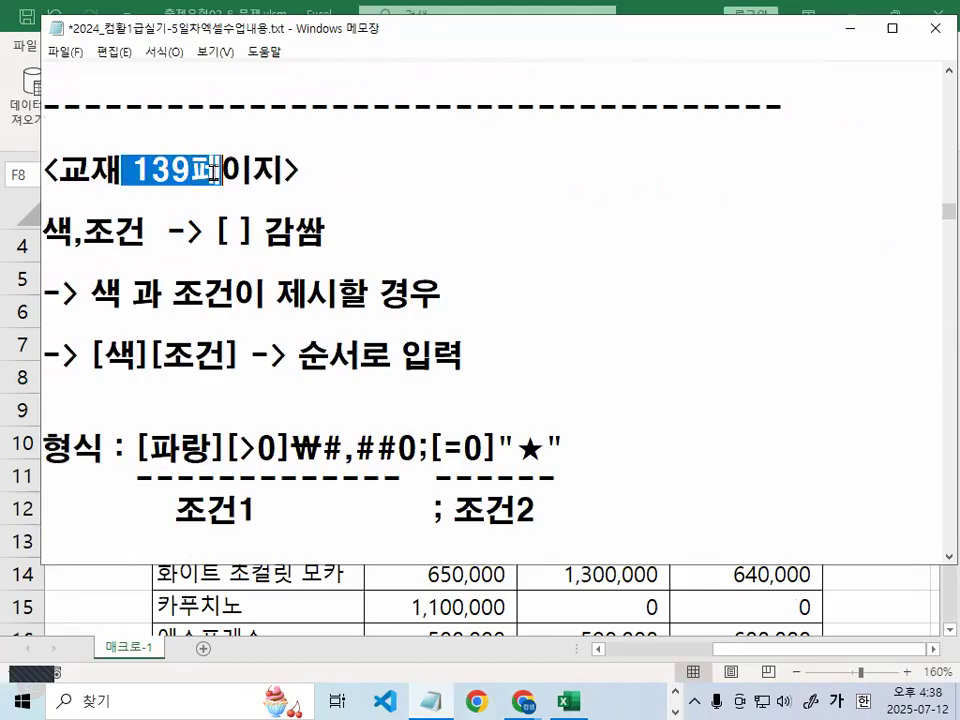
scroll(225, 214, "down", 1)
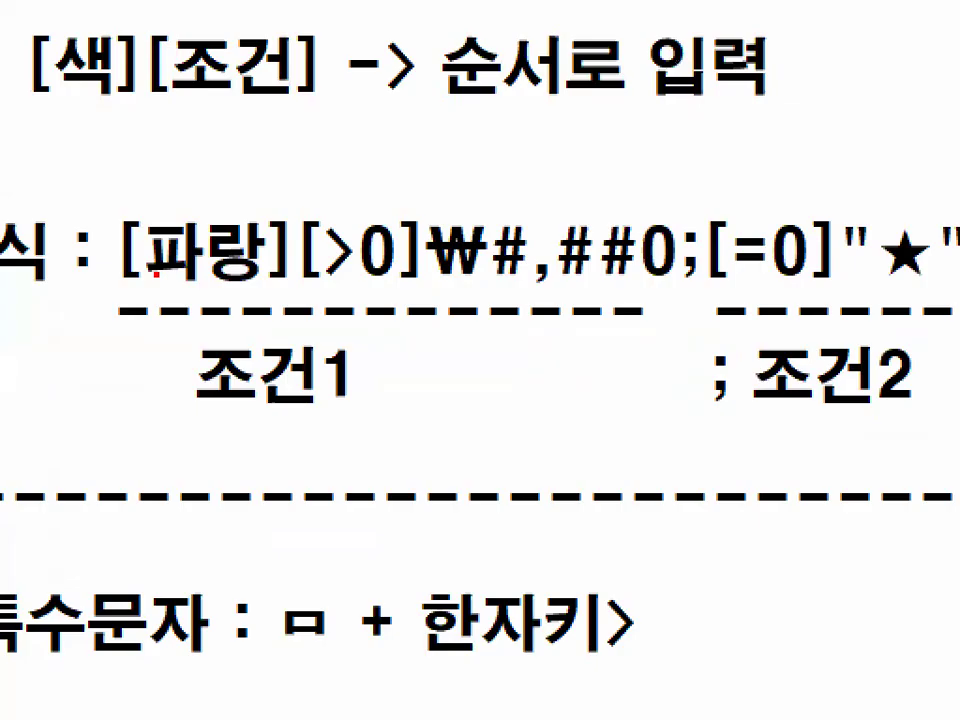
left_click_drag(123, 283, 418, 292)
mouse_move(447, 188)
left_mouse_down()
mouse_move(456, 210)
mouse_move(497, 125)
left_mouse_up()
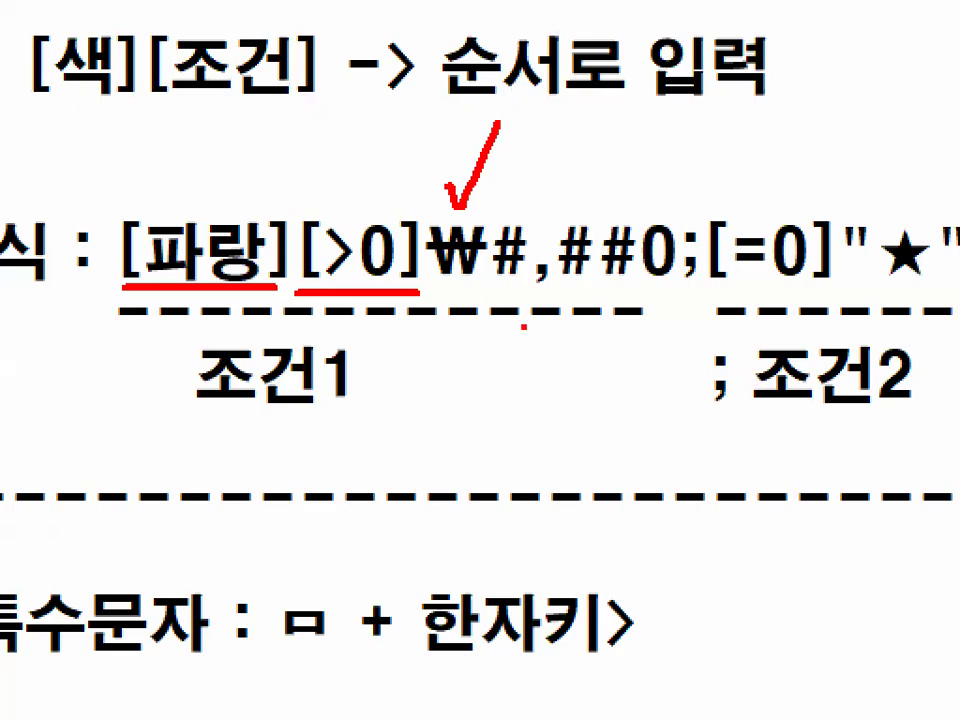
left_click_drag(524, 292, 670, 281)
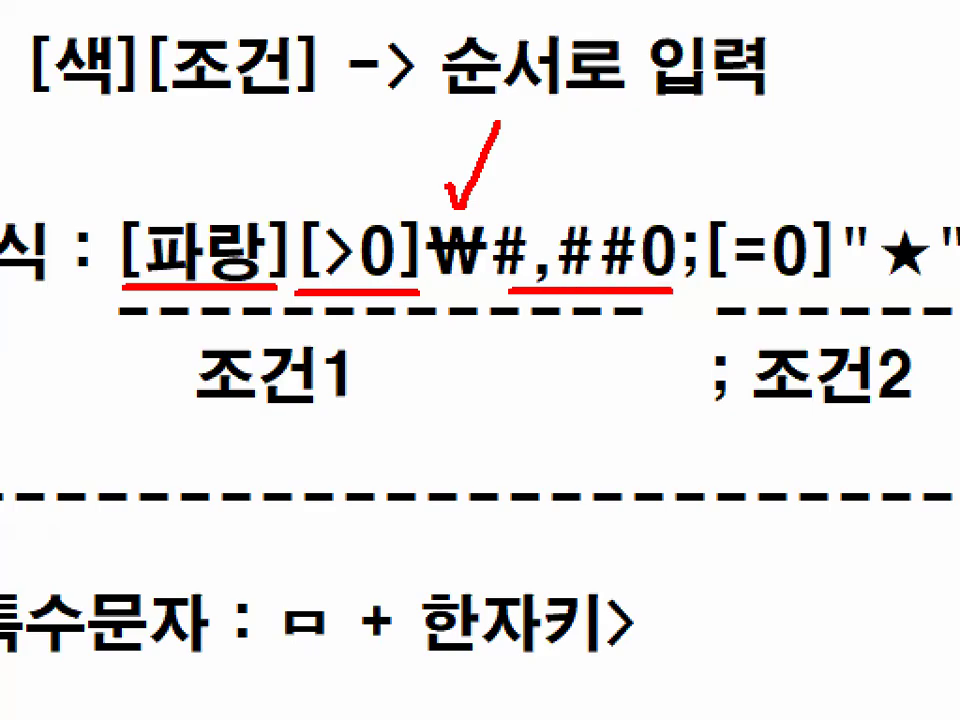
key("Escape")
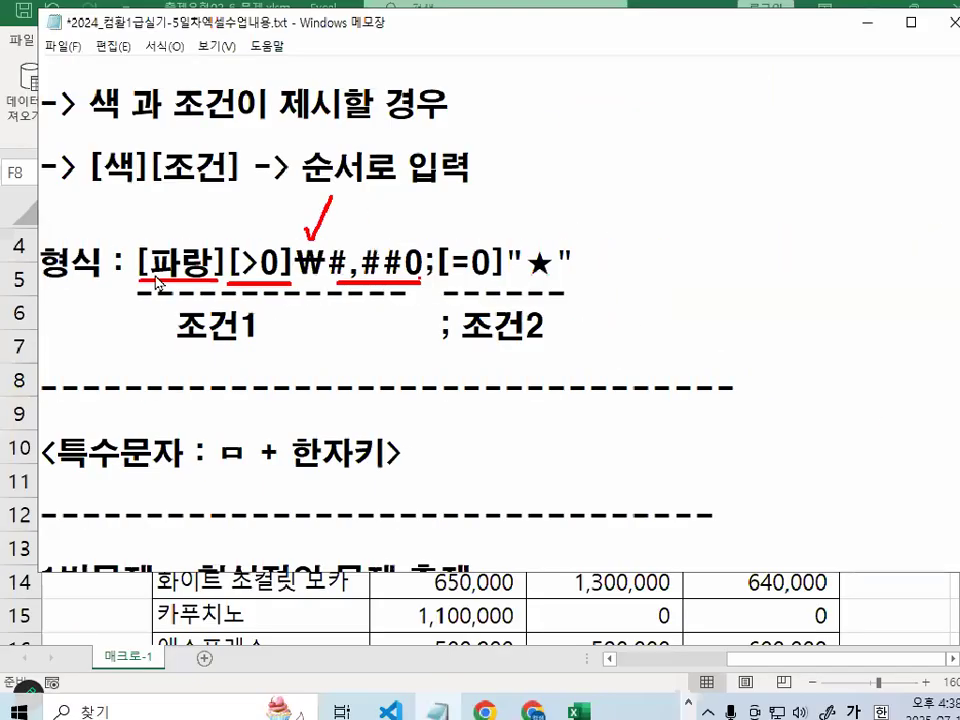
Underline condition 1 [파랑][>0]₩#,##0, the semicolon, and condition 2 [=0]"★"
key("ctrl+1")
left_click_drag(135, 272, 416, 273)
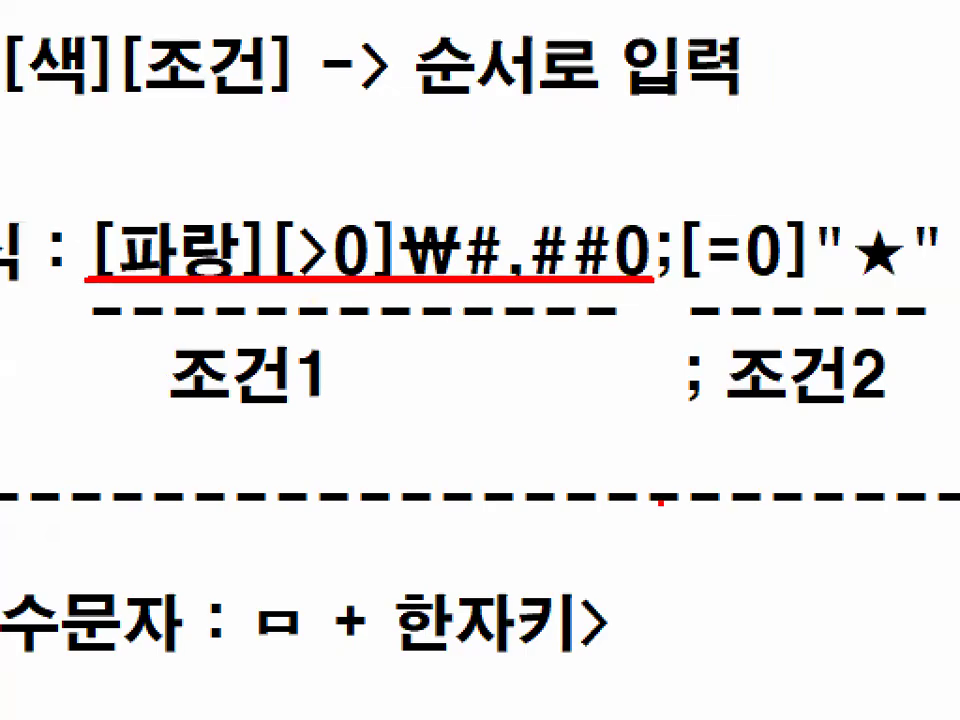
mouse_move(697, 266)
left_mouse_down()
mouse_move(655, 290)
mouse_move(640, 240)
mouse_move(665, 212)
mouse_move(690, 255)
left_mouse_up()
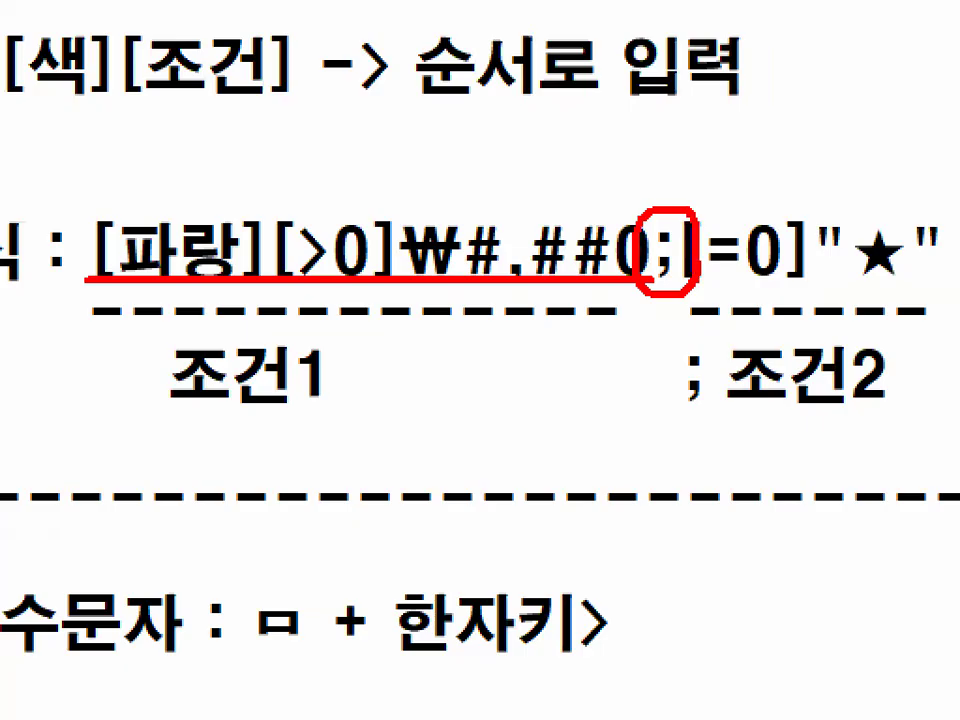
key("Escape")
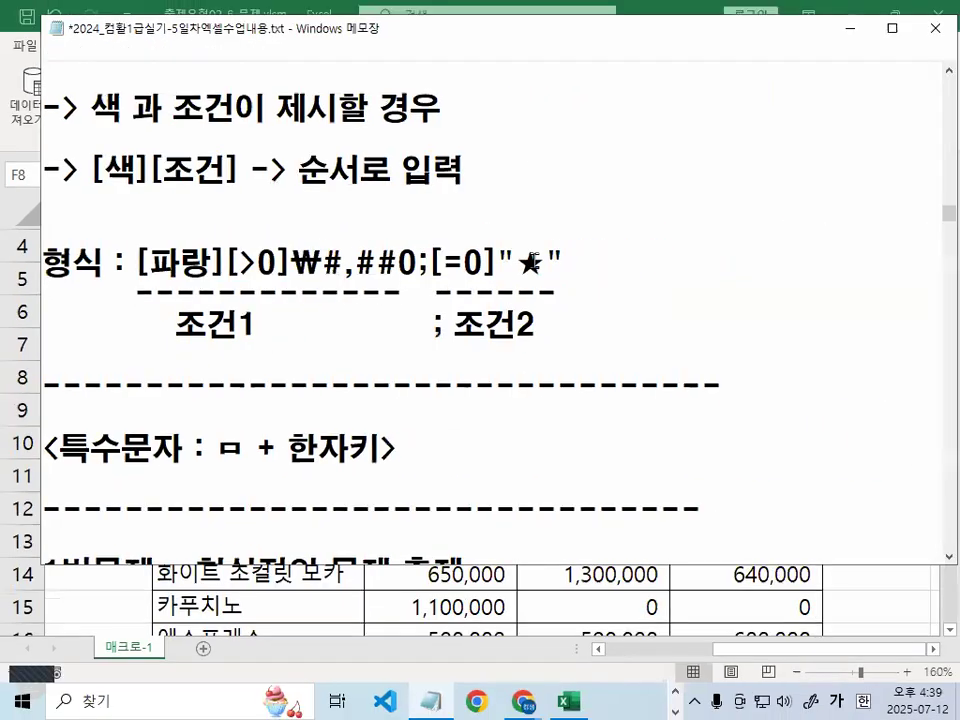
key("ctrl+1")
left_click_drag(357, 304, 456, 304)
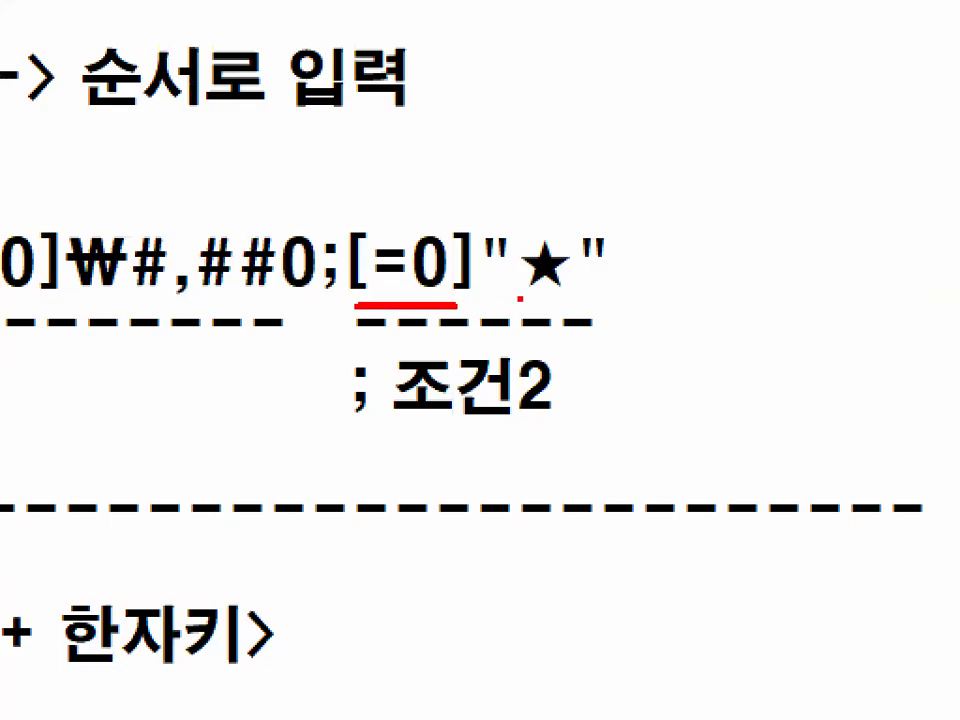
left_click_drag(519, 298, 598, 296)
mouse_move(497, 225)
left_mouse_down()
mouse_move(590, 294)
mouse_move(487, 222)
mouse_move(520, 198)
left_mouse_up()
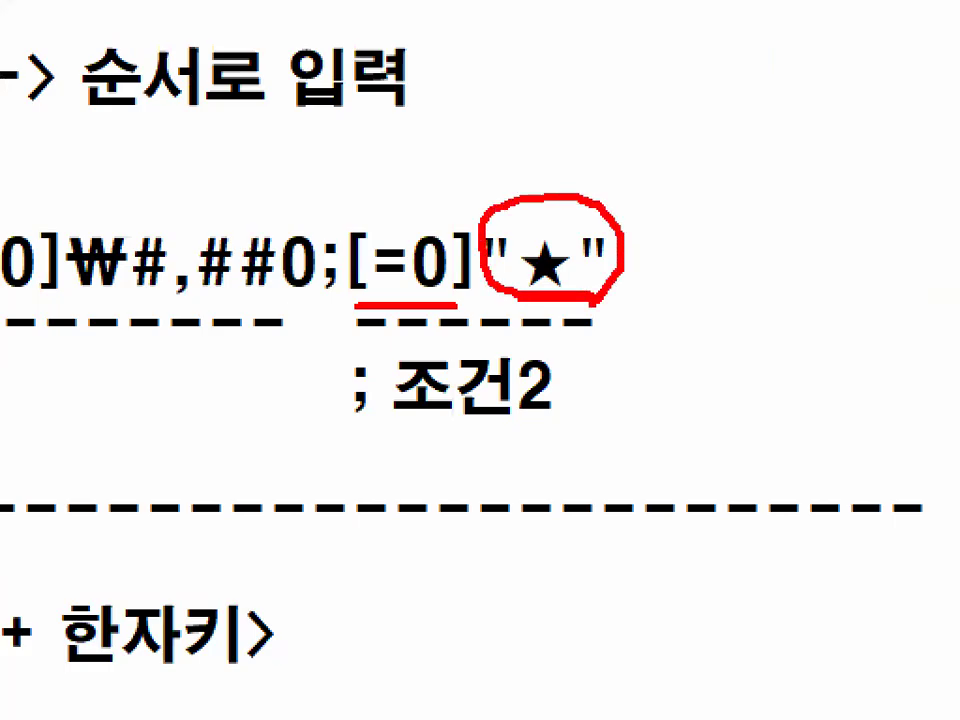
key("Escape")
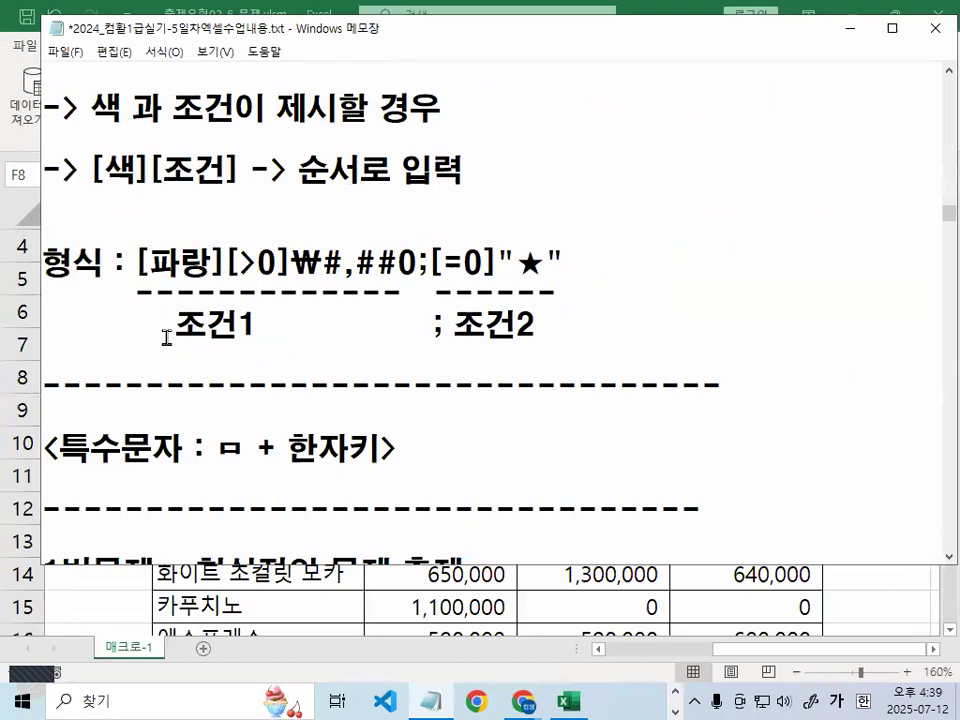
left_click_drag(139, 288, 598, 288)
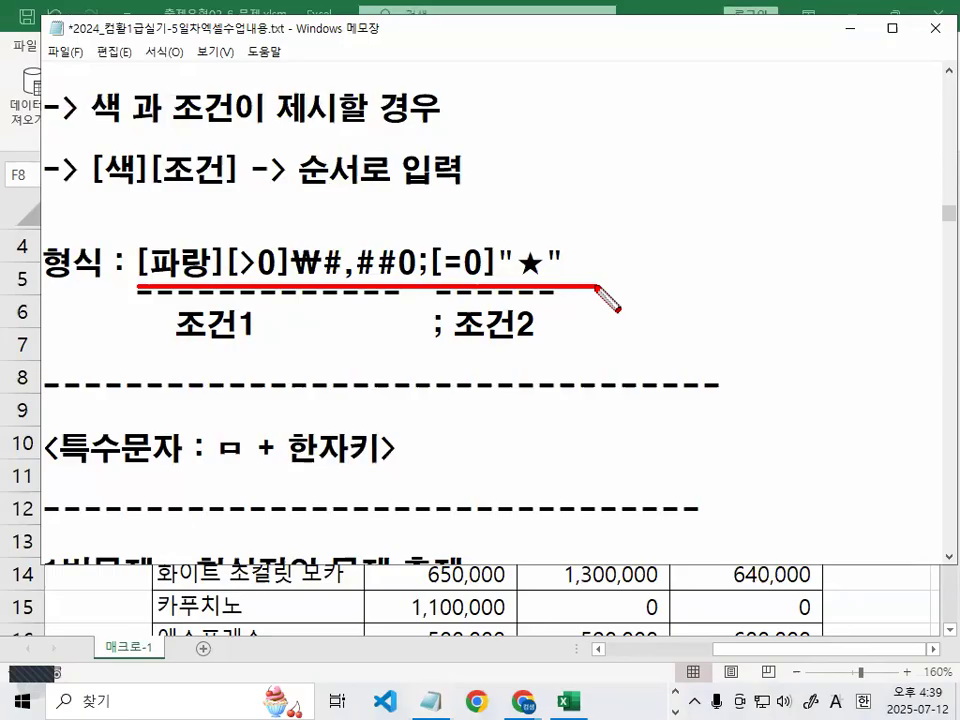
key("Escape")
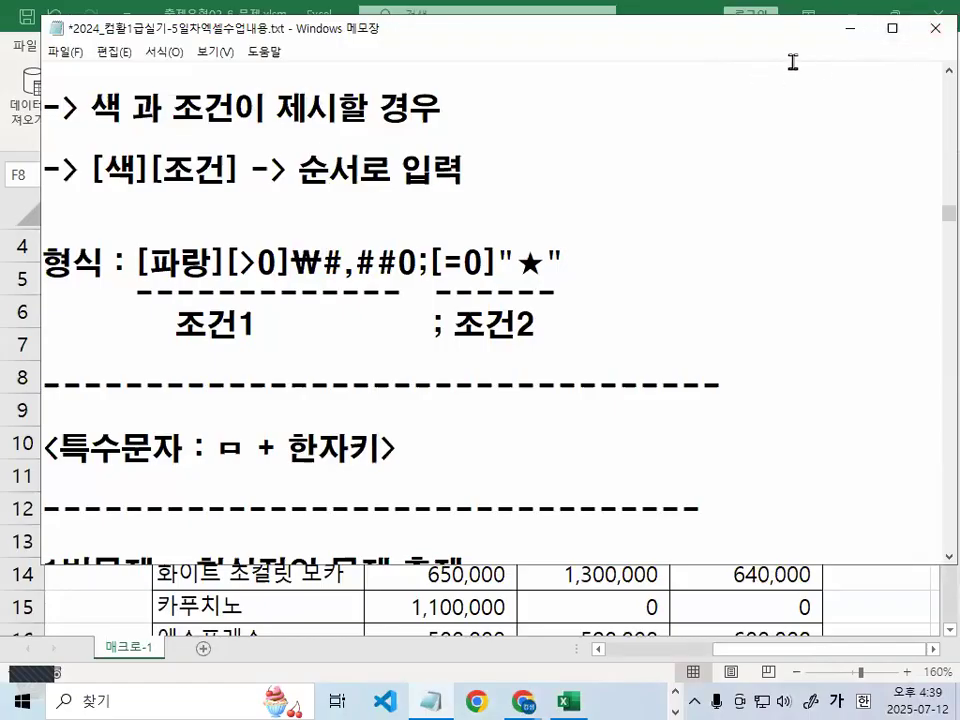
left_click(848, 40)
scroll(500, 440, "down", 2)
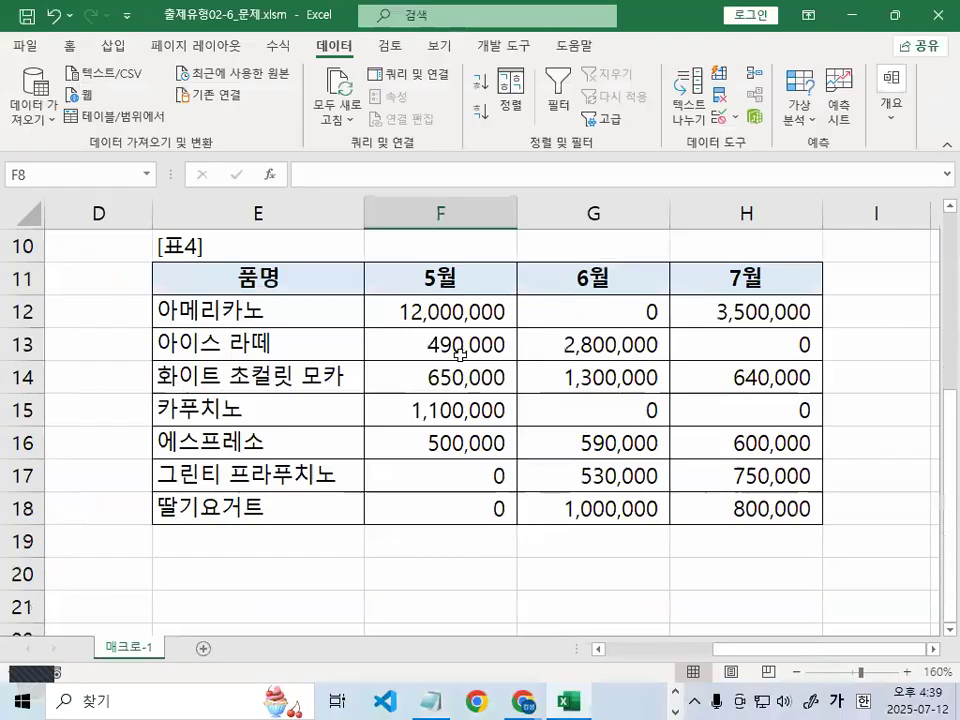
left_click_drag(430, 311, 745, 508)
mouse_move(710, 436)
left_mouse_down()
mouse_move(637, 498)
mouse_move(662, 283)
mouse_move(677, 448)
left_mouse_up()
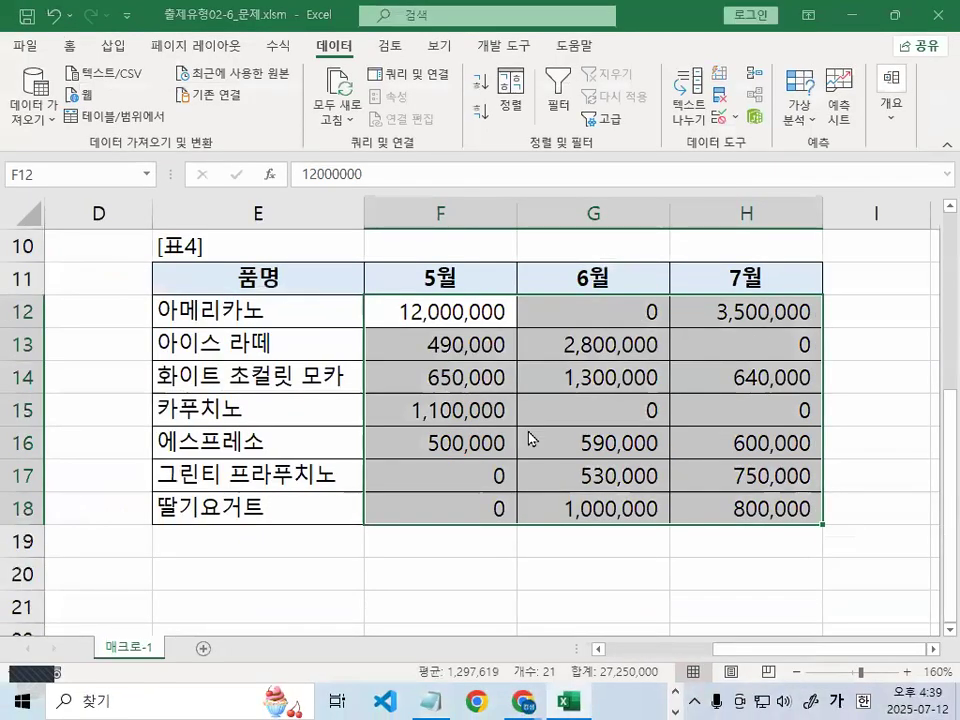
key("ctrl+1")
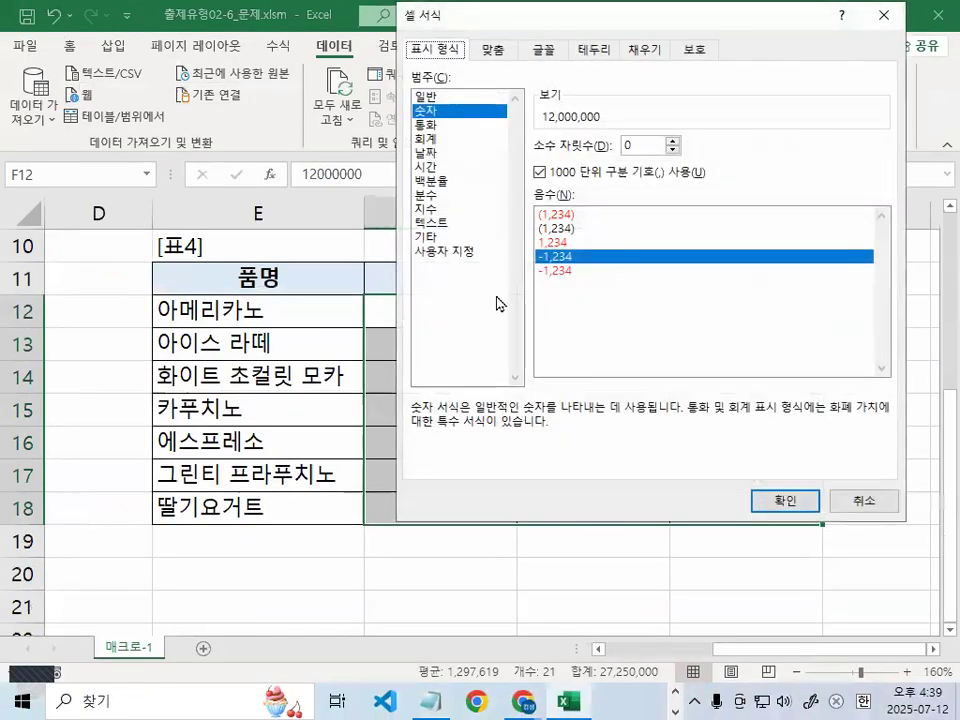
left_click(458, 252)
left_click_drag(611, 162, 486, 148)
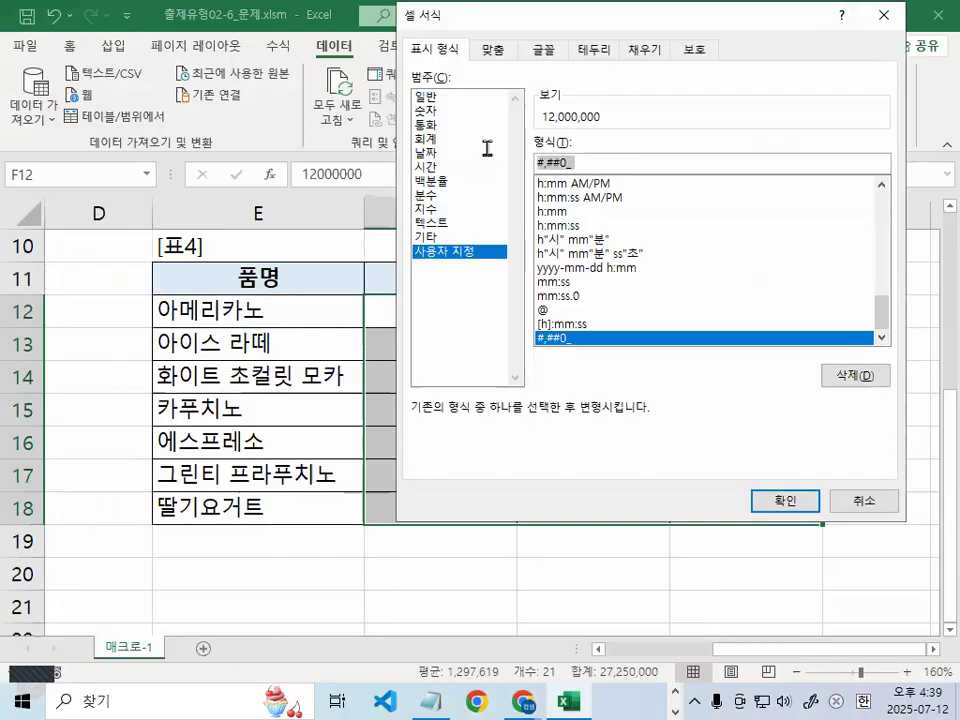
mouse_move(629, 178)
left_mouse_down()
mouse_move(631, 166)
mouse_move(628, 194)
left_mouse_up()
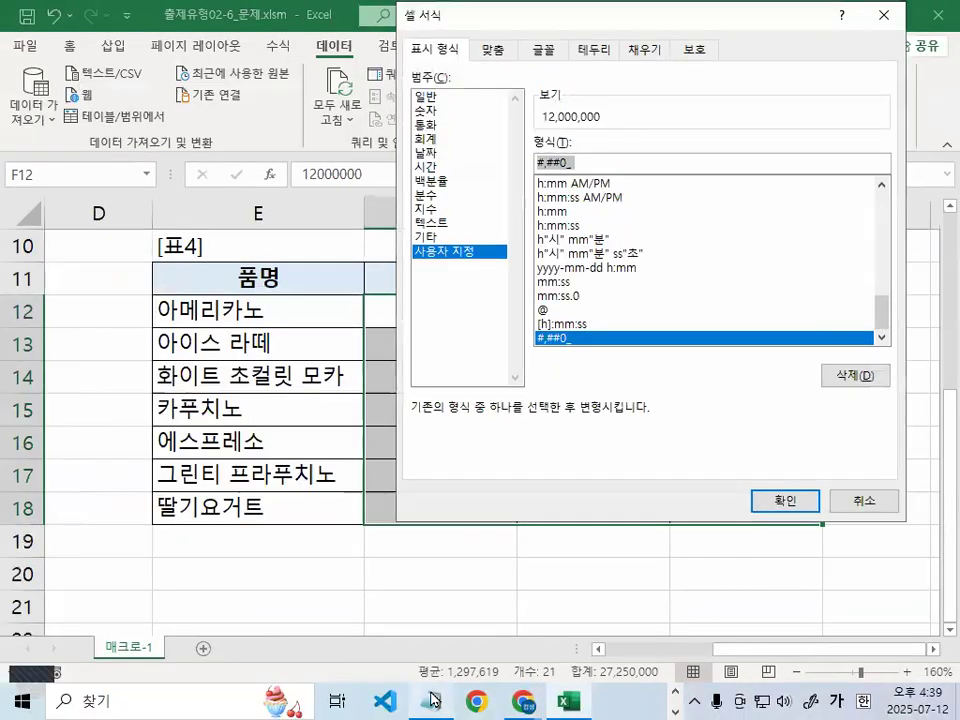
left_click(427, 713)
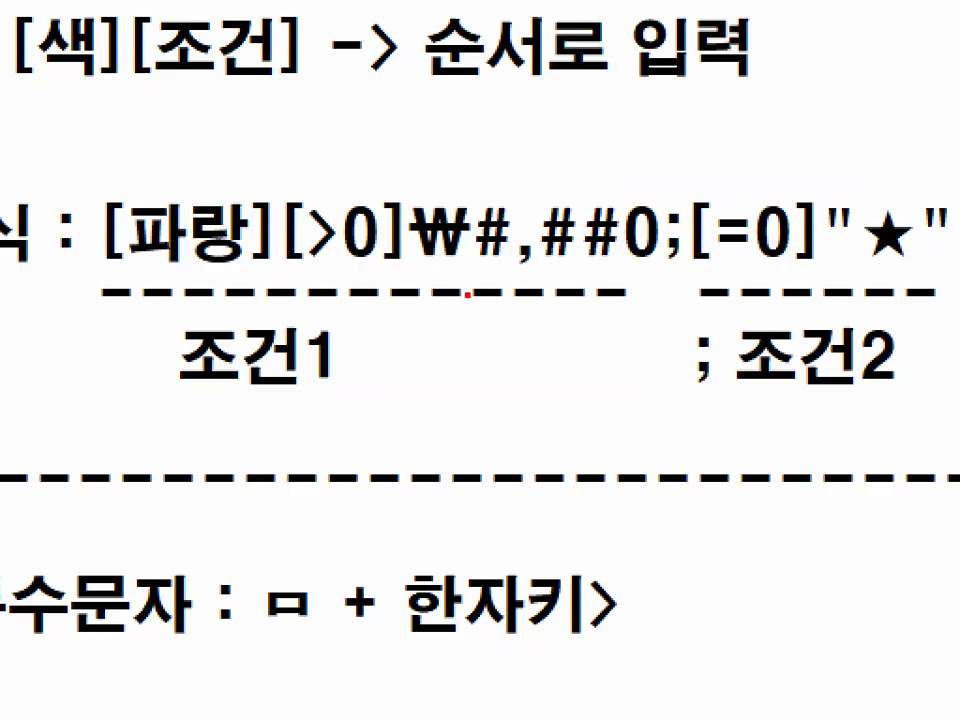
mouse_move(444, 266)
left_mouse_down()
mouse_move(421, 267)
mouse_move(670, 265)
left_mouse_up()
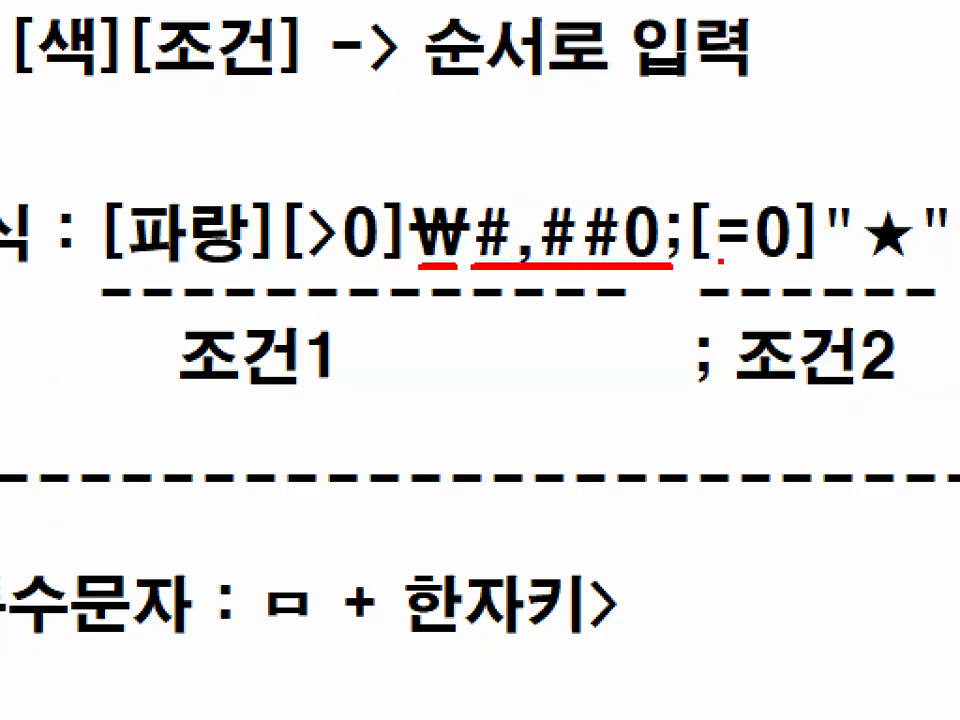
left_click_drag(706, 268, 955, 268)
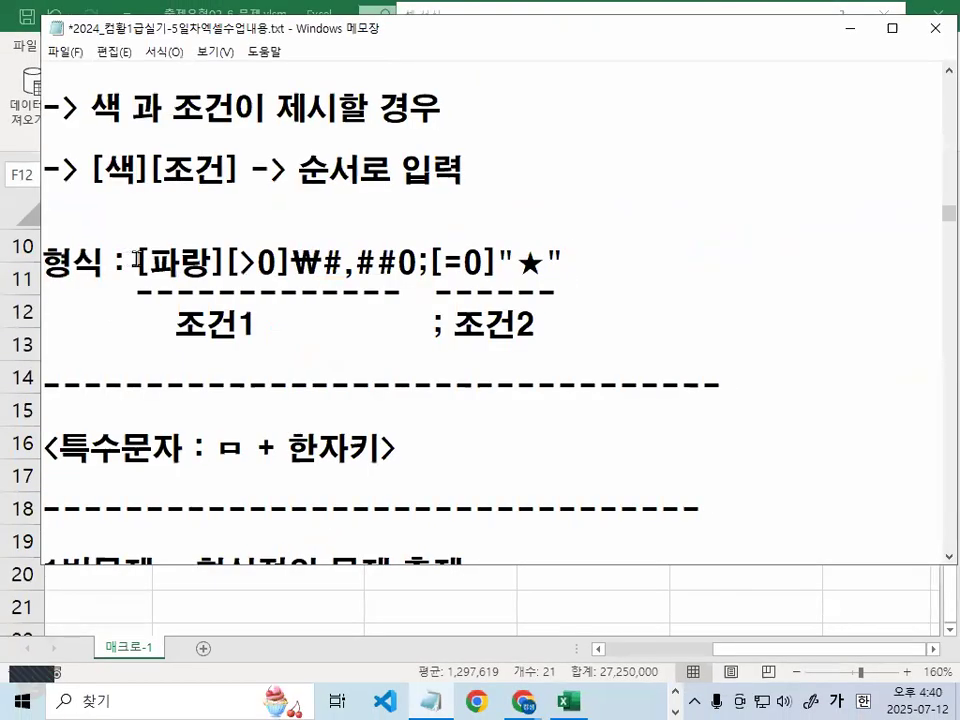
Copy the custom format code from the notes and apply it to F12:H18 as a Custom type
left_click_drag(102, 235, 626, 235)
left_click_drag(398, 263, 568, 259)
key("ctrl+c")
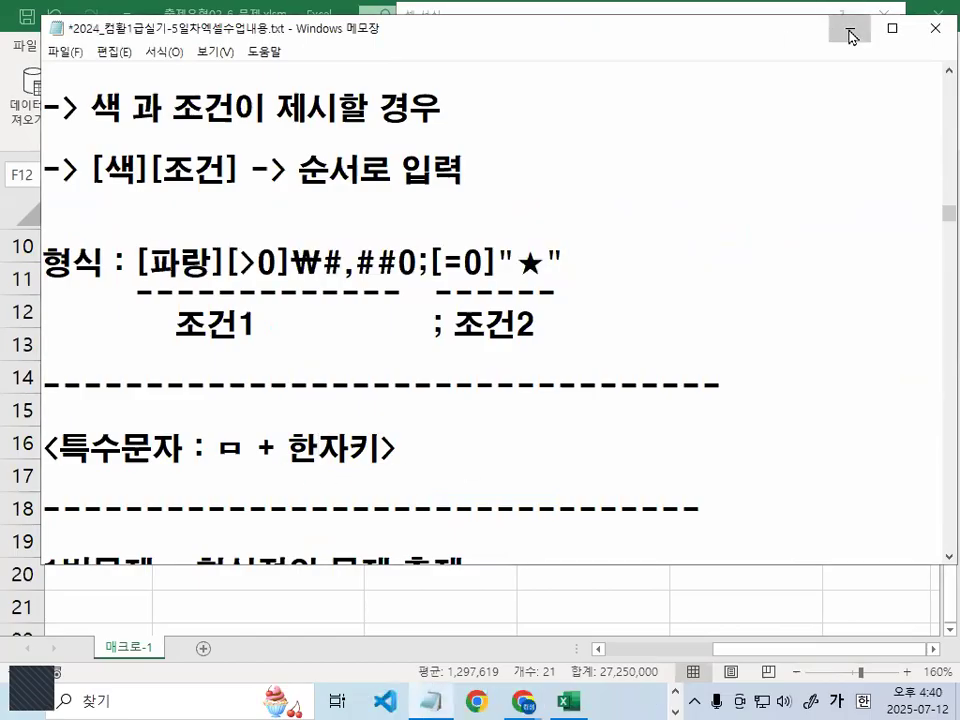
left_click(849, 28)
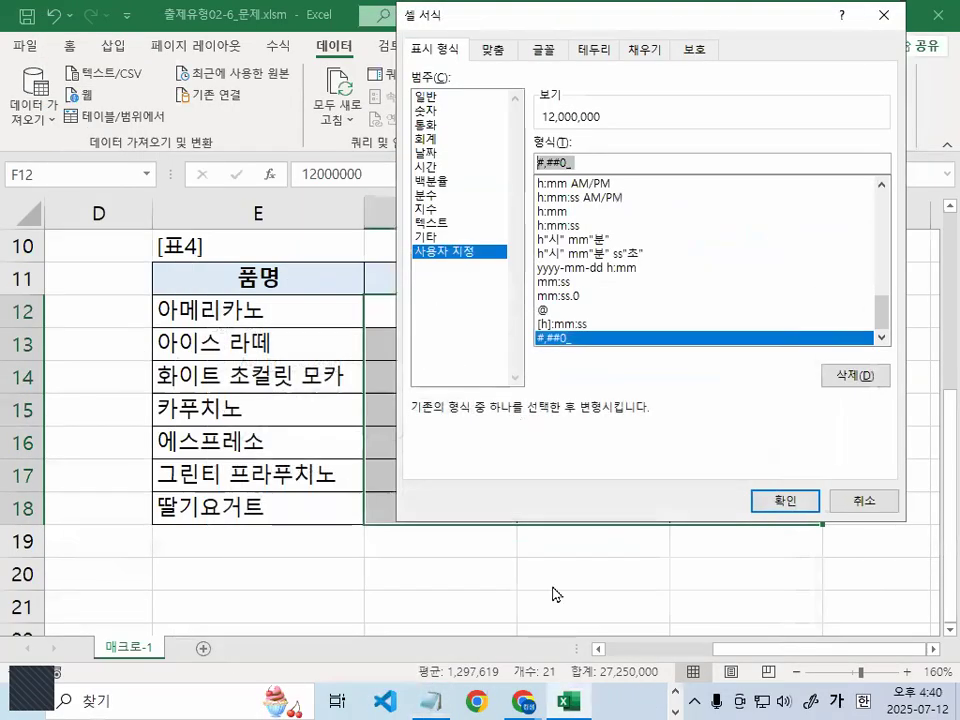
key("ctrl+v")
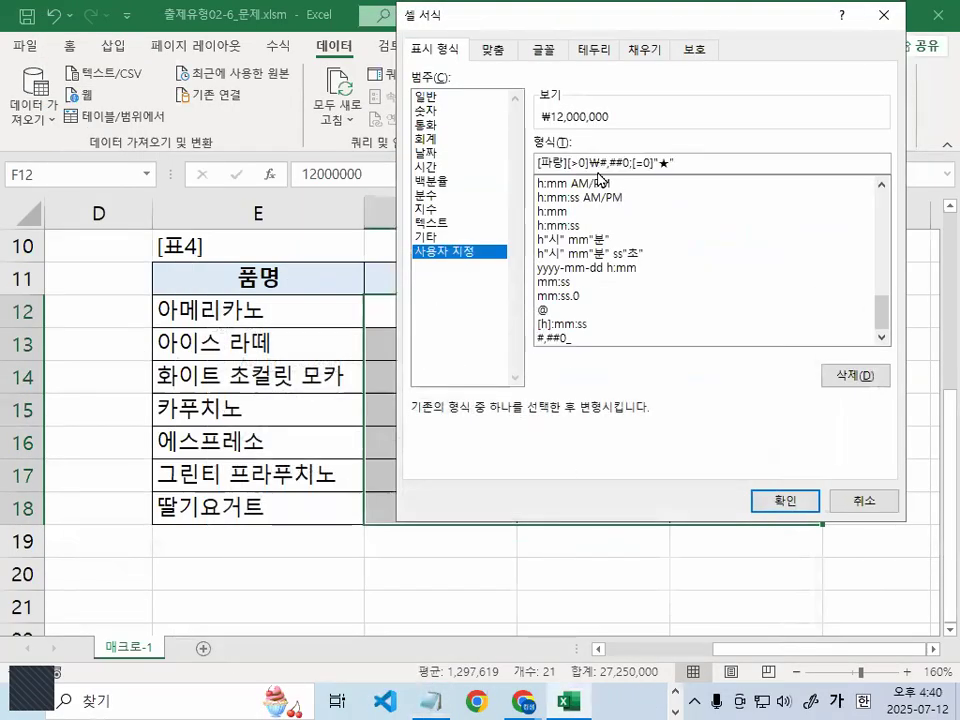
left_click(786, 500)
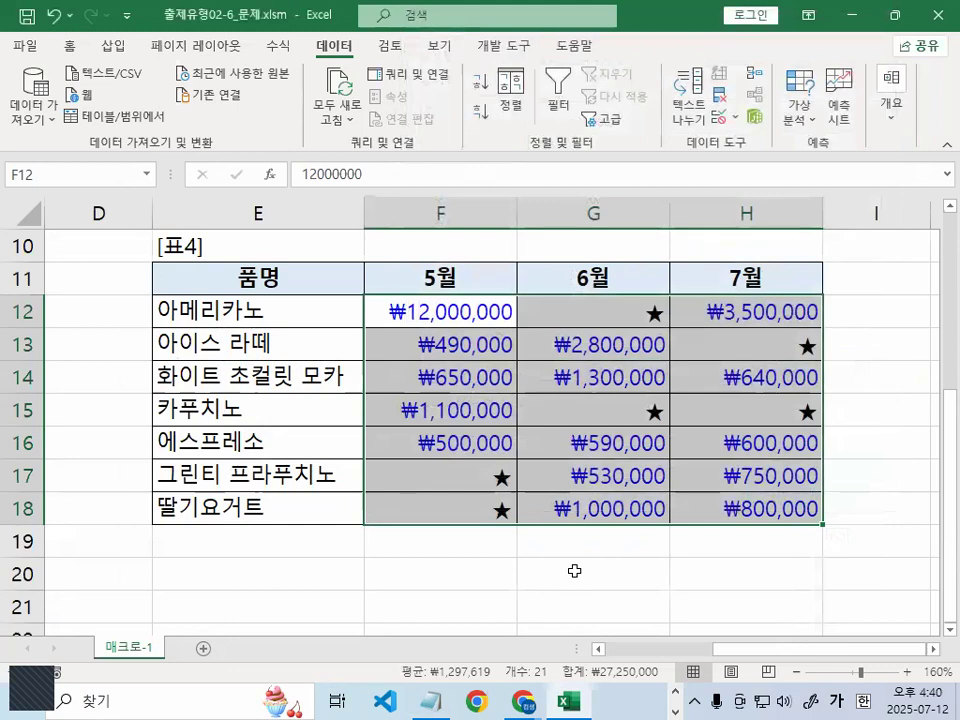
left_click(574, 566)
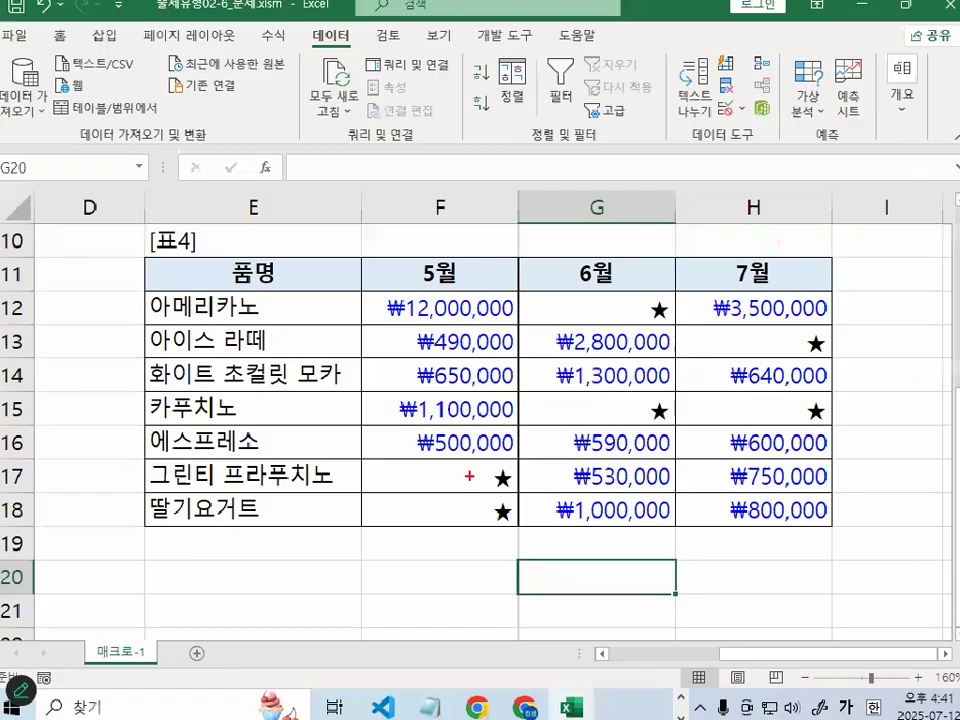
Check that F17, F18, G12 and G15 store 0 while displaying ★
left_click(468, 508)
double_click(466, 471)
key("Escape")
double_click(475, 512)
key("Escape")
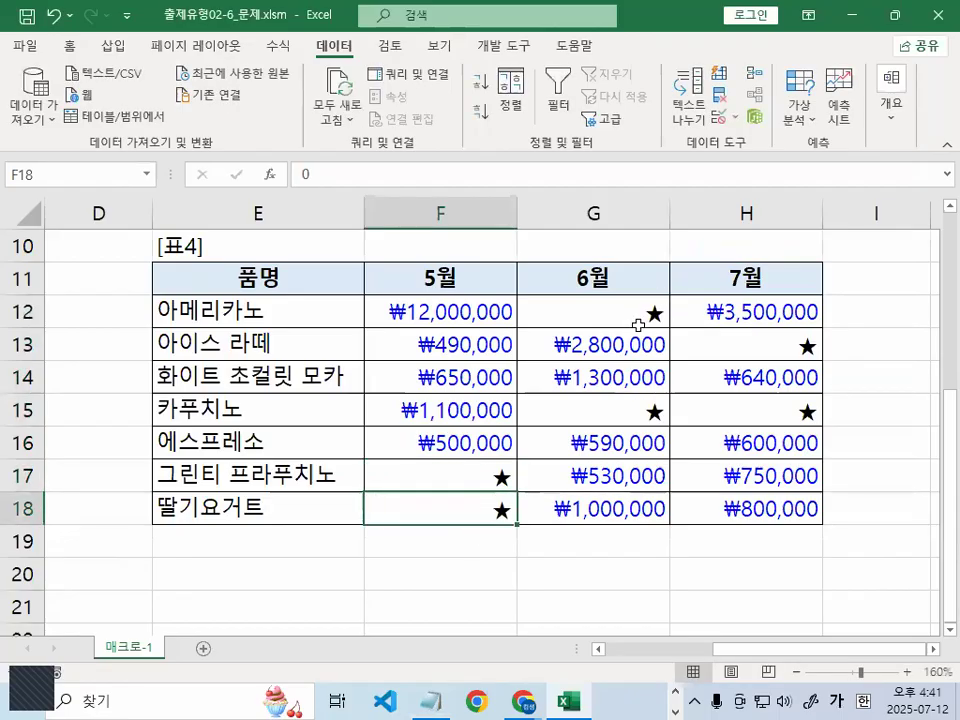
double_click(640, 319)
key("Escape")
left_click(632, 405)
double_click(632, 408)
key("Escape")
Zoom in to mark the ₩ sign and 12,000,000 in F12, then reselect F12:H18
key("ctrl+1")
left_click(408, 332)
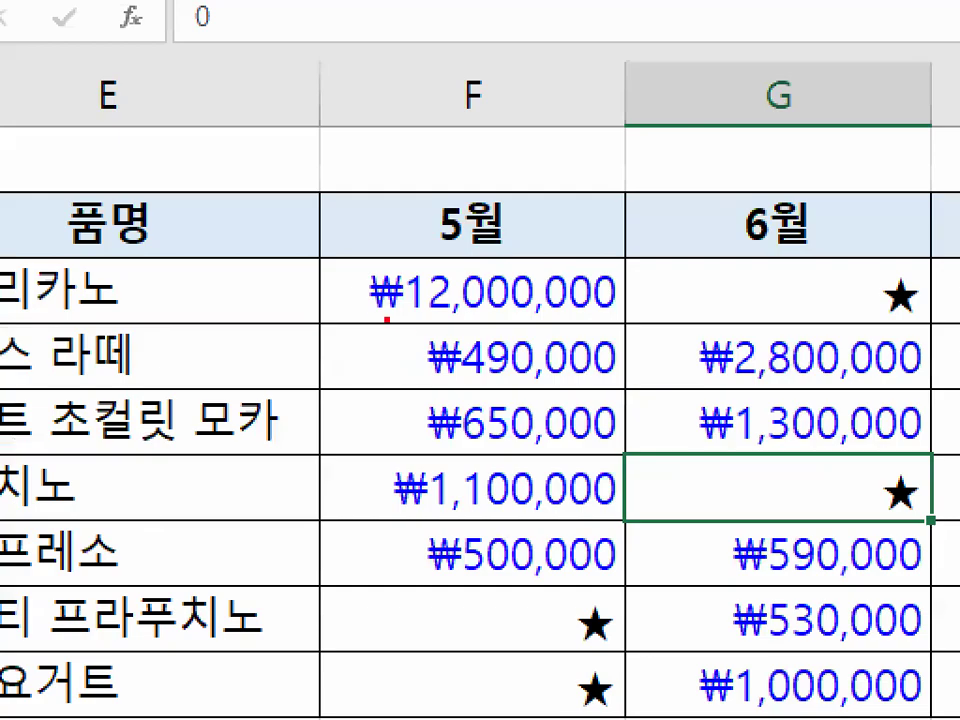
left_click_drag(386, 322, 428, 316)
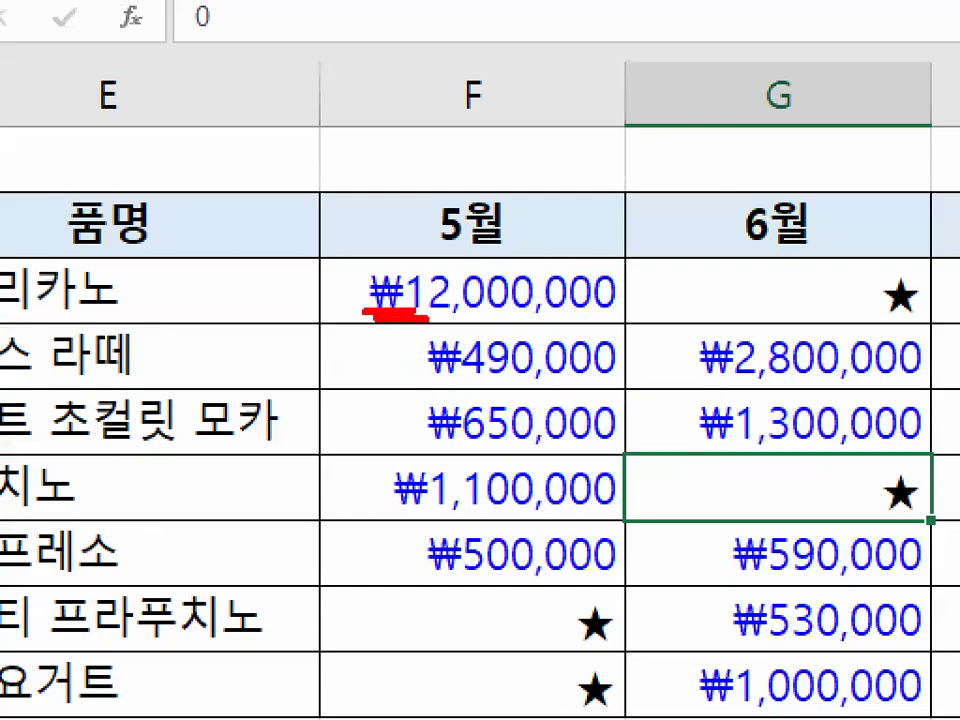
mouse_move(621, 321)
left_mouse_down()
mouse_move(580, 334)
mouse_move(628, 316)
left_mouse_up()
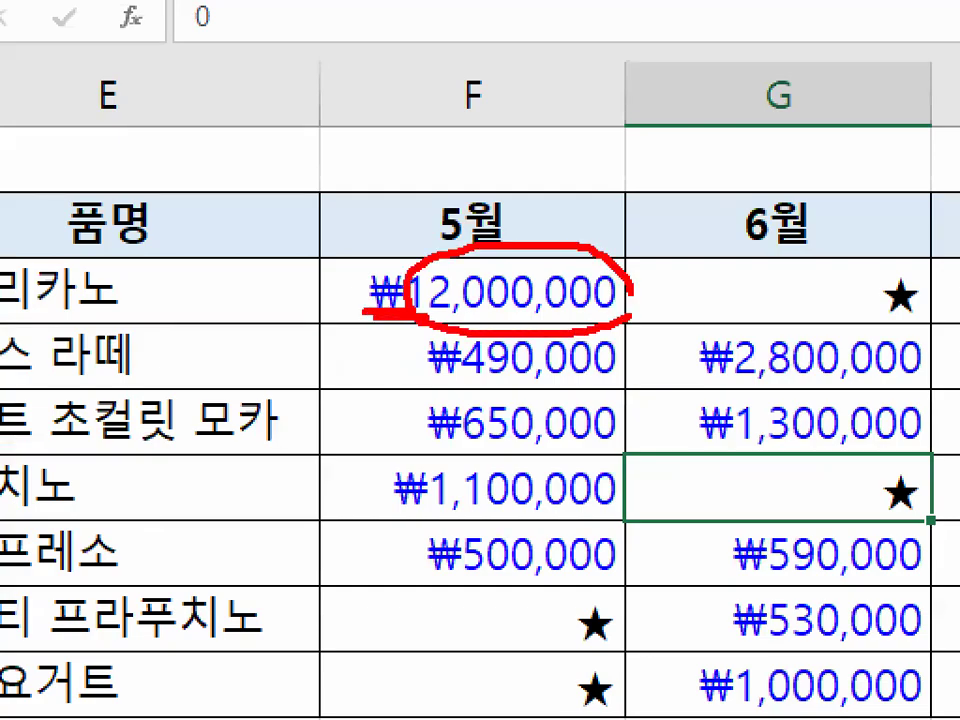
key("Escape")
mouse_move(440, 311)
left_mouse_down()
mouse_move(677, 332)
mouse_move(712, 516)
left_mouse_up()
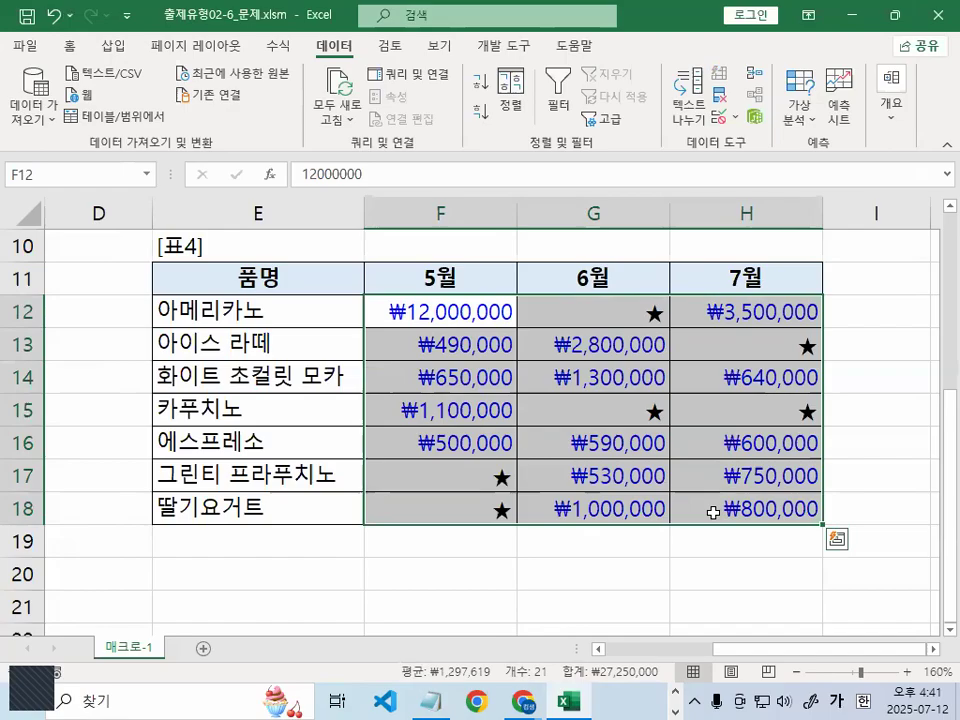
left_click(673, 583)
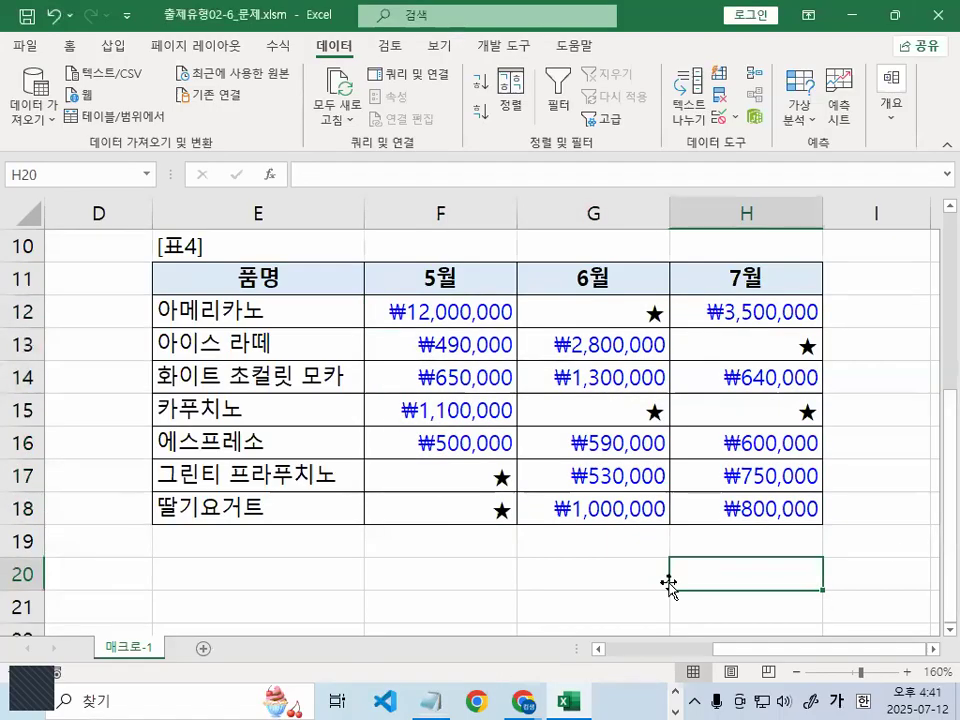
left_click(440, 697)
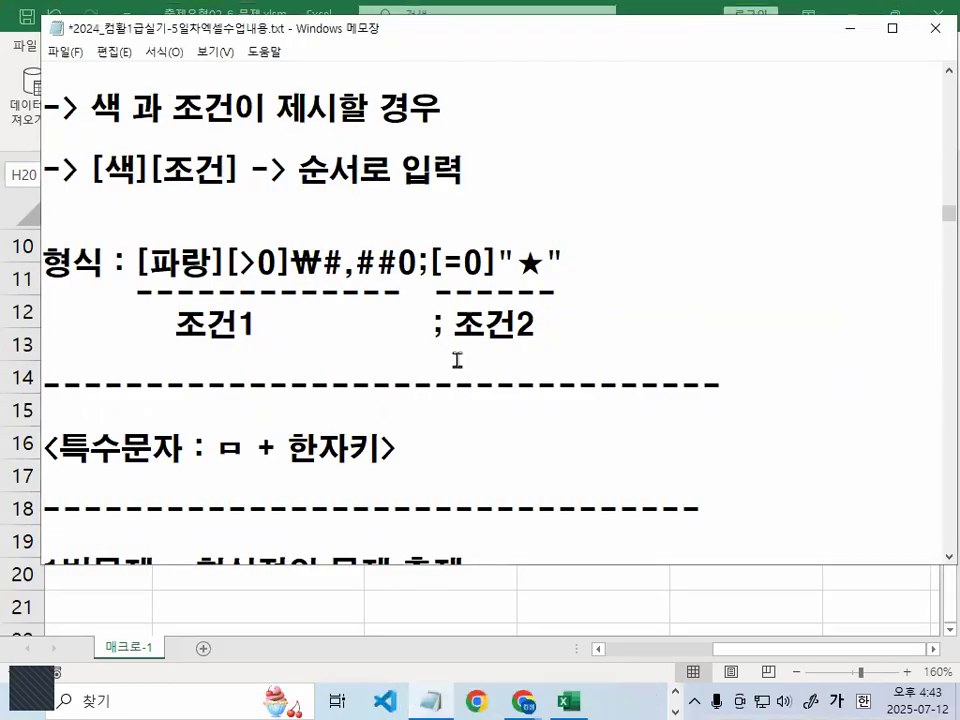
left_click_drag(118, 262, 521, 260)
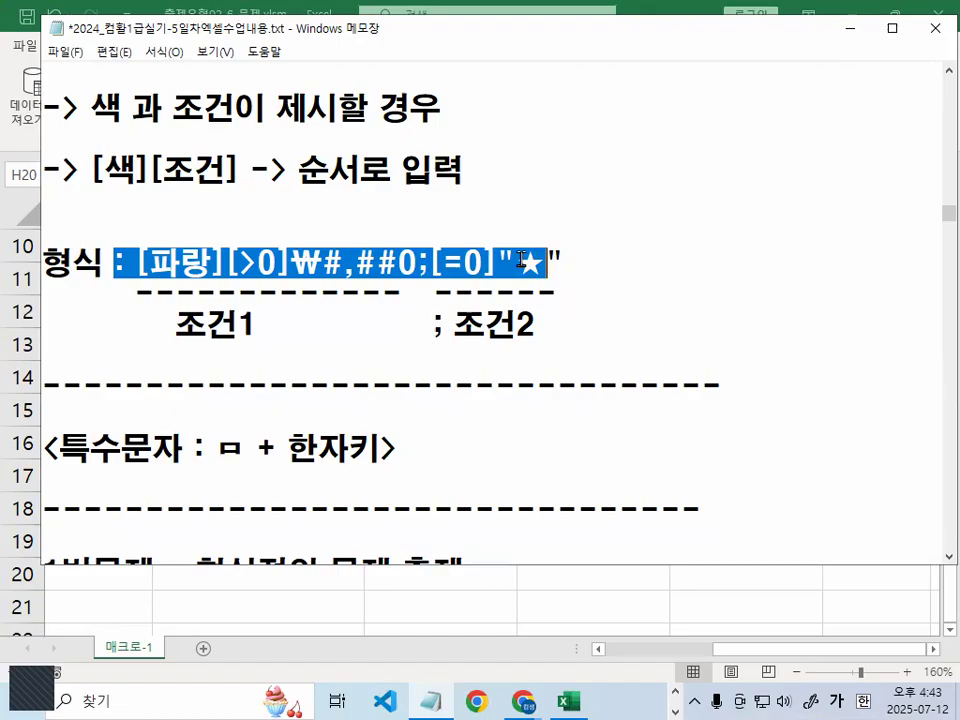
left_click(388, 405)
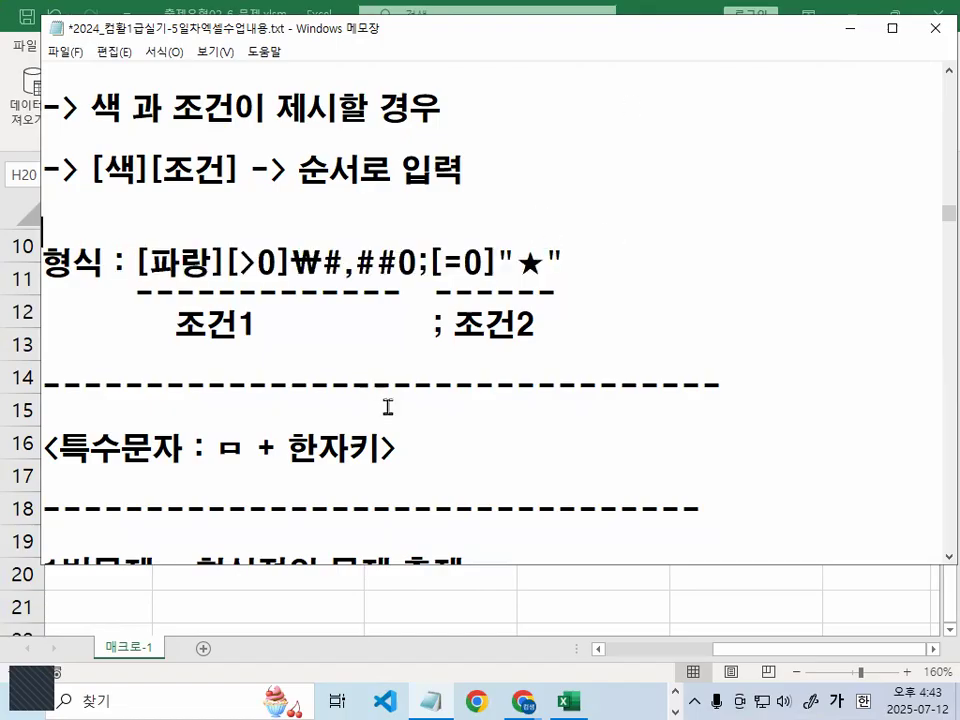
scroll(392, 398, "down", 1)
scroll(397, 388, "up", 3)
scroll(397, 388, "up", 7)
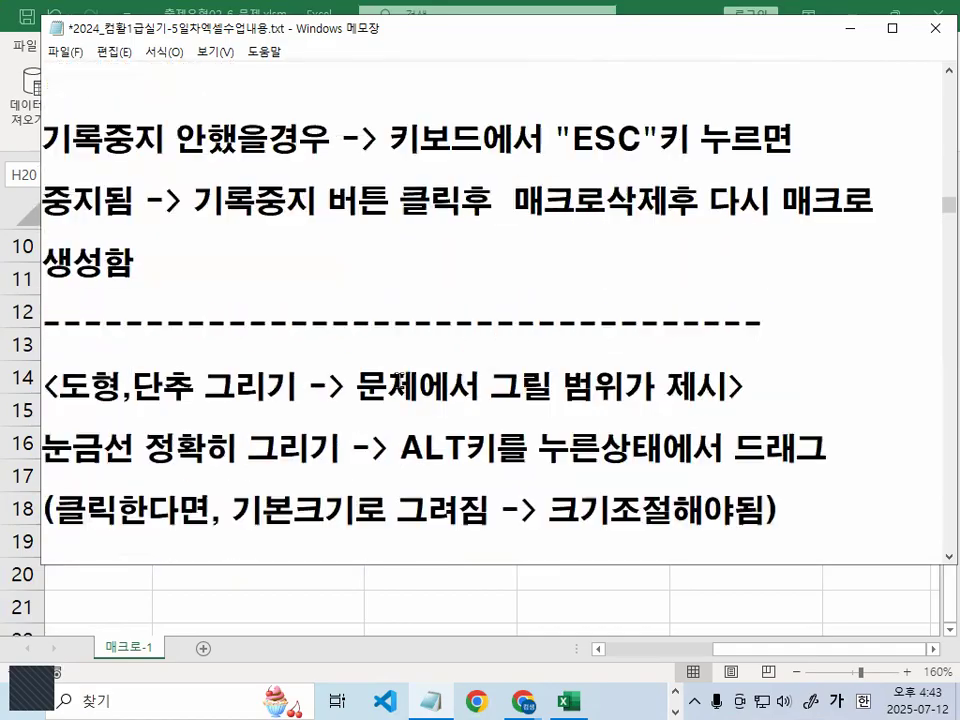
scroll(398, 380, "up", 1)
scroll(368, 338, "down", 1)
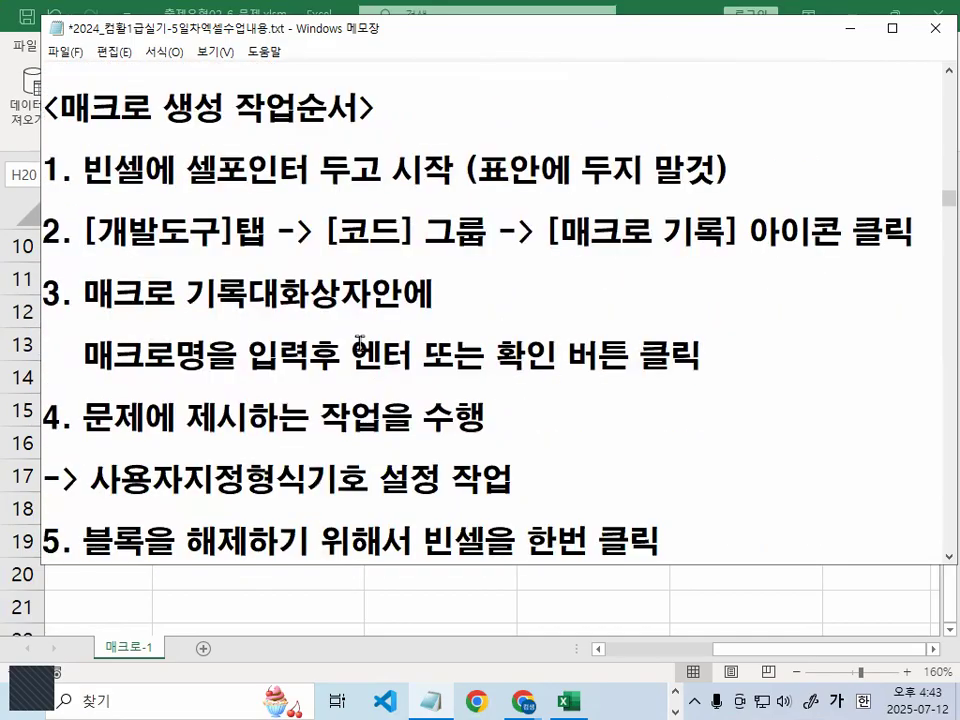
left_click_drag(93, 185, 710, 188)
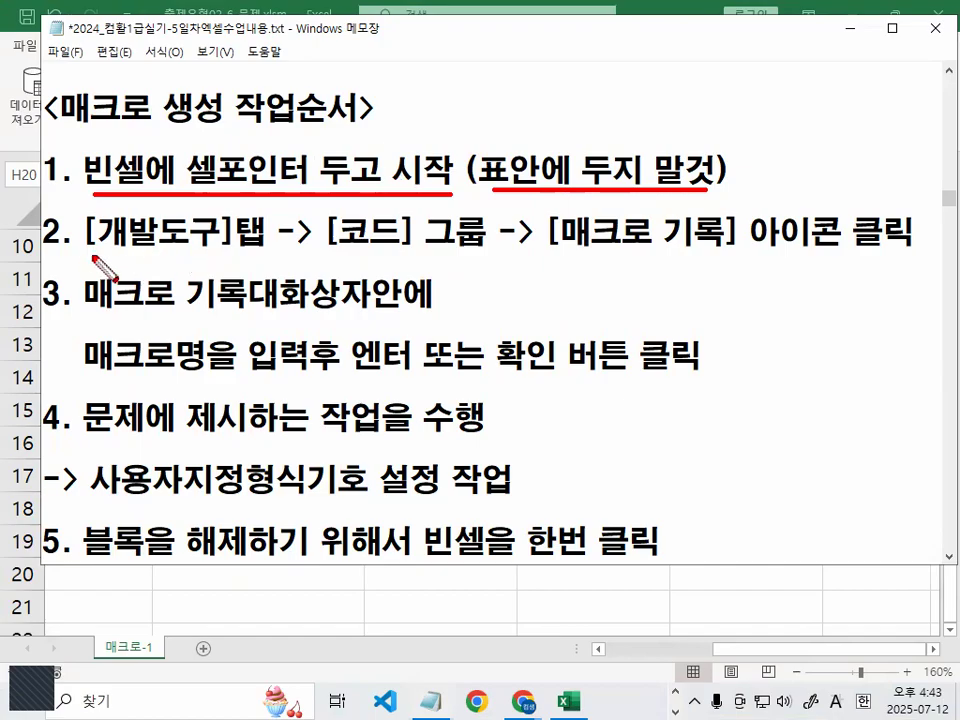
left_click_drag(89, 256, 233, 256)
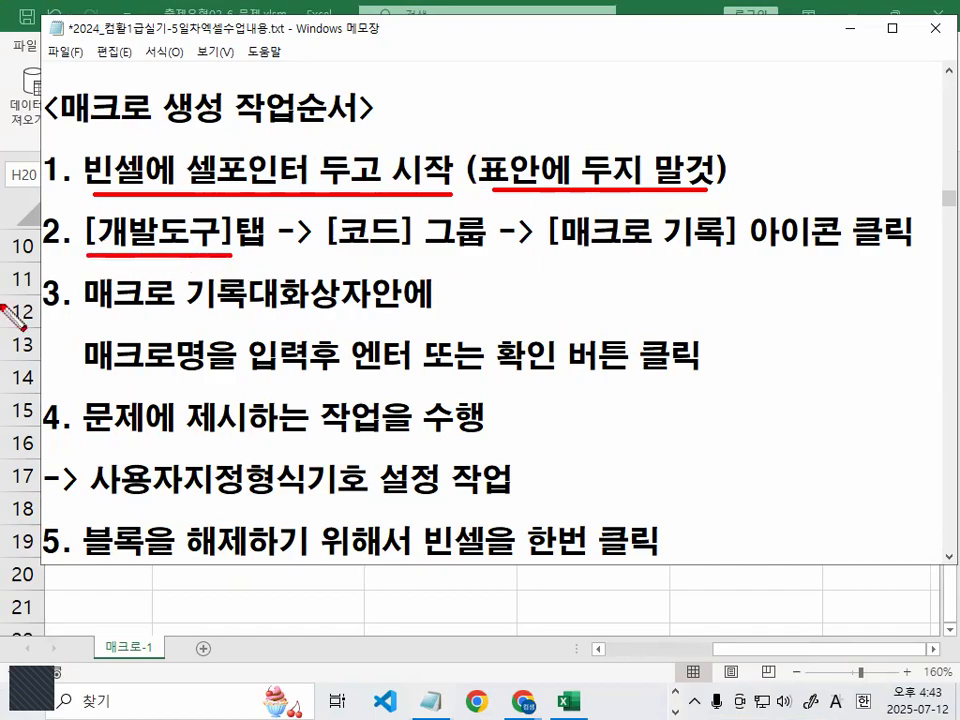
key("Escape")
left_click(852, 30)
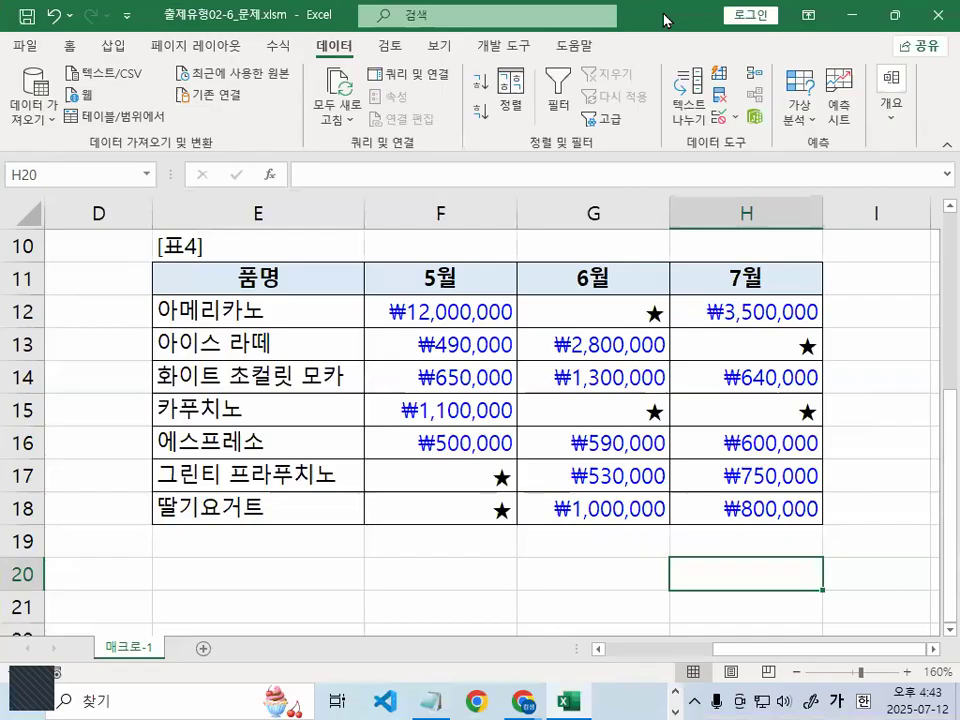
Restore the Excel window from full screen and mark where the developer tools sit on the ribbon
double_click(665, 20)
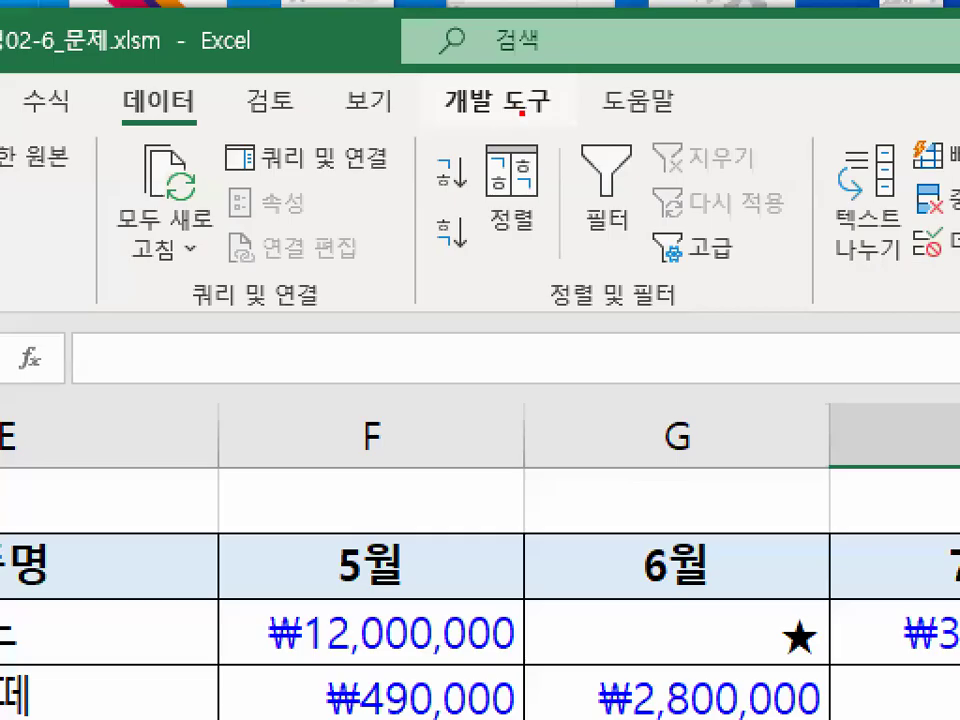
mouse_move(557, 104)
left_mouse_down()
mouse_move(497, 103)
mouse_move(458, 86)
mouse_move(537, 84)
left_mouse_up()
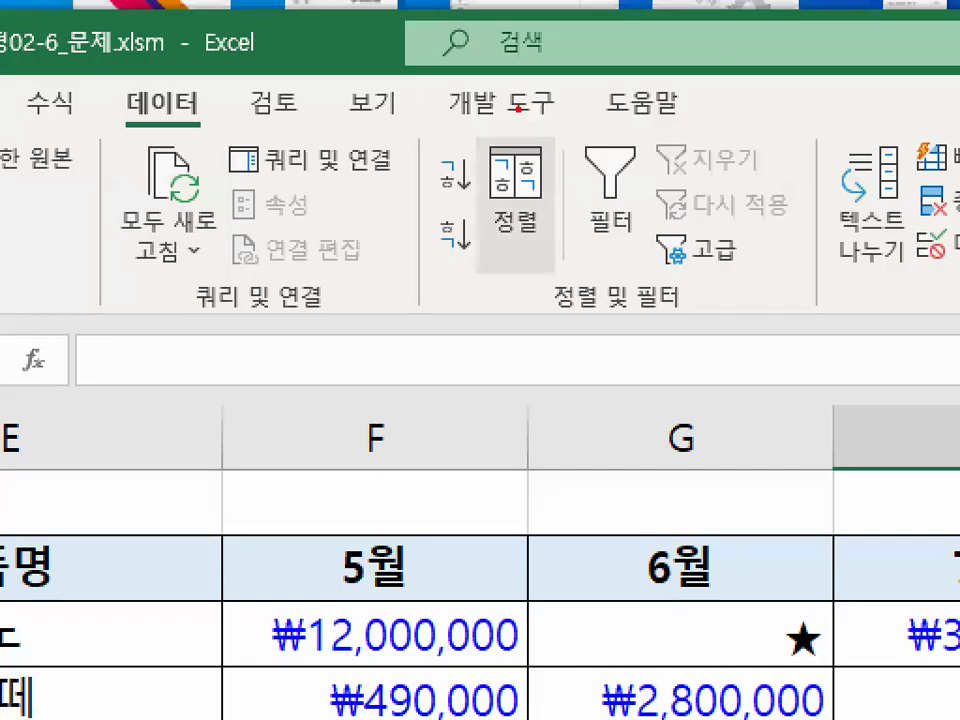
mouse_move(606, 101)
left_mouse_down()
mouse_move(478, 71)
mouse_move(582, 101)
left_mouse_up()
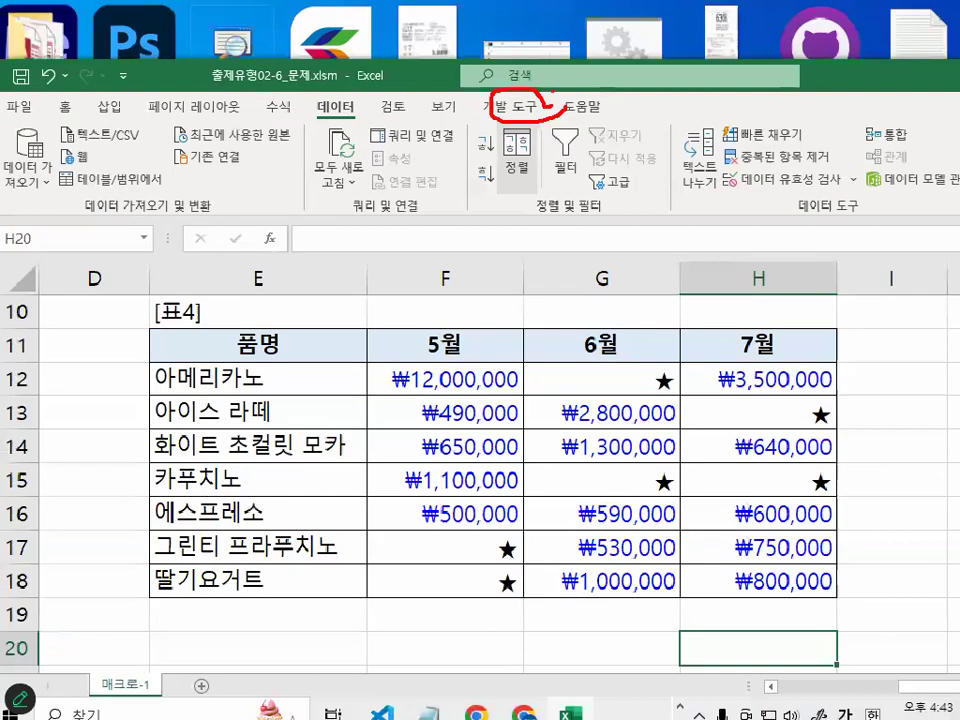
left_click_drag(340, 104, 278, 124)
Mark the neighbouring ribbon sections and bring up the ribbon's Customize the Ribbon option
left_click_drag(443, 133, 489, 115)
mouse_move(600, 114)
left_mouse_down()
mouse_move(538, 89)
mouse_move(571, 113)
left_mouse_up()
mouse_move(404, 102)
left_mouse_down()
mouse_move(379, 115)
mouse_move(414, 97)
left_mouse_up()
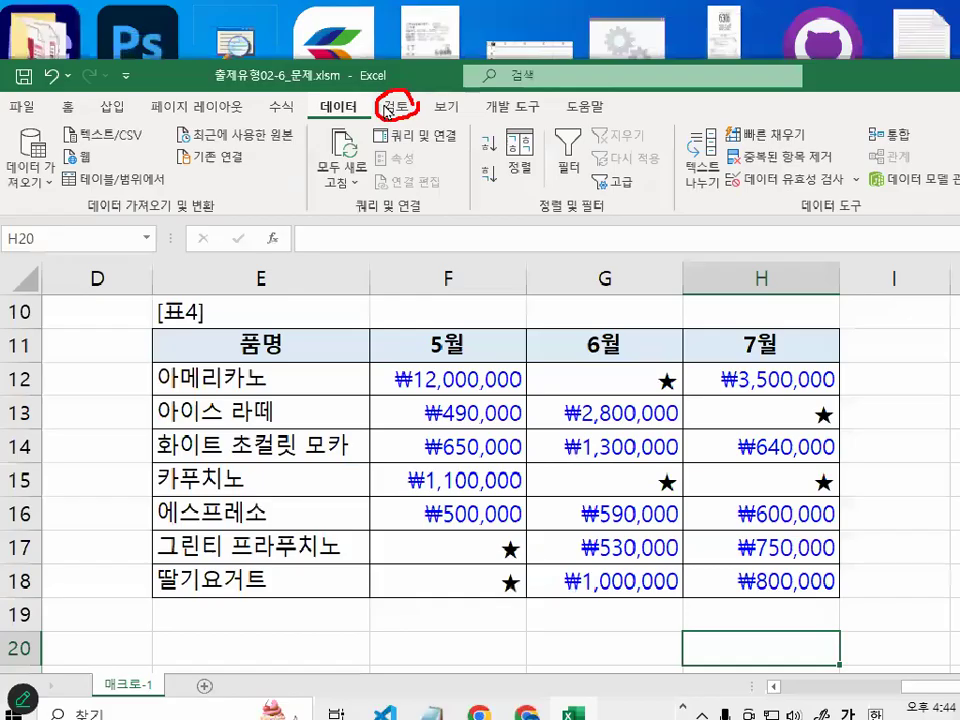
right_click(401, 104)
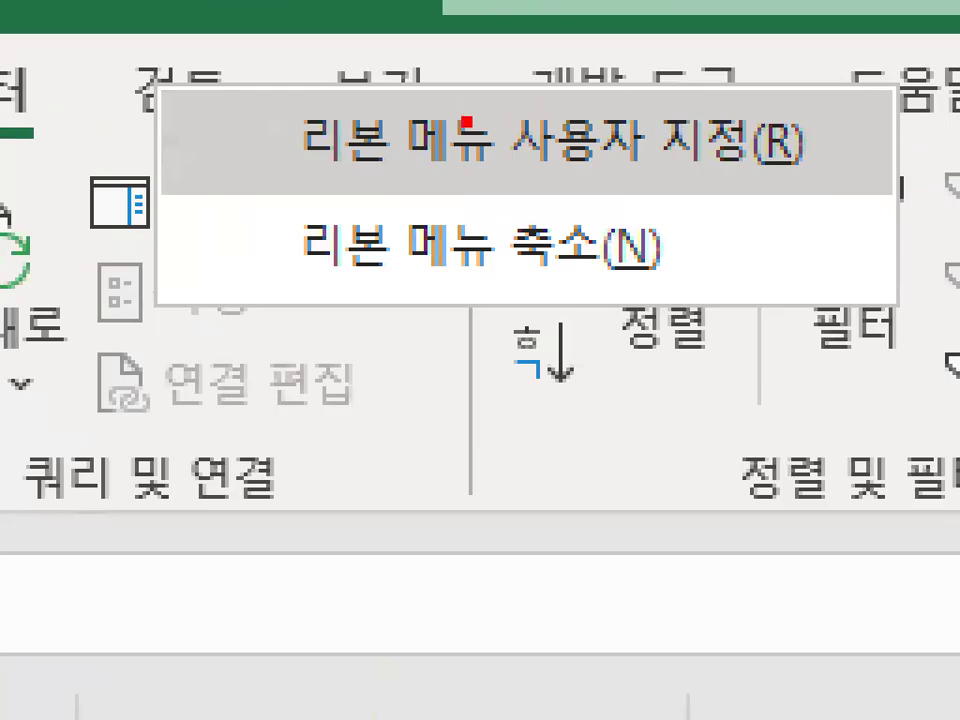
left_click_drag(289, 212, 868, 212)
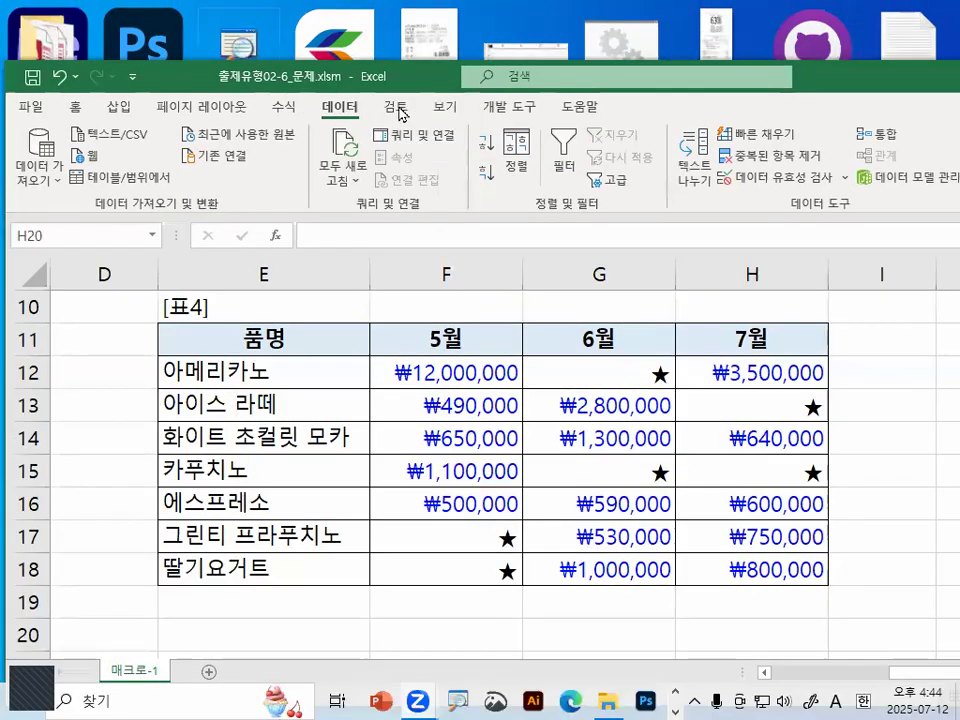
Uncheck 개발 도구 (Developer) in Customize Ribbon and confirm with 확인
right_click(401, 112)
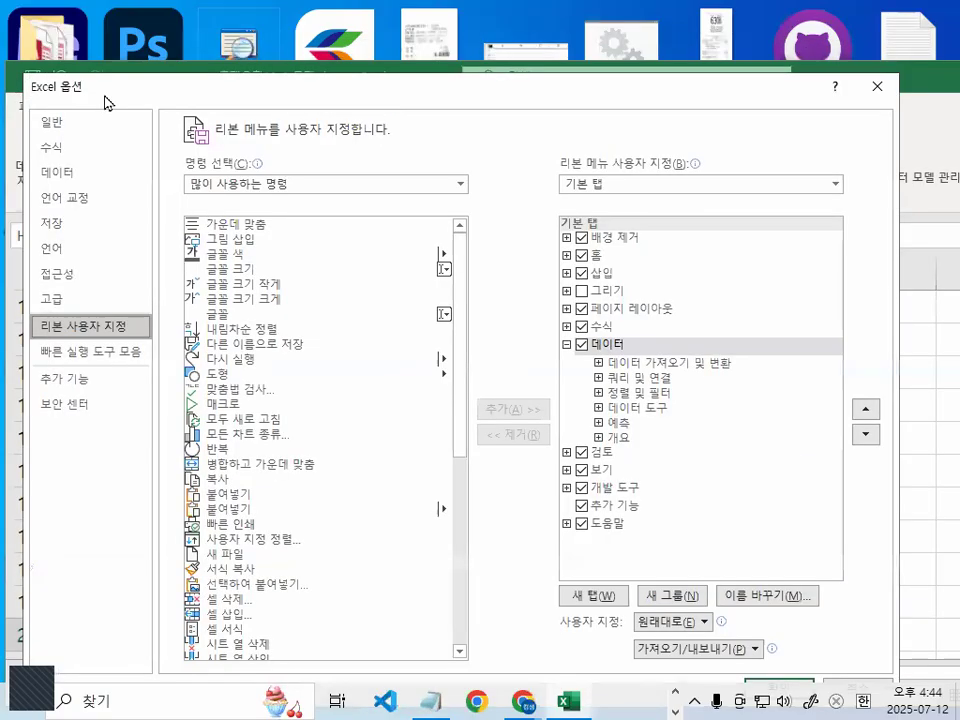
mouse_move(111, 93)
left_mouse_down()
mouse_move(64, 111)
mouse_move(113, 88)
left_mouse_up()
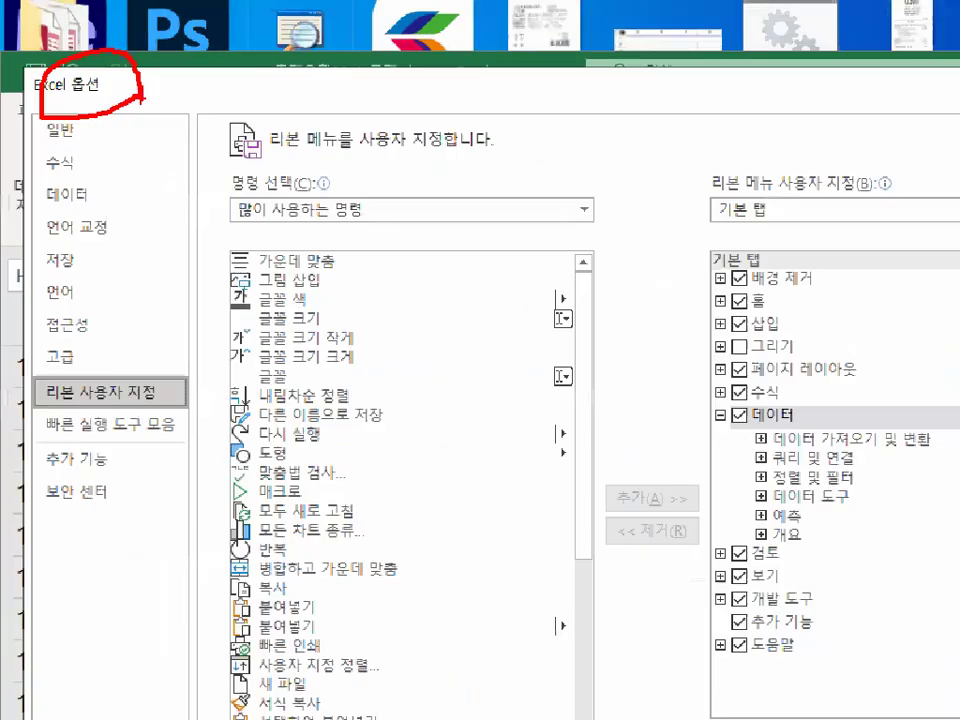
mouse_move(147, 328)
left_mouse_down()
mouse_move(56, 335)
mouse_move(53, 315)
mouse_move(137, 318)
left_mouse_up()
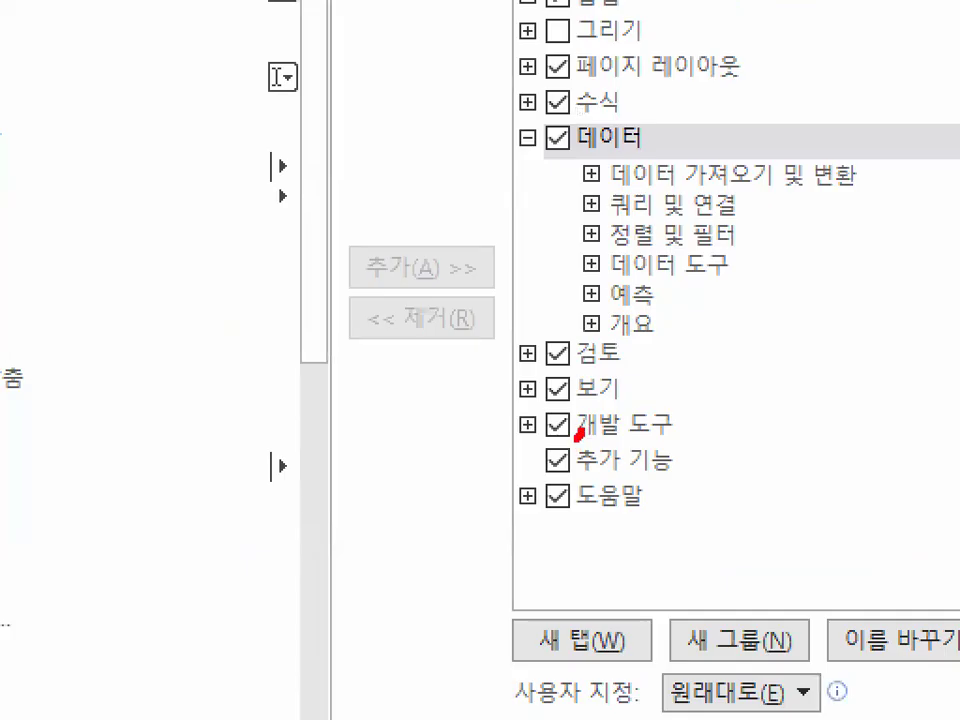
mouse_move(579, 434)
left_mouse_down()
mouse_move(561, 407)
mouse_move(578, 437)
left_mouse_up()
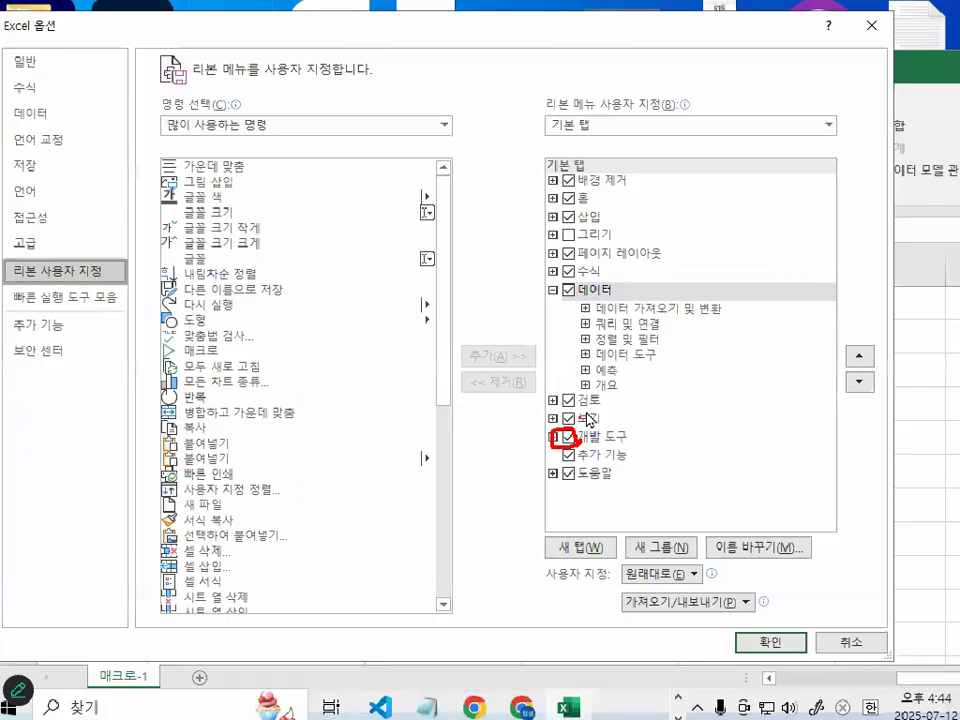
left_click(576, 438)
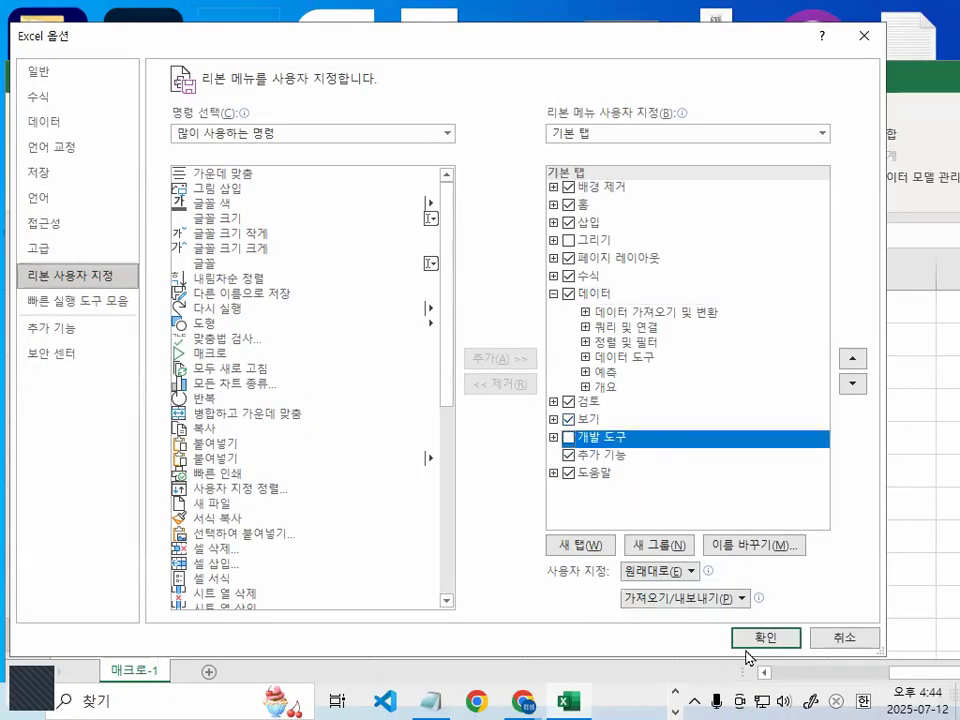
left_click(770, 642)
mouse_move(645, 157)
left_mouse_down()
mouse_move(607, 182)
mouse_move(617, 170)
left_mouse_up()
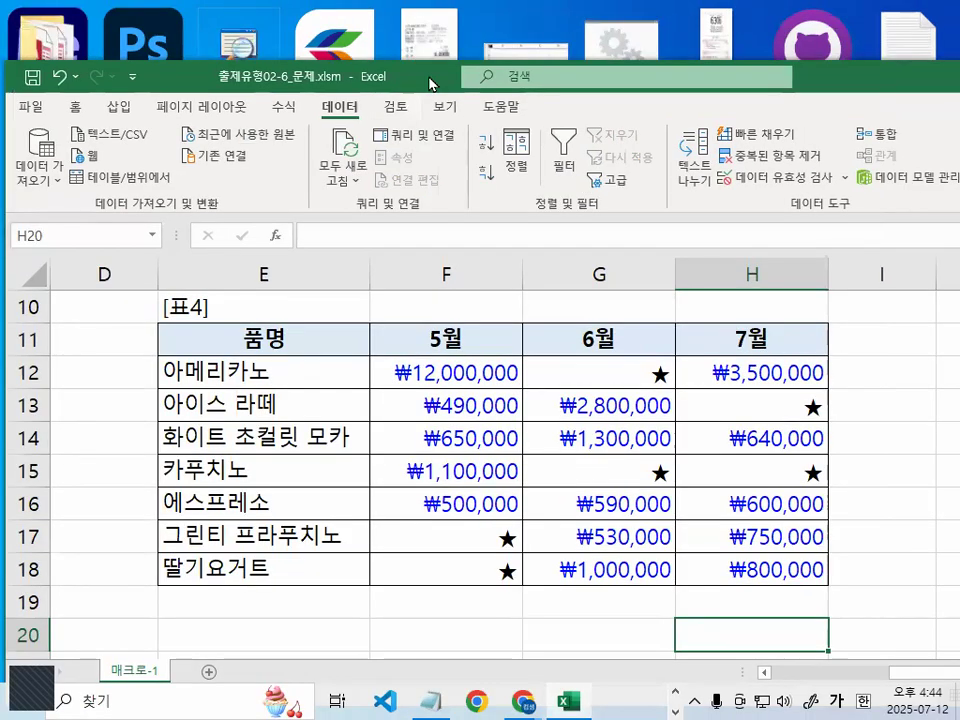
Move the window up and resize its bottom edge so rows 18–20 and the status bar show
left_click_drag(437, 75, 439, 20)
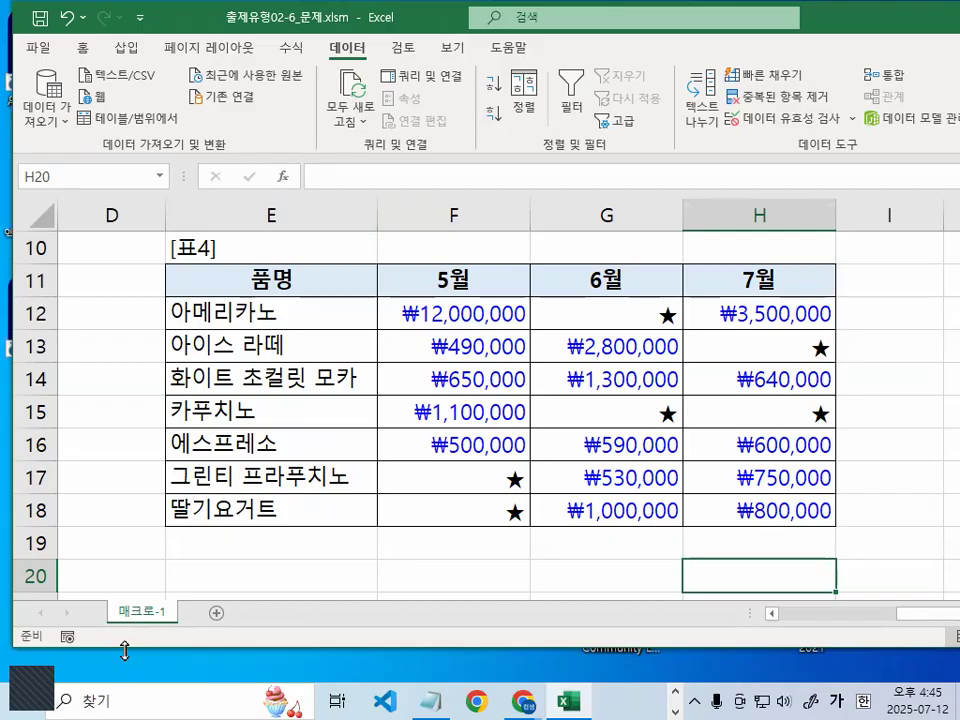
left_click_drag(125, 650, 125, 537)
key("ctrl+1")
left_click(123, 561)
mouse_move(313, 357)
left_mouse_down()
mouse_move(117, 433)
mouse_move(293, 492)
mouse_move(320, 490)
left_mouse_up()
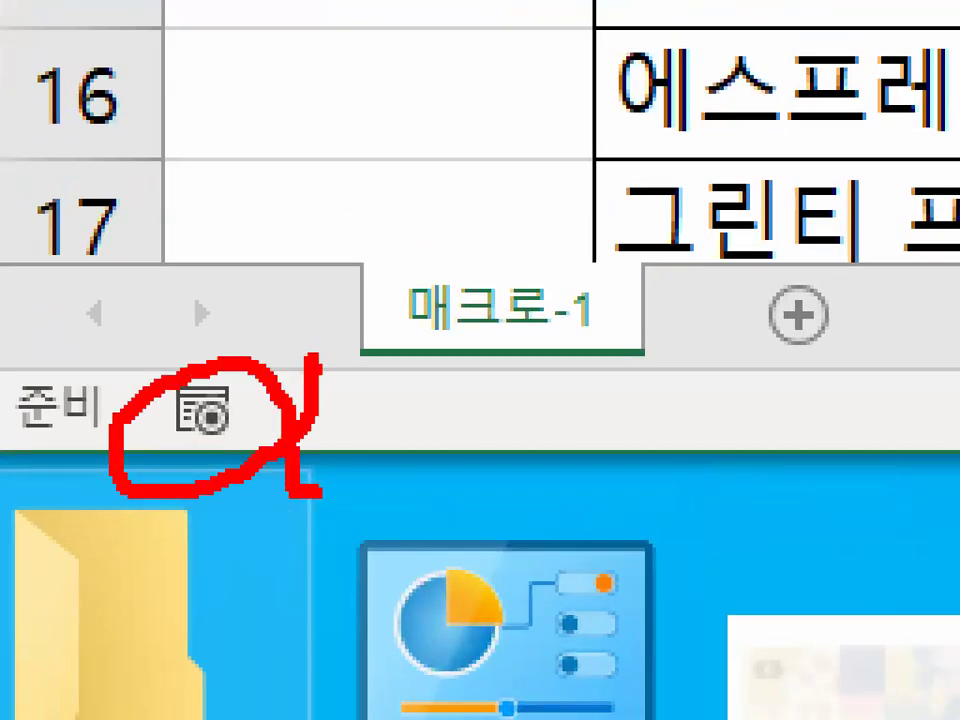
key("Escape")
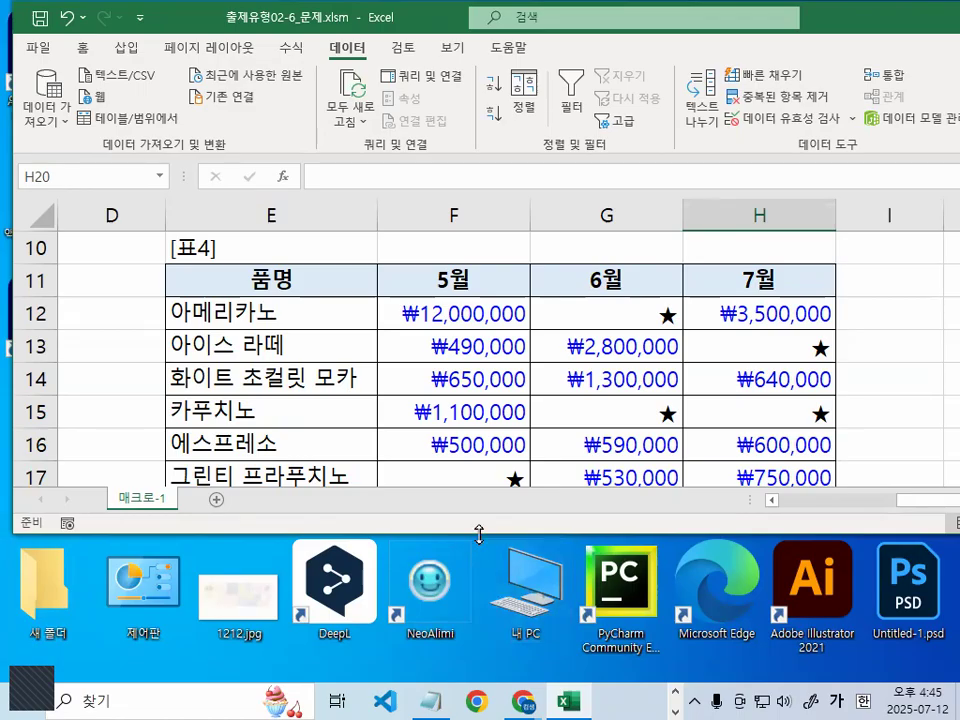
left_click_drag(479, 533, 479, 640)
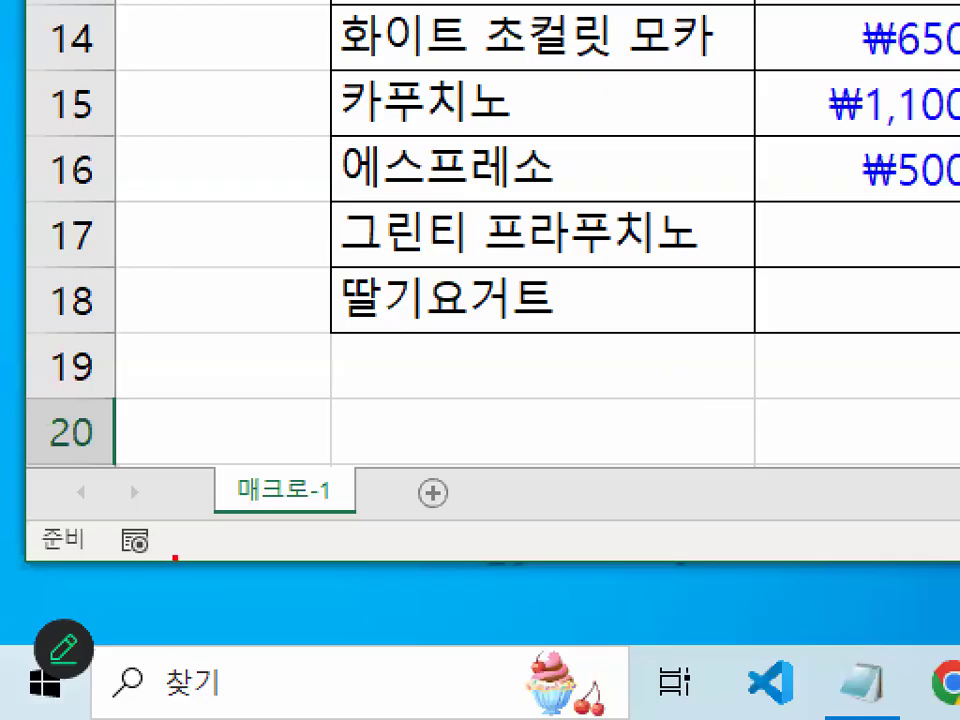
mouse_move(93, 646)
left_mouse_down()
mouse_move(86, 611)
mouse_move(93, 635)
left_mouse_up()
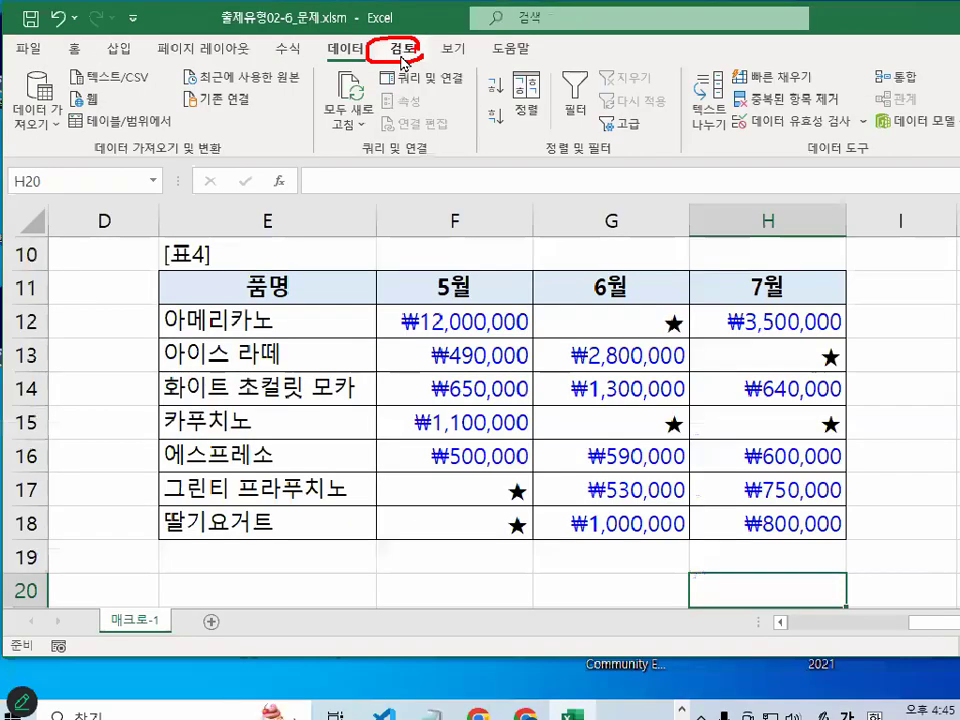
Re-enable the 개발 도구 (Developer) tab through 리본 메뉴 사용자 지정 and confirm
right_click(406, 88)
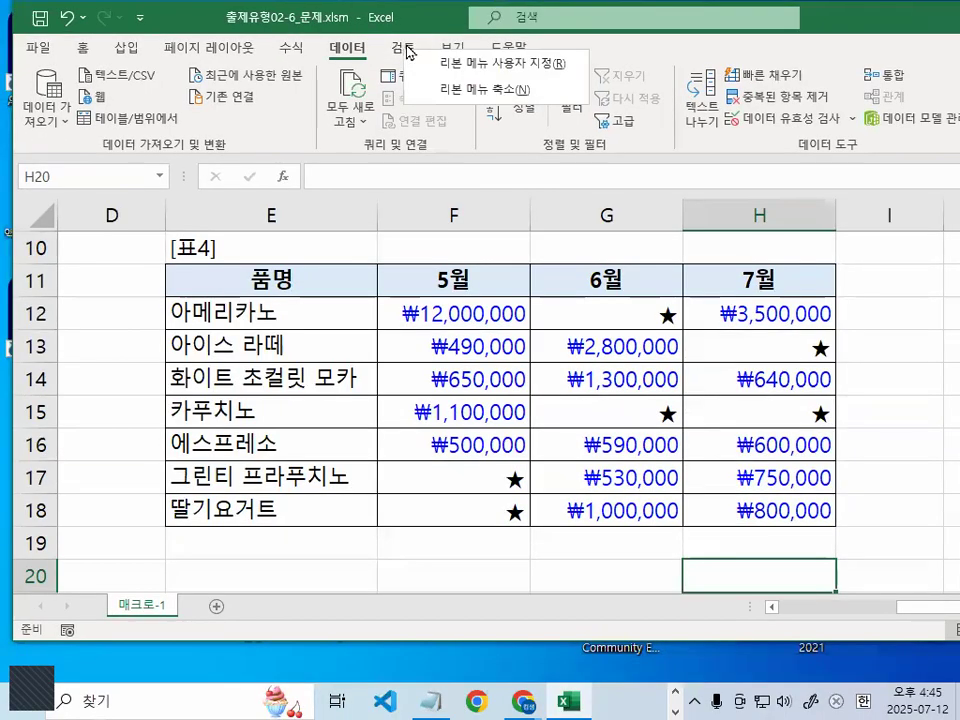
left_click(455, 66)
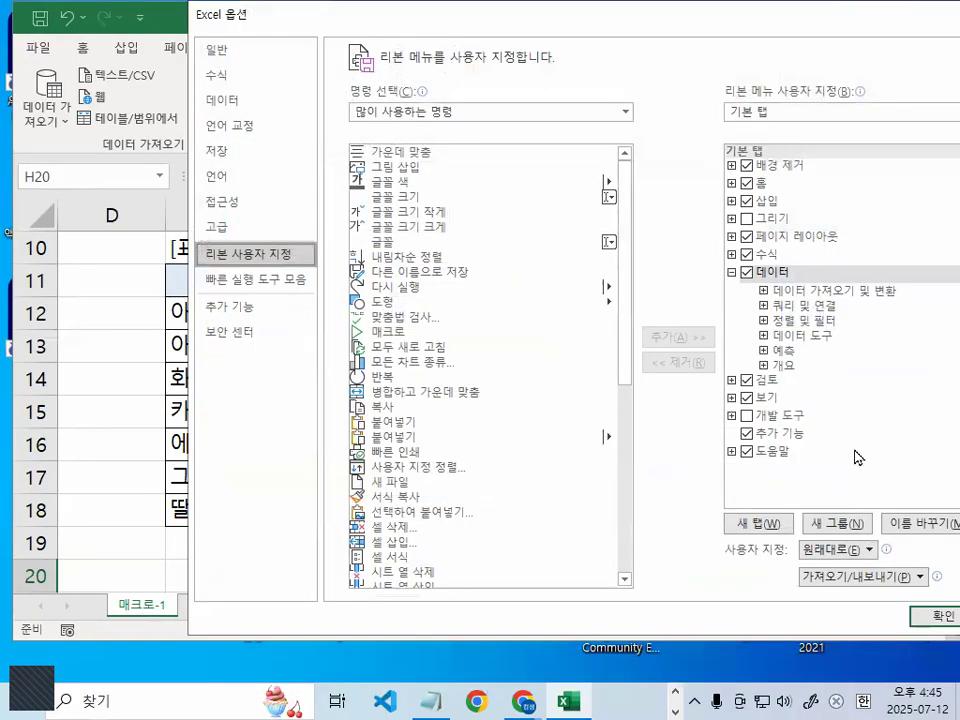
left_click(746, 416)
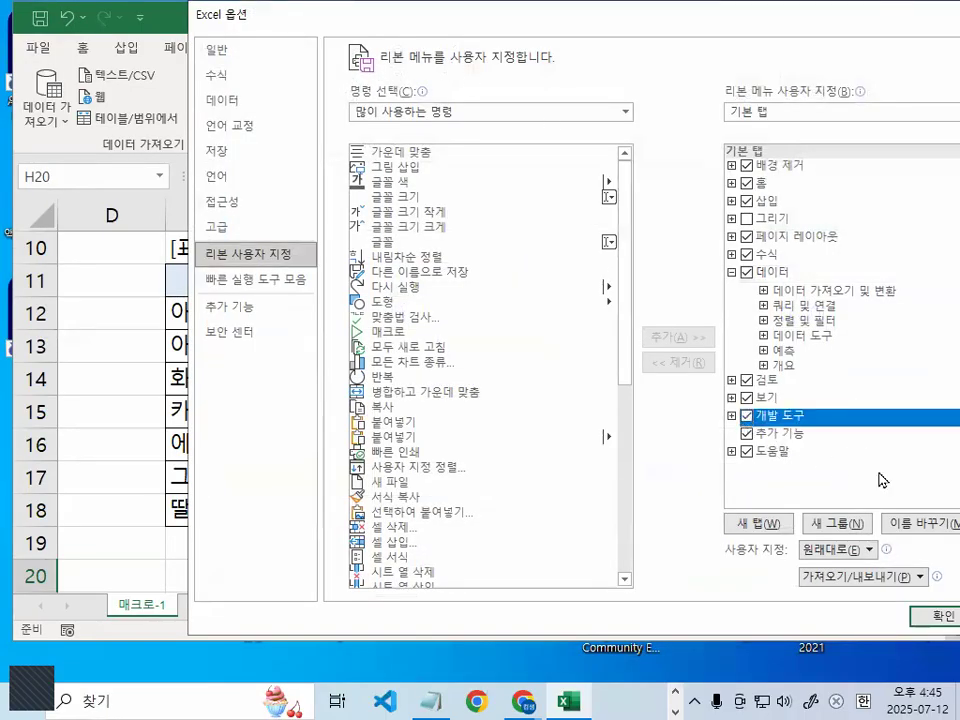
left_click(935, 617)
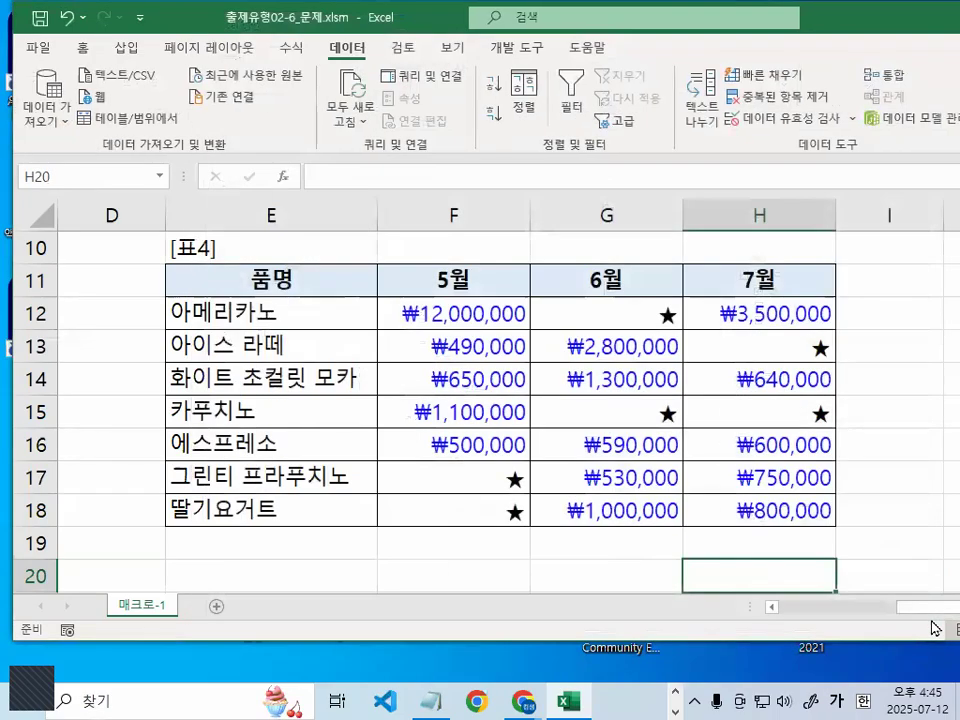
Switch to the 개발 도구 tab, view the 삽입 form controls list, and annotate the ribbon
left_click(525, 48)
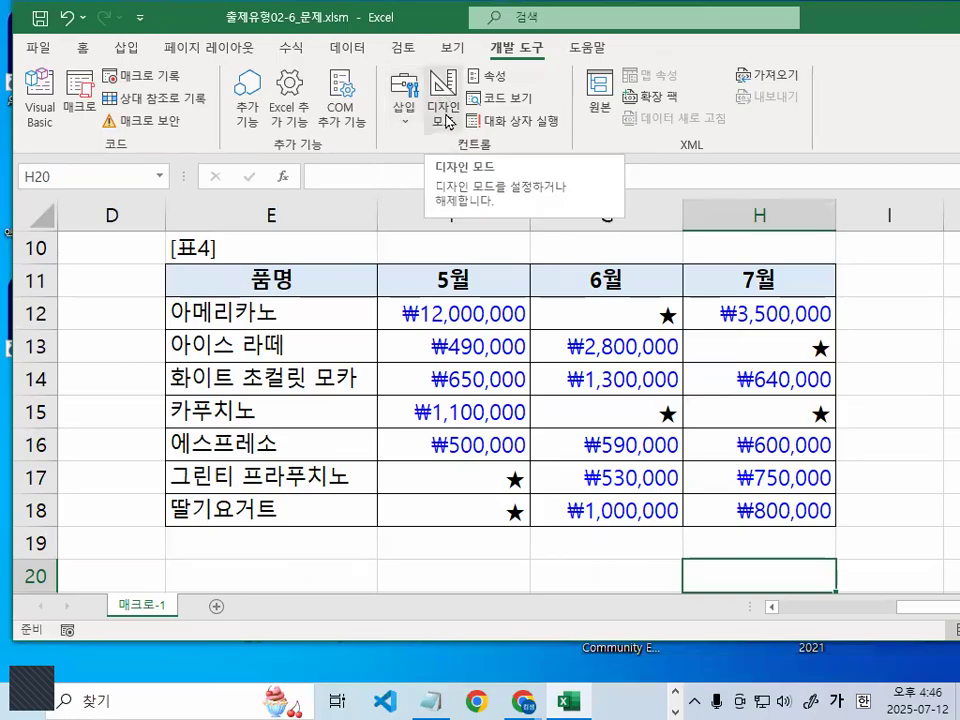
left_click(405, 114)
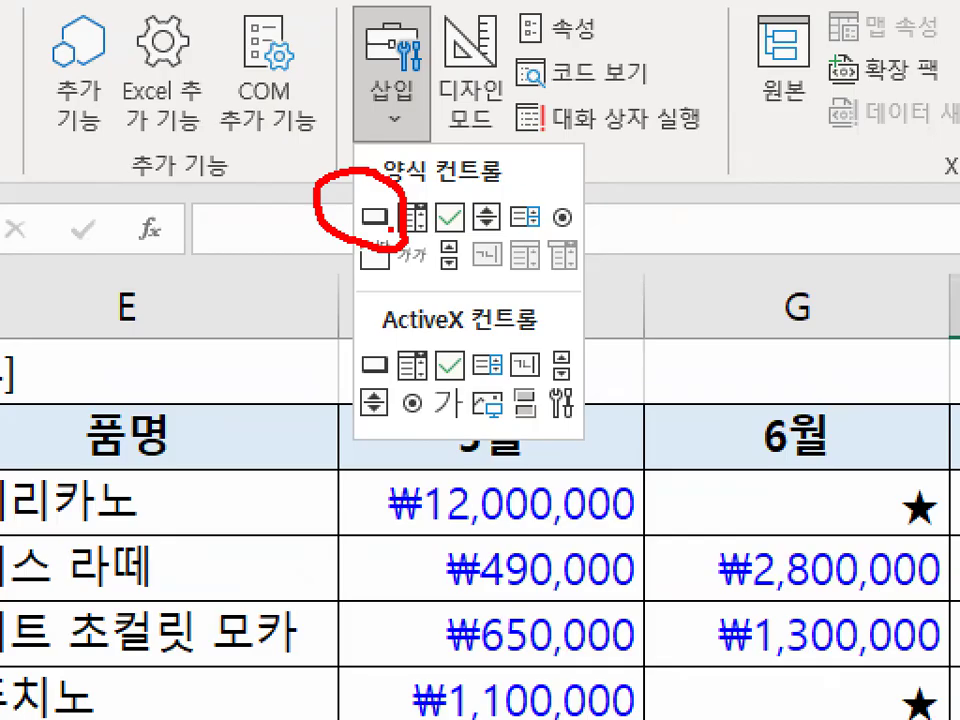
key("Escape")
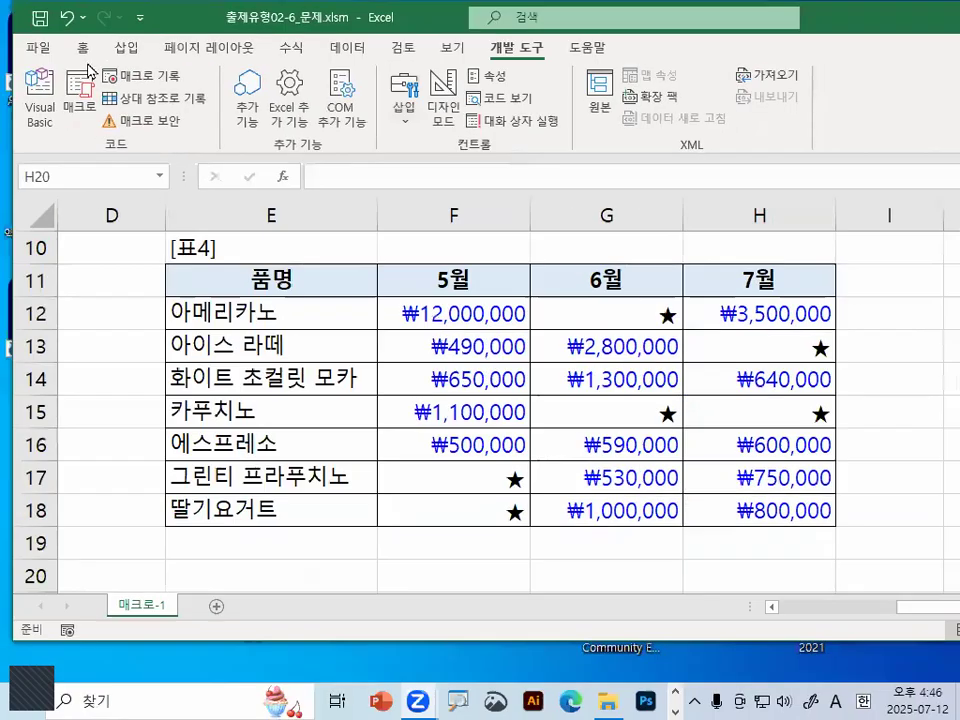
key("ctrl+1")
left_click_drag(415, 352, 190, 33)
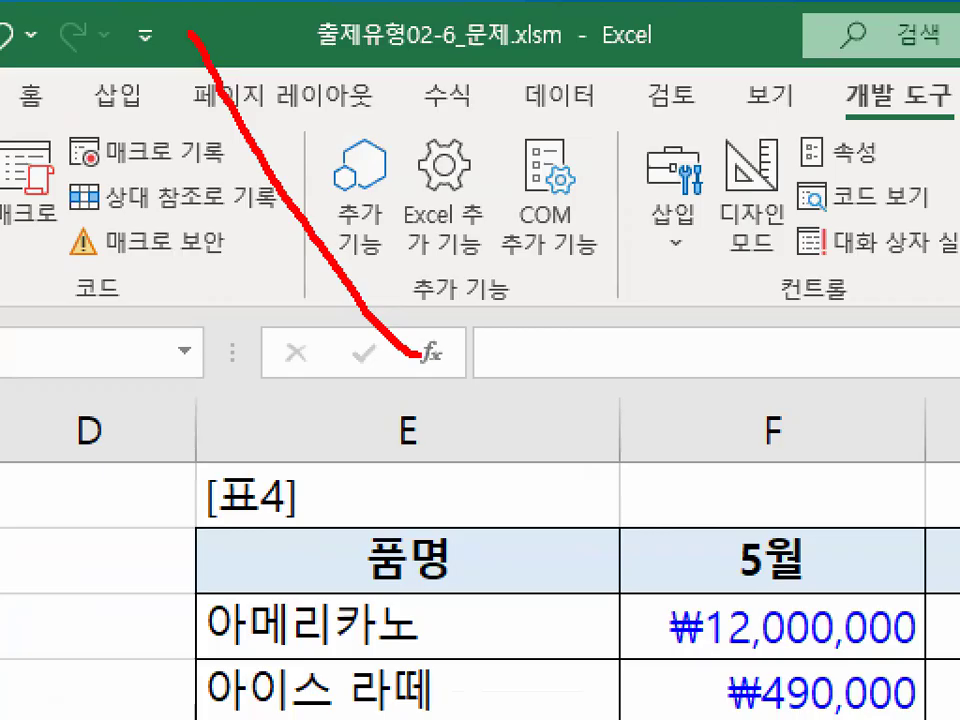
left_click_drag(305, 75, 155, 20)
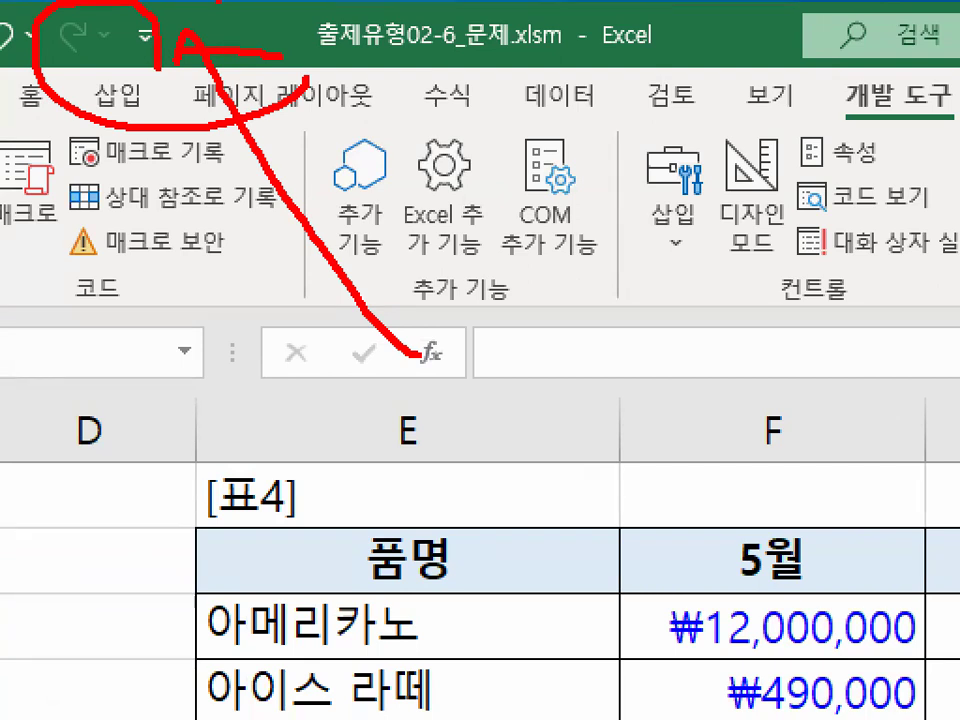
key("Escape")
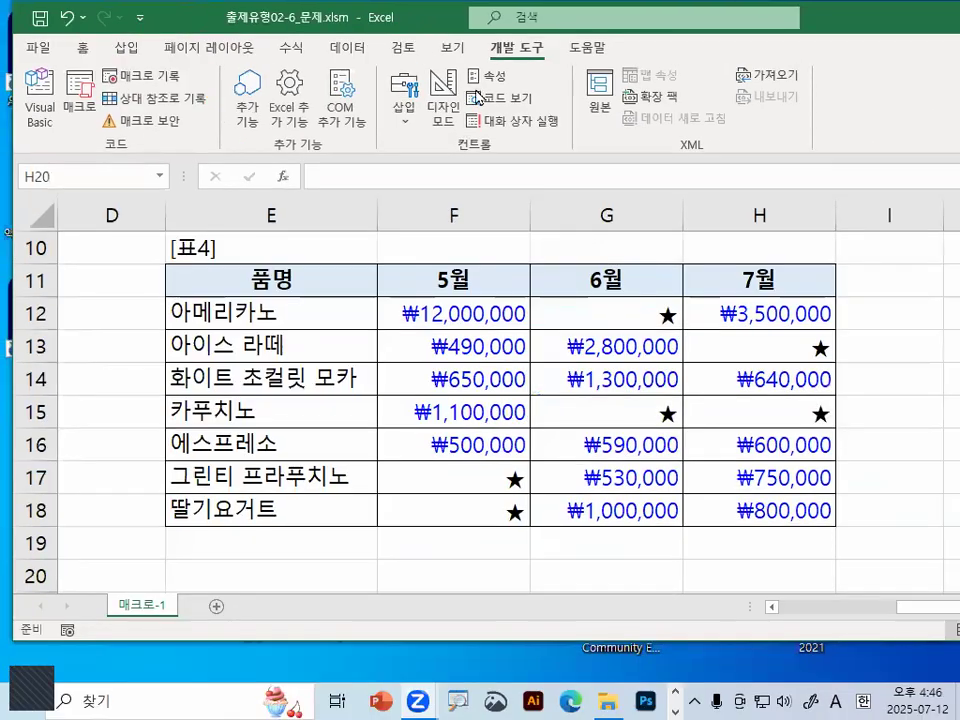
Annotate more Developer ribbon commands, then return to the Notepad notes and highlight step 2
key("ctrl+1")
left_click(524, 81)
left_click_drag(589, 77, 590, 97)
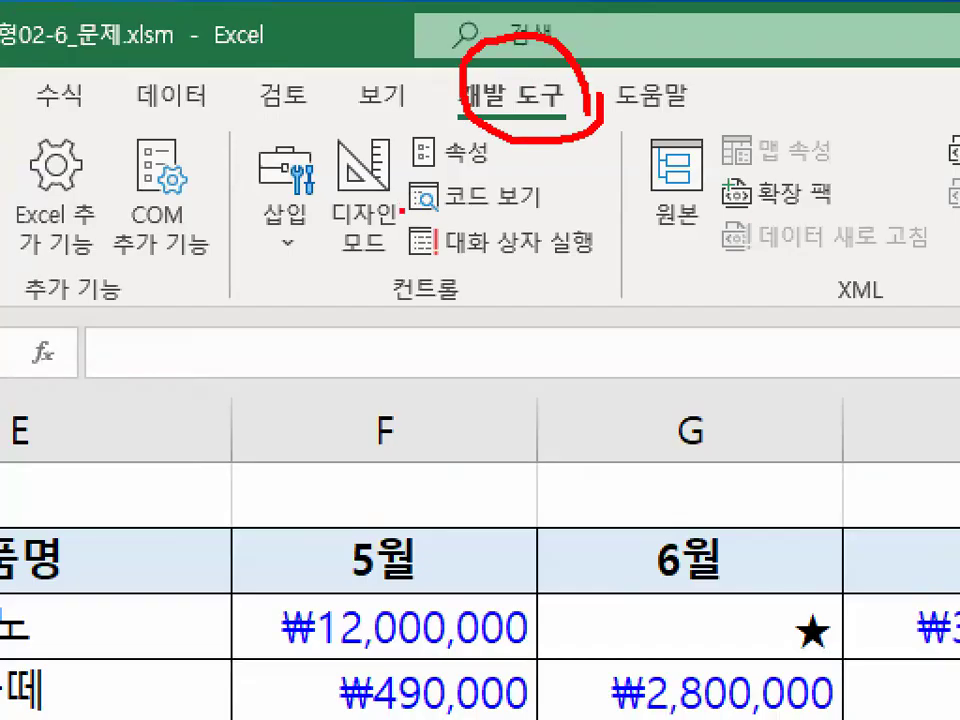
left_click_drag(556, 78, 578, 118)
key("Escape")
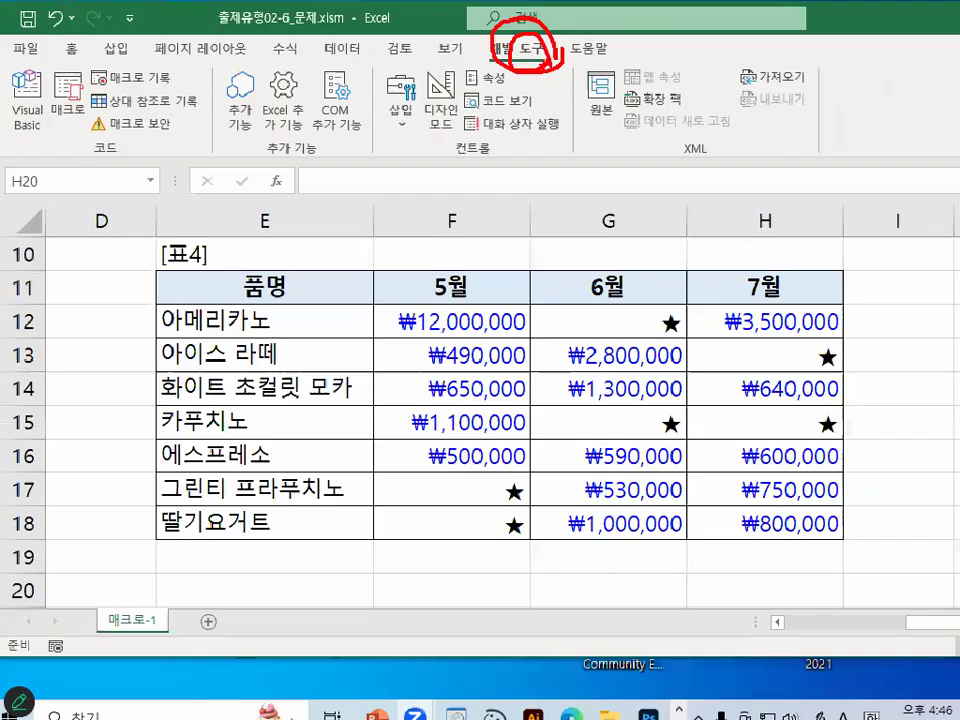
key("ctrl+1")
mouse_move(348, 61)
left_mouse_down()
mouse_move(482, 185)
mouse_move(470, 62)
left_mouse_up()
key("Escape")
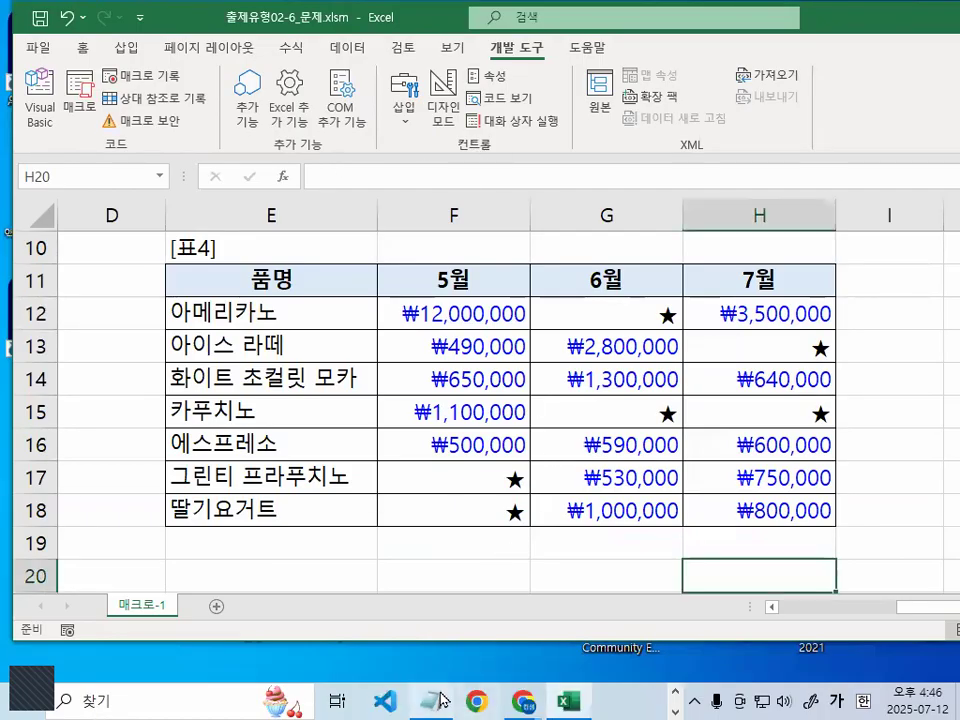
key("alt+Tab")
left_click_drag(75, 232, 884, 232)
Highlight the macro-name and recording-dialog wording of step 3, and step 4
left_click_drag(82, 295, 403, 295)
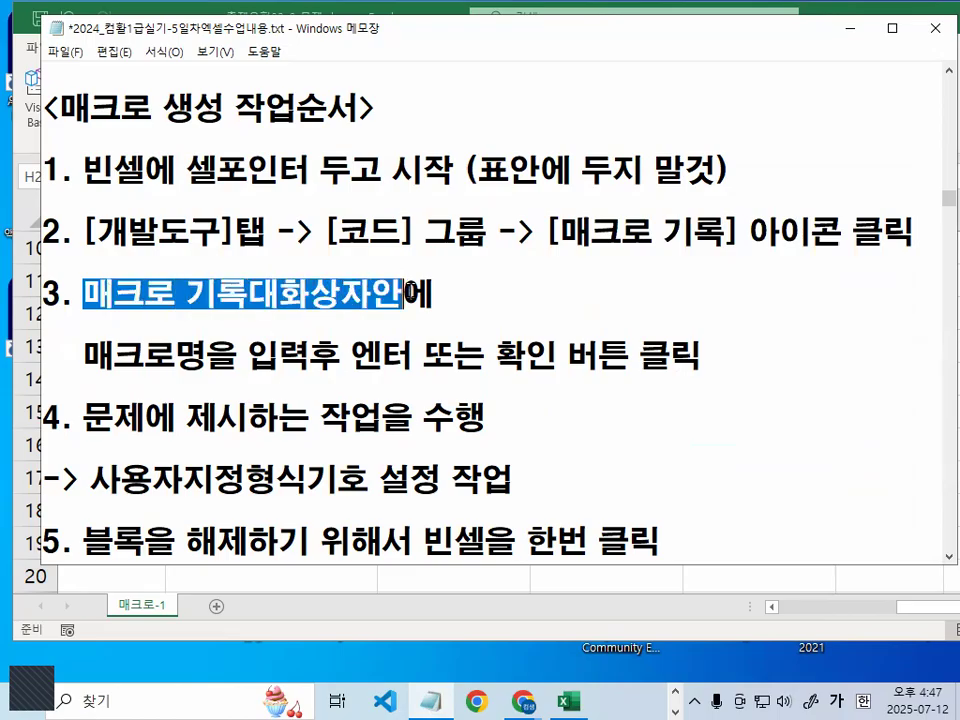
scroll(340, 288, "down", 1)
left_click_drag(82, 263, 413, 263)
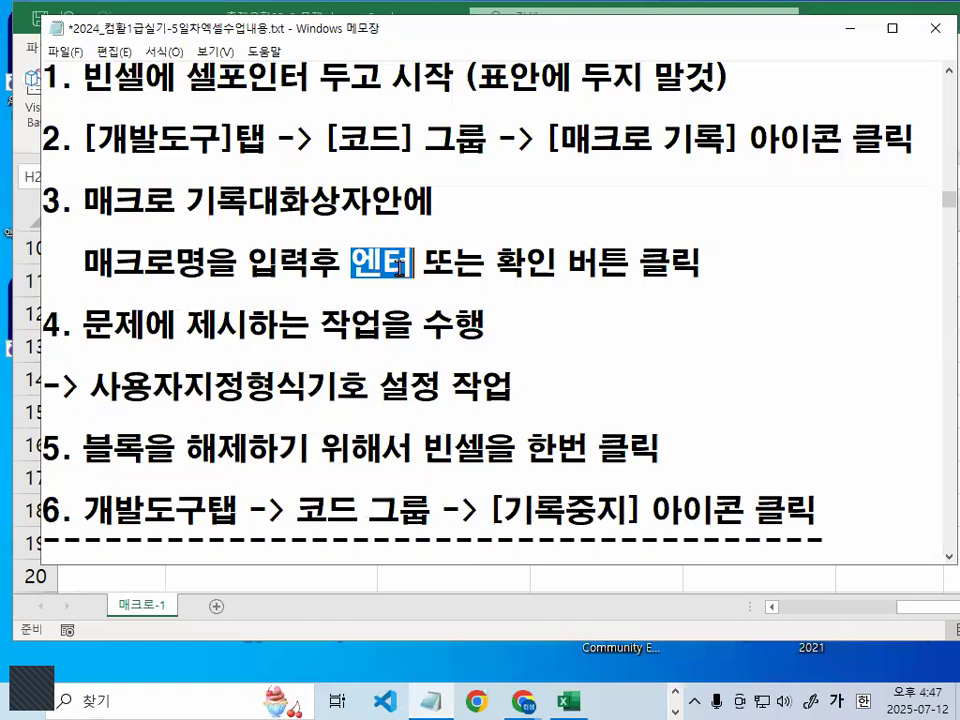
left_click_drag(505, 263, 562, 263)
left_click_drag(86, 201, 310, 201)
left_click_drag(83, 325, 474, 318)
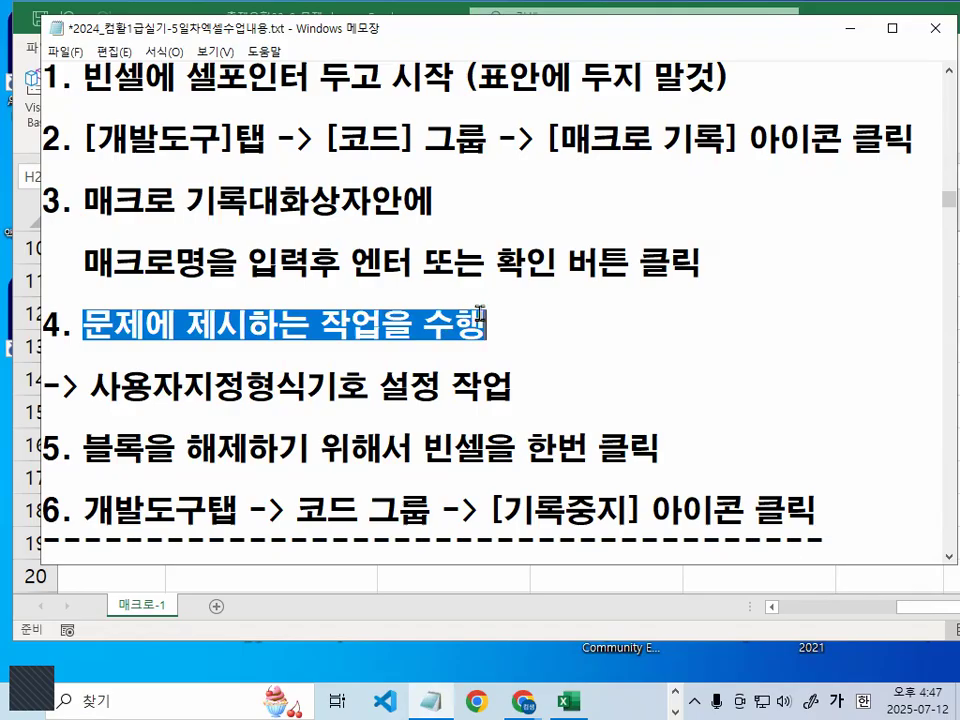
scroll(488, 334, "down", 2)
Insert a blank line after the custom-format step and highlight the phrase 빈셀을 한번 클릭 in step 5
left_click(218, 313)
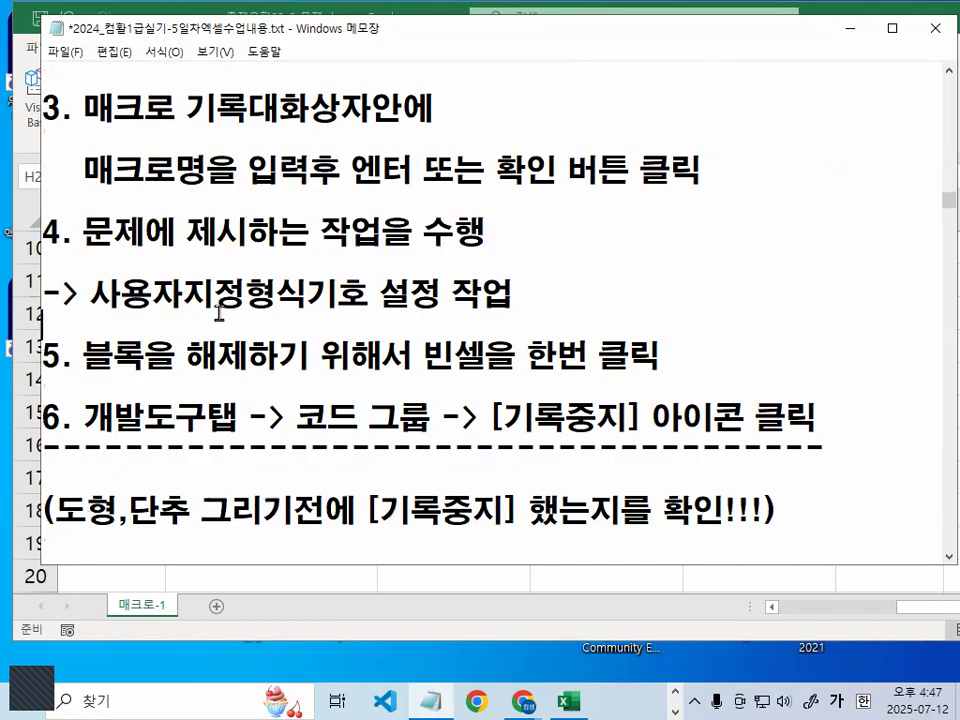
key("Return")
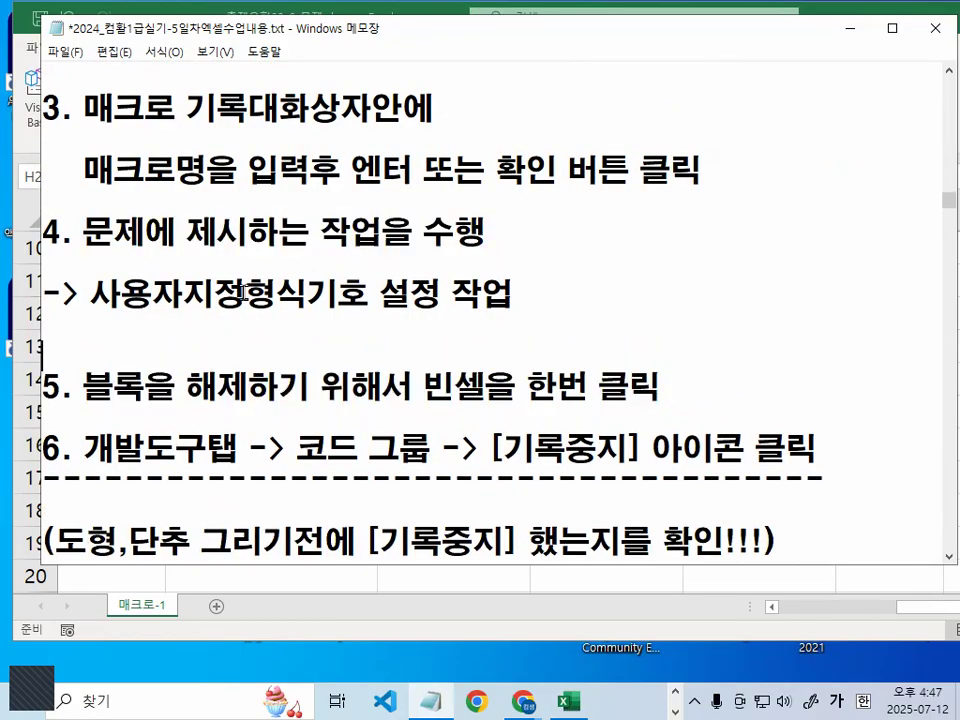
left_click_drag(91, 293, 568, 298)
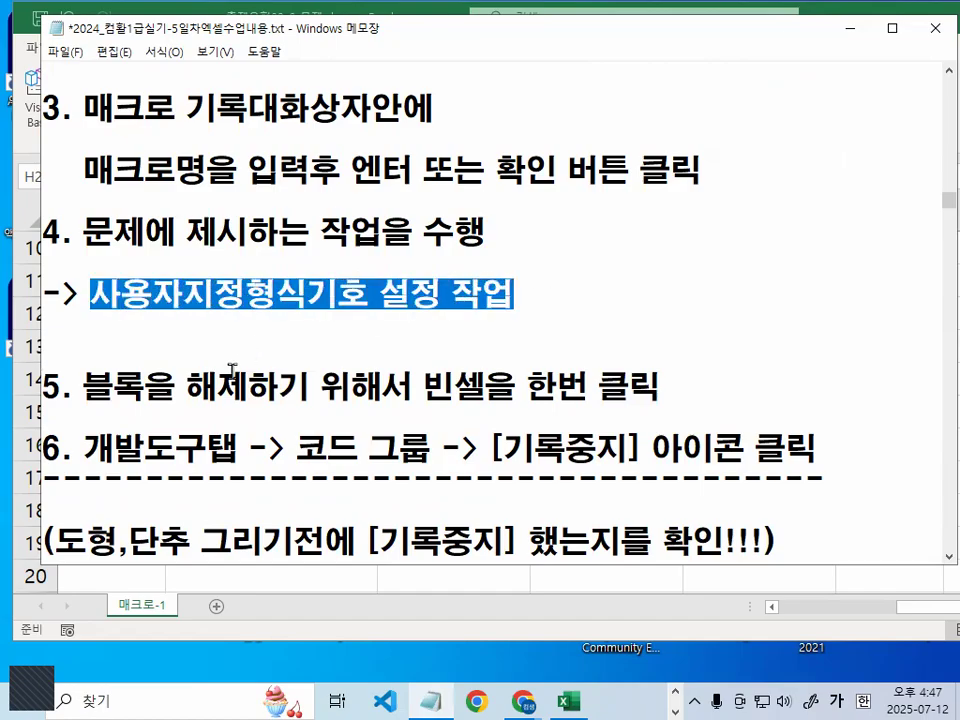
scroll(571, 297, "down", 1)
left_click_drag(83, 294, 246, 296)
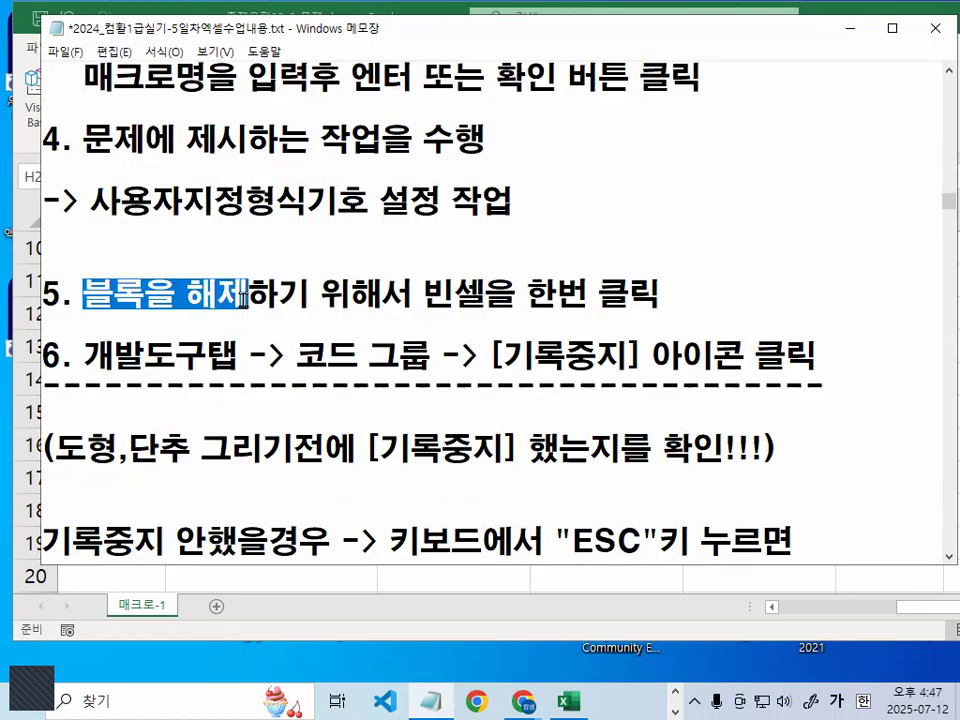
left_click_drag(412, 294, 675, 291)
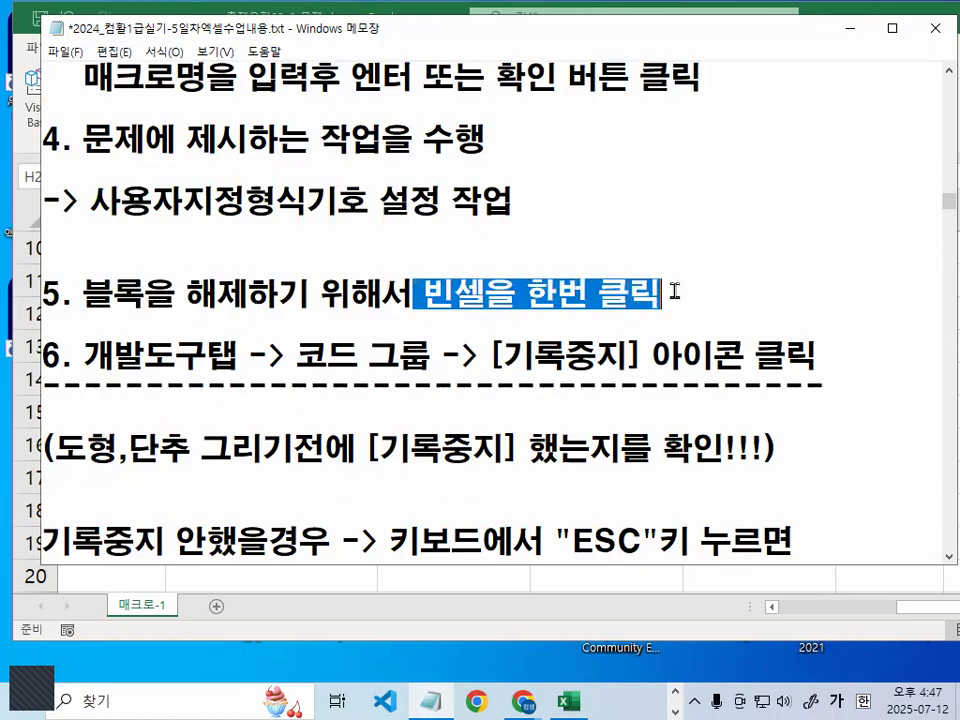
left_click(182, 380)
Draw red boxes around step 6 and steps 4–5, then clear them
key("ctrl+2")
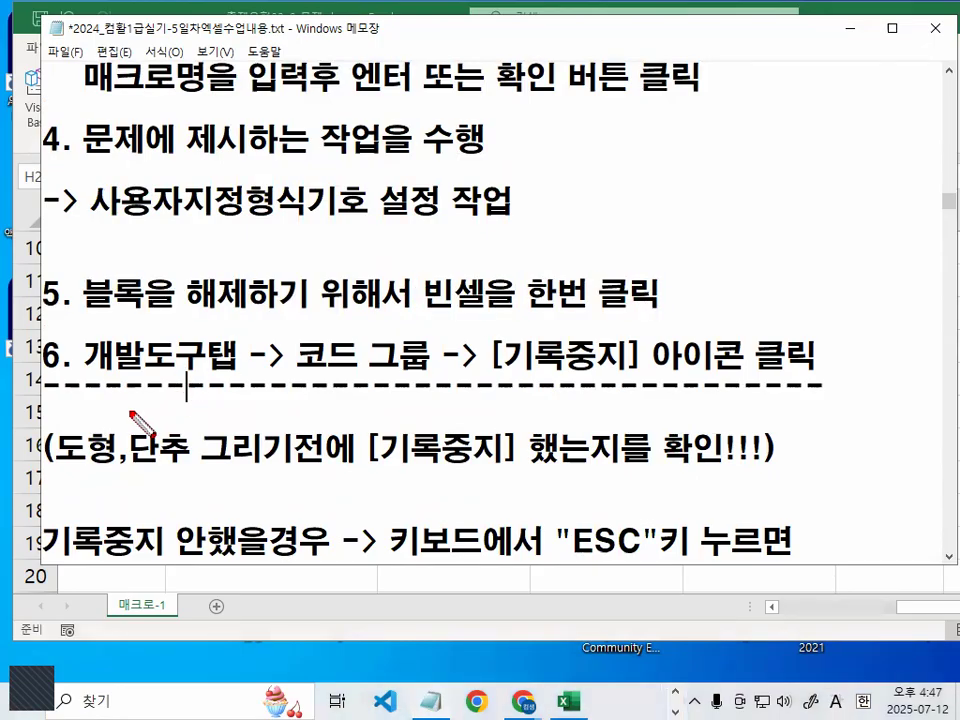
right_click(131, 411)
mouse_move(200, 454)
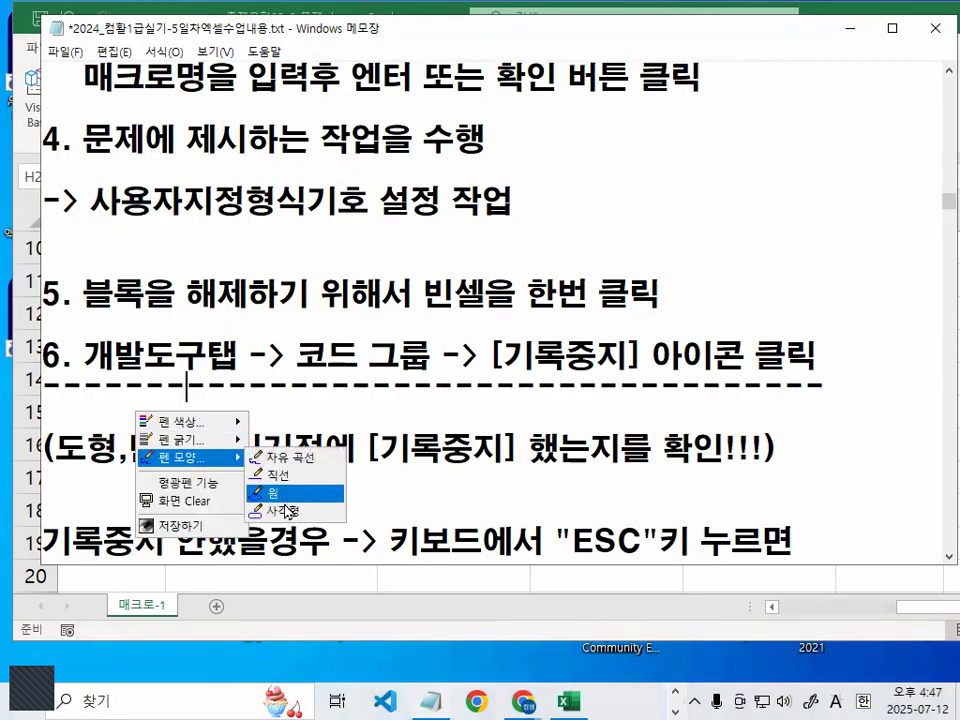
left_click(285, 491)
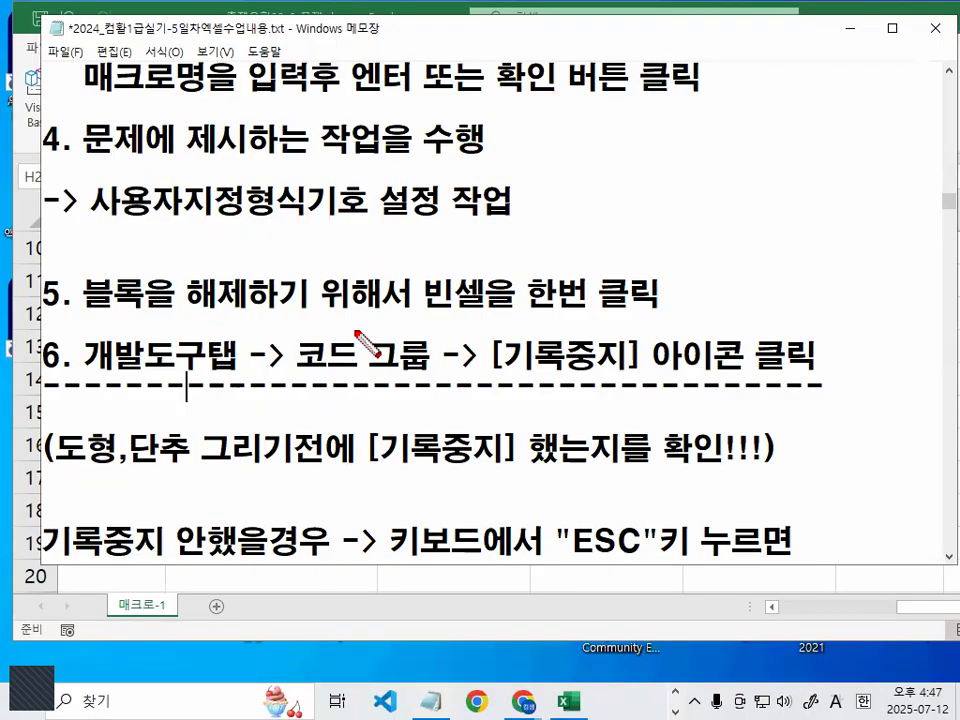
mouse_move(72, 331)
left_mouse_down()
mouse_move(550, 372)
mouse_move(833, 377)
left_mouse_up()
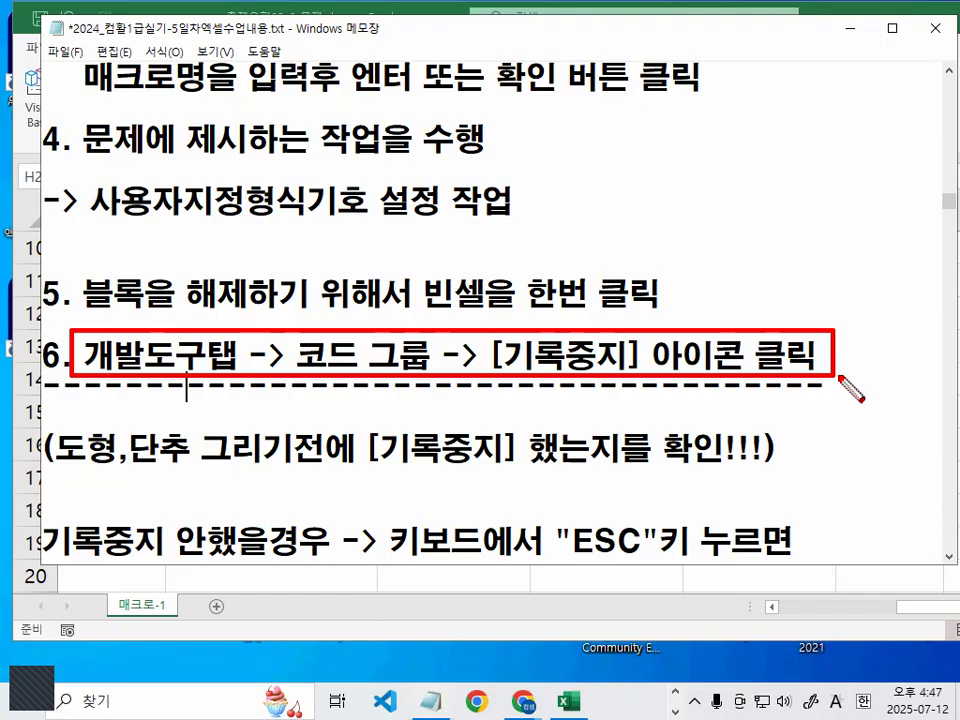
mouse_move(66, 96)
left_mouse_down()
mouse_move(664, 304)
mouse_move(675, 323)
left_mouse_up()
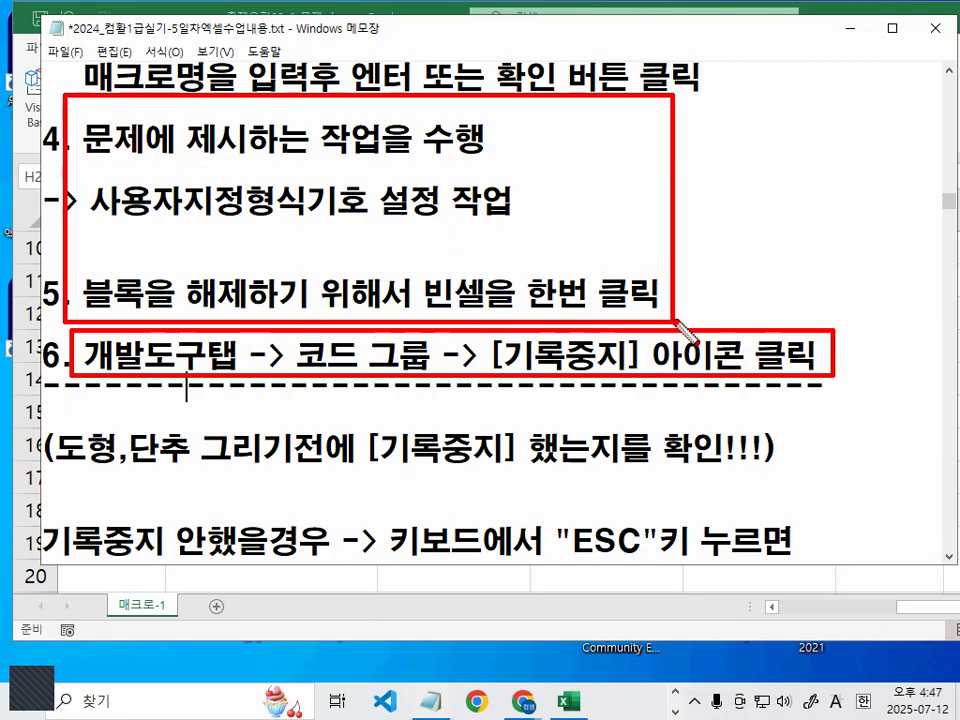
key("Escape")
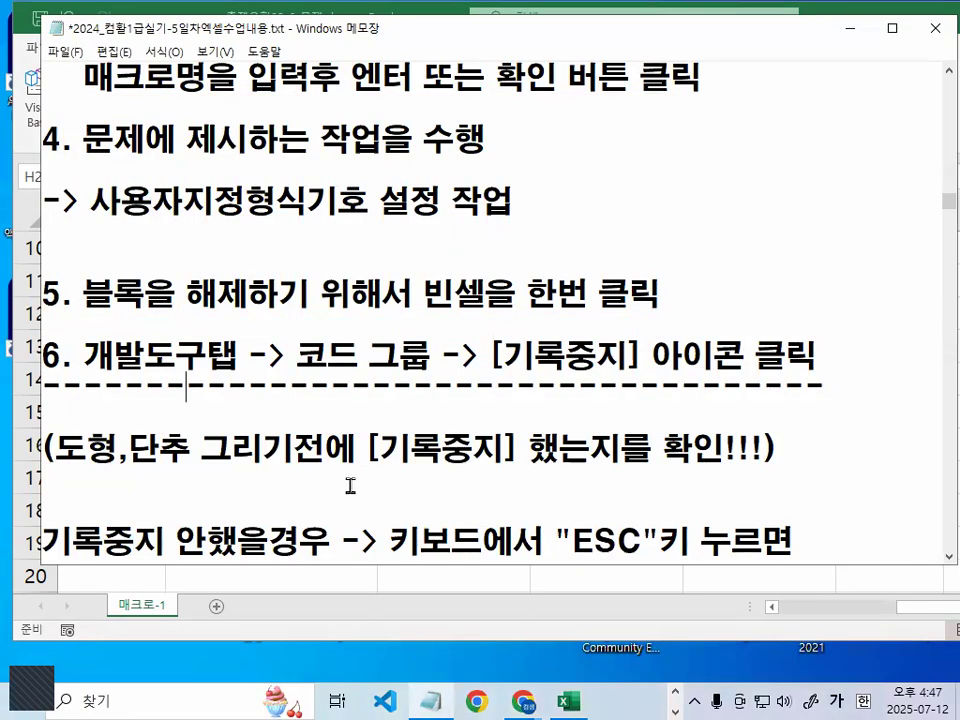
Zoom in and circle the words 도형 and 단추 in red
key("ctrl+1")
left_click(54, 486)
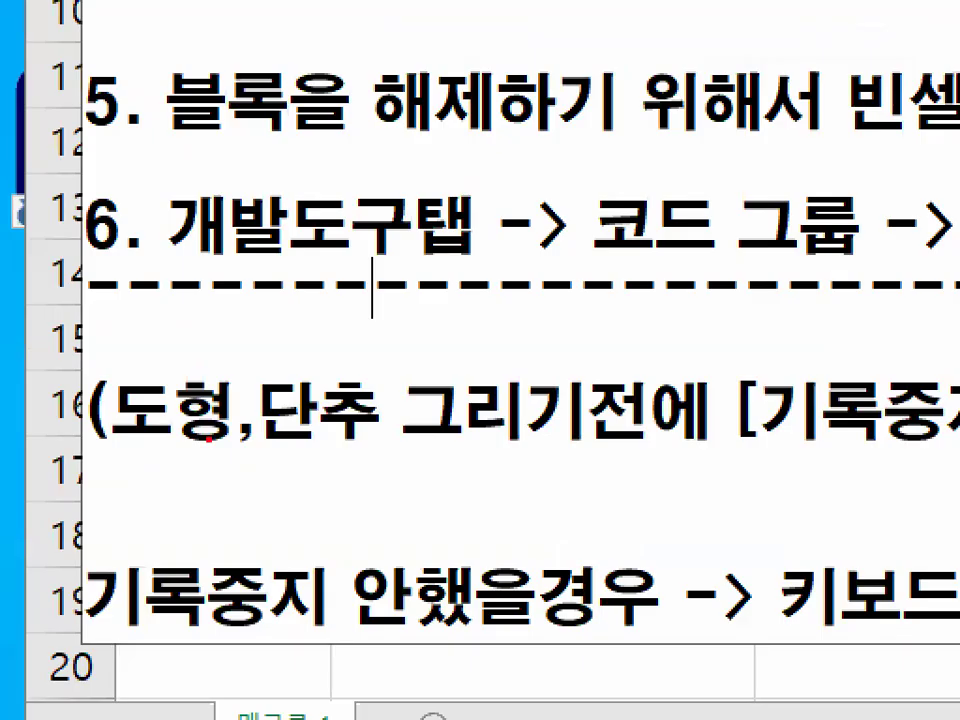
left_click_drag(208, 438, 231, 408)
left_click_drag(345, 448, 415, 440)
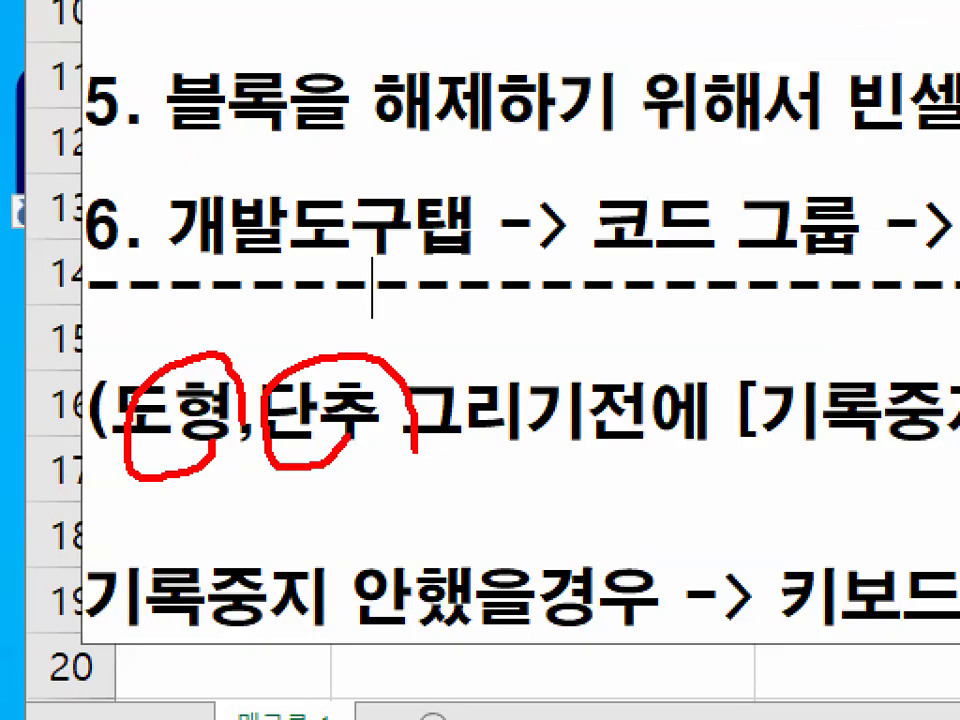
key("Escape")
Underline the shapes-and-buttons reminder, circle 확인, then minimize Notepad
scroll(407, 403, "down", 1)
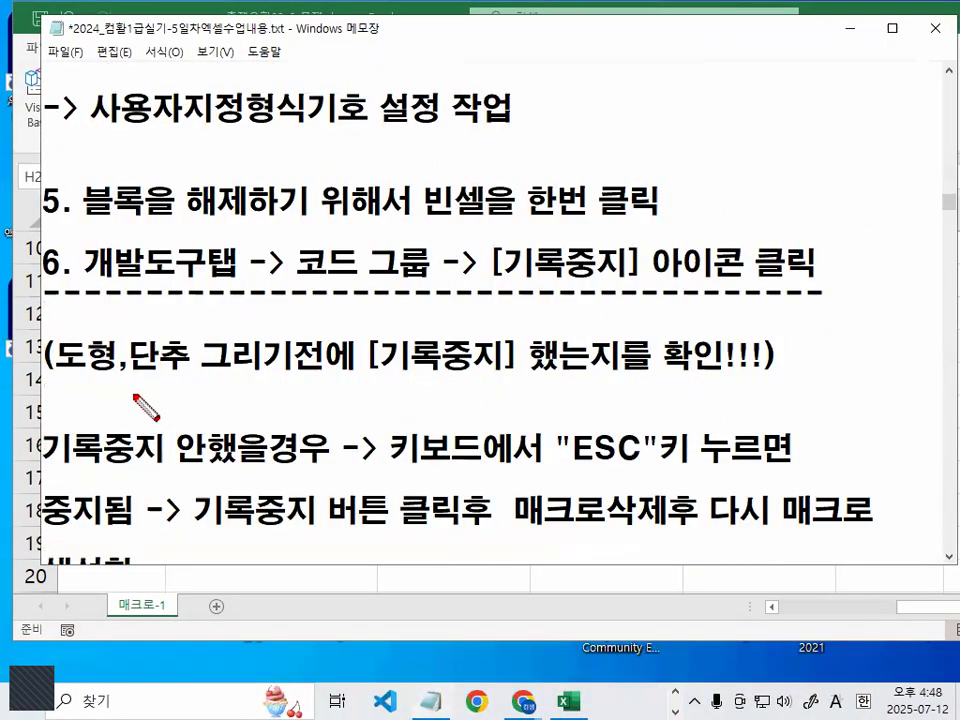
left_click_drag(44, 381, 545, 378)
left_click_drag(744, 360, 739, 390)
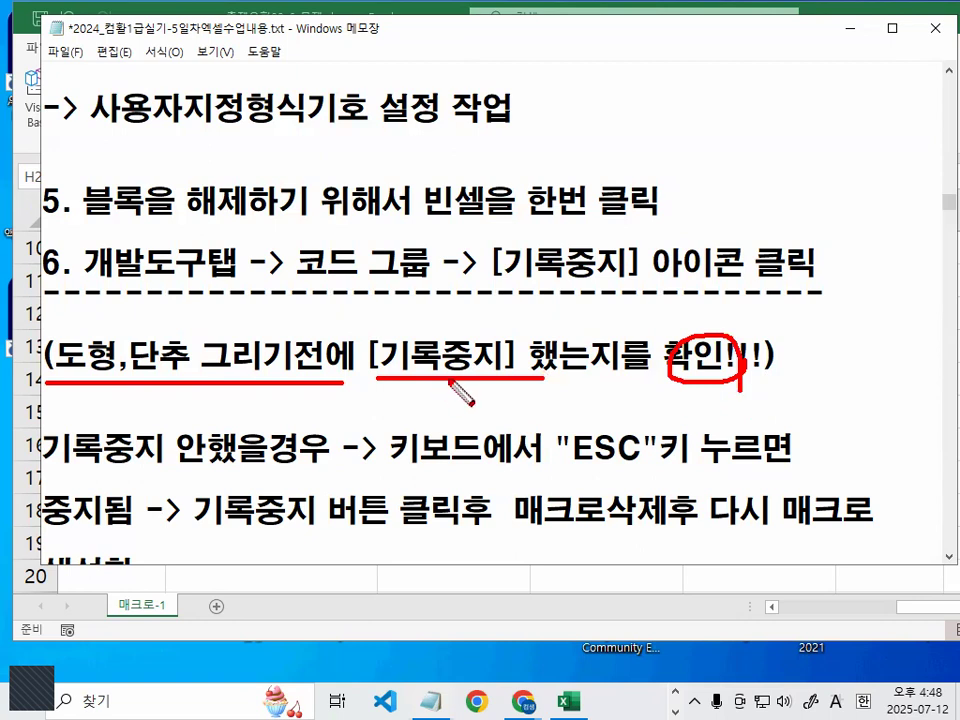
key("Escape")
left_click(855, 28)
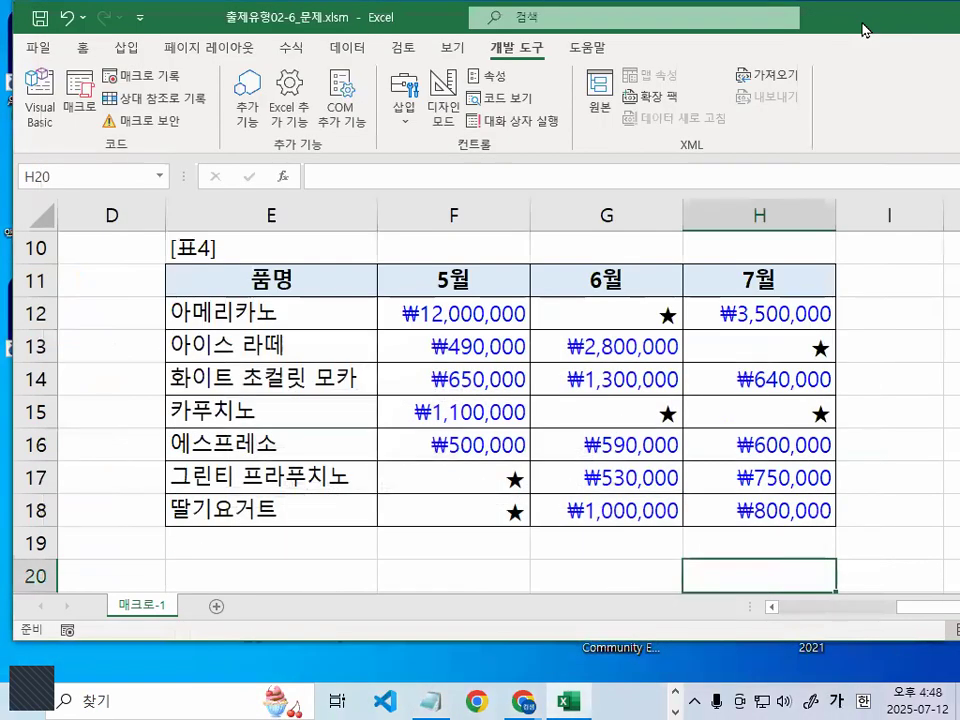
left_click(938, 402)
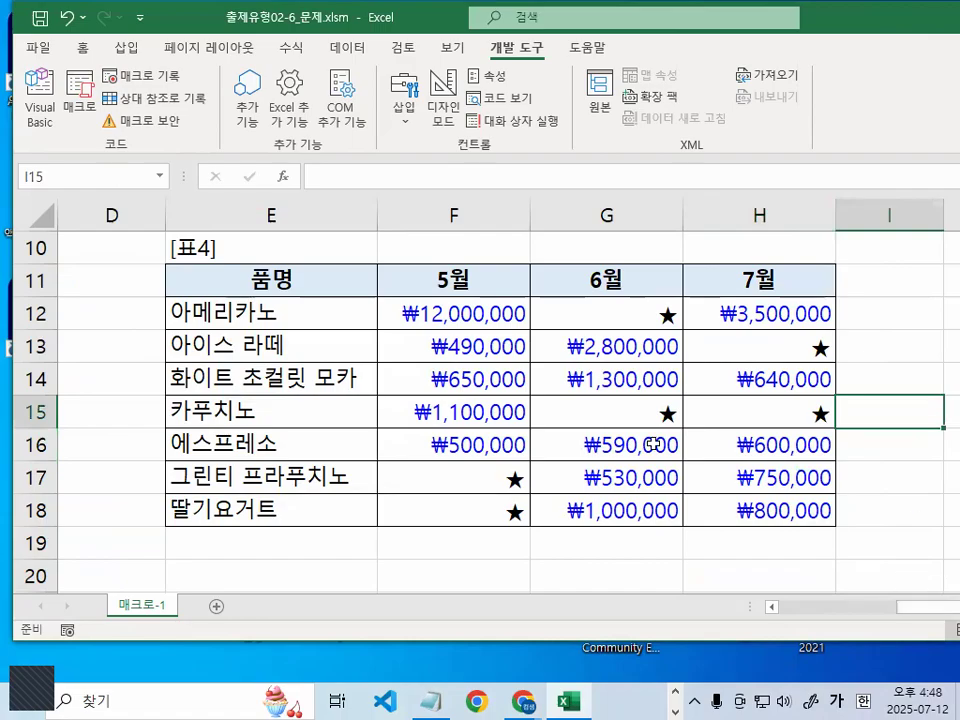
left_click(465, 316)
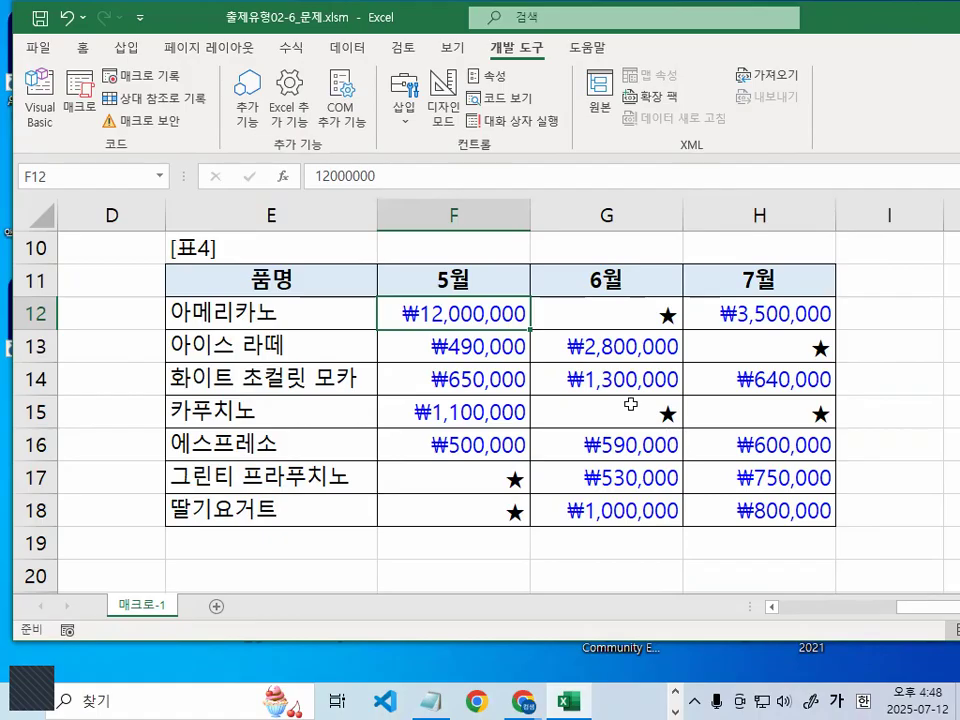
Select F12:H18 and mark cell F12 with a red 2 while zoomed in
left_click_drag(467, 313, 730, 512)
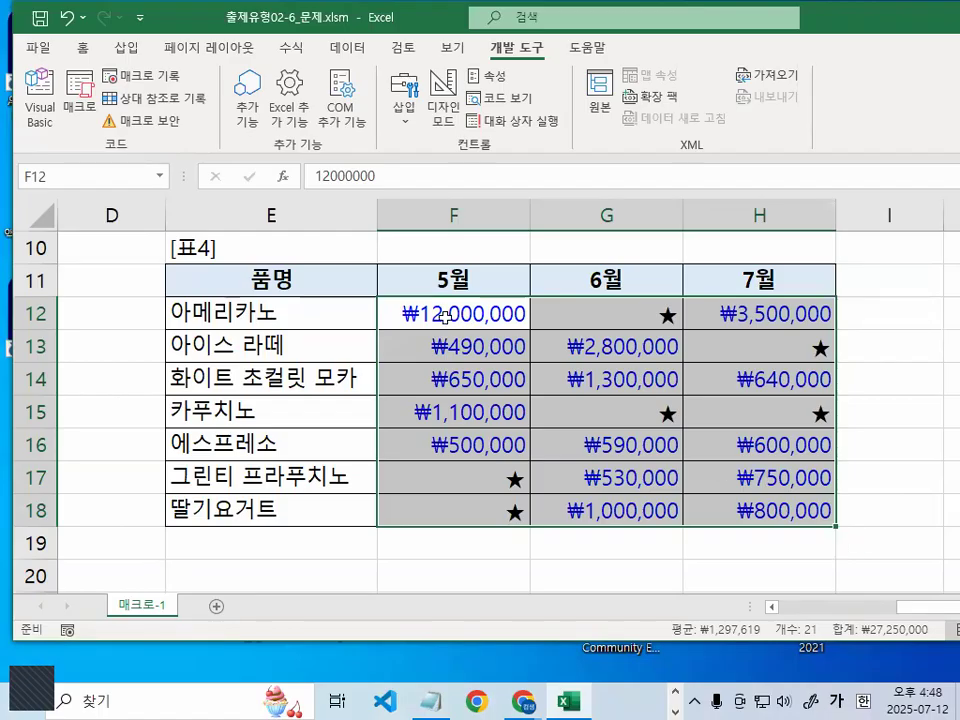
key("ctrl+1")
left_click_drag(408, 320, 420, 383)
key("Escape")
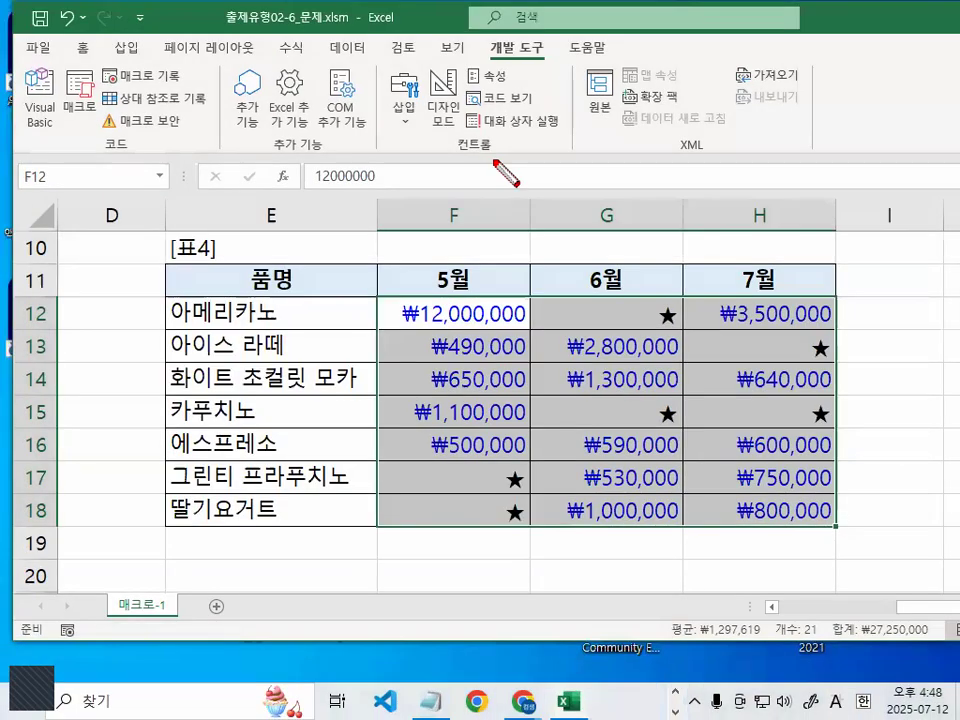
Add numbered red markers above columns F and G, then open Format Cells with Ctrl+1
mouse_move(493, 160)
left_mouse_down()
mouse_move(493, 205)
mouse_move(476, 144)
mouse_move(526, 208)
left_mouse_up()
mouse_move(694, 197)
left_mouse_down()
mouse_move(686, 151)
mouse_move(690, 205)
left_mouse_up()
mouse_move(478, 312)
left_mouse_down()
mouse_move(486, 332)
mouse_move(524, 324)
left_mouse_up()
mouse_move(601, 168)
left_mouse_down()
mouse_move(612, 186)
mouse_move(660, 125)
left_mouse_up()
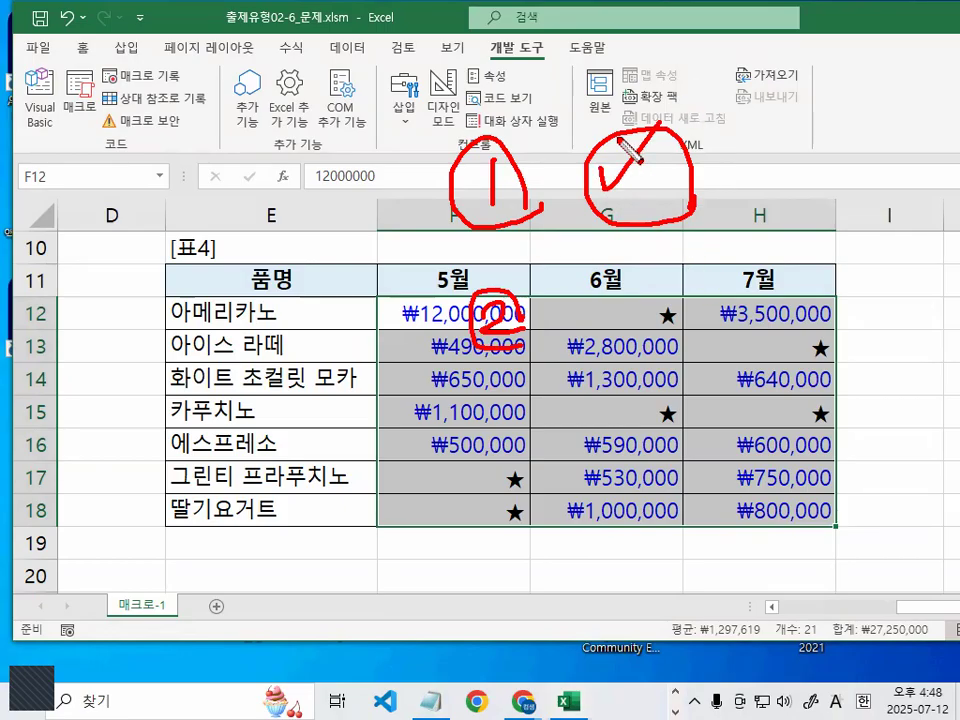
key("Escape")
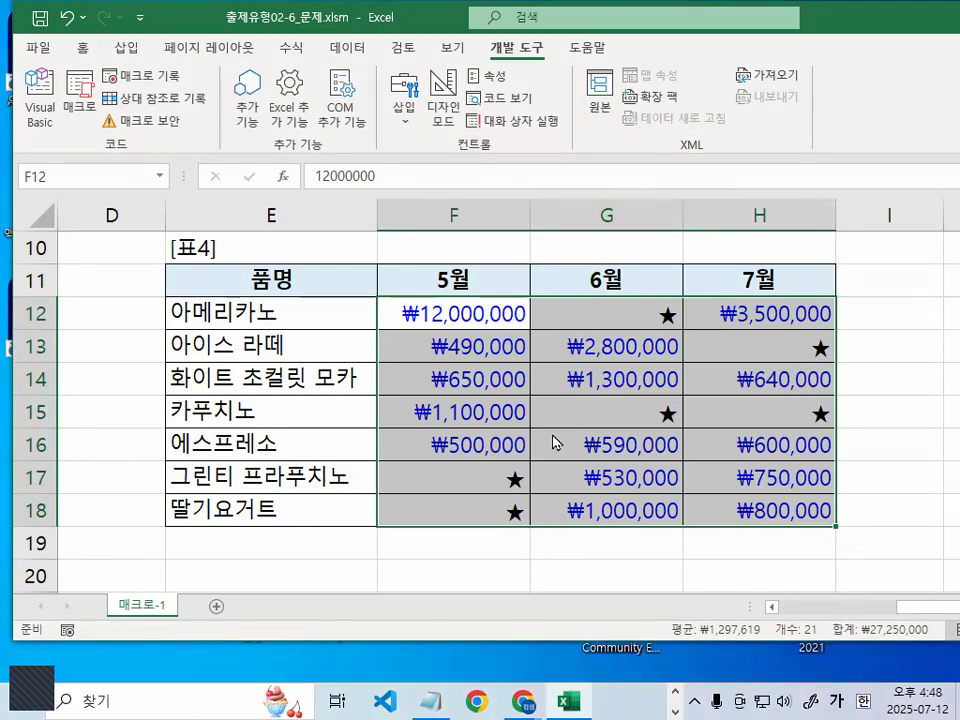
key("ctrl+1")
Apply the 숫자 category with the 1000 separator (,) to F12:H18
left_click(438, 112)
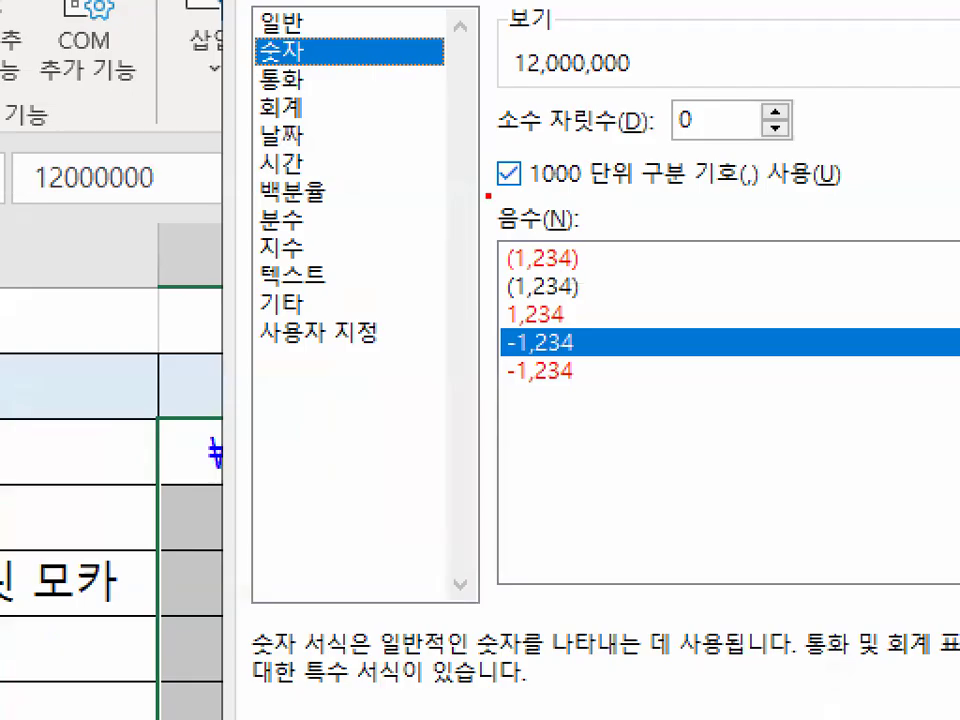
left_click_drag(488, 196, 868, 194)
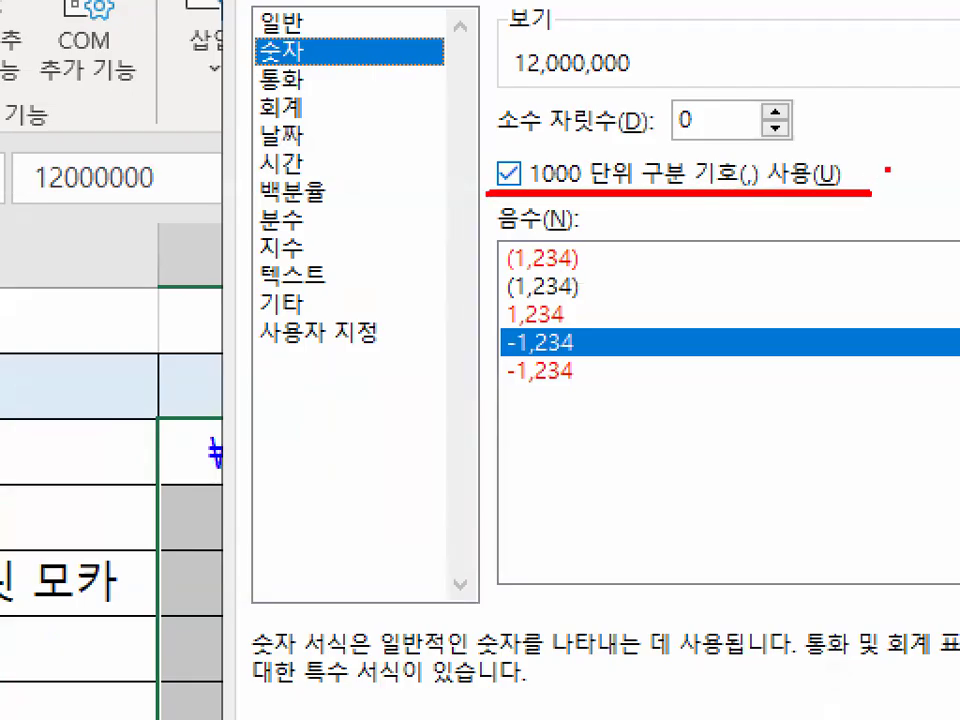
mouse_move(572, 189)
left_mouse_down()
mouse_move(462, 160)
mouse_move(575, 187)
mouse_move(543, 180)
mouse_move(565, 179)
left_mouse_up()
key("Escape")
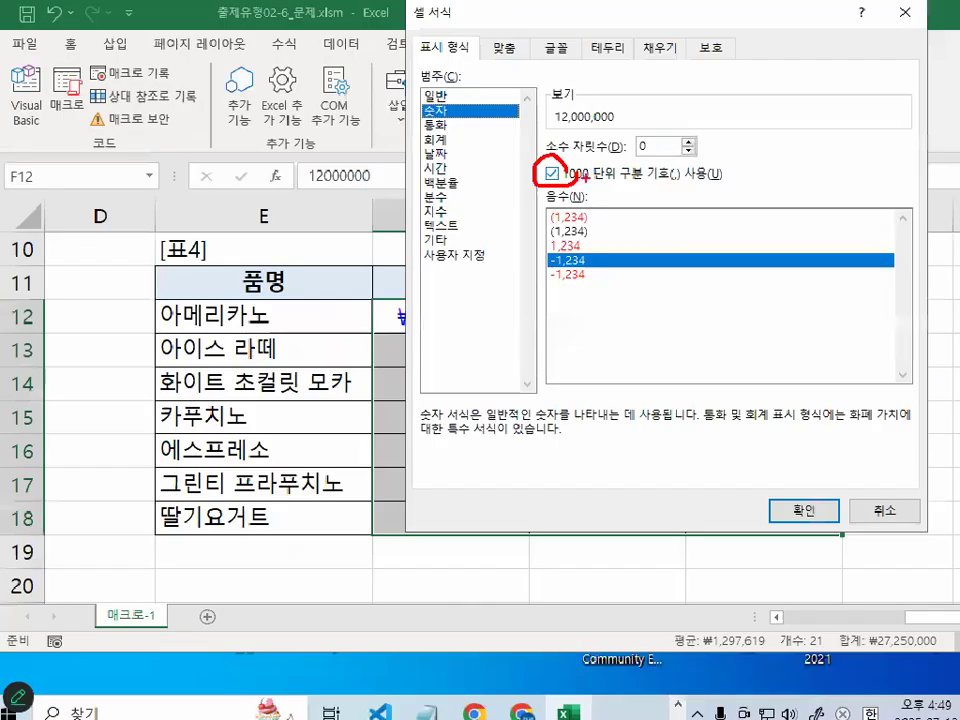
key("Escape")
left_click(810, 514)
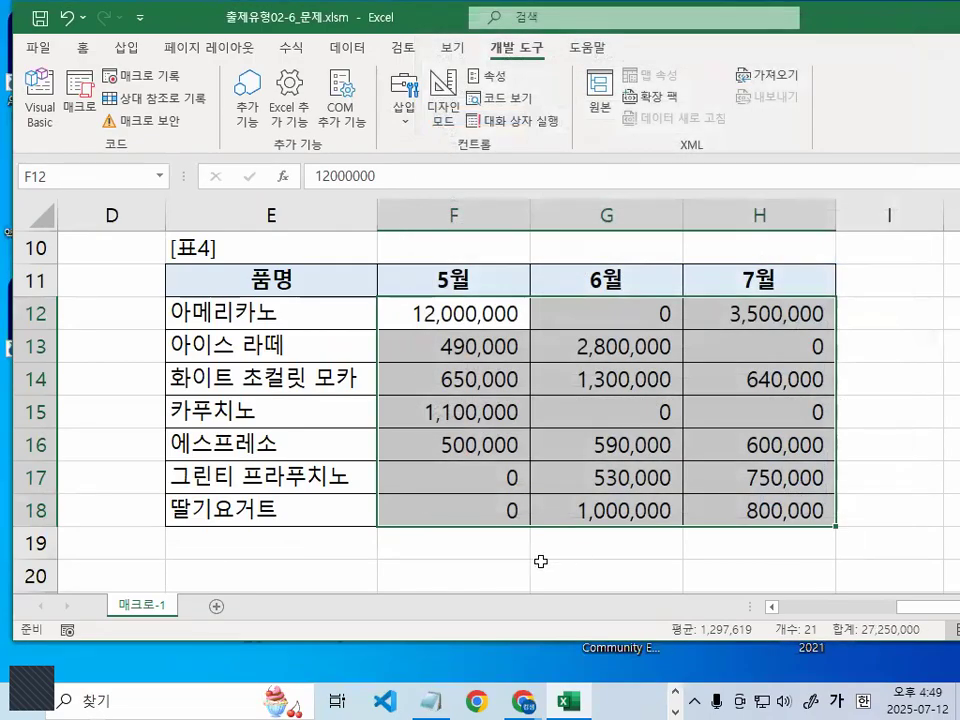
left_click(641, 570)
left_click(892, 563)
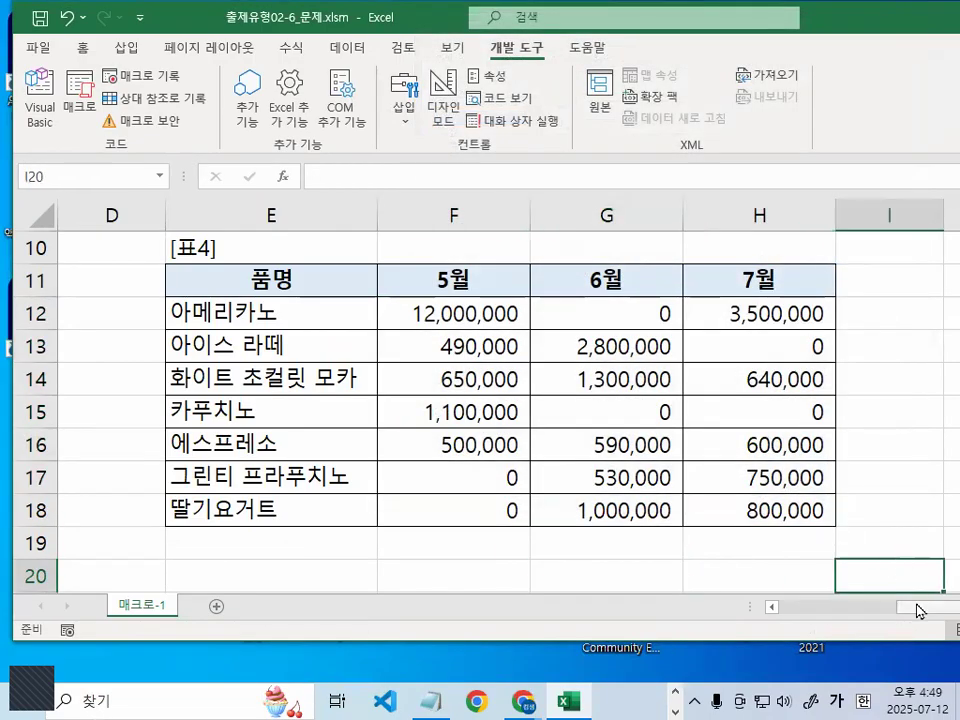
left_click(872, 311)
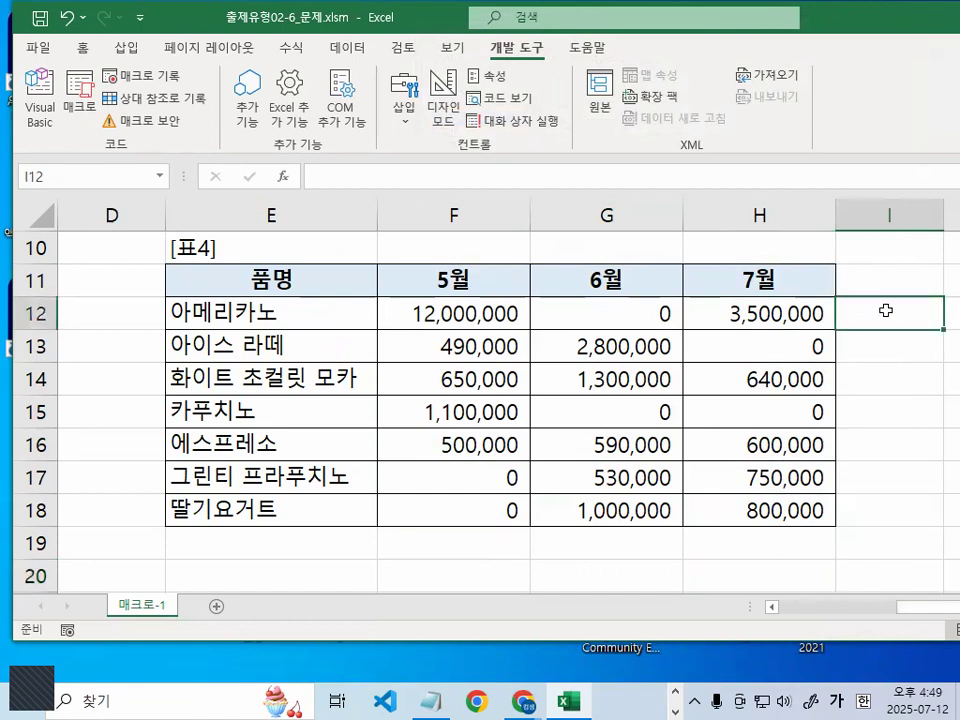
left_click(417, 563)
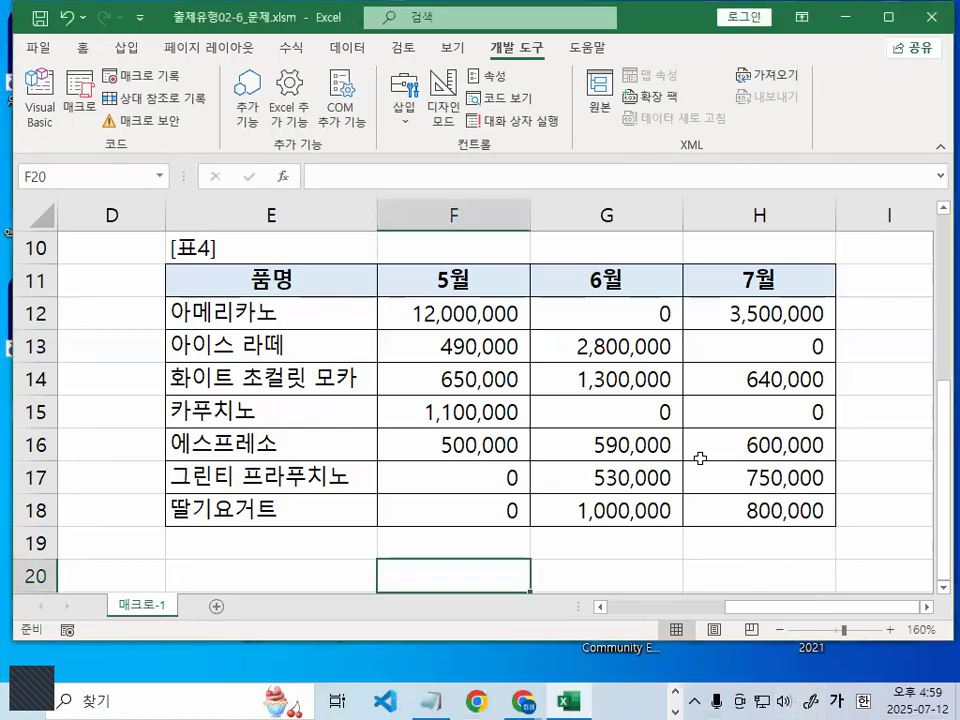
left_click(340, 417)
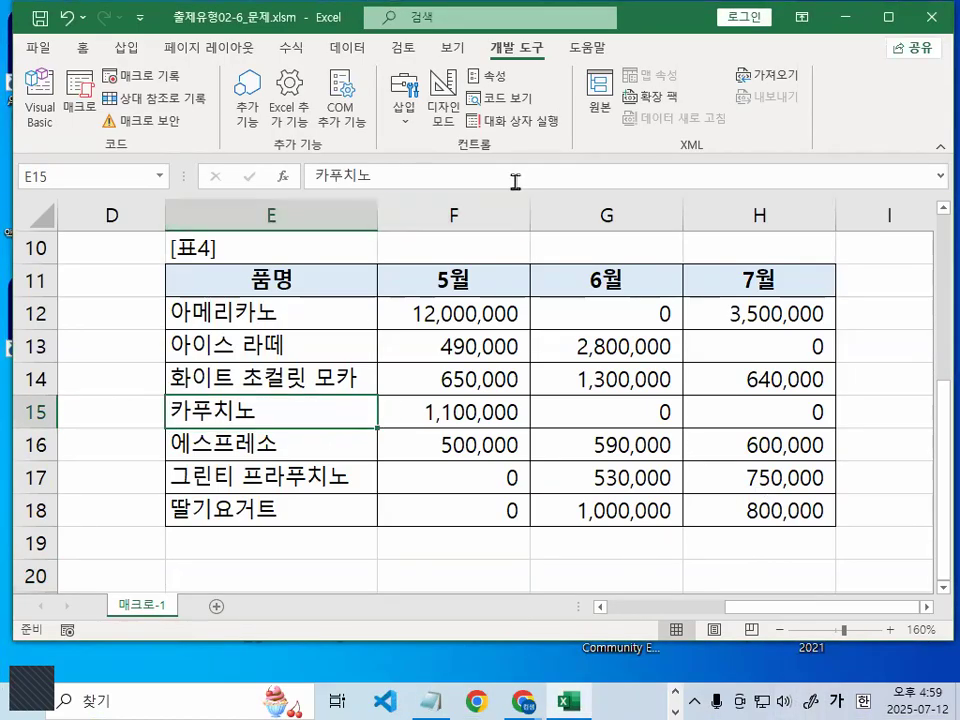
left_click(868, 410)
scroll(698, 454, "right", 2)
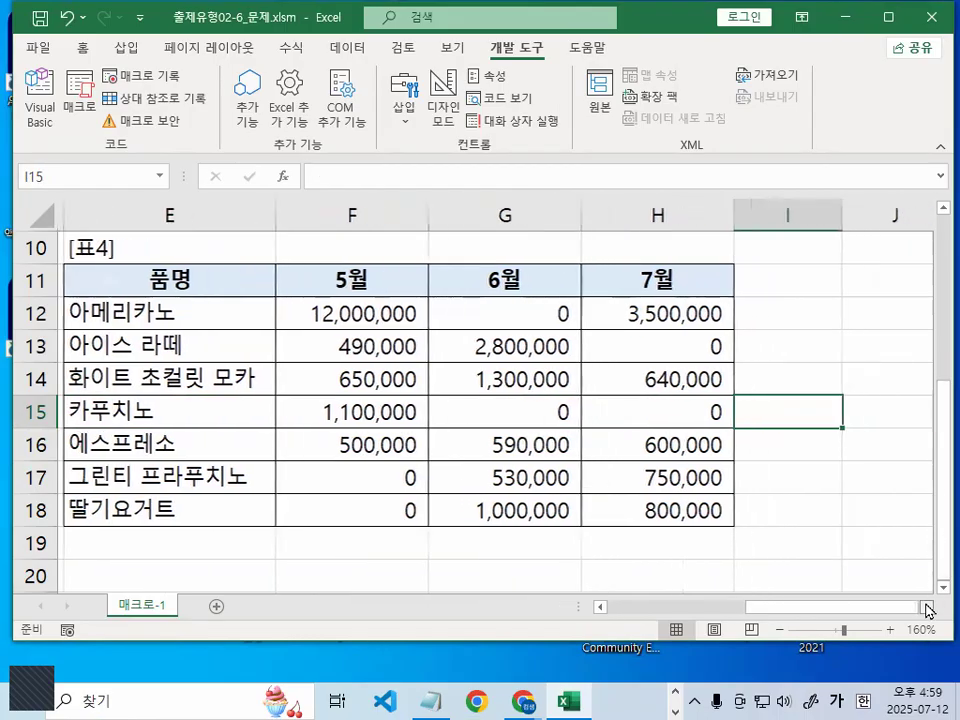
left_click(679, 347)
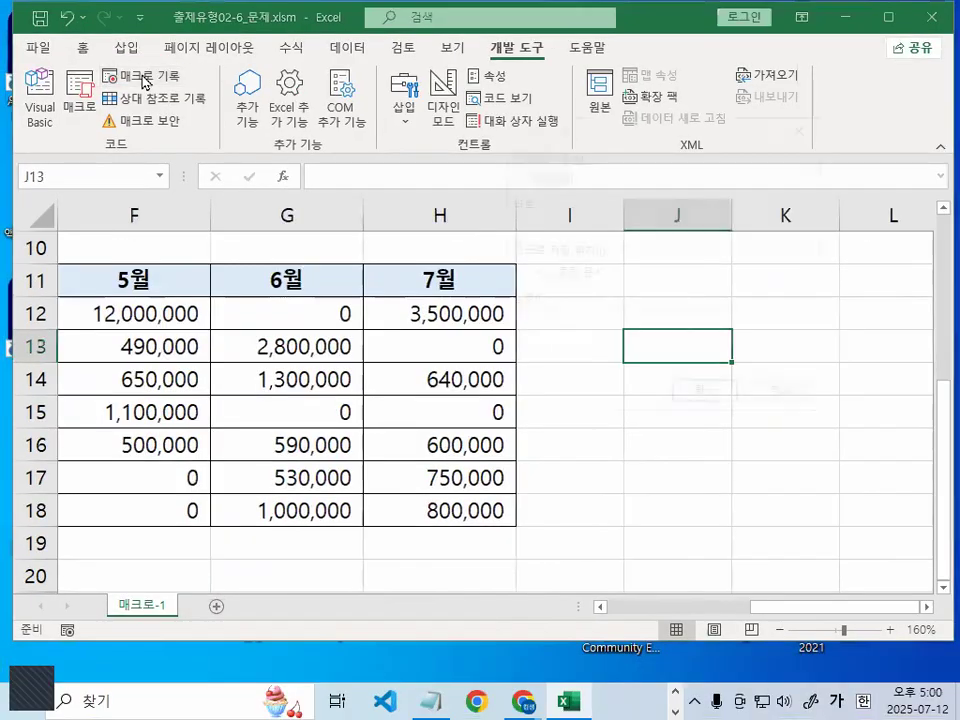
Record a new macro named 서식적용 in the current workbook
left_click(176, 122)
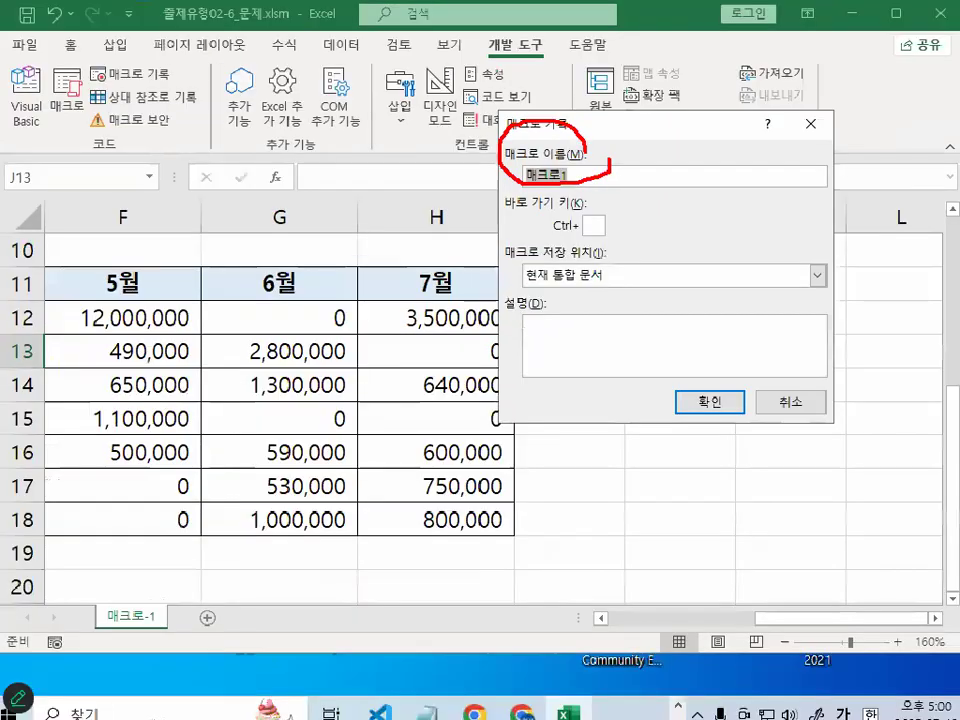
type("서식적용")
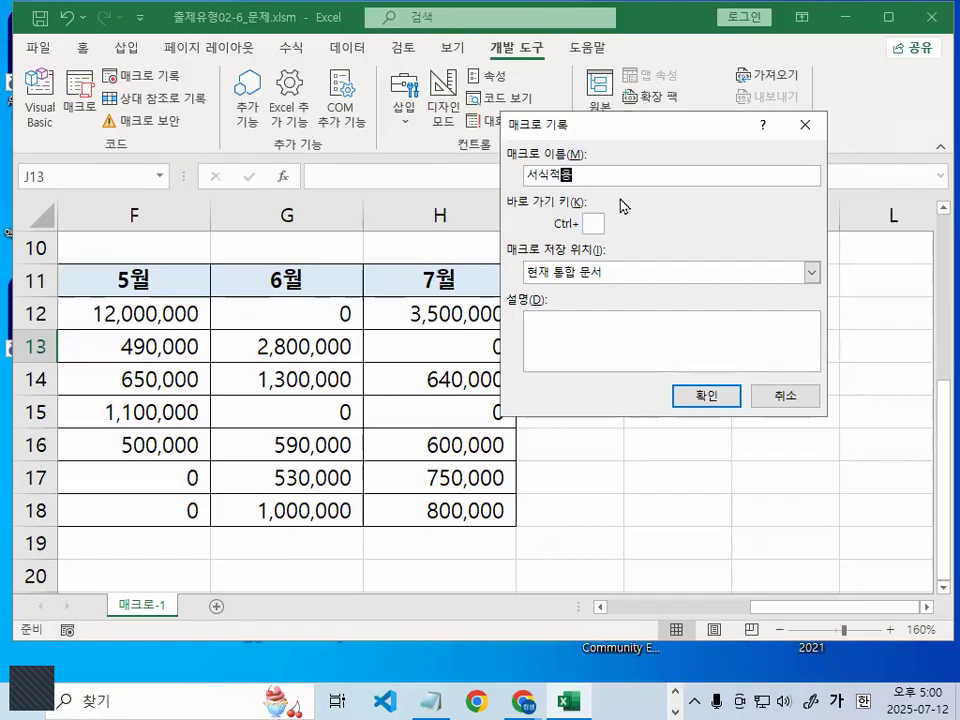
key("Return")
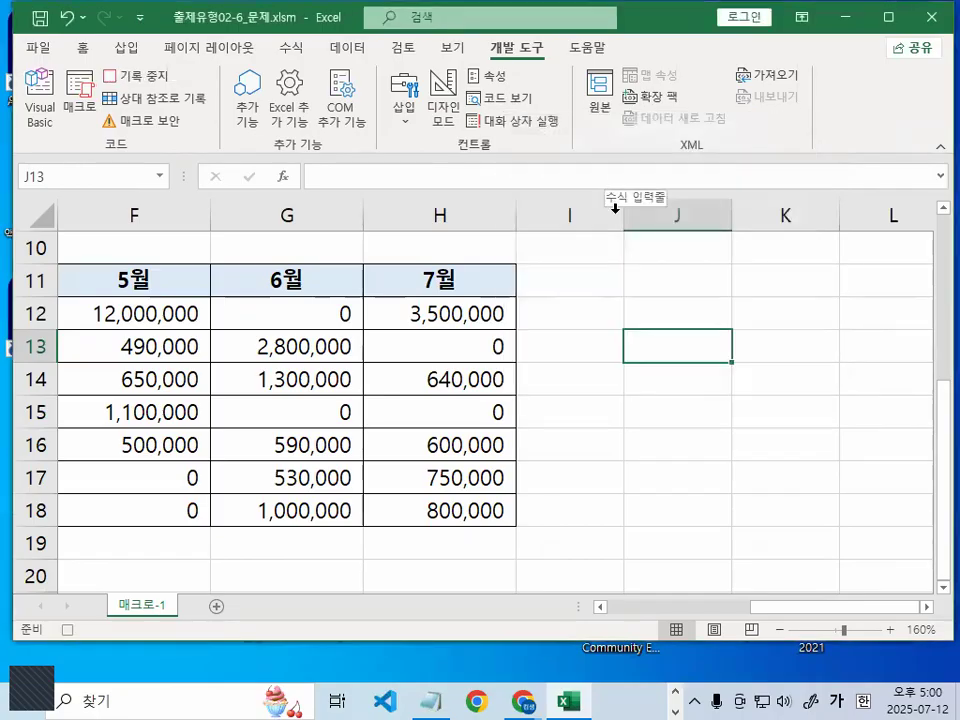
Apply the custom format [파랑][>0]₩#,##0;[=0]"★" to cells F12:H18 of Table 4
left_click_drag(814, 607, 760, 608)
left_click_drag(446, 313, 737, 512)
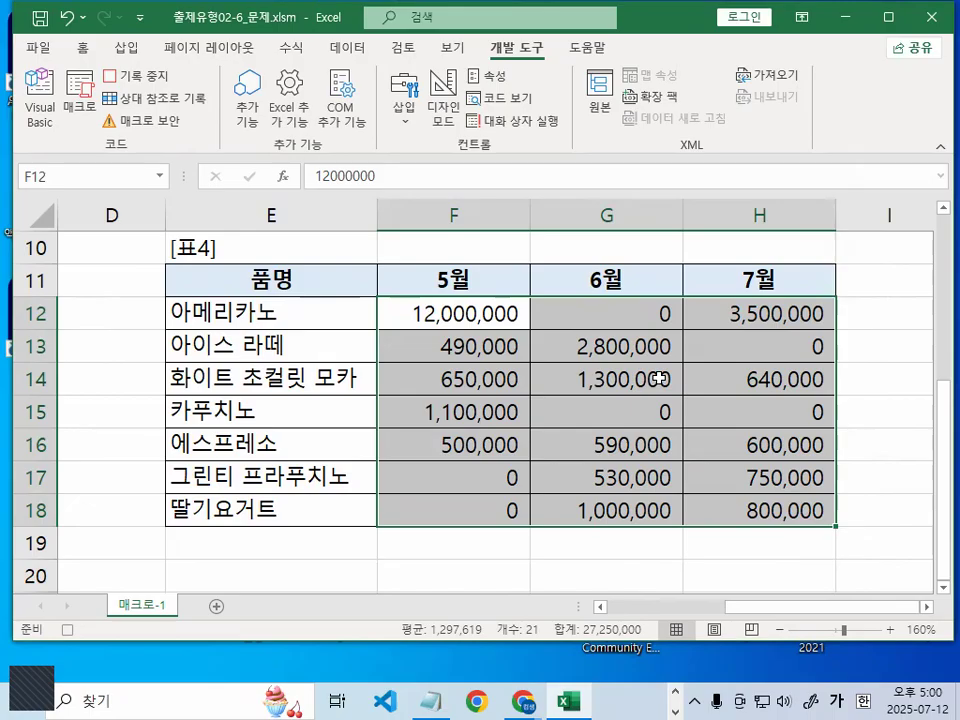
key("ctrl+1")
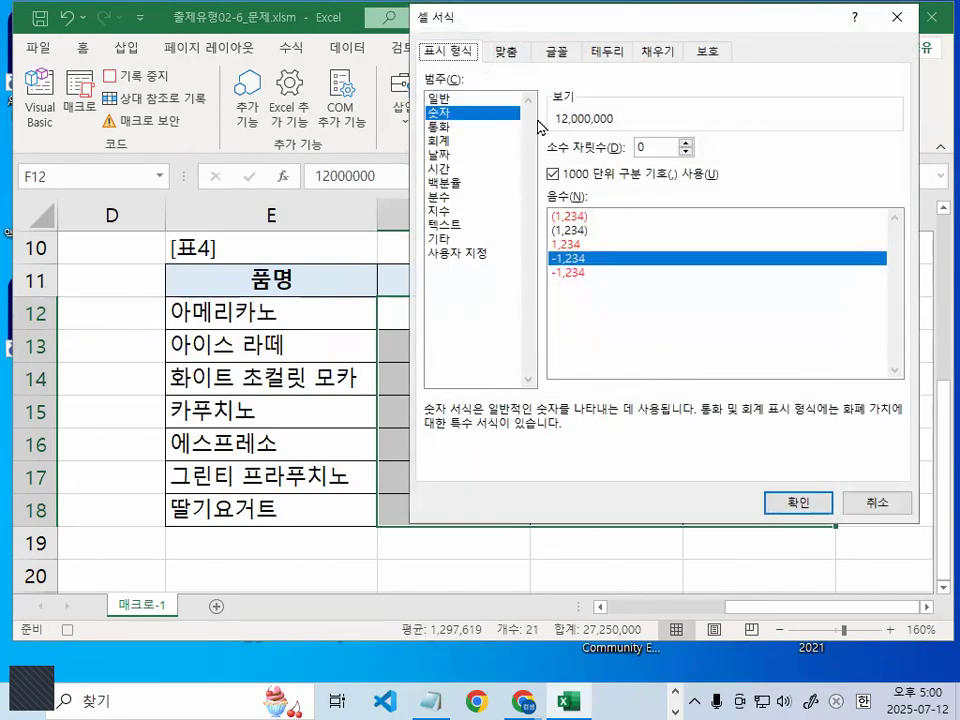
left_click(474, 256)
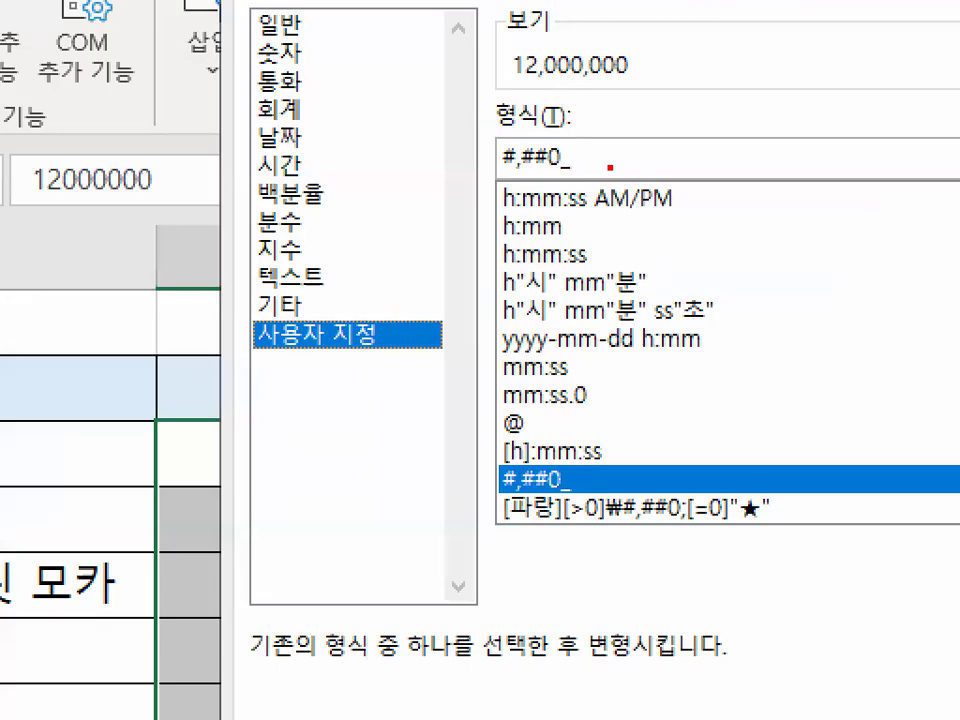
mouse_move(610, 168)
left_mouse_down()
mouse_move(456, 180)
mouse_move(452, 142)
mouse_move(612, 172)
left_mouse_up()
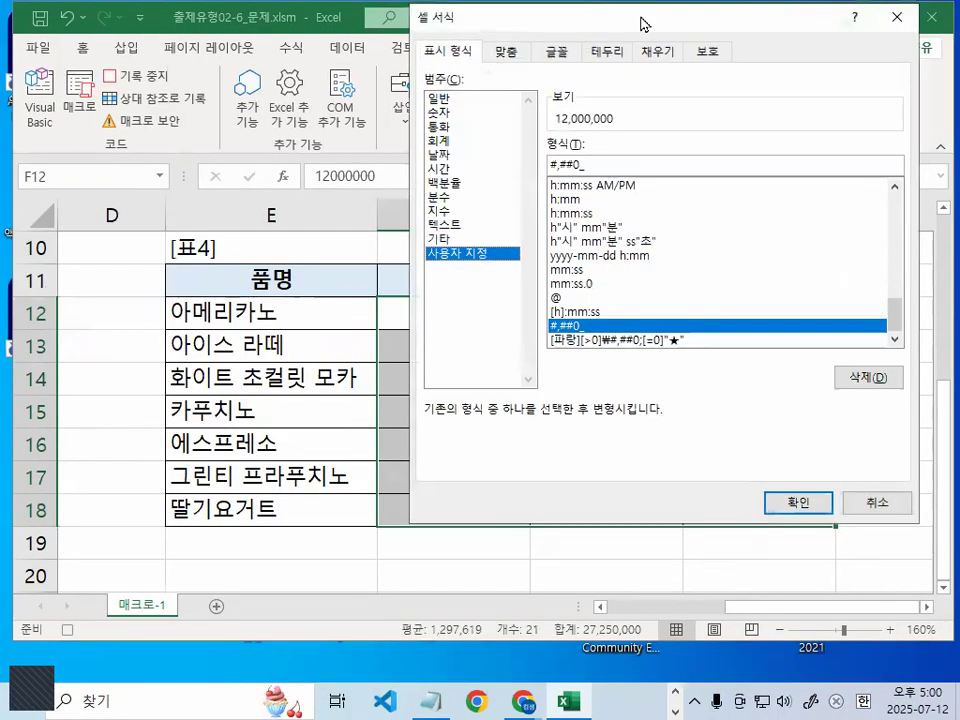
left_click_drag(643, 16, 489, 25)
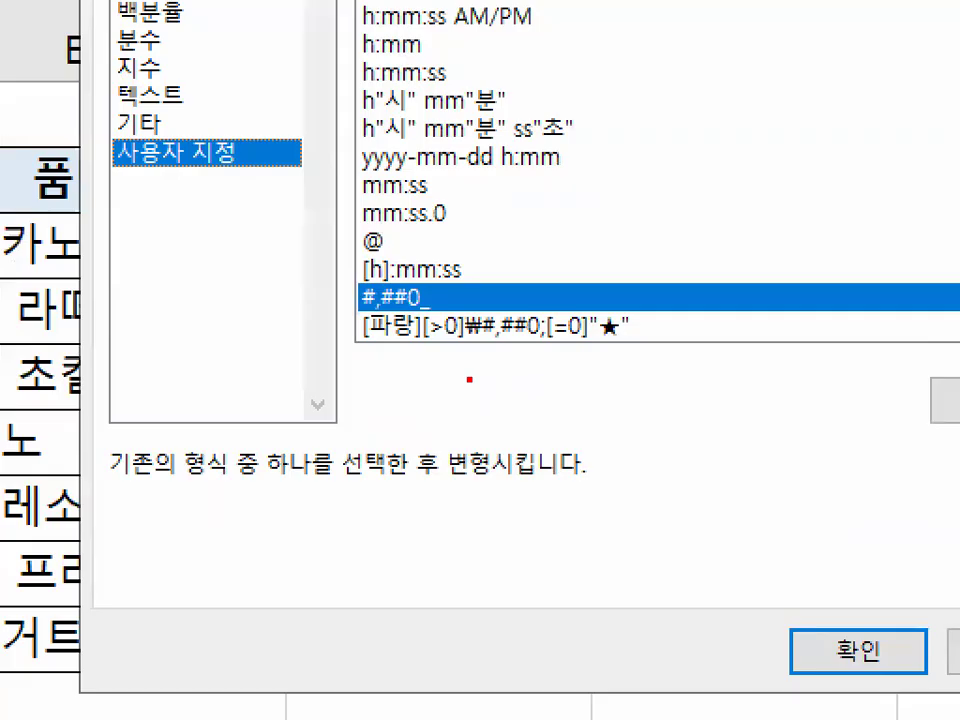
left_click_drag(370, 350, 640, 344)
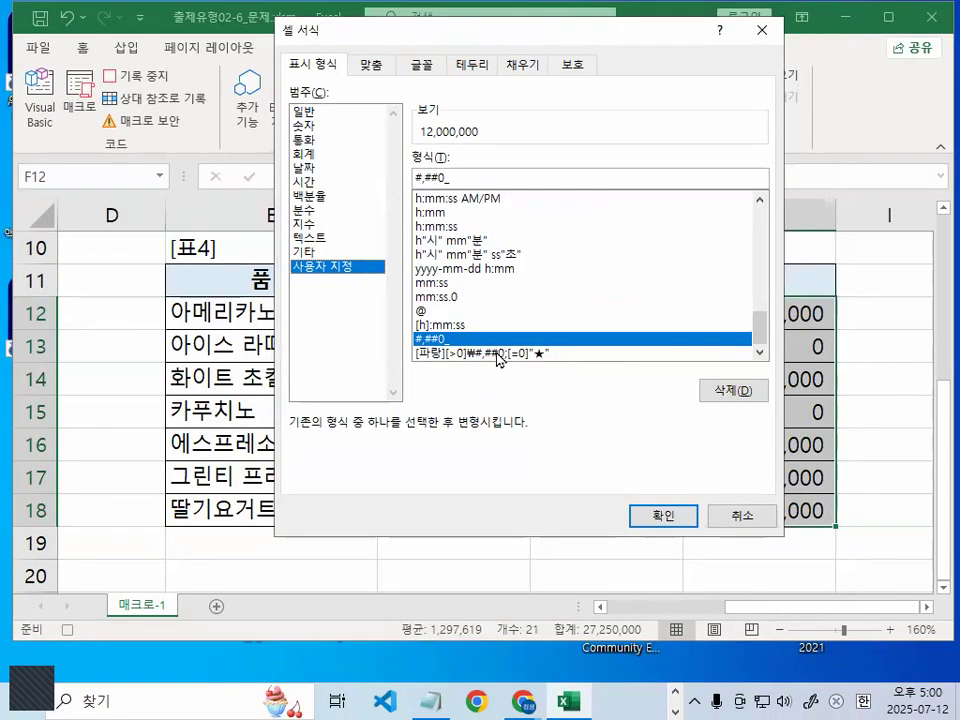
left_click(525, 326)
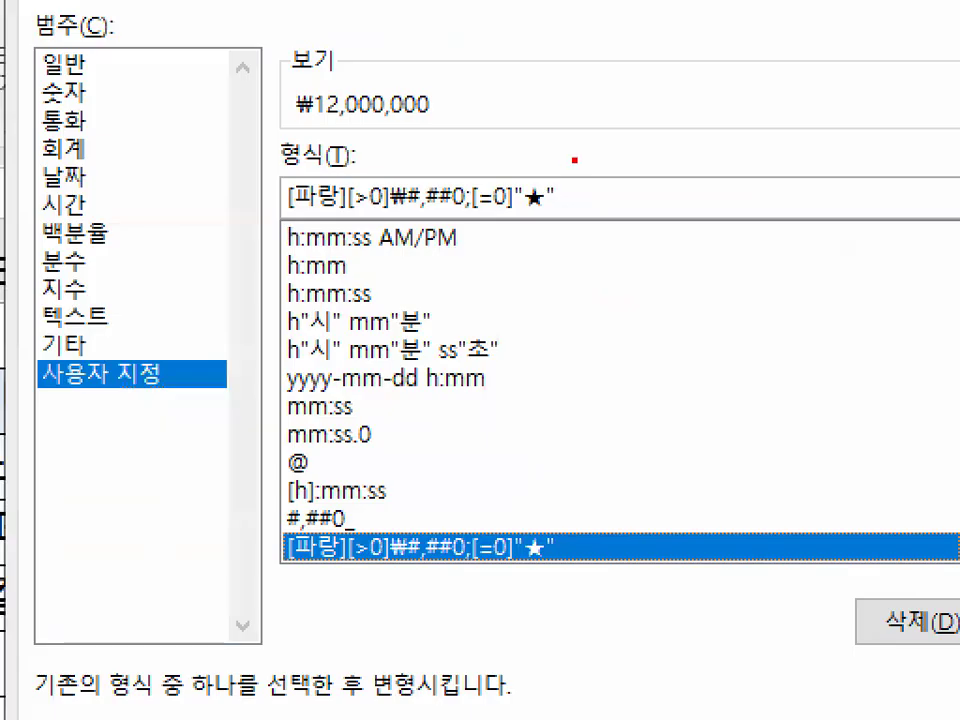
mouse_move(572, 171)
left_mouse_down()
mouse_move(564, 182)
mouse_move(414, 187)
left_mouse_up()
mouse_move(290, 214)
left_mouse_down()
mouse_move(320, 168)
mouse_move(544, 166)
mouse_move(601, 196)
left_mouse_up()
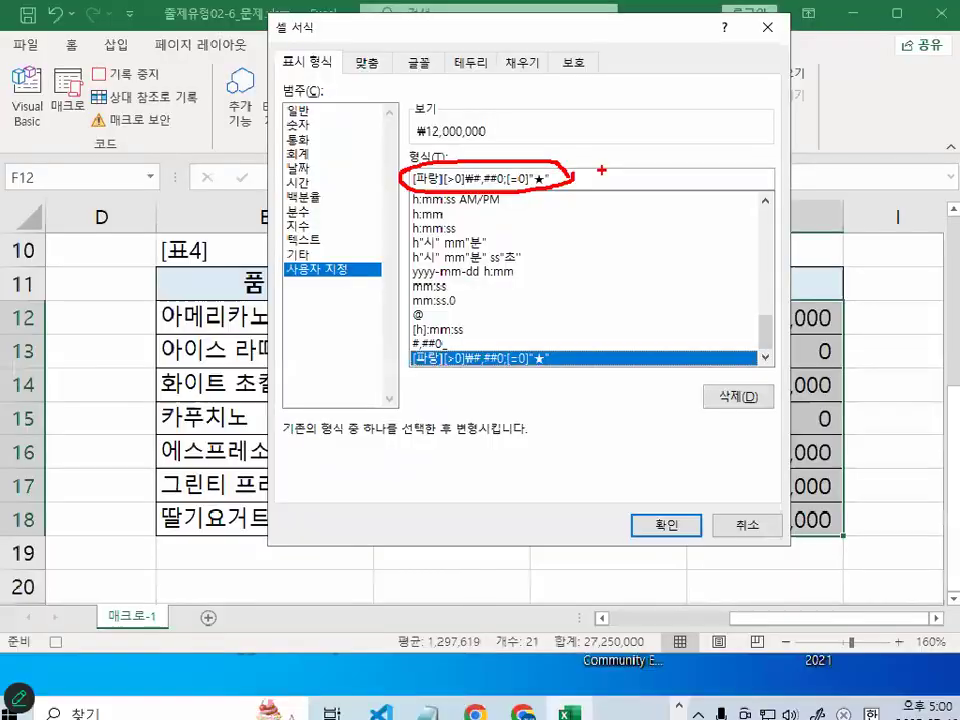
key("Escape")
left_click(679, 521)
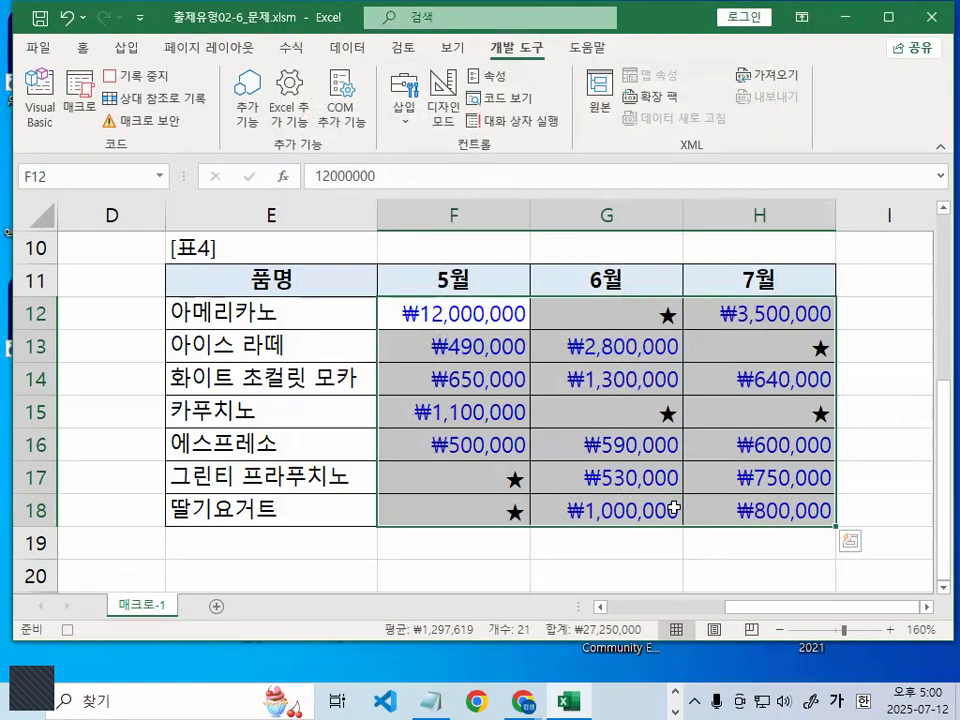
Click an empty cell and stop recording the 서식적용 macro from the 개발 도구 tab
scroll(671, 505, "down", 1)
left_click(606, 483)
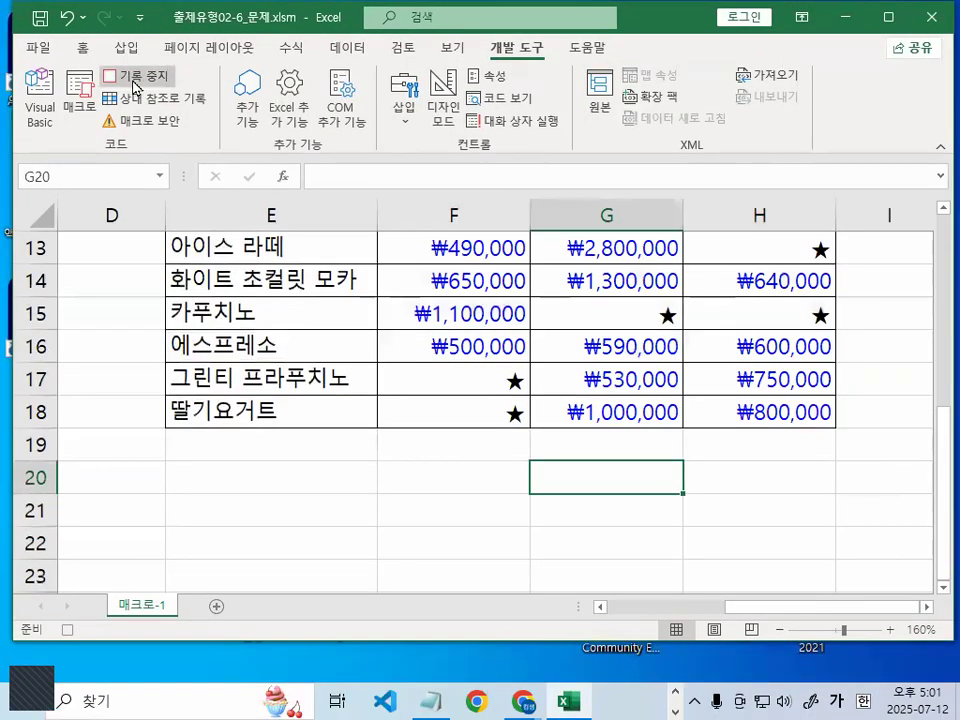
left_click(148, 92)
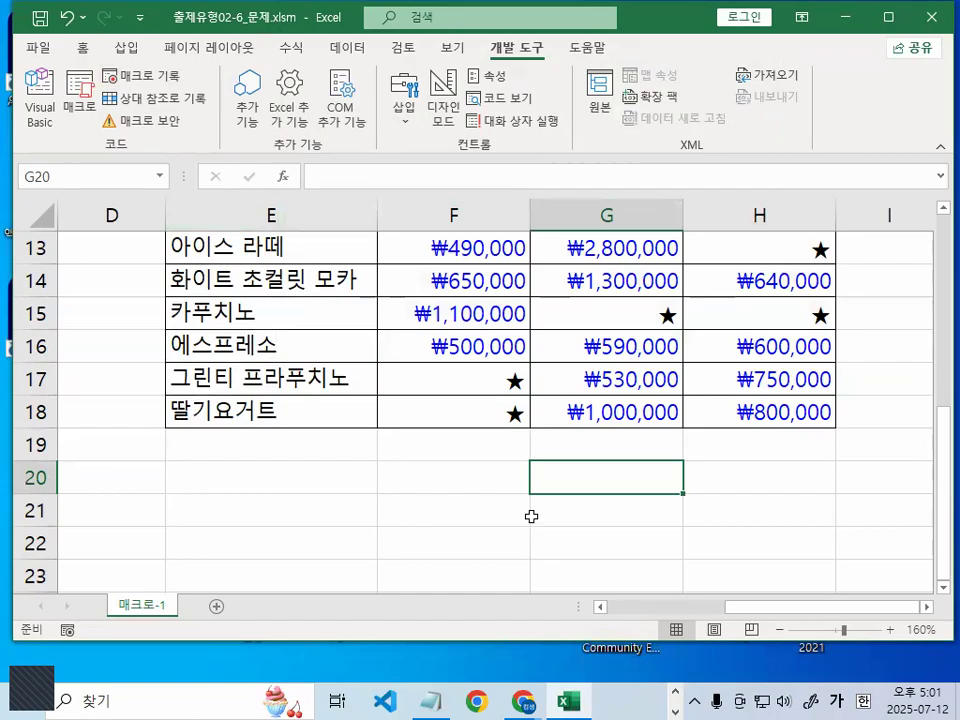
left_click(489, 458)
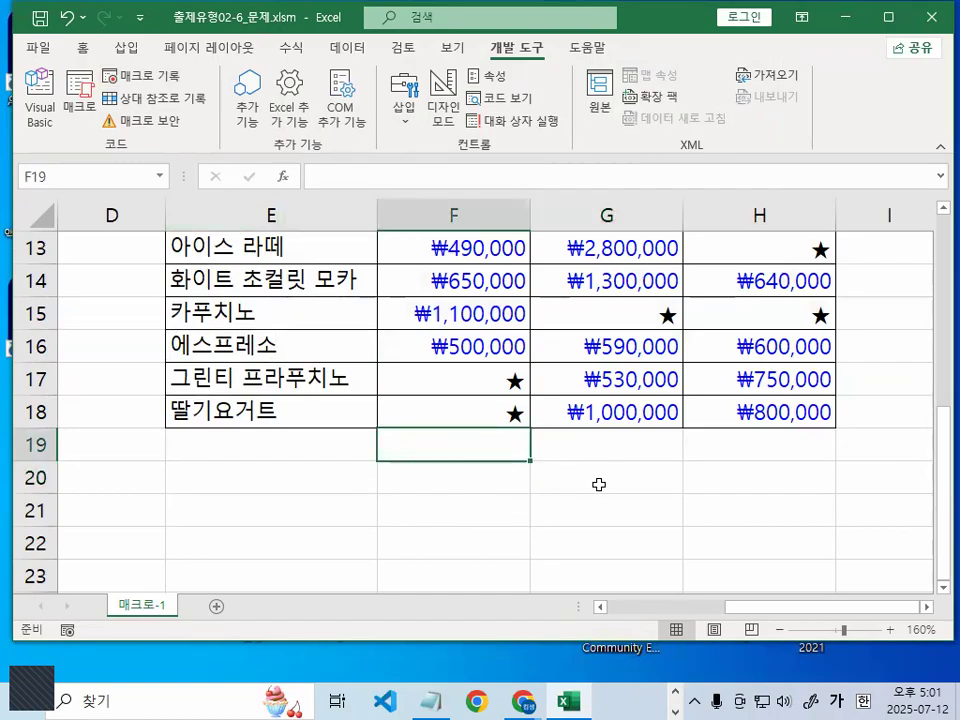
left_click(600, 478)
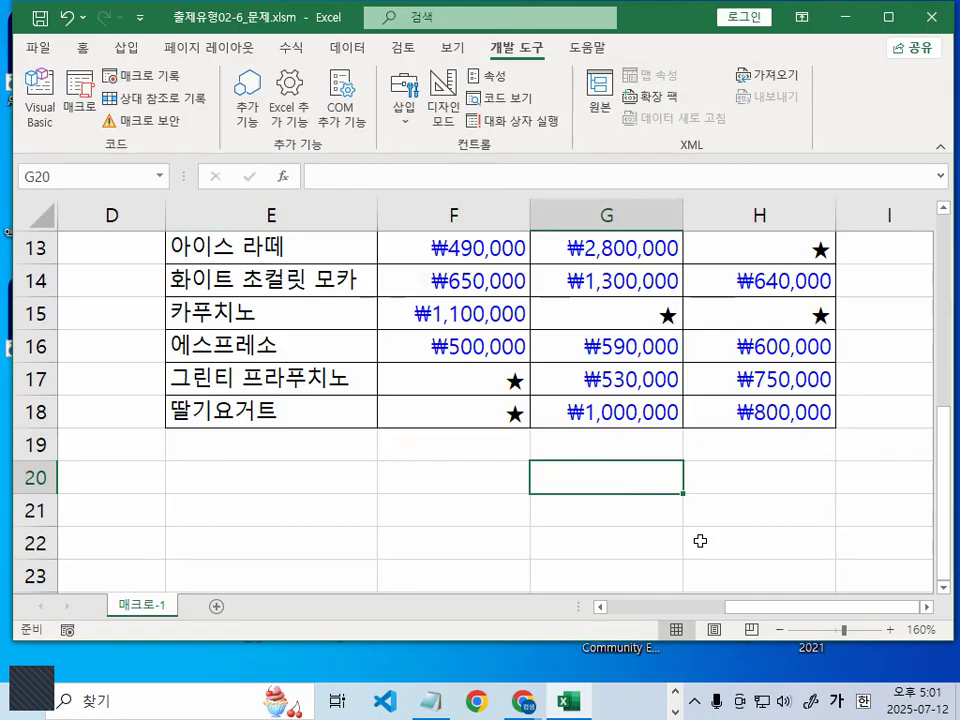
scroll(900, 540, "up", 3)
left_click(749, 277)
scroll(812, 542, "up", 1)
left_click(755, 351)
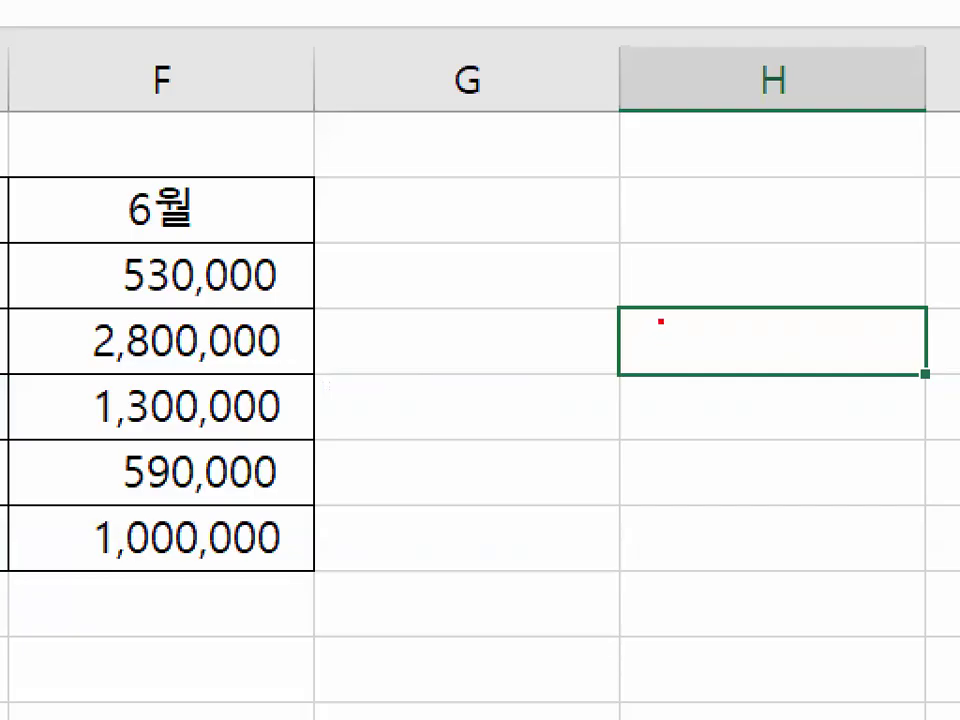
mouse_move(665, 341)
left_mouse_down()
mouse_move(581, 288)
mouse_move(654, 331)
left_mouse_up()
key("Escape")
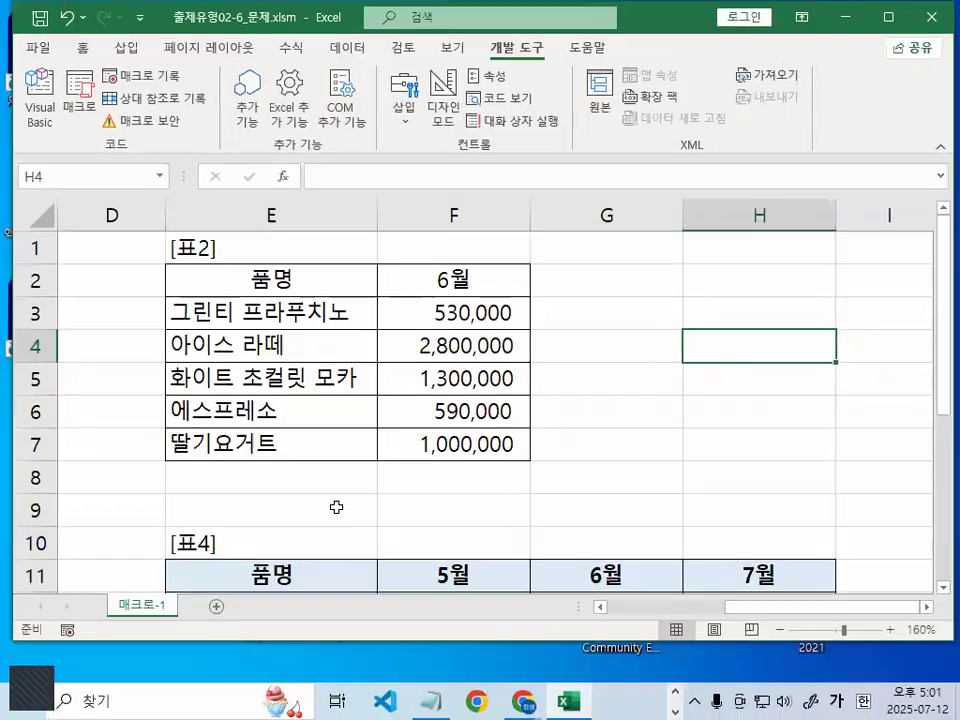
left_click(336, 507)
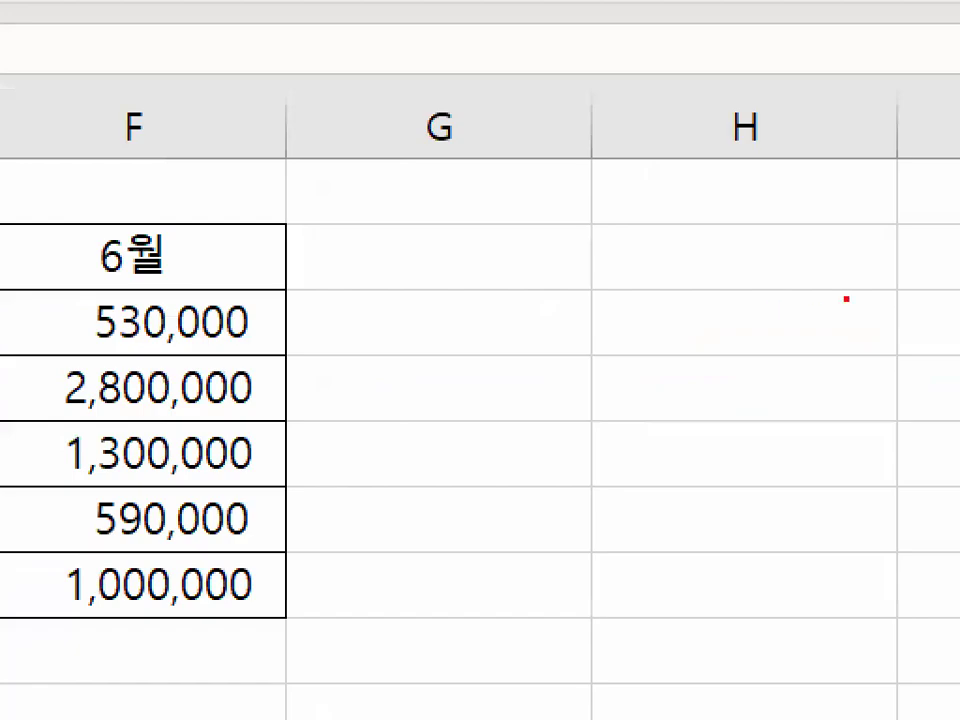
left_click_drag(846, 298, 874, 322)
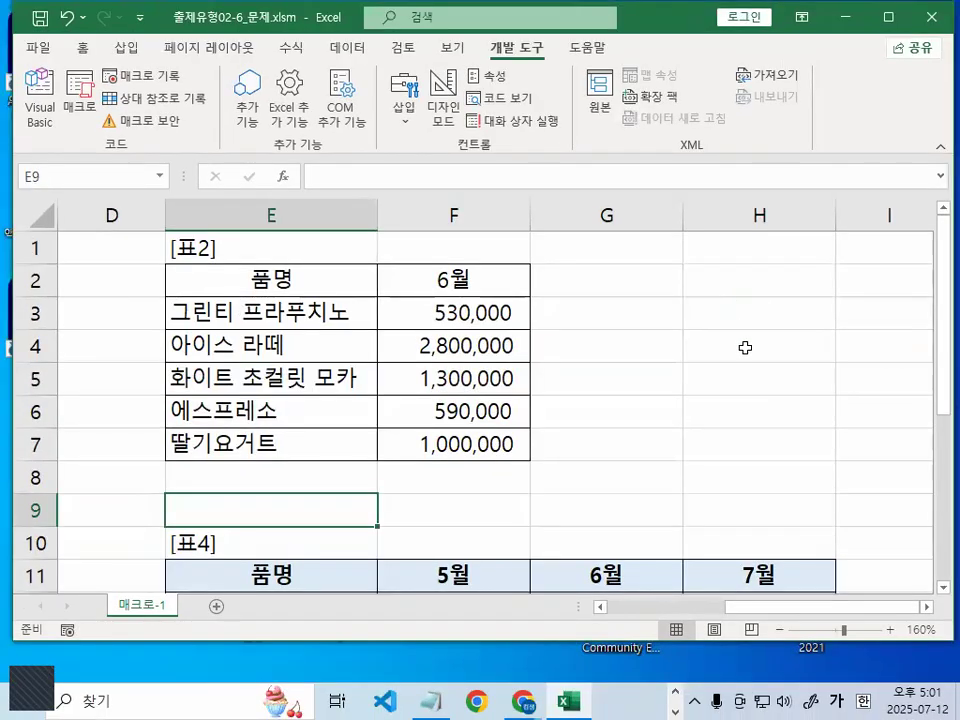
left_click(717, 391)
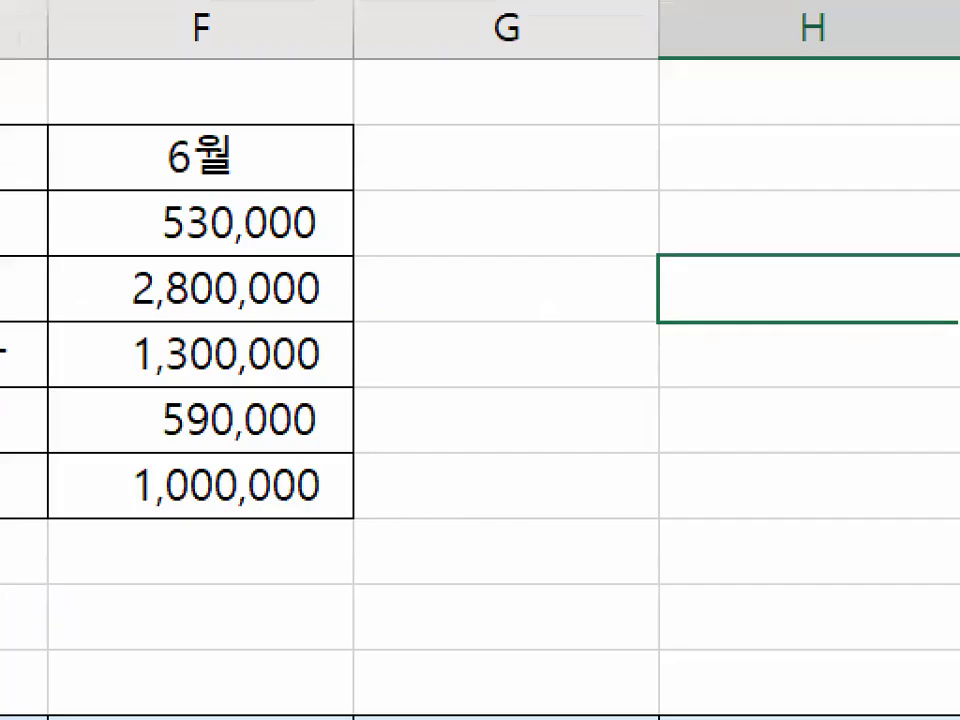
mouse_move(710, 401)
left_mouse_down()
mouse_move(699, 414)
mouse_move(657, 387)
mouse_move(710, 399)
left_mouse_up()
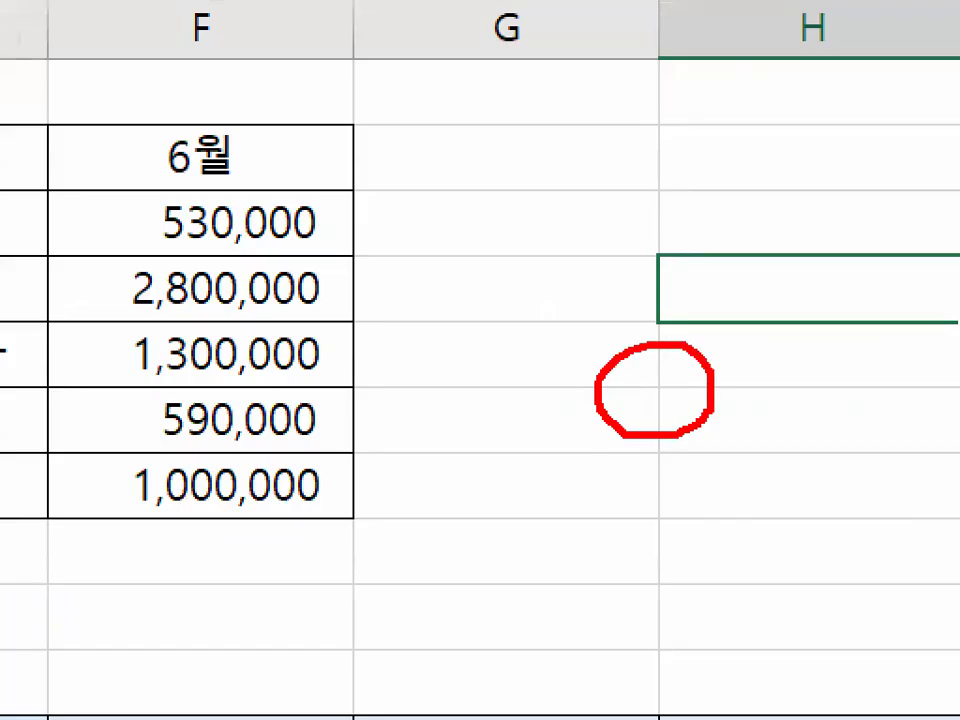
key("Escape")
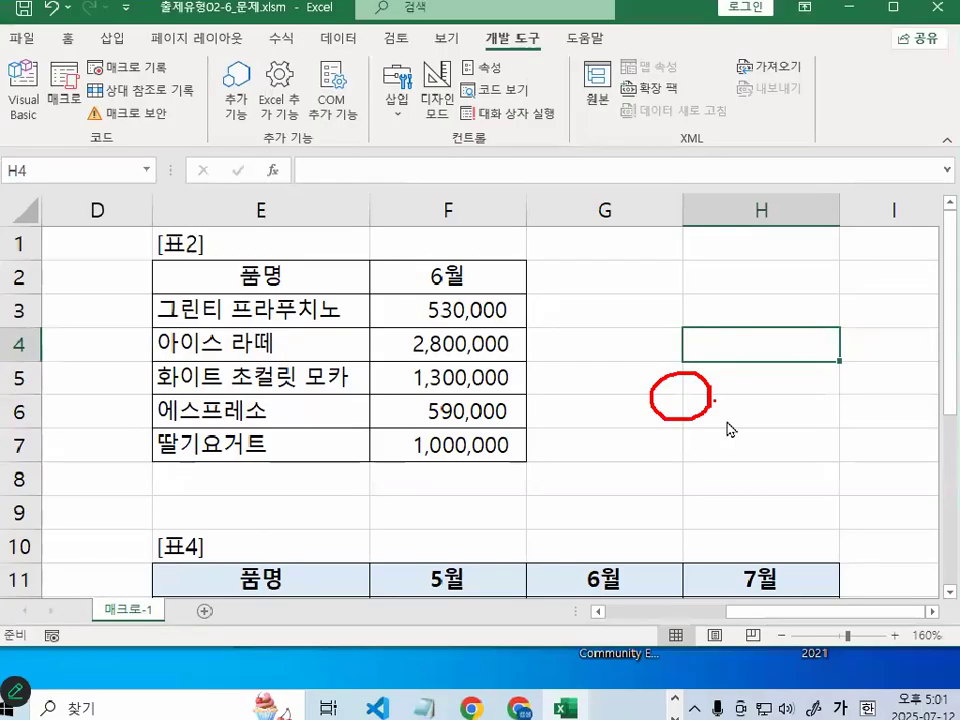
key("ctrl+2")
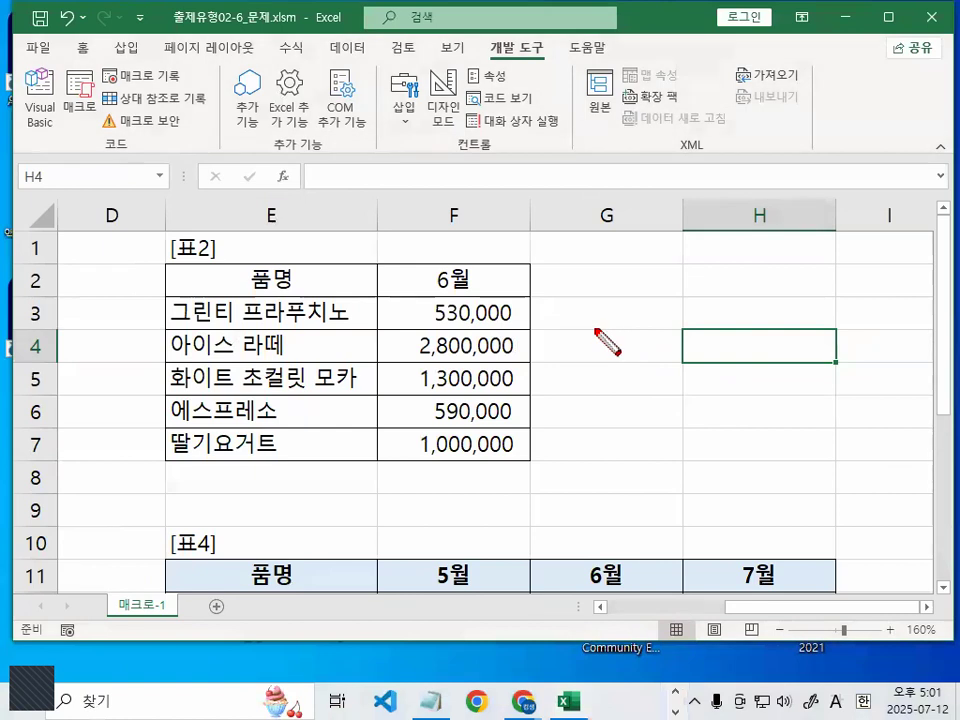
mouse_move(590, 329)
left_mouse_down()
mouse_move(613, 342)
mouse_move(703, 338)
left_mouse_up()
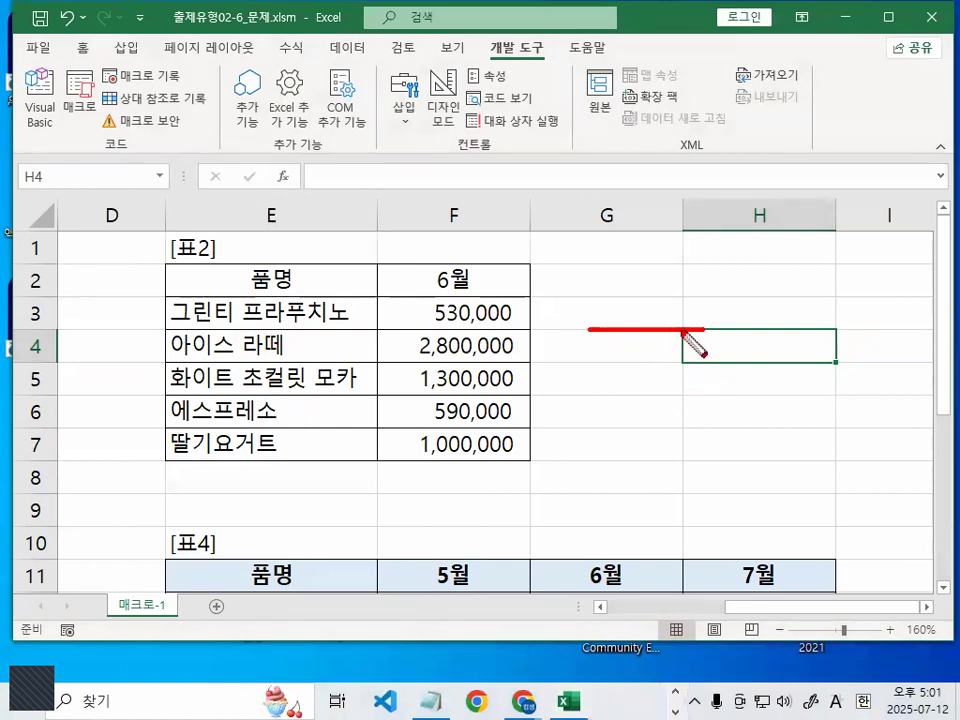
key("Escape")
key("ctrl+2")
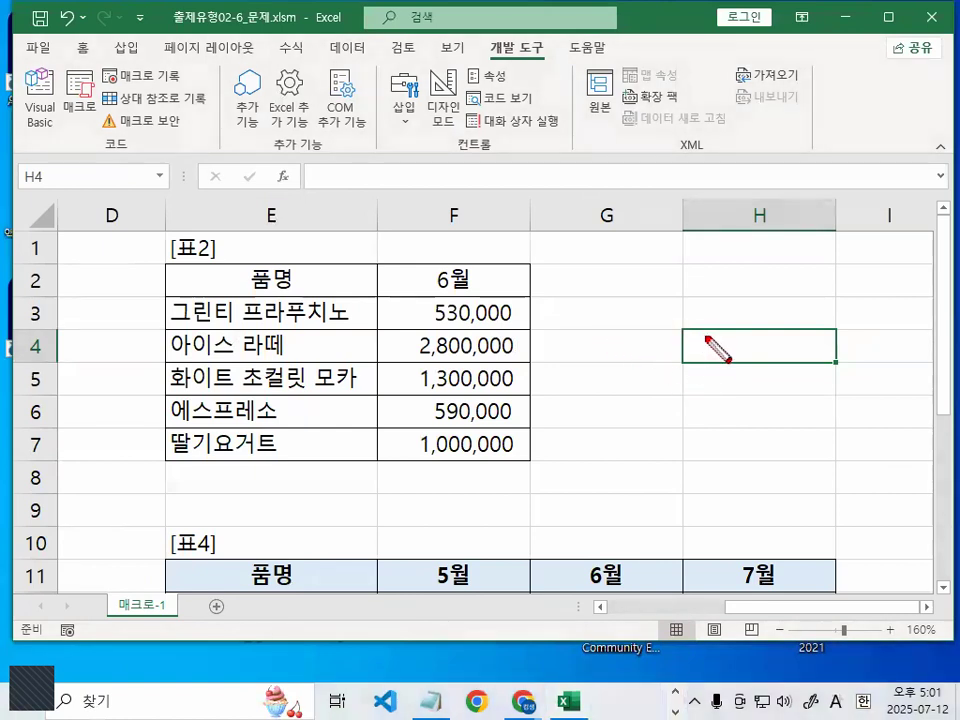
left_click_drag(680, 329, 850, 330)
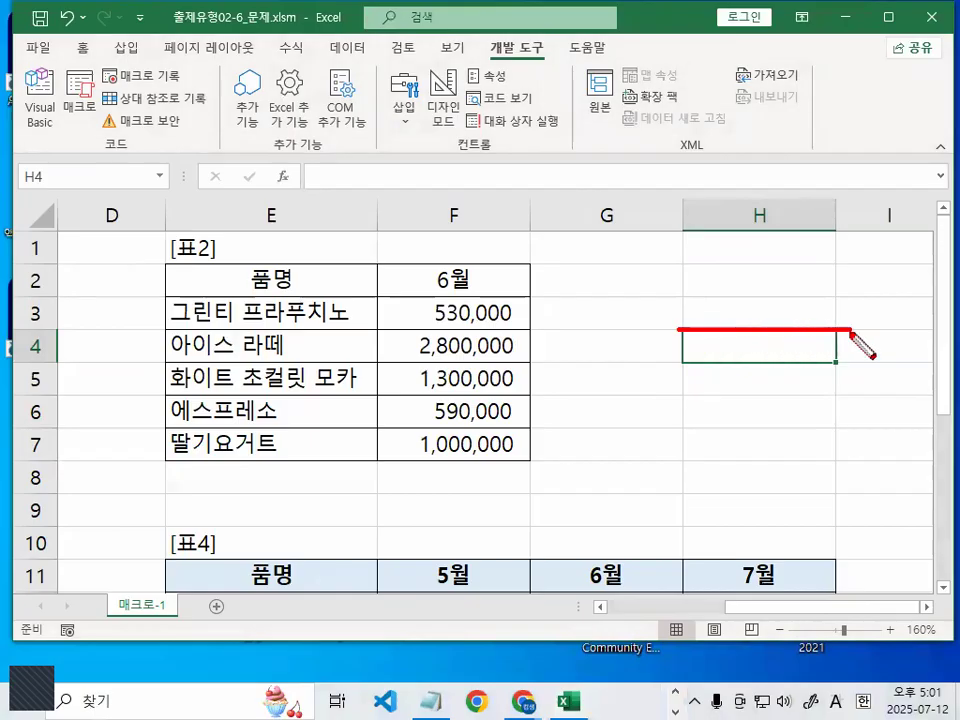
key("Escape")
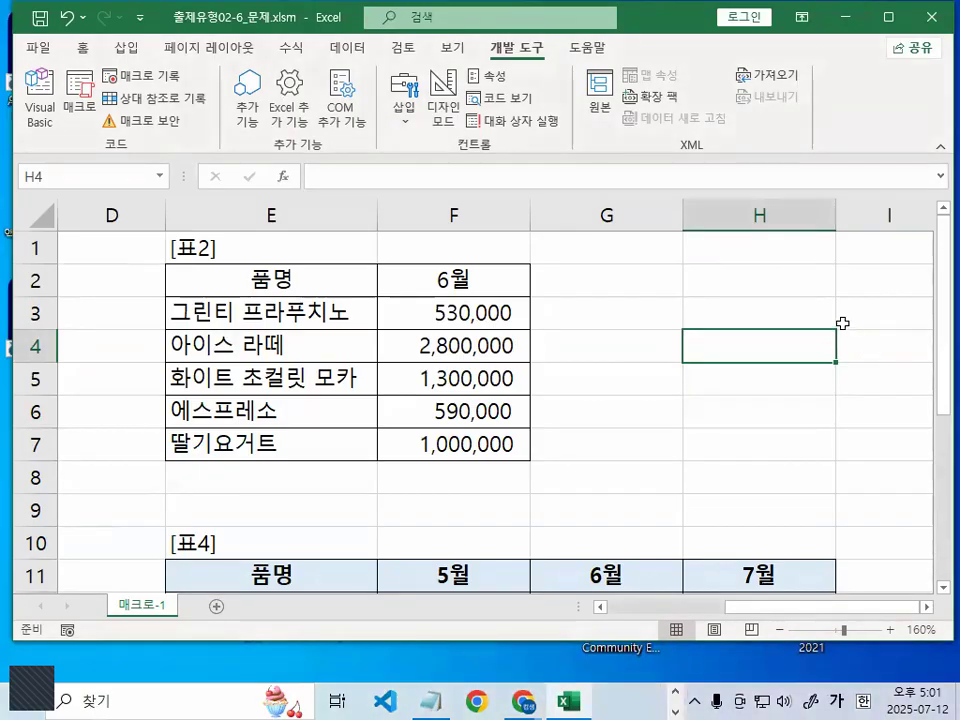
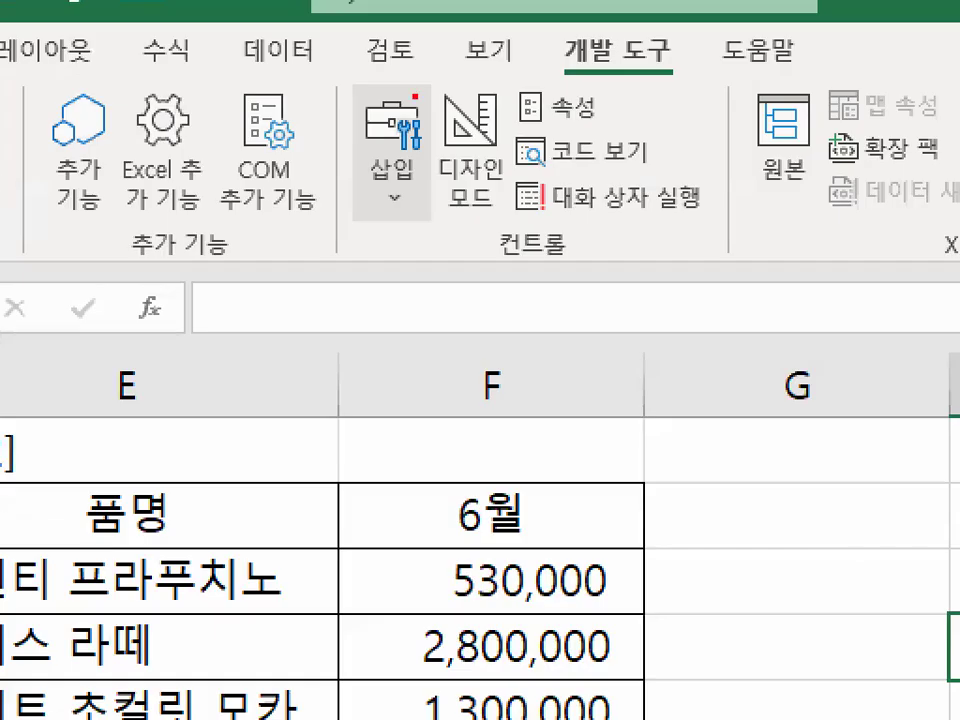
Browse the 개발 도구 삽입 list of insertable controls
mouse_move(426, 98)
left_mouse_down()
mouse_move(418, 127)
mouse_move(381, 97)
left_mouse_up()
left_click_drag(430, 158, 350, 128)
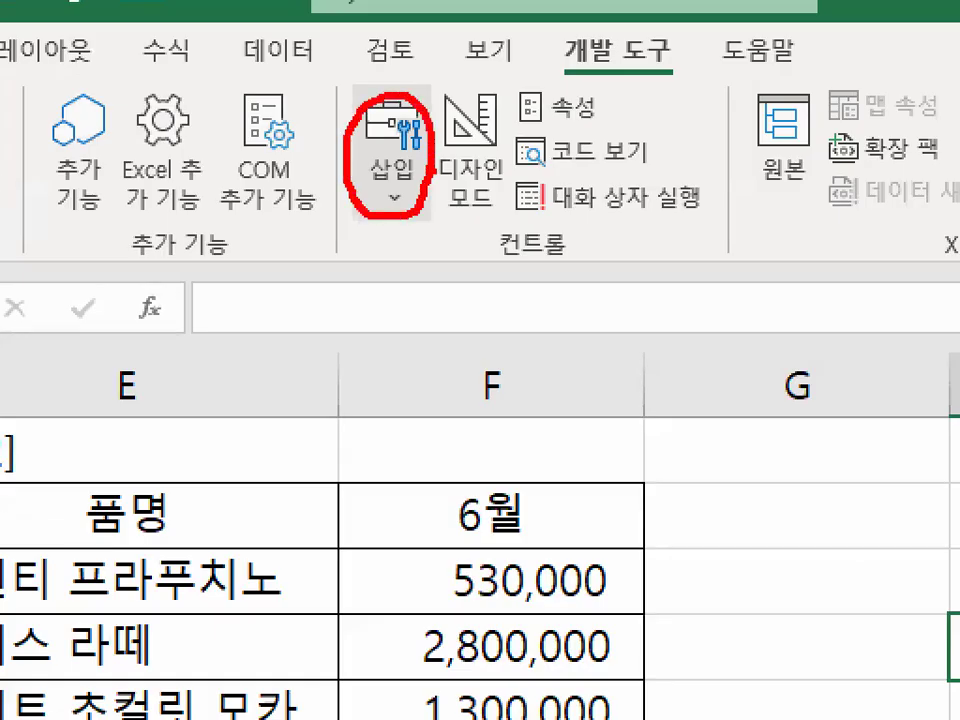
mouse_move(494, 267)
left_mouse_down()
mouse_move(579, 264)
mouse_move(517, 265)
left_mouse_up()
key("Escape")
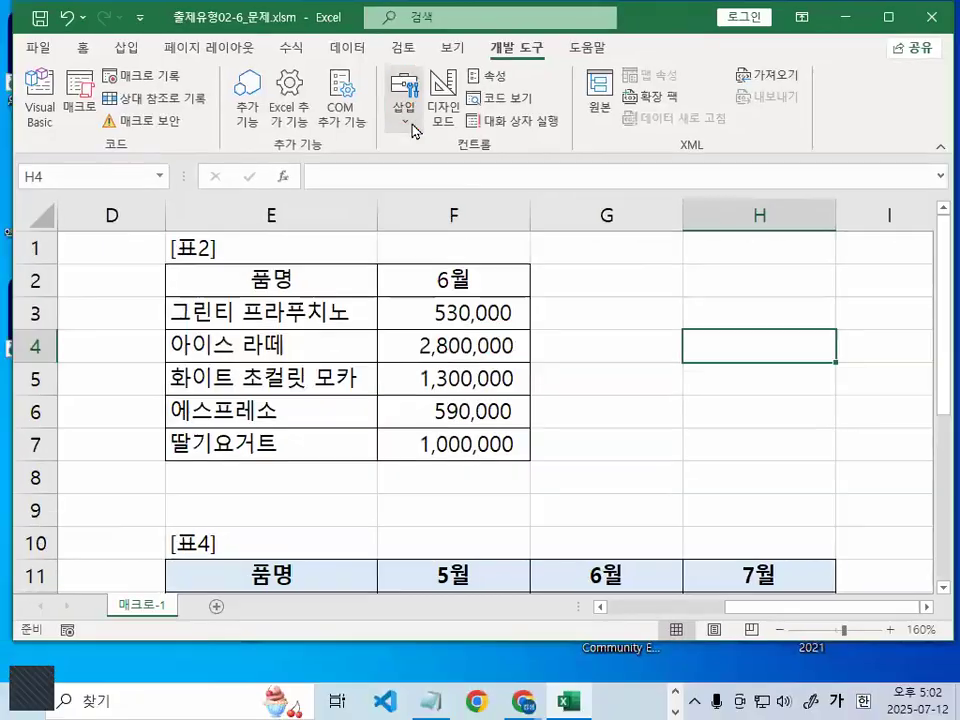
left_click(413, 128)
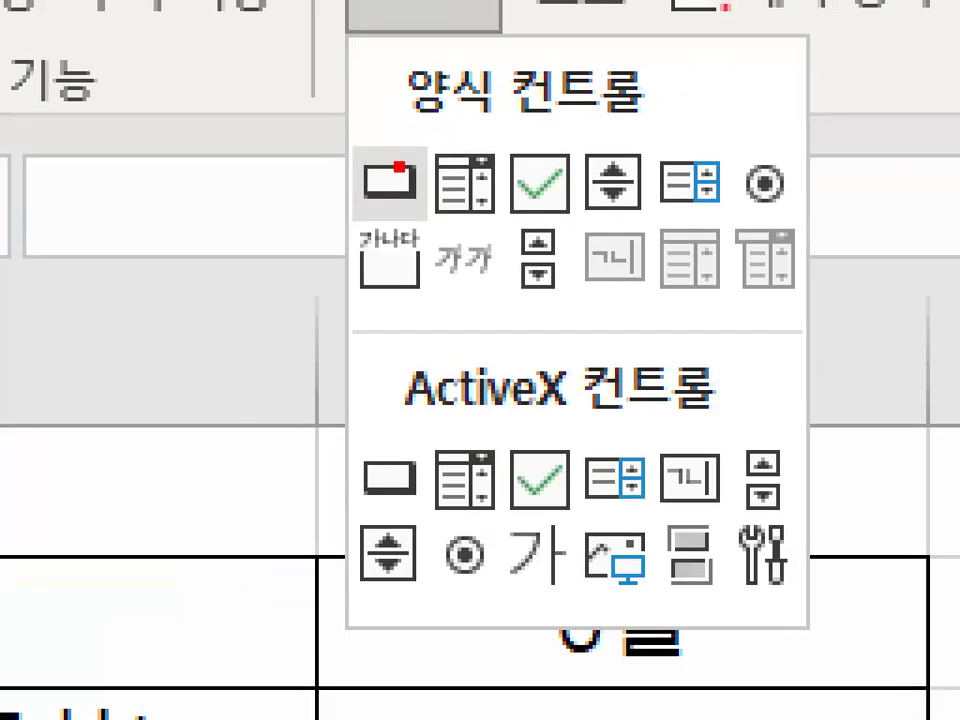
mouse_move(443, 189)
left_mouse_down()
mouse_move(470, 105)
mouse_move(520, 210)
left_mouse_up()
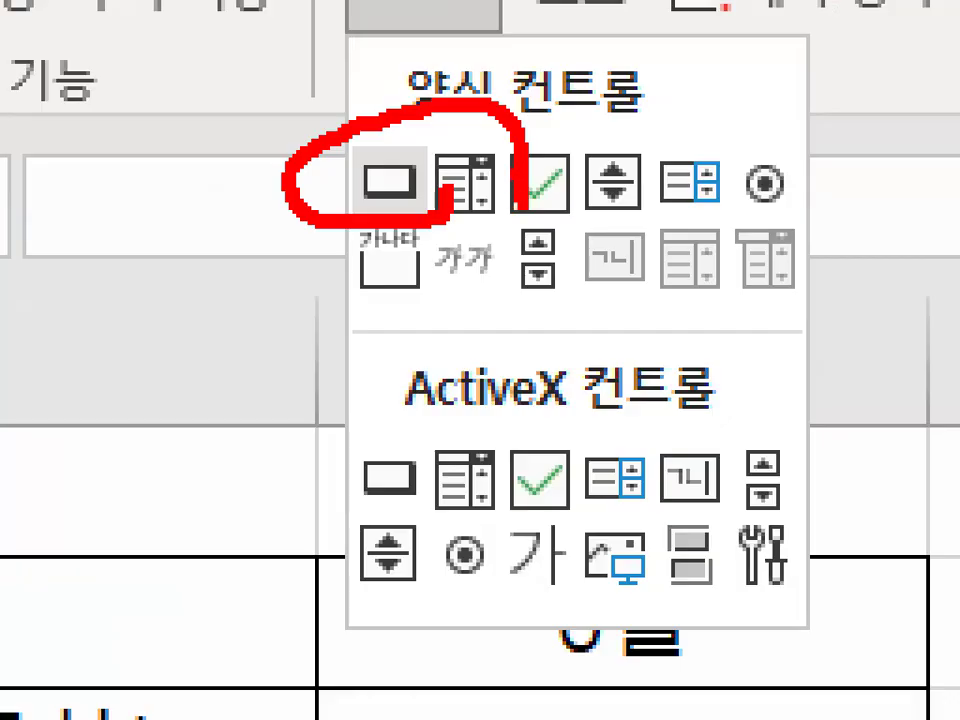
key("Escape")
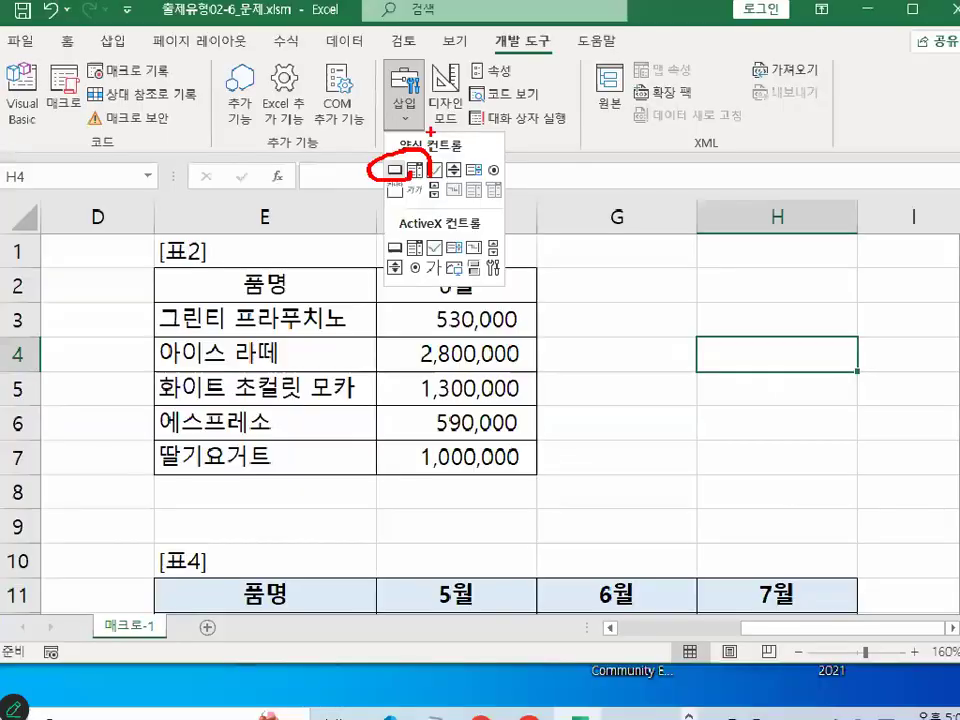
Choose the Button form control under 양식 컨트롤, ready to draw on the 매크로-1 sheet
left_click(752, 299)
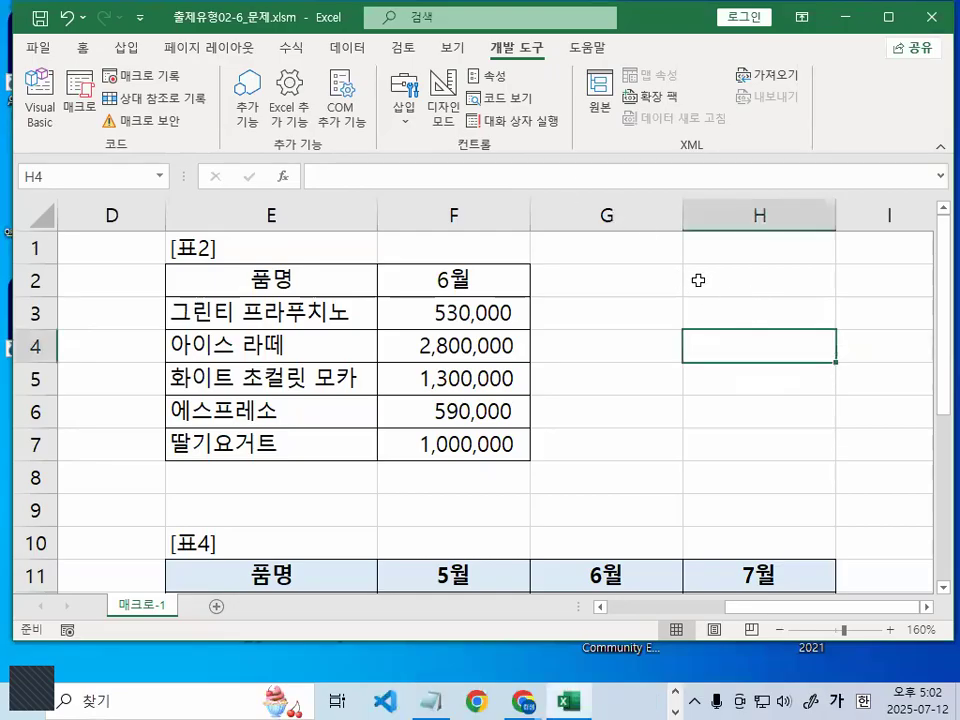
left_click(405, 105)
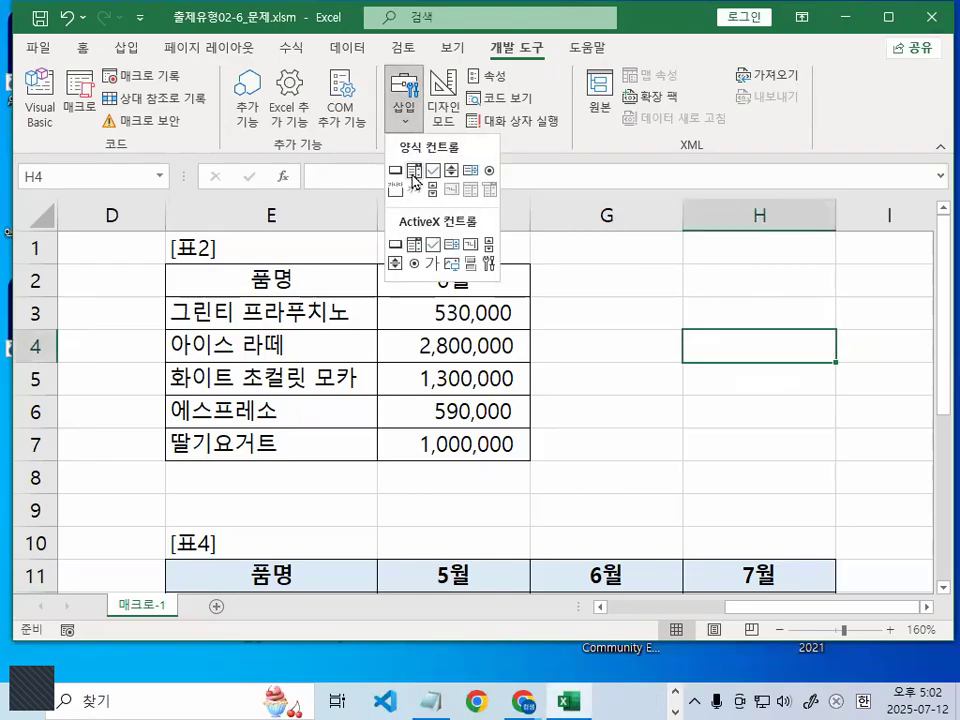
key("Escape")
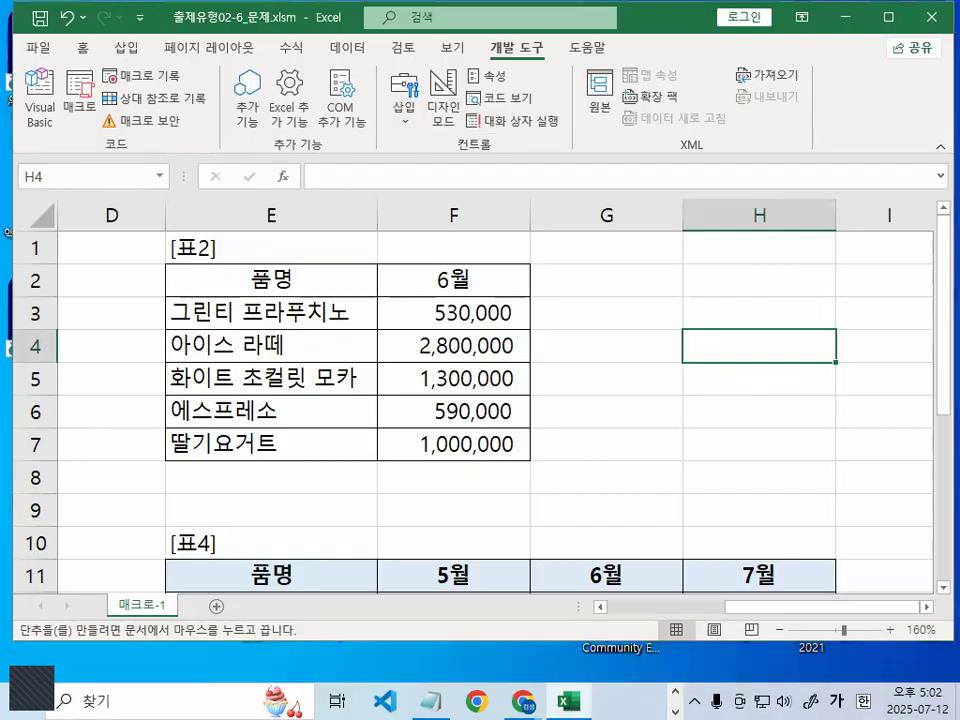
key("ctrl+1")
mouse_move(676, 309)
left_mouse_down()
mouse_move(648, 325)
mouse_move(620, 273)
mouse_move(677, 303)
mouse_move(606, 278)
mouse_move(668, 303)
left_mouse_up()
left_click_drag(478, 191, 597, 187)
left_click(514, 141)
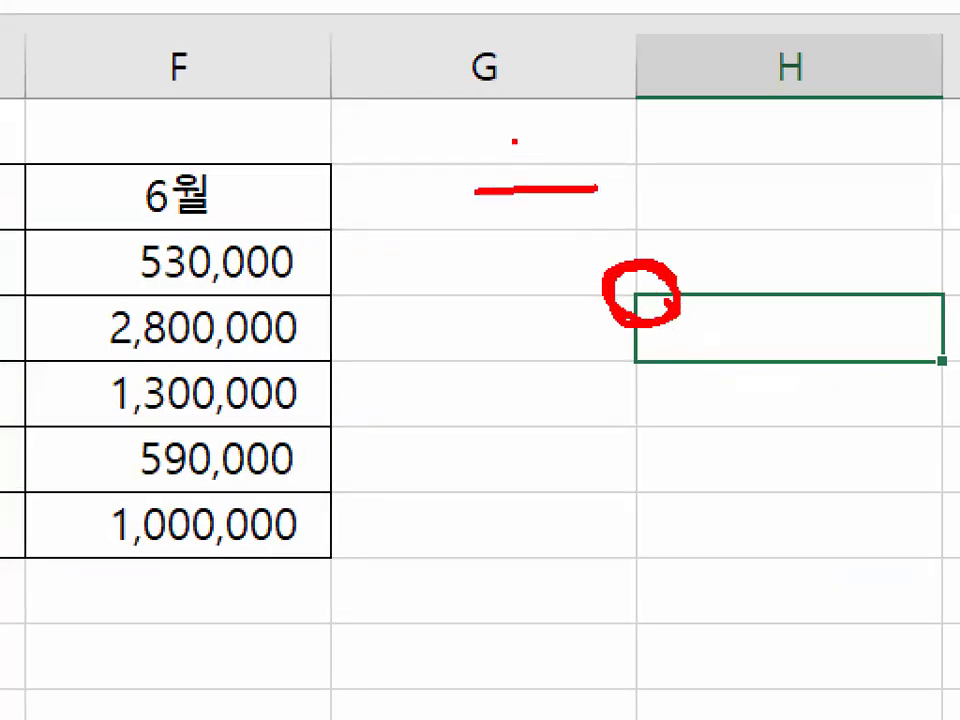
left_click_drag(521, 140, 522, 215)
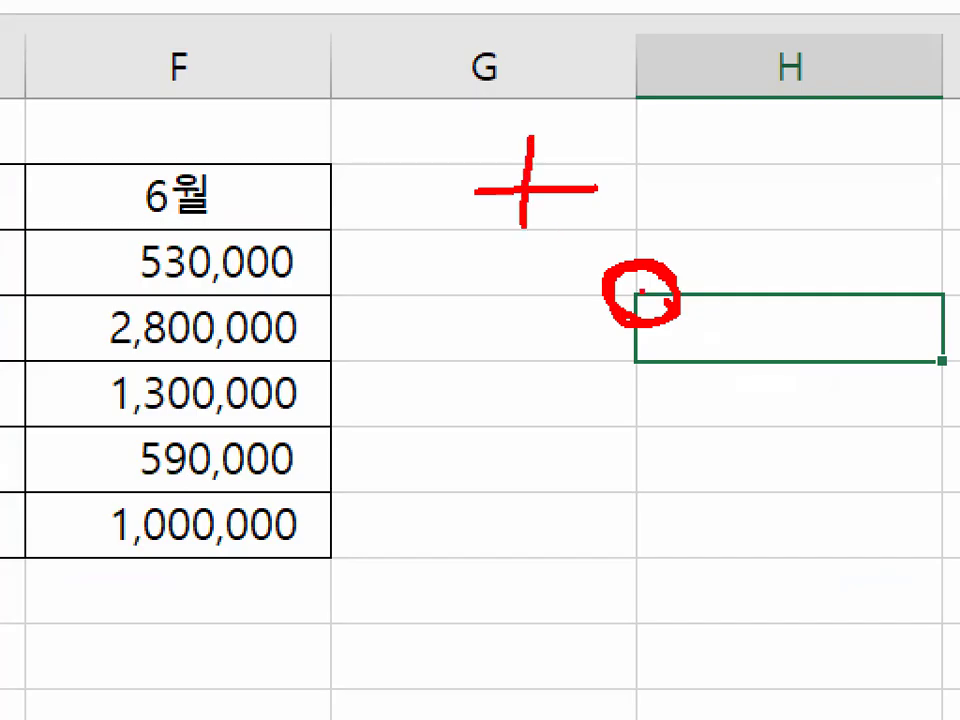
mouse_move(664, 317)
left_mouse_down()
mouse_move(680, 272)
mouse_move(680, 302)
left_mouse_up()
key("Escape")
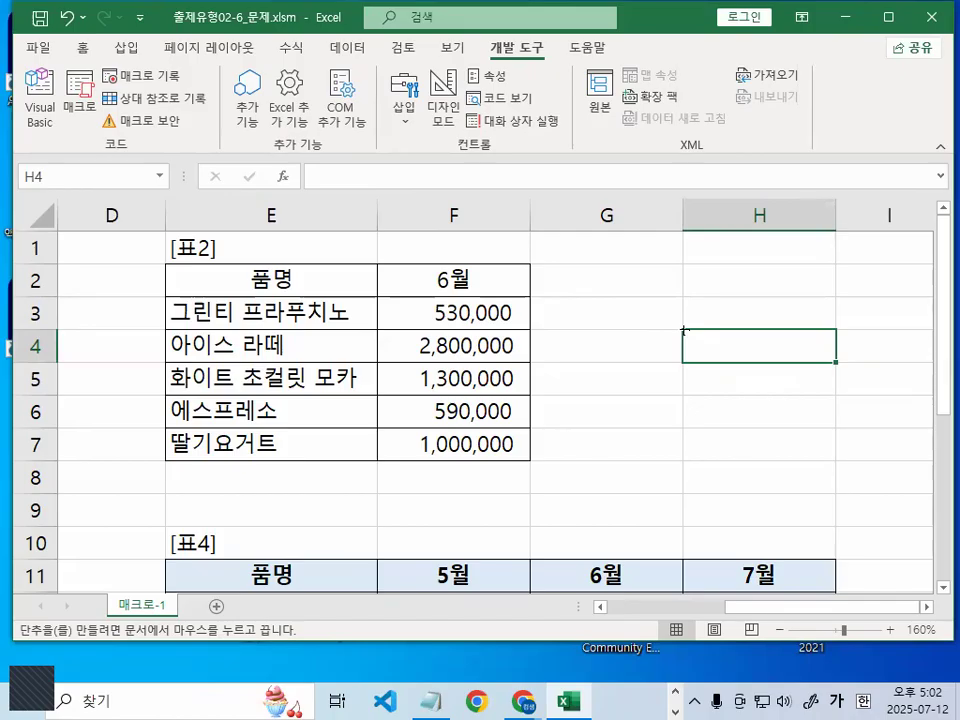
Draw a button over H4:H5 and assign it the 서식적용 macro
mouse_move(684, 330)
left_mouse_down()
mouse_move(701, 339)
mouse_move(716, 388)
mouse_move(731, 396)
mouse_move(737, 356)
mouse_move(737, 411)
mouse_move(737, 371)
mouse_move(744, 382)
mouse_move(765, 381)
left_mouse_up()
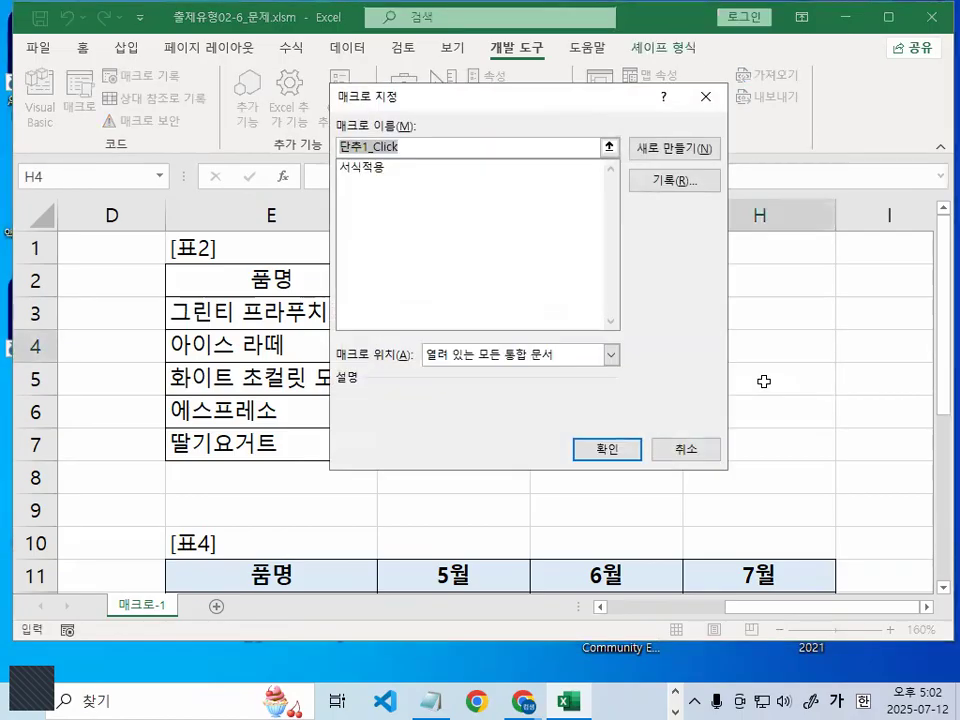
left_click_drag(517, 102, 537, 134)
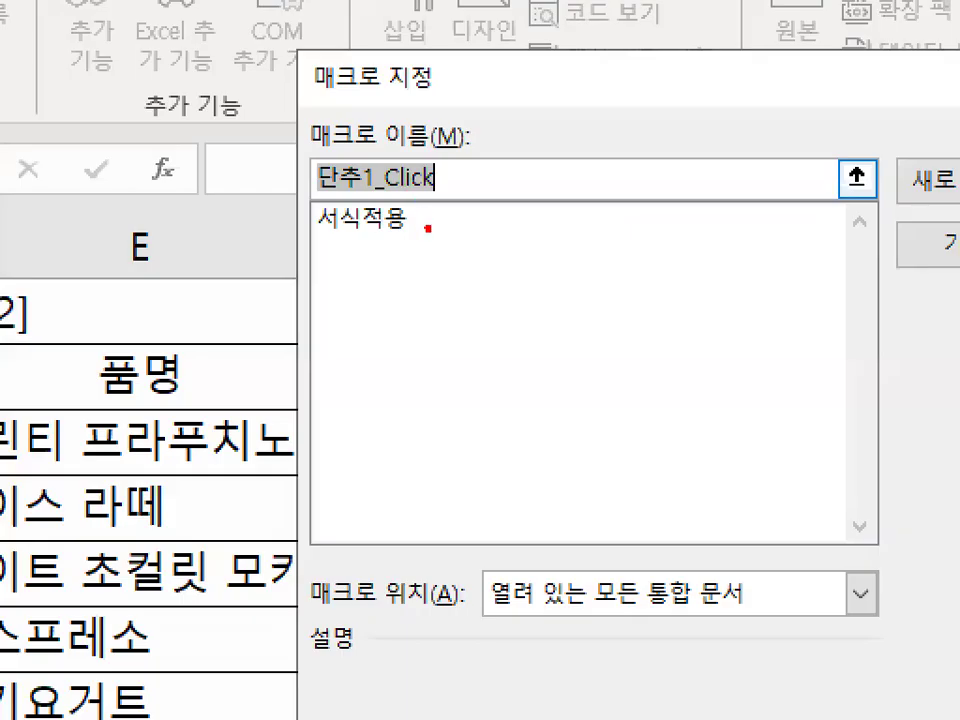
mouse_move(428, 228)
left_mouse_down()
mouse_move(289, 210)
mouse_move(375, 195)
mouse_move(429, 214)
left_mouse_up()
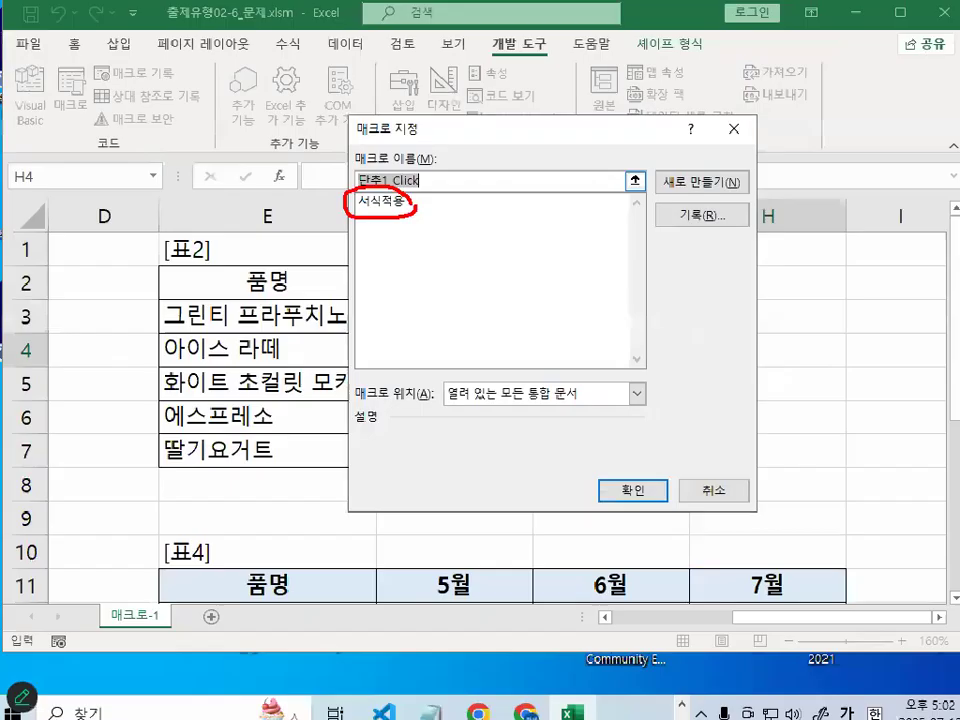
left_click(384, 201)
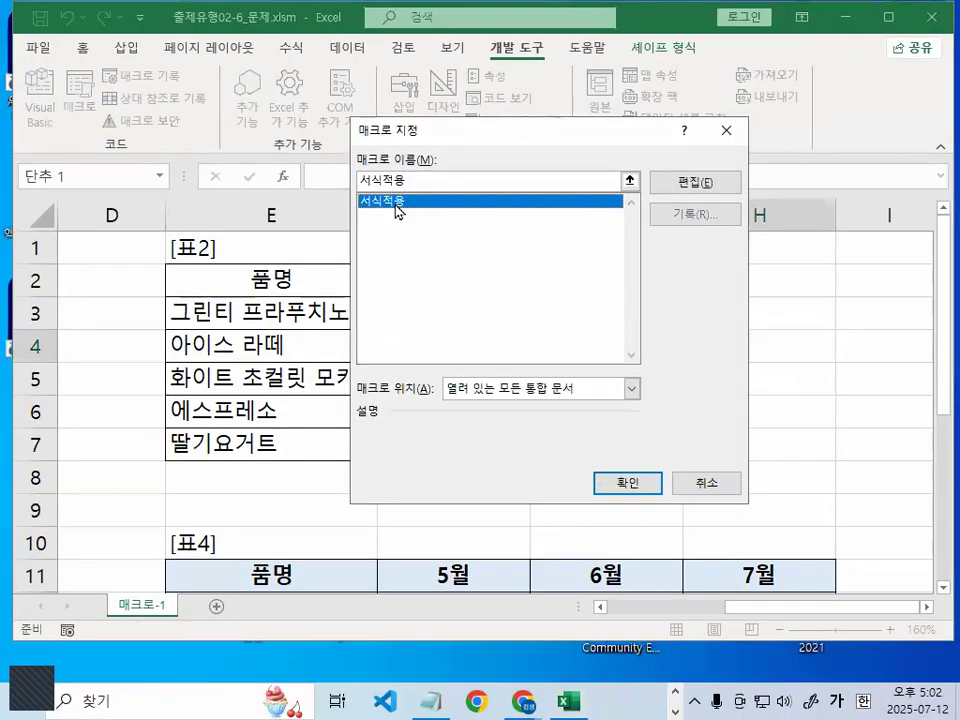
left_click(612, 490)
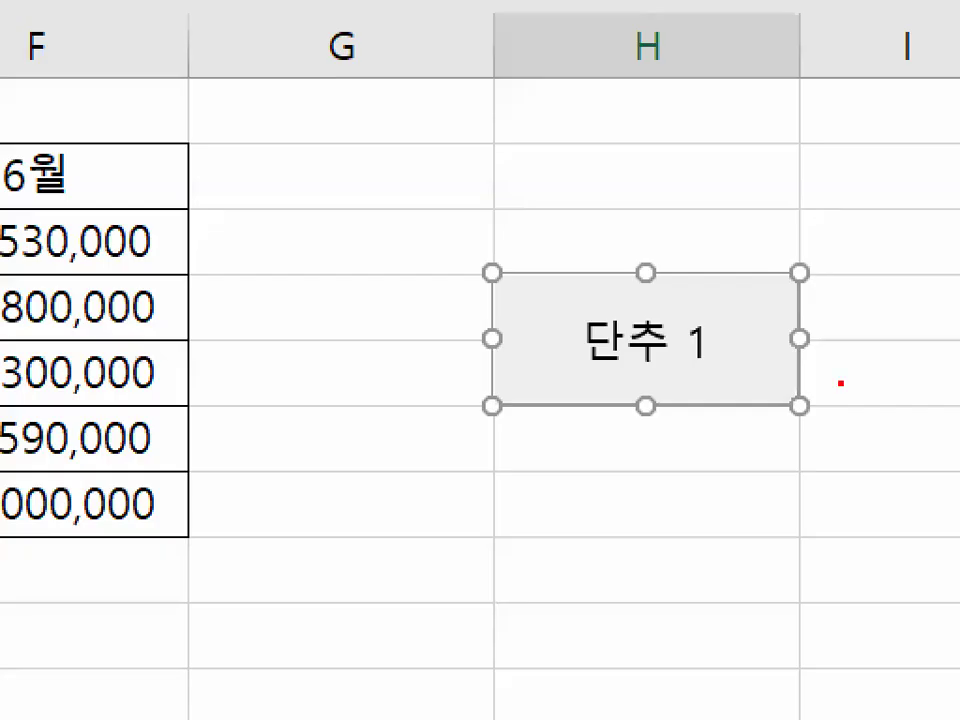
Replace the button caption 단추 1 with 서식적용 on a single line
left_click_drag(869, 380, 803, 408)
mouse_move(733, 432)
left_mouse_down()
mouse_move(752, 194)
mouse_move(845, 335)
left_mouse_up()
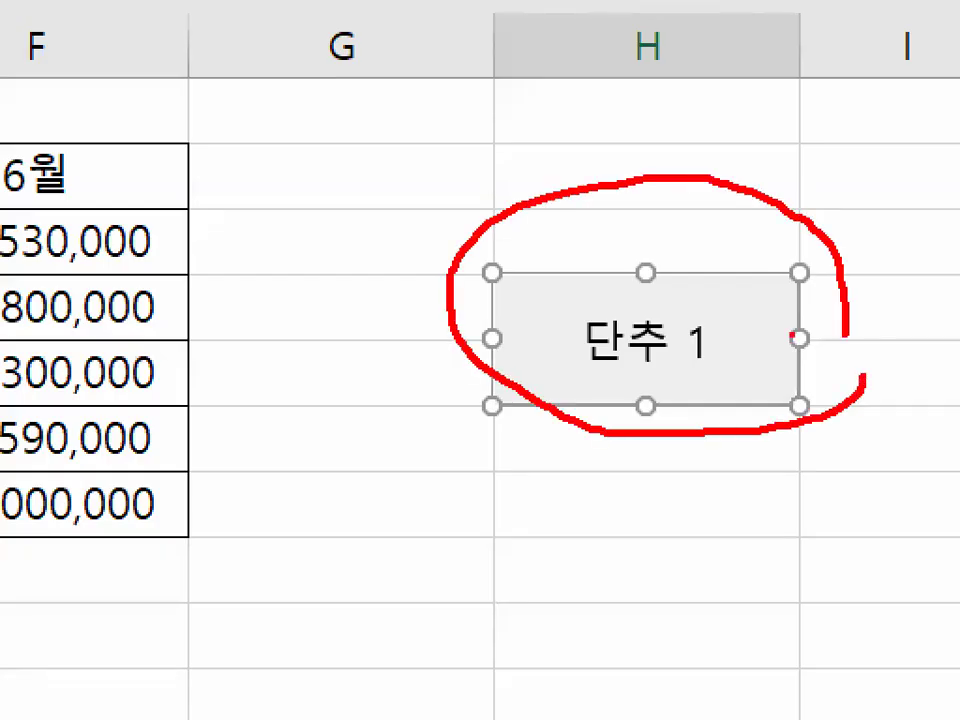
mouse_move(594, 376)
left_mouse_down()
mouse_move(722, 373)
mouse_move(640, 378)
mouse_move(665, 303)
mouse_move(705, 376)
left_mouse_up()
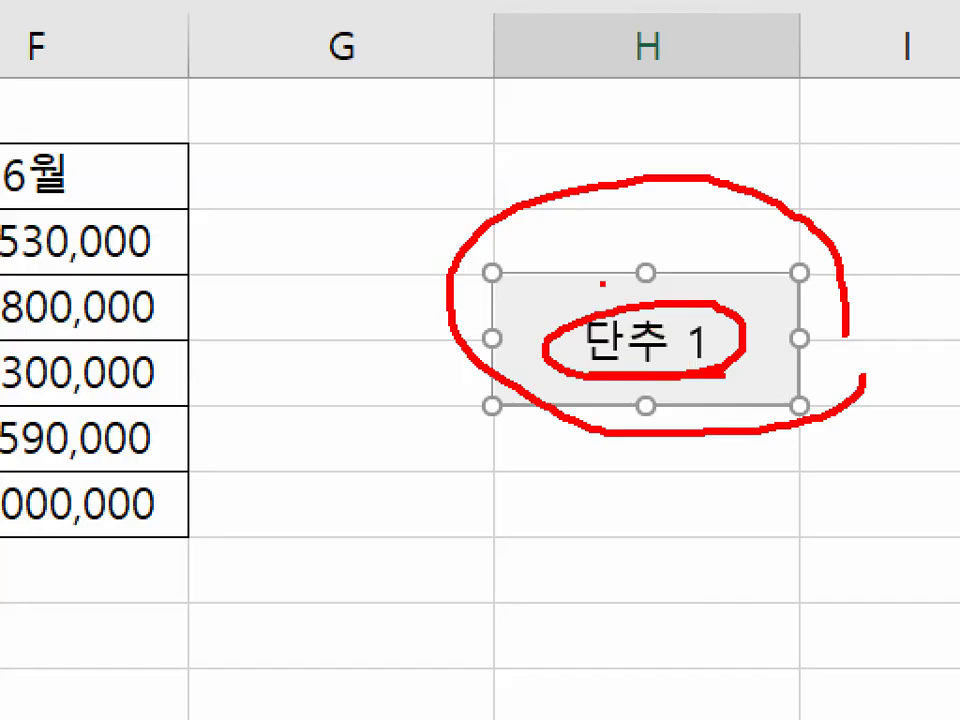
key("Escape")
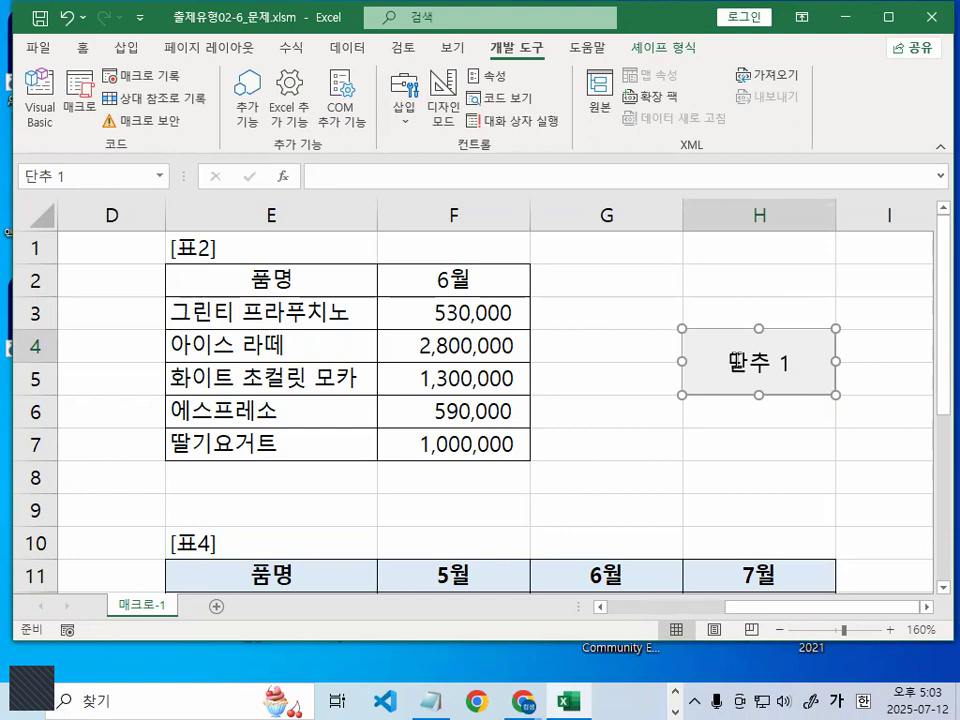
left_click(736, 360)
key("Delete")
key("Delete")
key("Delete")
key("Delete")
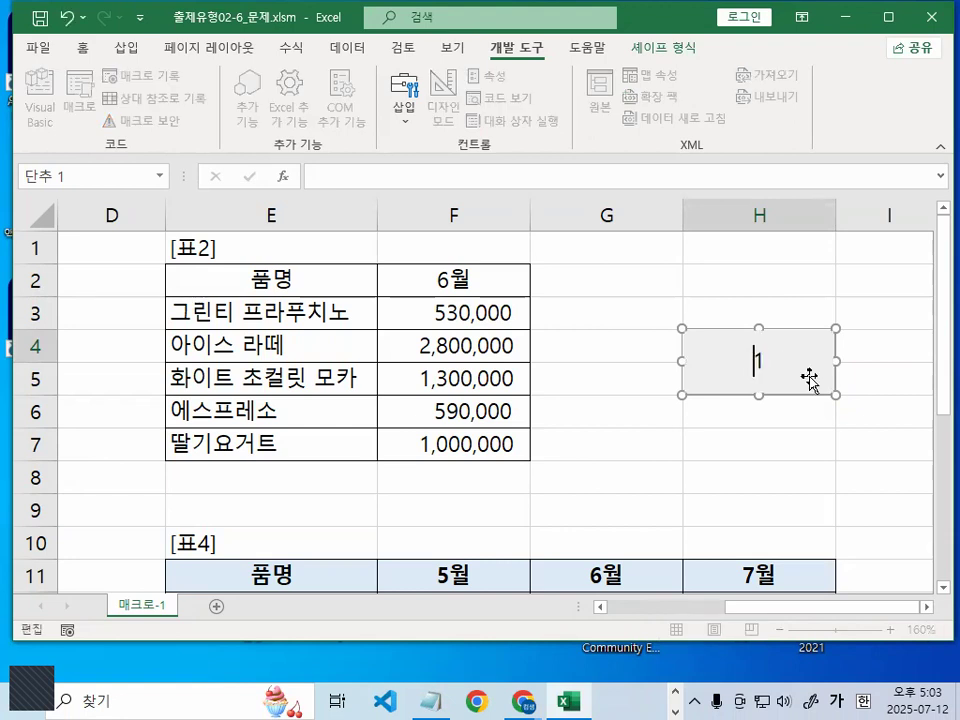
type("서식적용")
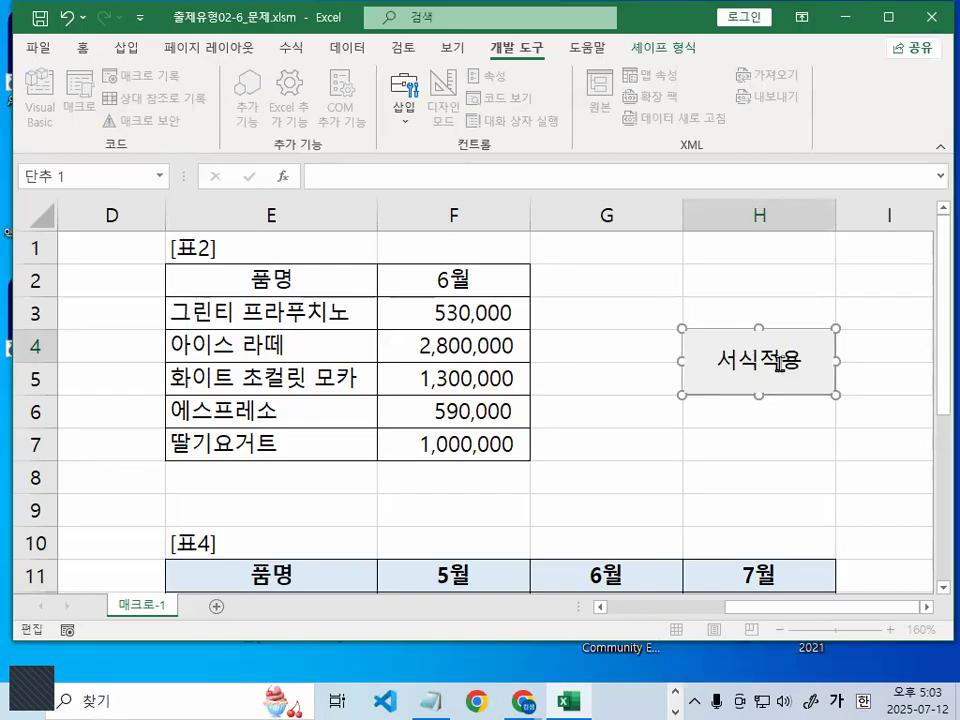
key("Return")
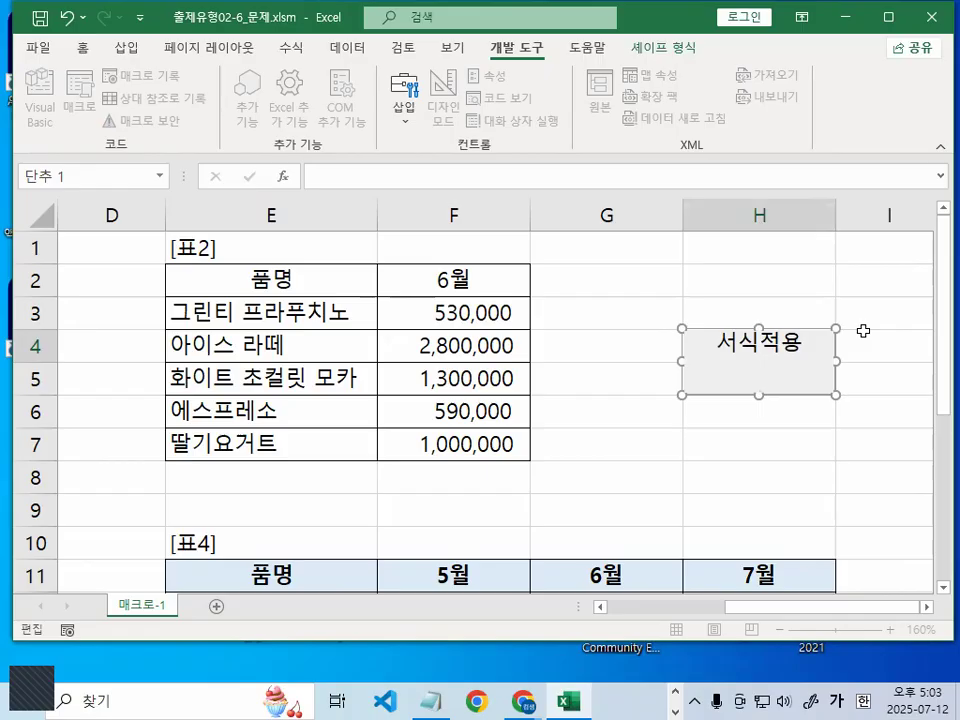
key("BackSpace")
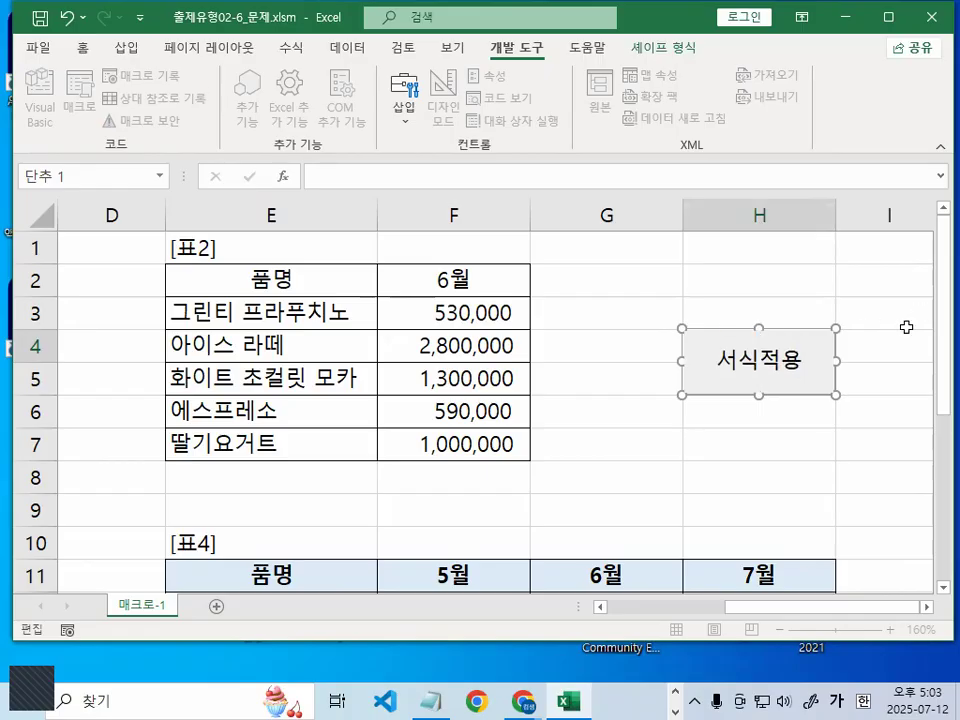
left_click(763, 483)
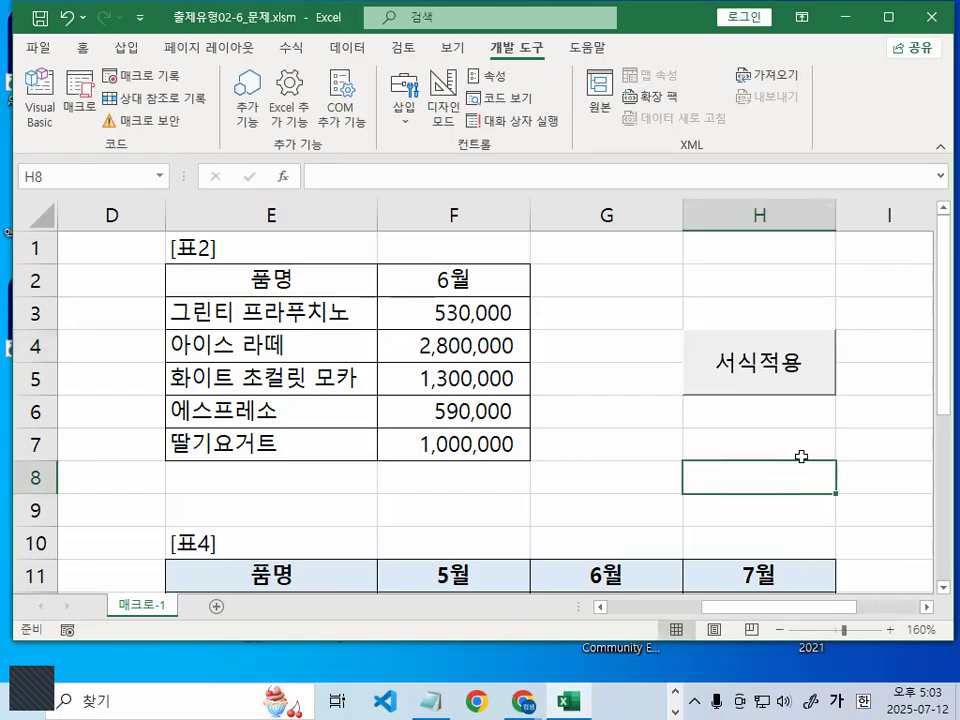
key("ctrl+1")
left_click(818, 422)
mouse_move(891, 360)
left_mouse_down()
mouse_move(475, 339)
mouse_move(855, 165)
mouse_move(852, 345)
left_mouse_up()
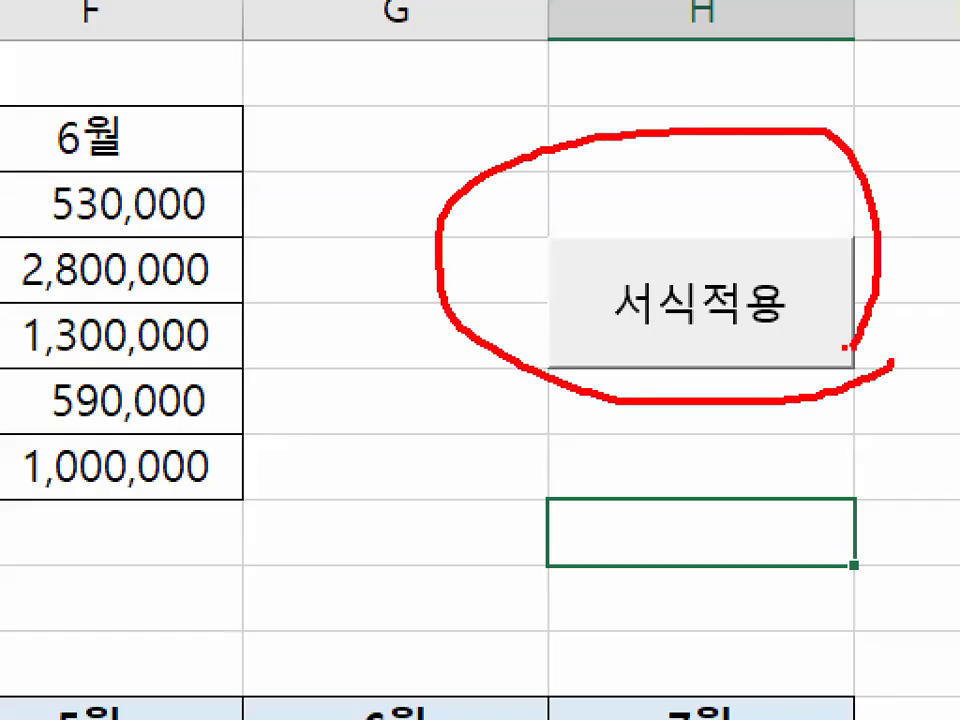
key("Escape")
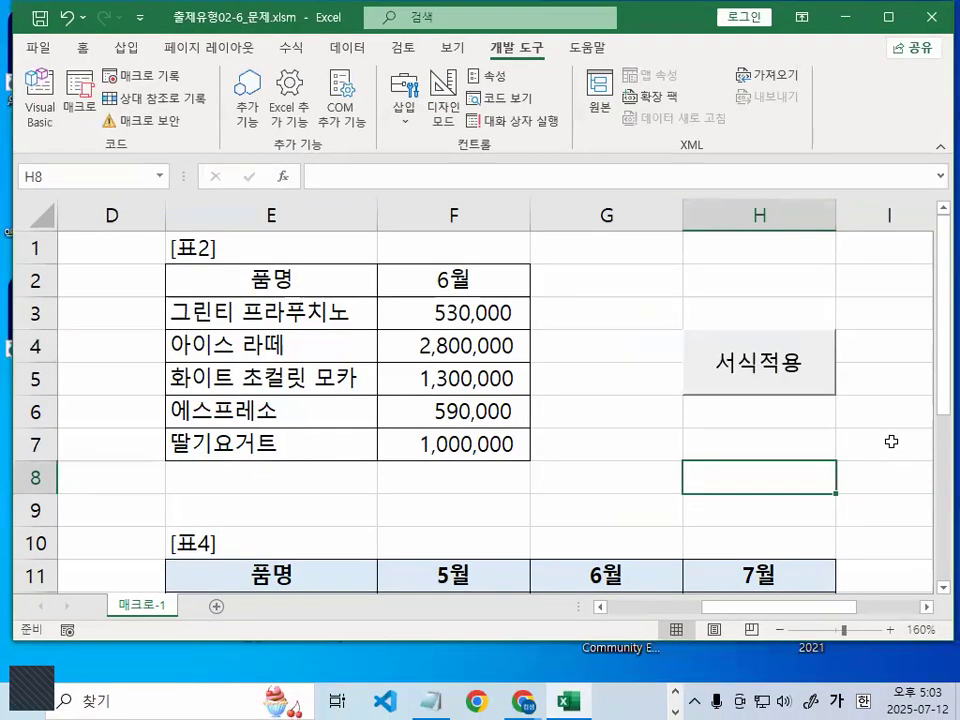
left_click(891, 442)
left_click(927, 608)
left_click(927, 608)
left_click(688, 431)
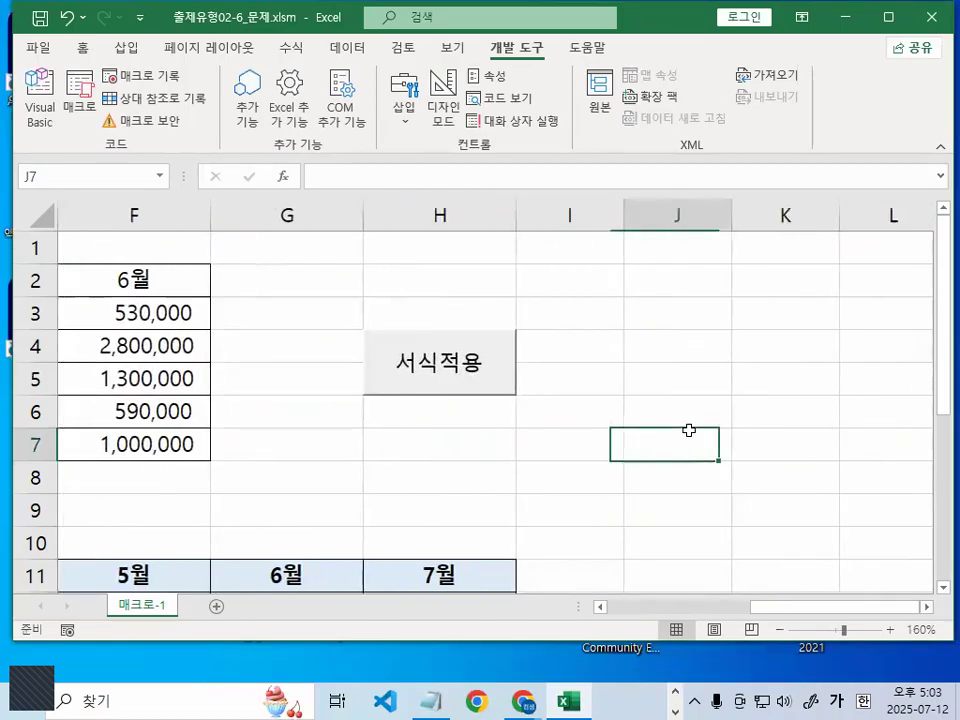
scroll(671, 448, "down", 1)
left_click(675, 409)
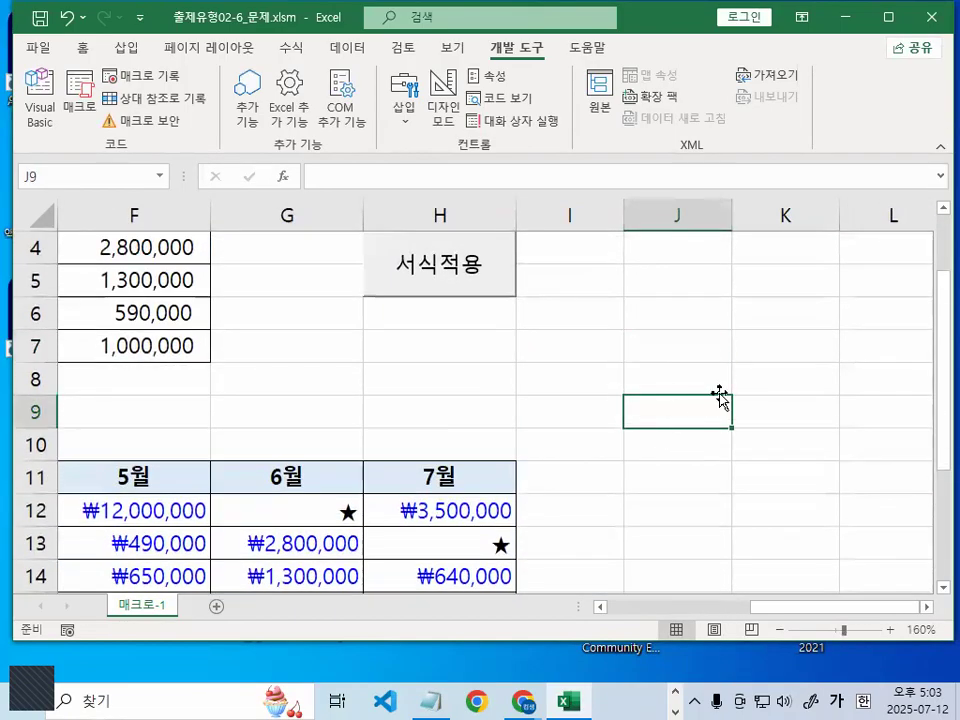
key("ctrl+1")
left_click(440, 560)
mouse_move(551, 600)
left_mouse_down()
mouse_move(495, 632)
mouse_move(345, 411)
mouse_move(461, 529)
mouse_move(447, 593)
left_mouse_up()
key("Escape")
left_click(661, 377)
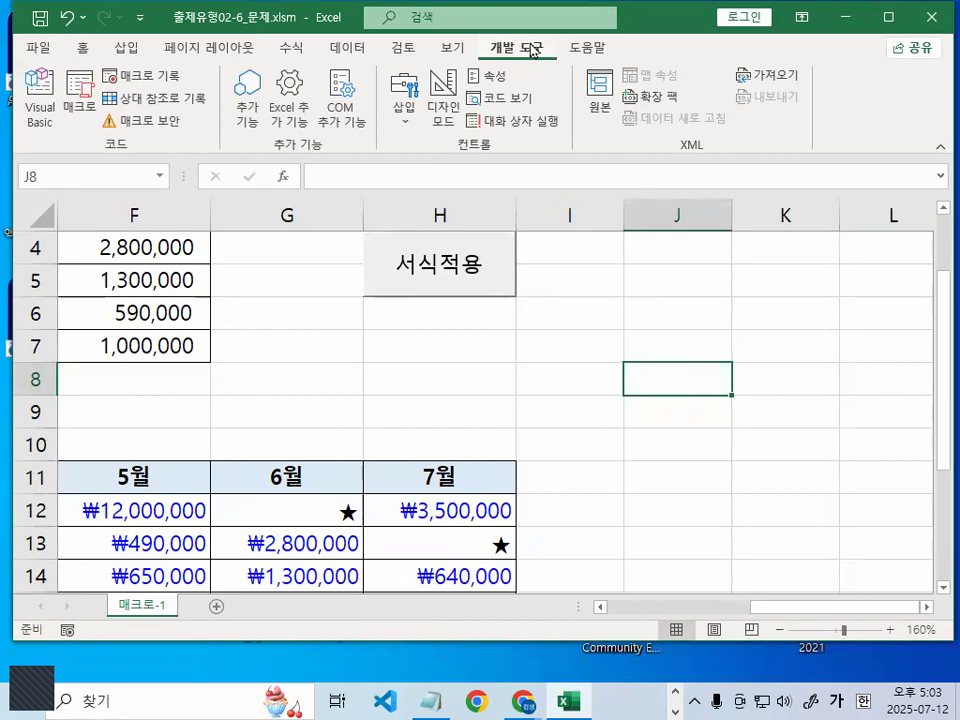
Start recording a new macro named 서식해제
left_click(166, 80)
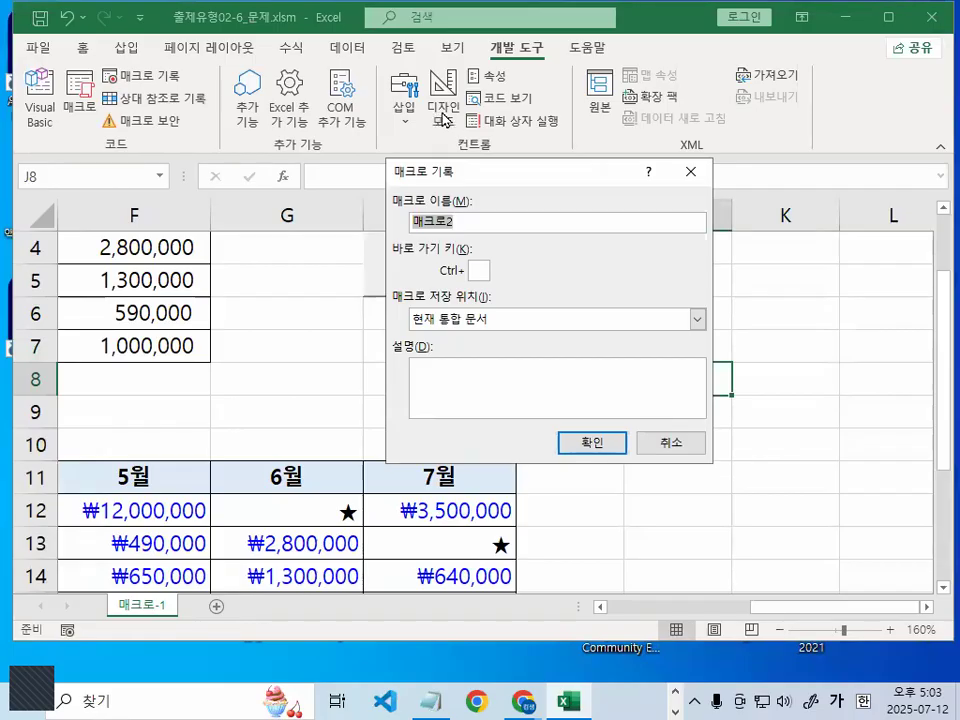
type("서식해제")
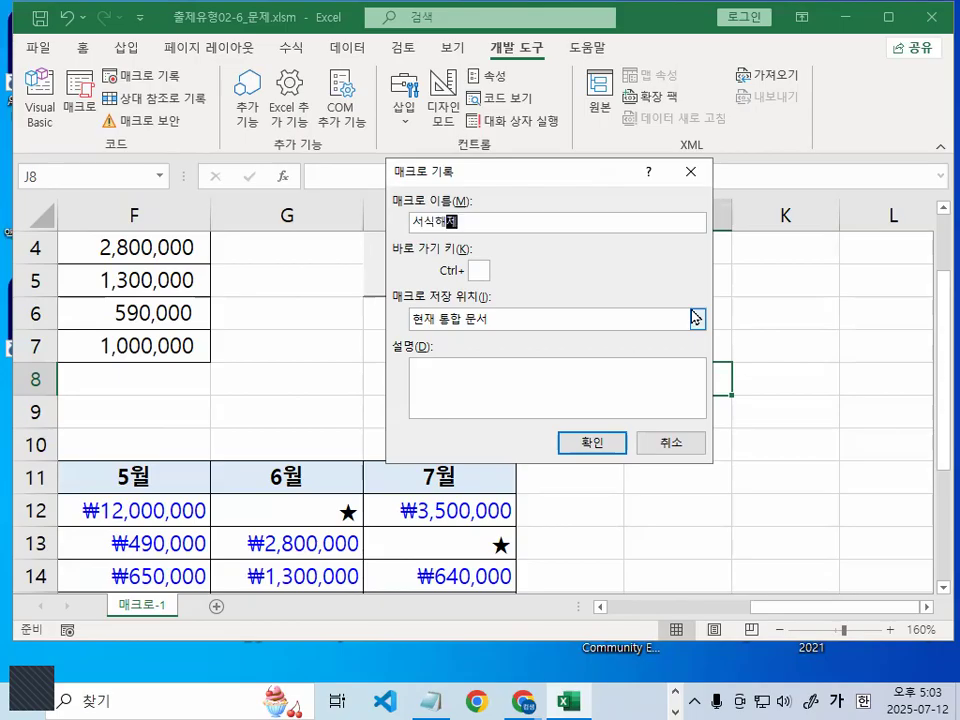
key("Return")
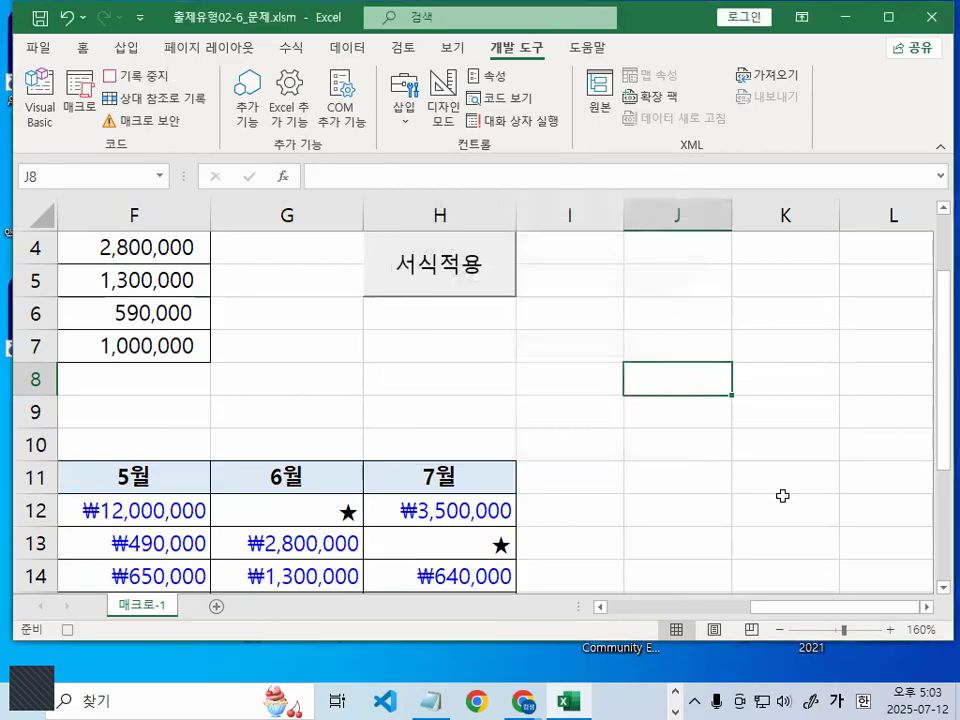
Format F12:H18 of 표4 as Number with the 1000 separator
scroll(808, 610, "left", 3)
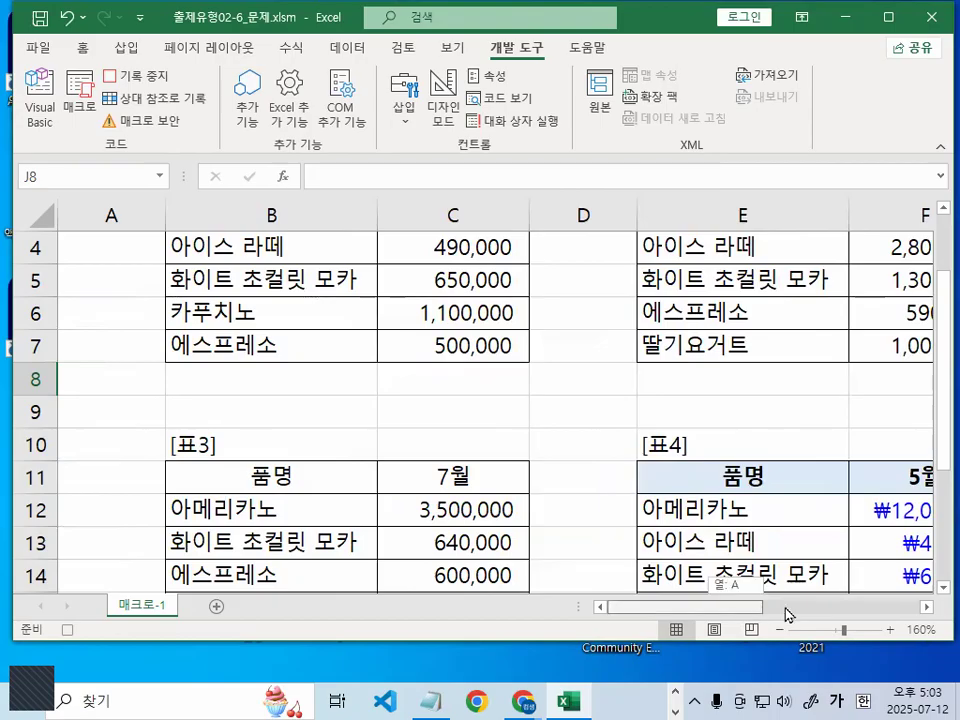
scroll(616, 316, "right", 2)
scroll(616, 316, "down", 2)
left_click_drag(616, 316, 661, 505)
key("ctrl+1")
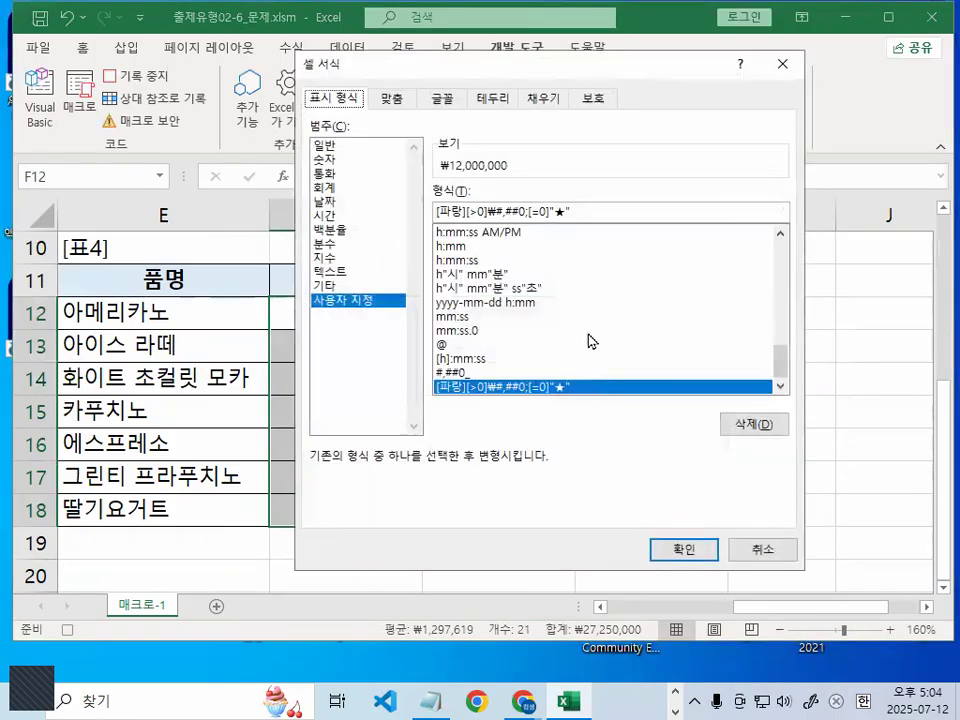
left_click(328, 159)
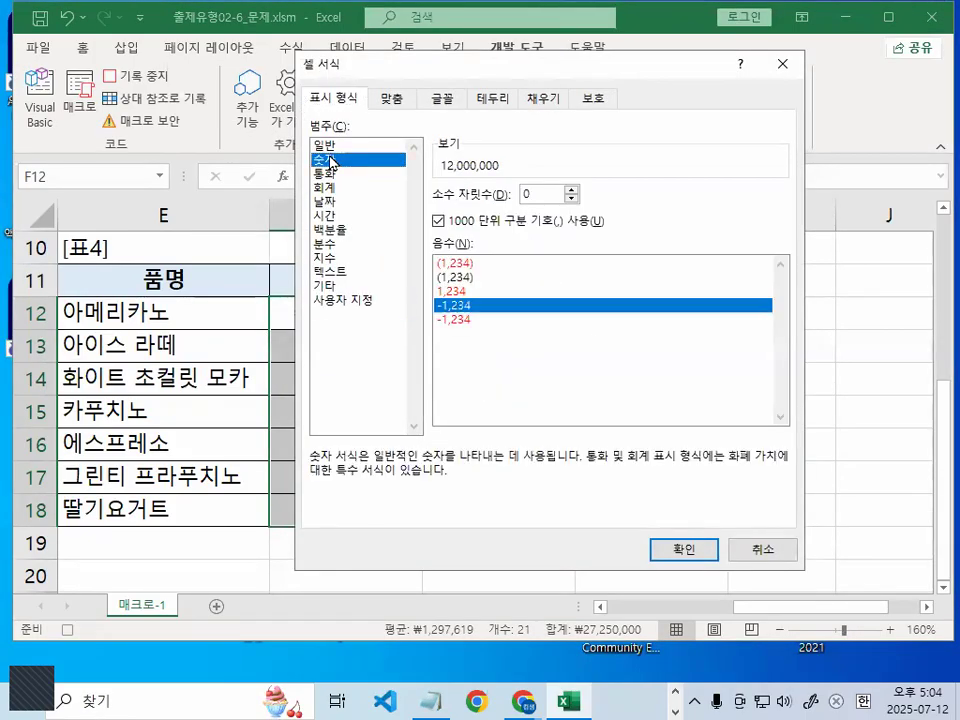
mouse_move(359, 150)
left_mouse_down()
mouse_move(345, 182)
mouse_move(362, 158)
left_mouse_up()
mouse_move(601, 289)
left_mouse_down()
mouse_move(553, 298)
mouse_move(529, 257)
mouse_move(583, 328)
left_mouse_up()
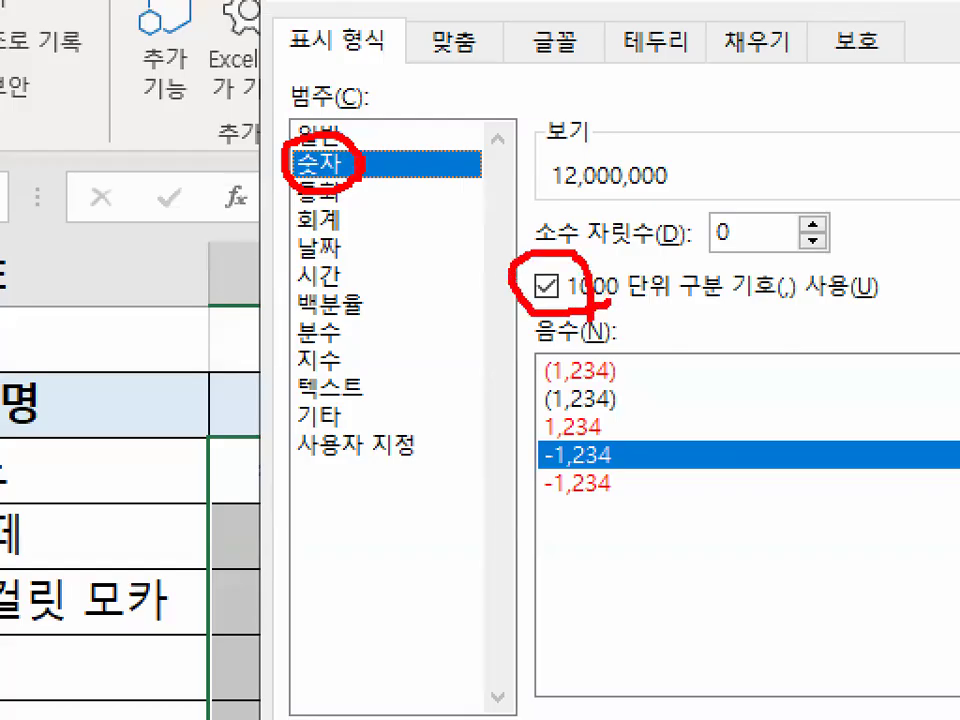
mouse_move(336, 198)
left_mouse_down()
mouse_move(292, 150)
mouse_move(372, 180)
left_mouse_up()
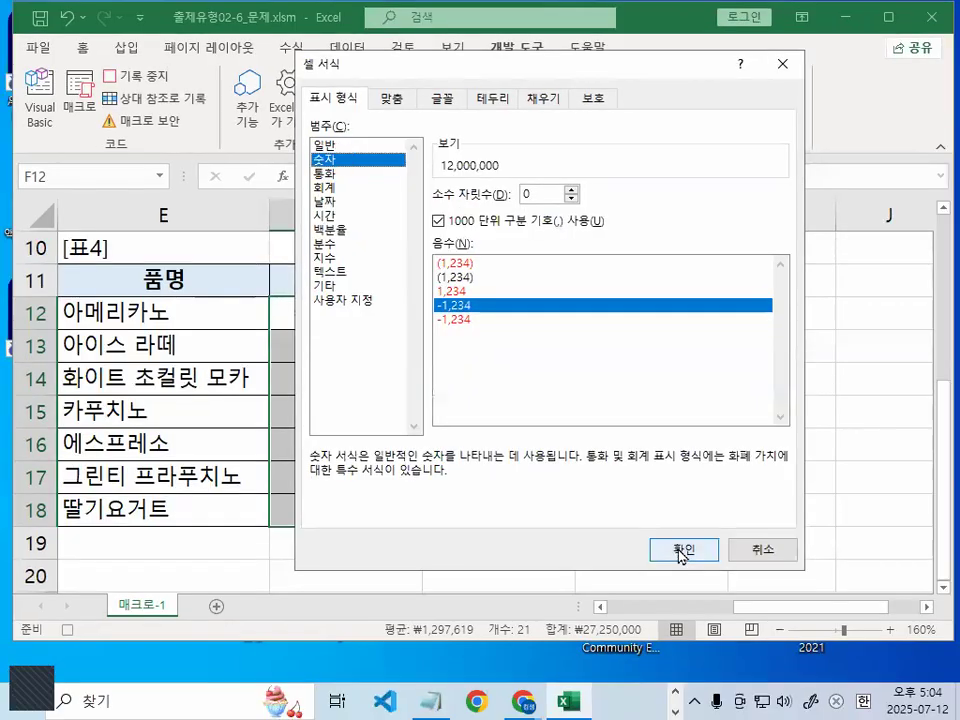
left_click(684, 549)
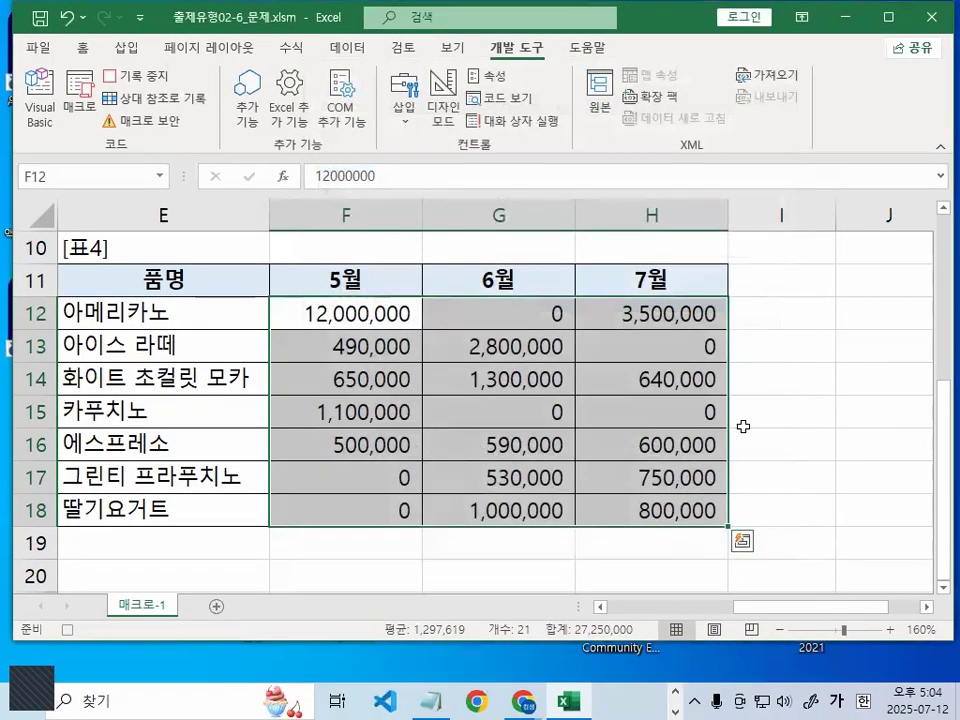
Deselect the figures and stop recording the 서식해제 macro
left_click(872, 313)
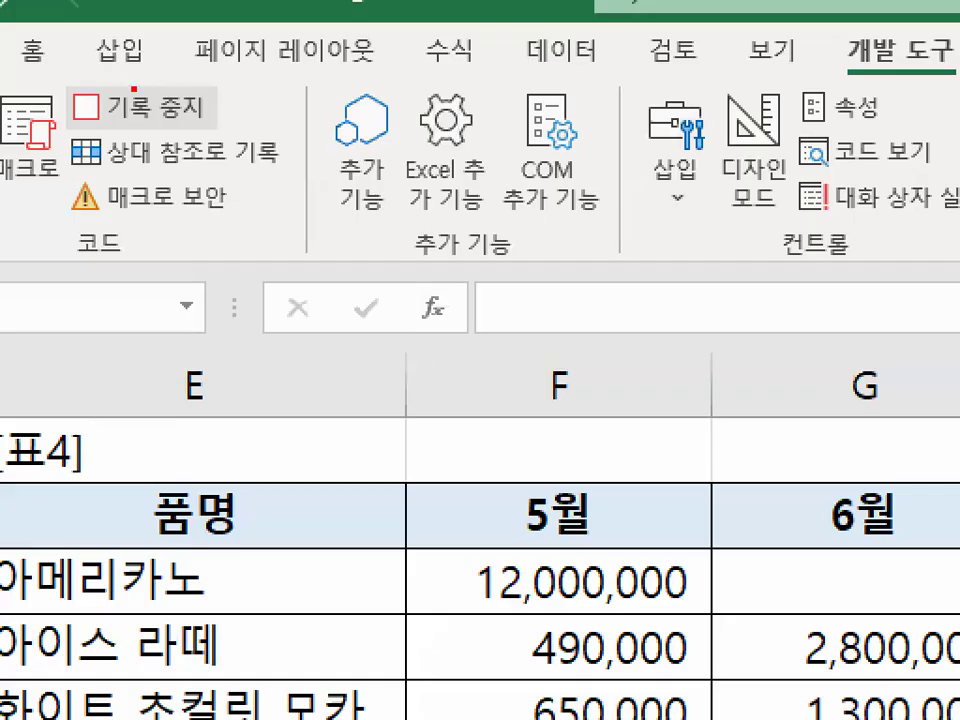
mouse_move(137, 85)
left_mouse_down()
mouse_move(162, 70)
mouse_move(72, 110)
left_mouse_up()
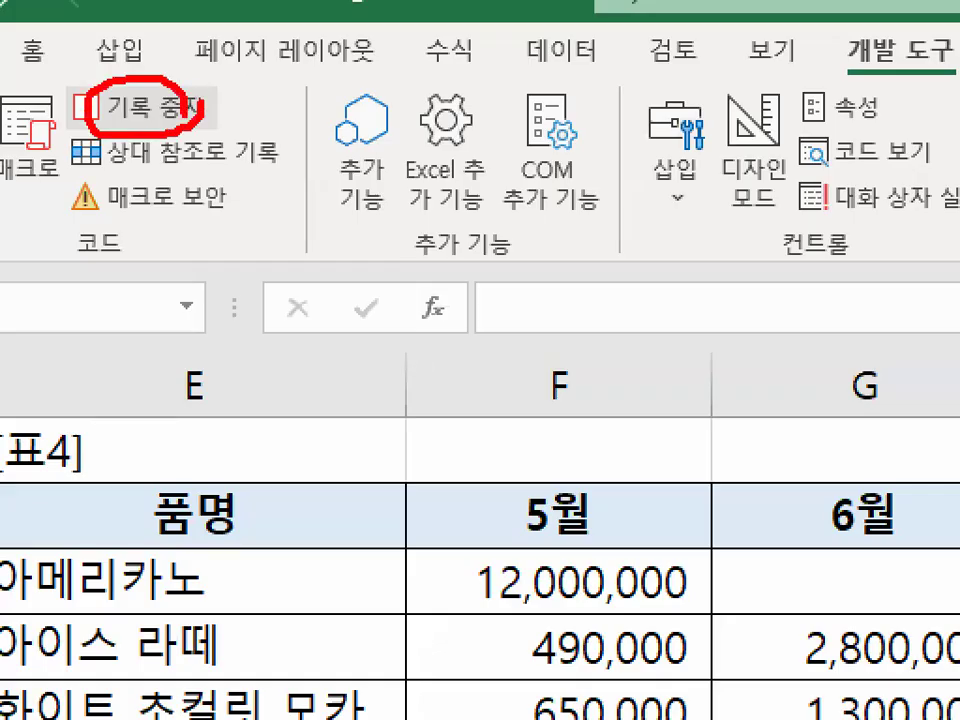
left_click(140, 104)
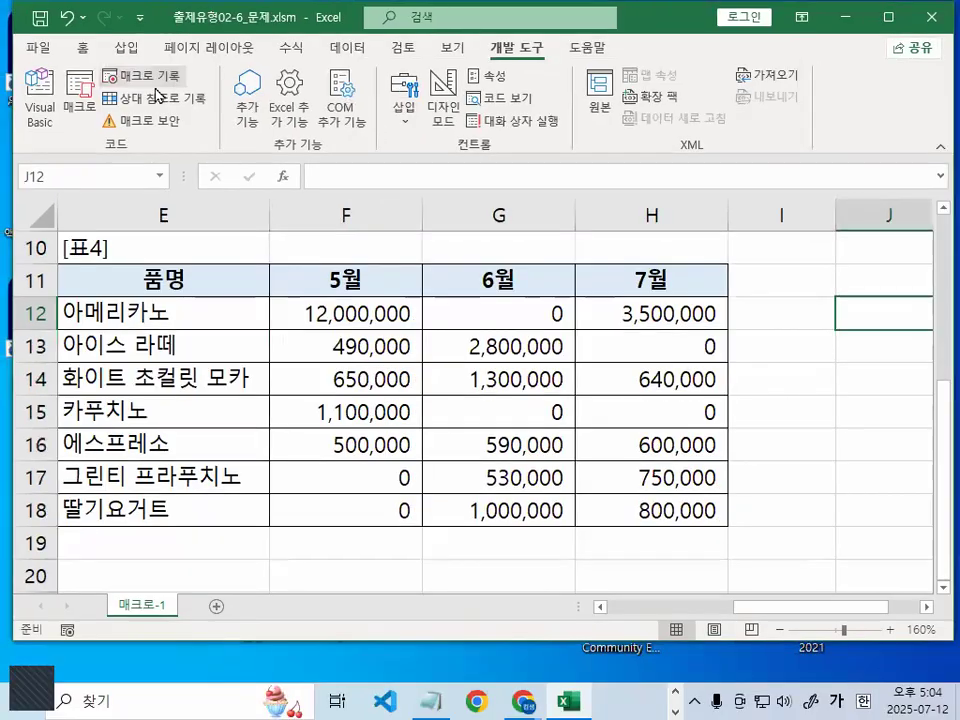
left_click(792, 407)
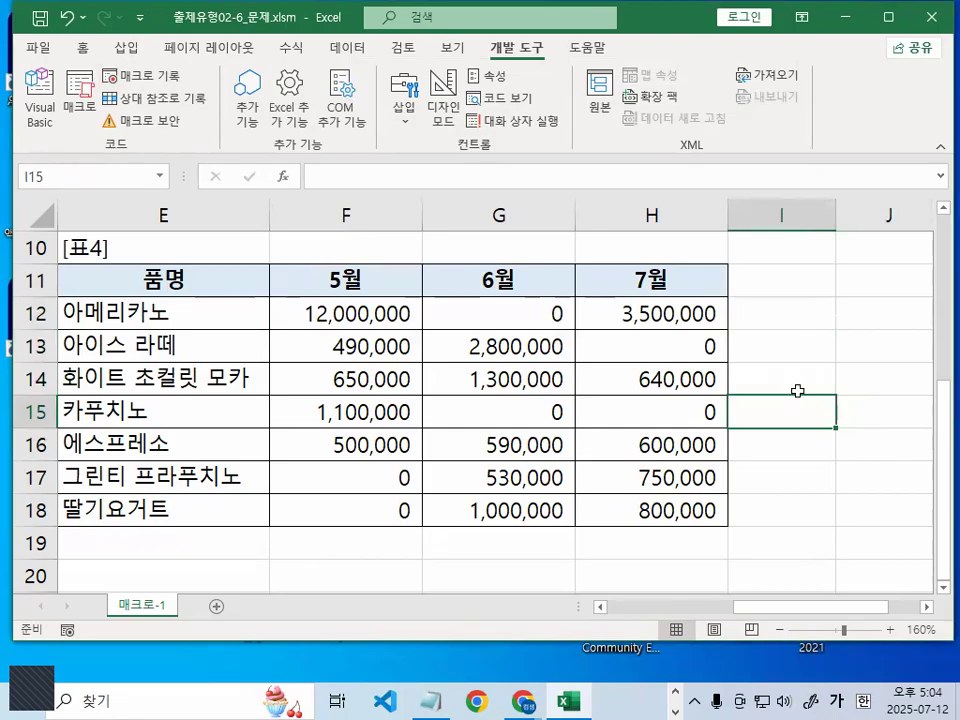
scroll(840, 410, "up", 3)
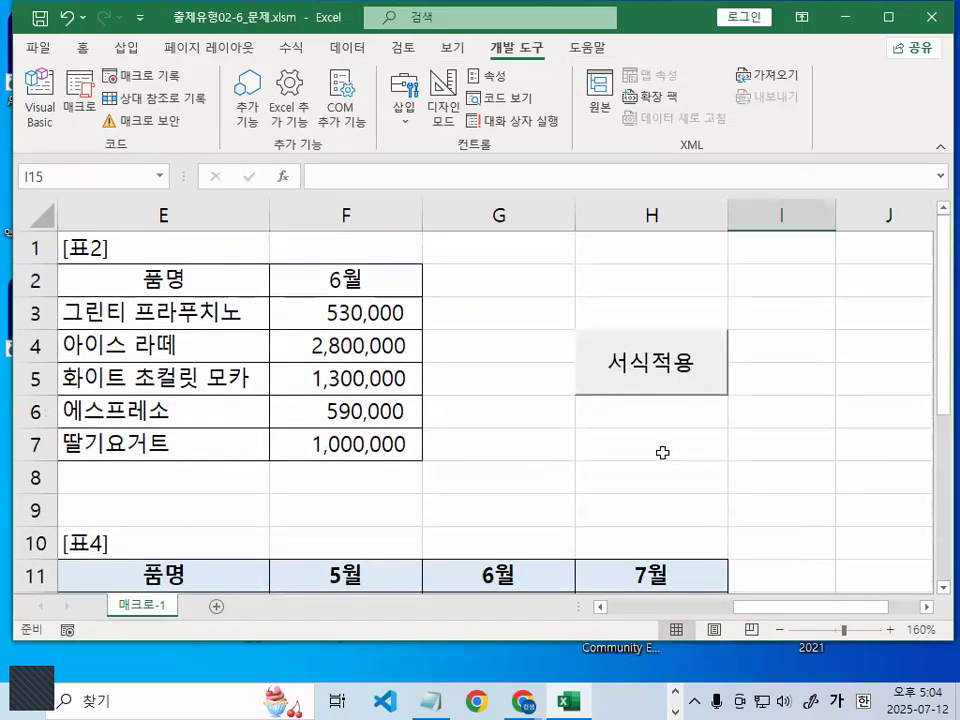
left_click(662, 453)
mouse_move(630, 437)
left_mouse_down()
mouse_move(650, 440)
mouse_move(683, 406)
left_mouse_up()
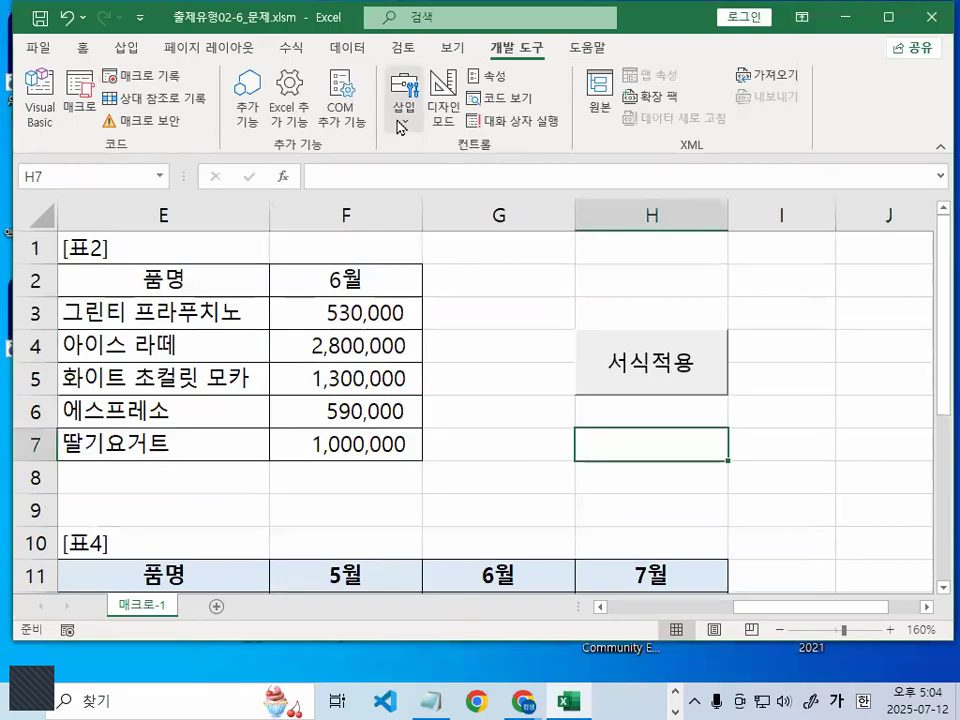
Draw a form button over H7 and assign it the 서식해제 macro
left_click(400, 122)
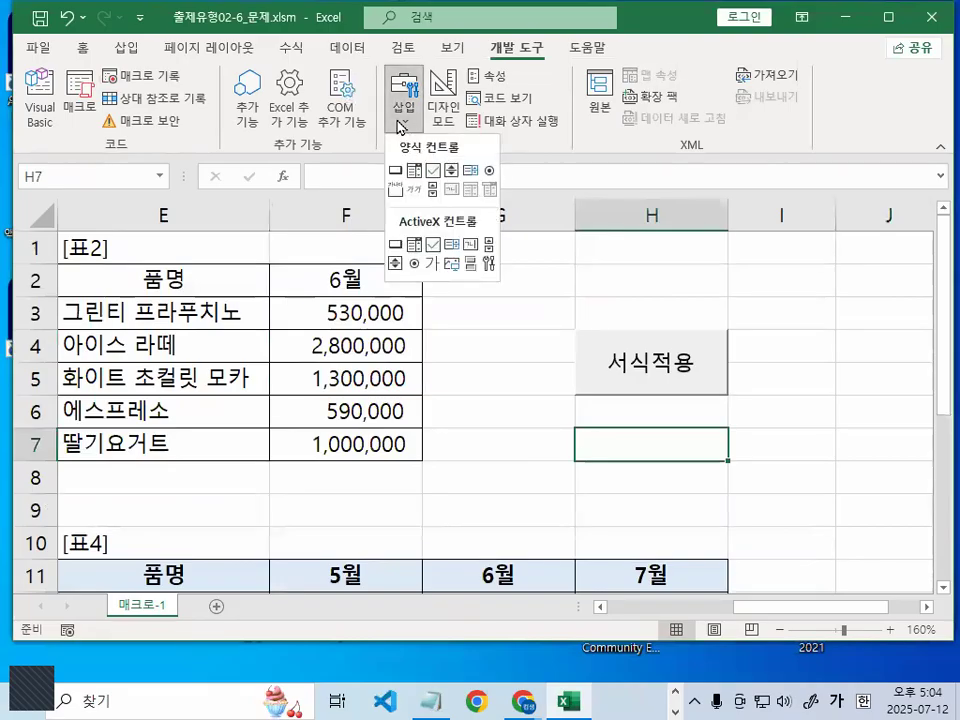
left_click(396, 171)
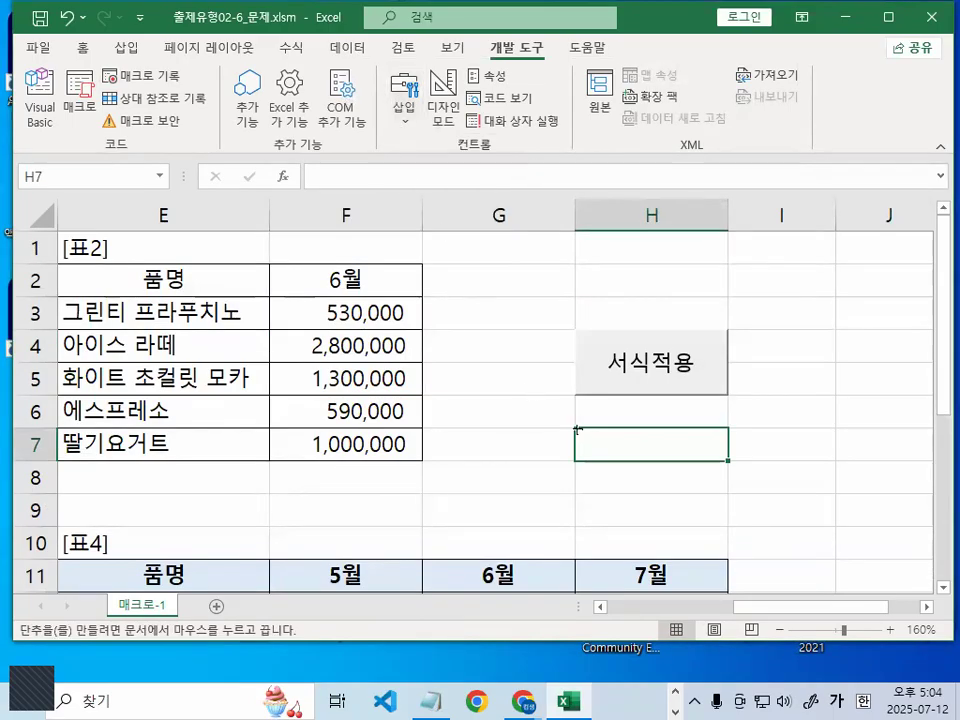
left_click_drag(576, 428, 650, 491)
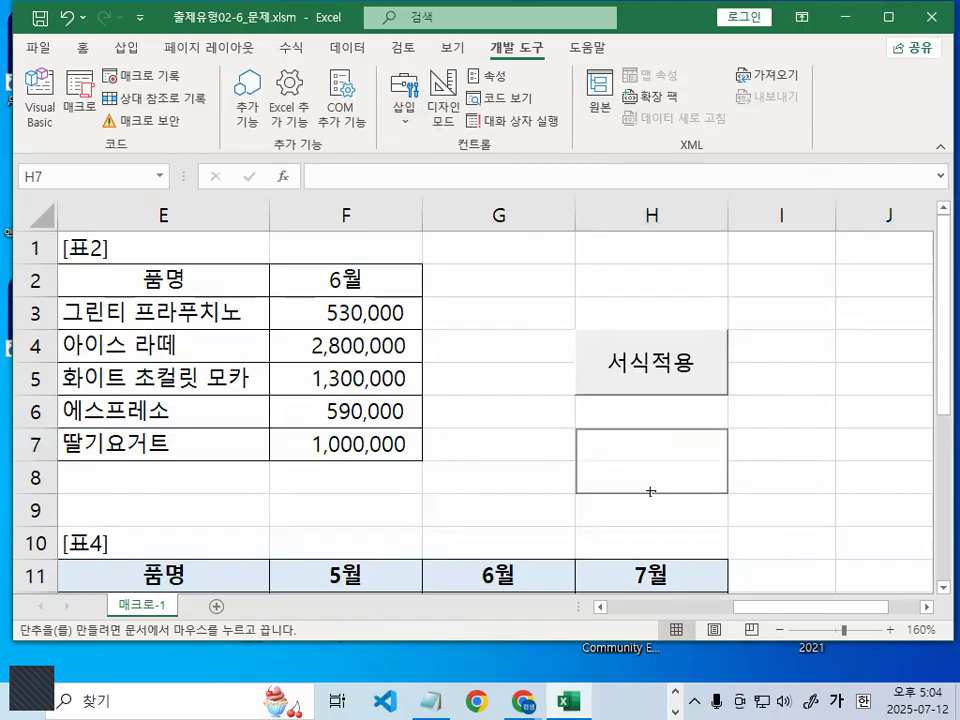
left_click_drag(650, 491, 653, 494)
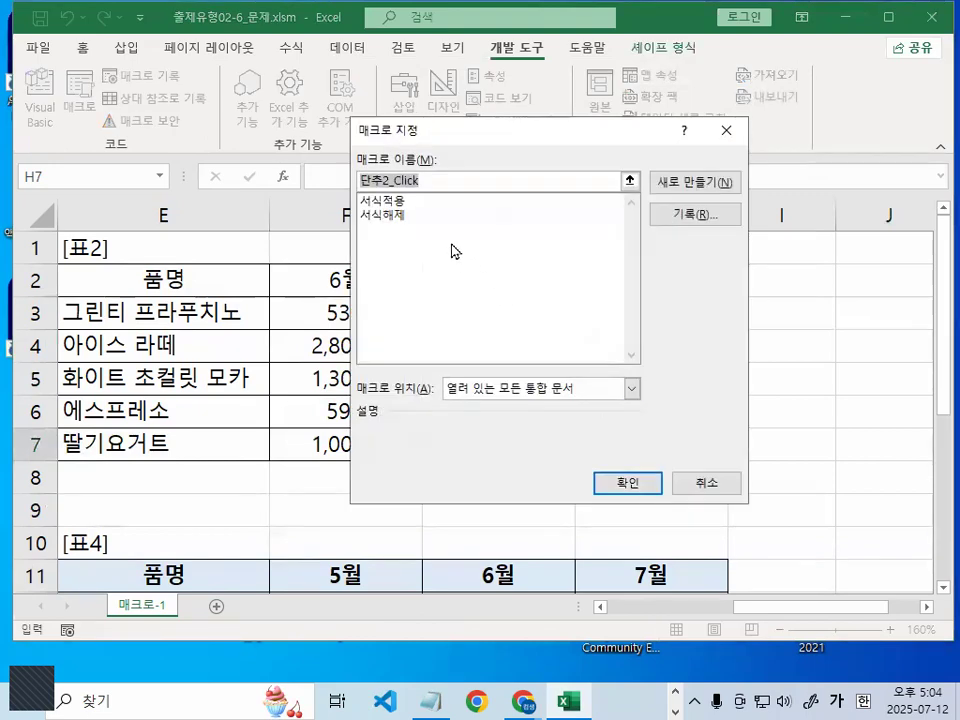
key("ctrl+1")
left_click(406, 216)
mouse_move(409, 217)
left_mouse_down()
mouse_move(407, 234)
mouse_move(297, 222)
mouse_move(372, 192)
mouse_move(407, 228)
left_mouse_up()
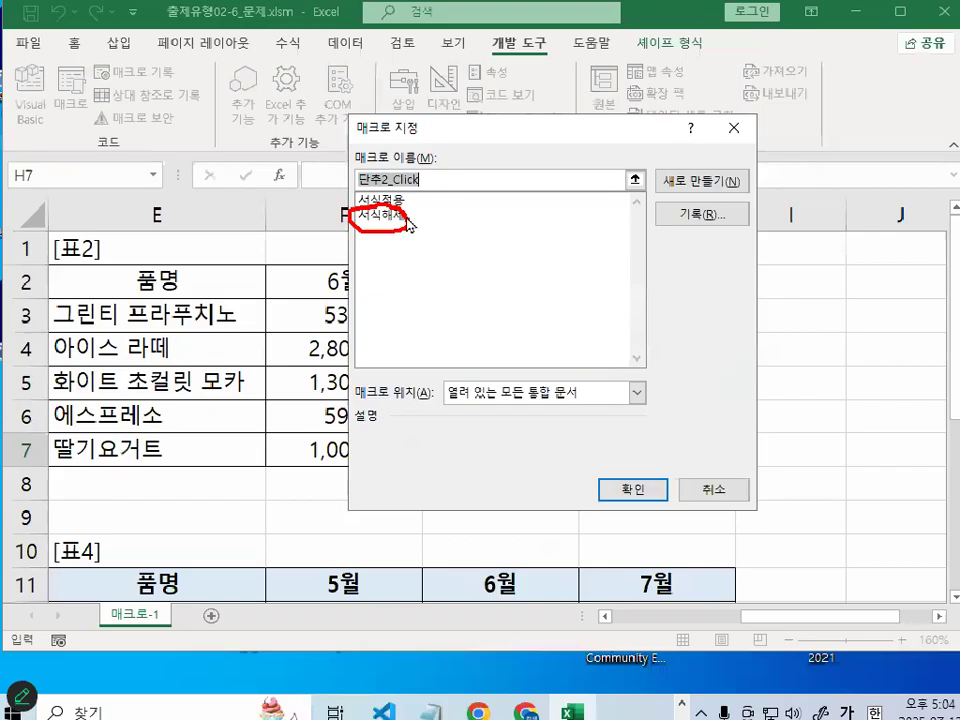
key("Escape")
left_click(405, 216)
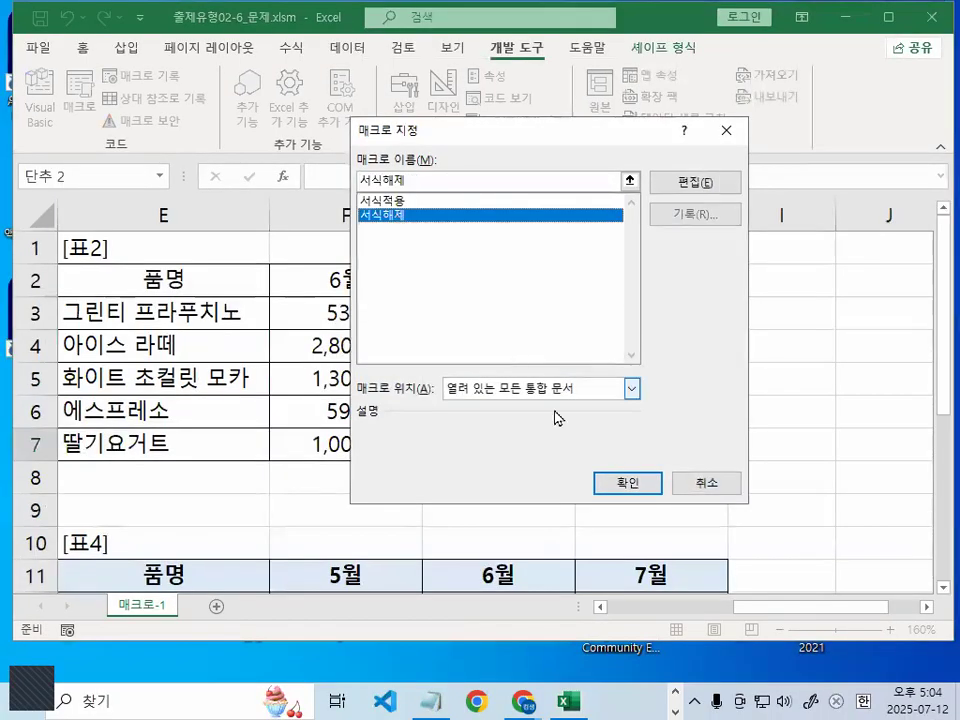
left_click(633, 489)
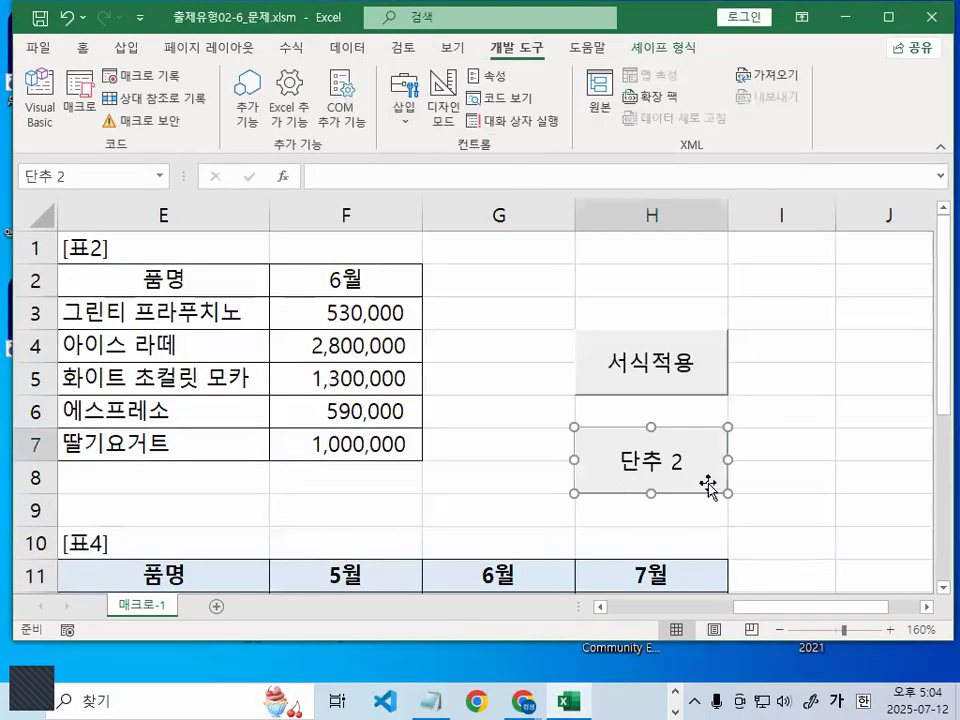
Change the new button's caption to 서식해제
left_click(621, 457)
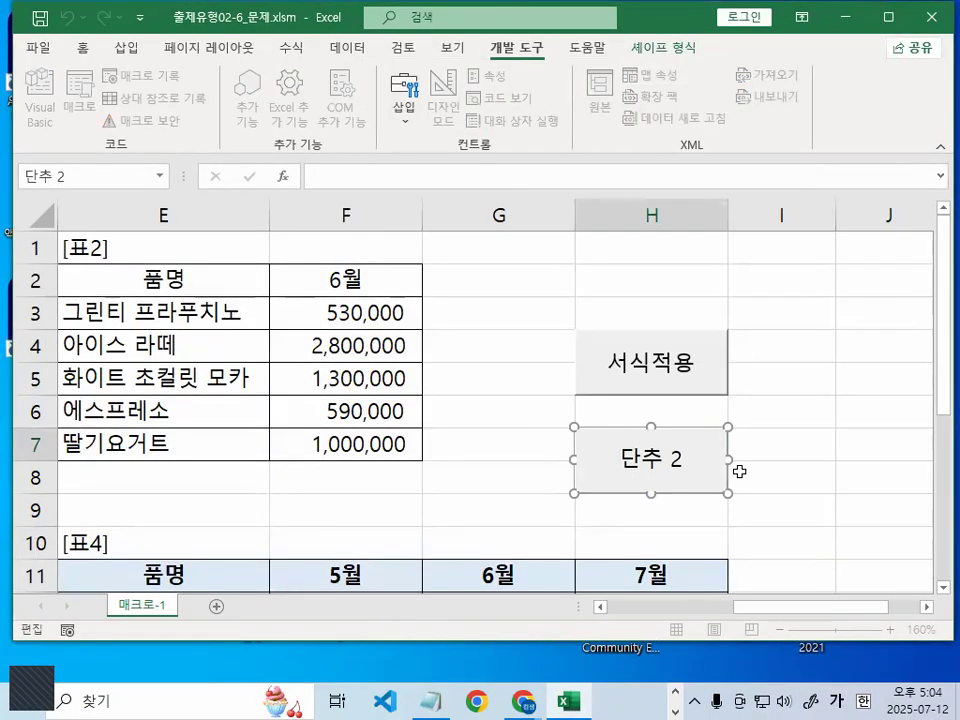
key("Delete")
key("Delete")
key("Delete")
key("Delete")
type("서식해제")
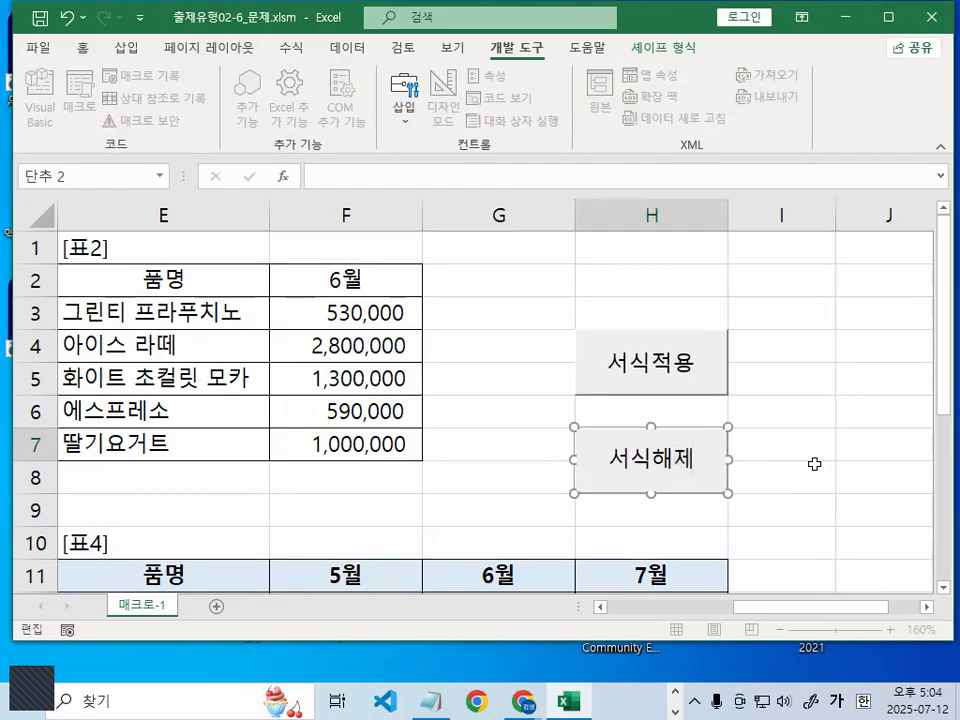
left_click(862, 435)
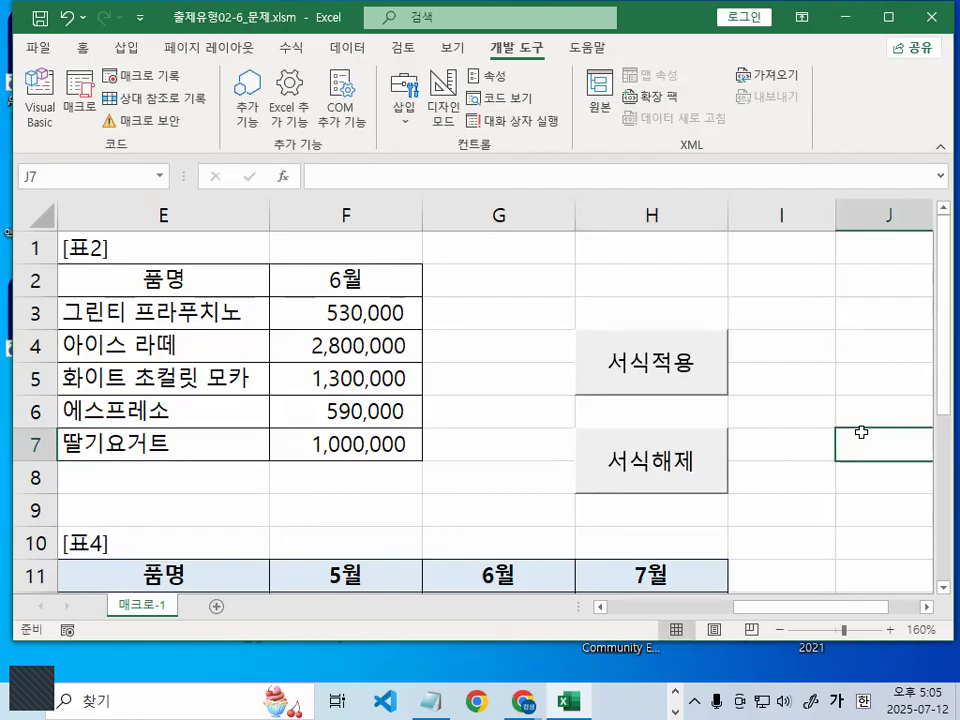
Test the 서식적용 and 서식해제 buttons by toggling [표4]'s formatting
left_click(819, 350)
scroll(835, 381, "down", 2)
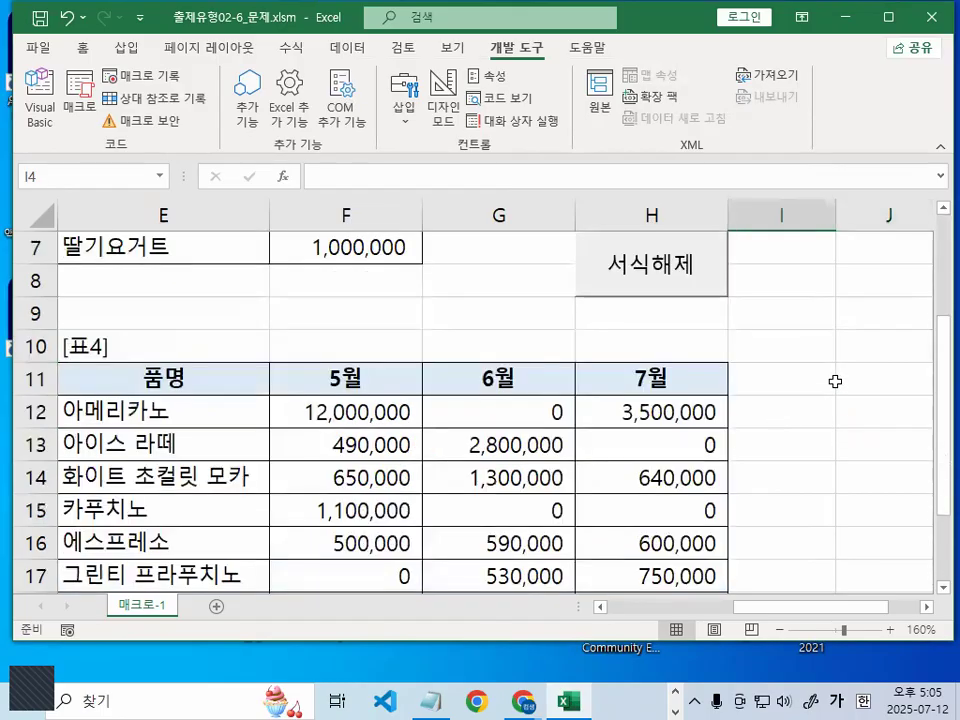
left_click(850, 376)
scroll(857, 409, "up", 1)
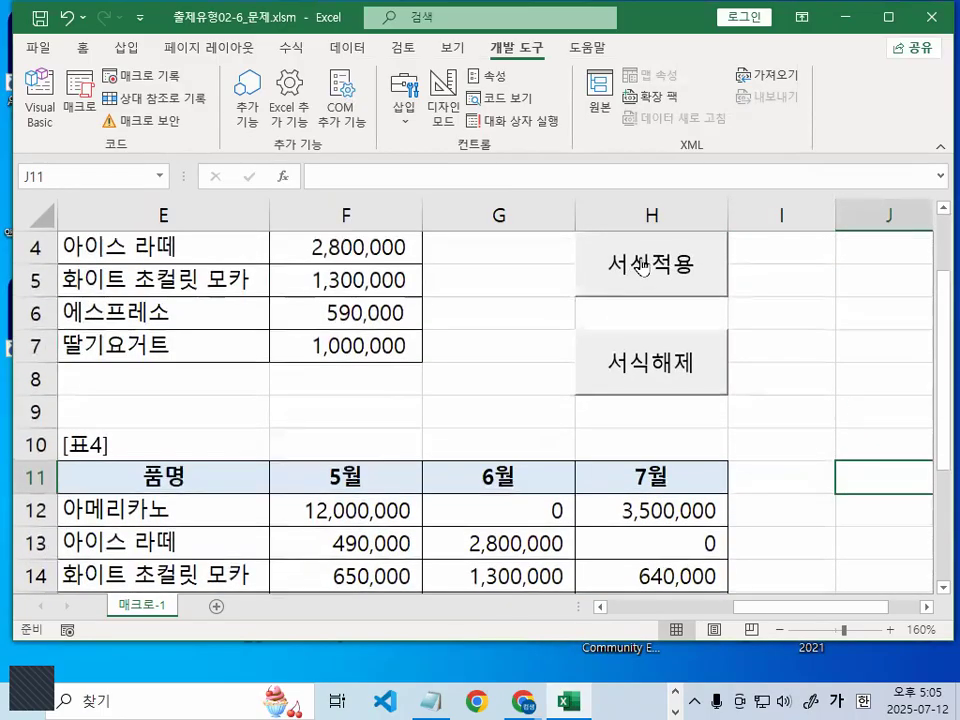
left_click(643, 265)
scroll(741, 514, "up", 3)
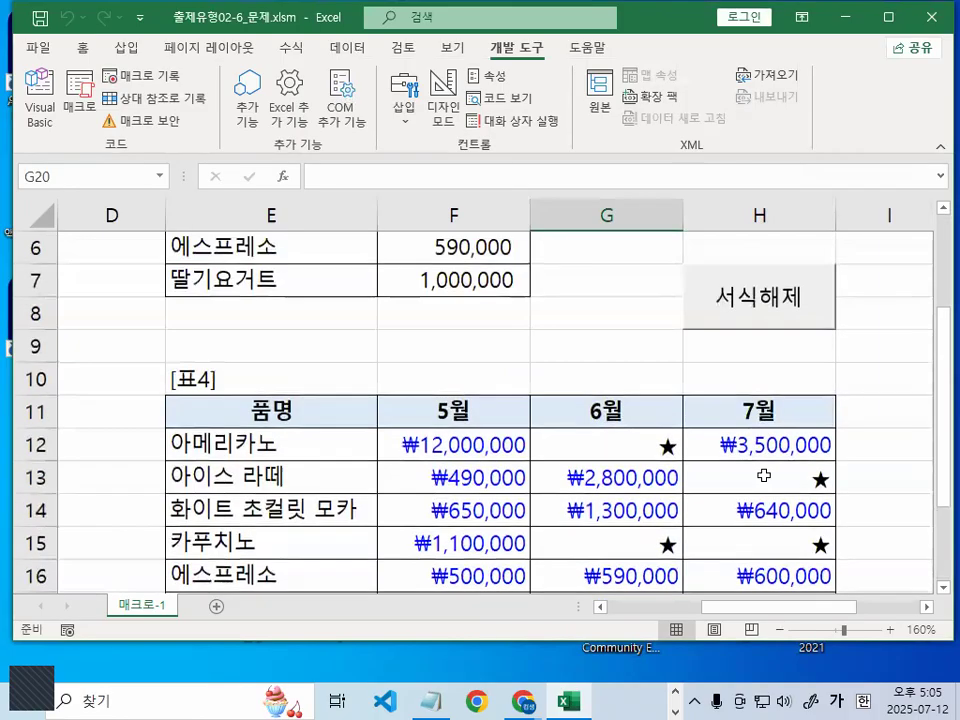
left_click(776, 316)
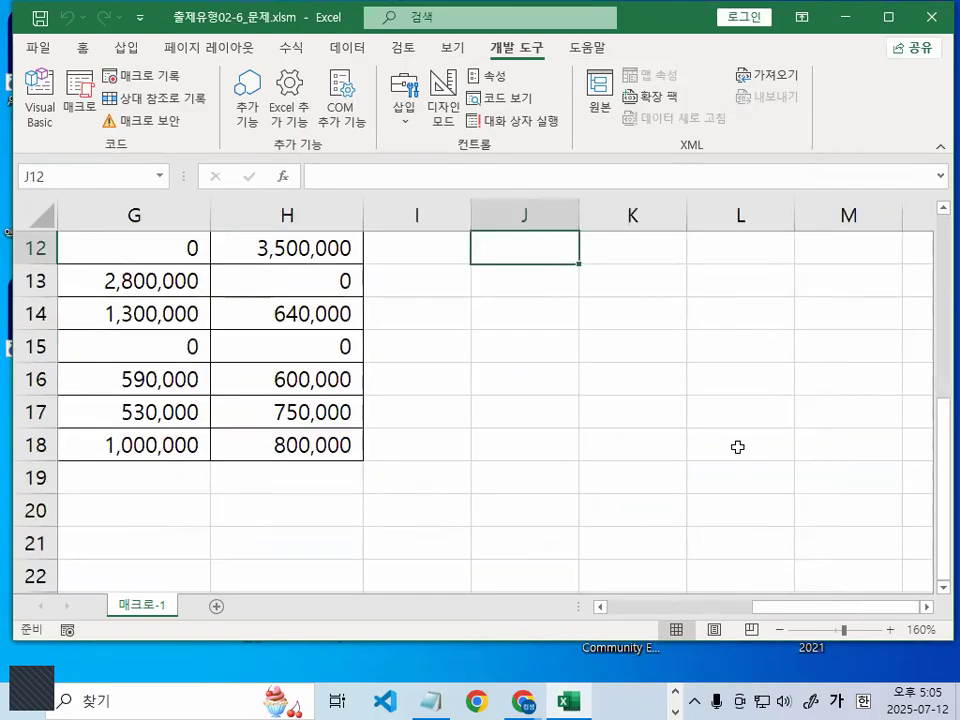
scroll(737, 447, "up", 4)
left_click(320, 362)
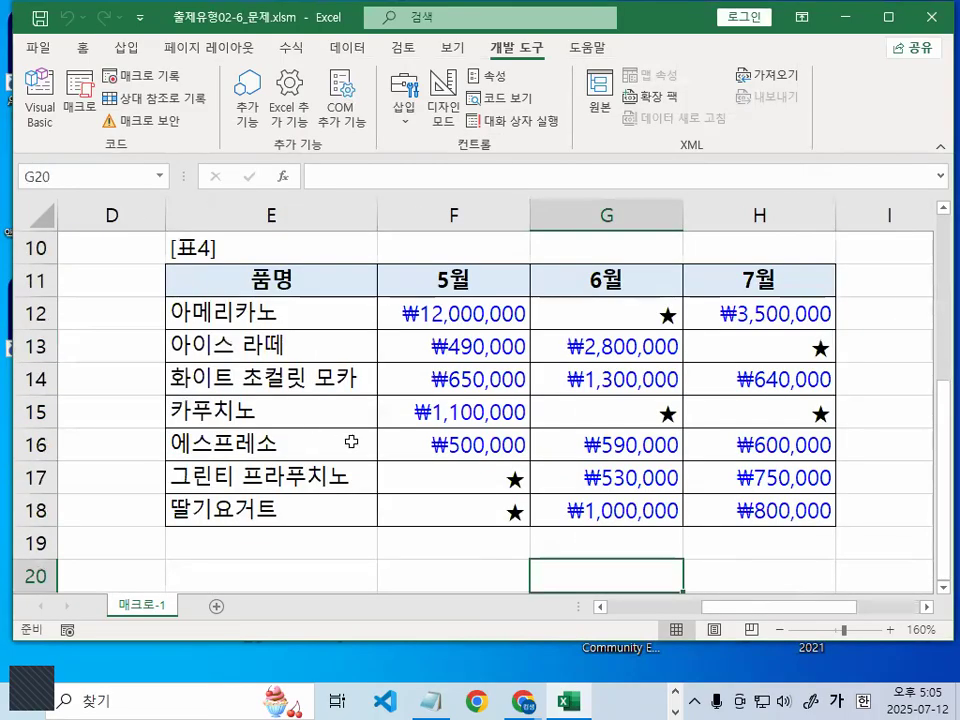
Clear [표4] with 서식해제, then restore the blue ₩/★ format with 서식적용
scroll(351, 441, "down", 5)
left_click(664, 362)
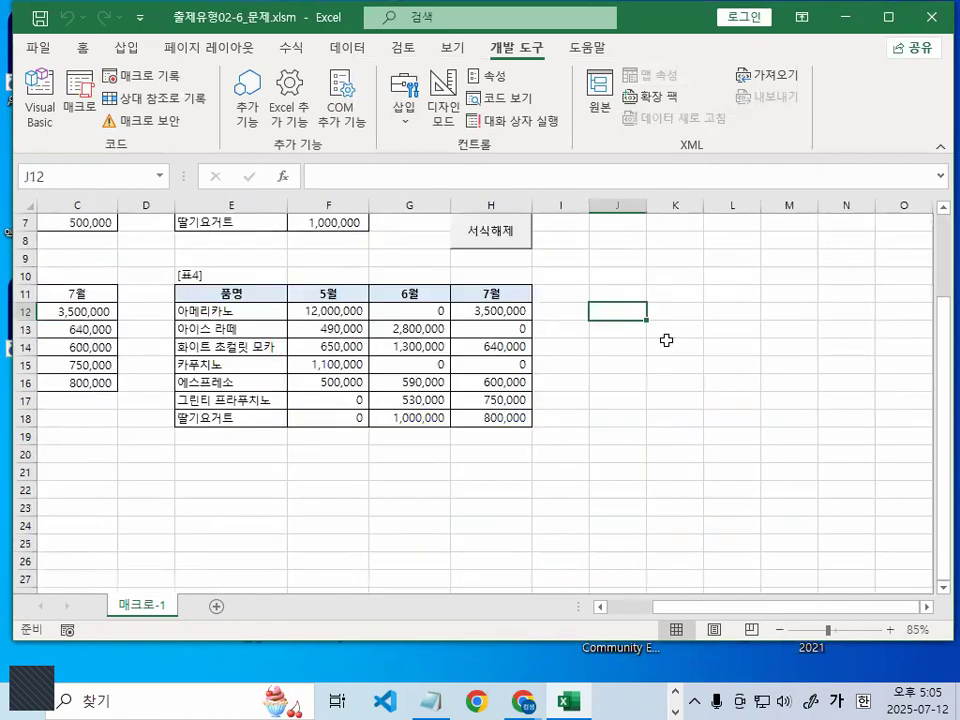
scroll(508, 375, "down", 1)
scroll(546, 371, "up", 2)
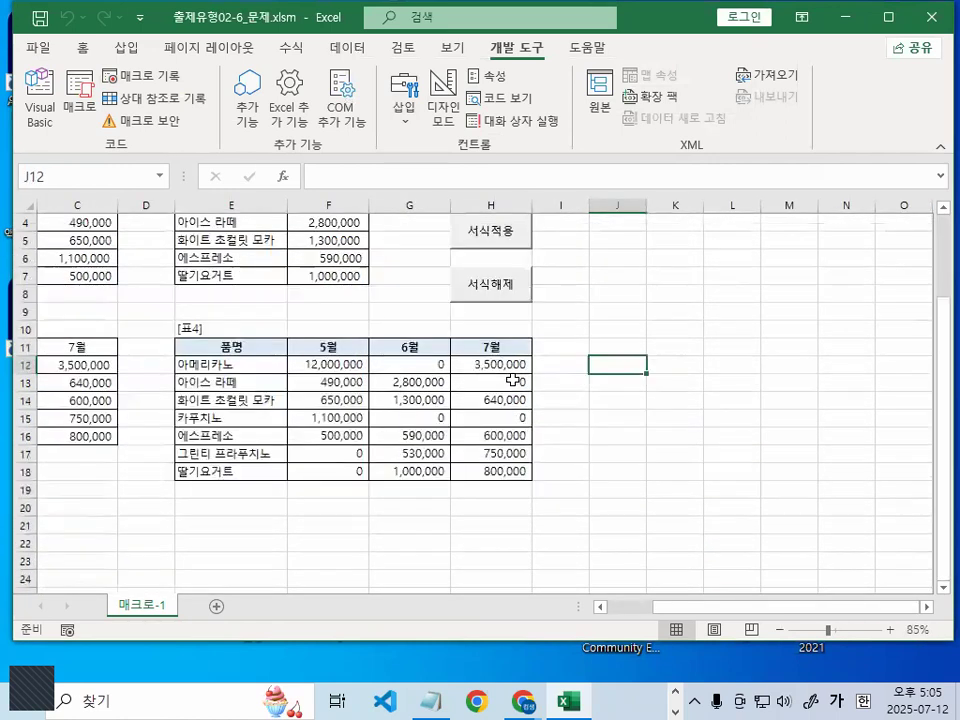
left_click(509, 222)
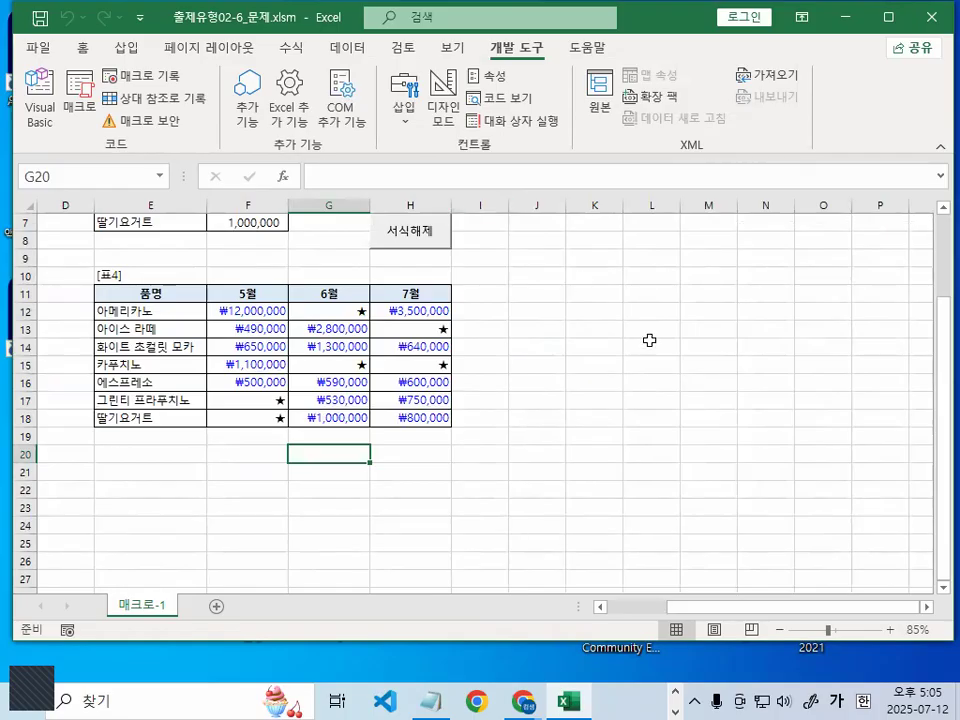
left_click(672, 350)
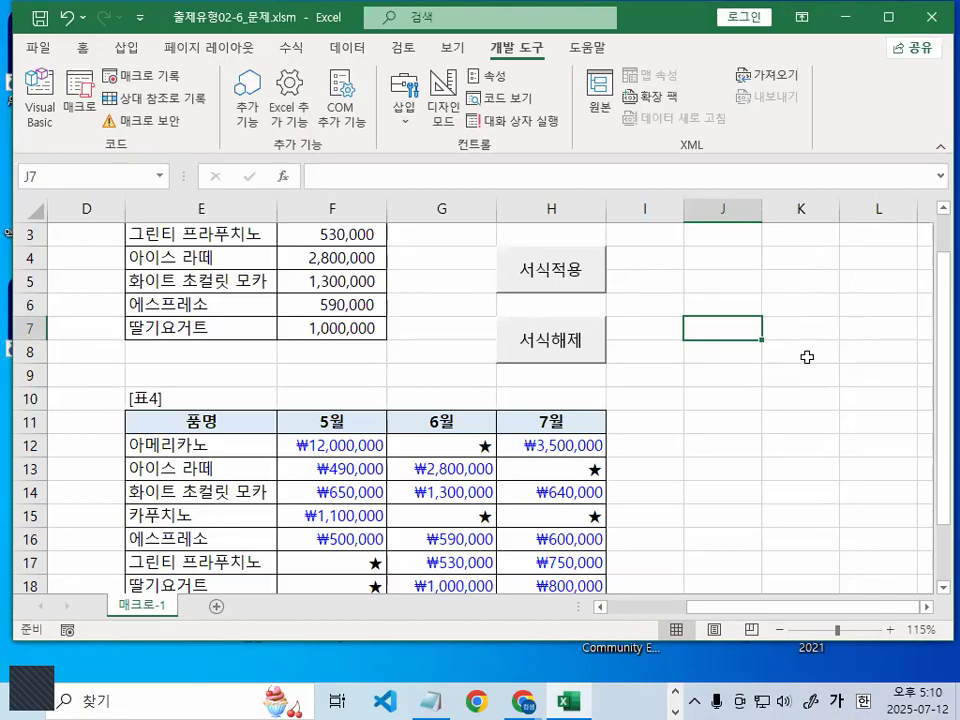
Close 출제유형02-6_문제.xlsm without saving
left_click(32, 50)
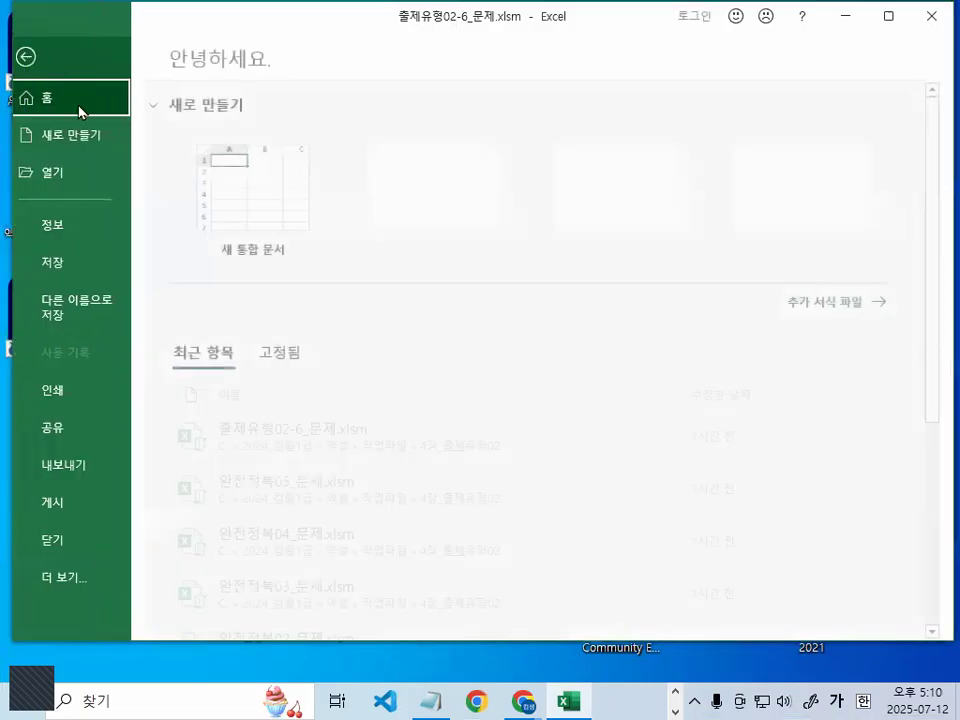
left_click(98, 546)
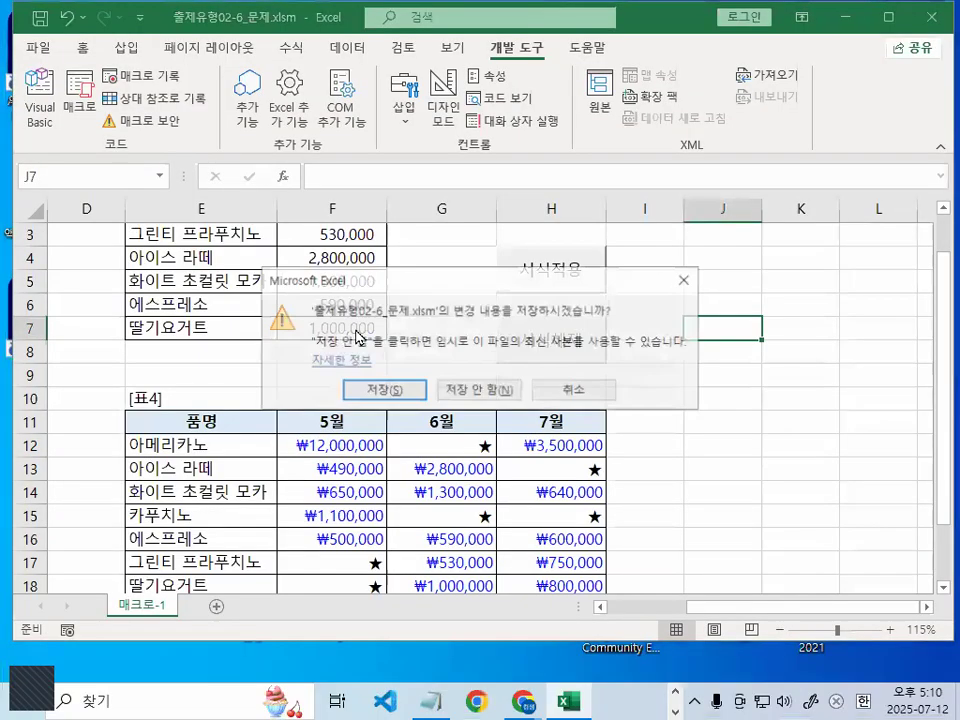
left_click(566, 388)
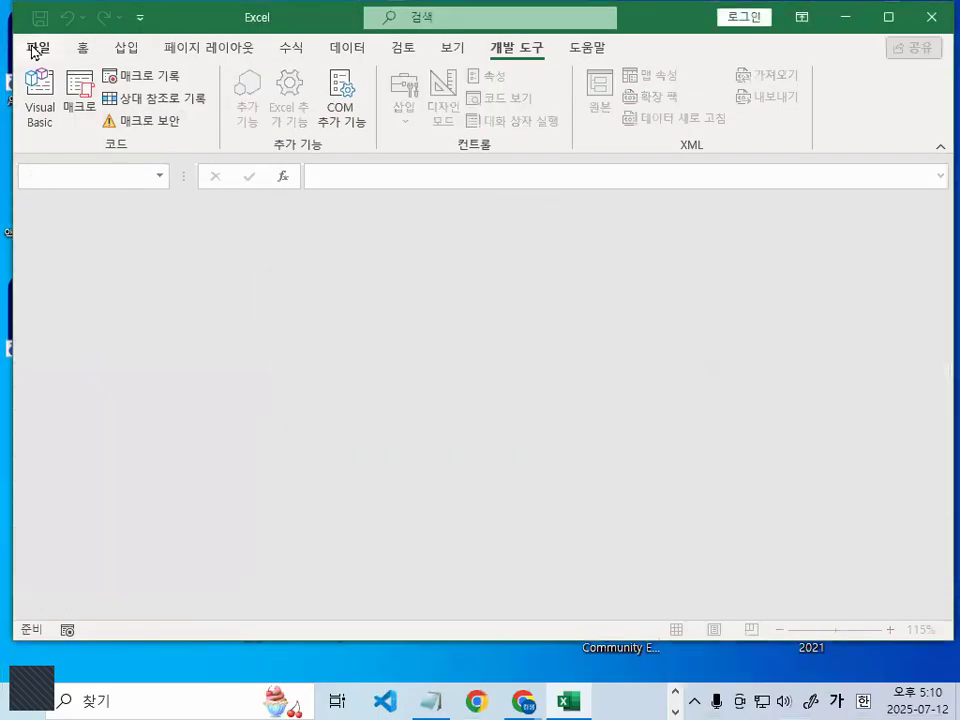
Open 완전정복06_문제.xlsm and view its 손익계산서 table
left_click(35, 47)
left_click(60, 175)
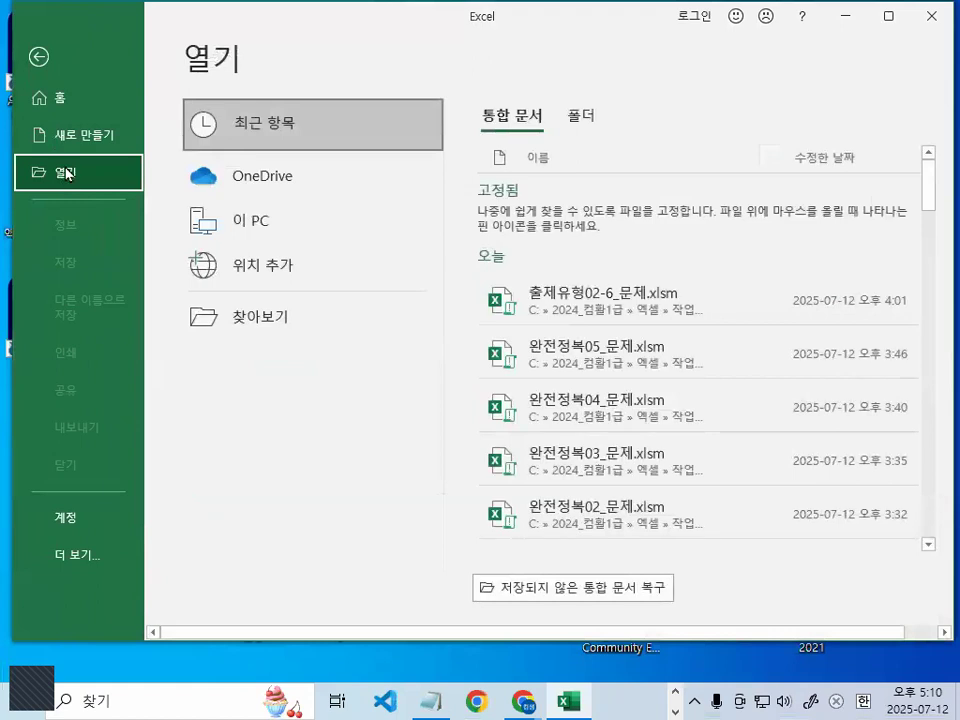
left_click(262, 316)
left_click(341, 230)
double_click(341, 230)
left_click(495, 535)
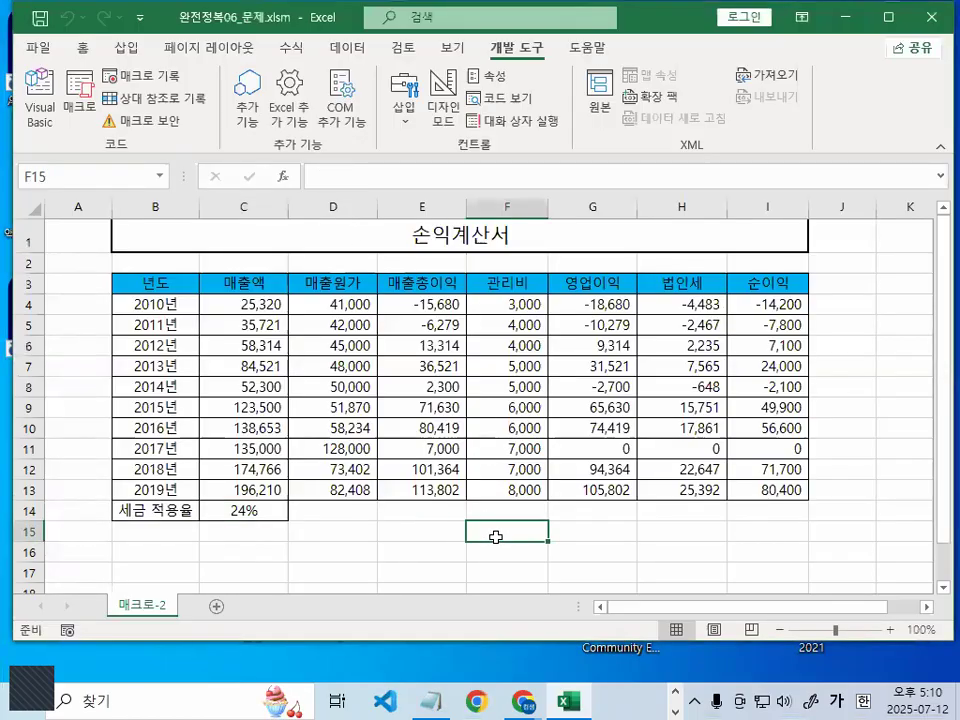
scroll(497, 537, "up", 2, "ctrl")
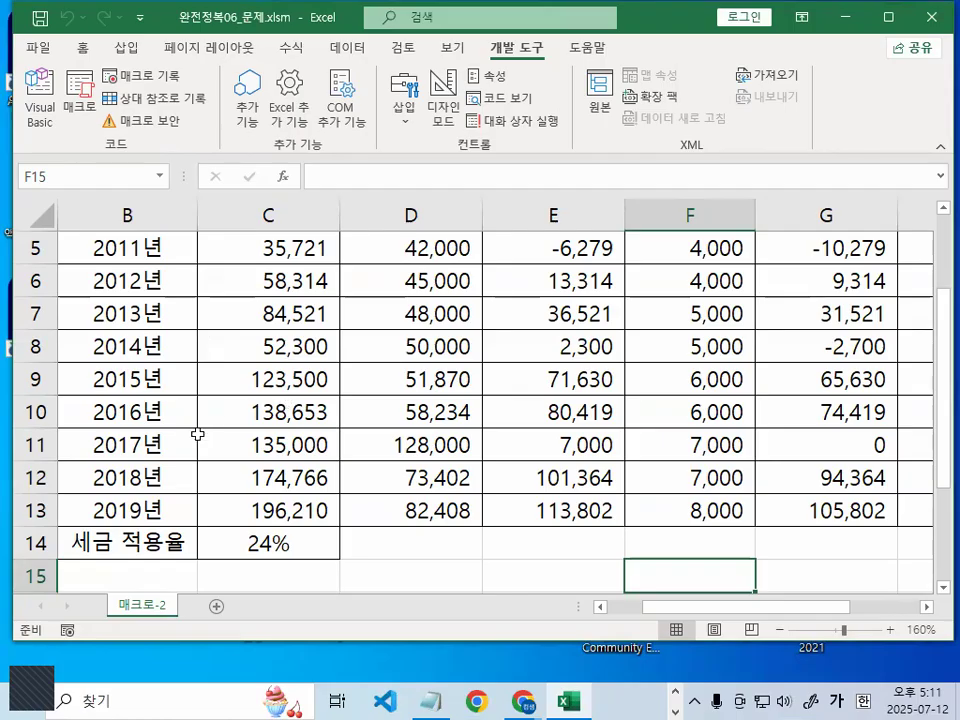
scroll(197, 440, "up", 1)
Select the 손익계산서 yearly figures from C4 through I13
left_click(259, 320)
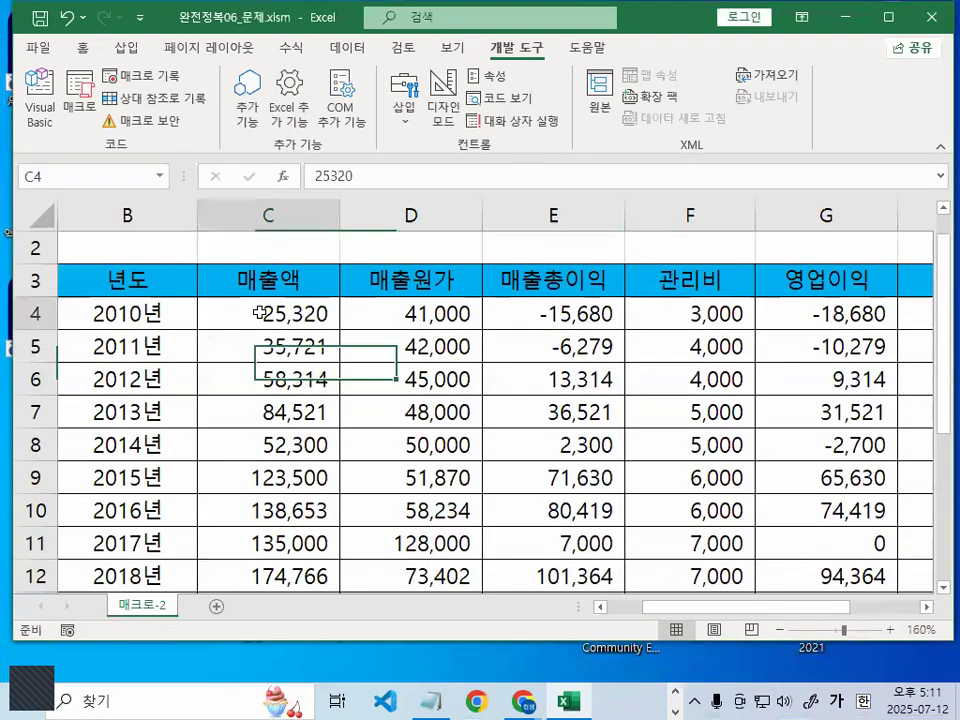
left_click_drag(259, 314, 662, 510)
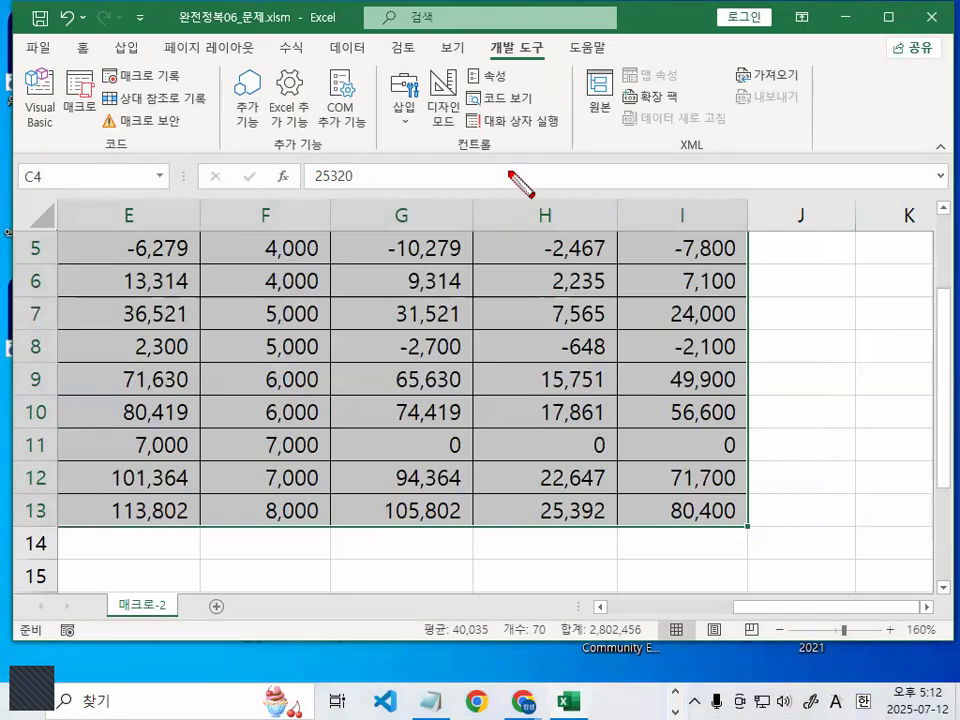
mouse_move(472, 167)
left_mouse_down()
mouse_move(606, 190)
mouse_move(722, 172)
left_mouse_up()
mouse_move(850, 185)
left_mouse_down()
mouse_move(767, 194)
mouse_move(782, 124)
mouse_move(846, 186)
mouse_move(905, 112)
left_mouse_up()
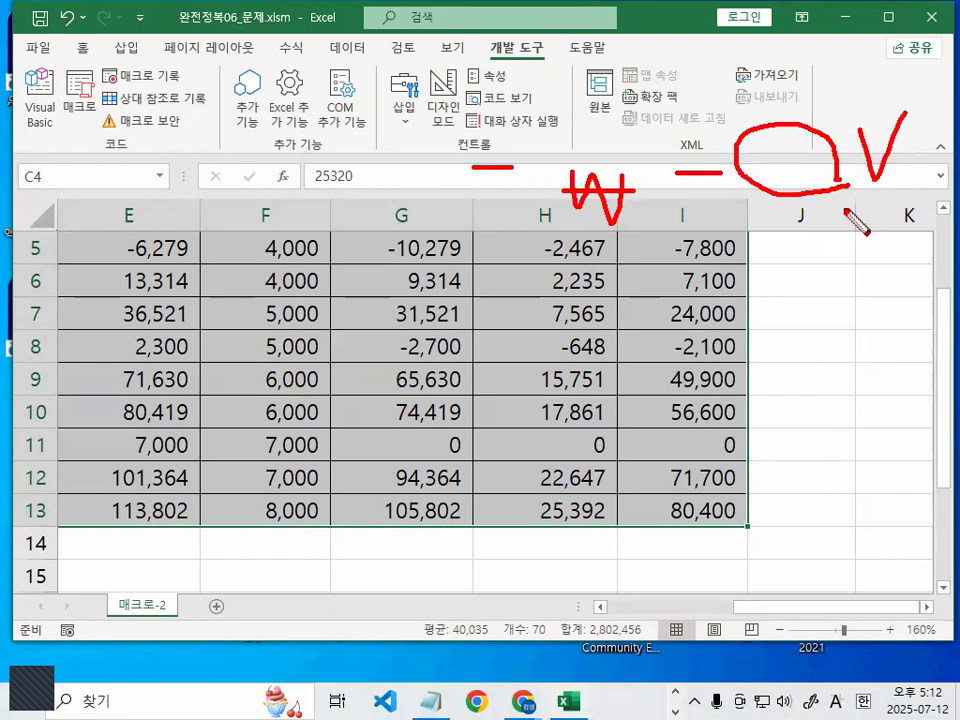
mouse_move(860, 200)
left_mouse_down()
mouse_move(908, 202)
mouse_move(866, 199)
left_mouse_up()
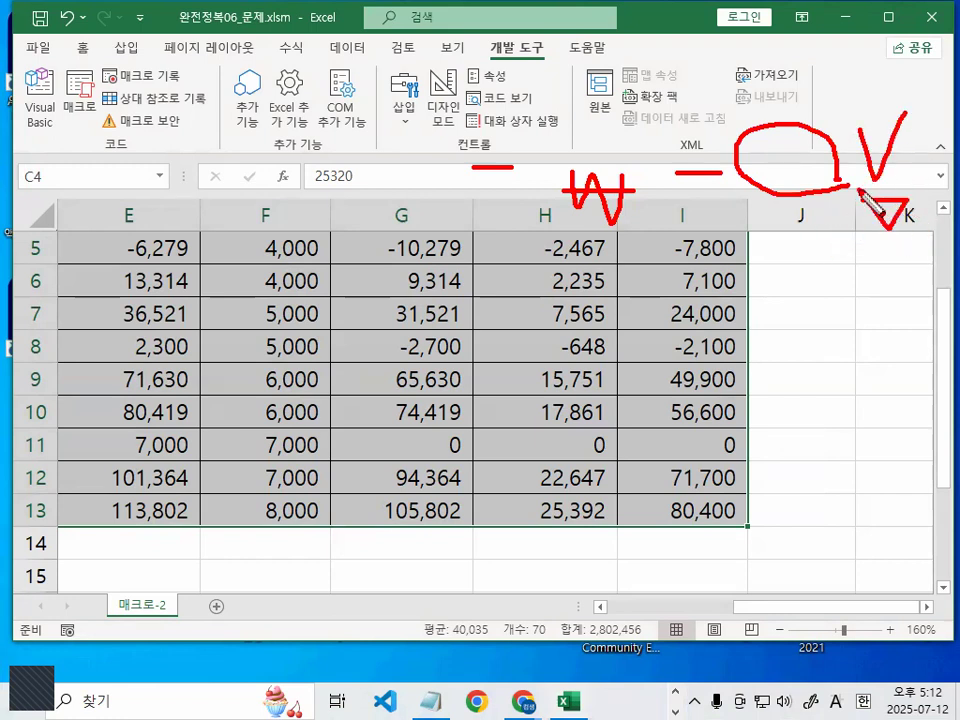
key("Escape")
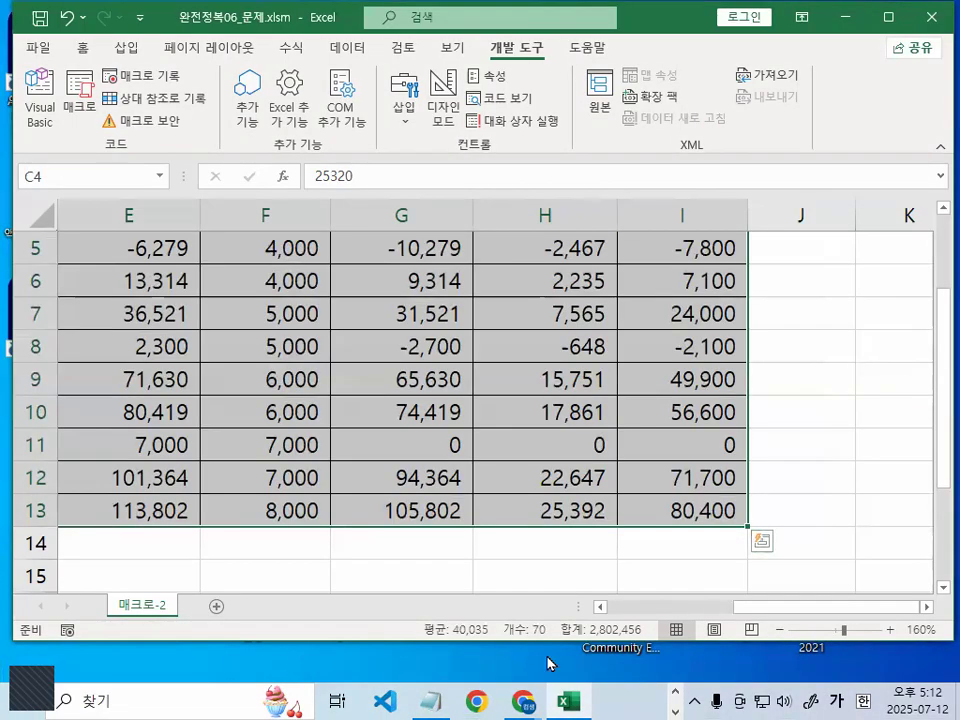
Switch to the Notepad lecture notes and scroll to the 교재 151페이지 format notes
left_click(431, 701)
scroll(400, 362, "down", 2)
scroll(410, 338, "down", 7)
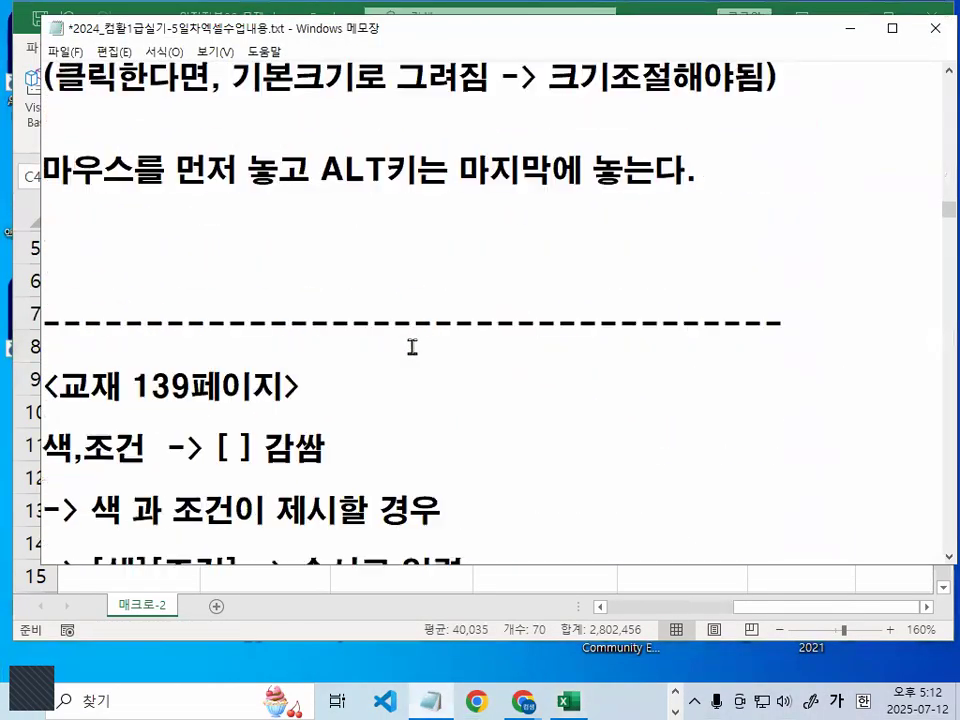
scroll(411, 352, "down", 2)
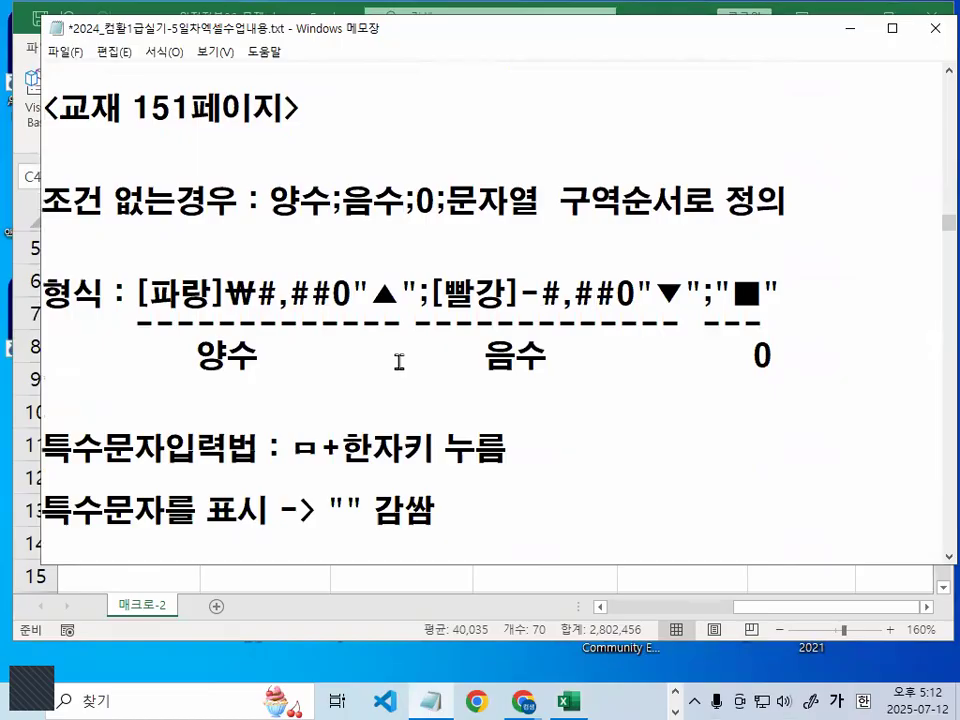
key("ctrl+2")
left_click_drag(137, 321, 201, 320)
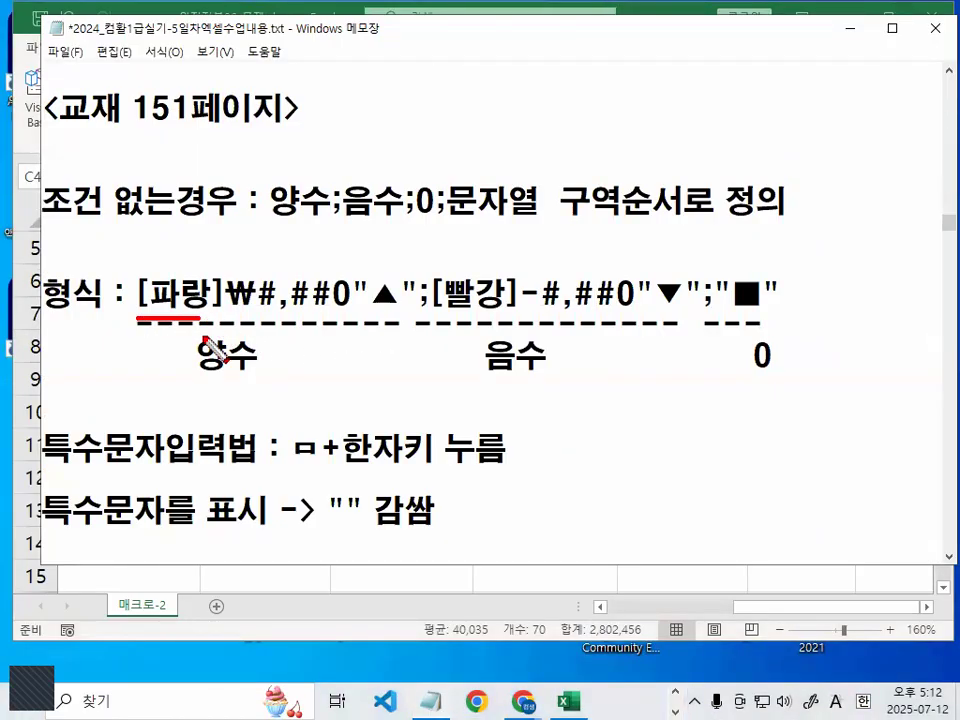
left_click_drag(320, 192, 321, 219)
mouse_move(391, 214)
left_mouse_down()
mouse_move(342, 201)
mouse_move(393, 209)
mouse_move(388, 221)
mouse_move(412, 205)
mouse_move(438, 212)
left_mouse_up()
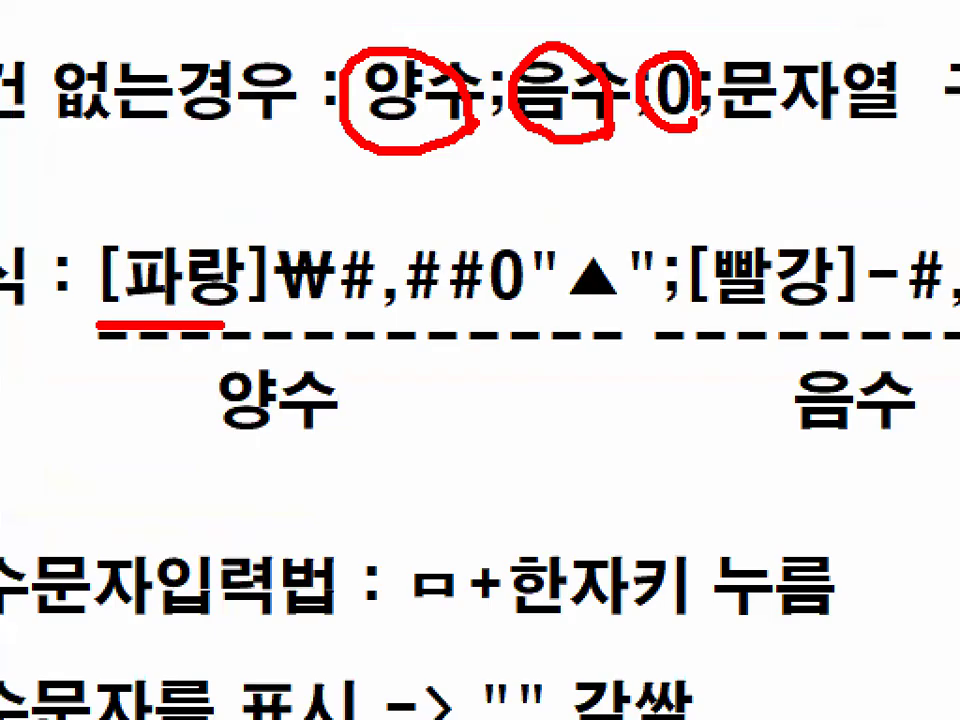
left_click_drag(274, 302, 520, 310)
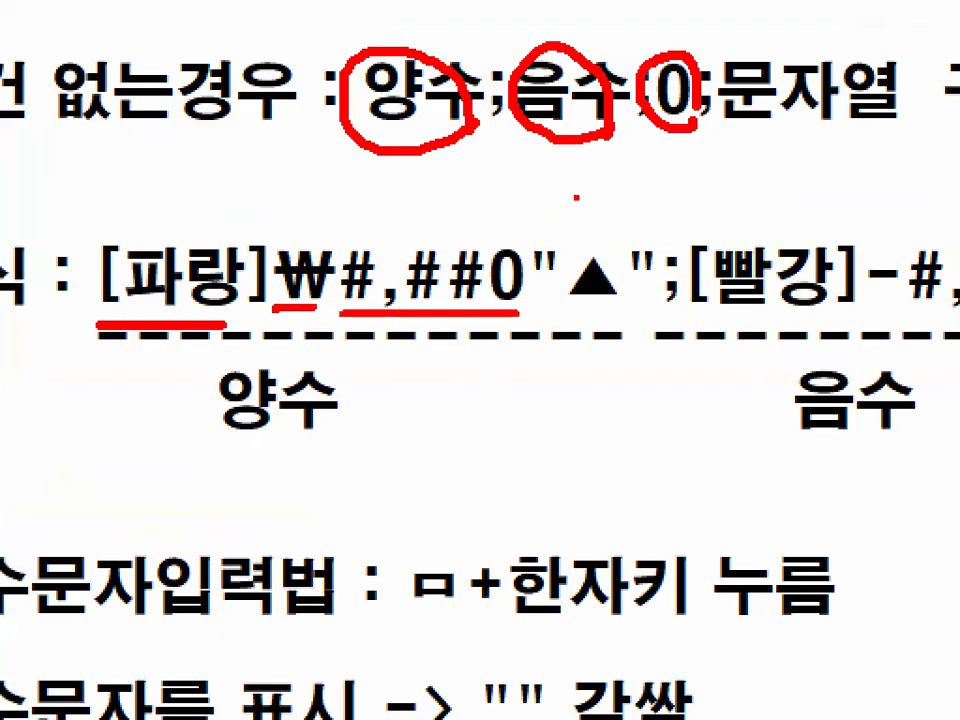
left_click_drag(576, 197, 720, 130)
mouse_move(580, 205)
left_mouse_down()
mouse_move(548, 265)
mouse_move(600, 318)
mouse_move(625, 230)
left_mouse_up()
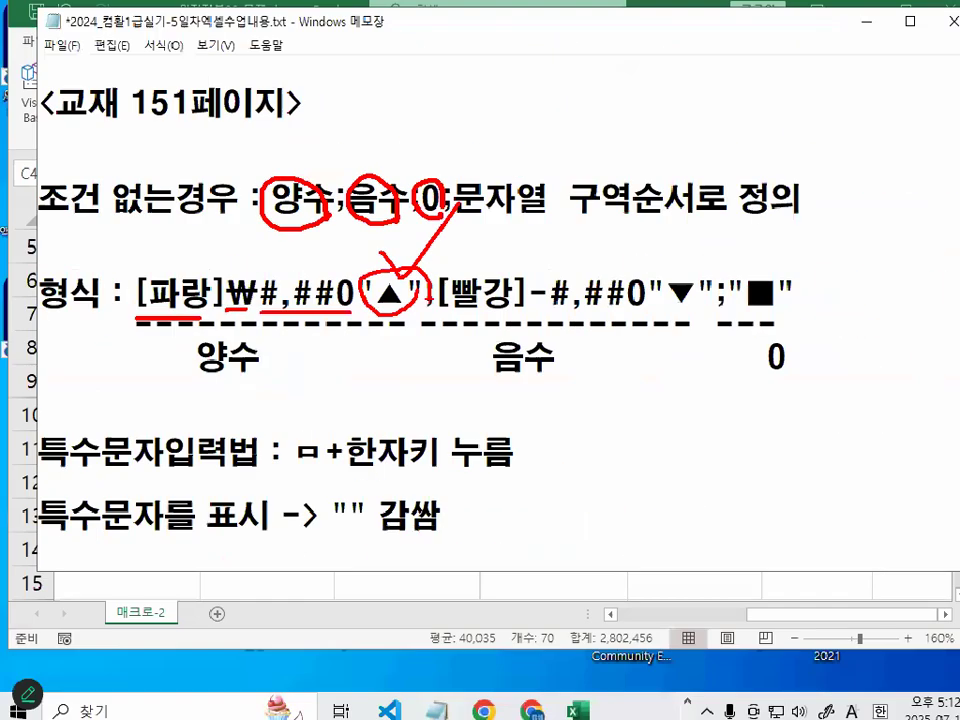
Highlight parts of the 형식 line in the notes
key("ctrl+1")
left_click(360, 295)
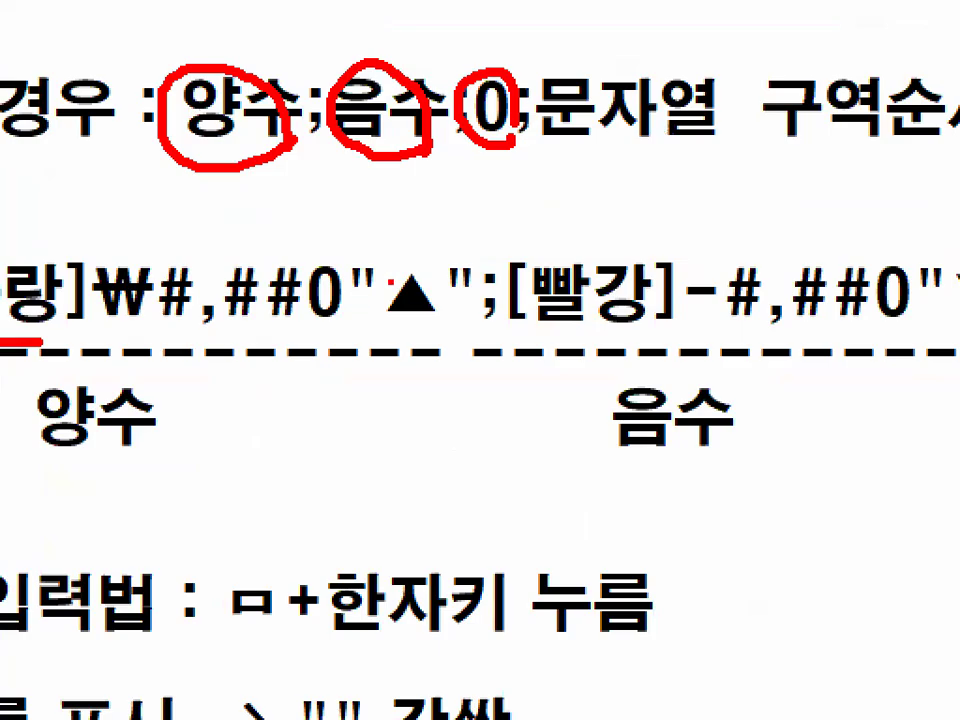
mouse_move(508, 295)
left_mouse_down()
mouse_move(482, 328)
mouse_move(495, 272)
mouse_move(515, 300)
left_mouse_up()
key("ctrl+1")
left_click(457, 308)
left_click_drag(417, 328, 526, 328)
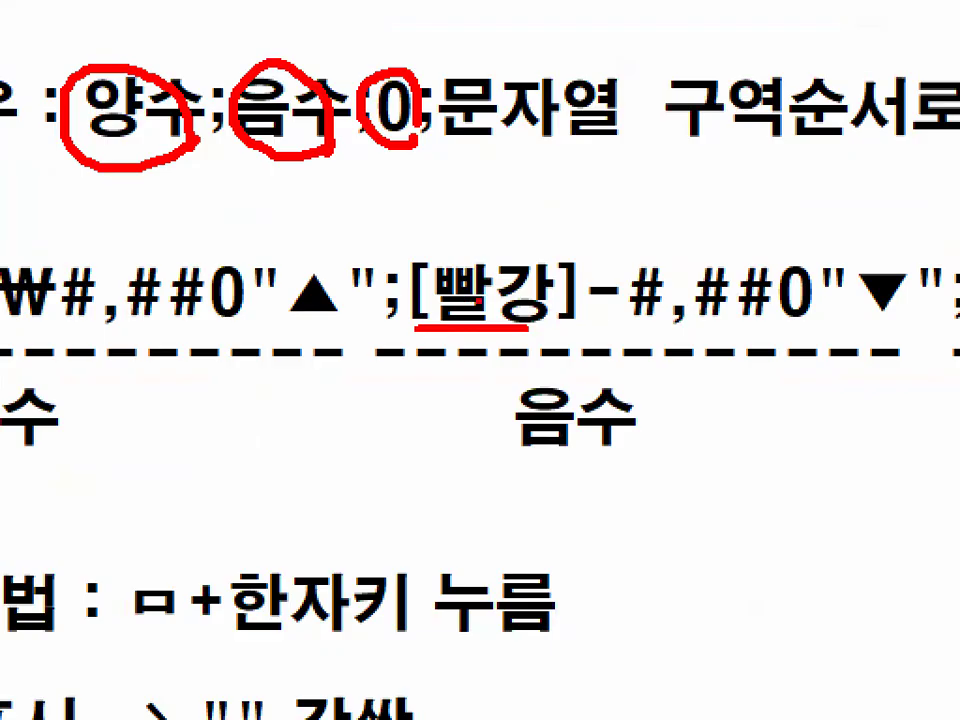
mouse_move(630, 308)
left_mouse_down()
mouse_move(615, 322)
mouse_move(588, 300)
mouse_move(630, 282)
mouse_move(634, 303)
left_mouse_up()
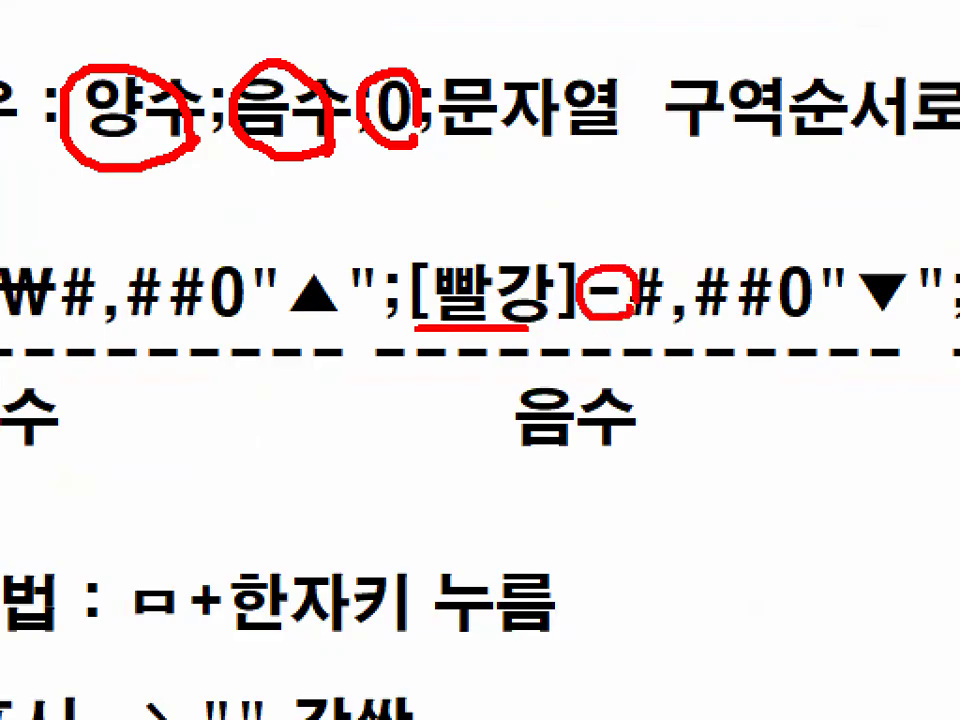
left_click_drag(642, 327, 921, 326)
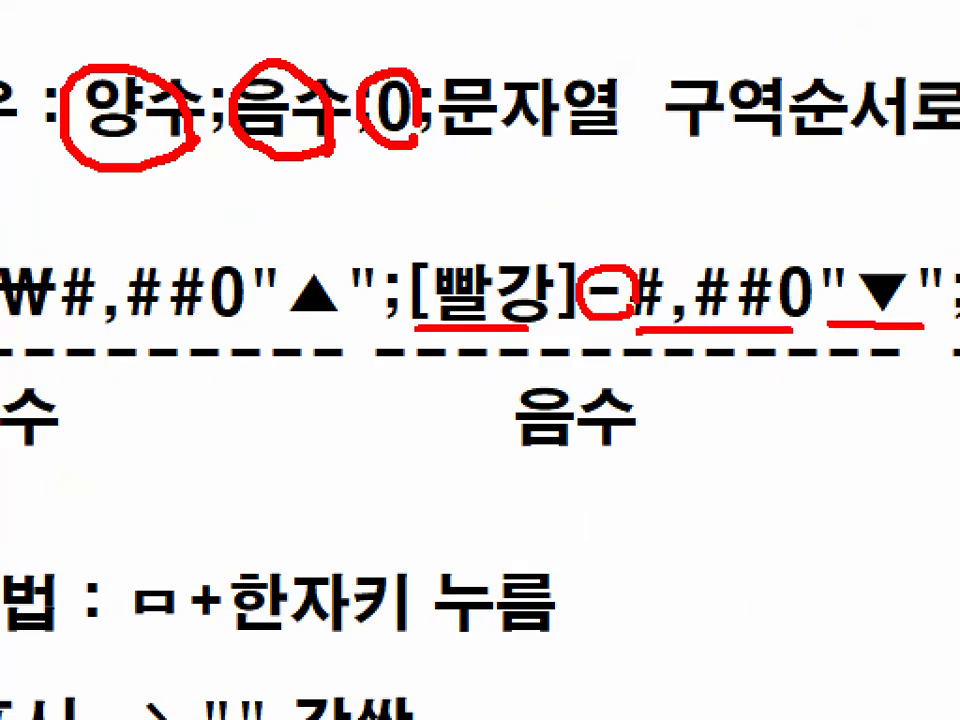
key("Escape")
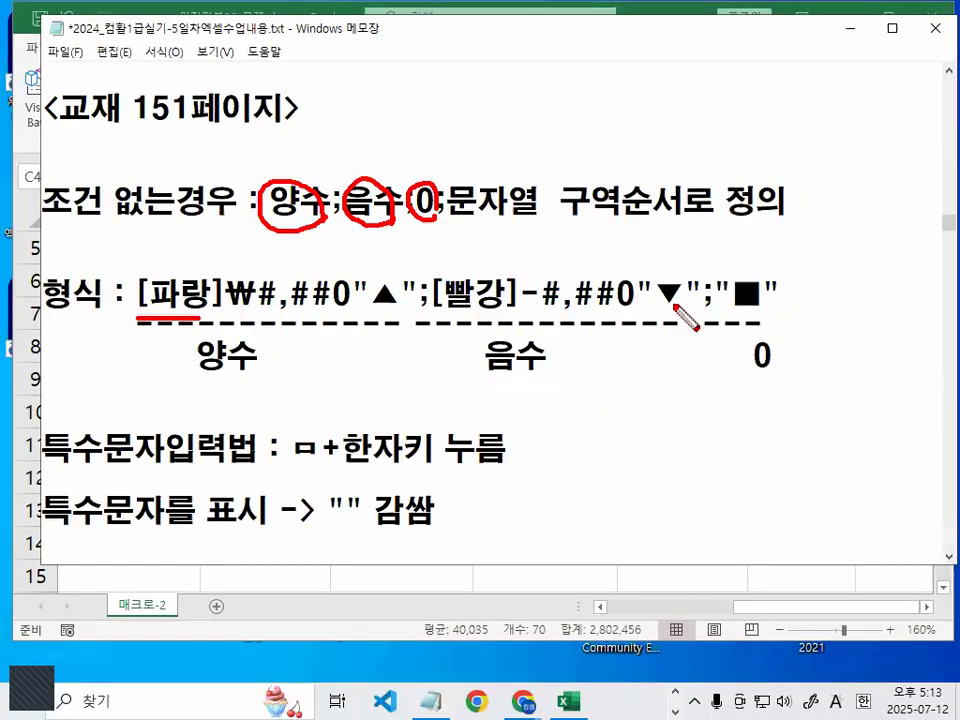
Select the full format string [파랑]₩#,##0"▲";[빨강]-#,##0"▼";"■" on the 형식 line
key("ctrl+1")
left_click(680, 307)
left_click_drag(245, 316, 700, 318)
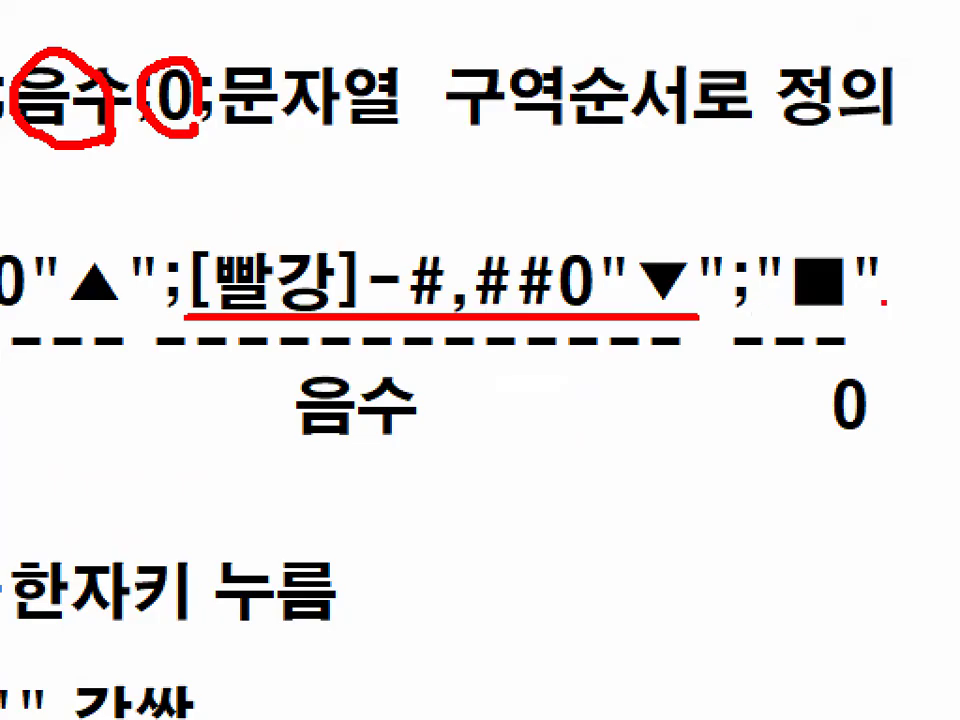
mouse_move(882, 302)
left_mouse_down()
mouse_move(825, 316)
mouse_move(757, 275)
mouse_move(836, 234)
mouse_move(888, 330)
left_mouse_up()
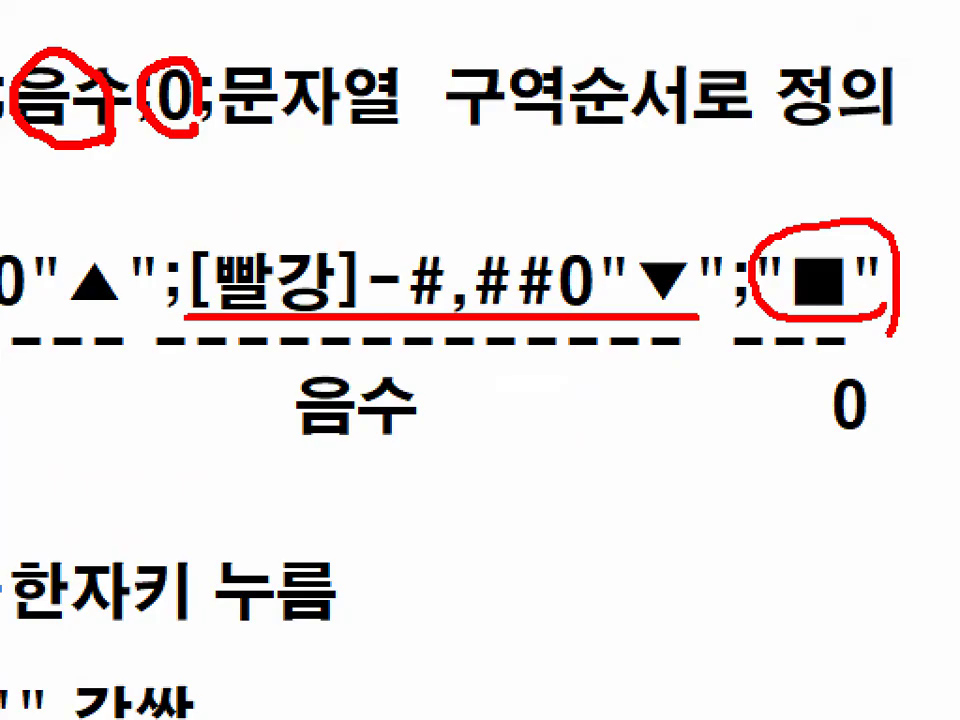
left_click_drag(852, 252, 955, 113)
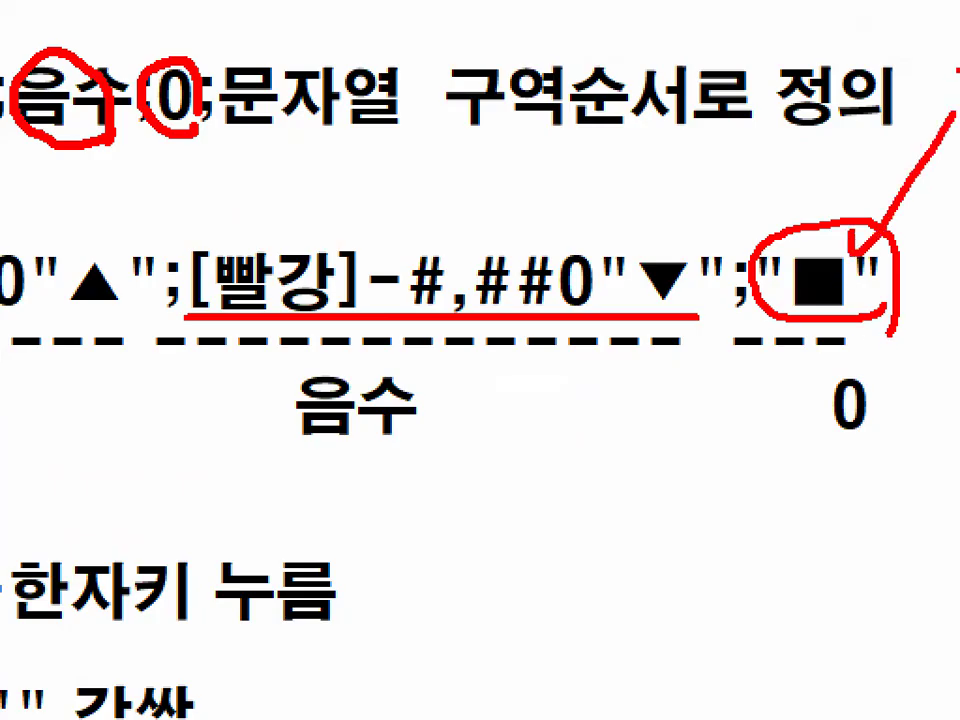
key("Escape")
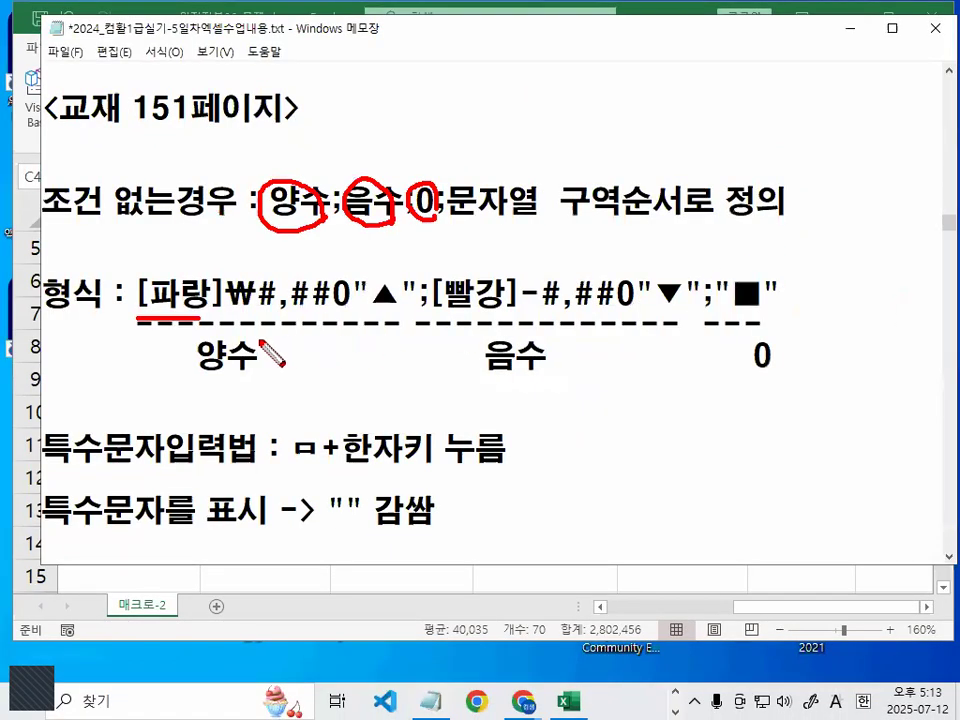
left_click_drag(160, 320, 784, 320)
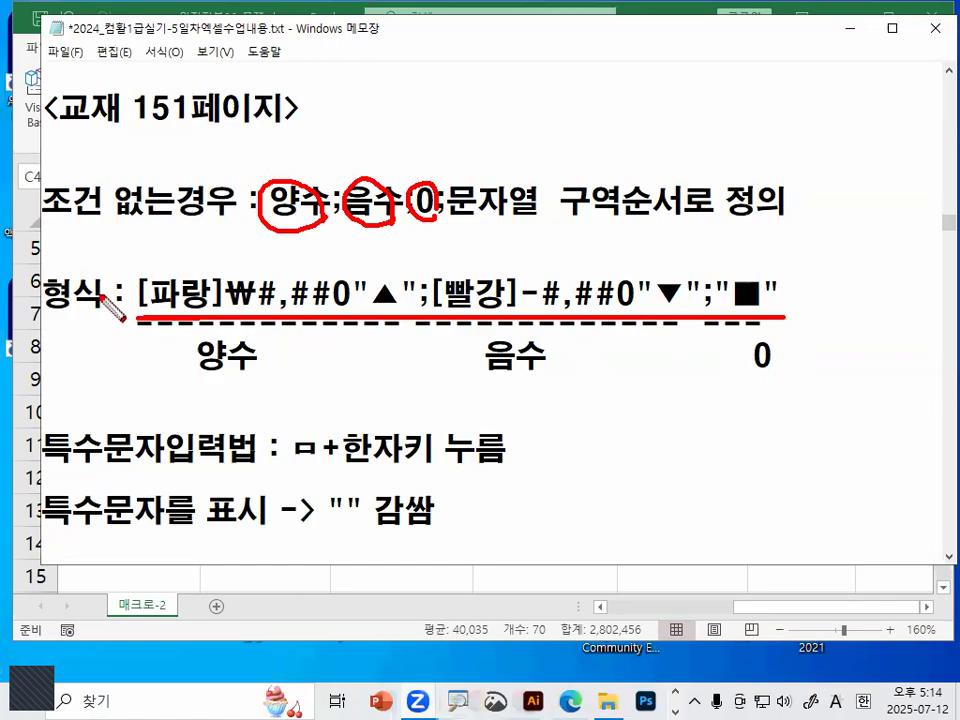
left_click_drag(103, 248, 166, 198)
key("Escape")
left_click_drag(135, 294, 780, 297)
key("ctrl+c")
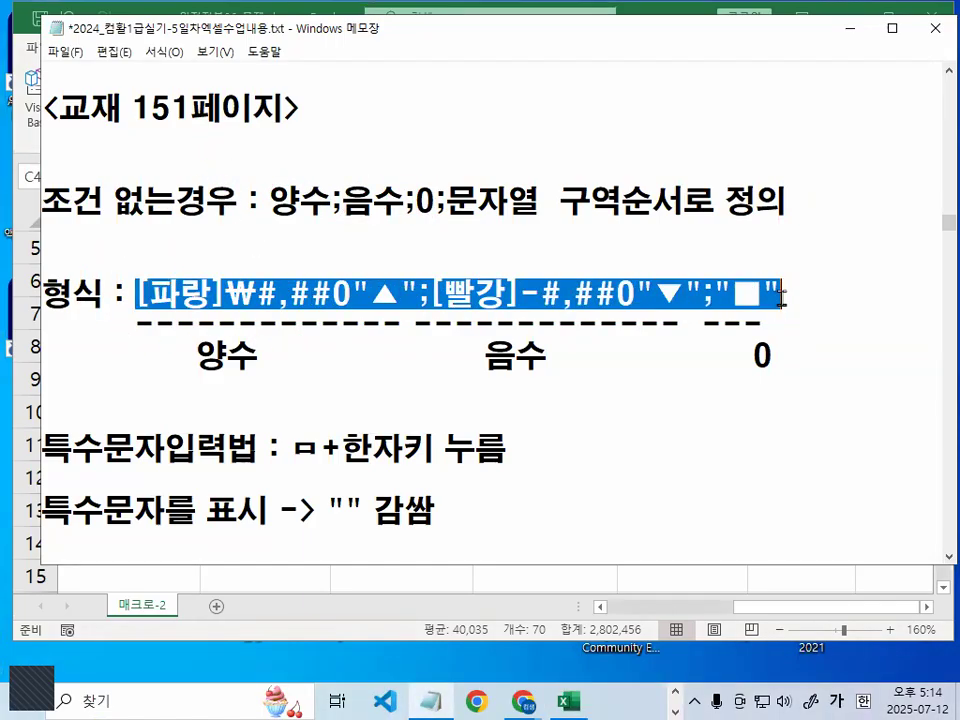
Replace the #,##0_ custom format with the pasted blue ₩ ▲ / red ▼ / ■ format string
key("alt+Tab")
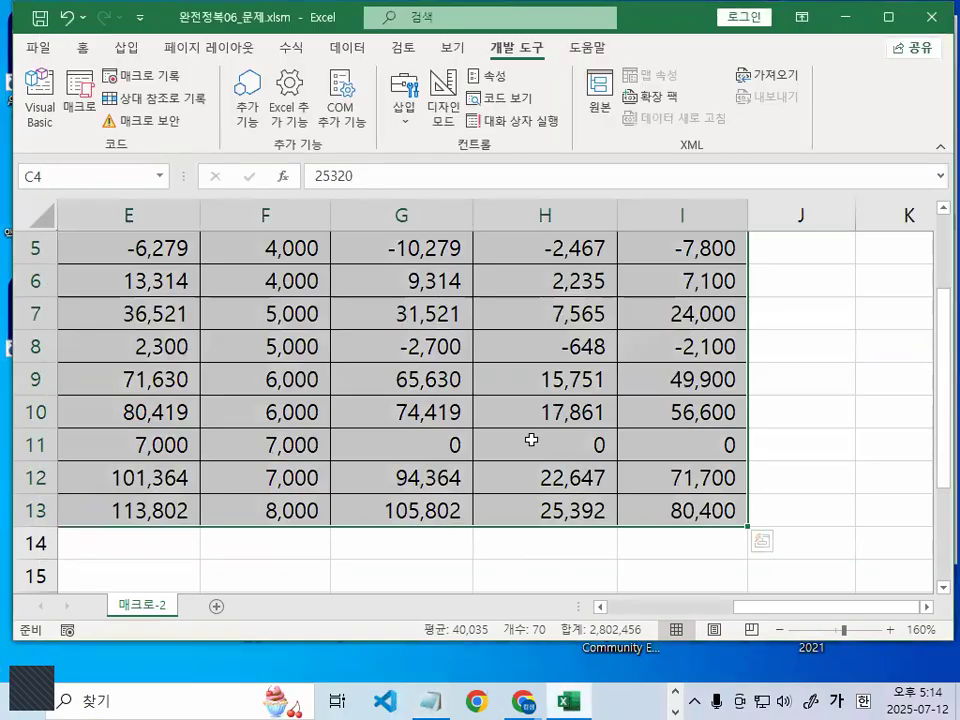
key("ctrl+1")
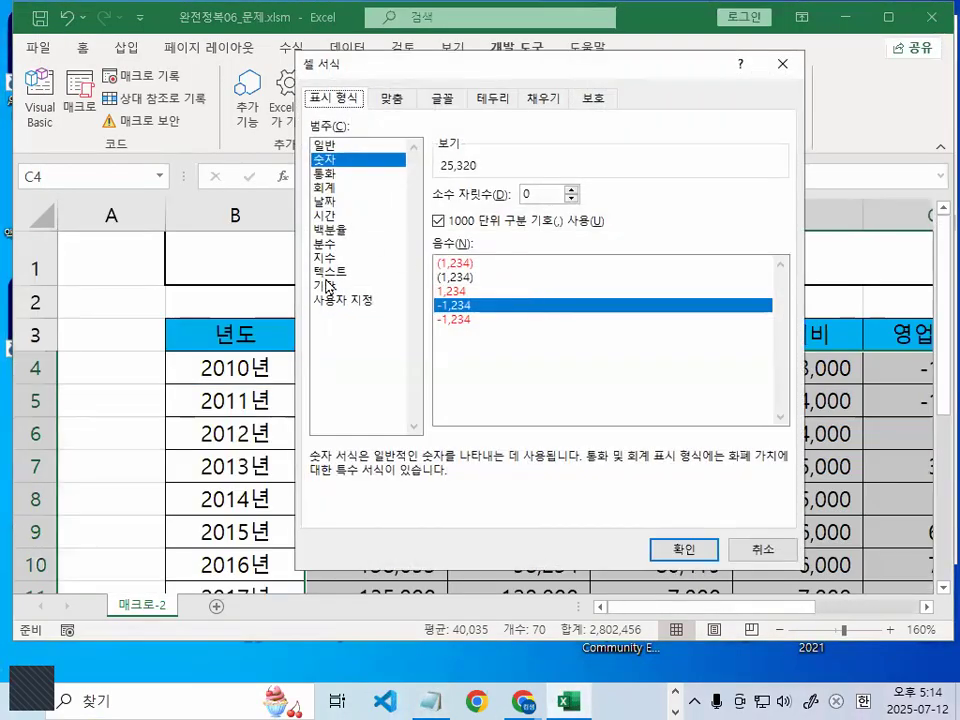
left_click(343, 300)
left_click_drag(489, 210, 378, 207)
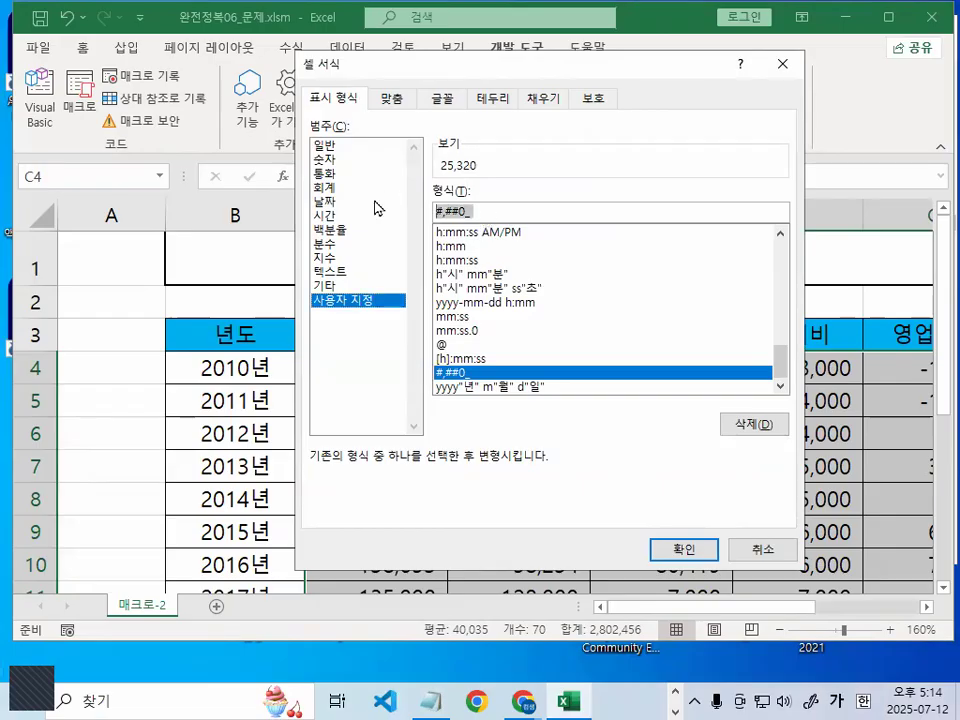
key("ctrl+v")
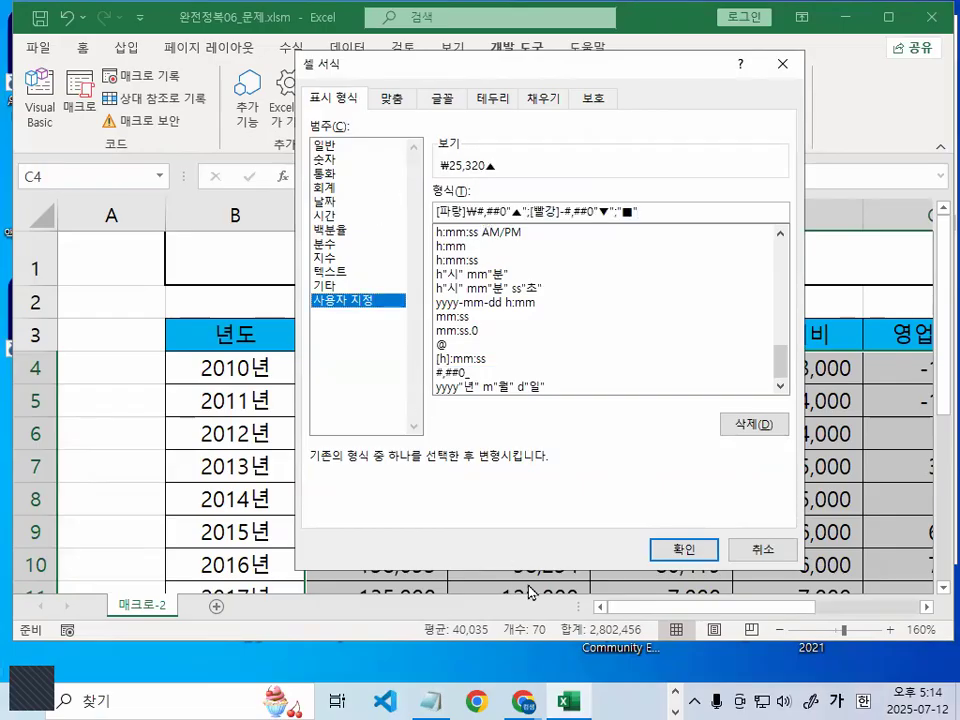
left_click(680, 549)
Check cell E7's applied custom format in the cell formatting settings without changing it
left_click(636, 481)
scroll(636, 481, "down", 1)
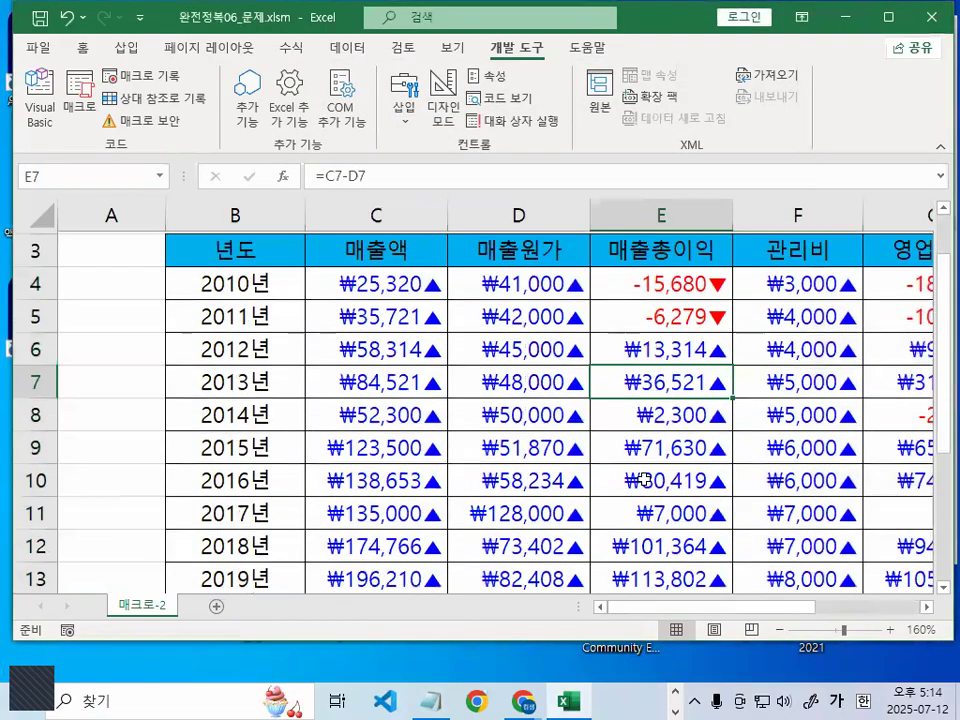
scroll(707, 407, "up", 1)
key("ctrl+1")
left_click(712, 406)
mouse_move(748, 419)
left_mouse_down()
mouse_move(742, 426)
mouse_move(508, 374)
mouse_move(745, 262)
mouse_move(776, 377)
left_mouse_up()
left_click_drag(562, 352, 590, 350)
key("Escape")
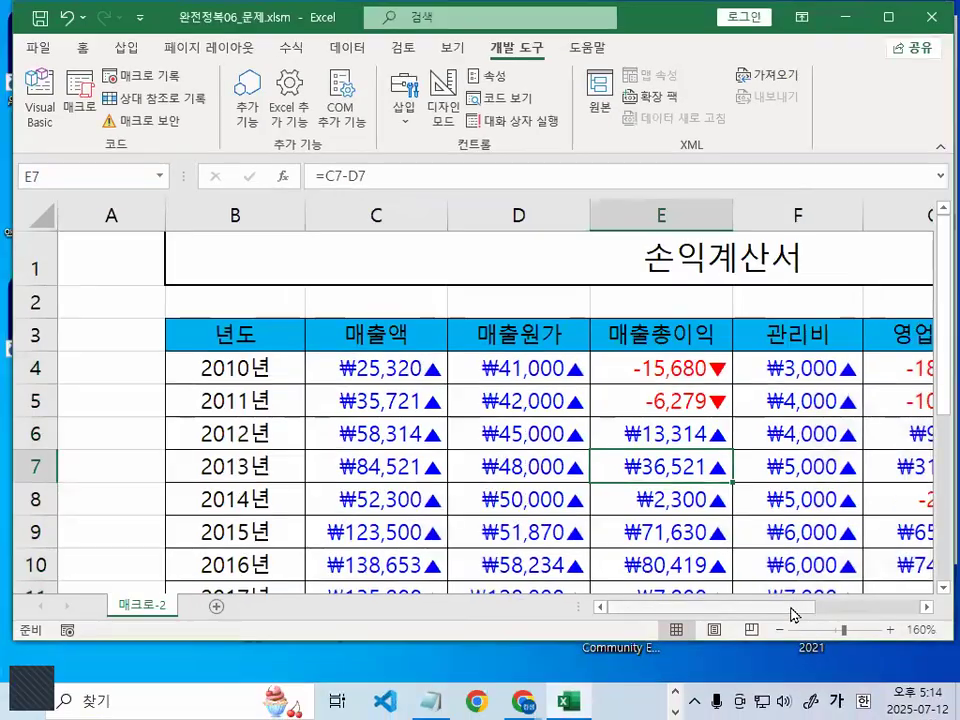
left_click_drag(795, 614, 895, 612)
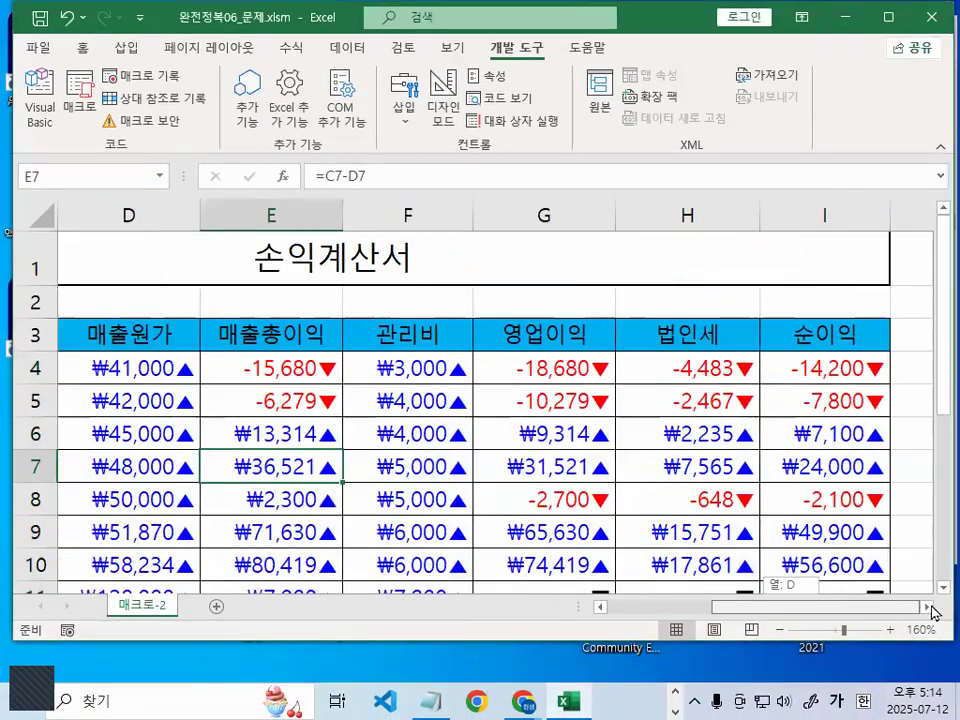
scroll(915, 561, "down", 2)
Inspect G11:I11, where zeros show as ■, then reselect the table's value cells from C4
left_click_drag(605, 392, 782, 379)
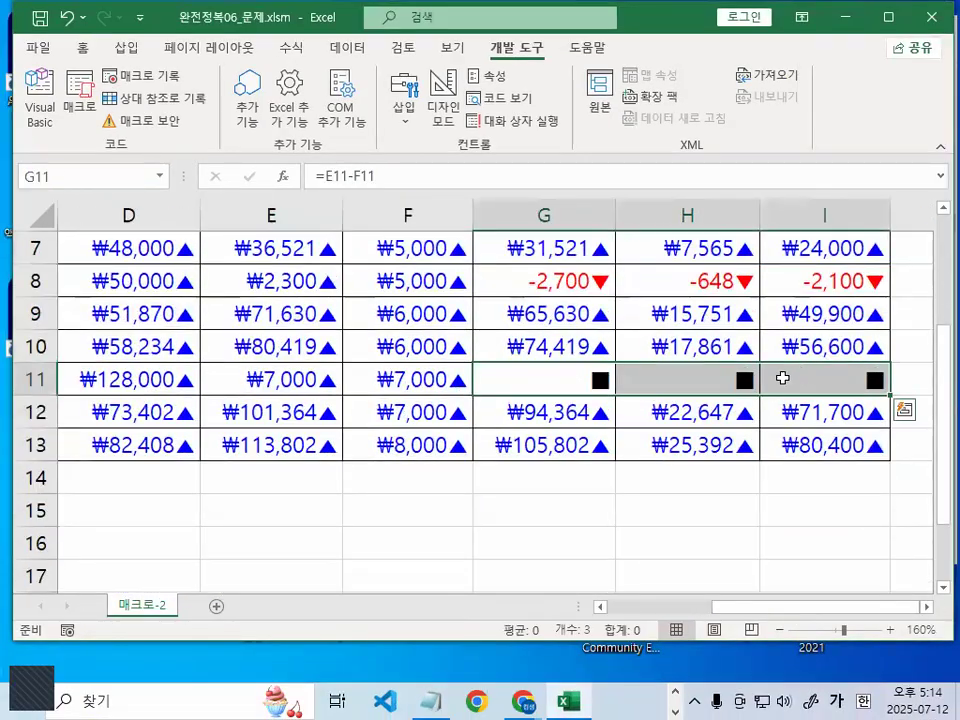
key("ctrl+1")
left_click_drag(361, 410, 896, 408)
key("Escape")
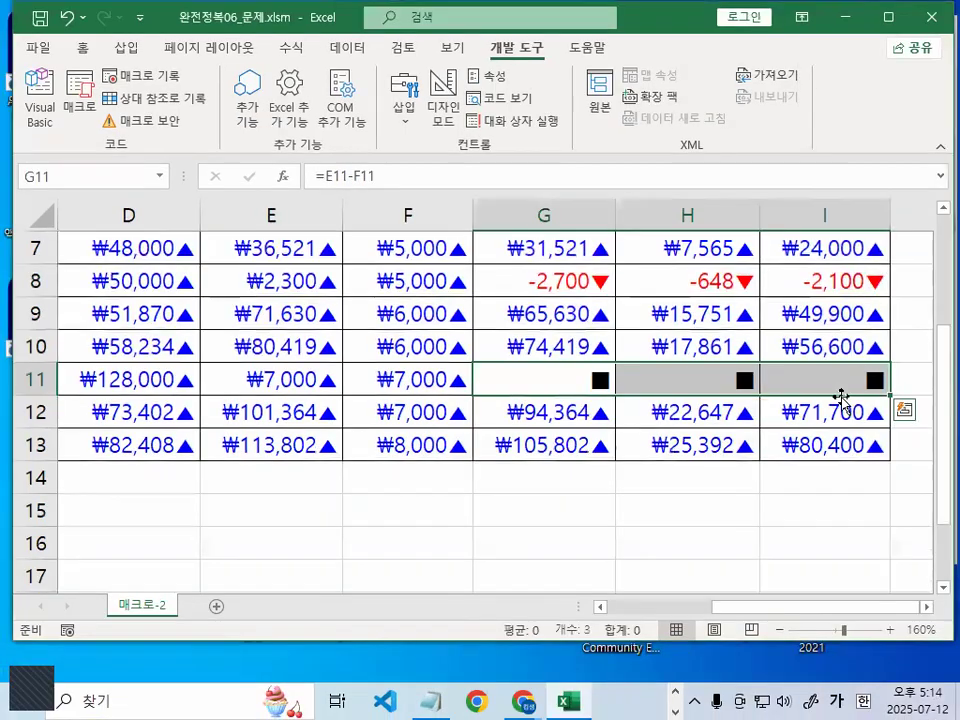
left_click(630, 516)
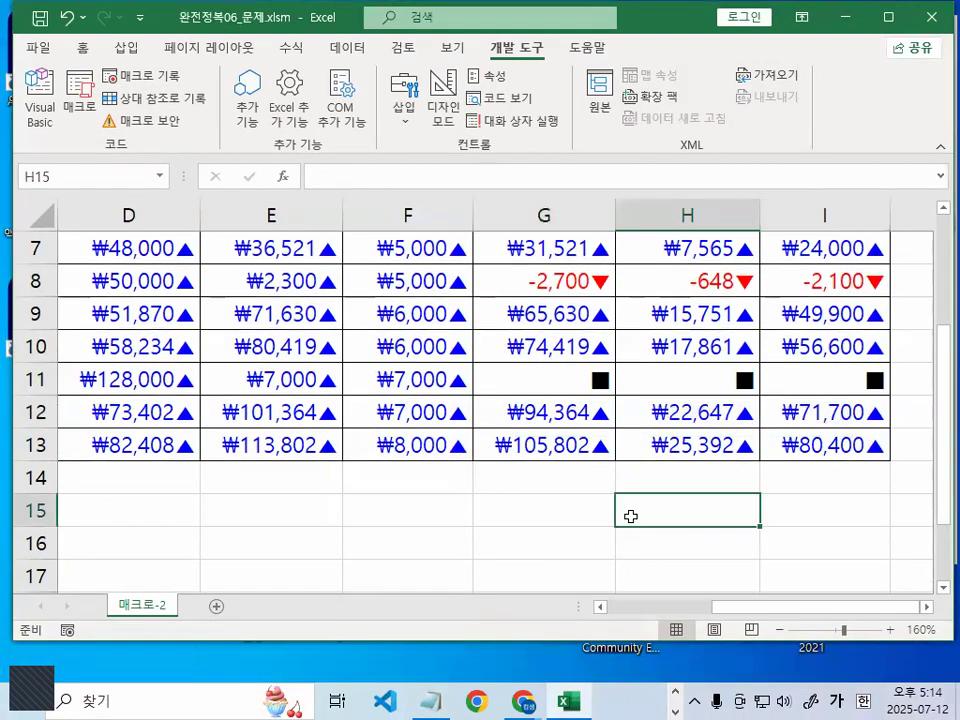
left_click(505, 512)
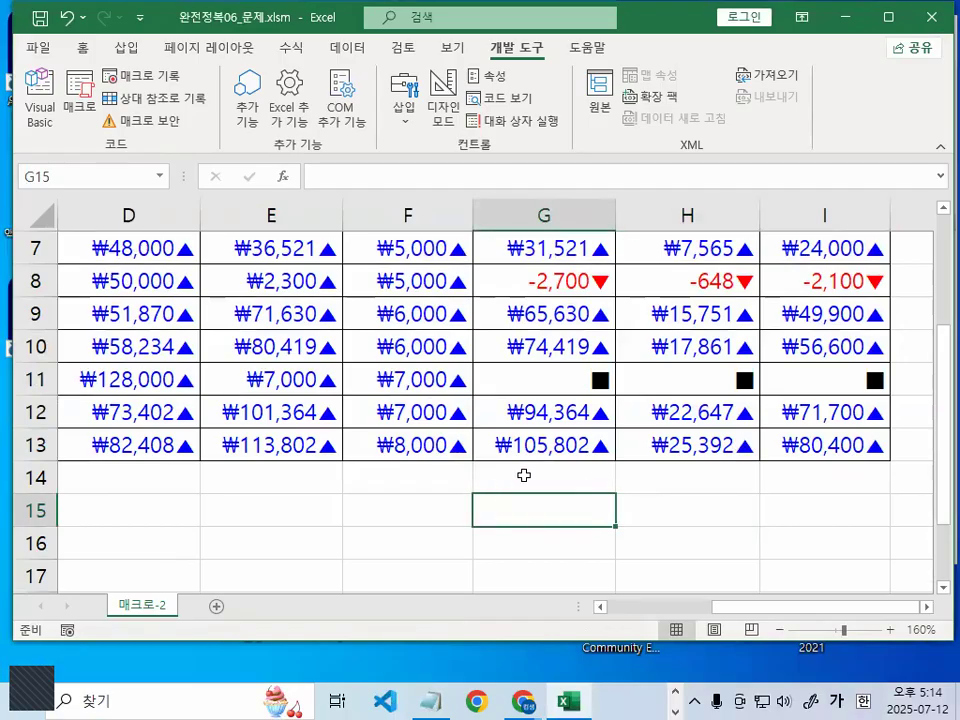
scroll(524, 476, "up", 2)
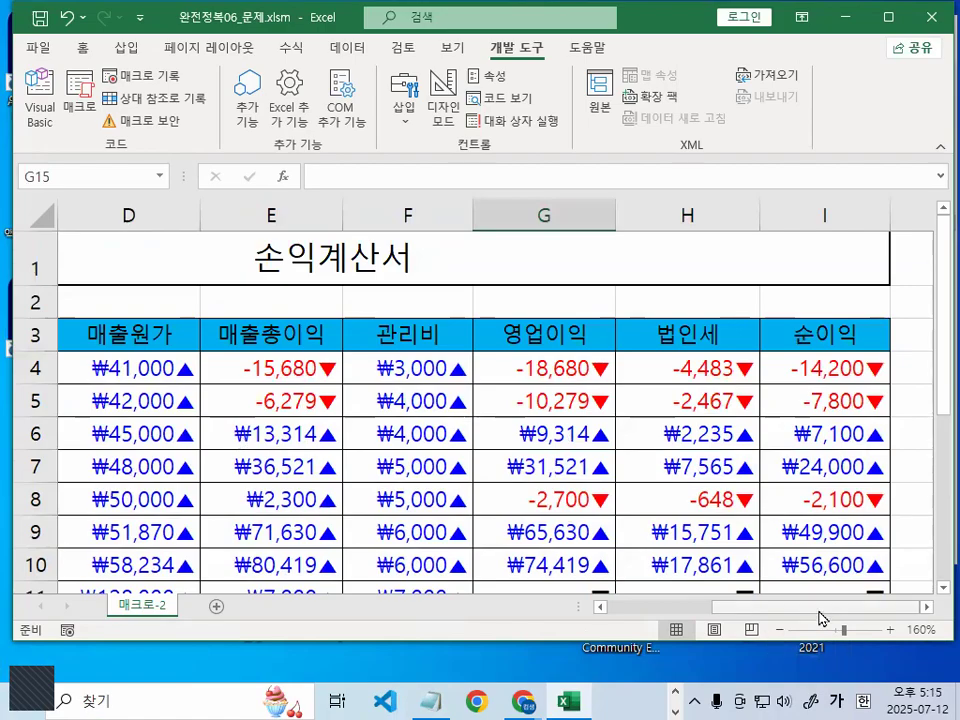
left_click_drag(819, 611, 700, 607)
left_click_drag(370, 357, 861, 541)
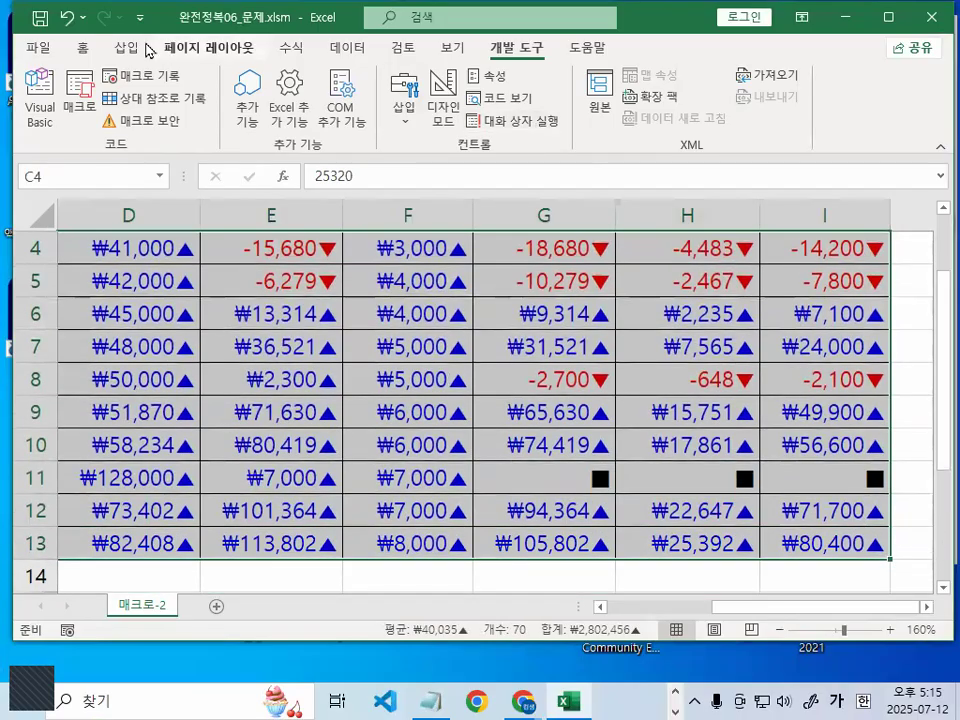
On the 홈 tab, display the number format list to point out 일반
left_click(86, 48)
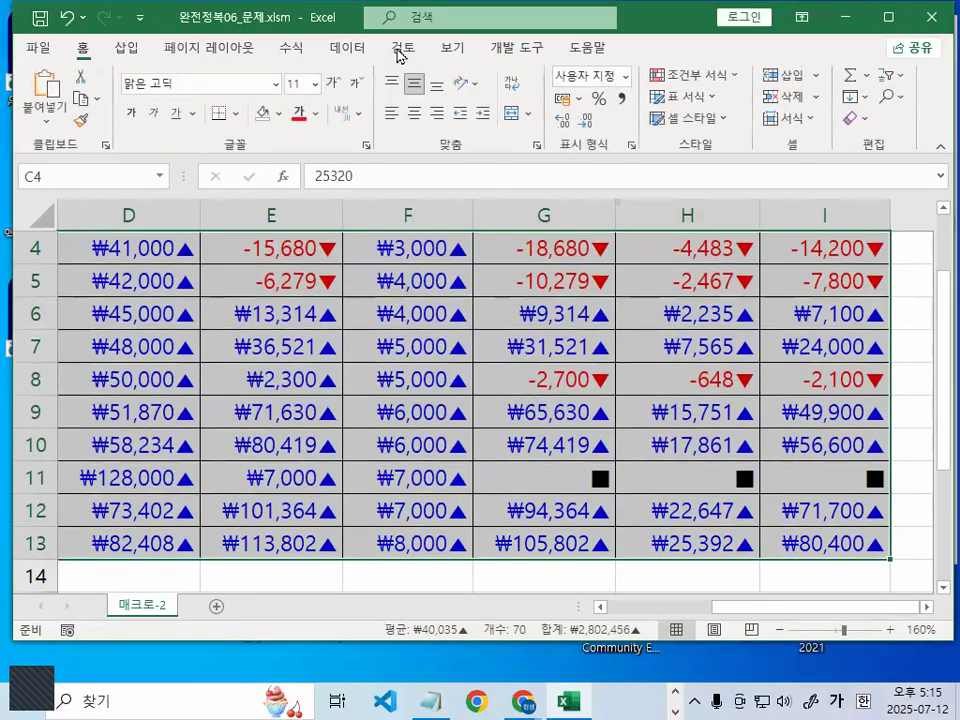
left_click(626, 84)
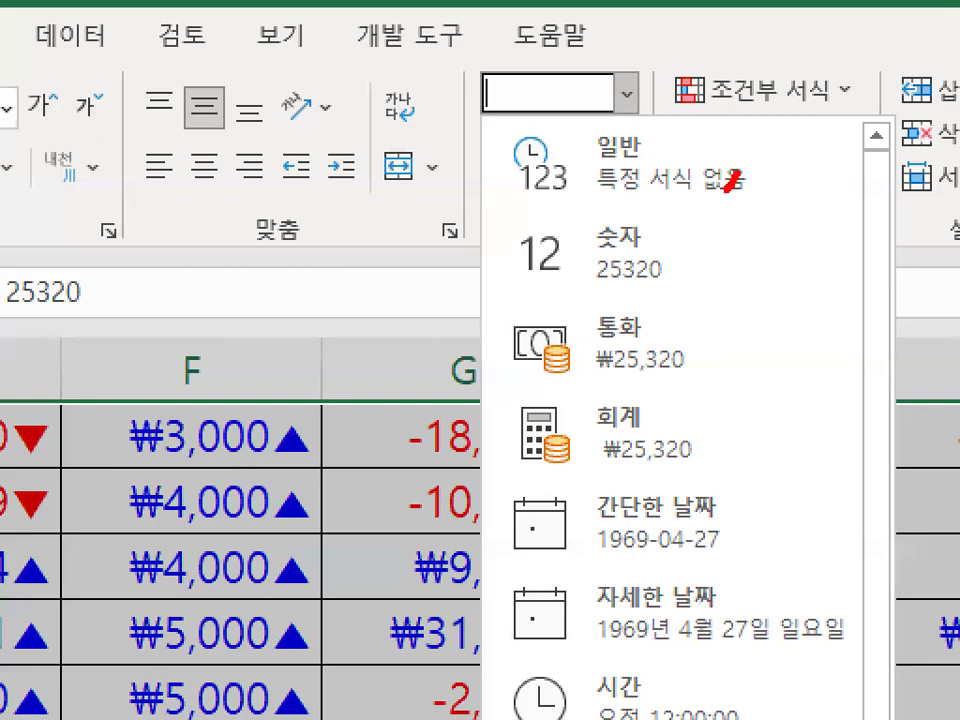
mouse_move(727, 190)
left_mouse_down()
mouse_move(548, 167)
mouse_move(680, 107)
mouse_move(718, 187)
left_mouse_up()
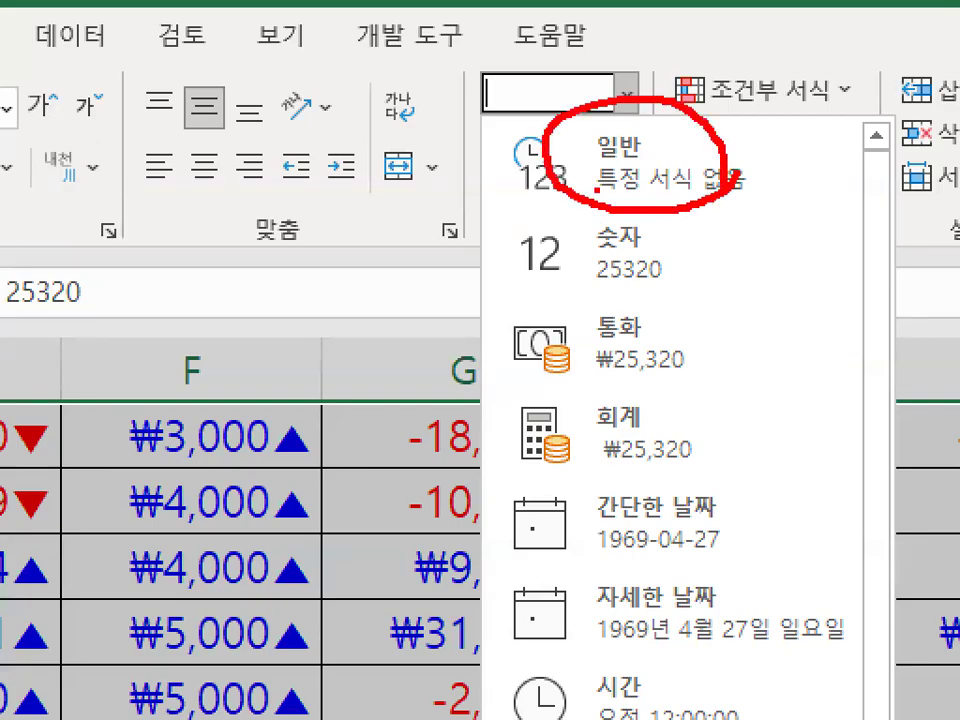
left_click_drag(597, 188, 748, 197)
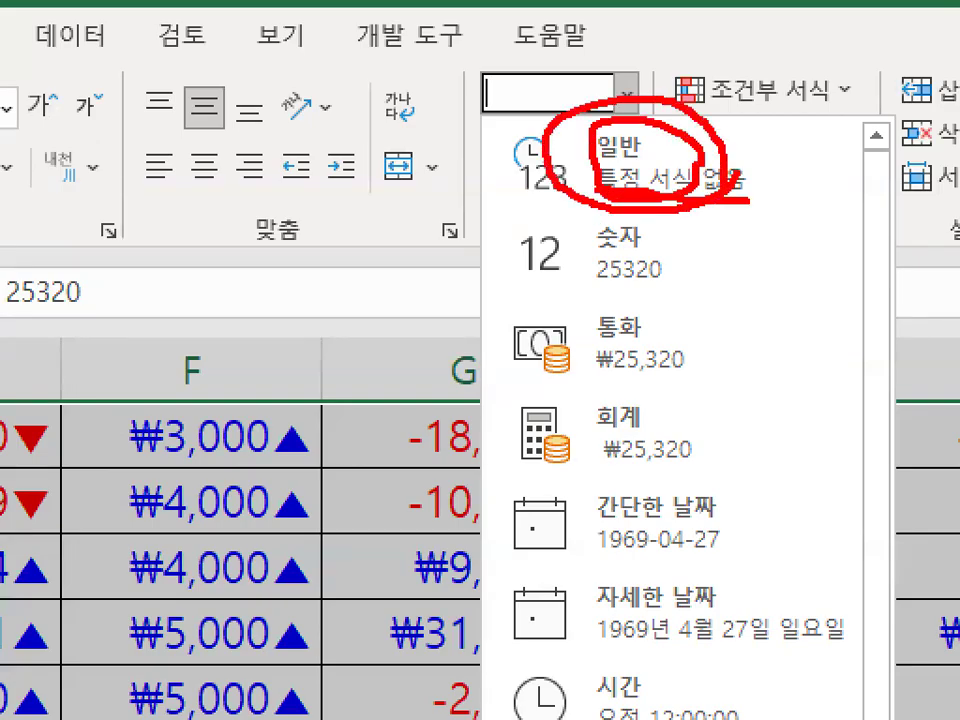
left_click_drag(628, 93, 735, 25)
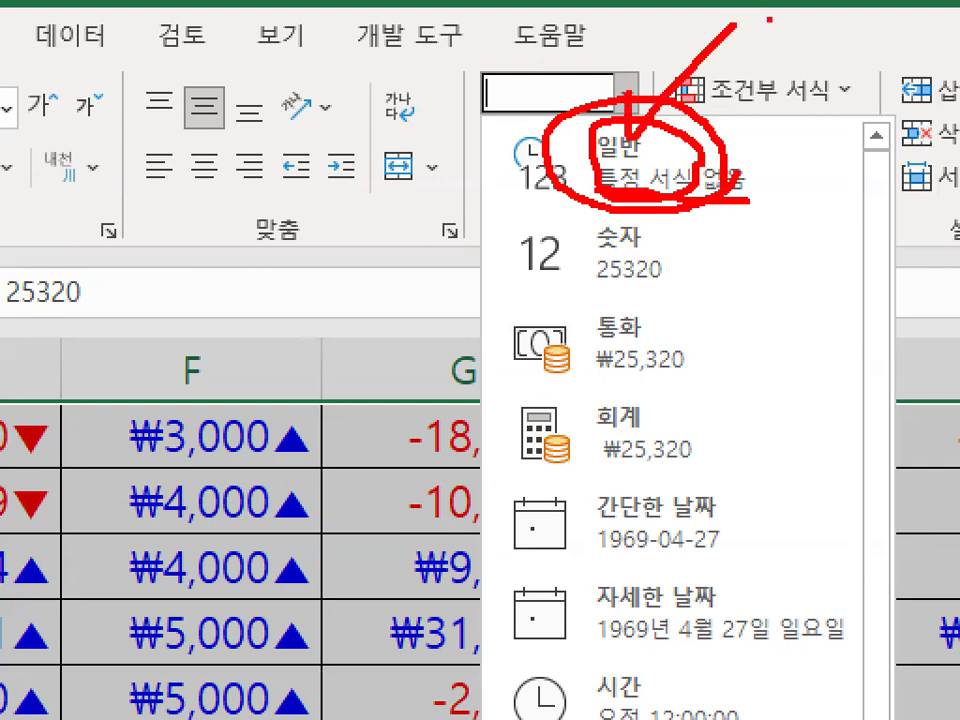
key("Escape")
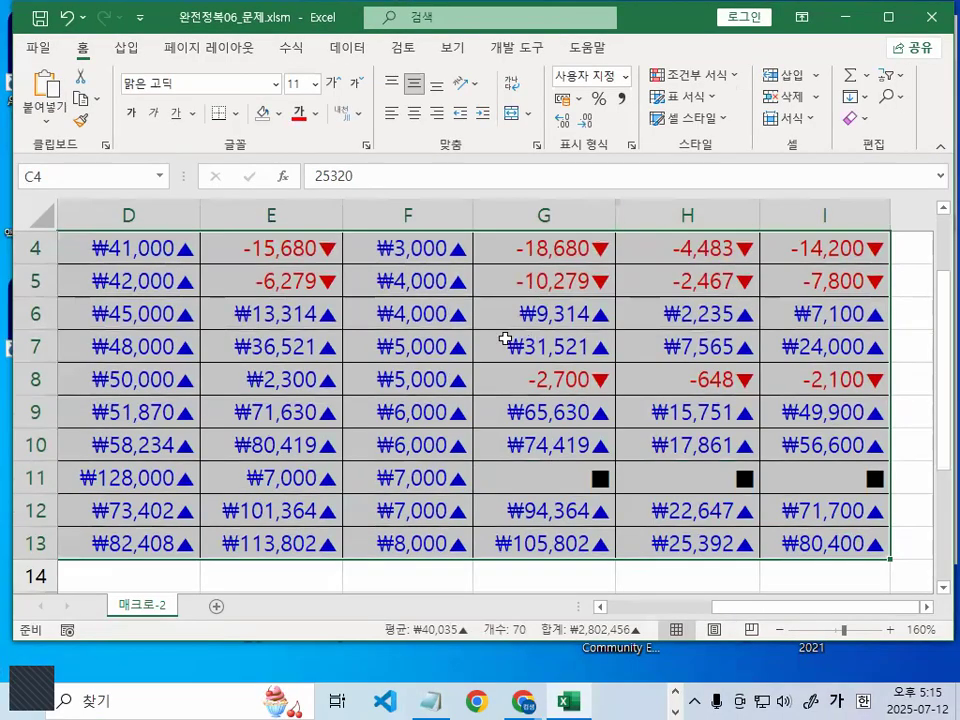
Annotate the number formatting commands on screen with the ZoomIt pen, then clear the drawings
key("ctrl+2")
mouse_move(409, 135)
left_mouse_down()
mouse_move(352, 100)
mouse_move(387, 116)
left_mouse_up()
left_click_drag(437, 138, 646, 139)
mouse_move(555, 93)
left_mouse_down()
mouse_move(512, 121)
mouse_move(565, 130)
left_mouse_up()
mouse_move(385, 232)
left_mouse_down()
mouse_move(400, 256)
mouse_move(425, 252)
left_mouse_up()
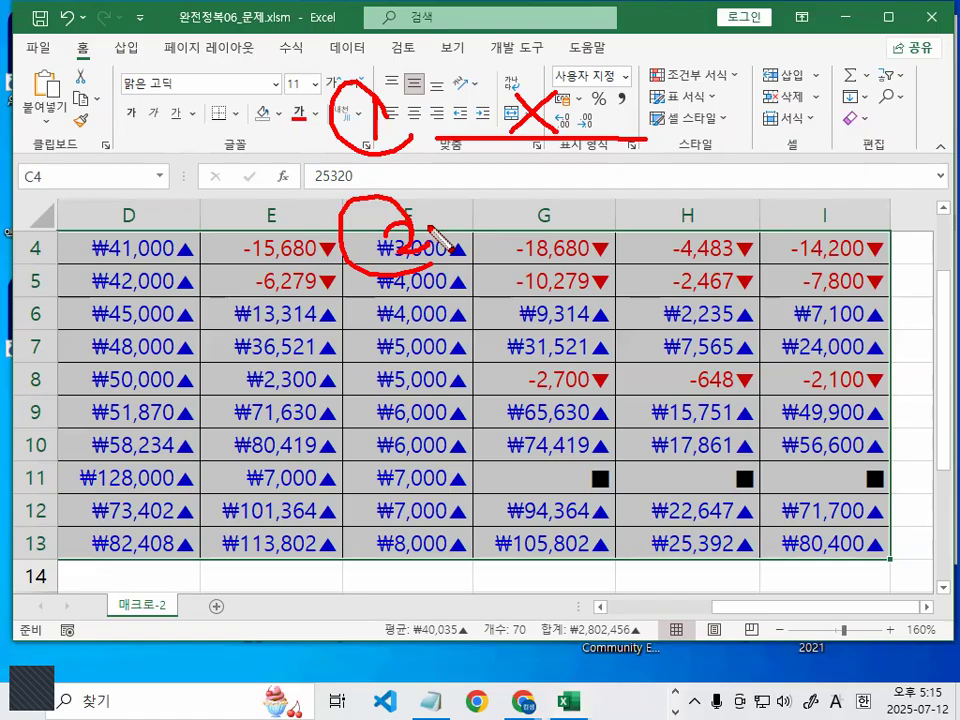
left_click_drag(518, 185, 506, 252)
left_click_drag(520, 183, 552, 185)
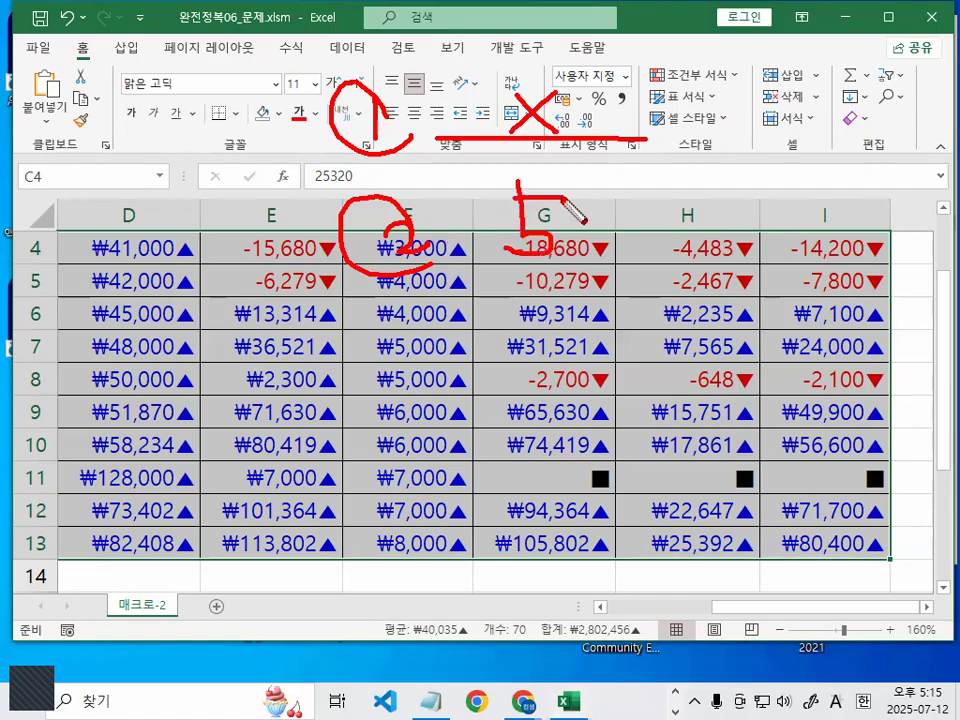
left_click_drag(409, 119, 398, 106)
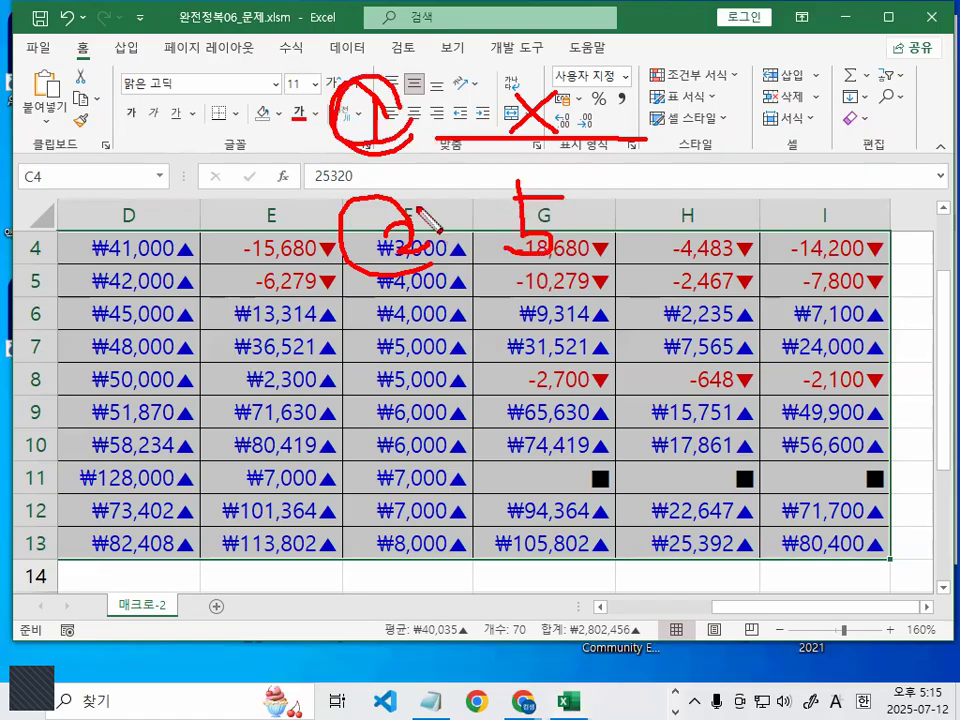
left_click_drag(362, 243, 400, 209)
left_click_drag(568, 98, 651, 78)
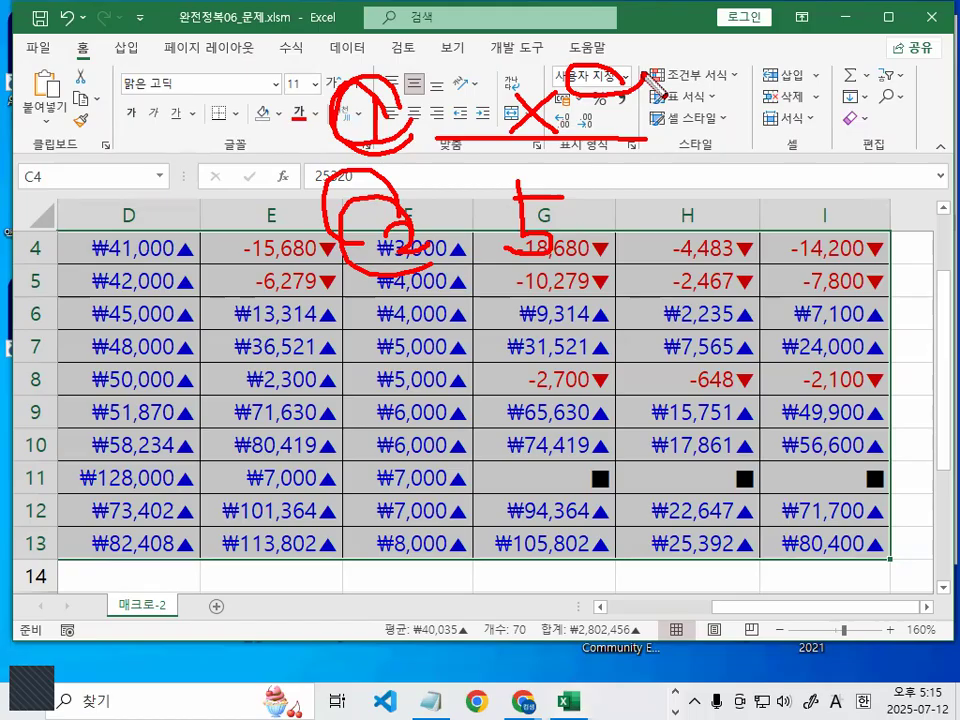
key("Escape")
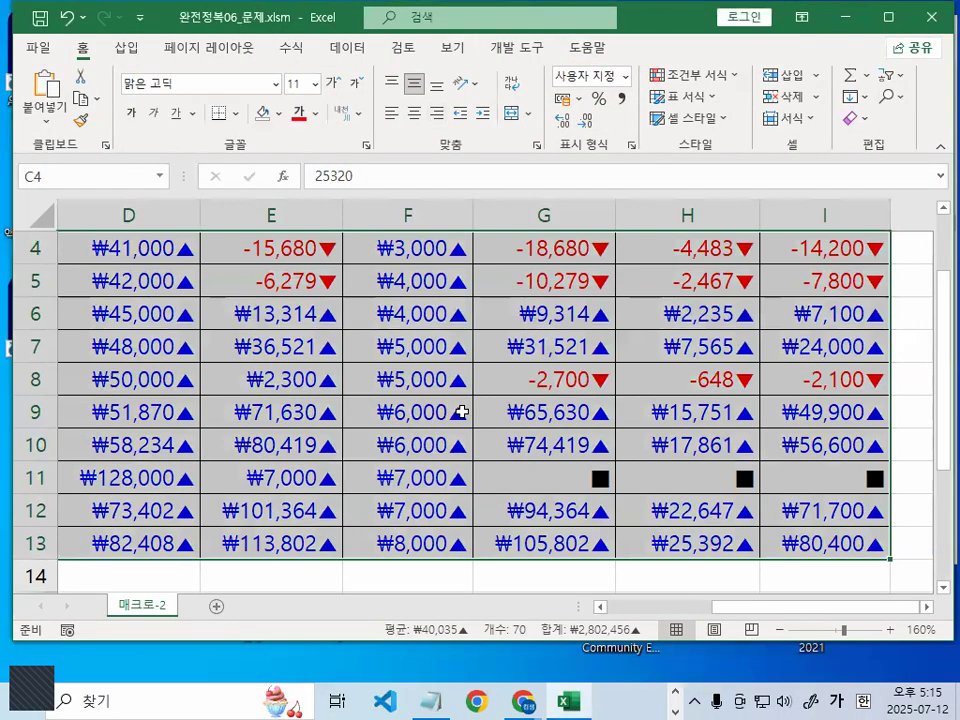
Preview the 숫자 format with (1,234) negatives, cancel without applying, and return to the class notes
key("ctrl+1")
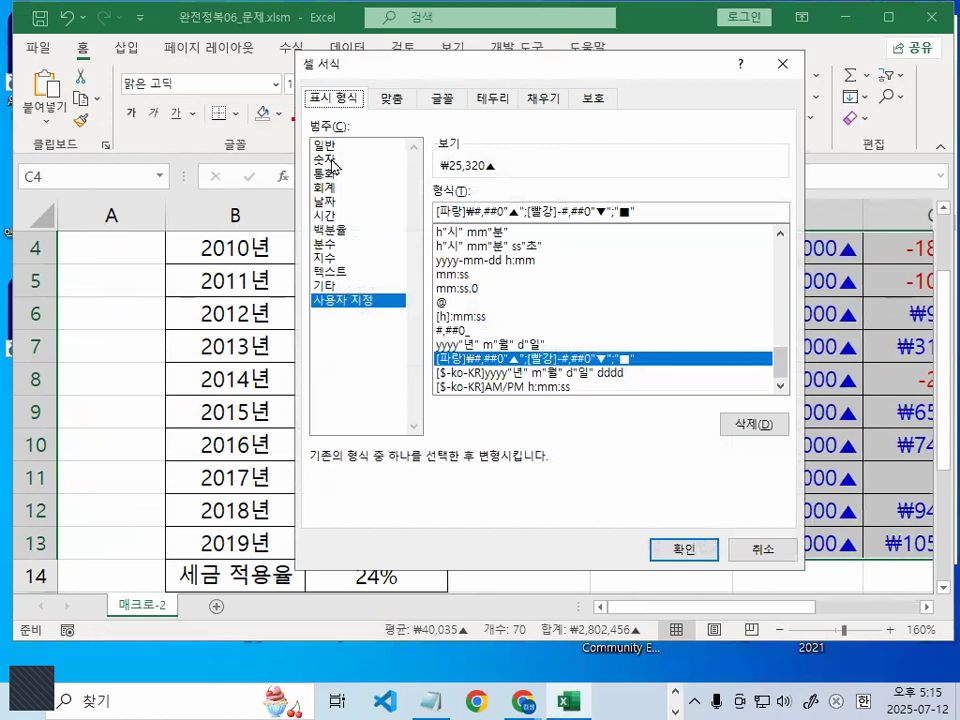
left_click(328, 159)
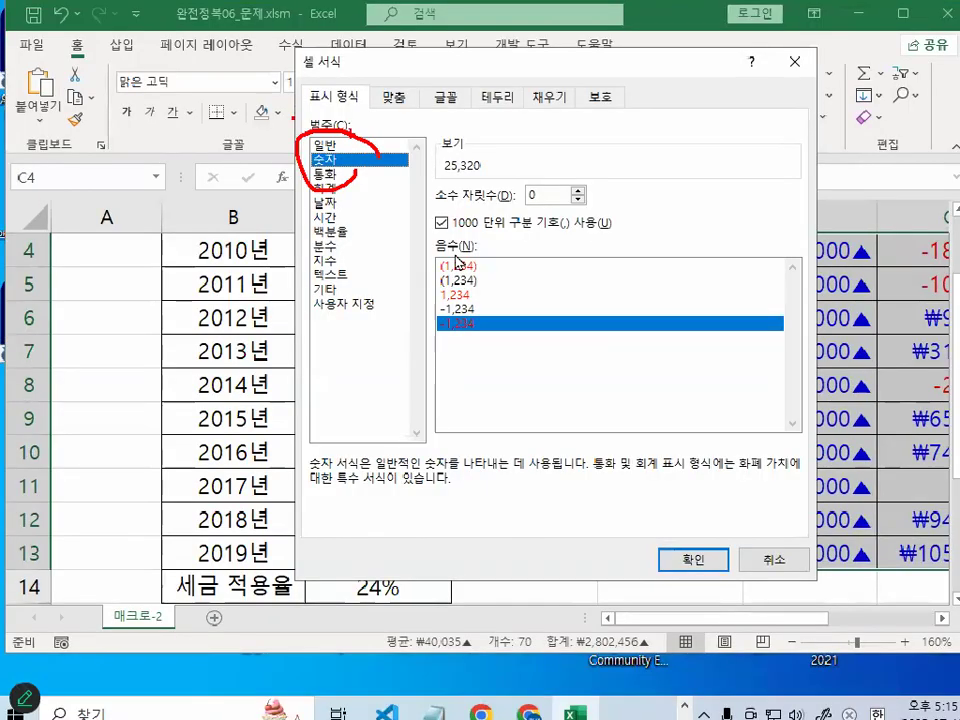
left_click(466, 278)
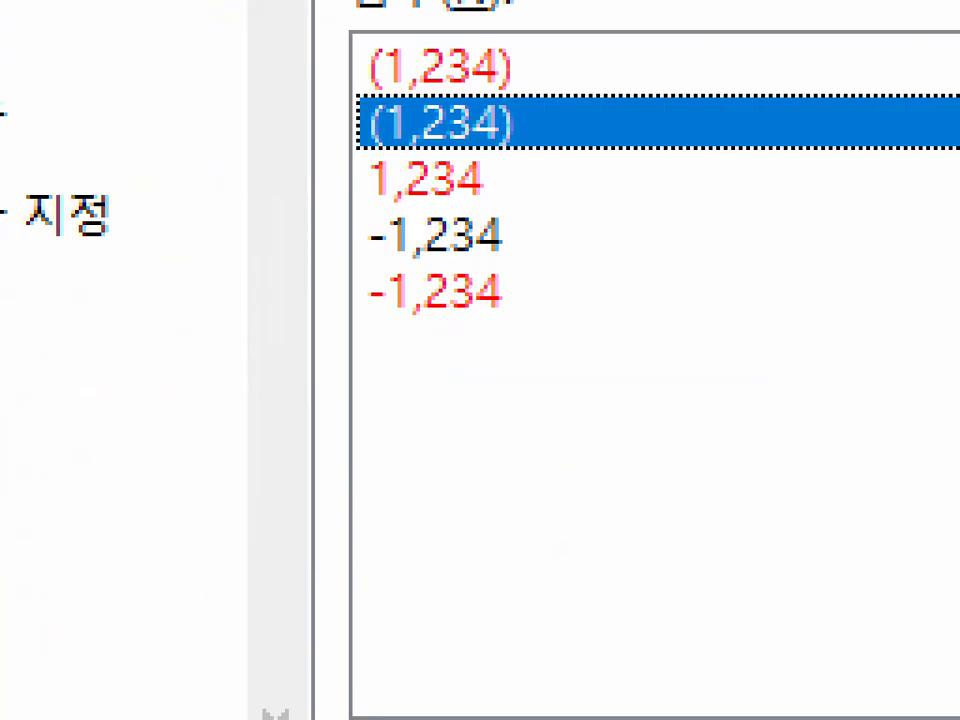
mouse_move(589, 326)
left_mouse_down()
mouse_move(321, 362)
mouse_move(605, 240)
mouse_move(569, 348)
left_mouse_up()
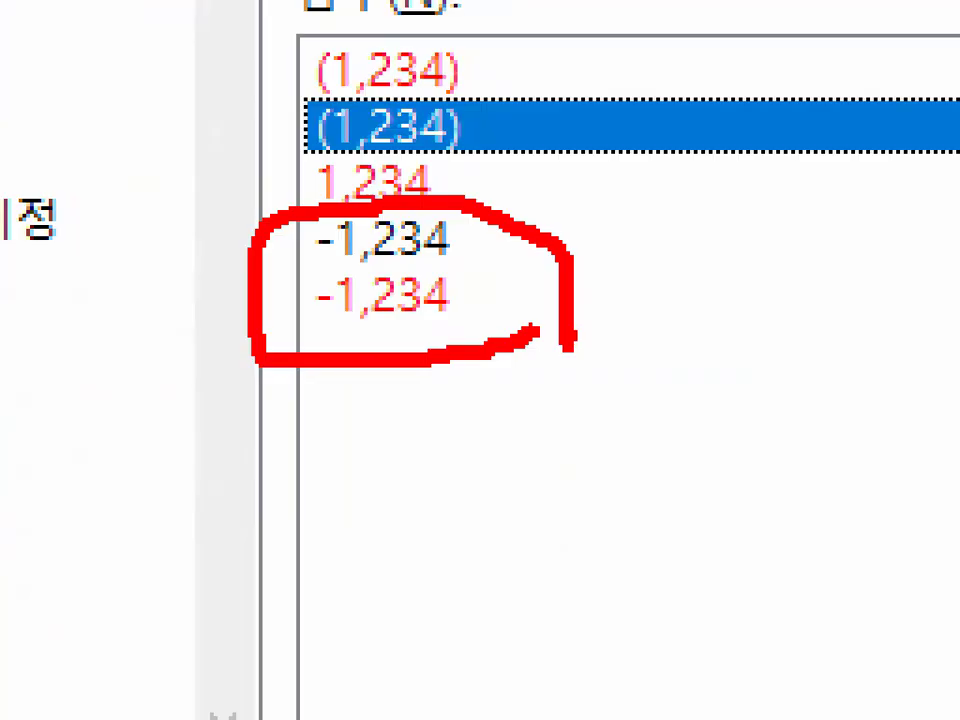
key("Escape")
key("Escape")
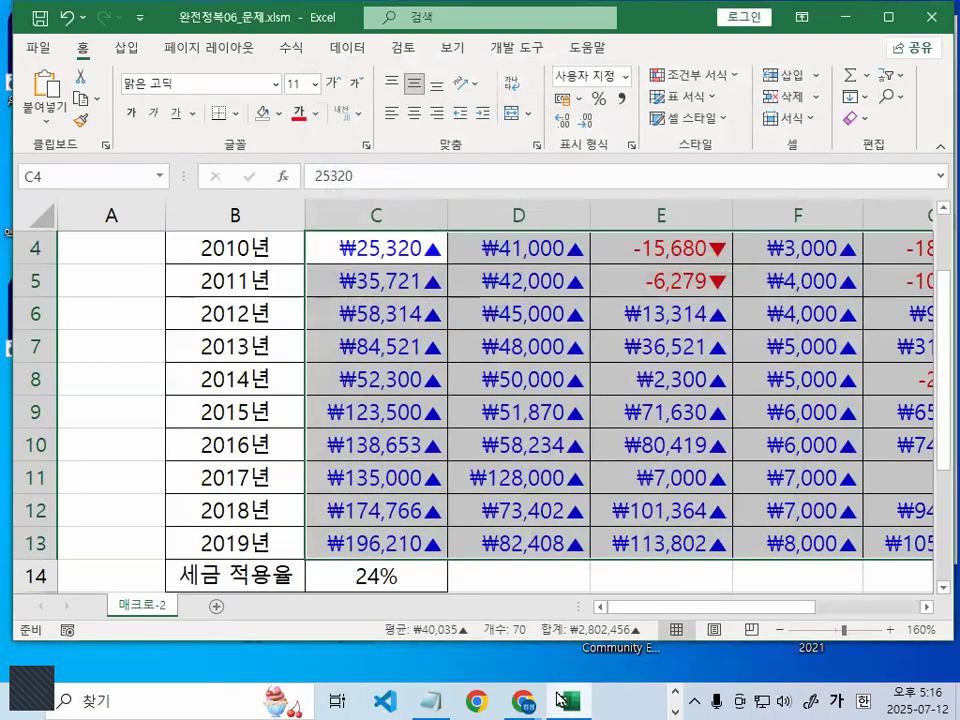
left_click(450, 698)
Magnify the notes and underline 검정색 and (-1234), striking through the 2 in -1234
scroll(418, 379, "down", 5)
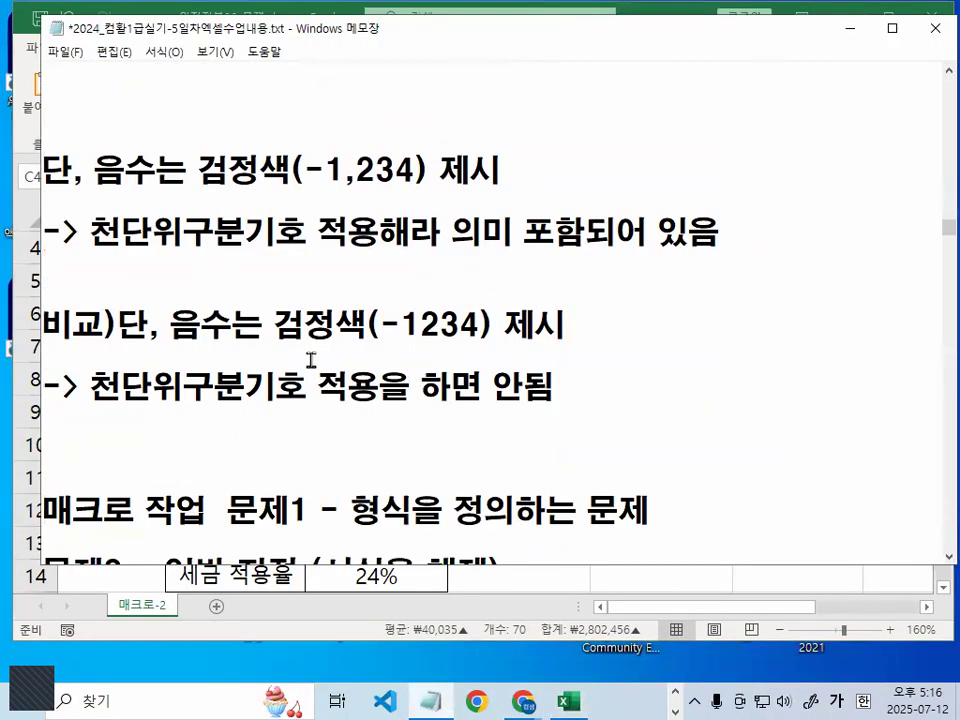
key("ctrl+1")
left_click_drag(267, 340, 414, 338)
left_click_drag(477, 327, 718, 316)
key("Escape")
key("ctrl+1")
left_click_drag(200, 193, 282, 192)
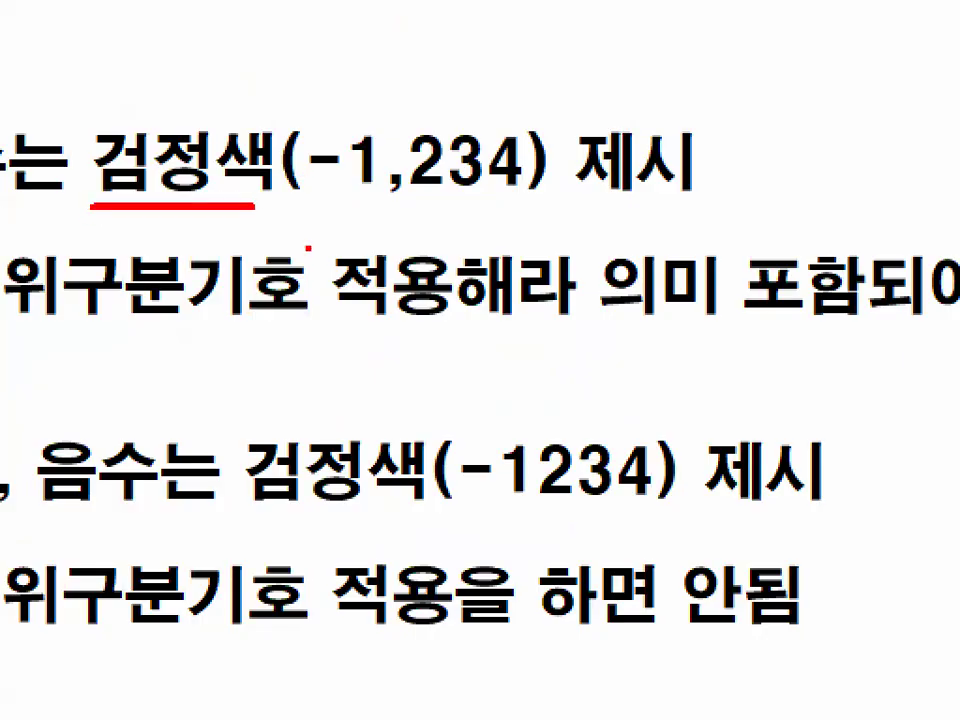
left_click_drag(442, 295, 426, 336)
left_click_drag(528, 424, 583, 490)
key("Escape")
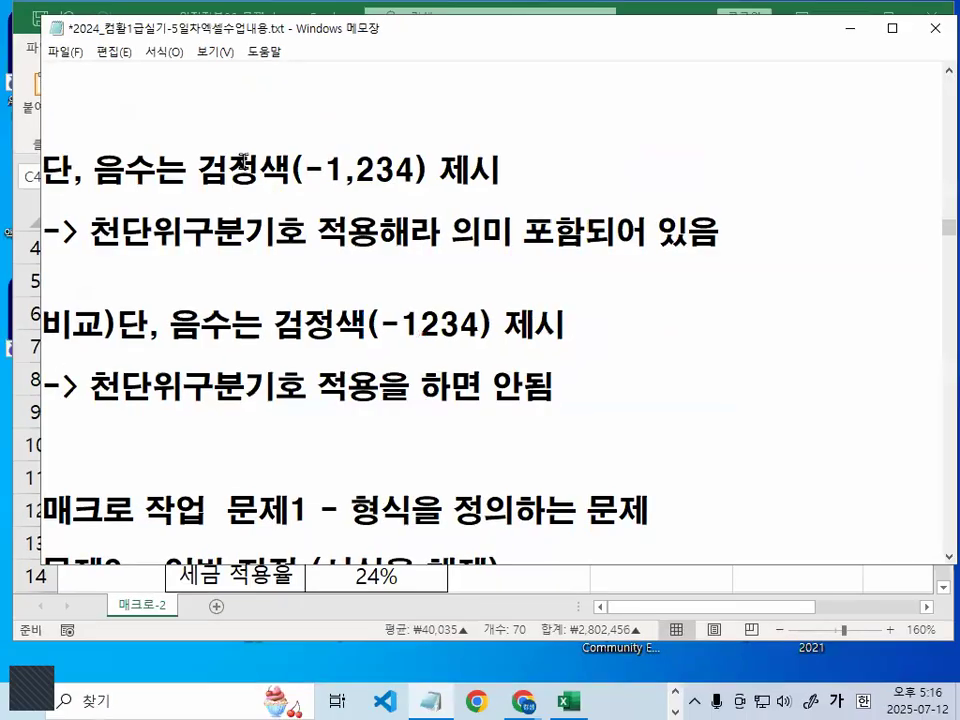
Mark 검정, the comma in (-1,234), 천단위구분기호 and 적용을 하면 안됨 in the notes
key("ctrl+2")
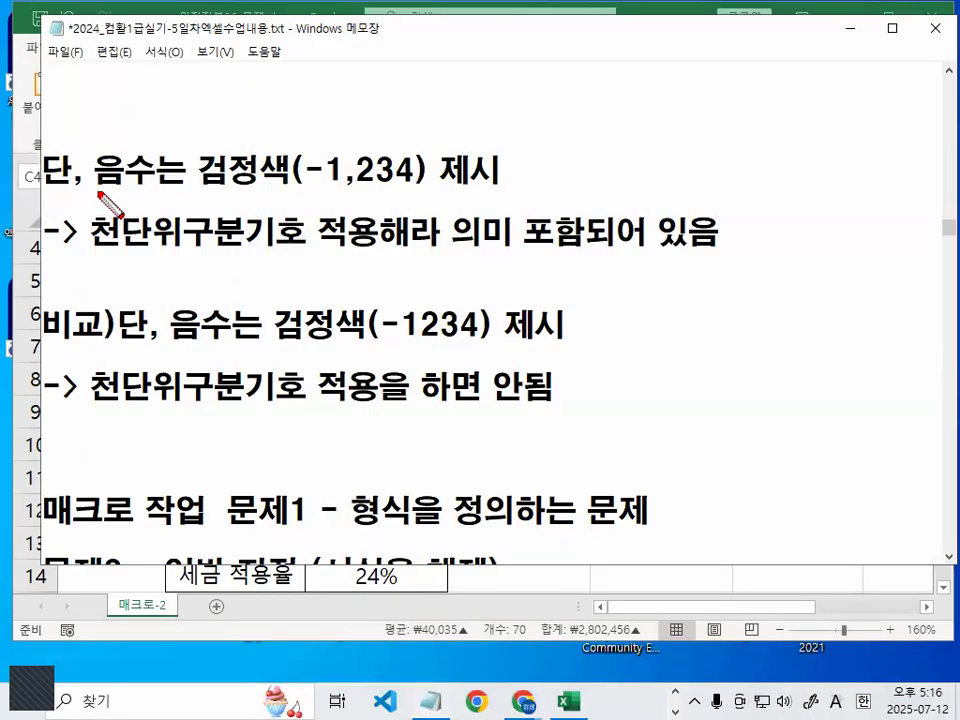
mouse_move(250, 186)
left_mouse_down()
mouse_move(228, 192)
mouse_move(225, 137)
mouse_move(288, 182)
left_mouse_up()
left_click_drag(350, 174, 357, 184)
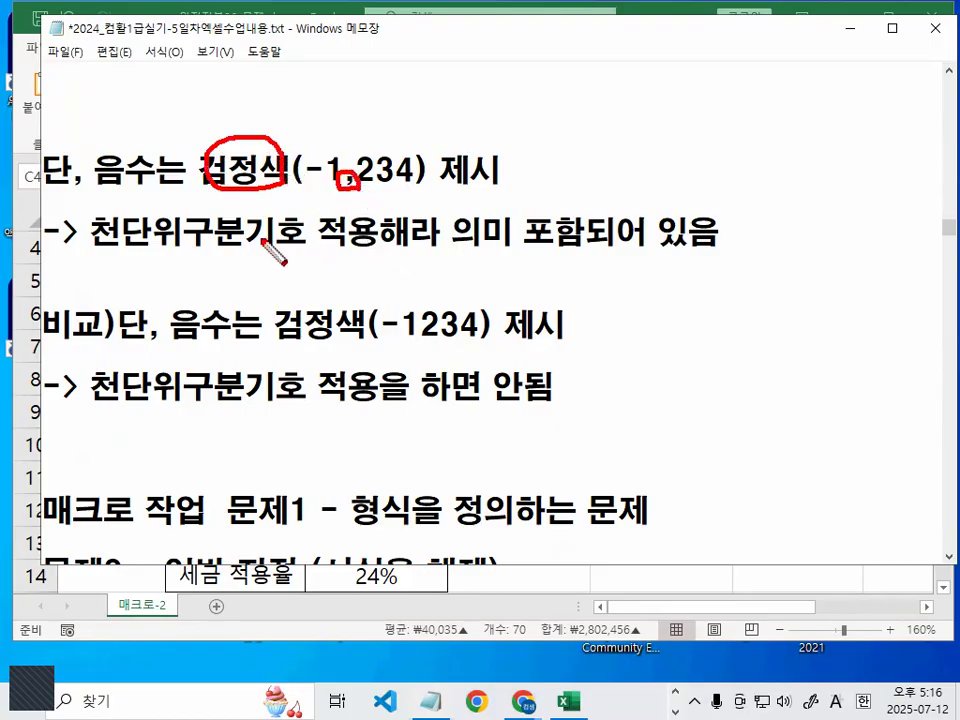
left_click_drag(88, 250, 366, 254)
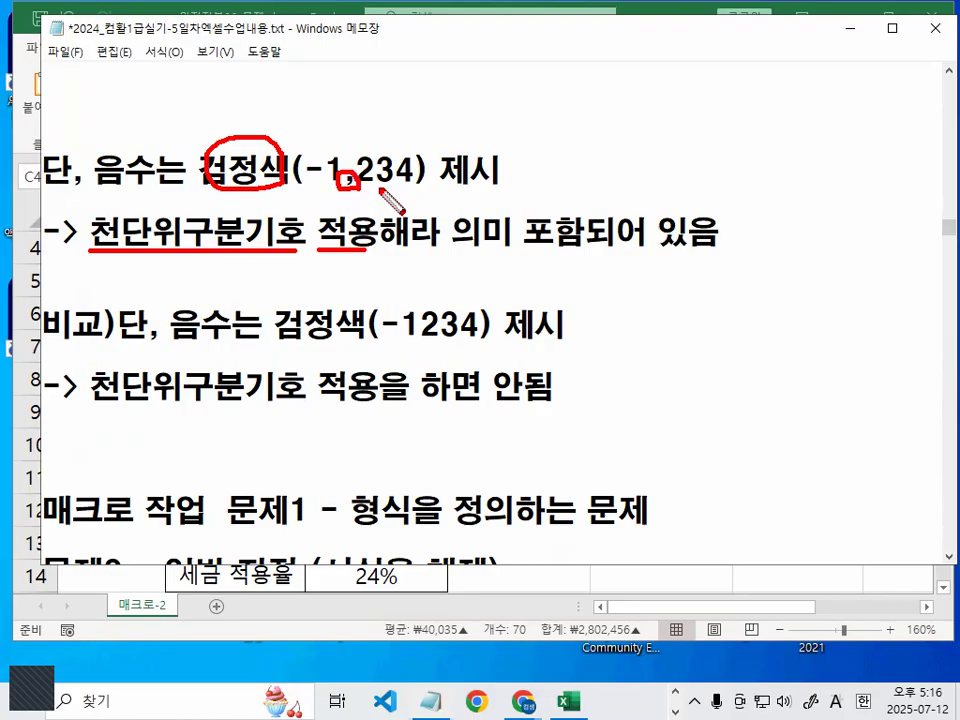
left_click_drag(380, 190, 379, 185)
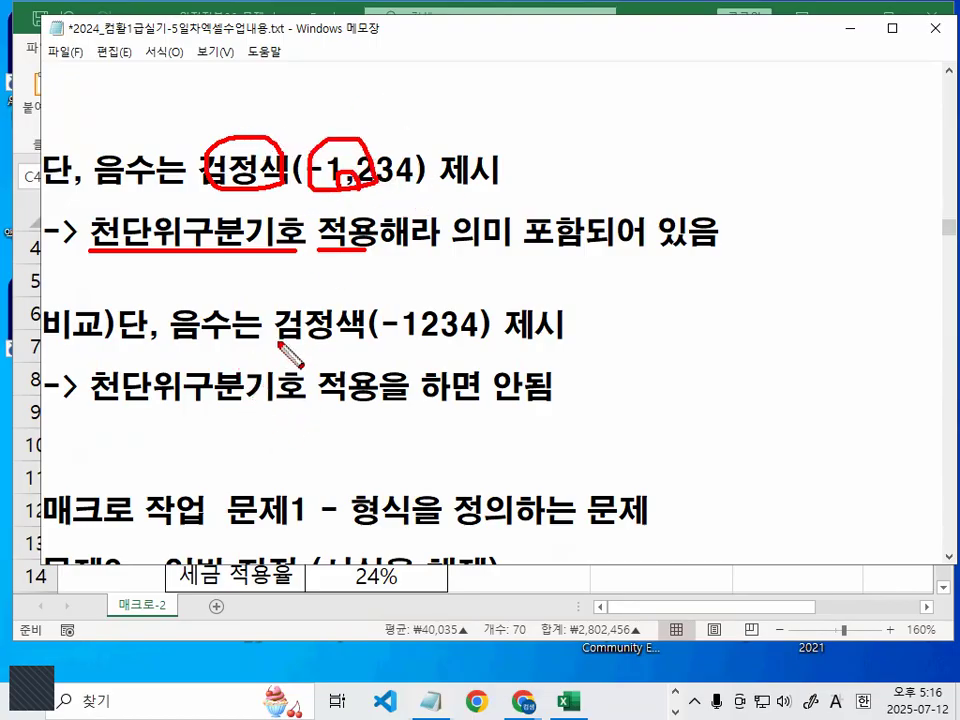
left_click_drag(176, 347, 568, 348)
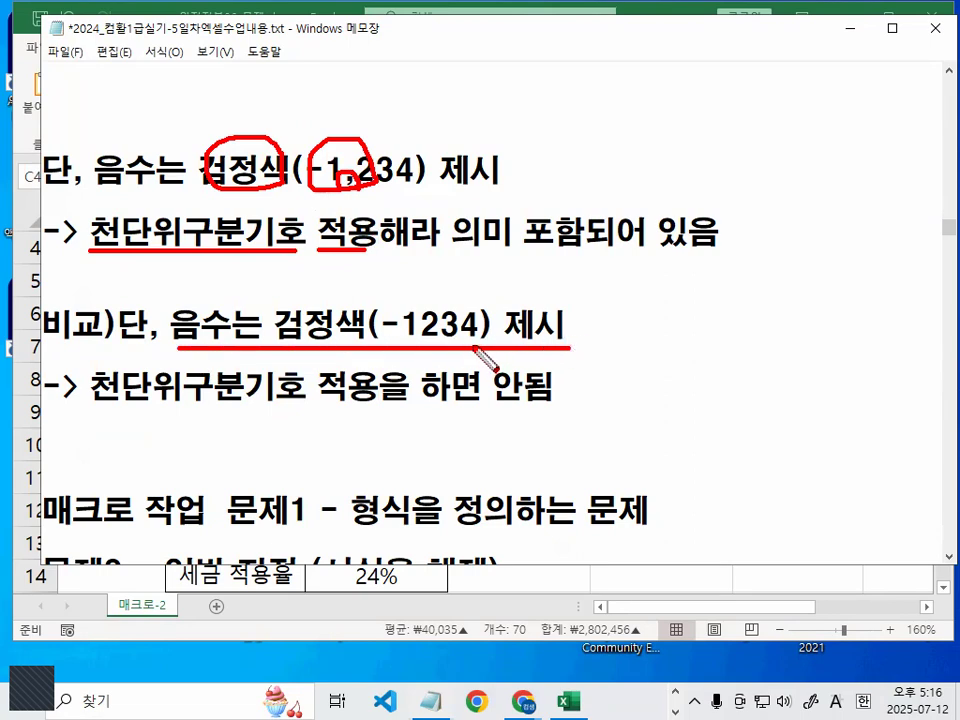
mouse_move(486, 334)
left_mouse_down()
mouse_move(453, 294)
mouse_move(476, 327)
left_mouse_up()
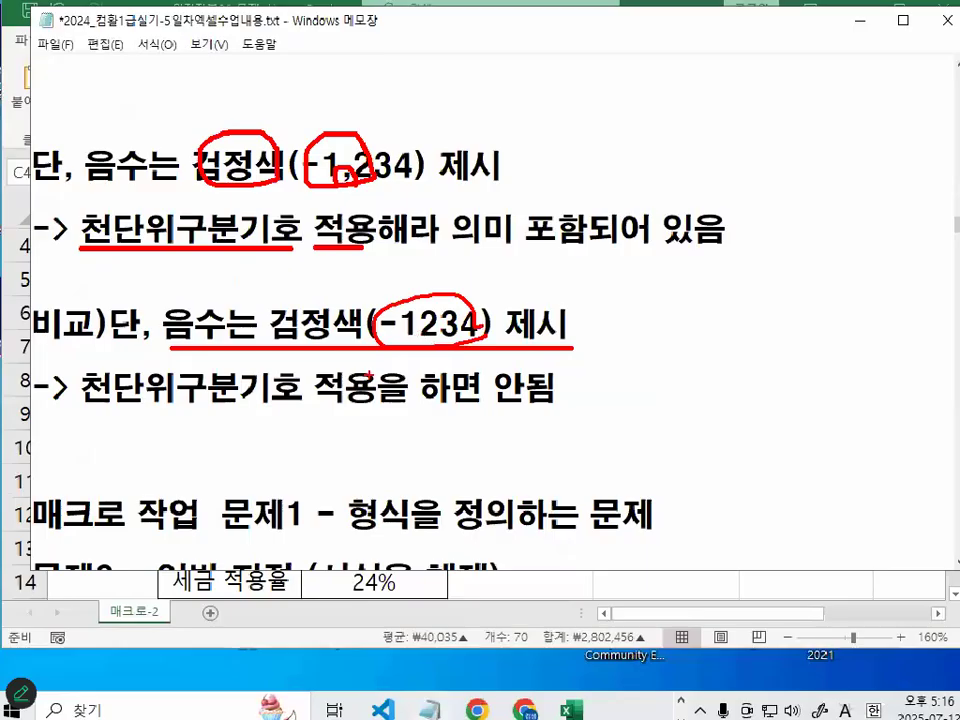
key("ctrl+z")
left_click_drag(188, 473, 670, 445)
left_click_drag(790, 381, 789, 409)
key("Escape")
Tick the -1,234 and -1234 examples and circle (-1,234) in the first rule
left_click_drag(394, 134, 430, 146)
left_click_drag(403, 297, 484, 244)
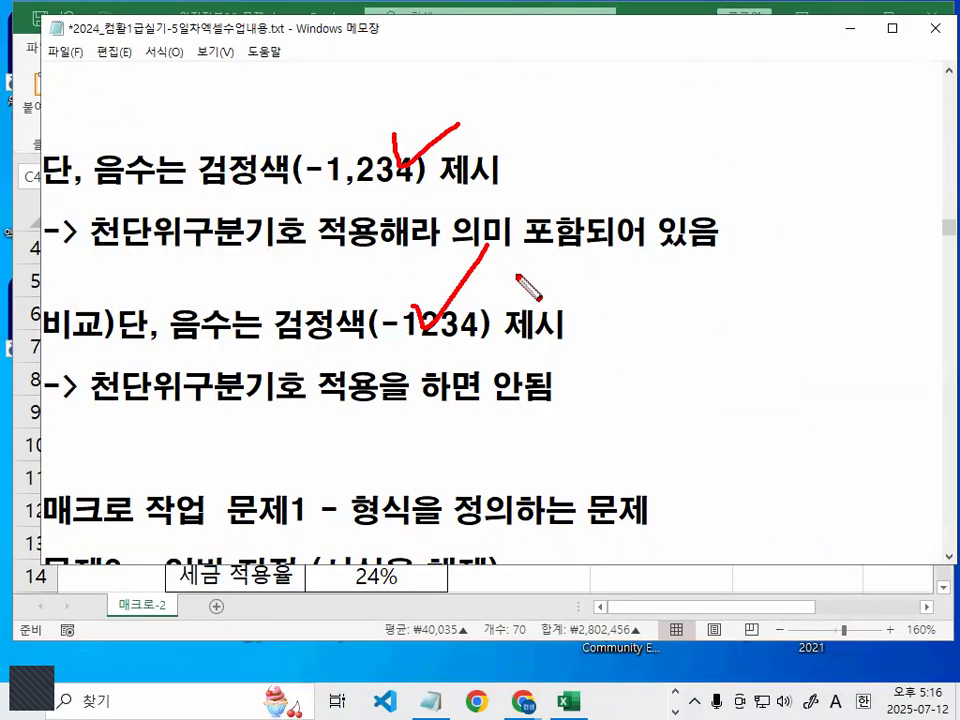
key("Escape")
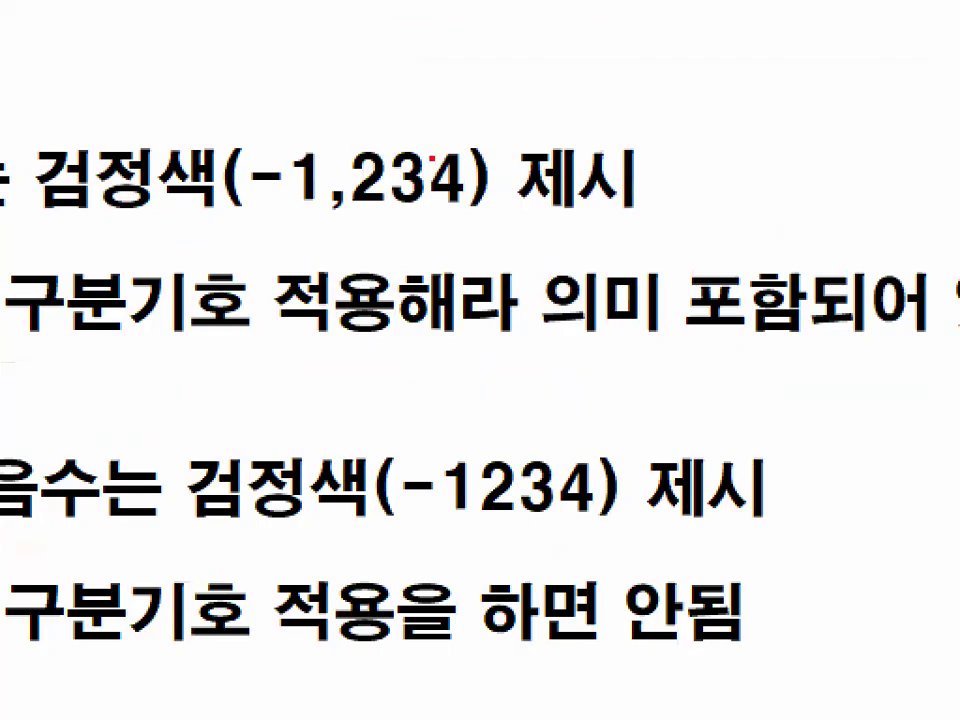
mouse_move(401, 155)
left_mouse_down()
mouse_move(404, 180)
mouse_move(295, 152)
mouse_move(413, 170)
left_mouse_up()
key("Escape")
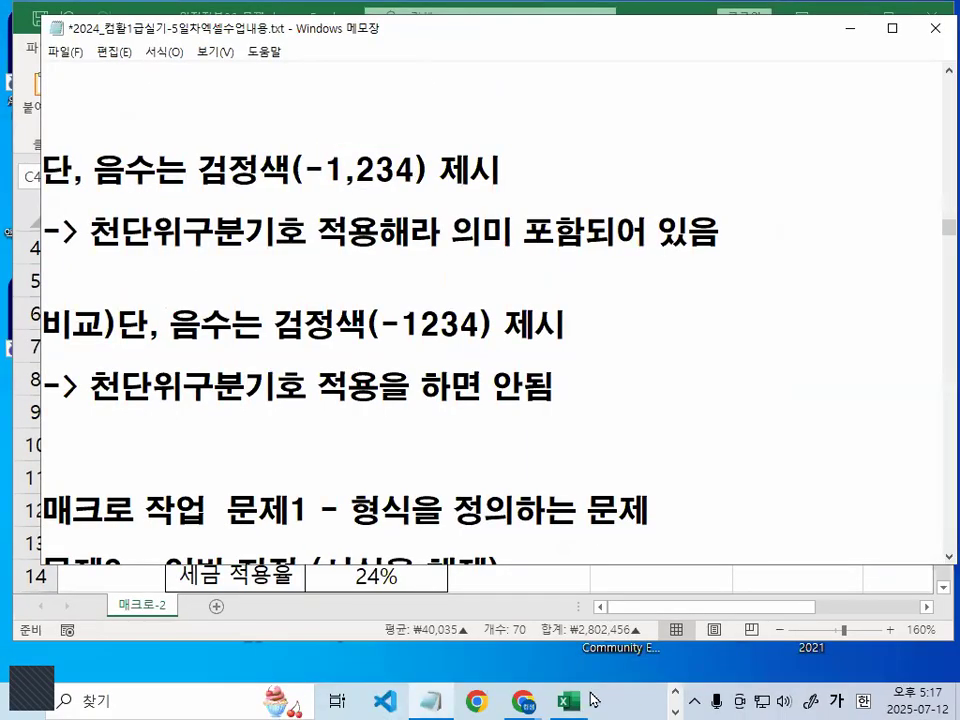
Format the figures as 숫자 with the 1000 separator and black -1,234 negatives
left_click(570, 700)
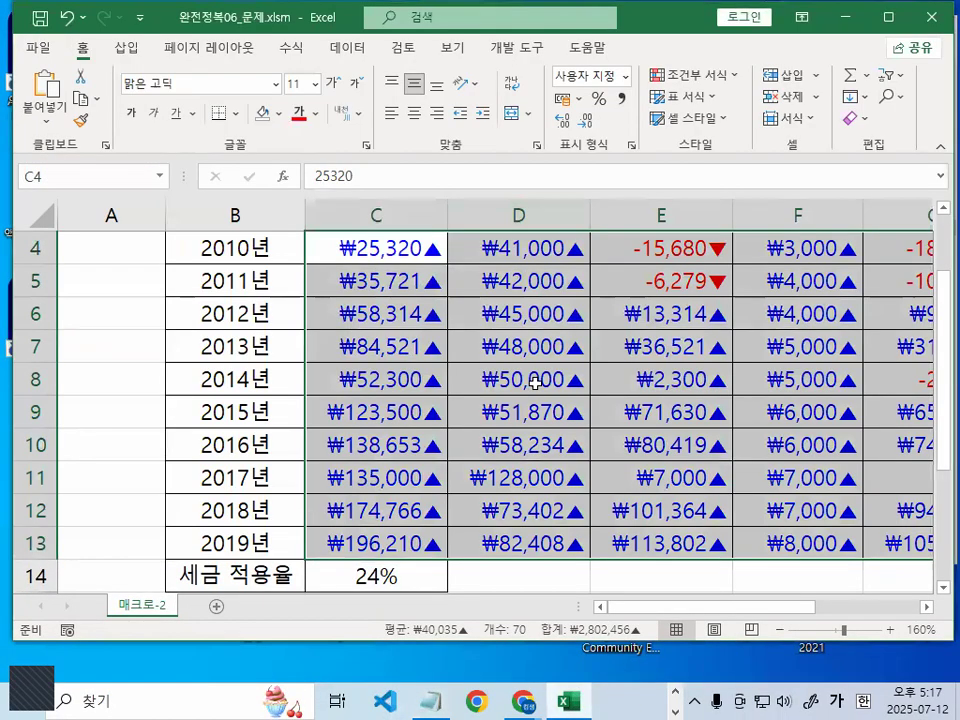
key("ctrl+1")
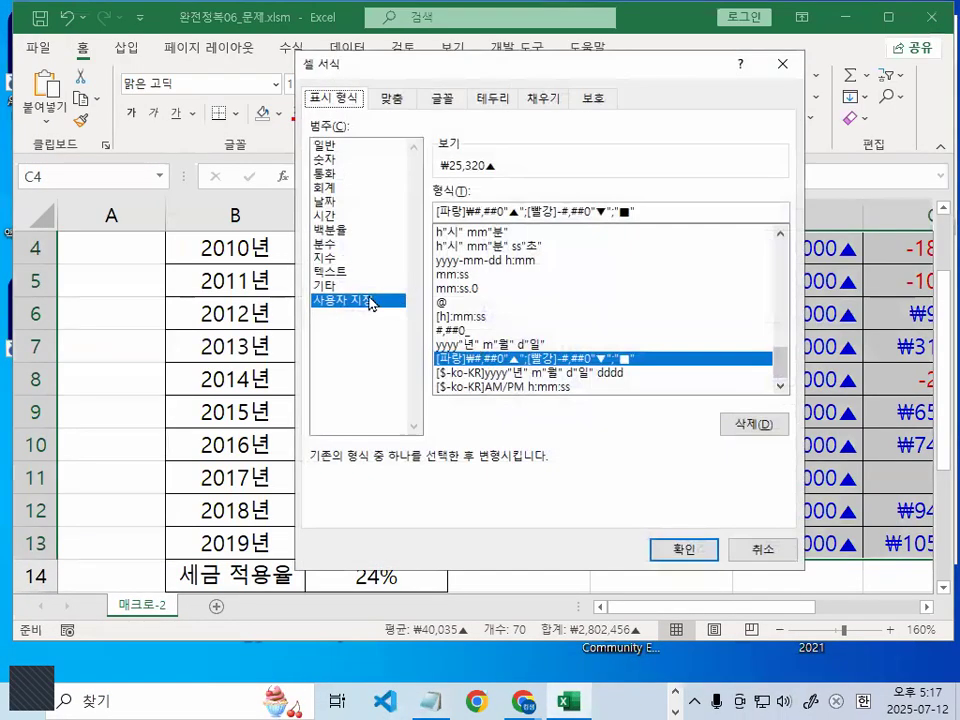
left_click(340, 160)
key("ctrl+1")
key("Escape")
key("ctrl+1")
left_click(465, 229)
mouse_move(465, 228)
left_mouse_down()
mouse_move(395, 242)
mouse_move(465, 208)
left_mouse_up()
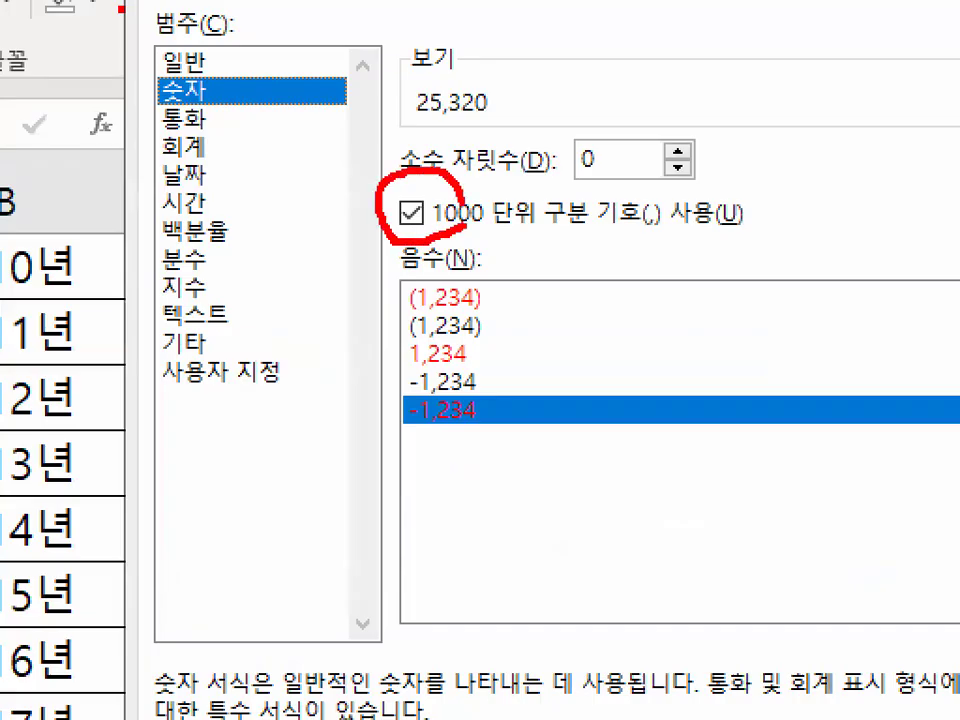
key("Escape")
left_click(466, 309)
key("ctrl+1")
mouse_move(486, 303)
left_mouse_down()
mouse_move(438, 310)
mouse_move(470, 288)
left_mouse_up()
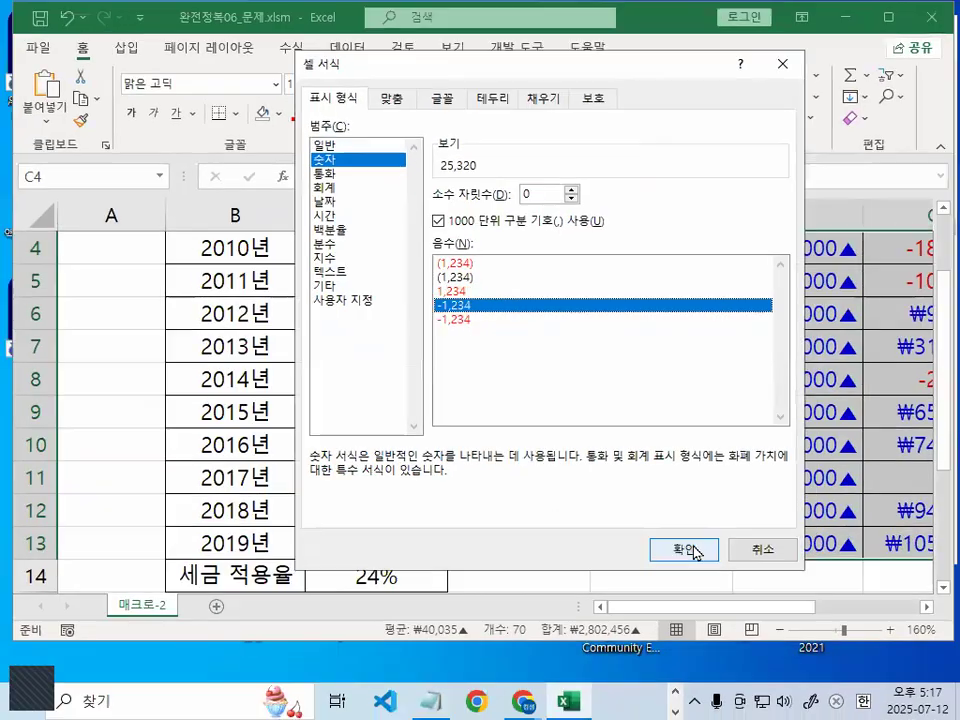
left_click(910, 719)
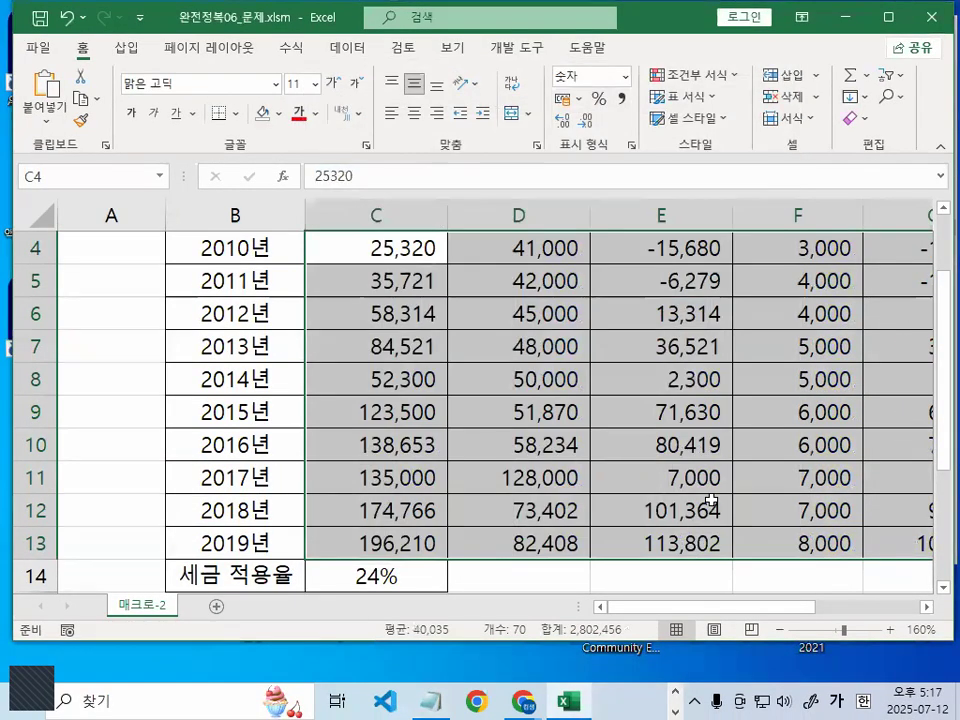
Click away to empty cell E17 to review the figures, then show the developer tools
scroll(709, 540, "down", 2)
left_click(713, 500)
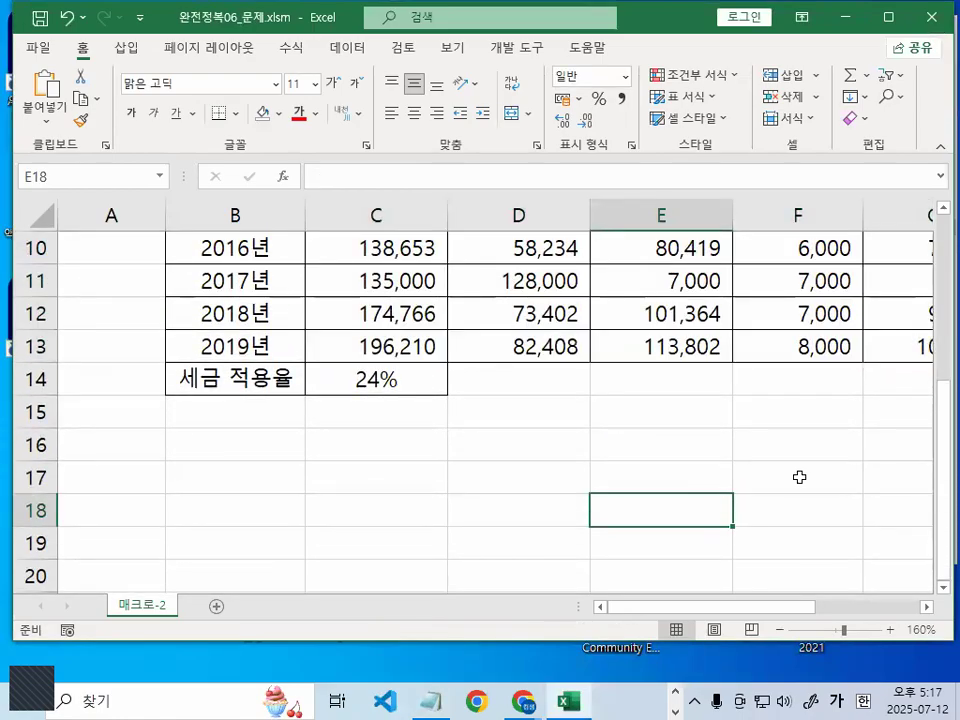
left_click(761, 411)
scroll(765, 449, "up", 3)
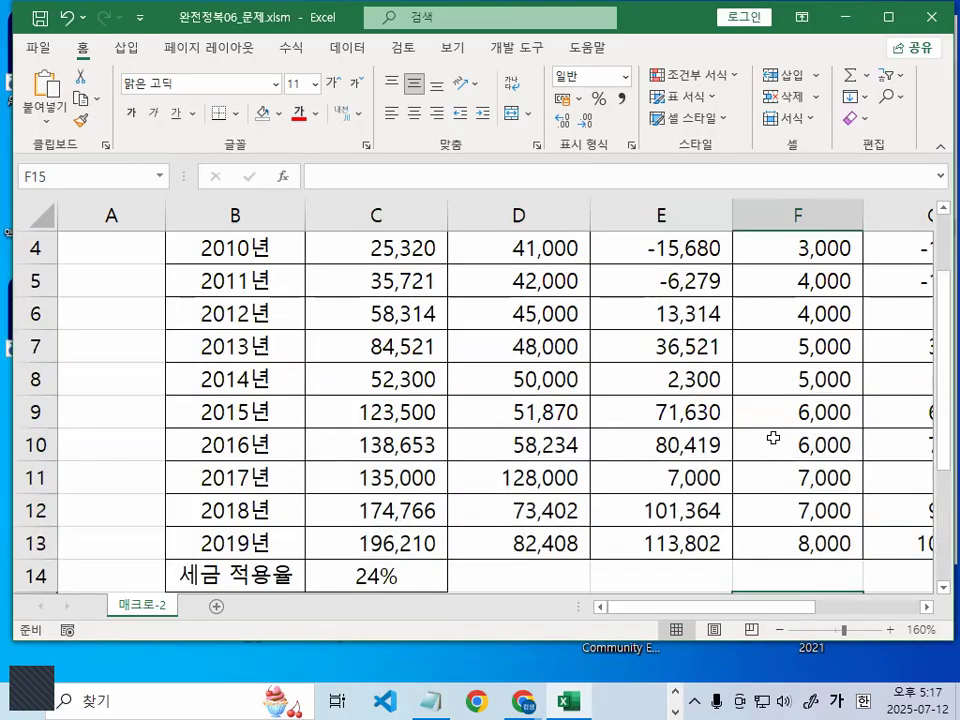
scroll(765, 449, "down", 3, "ctrl")
scroll(779, 440, "down", 1)
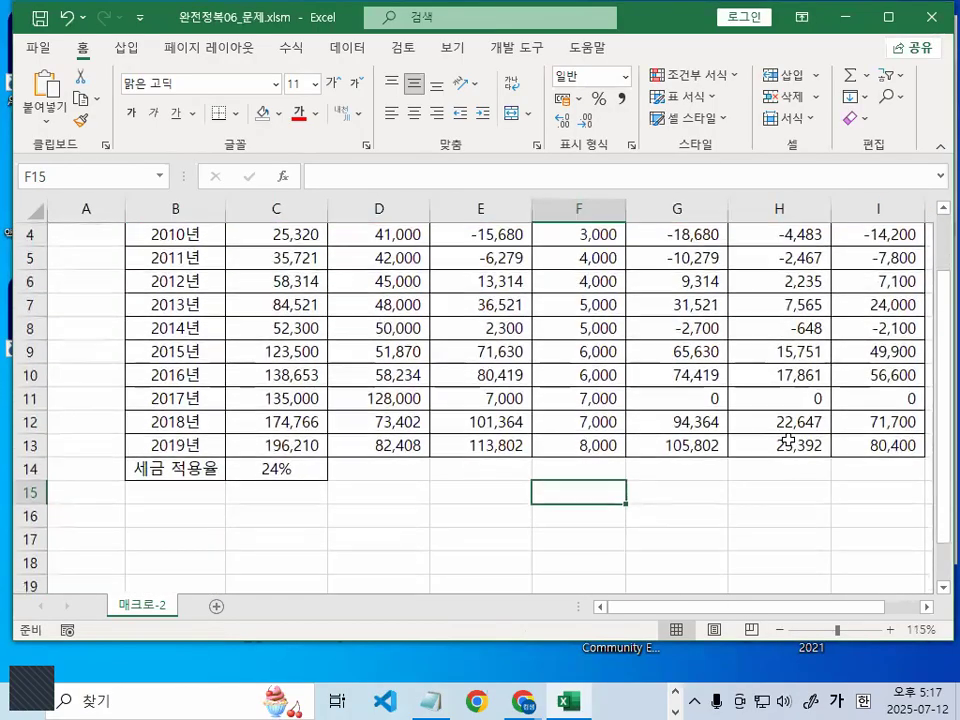
left_click(506, 521)
left_click(628, 532)
left_click(487, 533)
left_click(488, 516)
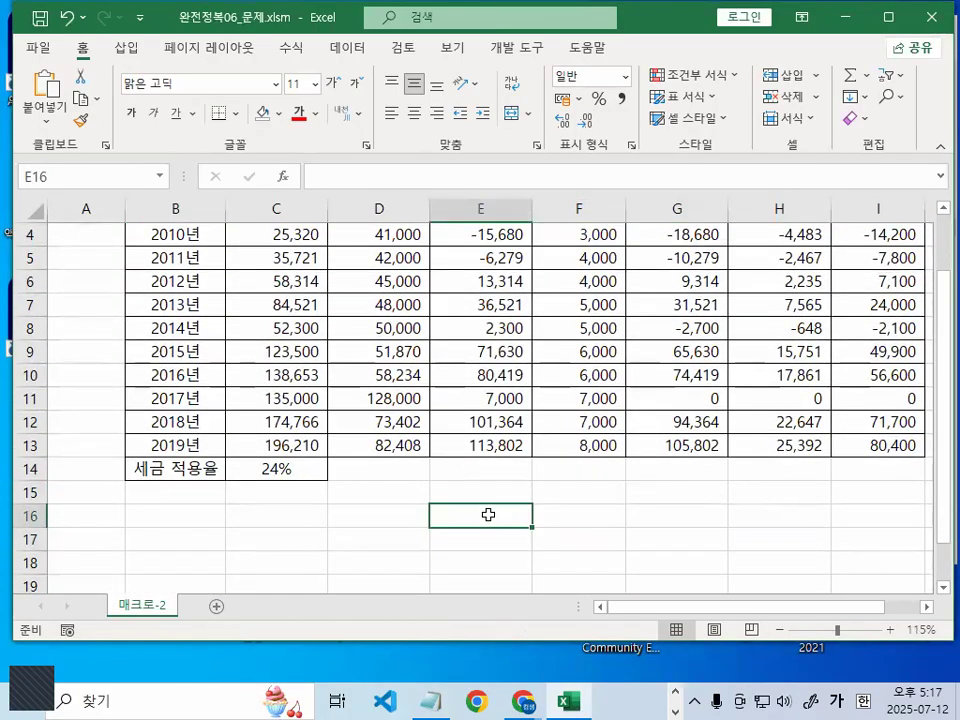
left_click(648, 518)
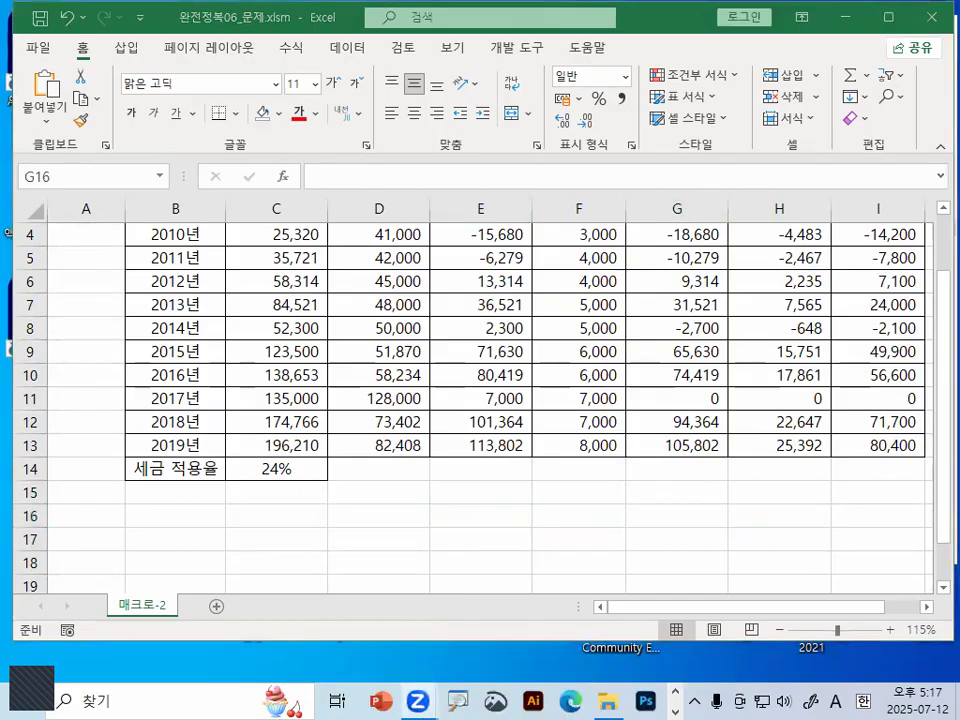
left_click(506, 527)
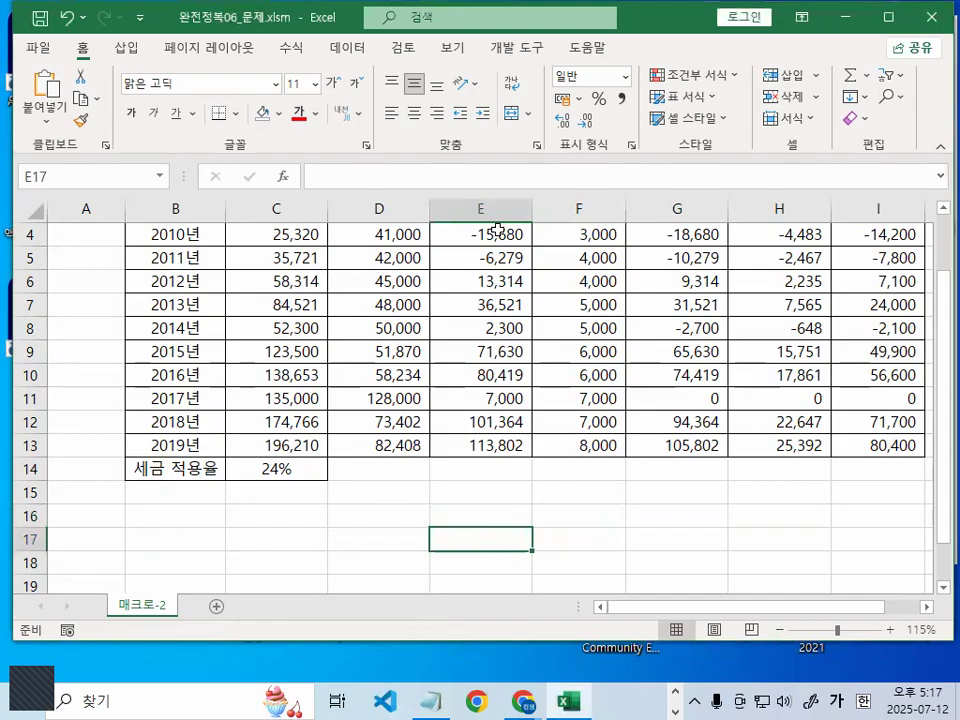
left_click(529, 46)
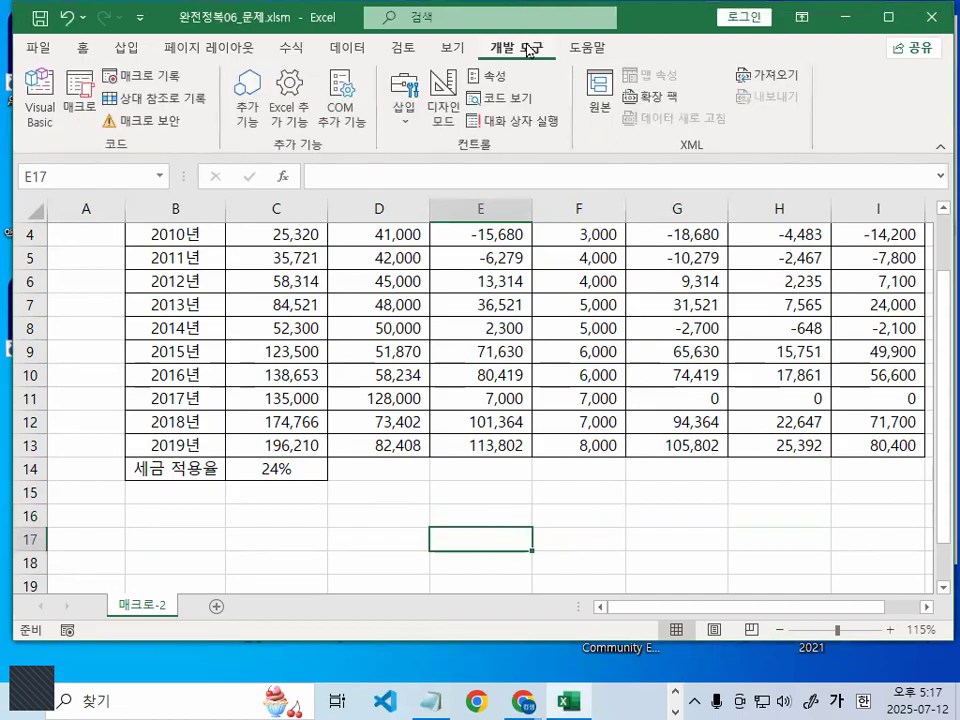
Start recording a new macro named 손익표시
left_click(137, 80)
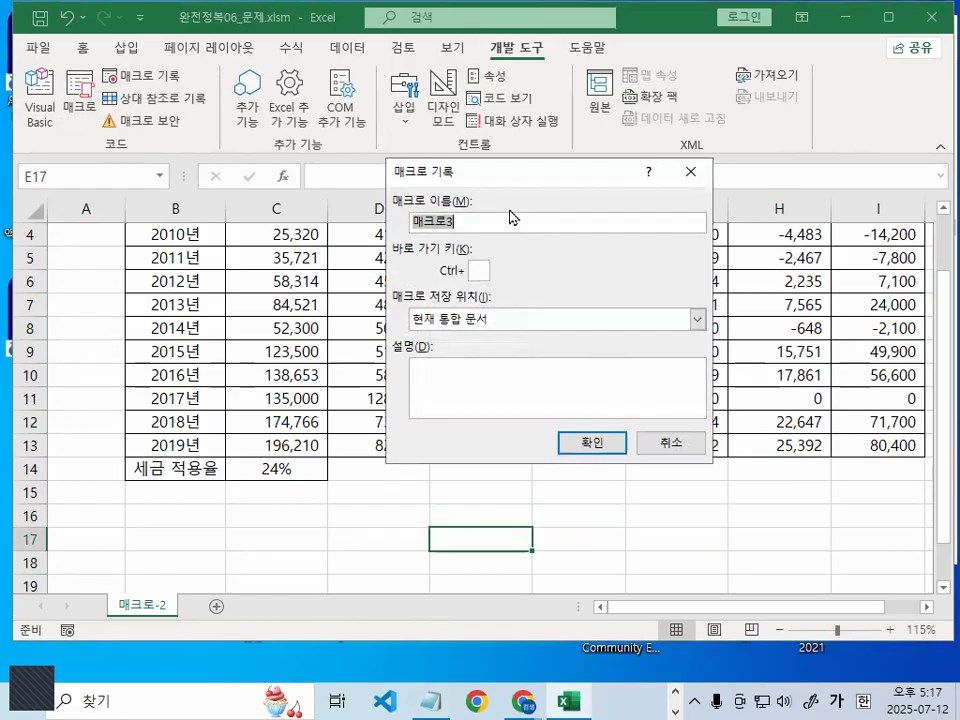
type("손익표시")
key("Return")
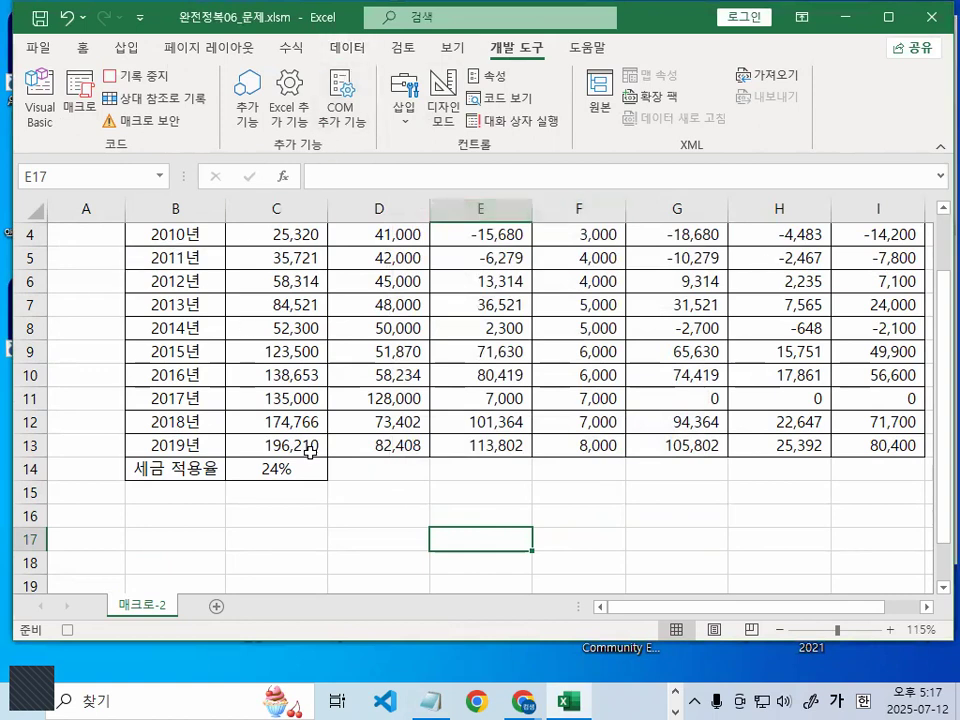
scroll(310, 452, "up", 1)
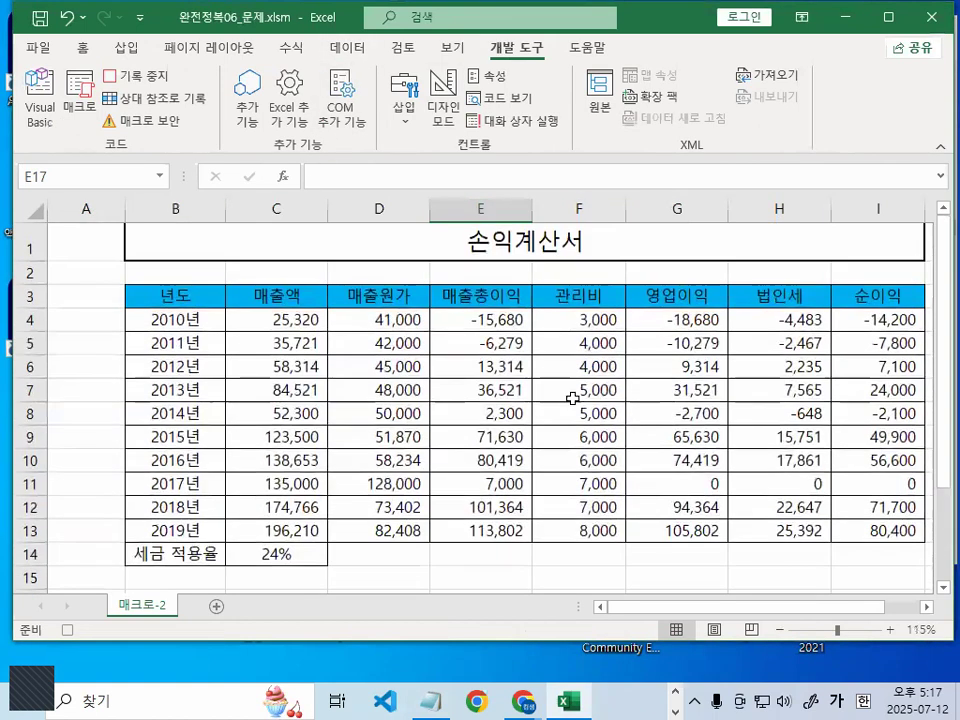
Apply the [파랑]₩#,##0"▲";[빨강]-#,##0"▼";"■" custom format to the yearly figures from C4
left_click(271, 318)
left_click_drag(379, 329, 850, 530)
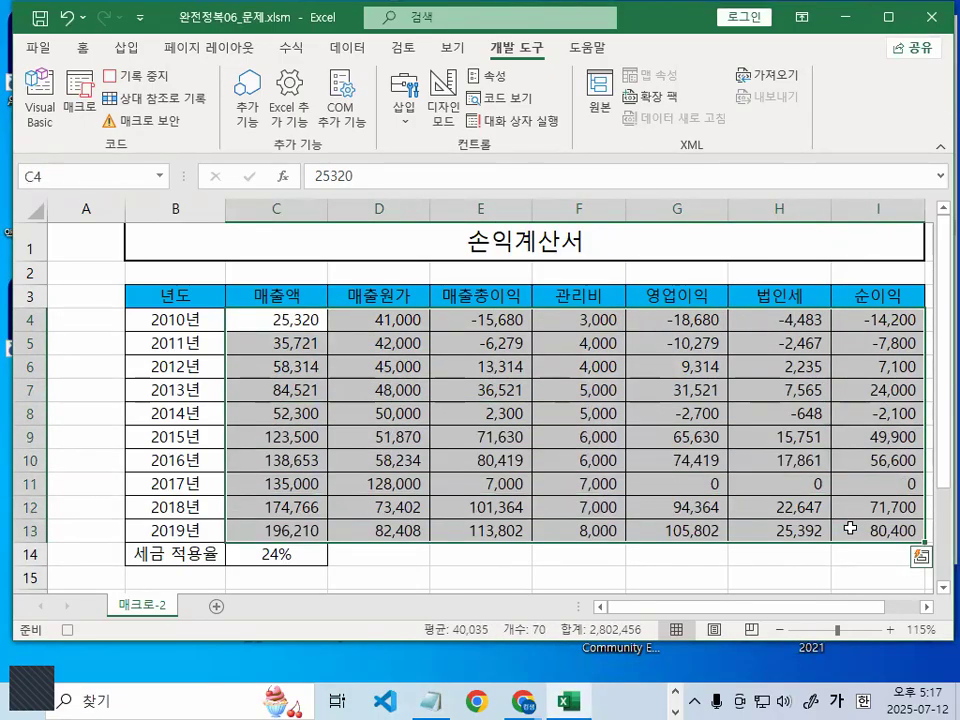
key("ctrl+1")
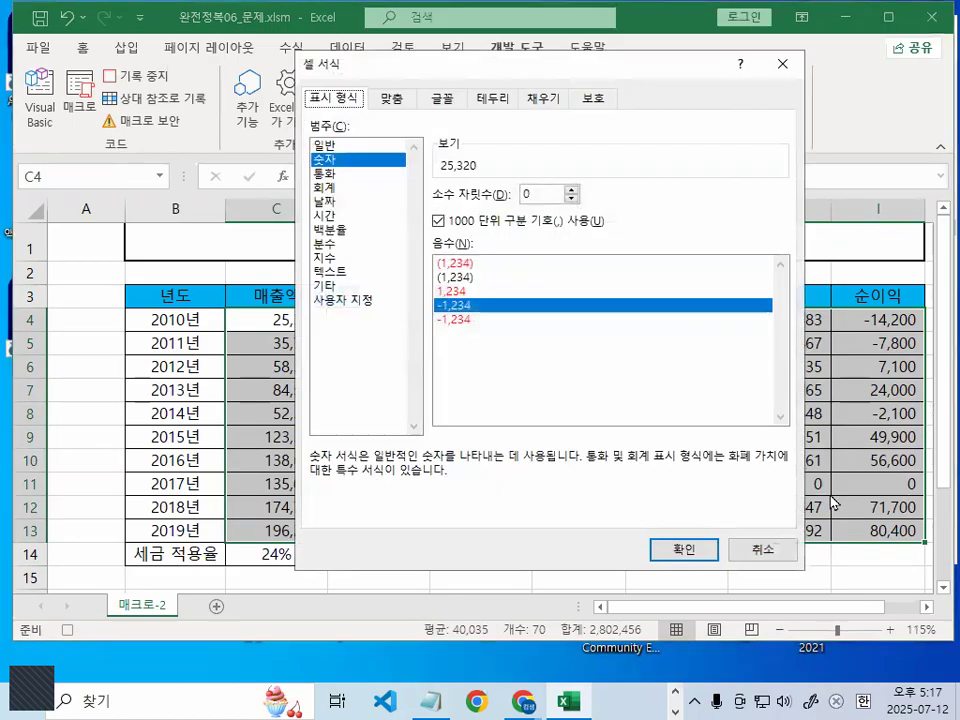
left_click(352, 301)
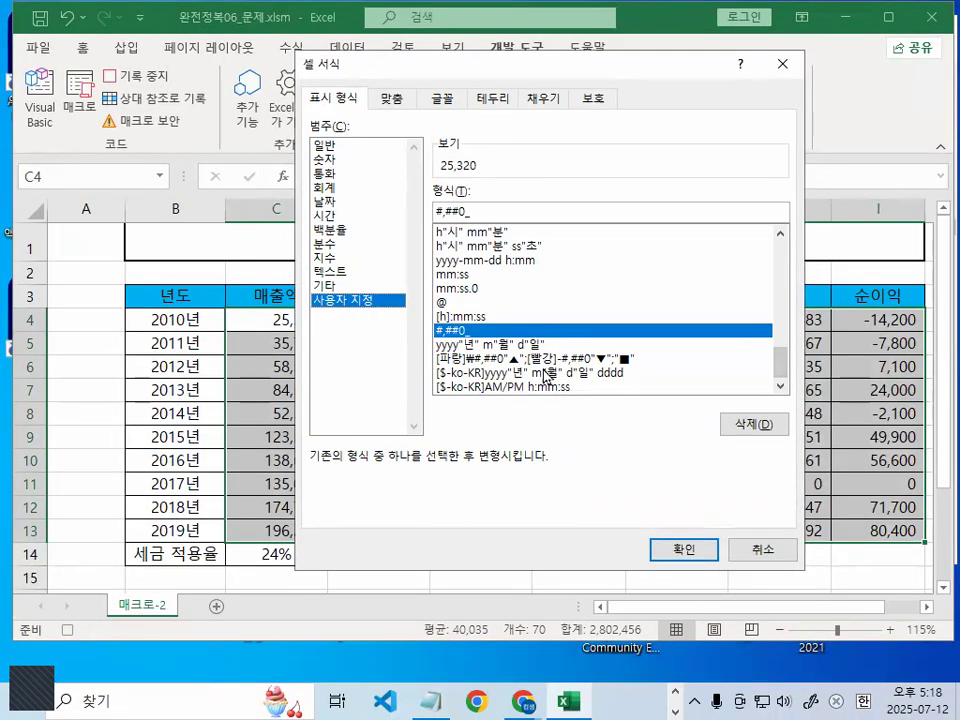
left_click(543, 358)
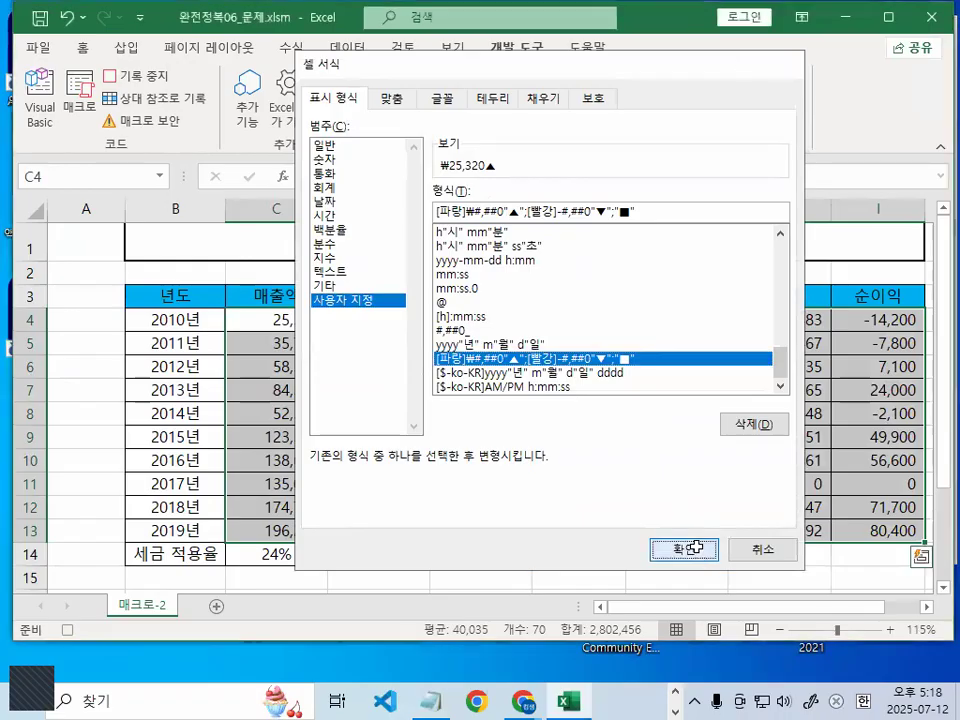
left_click(696, 547)
Deselect the table to view the new formatting and stop the macro recording
scroll(672, 527, "down", 1)
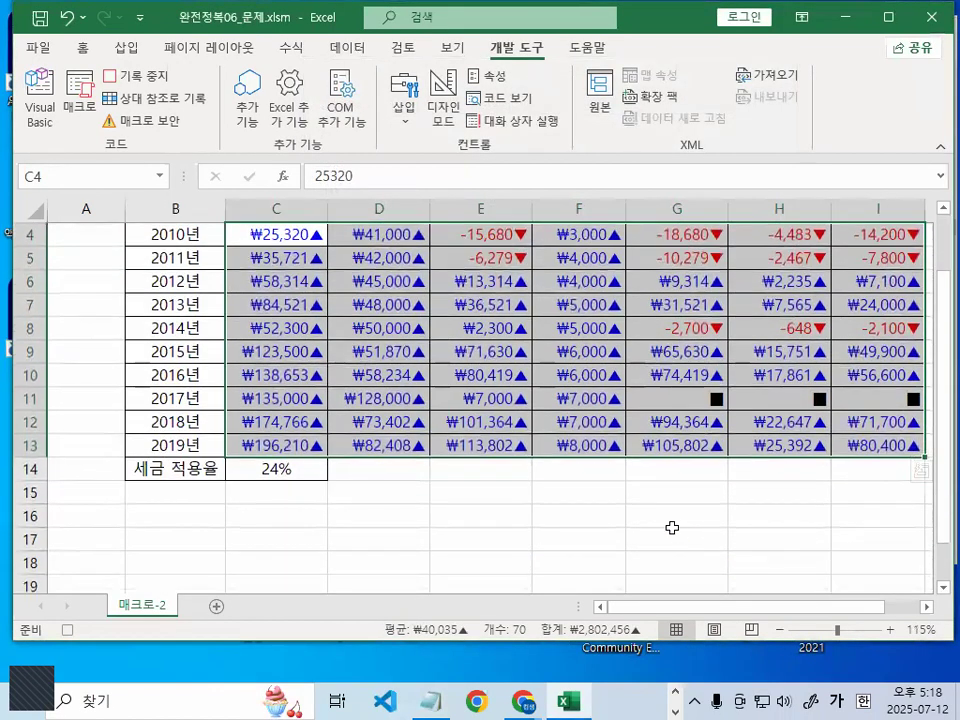
left_click(659, 524)
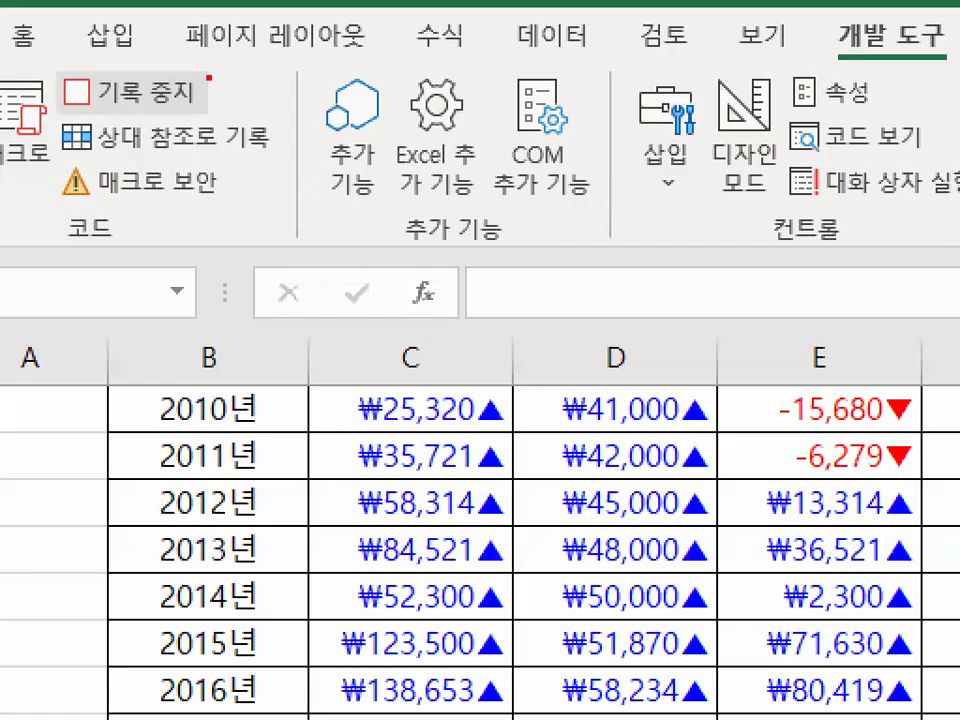
mouse_move(219, 83)
left_mouse_down()
mouse_move(54, 102)
mouse_move(221, 82)
mouse_move(212, 93)
left_mouse_up()
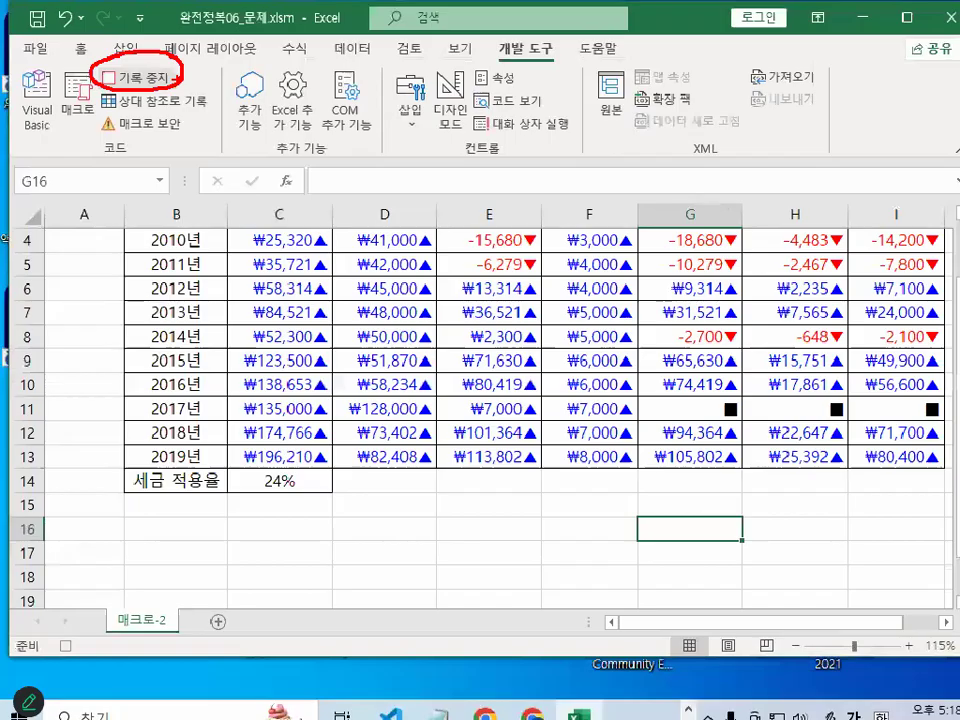
left_click(146, 84)
left_click(532, 550)
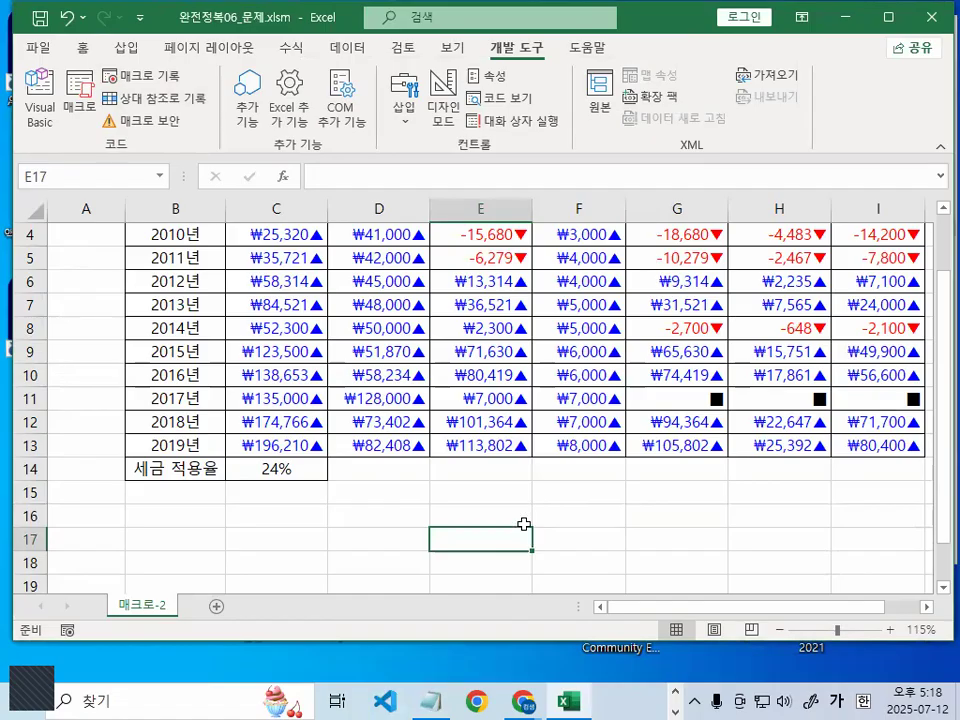
Zoom in and select cell E15, where the button will go
left_click(767, 533)
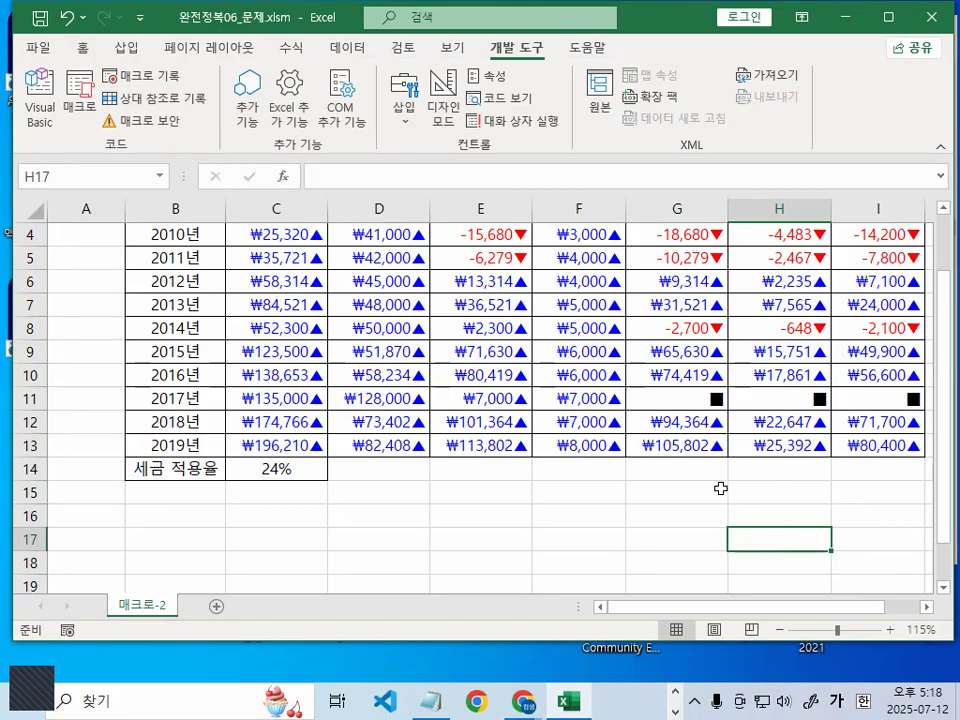
scroll(628, 544, "up", 2)
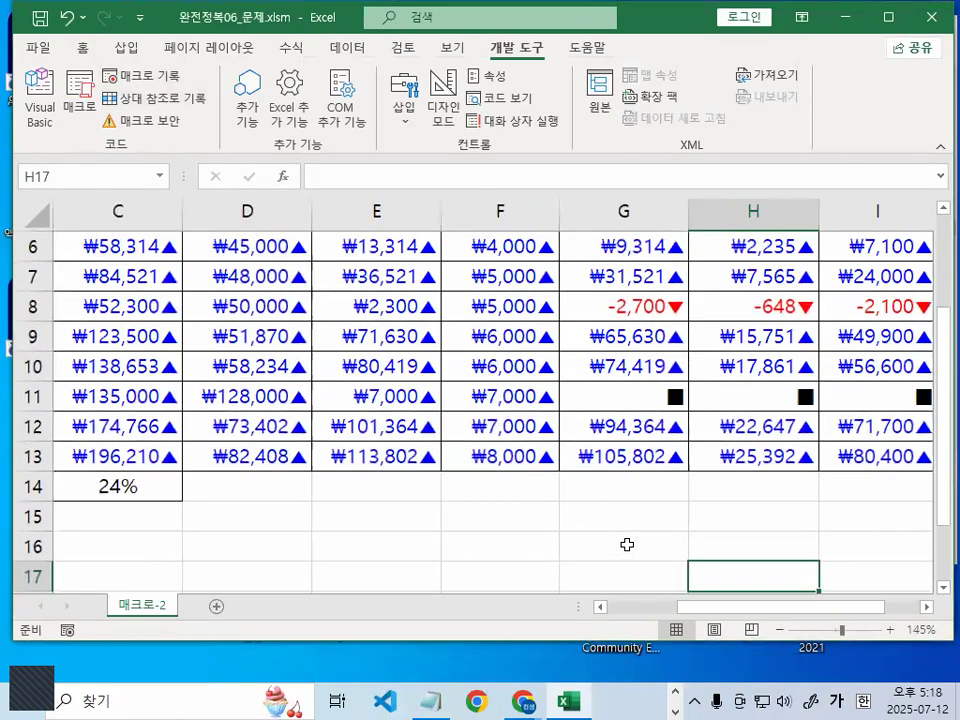
scroll(600, 530, "down", 2)
left_click(384, 341)
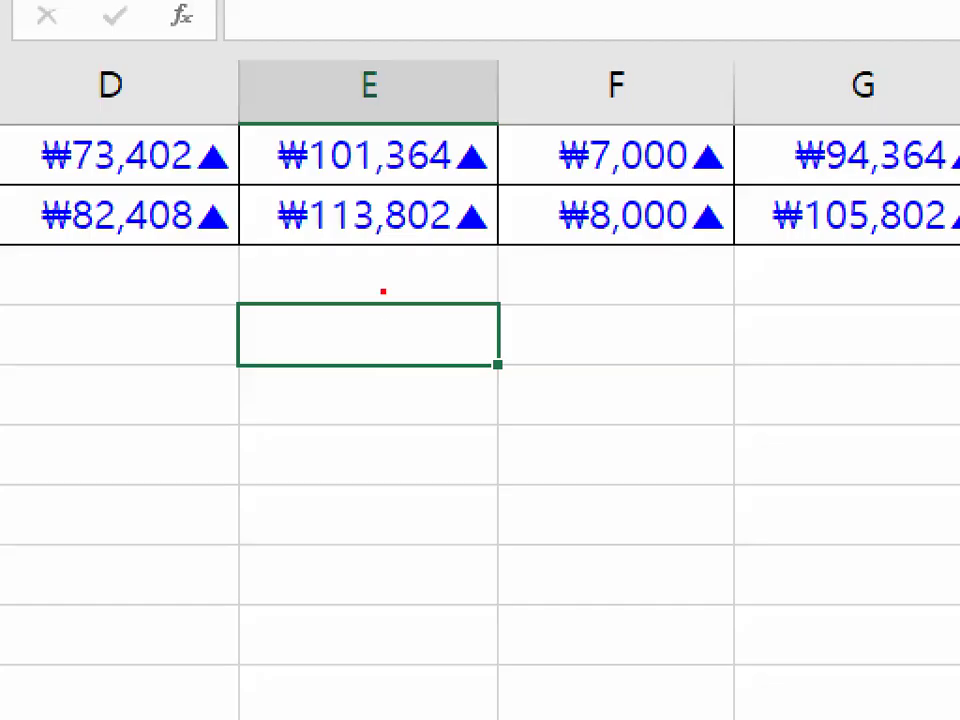
left_click_drag(384, 313, 502, 241)
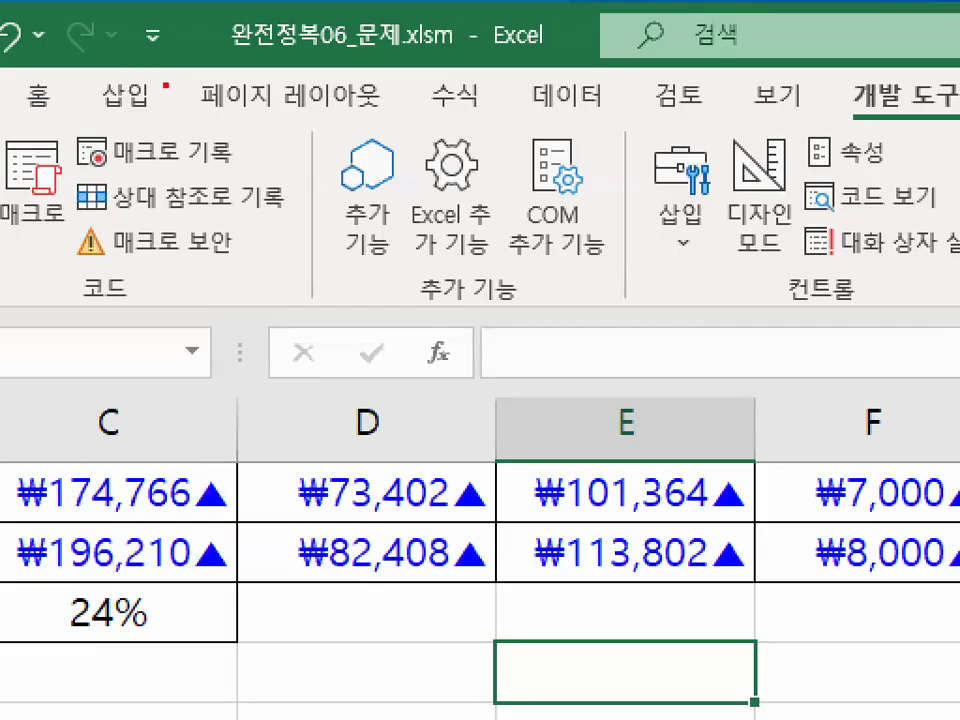
mouse_move(166, 86)
left_mouse_down()
mouse_move(116, 132)
mouse_move(150, 67)
mouse_move(154, 102)
left_mouse_up()
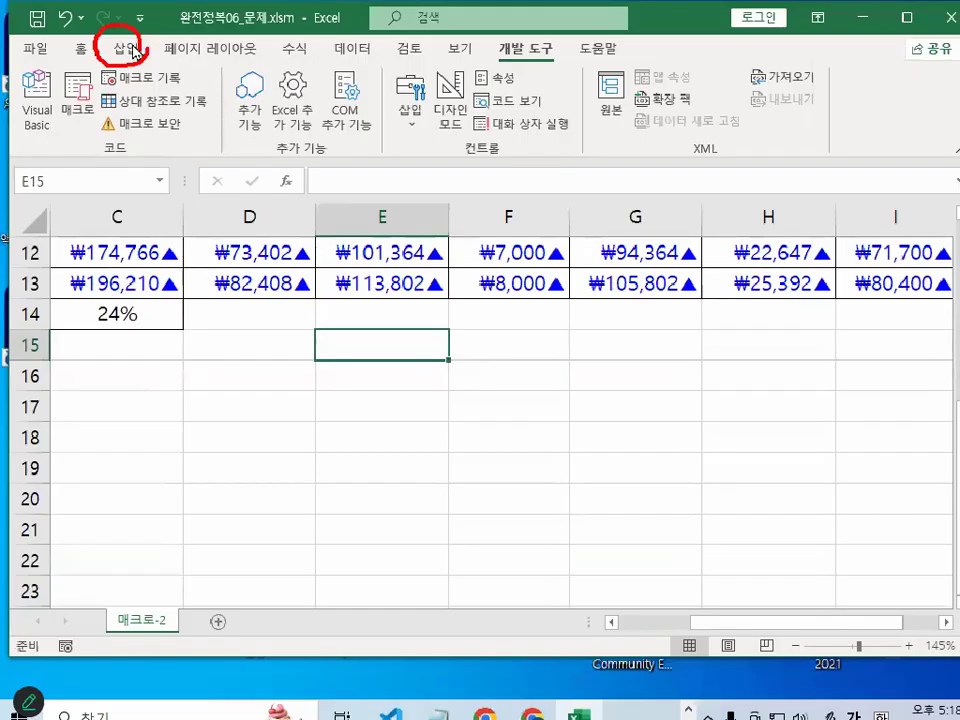
Browse the 삽입 > 일러스트레이션 > 도형 gallery for the rectangle shapes
left_click(133, 52)
left_click_drag(242, 123, 191, 100)
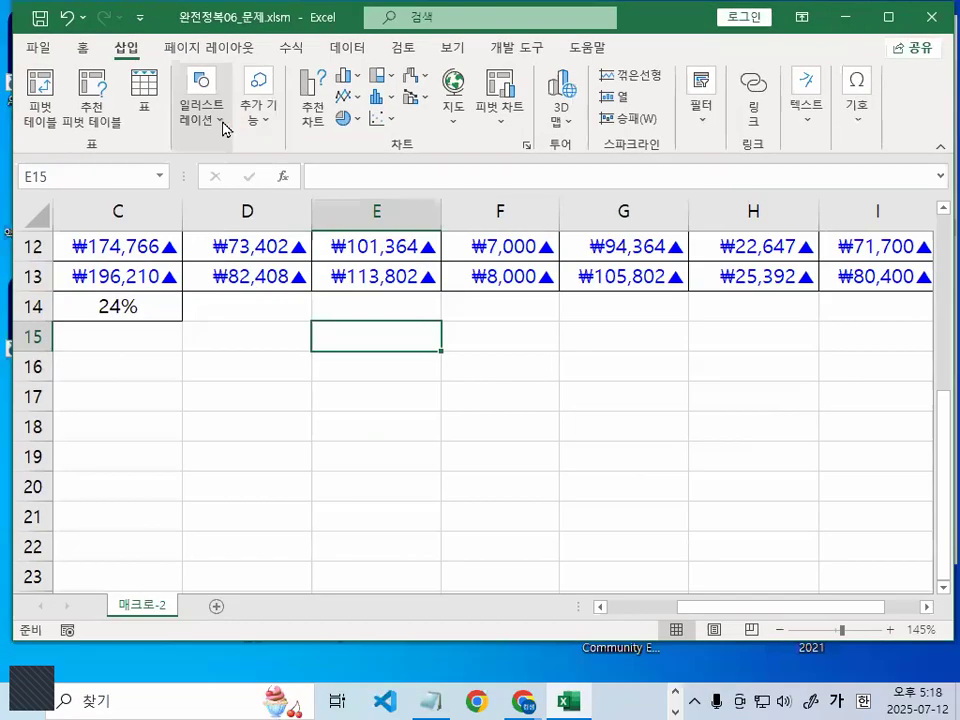
left_click(205, 200)
left_click_drag(262, 243, 424, 243)
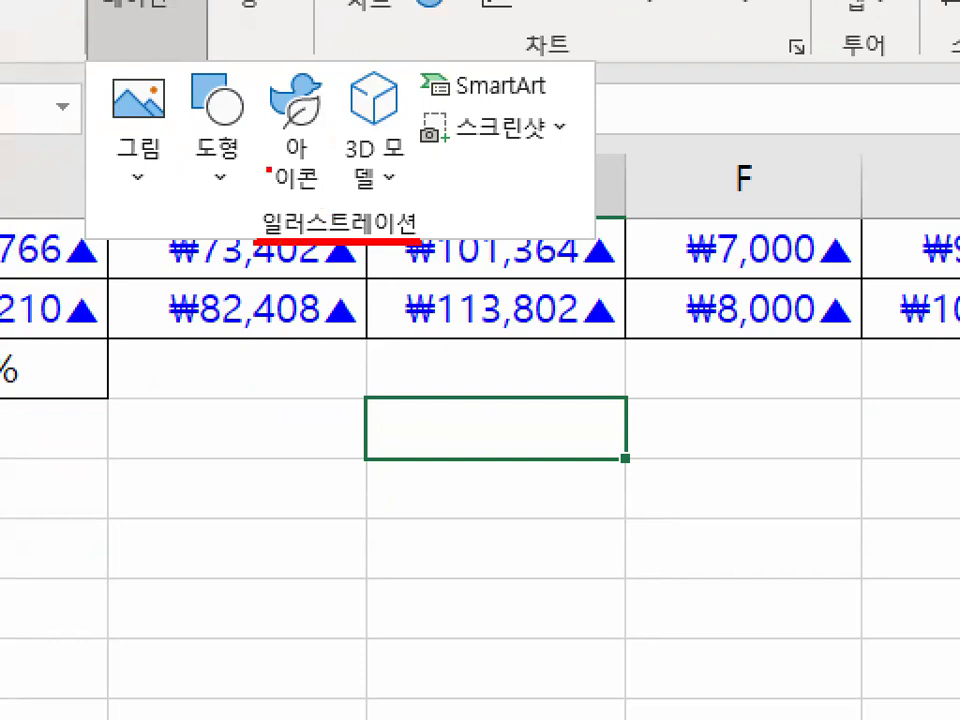
mouse_move(268, 170)
left_mouse_down()
mouse_move(198, 188)
mouse_move(220, 52)
mouse_move(259, 165)
left_mouse_up()
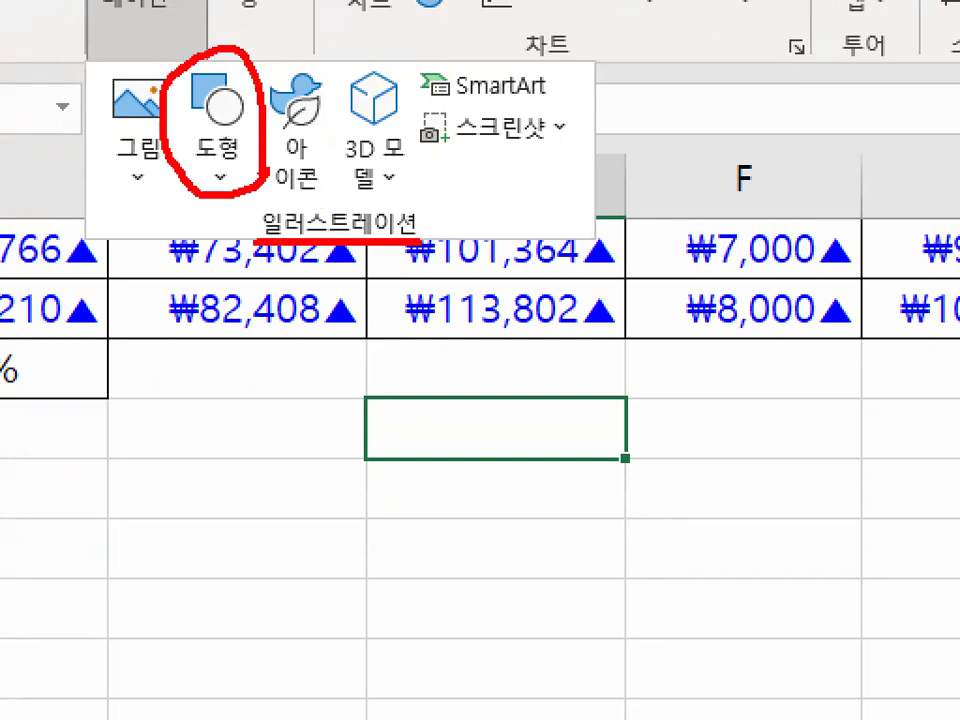
key("Escape")
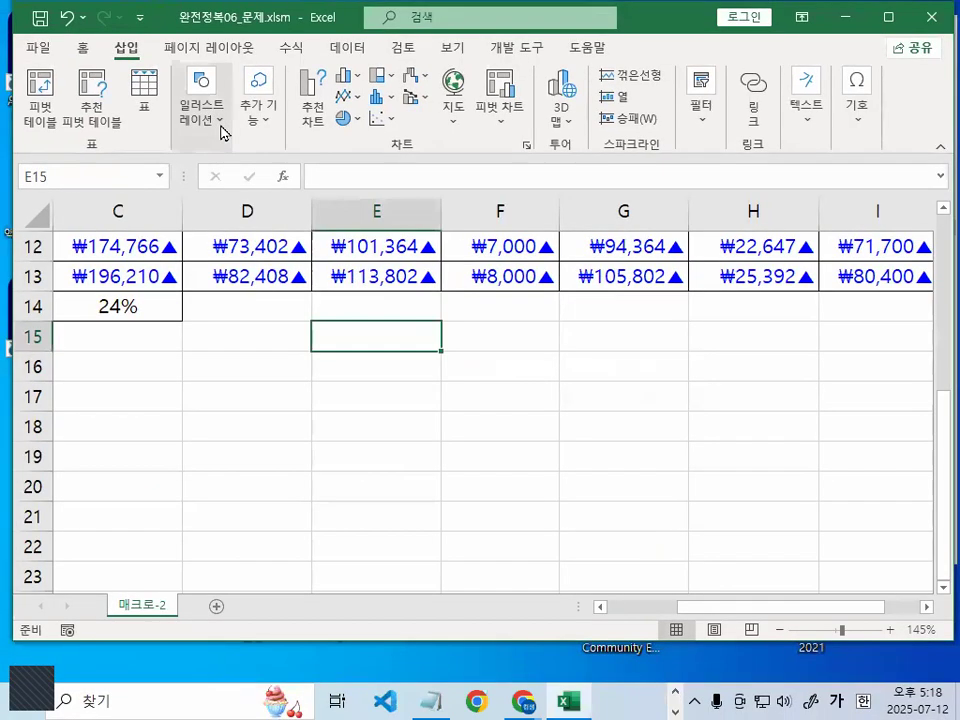
left_click(222, 133)
left_click(240, 205)
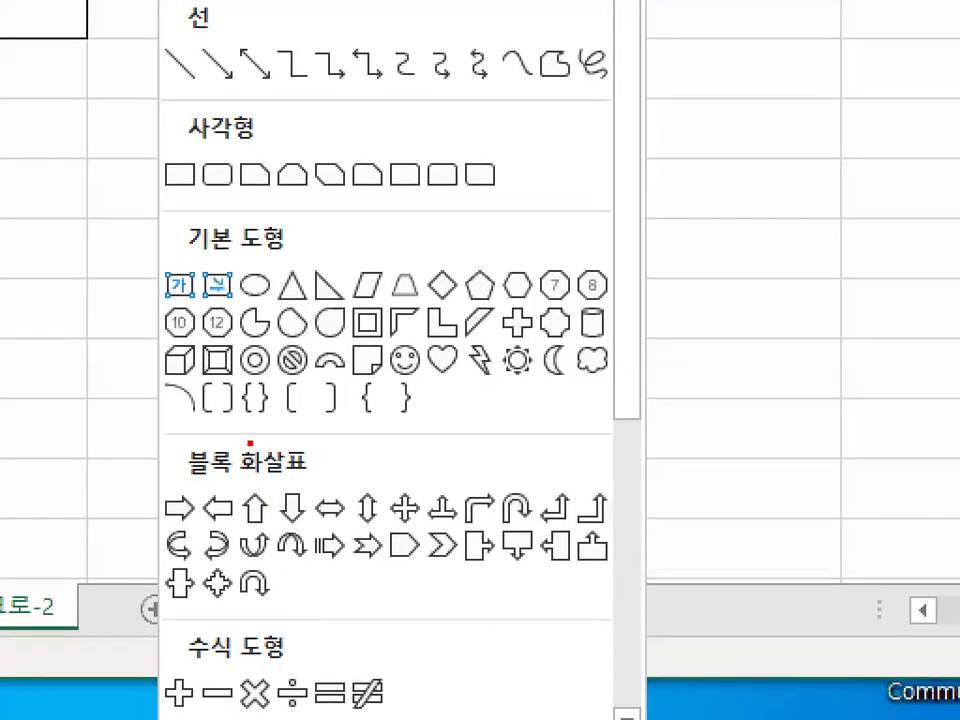
left_click_drag(190, 251, 313, 251)
left_click_drag(177, 381, 646, 381)
mouse_move(232, 333)
left_mouse_down()
mouse_move(230, 378)
mouse_move(238, 340)
left_mouse_up()
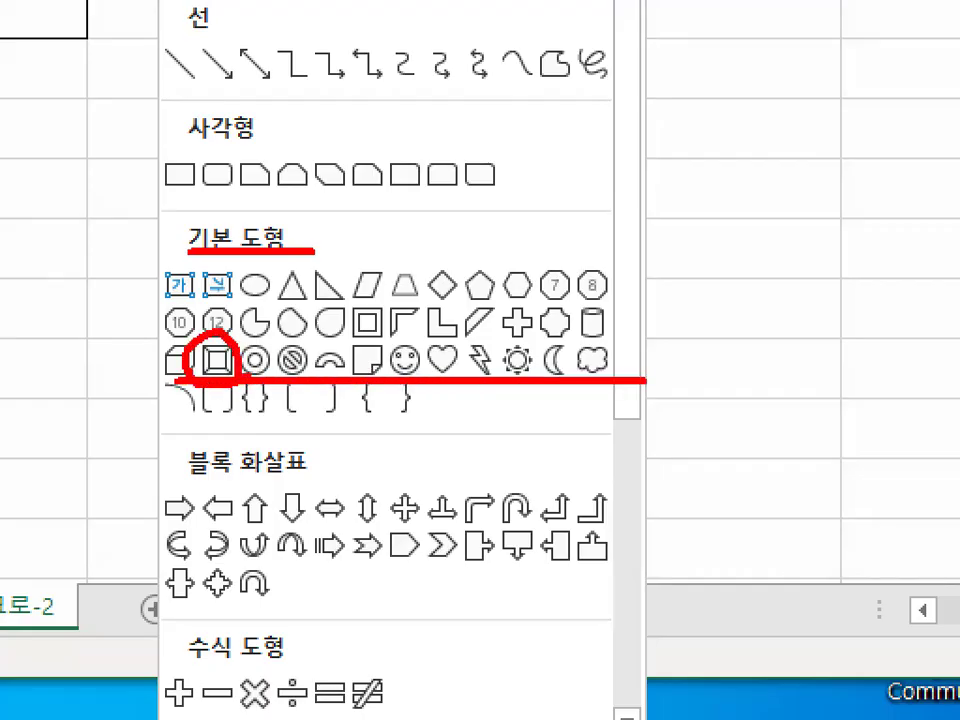
key("Escape")
Pick 사각형: 빗면 from 기본 도형 in the shapes gallery
left_click(216, 128)
left_click(218, 128)
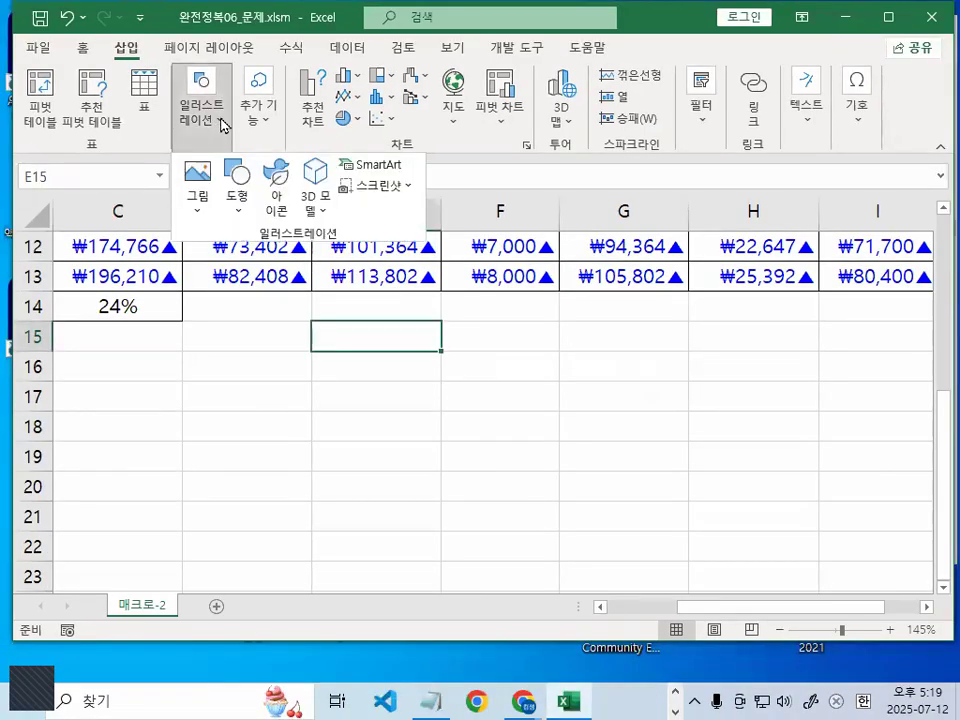
left_click(237, 213)
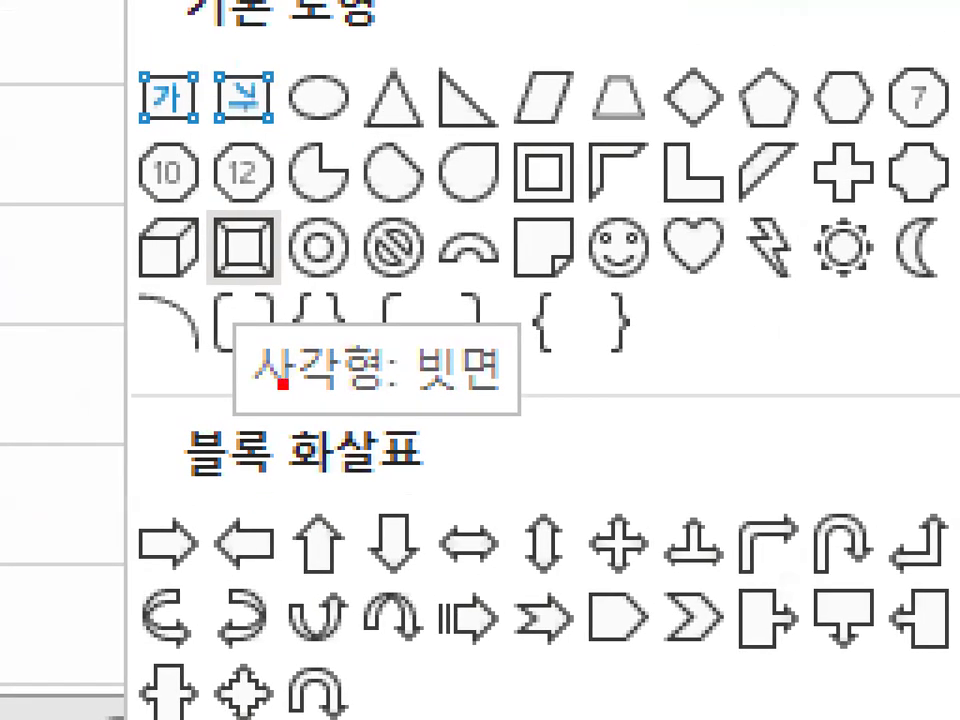
left_click_drag(250, 413, 512, 412)
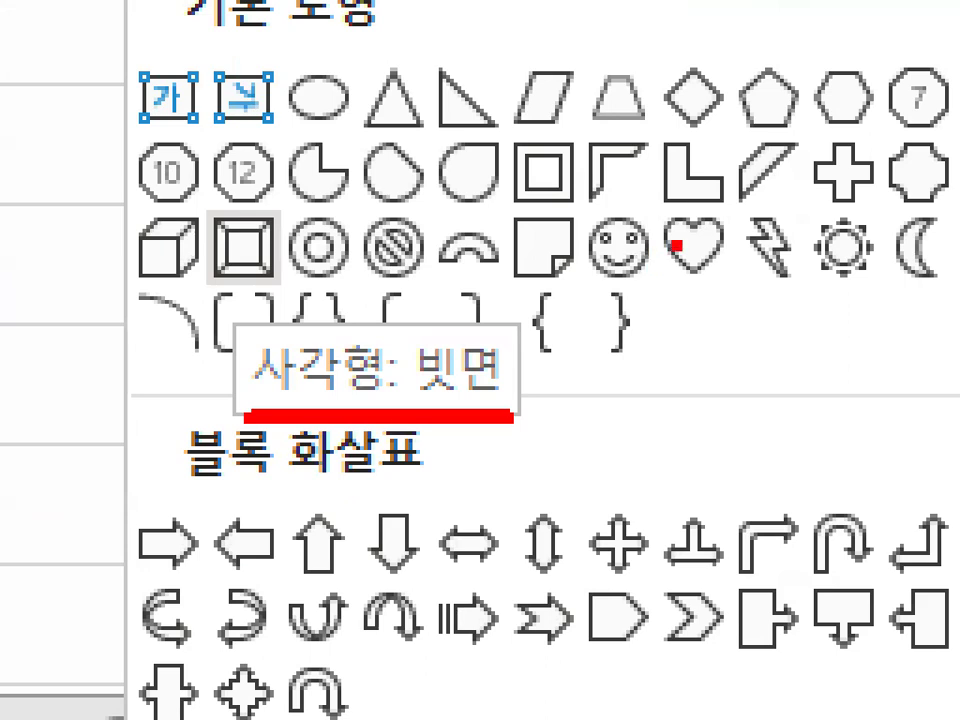
mouse_move(546, 402)
left_mouse_down()
mouse_move(252, 411)
mouse_move(225, 370)
mouse_move(527, 383)
mouse_move(526, 396)
left_mouse_up()
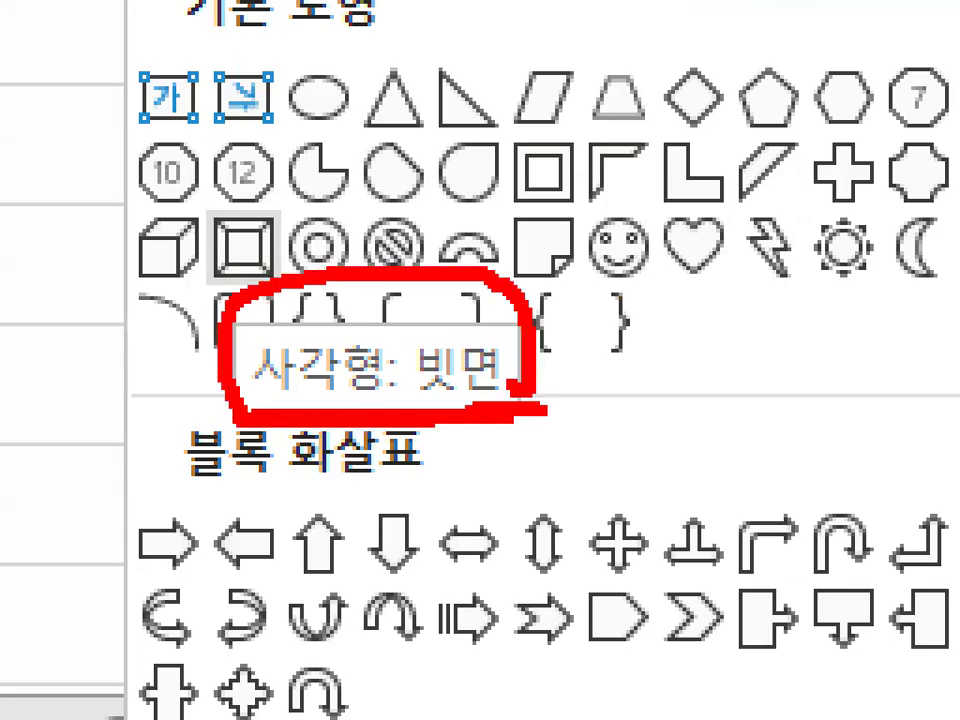
key("Escape")
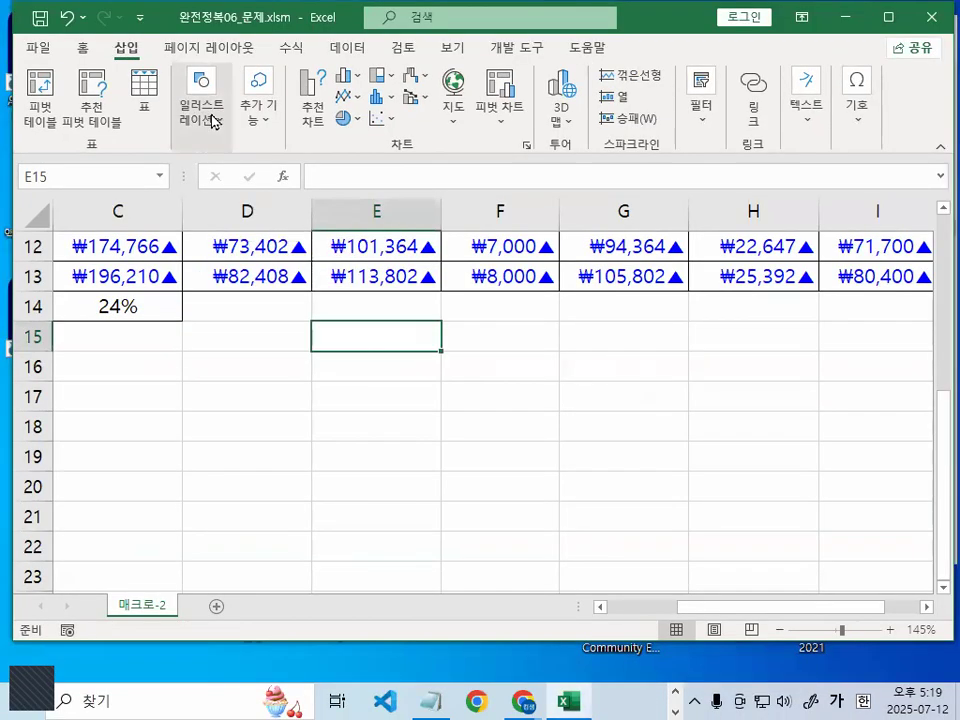
left_click(210, 112)
left_click(240, 205)
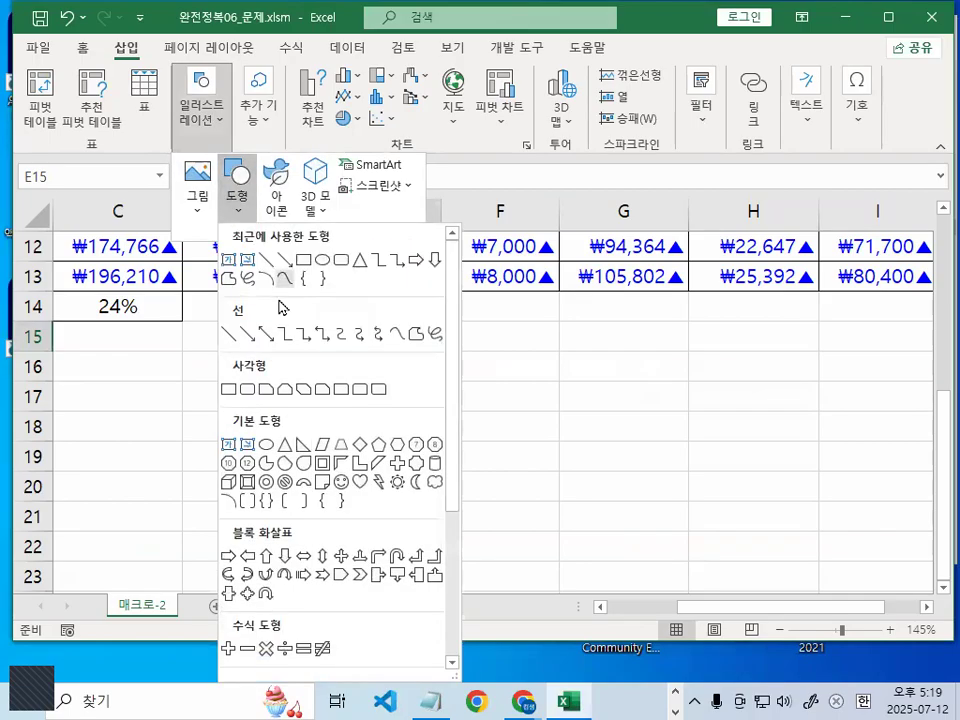
left_click(262, 444)
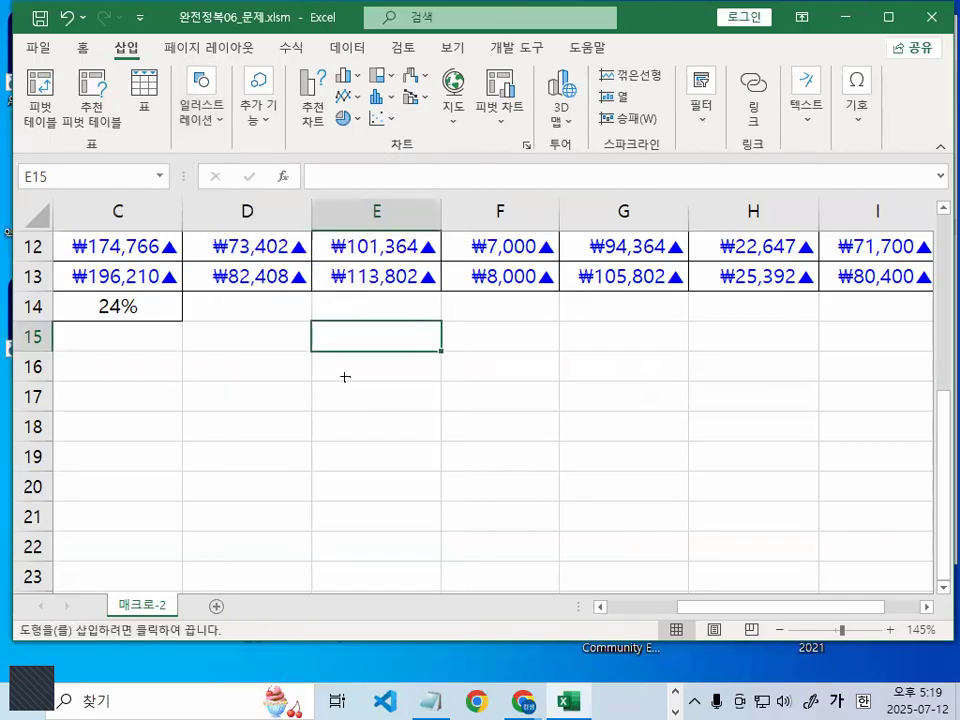
Draw the bevel rectangle over cells E15:E16
key("ctrl+1")
left_click(318, 326)
mouse_move(329, 327)
left_mouse_down()
mouse_move(304, 330)
mouse_move(318, 306)
mouse_move(311, 346)
mouse_move(322, 288)
mouse_move(356, 330)
mouse_move(352, 298)
left_mouse_up()
key("Escape")
key("alt")
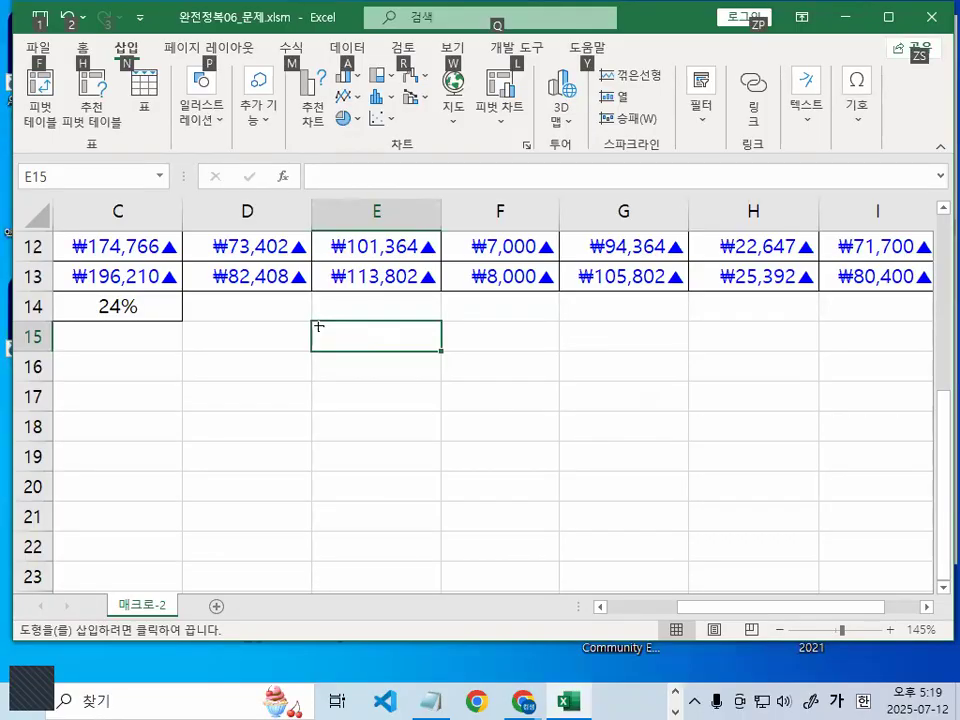
left_click_drag(318, 324, 397, 385)
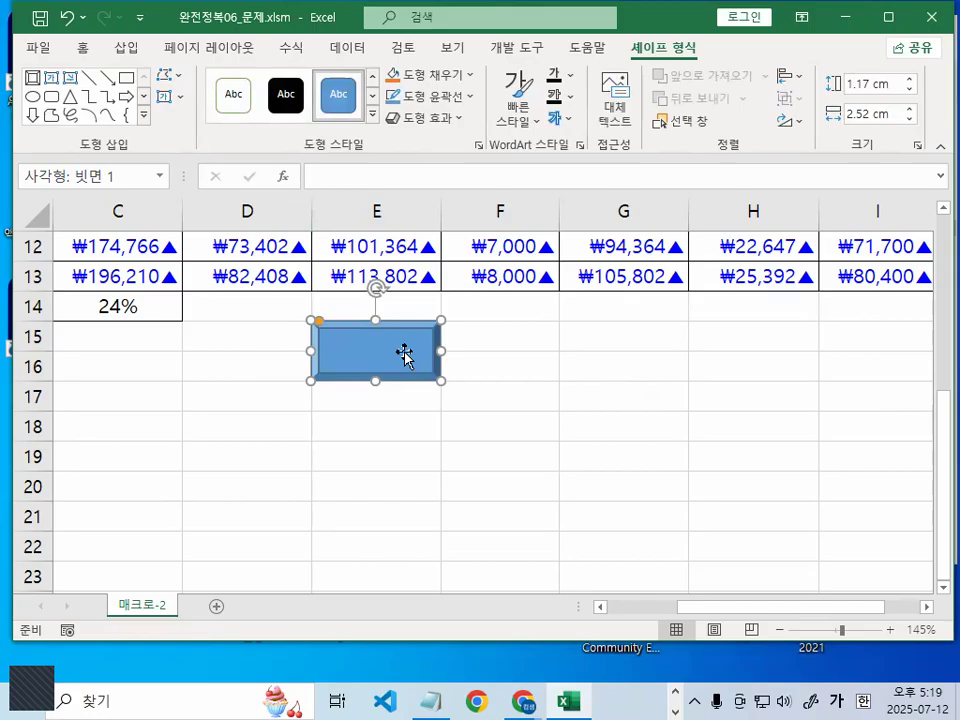
Label the rectangle 손익표시
type("소")
key("BackSpace")
type("손익표")
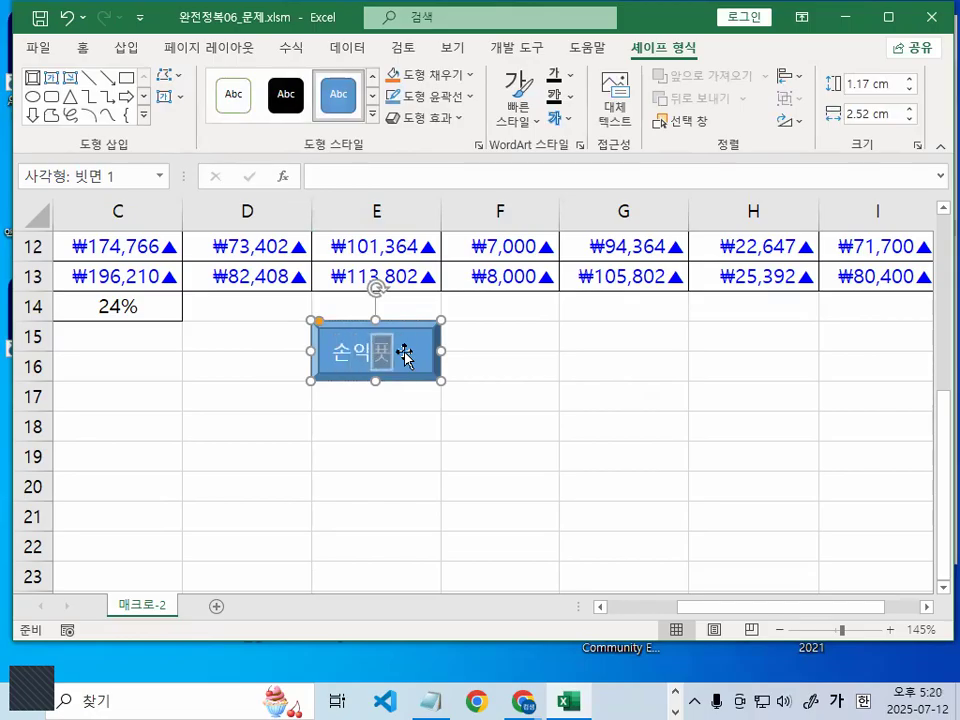
type("시")
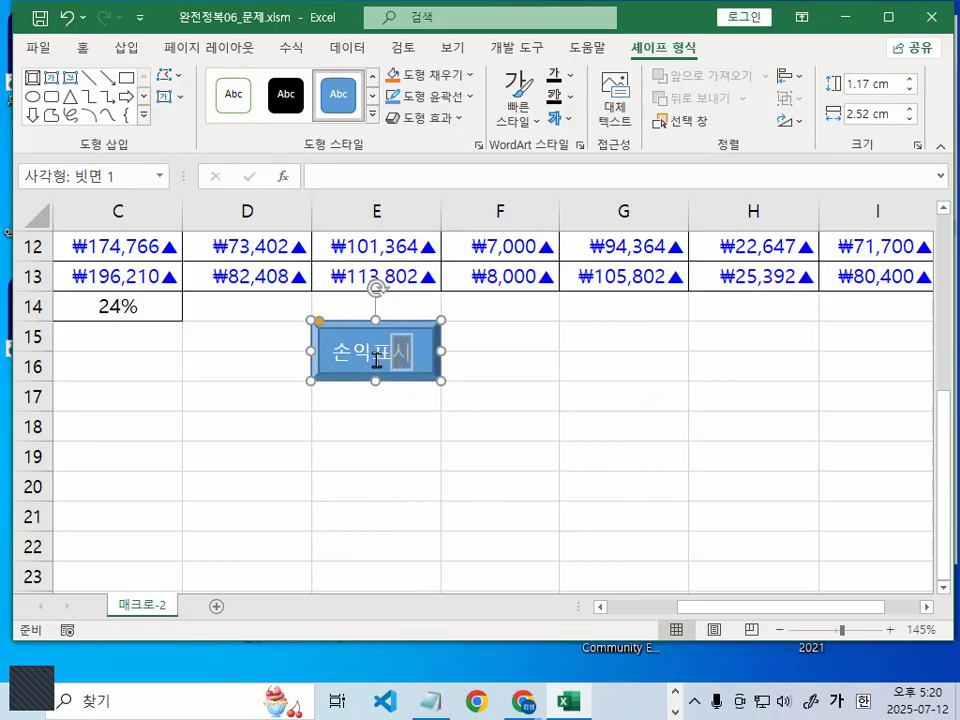
left_click(372, 360)
Assign the 손익표시 macro to the 손익표시 shape through 매크로 지정, then deselect it
mouse_move(449, 353)
left_mouse_down()
mouse_move(339, 373)
mouse_move(388, 277)
mouse_move(447, 363)
left_mouse_up()
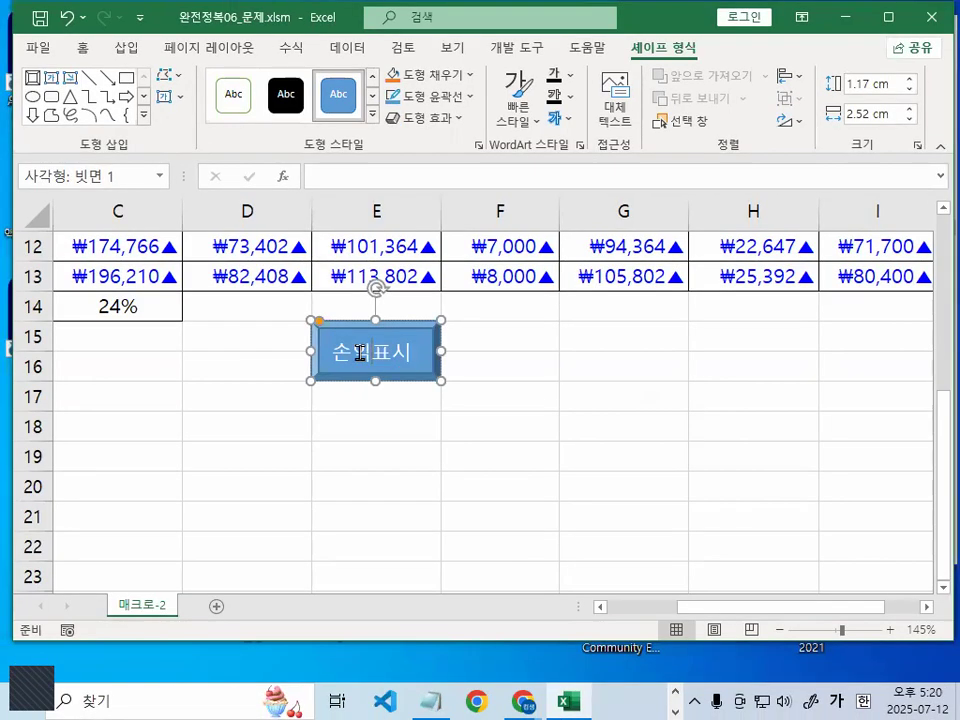
right_click(362, 360)
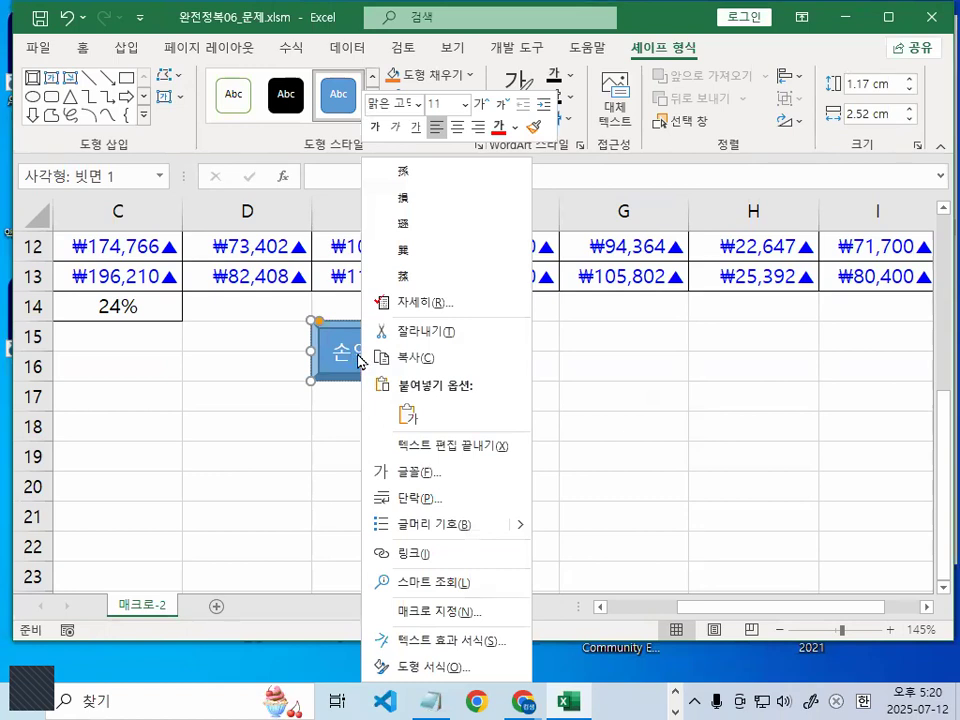
left_click(441, 613)
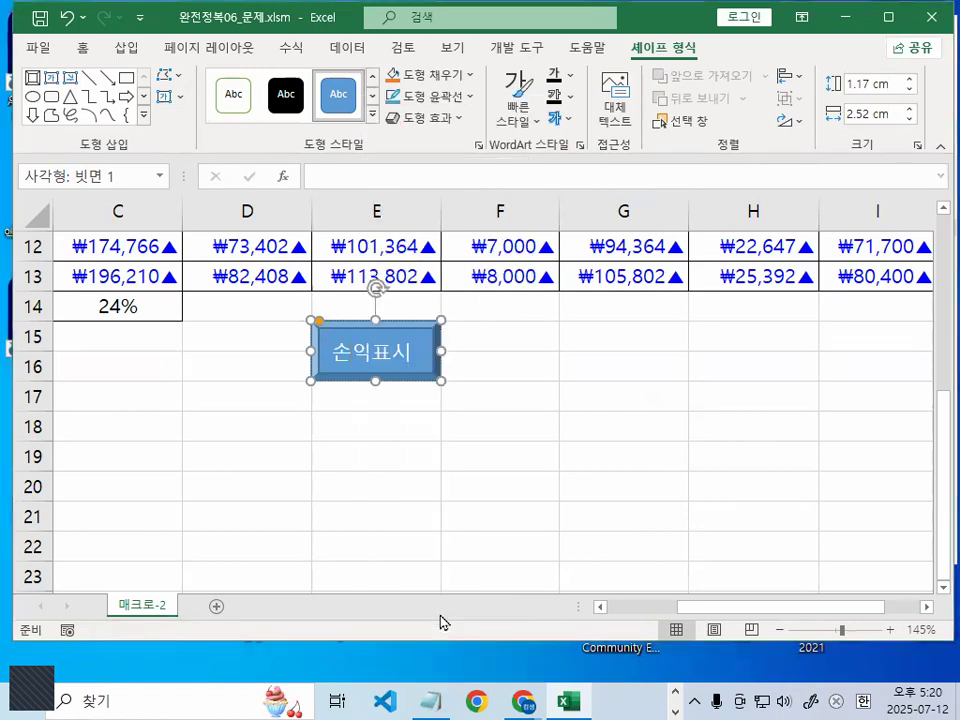
left_click(350, 202)
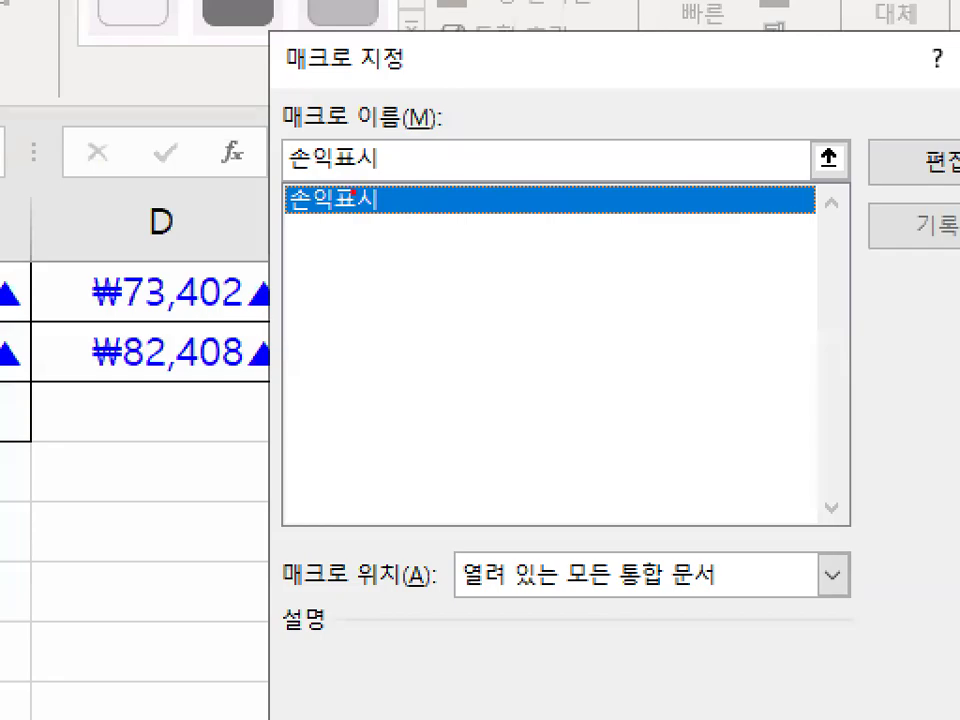
mouse_move(340, 211)
left_mouse_down()
mouse_move(364, 192)
mouse_move(320, 219)
mouse_move(345, 222)
left_mouse_up()
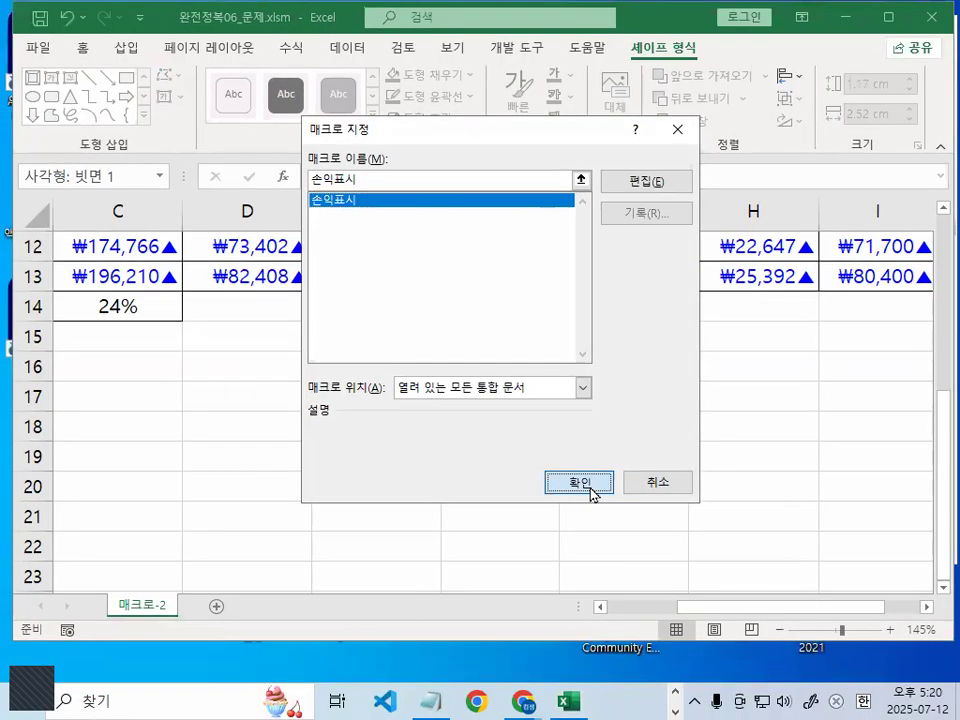
left_click(590, 492)
left_click(572, 463)
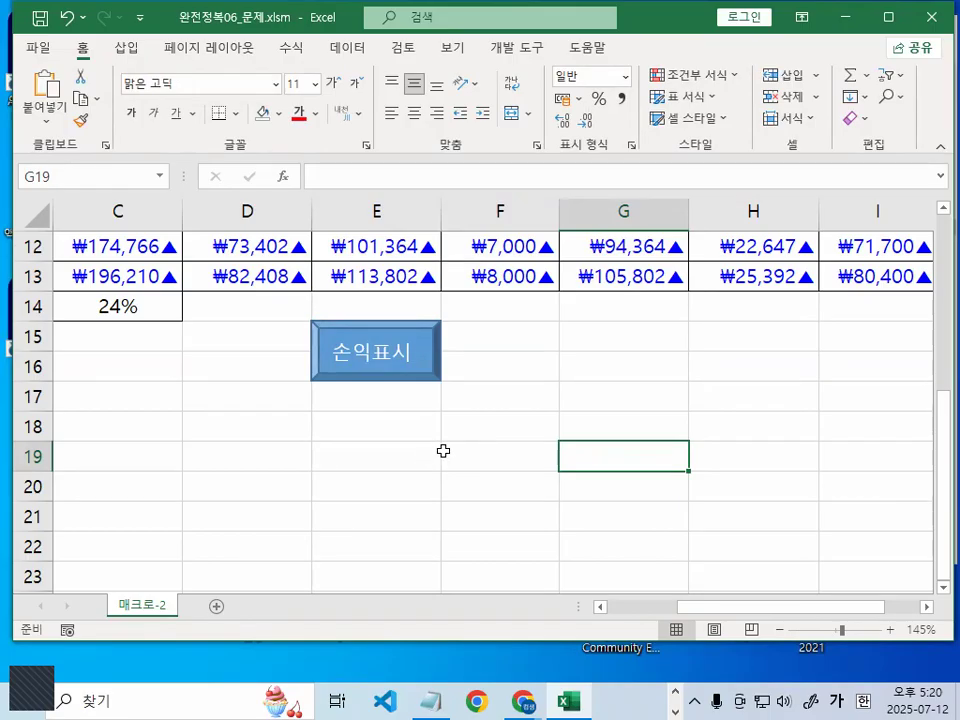
Make cell G15 the active cell
left_click(716, 375)
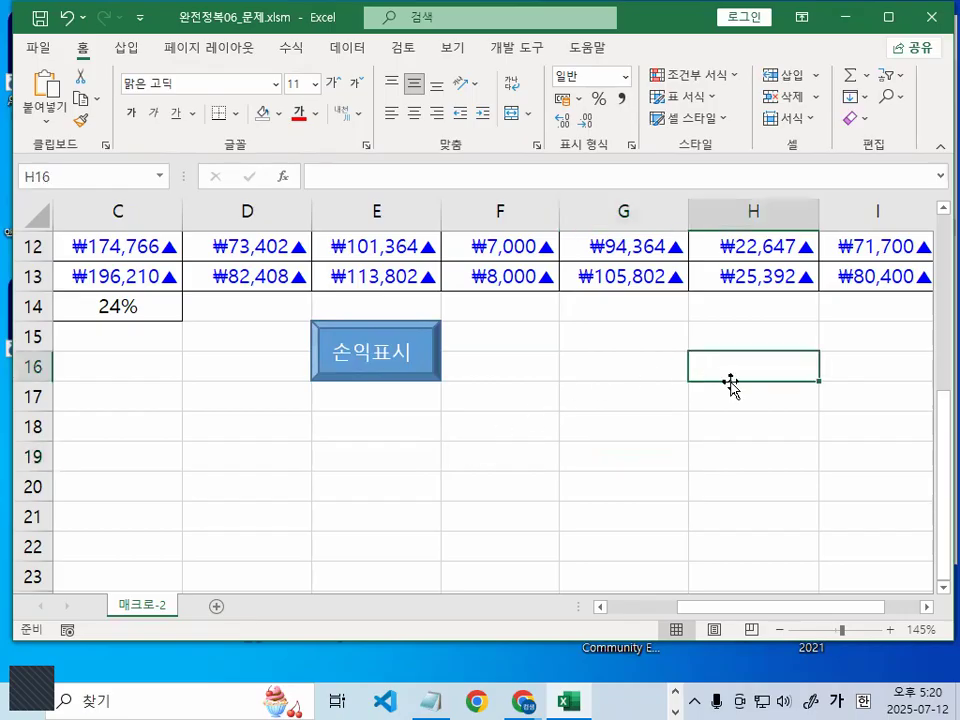
left_click(636, 398)
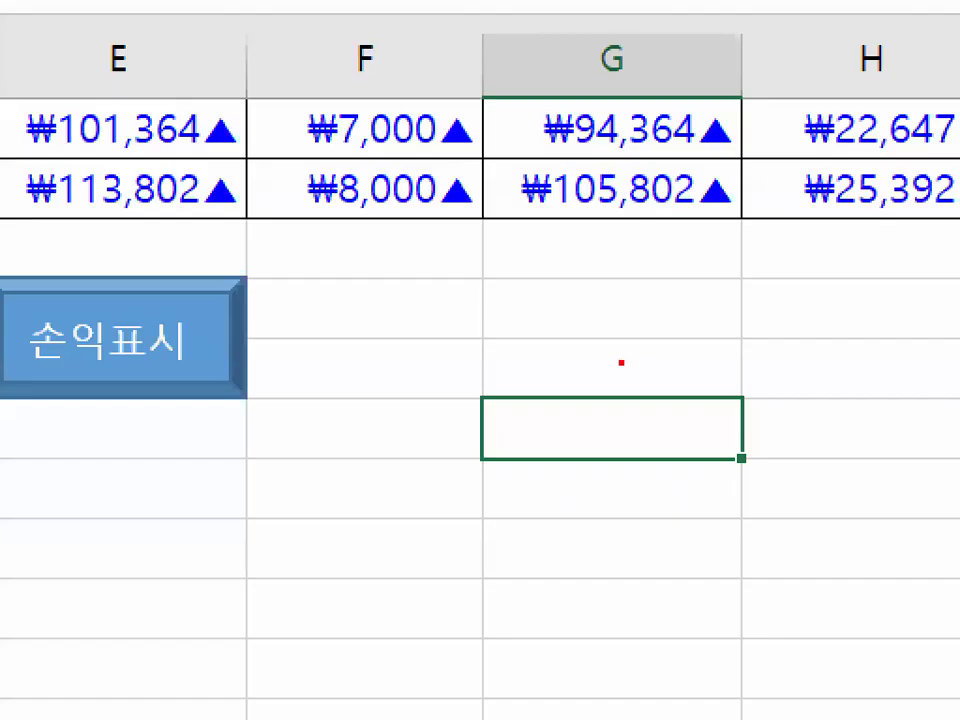
mouse_move(451, 394)
left_mouse_down()
mouse_move(276, 224)
mouse_move(309, 330)
left_mouse_up()
key("Escape")
left_click(644, 337)
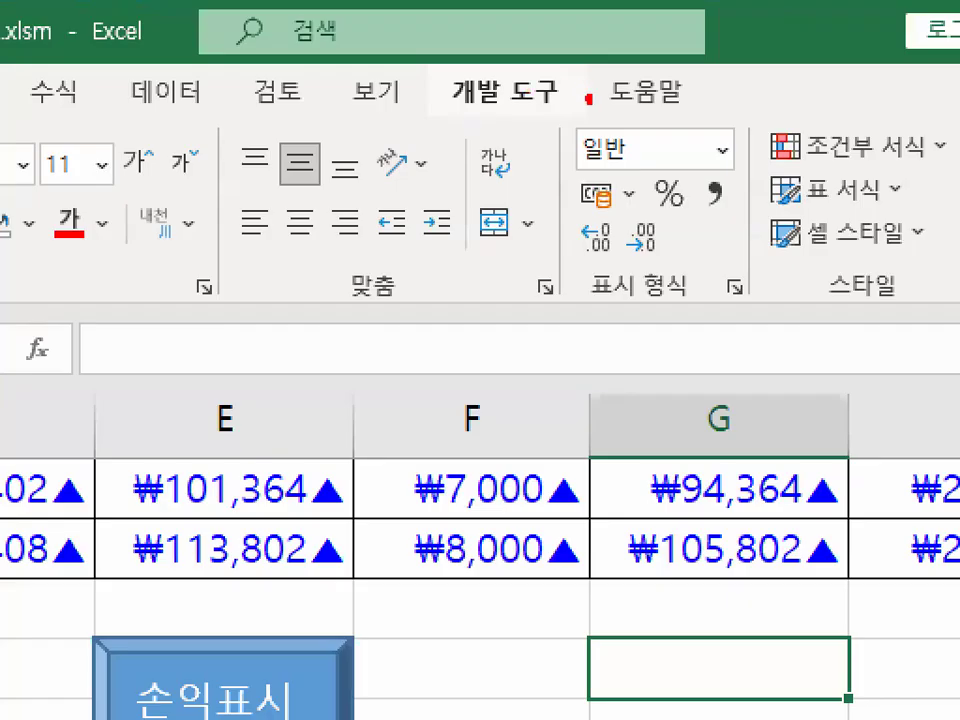
Start recording a new macro named 'ㅌ시해제' from the 개발 도구 tab
mouse_move(558, 51)
left_mouse_down()
mouse_move(464, 58)
mouse_move(543, 38)
mouse_move(547, 49)
left_mouse_up()
key("Escape")
left_click(527, 51)
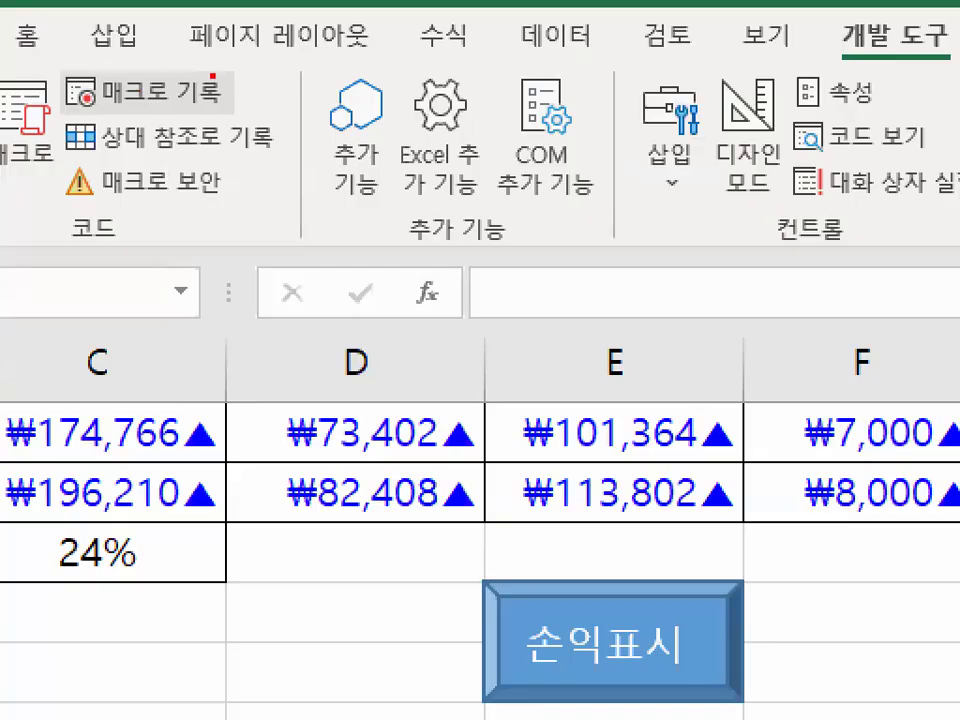
mouse_move(222, 88)
left_mouse_down()
mouse_move(138, 52)
mouse_move(224, 78)
left_mouse_up()
key("Escape")
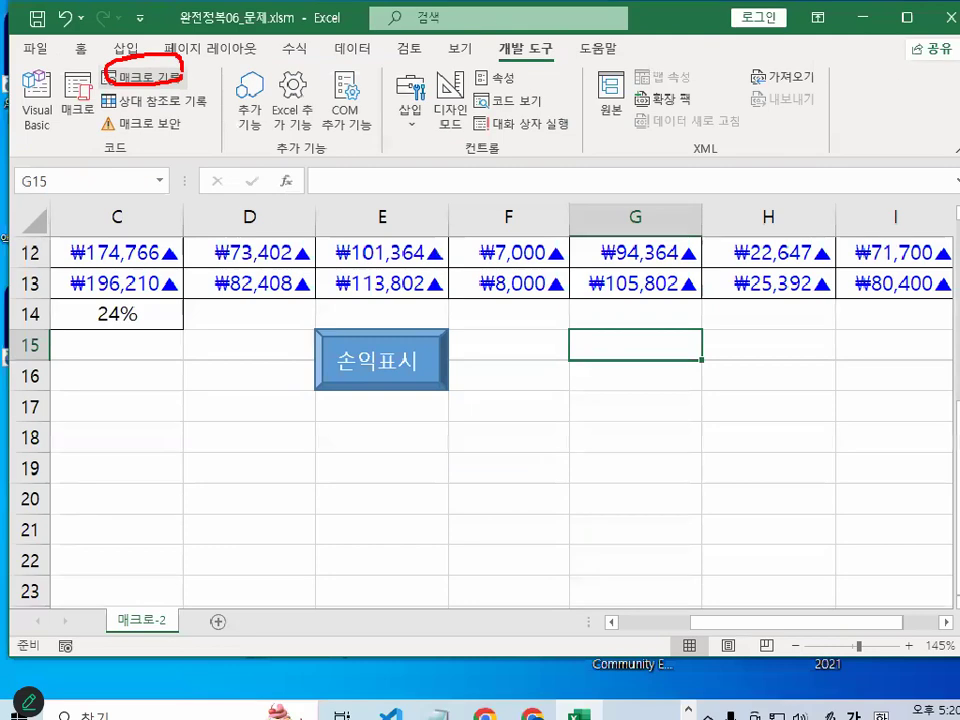
left_click(139, 96)
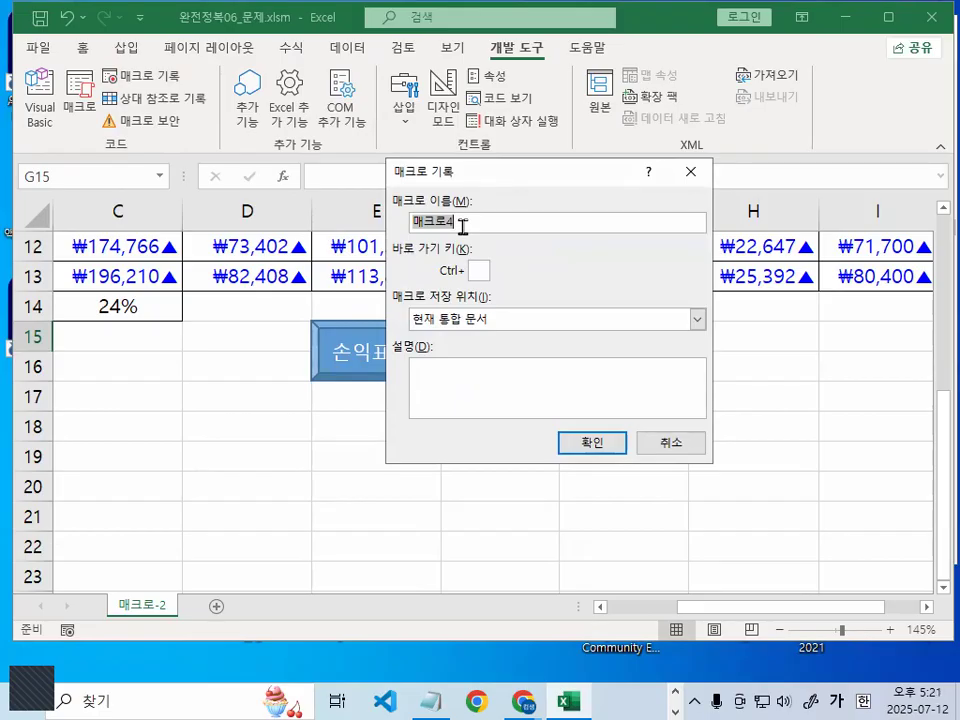
type("ㅌ")
type("시해제")
key("Return")
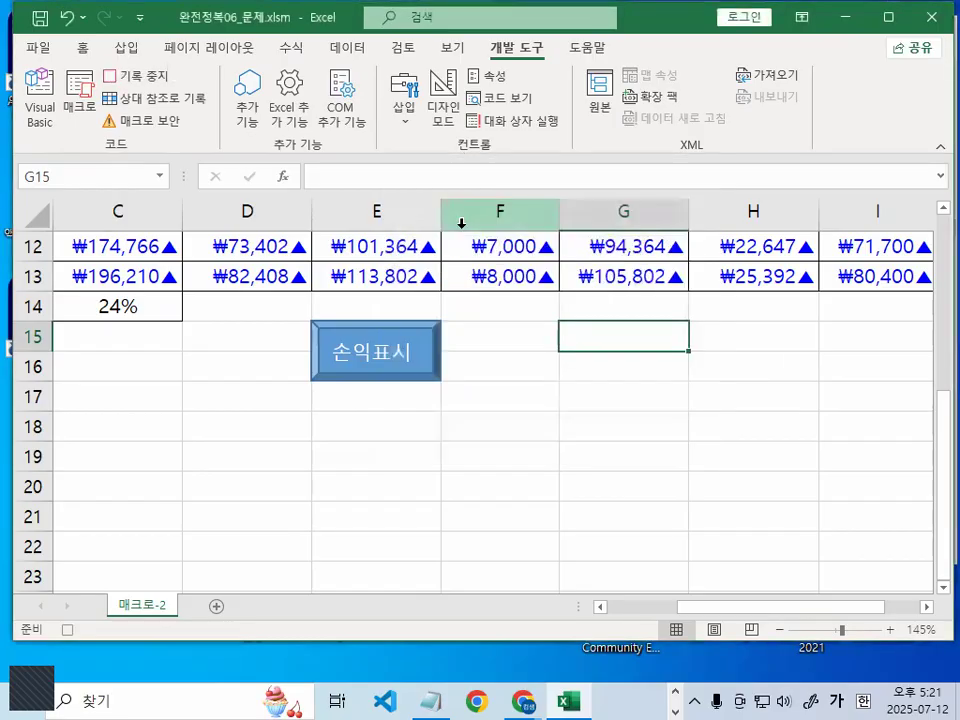
Select the table values in C4:I13
scroll(516, 463, "up", 3)
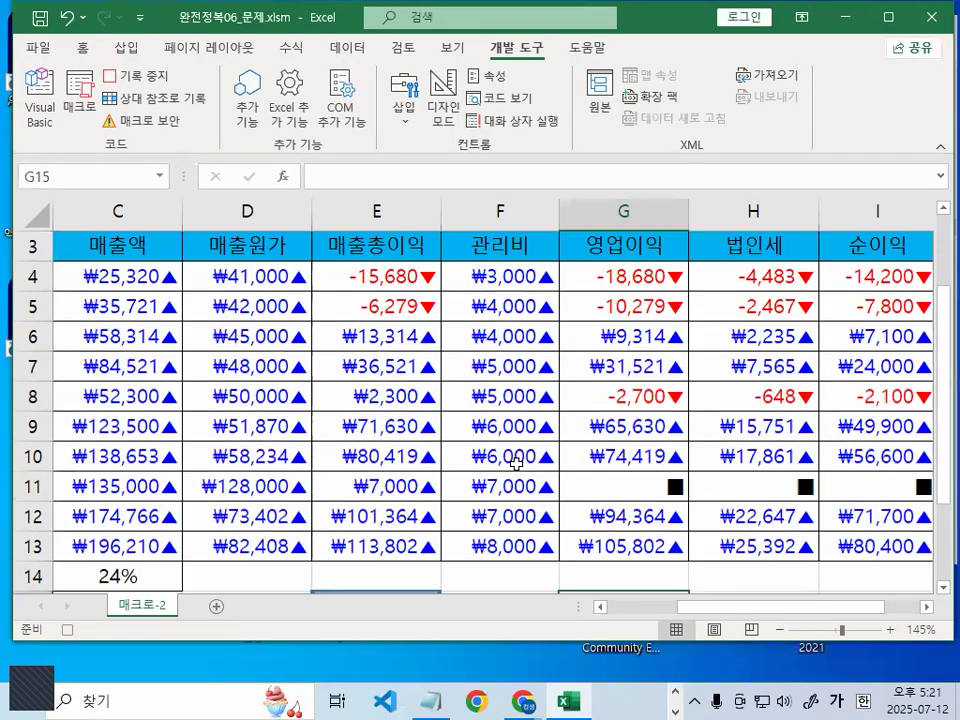
left_click_drag(756, 608, 685, 608)
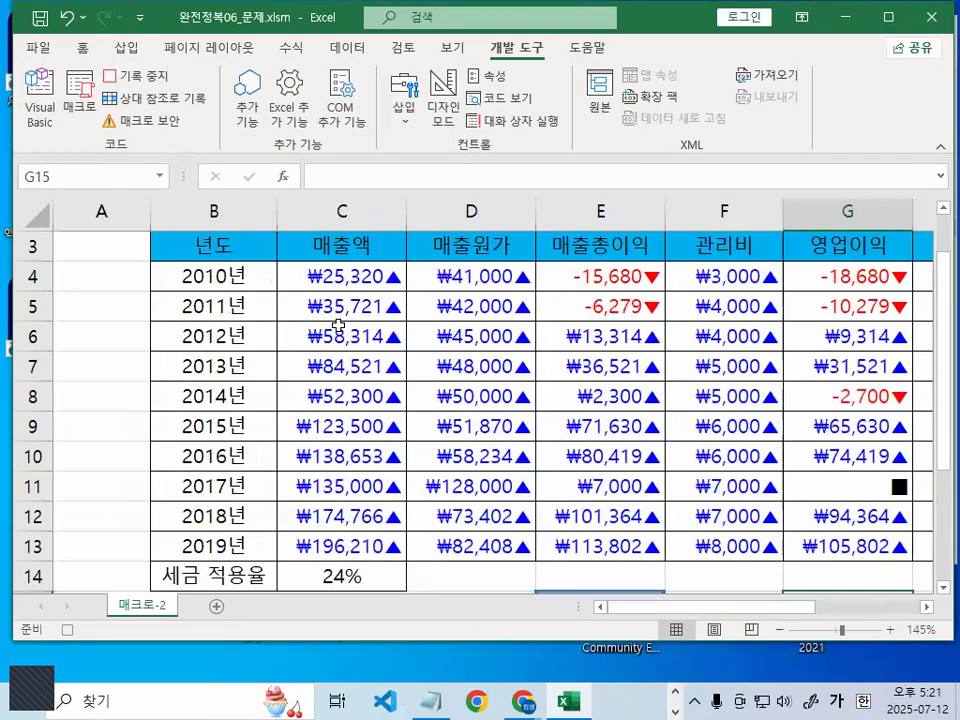
left_click(342, 276)
left_click_drag(342, 276, 769, 532)
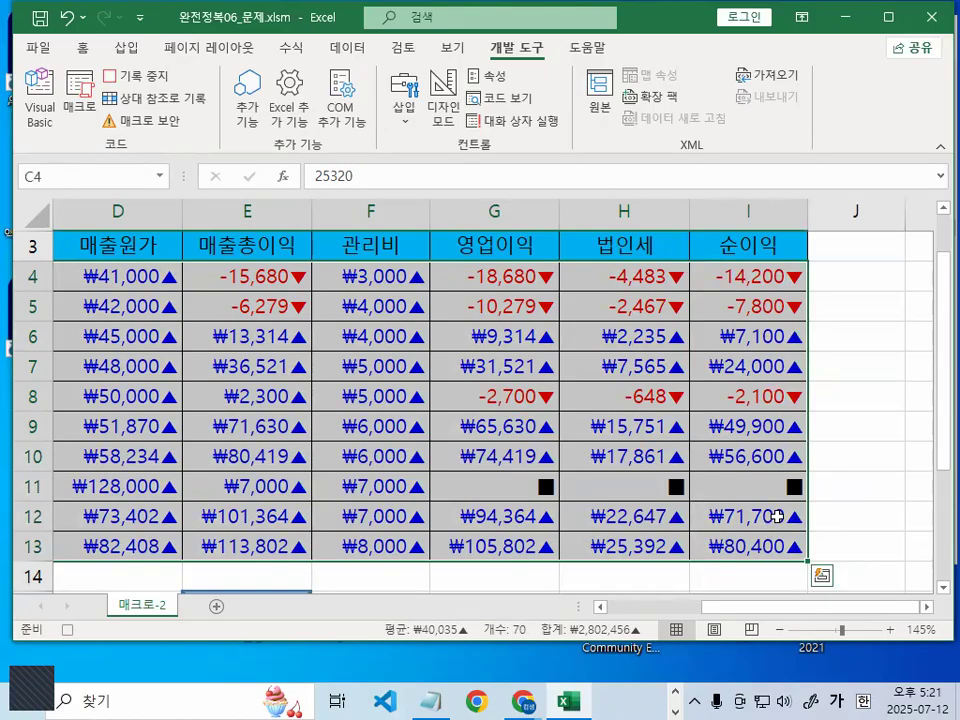
Format C4:I13 as 숫자 with a 1000 separator and black -1,234 negatives
key("ctrl+BackSpace")
key("ctrl+1")
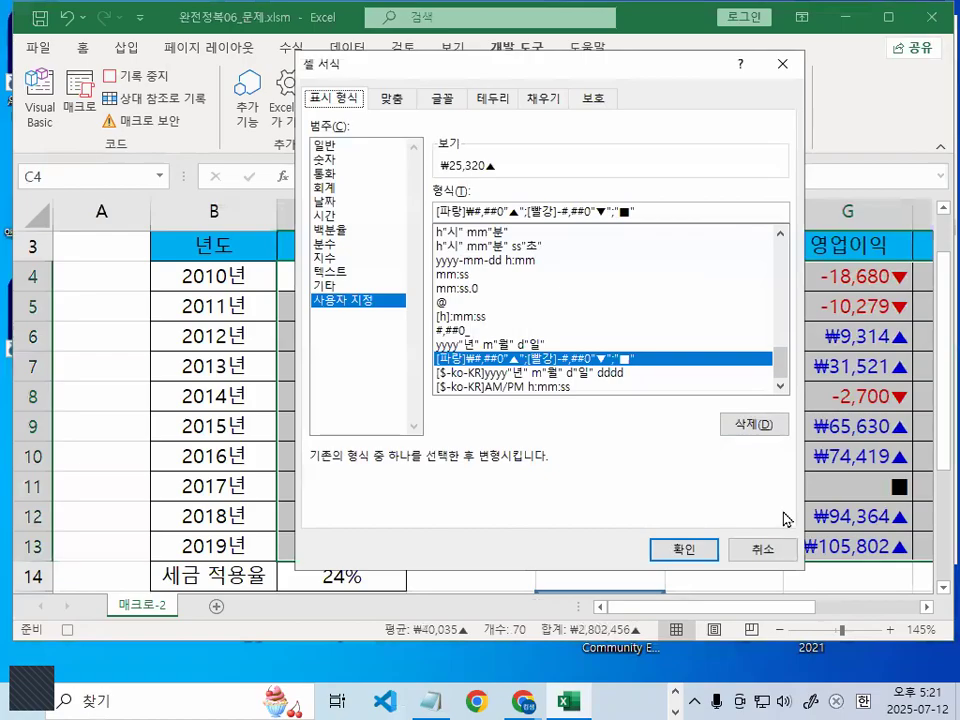
left_click(340, 160)
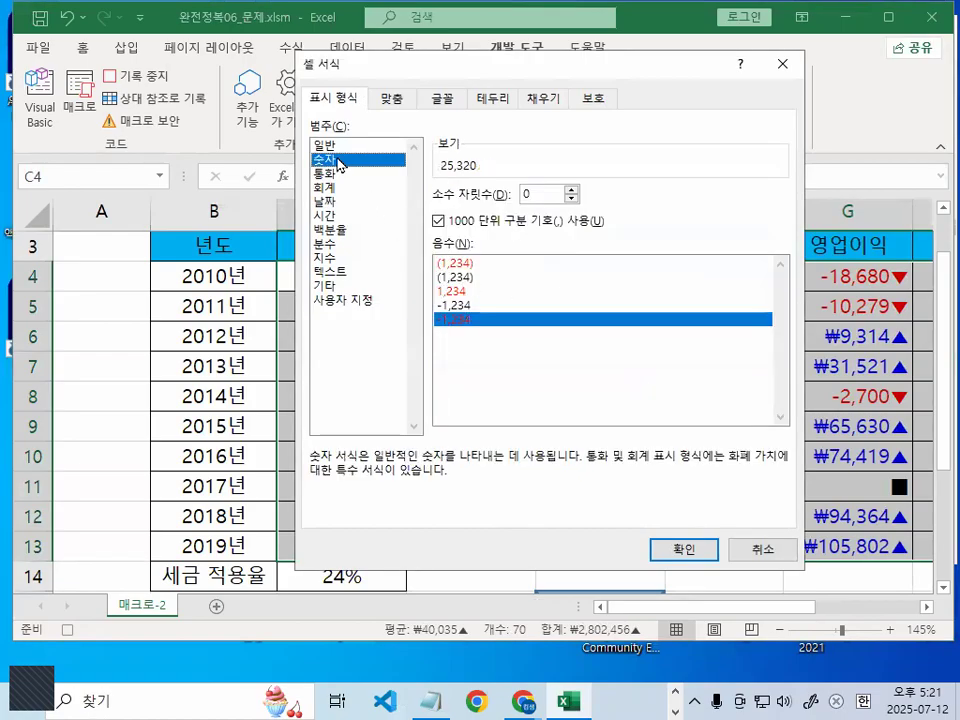
mouse_move(407, 160)
left_mouse_down()
mouse_move(295, 30)
mouse_move(380, 123)
left_mouse_up()
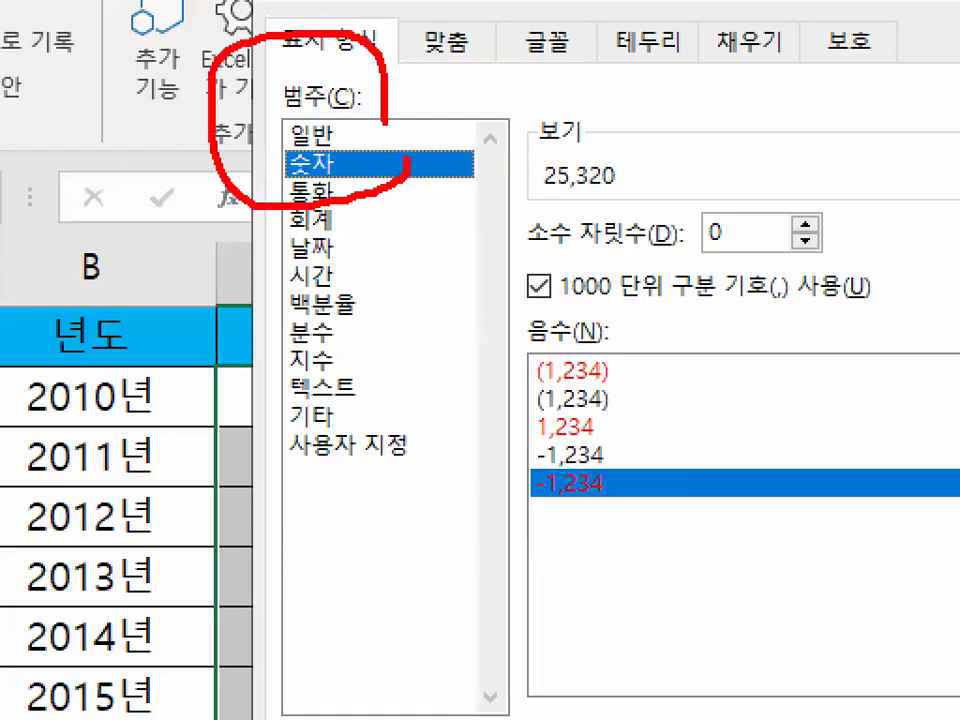
left_click_drag(553, 298, 868, 300)
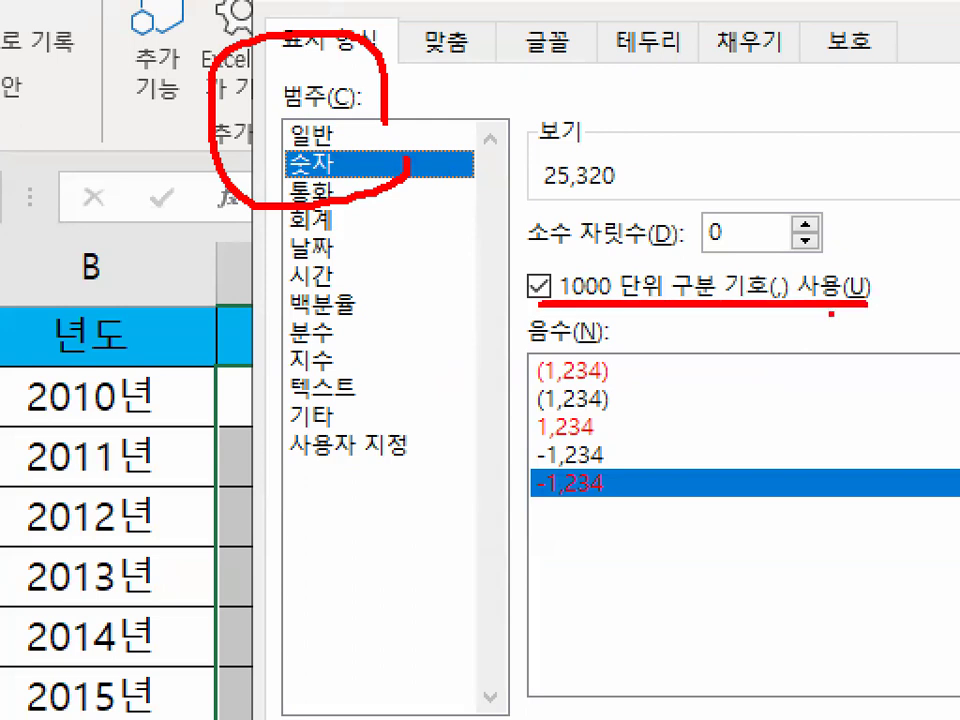
mouse_move(617, 460)
left_mouse_down()
mouse_move(530, 476)
mouse_move(515, 442)
mouse_move(615, 444)
mouse_move(628, 462)
left_mouse_up()
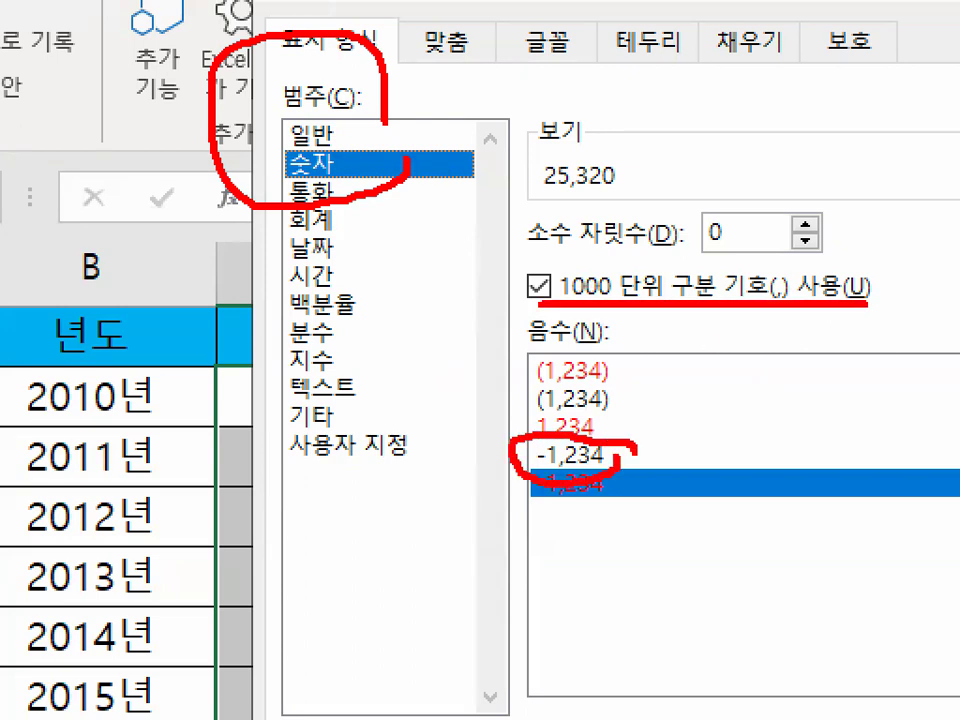
key("Escape")
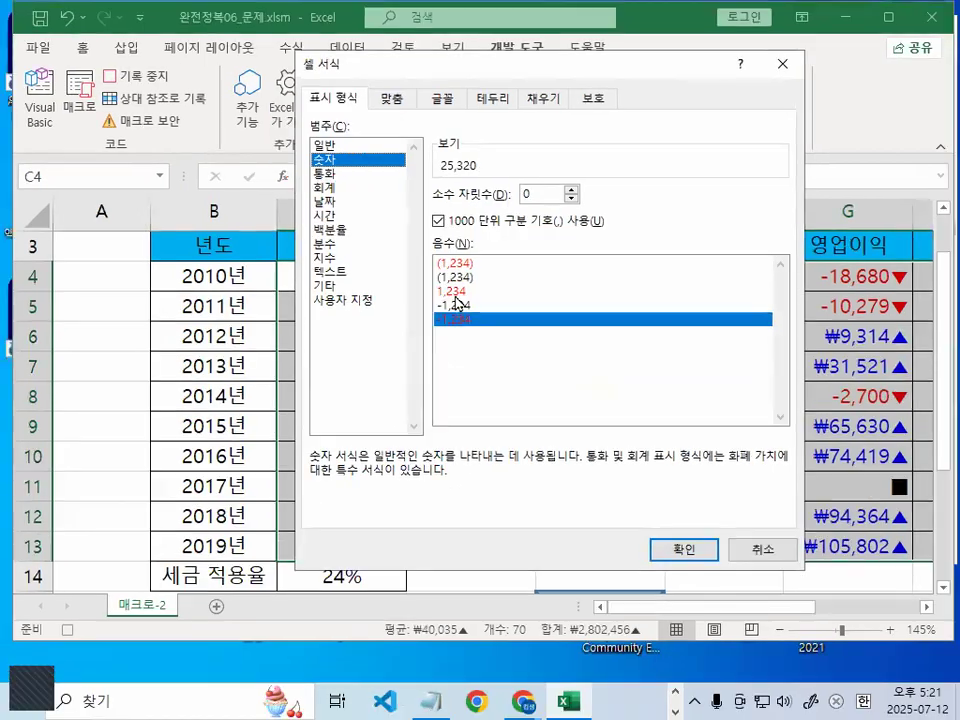
left_click(467, 306)
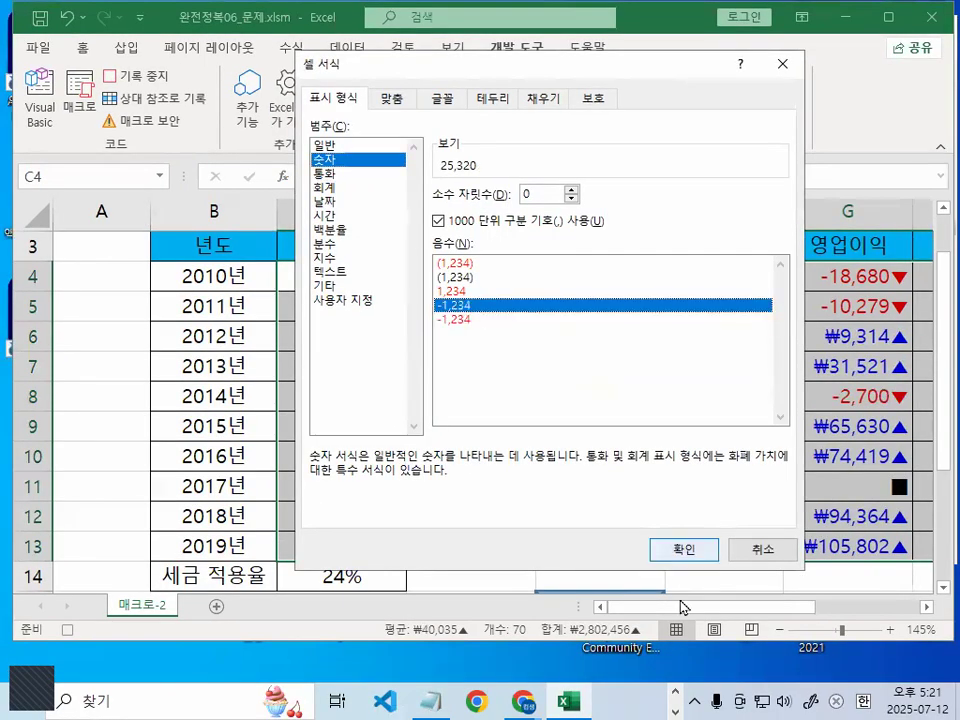
left_click(684, 549)
scroll(683, 488, "down", 2)
left_click(229, 488)
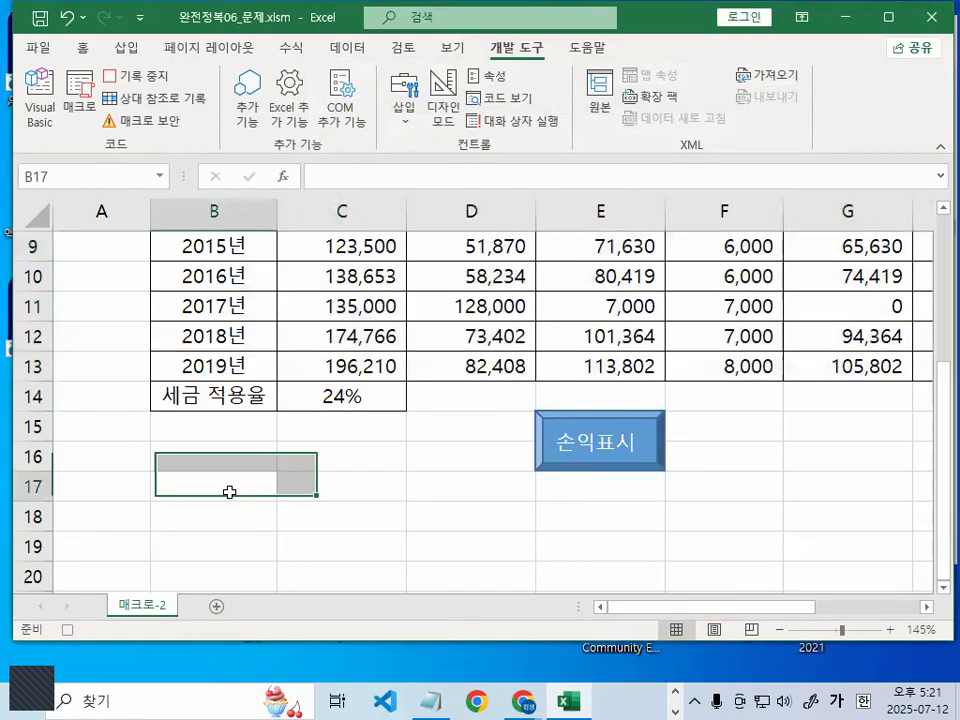
Stop the macro recording, then select cell G15
left_click(136, 77)
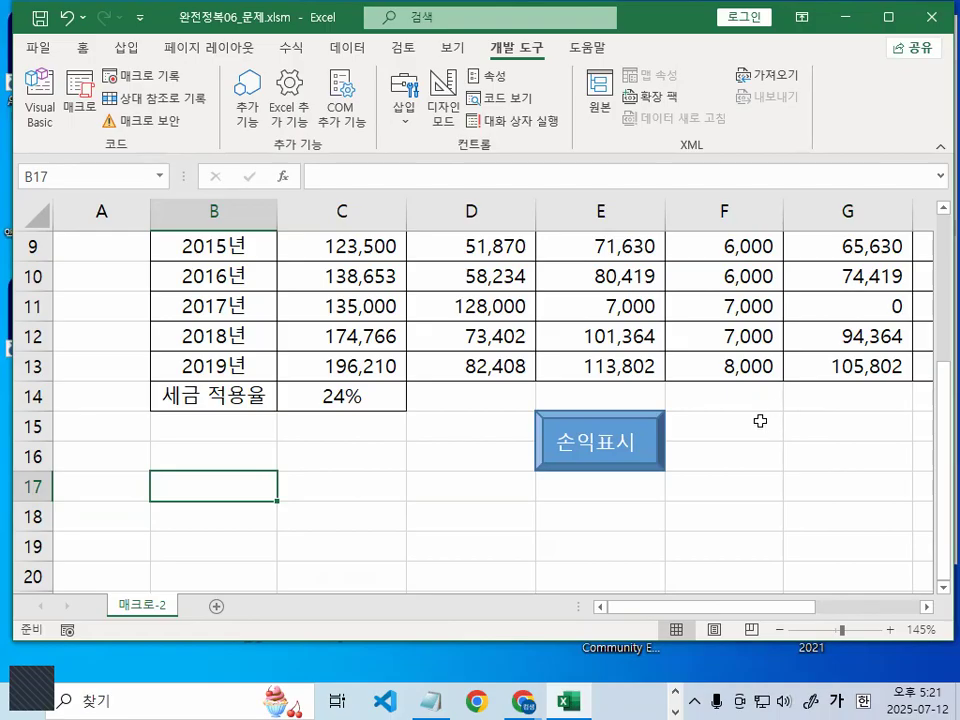
left_click(838, 425)
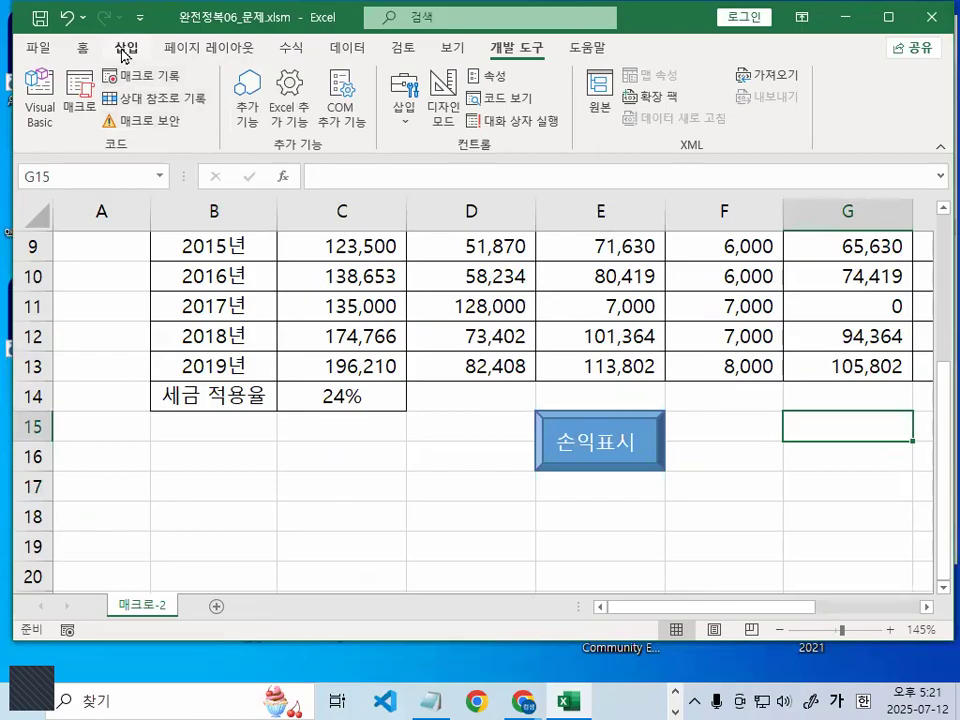
left_click(105, 37)
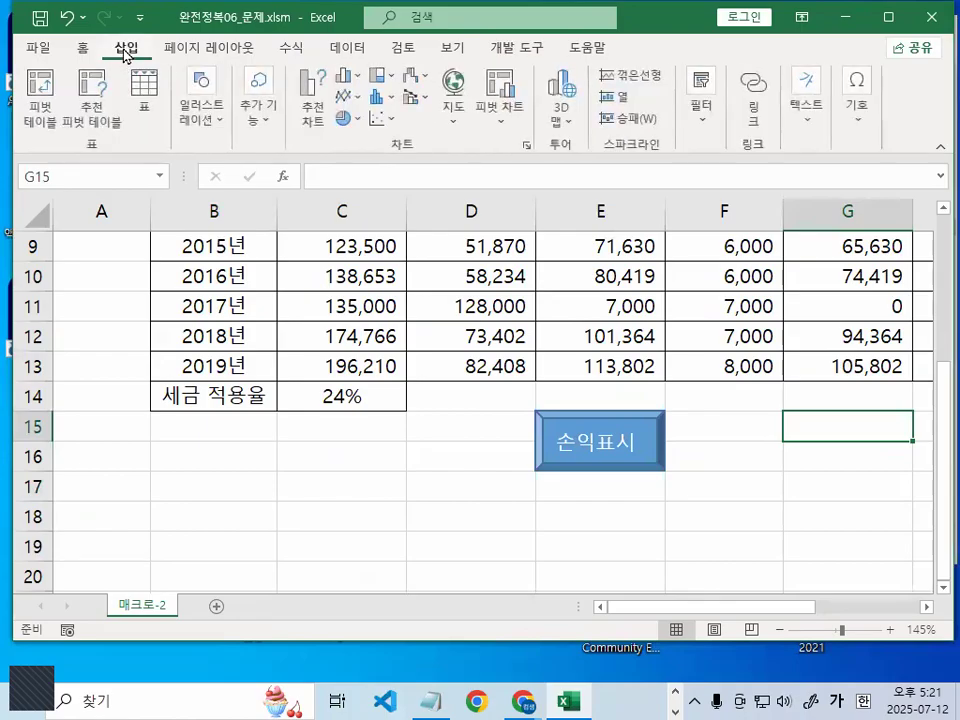
Choose the bevel rectangle from the 삽입 > 도형 gallery
left_click(205, 117)
left_click(236, 200)
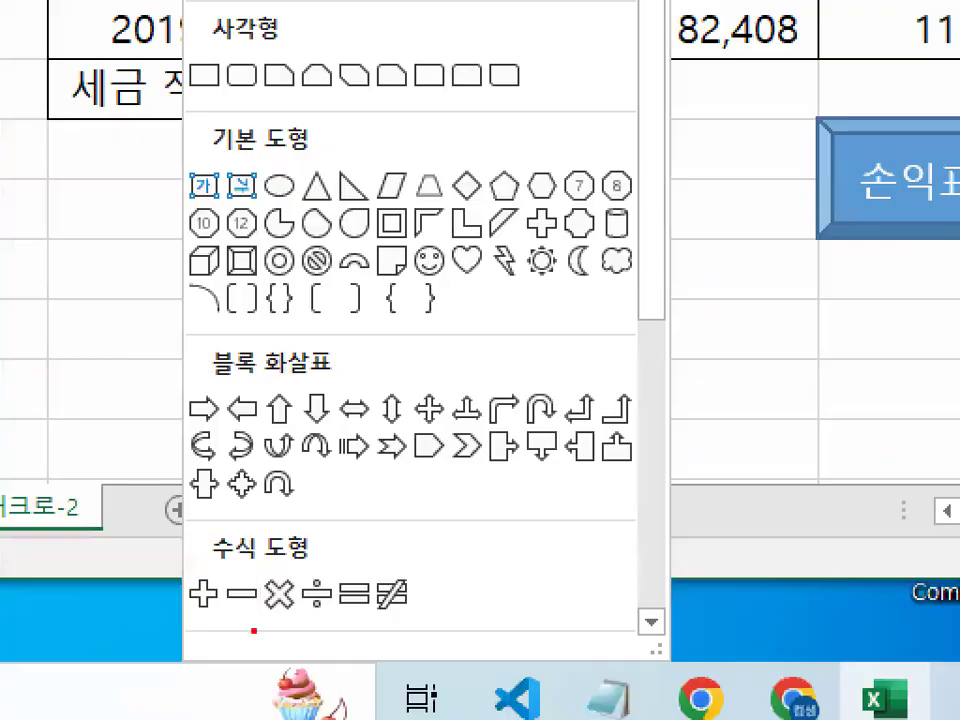
left_click_drag(188, 293, 657, 292)
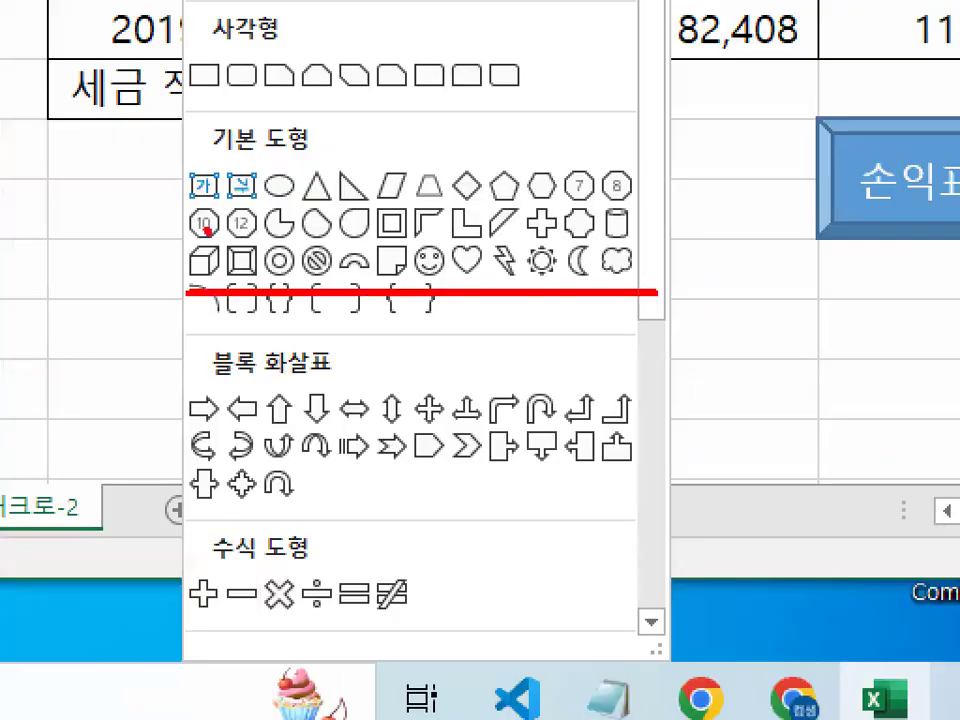
left_click_drag(162, 208, 216, 172)
mouse_move(285, 248)
left_mouse_down()
mouse_move(267, 274)
mouse_move(236, 212)
mouse_move(284, 262)
left_mouse_up()
key("Escape")
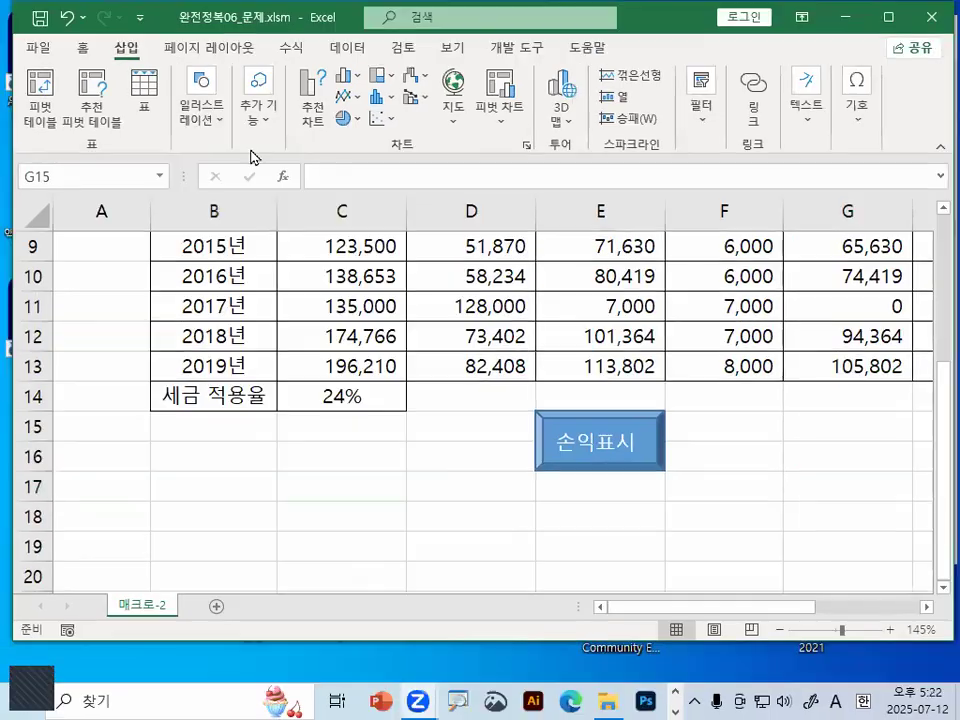
left_click(202, 112)
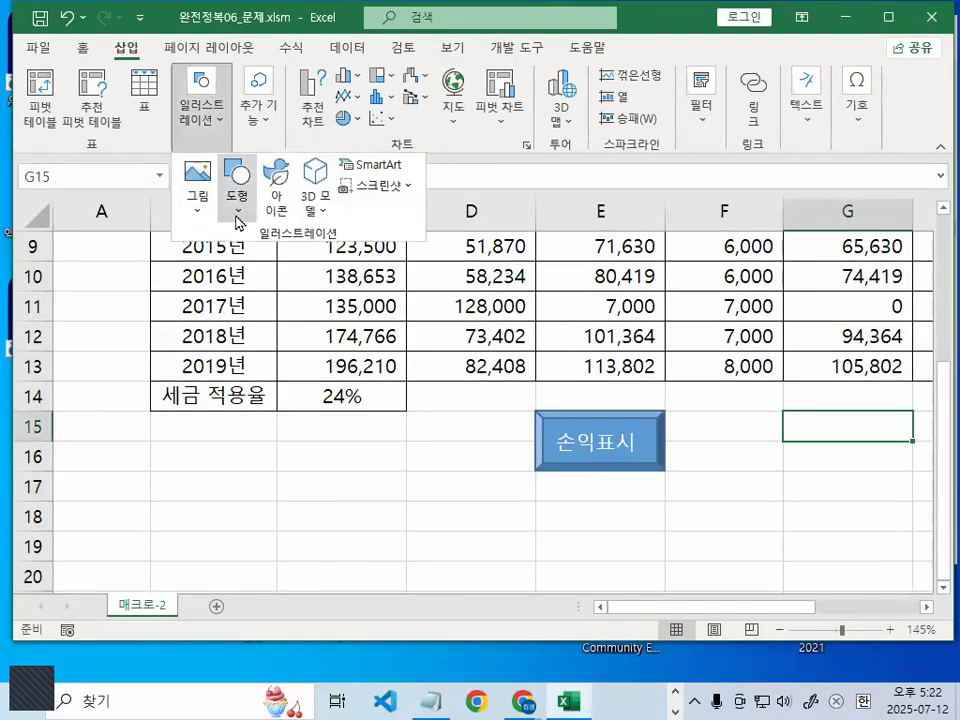
left_click(239, 218)
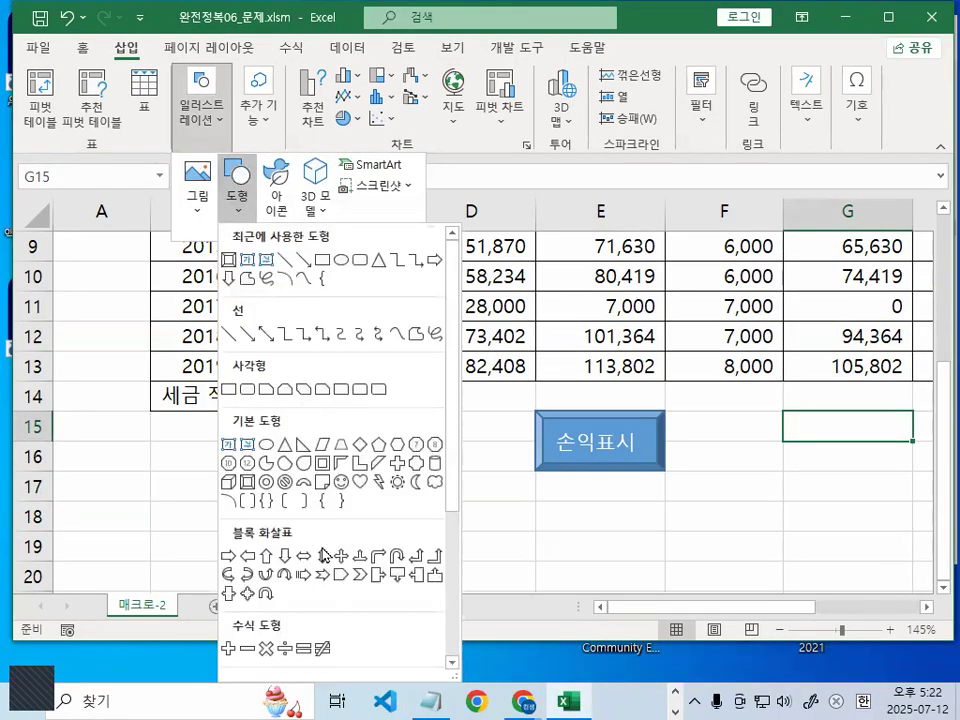
left_click(247, 481)
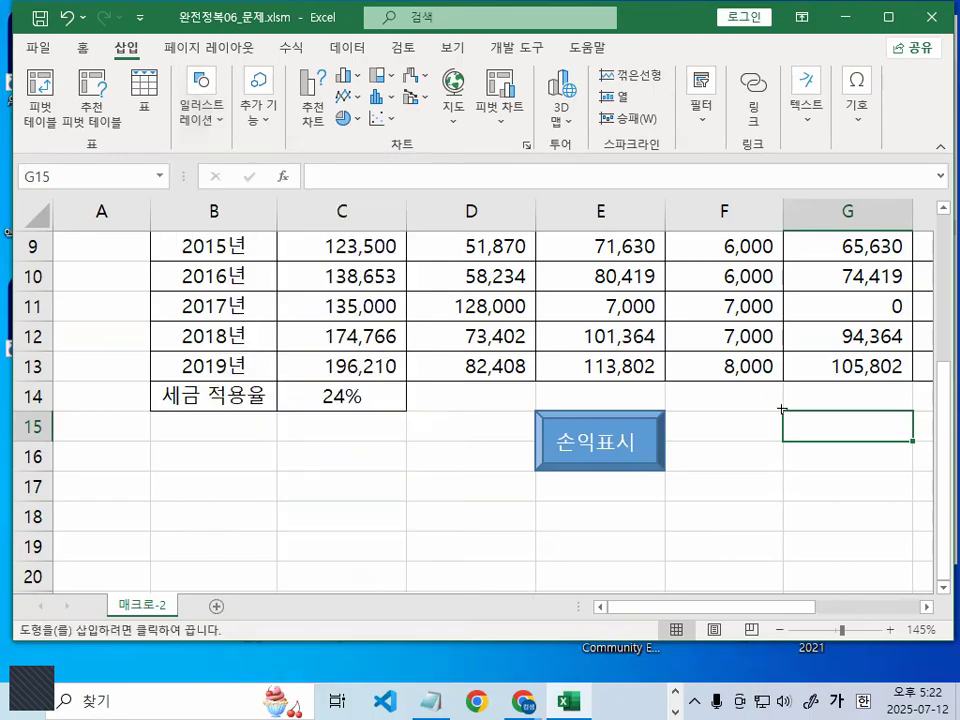
Draw the rectangle over G15:G16 and label it 표시해제
left_click_drag(782, 407, 670, 476)
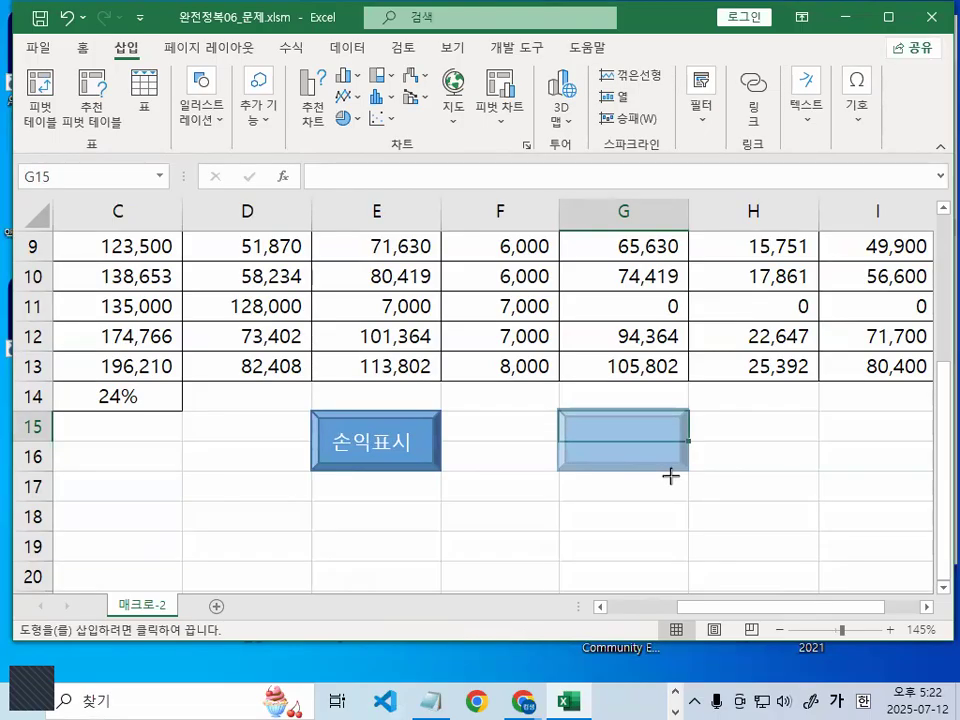
left_click_drag(670, 476, 670, 477)
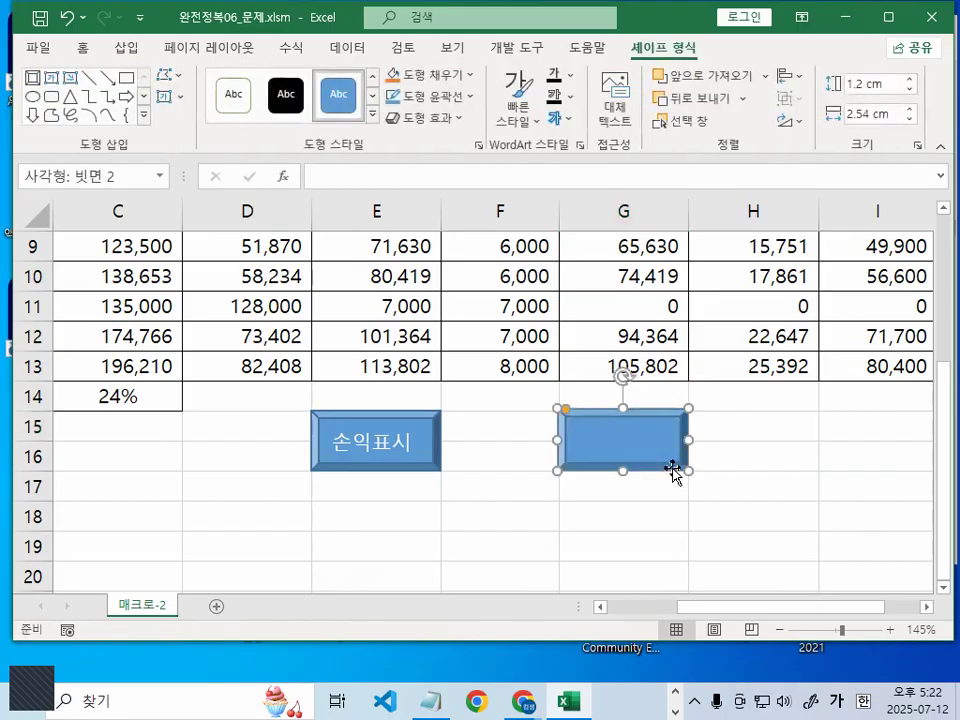
type("ㅍㅛ시해제")
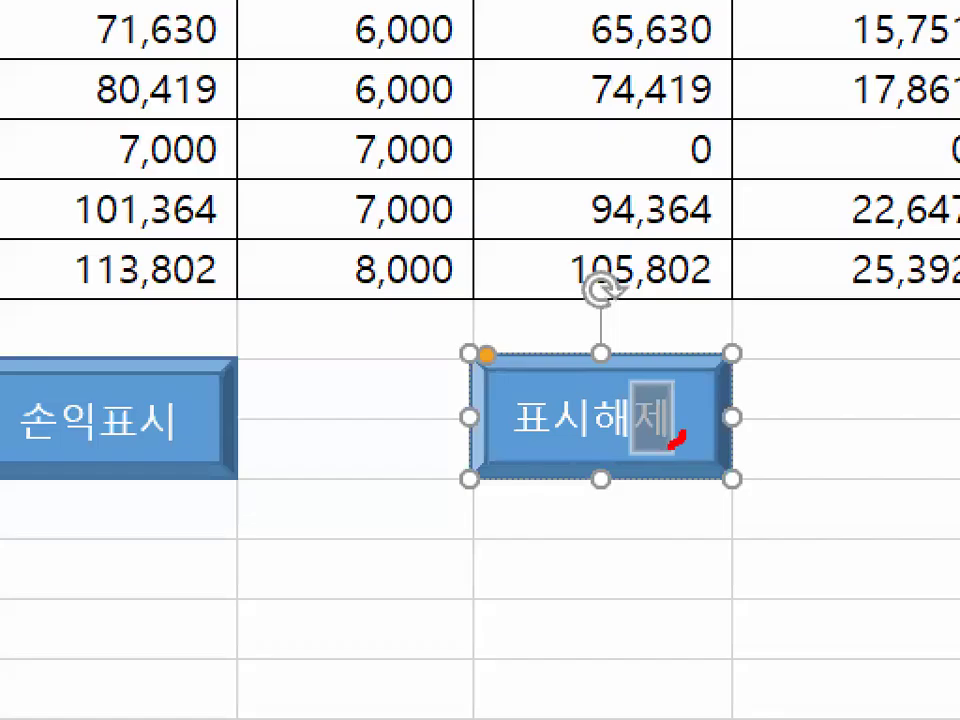
mouse_move(671, 447)
left_mouse_down()
mouse_move(502, 402)
mouse_move(638, 379)
mouse_move(642, 409)
left_mouse_up()
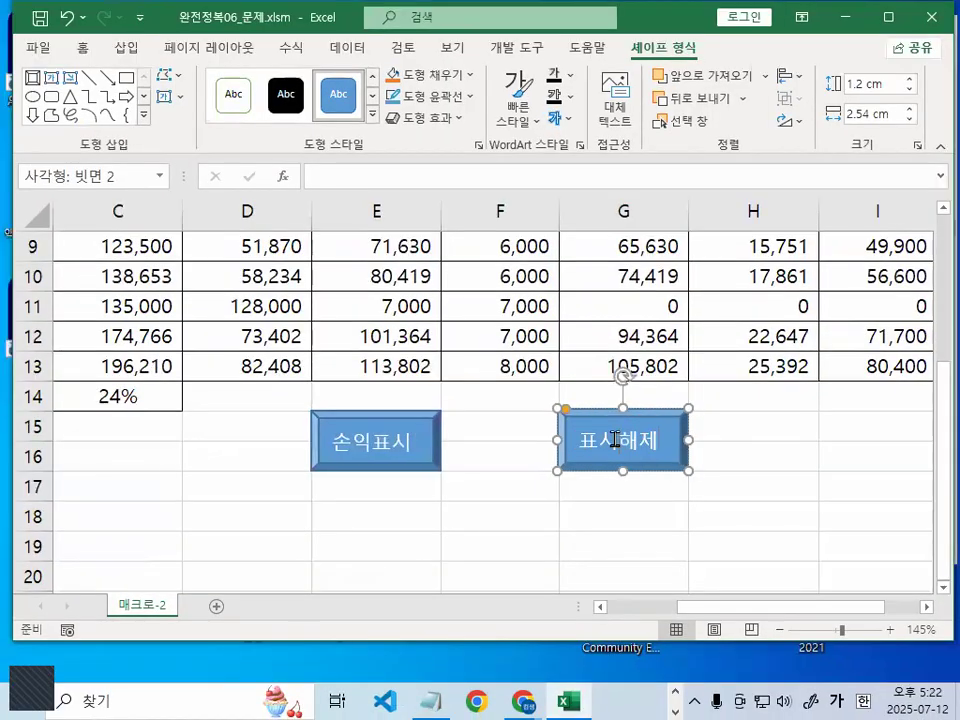
Assign the 표시해제 macro to the 표시해제 shape via 매크로 지정
right_click(616, 437)
left_click(728, 607)
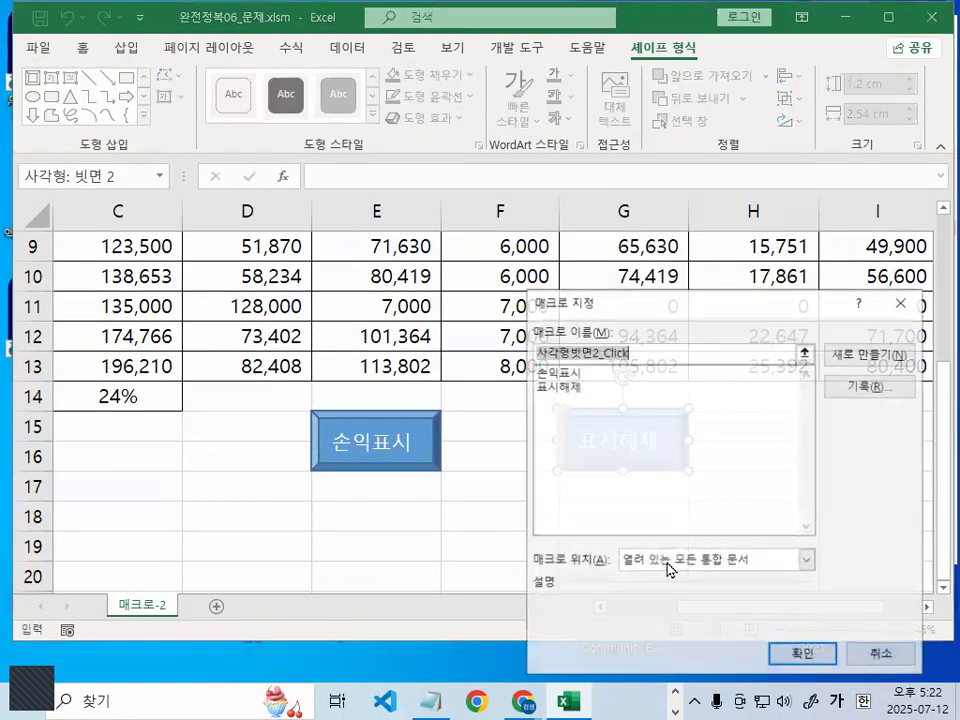
left_click(570, 386)
mouse_move(581, 396)
left_mouse_down()
mouse_move(562, 398)
mouse_move(550, 380)
mouse_move(583, 380)
left_mouse_up()
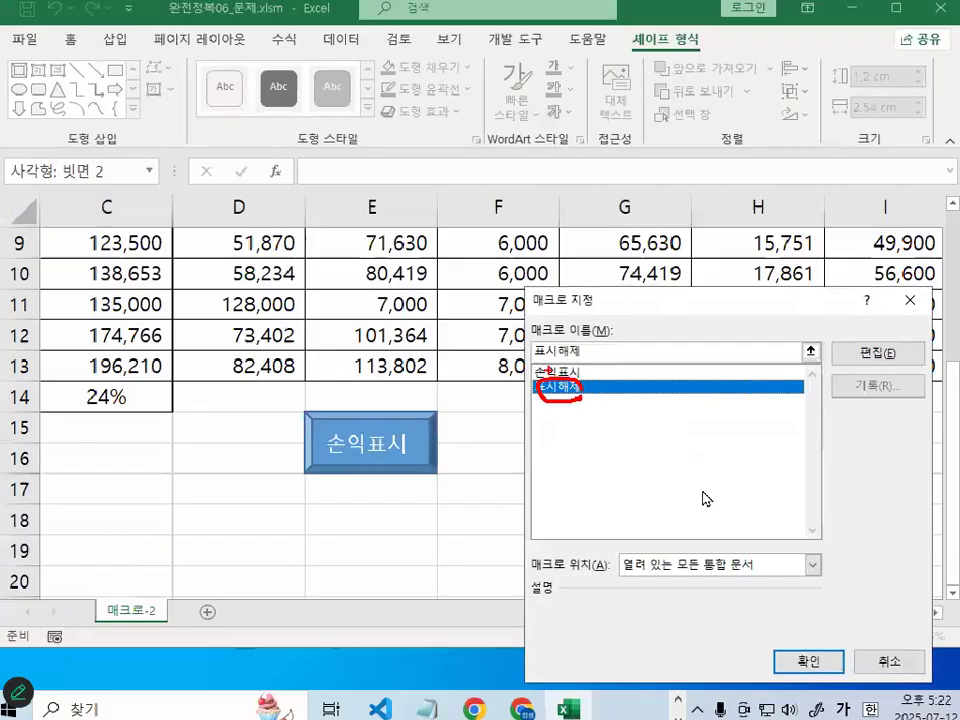
left_click(868, 717)
left_click(735, 488)
Test the 손익표시 and 표시해제 buttons on the table's formatting
left_click(542, 542)
left_click(302, 516)
scroll(368, 545, "up", 2)
scroll(424, 527, "down", 2)
left_click(422, 446)
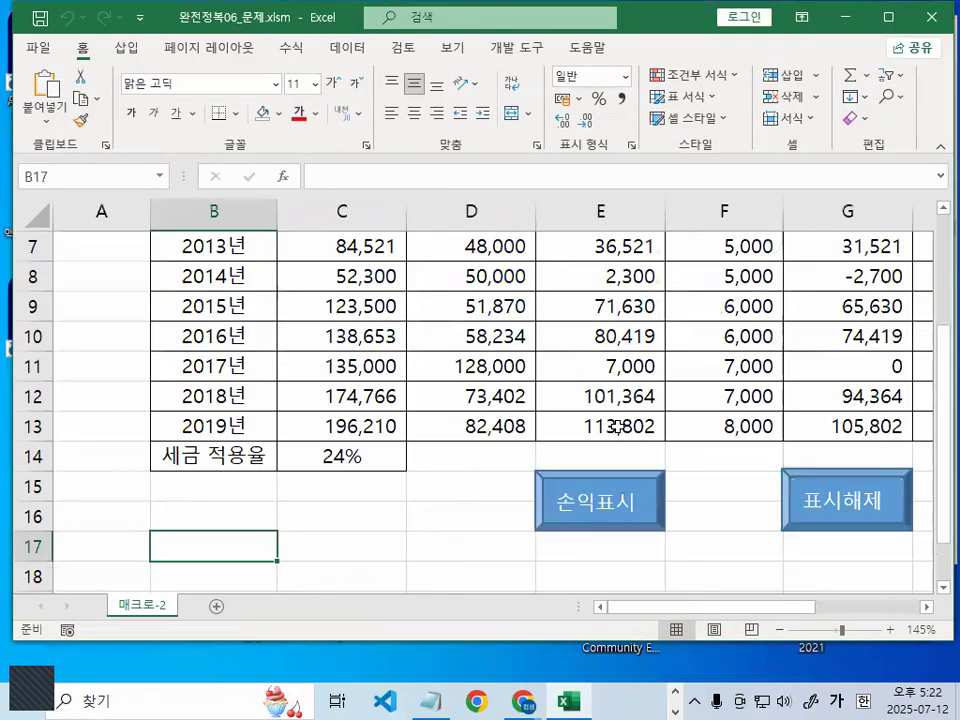
left_click(581, 508)
left_click(787, 487)
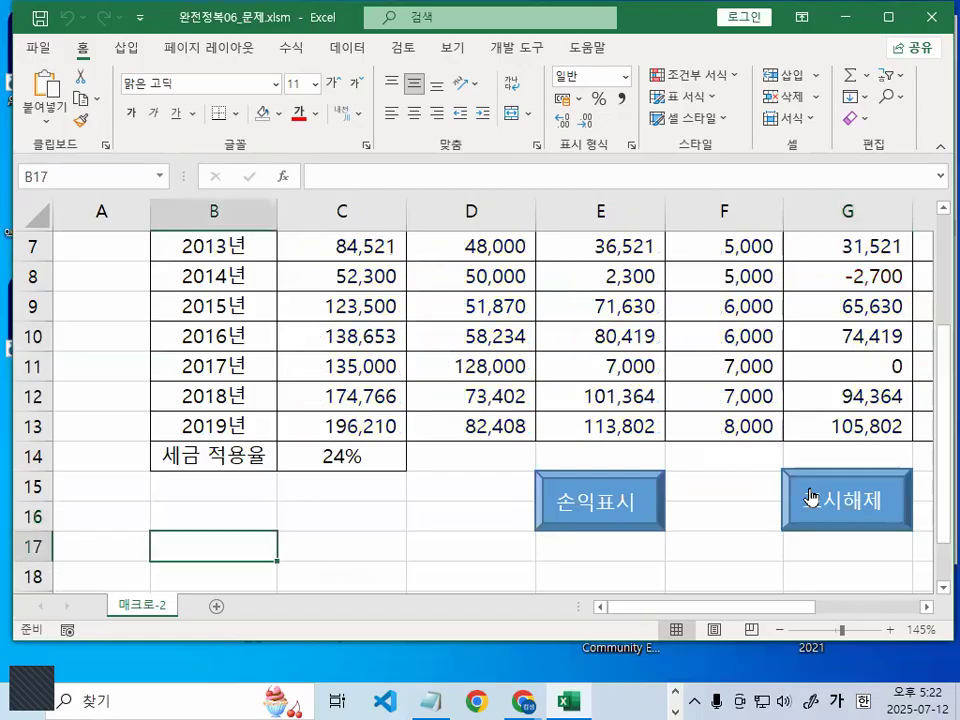
left_click(707, 499)
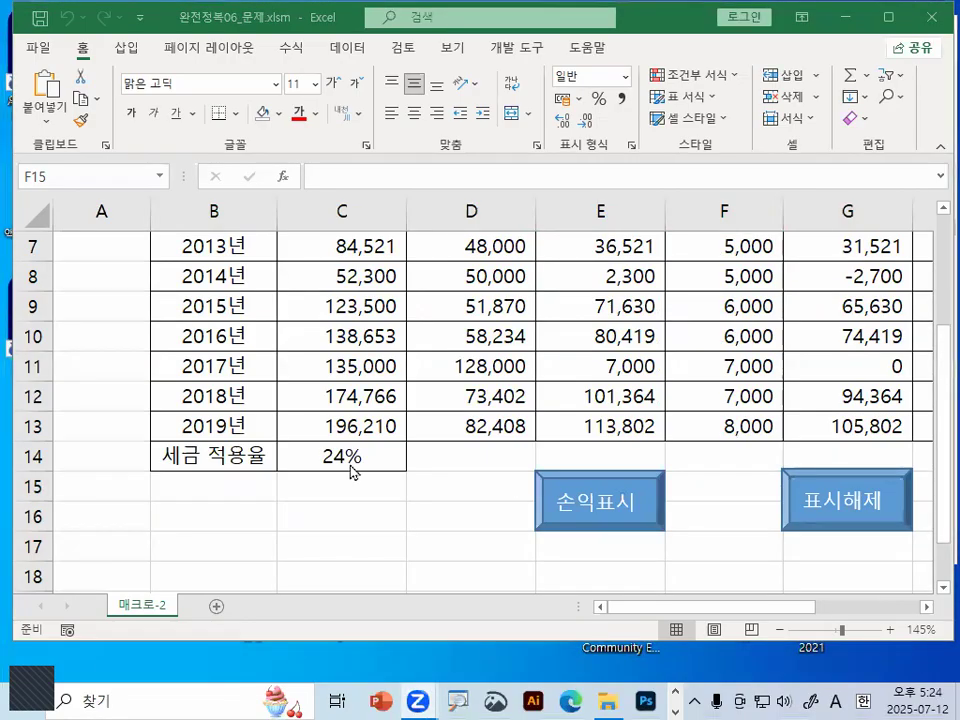
left_click(381, 512)
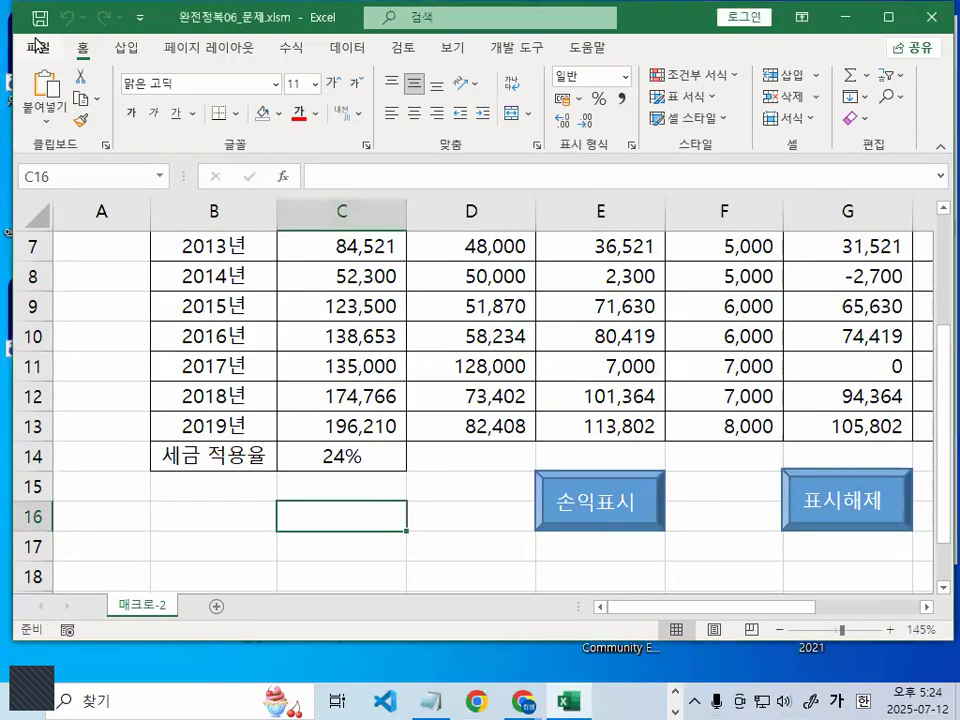
Close the workbook without saving and go to File > 열기
left_click(37, 45)
left_click(70, 540)
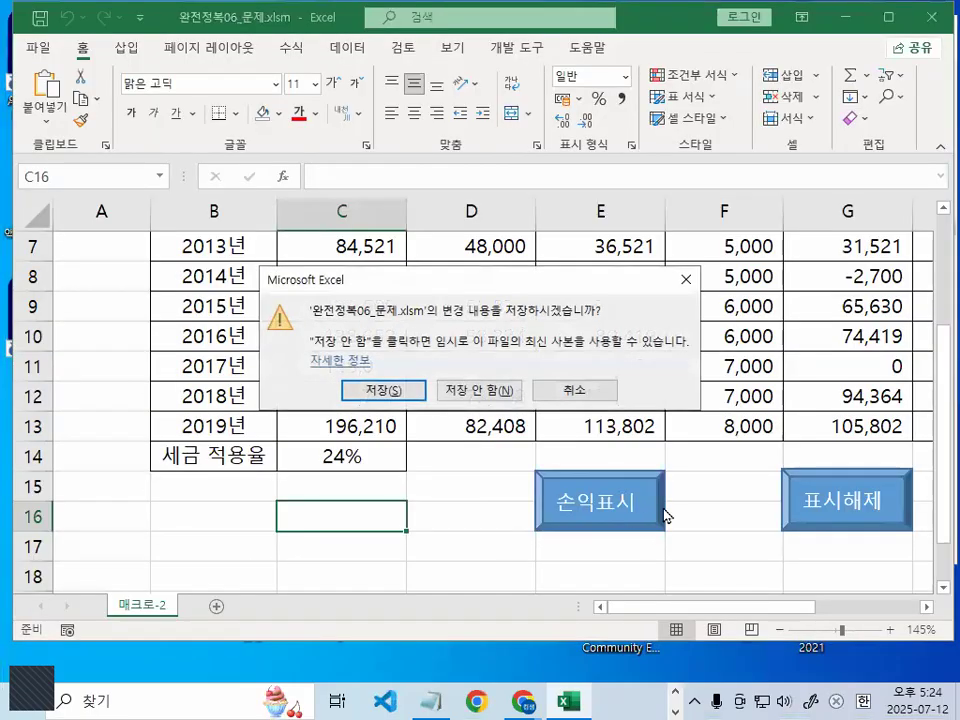
left_click(508, 390)
left_click(41, 50)
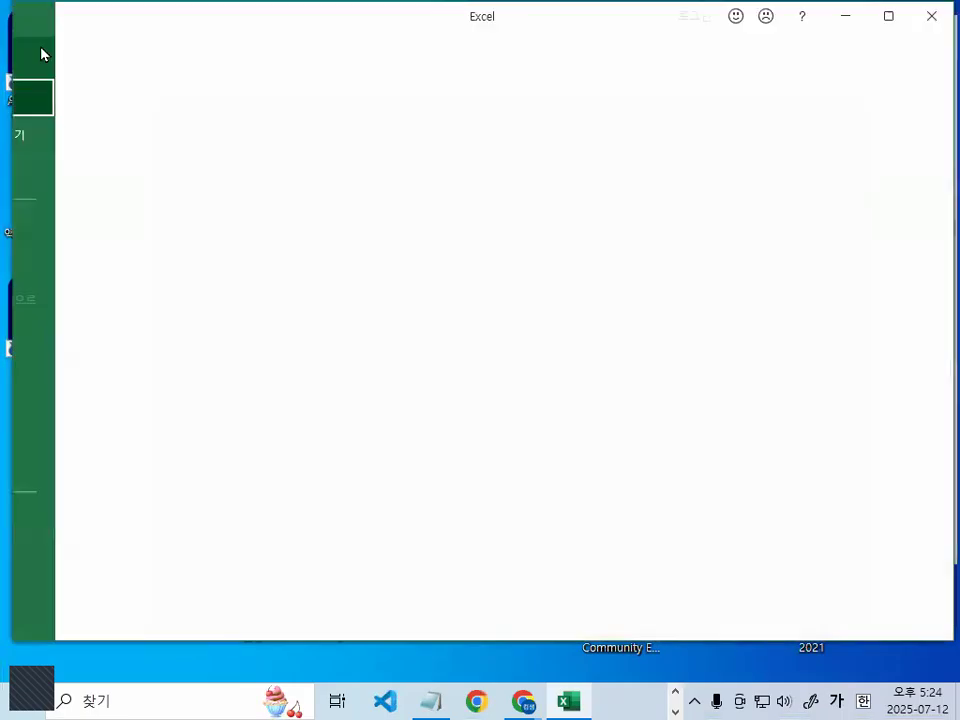
left_click(77, 171)
Browse to the C:\엑셀교재기출보충자료_실습파일 folder
left_click(238, 321)
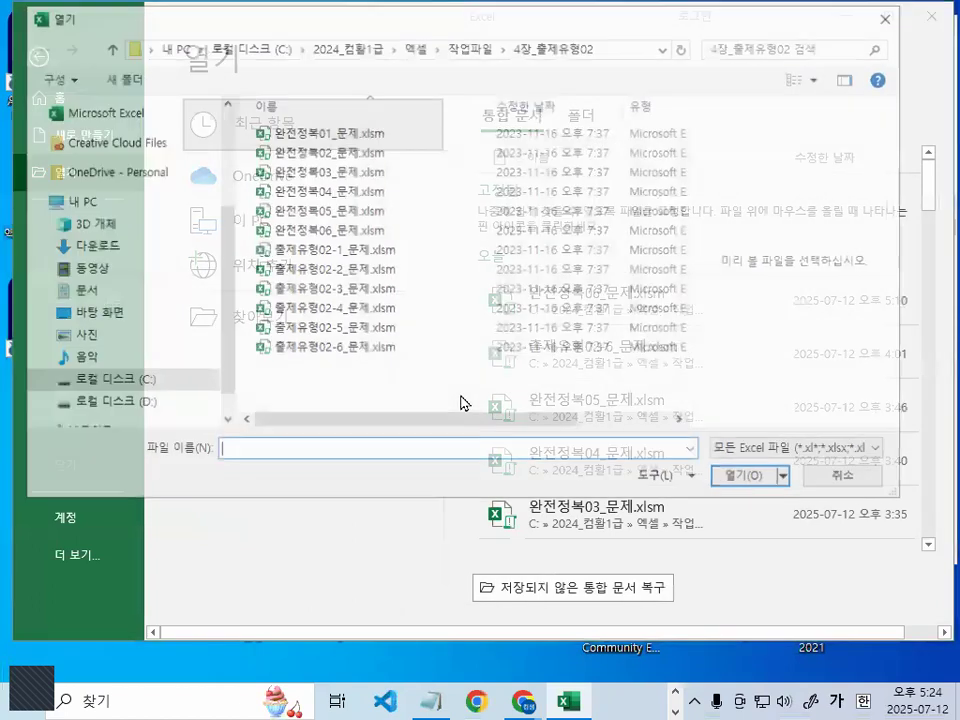
left_click(110, 403)
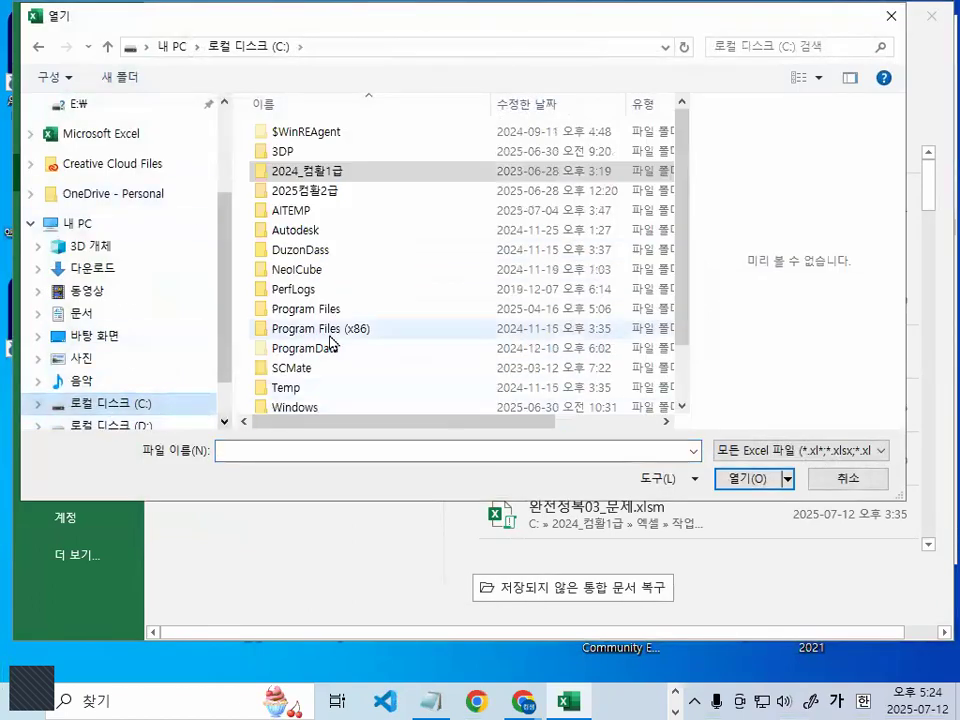
scroll(333, 343, "down", 3)
key("ctrl+1")
left_click(311, 396)
left_click_drag(222, 384, 580, 384)
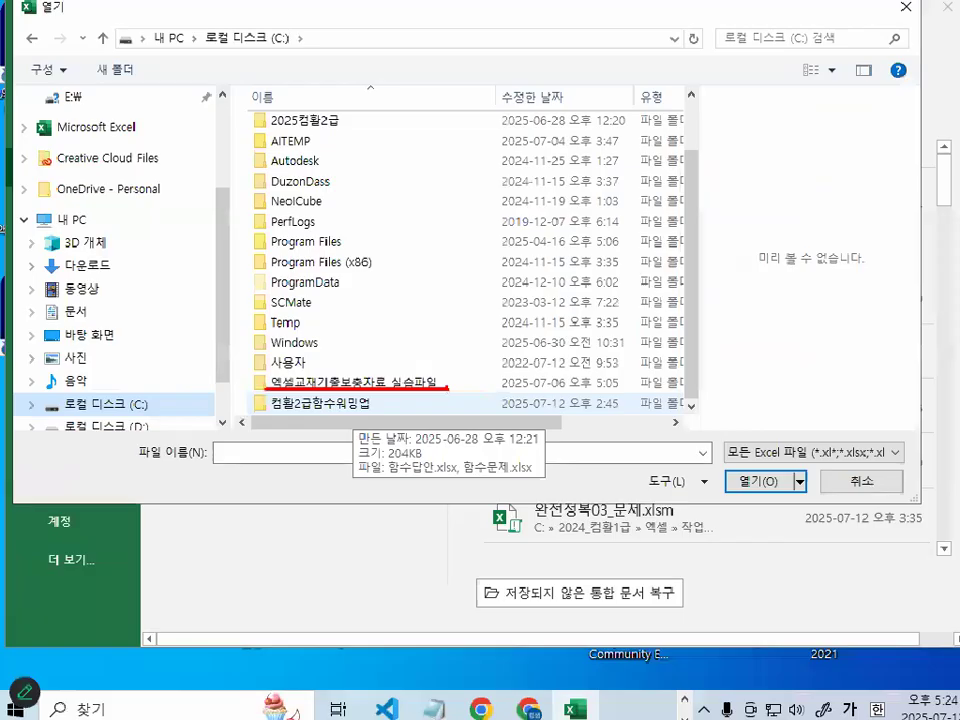
key("Escape")
double_click(315, 383)
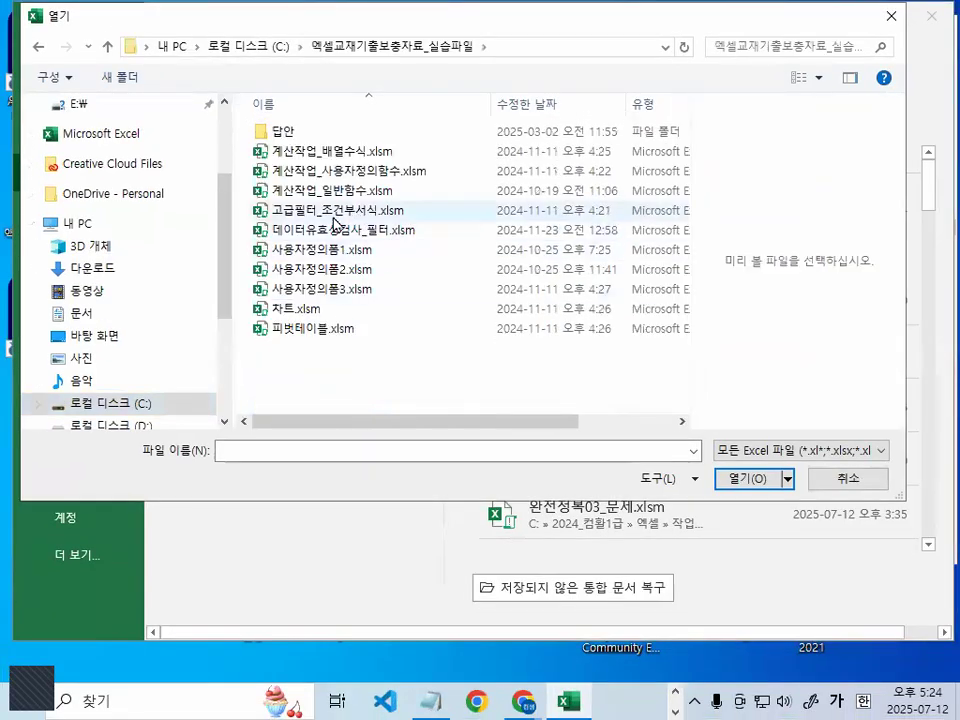
Open the 사용자정의폼1.xlsm workbook
key("ctrl+1")
left_click(314, 258)
left_click_drag(249, 252, 390, 252)
key("Escape")
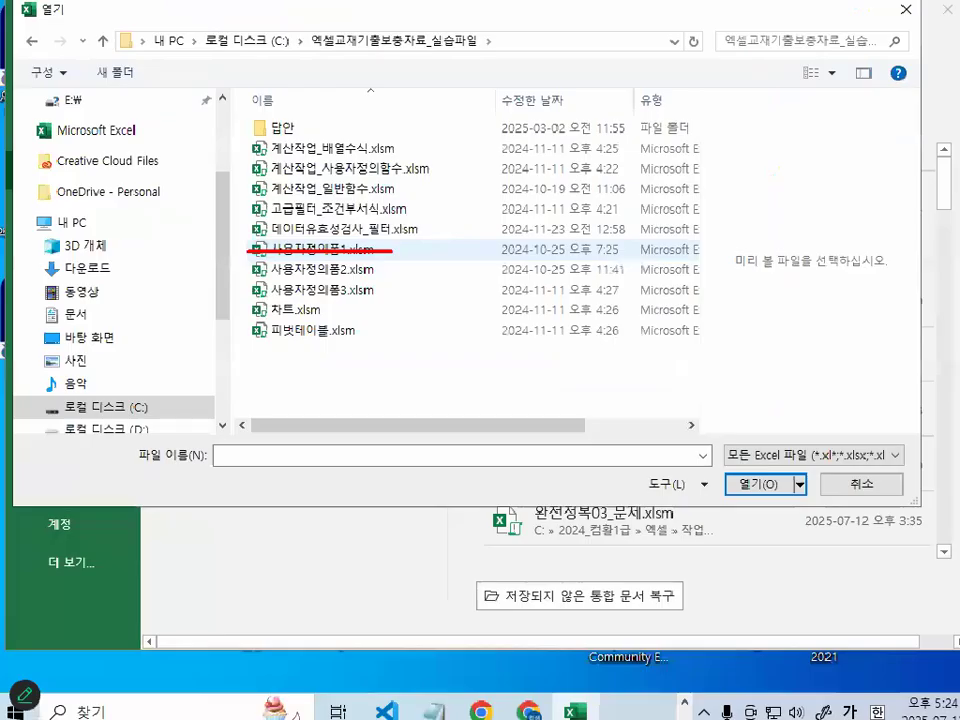
double_click(322, 249)
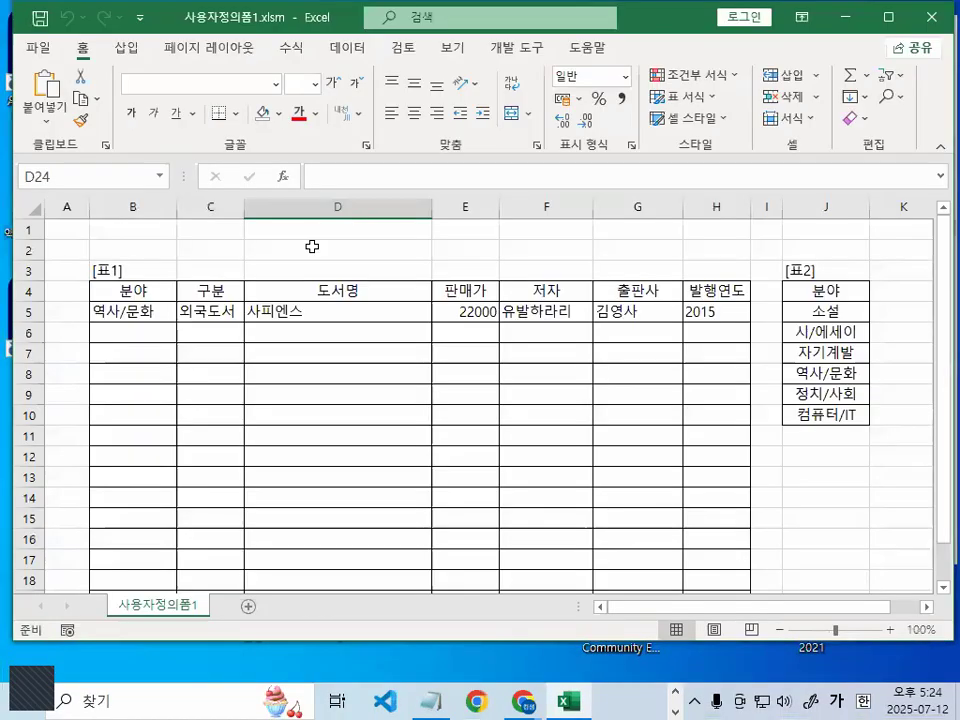
scroll(449, 490, "up", 3)
left_click(480, 444)
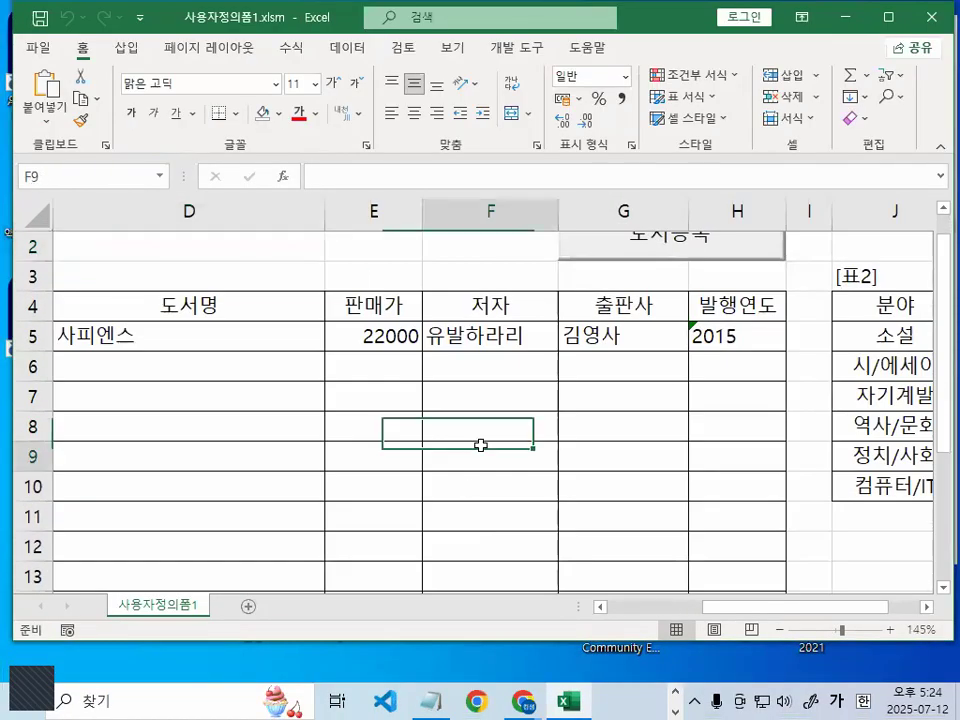
left_click(467, 375)
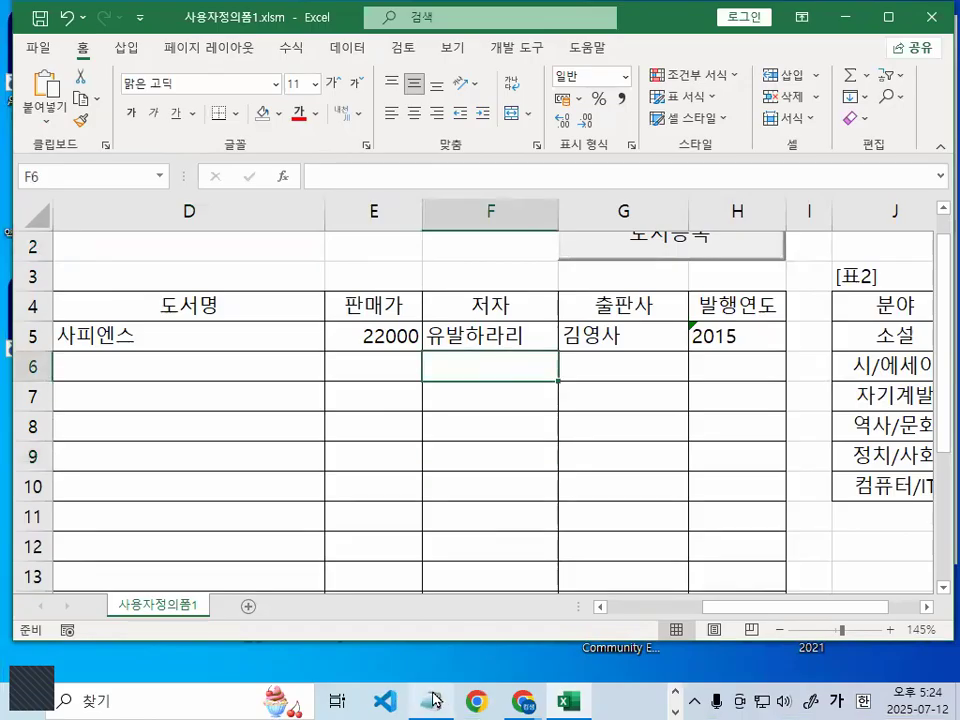
Switch to Notepad and read the 기타작업3_사용자정의폼 notes
left_click(433, 700)
scroll(426, 362, "down", 3)
scroll(426, 364, "down", 1)
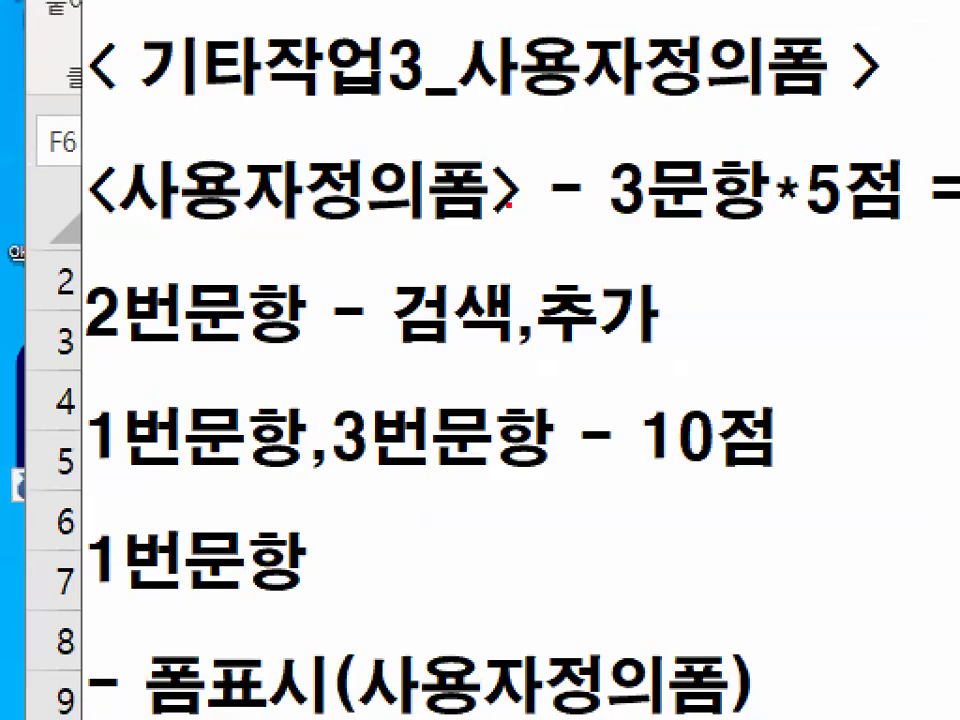
left_click_drag(562, 229, 827, 228)
left_click_drag(931, 212, 893, 198)
key("Escape")
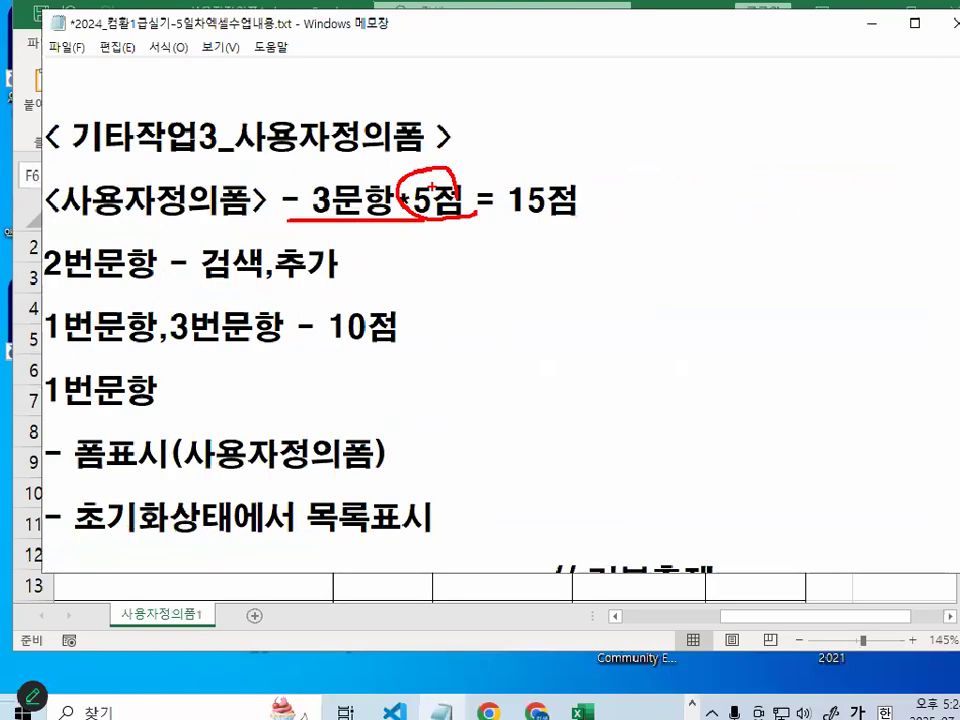
key("ctrl+2")
left_click_drag(498, 217, 562, 217)
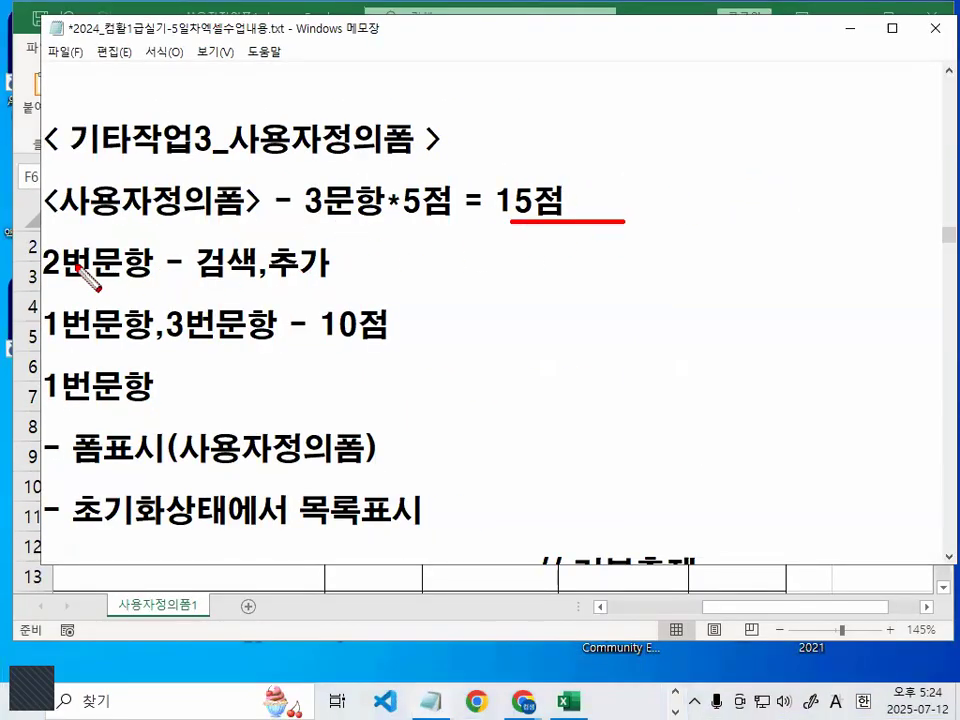
key("Escape")
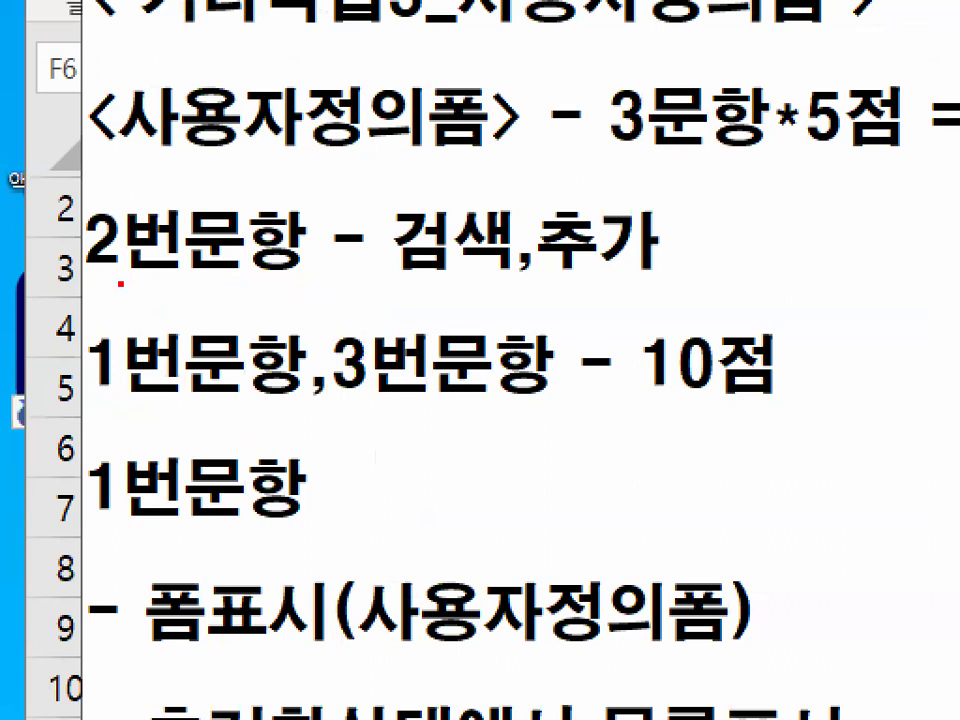
left_click_drag(54, 282, 338, 283)
mouse_move(778, 182)
left_mouse_down()
mouse_move(778, 236)
mouse_move(765, 268)
left_mouse_up()
left_click_drag(762, 216, 805, 214)
mouse_move(800, 287)
left_mouse_down()
mouse_move(905, 283)
mouse_move(875, 295)
left_mouse_up()
mouse_move(589, 296)
left_mouse_down()
mouse_move(400, 208)
mouse_move(512, 270)
left_mouse_up()
left_click_drag(635, 271, 645, 260)
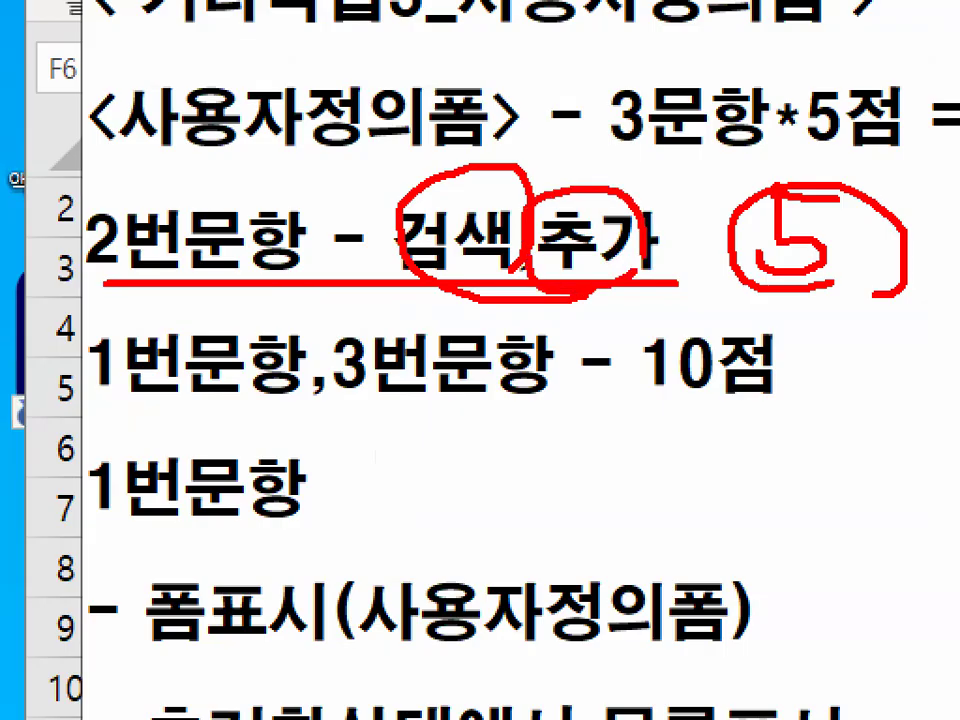
key("Escape")
key("ctrl+2")
mouse_move(34, 255)
left_mouse_down()
mouse_move(320, 268)
mouse_move(314, 259)
left_mouse_up()
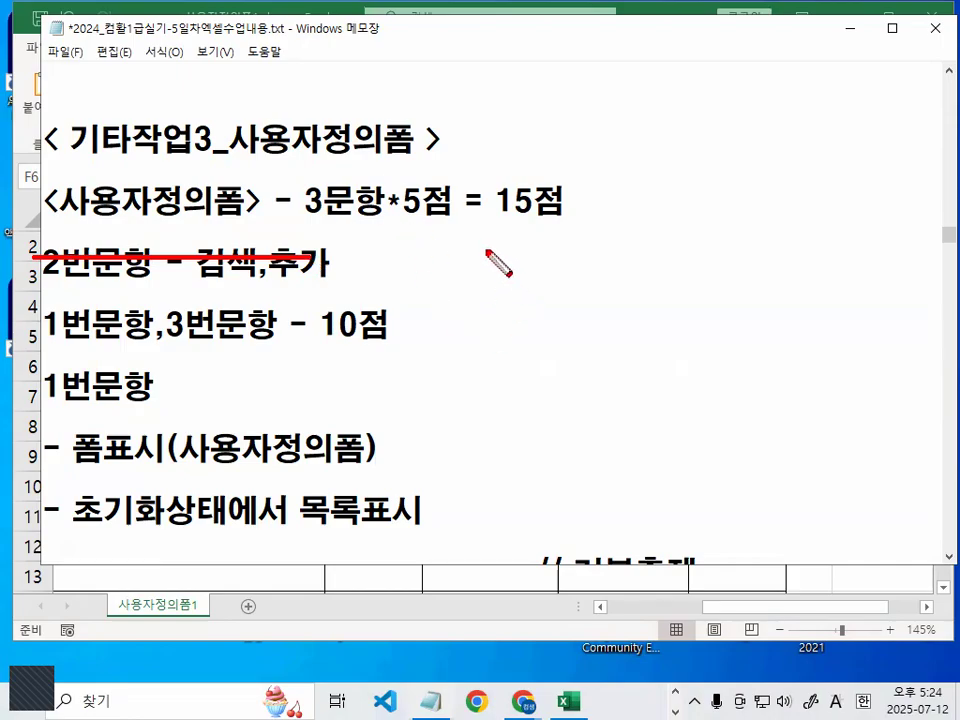
mouse_move(549, 250)
left_mouse_down()
mouse_move(600, 323)
mouse_move(551, 331)
left_mouse_up()
mouse_move(715, 258)
left_mouse_down()
mouse_move(683, 357)
mouse_move(673, 318)
left_mouse_up()
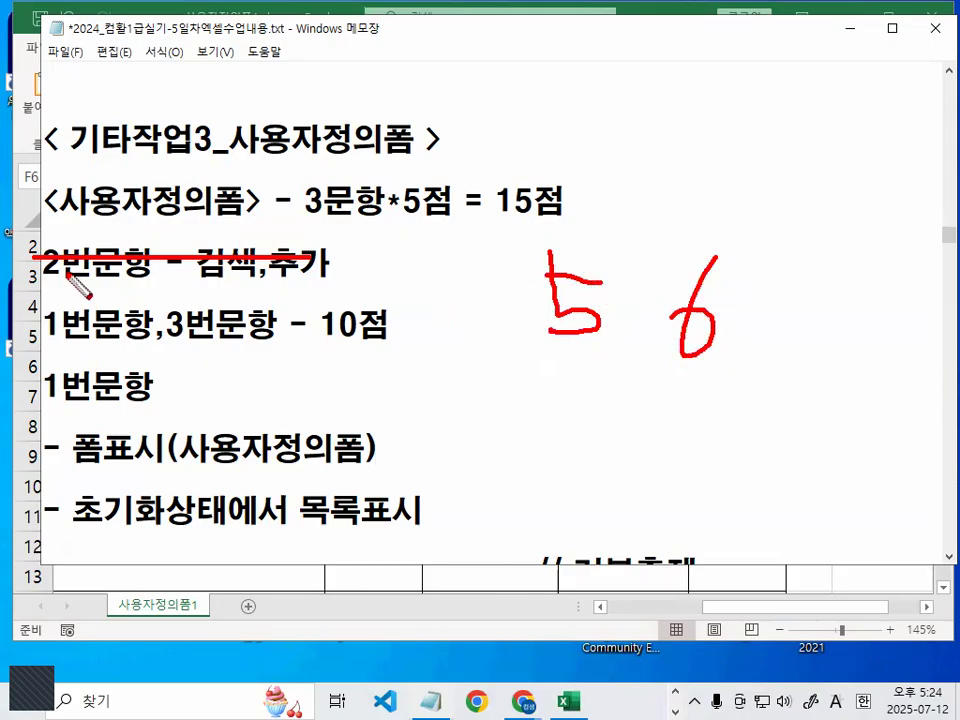
key("Escape")
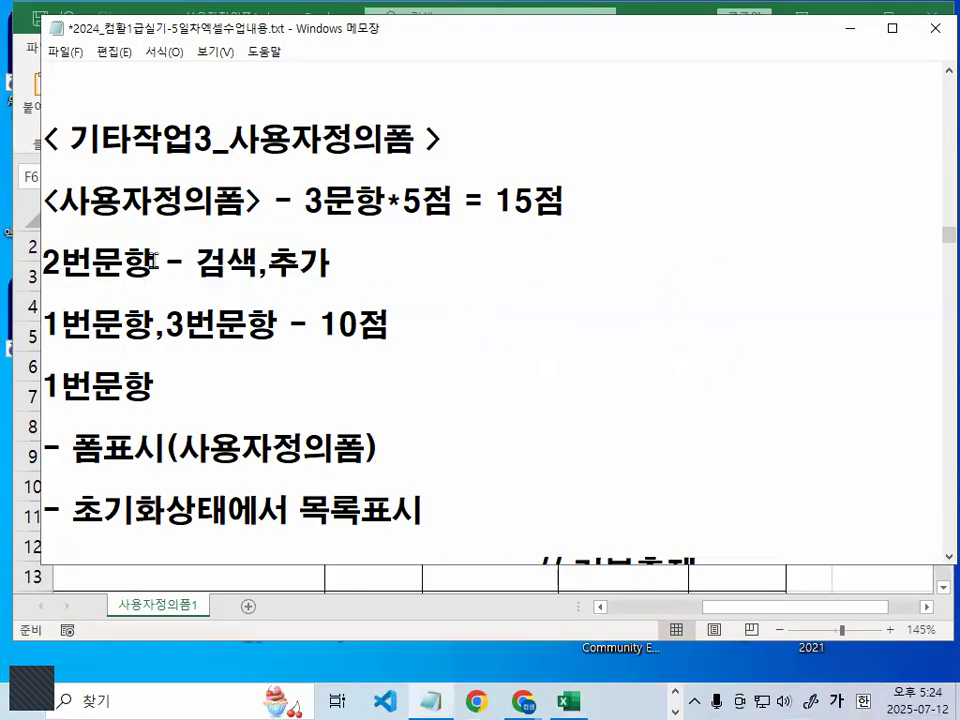
key("ctrl+2")
left_click_drag(46, 270, 377, 268)
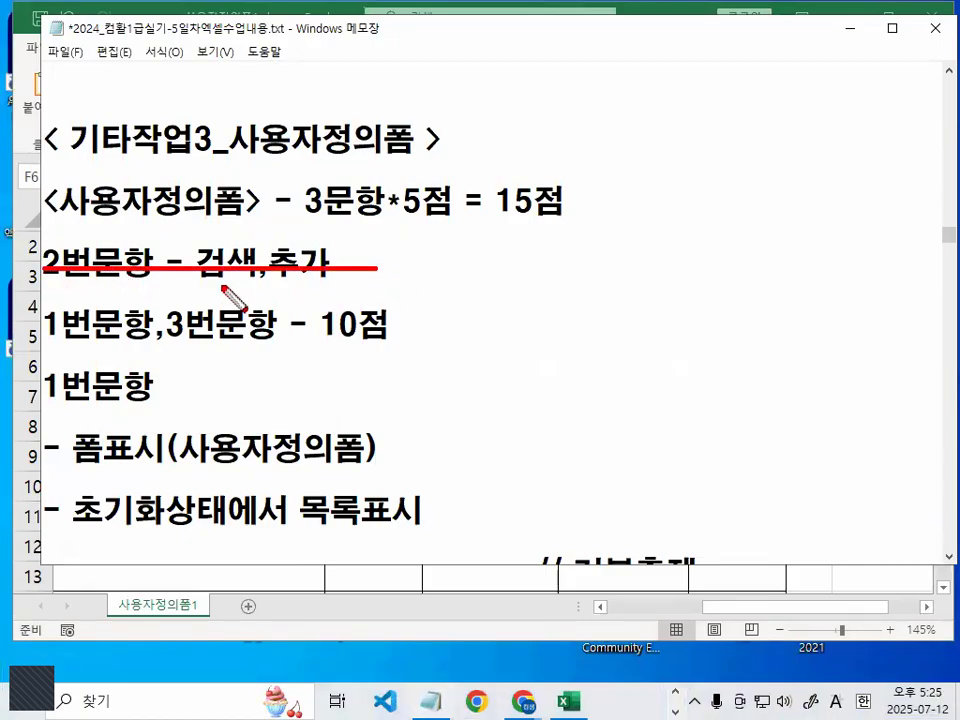
mouse_move(44, 265)
left_mouse_down()
mouse_move(316, 247)
mouse_move(320, 236)
left_mouse_up()
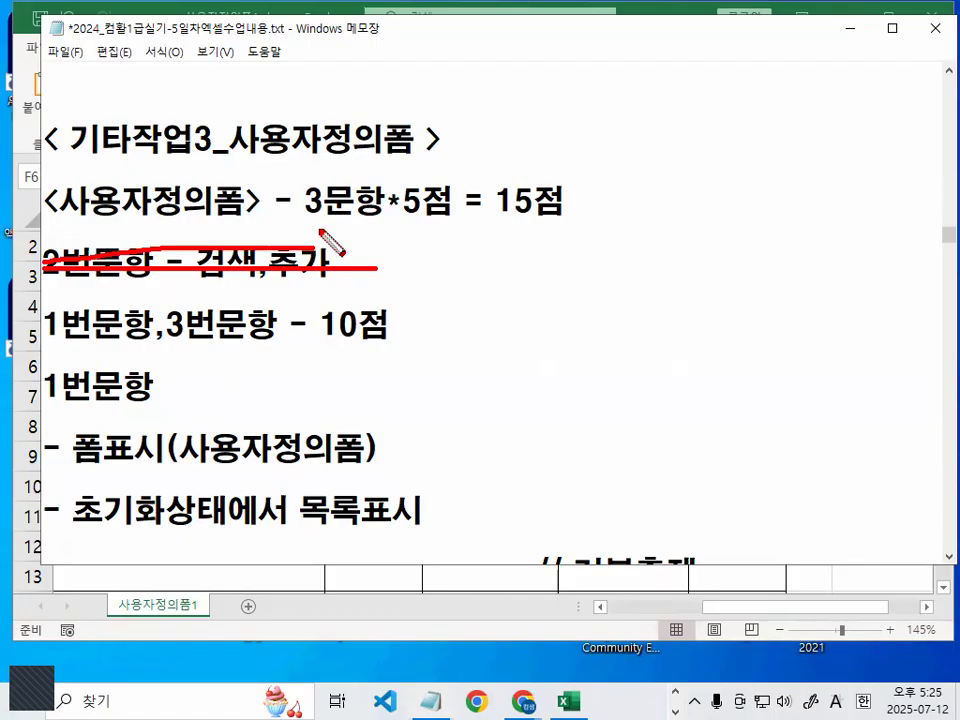
key("Escape")
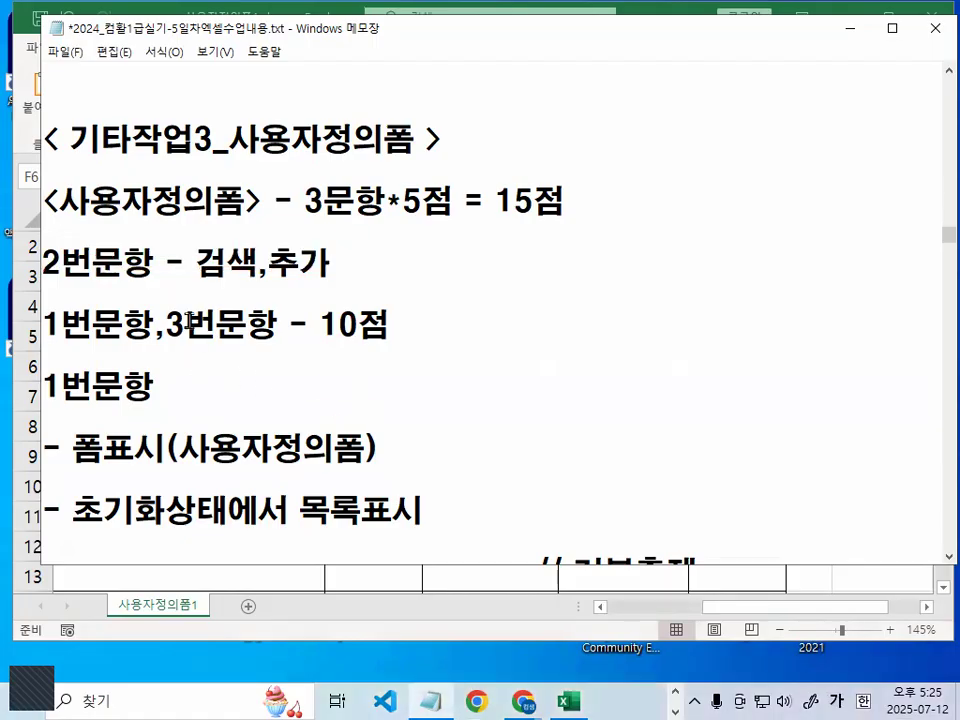
left_click_drag(41, 260, 331, 264)
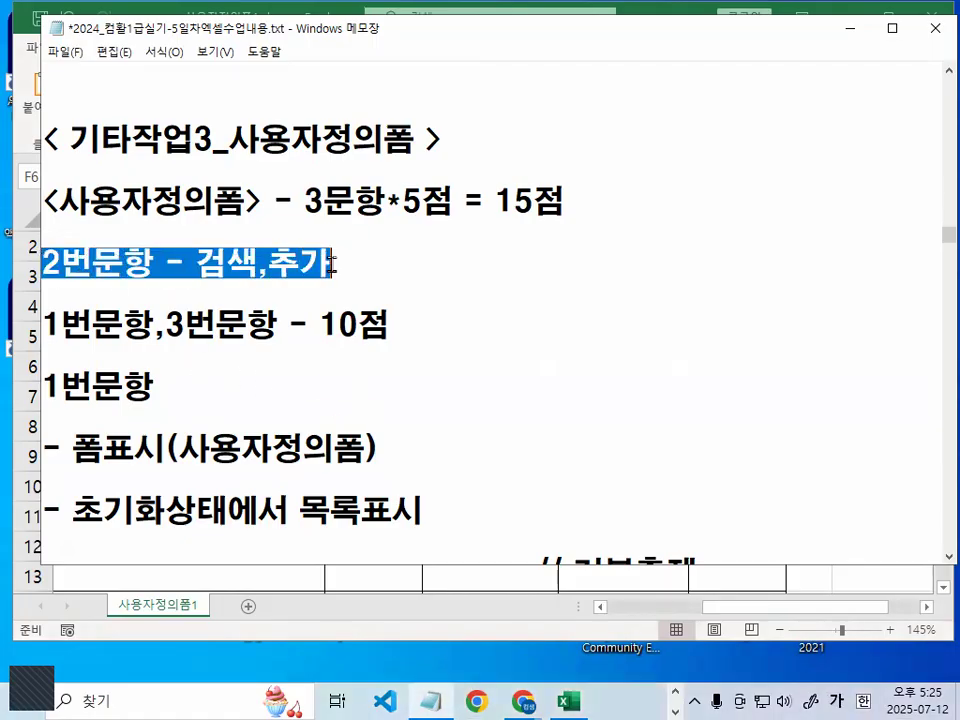
left_click(331, 264)
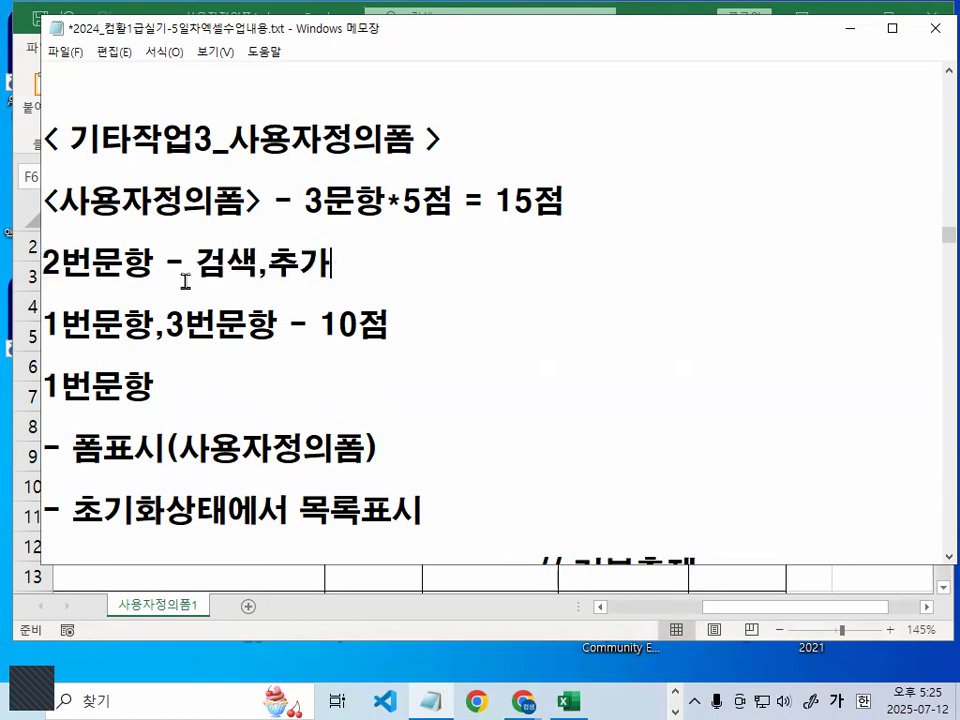
left_click_drag(197, 264, 310, 265)
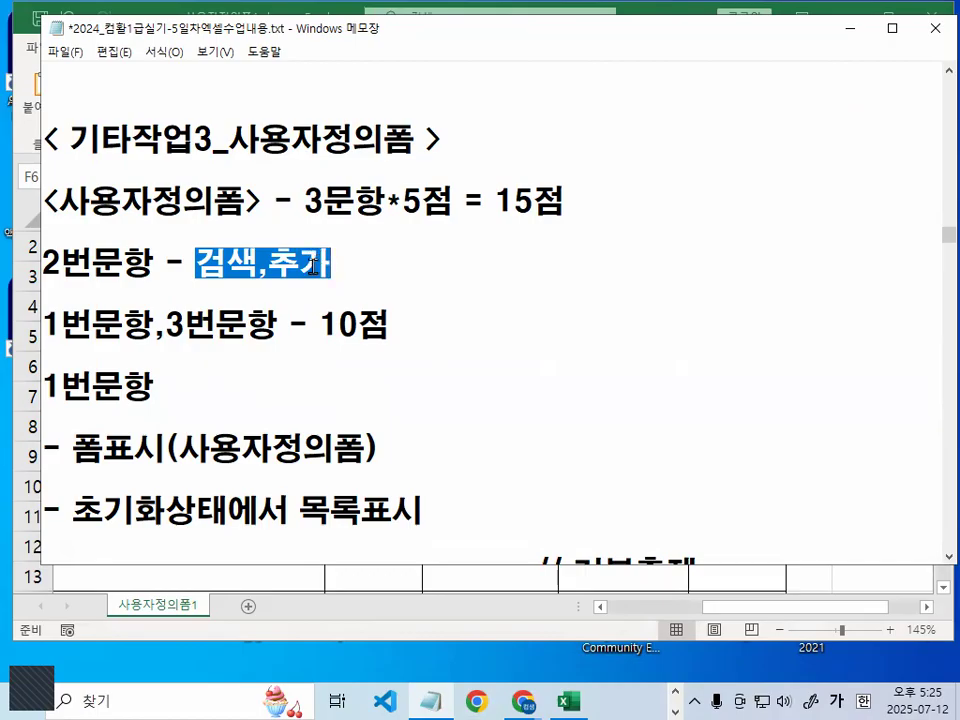
left_click(316, 258)
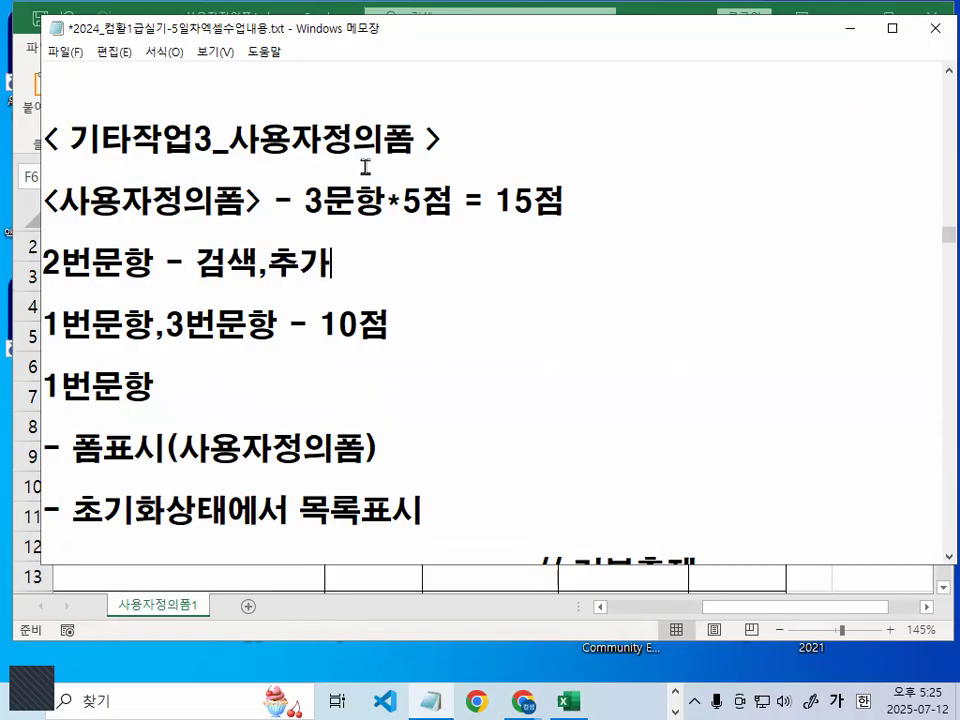
key("ctrl+2")
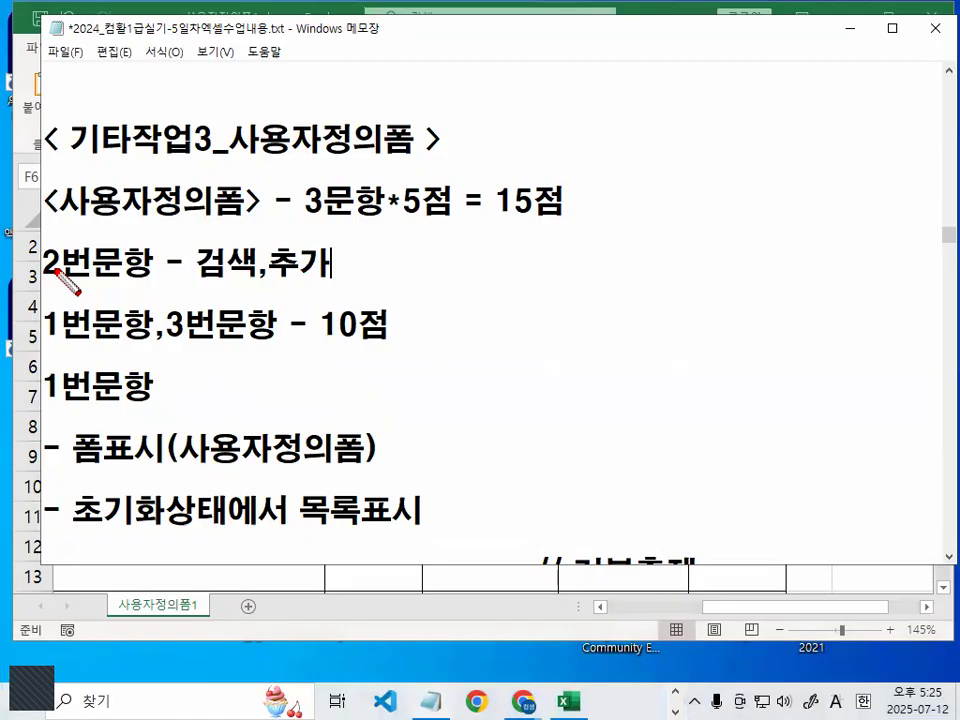
left_click_drag(51, 269, 262, 269)
left_click_drag(46, 345, 222, 345)
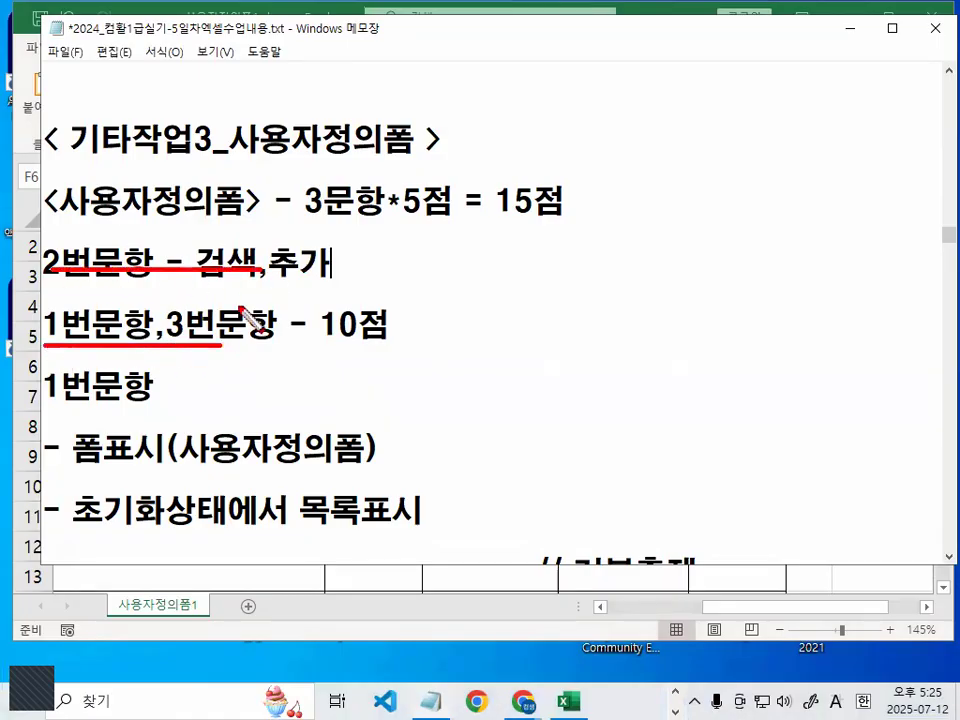
left_click_drag(120, 284, 48, 334)
left_click_drag(250, 268, 204, 330)
key("Escape")
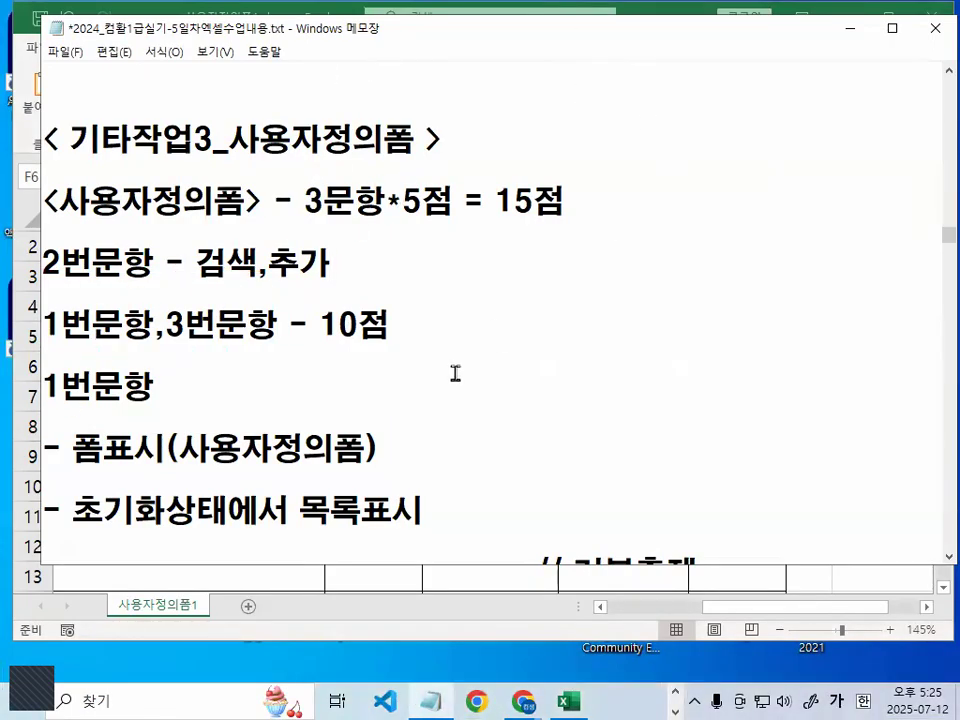
key("ctrl+2")
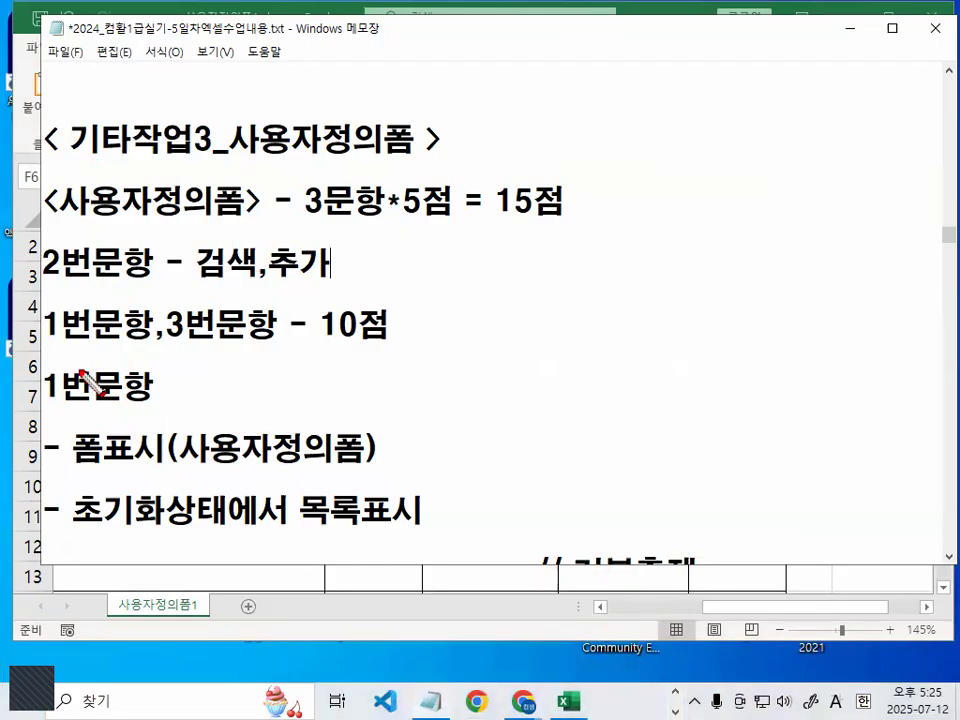
Underline the 1번문항,3번문항 - 10점 line, then highlight and circle the word 폼표시 in the notes
left_click_drag(30, 349, 368, 349)
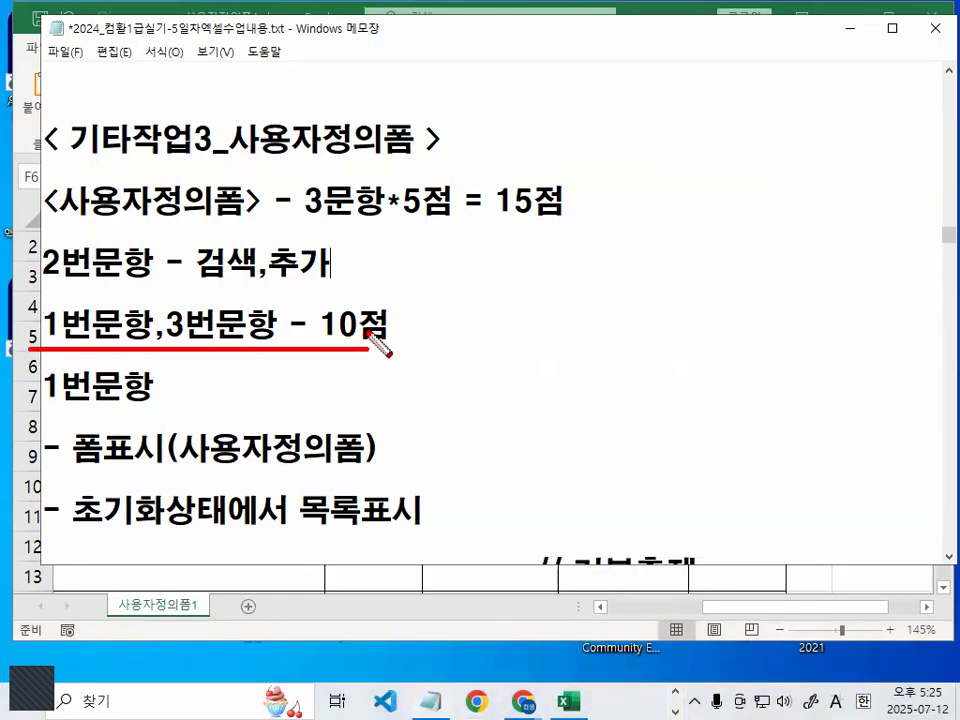
key("Escape")
scroll(286, 394, "down", 3)
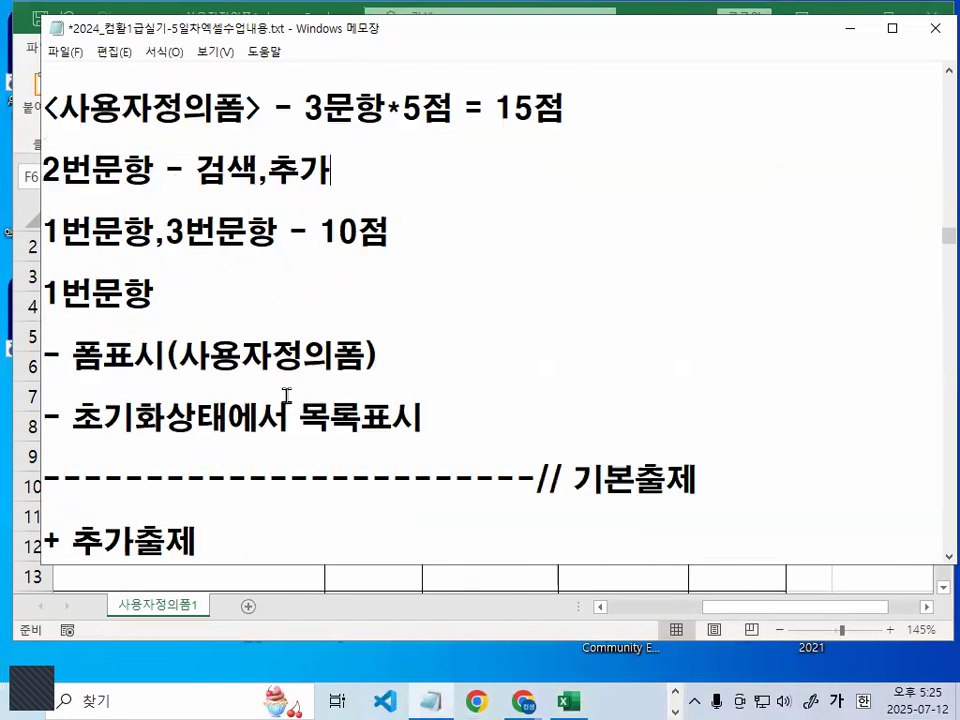
left_click_drag(74, 262, 163, 262)
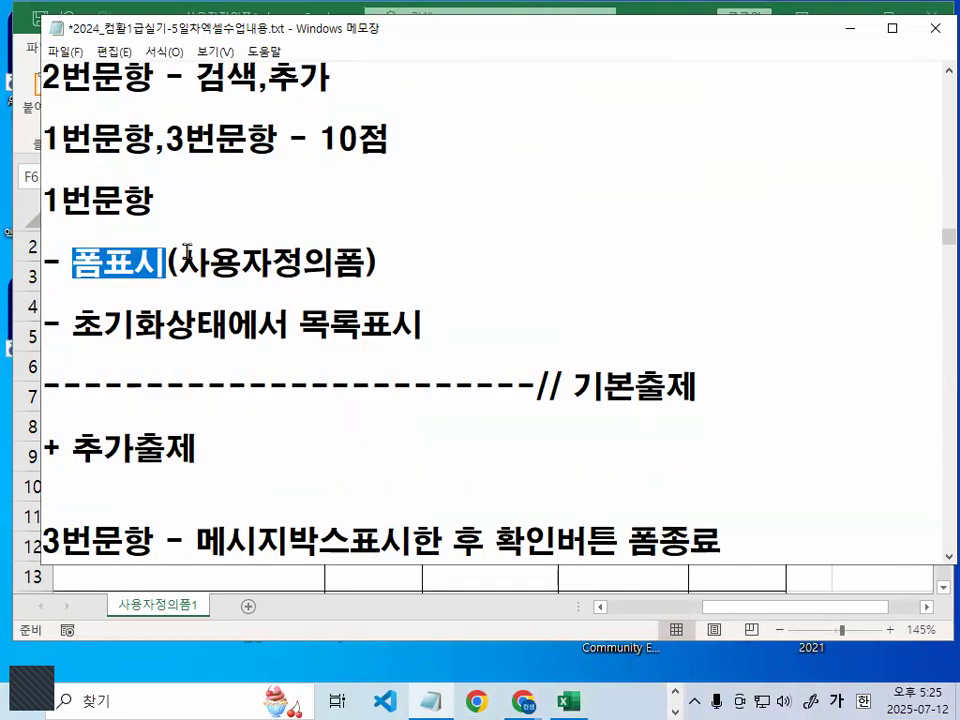
key("ctrl+2")
left_click_drag(146, 287, 133, 258)
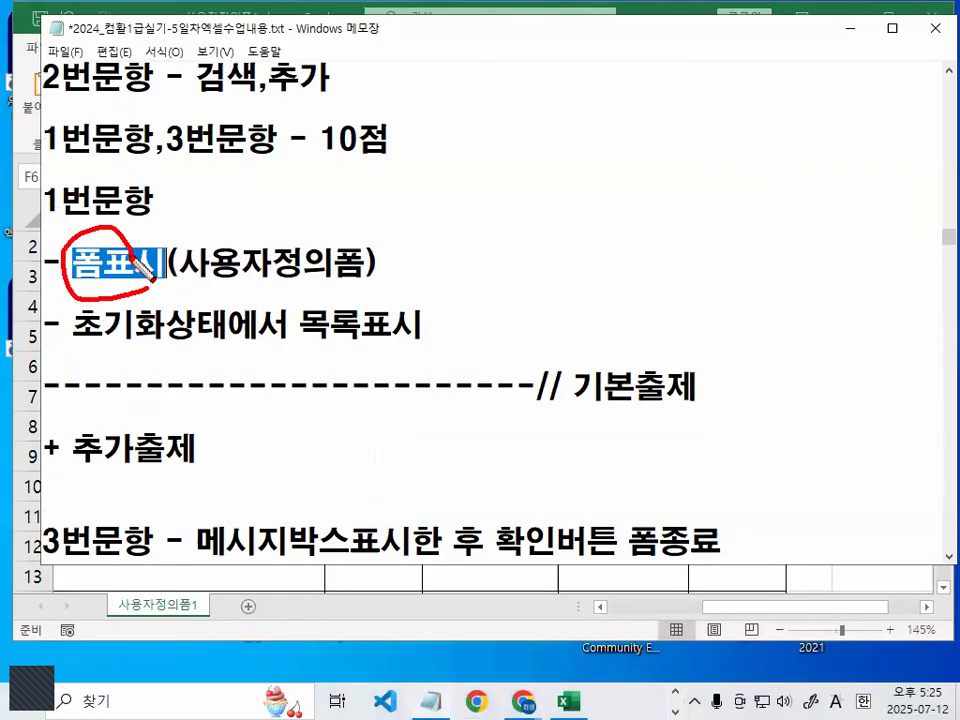
key("Escape")
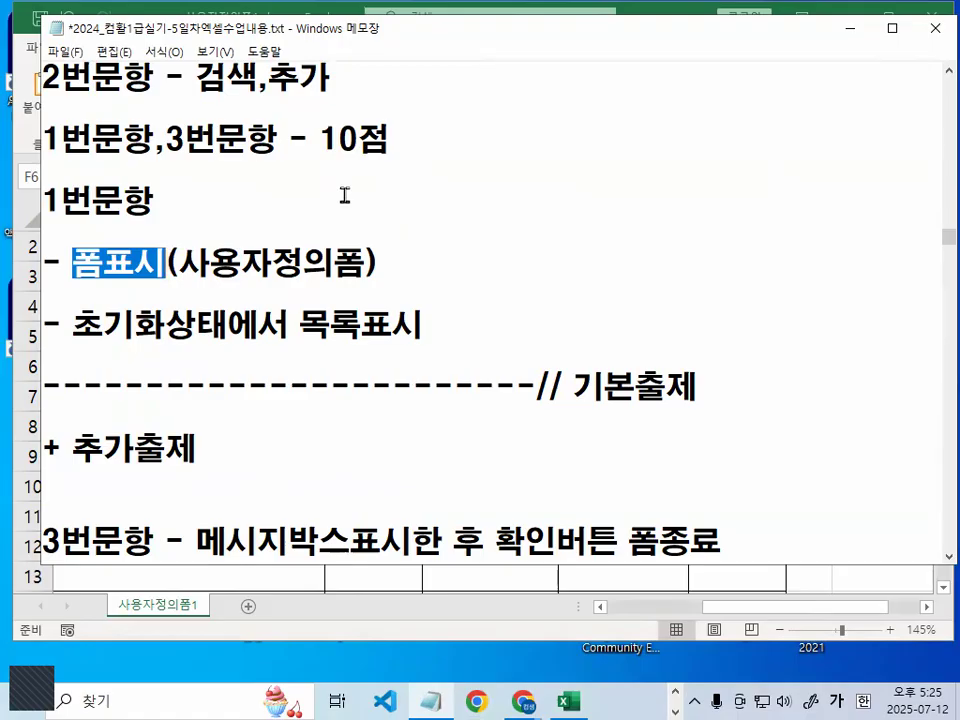
Sketch a combo box with ZoomIt rectangles: a text area, a drop-down button square and its arrow
key("ctrl+2")
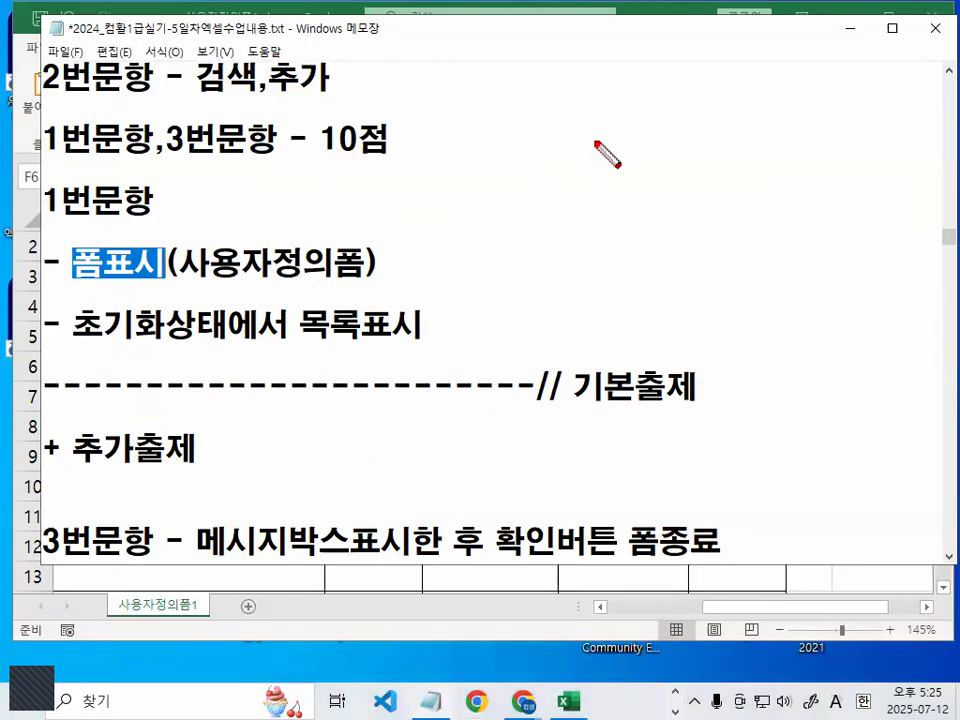
right_click(525, 116)
mouse_move(551, 174)
left_click(680, 212)
left_click_drag(471, 116, 778, 211)
left_click_drag(698, 114, 779, 211)
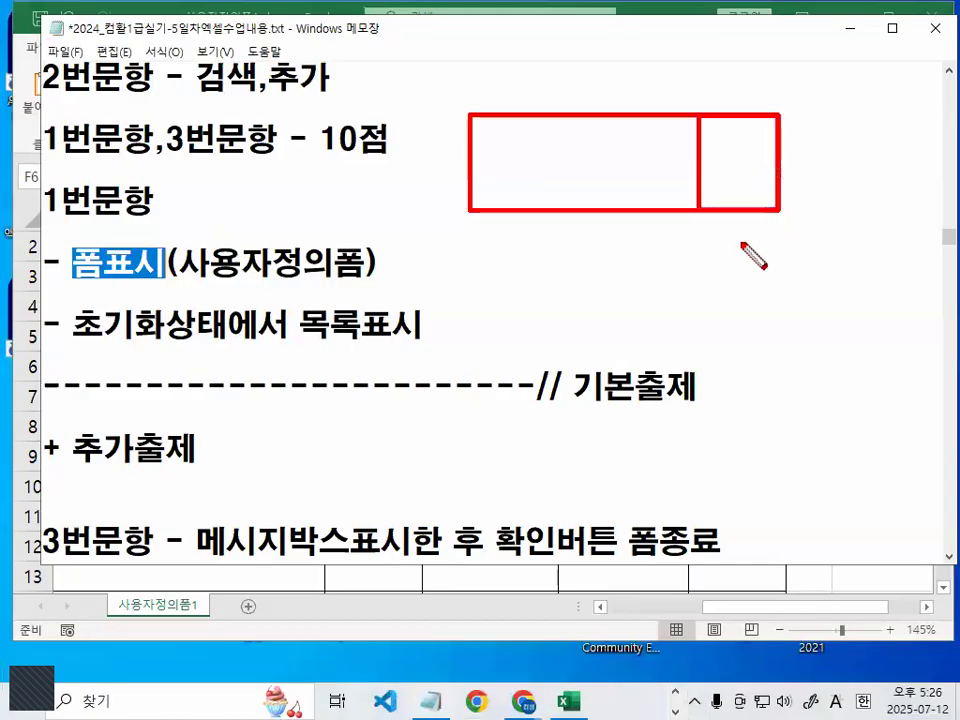
right_click(717, 279)
mouse_move(752, 337)
left_click(846, 321)
mouse_move(700, 150)
left_mouse_down()
mouse_move(774, 152)
mouse_move(737, 189)
mouse_move(720, 165)
mouse_move(737, 208)
left_mouse_up()
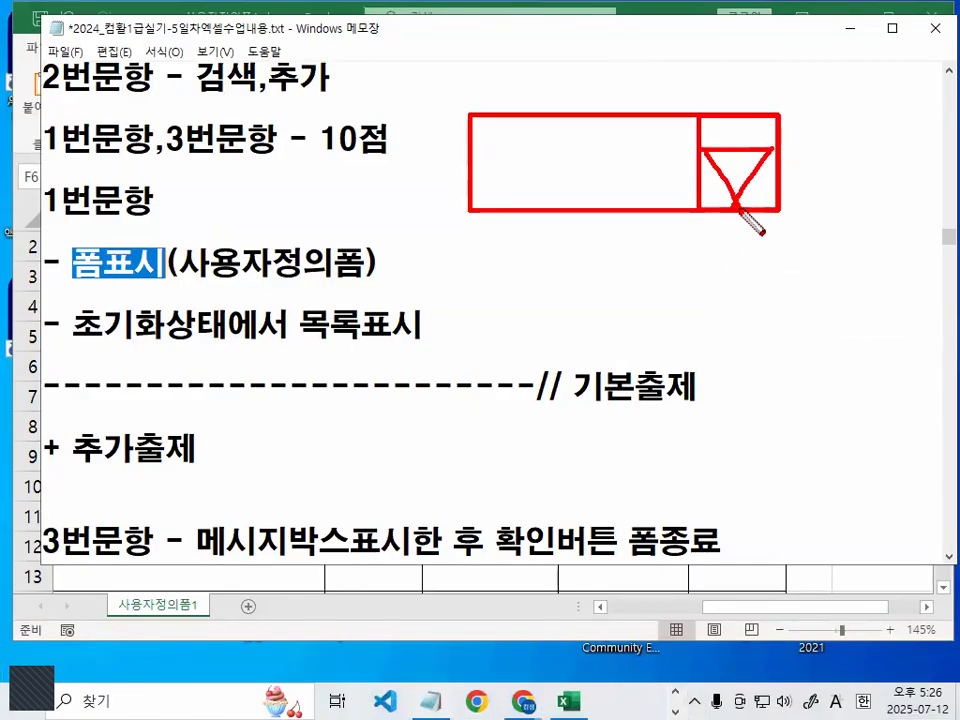
Sketch the combo box's drop-down list with four entry lines, then clear it and return to Excel
mouse_move(484, 231)
left_mouse_down()
mouse_move(466, 329)
mouse_move(701, 451)
left_mouse_up()
left_click_drag(714, 230, 705, 405)
left_click_drag(514, 229, 636, 237)
left_click_drag(514, 268, 645, 279)
left_click_drag(519, 312, 673, 315)
left_click_drag(516, 352, 645, 360)
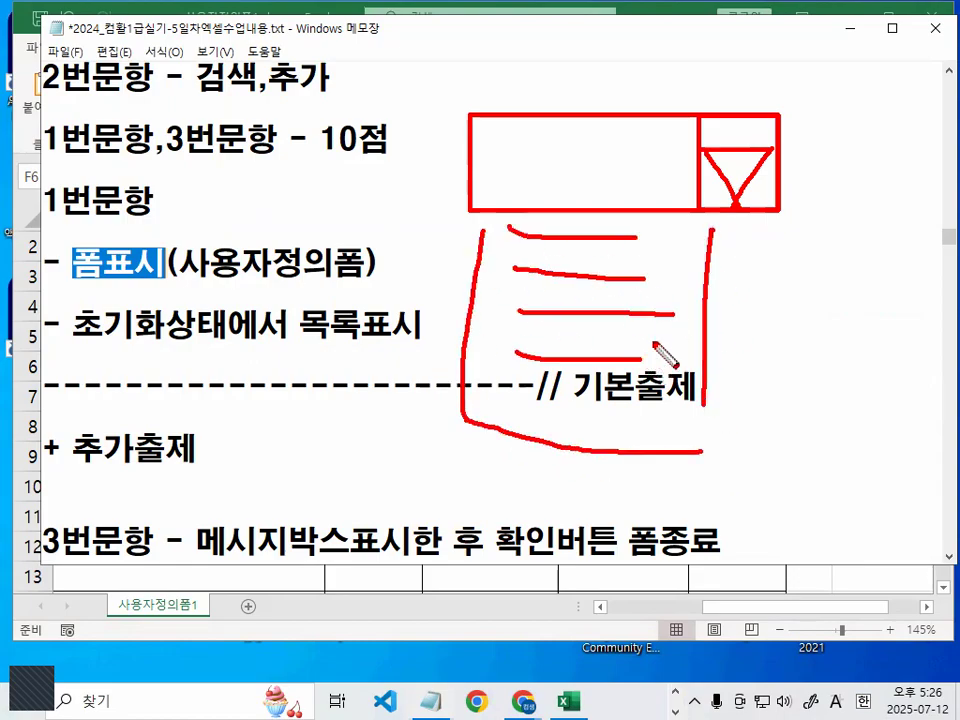
key("Escape")
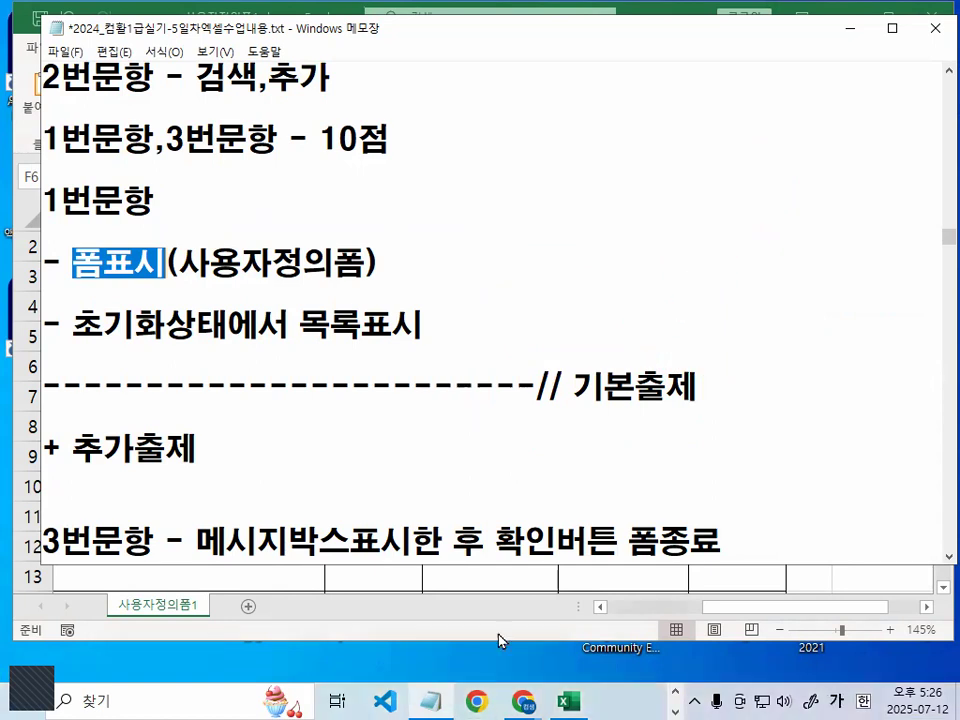
left_click(569, 700)
Bring the [표2] 분야 list into view in the worksheet and circle it with ZoomIt
left_click(606, 454)
scroll(841, 508, "down", 3)
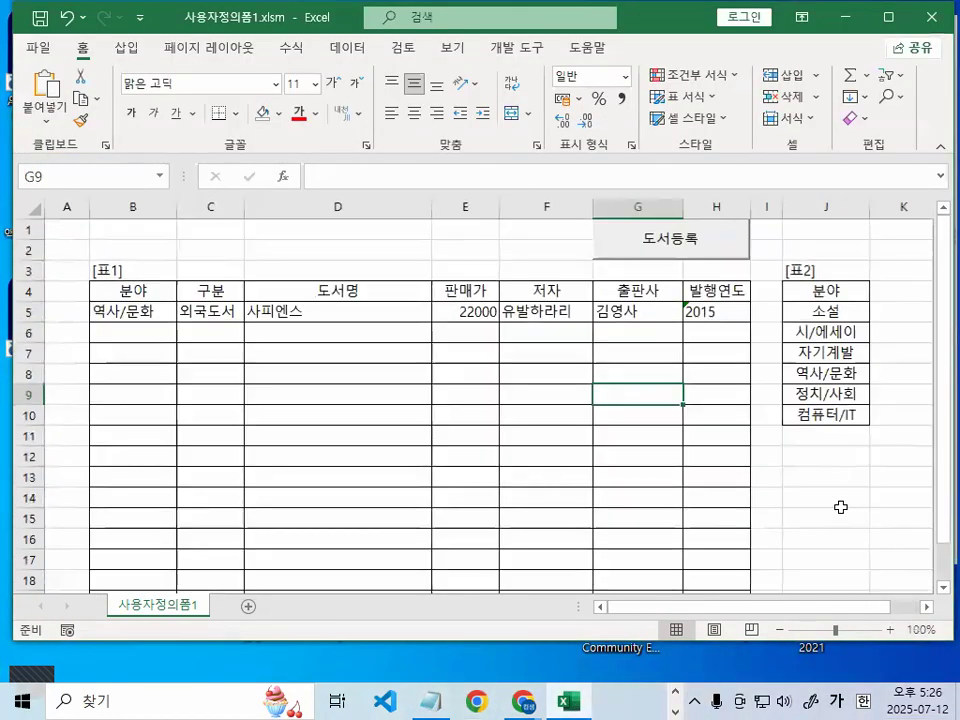
scroll(913, 503, "up", 1)
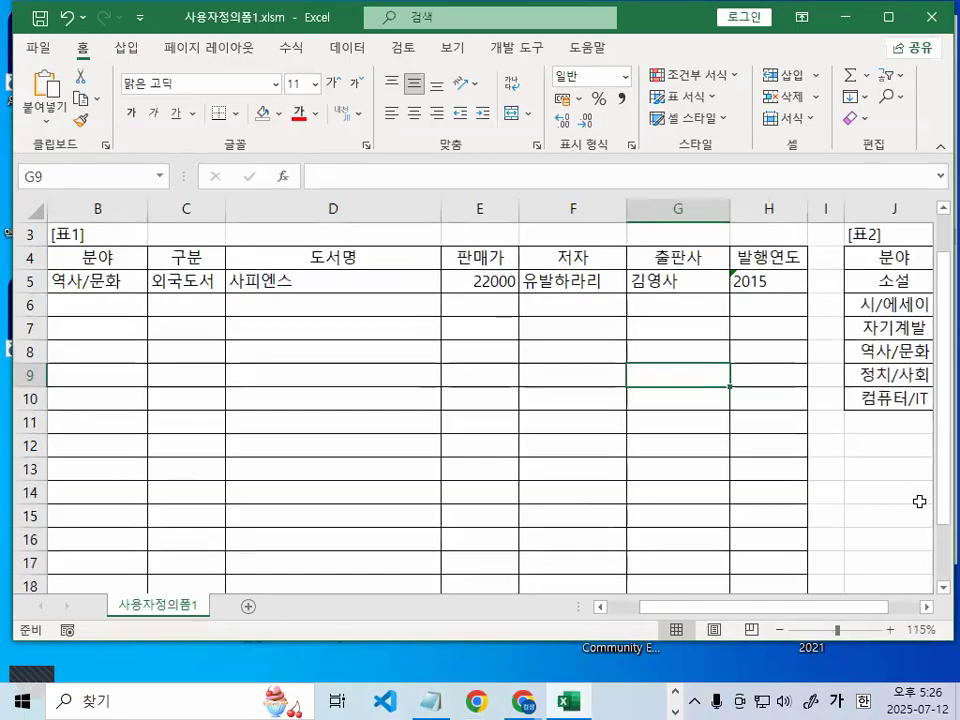
left_click(927, 608)
left_click(927, 608)
left_click(927, 608)
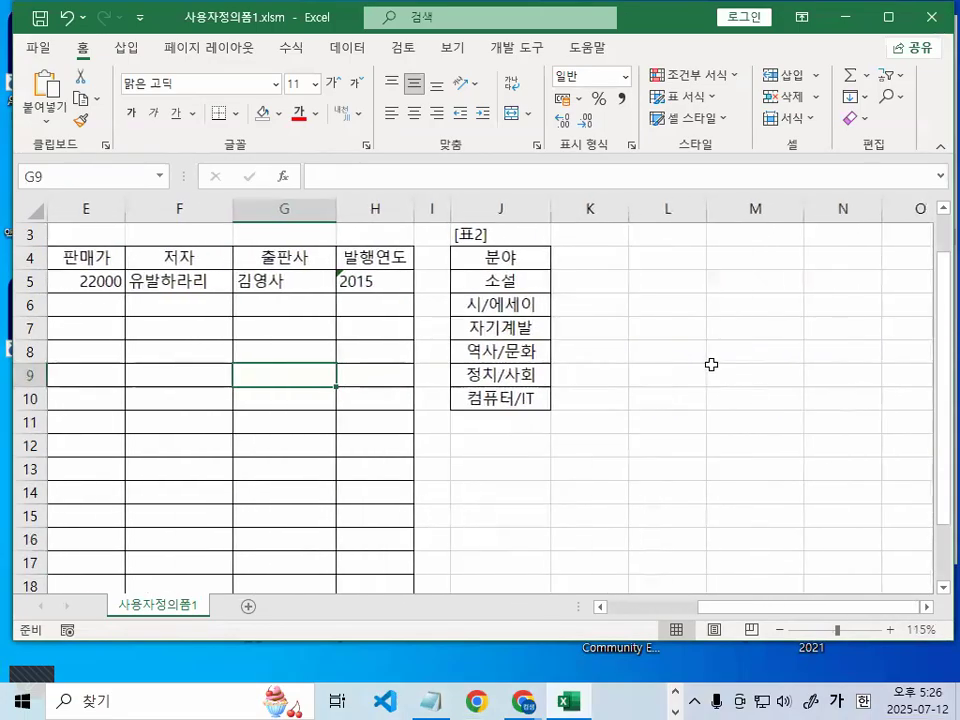
key("ctrl+1")
left_click(517, 294)
mouse_move(592, 389)
left_mouse_down()
mouse_move(395, 500)
mouse_move(500, 210)
mouse_move(593, 400)
left_mouse_up()
key("Escape")
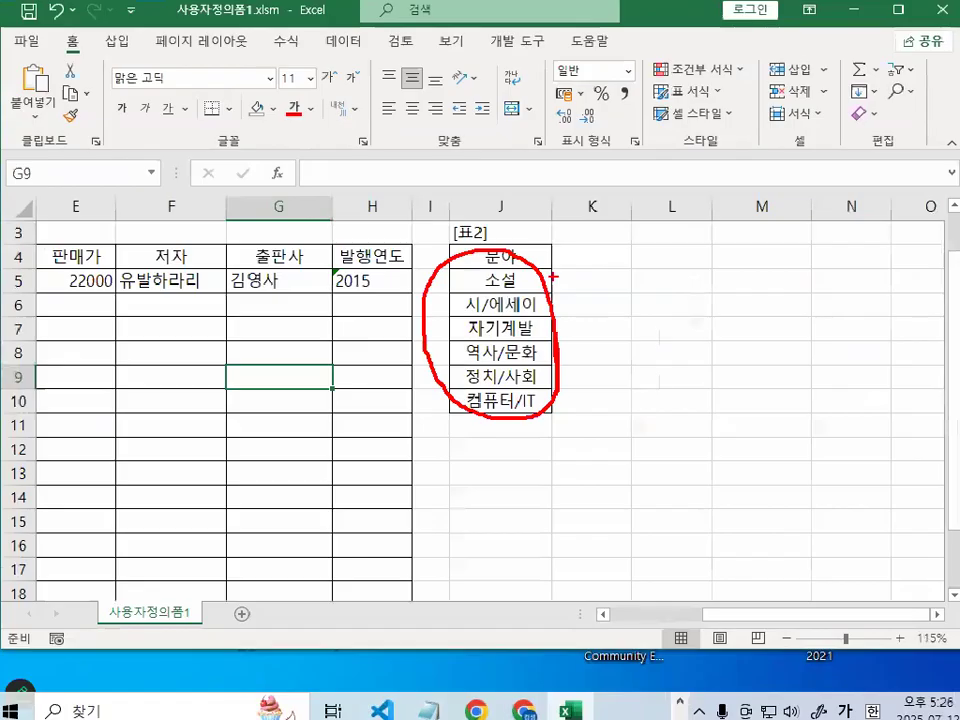
In Notepad, highlight the 초기화상태에서 목록표시 line and underline the word 초기
left_click(430, 701)
left_click_drag(75, 322, 448, 318)
key("ctrl+2")
mouse_move(78, 346)
left_mouse_down()
mouse_move(157, 345)
mouse_move(118, 358)
left_mouse_up()
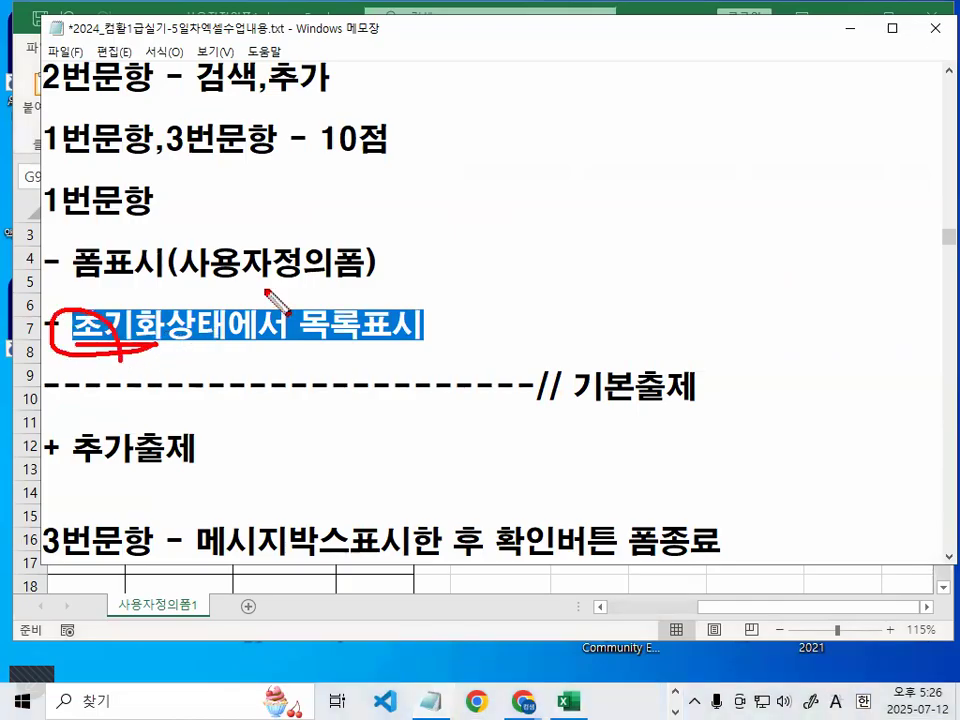
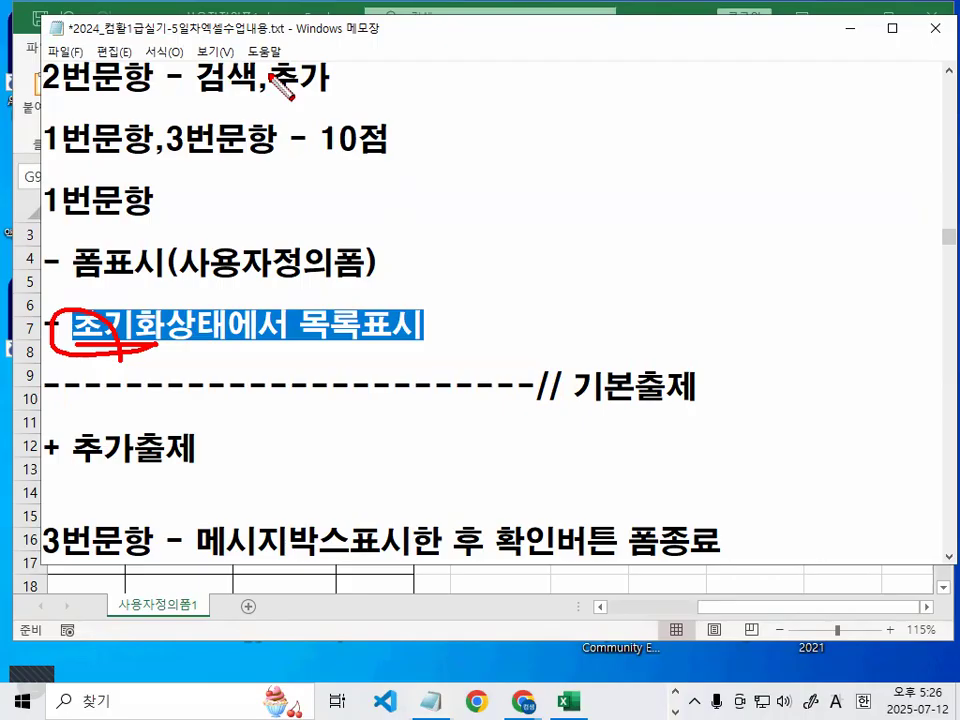
Highlight 목록표시 on the 초기화 line and sketch ZoomIt marks around the notes
key("Escape")
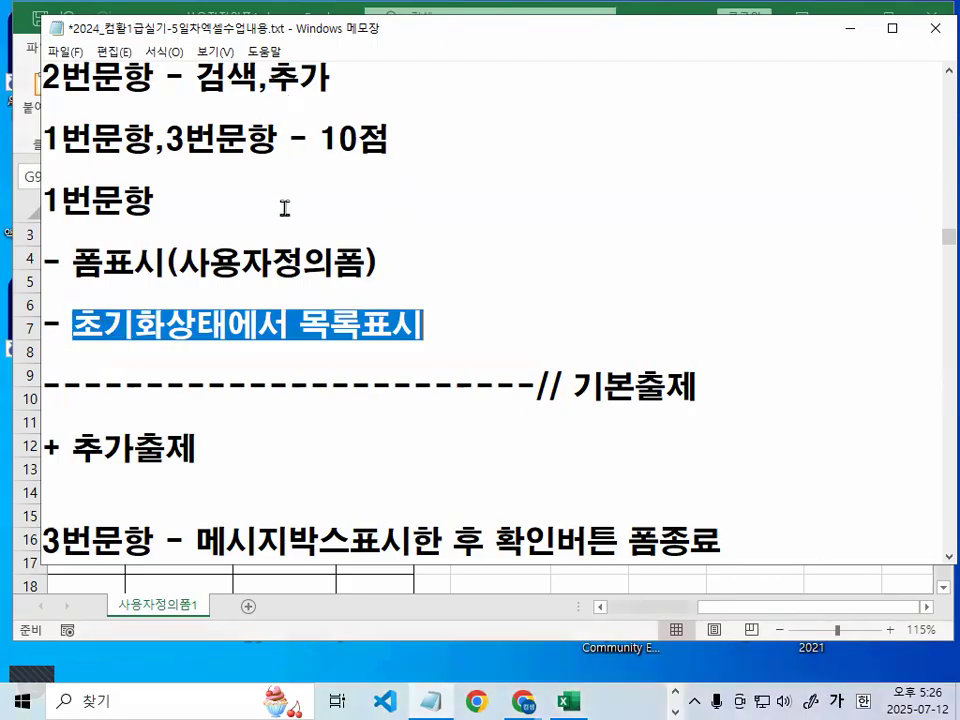
mouse_move(301, 326)
left_mouse_down()
mouse_move(420, 321)
mouse_move(200, 266)
mouse_move(410, 323)
left_mouse_up()
left_click(400, 322)
key("ctrl+2")
left_click_drag(700, 335, 714, 400)
mouse_move(380, 254)
left_mouse_down()
mouse_move(446, 276)
mouse_move(400, 341)
left_mouse_up()
key("Escape")
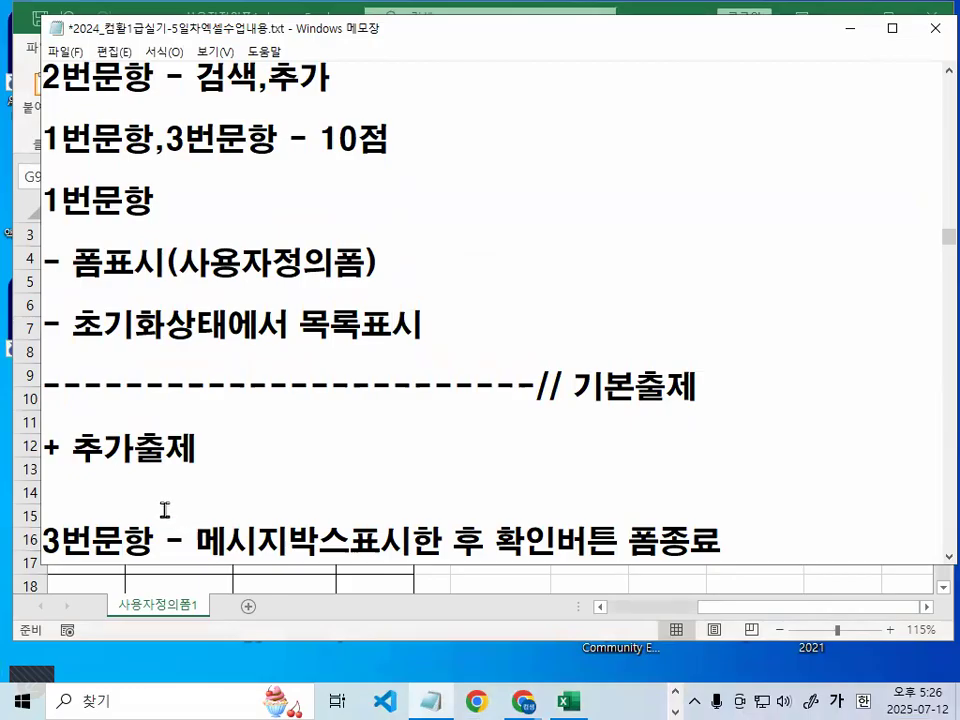
Insert a blank line directly below the + 추가출제 heading
scroll(150, 450, "down", 2)
left_click_drag(74, 262, 166, 262)
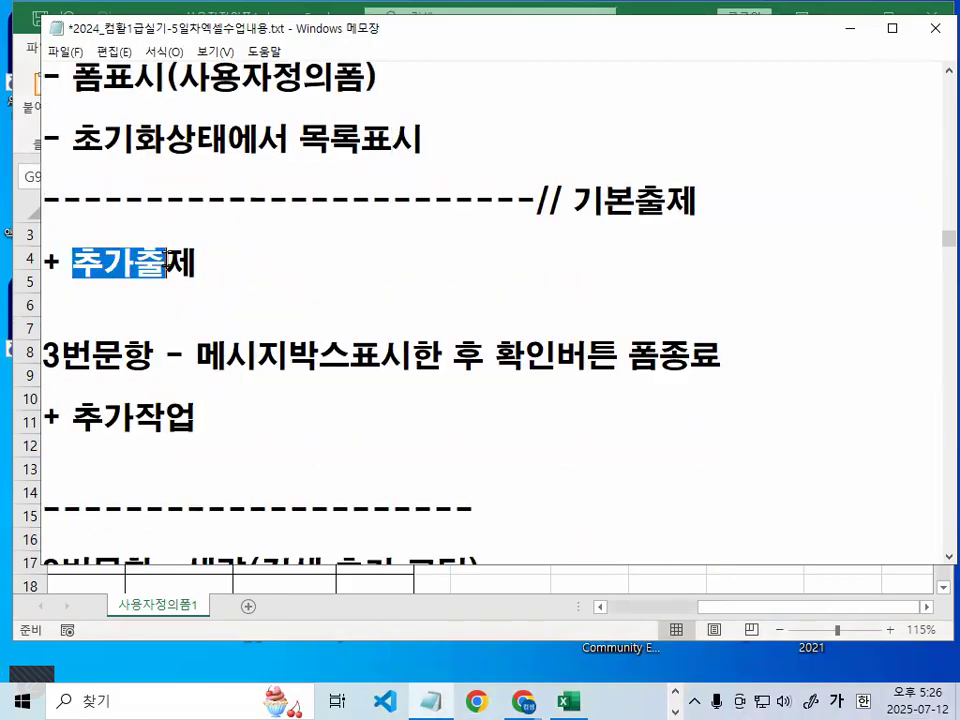
scroll(197, 280, "down", 1)
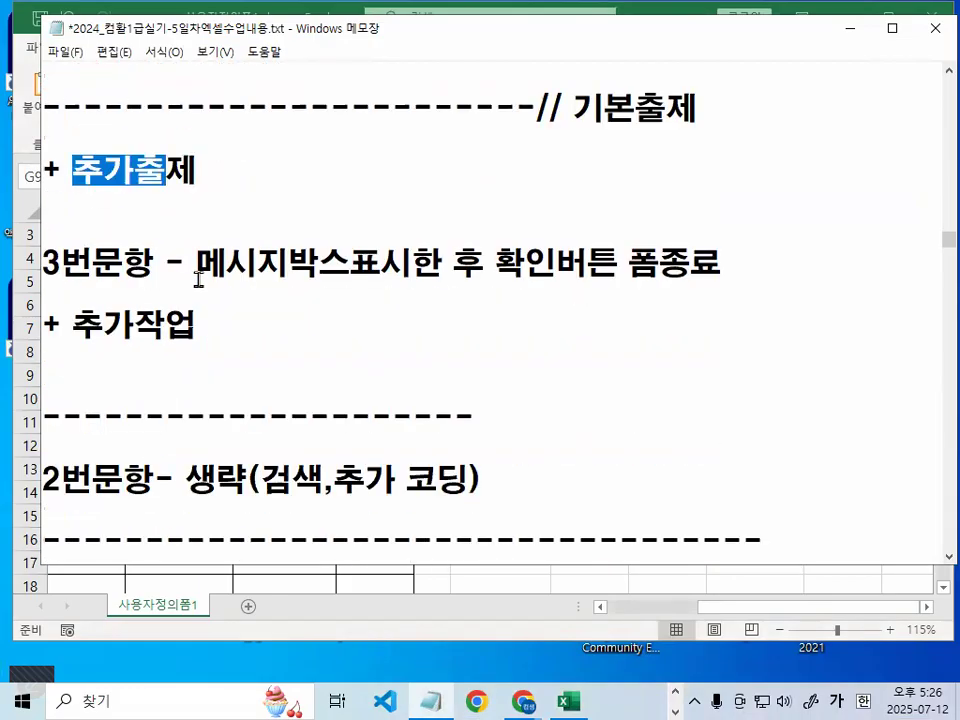
scroll(198, 276, "up", 1)
left_click(294, 259)
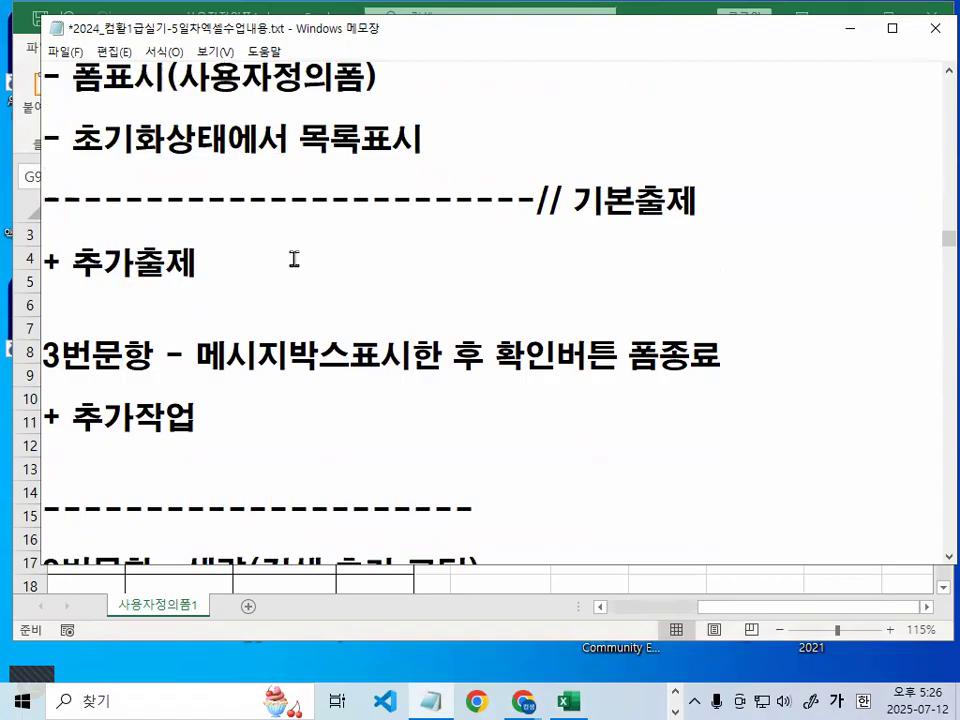
key("Return")
key("Return")
key("Return")
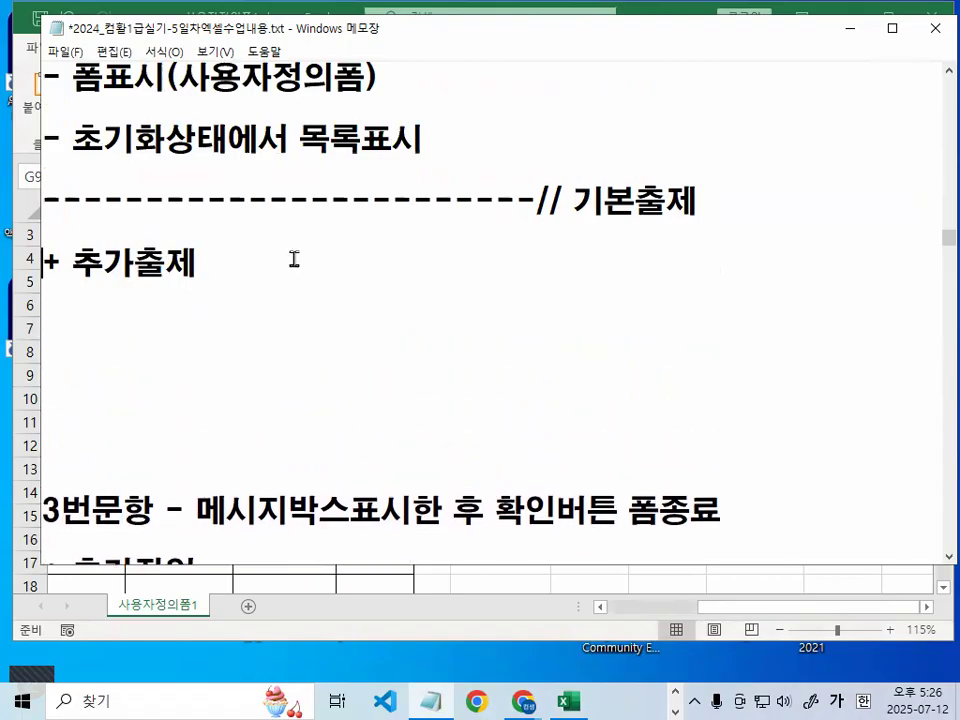
Type the heading 초기화 코딩 and a bullet about options/checkboxes preselected with specific values
type("초괴화")
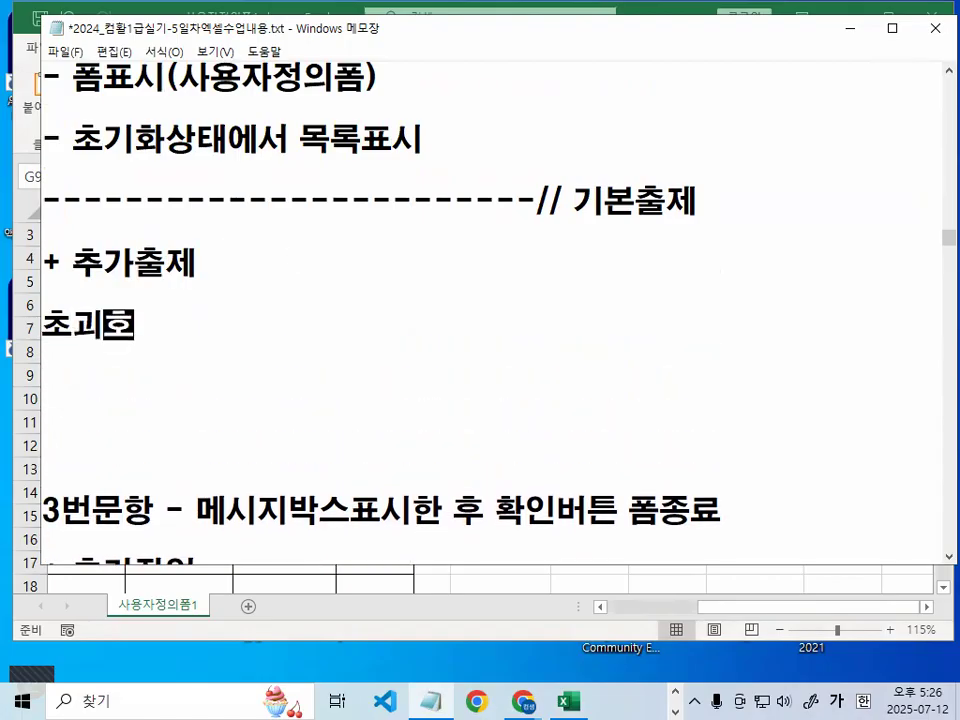
key("BackSpace")
key("BackSpace")
key("BackSpace")
type("초기화")
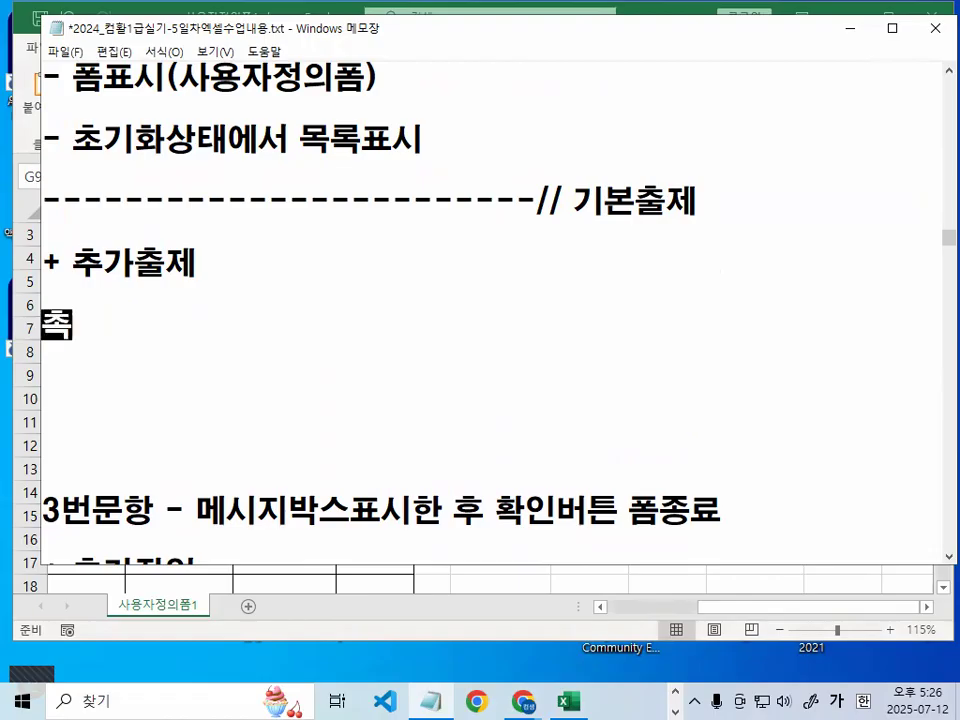
type(" 코딩")
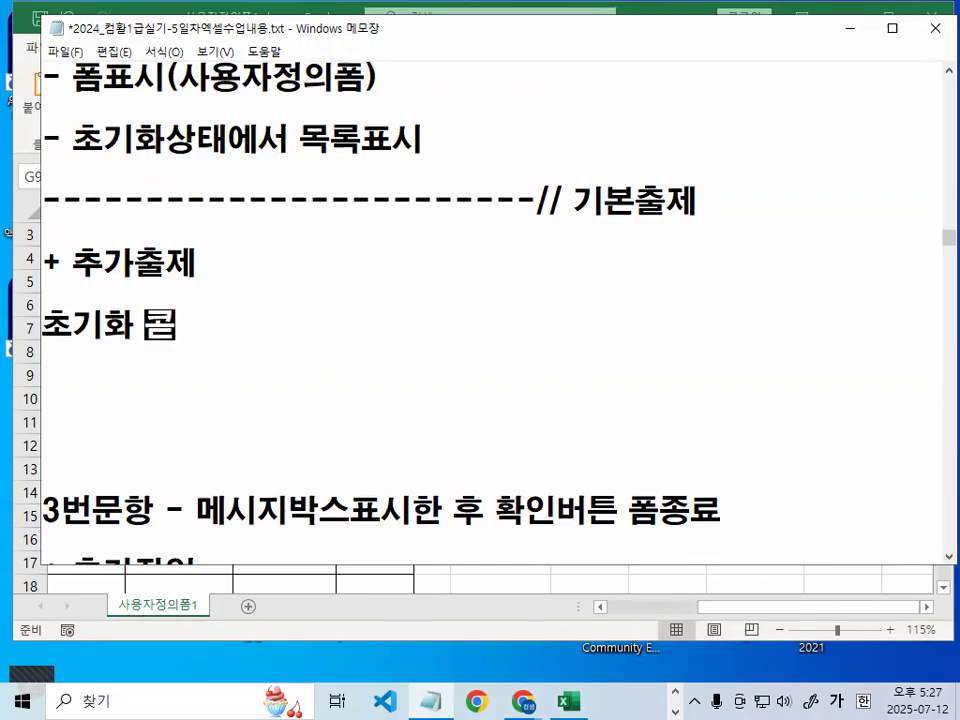
key("Return")
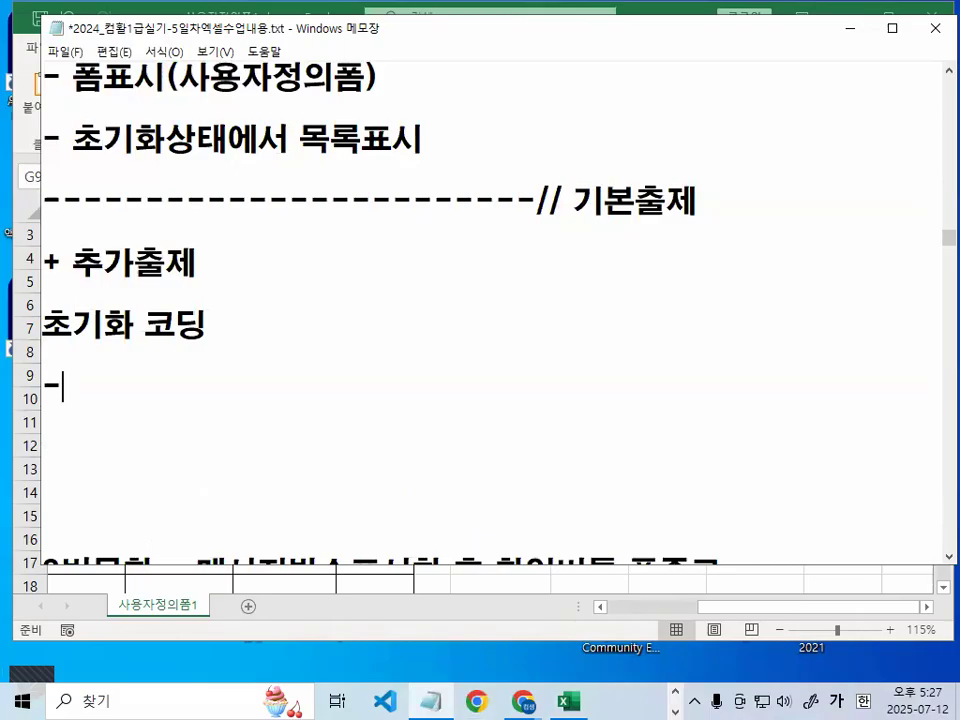
type("- 옵ㅅ")
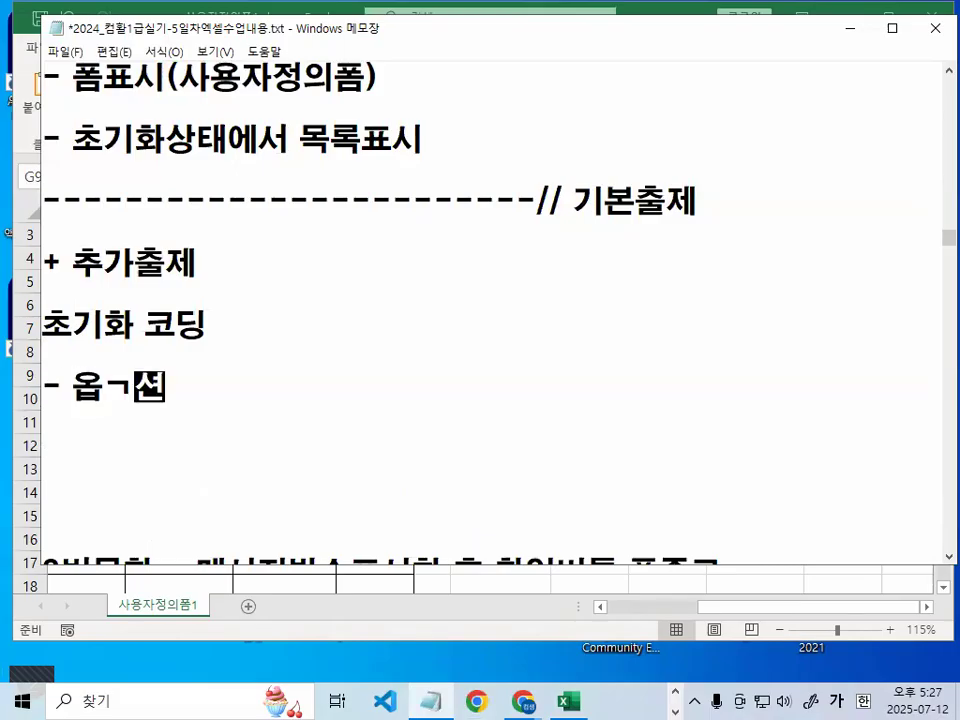
type("ㅕㄴ,확인")
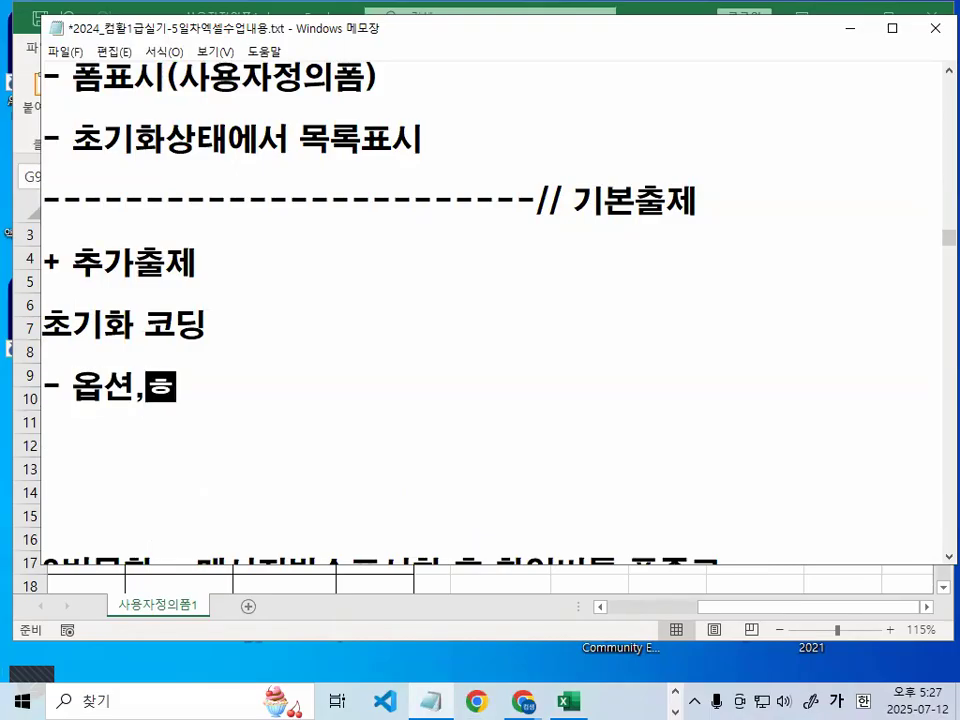
type("란")
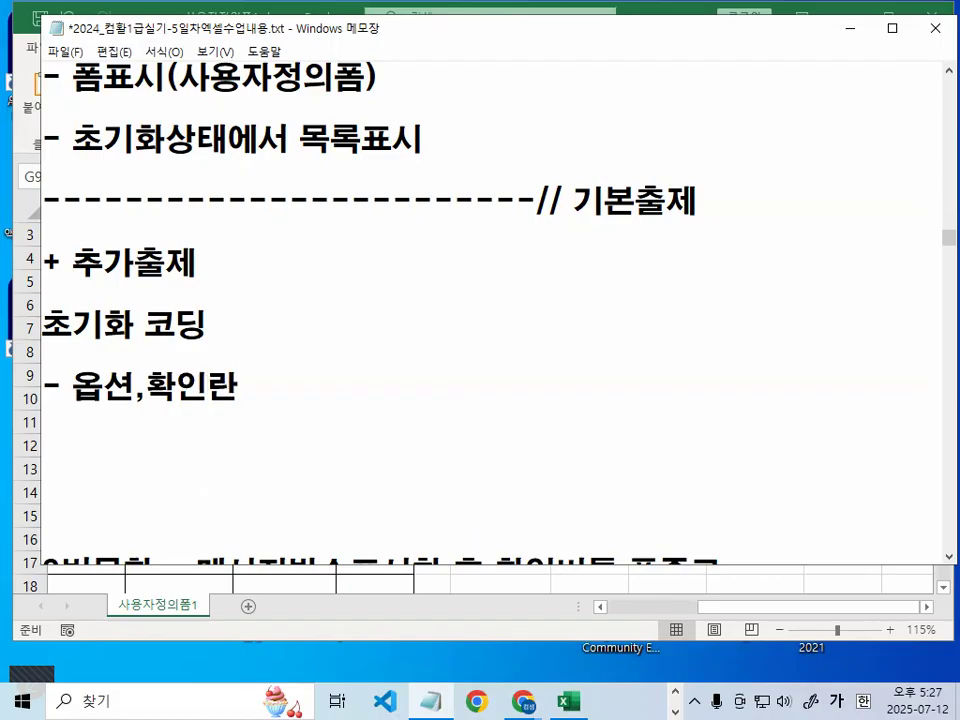
type("(체크박스")
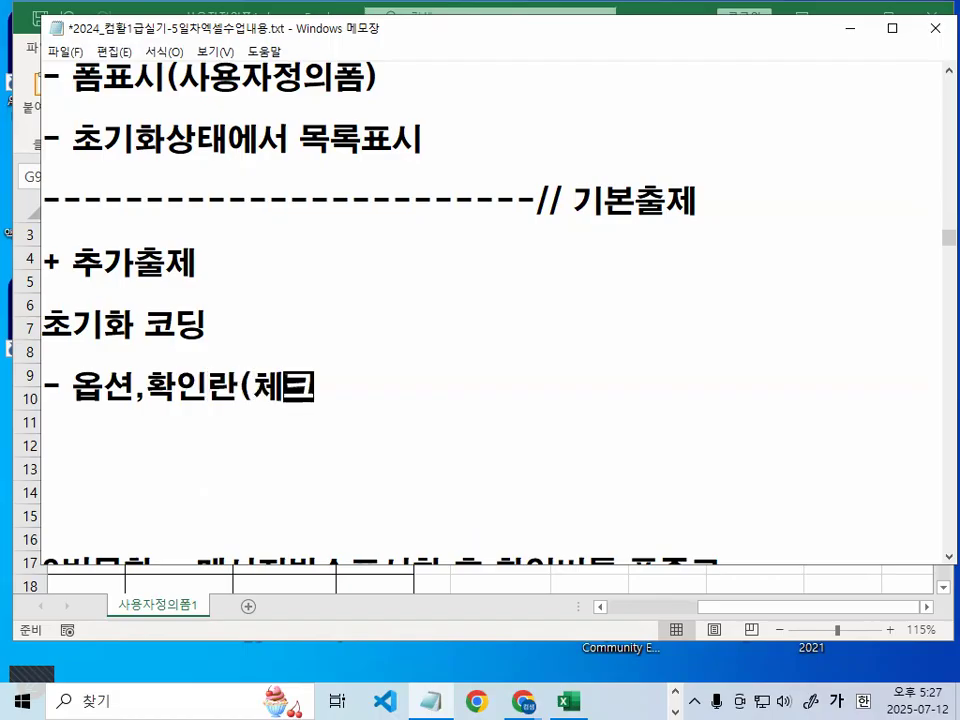
type(")")
type(" 특정값ㅇ")
type("으로 기본적")
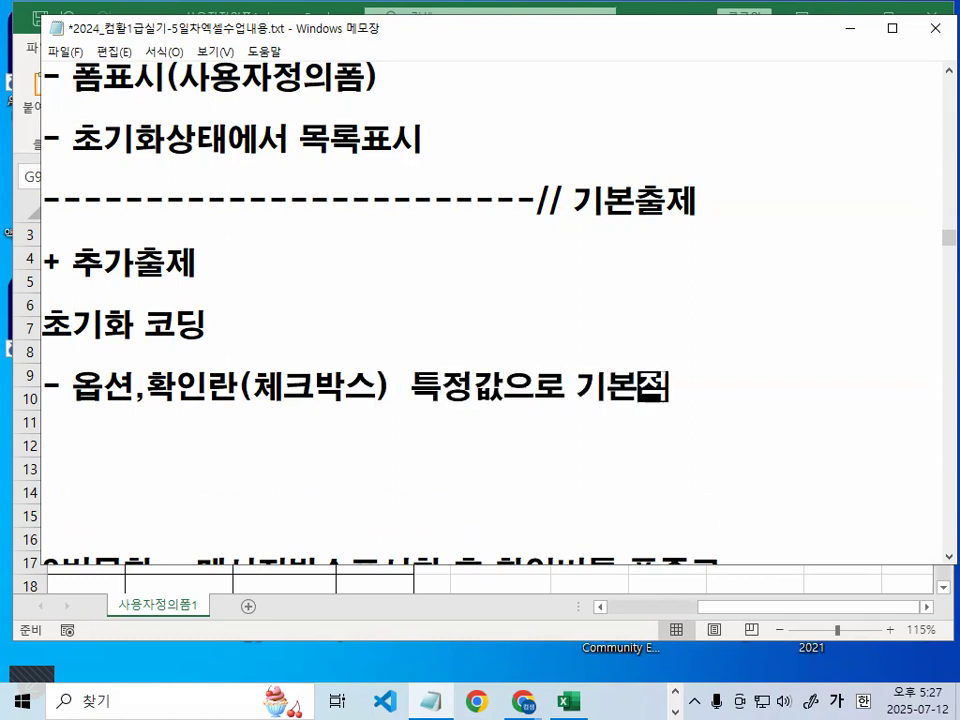
type("으로 선택ㄷ")
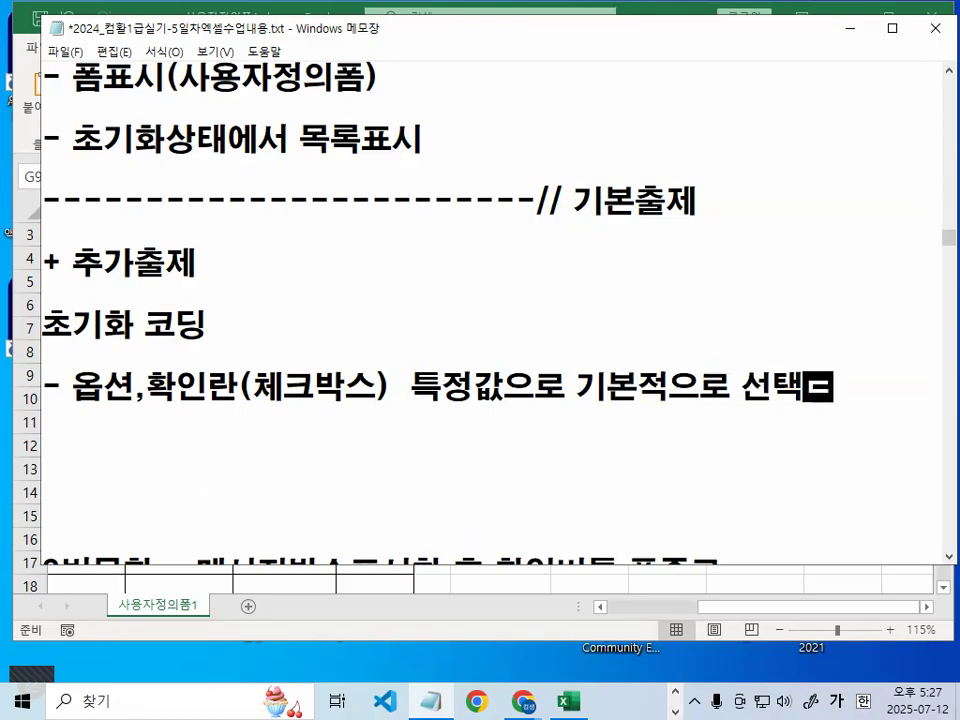
type("됟ㄹ")
key("BackSpace")
key("BackSpace")
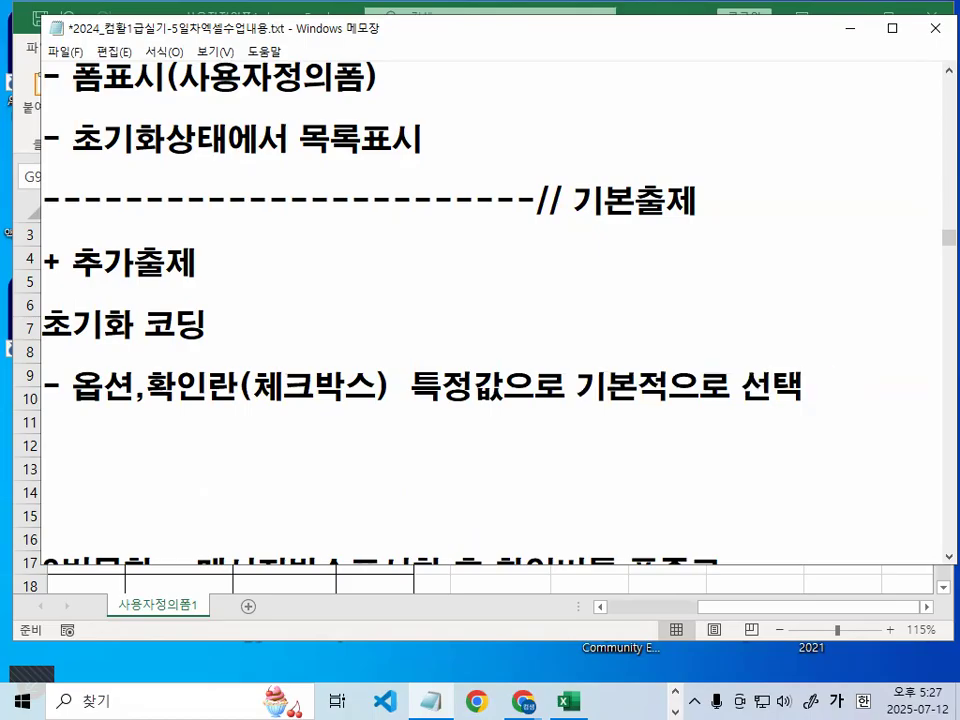
key("Return")
Add the bullet '- 특정 컨트롤에 오늘날짜 출력 / 년도만 출력'
type("- 특정 킨")
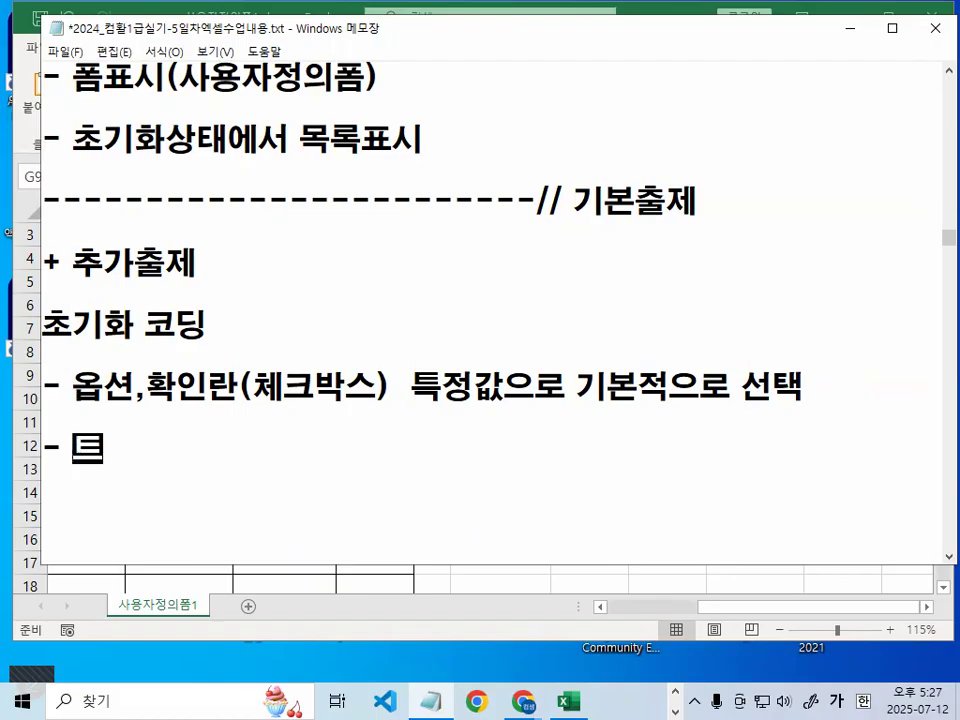
type("트롤에 오늘ㅉ")
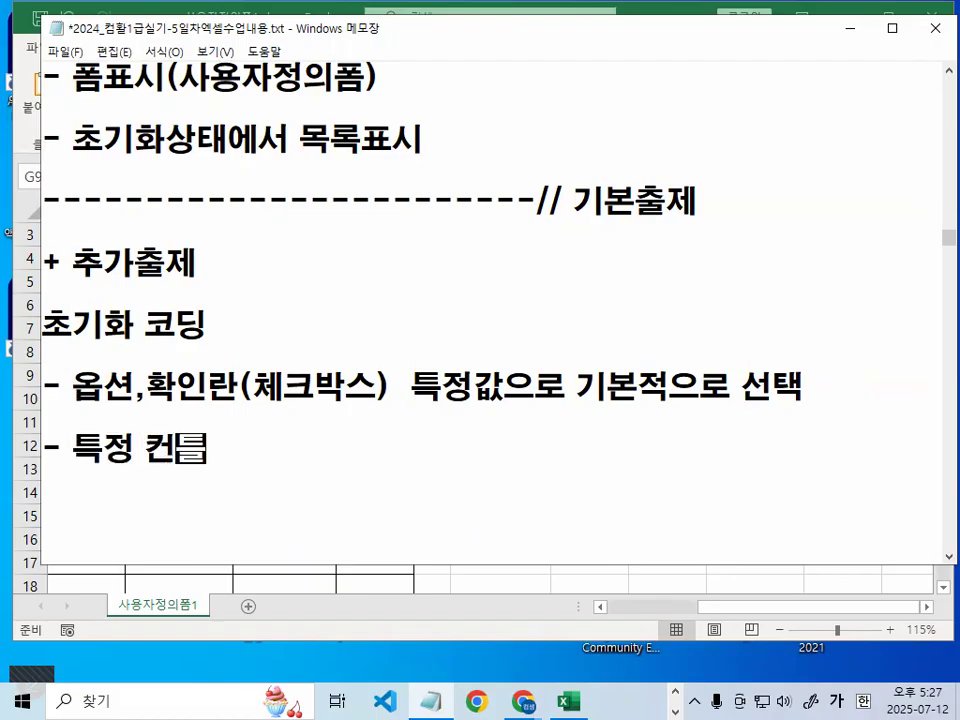
type("ㅏㄹ")
key("BackSpace")
key("BackSpace")
key("BackSpace")
type("날짜 ")
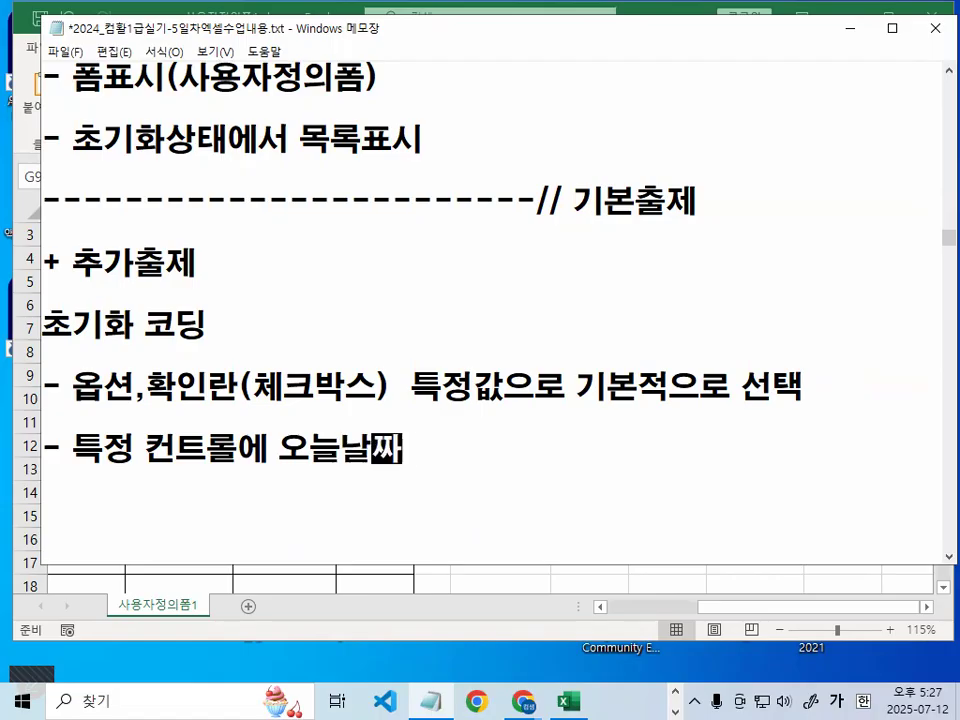
type("출력 +")
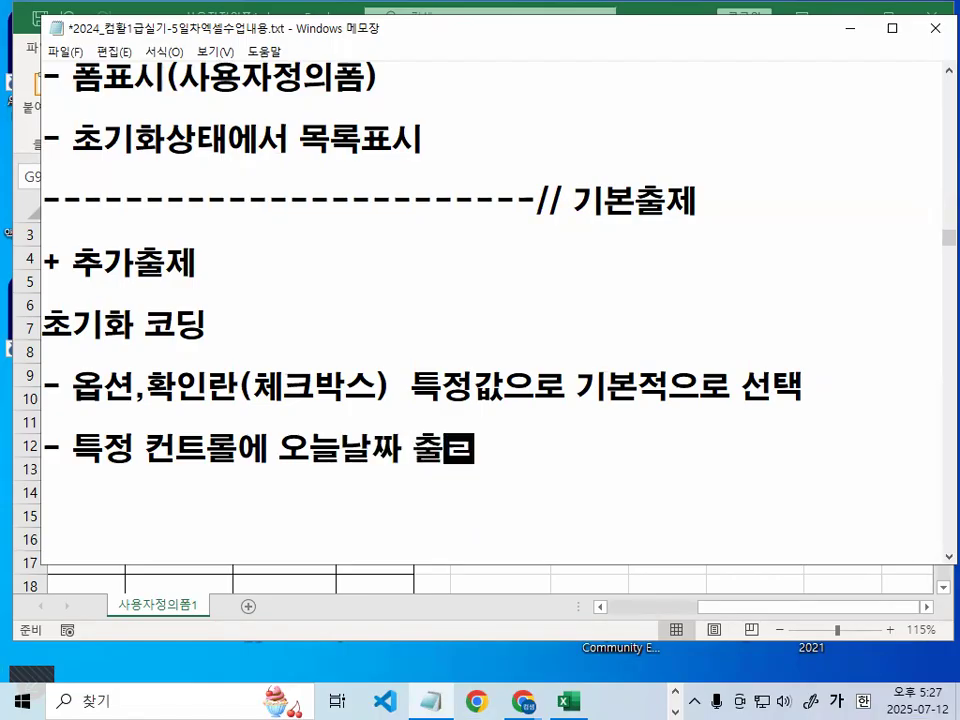
key("BackSpace")
type("/ 년도만 추출")
key("BackSpace")
key("BackSpace")
key("BackSpace")
key("BackSpace")
type("출력")
key("Return")
Add the bullet '- 특정 컨트롤에 기본값(숫자)이 출력(표시)'
type("- 특정 컨트")
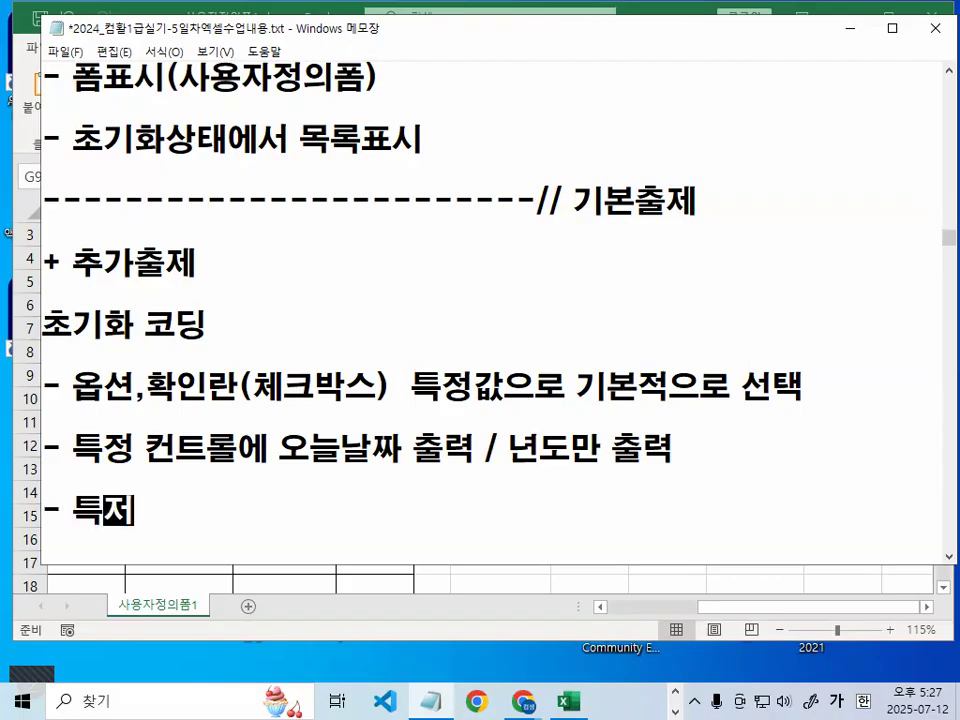
key("BackSpace")
key("BackSpace")
type("트로")
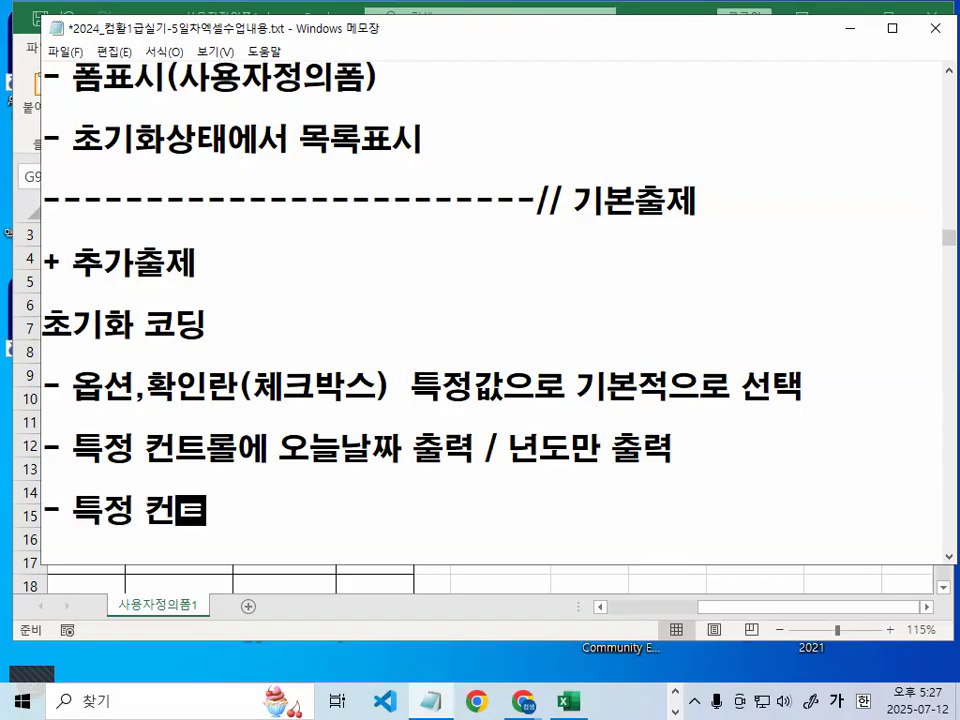
type("ㄹ에 ")
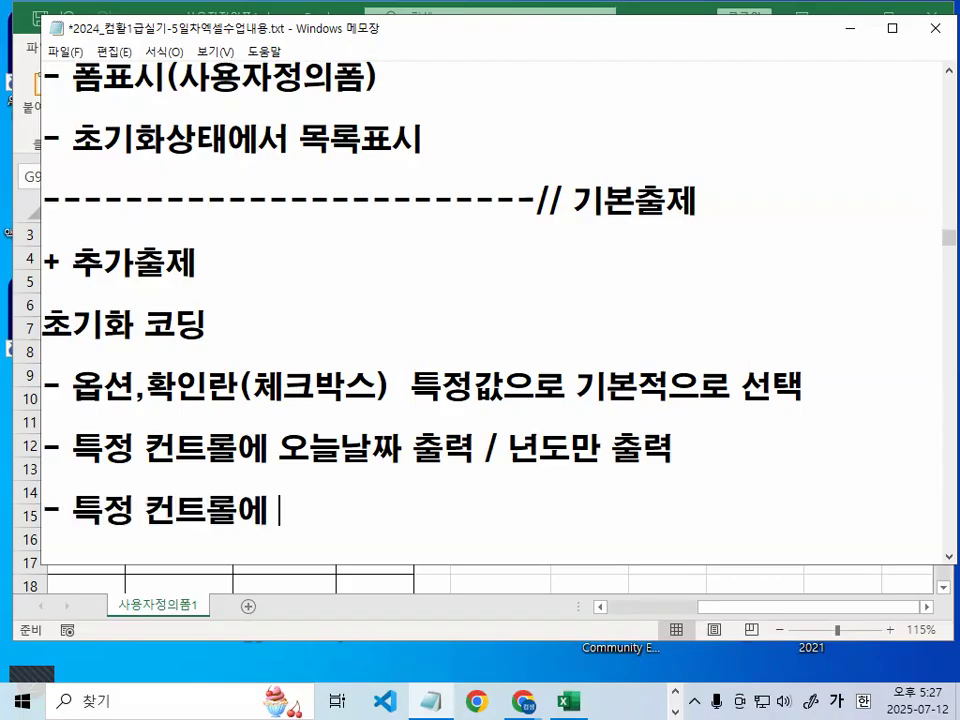
type("기본")
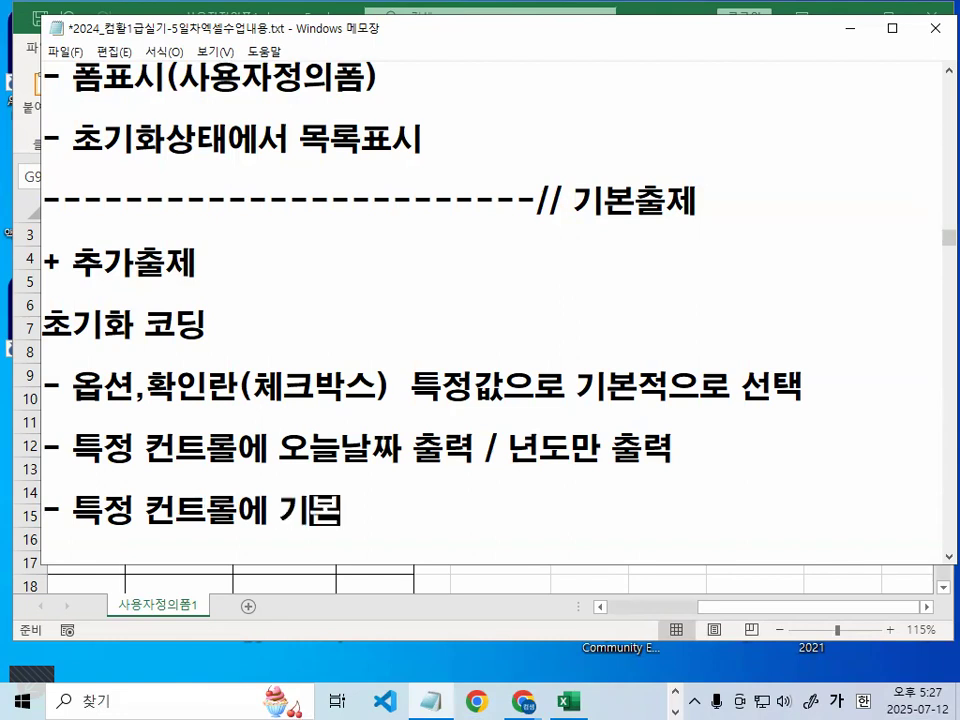
type("ㄷ")
key("BackSpace")
type("값")
type("(숫자)")
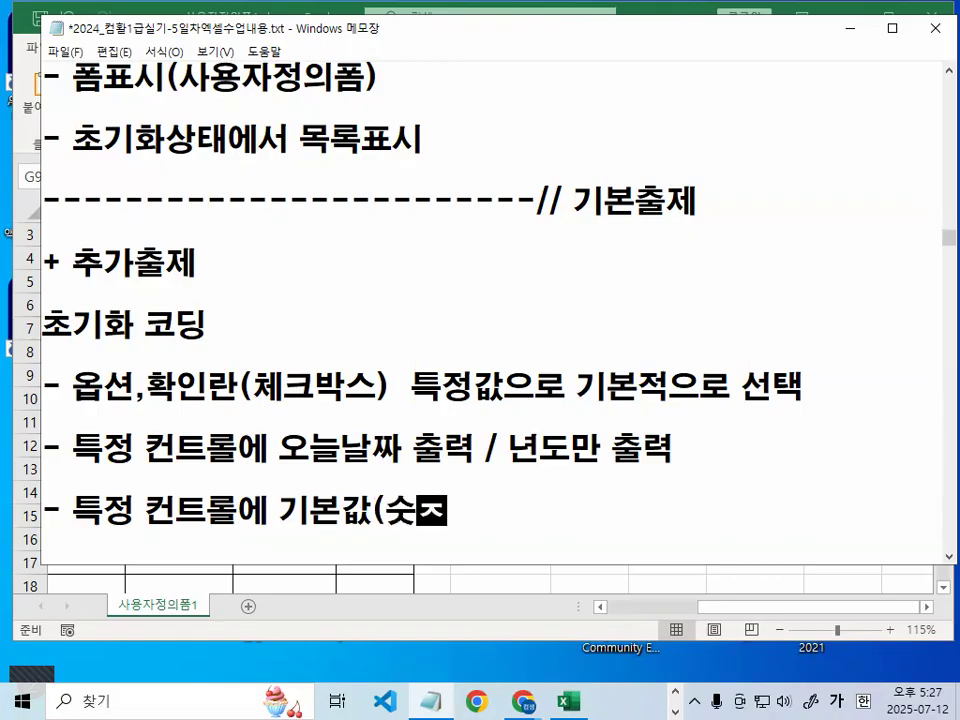
type("이 ")
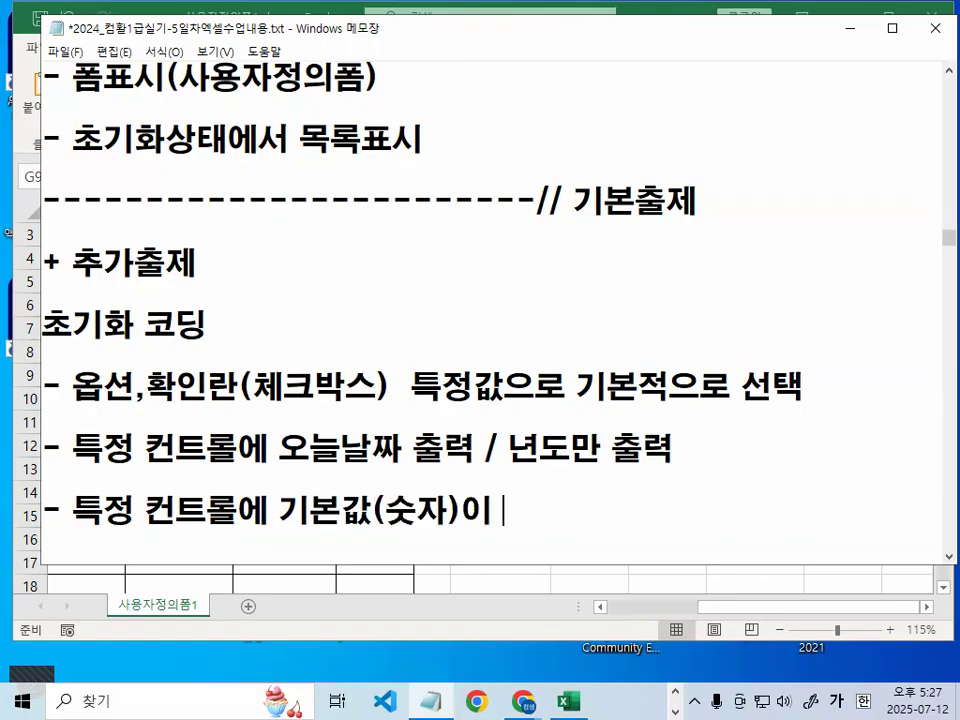
type("출ㄹㅕㄱ")
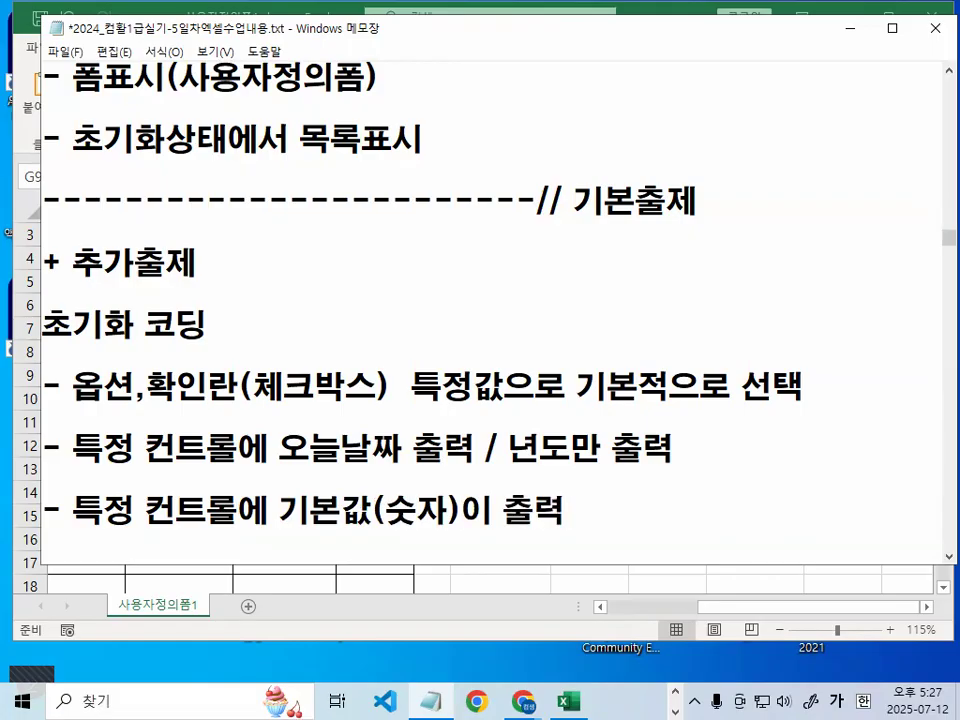
type("(표시)")
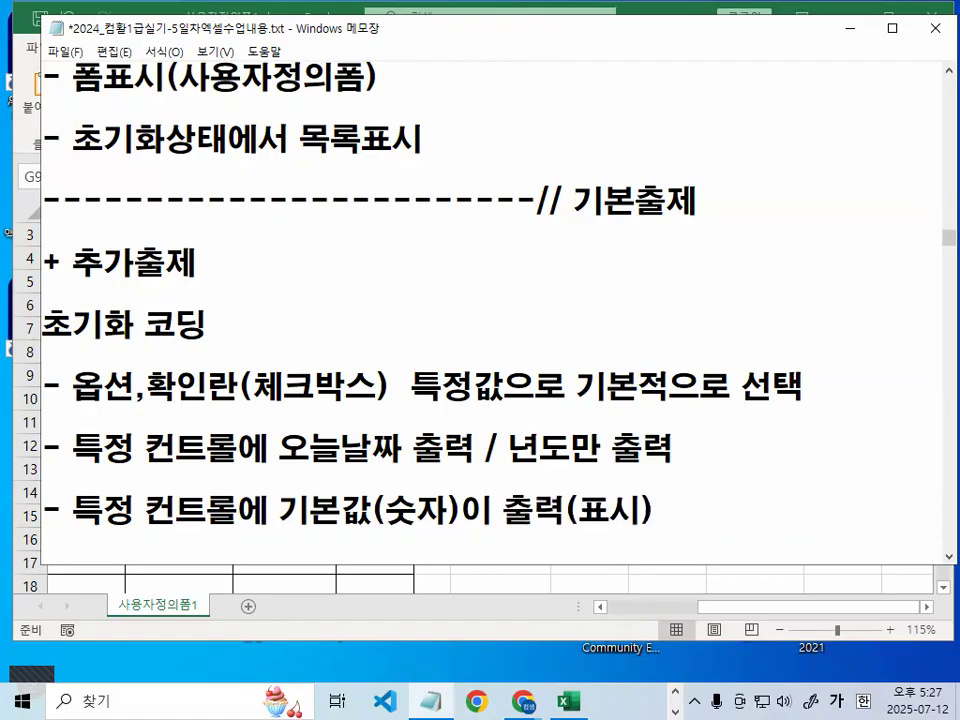
key("Return")
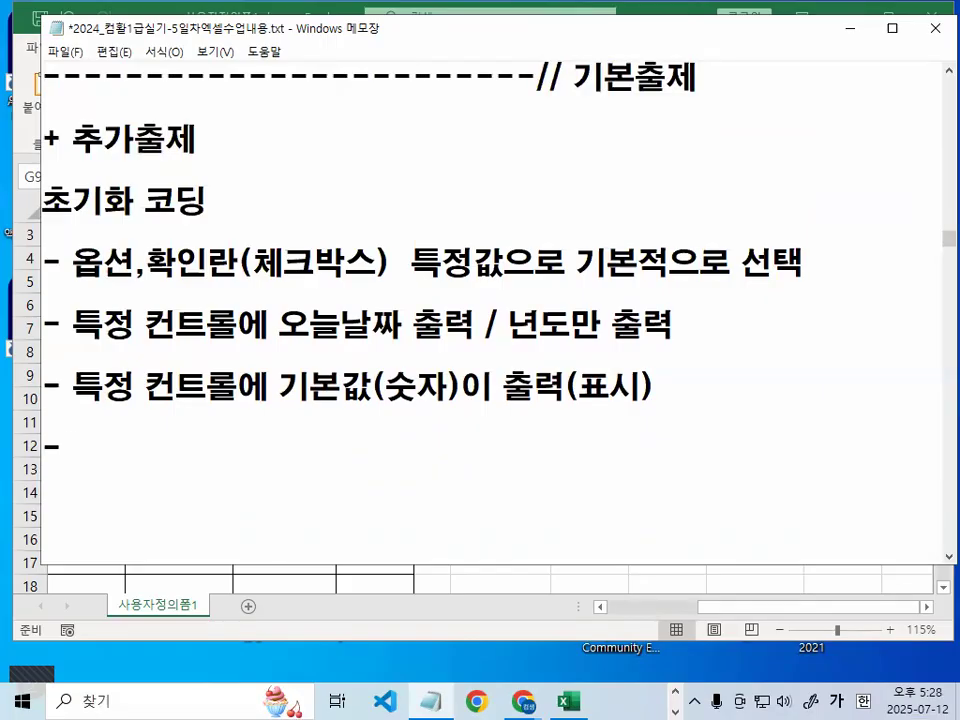
Type '- format 함수(형식문자함수) 시간데이터 시간 형식 지정' followed by two blank lines
type("- format")
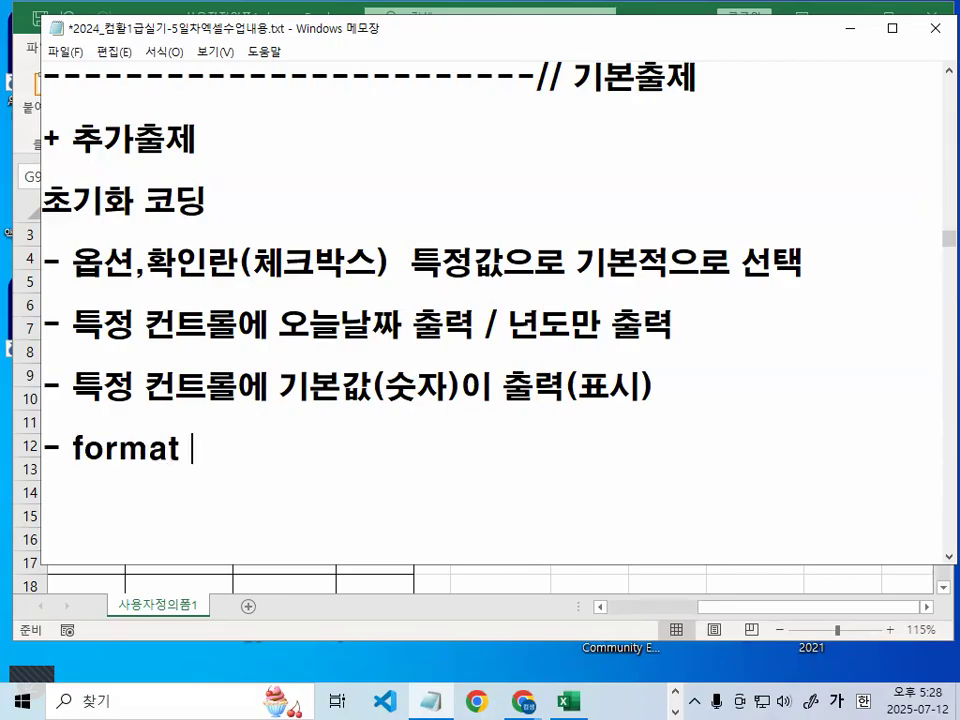
key("Hangul")
type("함수(형시ㅐㄱㅁ")
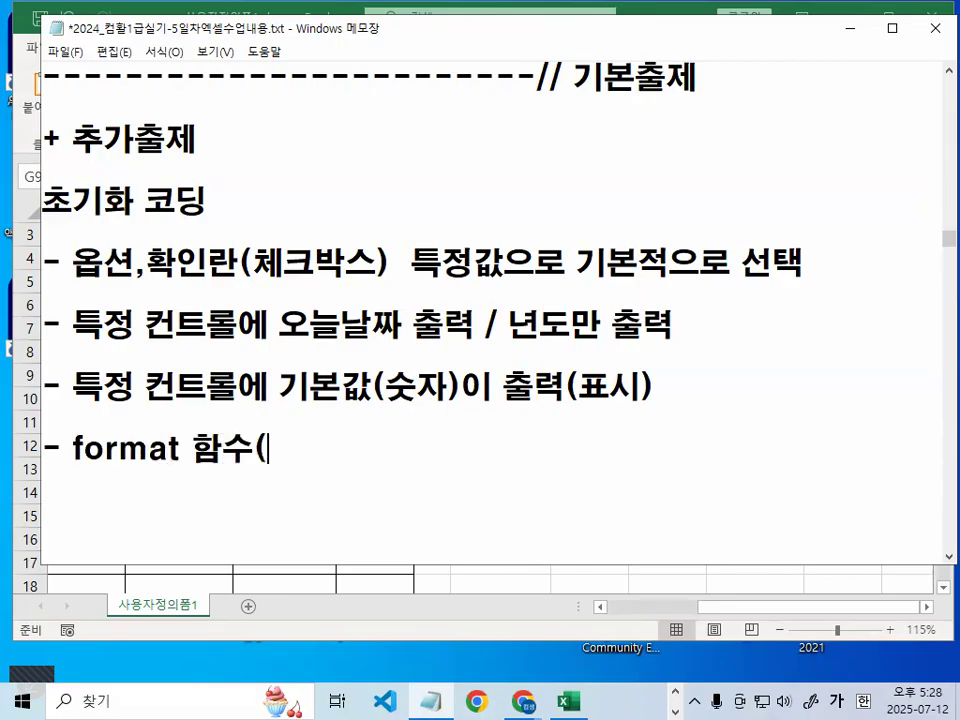
key("BackSpace")
key("BackSpace")
key("BackSpace")
key("BackSpace")
type("식문장")
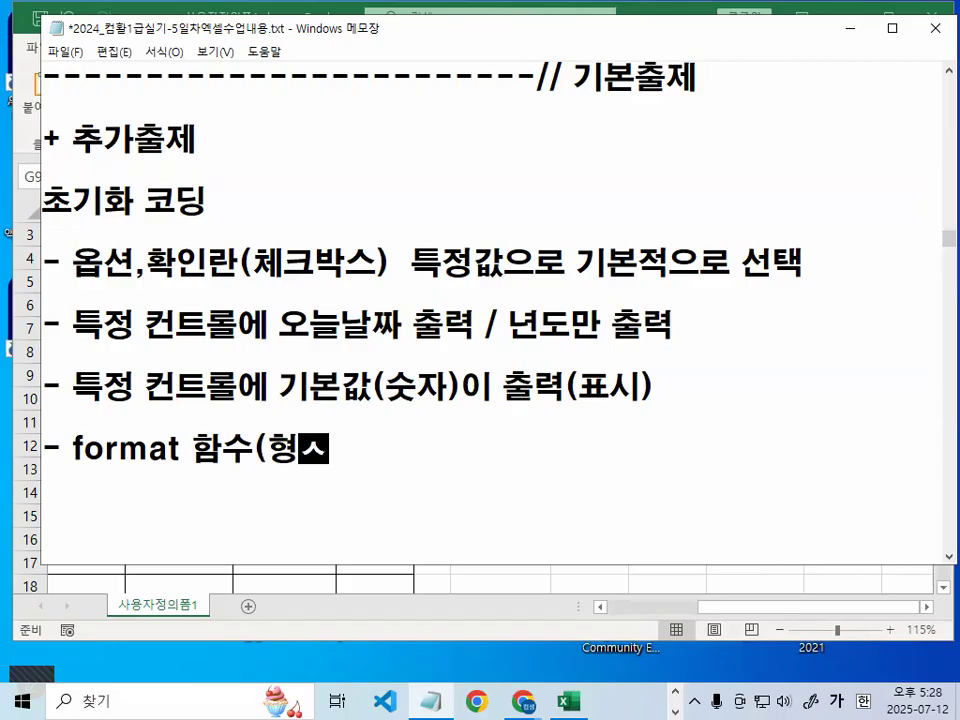
key("BackSpace")
type("함수)")
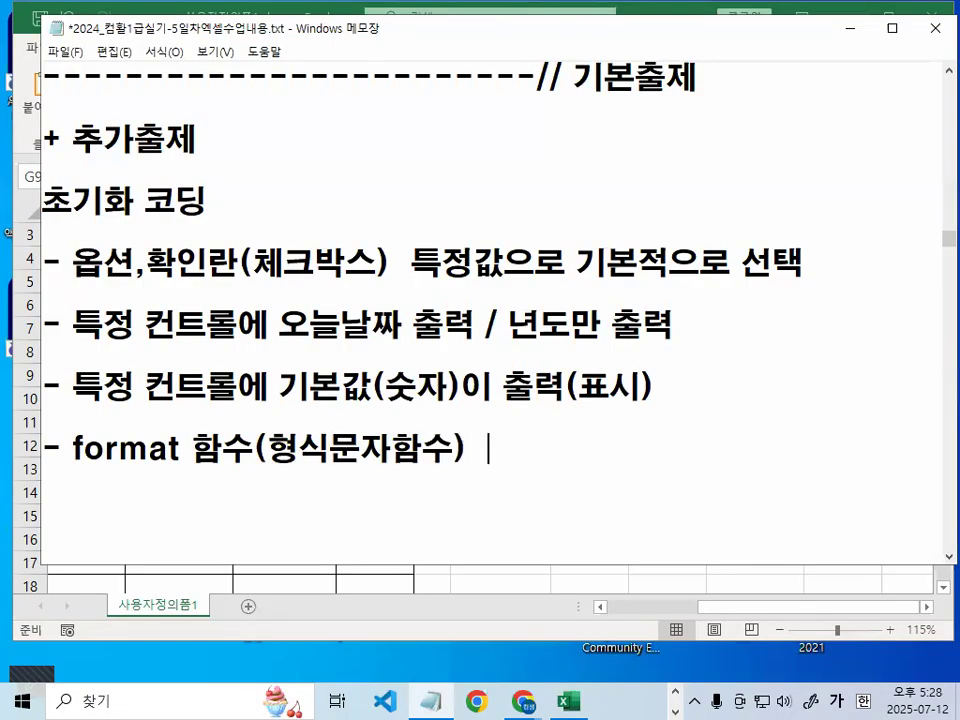
type(" 시간데이터")
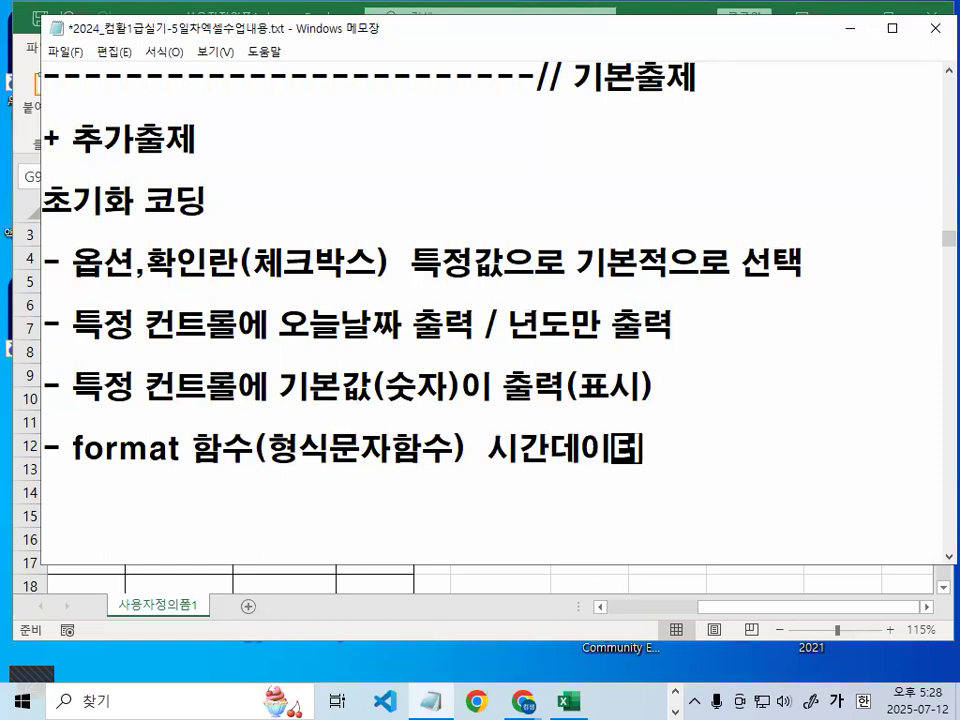
type(" 시간 혀인")
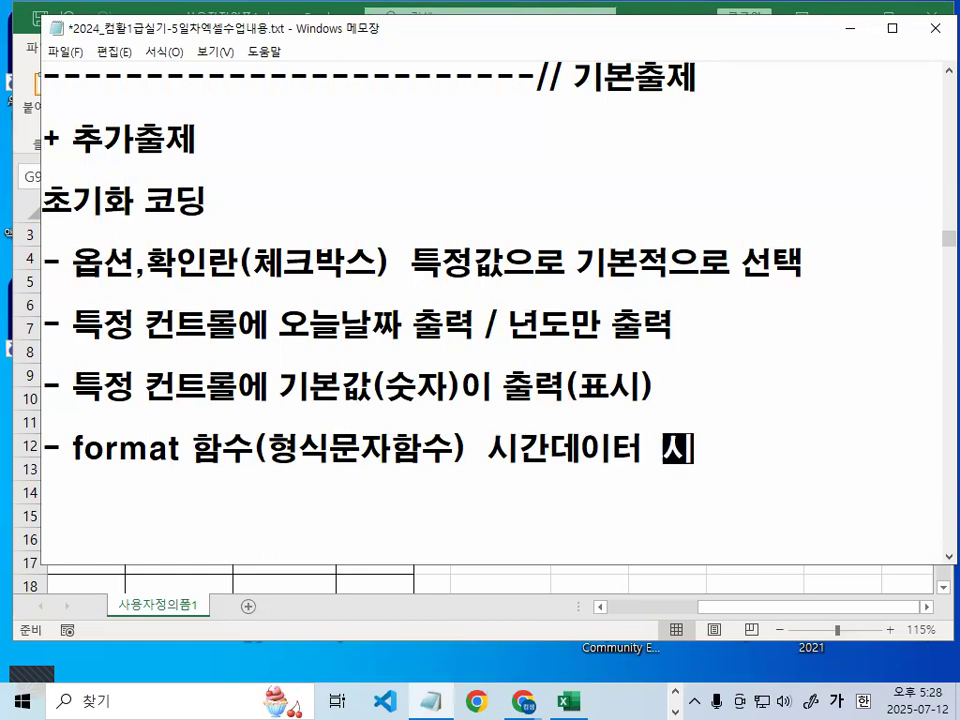
key("BackSpace")
key("BackSpace")
key("BackSpace")
key("BackSpace")
type("형식 지정")
key("Return")
key("Return")
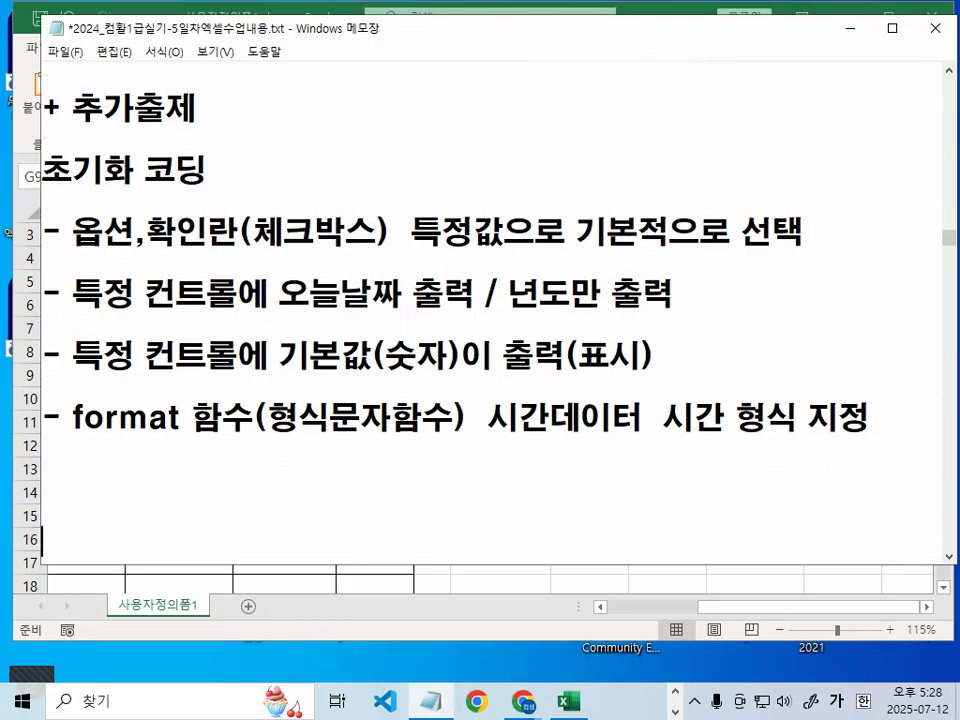
key("Return")
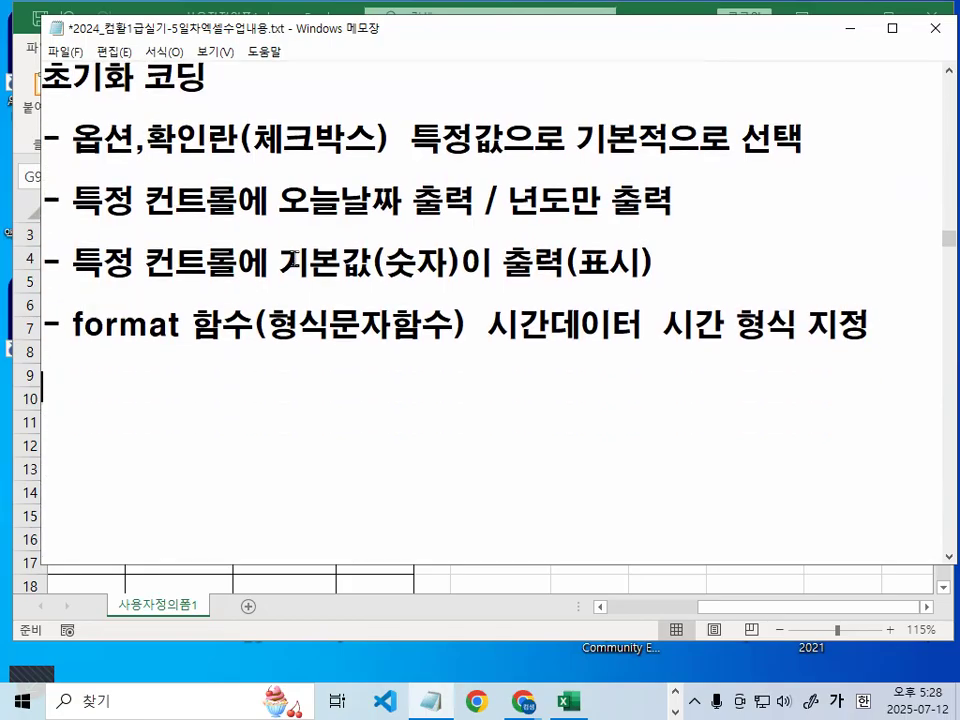
Add a dashed separator line beneath the format note
type("-")
type("3번문항 - 메시지박스표시한 후 확인버튼 폼종료  + 추가작업")
type("---------------------------------")
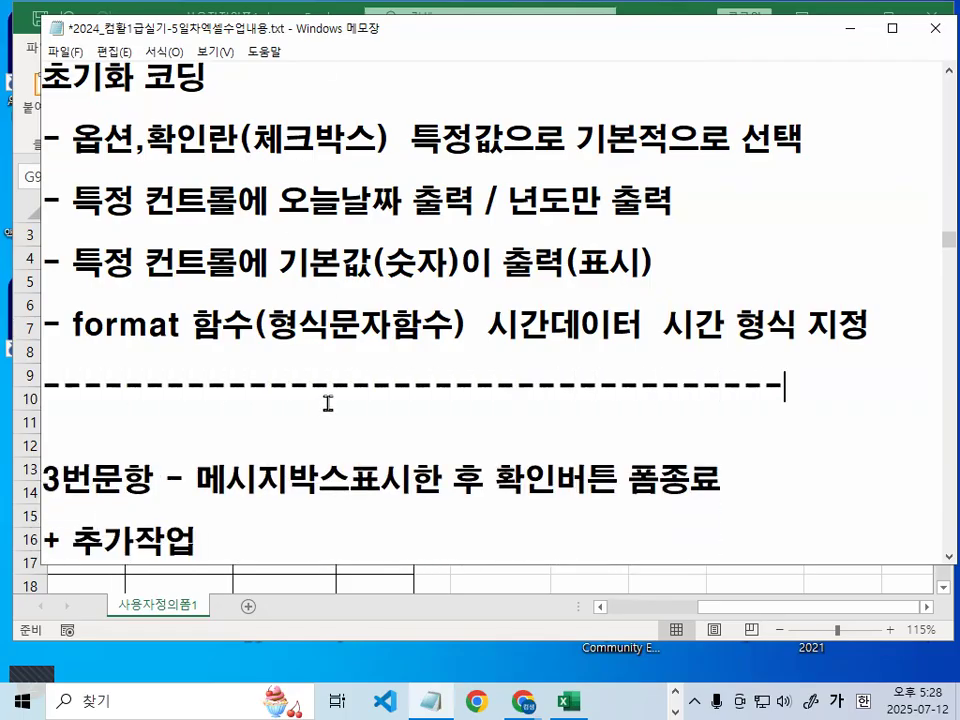
Highlight the 3번문항 task description and 추가작업, then tidy the blank line above the separator
scroll(328, 403, "down", 1)
left_click_drag(197, 405, 404, 405)
mouse_move(540, 398)
left_mouse_down()
mouse_move(527, 418)
mouse_move(561, 400)
mouse_move(720, 402)
left_mouse_up()
left_click(722, 393)
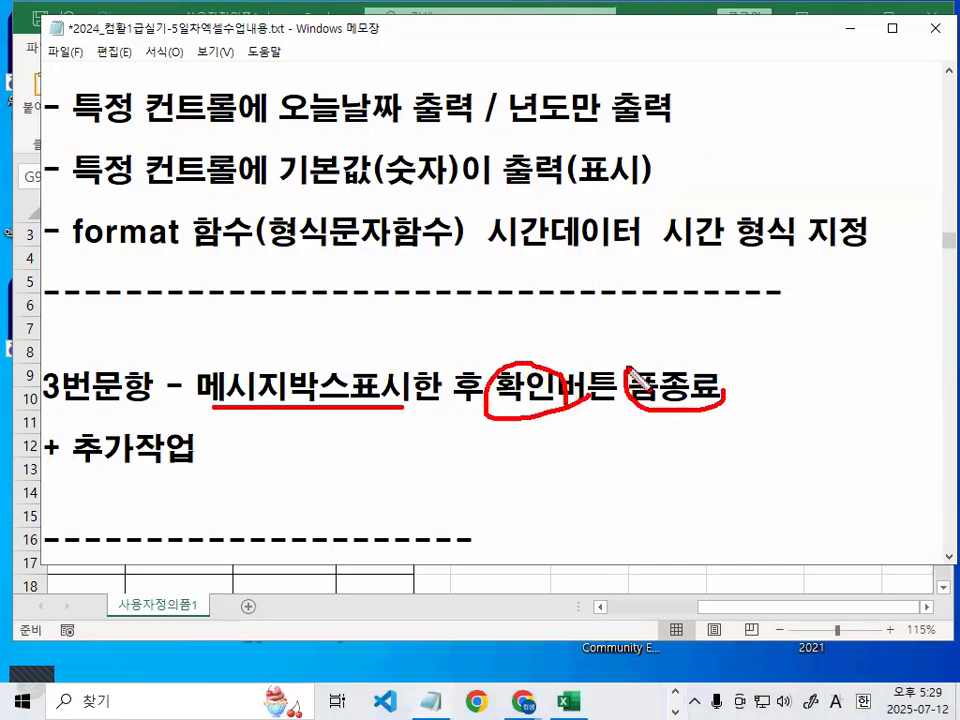
key("Escape")
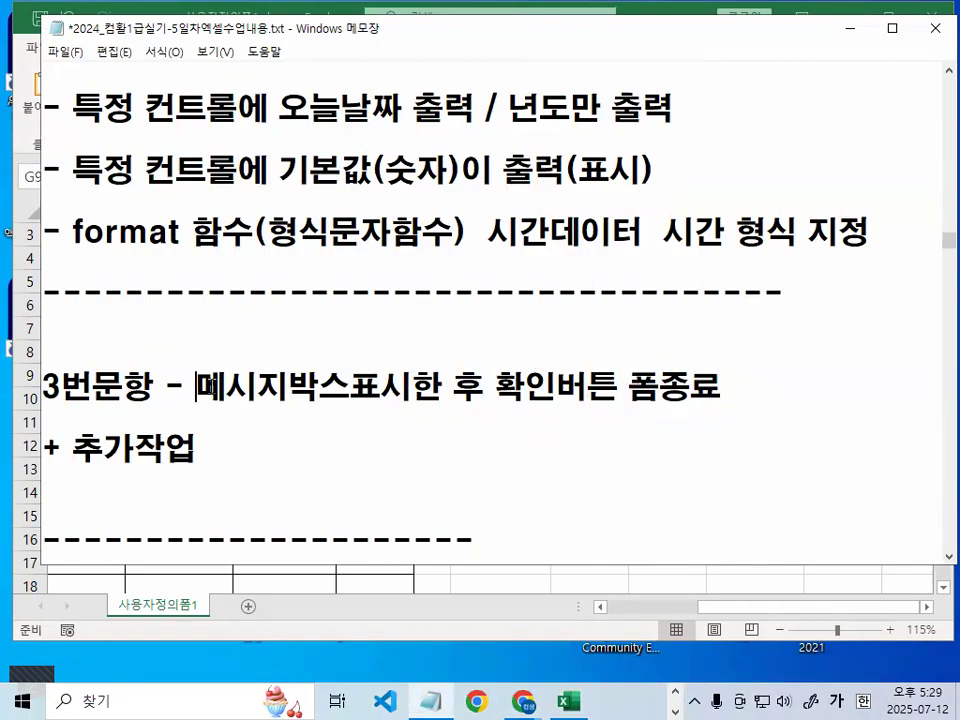
left_click_drag(195, 388, 800, 387)
left_click_drag(76, 452, 213, 451)
scroll(213, 451, "down", 1)
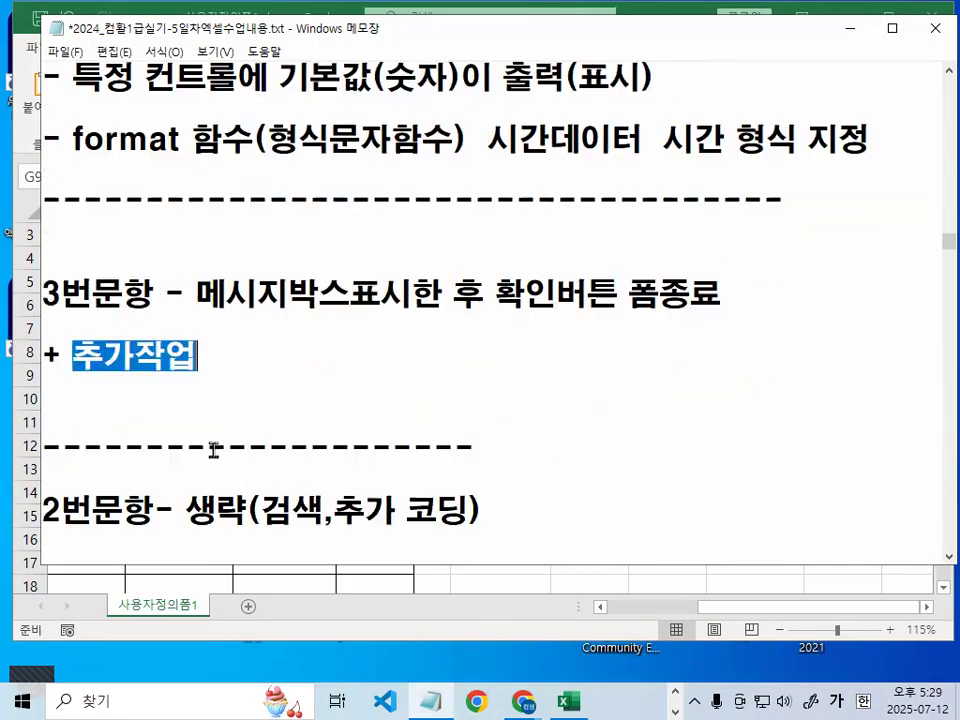
left_click(178, 425)
key("Return")
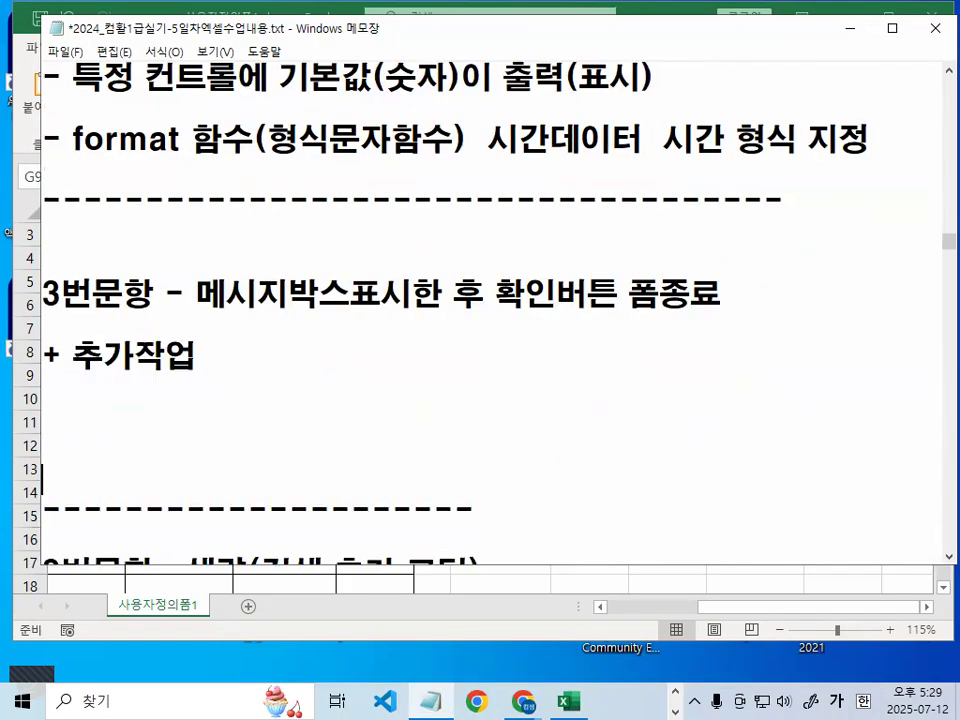
key("Delete")
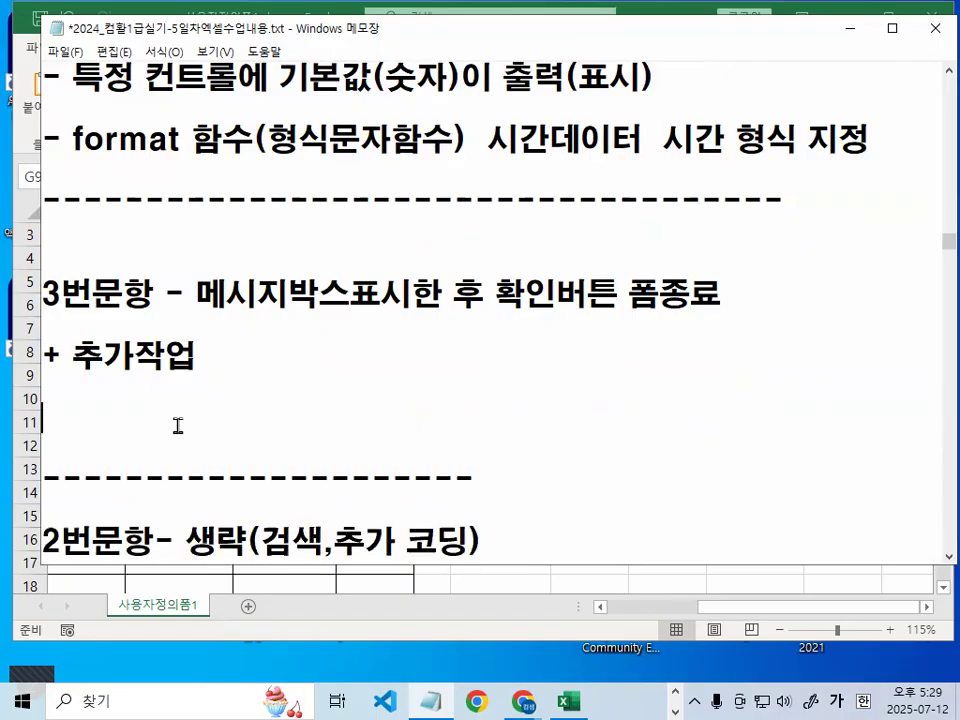
Scroll back and highlight (기본 출제형태) on the 1번문항 line
scroll(222, 407, "down", 1)
left_click_drag(185, 417, 490, 423)
scroll(490, 423, "down", 1)
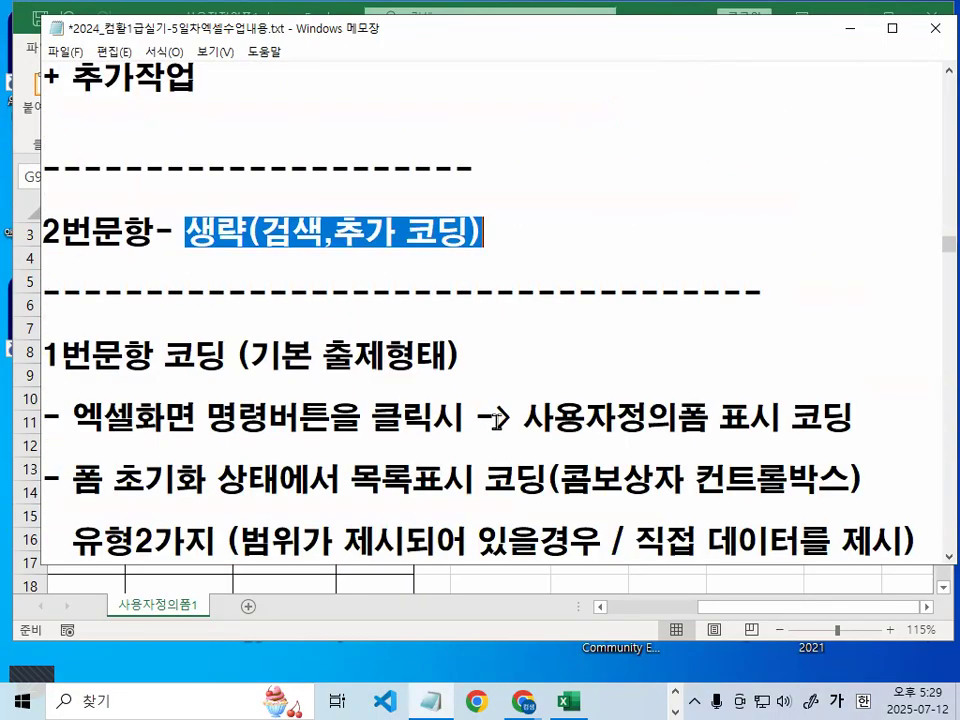
left_click(173, 352)
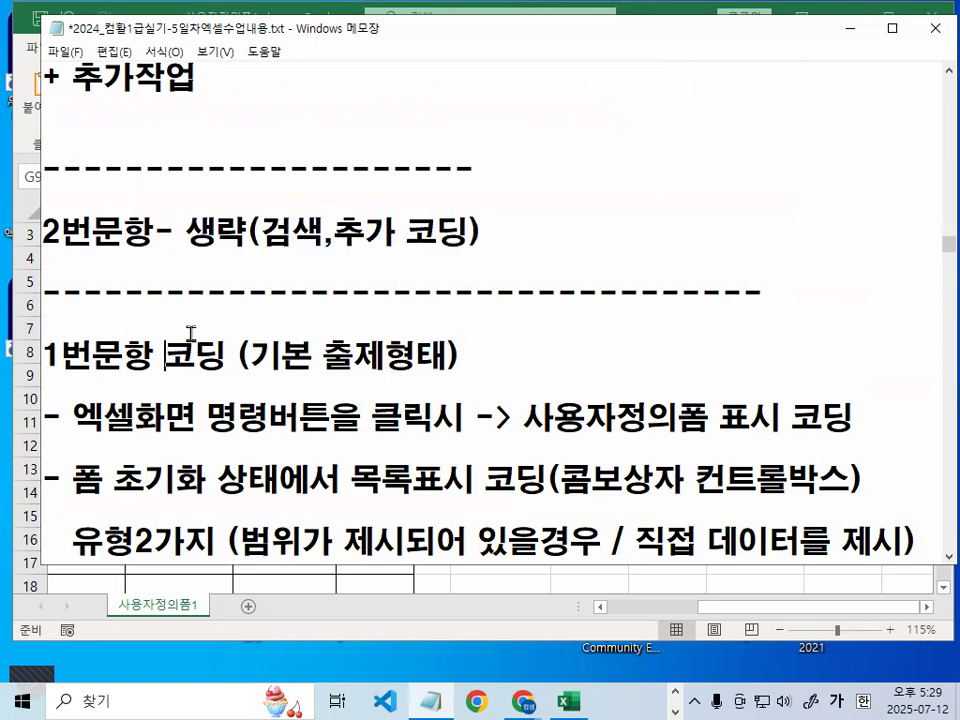
scroll(190, 333, "down", 1)
scroll(191, 336, "up", 4)
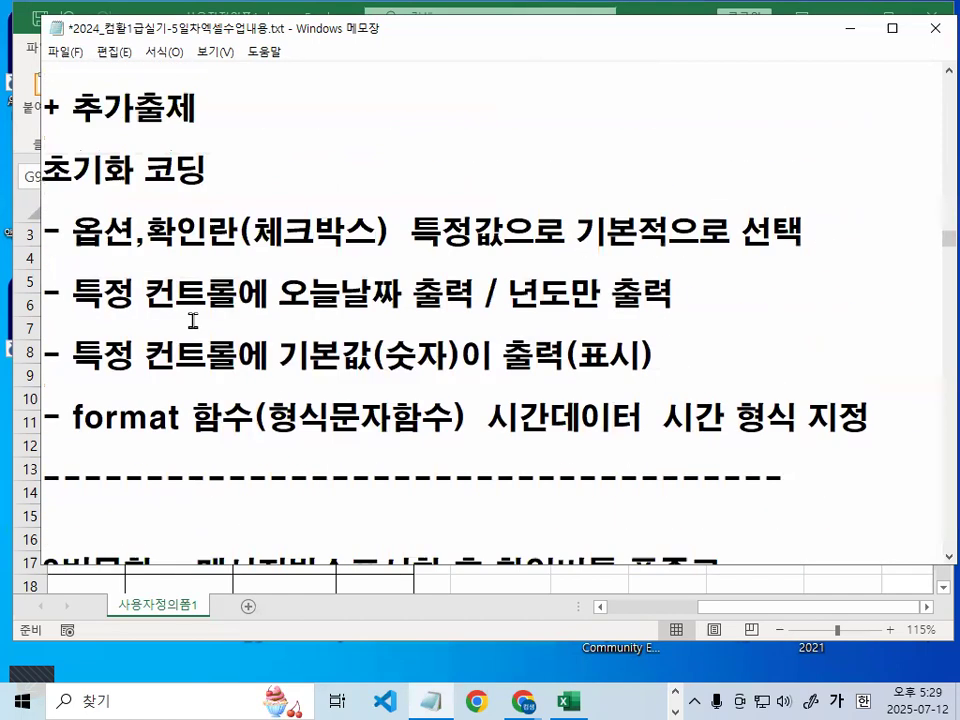
scroll(193, 321, "up", 1)
scroll(225, 355, "down", 5)
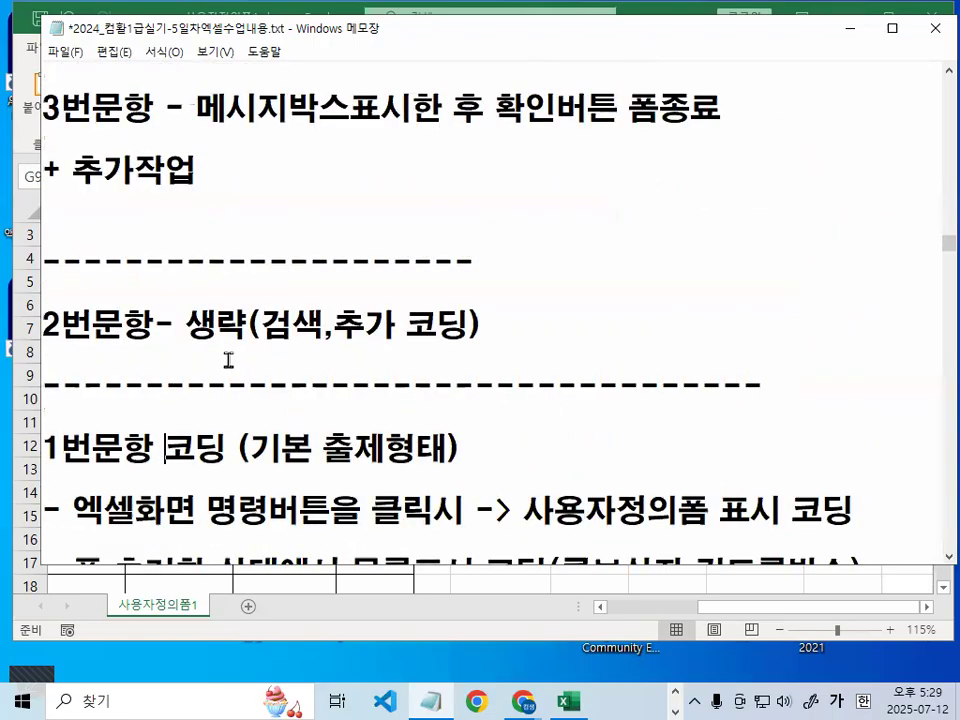
left_click_drag(45, 263, 504, 273)
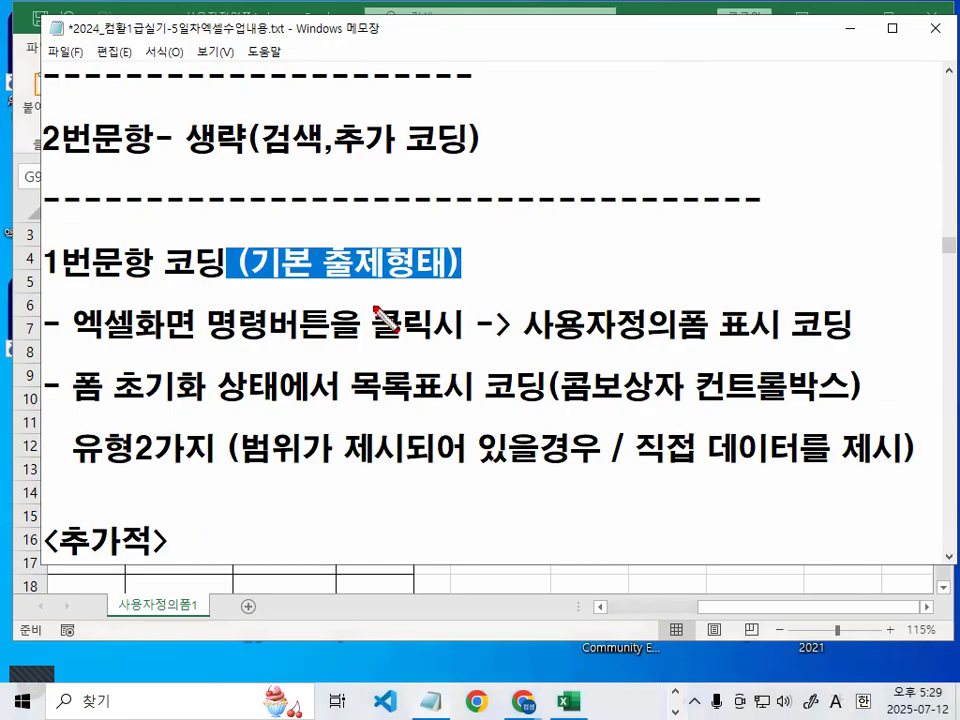
left_click_drag(66, 410, 195, 408)
mouse_move(458, 452)
left_mouse_down()
mouse_move(355, 440)
mouse_move(474, 432)
left_mouse_up()
scroll(300, 400, "down", 2)
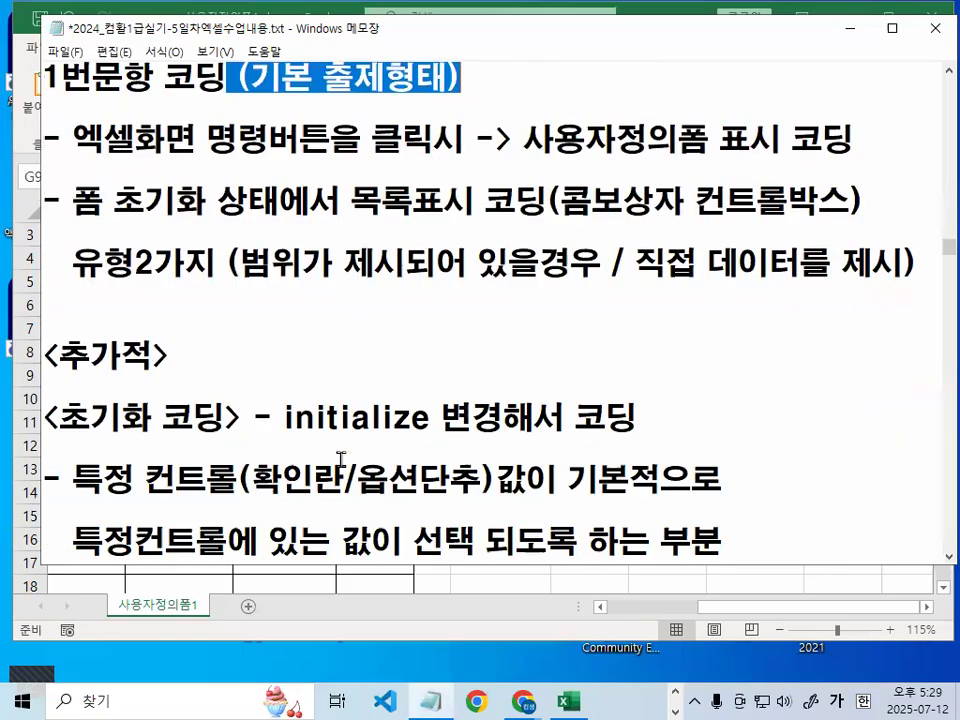
left_click_drag(284, 244, 428, 245)
left_click_drag(75, 311, 215, 310)
left_click_drag(524, 307, 718, 307)
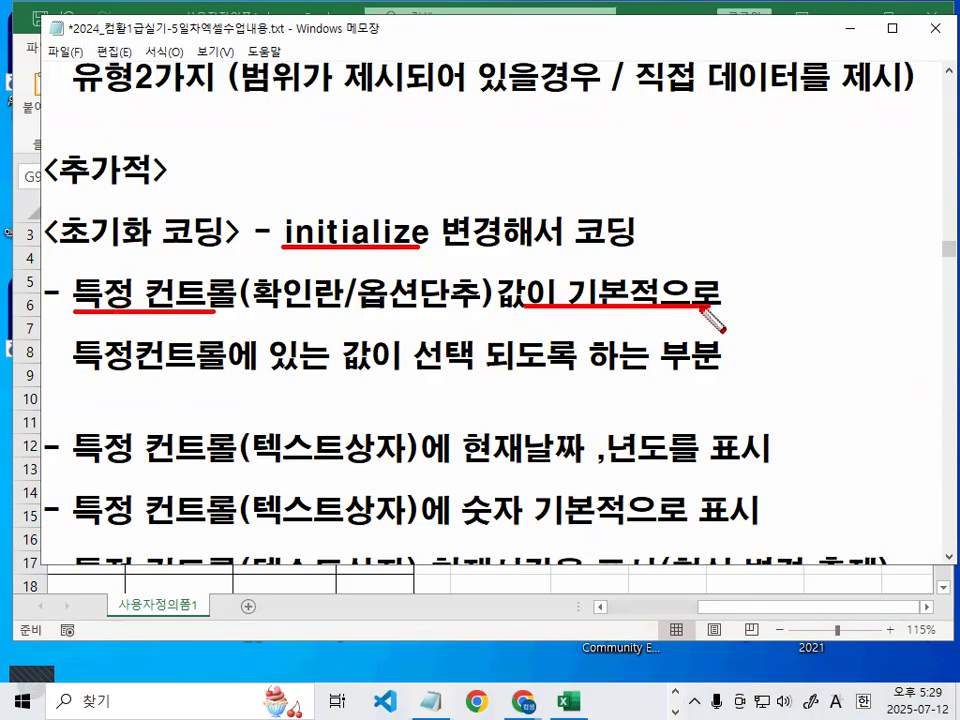
left_click_drag(64, 374, 291, 374)
left_click_drag(386, 378, 581, 381)
key("Escape")
scroll(435, 414, "down", 1)
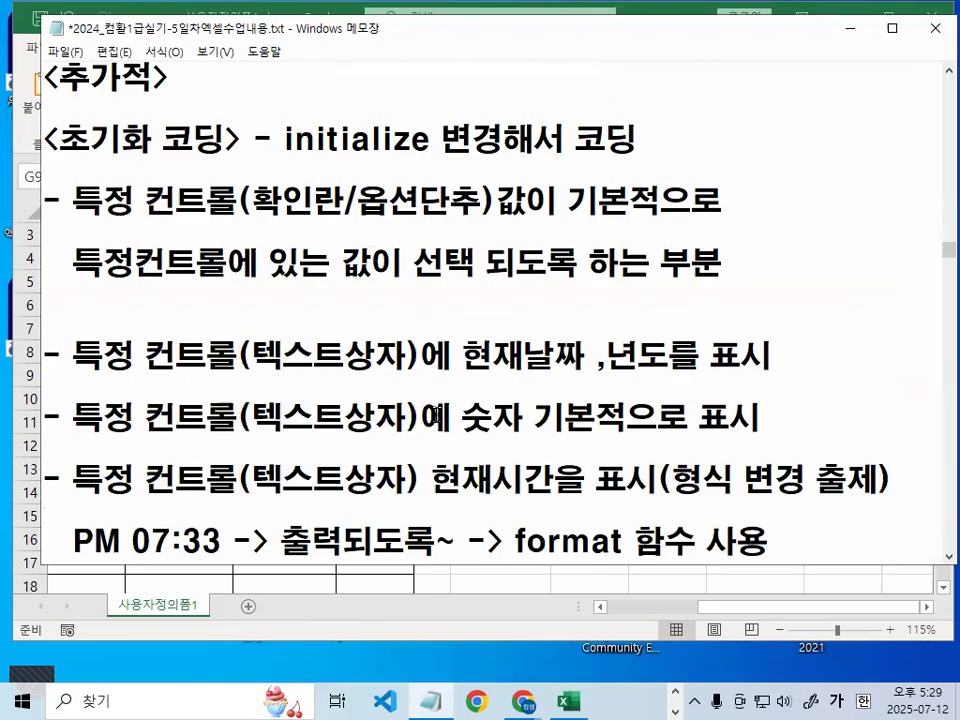
key("ctrl+2")
left_click_drag(75, 380, 210, 381)
left_click_drag(452, 378, 745, 380)
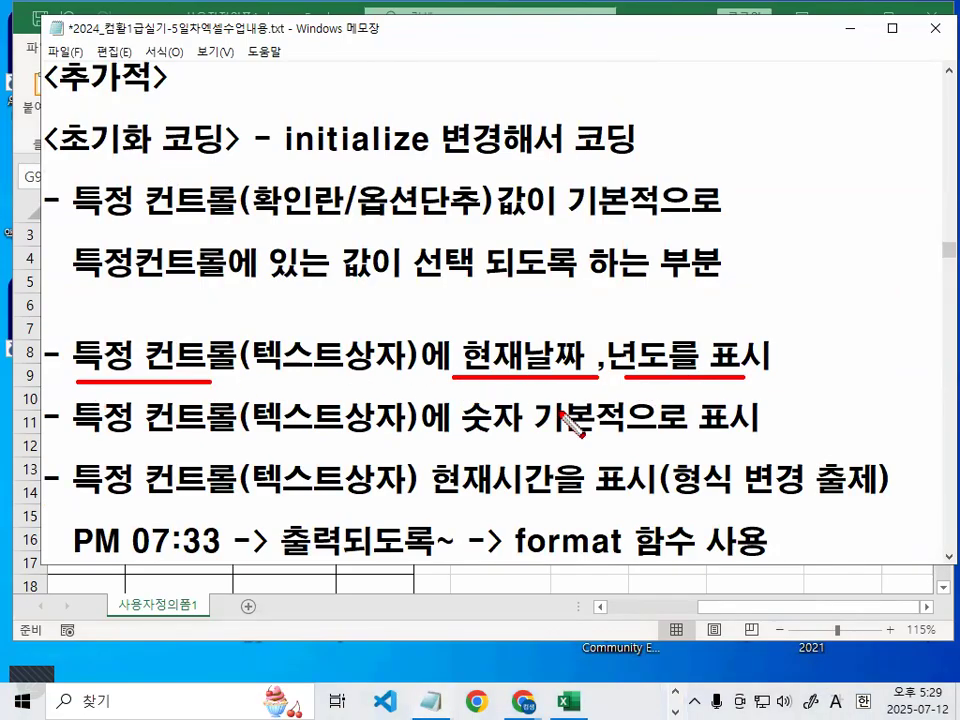
left_click_drag(87, 441, 749, 443)
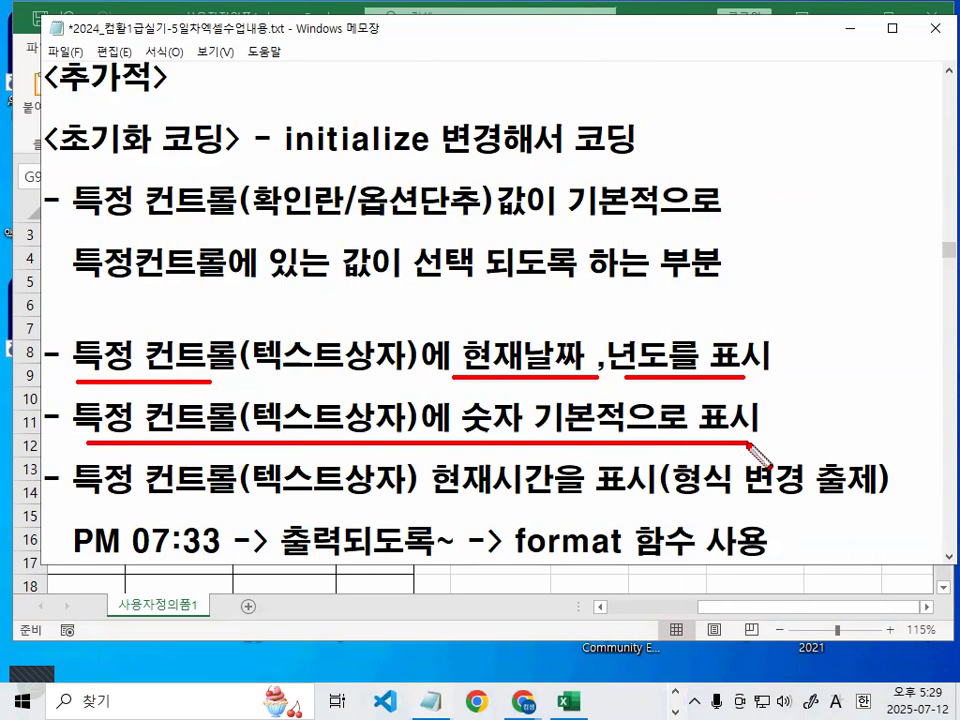
left_click_drag(426, 497, 597, 498)
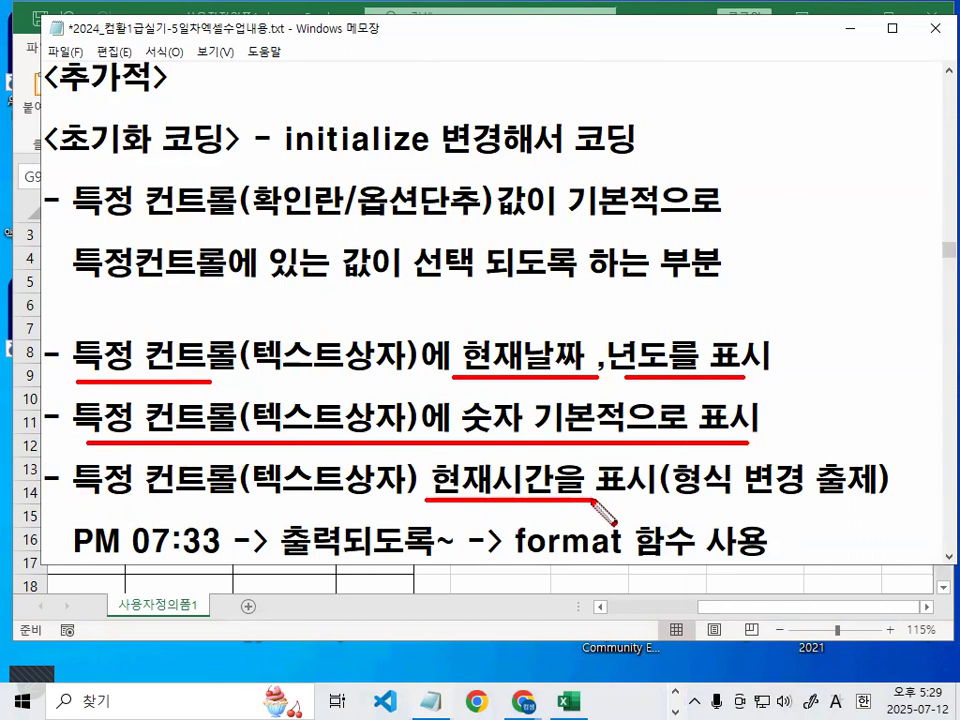
key("Escape")
scroll(604, 497, "down", 2)
key("ctrl+2")
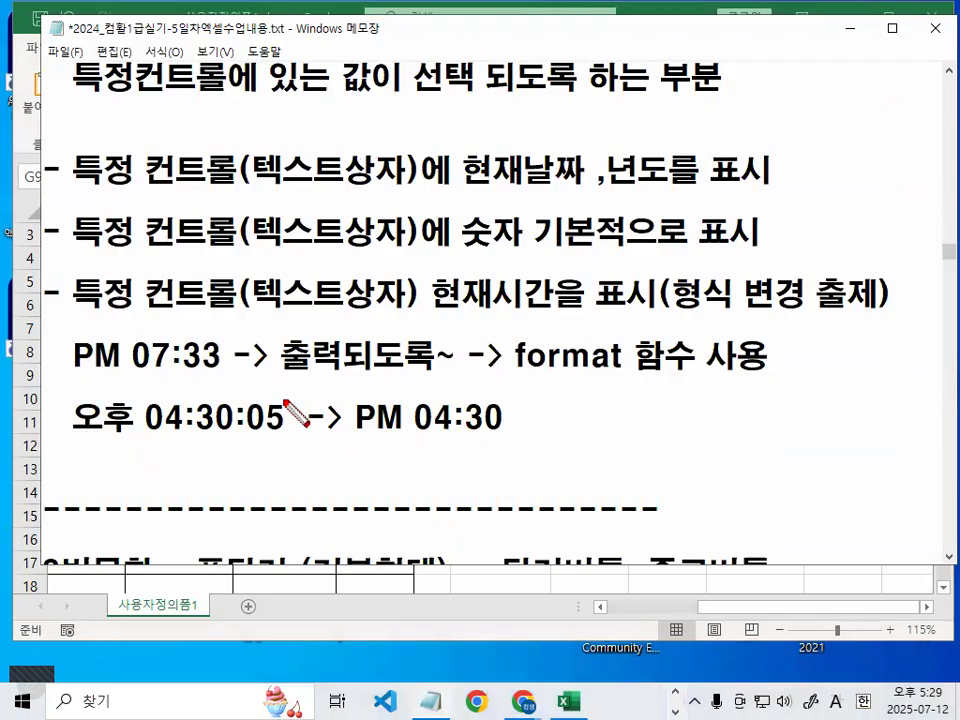
left_click_drag(74, 434, 536, 441)
mouse_move(267, 406)
left_mouse_down()
mouse_move(341, 360)
mouse_move(420, 393)
mouse_move(443, 370)
left_mouse_up()
key("Escape")
Highlight 폼닫기 (기본형태), the 메시지박스 phrases, the cell address phrase and 글꼴속성 변경문제
scroll(470, 352, "down", 3)
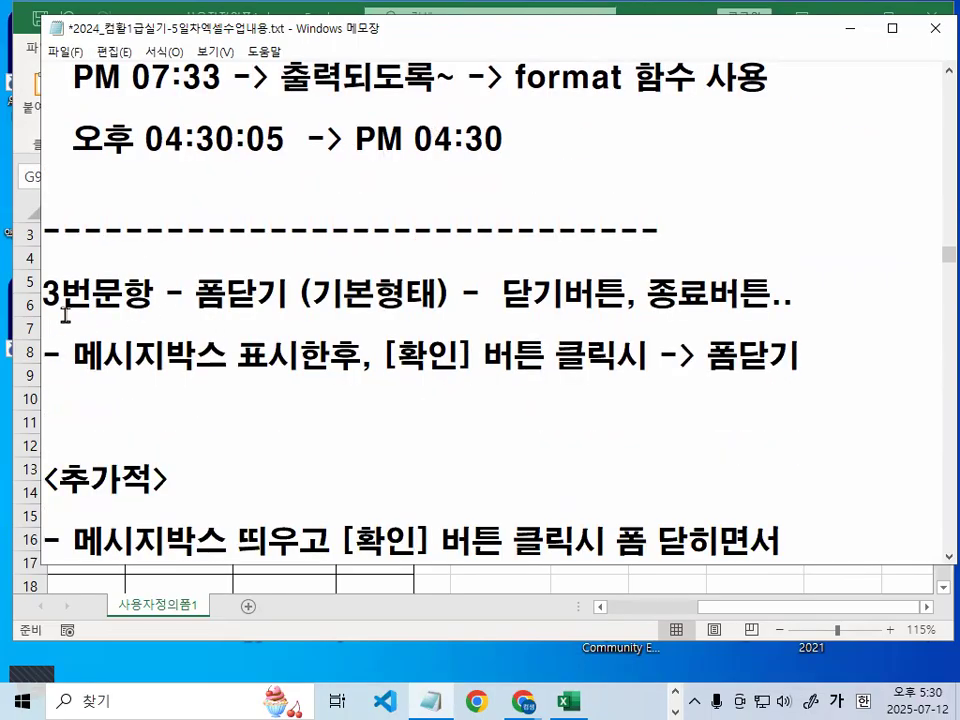
left_click_drag(196, 294, 449, 294)
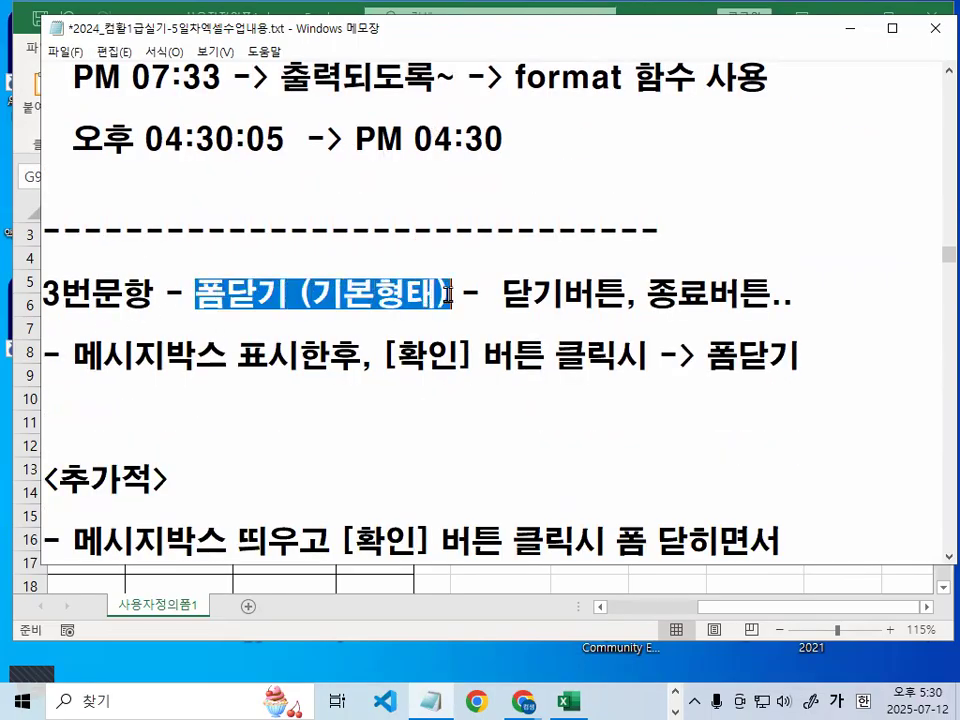
left_click_drag(80, 358, 203, 356)
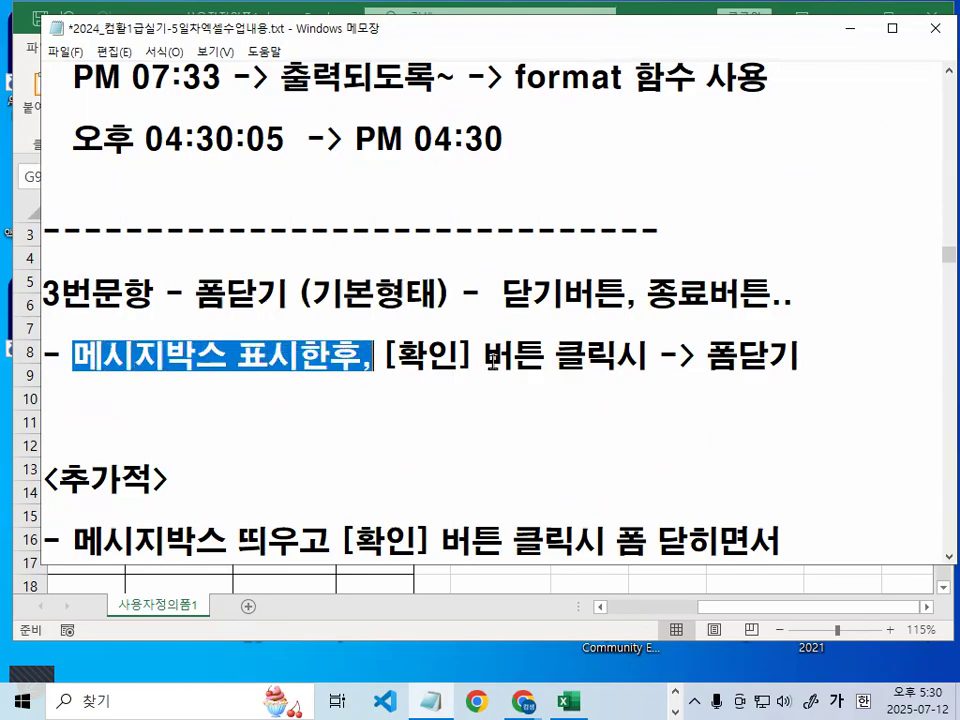
left_click_drag(513, 356, 813, 373)
scroll(737, 386, "down", 1)
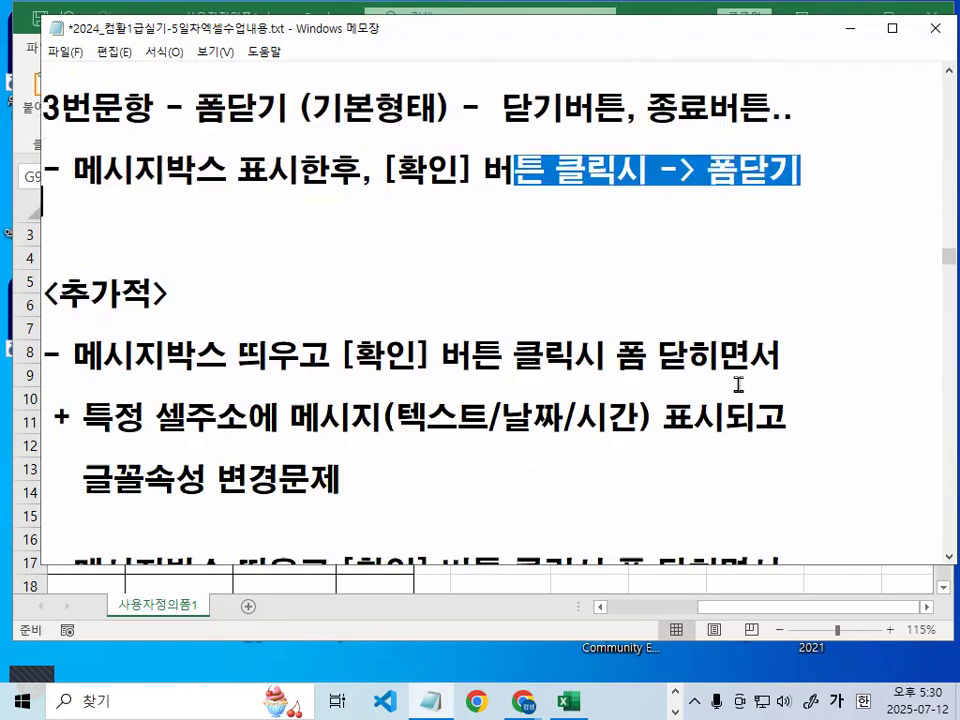
left_click_drag(73, 356, 845, 358)
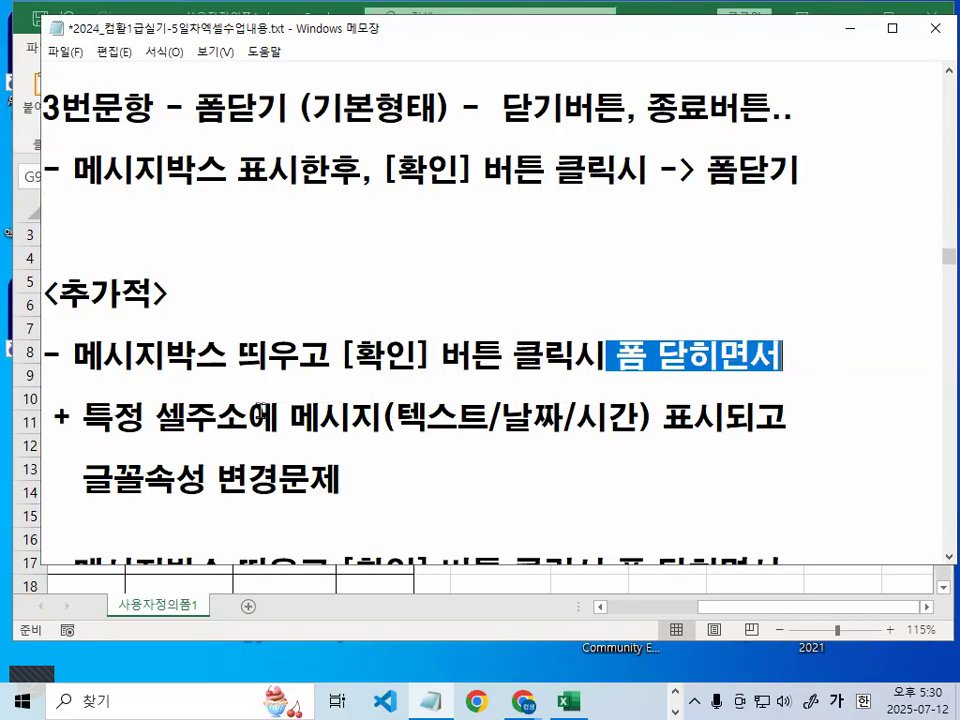
left_click_drag(82, 428, 270, 420)
left_click_drag(277, 418, 400, 418)
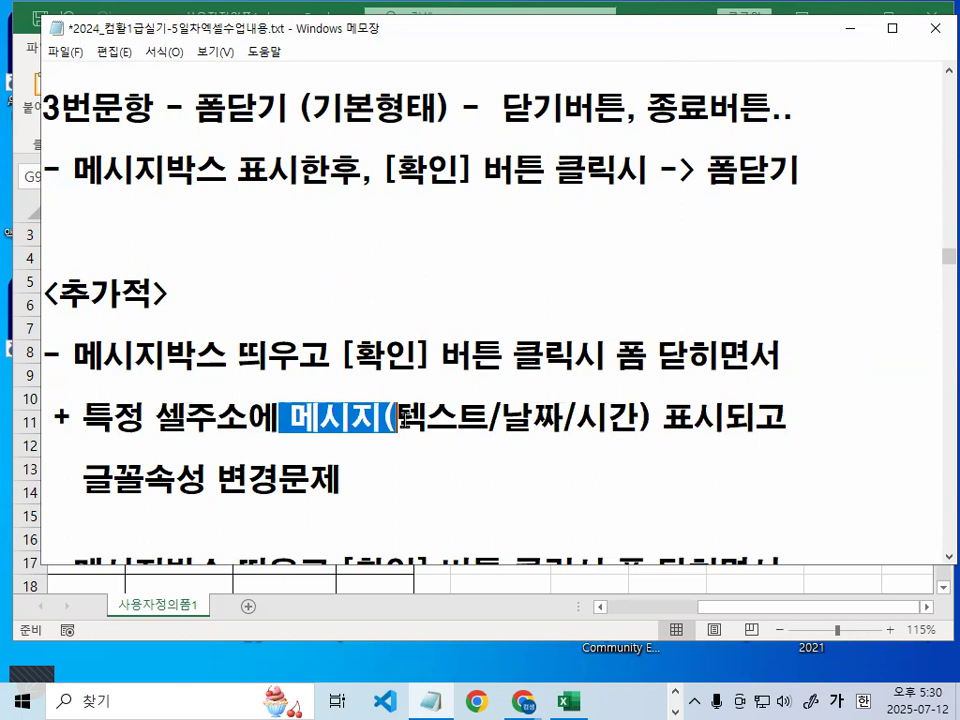
left_click_drag(76, 482, 748, 452)
Scroll further down and highlight more phrases in the event-macro notes
scroll(346, 468, "down", 2)
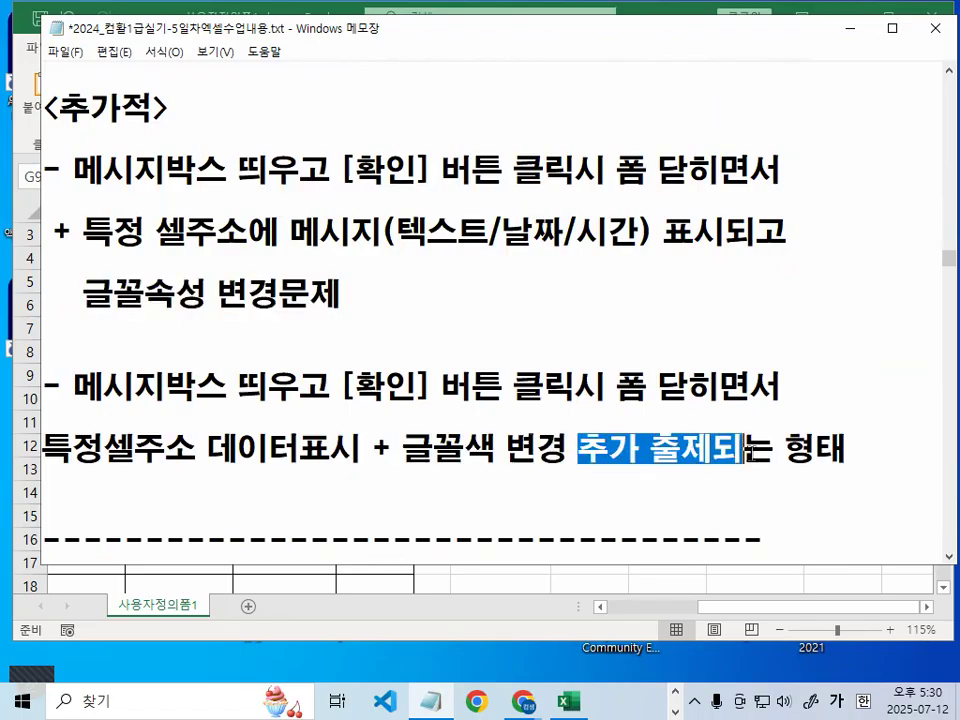
scroll(750, 452, "down", 1)
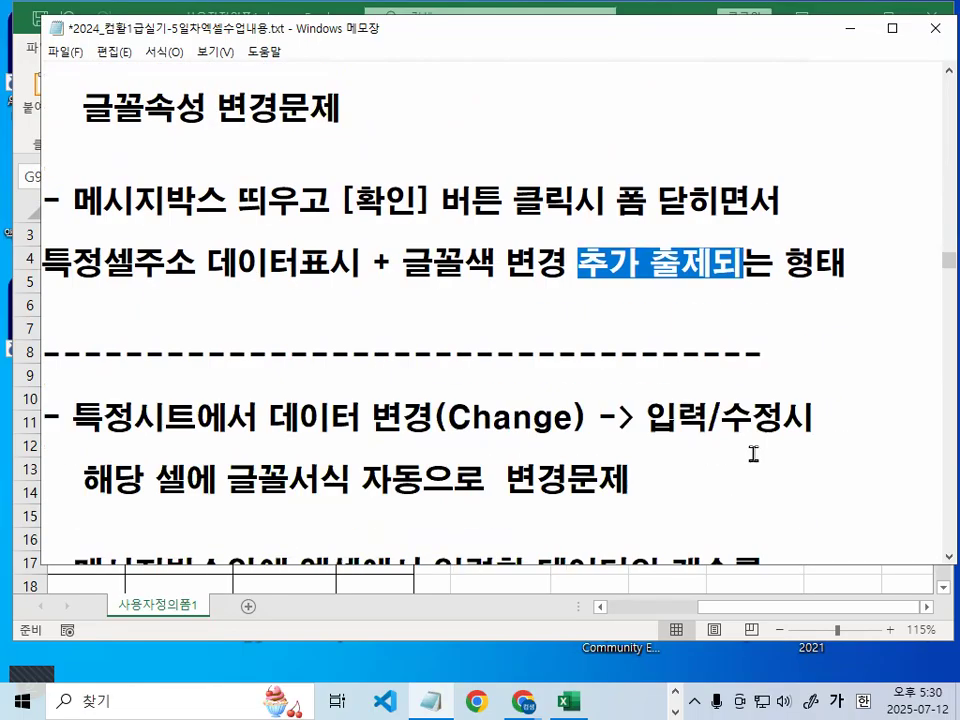
scroll(753, 453, "down", 1)
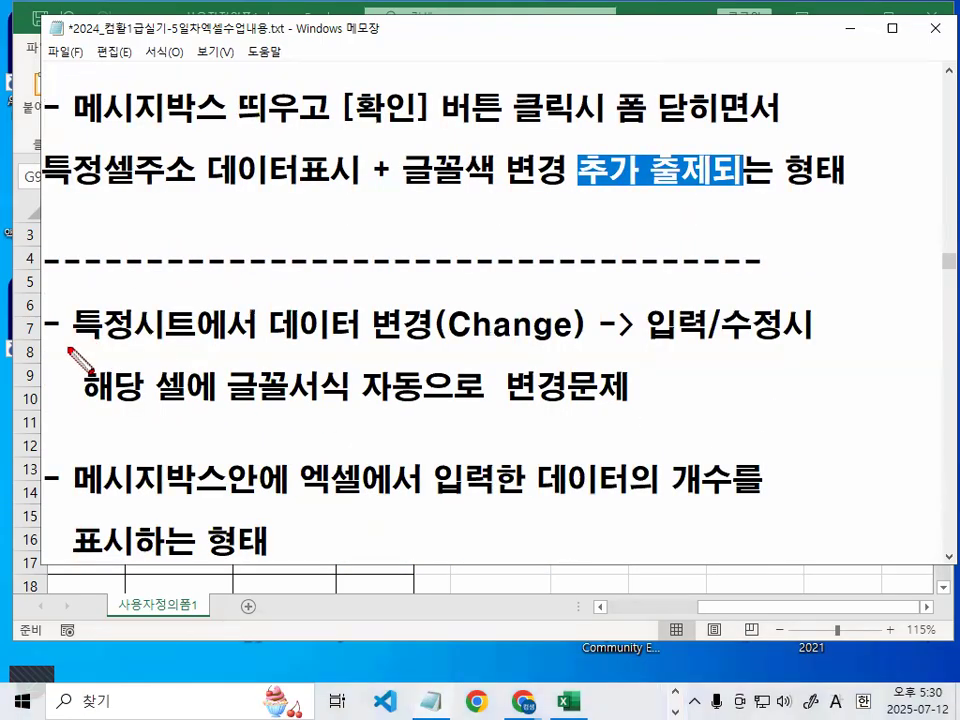
left_click_drag(68, 348, 193, 348)
mouse_move(455, 322)
left_mouse_down()
mouse_move(425, 320)
mouse_move(471, 339)
left_mouse_up()
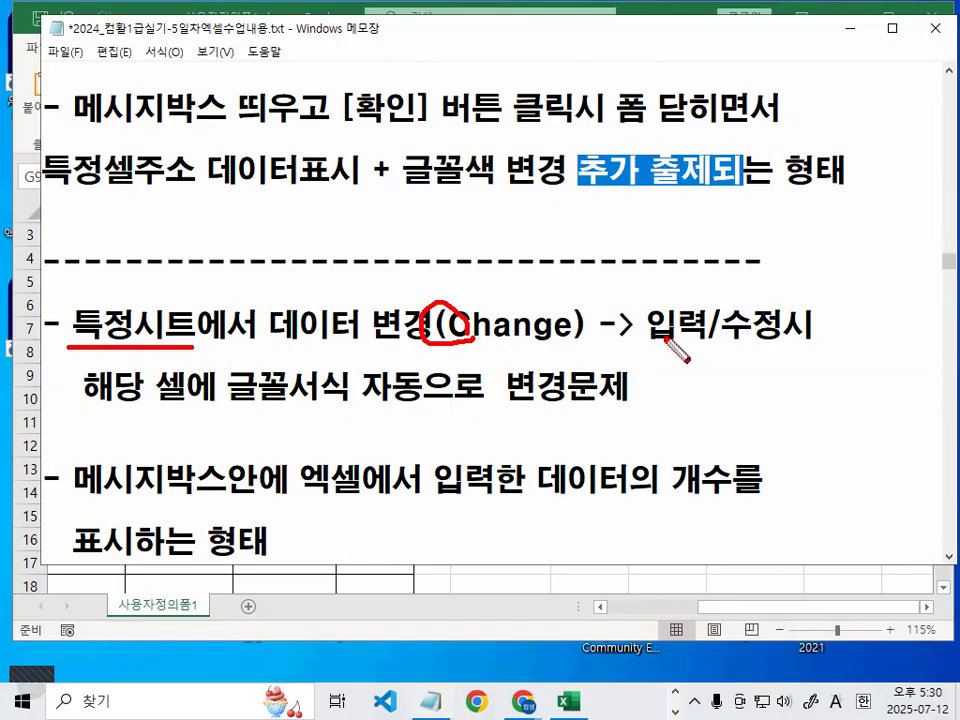
left_click_drag(650, 339, 808, 341)
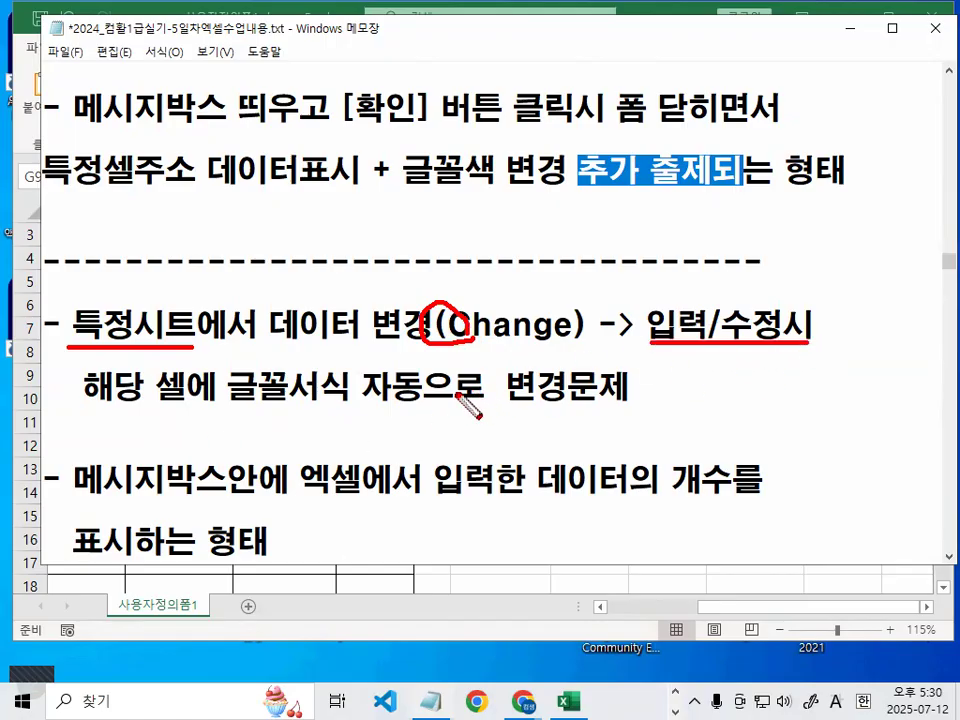
left_click_drag(229, 402, 348, 402)
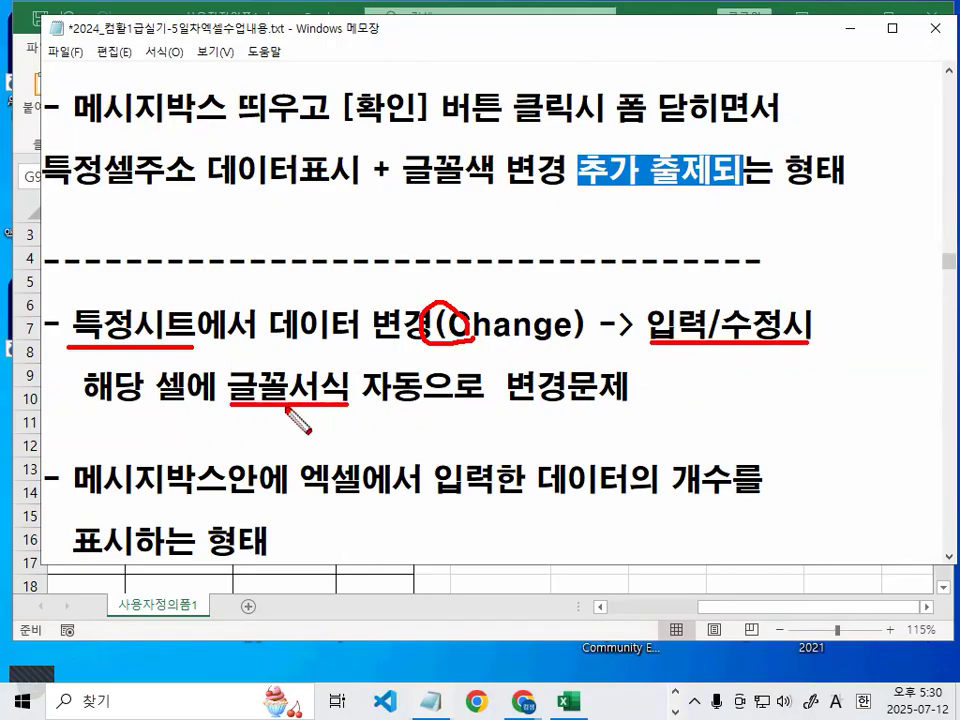
left_click_drag(506, 404, 635, 404)
key("Escape")
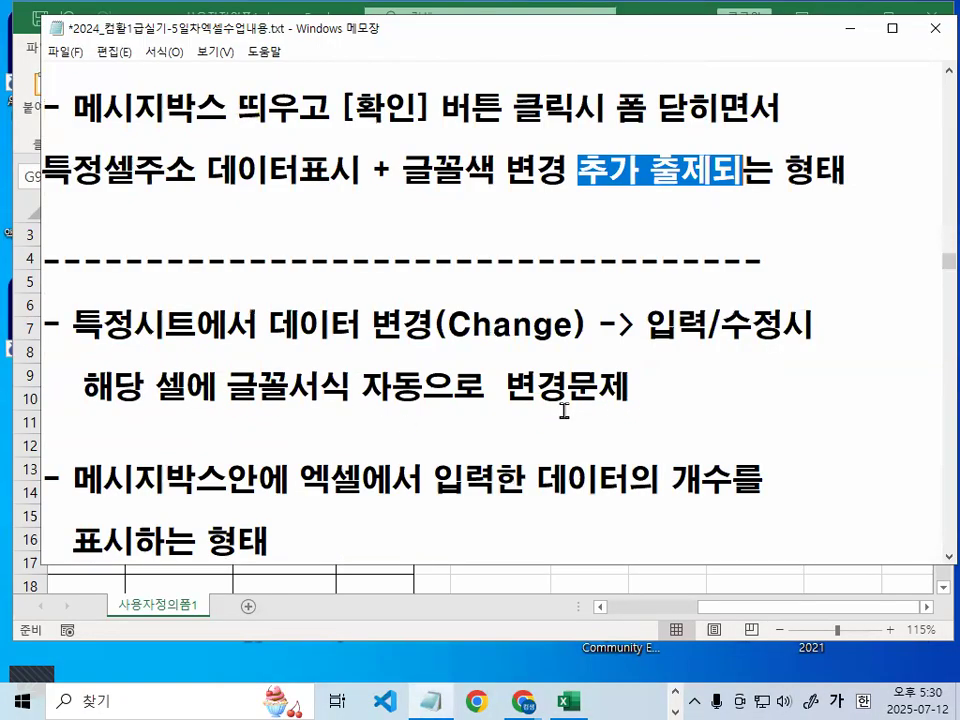
scroll(580, 450, "down", 1)
Mark up the remaining lines with ZoomIt, then minimize Notepad to return to Excel
key("ctrl+2")
left_click_drag(90, 409, 185, 409)
left_click_drag(298, 405, 374, 405)
mouse_move(669, 401)
left_mouse_down()
mouse_move(531, 372)
mouse_move(627, 393)
left_mouse_up()
mouse_move(712, 394)
left_mouse_down()
mouse_move(647, 403)
mouse_move(704, 396)
left_mouse_up()
left_click_drag(90, 470, 283, 470)
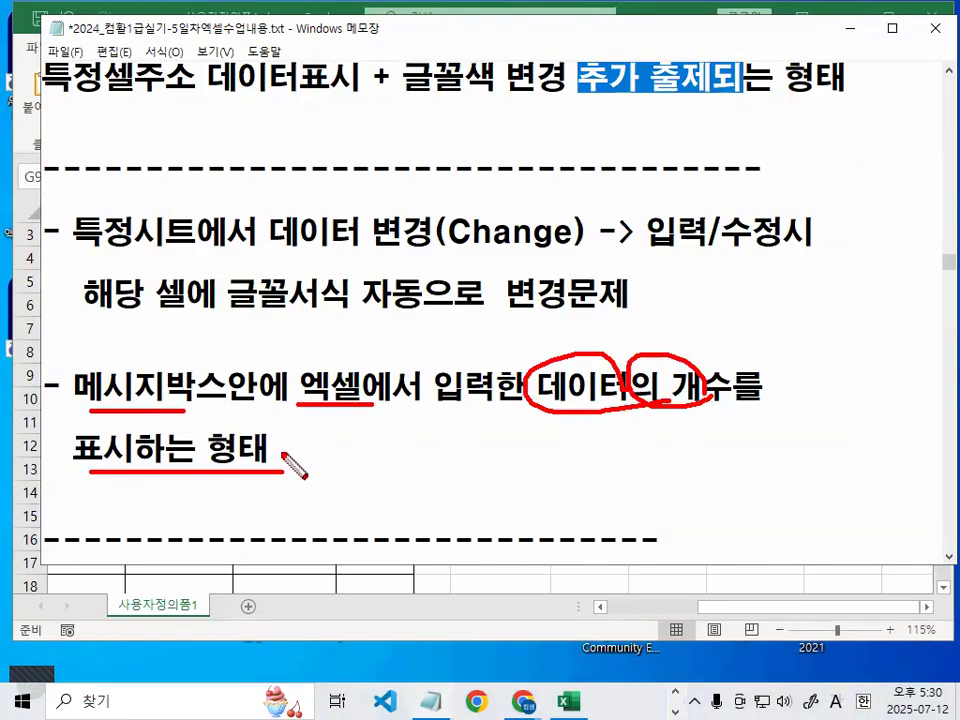
key("Escape")
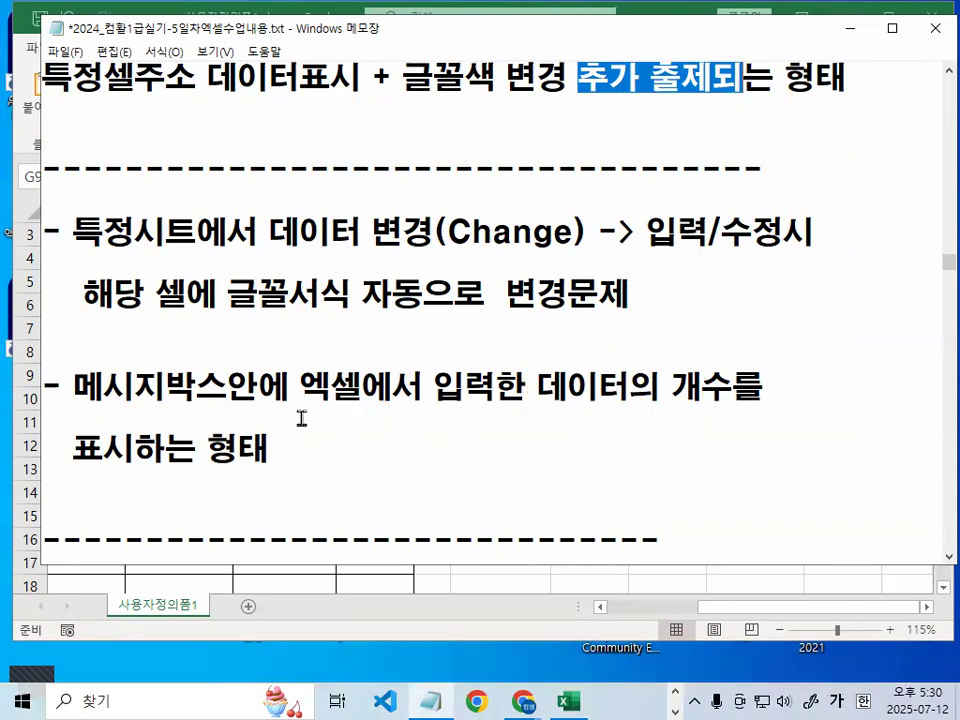
left_click(853, 39)
Select cells K6 through L4, show the 개발 도구 tab, and test the 도서등록 button
left_click(590, 298)
left_click(697, 297)
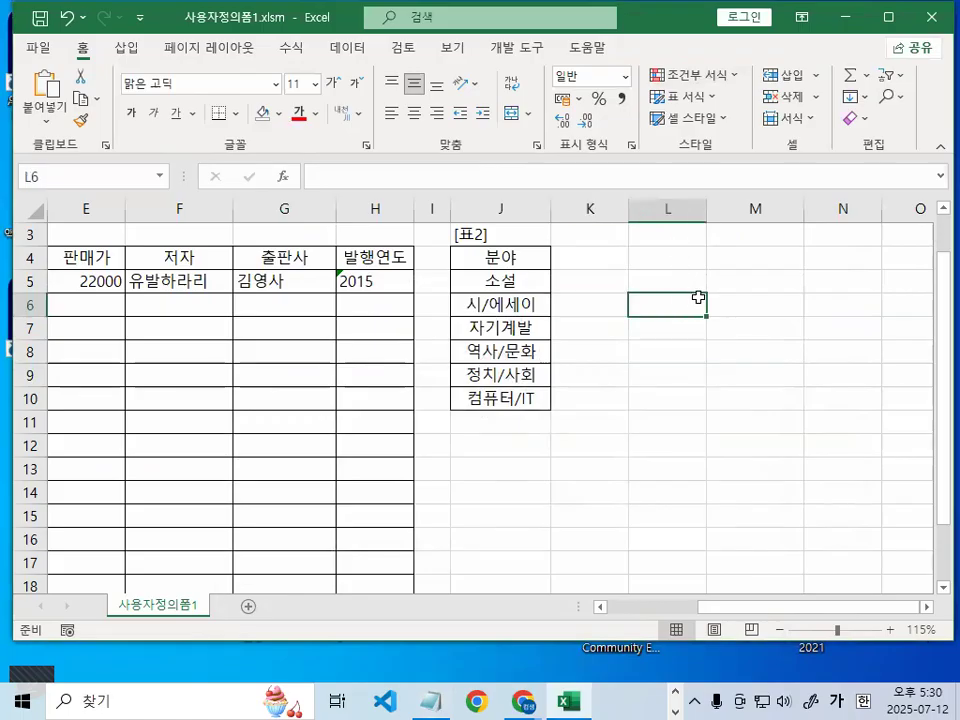
left_click(691, 280)
left_click(664, 252)
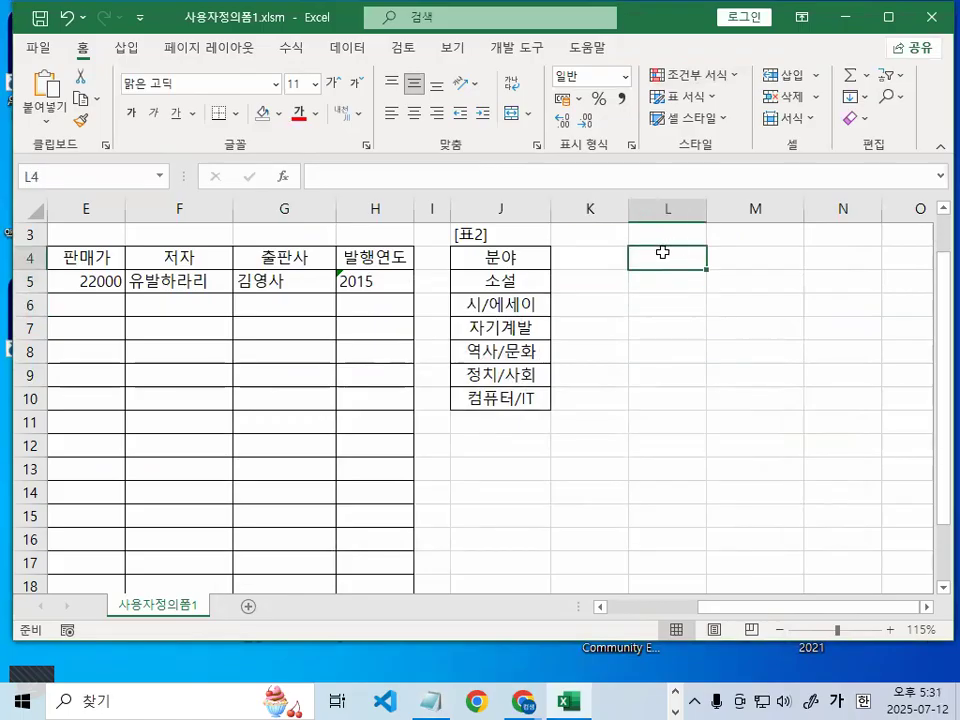
key("ctrl+1")
left_click(524, 90)
mouse_move(598, 94)
left_mouse_down()
mouse_move(567, 126)
mouse_move(453, 57)
mouse_move(562, 46)
left_mouse_up()
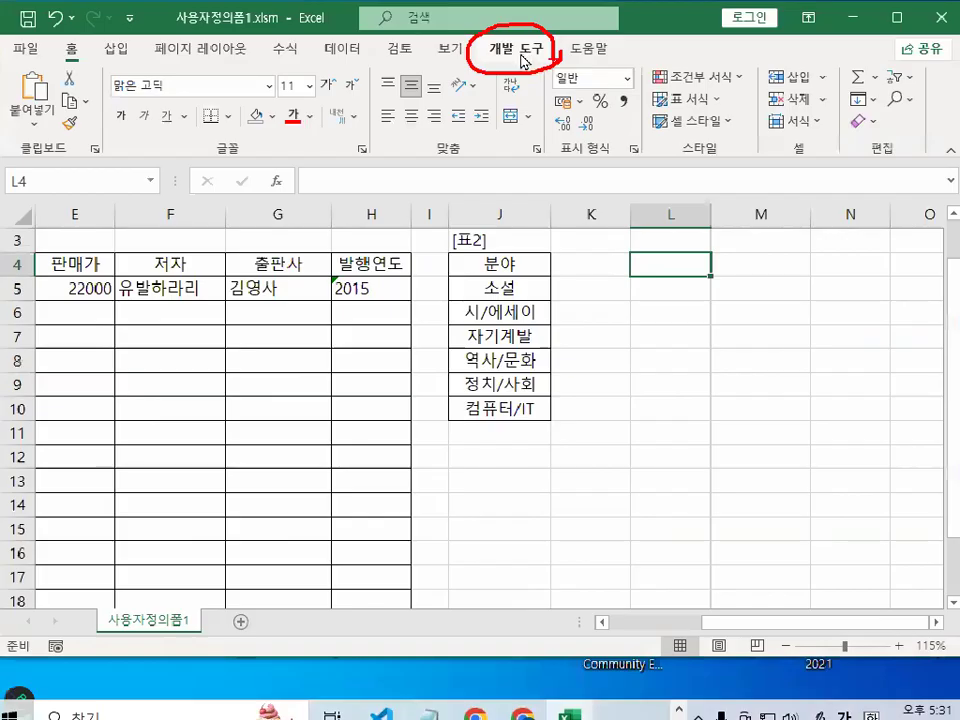
left_click(520, 55)
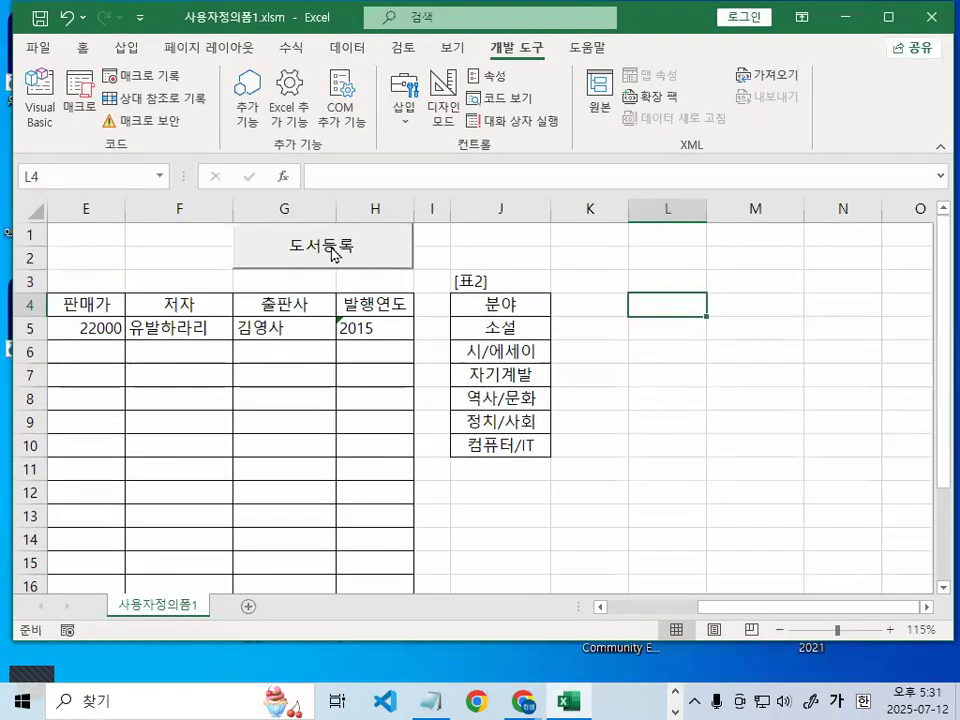
left_click(332, 254)
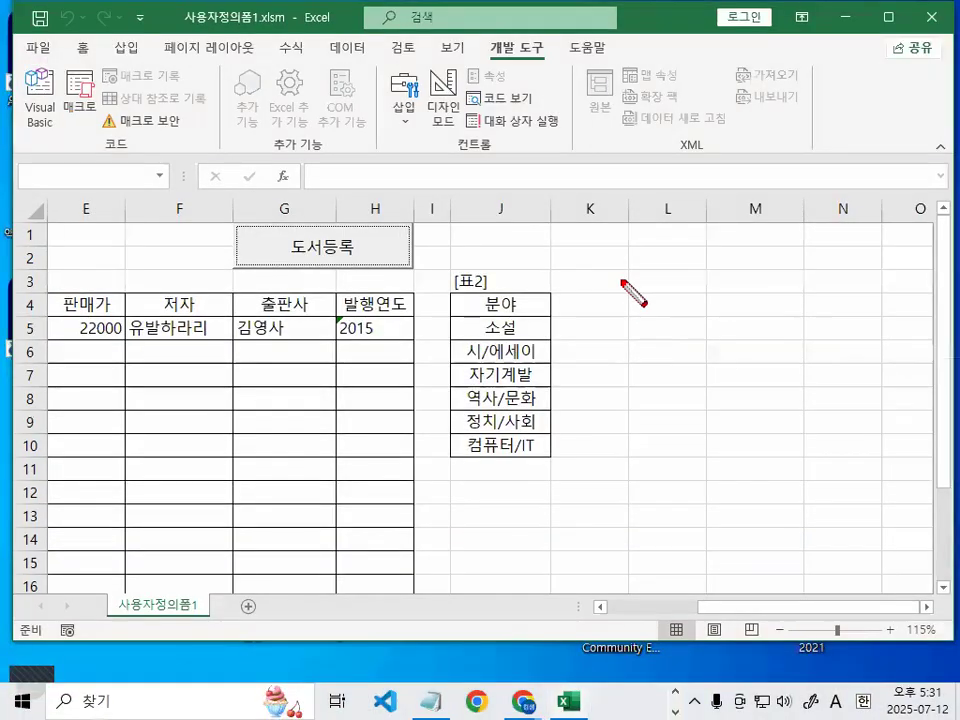
left_click_drag(619, 279, 619, 317)
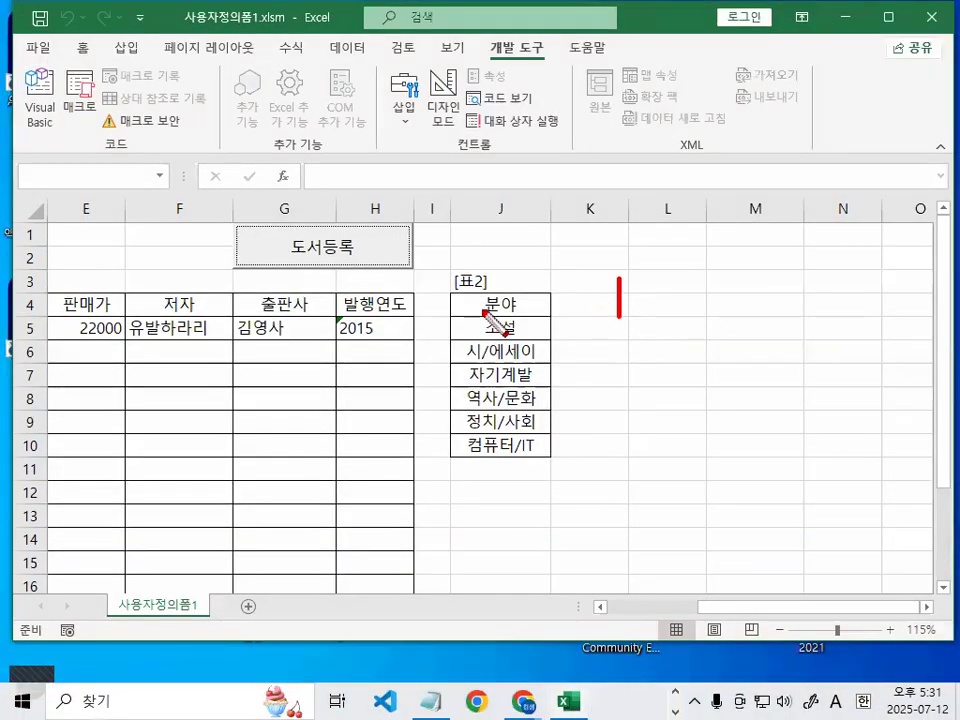
mouse_move(319, 227)
left_mouse_down()
mouse_move(402, 181)
mouse_move(274, 214)
mouse_move(416, 273)
left_mouse_up()
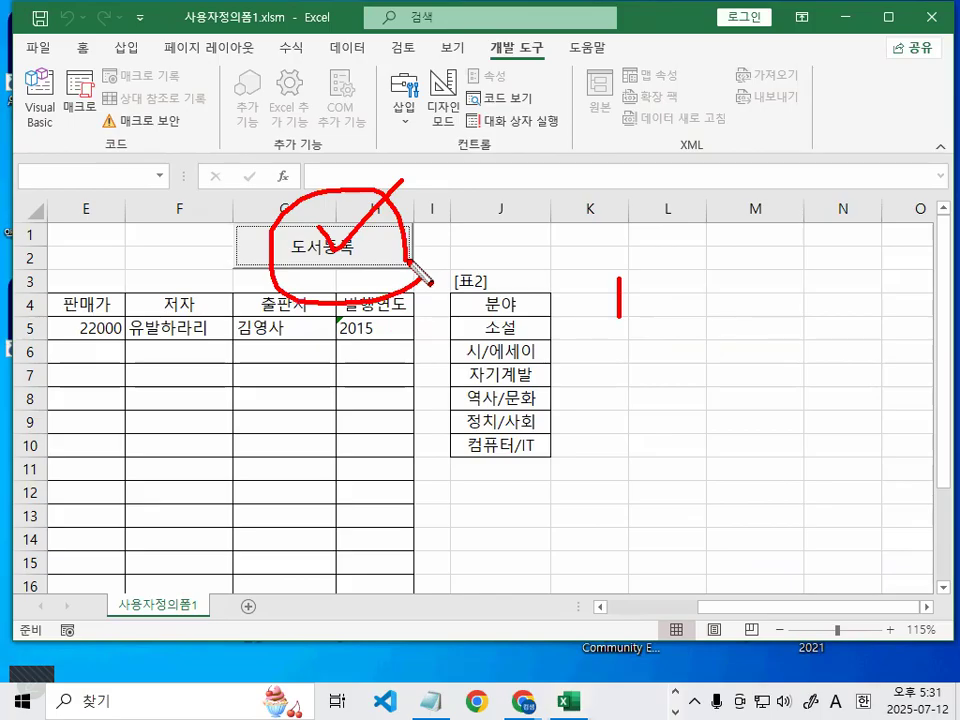
mouse_move(80, 88)
left_mouse_down()
mouse_move(45, 136)
mouse_move(25, 62)
mouse_move(78, 112)
left_mouse_up()
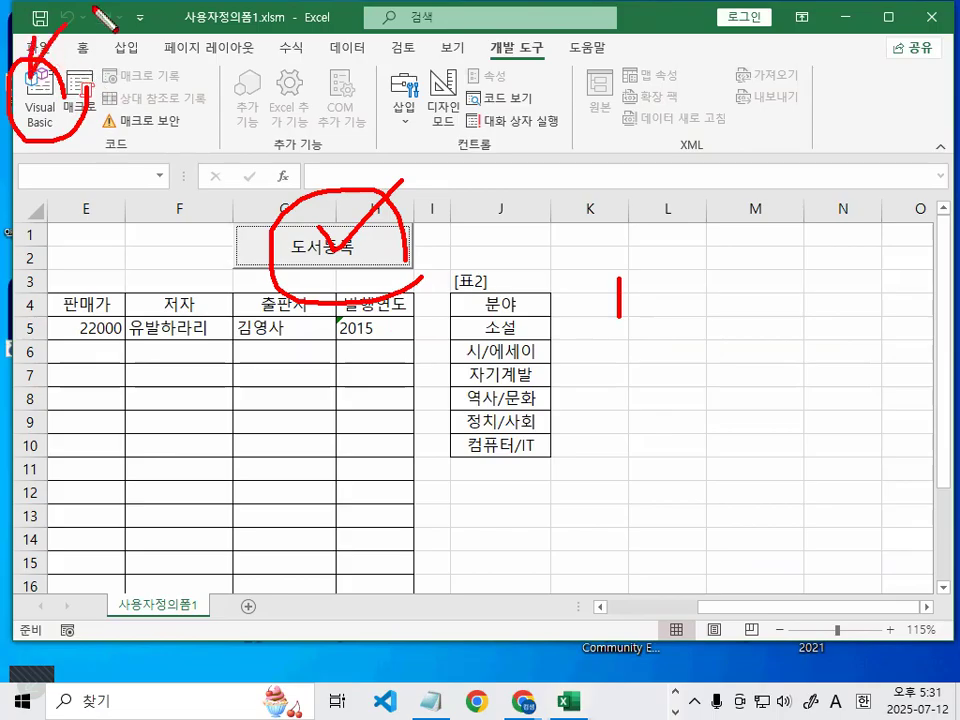
key("Escape")
left_click(683, 325)
key("ctrl+2")
mouse_move(397, 254)
left_mouse_down()
mouse_move(345, 276)
mouse_move(295, 221)
mouse_move(387, 256)
left_mouse_up()
mouse_move(470, 111)
left_mouse_down()
mouse_move(466, 119)
mouse_move(464, 69)
mouse_move(478, 104)
left_mouse_up()
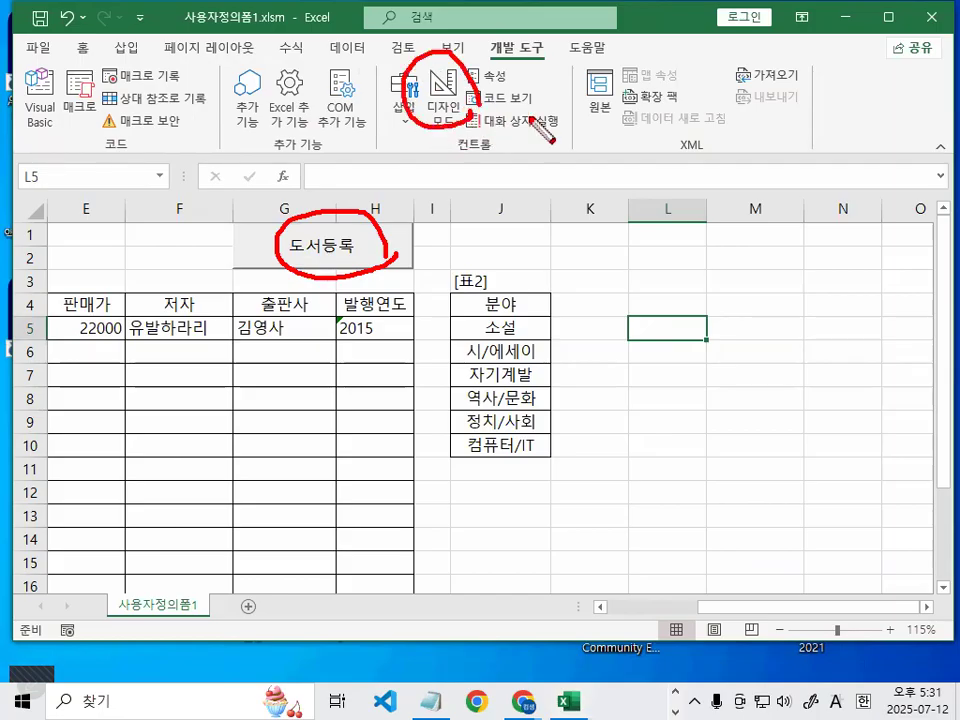
key("Escape")
key("ctrl+1")
mouse_move(541, 104)
left_mouse_down()
mouse_move(542, 128)
mouse_move(541, 104)
left_mouse_up()
mouse_move(202, 326)
left_mouse_down()
mouse_move(230, 333)
mouse_move(395, 160)
left_mouse_up()
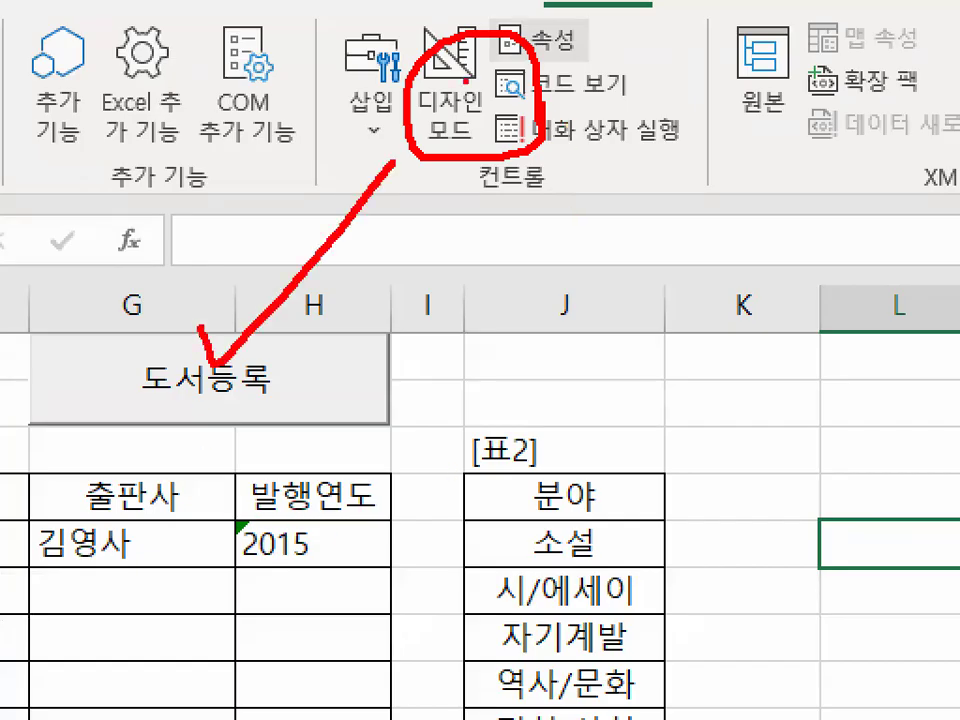
key("Escape")
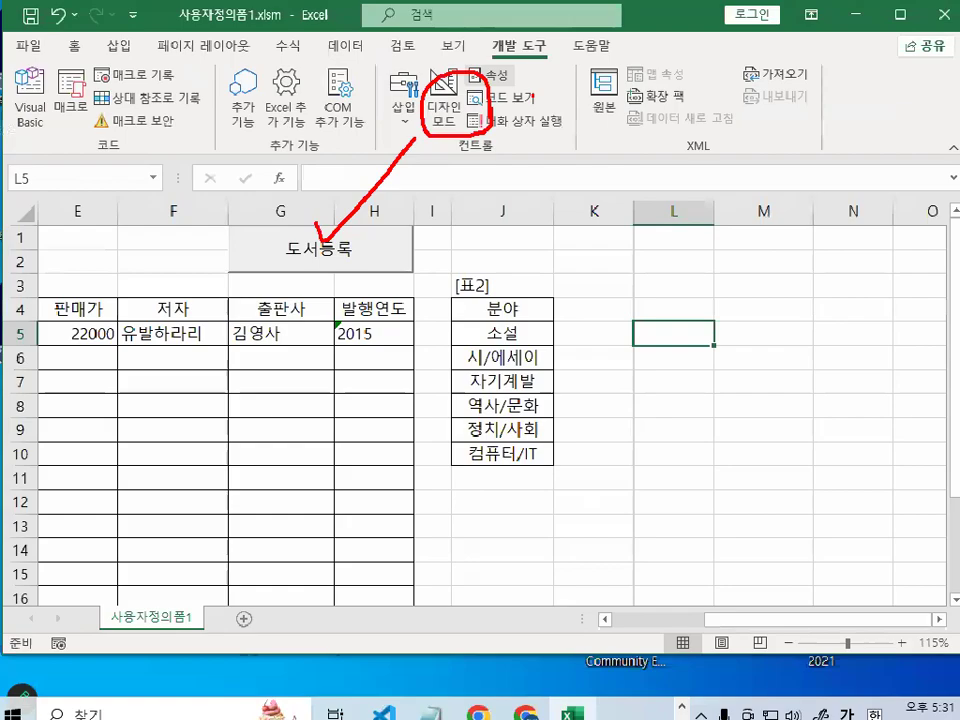
key("ctrl+1")
mouse_move(95, 57)
left_mouse_down()
mouse_move(145, 172)
mouse_move(100, 50)
left_mouse_up()
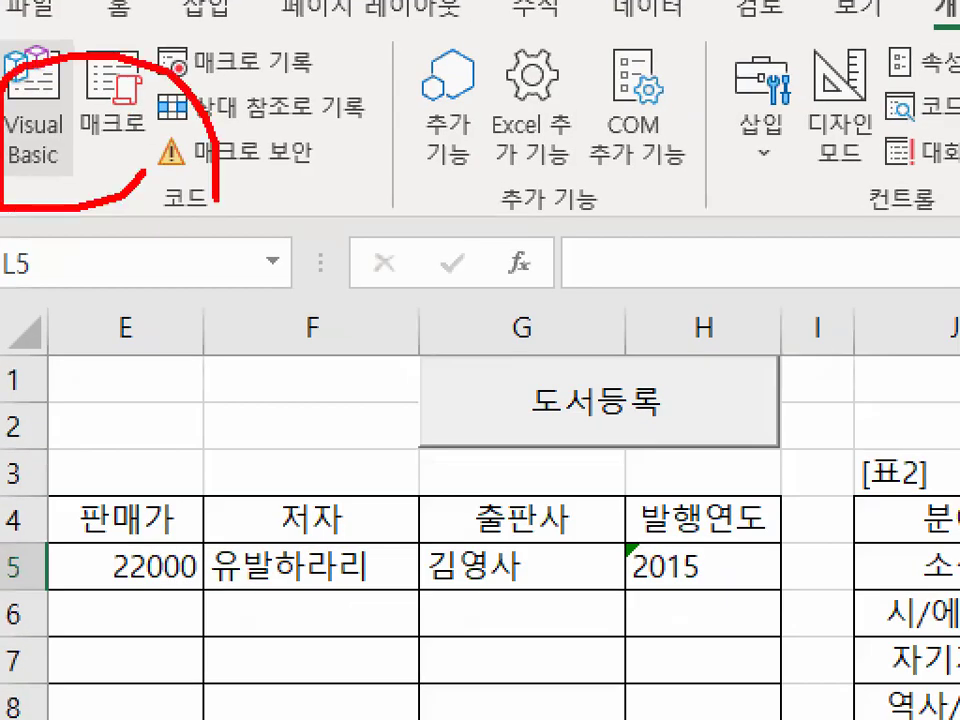
key("Escape")
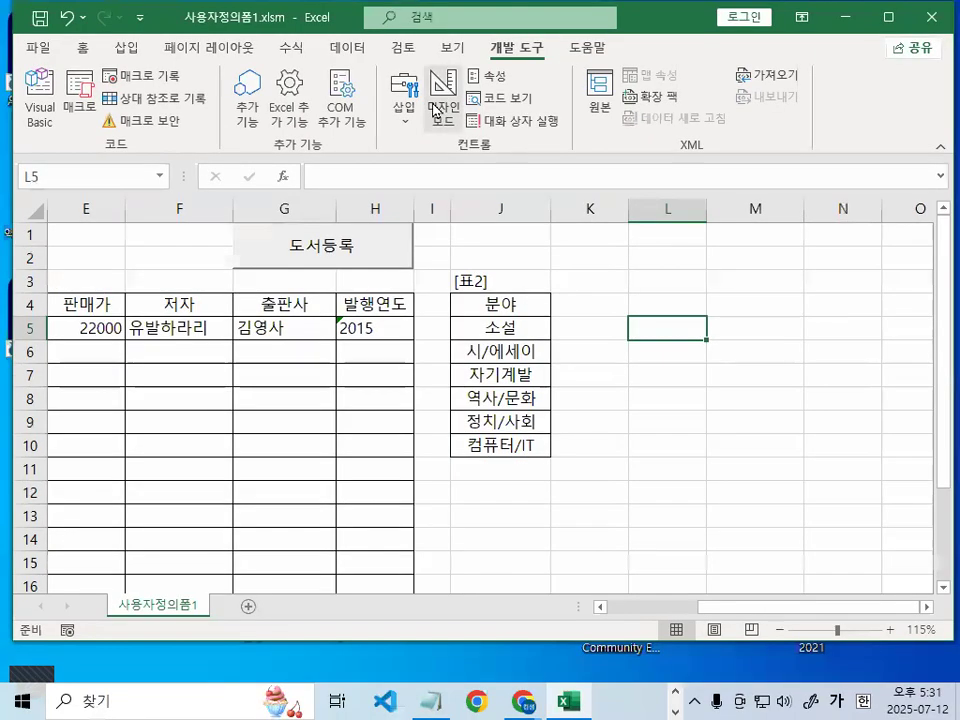
Turn on 디자인 모드 and double-click the 도서등록 button to open its cmd도서등록_Click procedure
left_click(360, 198)
left_click(352, 257)
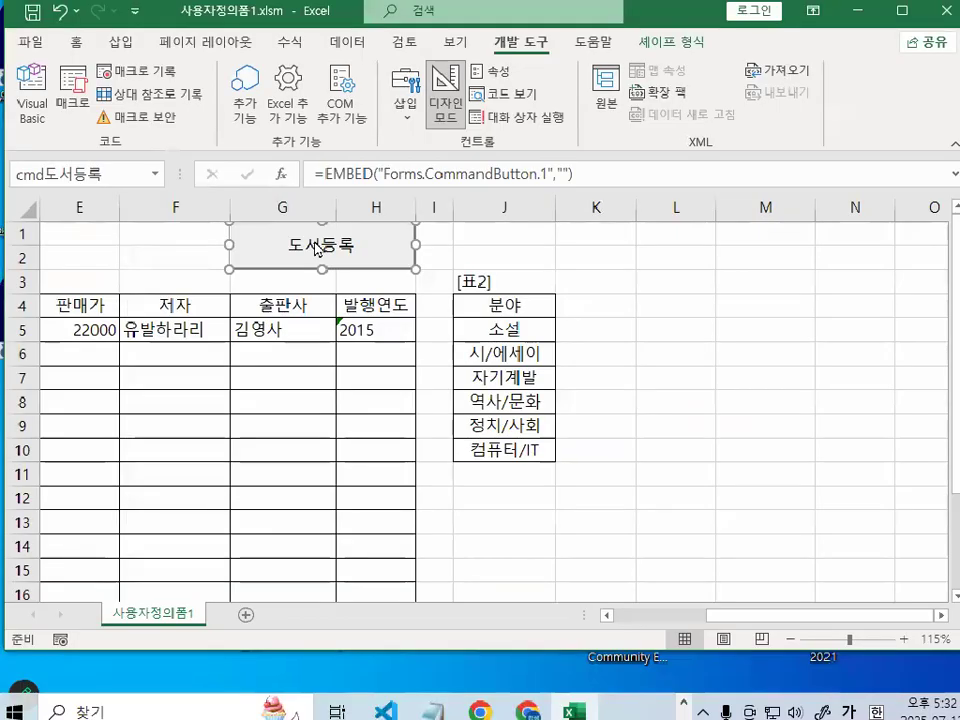
right_click(324, 248)
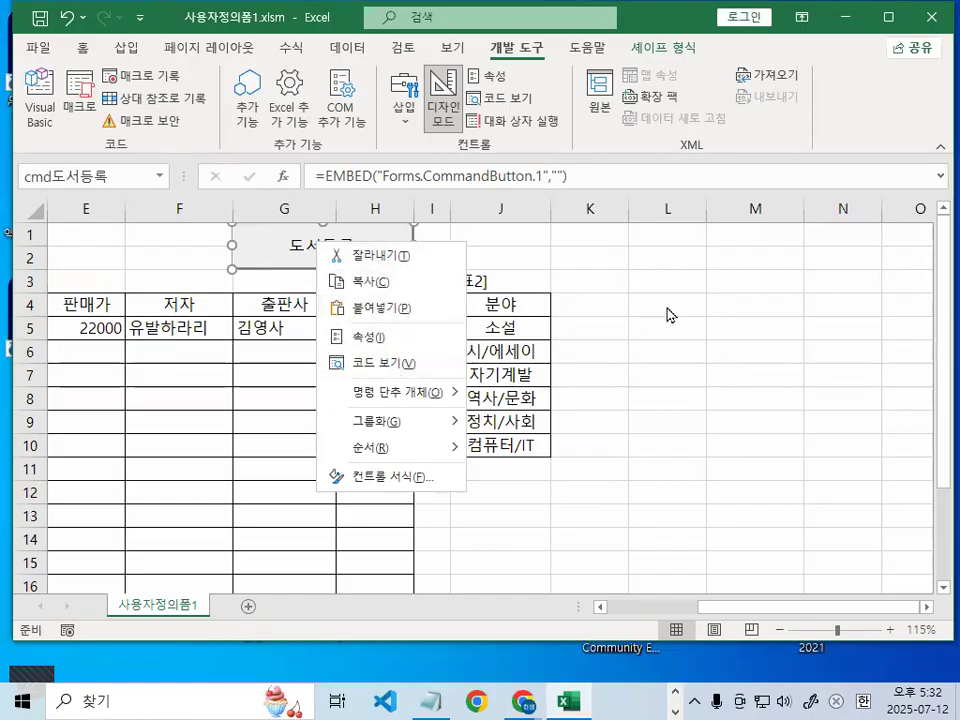
key("Escape")
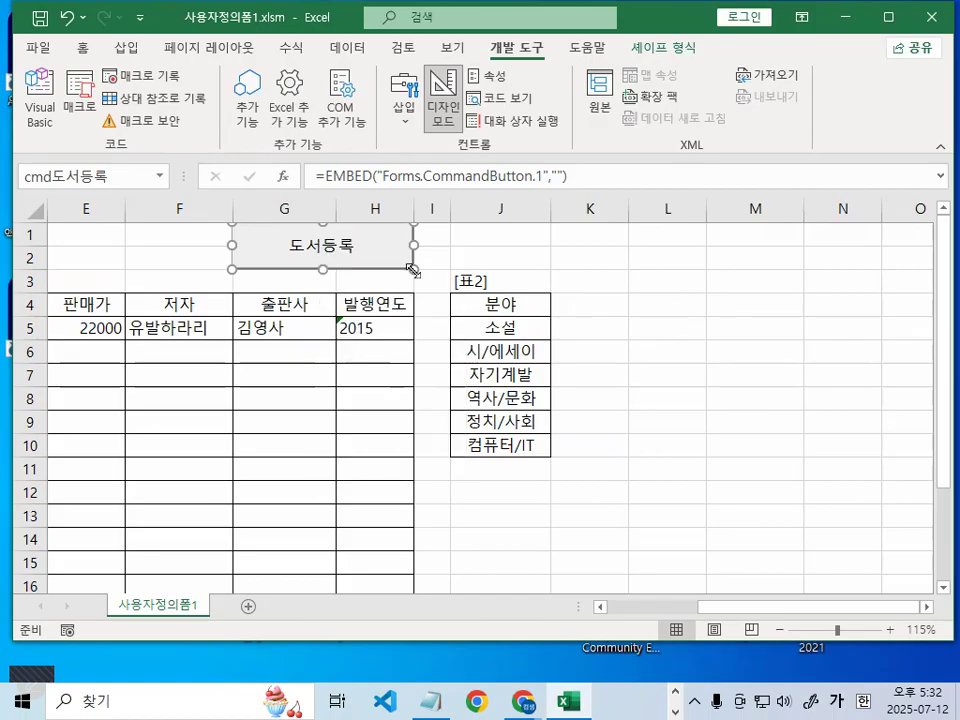
double_click(318, 240)
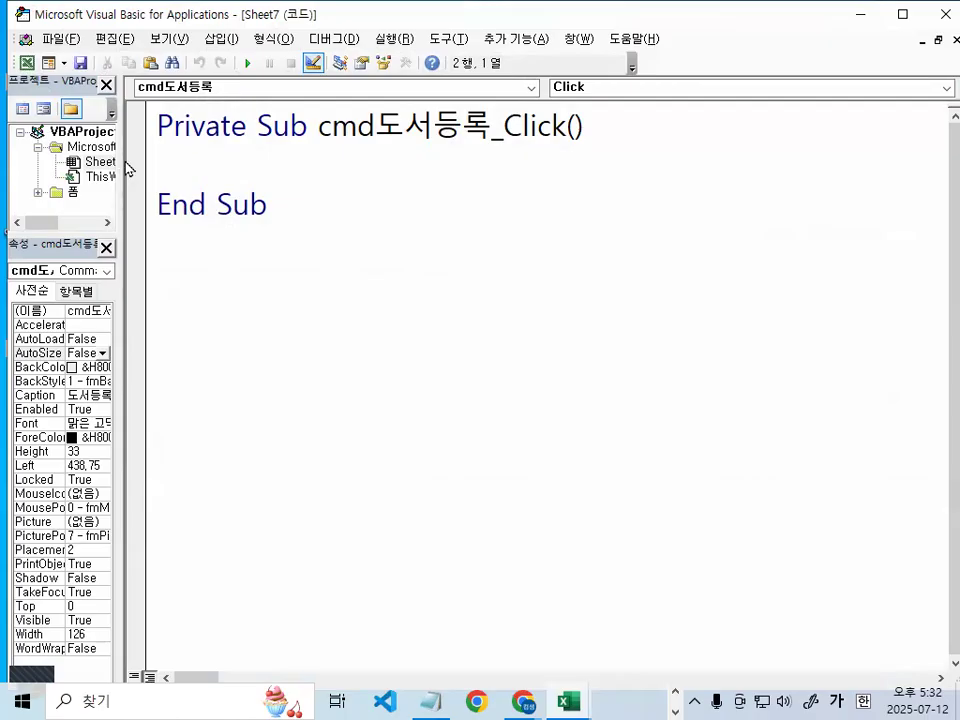
left_click_drag(118, 125, 236, 213)
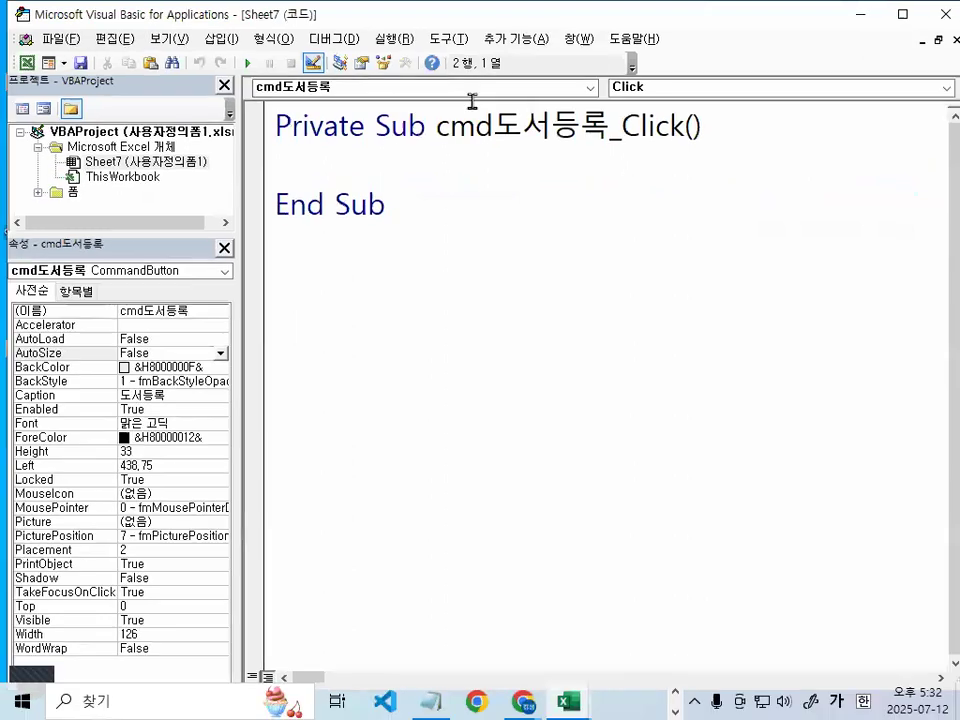
mouse_move(425, 148)
left_mouse_down()
mouse_move(475, 262)
mouse_move(557, 100)
mouse_move(583, 288)
left_mouse_up()
mouse_move(580, 142)
left_mouse_down()
mouse_move(605, 200)
mouse_move(591, 272)
left_mouse_up()
left_click_drag(648, 146, 768, 154)
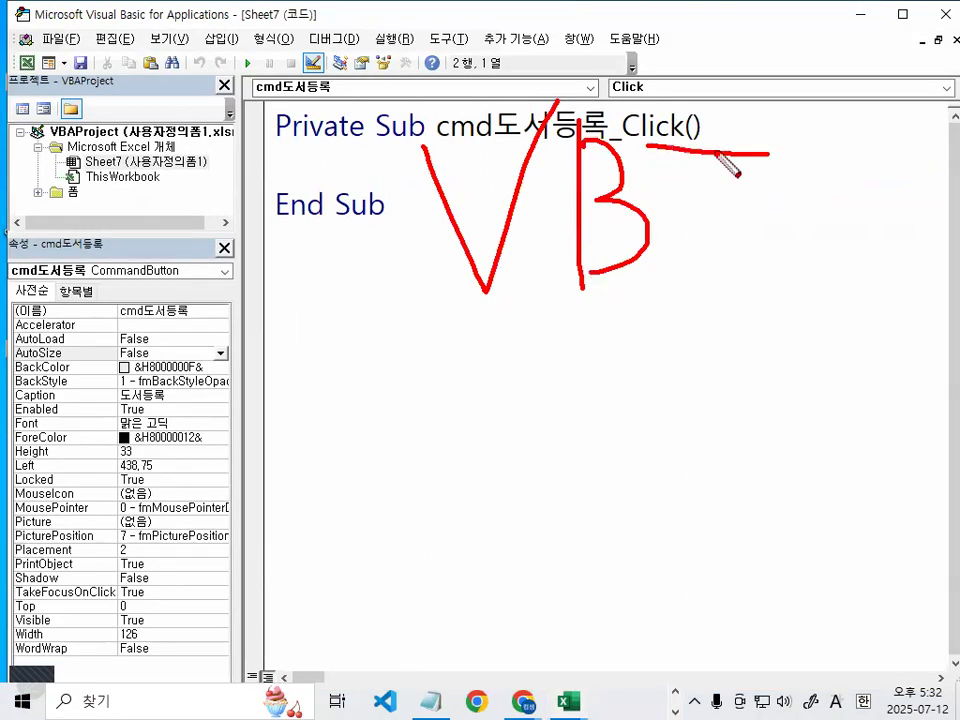
left_click_drag(683, 149, 762, 264)
left_click_drag(684, 208, 780, 208)
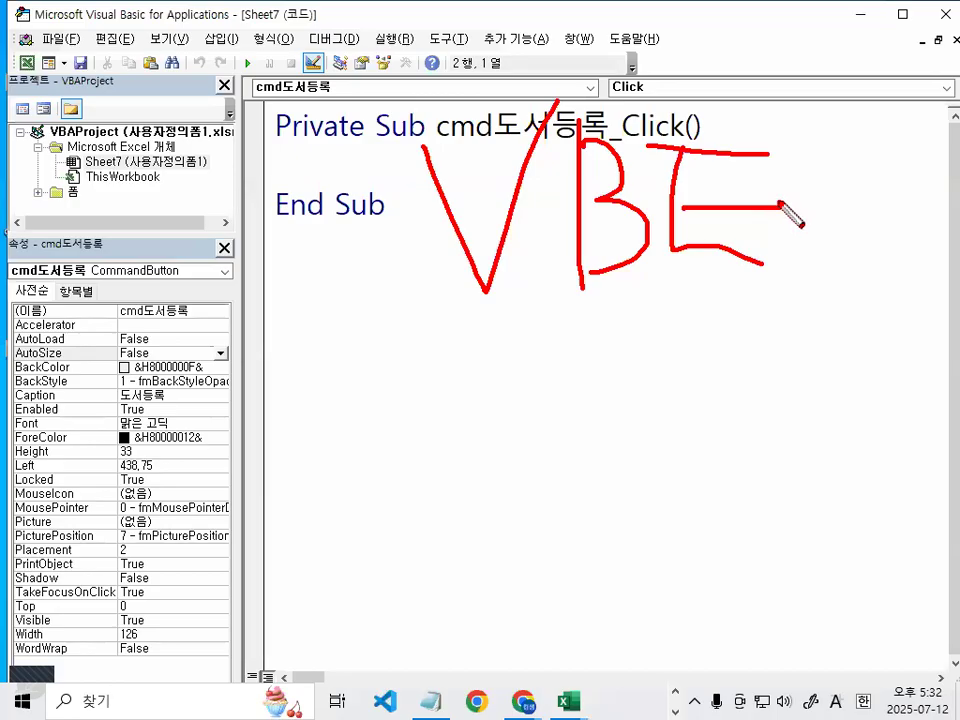
key("Escape")
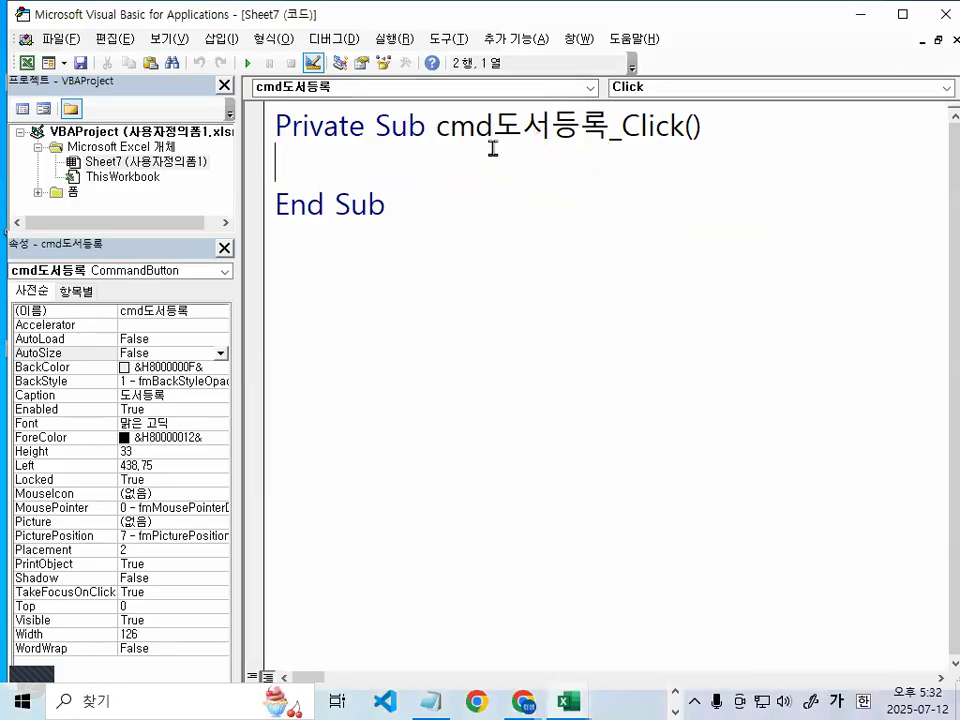
key("Return")
key("Return")
key("Return")
key("Up")
key("Up")
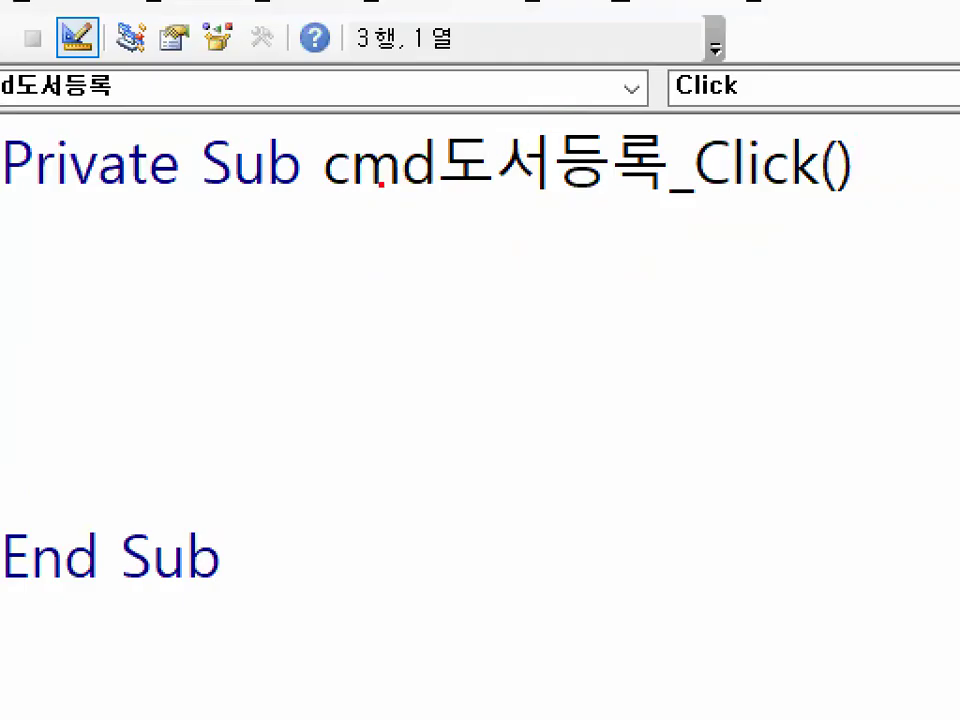
left_click_drag(332, 197, 655, 201)
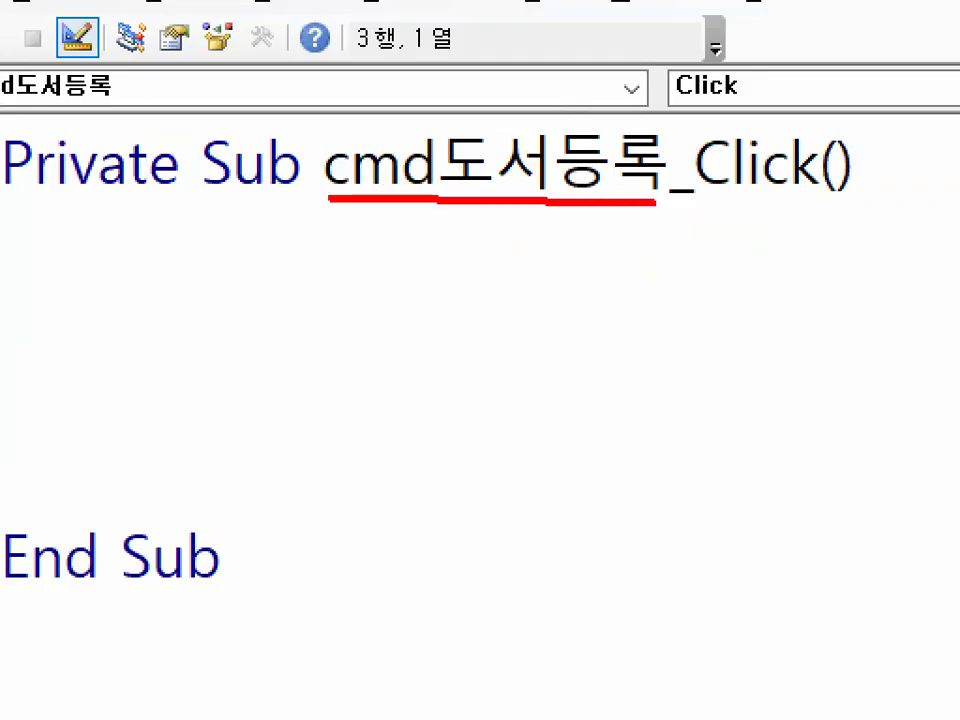
mouse_move(911, 184)
left_mouse_down()
mouse_move(842, 212)
mouse_move(700, 168)
mouse_move(875, 165)
left_mouse_up()
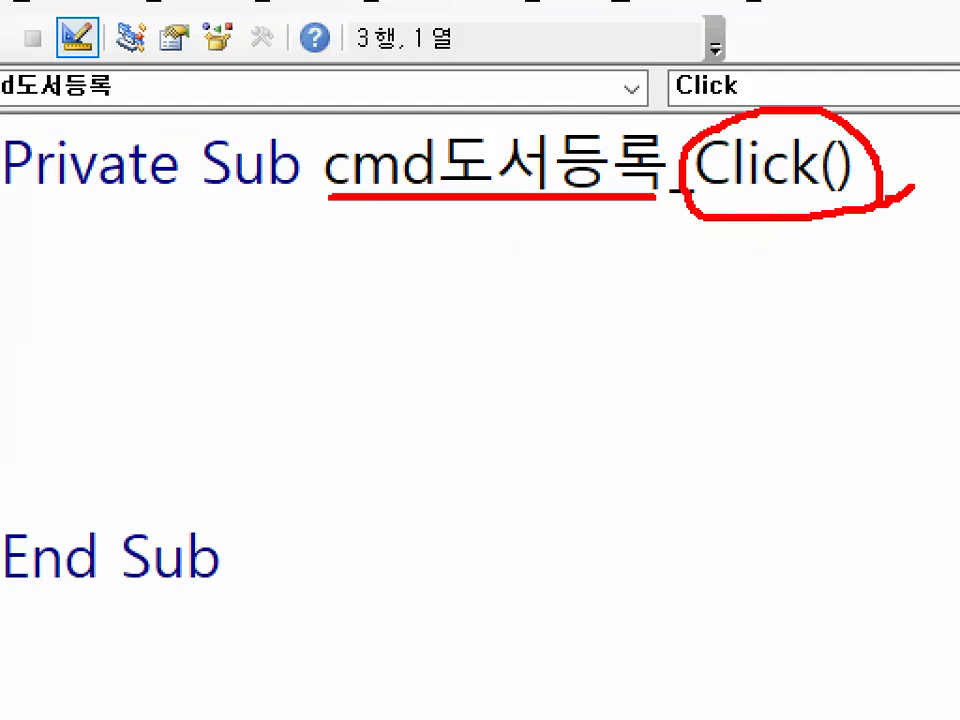
mouse_move(439, 96)
left_mouse_down()
mouse_move(456, 129)
mouse_move(564, 50)
left_mouse_up()
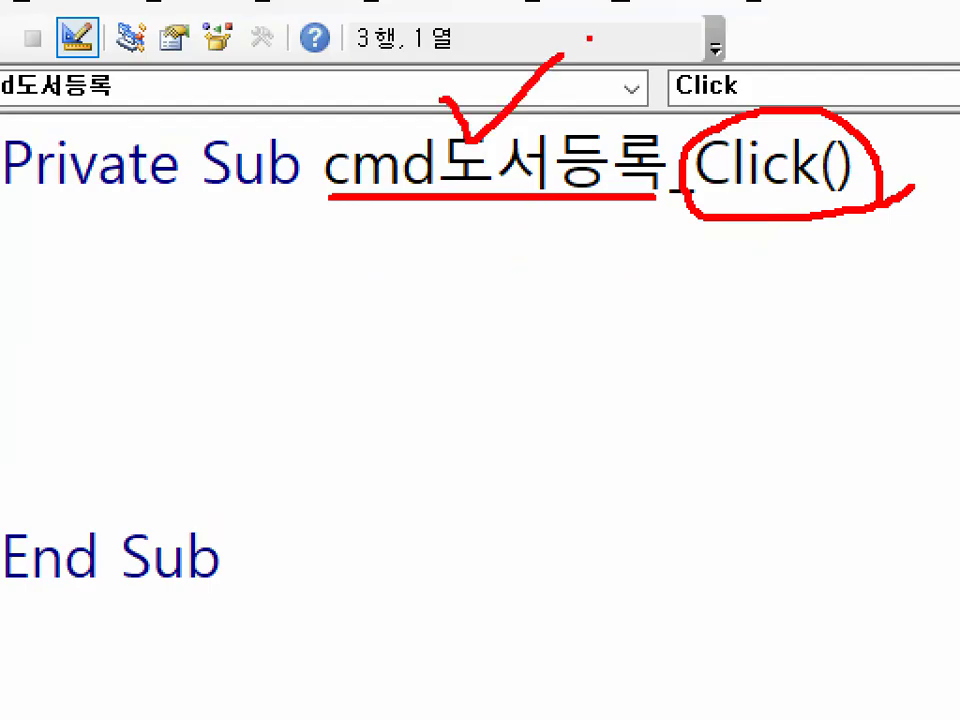
left_click_drag(742, 128, 851, 24)
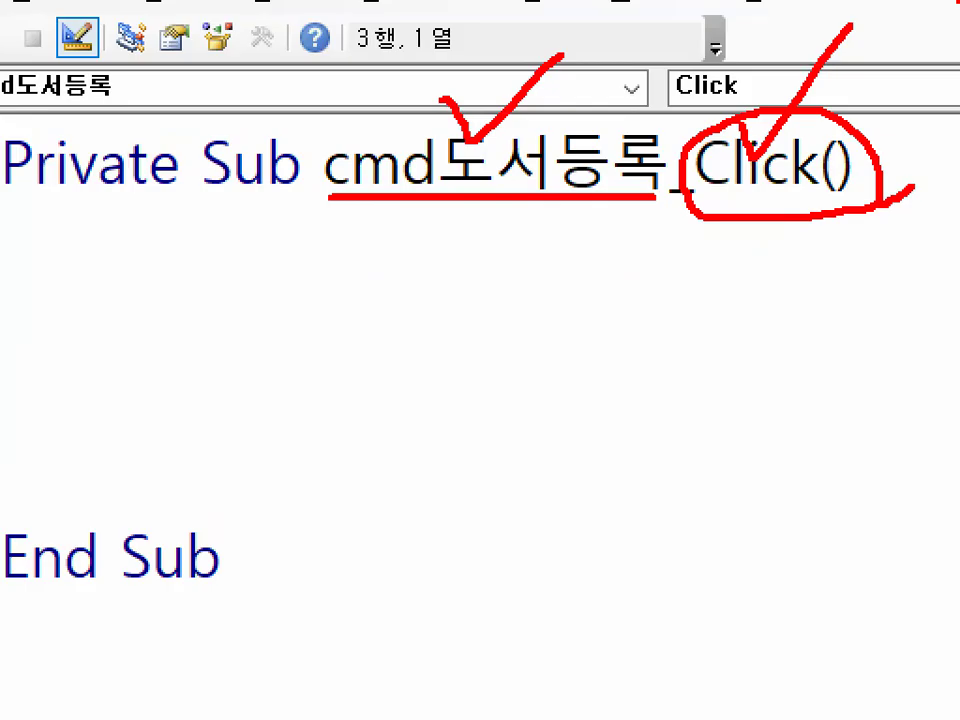
mouse_move(288, 396)
left_mouse_down()
mouse_move(28, 381)
mouse_move(258, 425)
left_mouse_up()
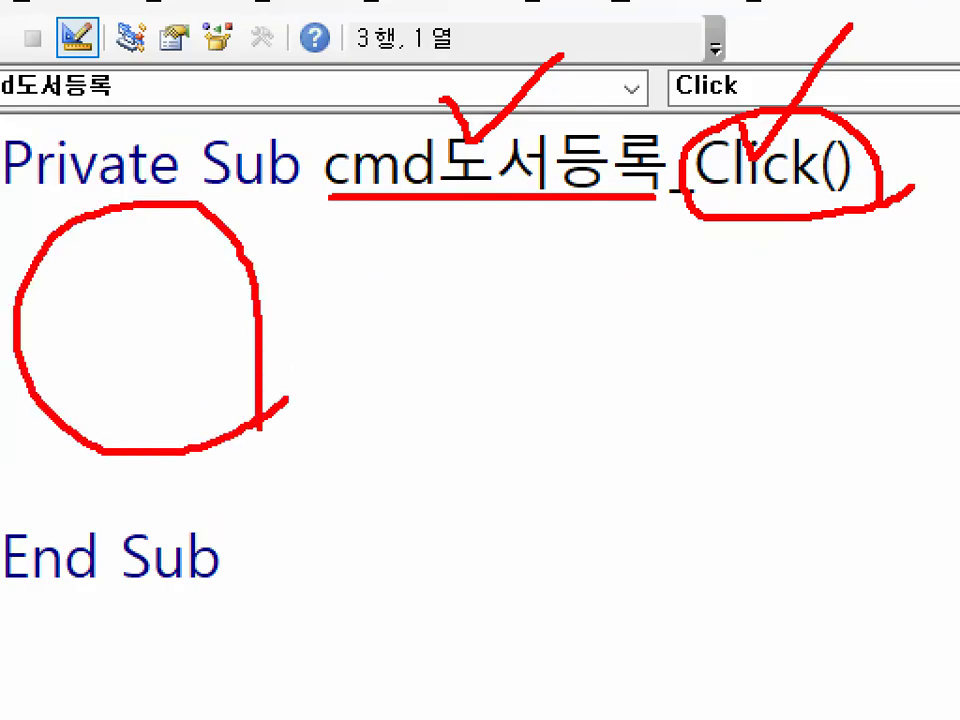
key("Escape")
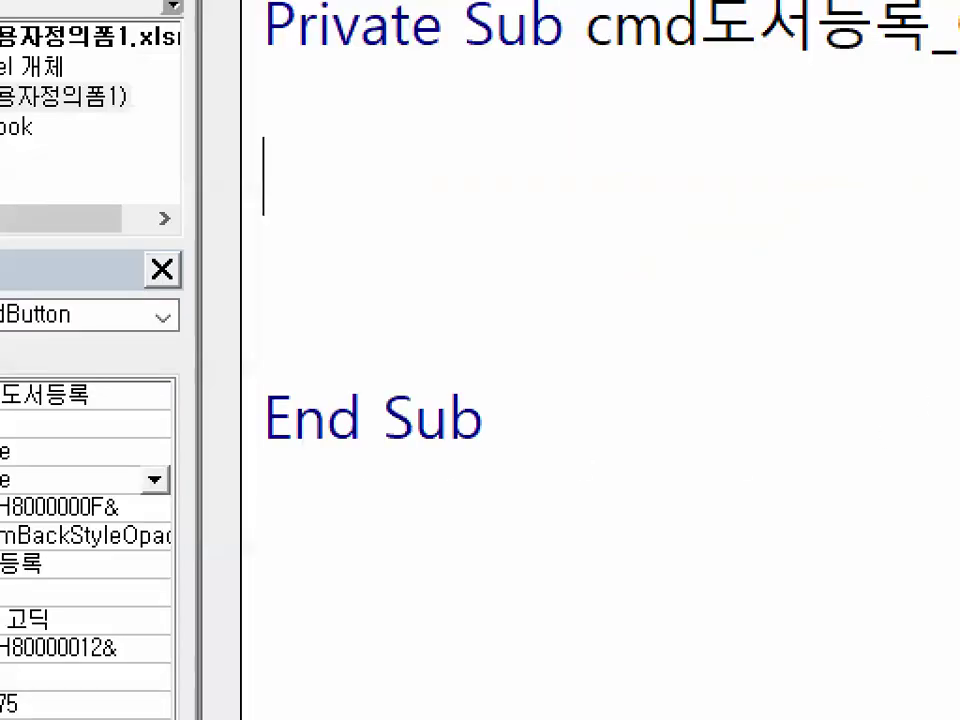
mouse_move(321, 215)
left_mouse_down()
mouse_move(262, 239)
mouse_move(401, 207)
left_mouse_up()
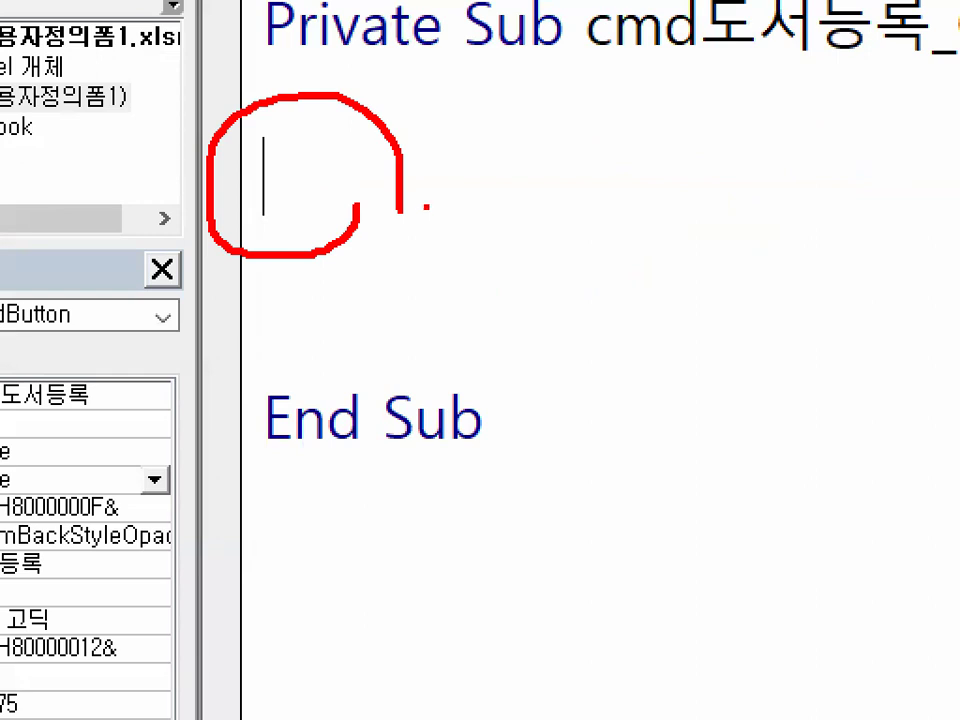
key("Escape")
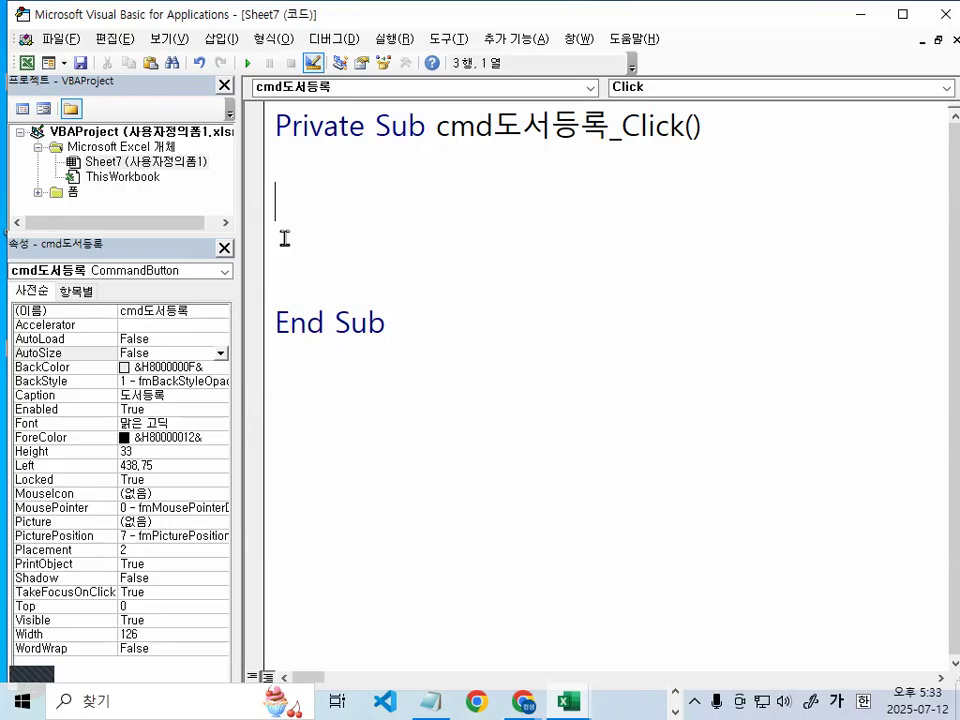
type("가나다")
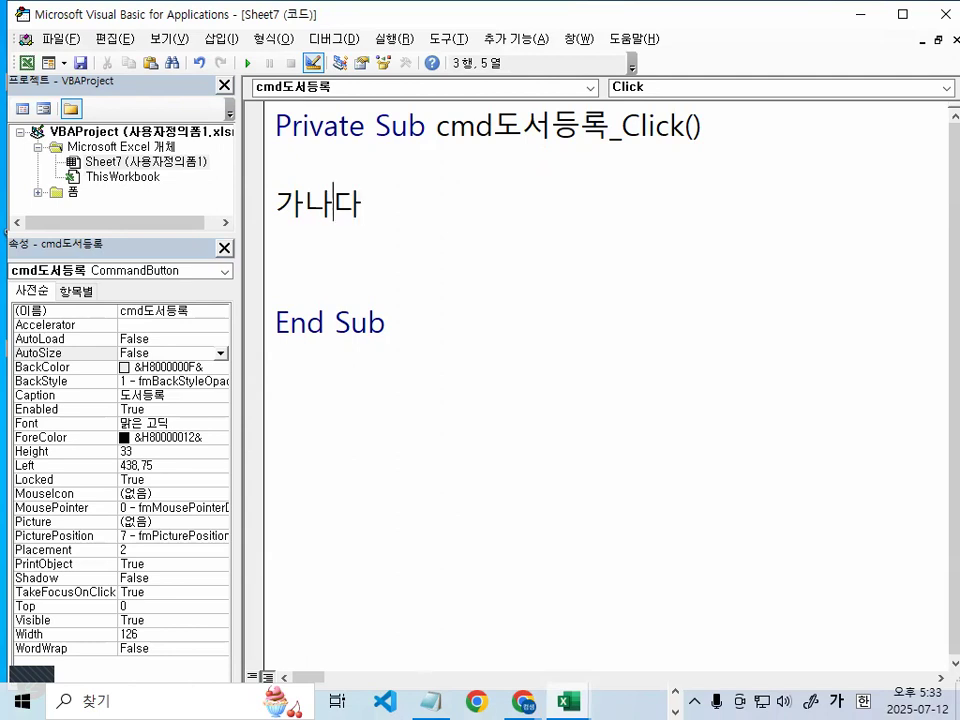
key("Left")
key("Left")
key("Right")
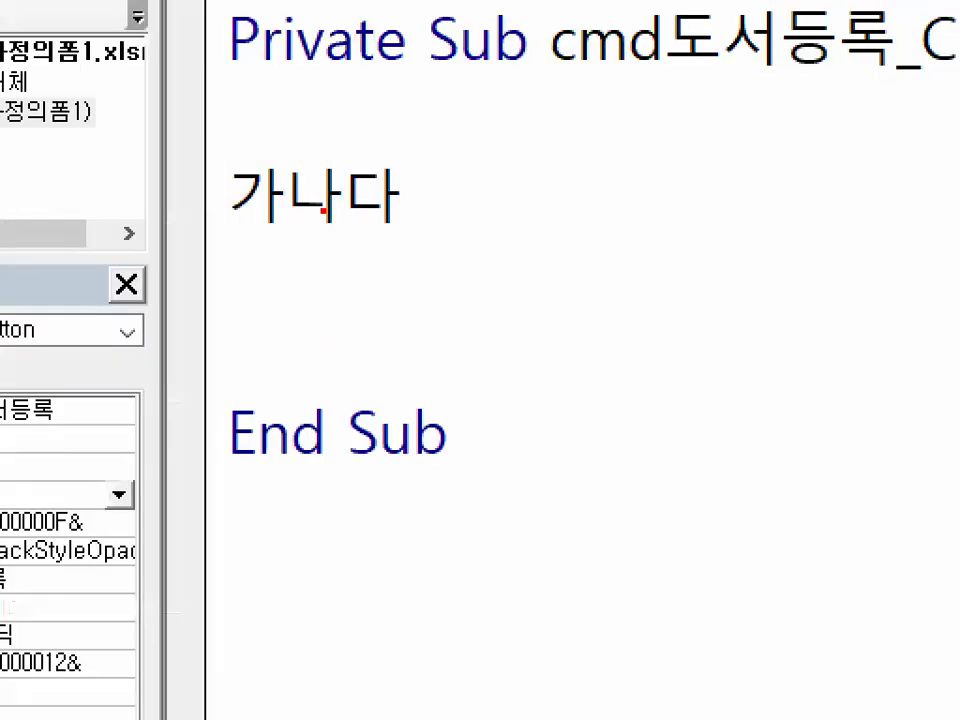
mouse_move(272, 125)
left_mouse_down()
mouse_move(290, 169)
mouse_move(440, 2)
left_mouse_up()
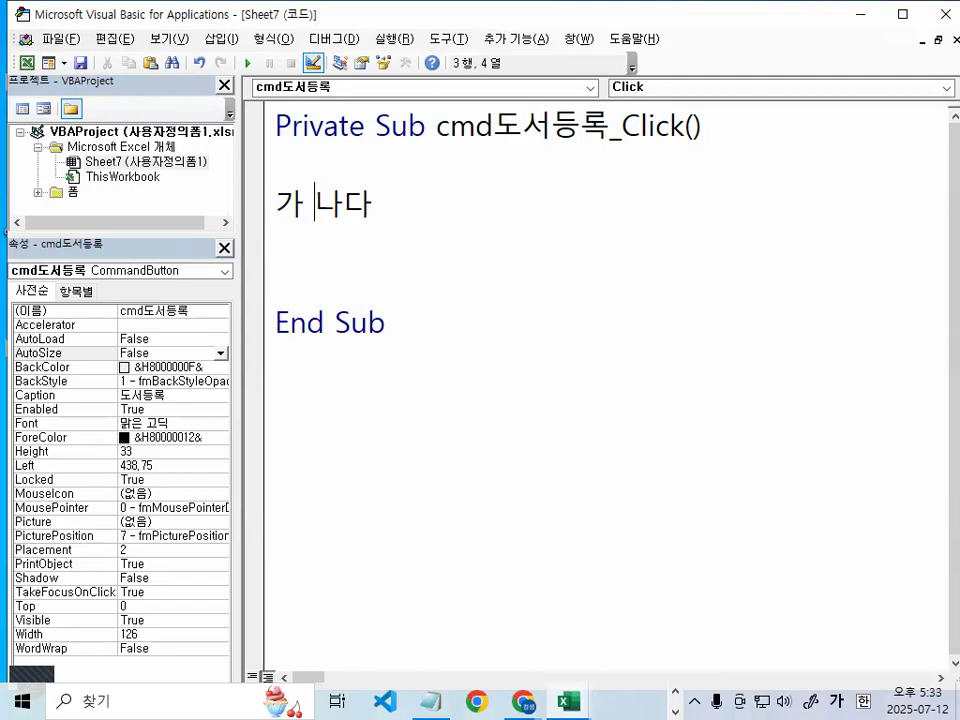
key("BackSpace")
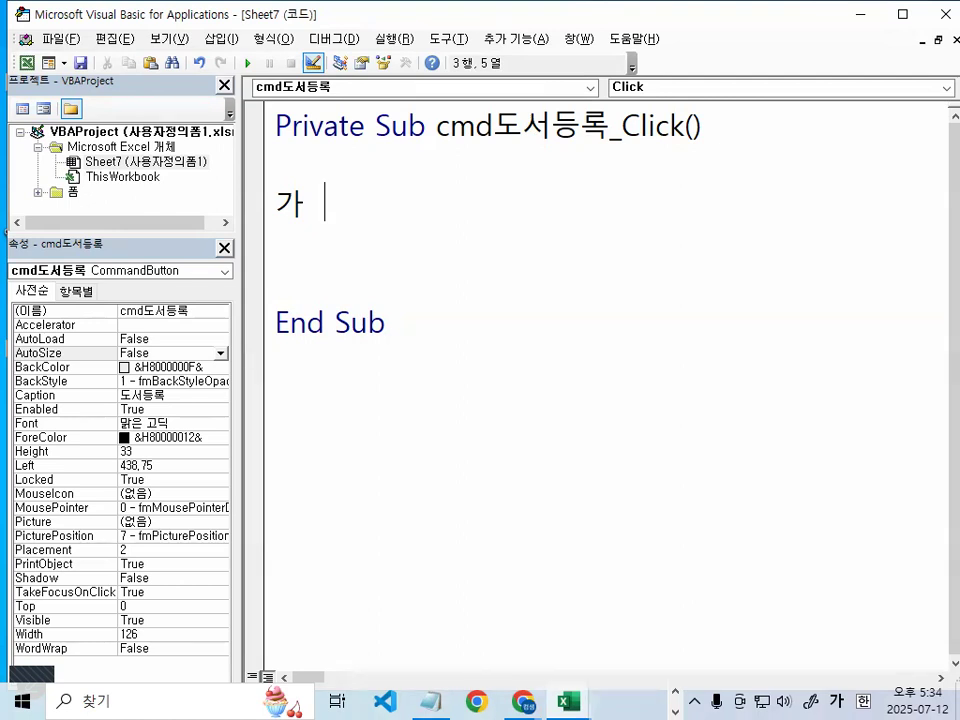
double_click(290, 203)
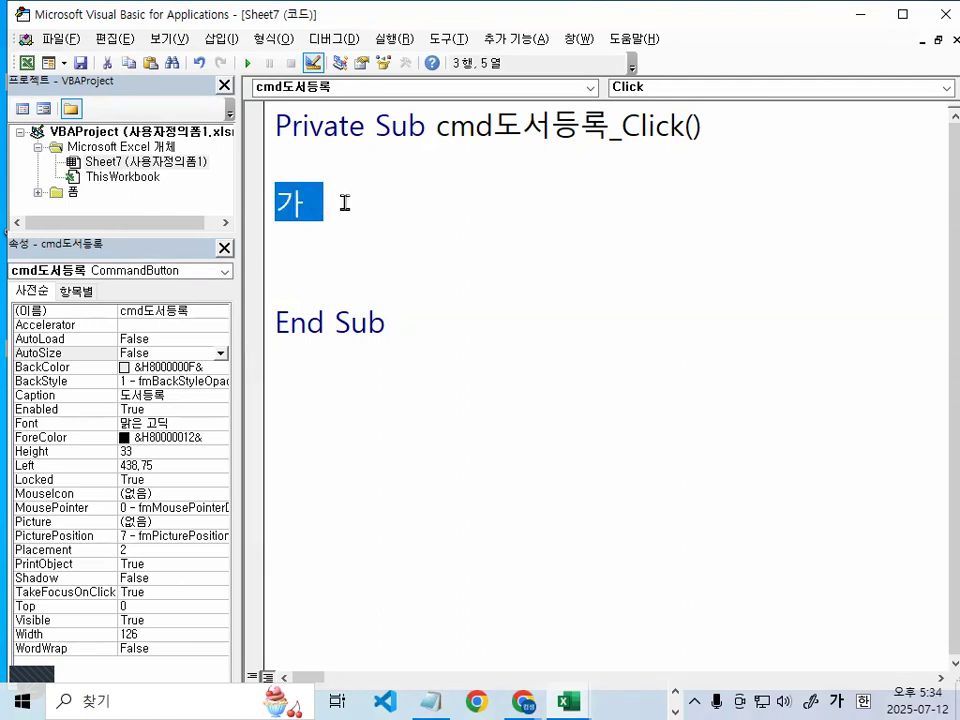
key("BackSpace")
key("Hangul")
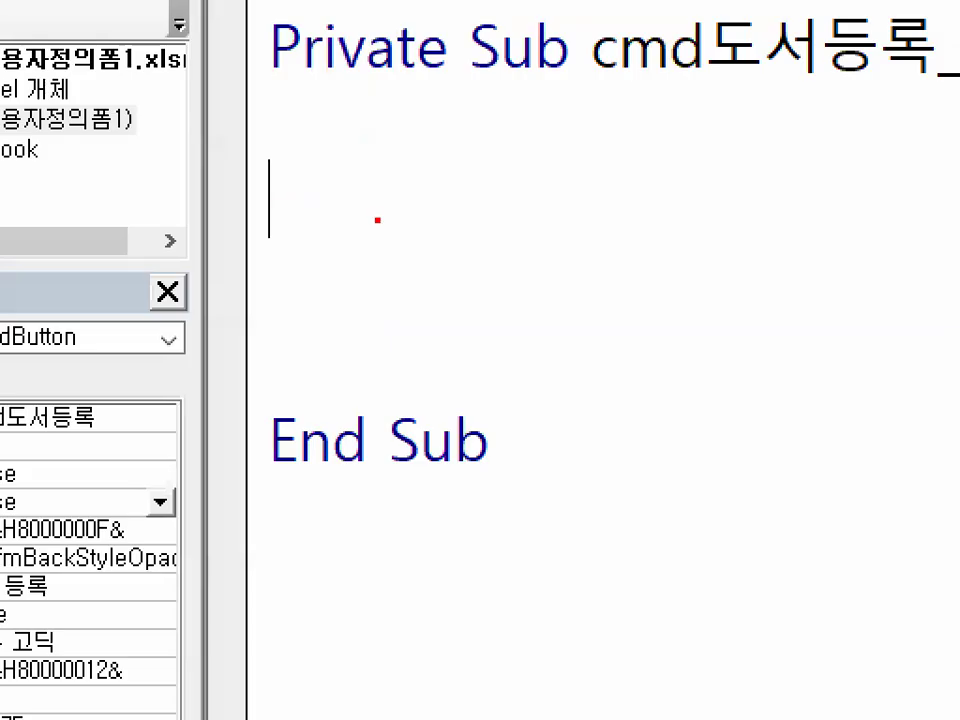
mouse_move(392, 250)
left_mouse_down()
mouse_move(204, 139)
mouse_move(343, 313)
left_mouse_up()
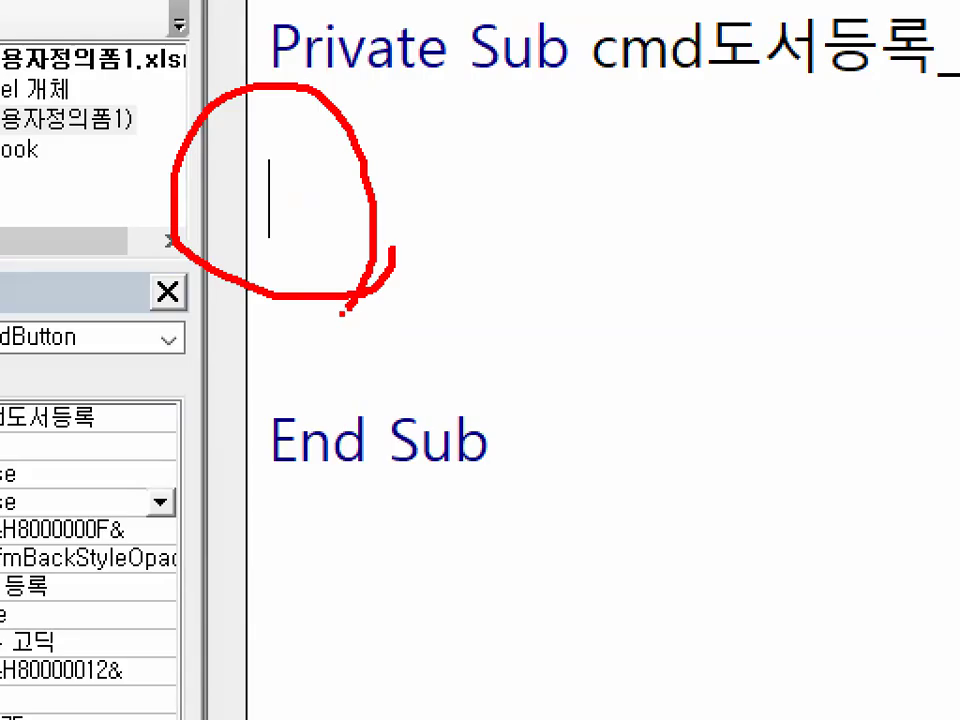
key("Escape")
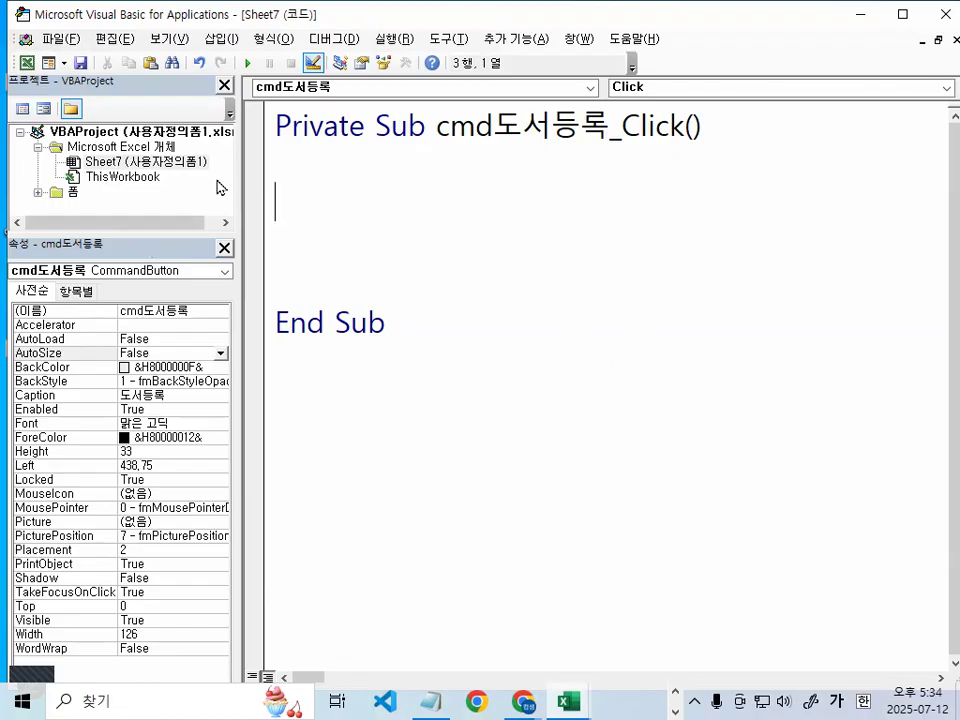
Widen the side panes and restore the VBA editor to a smaller window
left_click_drag(240, 172, 355, 184)
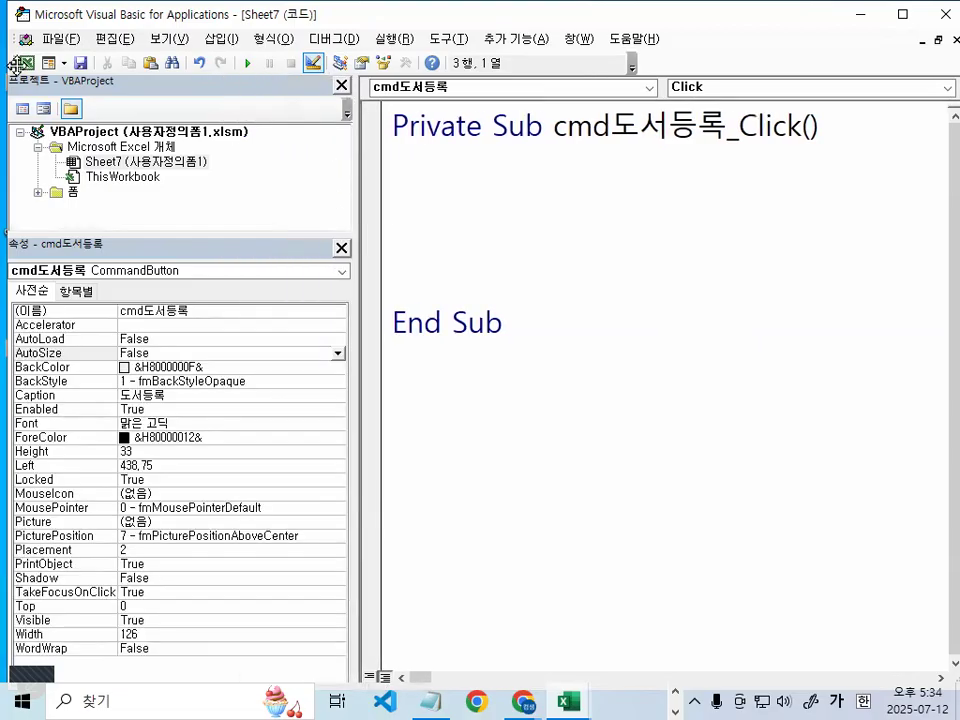
double_click(203, 16)
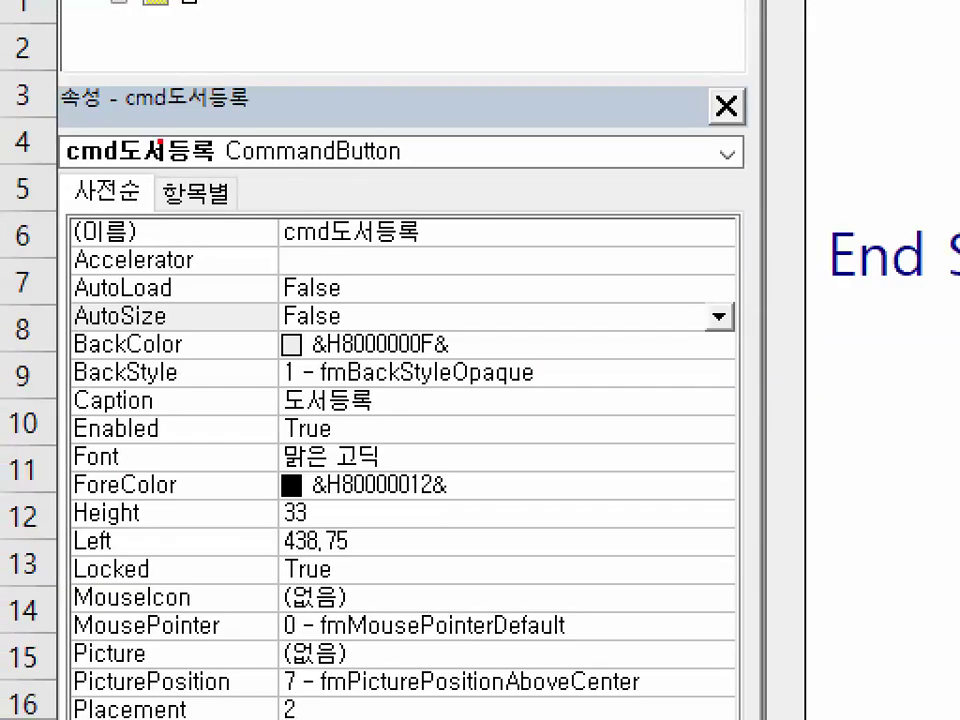
mouse_move(482, 561)
left_mouse_down()
mouse_move(403, 598)
mouse_move(189, 274)
mouse_move(504, 536)
mouse_move(485, 566)
left_mouse_up()
key("Escape")
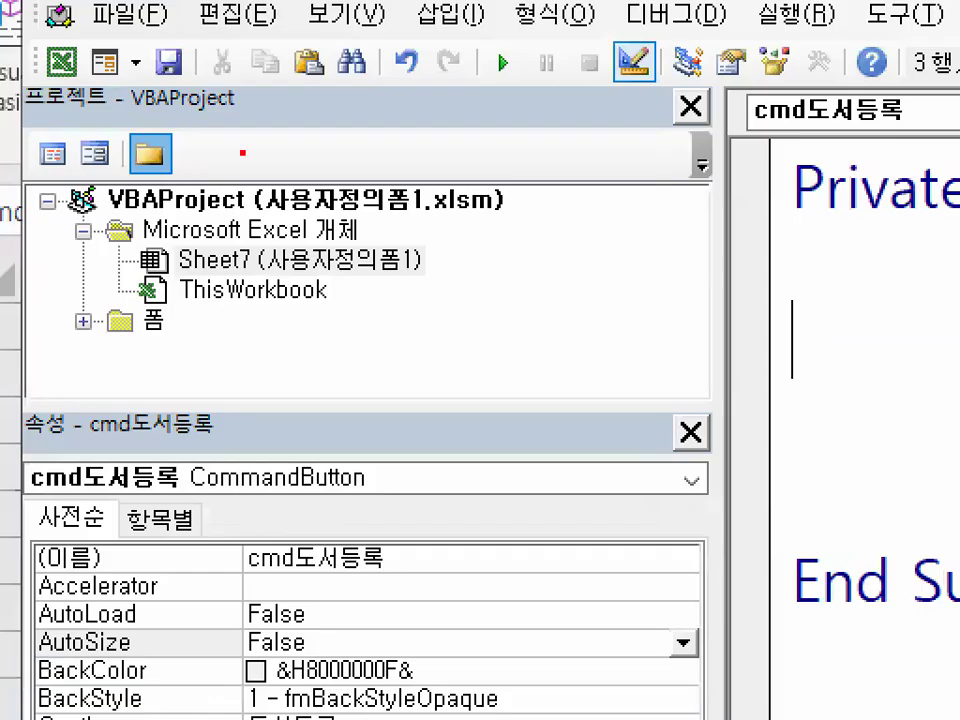
mouse_move(215, 176)
left_mouse_down()
mouse_move(132, 252)
mouse_move(206, 192)
mouse_move(210, 208)
left_mouse_up()
key("Escape")
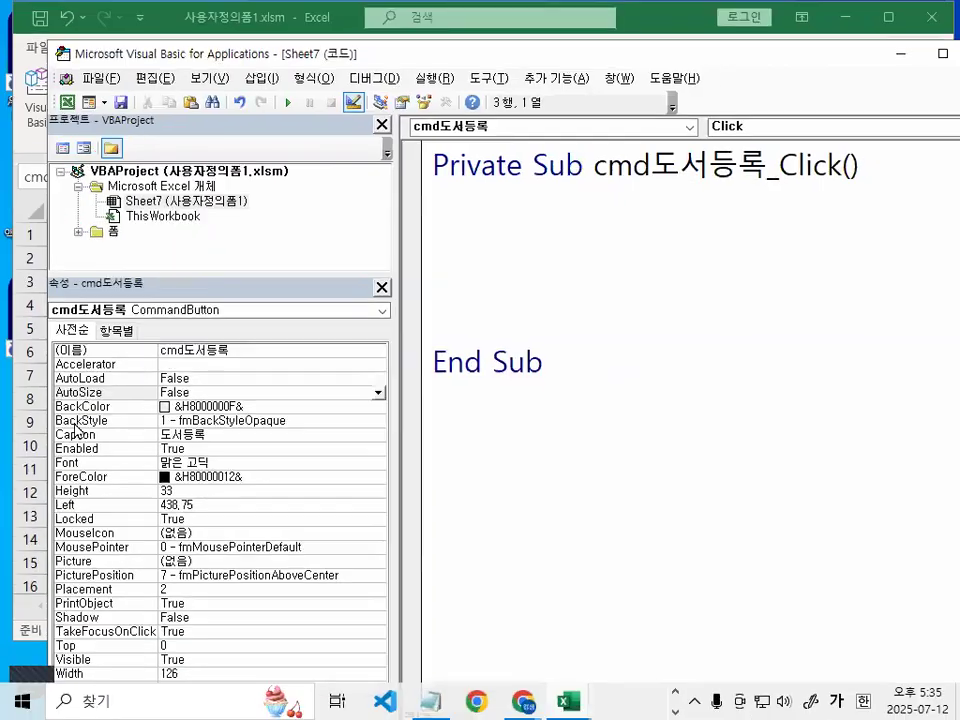
Zoom in on the pane title bars and close the Project Explorer and Properties windows
key("ctrl+1")
left_click(124, 418)
mouse_move(455, 578)
left_mouse_down()
mouse_move(150, 590)
mouse_move(214, 146)
mouse_move(396, 506)
mouse_move(391, 520)
left_mouse_up()
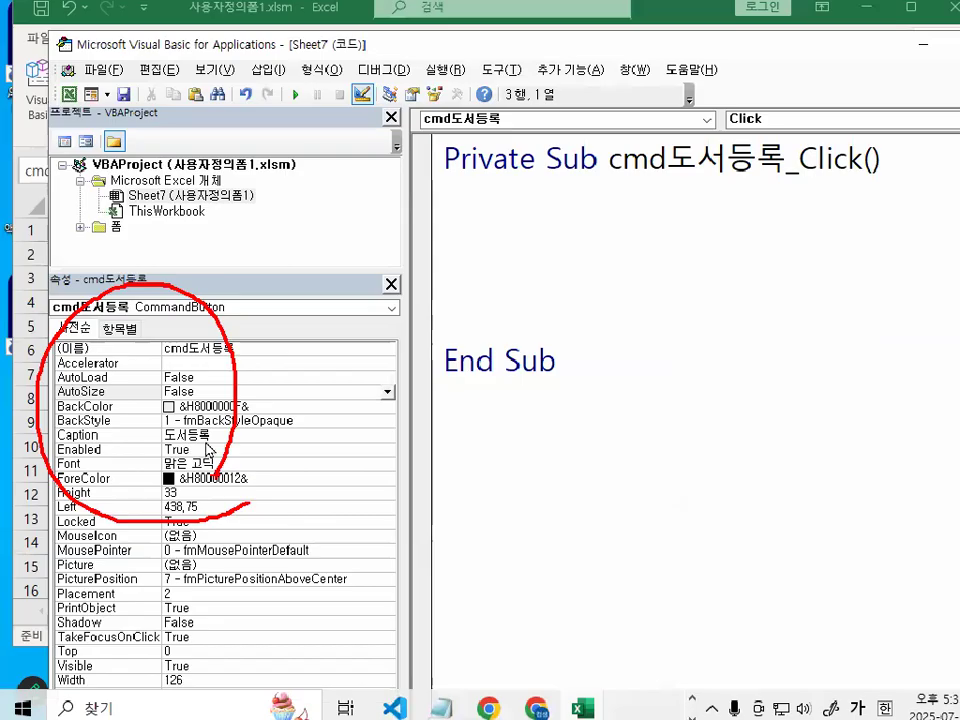
key("Escape")
key("ctrl+1")
left_click(383, 126)
left_click_drag(396, 119, 401, 118)
key("Escape")
left_click(383, 128)
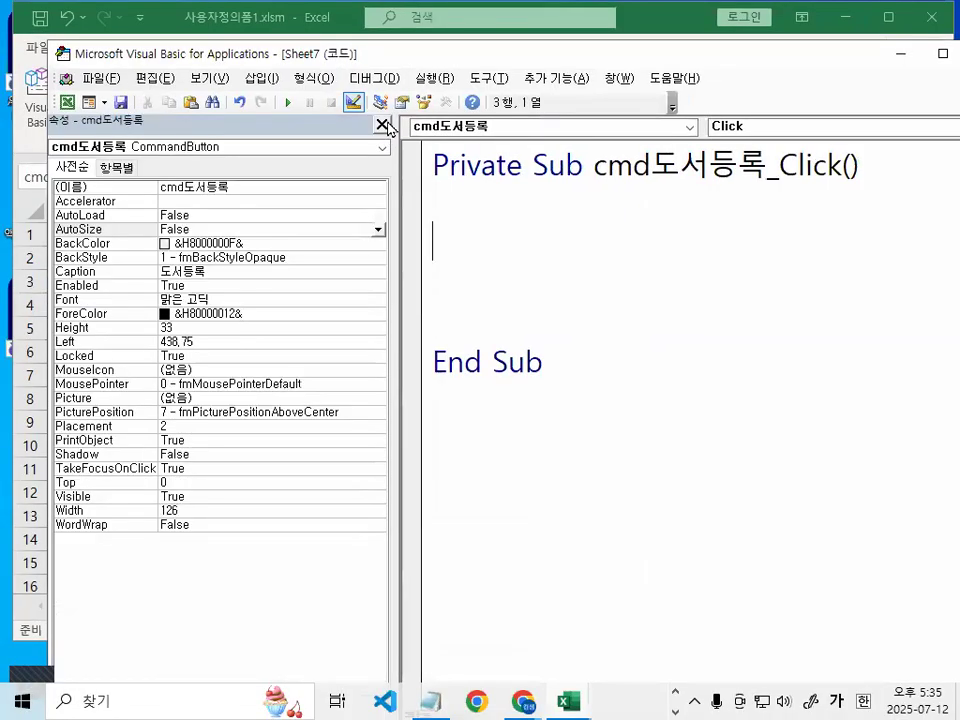
left_click(384, 126)
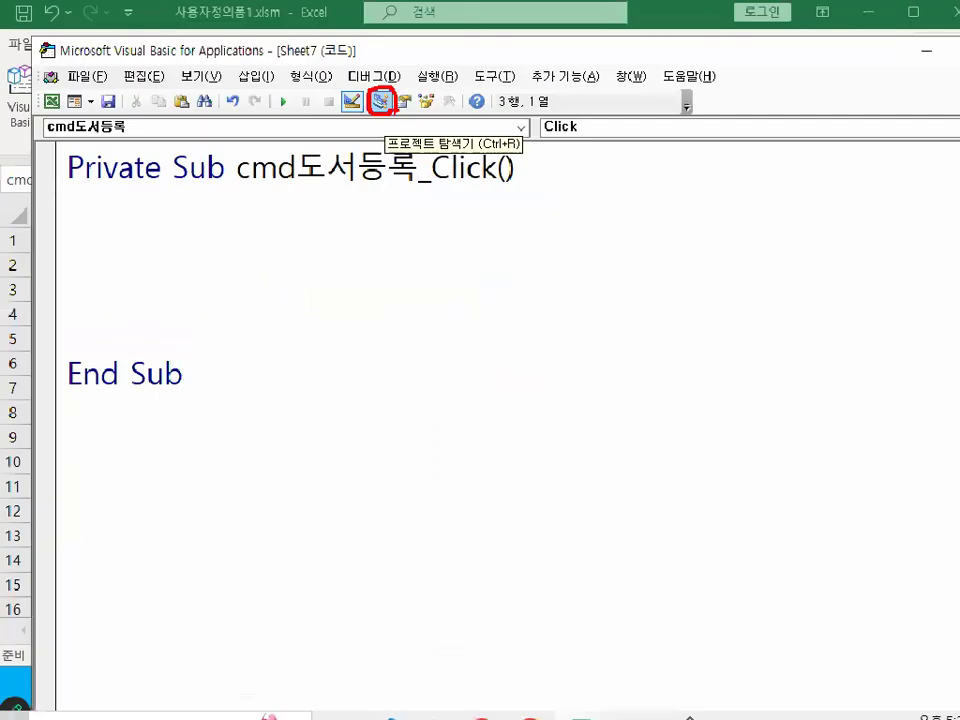
Reopen Project Explorer and the cmd도서등록 Properties, enlarge the project tree, and nudge the window left
left_click(380, 101)
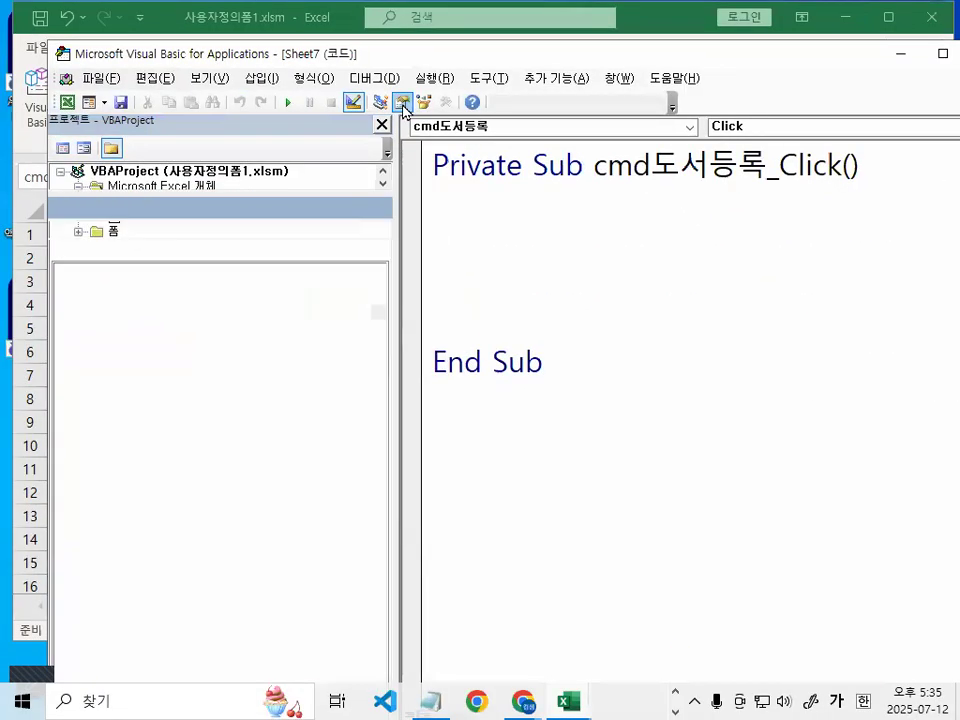
left_click(402, 103)
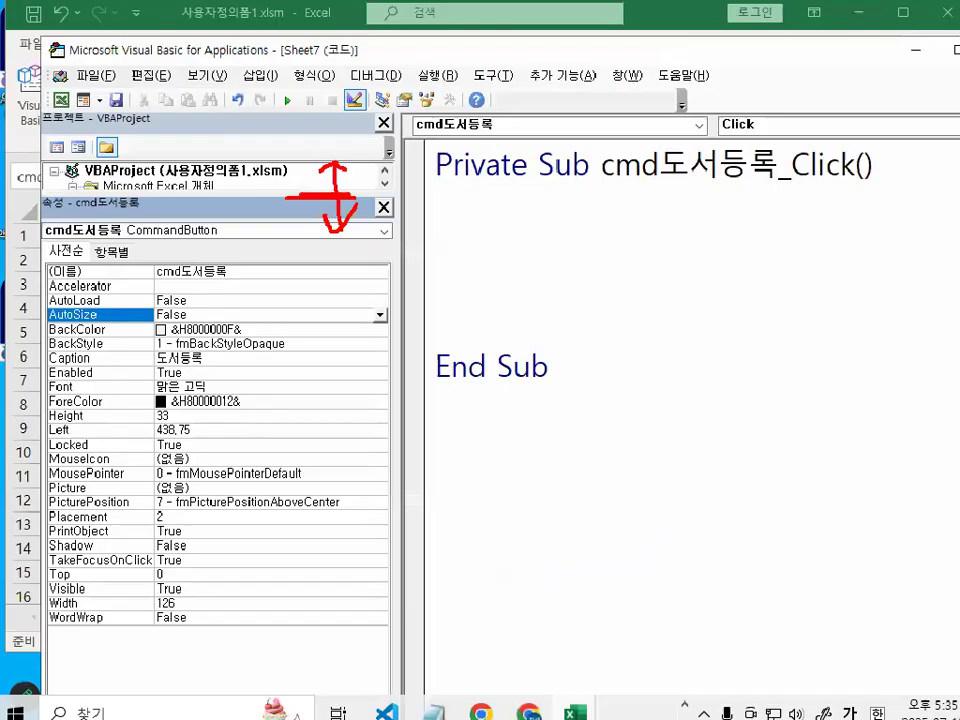
left_click_drag(317, 204, 303, 414)
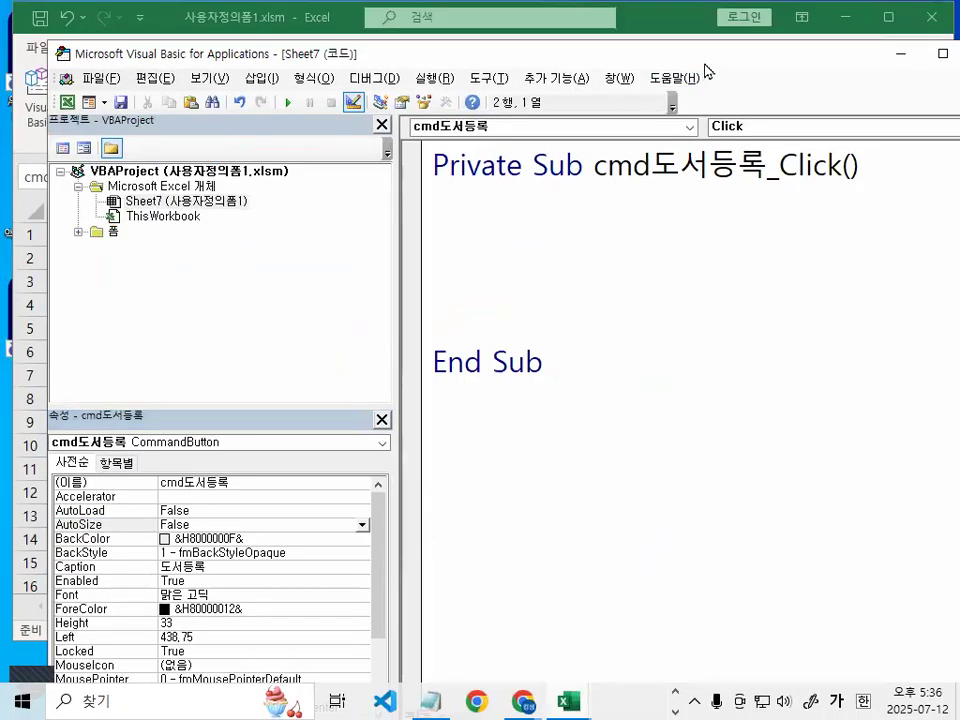
left_click_drag(713, 54, 415, 39)
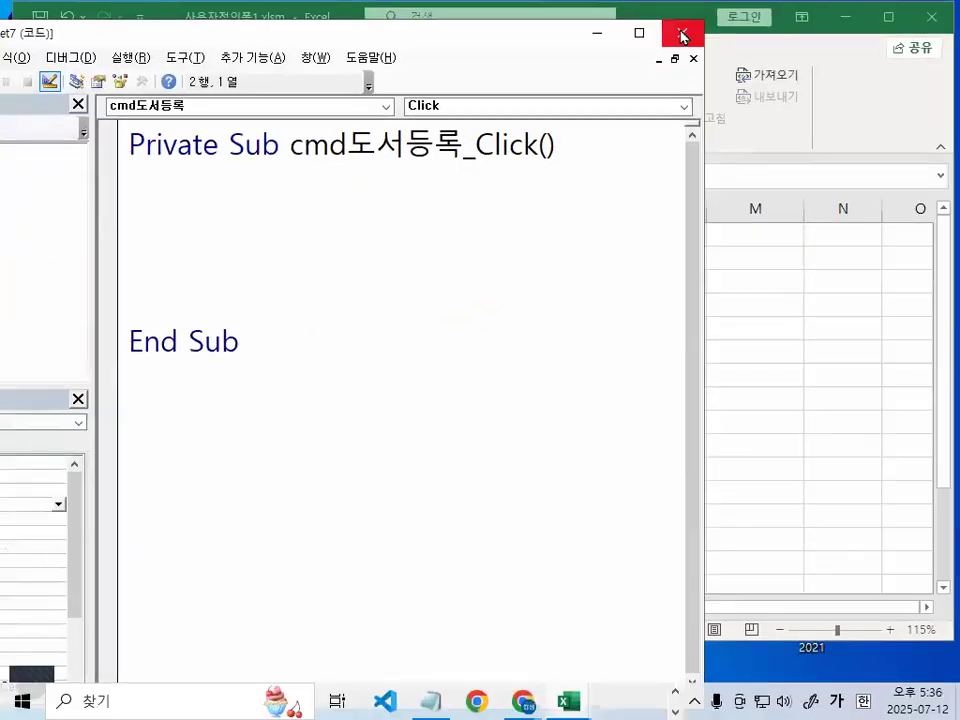
Close the VBA editor, turn off design mode, click the 도서등록 button, then select M12
left_click(652, 66)
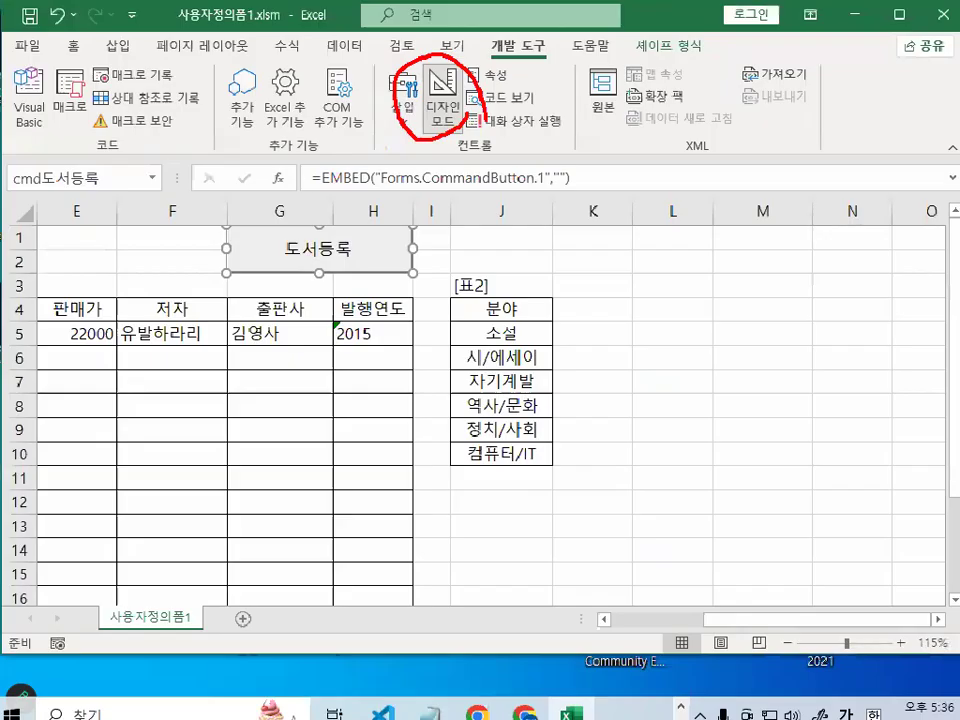
left_click(432, 100)
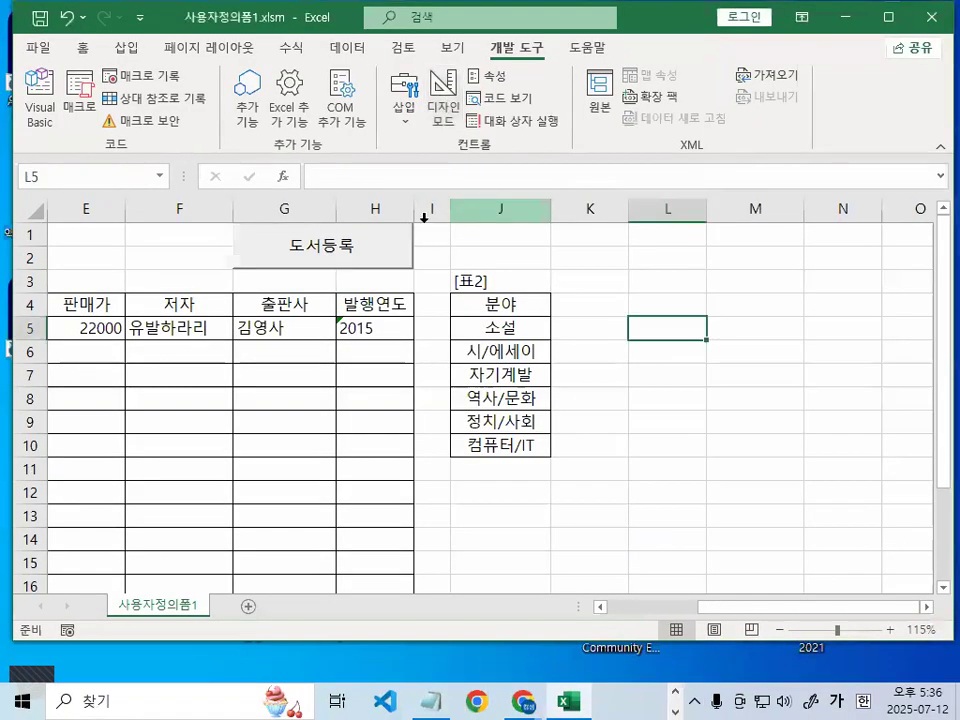
left_click(358, 247)
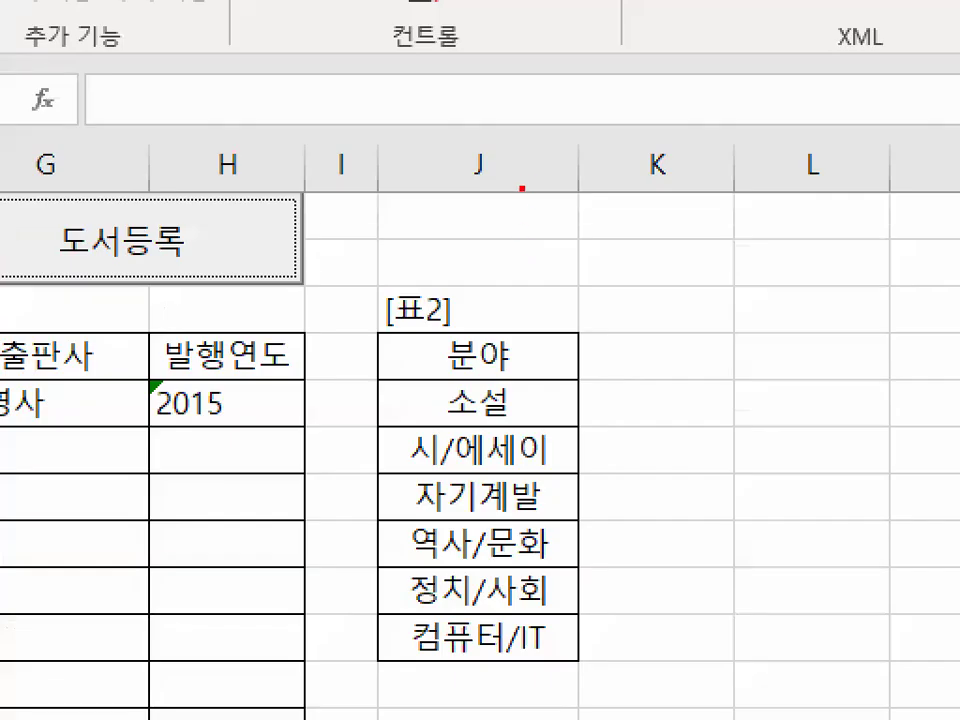
mouse_move(591, 305)
left_mouse_down()
mouse_move(71, 225)
mouse_move(368, 318)
left_mouse_up()
left_click_drag(572, 229, 710, 229)
left_click_drag(651, 175, 652, 319)
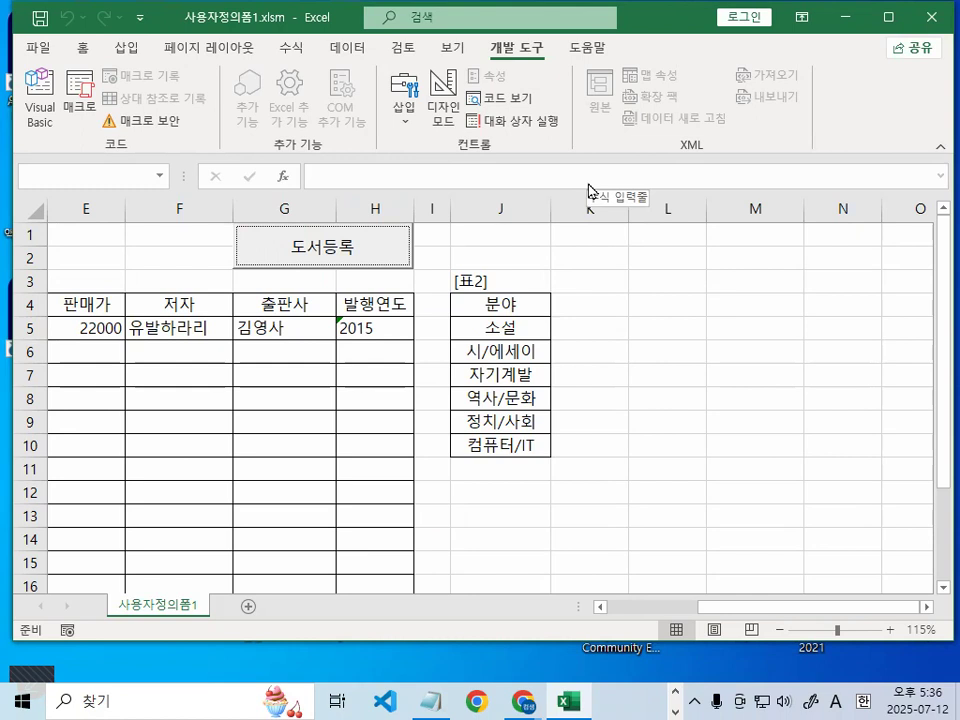
left_click(725, 492)
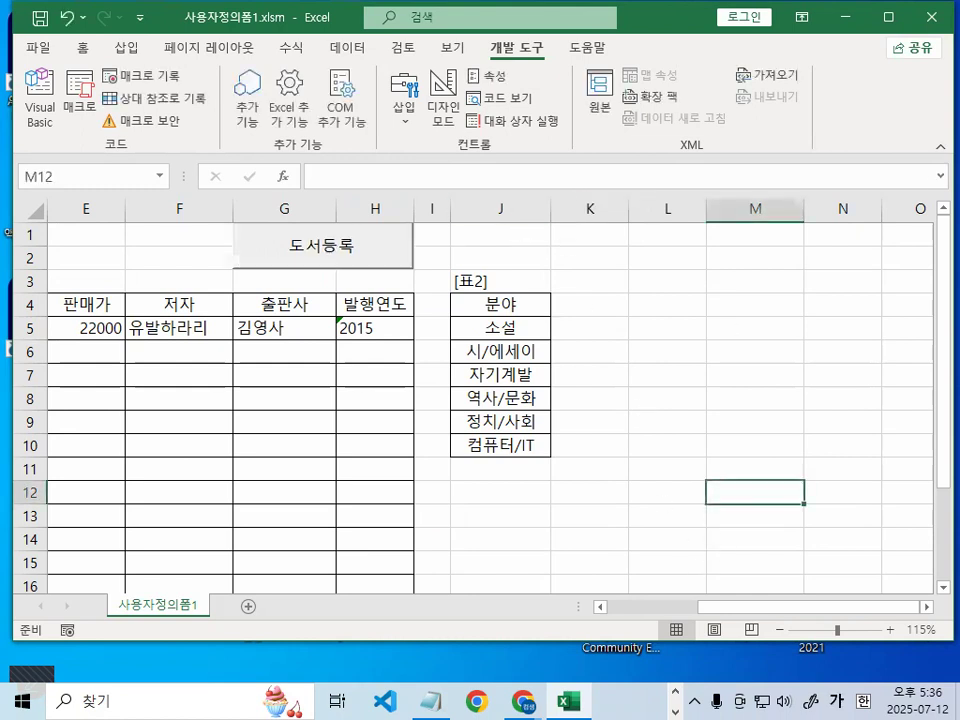